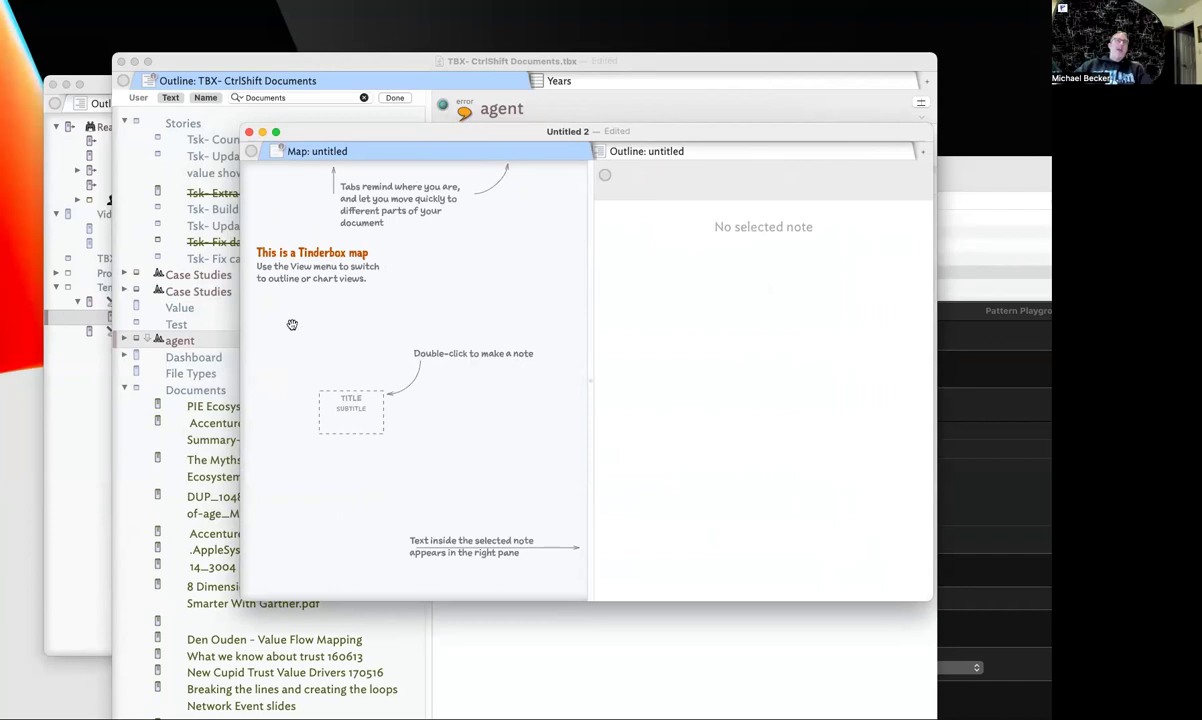
Create two notes on the map, both named 1Password
double_click(344, 298)
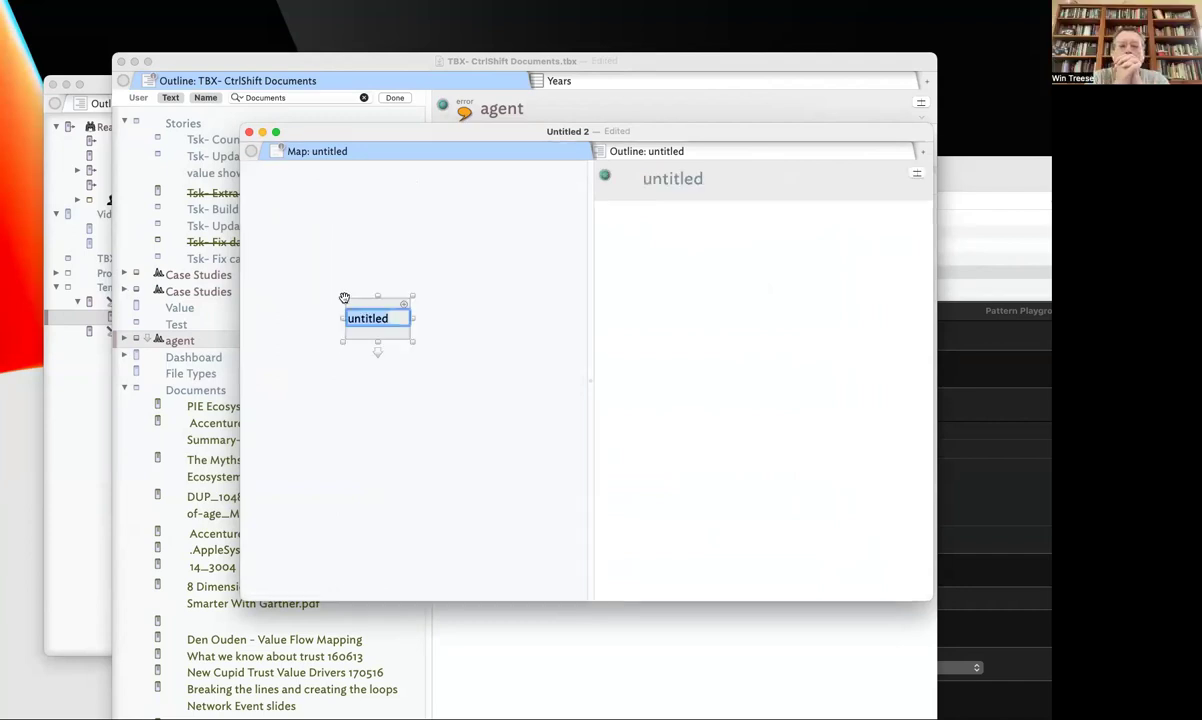
type("2")
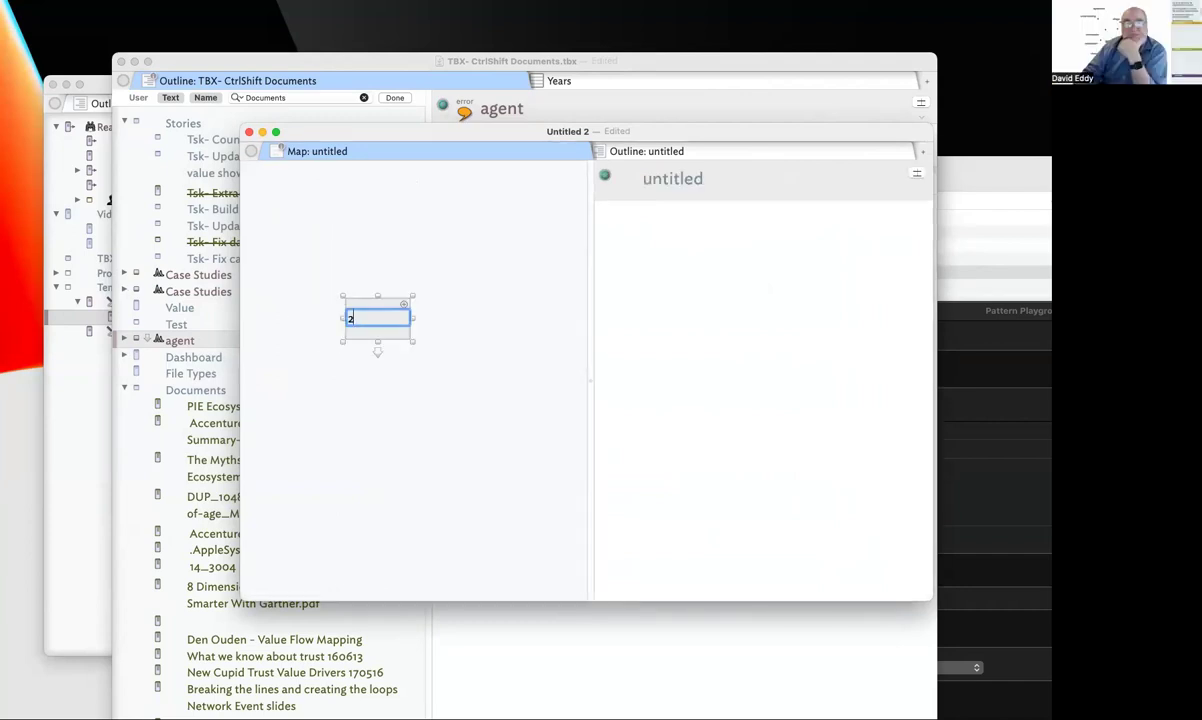
type("Password")
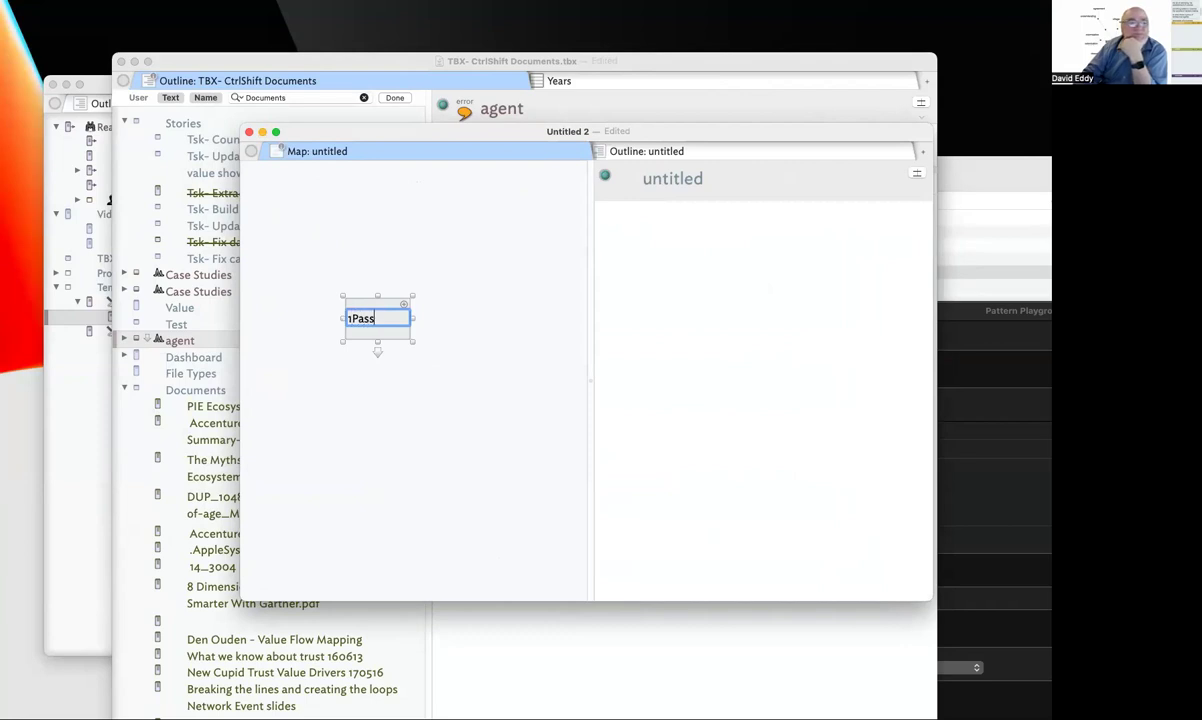
key("Return")
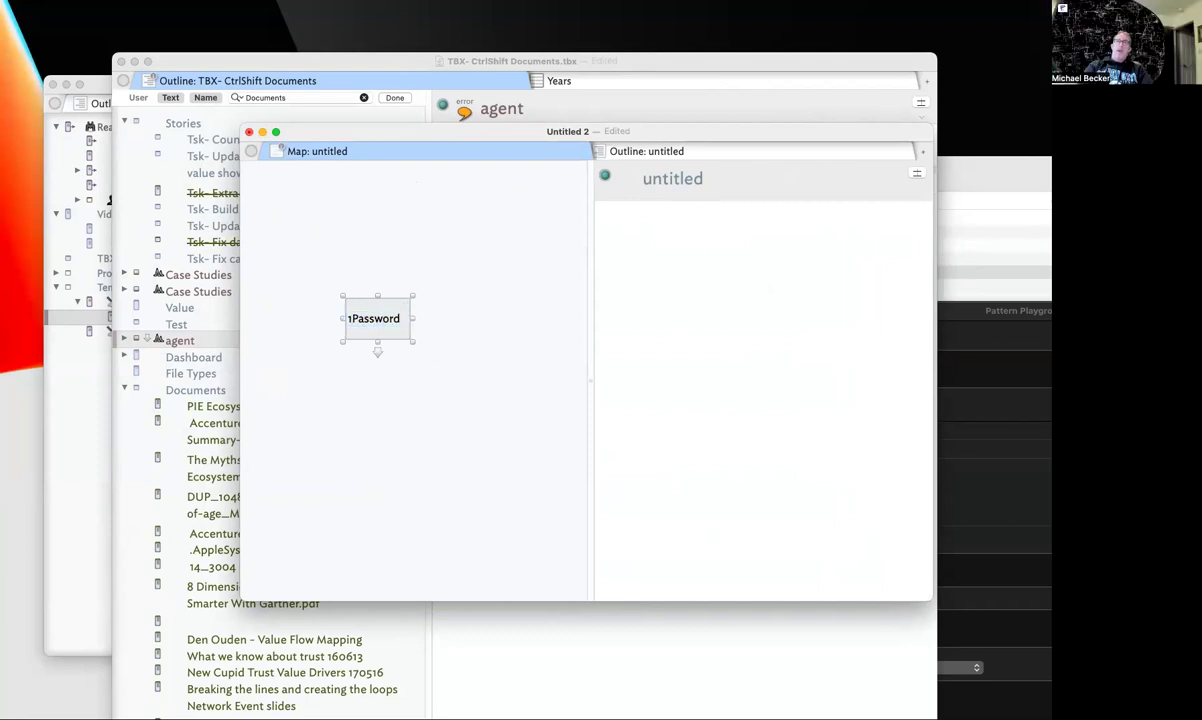
key("Return")
type("1Pass")
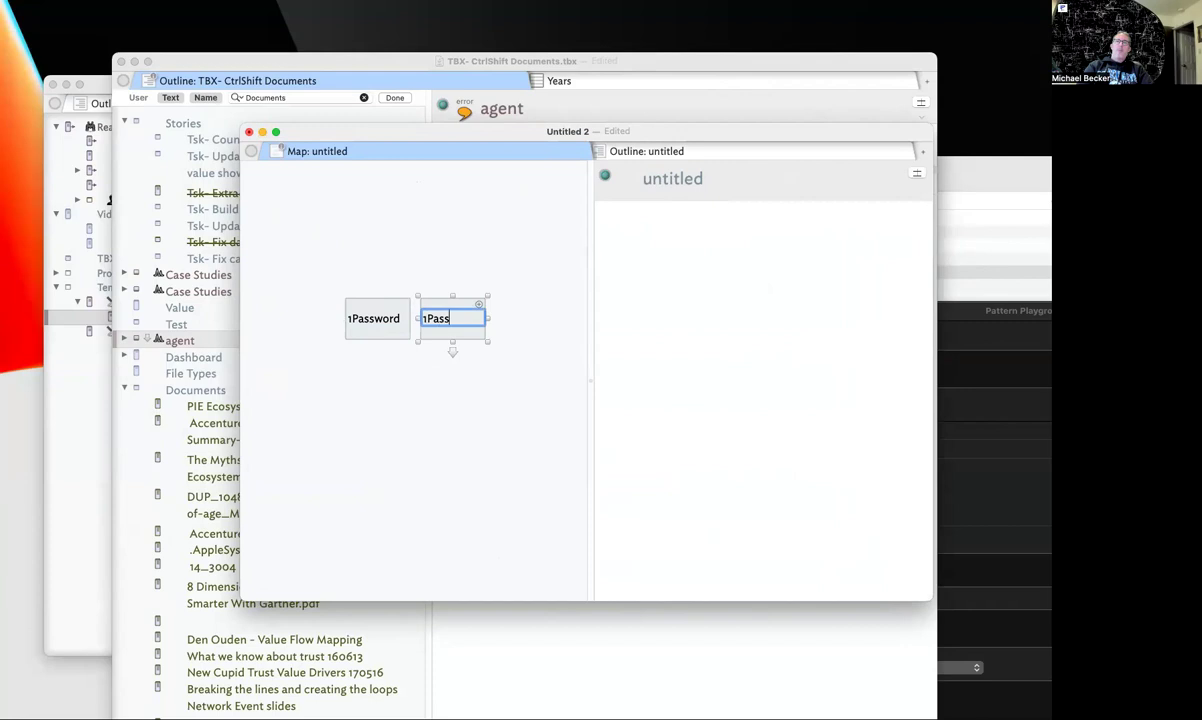
type("word")
key("Return")
Delete the stray untitled note and place the two 1Password notes side by side
left_click_drag(362, 328, 309, 269)
left_click(378, 317)
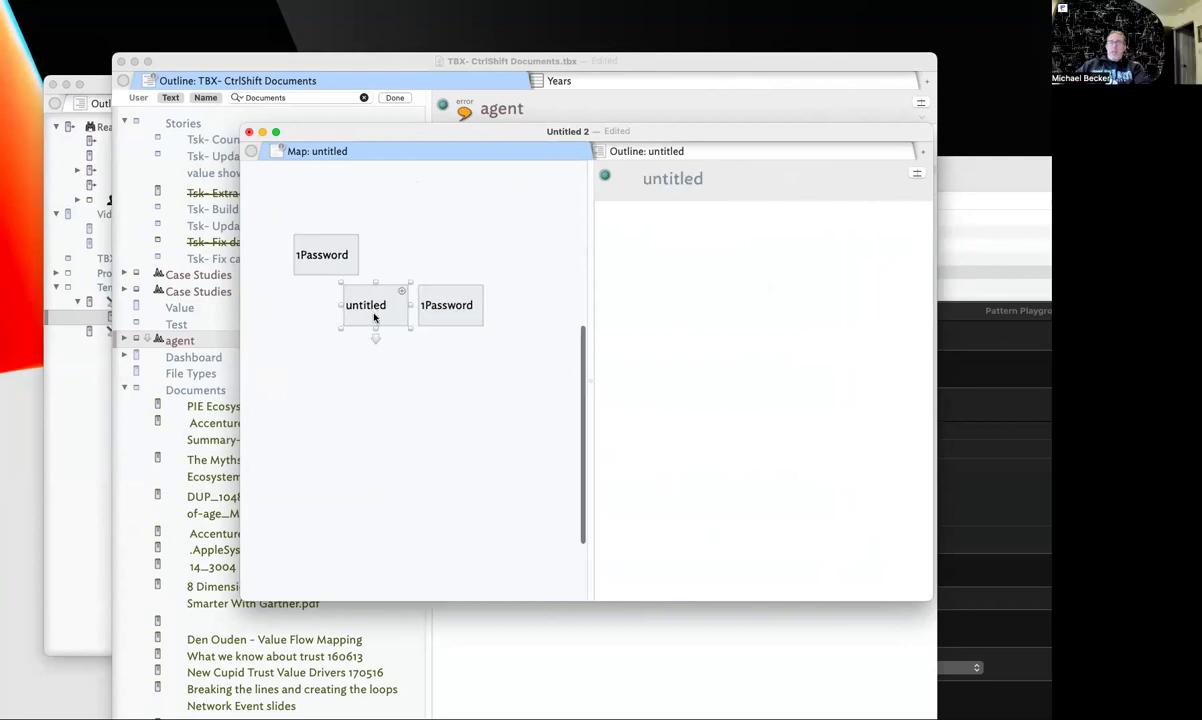
key("BackSpace")
left_click_drag(451, 303, 430, 253)
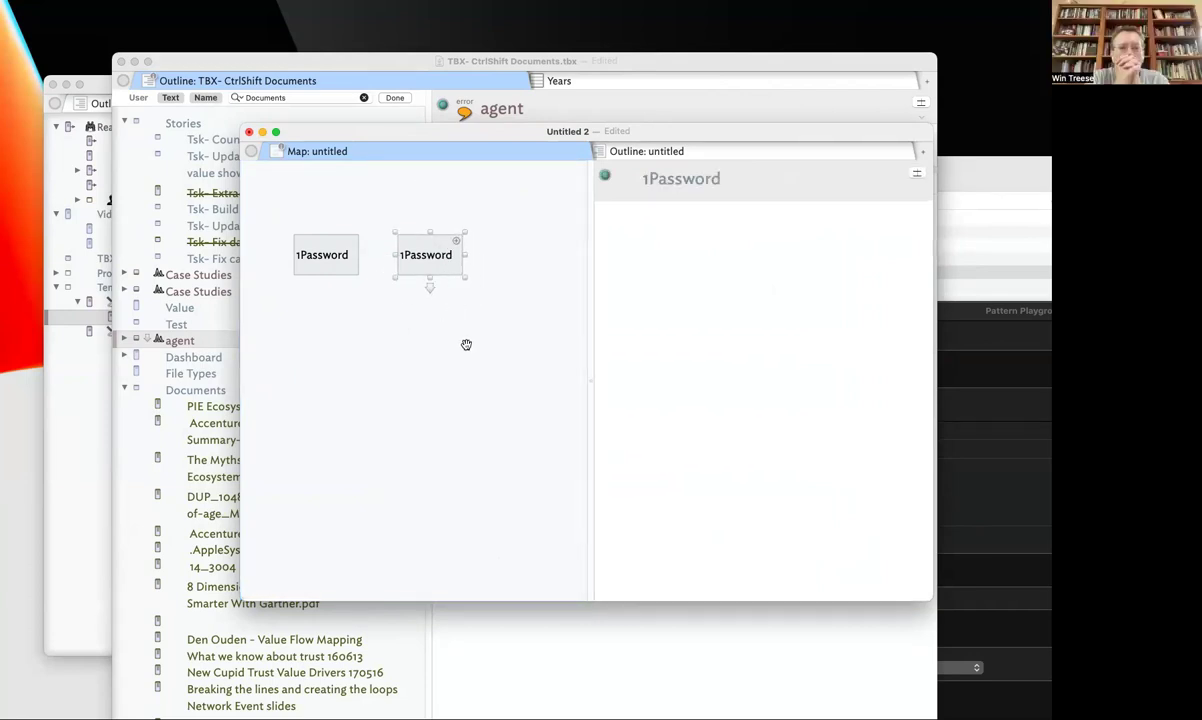
Switch to the Finder and back, refocusing the Tinderbox document
key("super+Tab")
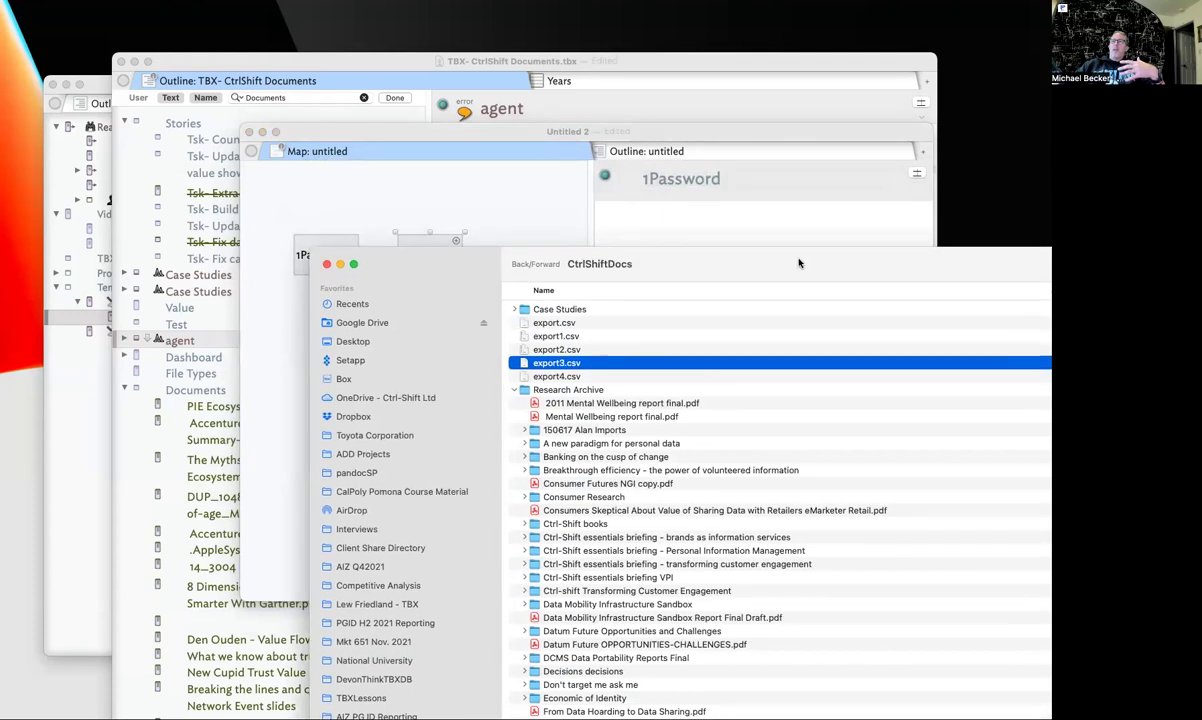
key("super+Tab")
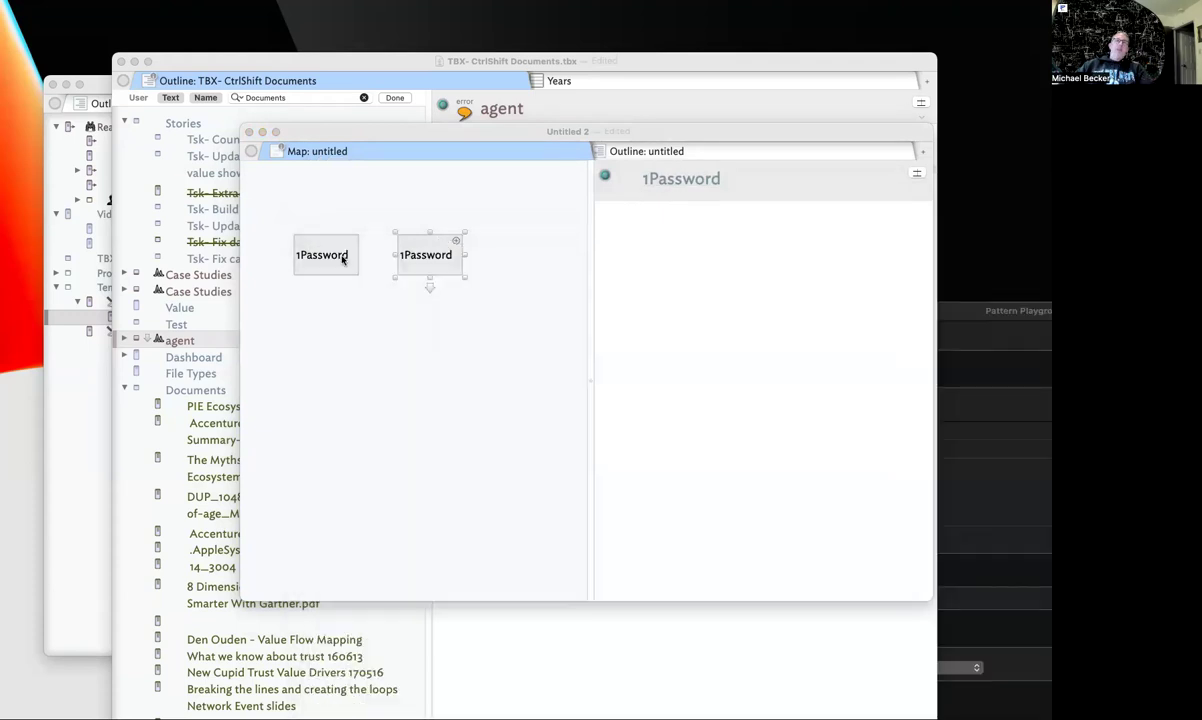
left_click(660, 282)
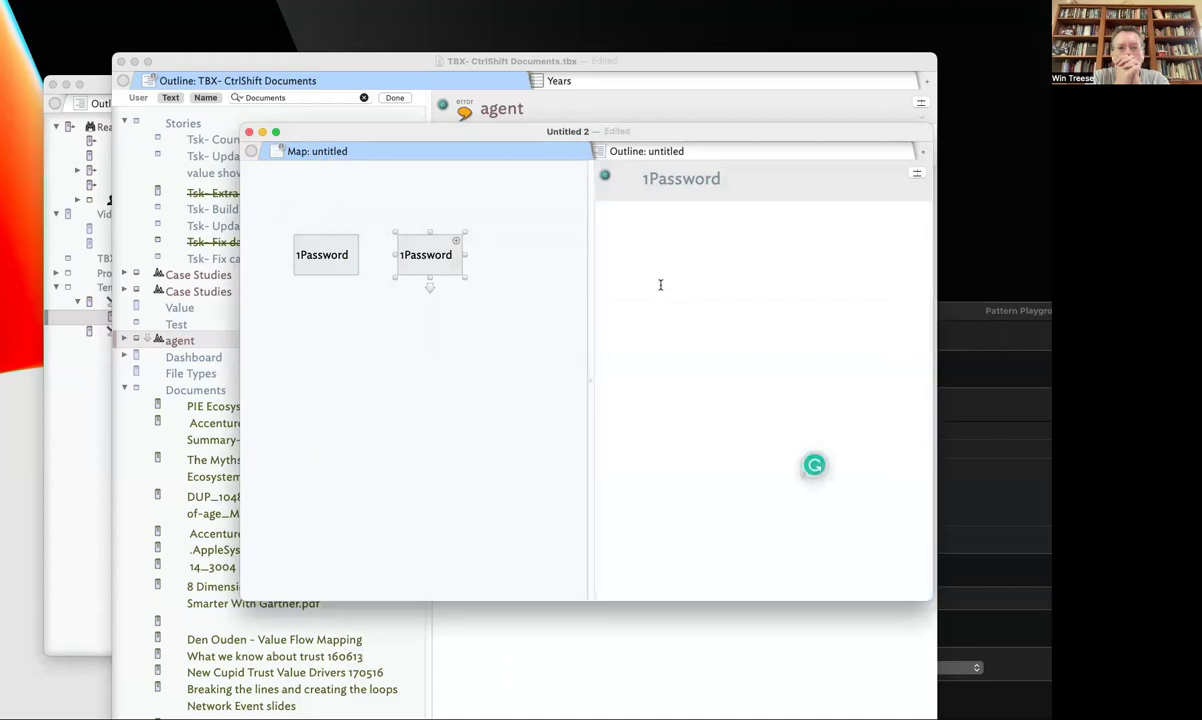
Create a note named Article below the 1Password notes
double_click(338, 347)
type("Arit")
key("BackSpace")
key("BackSpace")
type("ticl")
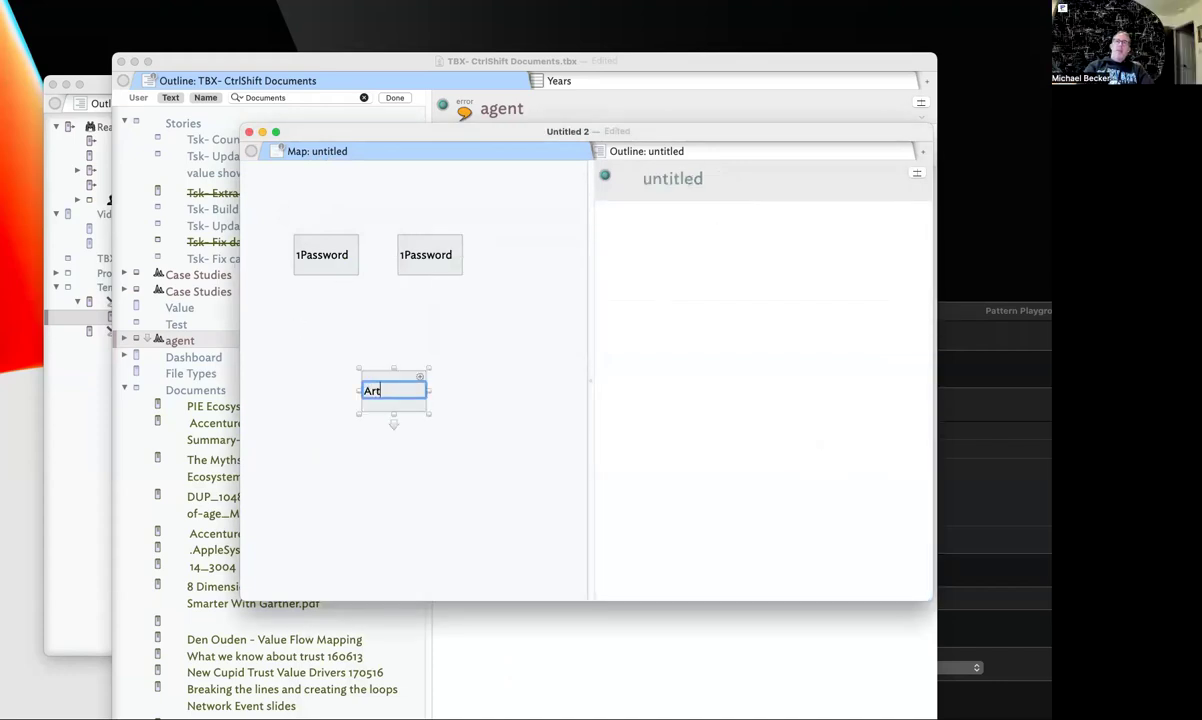
key("BackSpace")
key("BackSpace")
key("BackSpace")
key("BackSpace")
type("ticle")
key("Return")
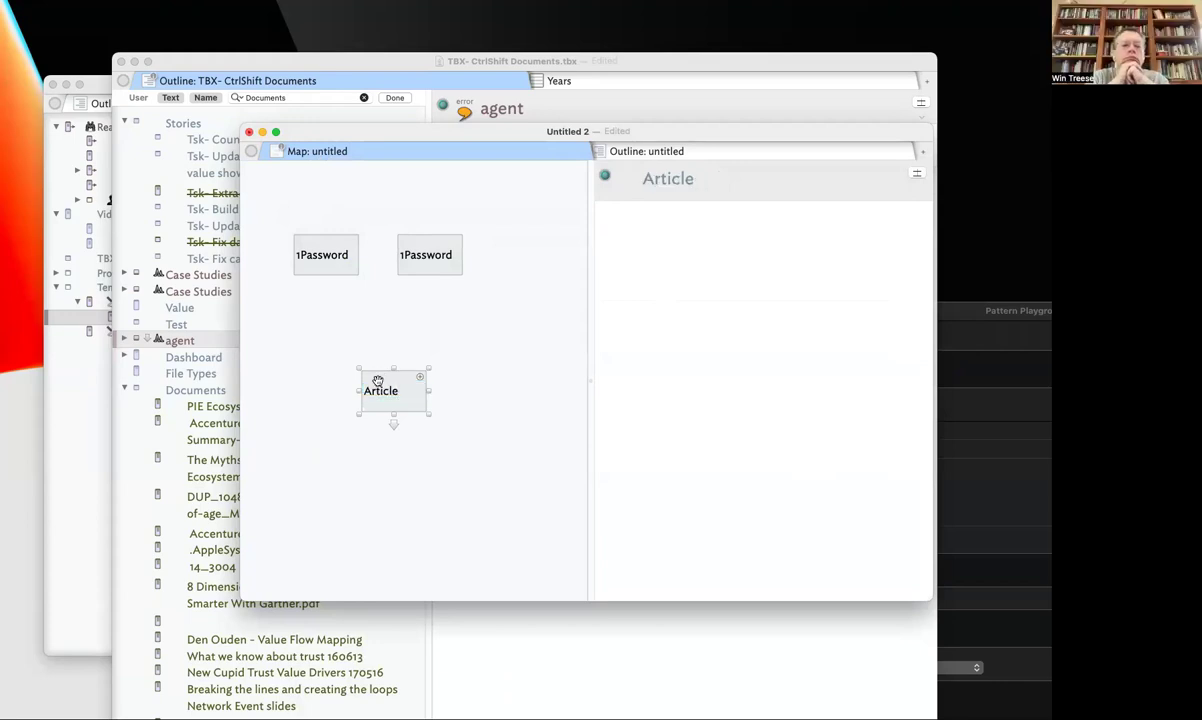
Write 'There is a company ____ that has a product ____' in Article and start a [[ link on the first blank
left_click(566, 378)
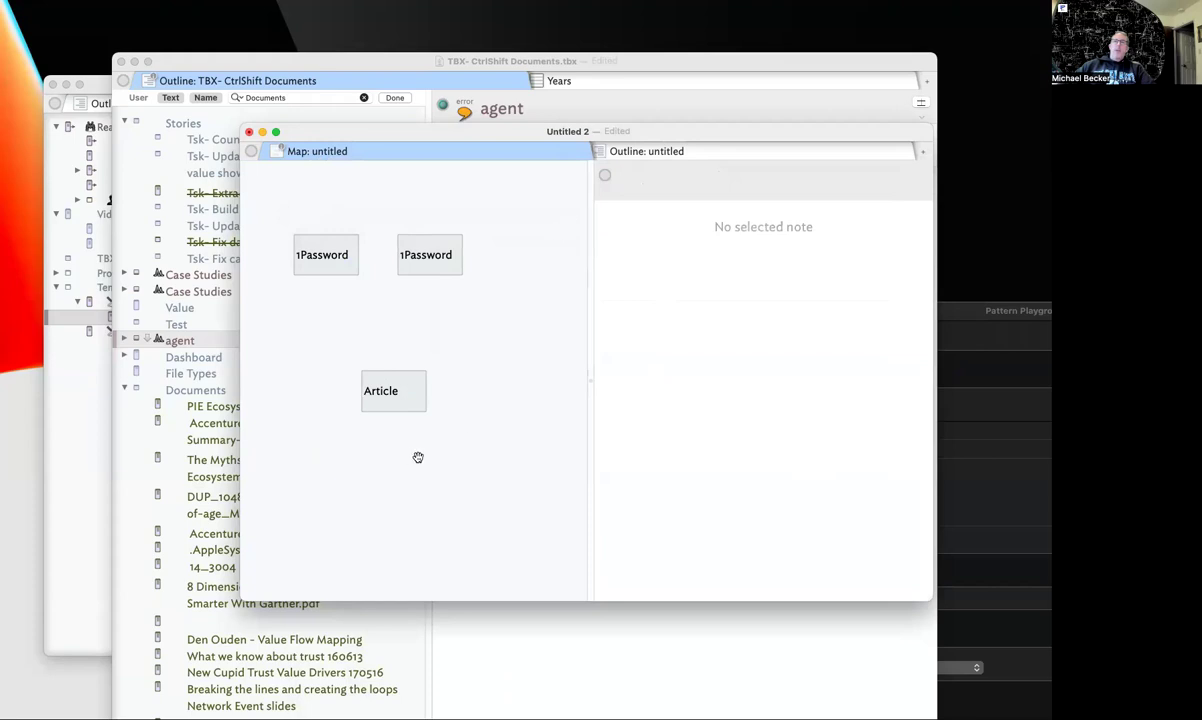
left_click(368, 389)
left_click(691, 406)
type("The")
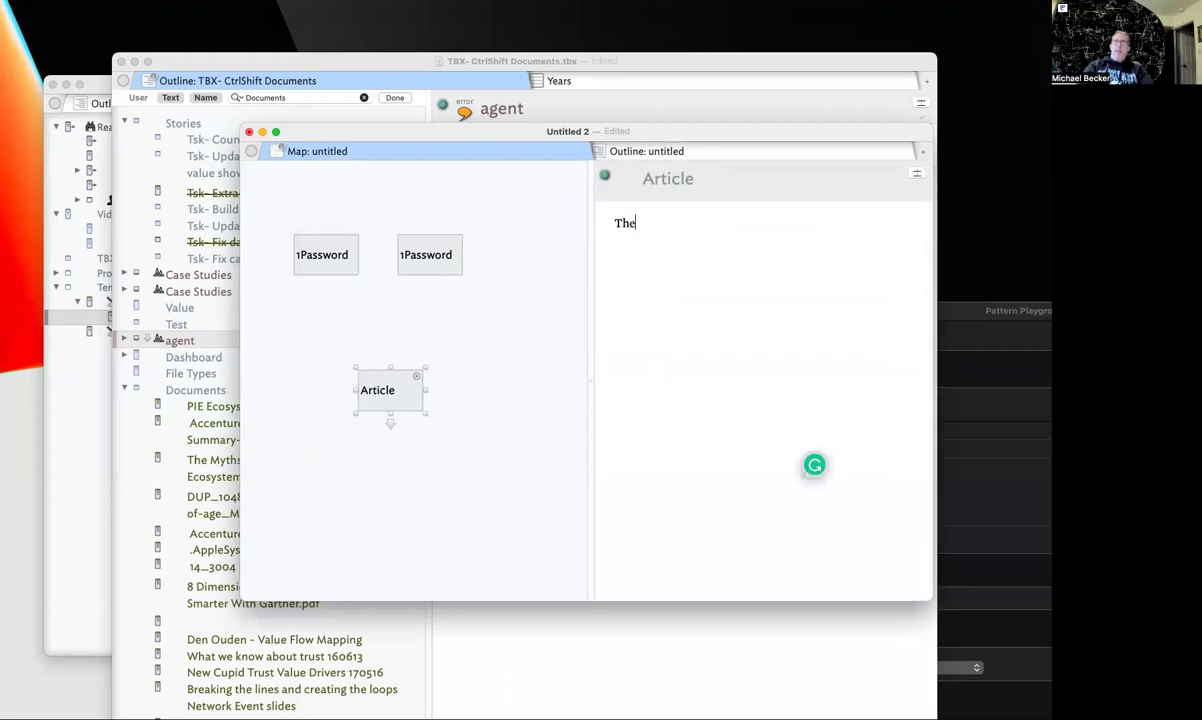
type("re is a company ____ that has a product ____")
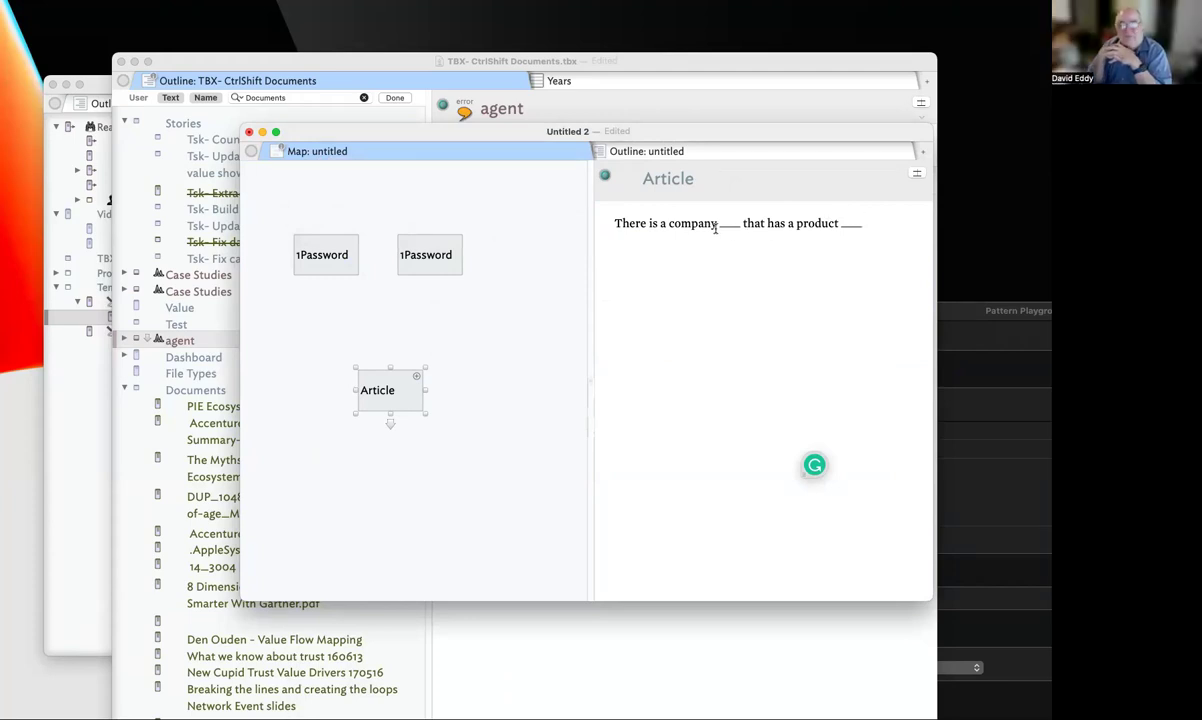
left_click_drag(722, 223, 738, 223)
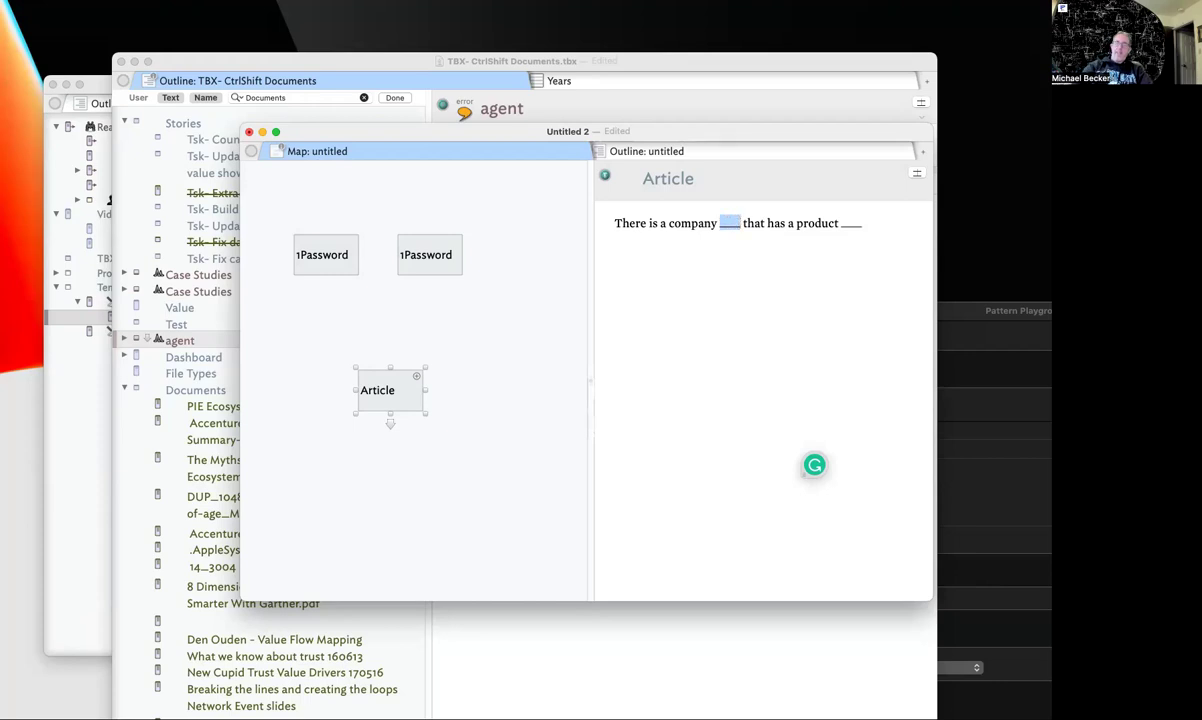
type("[[")
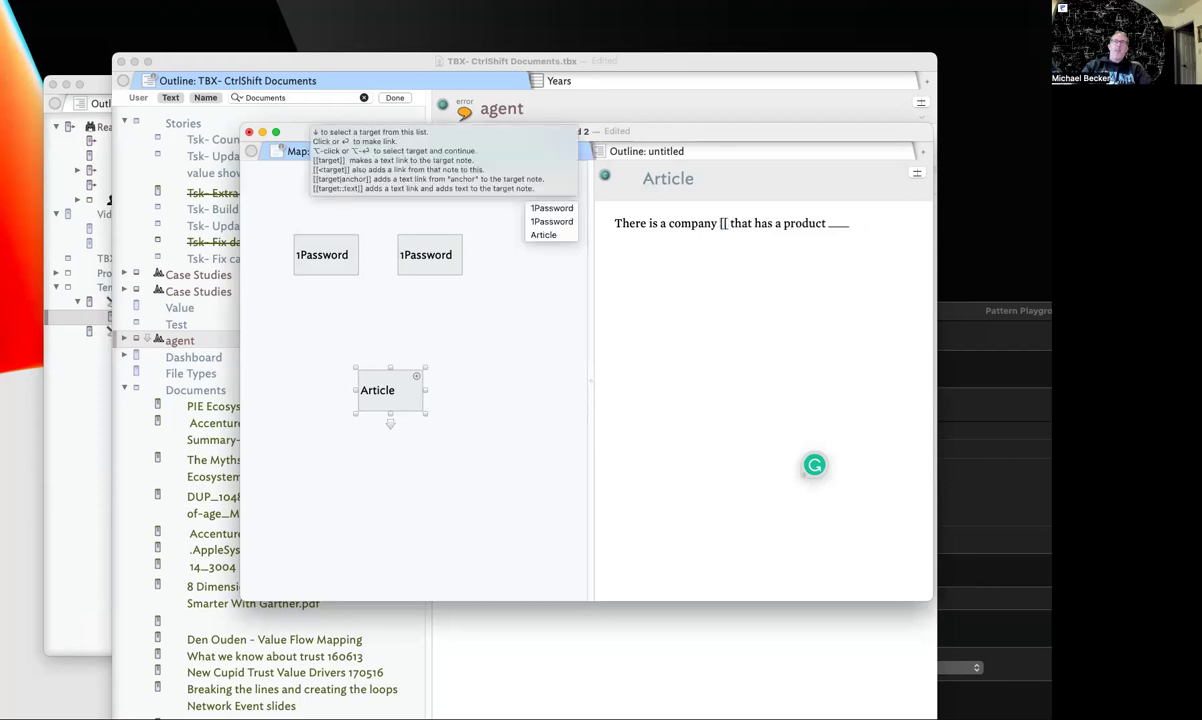
Pick 1Password as the link target and give that note the text 'This is the product.'
left_click(569, 217)
left_click(656, 285)
type("Tjois o")
key("BackSpace")
key("BackSpace")
key("BackSpace")
key("BackSpace")
key("BackSpace")
key("BackSpace")
type("his is the product.")
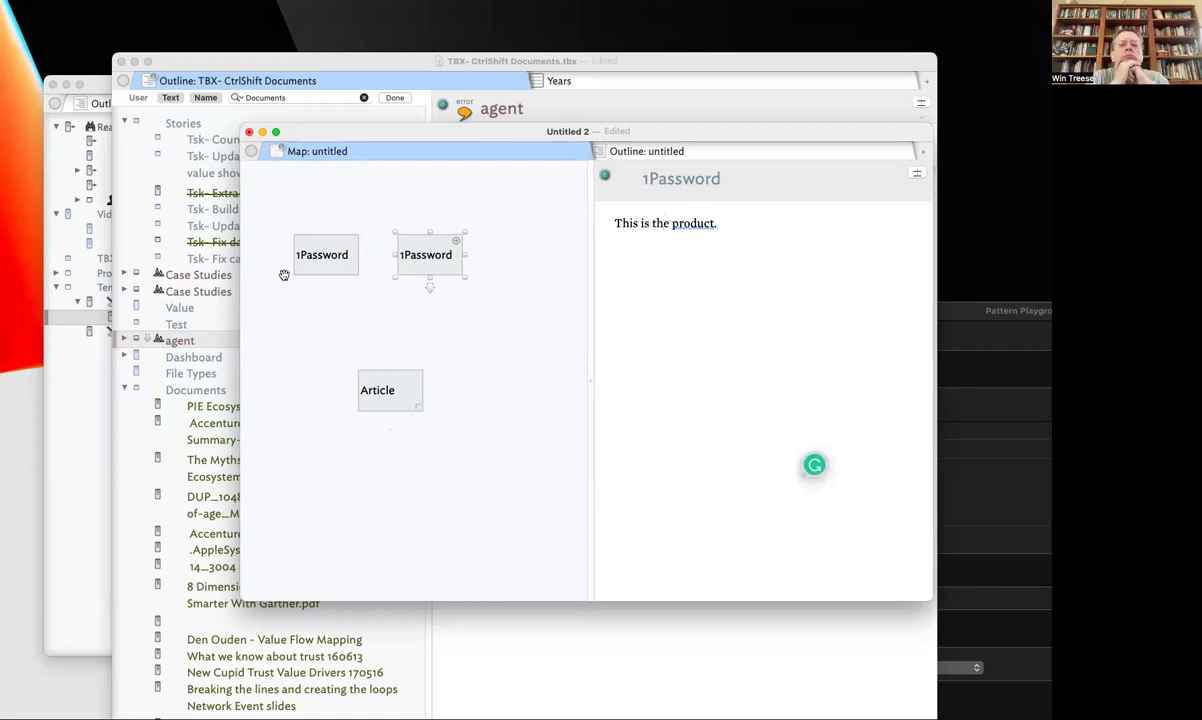
Give the left 1Password note the text 'This is the company'
left_click(305, 266)
left_click(759, 317)
type("Tjhios")
key("BackSpace")
key("BackSpace")
key("BackSpace")
key("BackSpace")
key("BackSpace")
key("BackSpace")
type("his is the company")
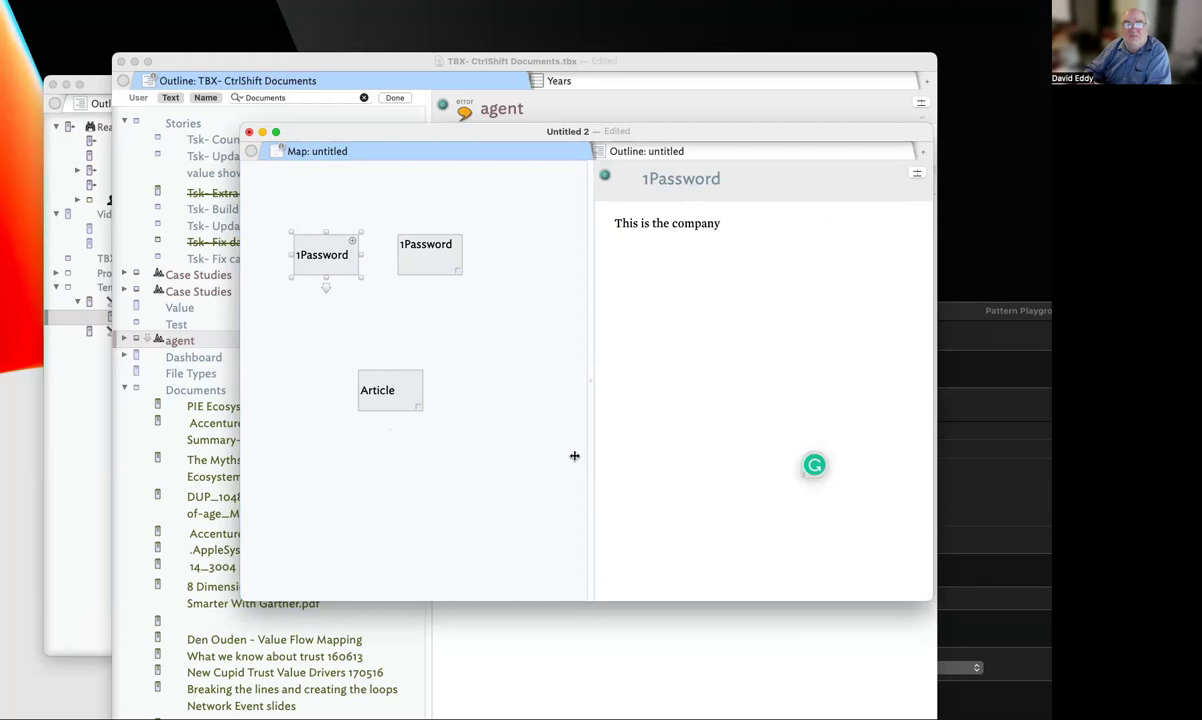
Reopen the Article's link list, dismiss it, and reselect the first 1Password note
left_click(389, 382)
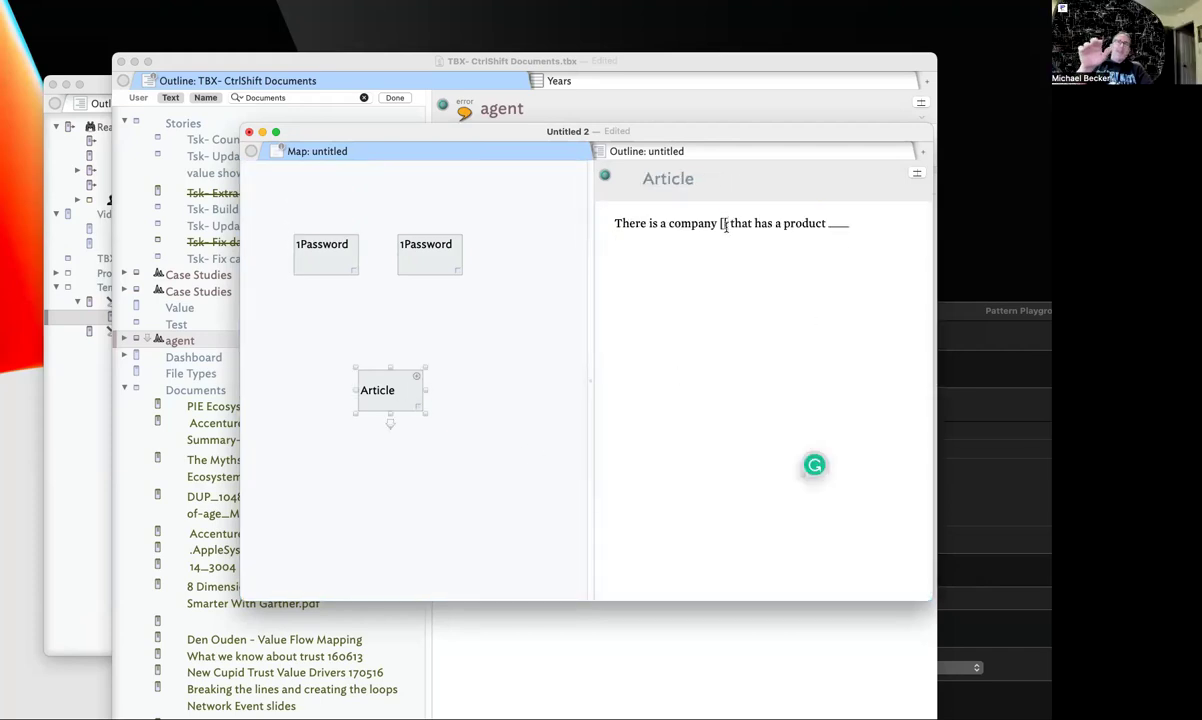
type("[1")
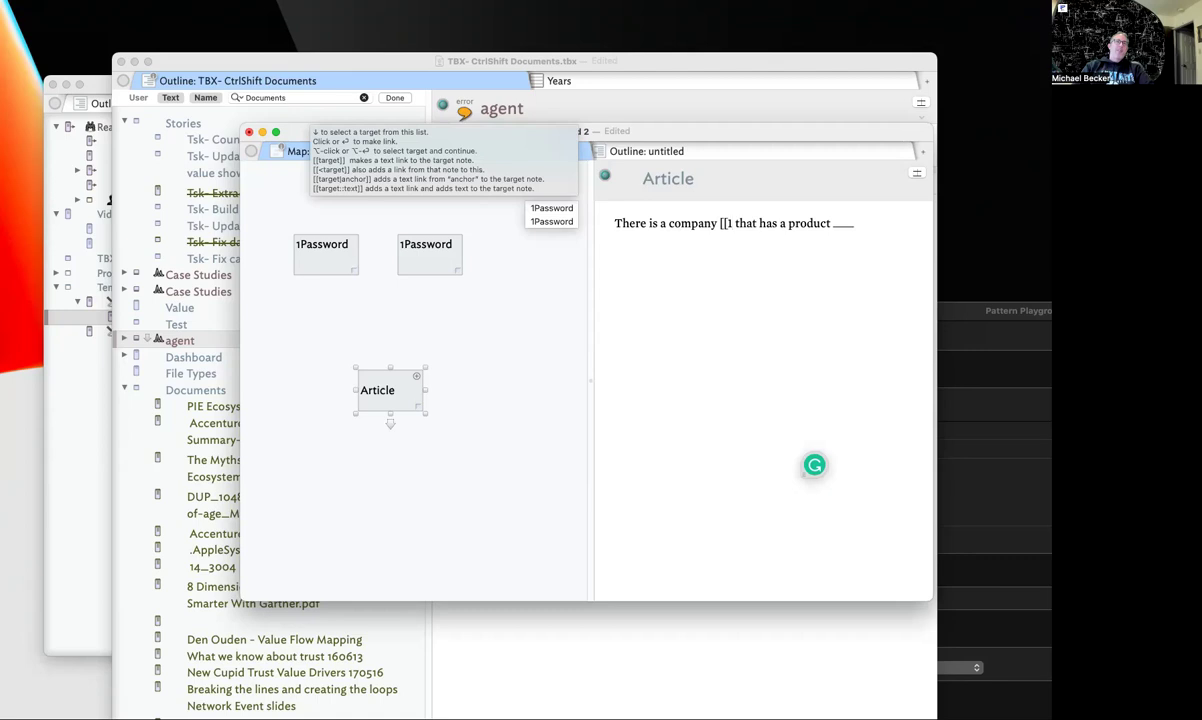
left_click(743, 317)
left_click(524, 288)
left_click(322, 258)
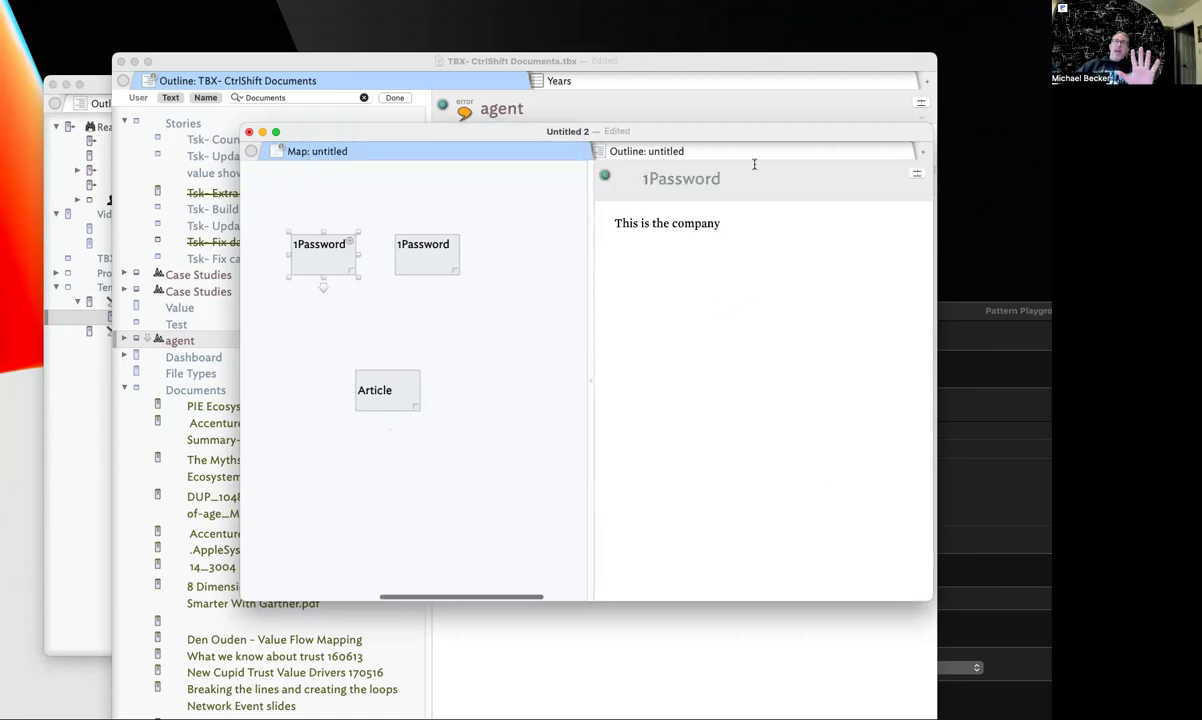
scroll(519, 243, "left", 1)
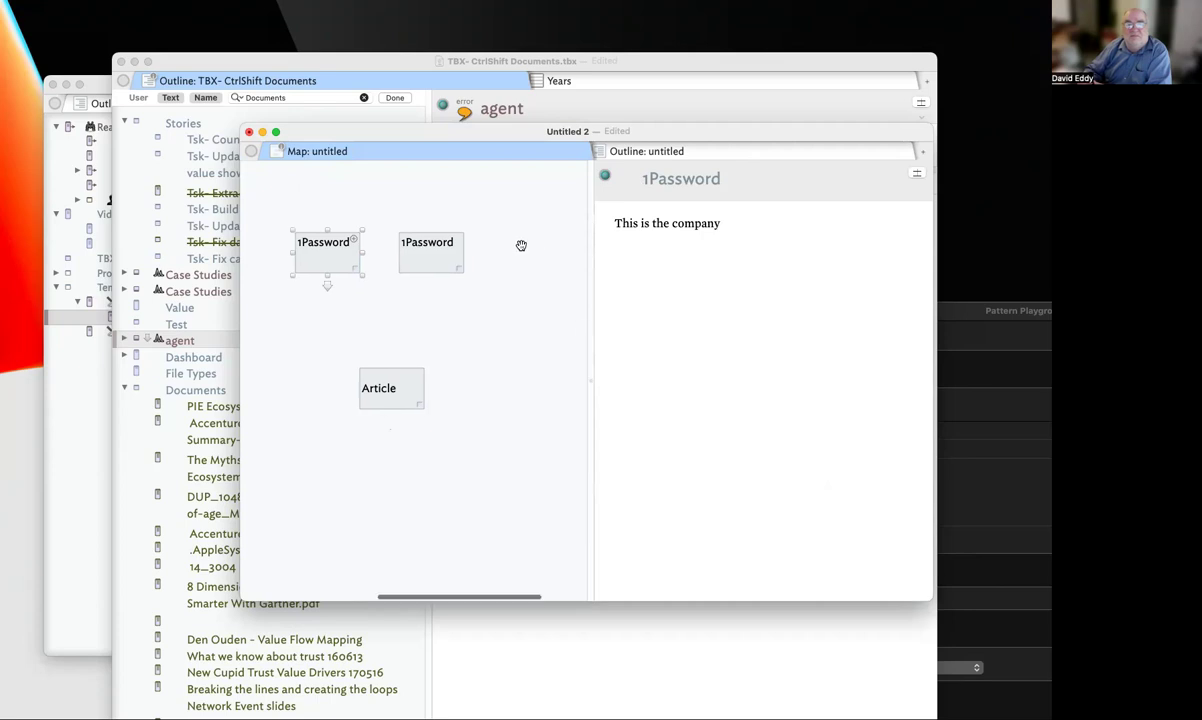
scroll(519, 247, "up", 1)
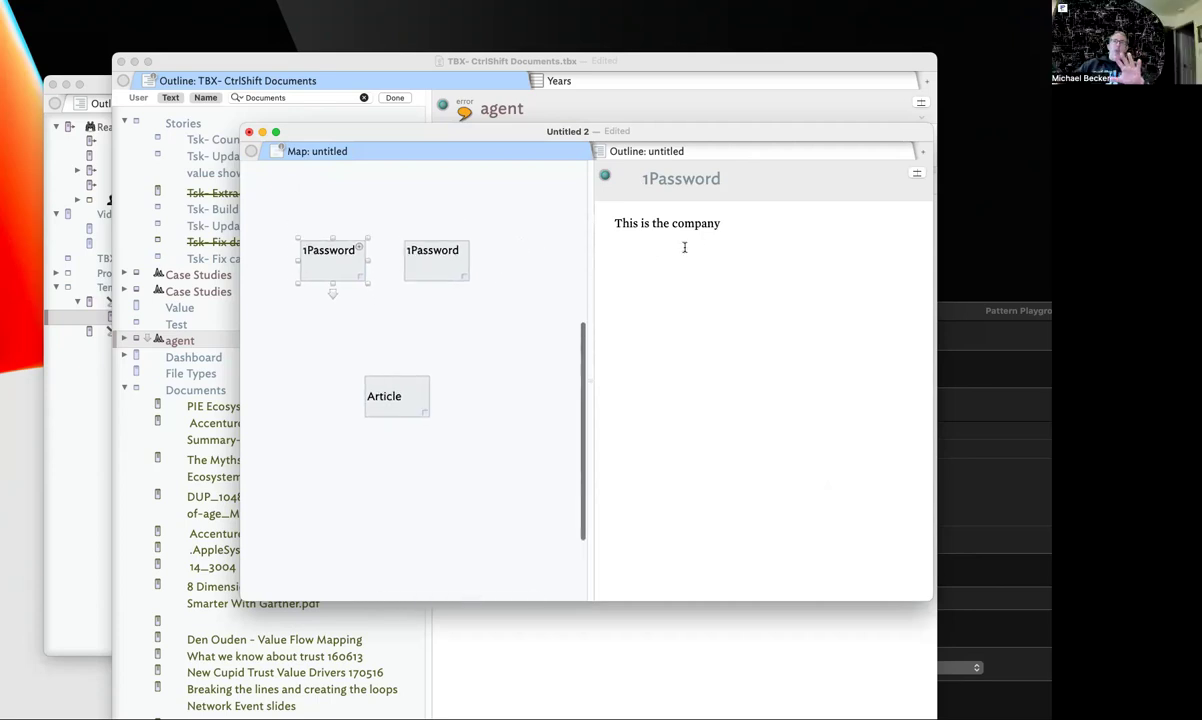
Add Prefix as a key attribute on the company 1Password note
left_click(916, 173)
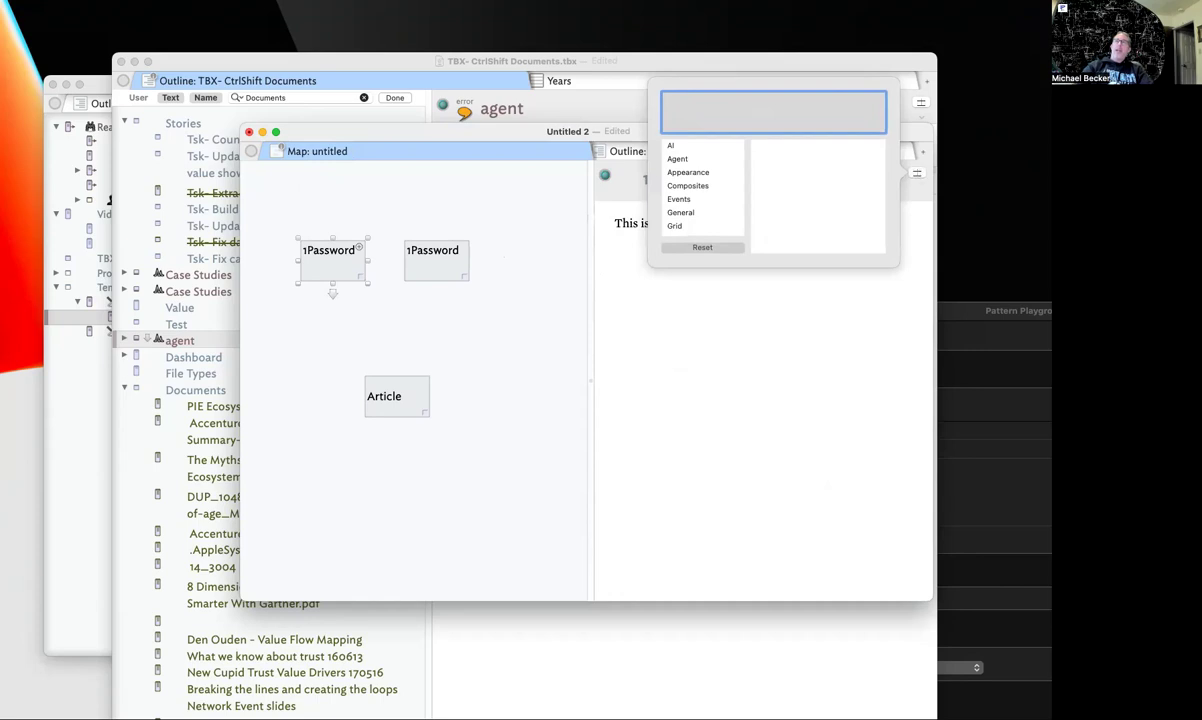
type("Pre")
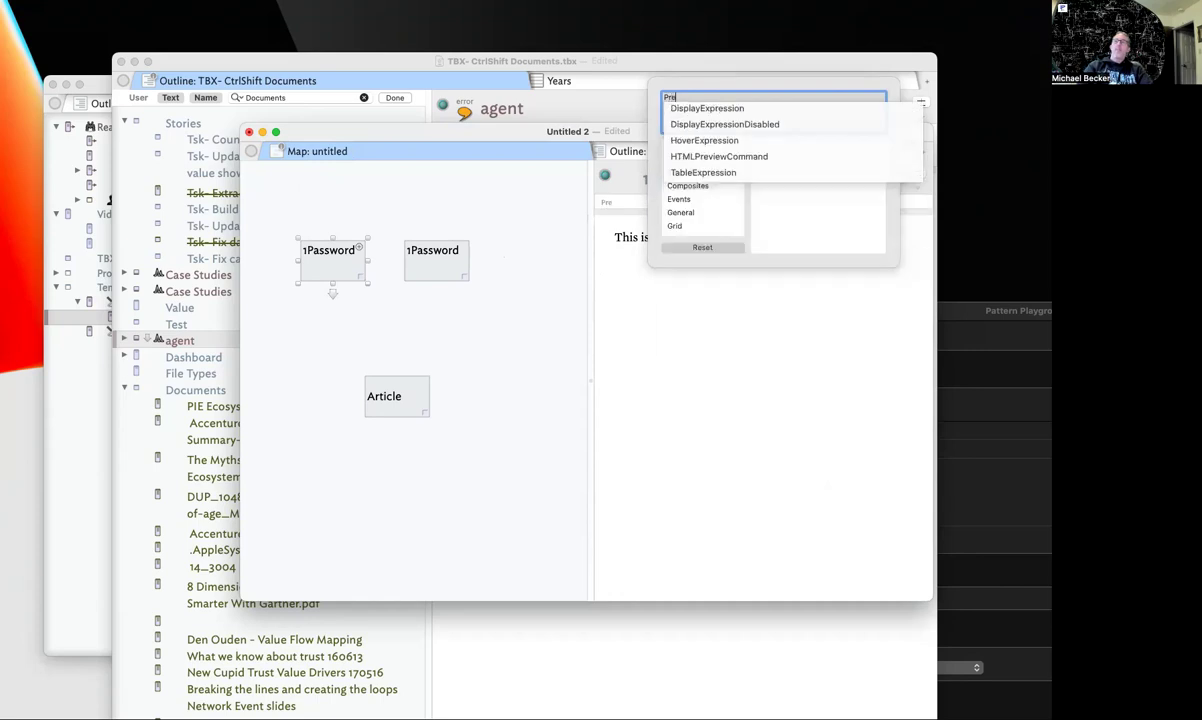
key("BackSpace")
key("BackSpace")
key("BackSpace")
type("Pref")
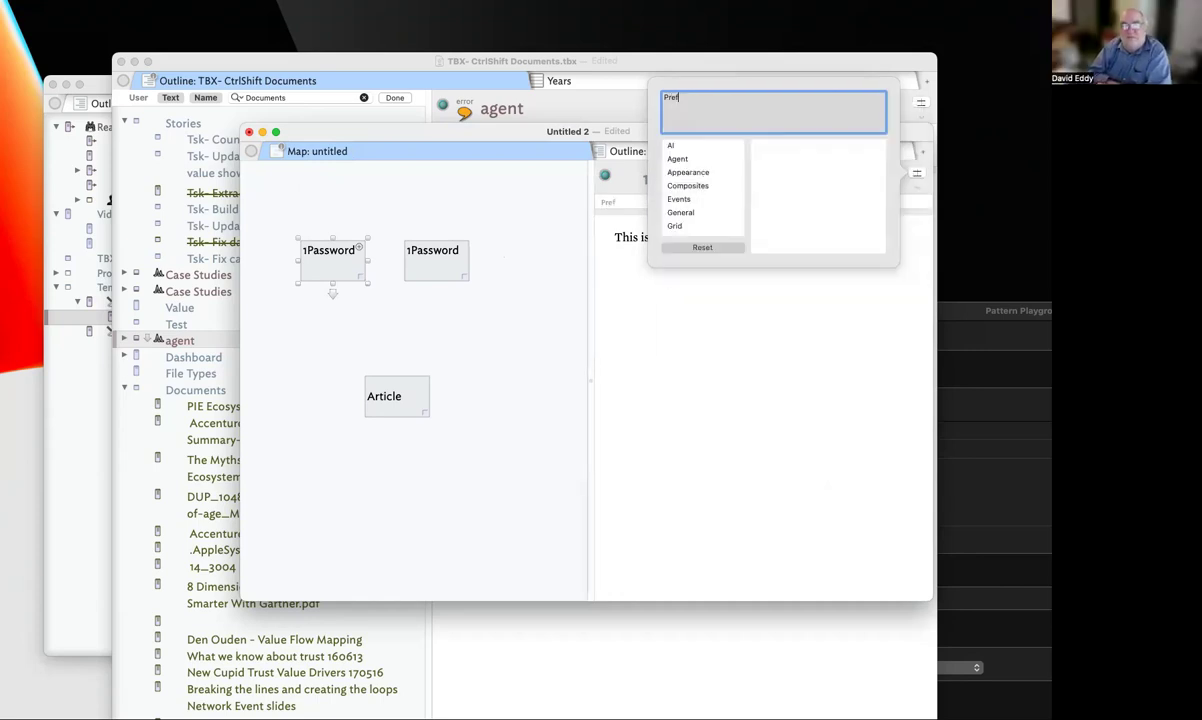
type("ix")
key("Return")
left_click(770, 388)
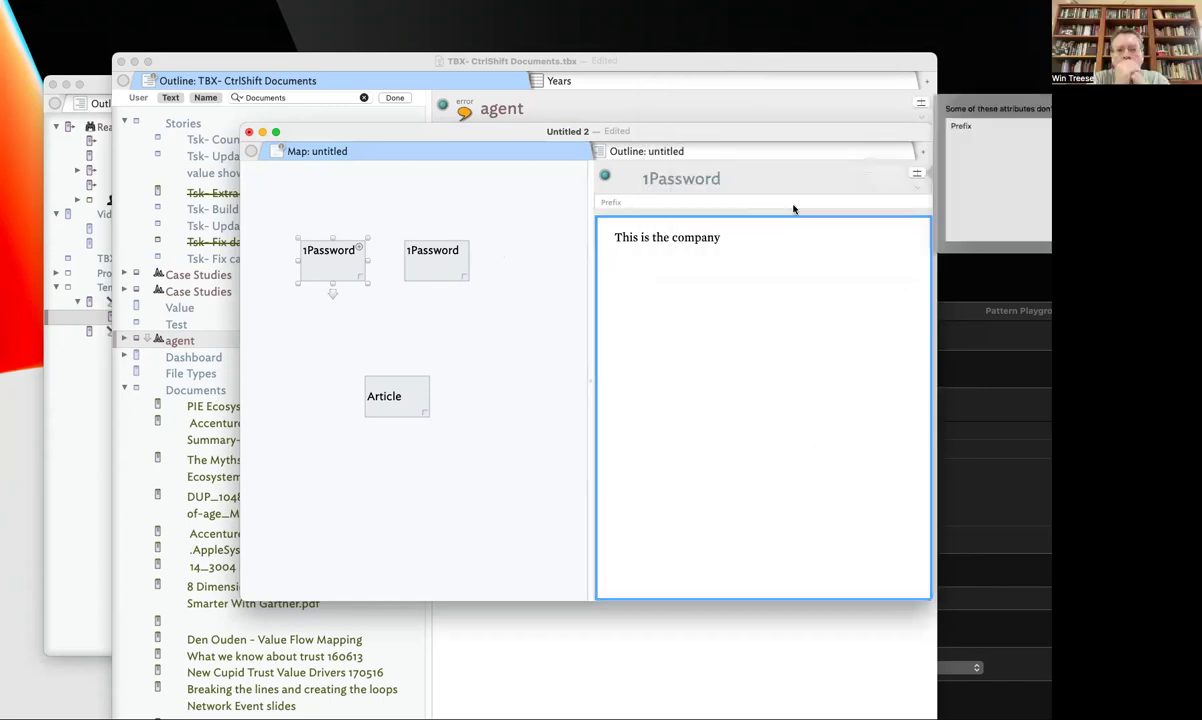
Set the company note's Prefix to Ent
left_click(850, 311)
key("super+a")
left_click(752, 200)
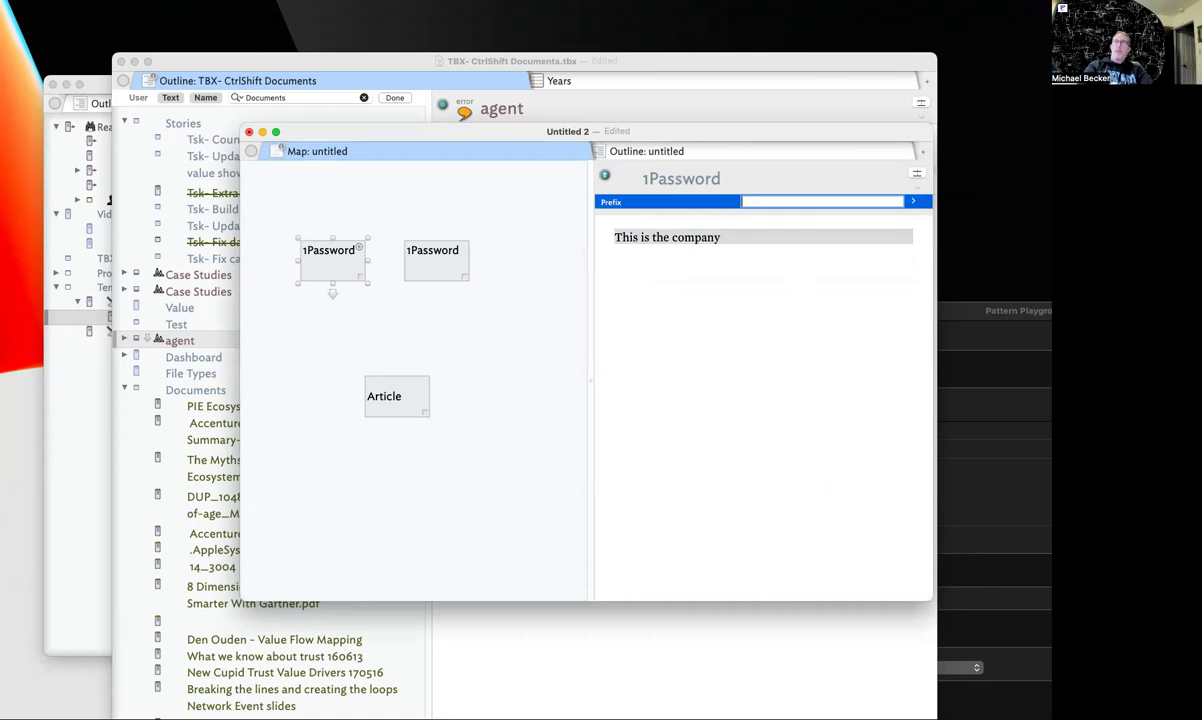
type("Ent")
key("Return")
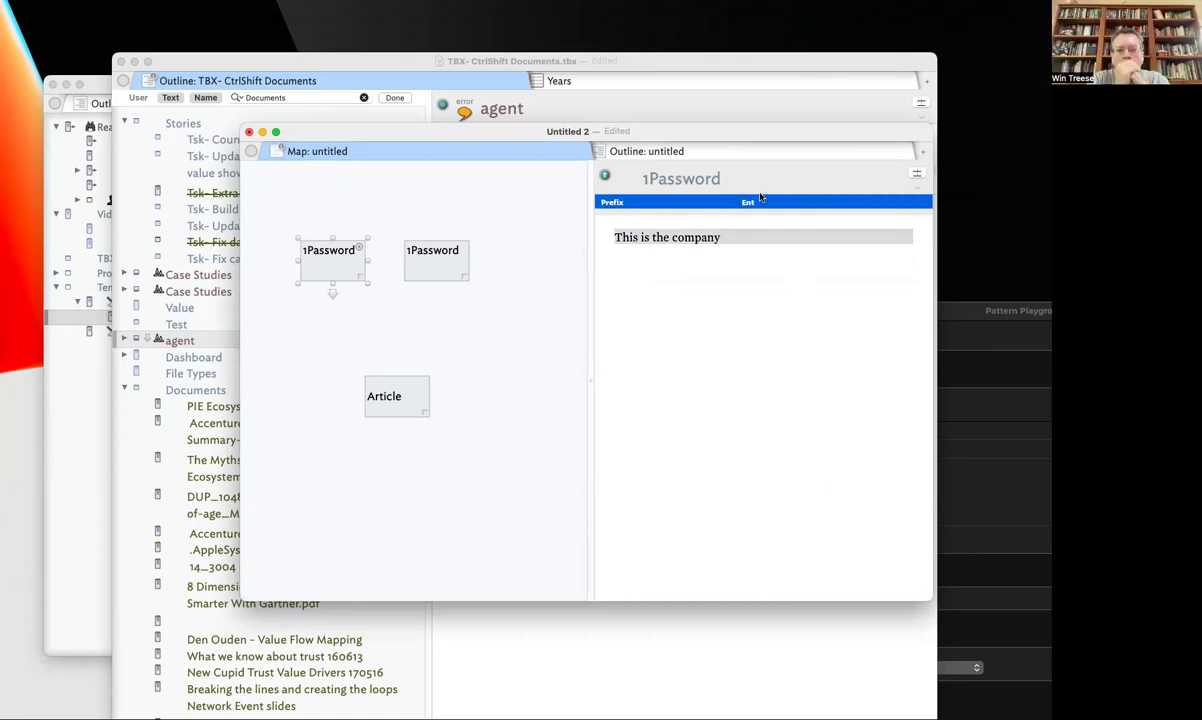
Add Prefix as a key attribute on the product 1Password note
left_click(440, 258)
left_click(912, 176)
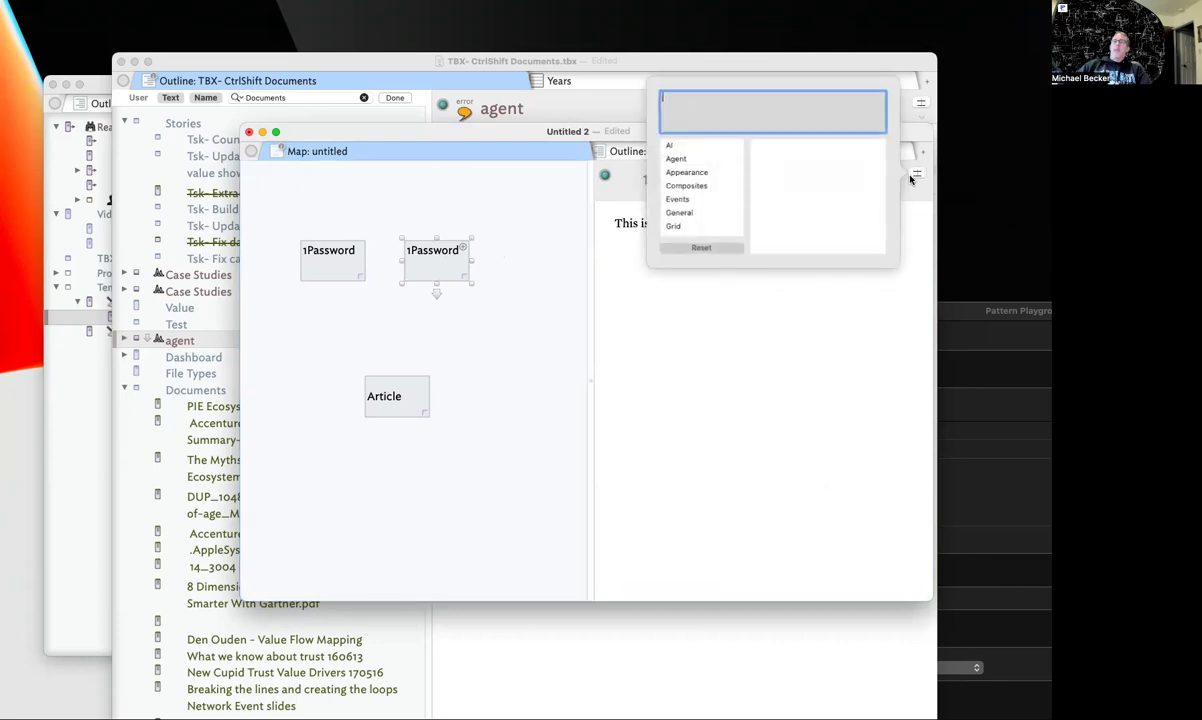
type("Proc")
key("Return")
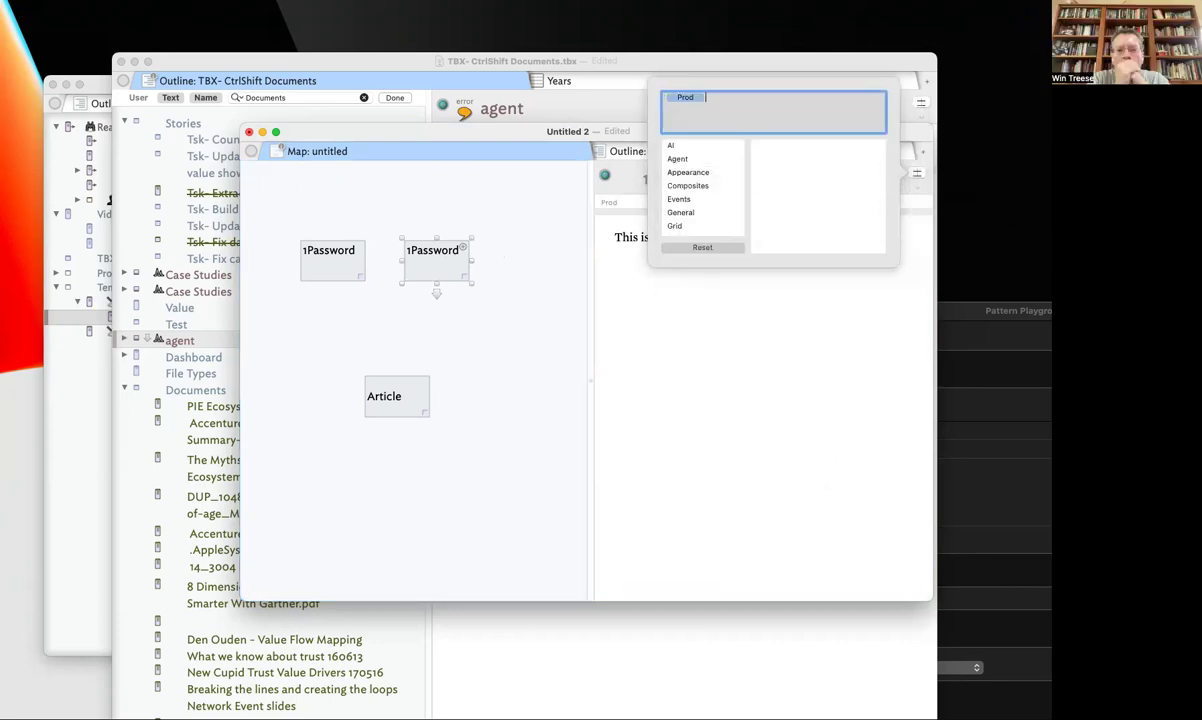
left_click(735, 341)
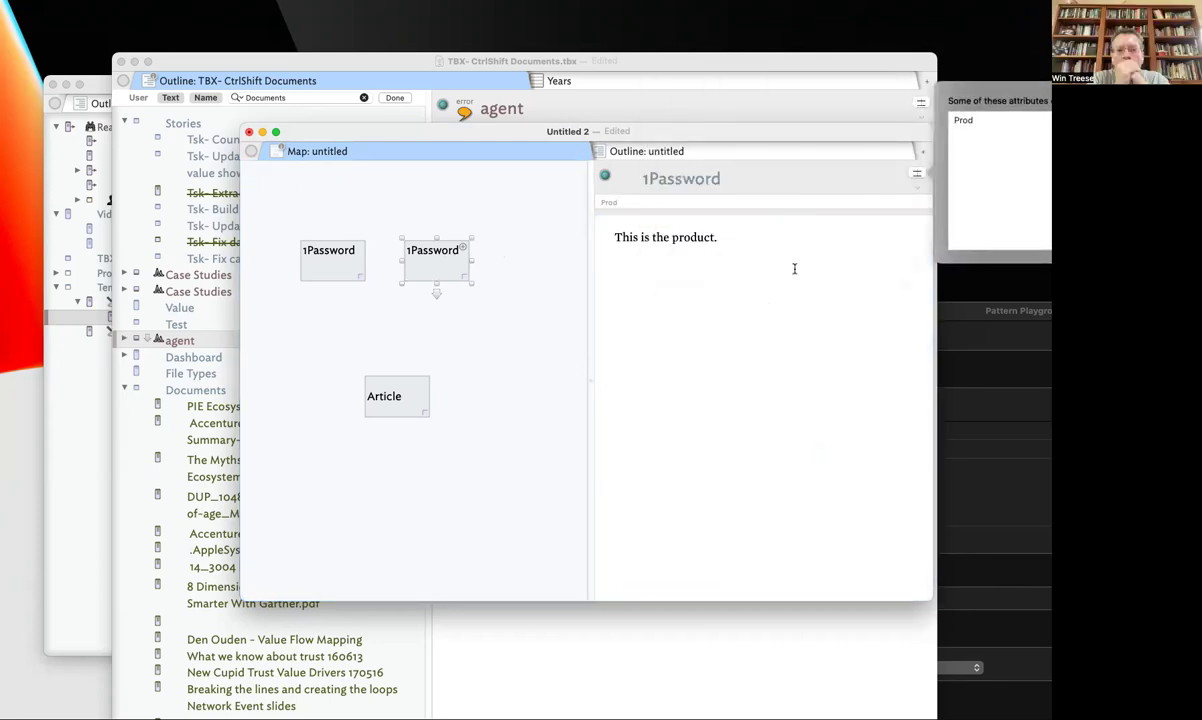
left_click(757, 360)
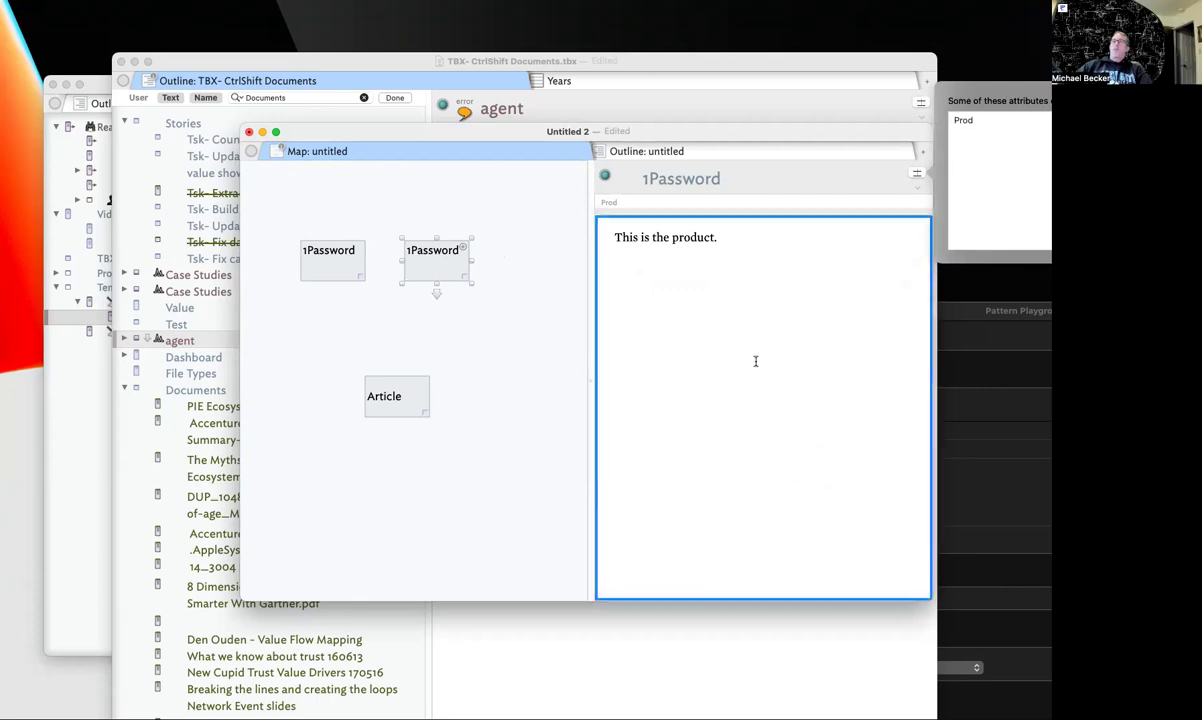
left_click(914, 175)
type("Pref")
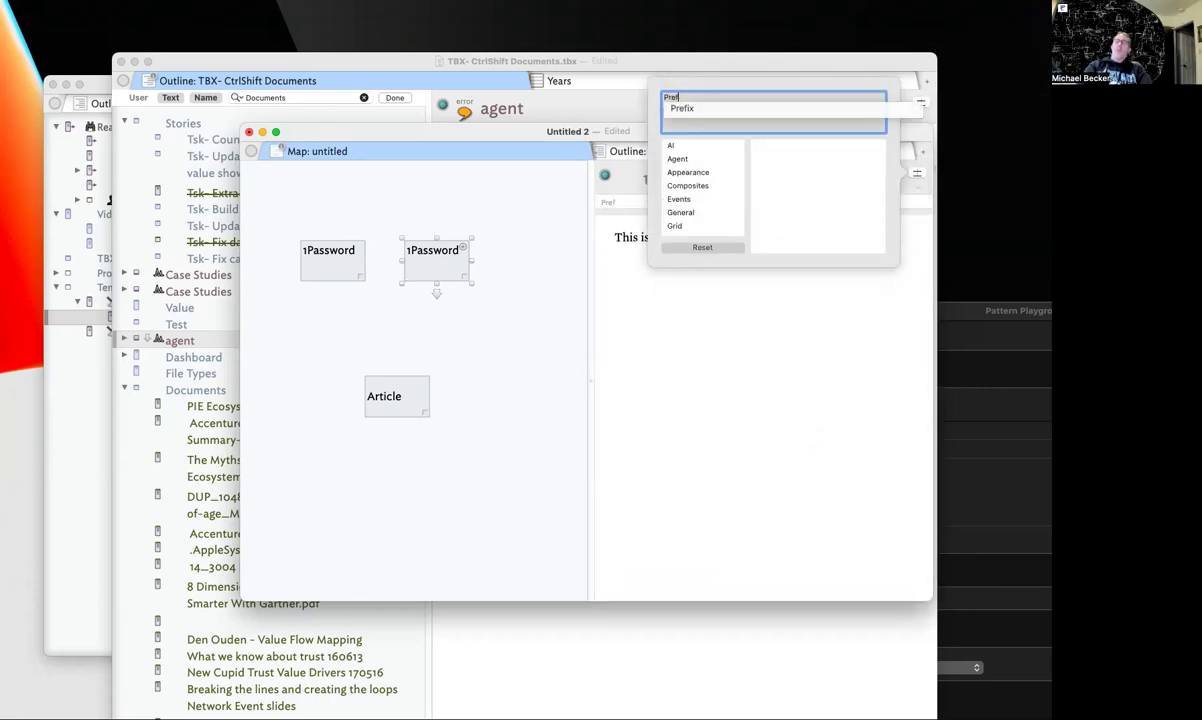
key("Down")
key("Return")
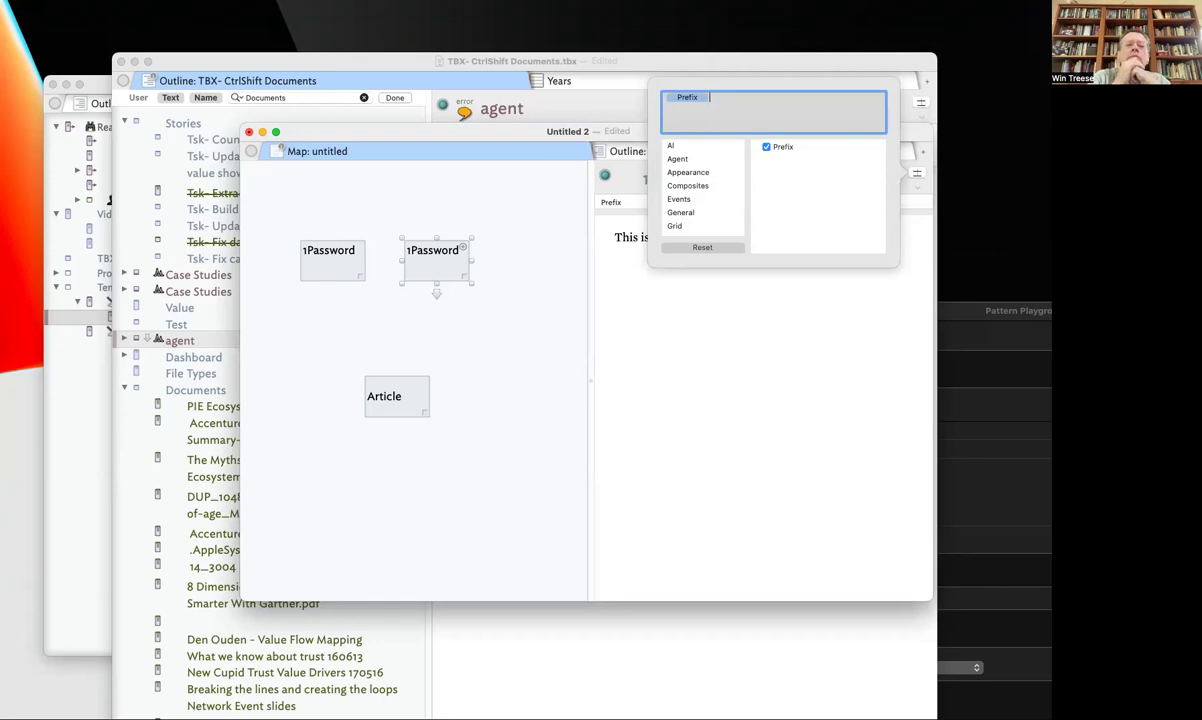
left_click(753, 358)
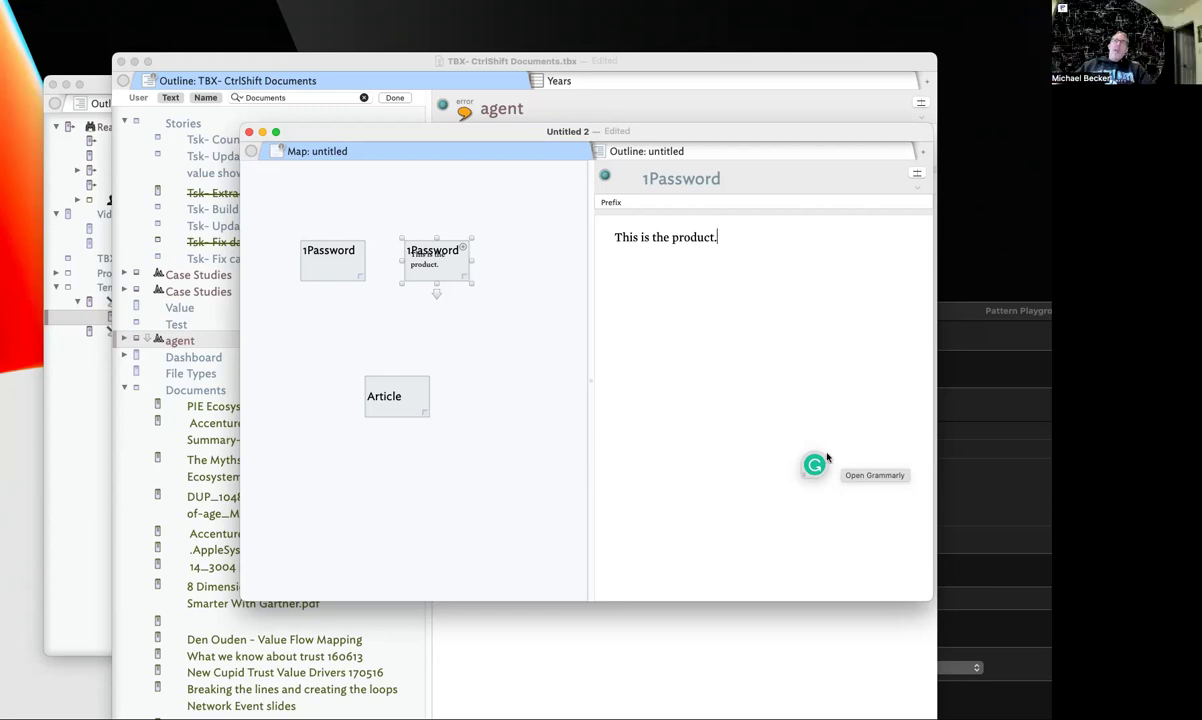
Reselect the notes and begin a [[1P link in the Article text, then dismiss the suggestions
left_click(520, 300)
left_click(450, 270)
left_click(335, 265)
left_click(452, 259)
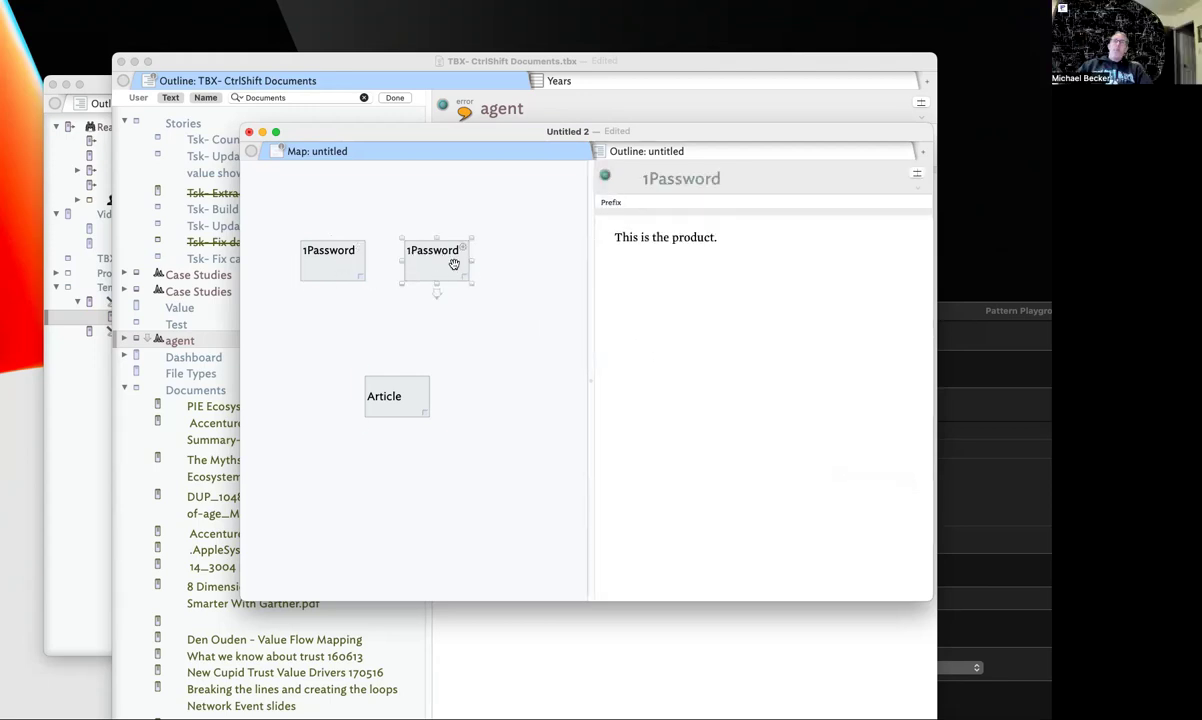
left_click(390, 396)
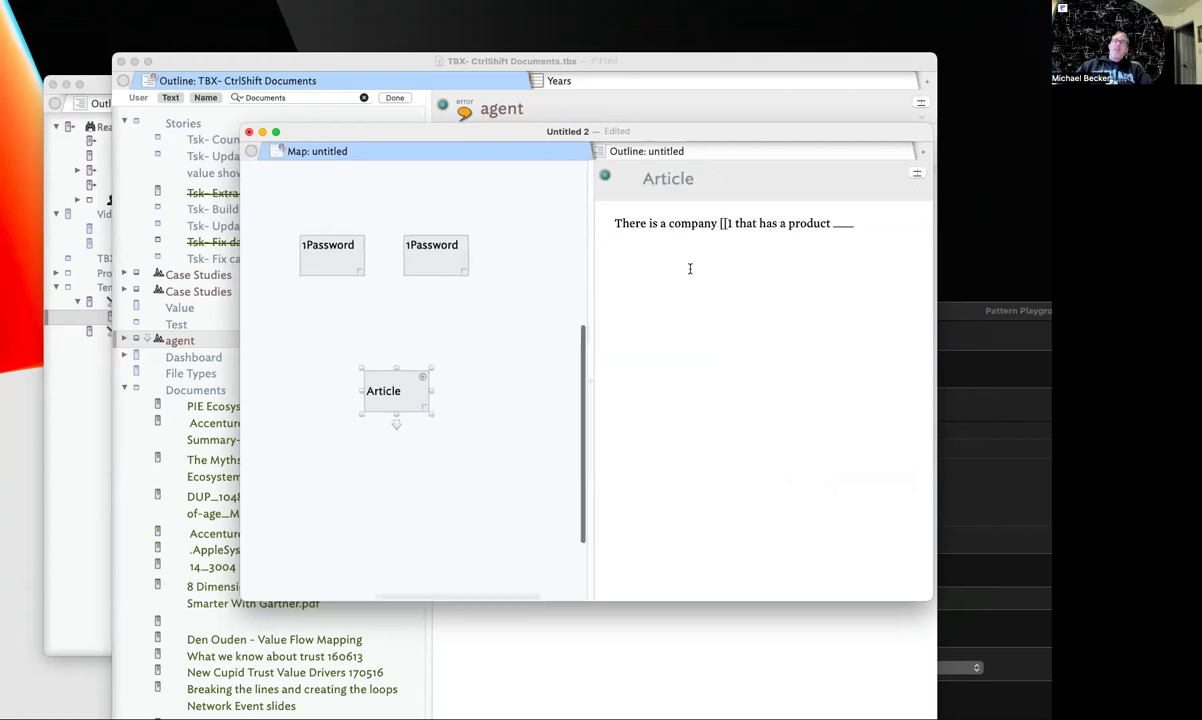
left_click(728, 222)
type("[")
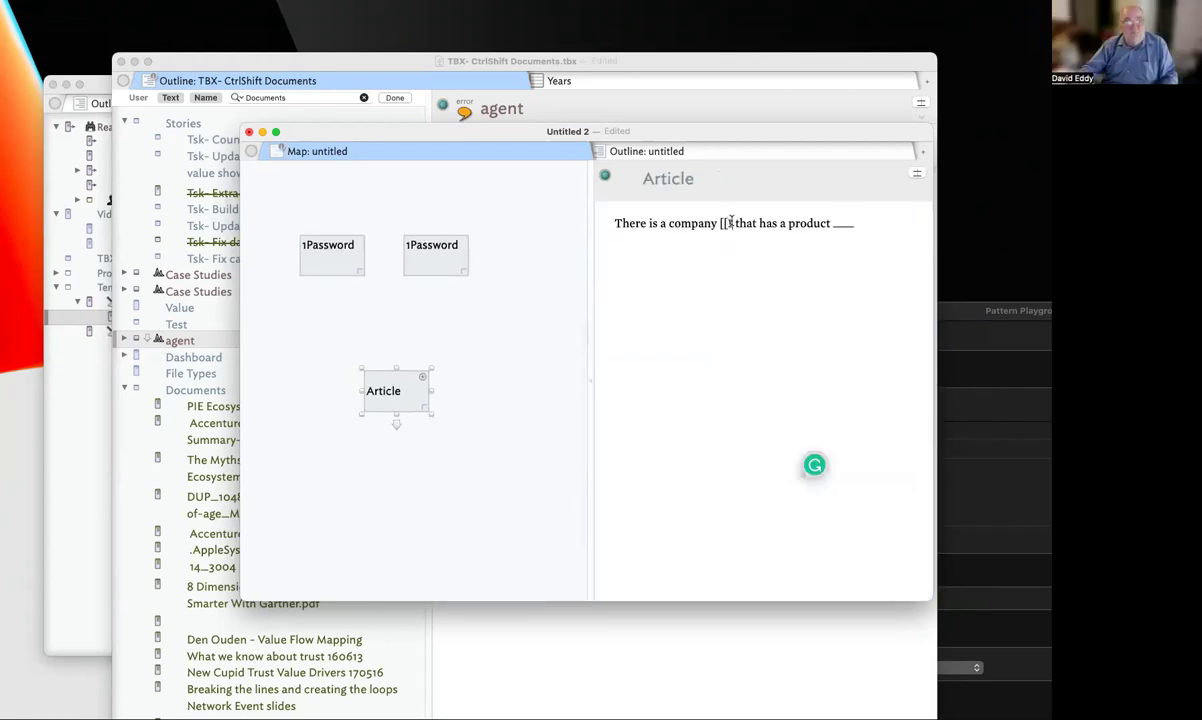
type("[1P")
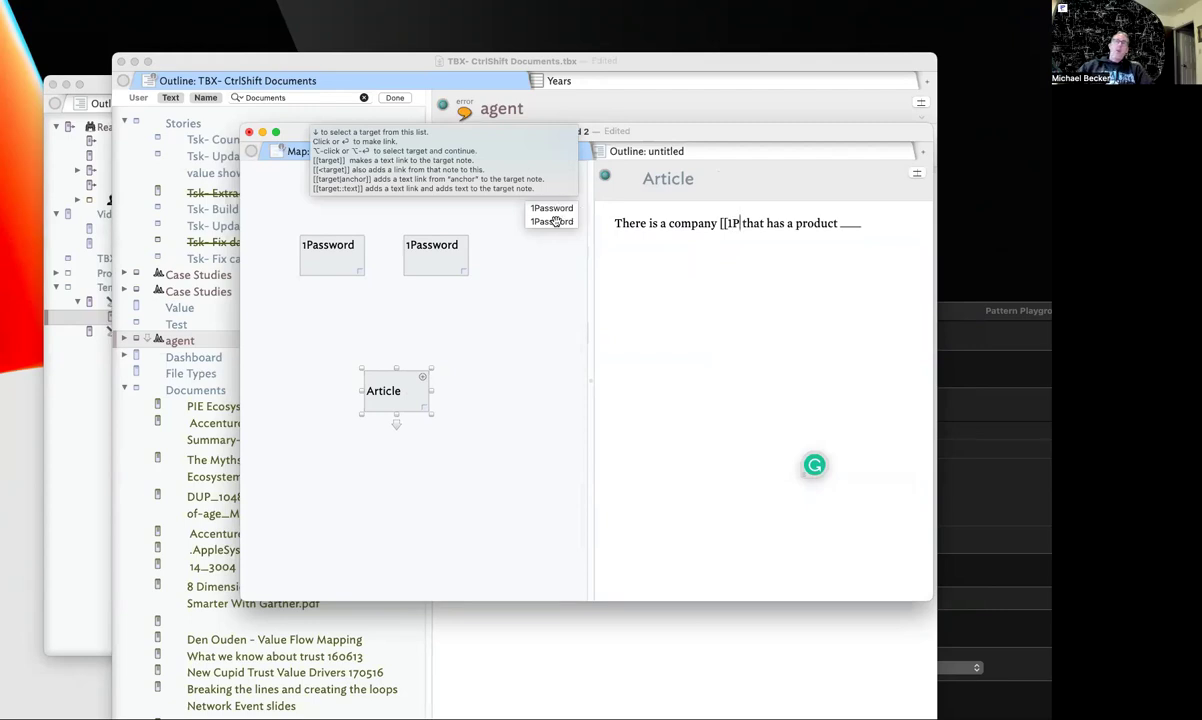
key("Escape")
Set the product 1Password note's Prefix to Prod
left_click(343, 248)
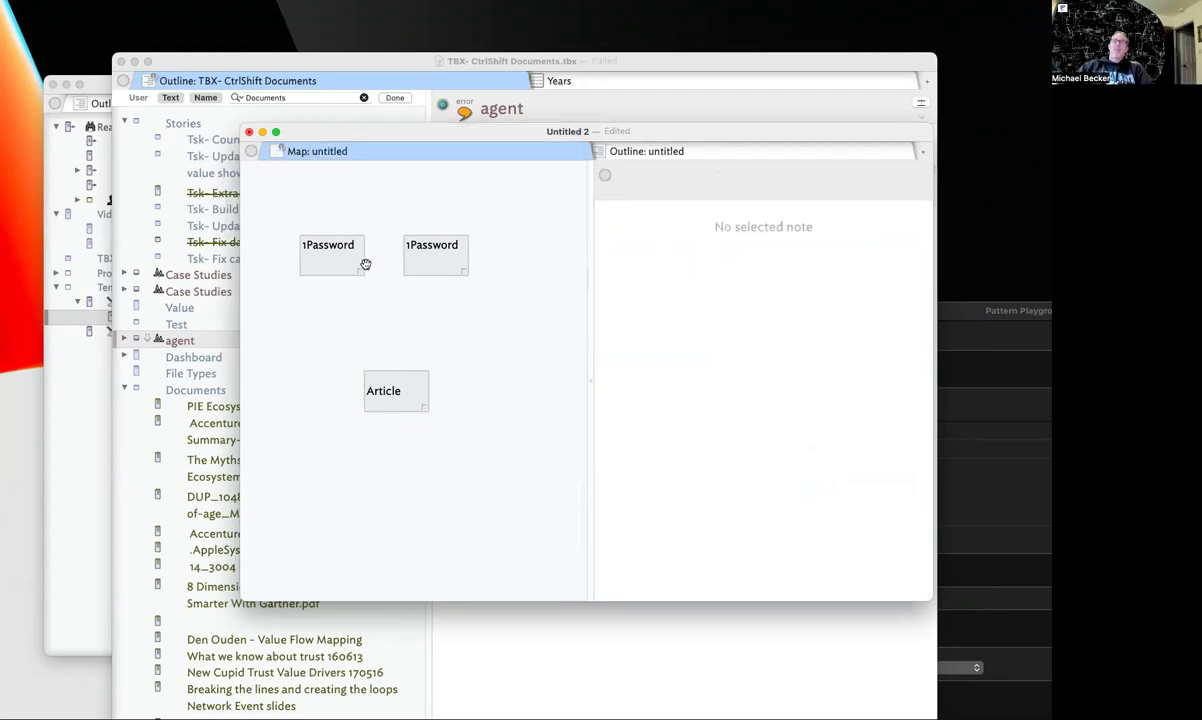
left_click(415, 257)
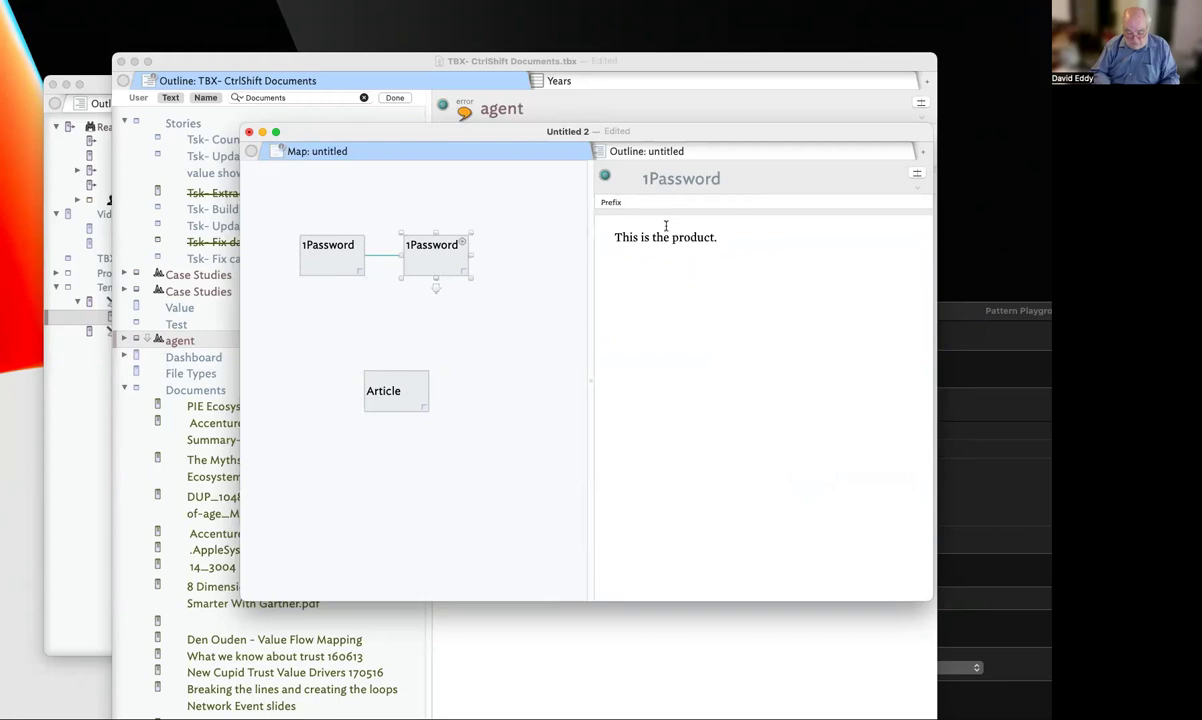
left_click(731, 203)
left_click(731, 203)
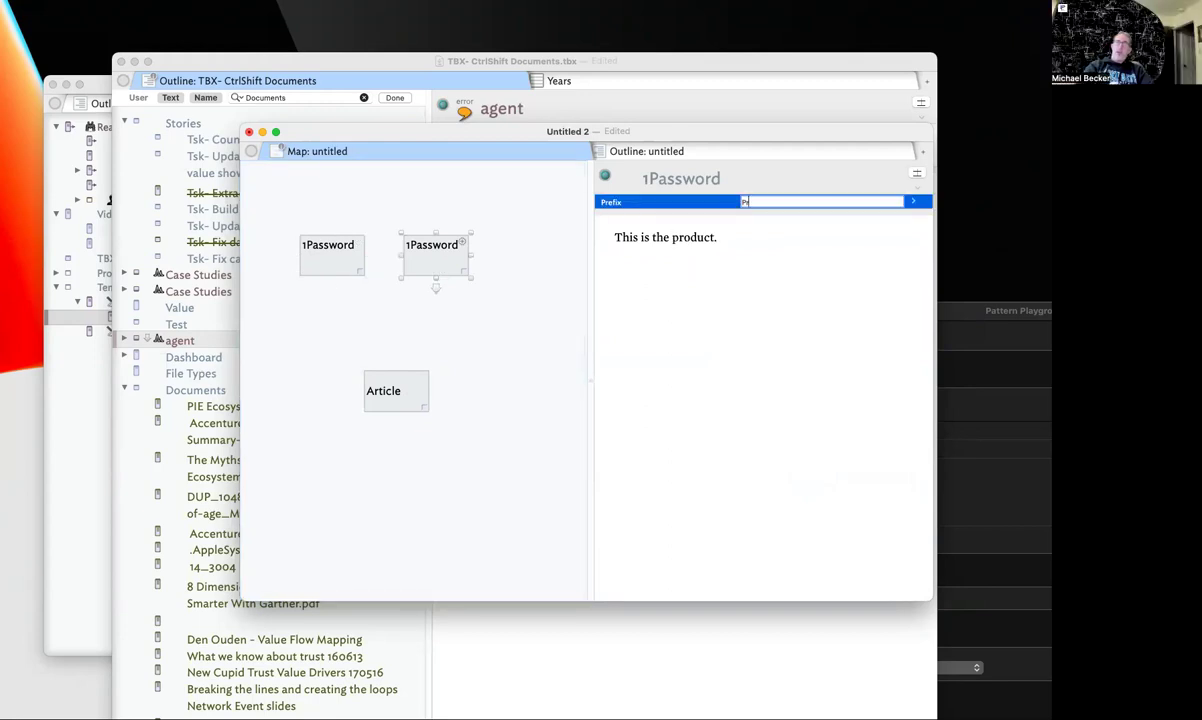
key("Return")
left_click(700, 291)
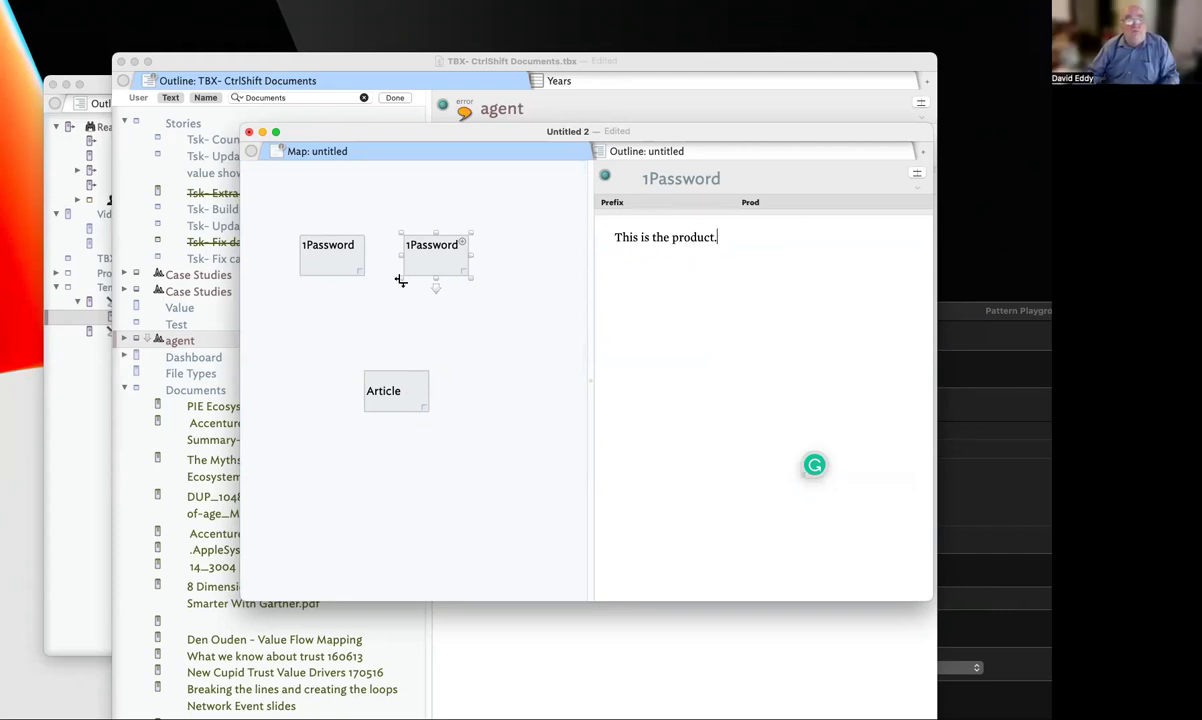
Retitle the notes Ent- 1Password and Prod- 1Password
left_click(311, 253)
left_click(643, 178)
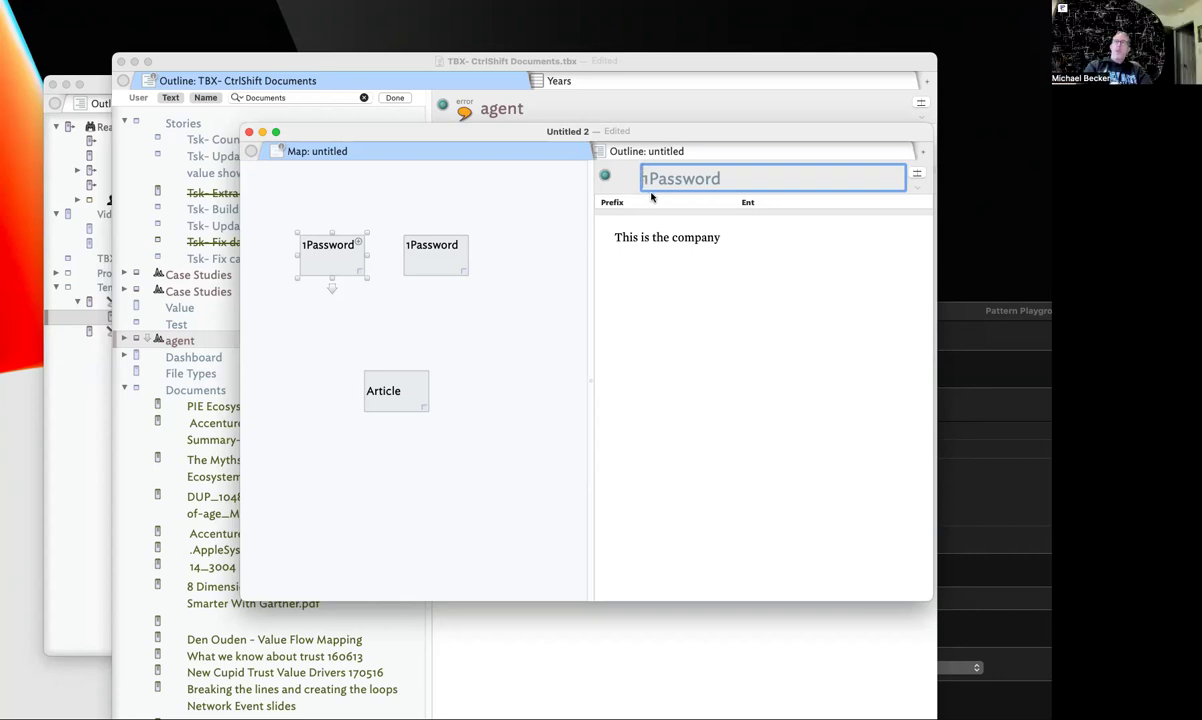
type("Ent-")
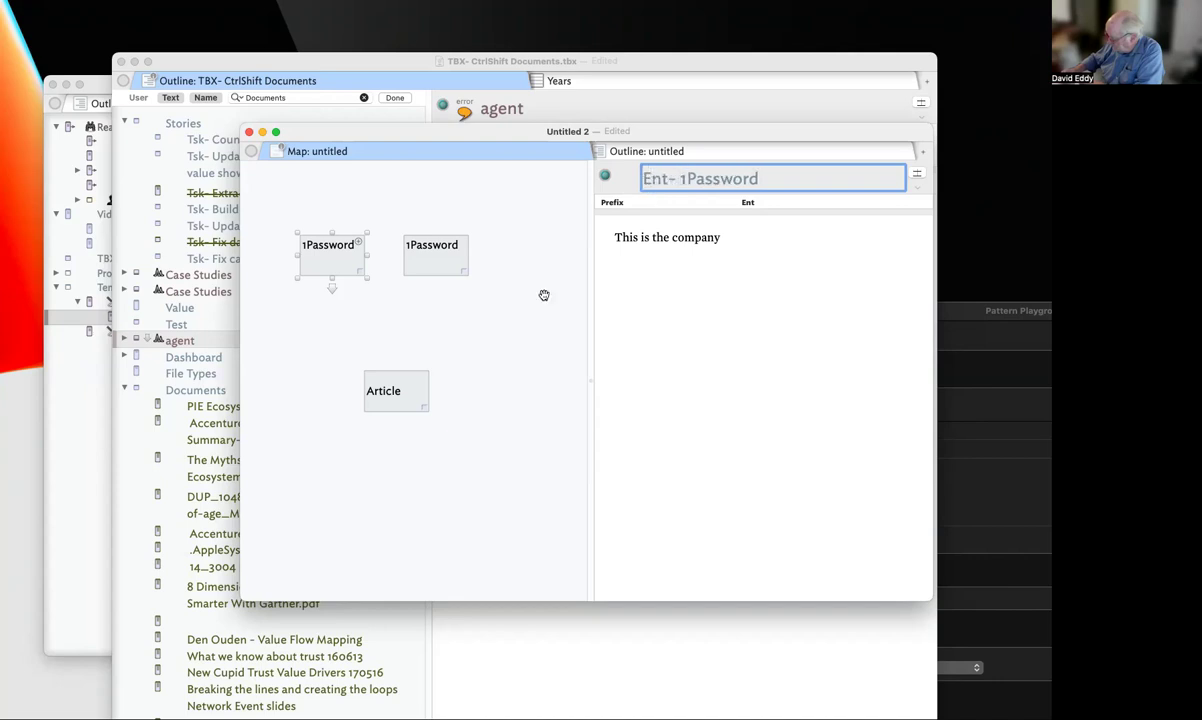
left_click(641, 309)
left_click(462, 256)
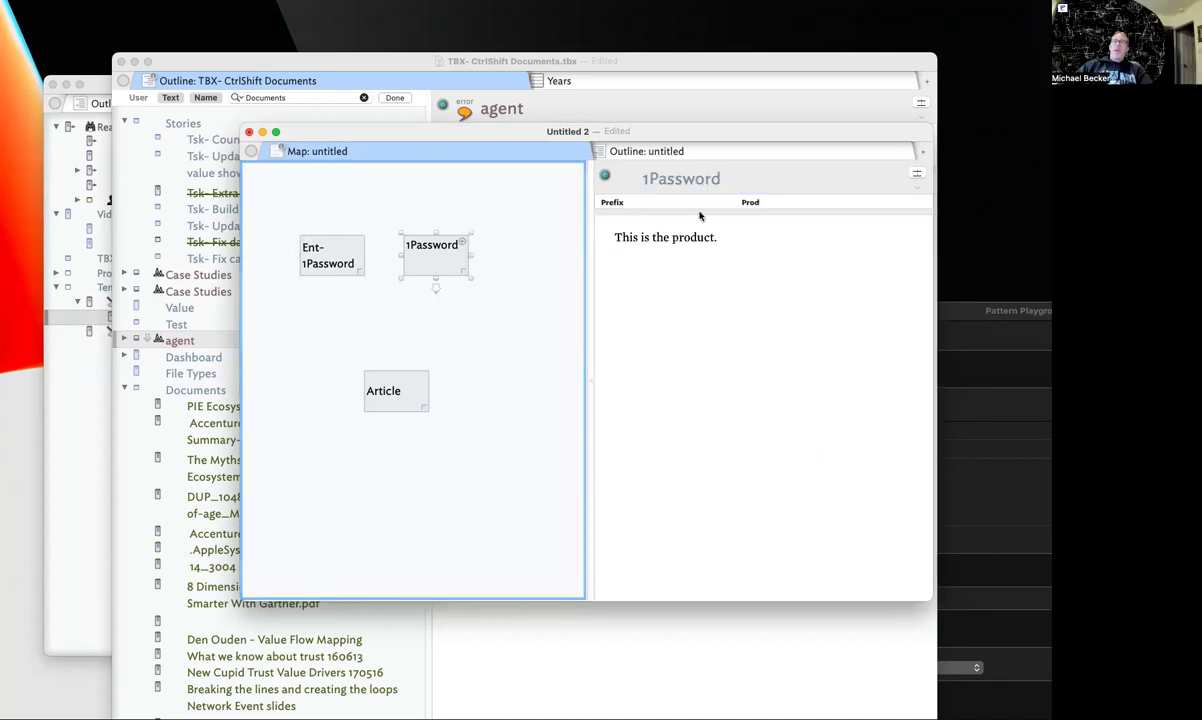
left_click(643, 178)
type("Prod=")
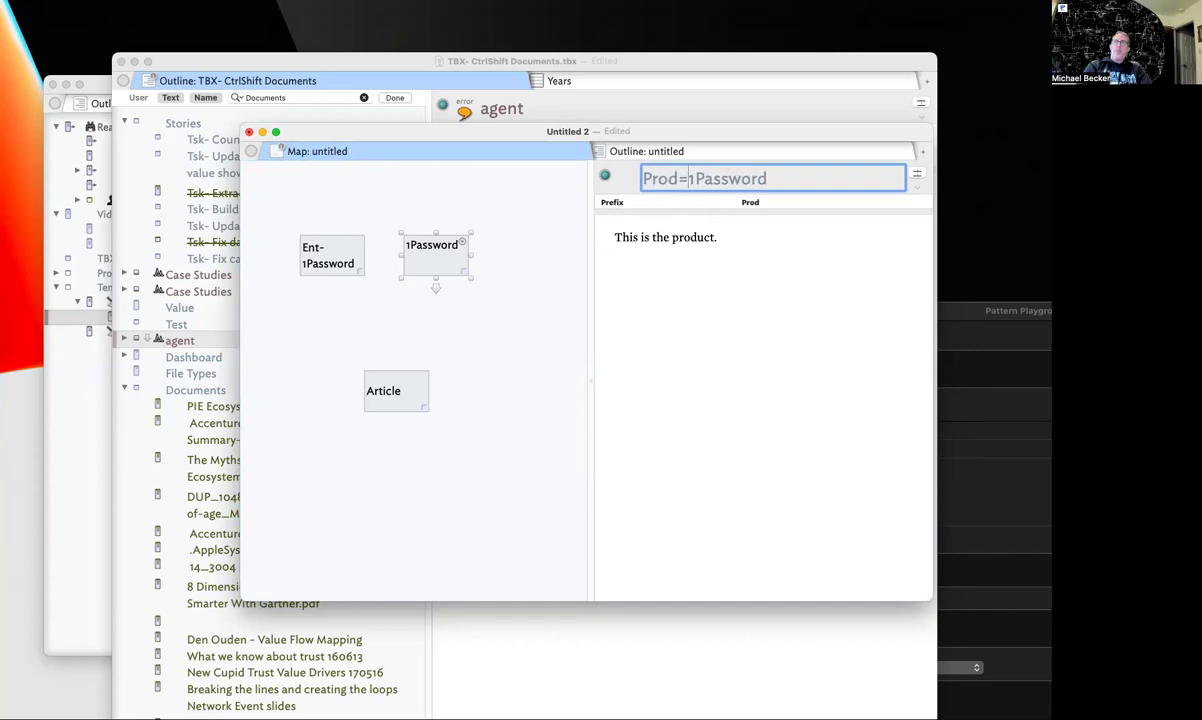
key("BackSpace")
key("BackSpace")
type("-")
left_click(652, 325)
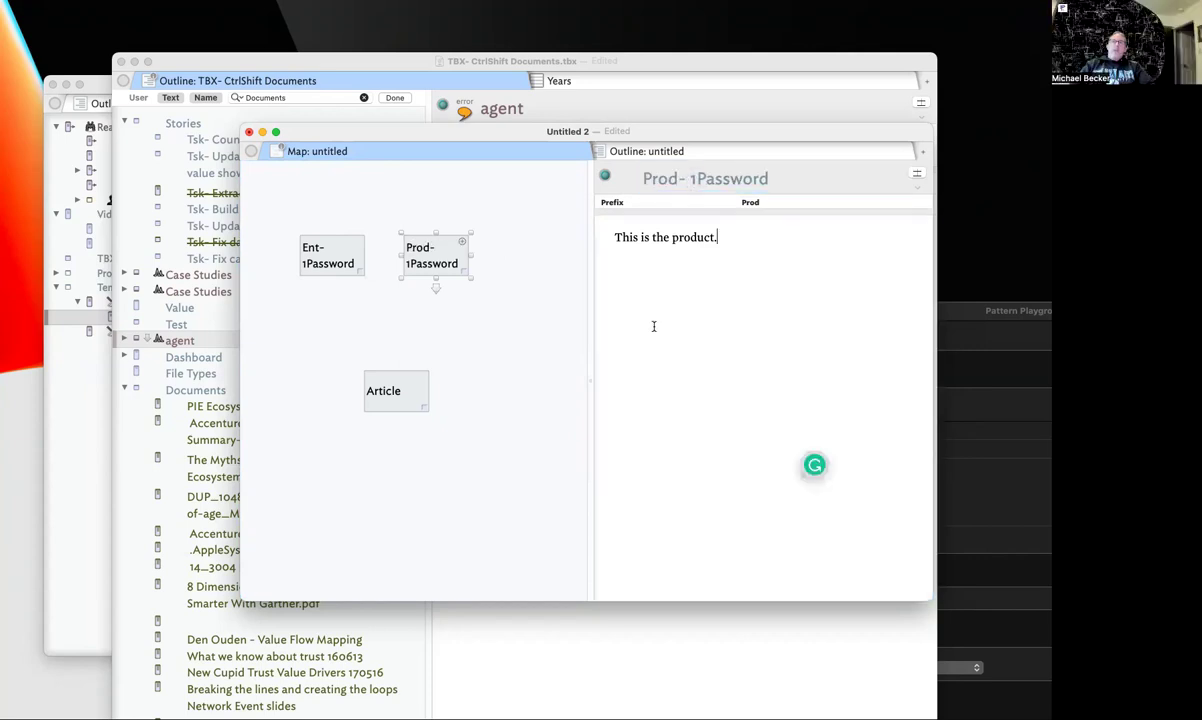
Link the company blank in the Article text to Ent- 1Password
left_click(378, 374)
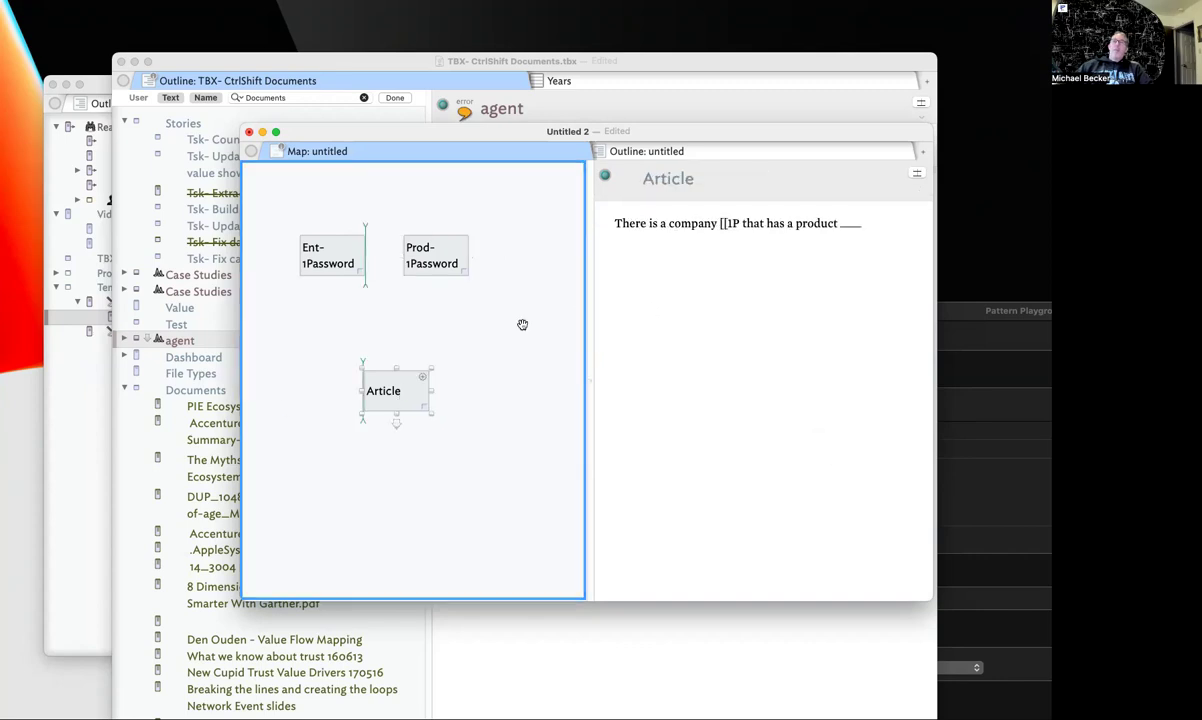
left_click(738, 222)
type("p")
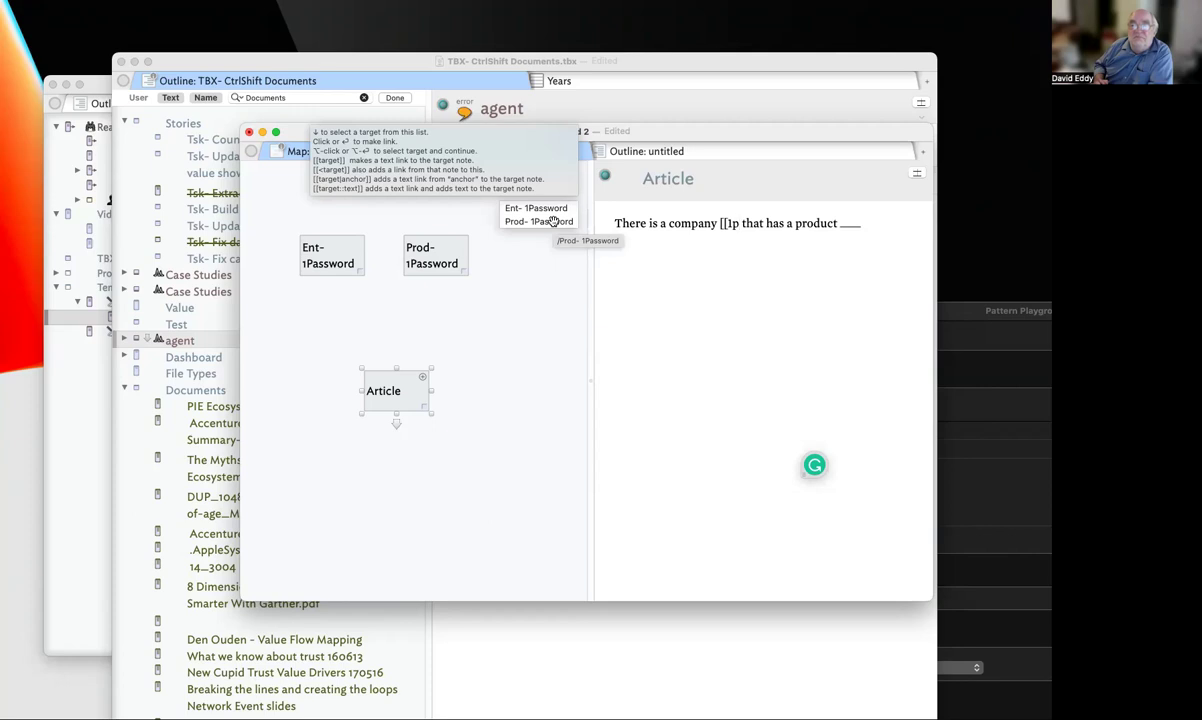
left_click(530, 208)
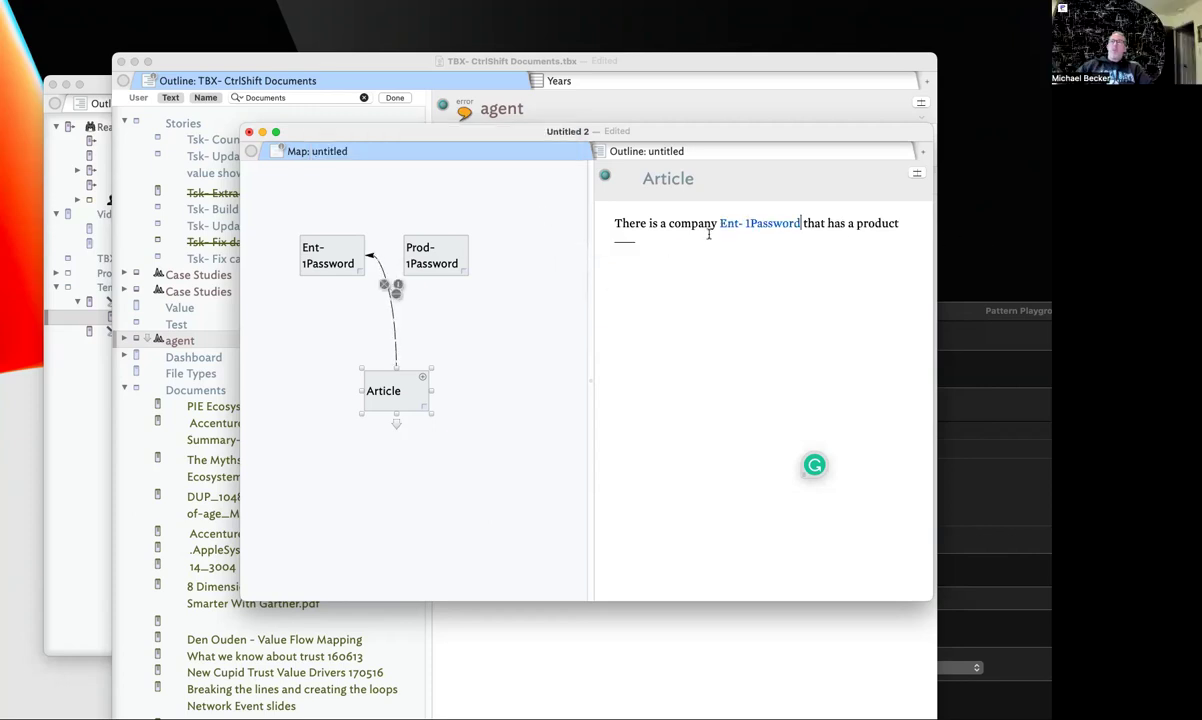
Replace the product blank with a link to Prod- 1Password
left_click_drag(640, 239, 600, 239)
key("BackSpace")
type("[[Pr")
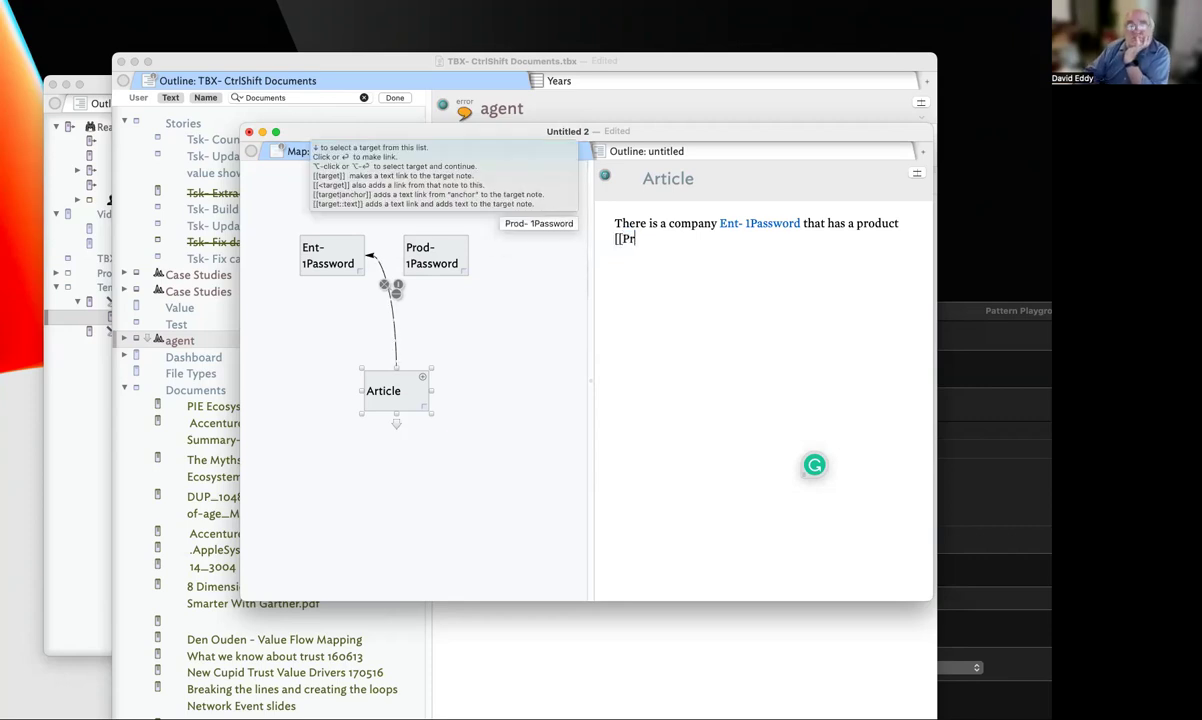
left_click(500, 218)
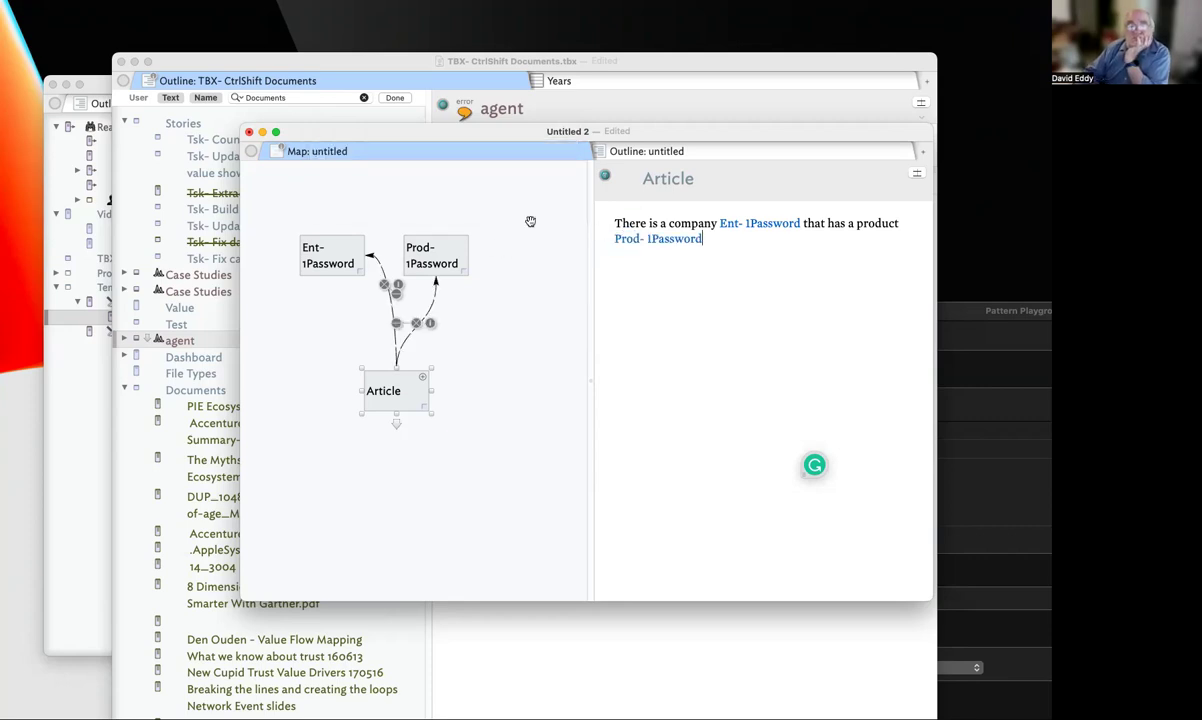
left_click(734, 240)
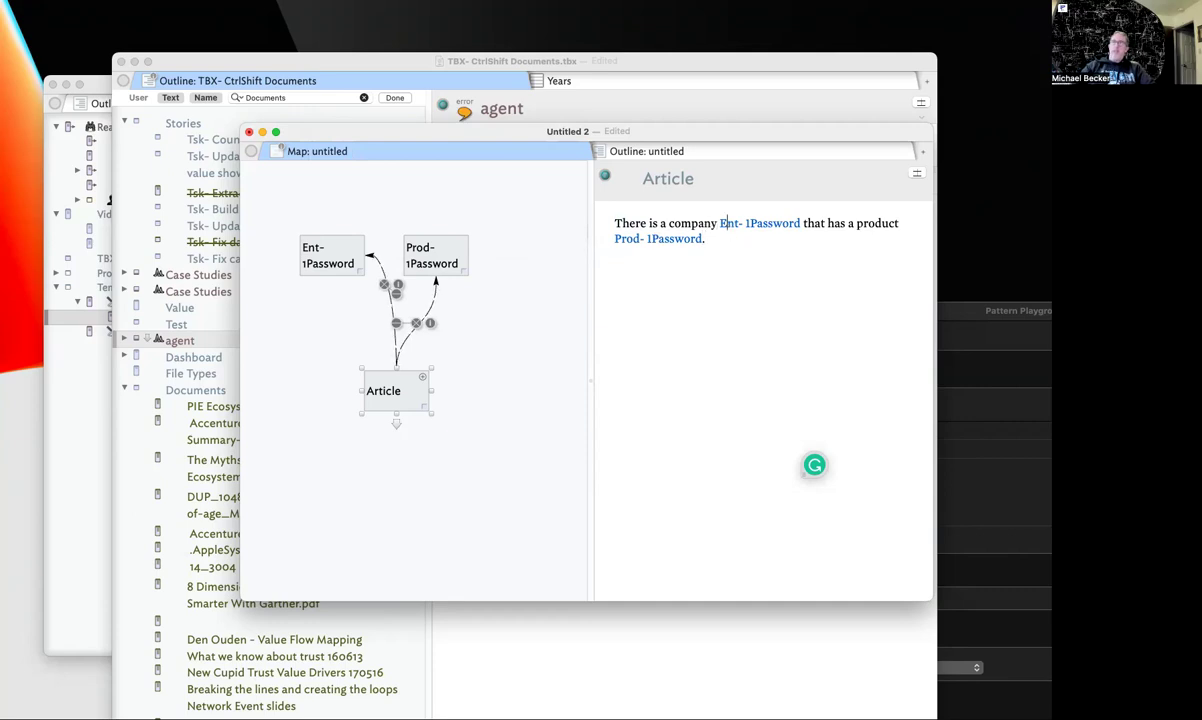
key("BackSpace")
key("BackSpace")
key("BackSpace")
key("BackSpace")
key("BackSpace")
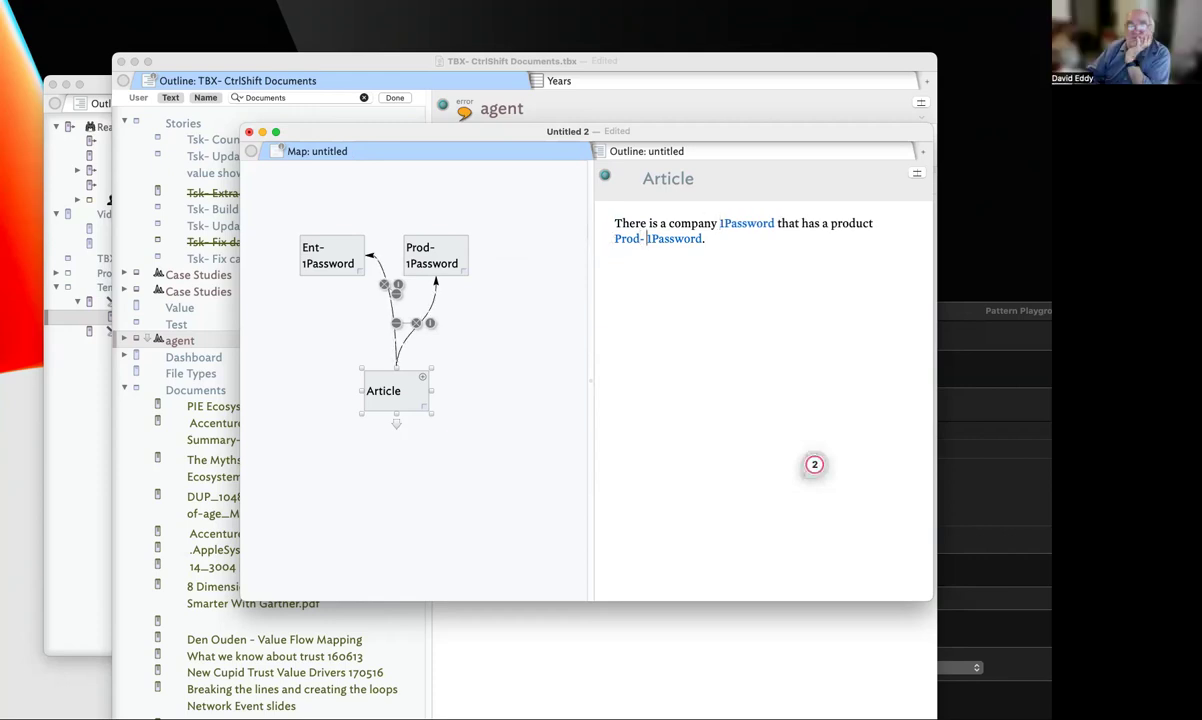
key("BackSpace")
key("BackSpace")
key("BackSpace")
key("BackSpace")
key("BackSpace")
key("BackSpace")
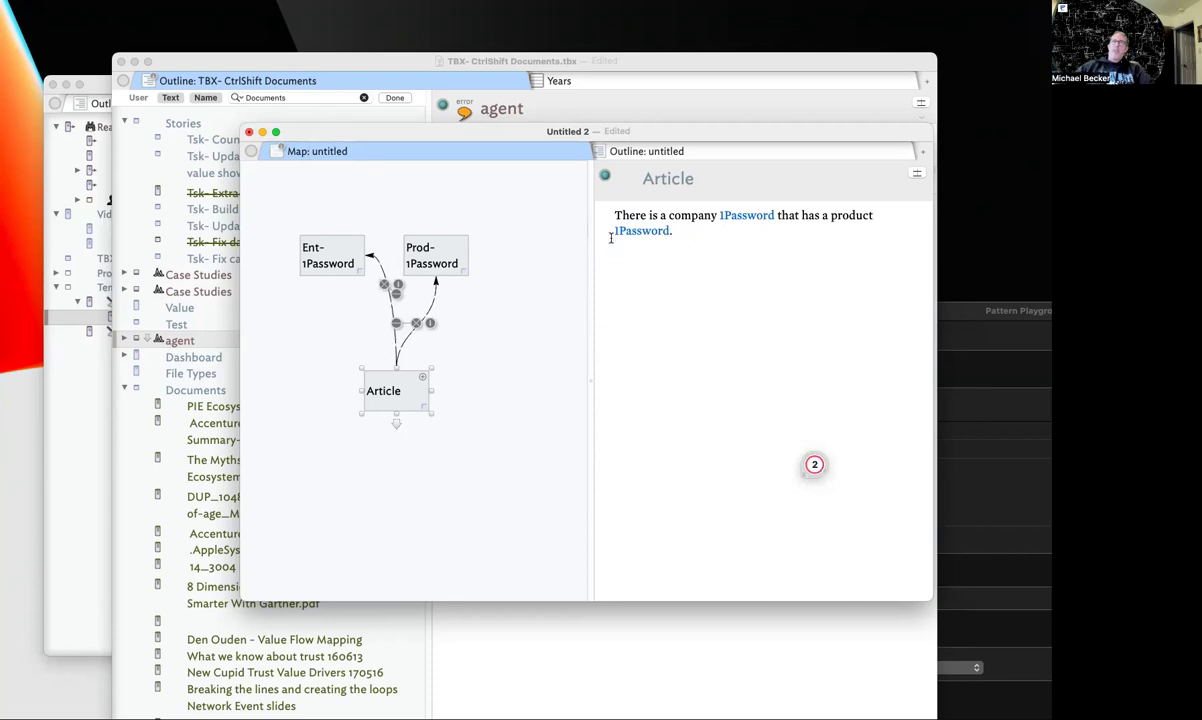
left_click(674, 239)
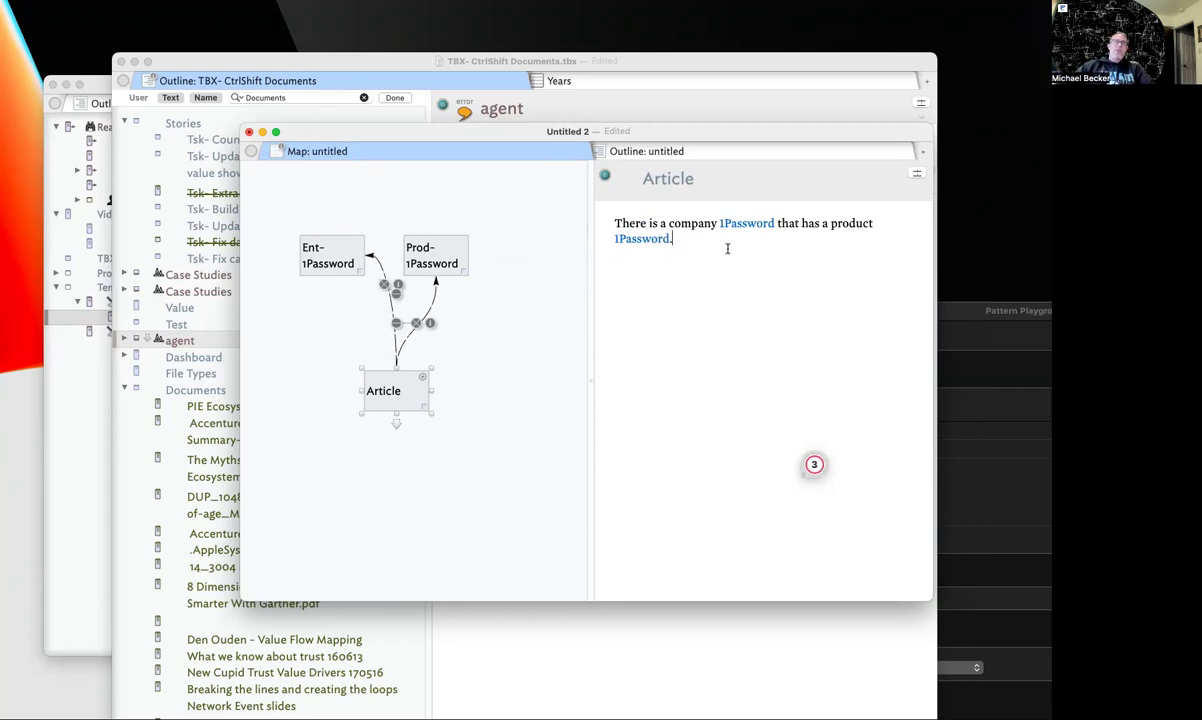
left_click(748, 223)
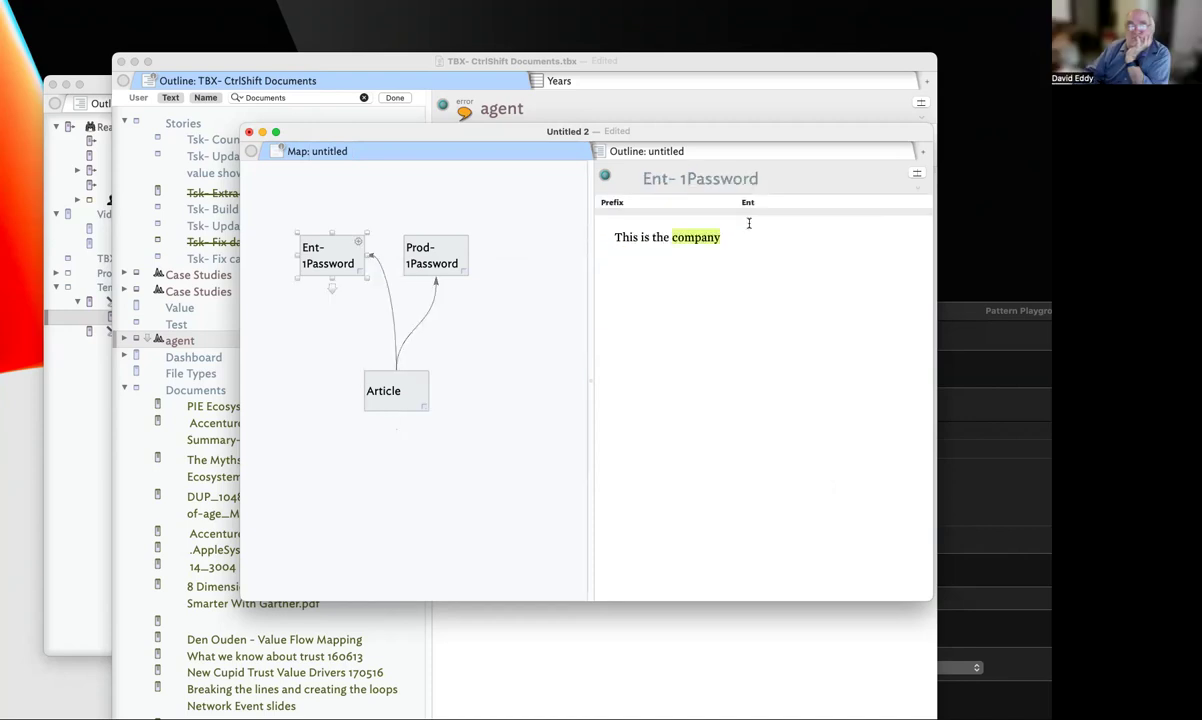
key("super+bracketleft")
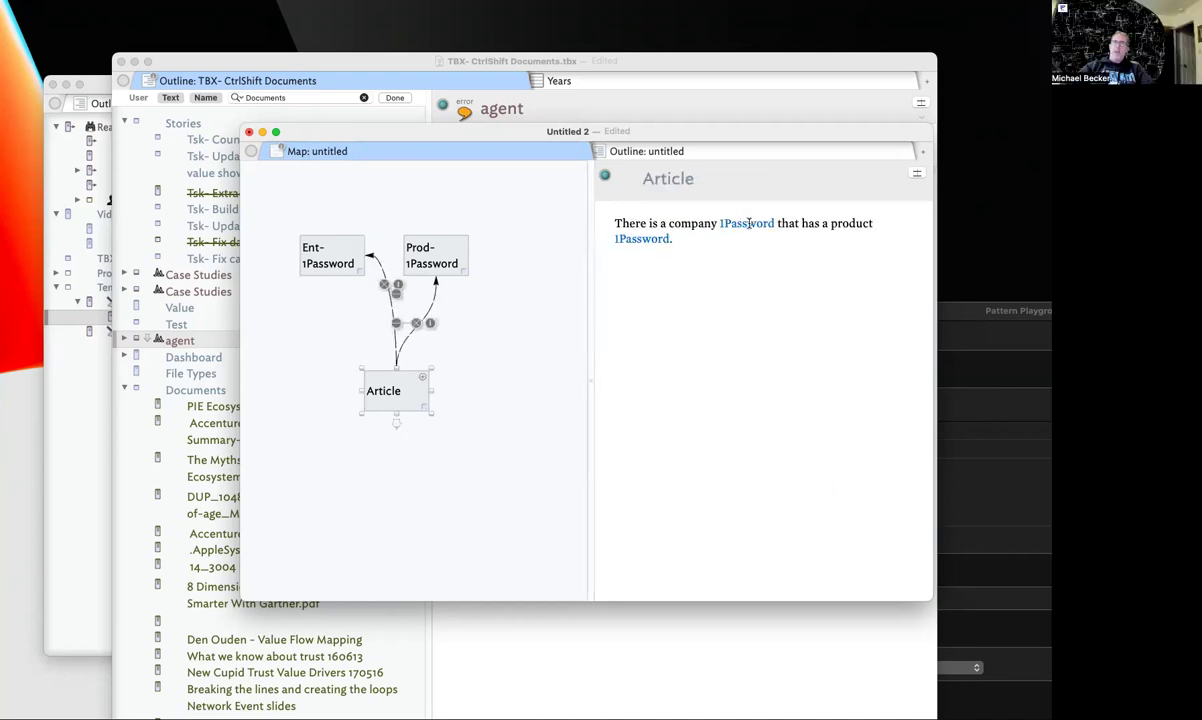
left_click(645, 239)
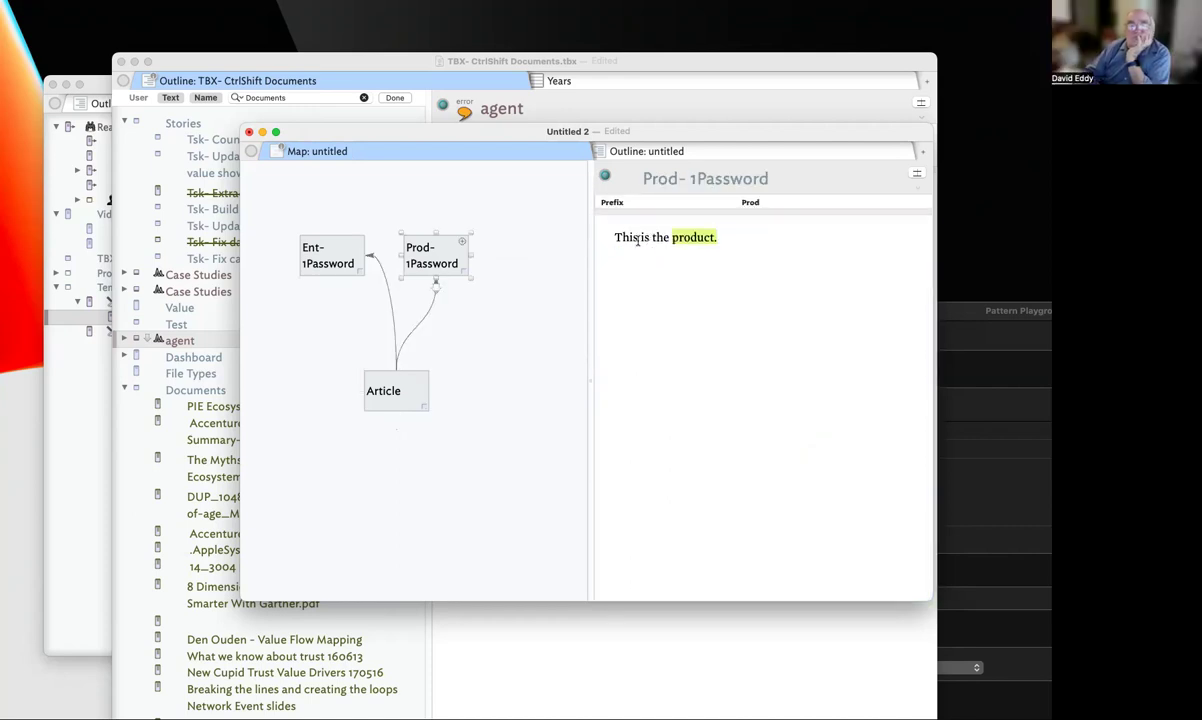
key("super+bracketleft")
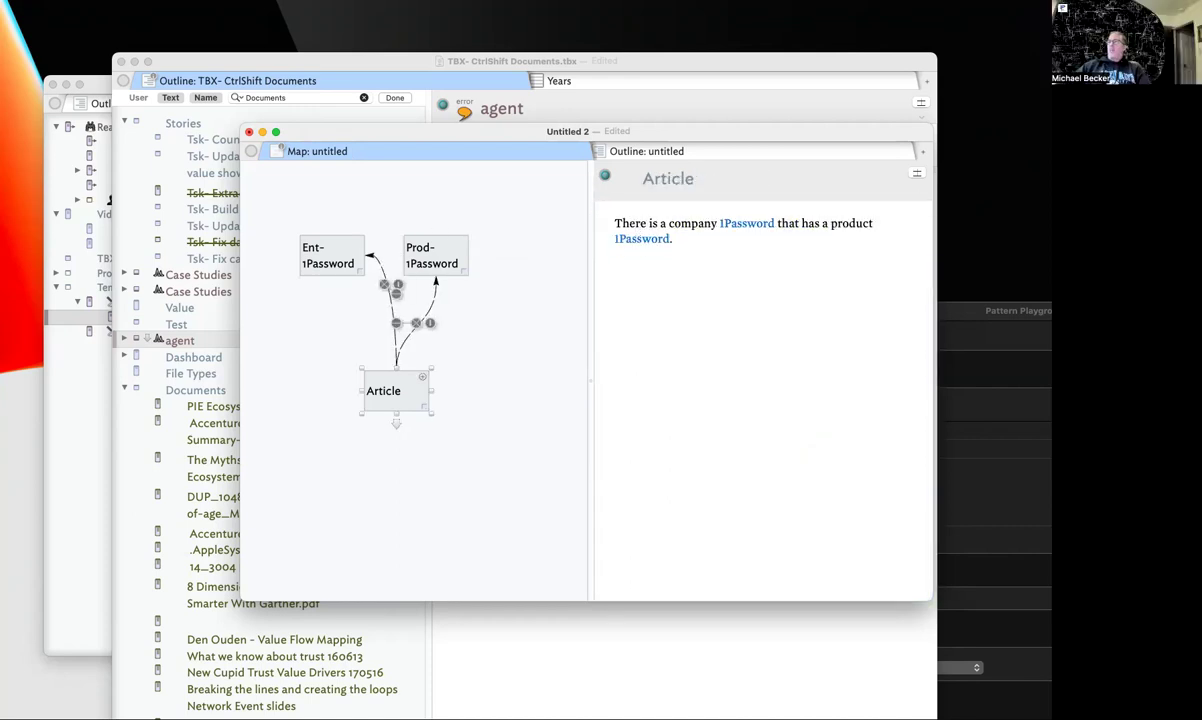
key("super+Tab")
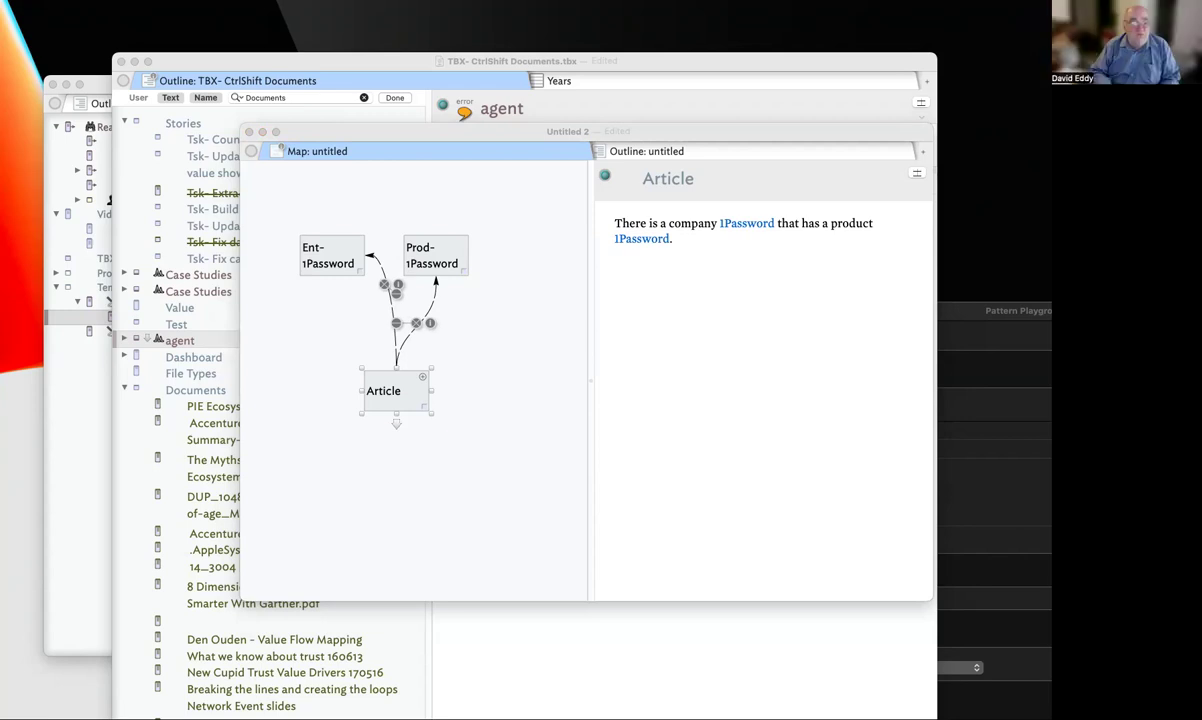
Bring the untitled map forward, select Ent- 1Password and place the caret in its text
left_click(405, 274)
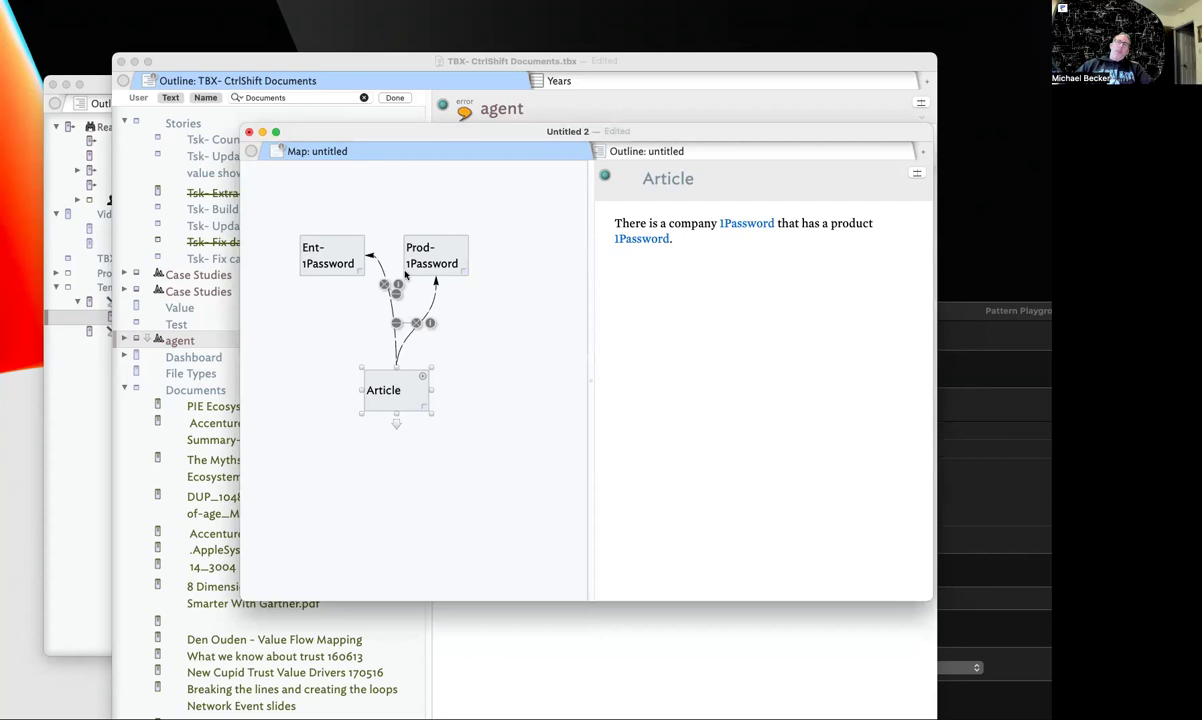
left_click(338, 248)
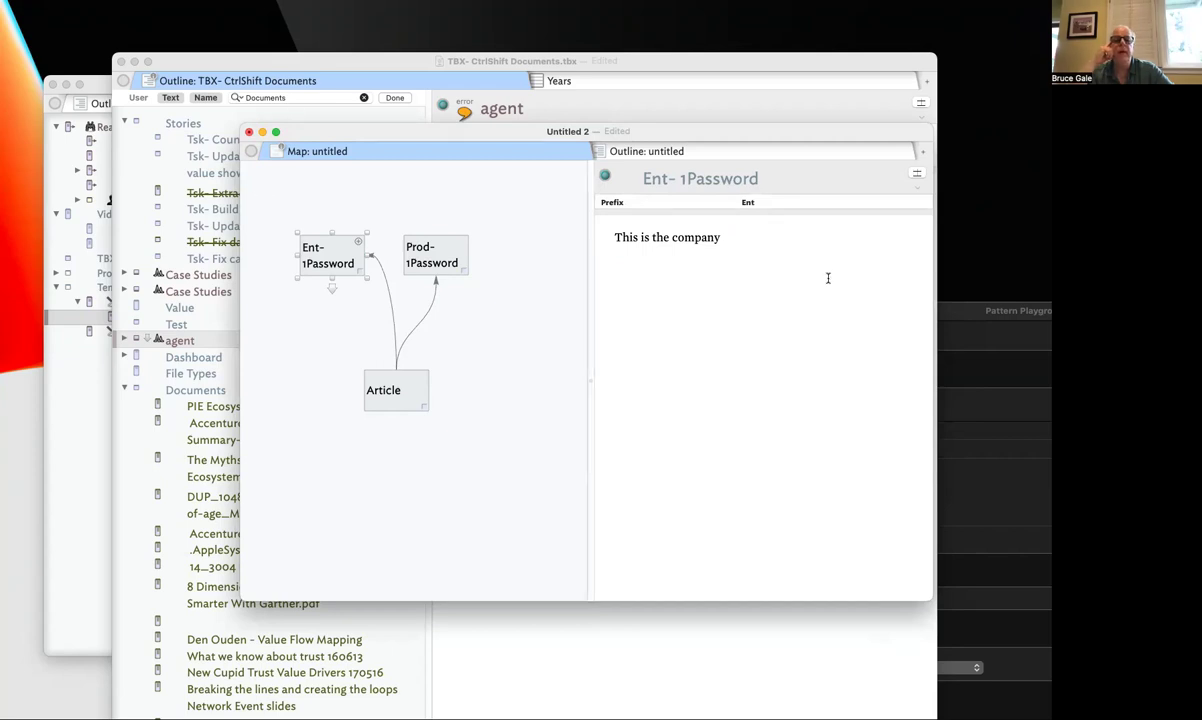
left_click(777, 261)
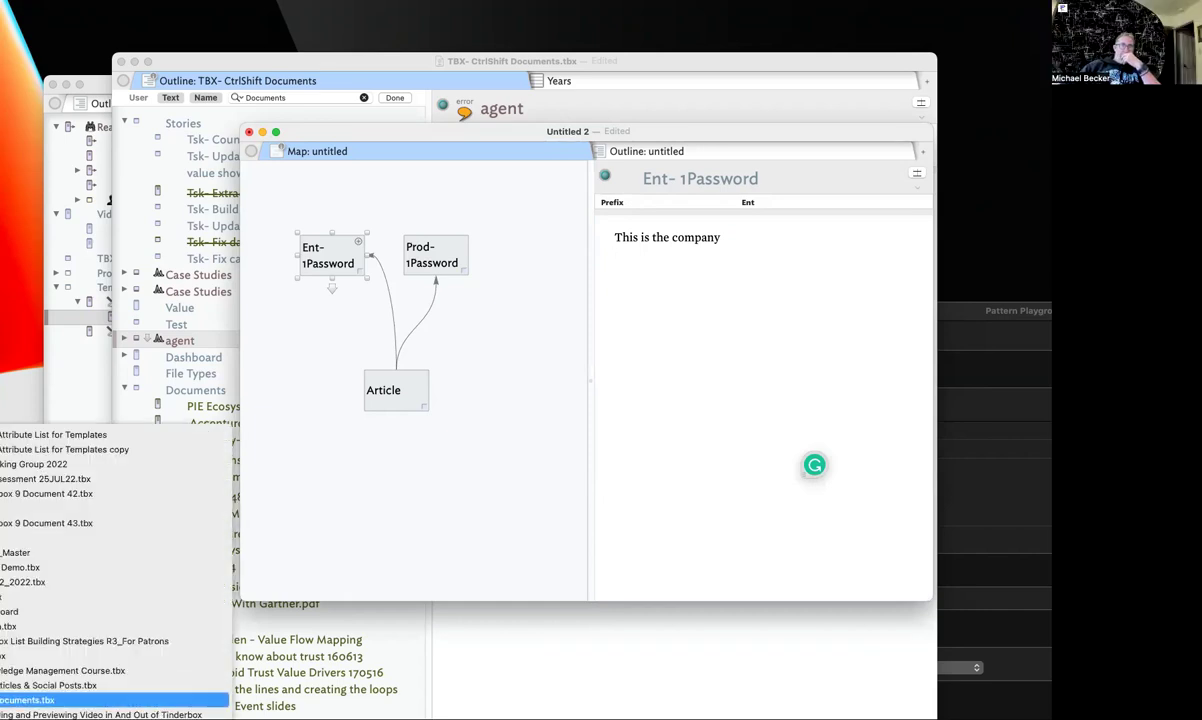
Open Becker Articles & Social Posts from the Dock, then close it and return to the untitled map
left_click(222, 686)
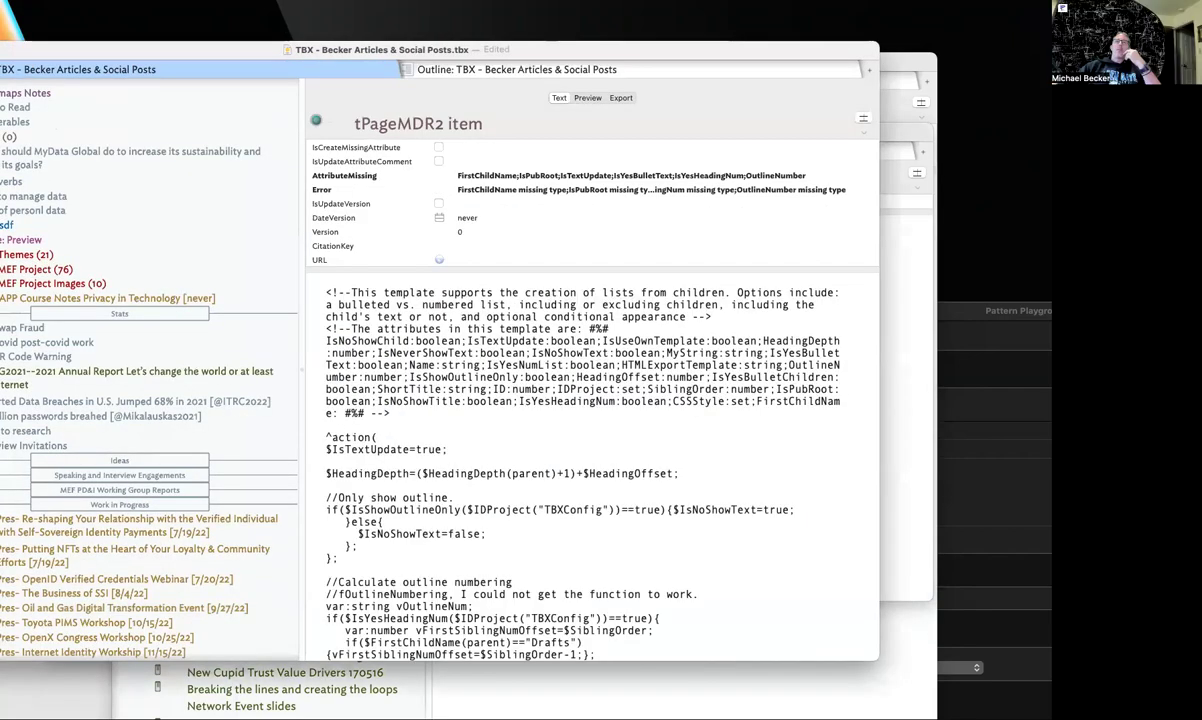
key("super+w")
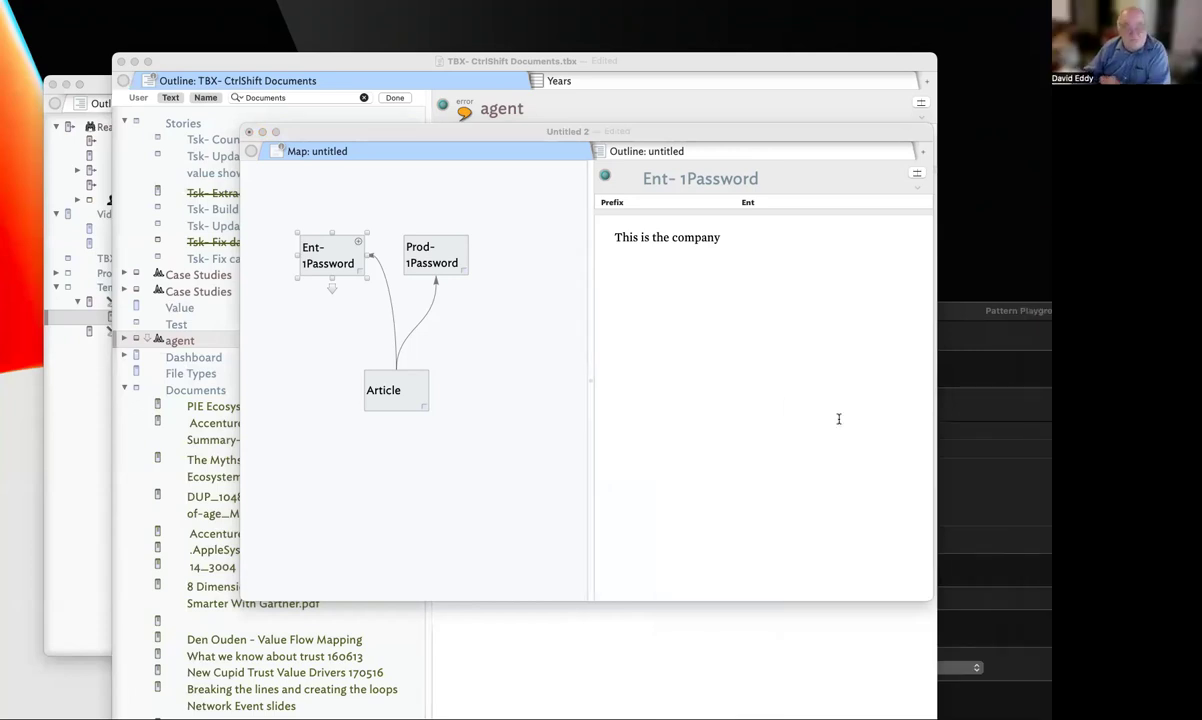
left_click(810, 461)
Spread the Ent- 1Password, Prod- 1Password and Article notes further apart on the map
left_click(720, 204)
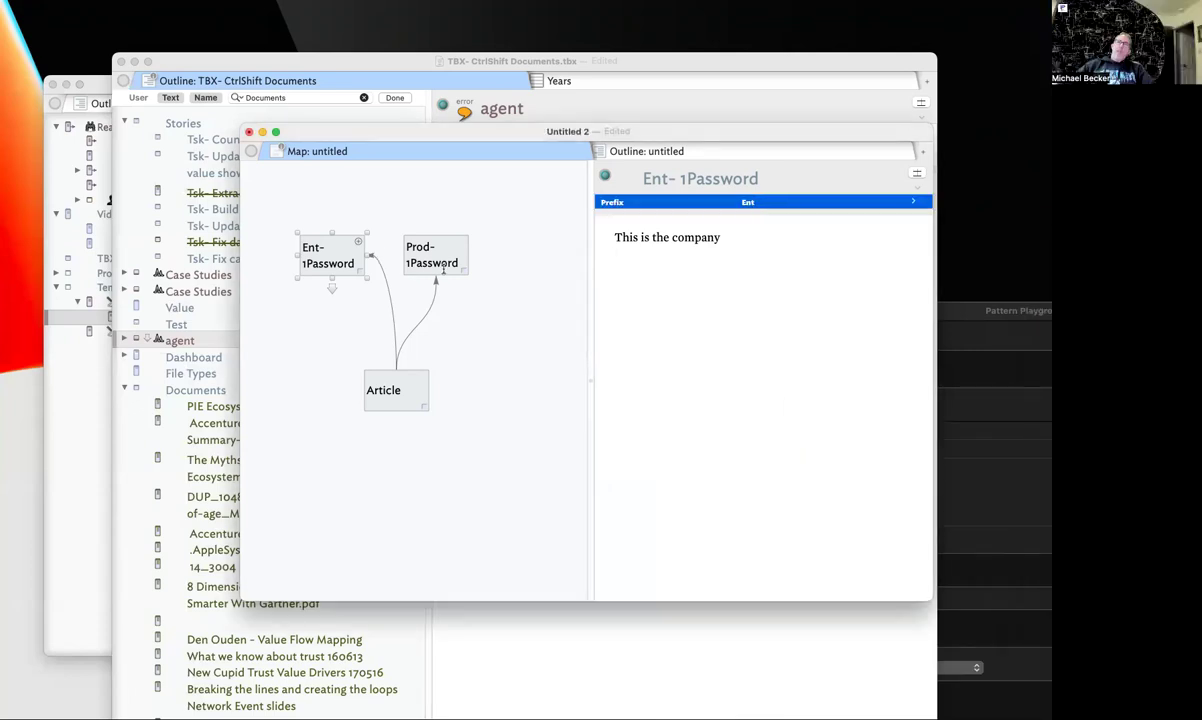
left_click(432, 255)
scroll(397, 362, "left", 2)
left_click_drag(448, 262, 473, 262)
left_click_drag(369, 272, 357, 272)
left_click(518, 268)
left_click_drag(518, 268, 532, 262)
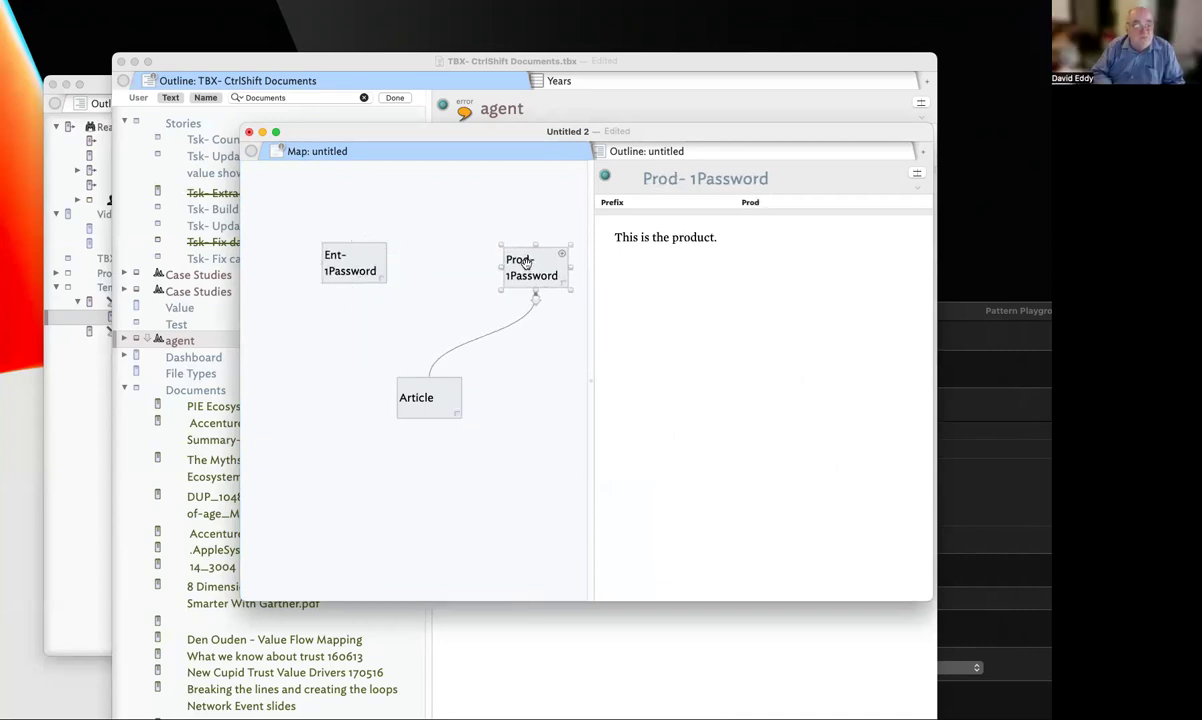
mouse_move(432, 405)
left_mouse_down()
mouse_move(413, 420)
mouse_move(436, 423)
mouse_move(425, 436)
mouse_move(432, 425)
left_mouse_up()
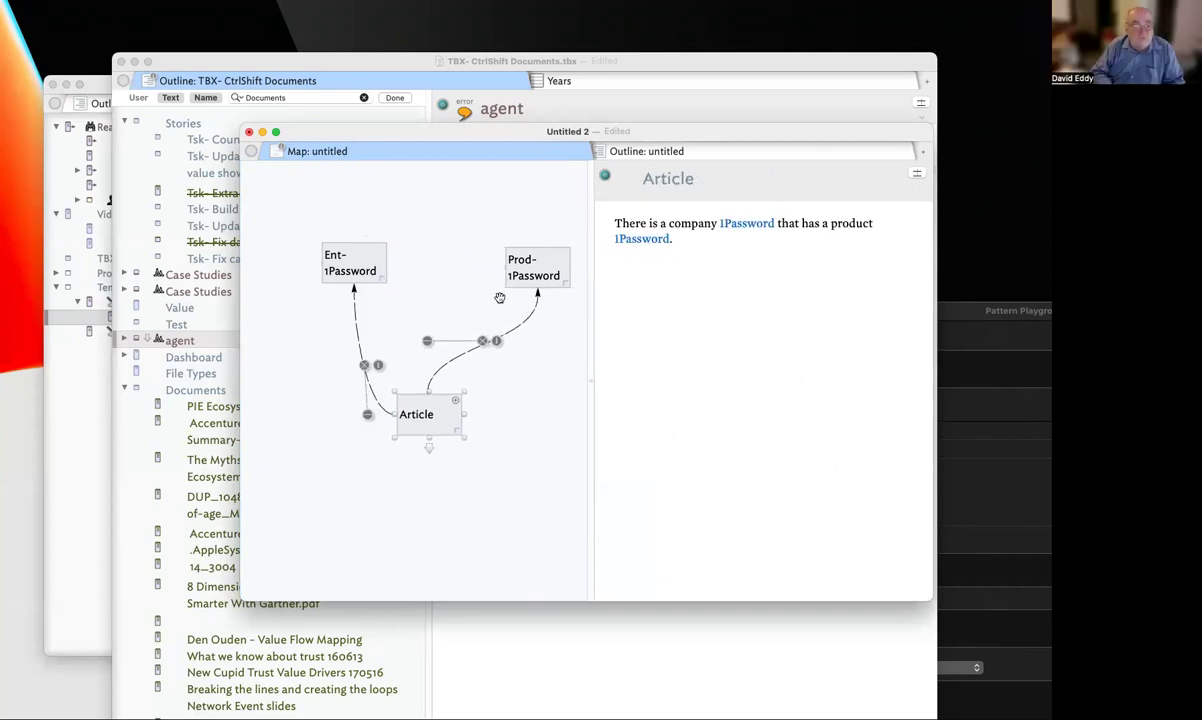
left_click(530, 265)
left_click_drag(530, 265, 516, 261)
left_click_drag(429, 435, 429, 425)
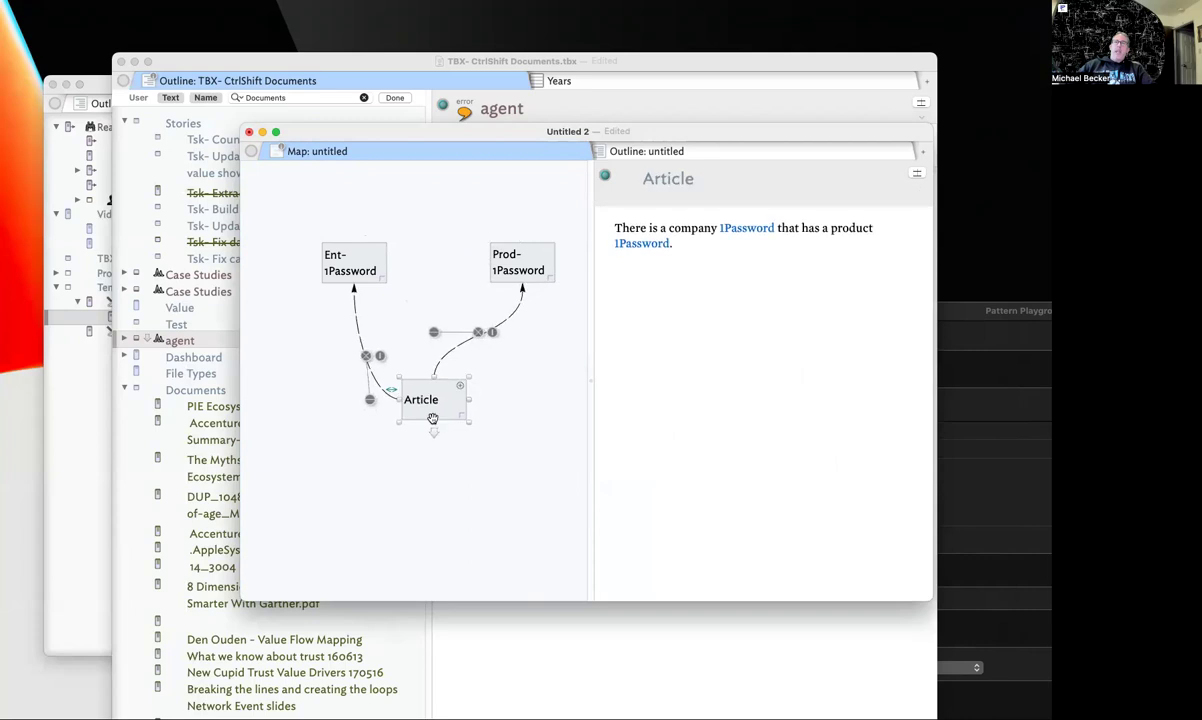
Select Ent- 1Password and open the Document Inspector with Cmd-4
left_click(352, 256)
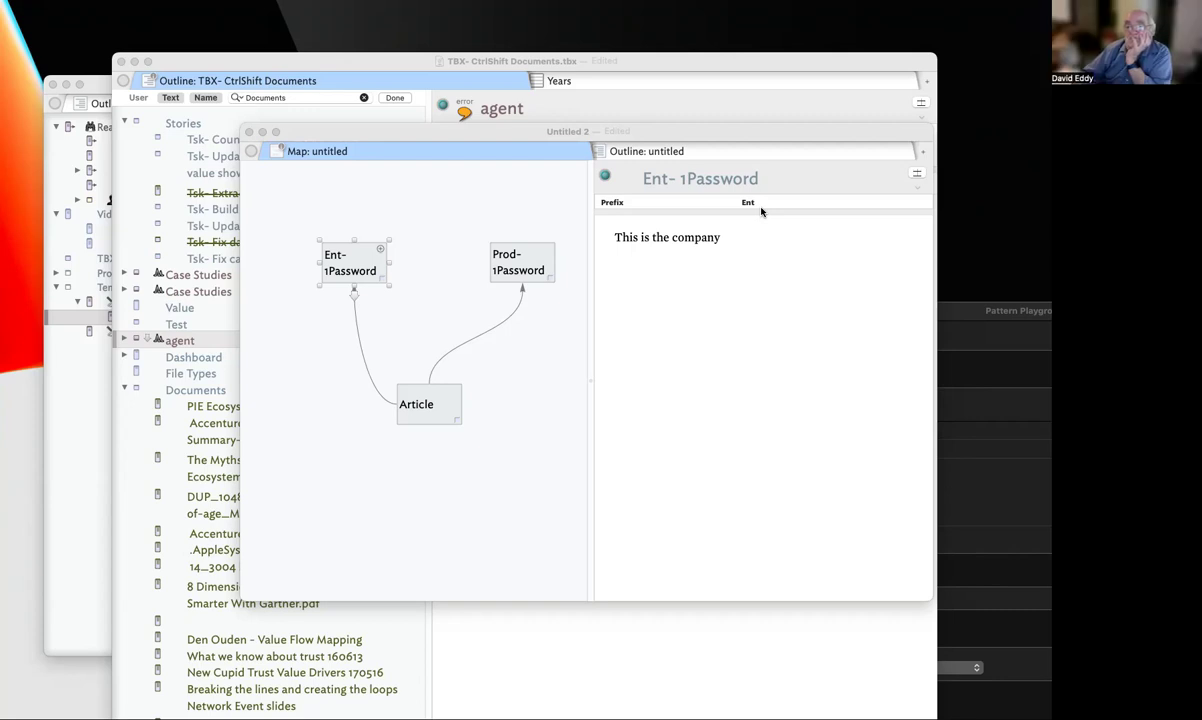
left_click(686, 380)
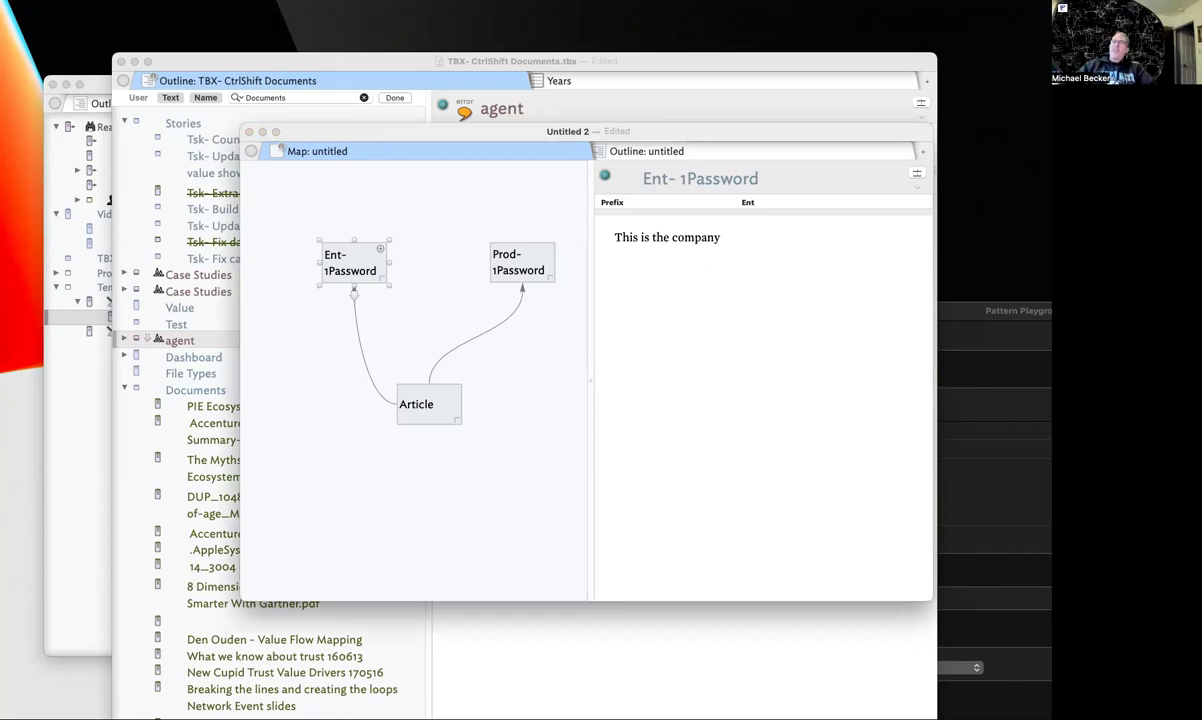
key("super+4")
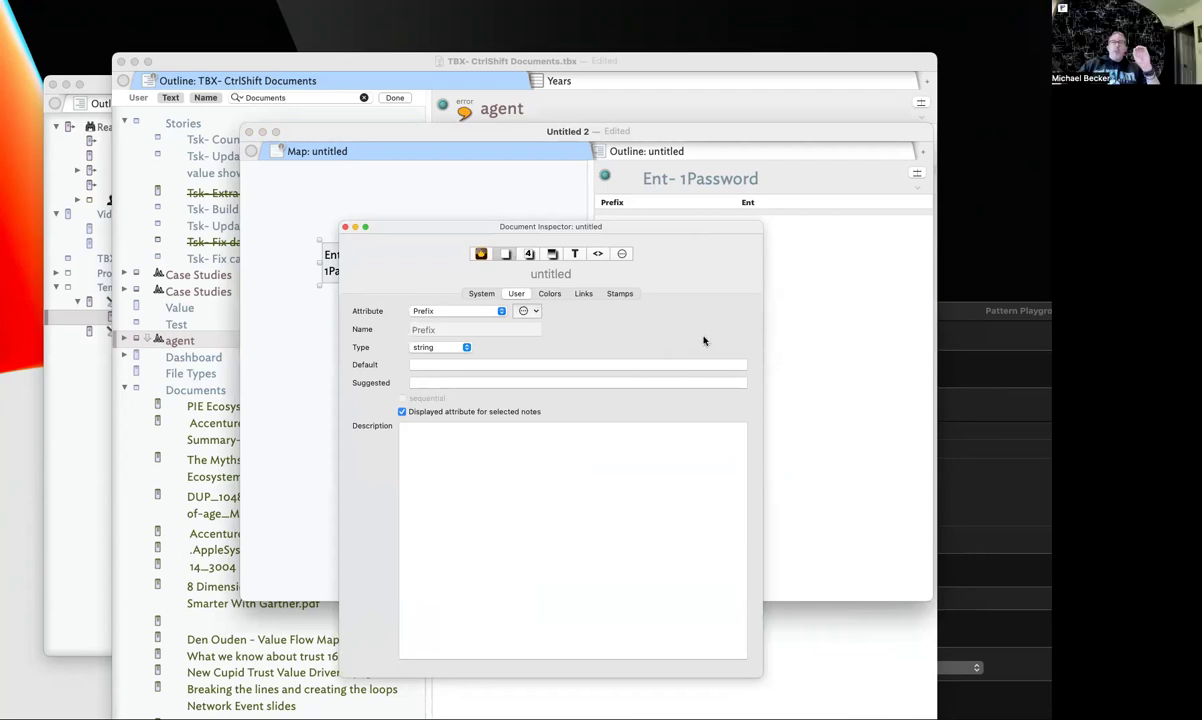
Add a new stamp from the Document Inspector's Stamps pane
left_click(622, 295)
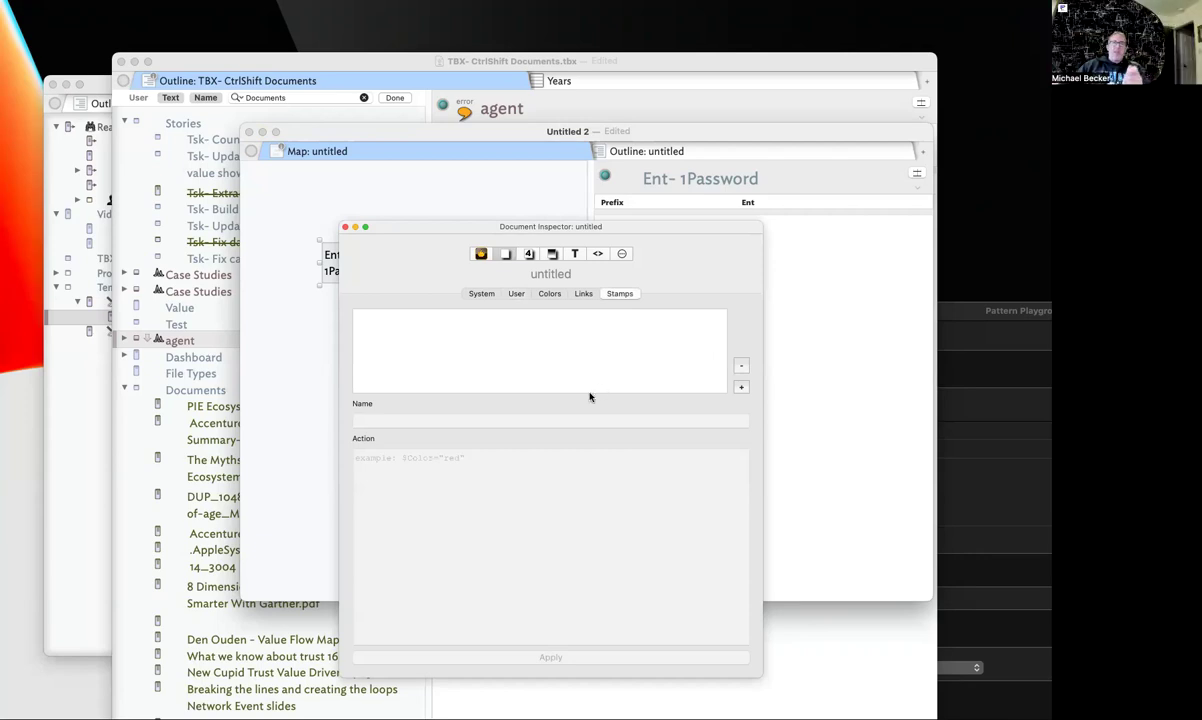
left_click(741, 386)
Name the new stamp 'Append Prefix' and give it the action $Name=$Prefix+"- "+$Name;
left_click(445, 486)
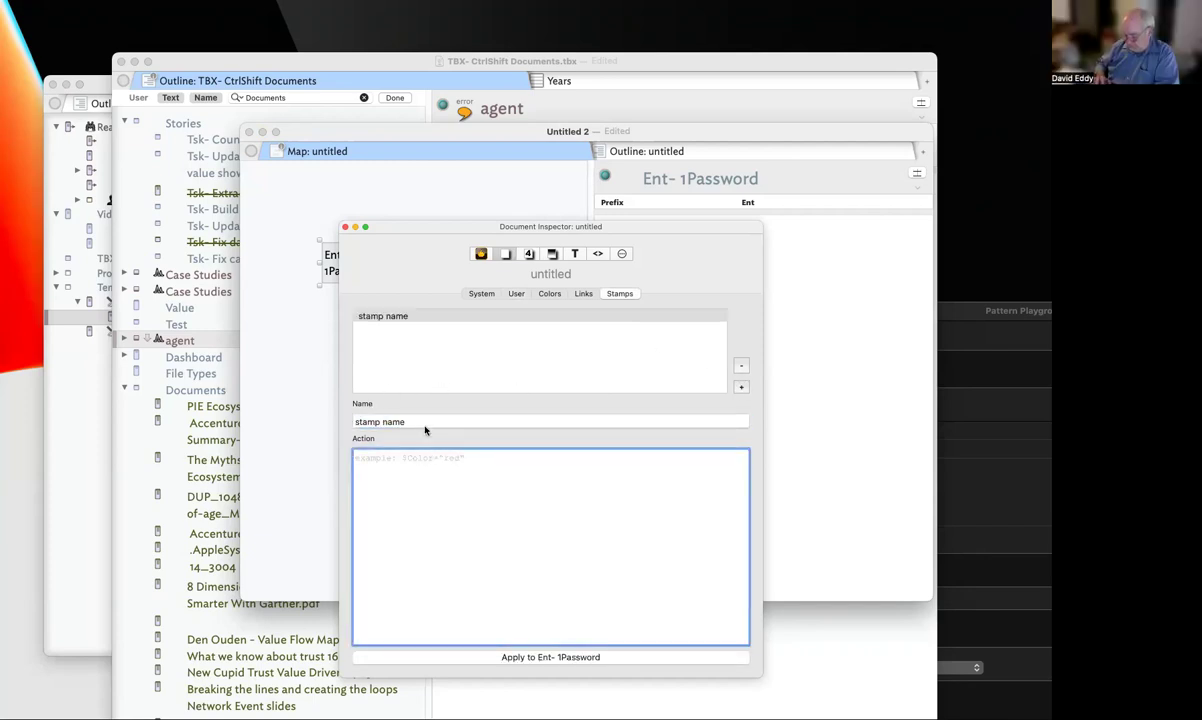
key("shift+Tab")
type("Ap")
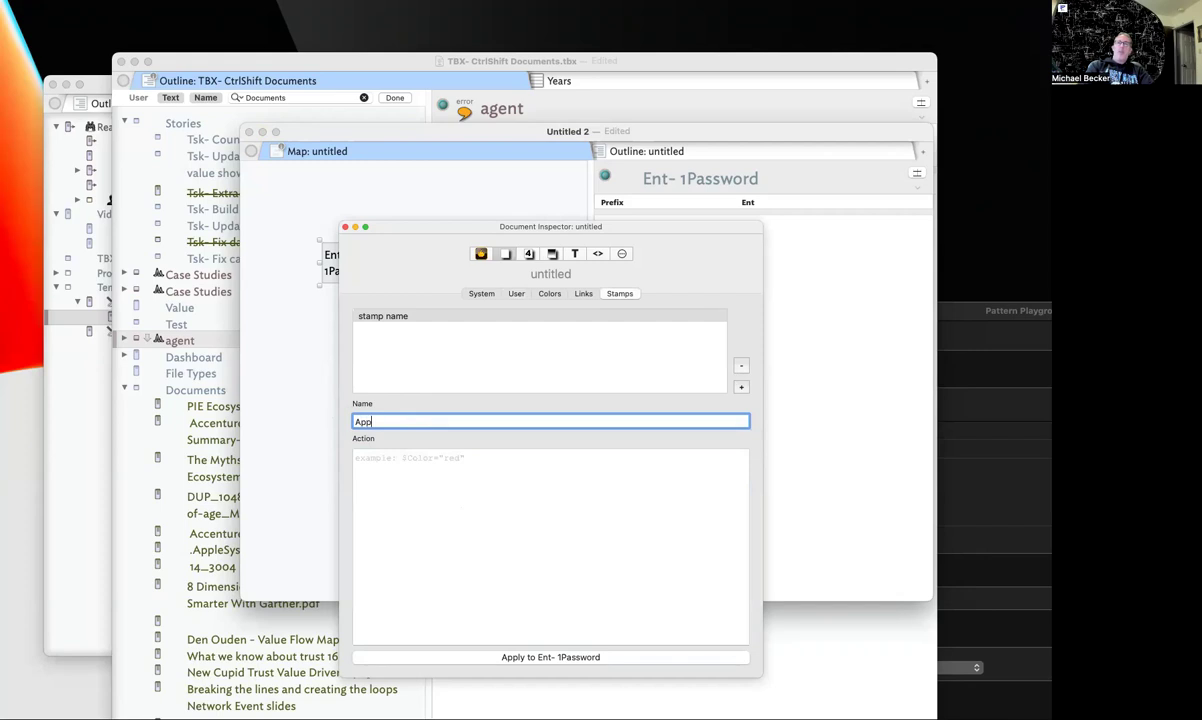
type("pend")
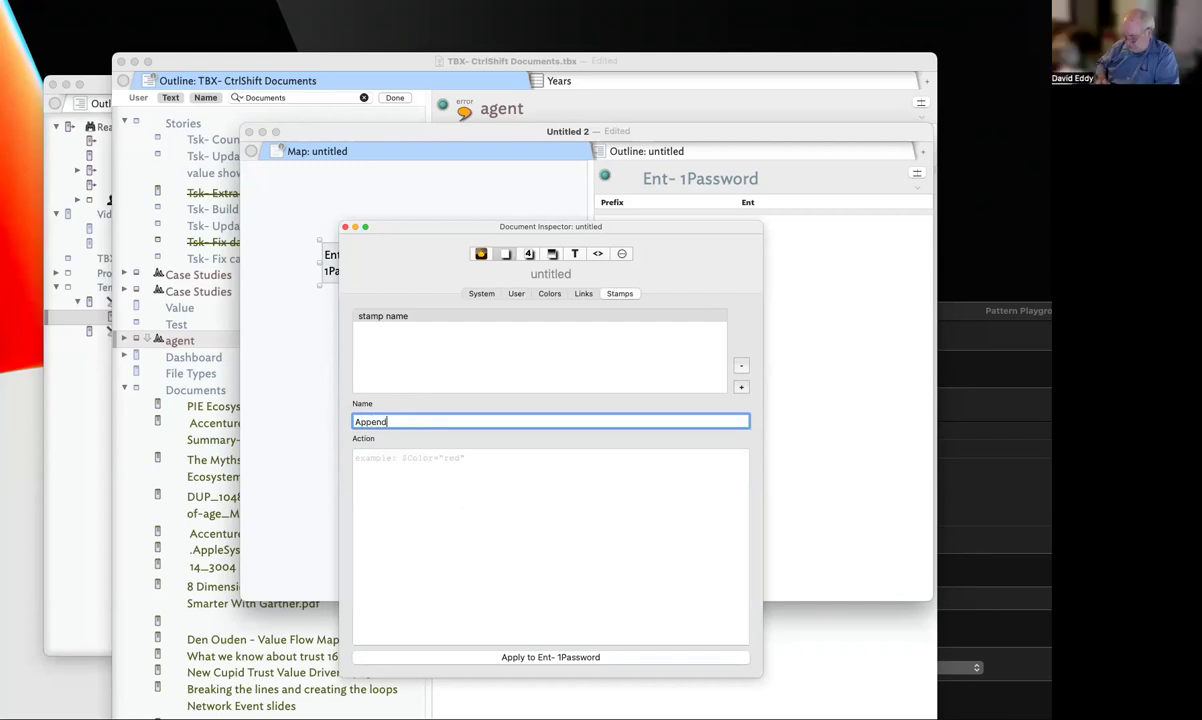
type(" Prefix")
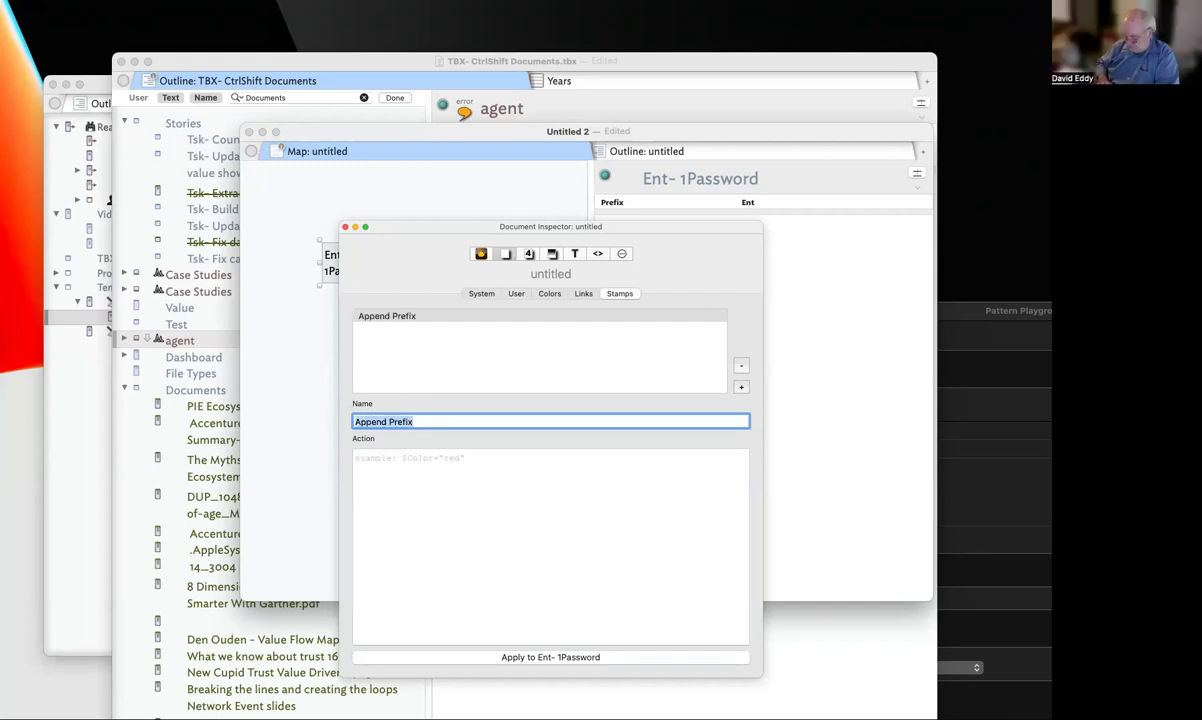
left_click(450, 470)
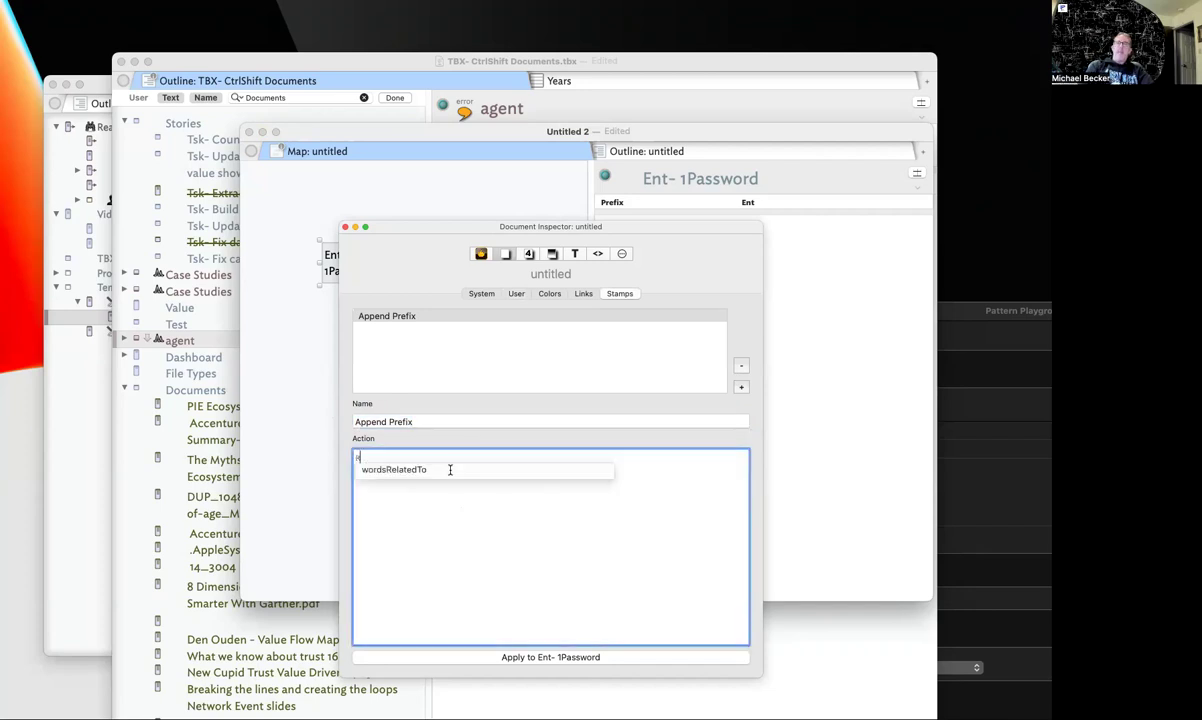
type("$Name=")
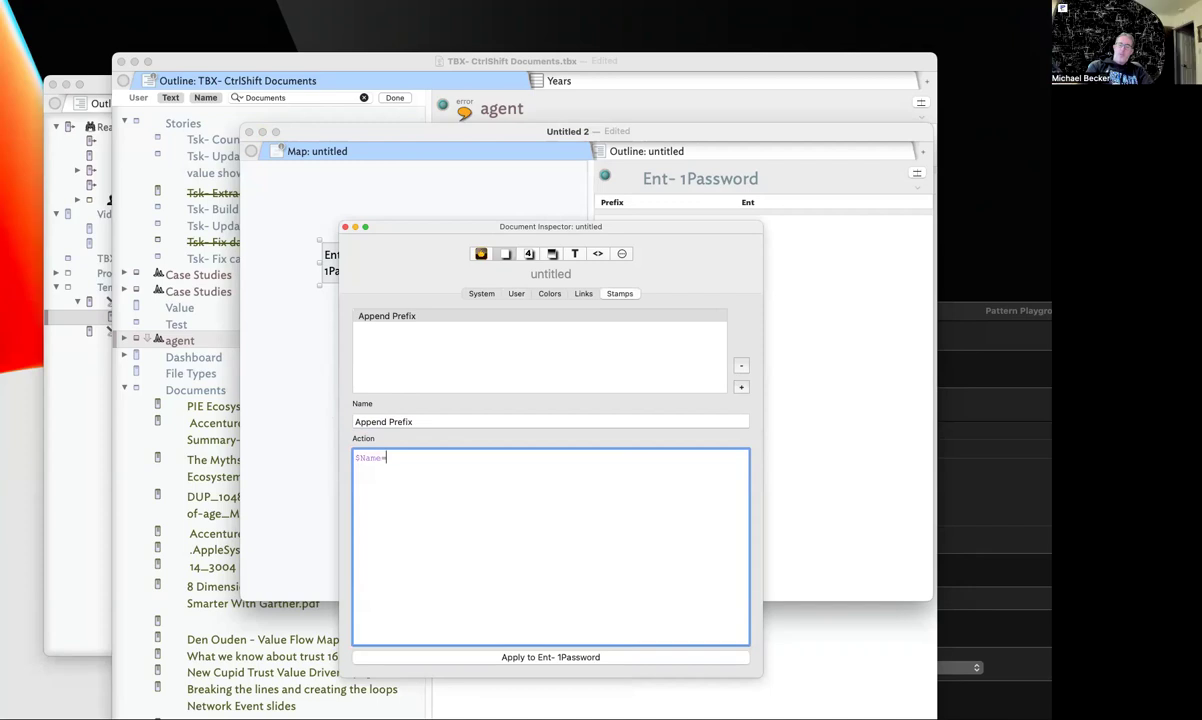
type("$P")
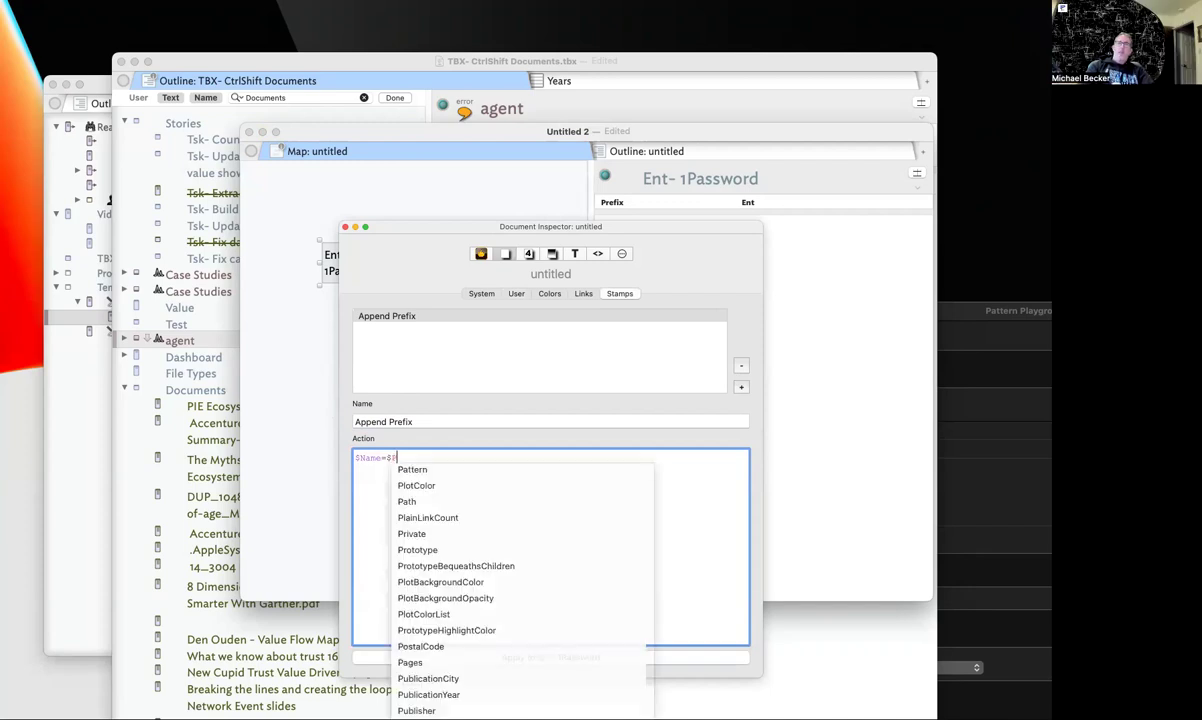
type("refix")
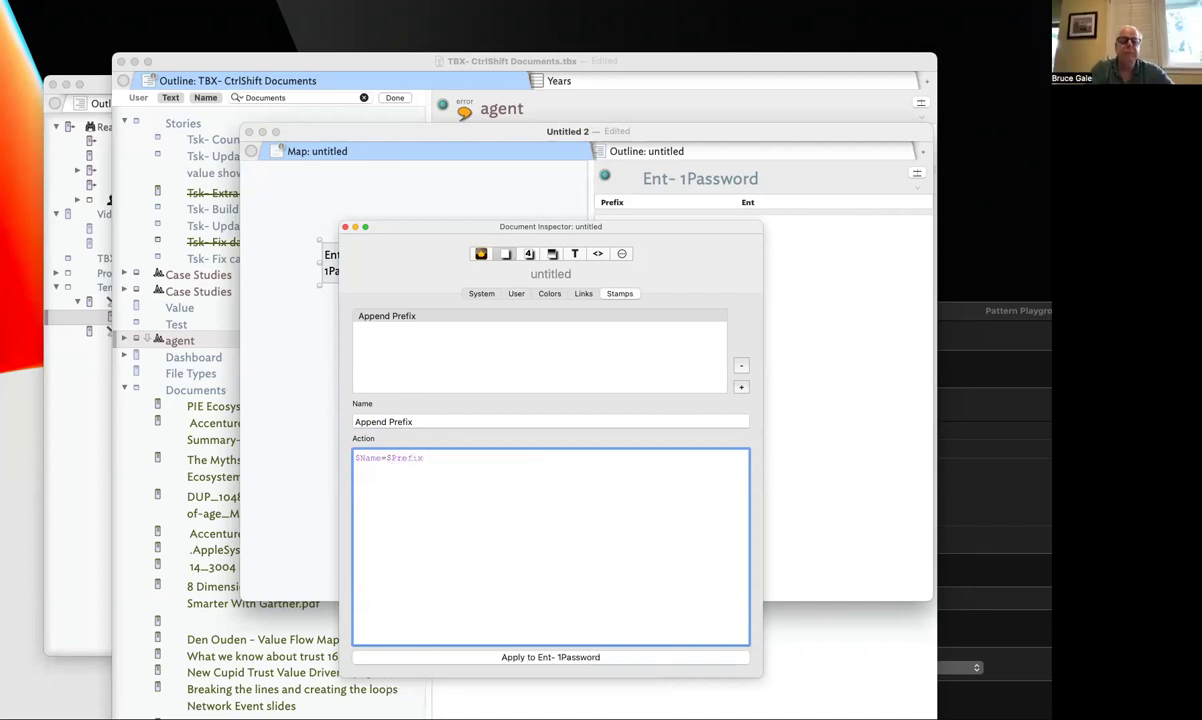
type("+\"- \"")
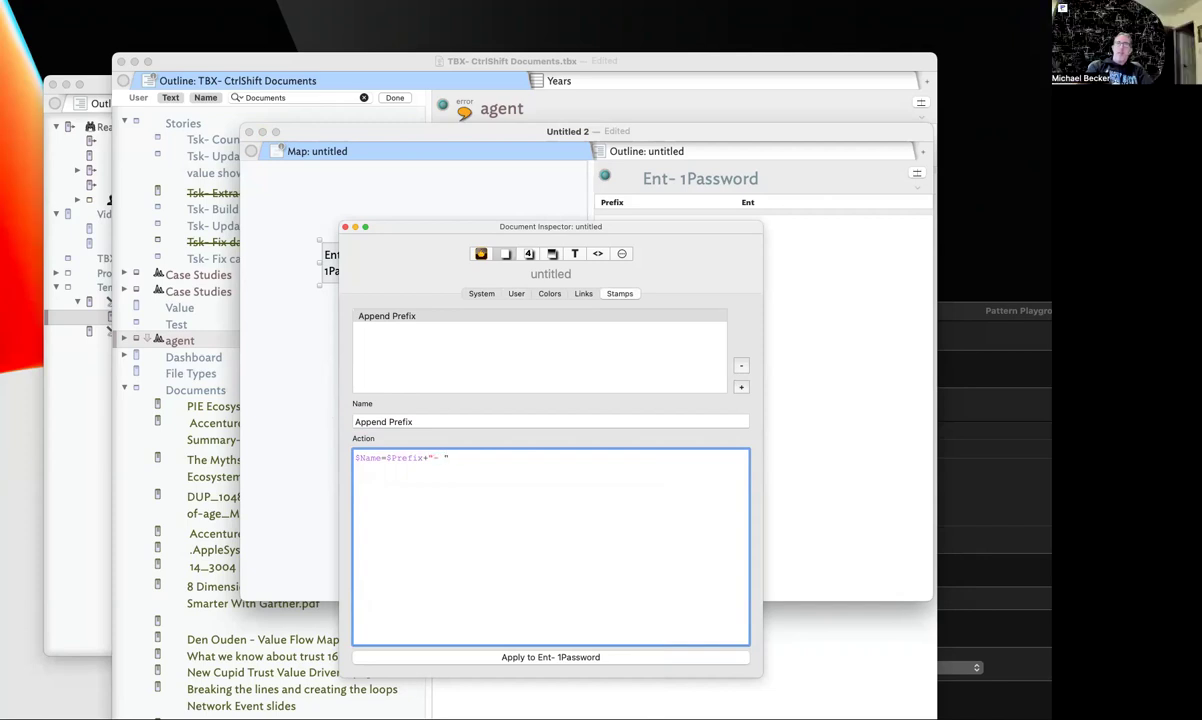
type("+")
type("$name")
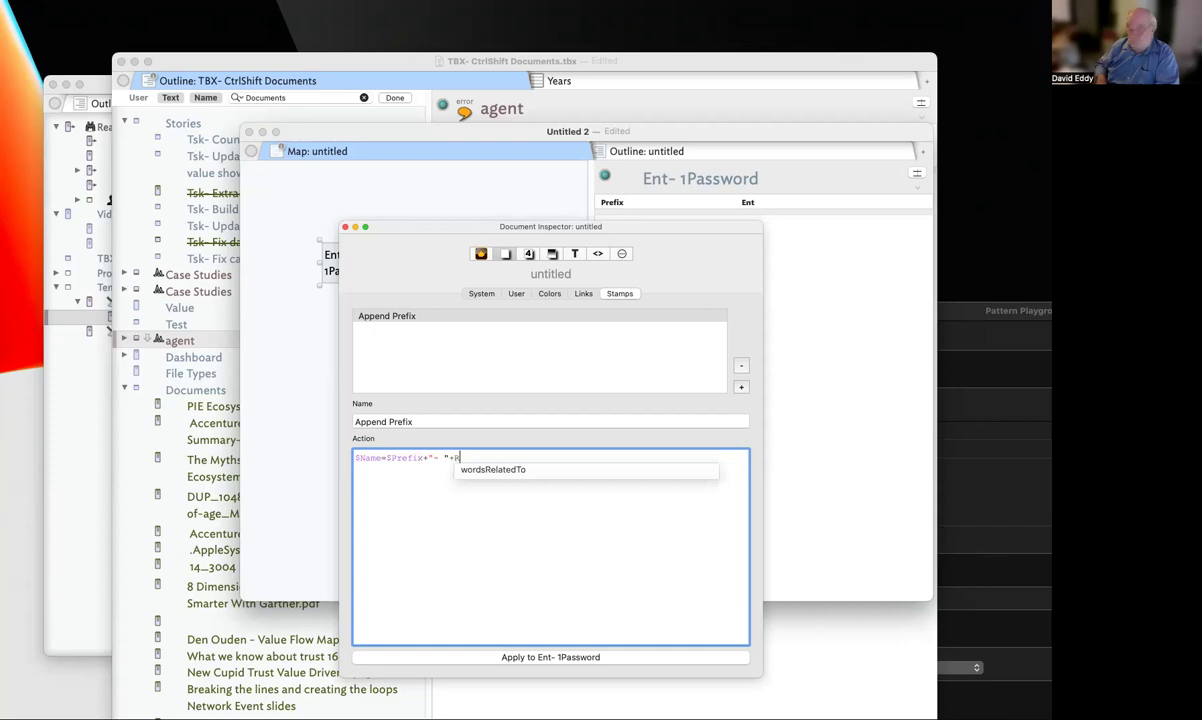
key("BackSpace")
key("BackSpace")
key("BackSpace")
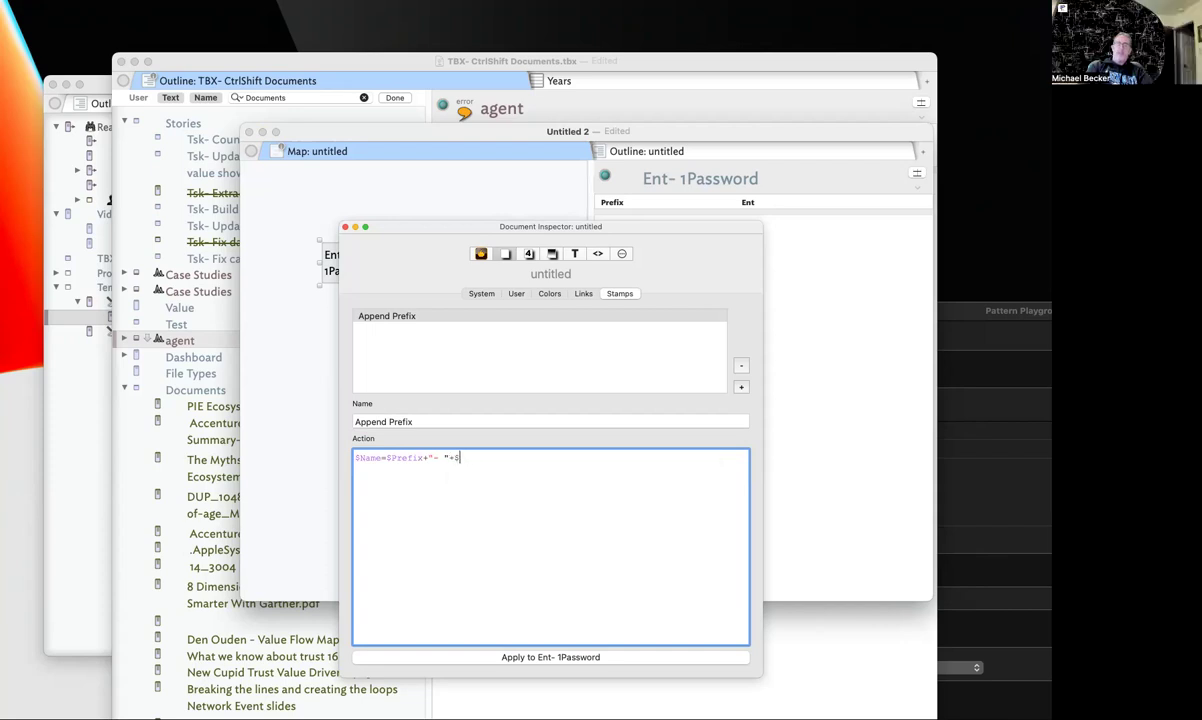
type("Name;")
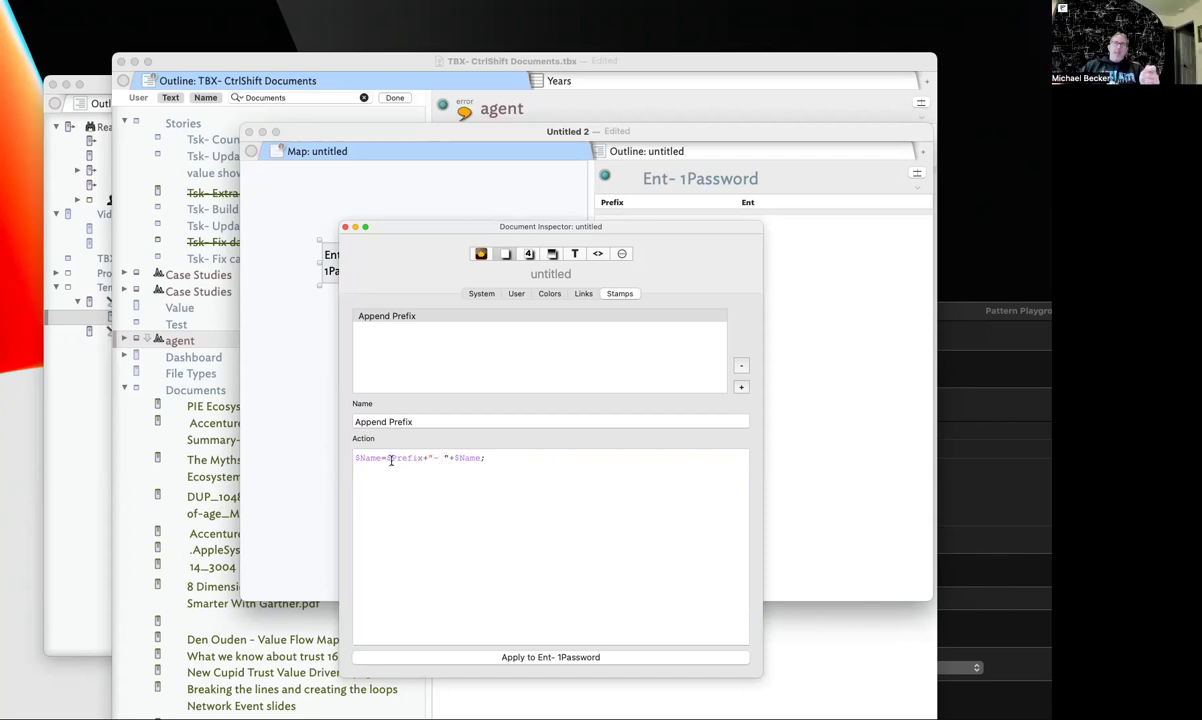
left_click(468, 460)
key("super+a")
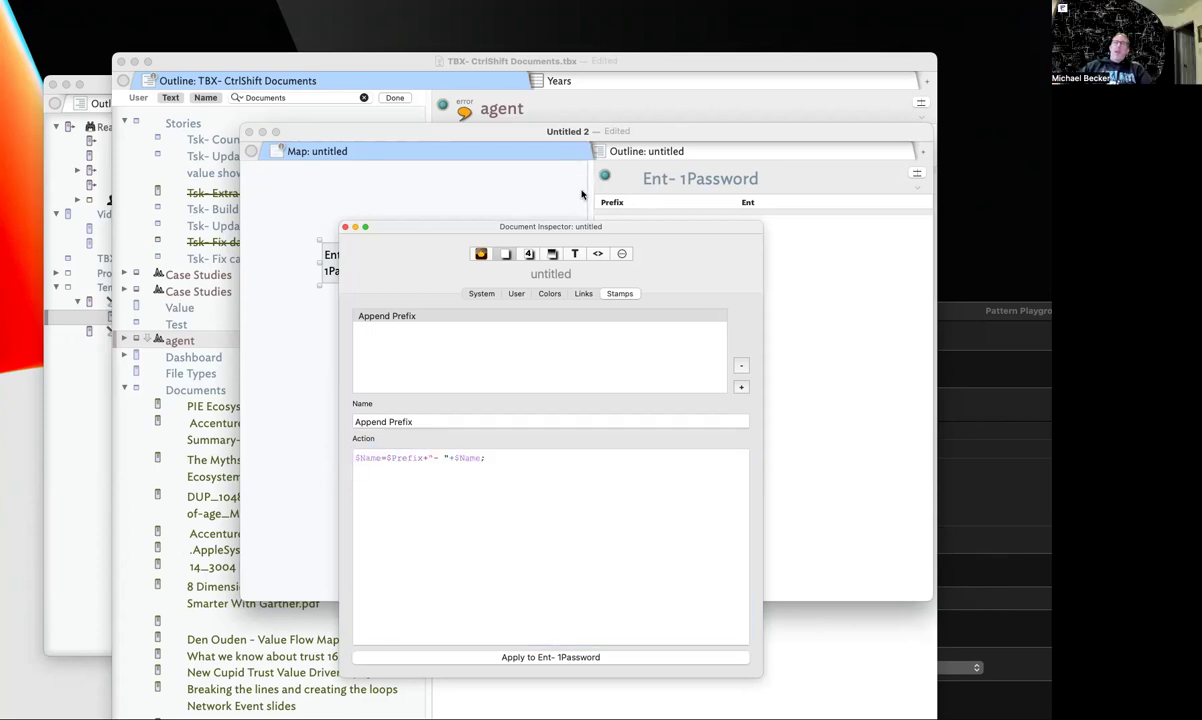
Delete the Ent- and Prod- prefixes so both map notes are titled just 1Password
left_click_drag(672, 227, 915, 258)
left_click_drag(783, 140, 620, 92)
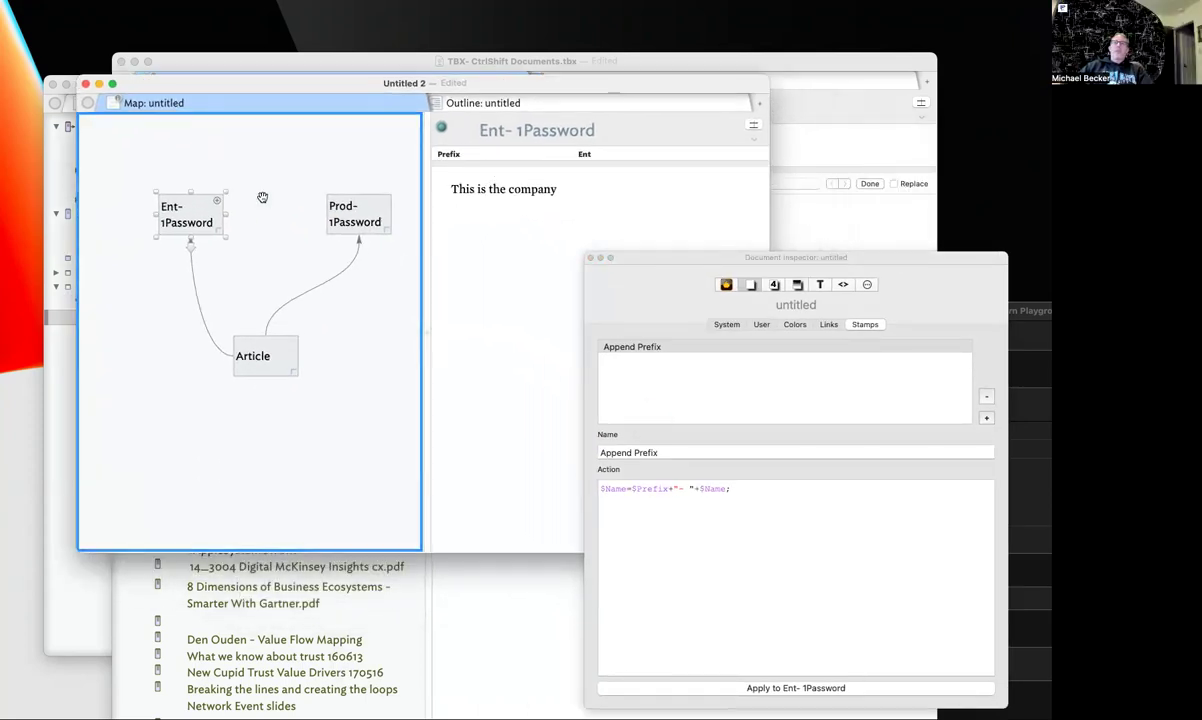
left_click(513, 131)
left_click_drag(513, 131, 365, 121)
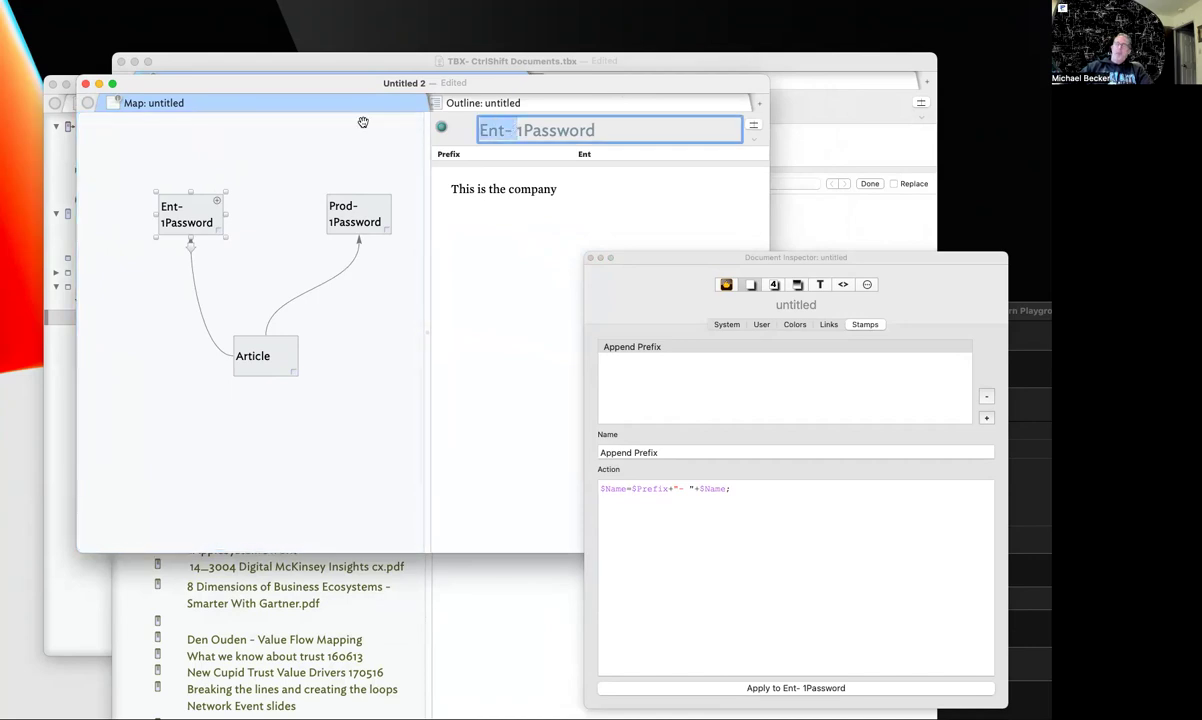
key("BackSpace")
left_click(388, 220)
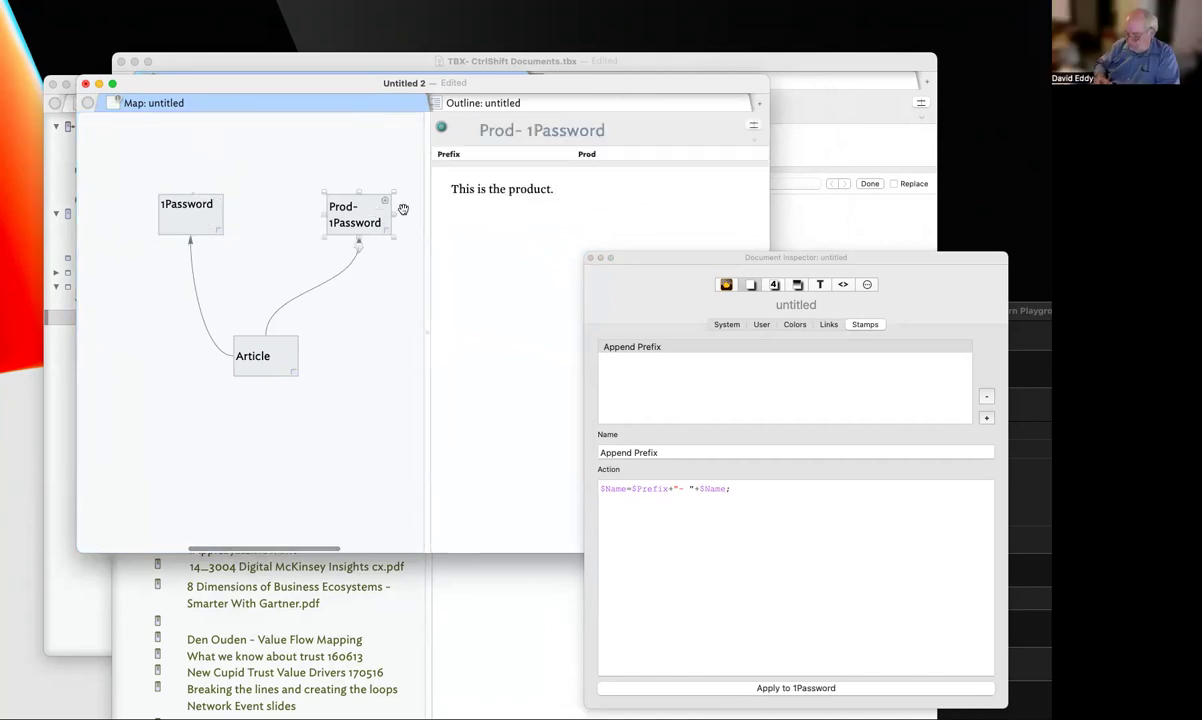
left_click(515, 131)
left_click_drag(515, 131, 395, 126)
key("BackSpace")
left_click(412, 220)
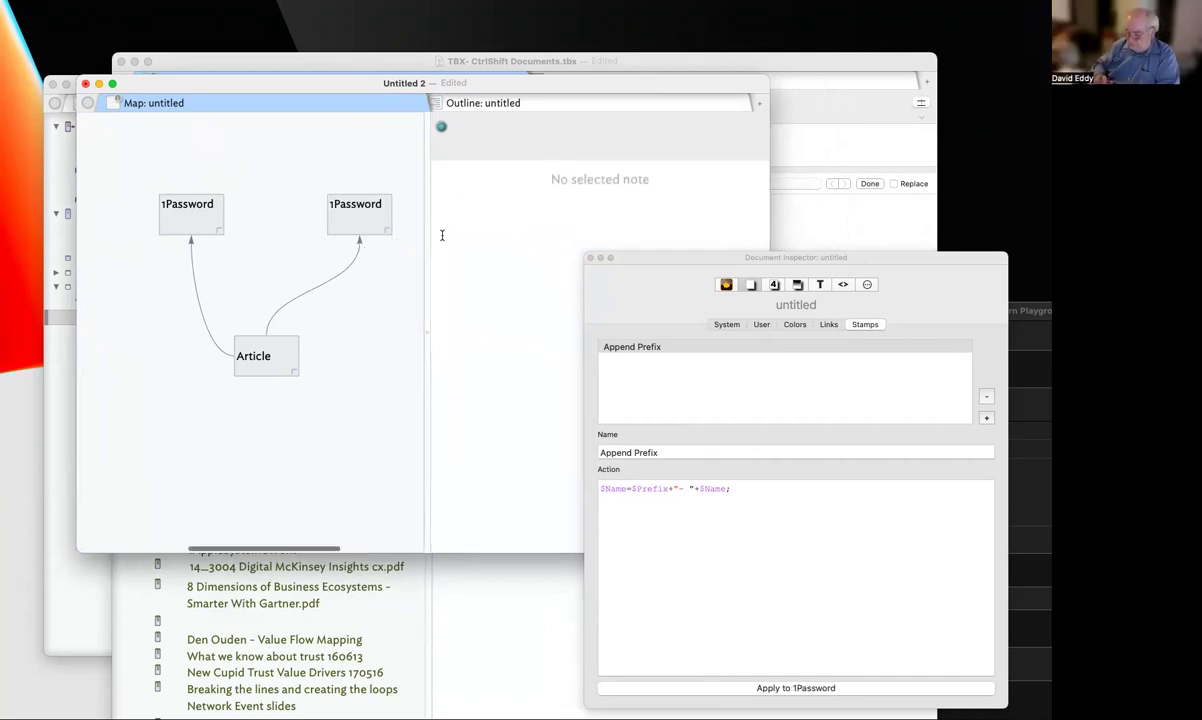
Apply the Append Prefix stamp to the company 1Password note with Prefix Ent
left_click(200, 220)
left_click(336, 220)
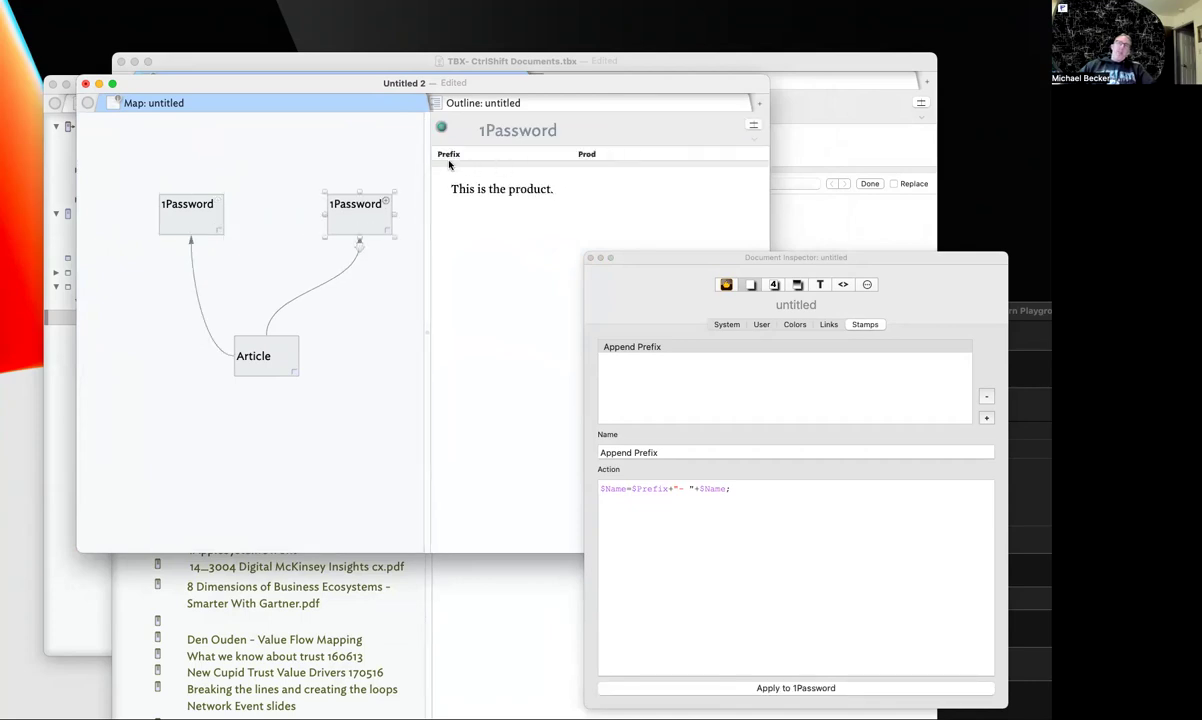
left_click(203, 212)
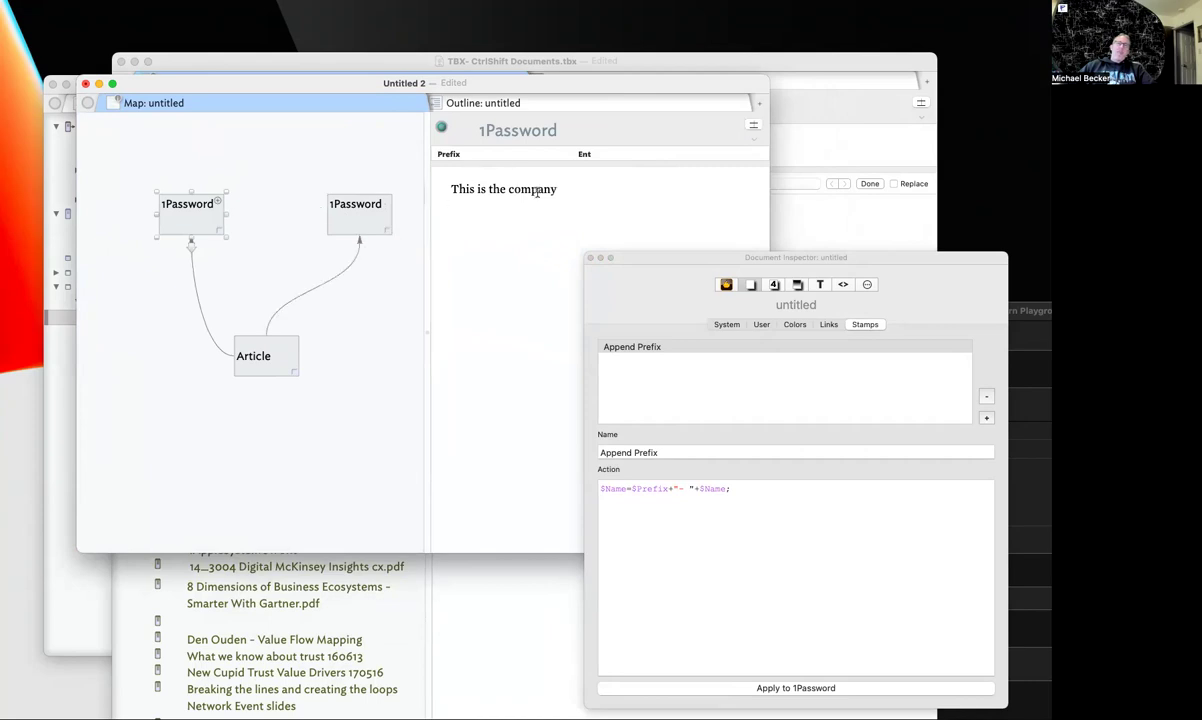
left_click(622, 502)
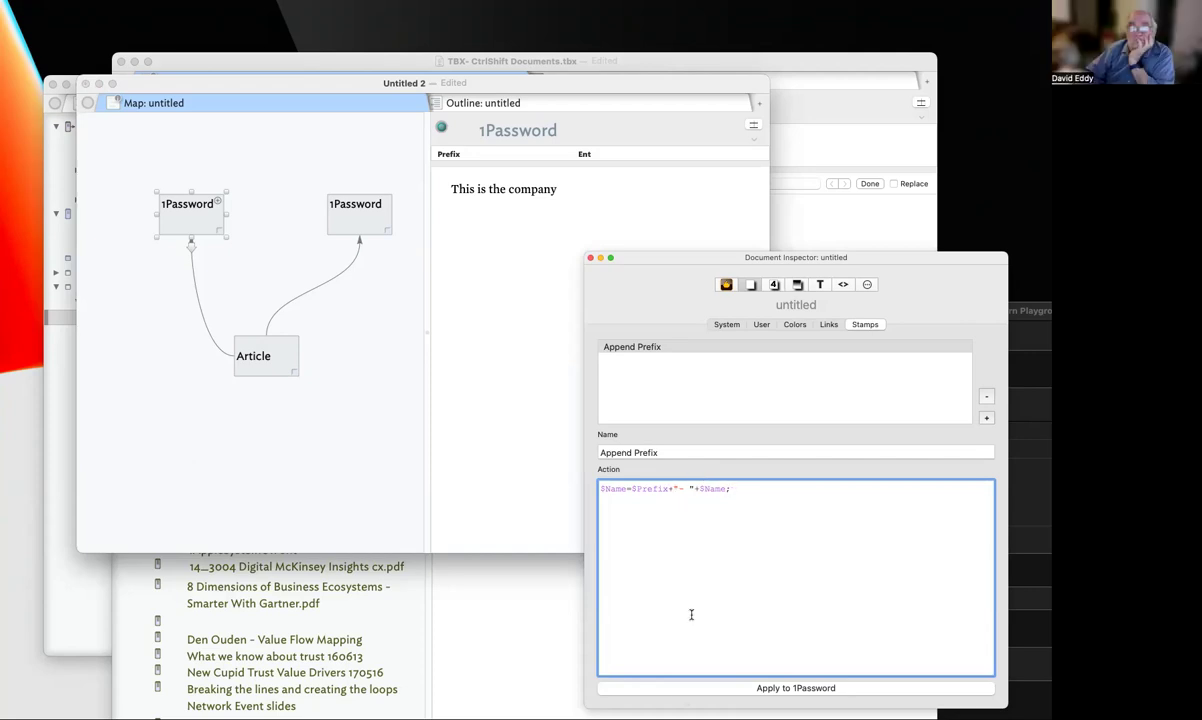
left_click(681, 688)
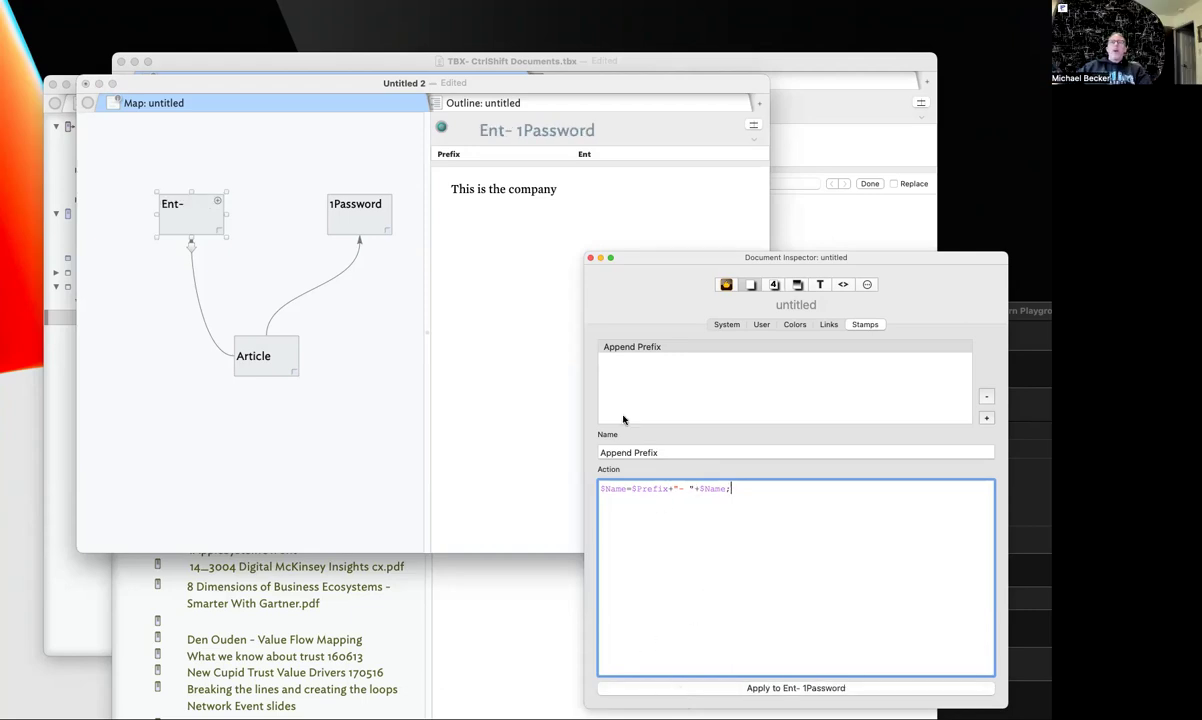
Widen both notes and apply the stamp to the product note, renaming it 'Prod- 1Password'
left_click(311, 231)
left_click(338, 230)
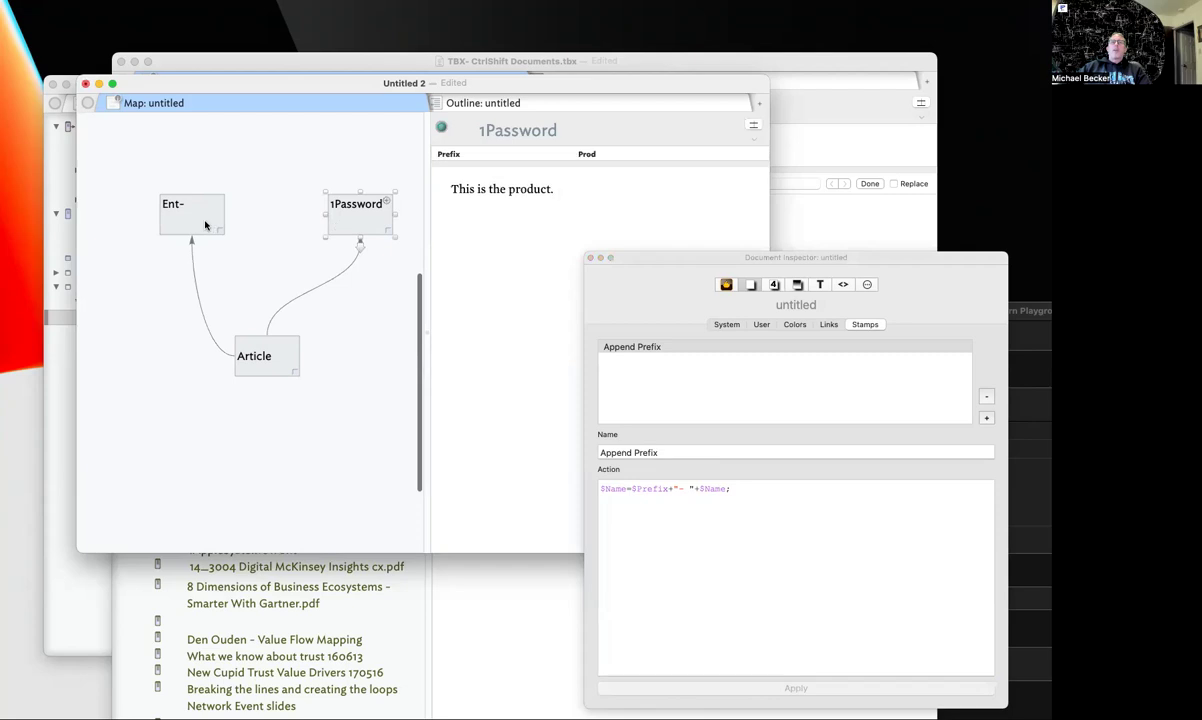
left_click(205, 225)
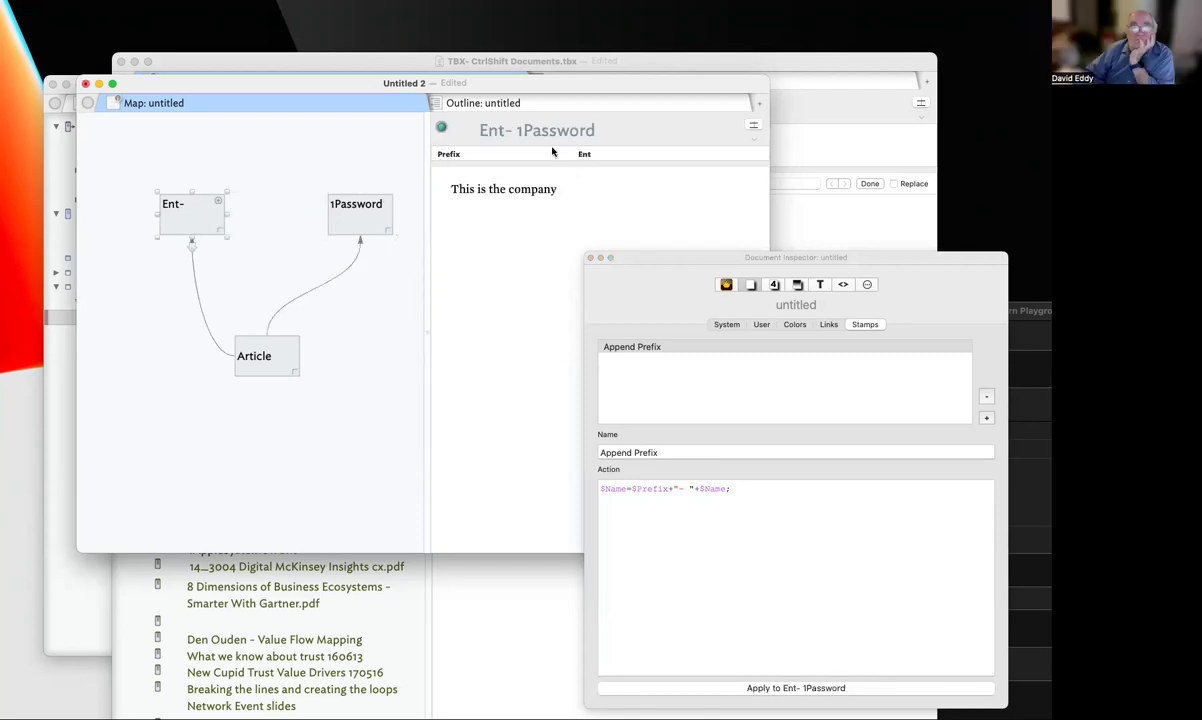
mouse_move(229, 204)
left_mouse_down()
mouse_move(268, 204)
mouse_move(182, 206)
mouse_move(300, 206)
mouse_move(213, 206)
left_mouse_up()
left_click(347, 210)
left_click_drag(347, 210, 387, 213)
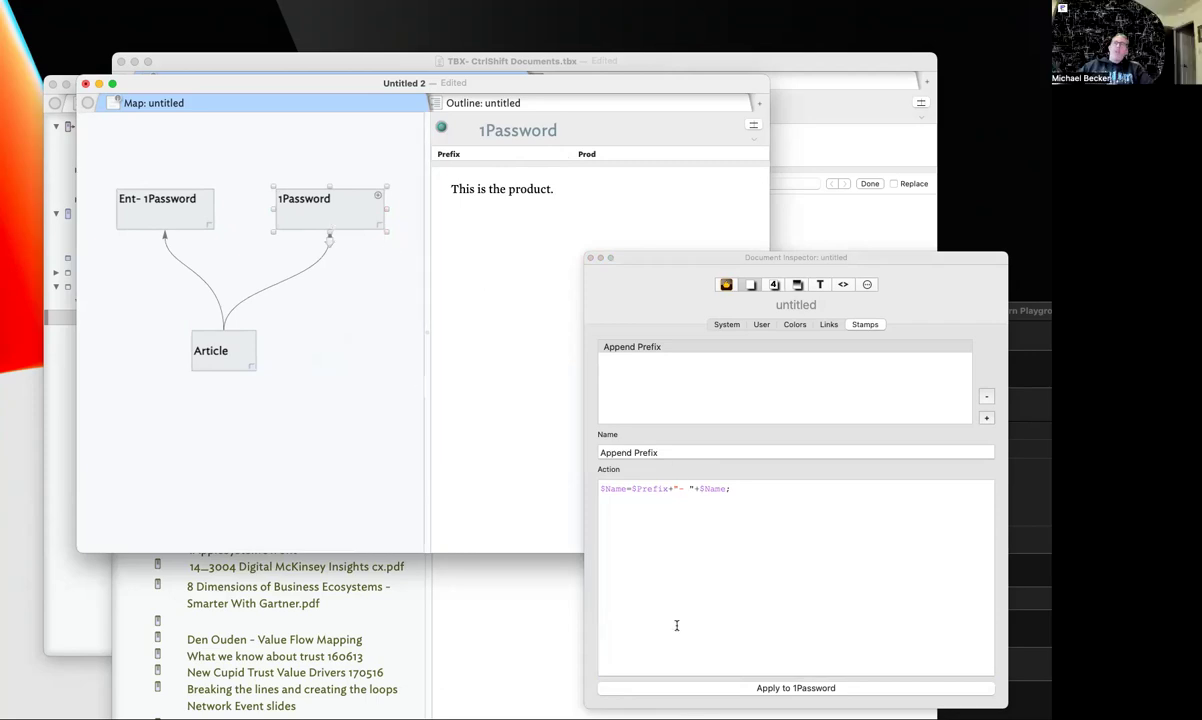
left_click(700, 688)
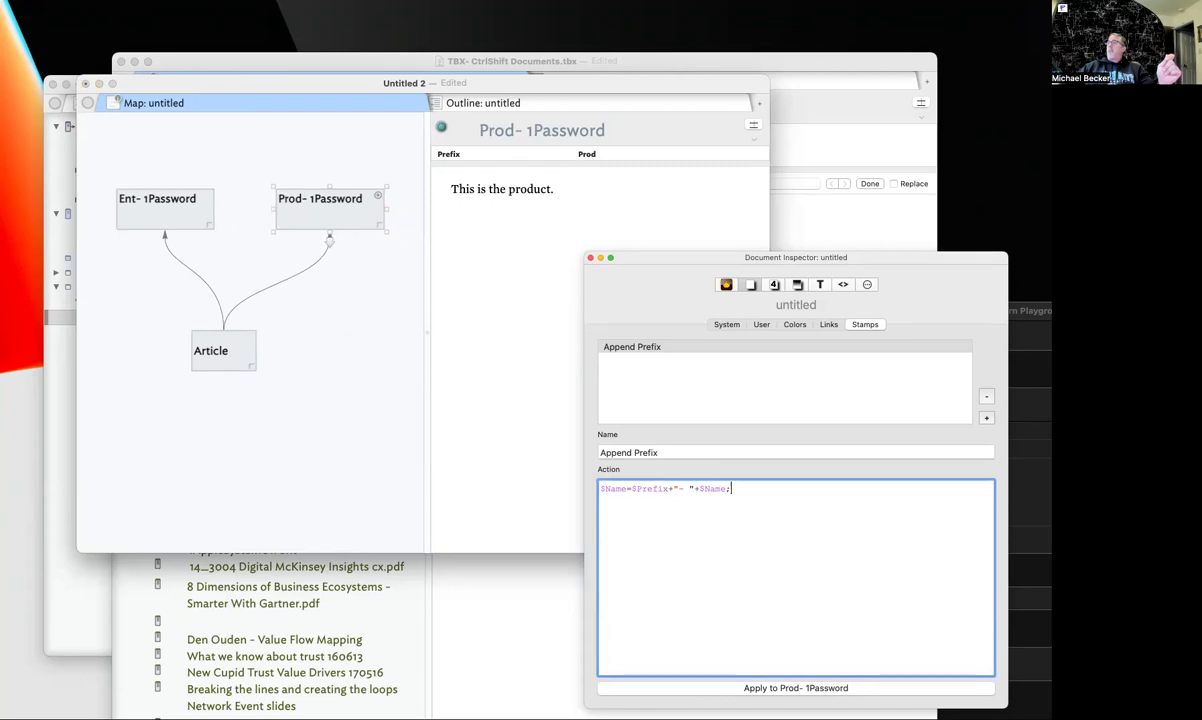
key("super+grave")
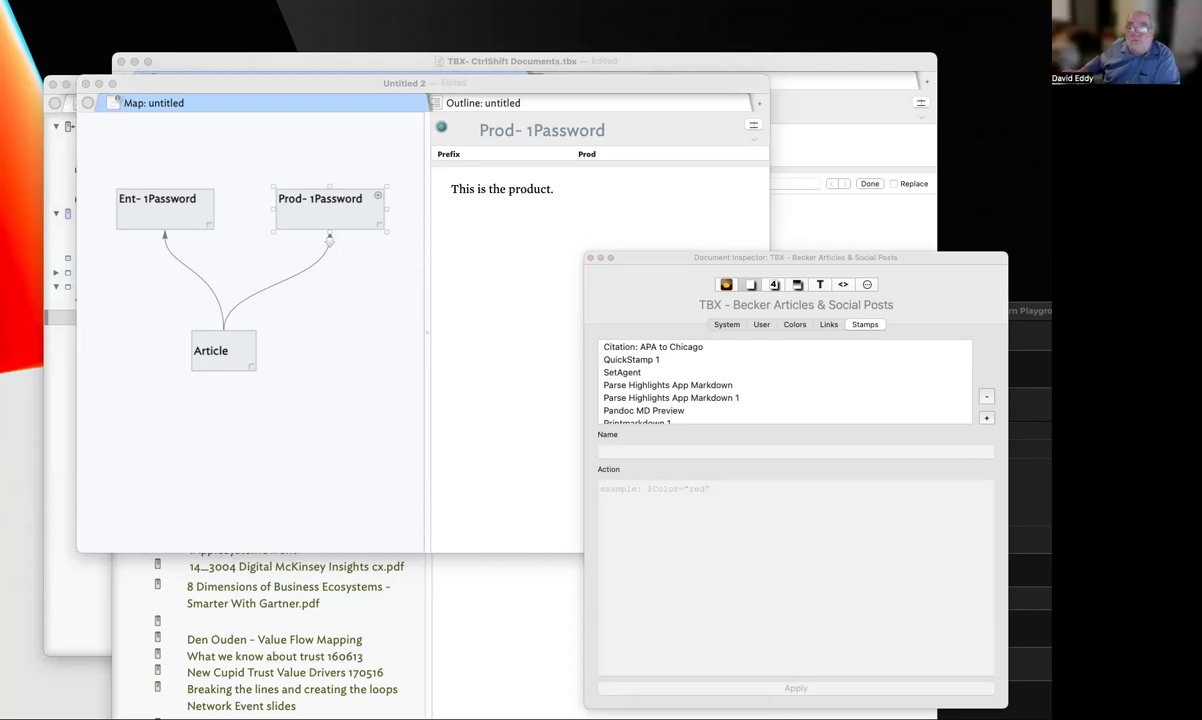
Strip the Ent- and Prod- prefixes again, leaving both notes titled 1Password
left_click(172, 220)
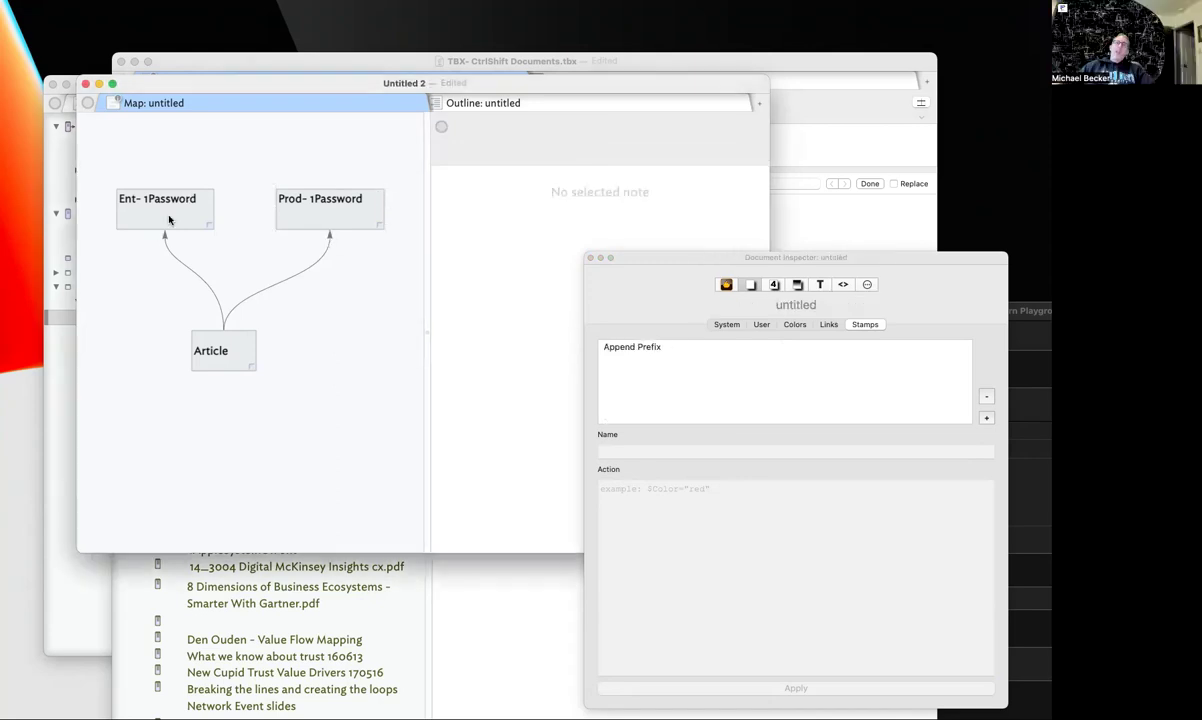
left_click(523, 133)
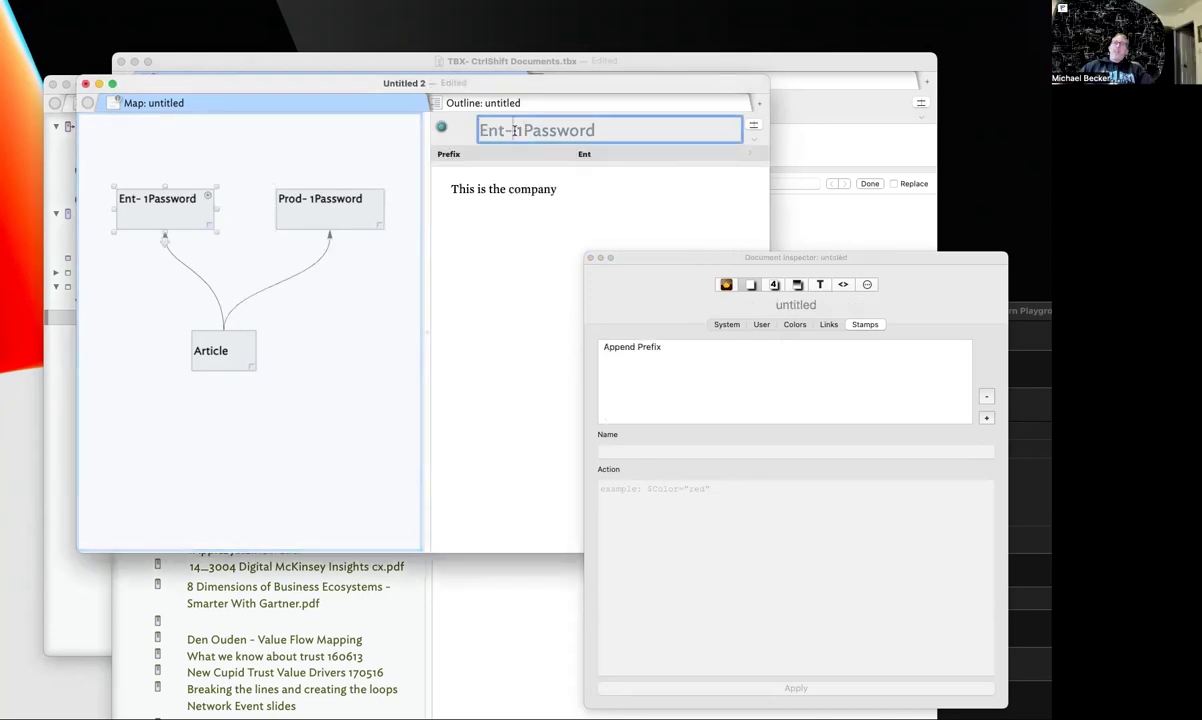
left_click_drag(516, 131, 478, 131)
key("BackSpace")
key("Return")
left_click(314, 196)
left_click(497, 131)
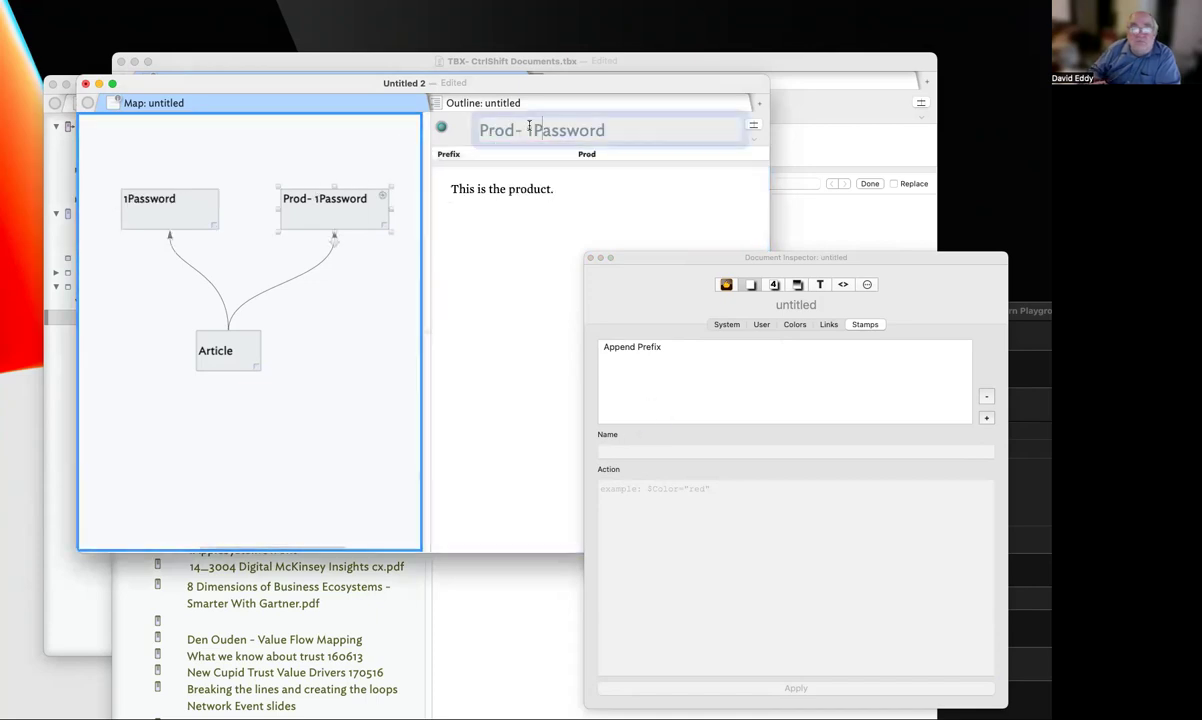
left_click_drag(518, 131, 479, 131)
key("BackSpace")
key("Return")
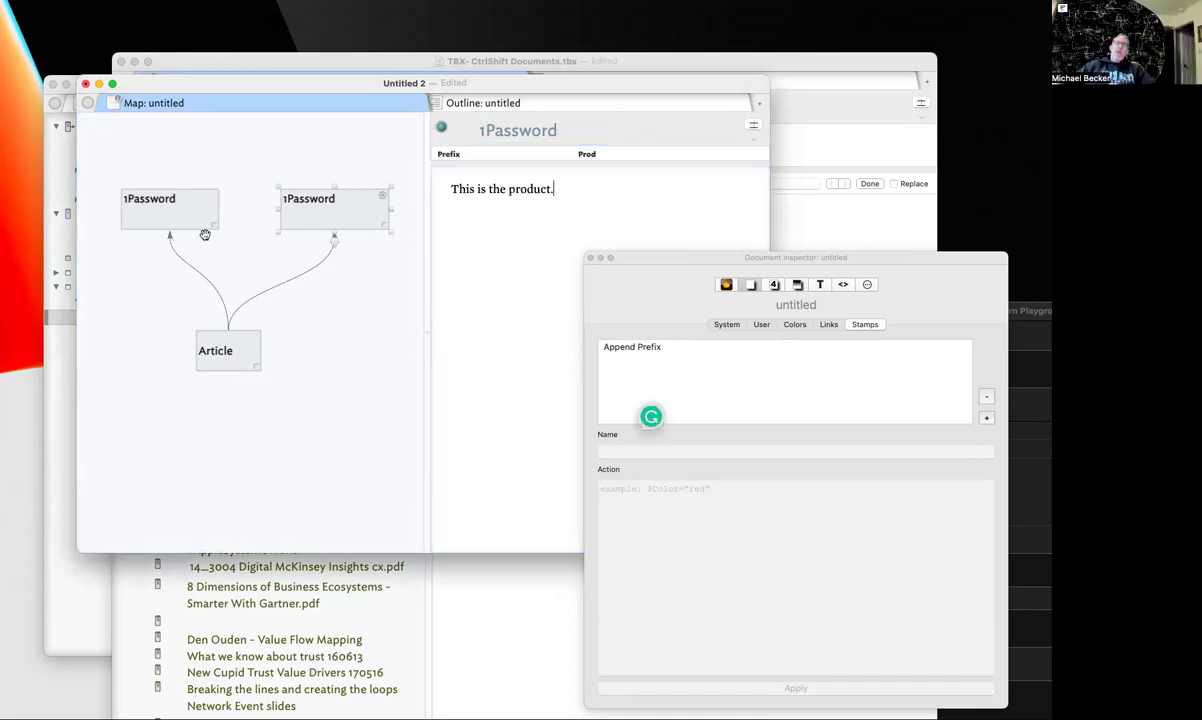
Pick the Append Prefix stamp in the Stamps list and select both 1Password notes
left_click(640, 361)
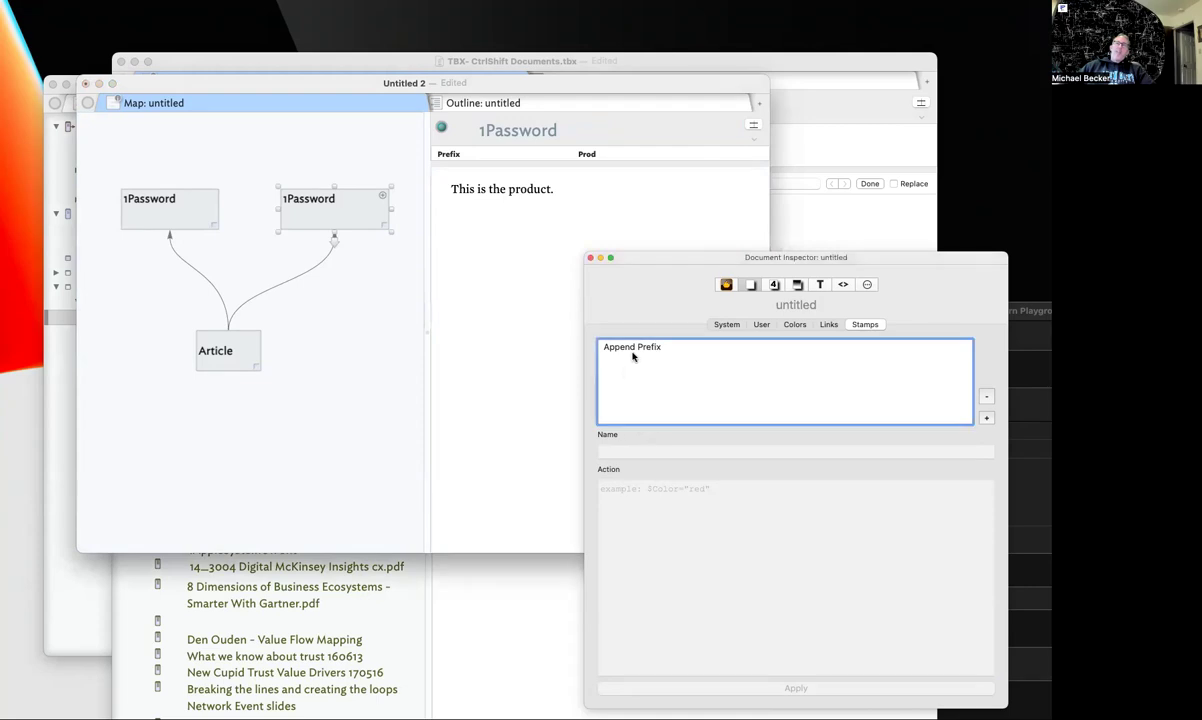
left_click(632, 349)
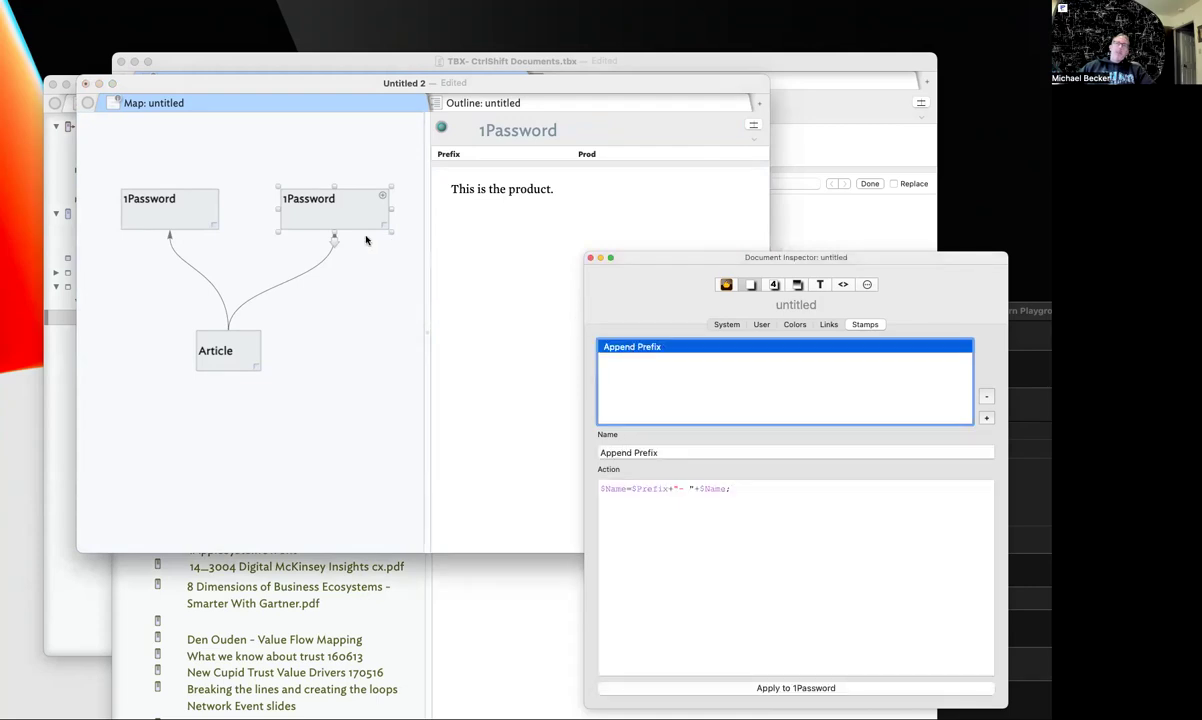
left_click(176, 208)
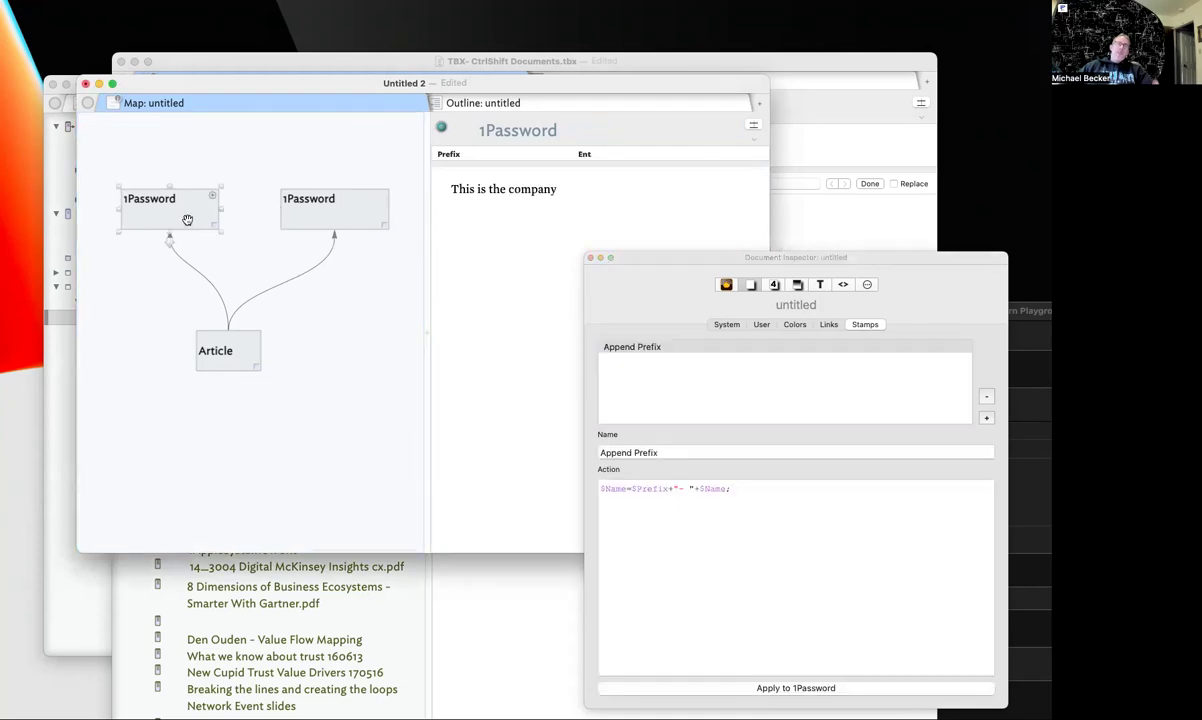
left_click(313, 218, "shift")
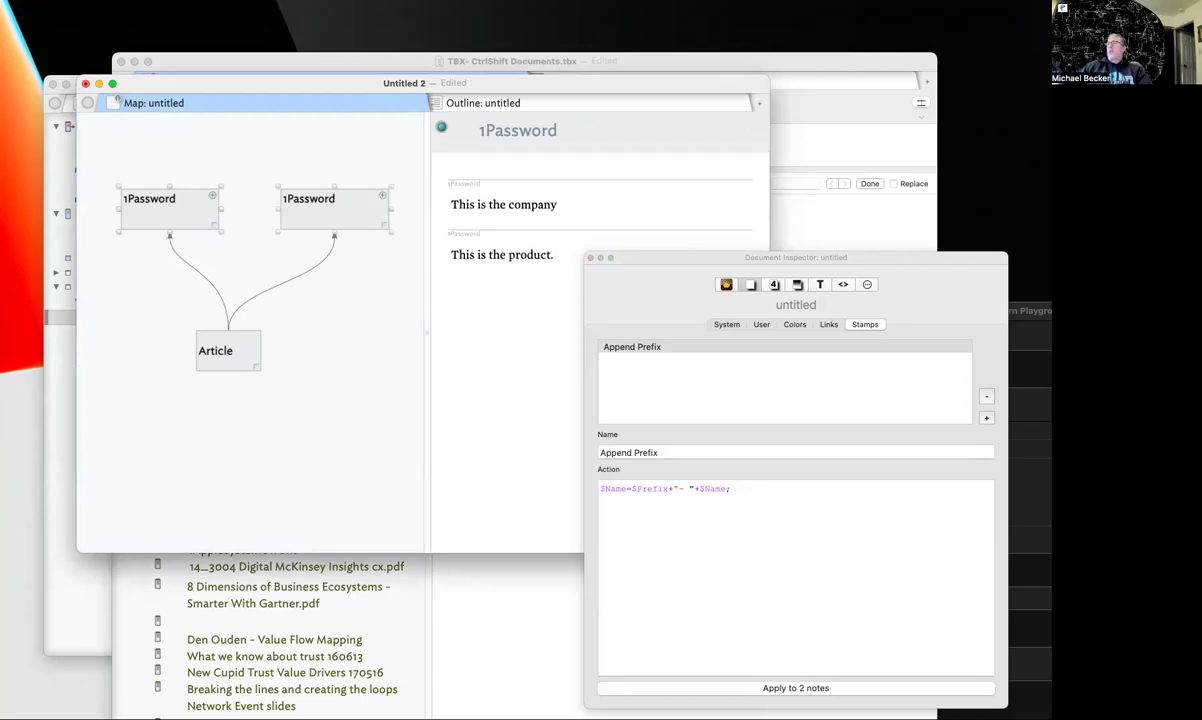
left_click(713, 522)
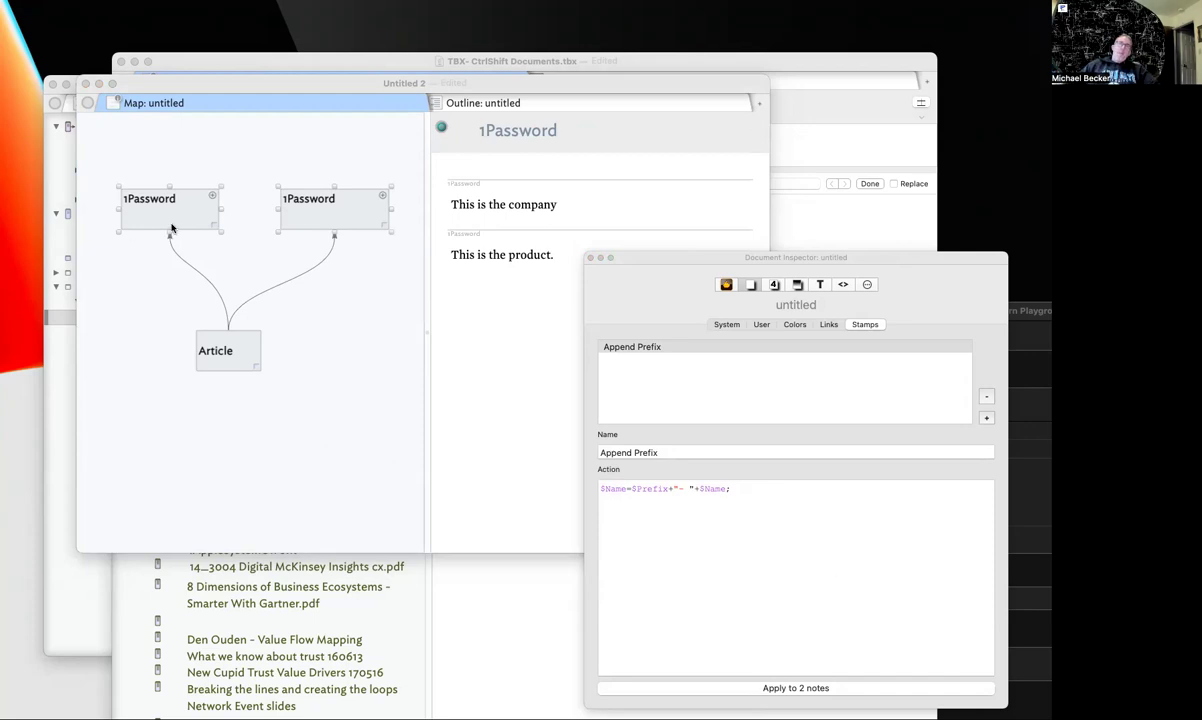
left_click(669, 690)
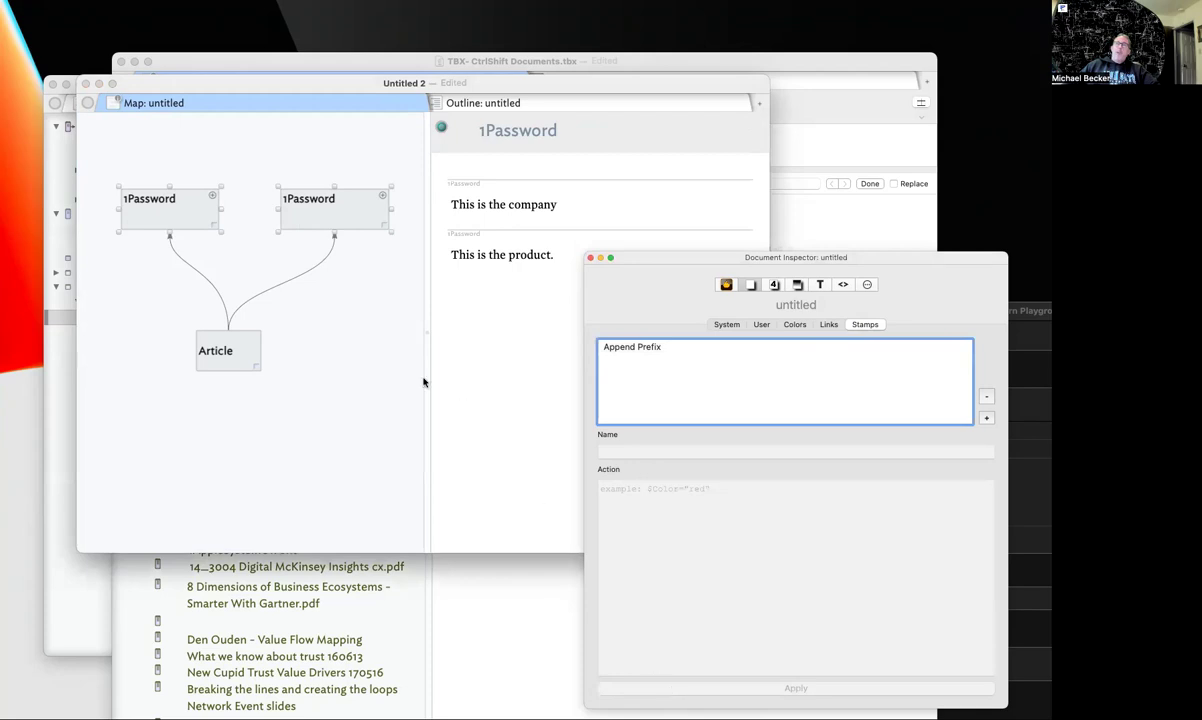
Apply Append Prefix to both selected notes, yielding 'Ent- 1Password' and 'Prod- 1Password'
left_click(330, 318)
left_click(296, 220)
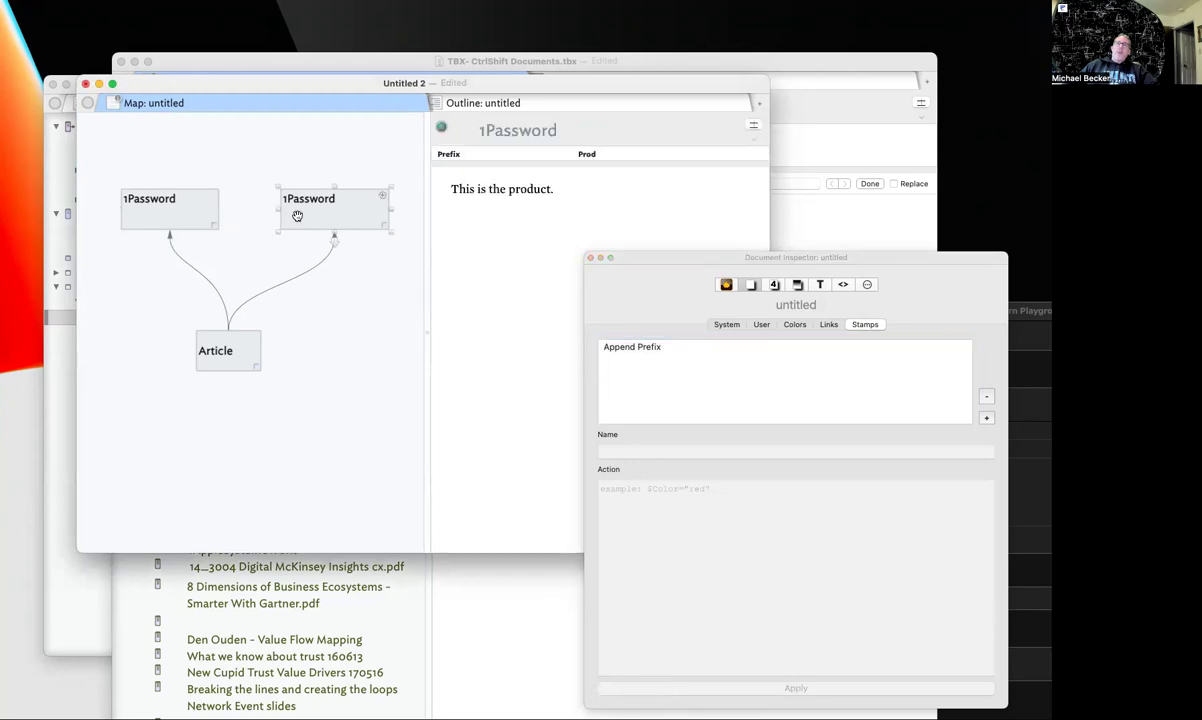
left_click(618, 350)
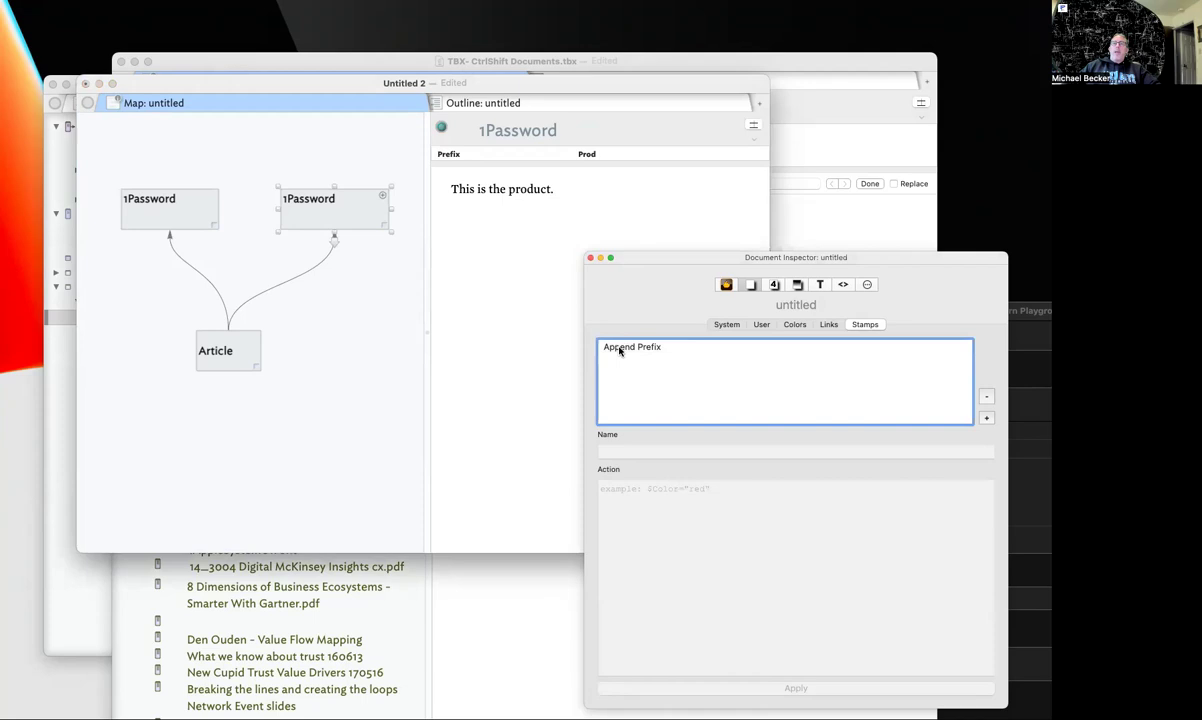
left_click(618, 348)
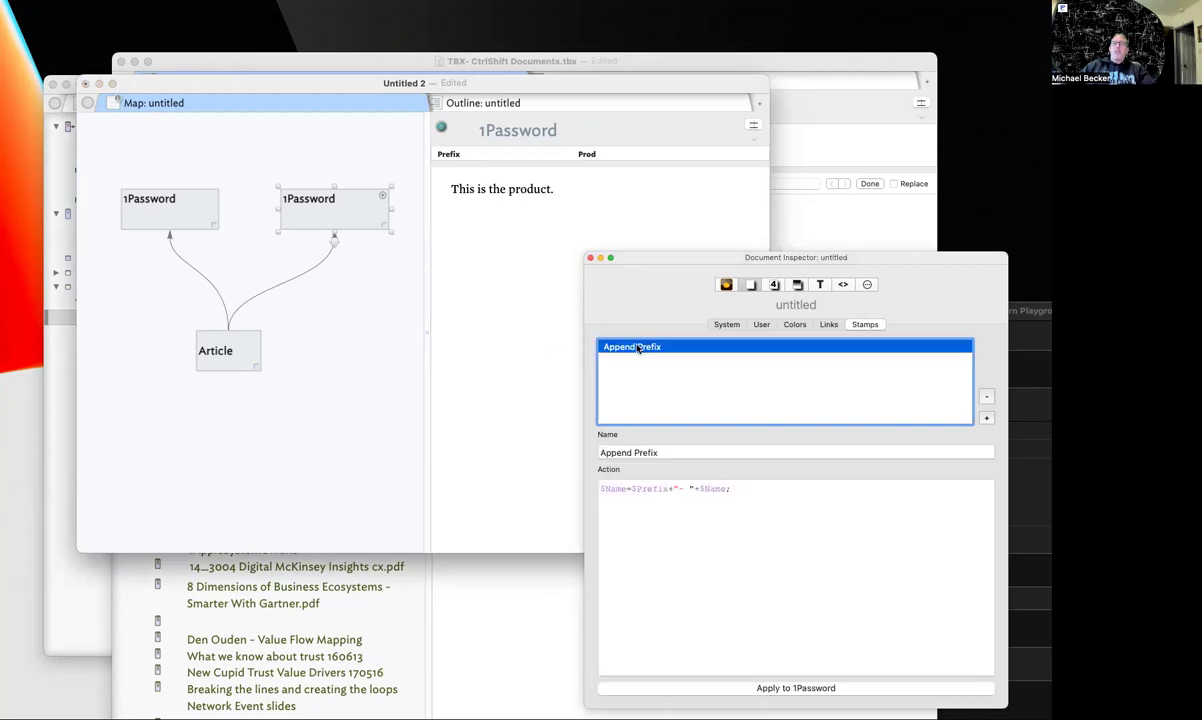
left_click(198, 218, "shift")
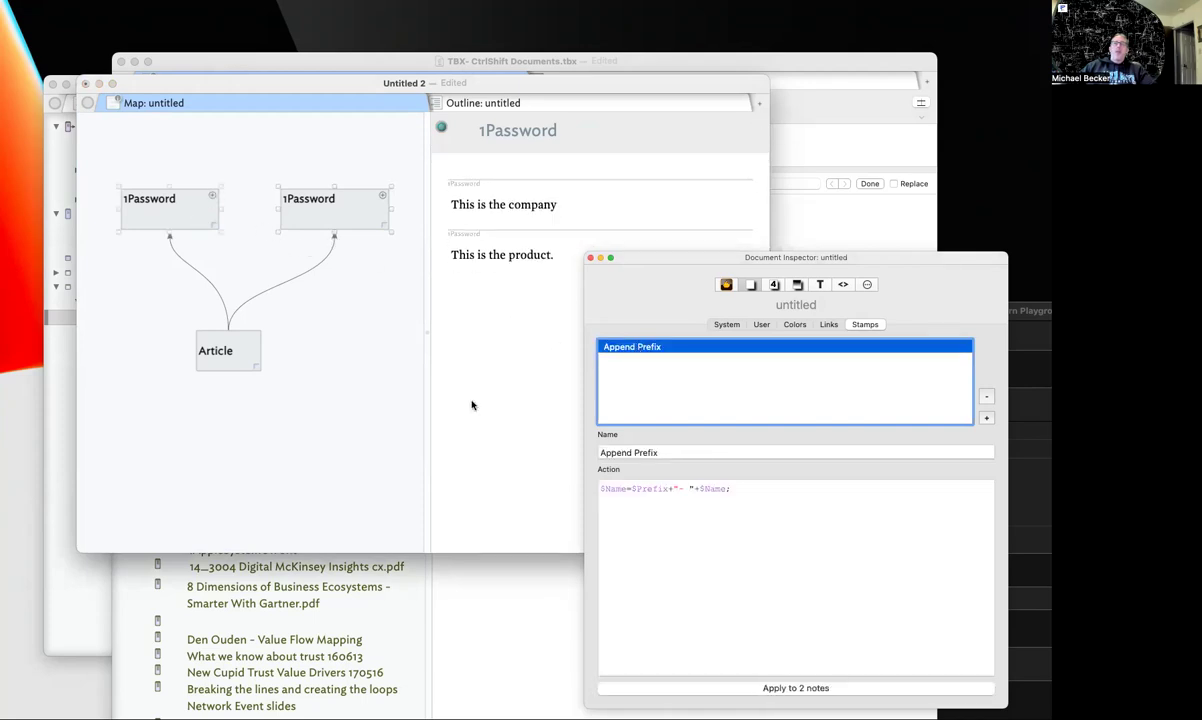
left_click(741, 688)
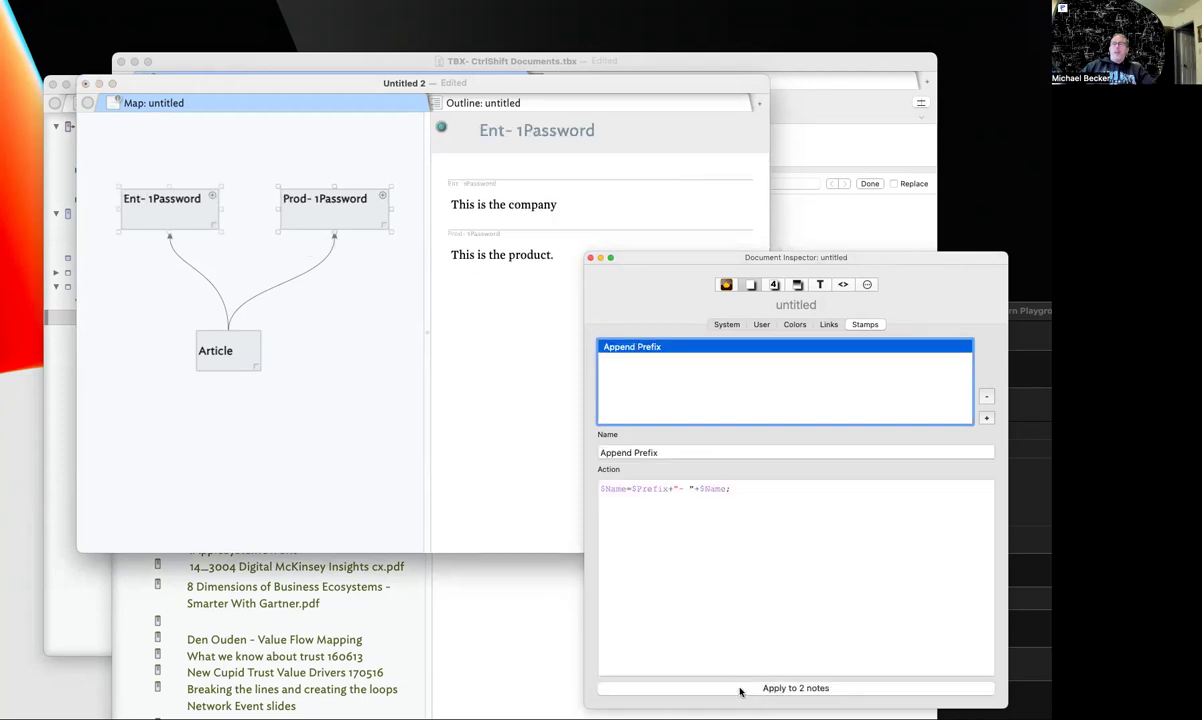
left_click(300, 305)
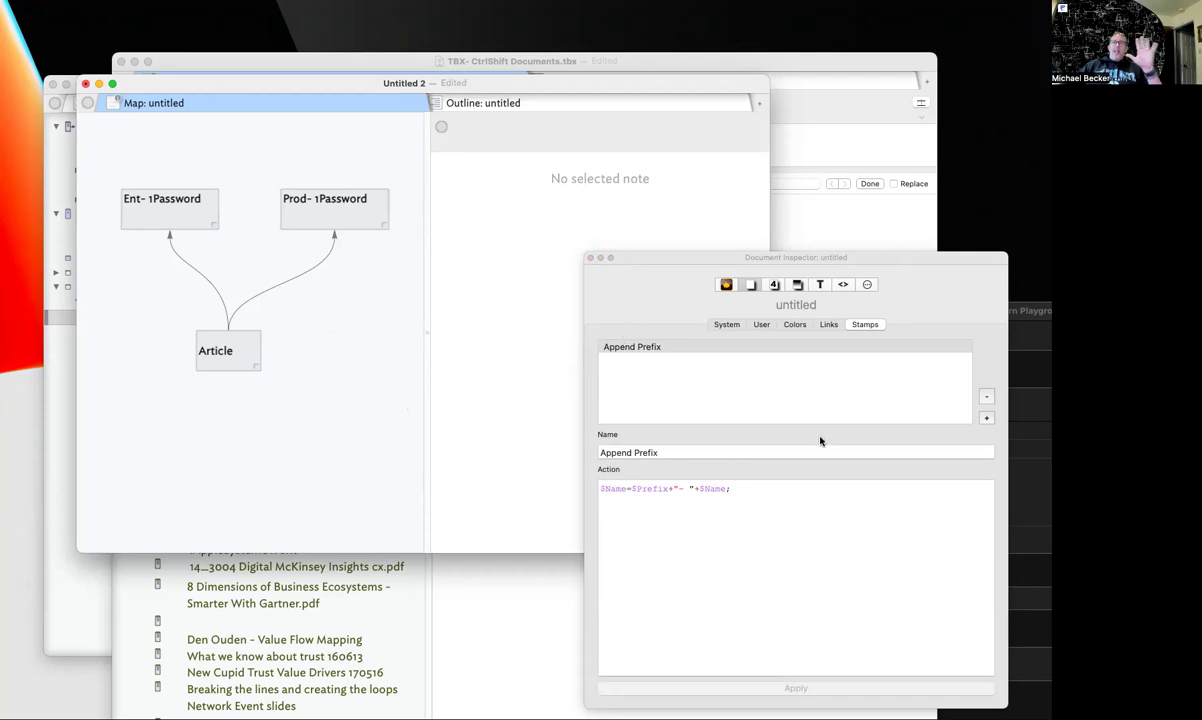
triple_click(784, 500)
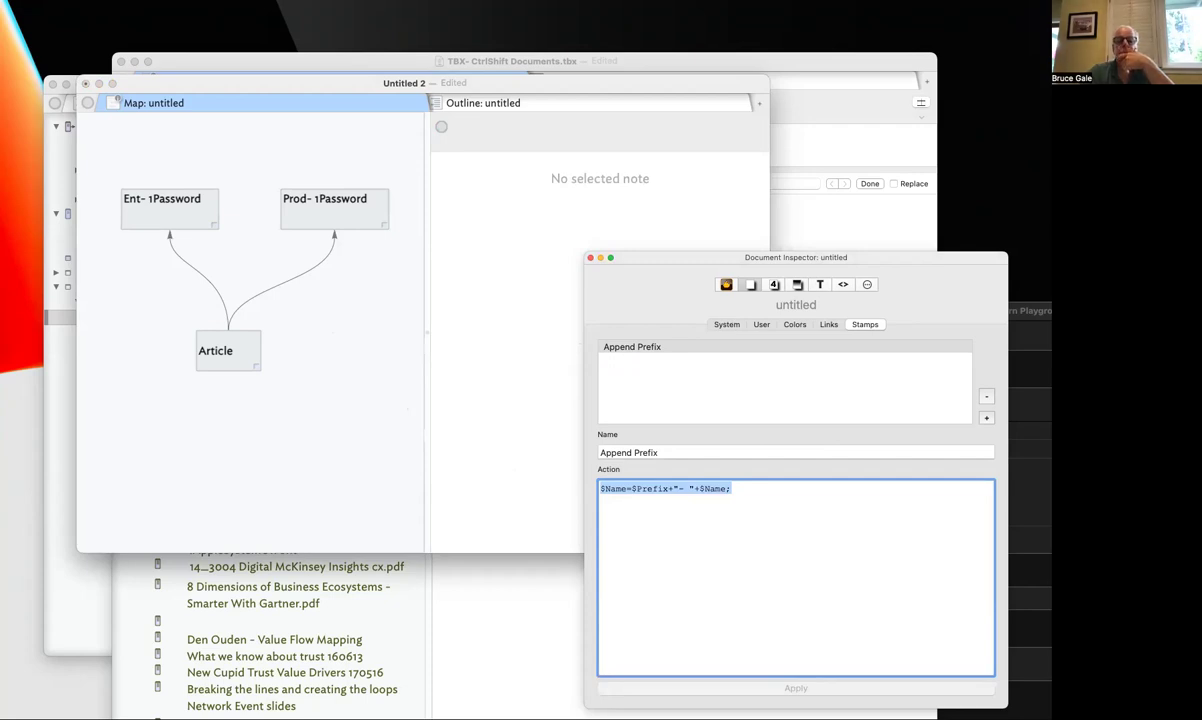
left_click(300, 440)
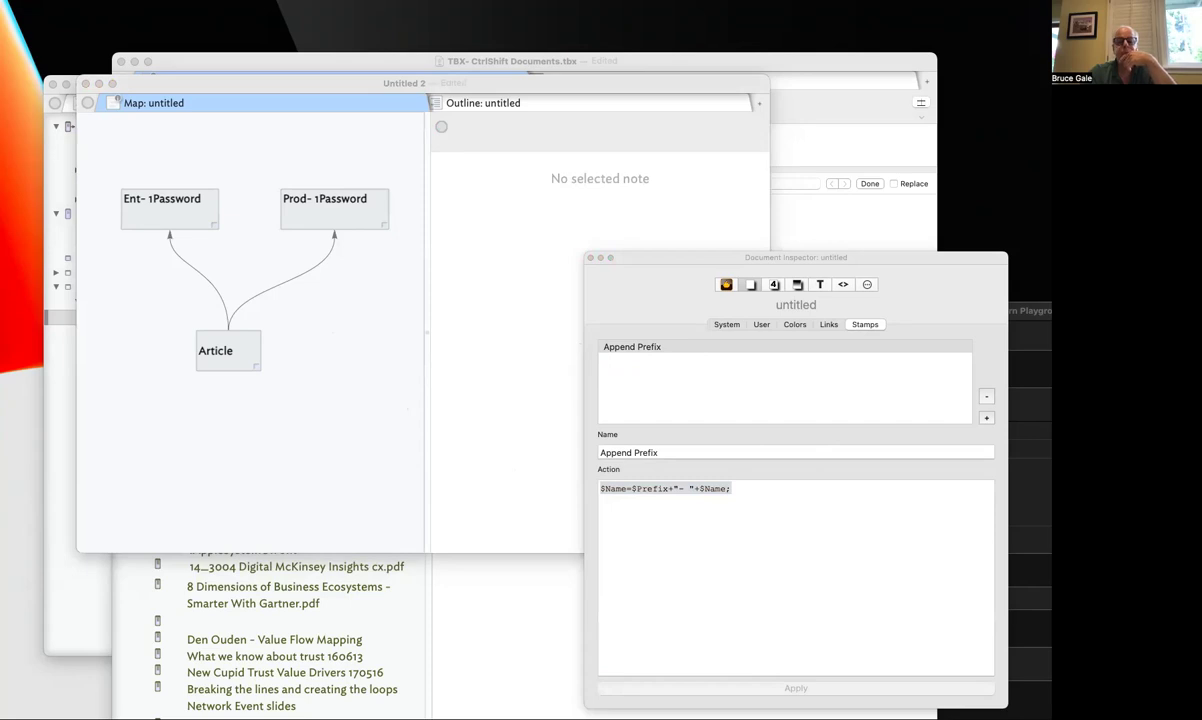
left_click(235, 151)
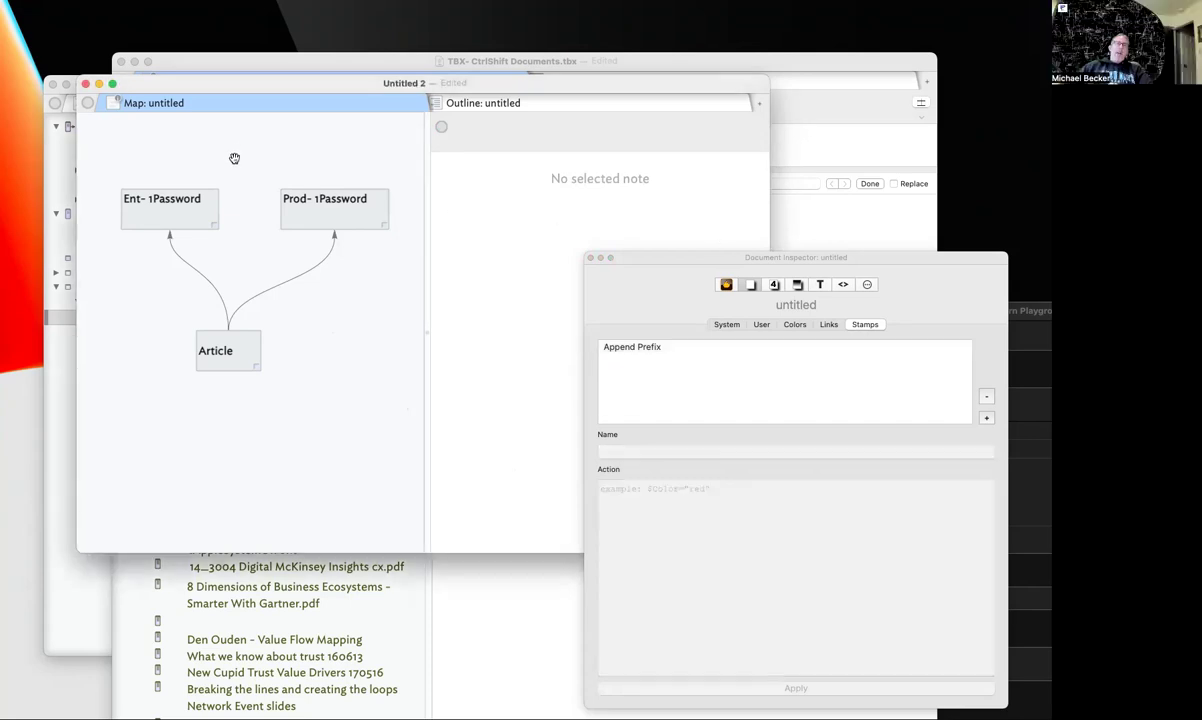
Move Article lower and create a 'Resources Folder' note at the top left, widened to one line
left_click_drag(230, 344, 236, 407)
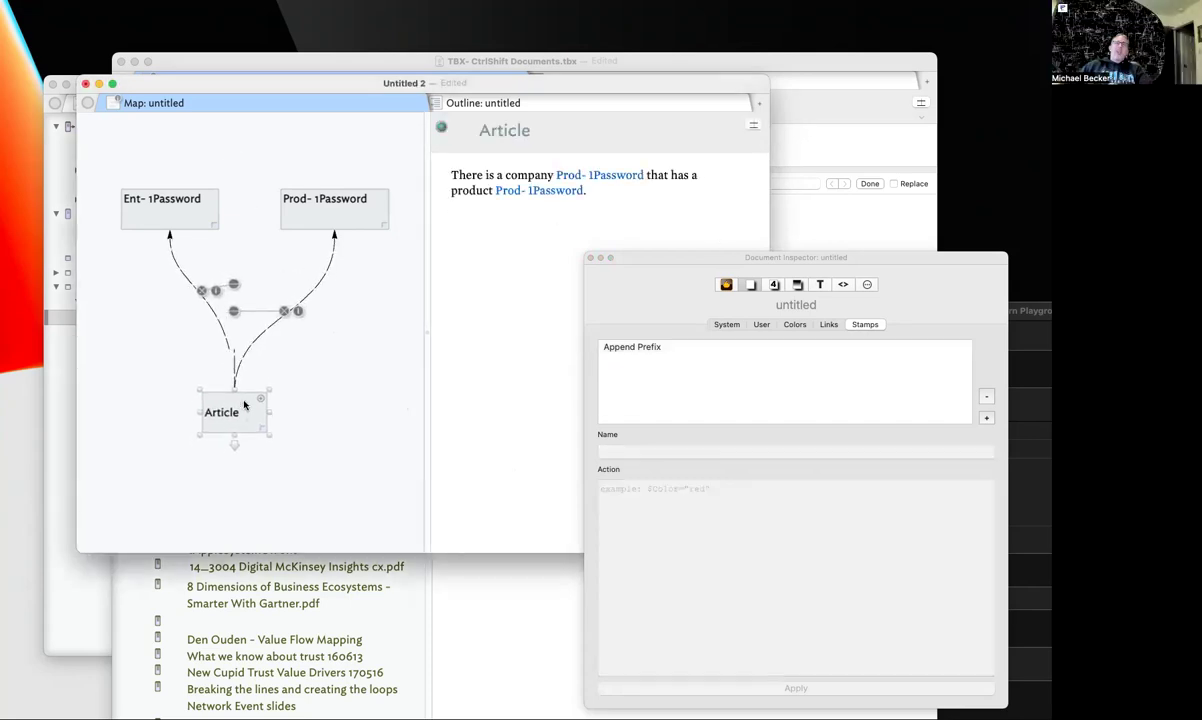
double_click(145, 139)
type("Re")
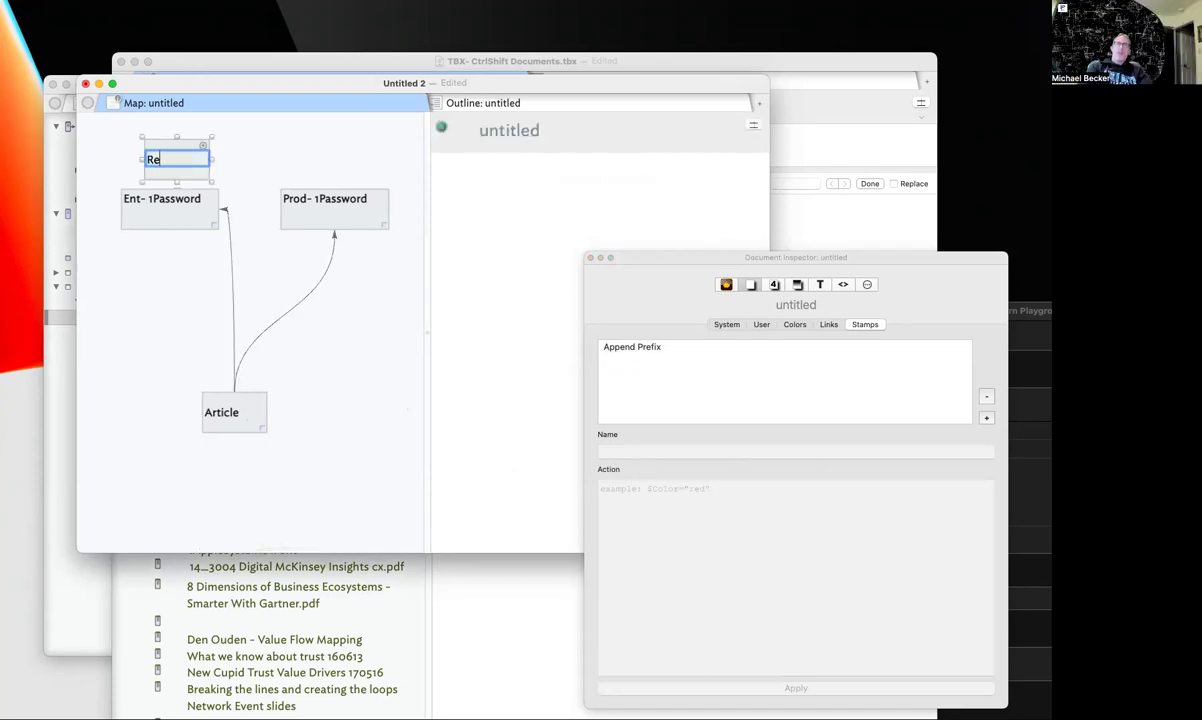
type("source")
key("BackSpace")
key("BackSpace")
key("BackSpace")
key("BackSpace")
key("BackSpace")
key("BackSpace")
key("BackSpace")
type("esource")
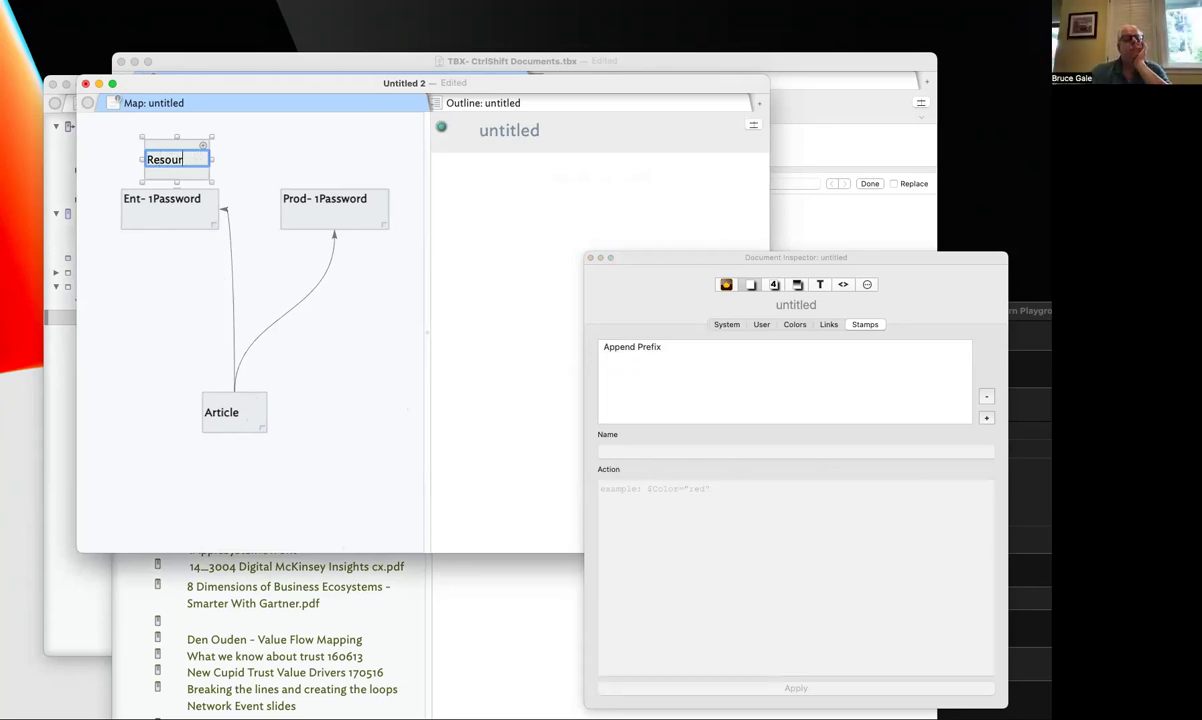
key("BackSpace")
key("BackSpace")
key("BackSpace")
key("BackSpace")
key("BackSpace")
key("BackSpace")
key("BackSpace")
key("BackSpace")
type("Folder")
key("Return")
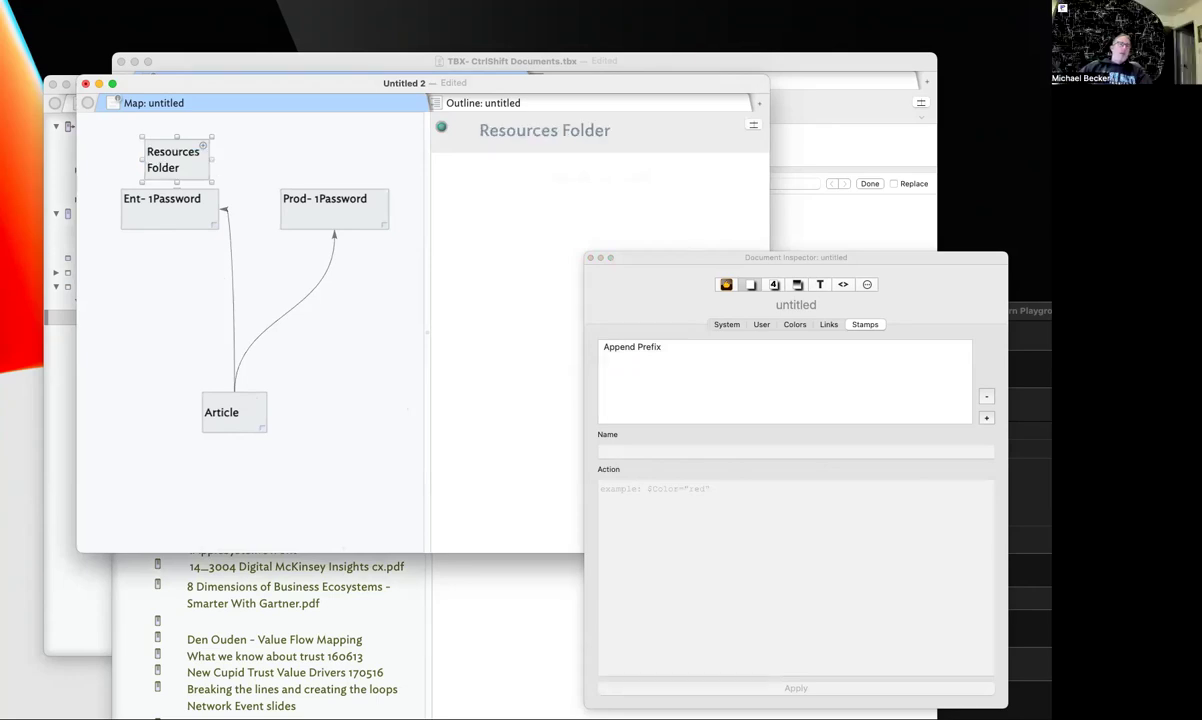
left_click_drag(183, 138, 168, 124)
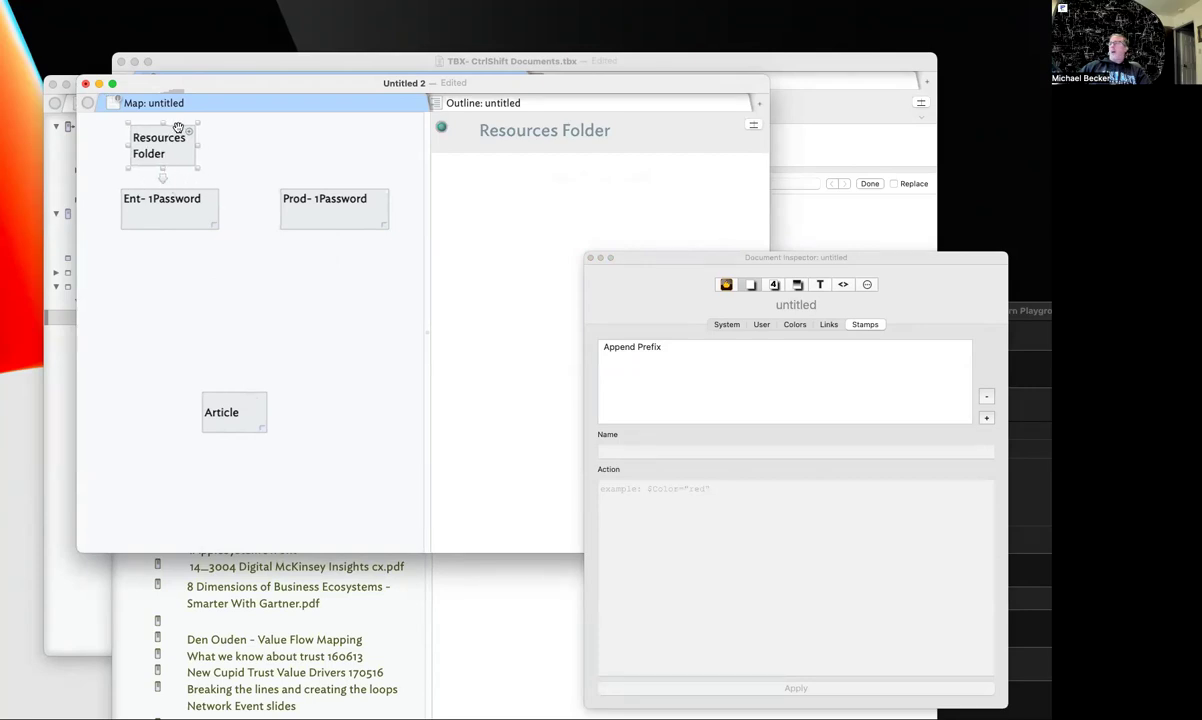
scroll(250, 158, "right", 2)
scroll(260, 161, "left", 3)
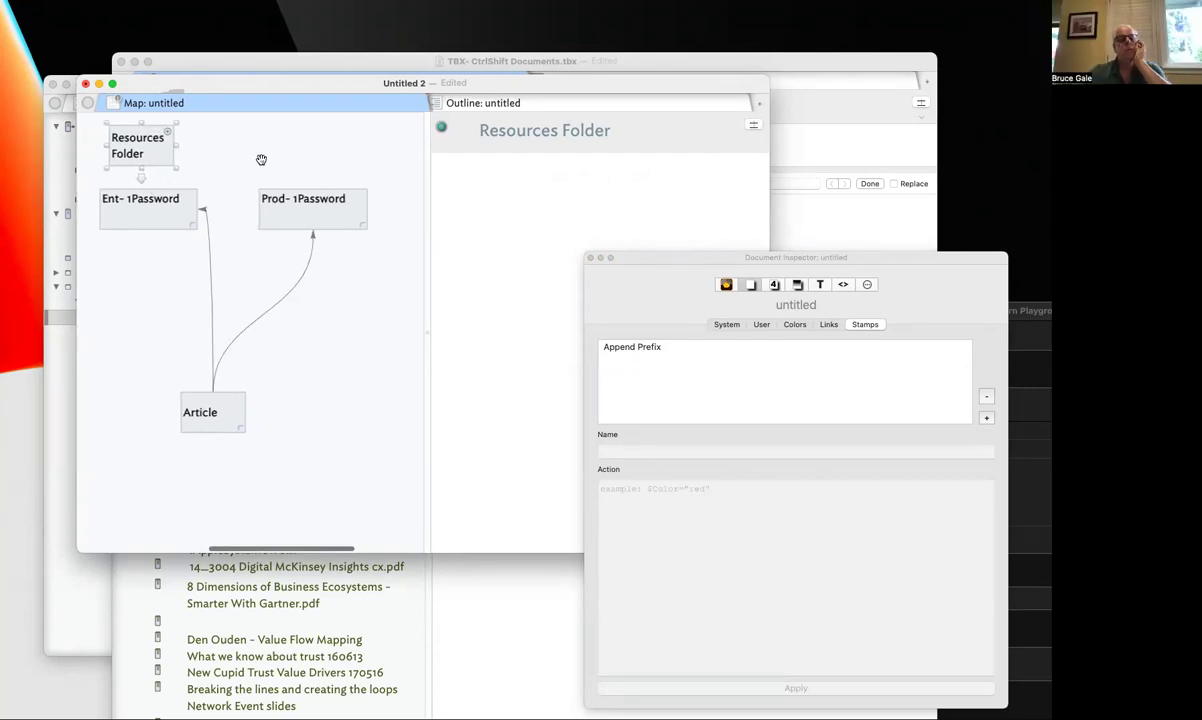
left_click_drag(228, 140, 200, 142)
Enlarge the map pane and move both 1Password notes lower, below the folder
left_click_drag(428, 255, 600, 255)
left_click_drag(205, 230, 212, 290)
left_click_drag(338, 245, 353, 342)
left_click_drag(180, 273, 180, 303)
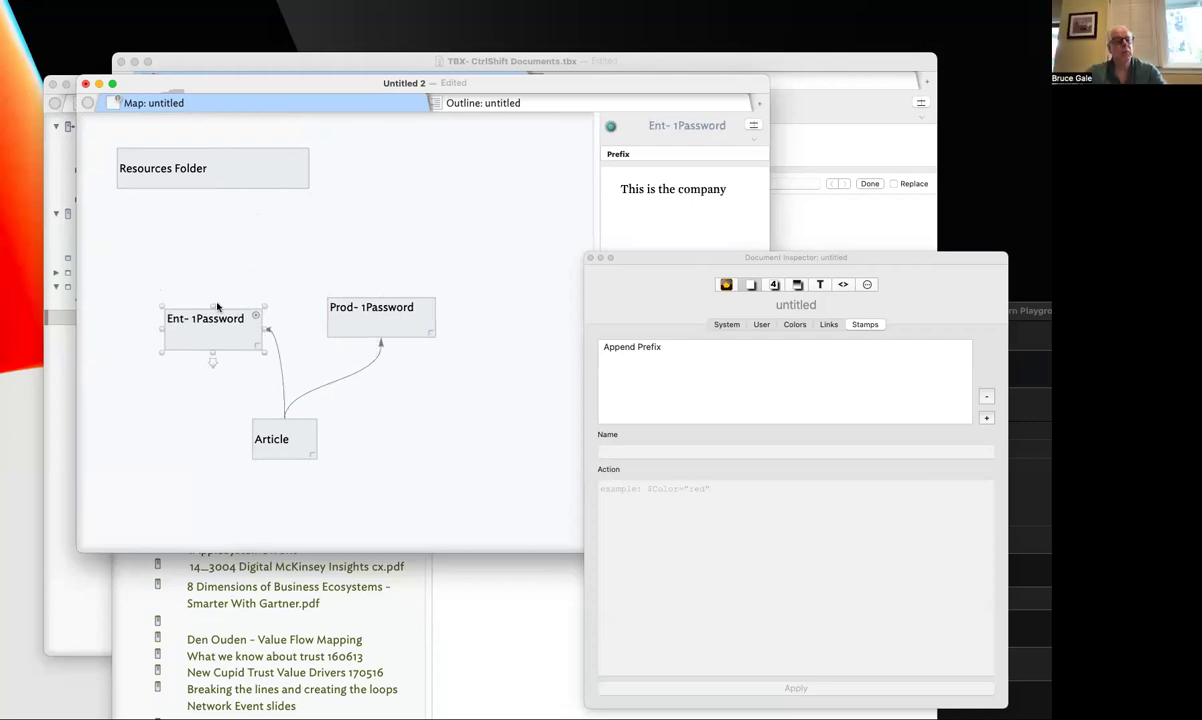
left_click(313, 216)
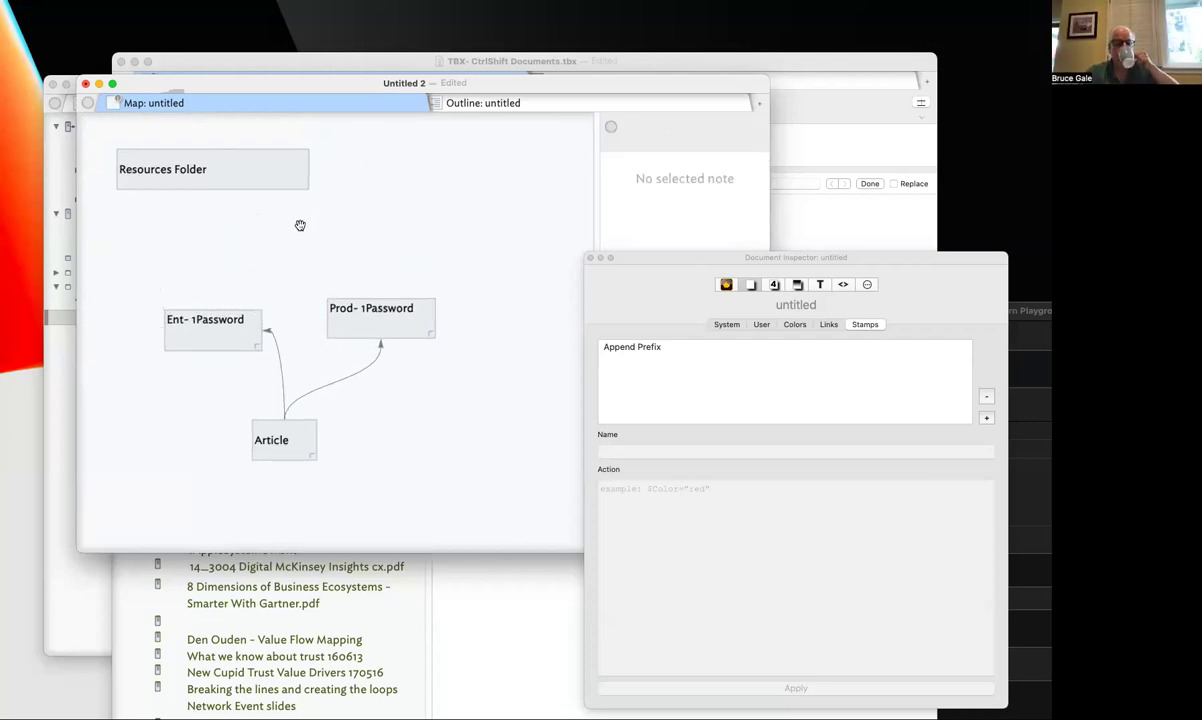
Create a 'Companies Folder' note below Resources Folder on the left
double_click(300, 225)
type("C")
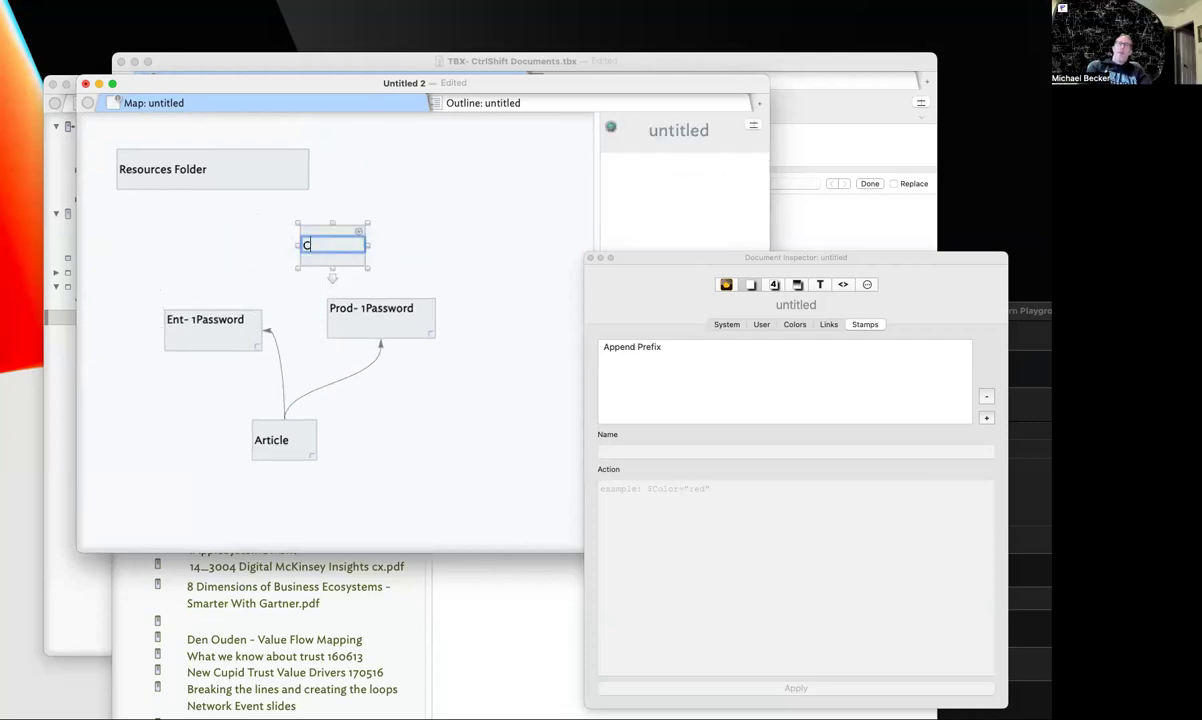
type("Companies")
key("super+a")
type("Folder")
key("Return")
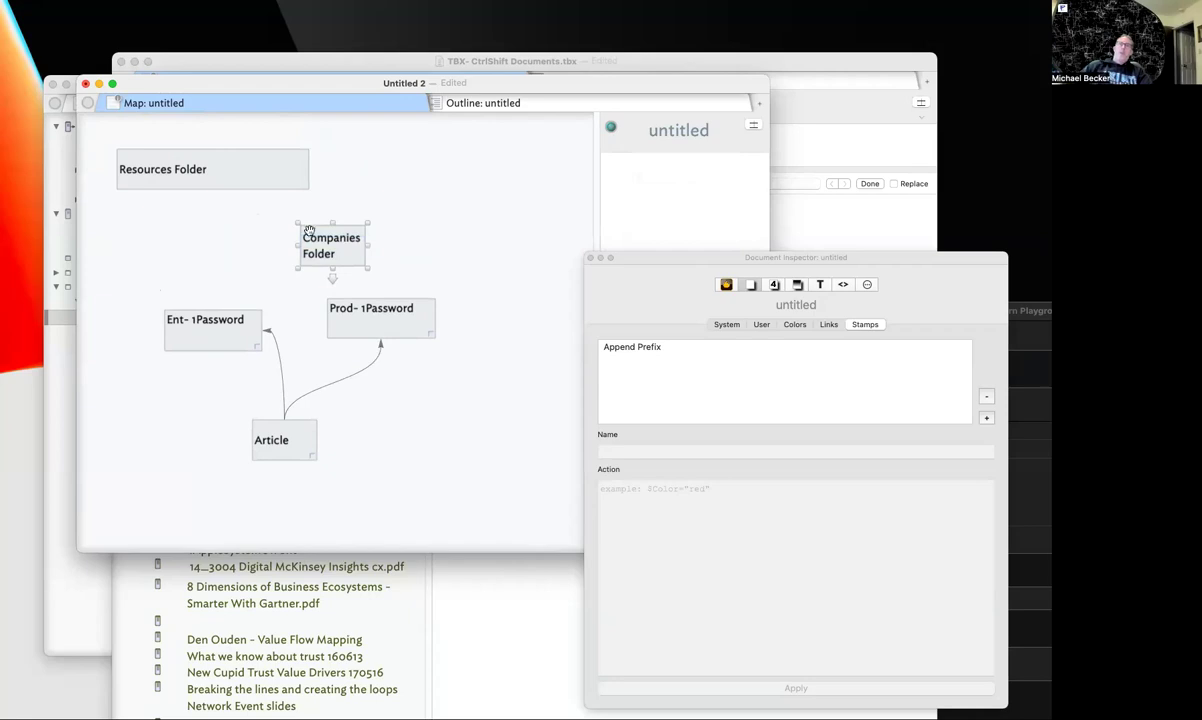
left_click_drag(330, 240, 196, 240)
Rename the untitled note 'Products Folder', place it beside Companies Folder, and shrink the inspector
left_click(340, 247)
double_click(340, 247)
key("BackSpace")
type("Prod")
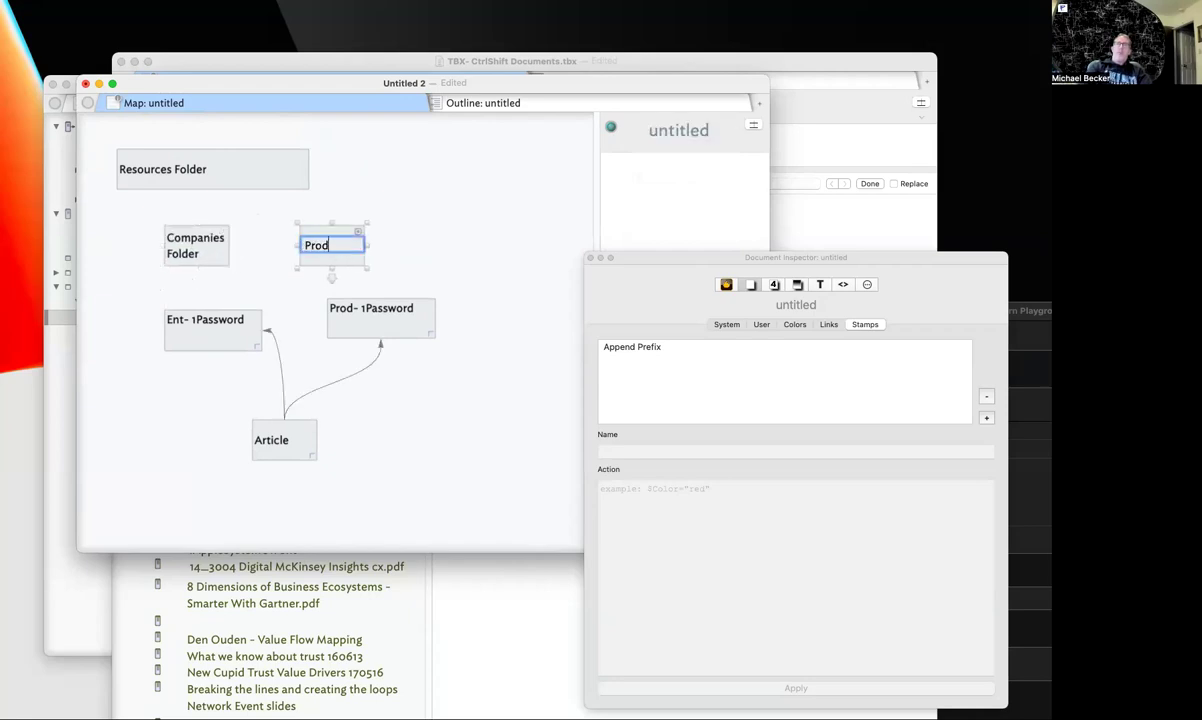
type("duc")
type("ts Fol")
type("der")
key("Return")
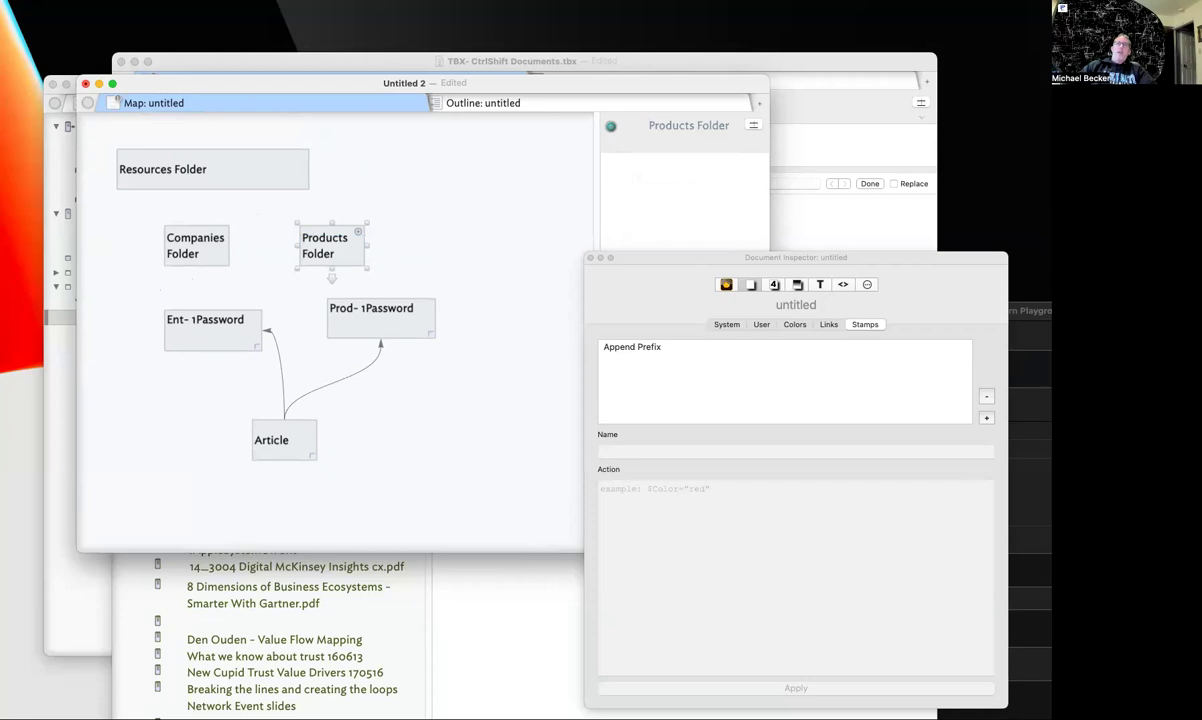
left_click_drag(215, 243, 200, 233)
left_click_drag(278, 233, 222, 223)
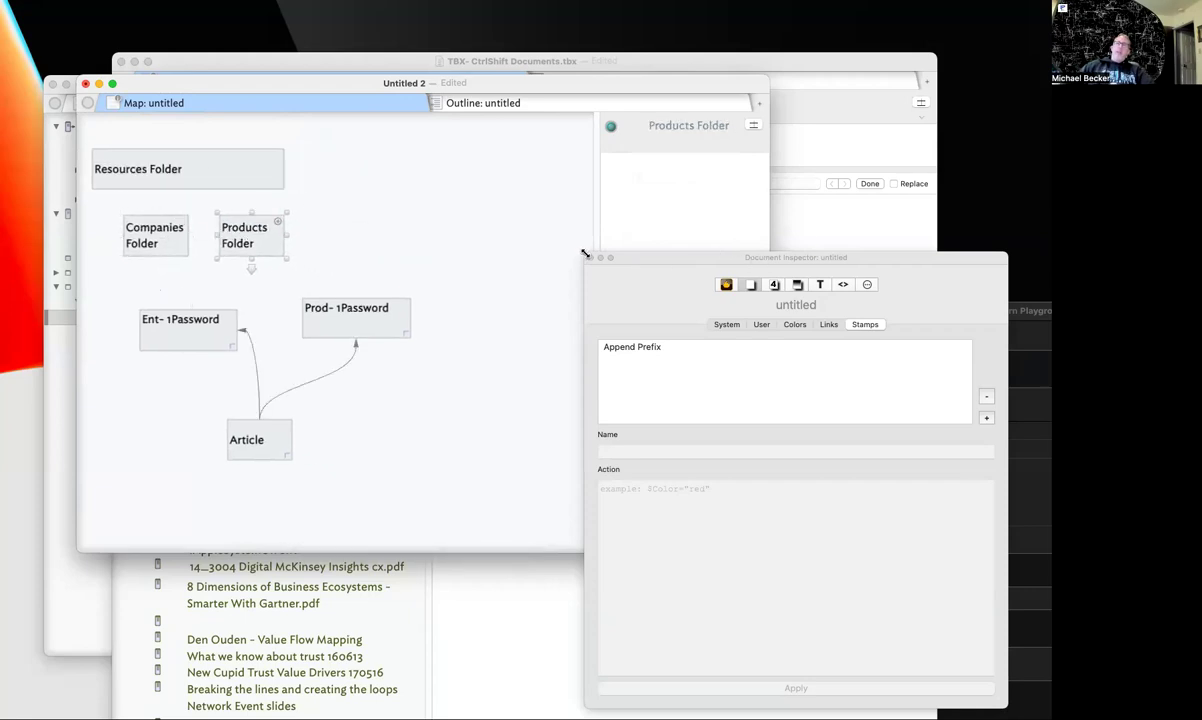
left_click_drag(585, 252, 746, 327)
Split the window so the outline list shows in the left pane beside the map
left_click_drag(842, 349, 876, 371)
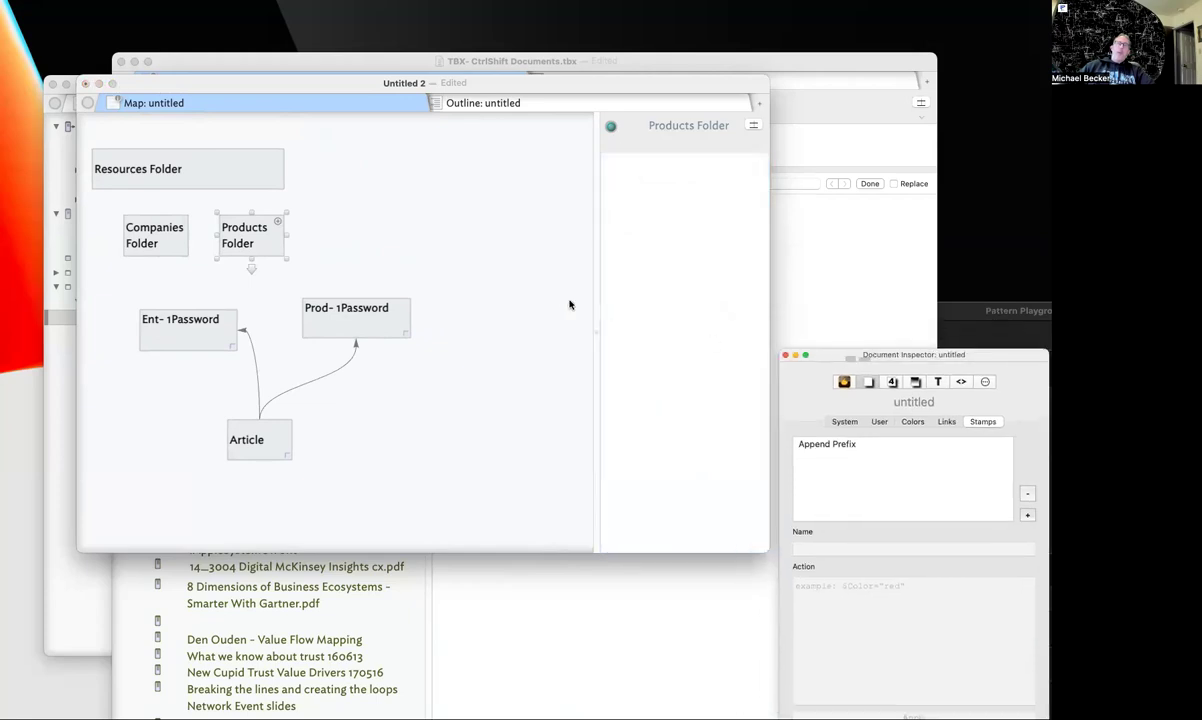
left_click(498, 287)
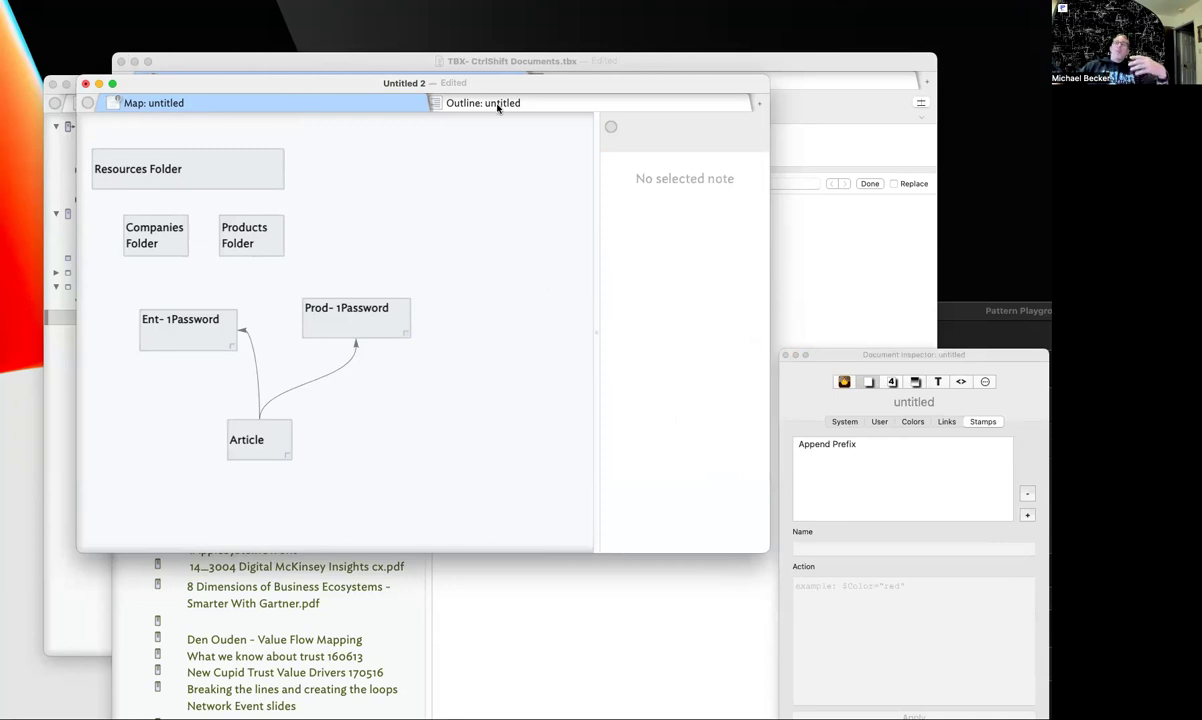
scroll(335, 330, "down", 5)
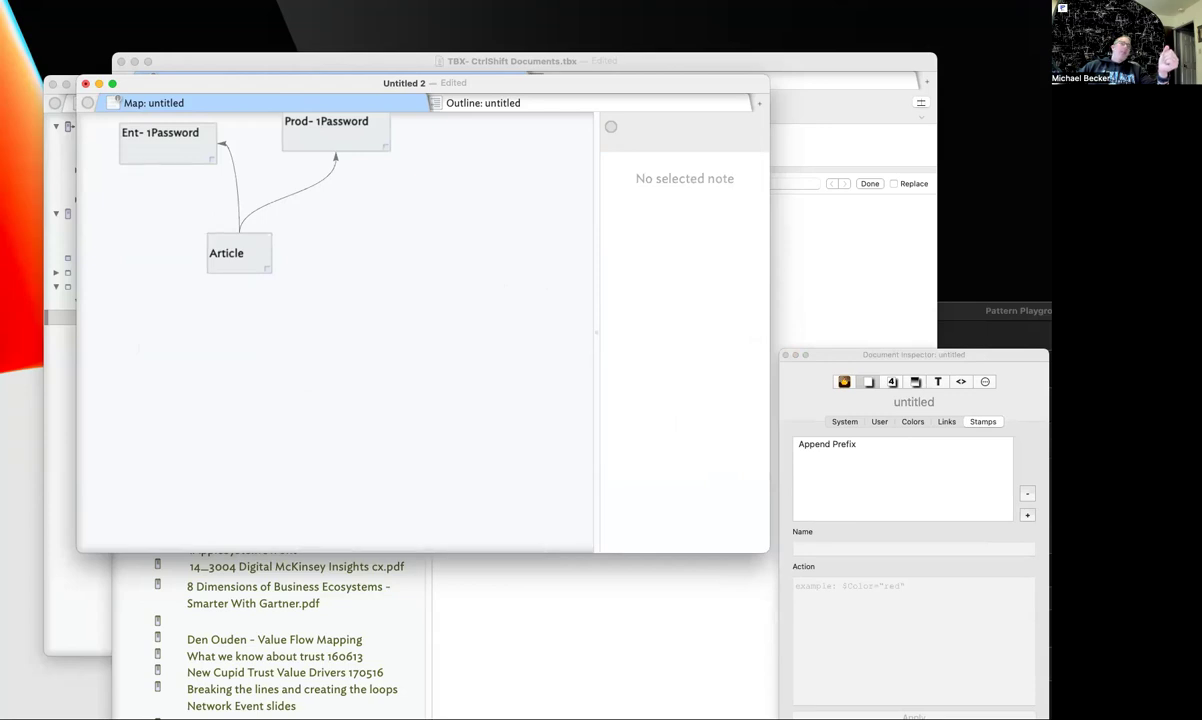
scroll(478, 389, "up", 1)
scroll(545, 182, "up", 4)
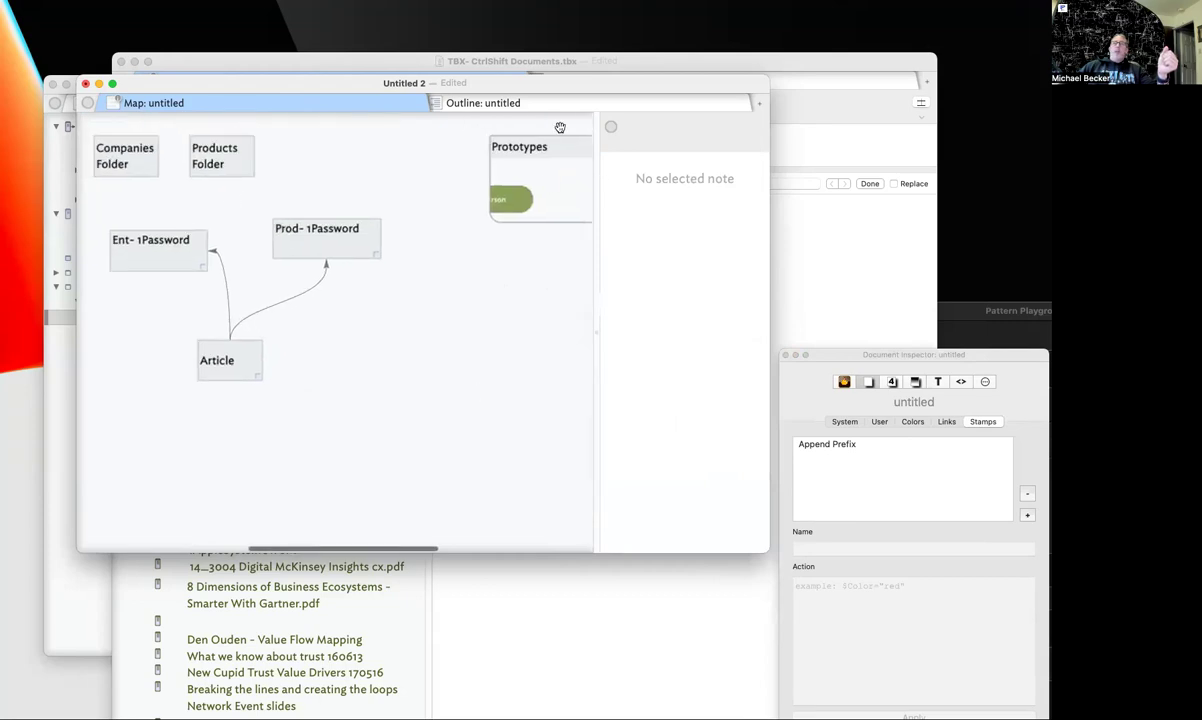
left_click(528, 100)
left_click(528, 100)
left_click(343, 232)
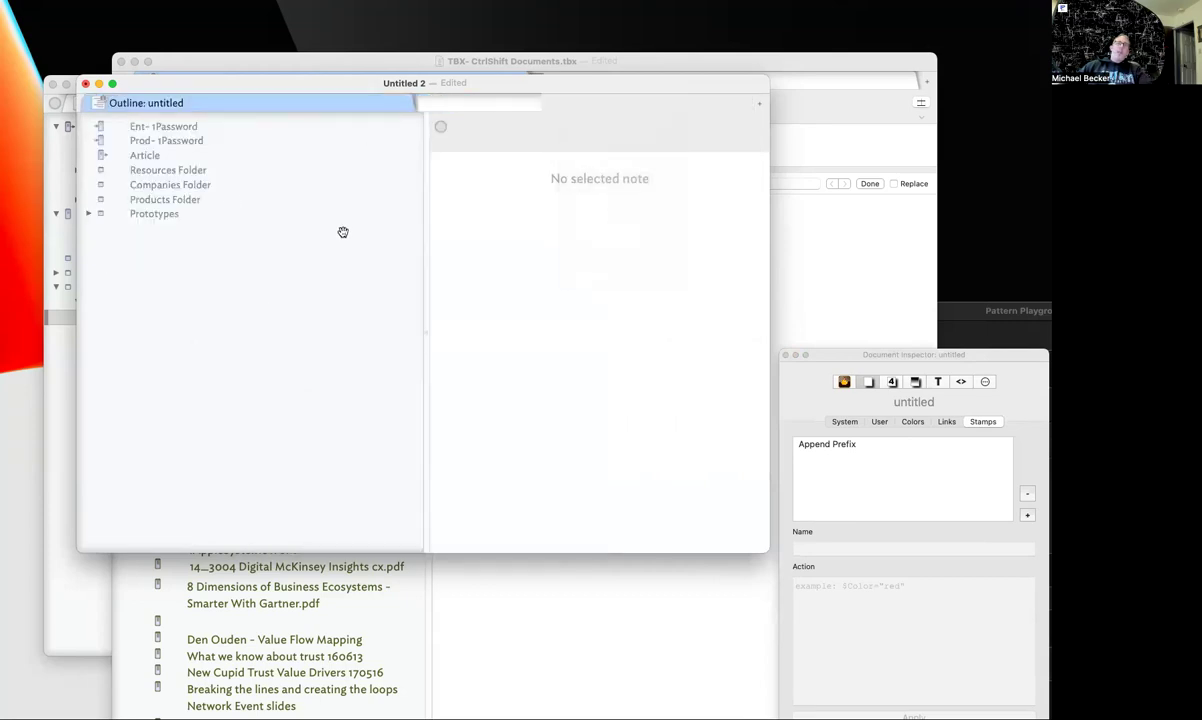
left_click(488, 104)
left_click_drag(273, 113, 472, 110)
left_click(545, 105)
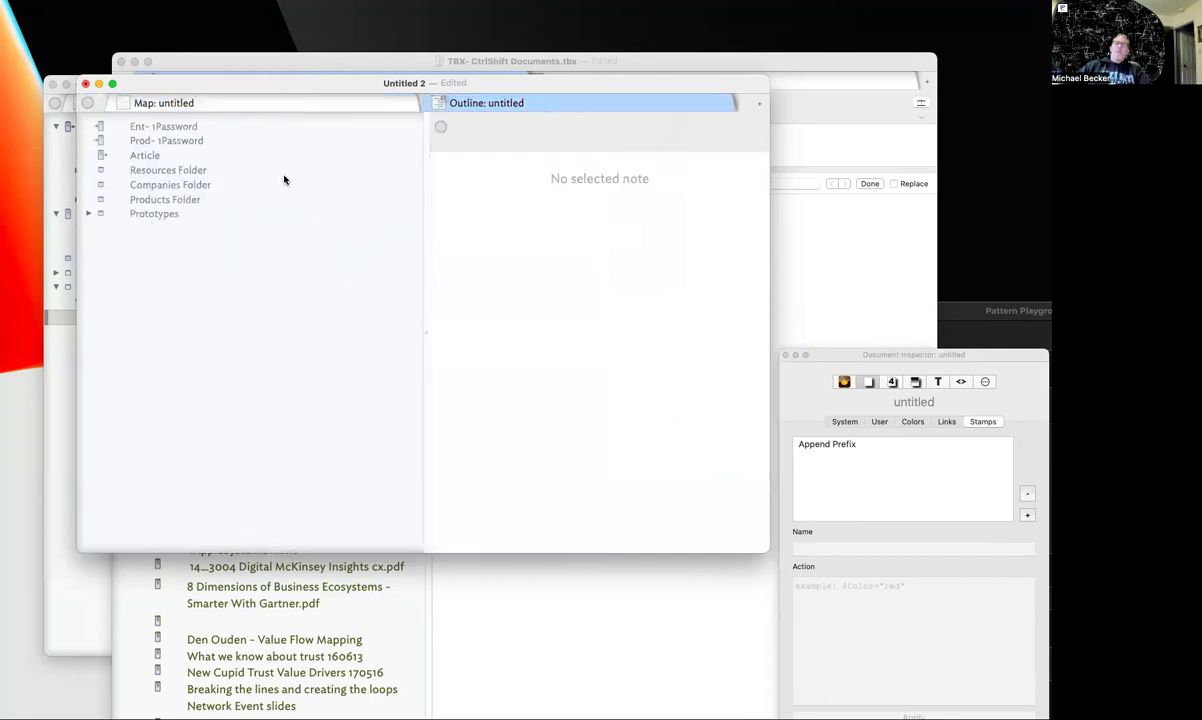
Expand Prototypes and add pProduct and pEntity prototypes after Person
left_click(88, 213)
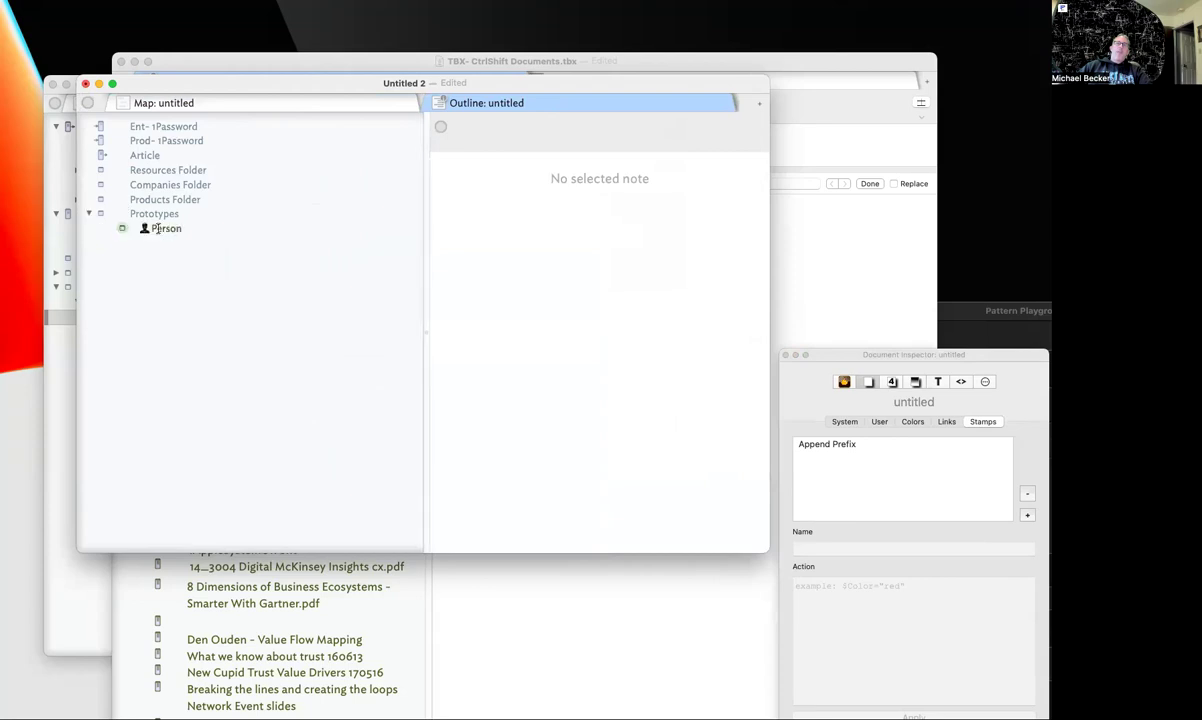
left_click(158, 229)
key("Return")
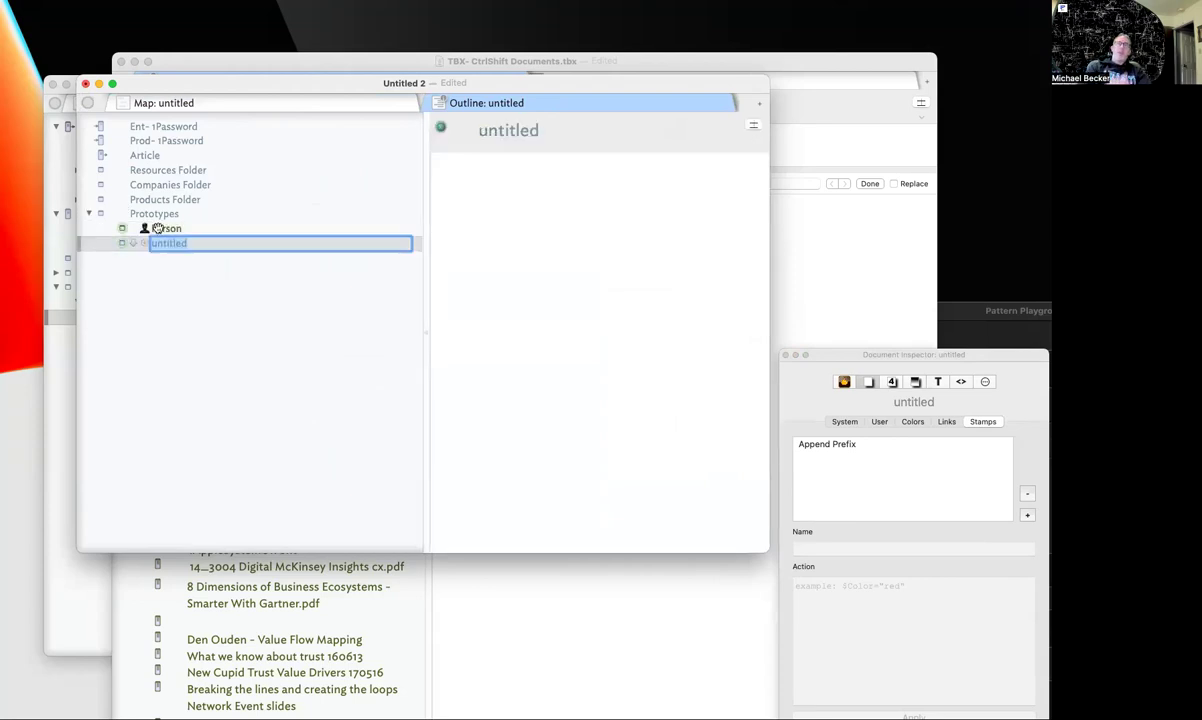
type("pPro")
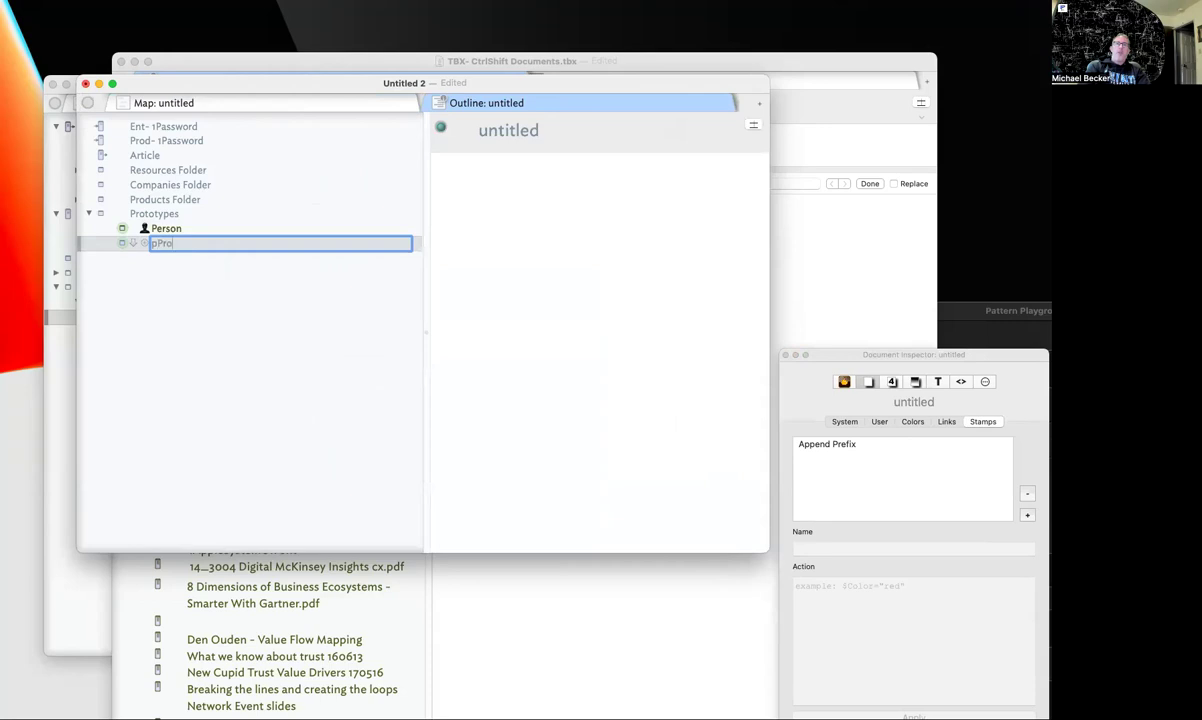
type("duct")
key("Return")
type("pEntity")
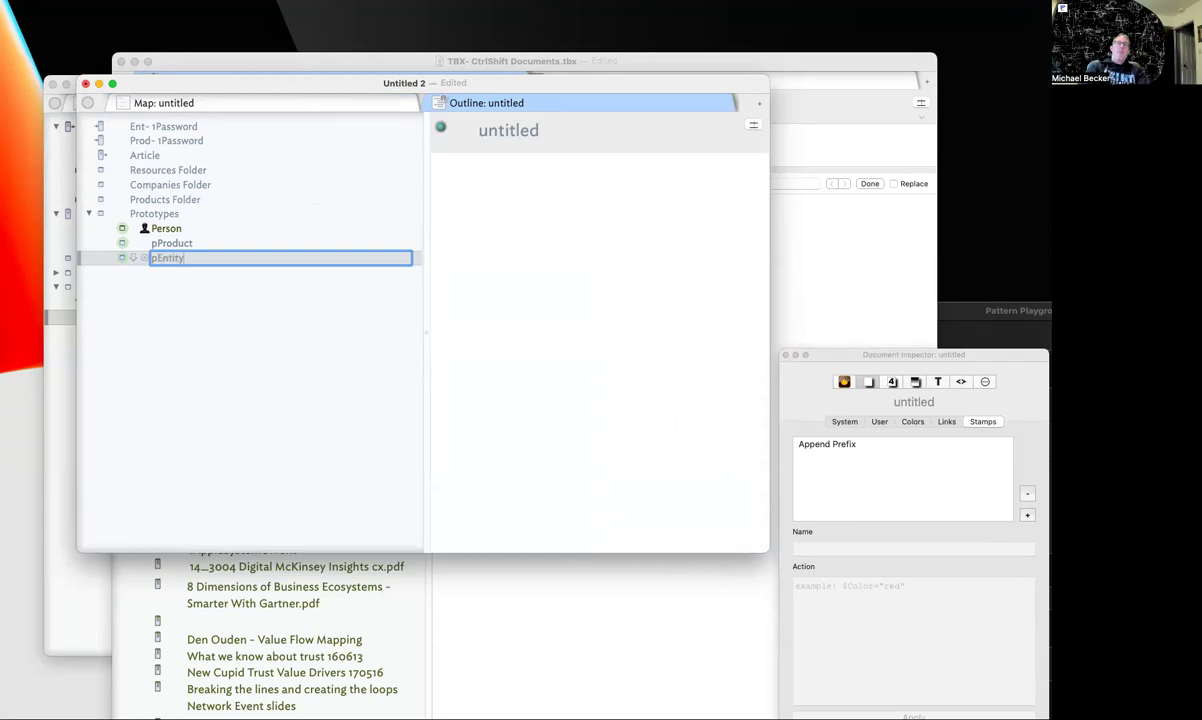
key("Return")
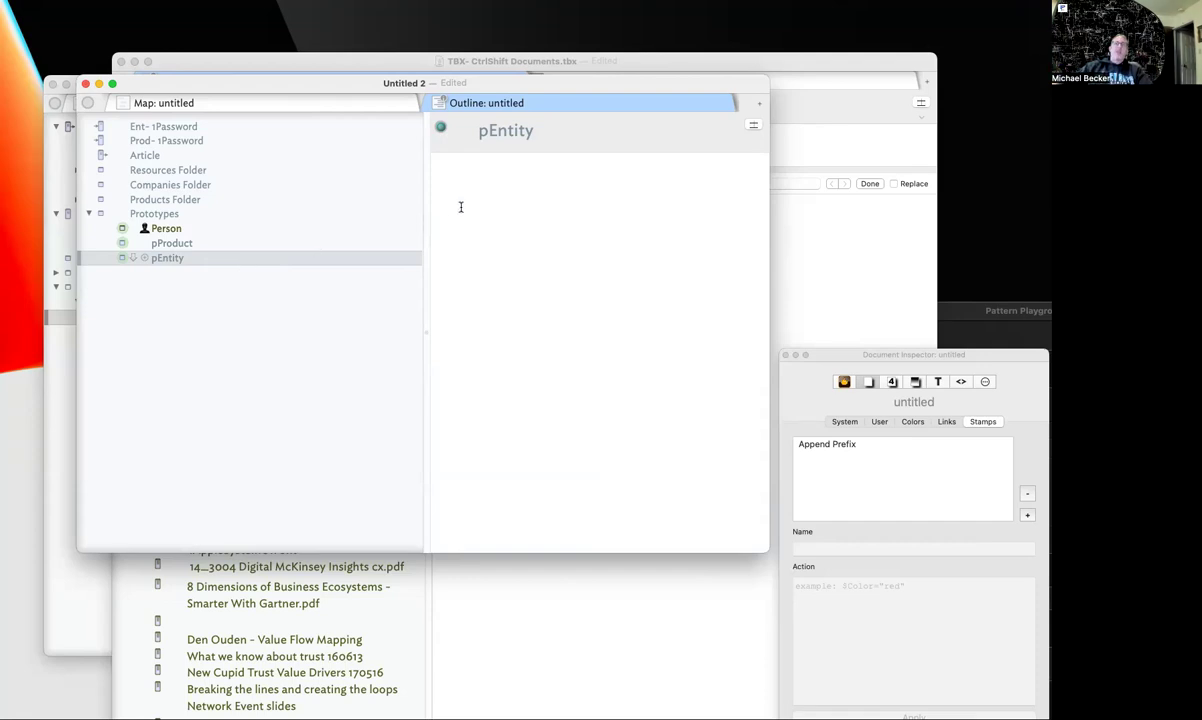
Add Prefix and OnAdd as key attributes of the pEntity prototype
left_click(218, 243)
left_click(223, 259)
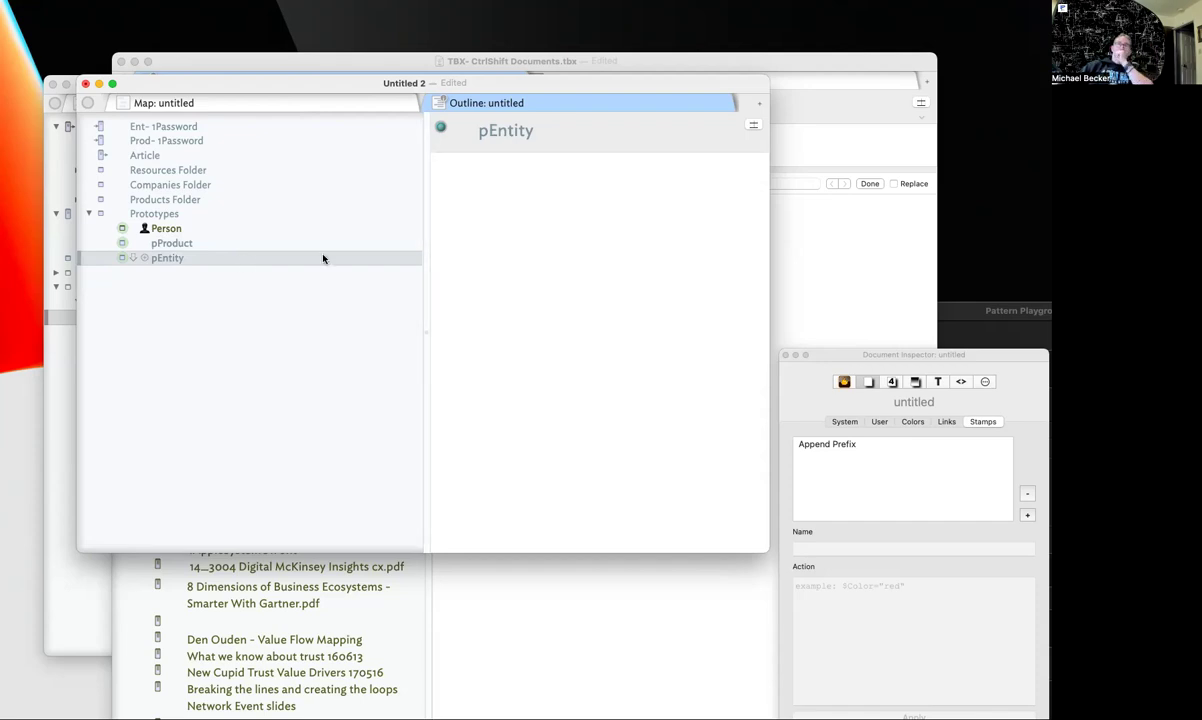
left_click(756, 124)
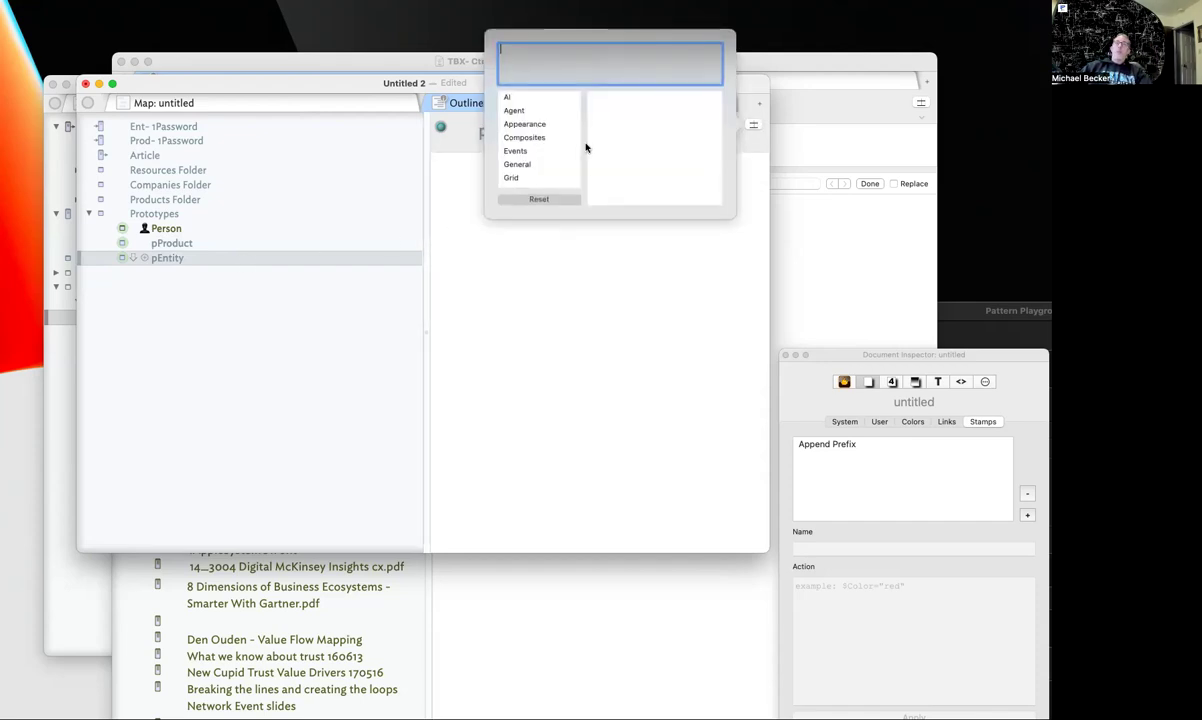
type("Pref")
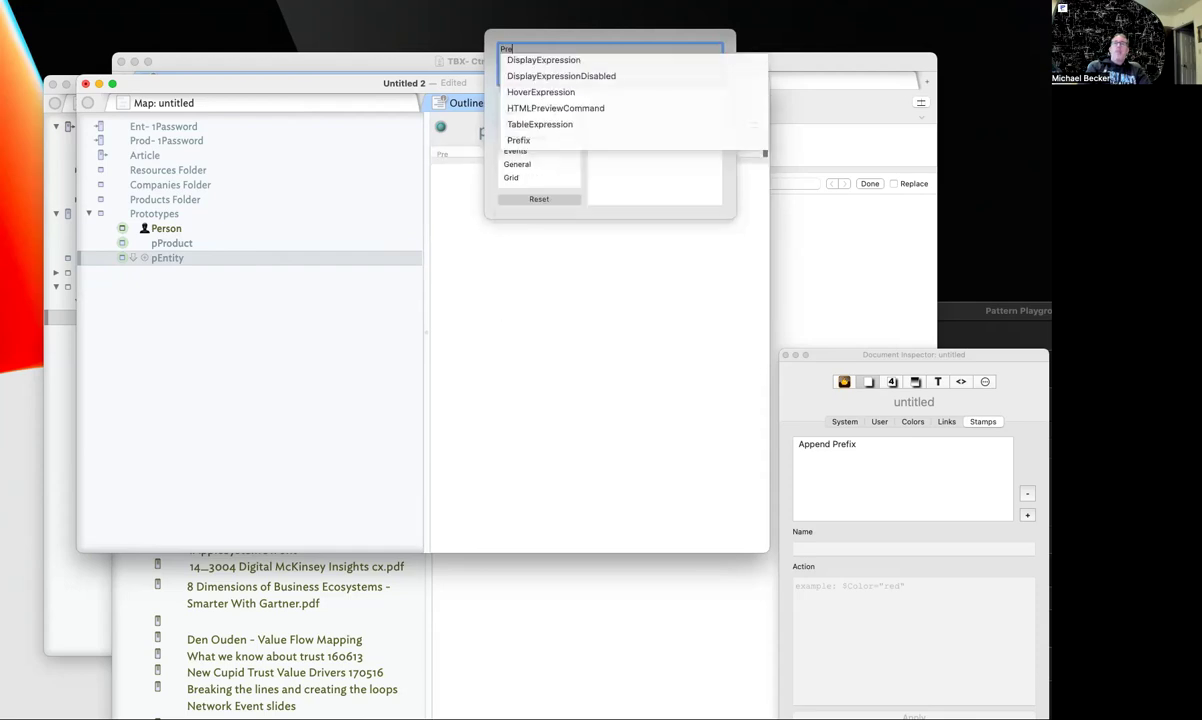
type("i")
key("Return")
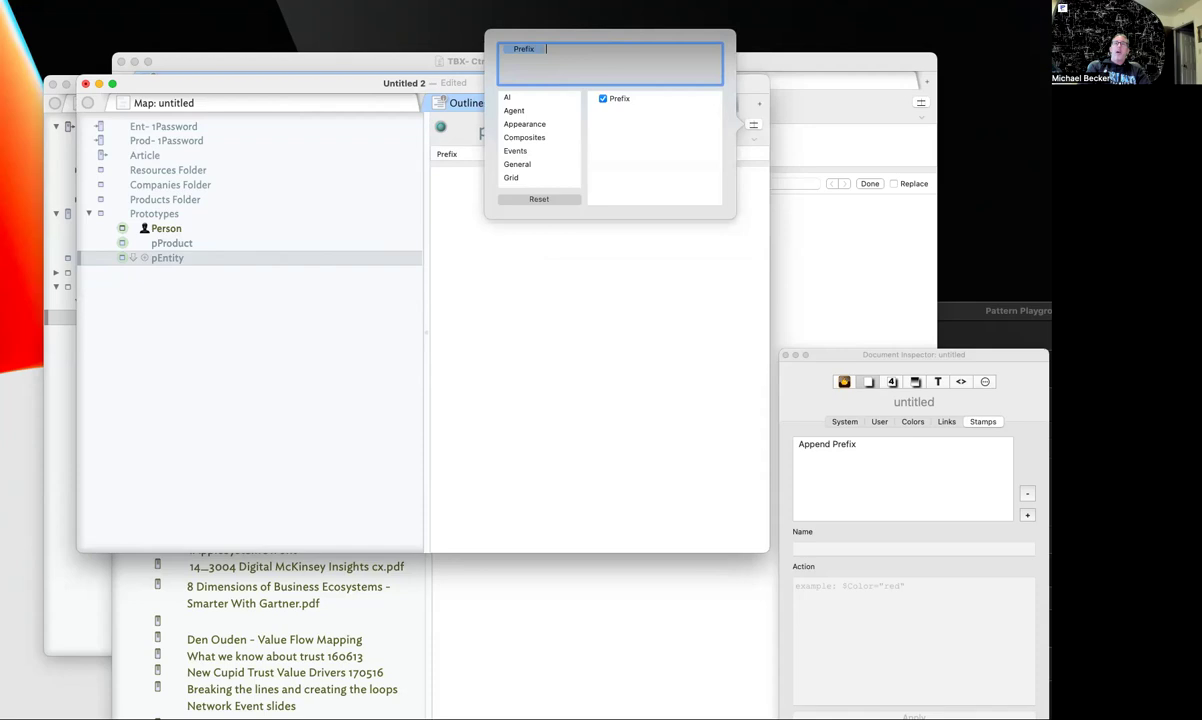
type("OnAdd")
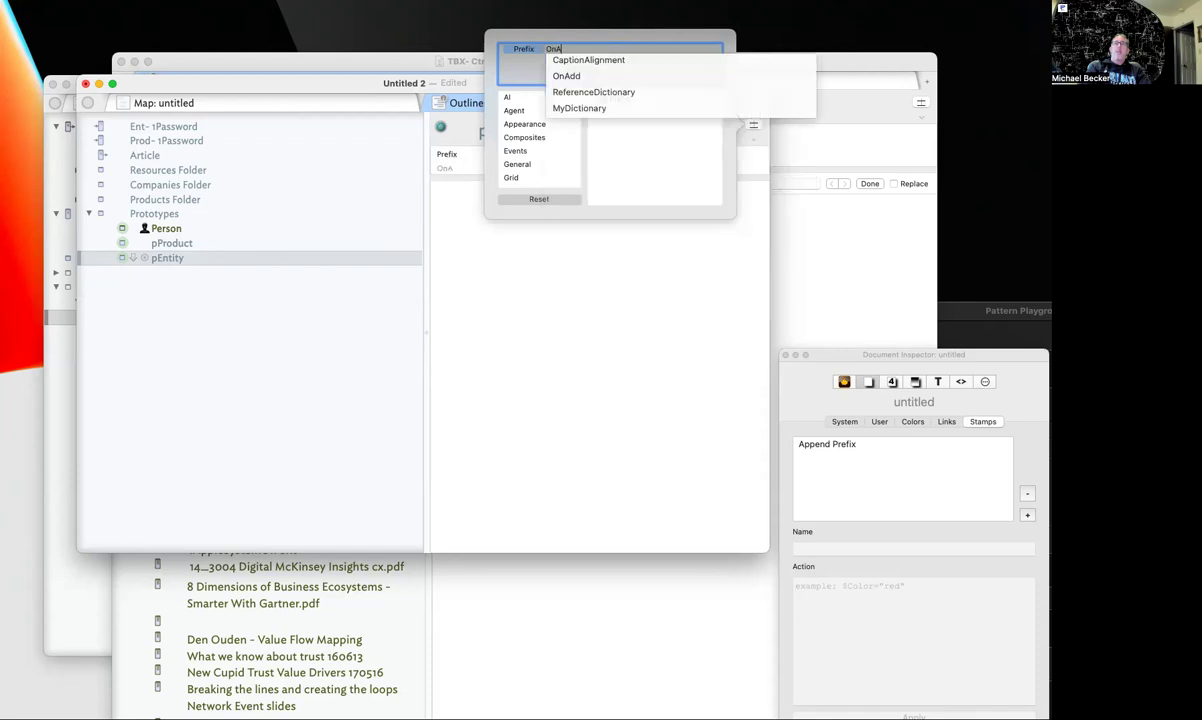
key("Return")
left_click(472, 300)
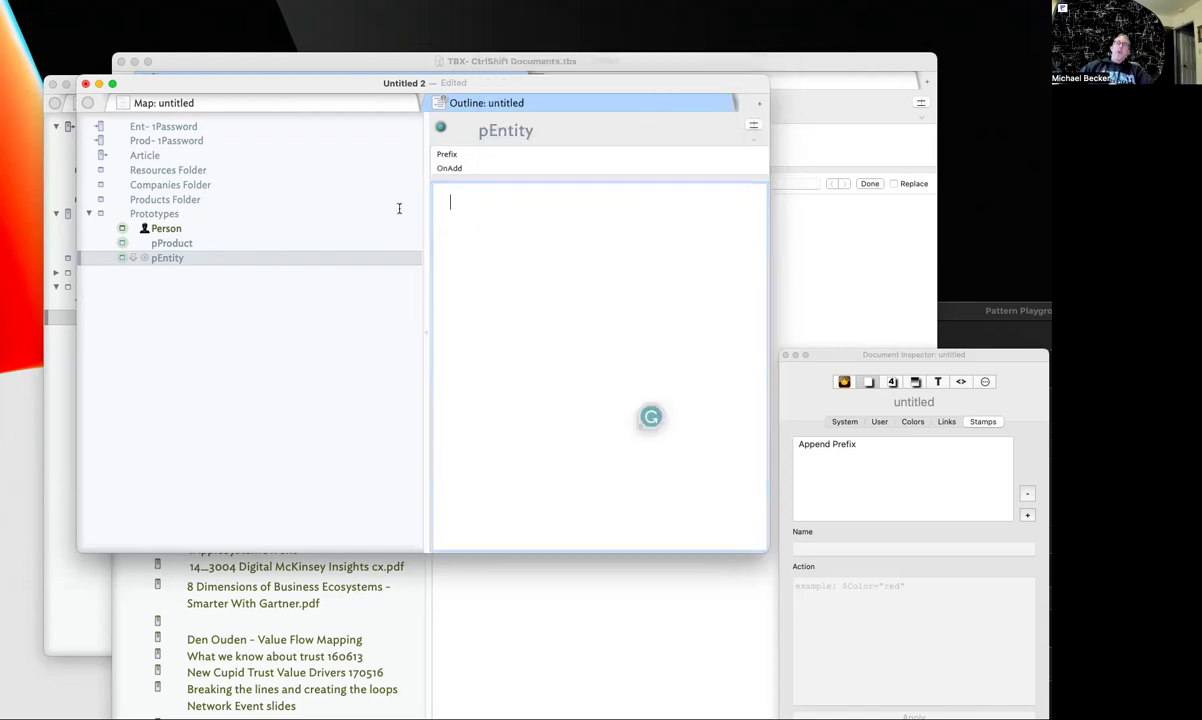
Set pEntity's Prefix key attribute value to Ent
left_click(199, 243)
left_click(193, 258)
left_click(190, 243)
left_click(190, 258)
left_click(568, 154)
left_click(570, 153)
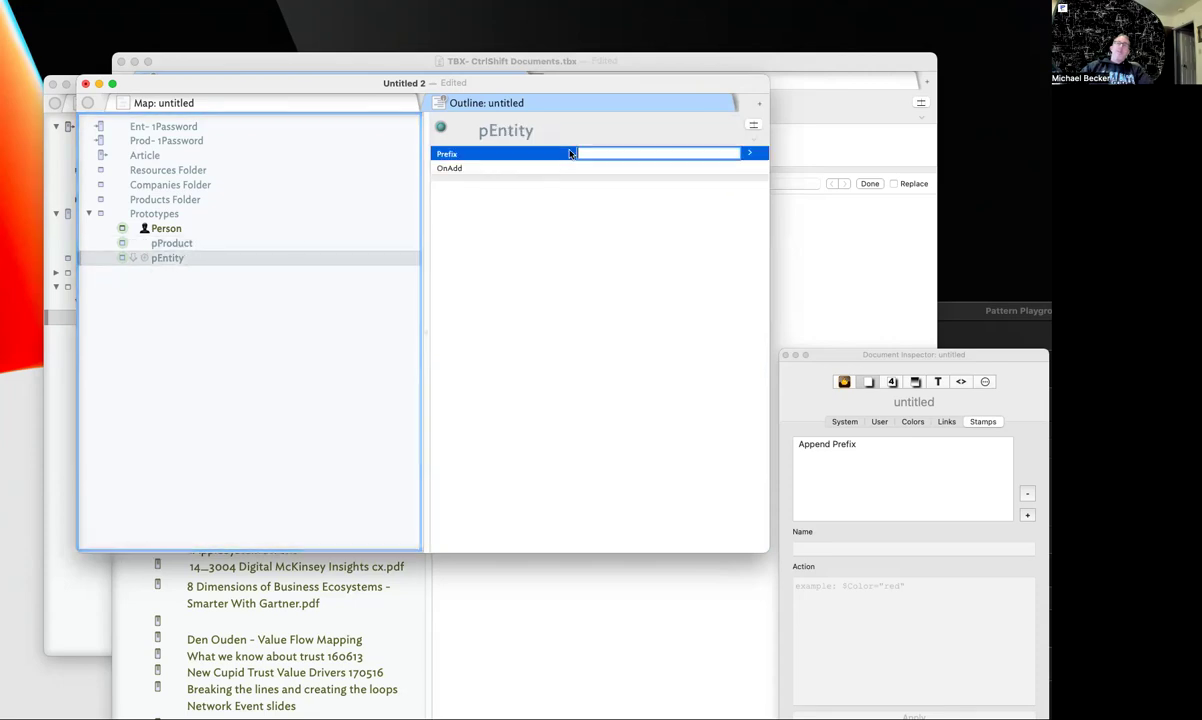
type("Ent")
key("Escape")
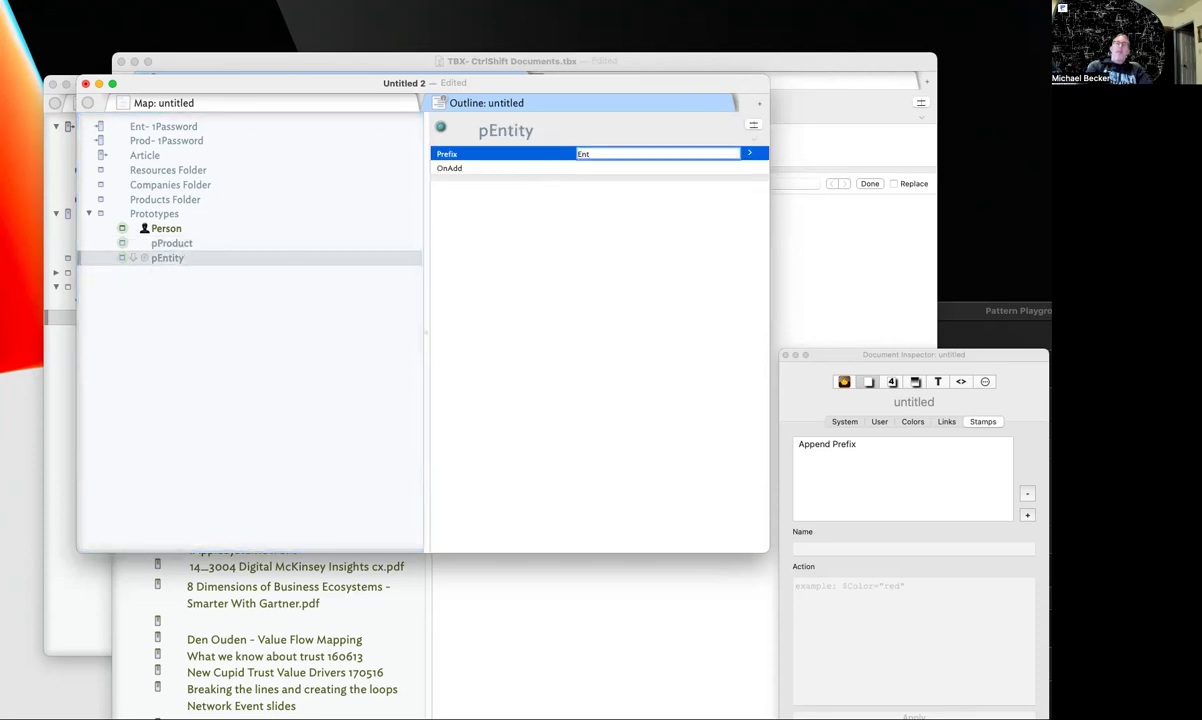
left_click(576, 227)
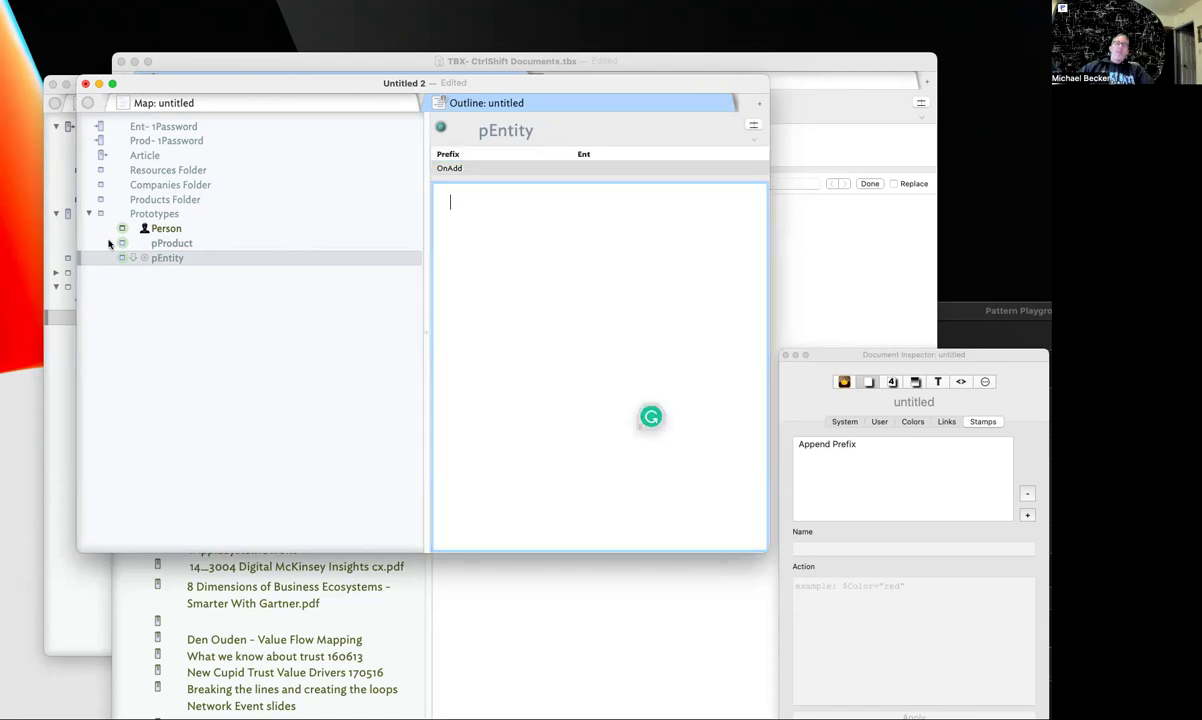
left_click(169, 243)
Add Prefix and OnAdd as key attributes of the pProduct prototype
left_click(752, 128)
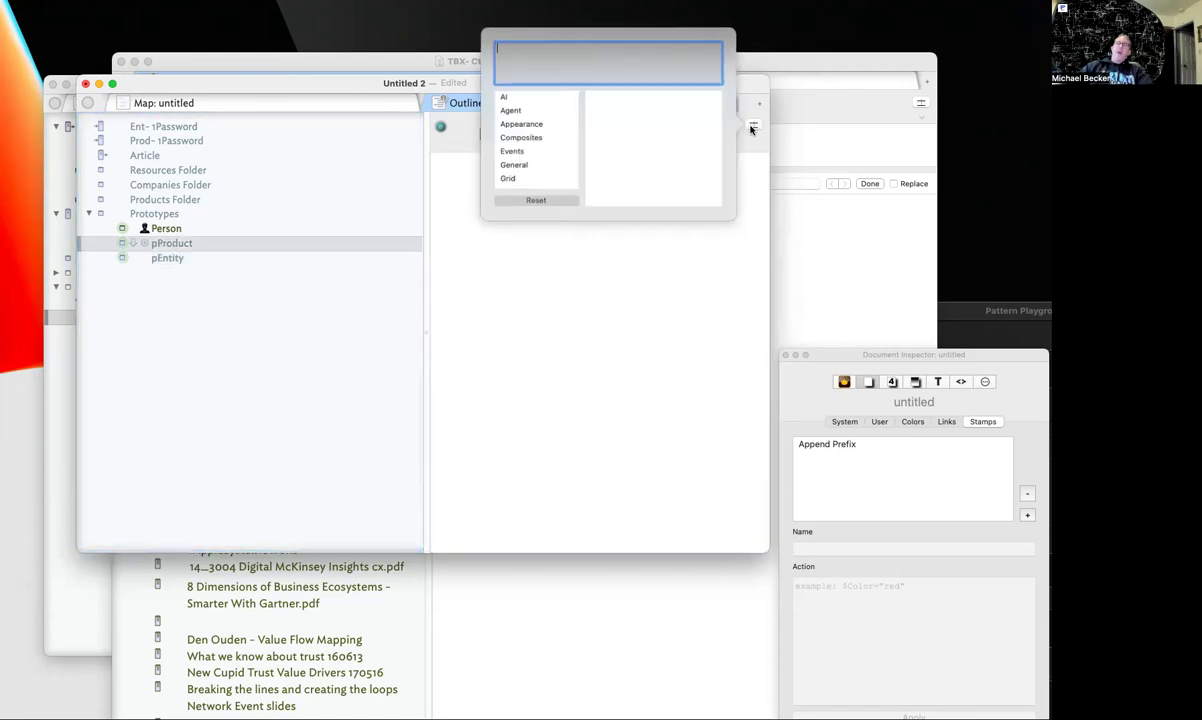
key("Escape")
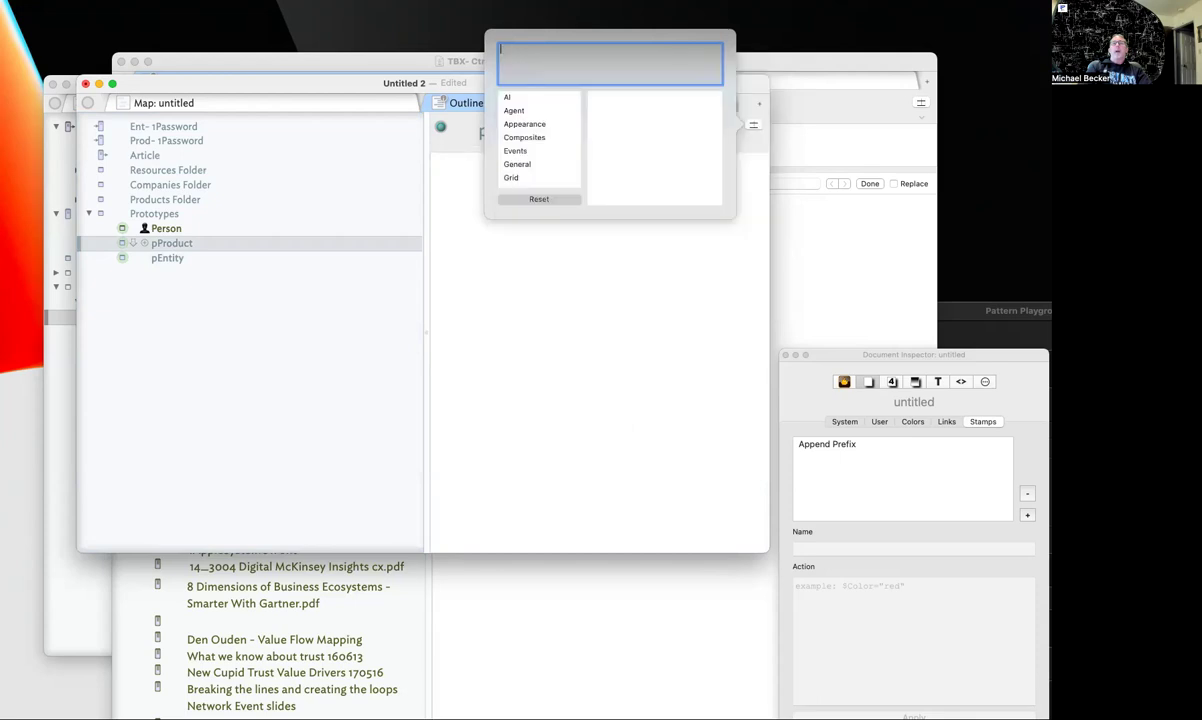
type("Prefix")
key("Return")
type("On")
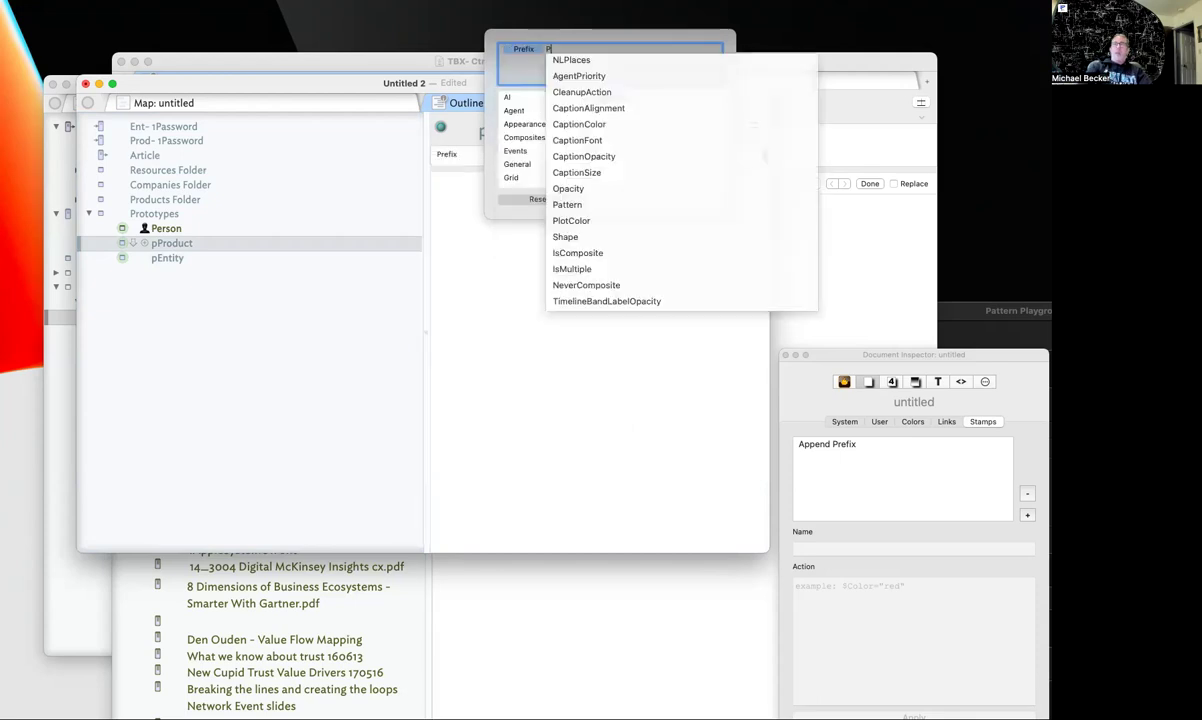
type("Add")
key("Return")
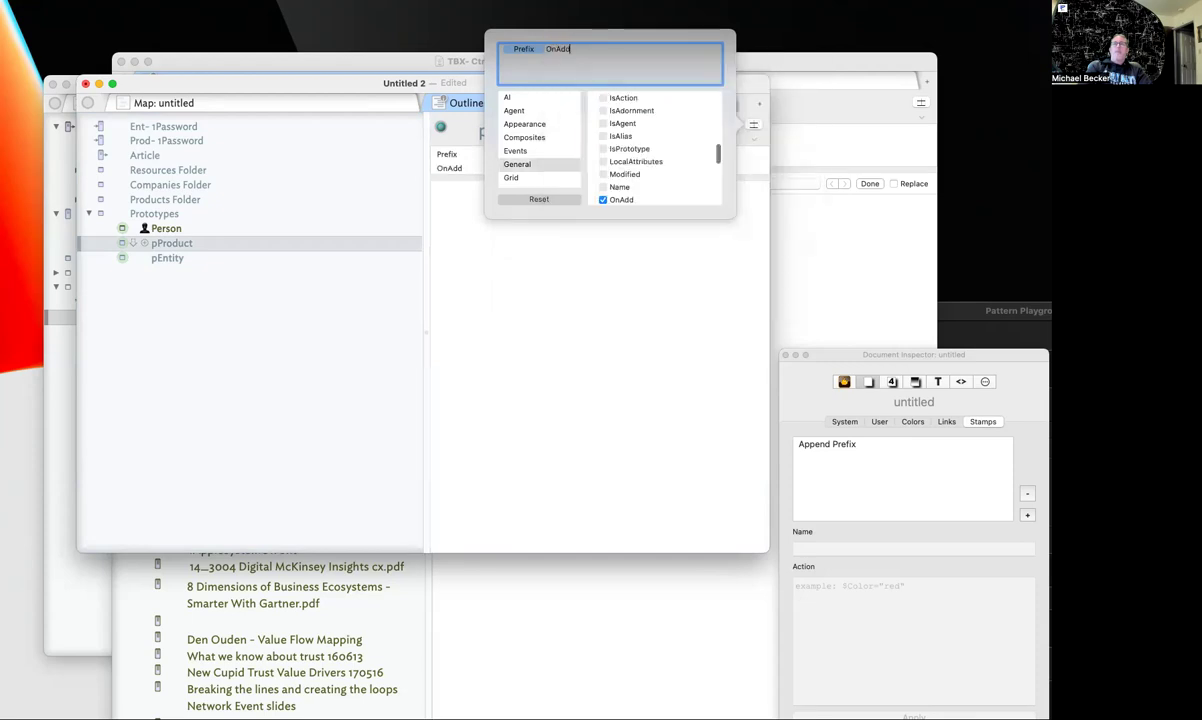
left_click(633, 258)
Set pProduct's Prefix value to Prod and return to the map view
left_click(575, 153)
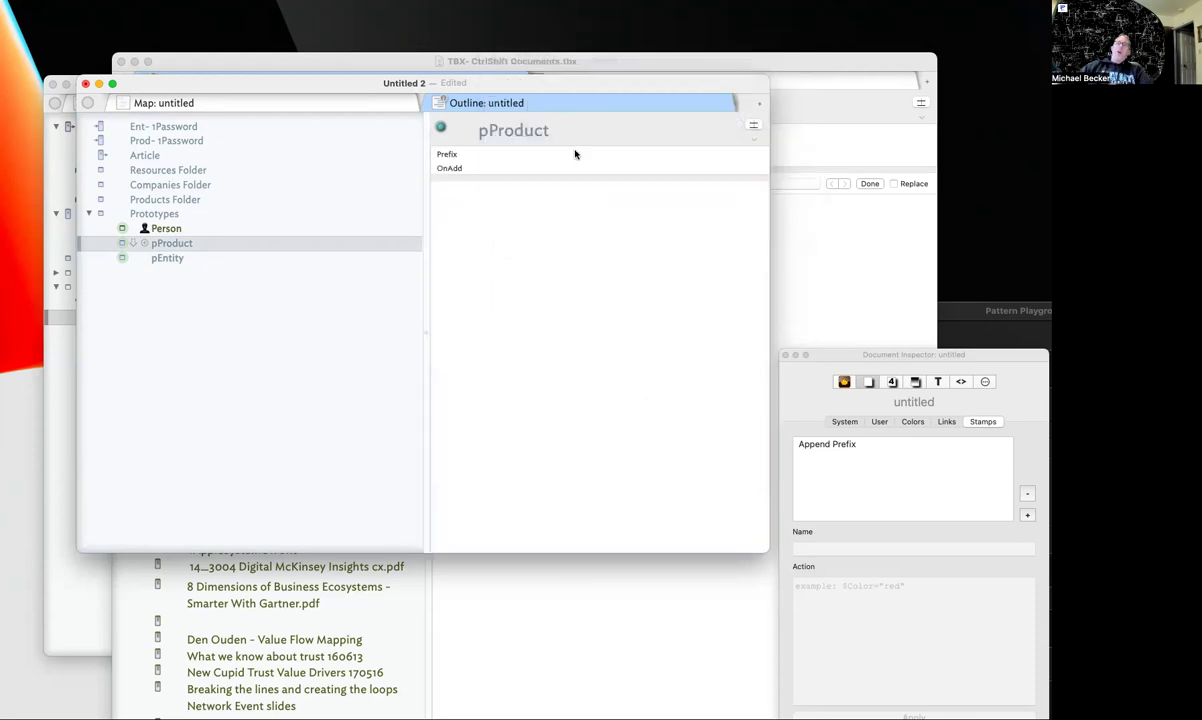
type("Prod")
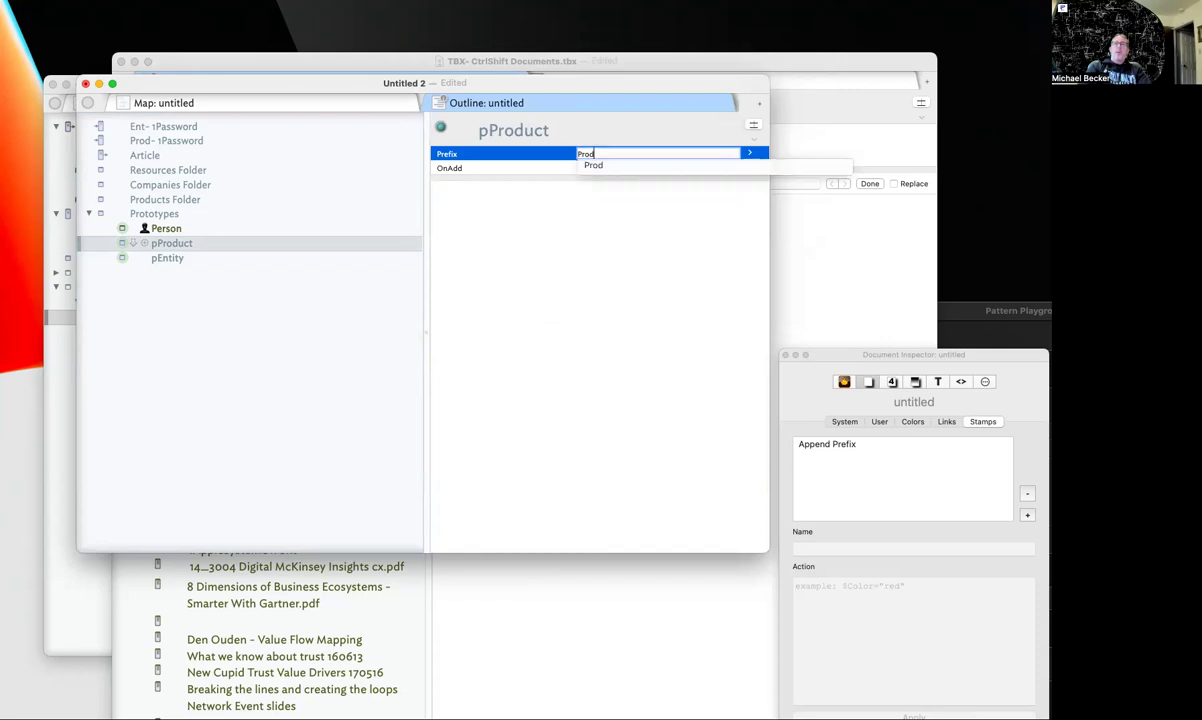
left_click(523, 281)
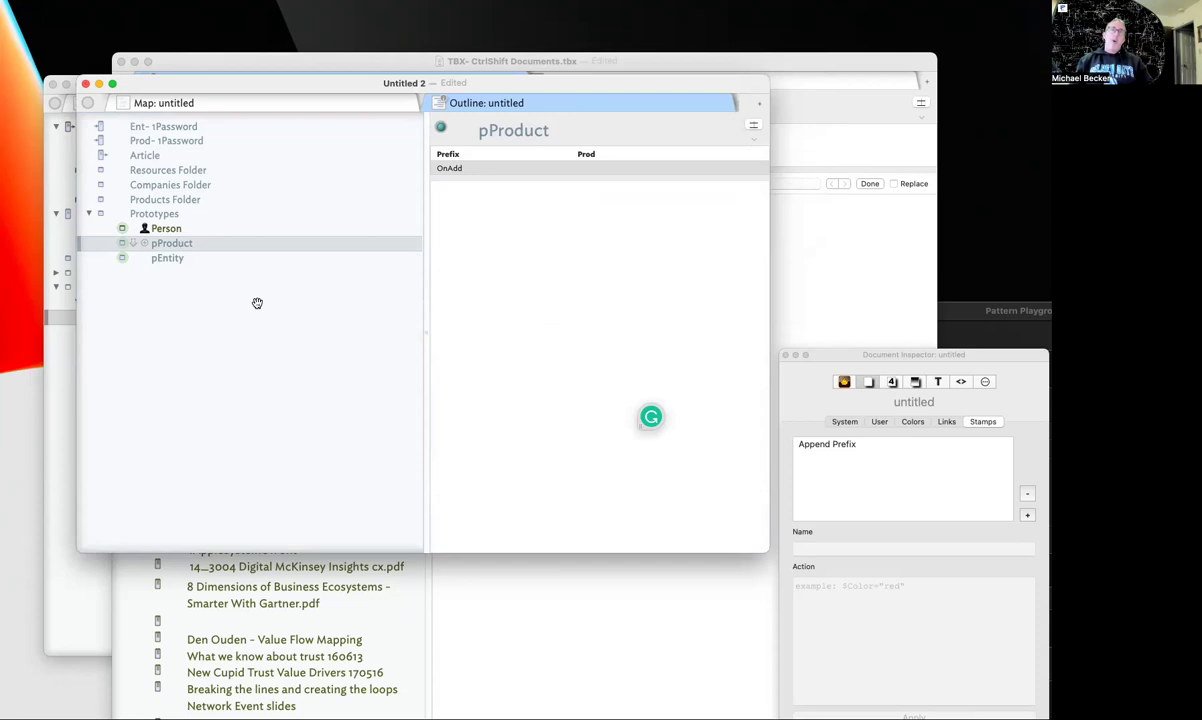
left_click(303, 106)
Toggle between the map and outline views, ending on the outline list
left_click(443, 105)
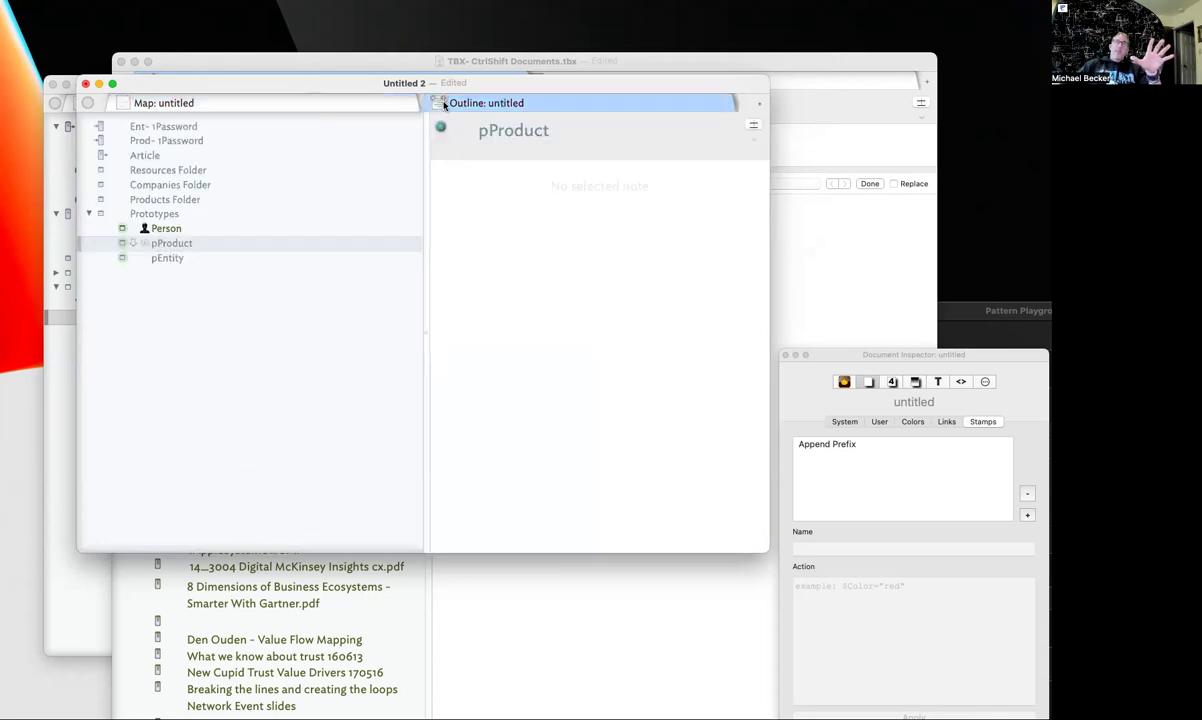
left_click(357, 102)
left_click(513, 100)
left_click(343, 97)
left_click(478, 98)
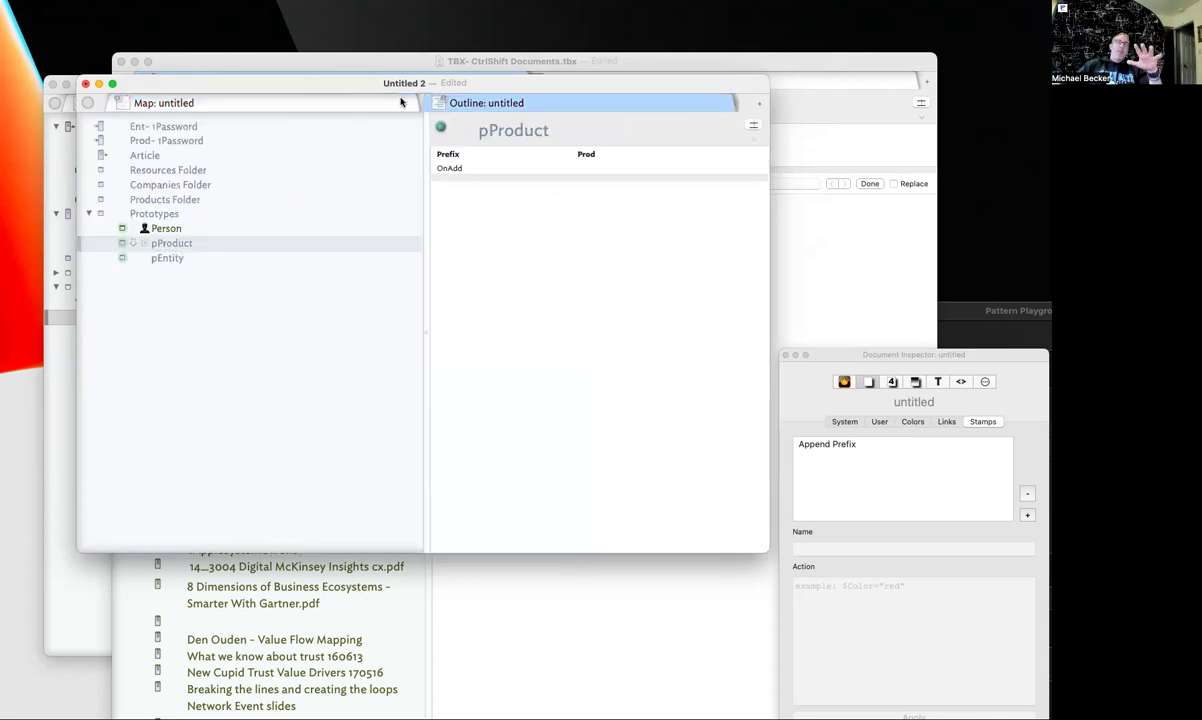
left_click(363, 104)
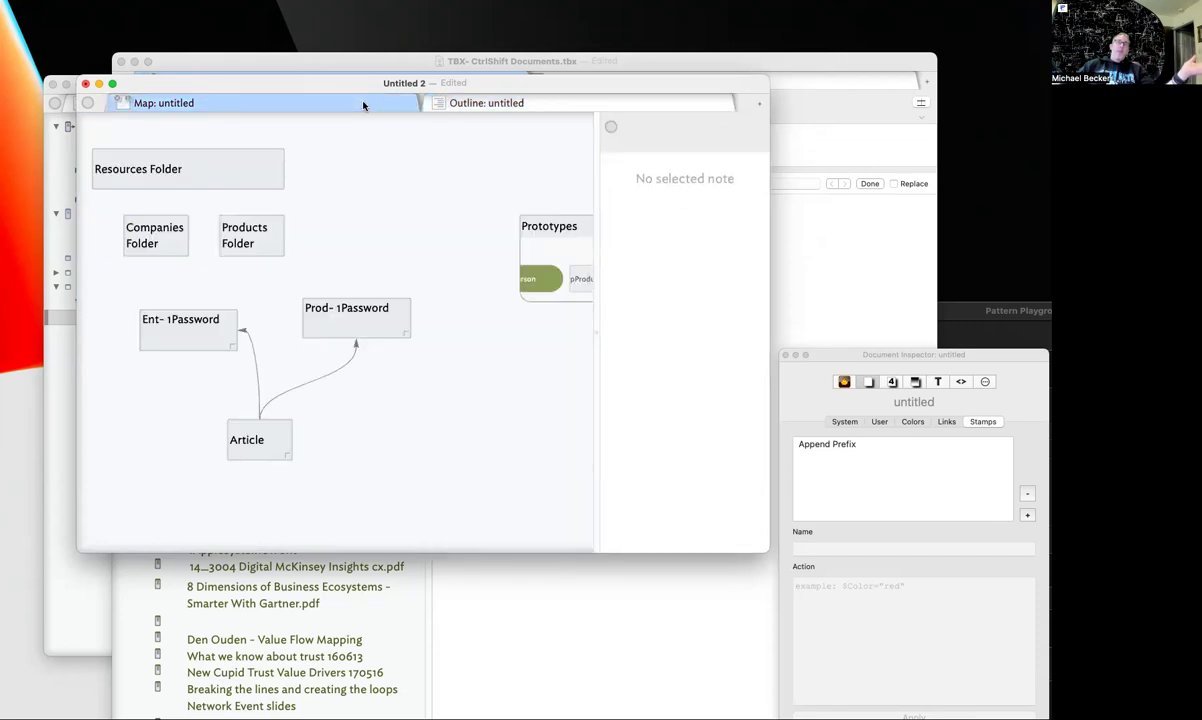
left_click(527, 103)
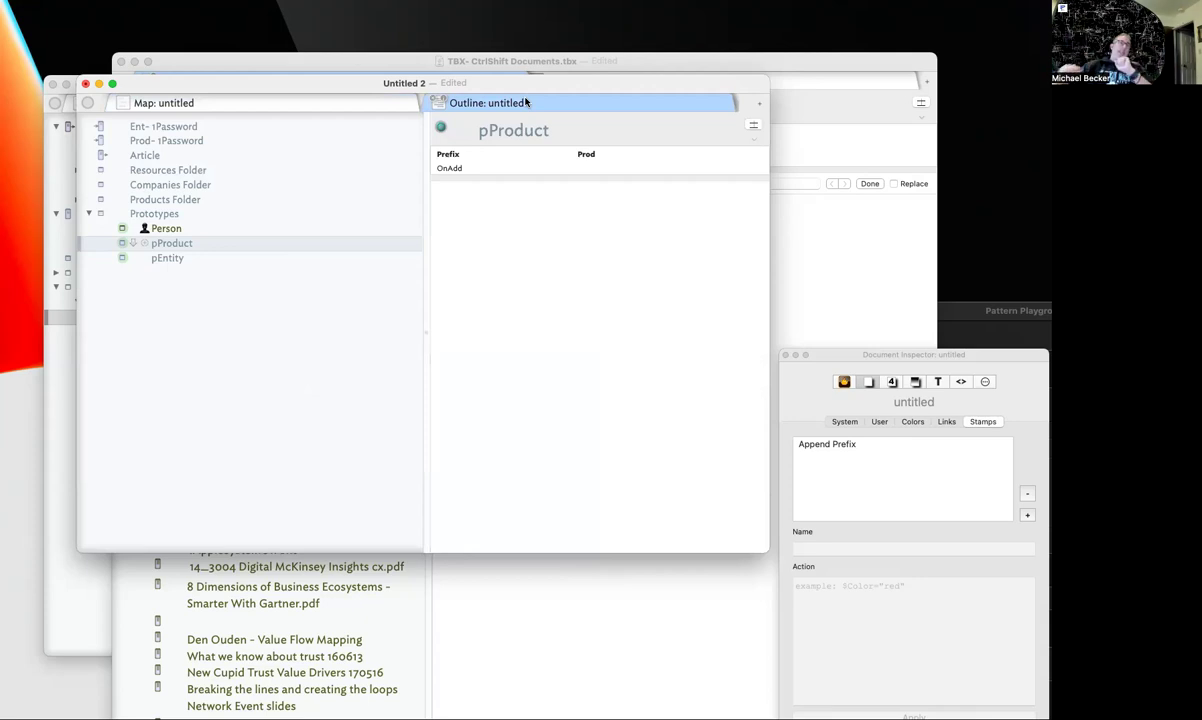
Create two notes named LastPass directly below Prod- 1Password
left_click(249, 140)
key("Return")
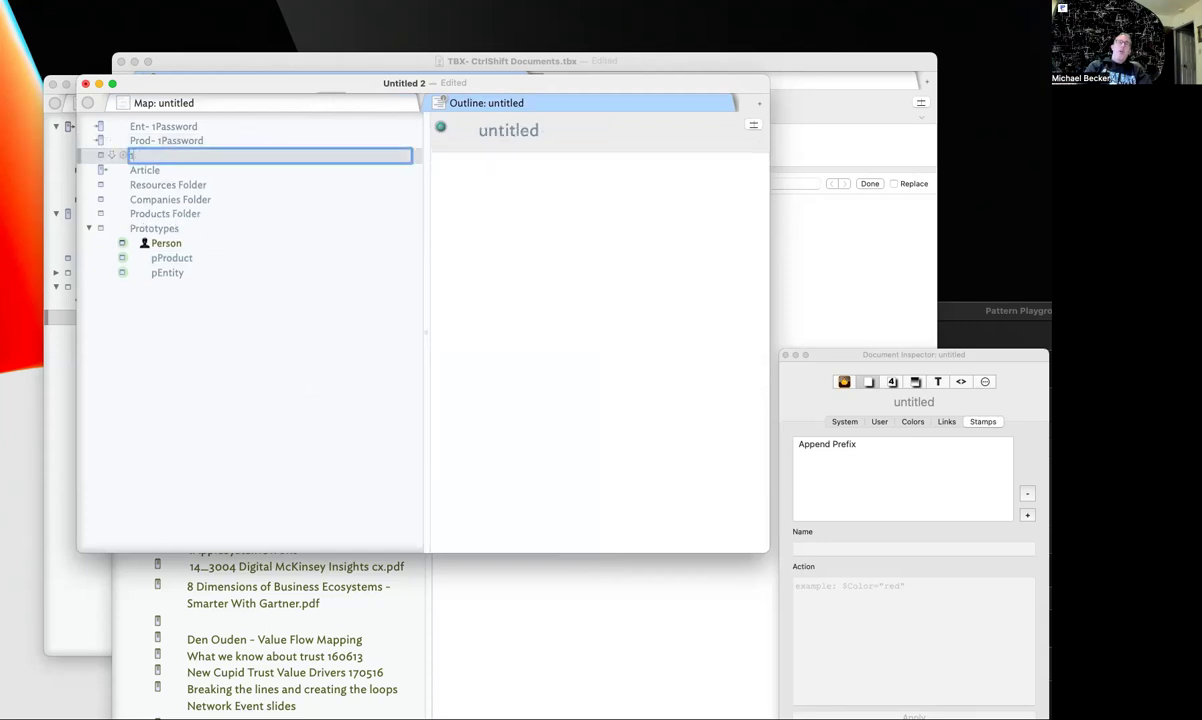
type("1La")
key("BackSpace")
key("BackSpace")
key("BackSpace")
type("LastPas")
key("Return")
key("Return")
type("Paspa")
key("BackSpace")
key("BackSpace")
key("BackSpace")
key("BackSpace")
key("BackSpace")
type("Las")
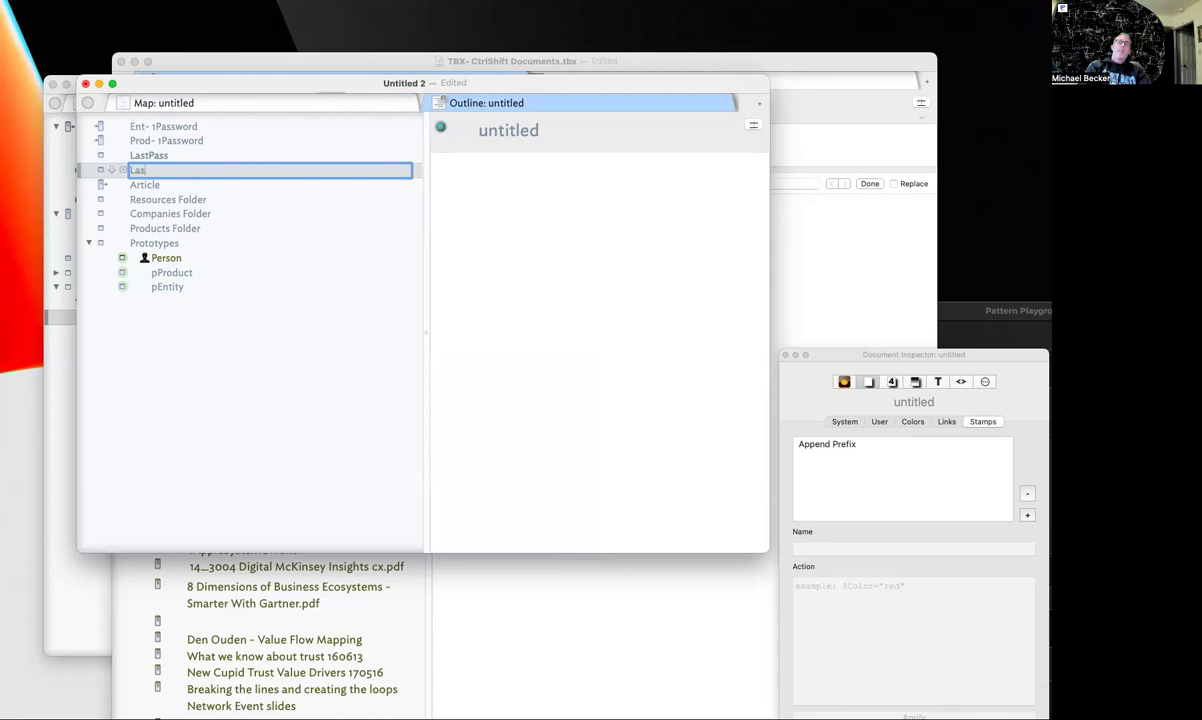
type("tPass")
key("Return")
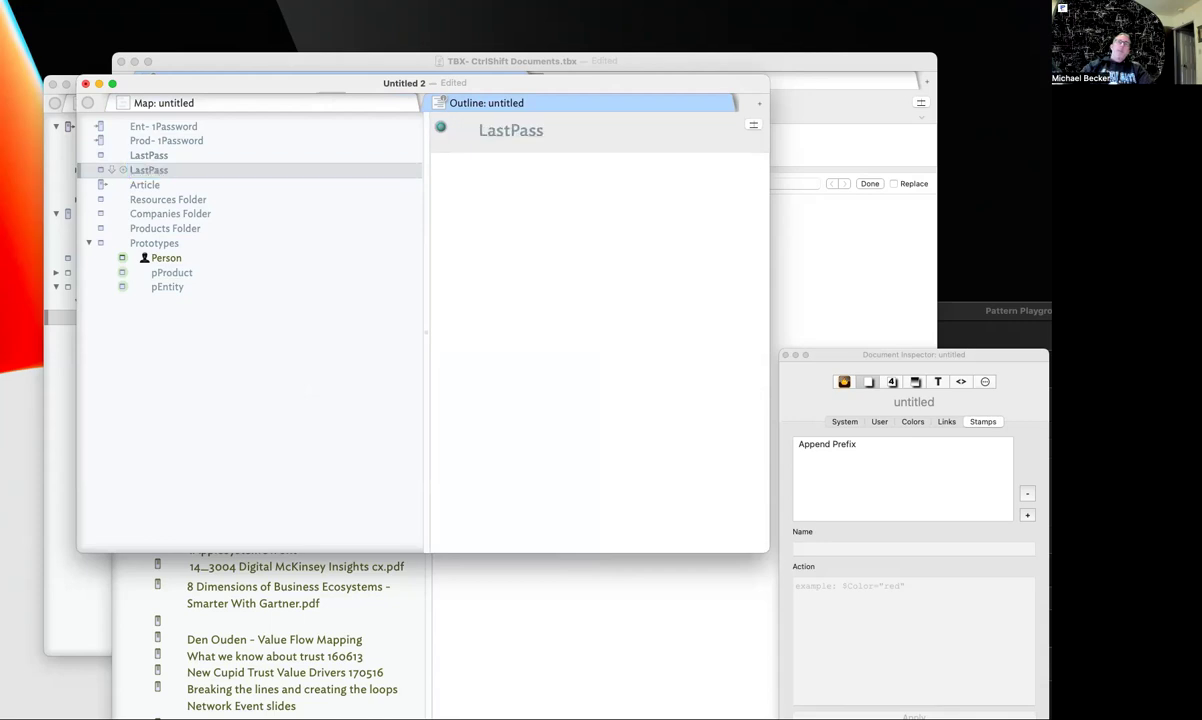
Check the two new LastPass notes on the map, then return to the outline
left_click(287, 108)
scroll(370, 190, "right", 2)
scroll(370, 190, "right", 2)
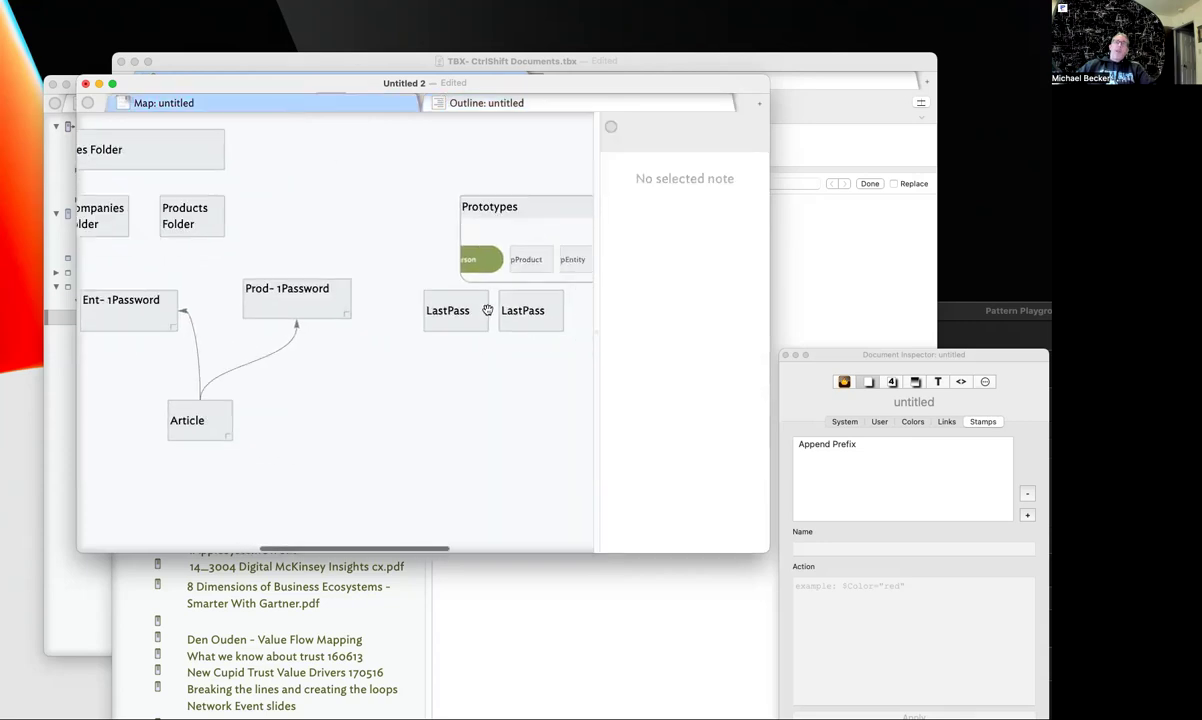
left_click(538, 101)
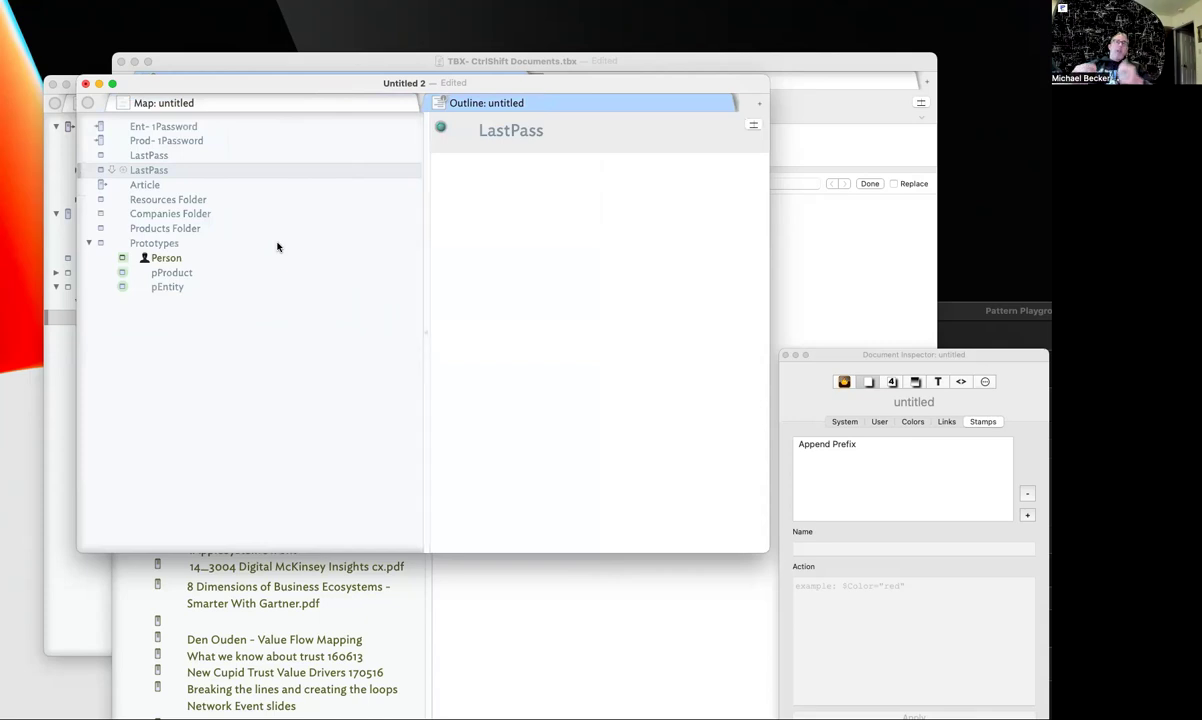
File Ent- 1Password in Companies Folder and Prod- 1Password in Products Folder, nesting both folders under Resources Folder
left_click_drag(196, 127, 255, 212)
left_click_drag(174, 126, 234, 226)
left_click(178, 187)
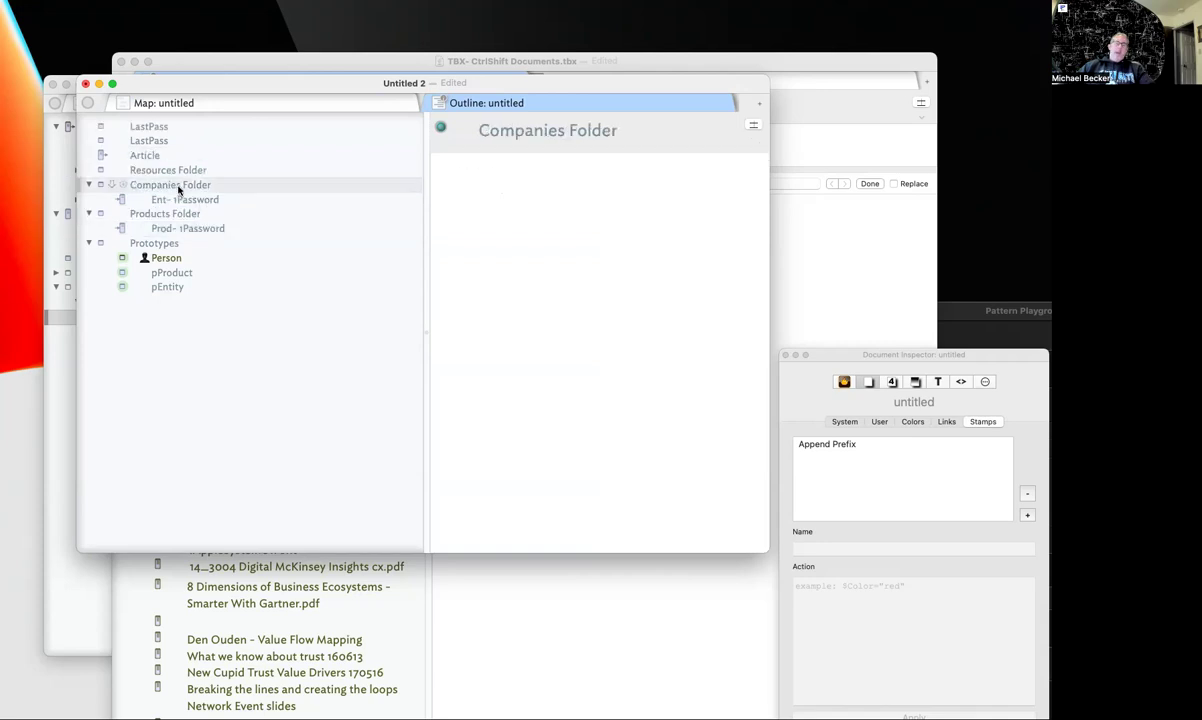
key("Tab")
left_click(180, 213)
key("Tab")
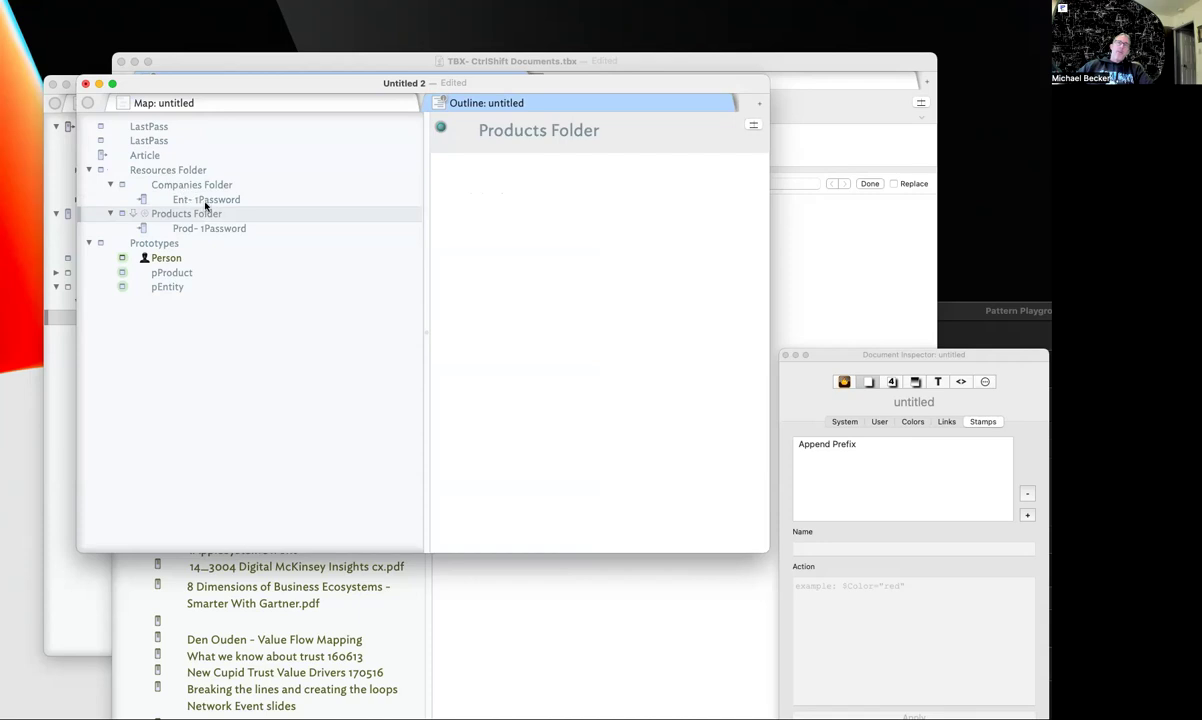
Move one LastPass note into Companies Folder and the other into Products Folder
left_click(160, 129)
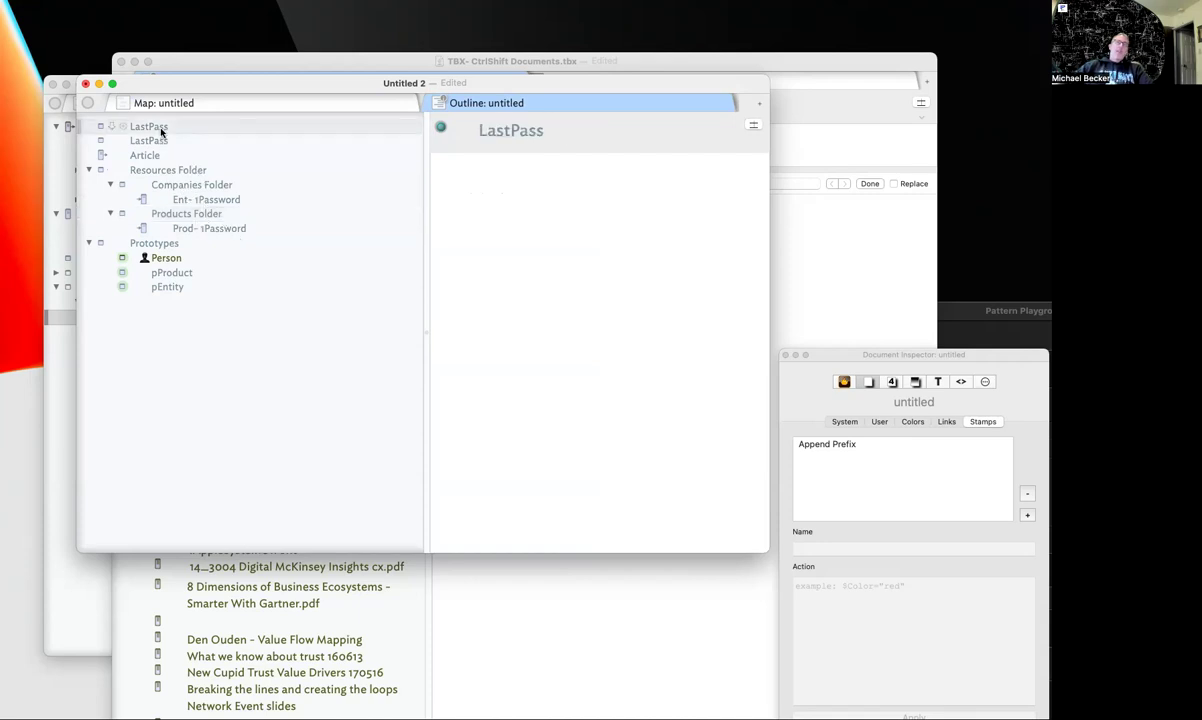
left_click_drag(160, 131, 177, 215)
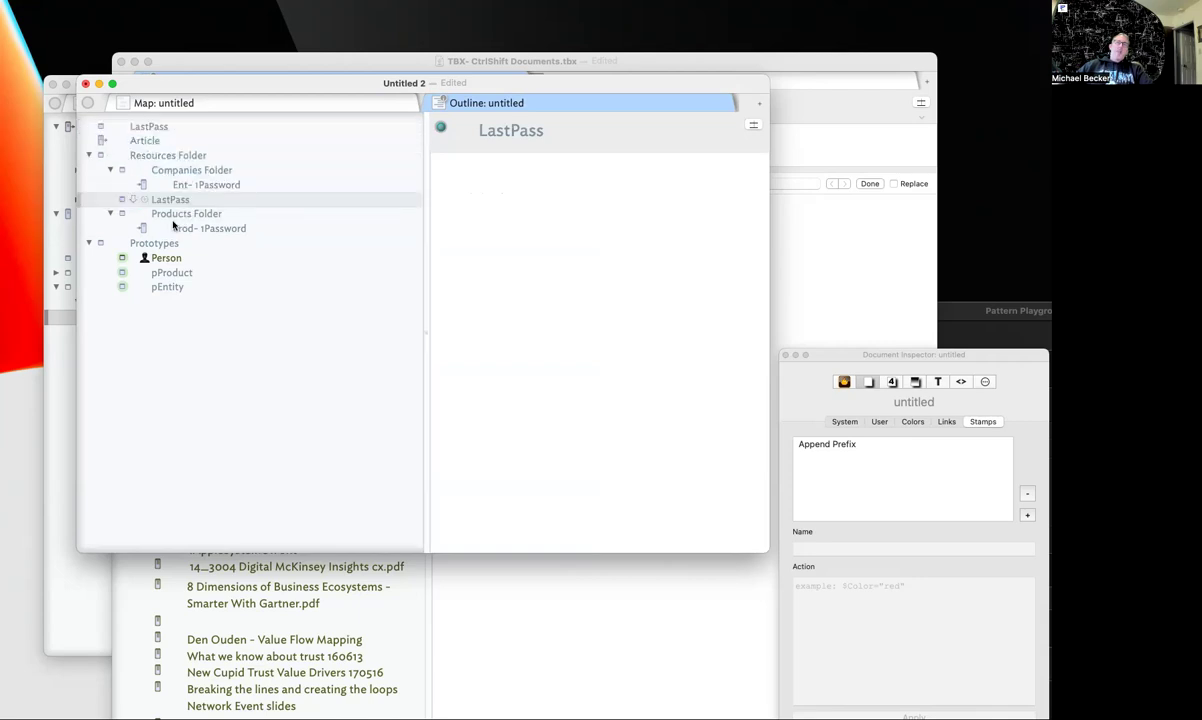
key("Tab")
left_click_drag(140, 127, 194, 232)
left_click(249, 107)
Enlarge Resources Folder on the map and open it to see its child folders
scroll(320, 231, "up", 3)
scroll(320, 231, "left", 3)
scroll(320, 231, "down", 3)
left_click(318, 205)
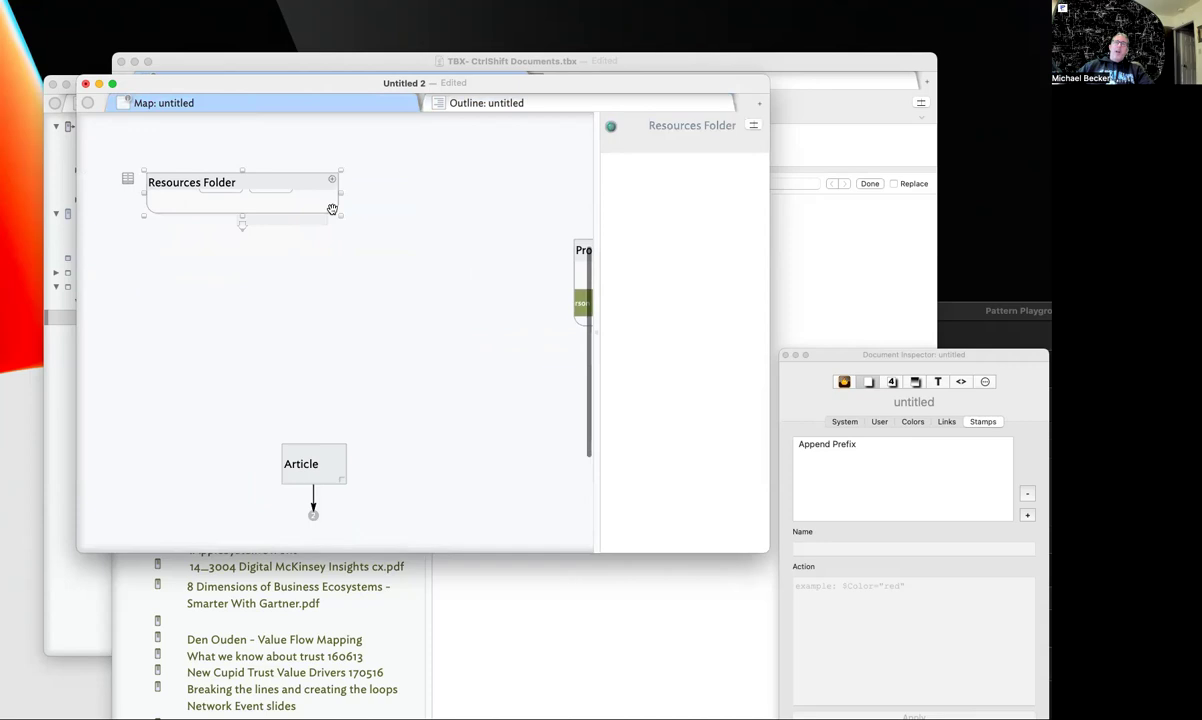
left_click_drag(340, 217, 412, 289)
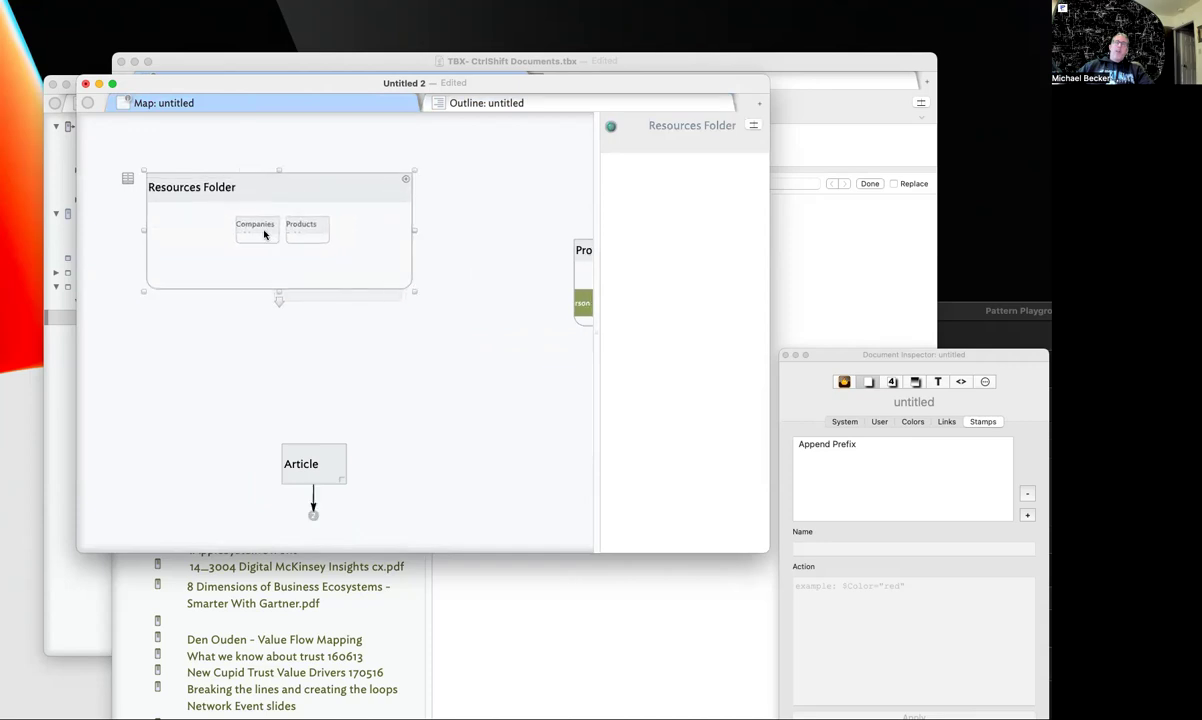
scroll(261, 250, "left", 1)
double_click(261, 258)
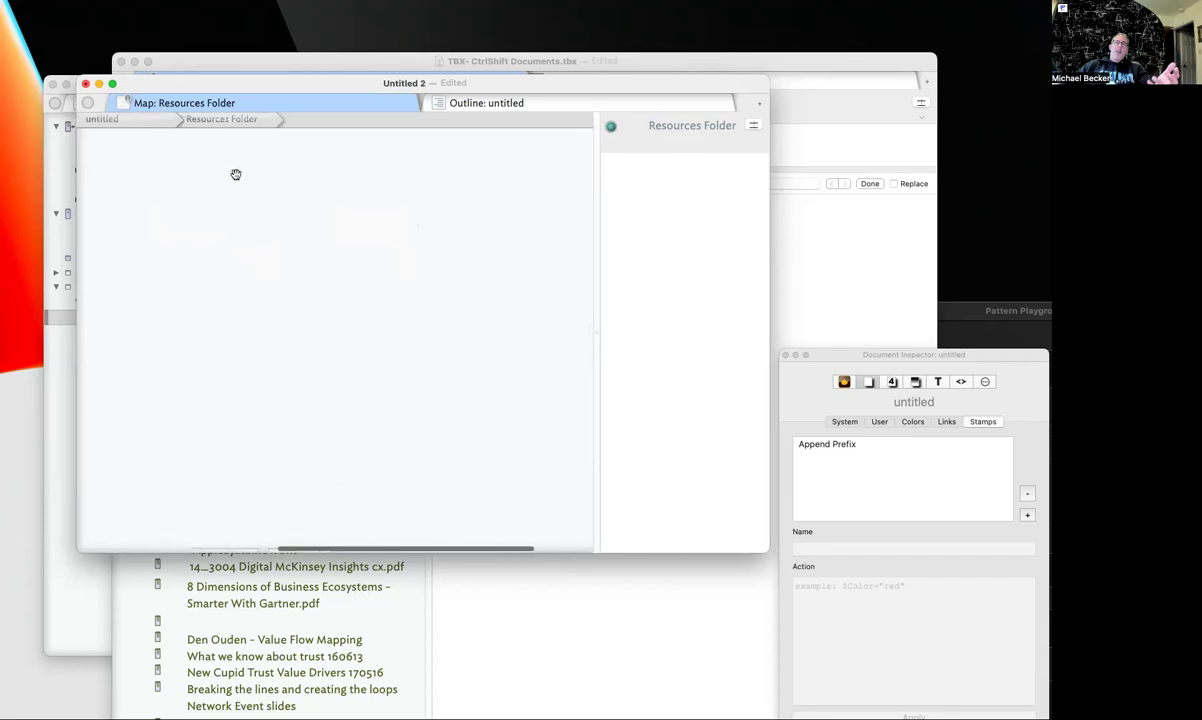
Inspect the Companies Folder and Products Folder maps, then show the document outline
left_click(208, 302)
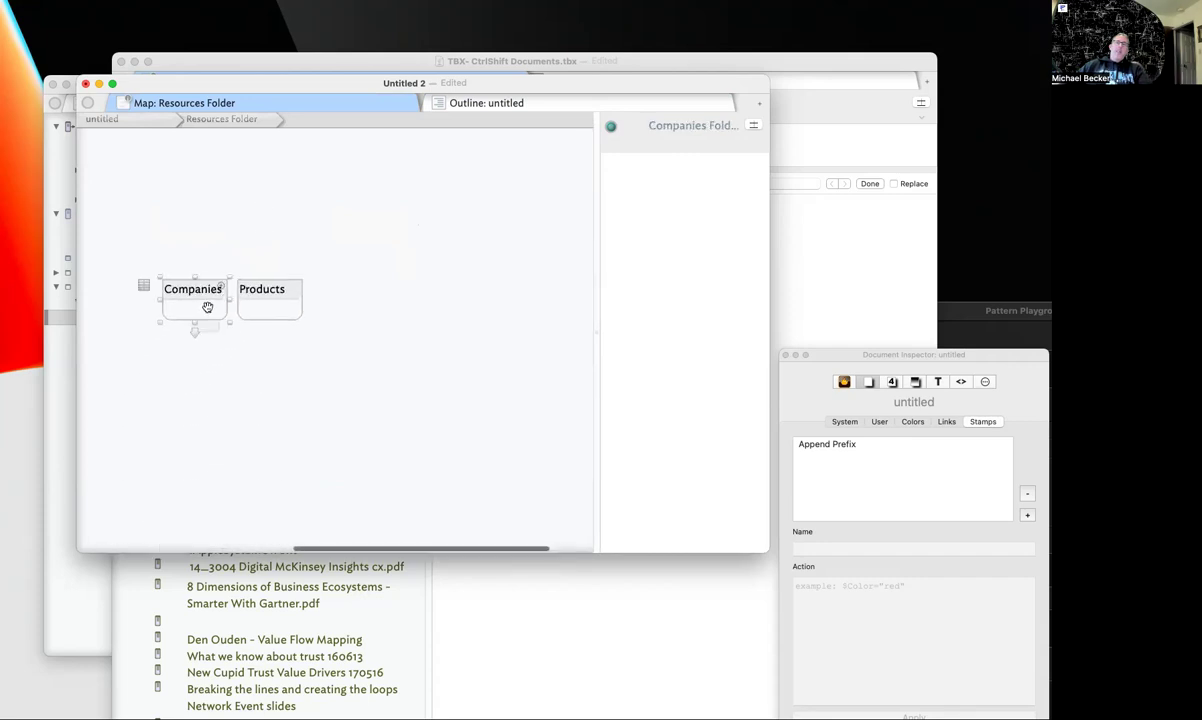
double_click(220, 309)
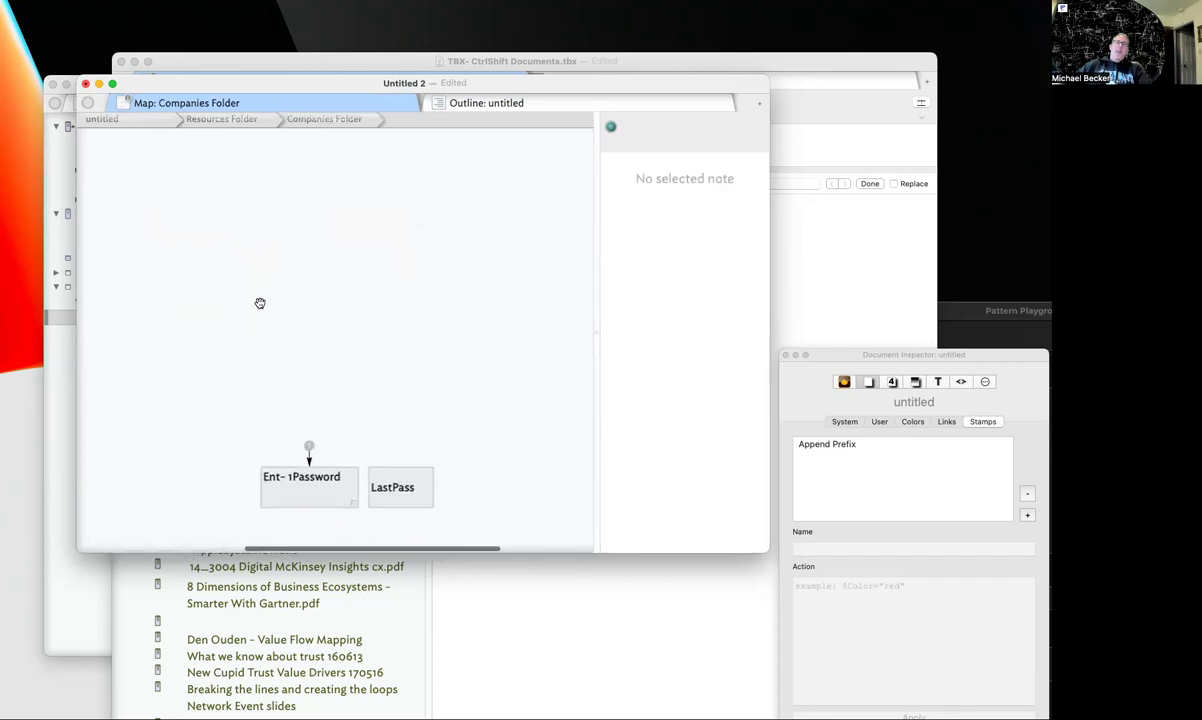
left_click(209, 120)
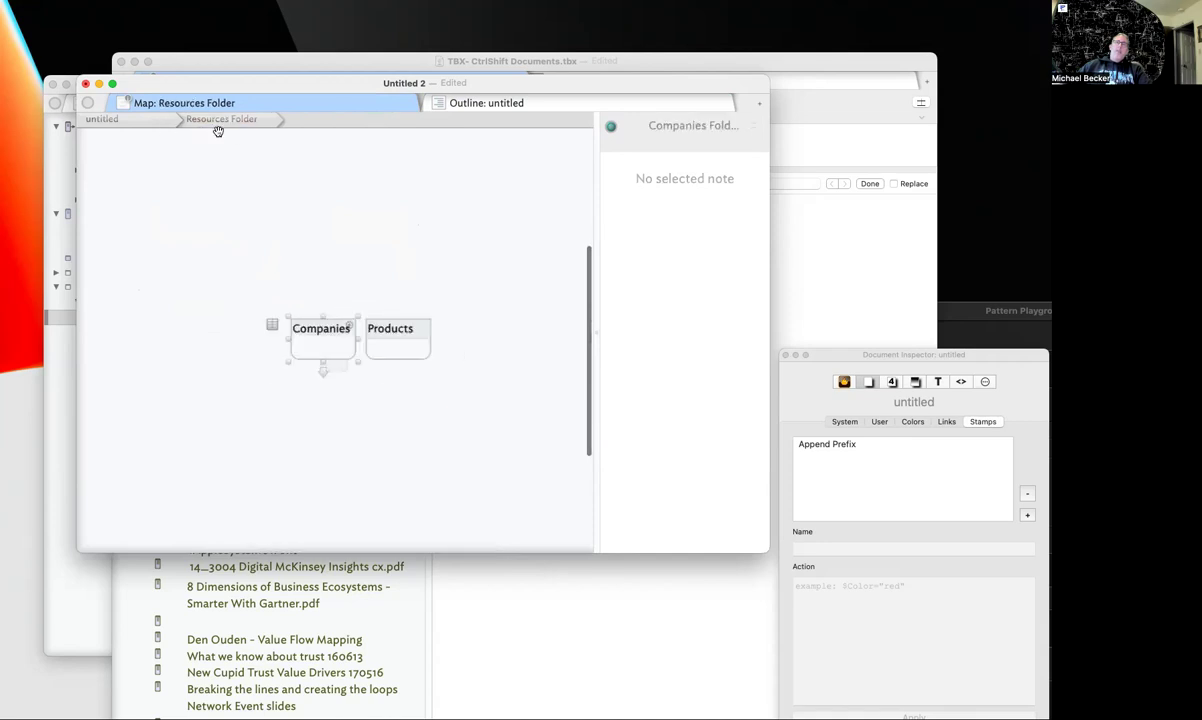
double_click(396, 349)
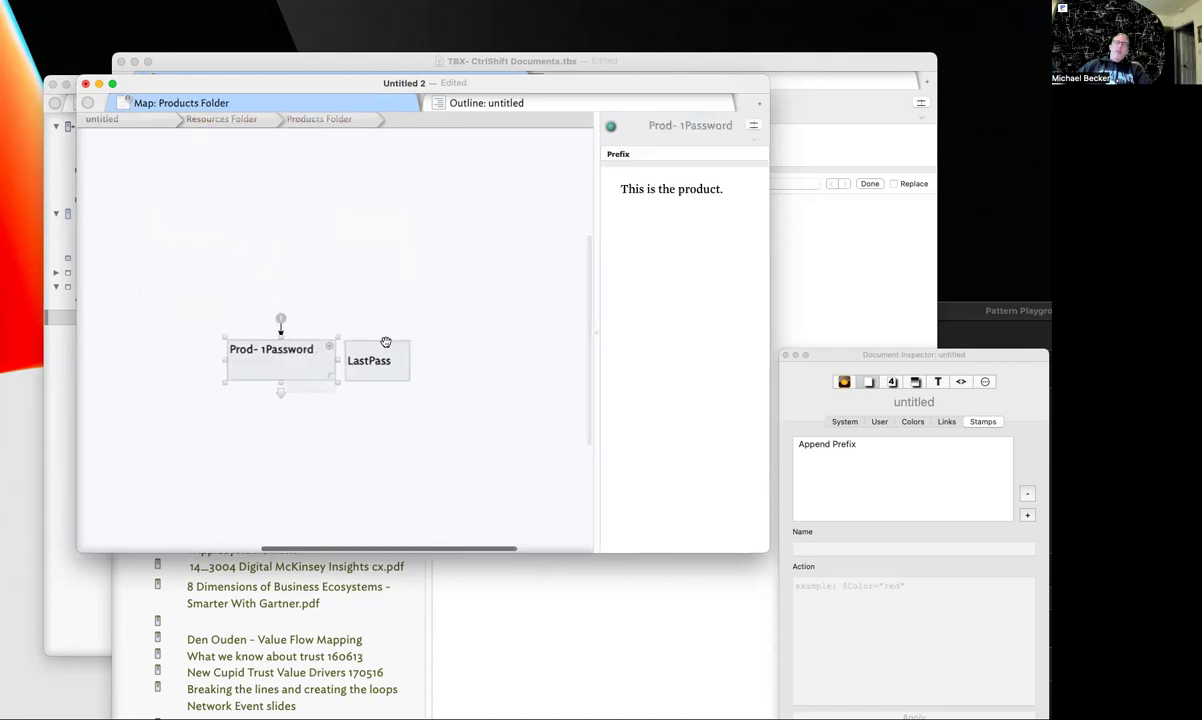
left_click(246, 129)
left_click(505, 104)
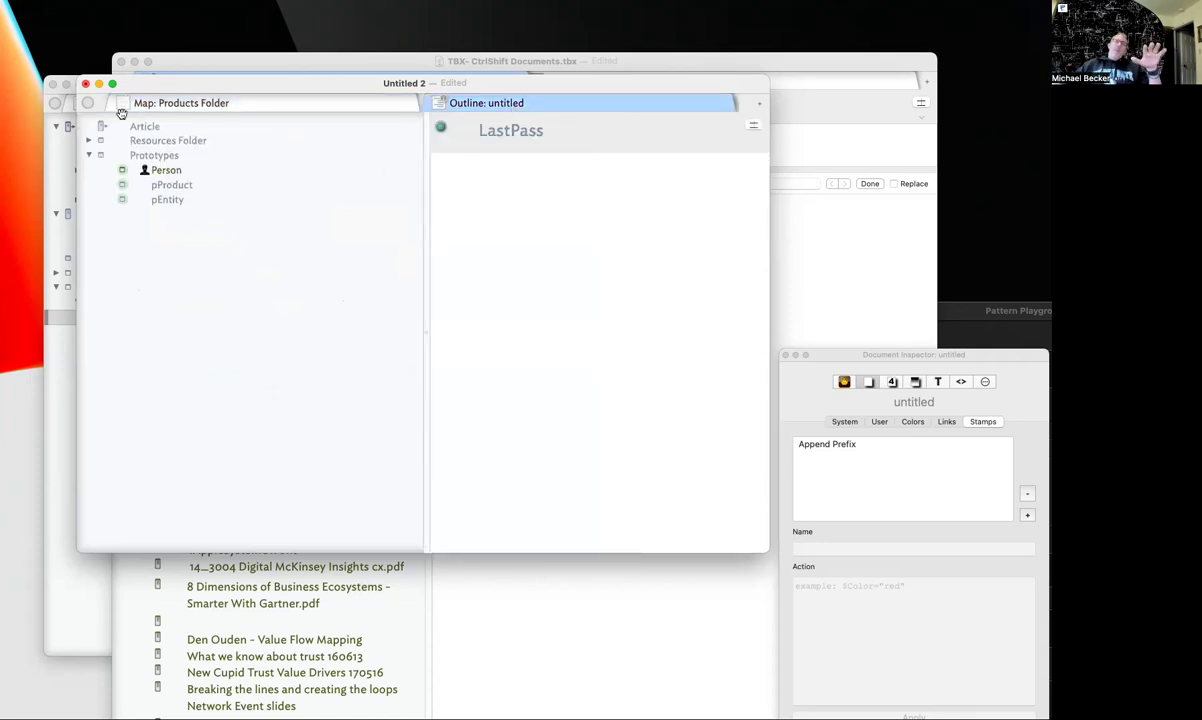
Expand Resources Folder and view pEntity's Prefix and OnAdd beside the Append Prefix stamp code
left_click(91, 144)
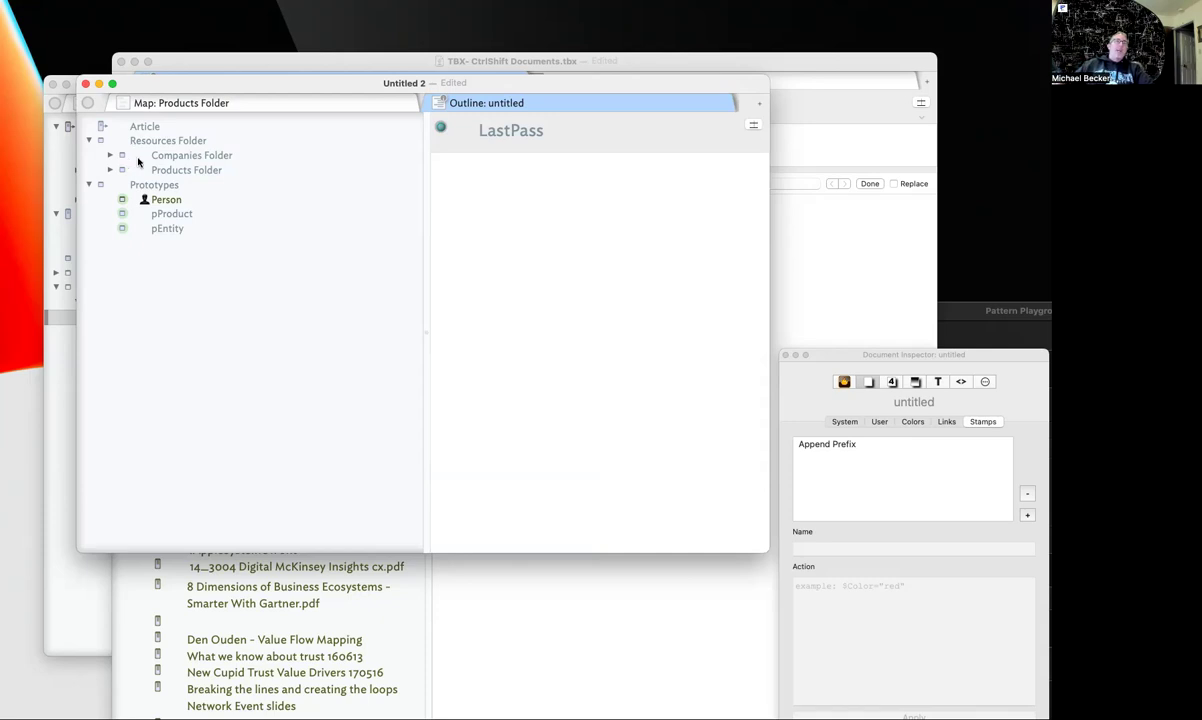
left_click(166, 226)
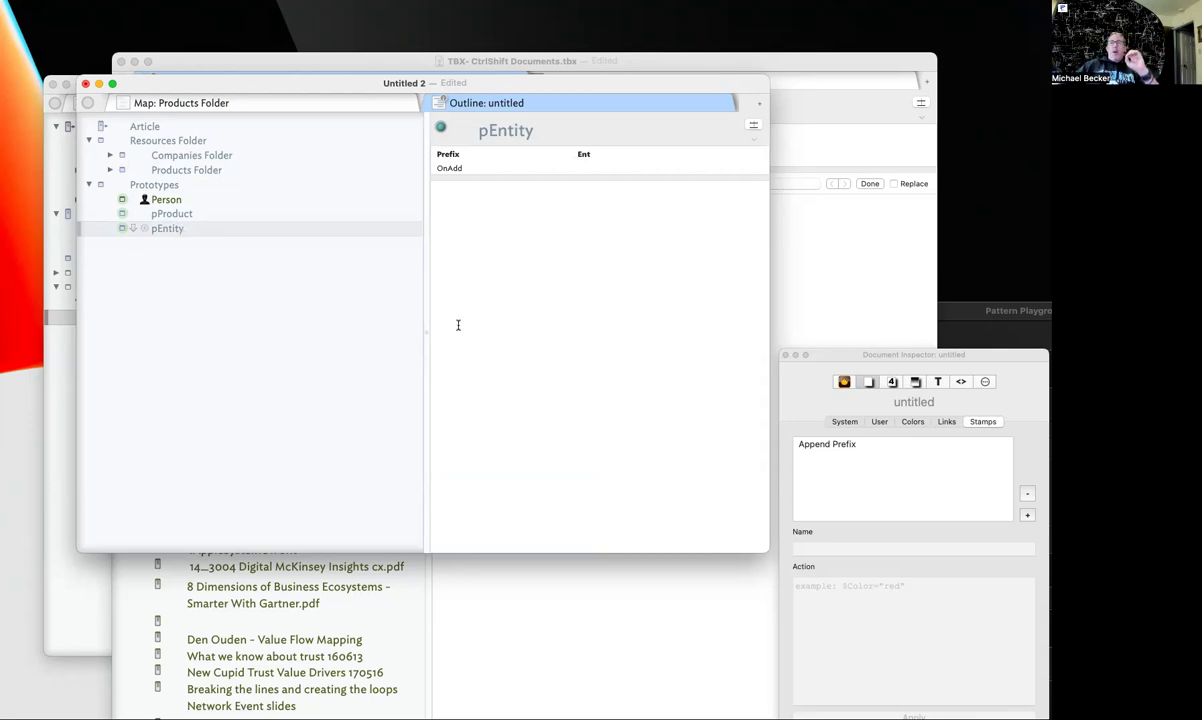
left_click(871, 450)
left_click(871, 446)
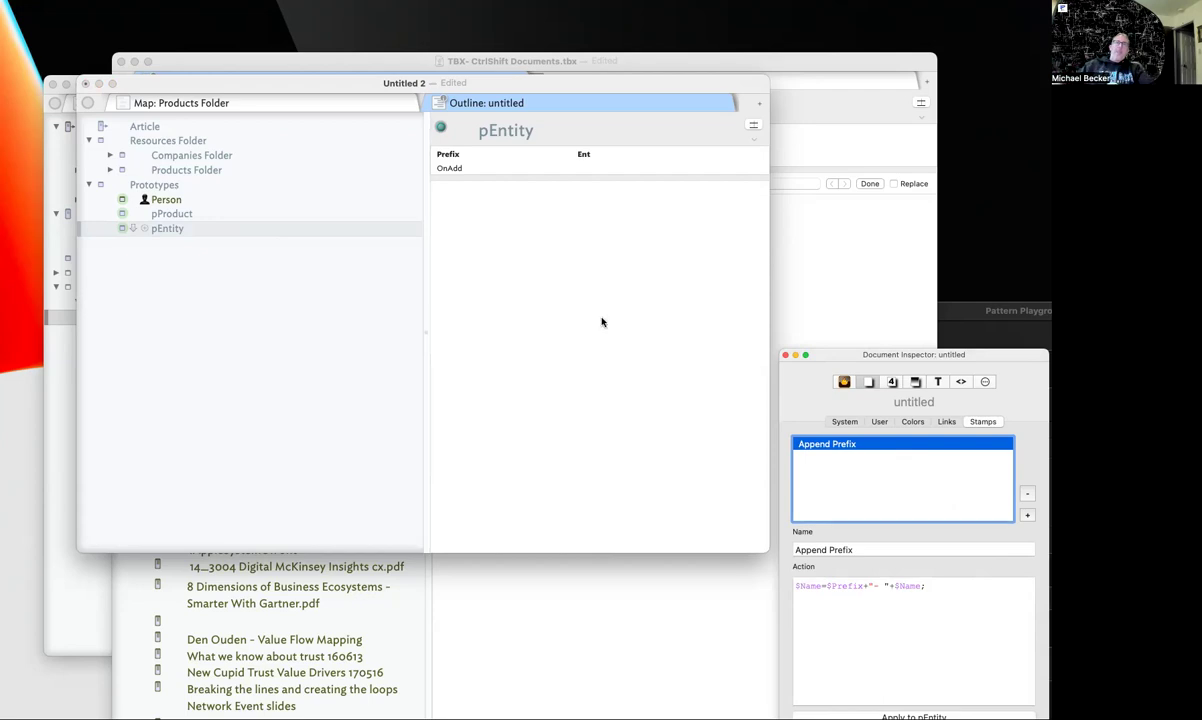
Stamp the LastPass note under Companies Folder with Append Prefix, turning it into '- LastPass'
left_click(110, 155)
left_click(850, 444)
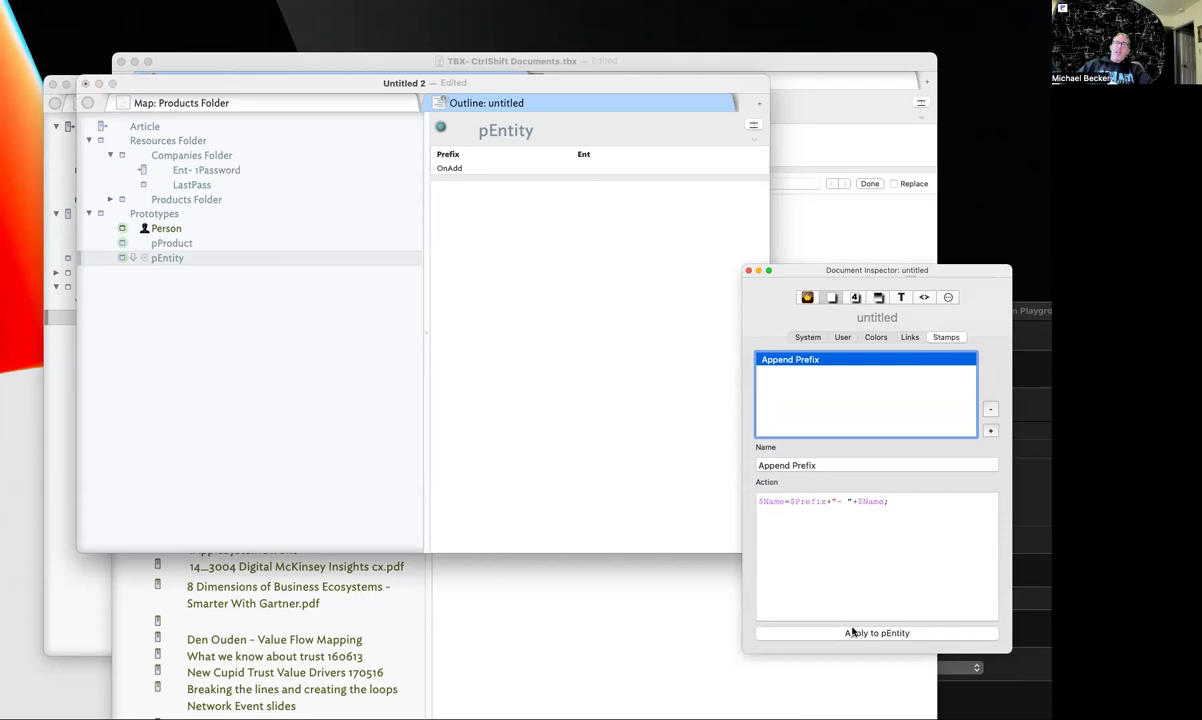
left_click(205, 185)
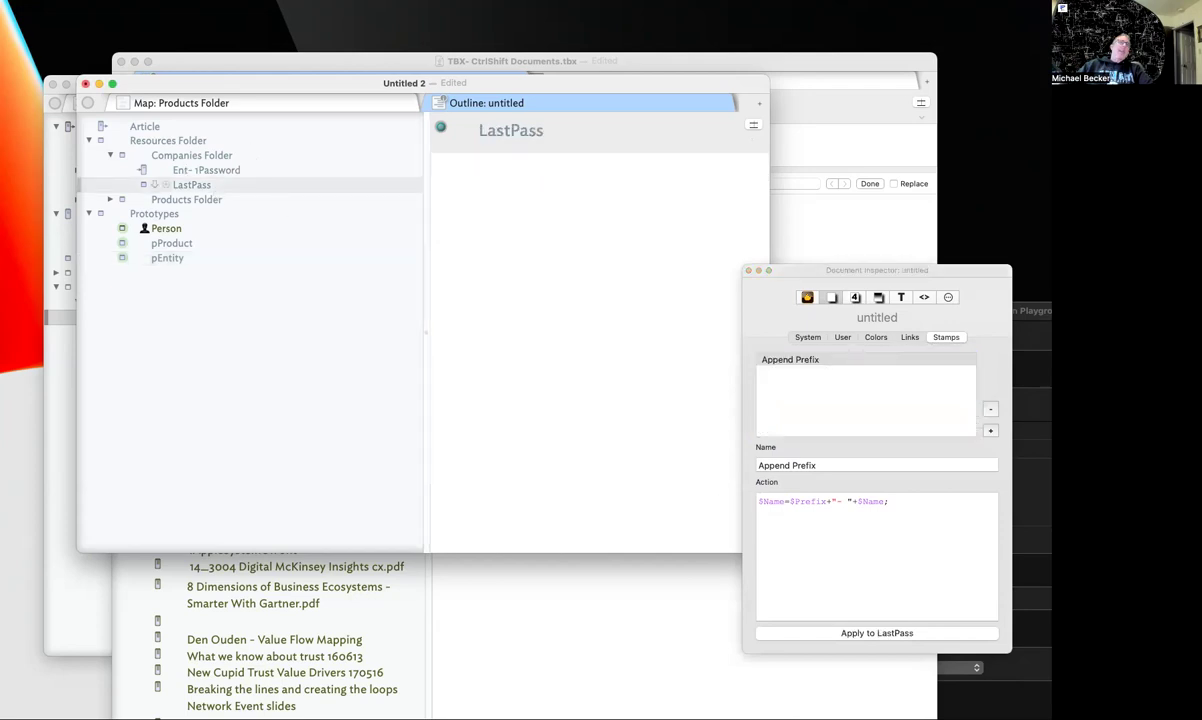
right_click(217, 183)
mouse_move(279, 403)
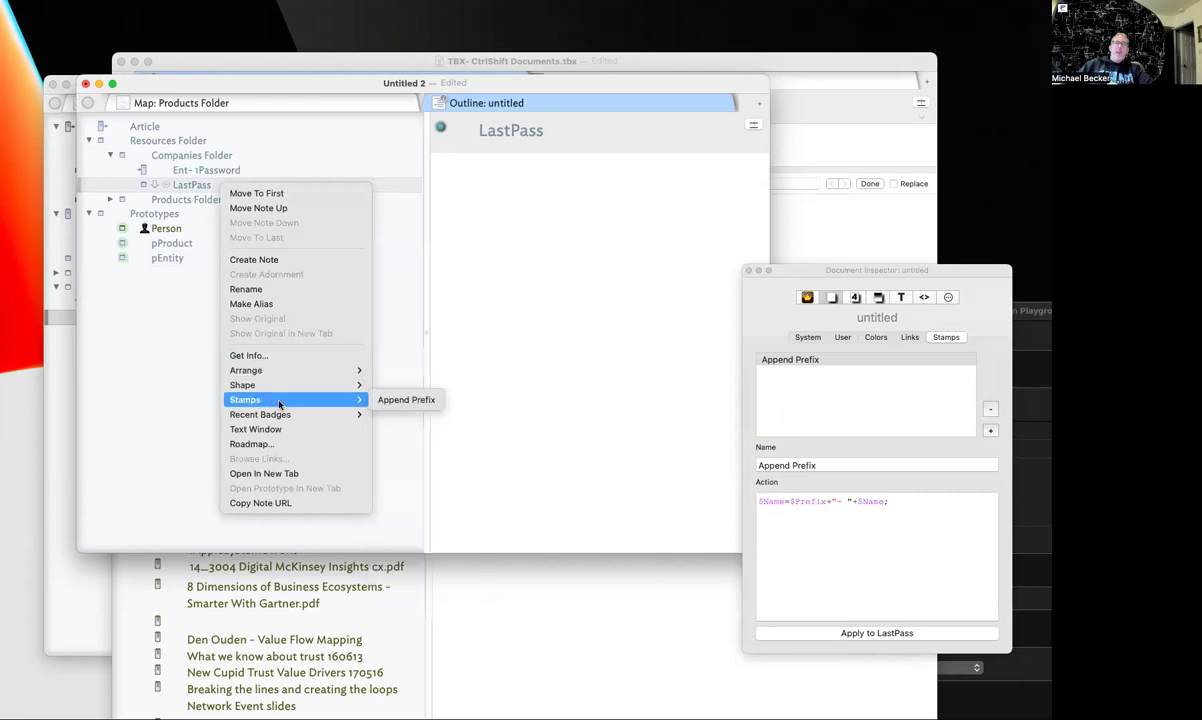
left_click(405, 400)
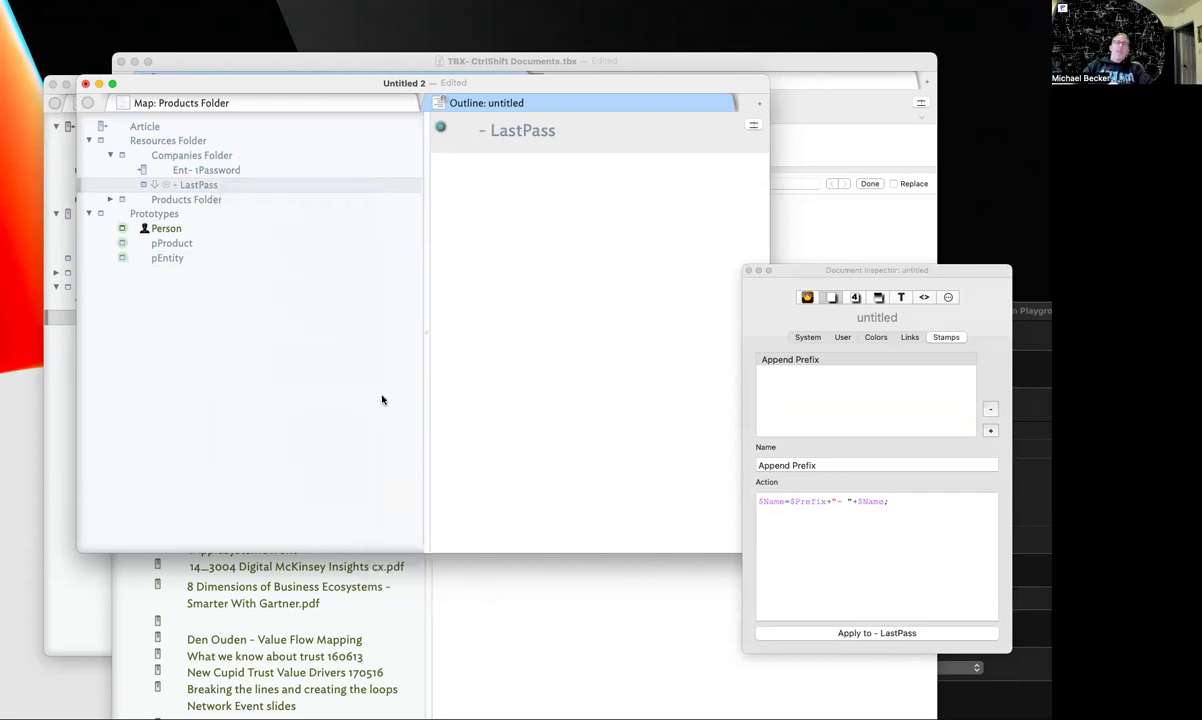
left_click(150, 196)
left_click(172, 187)
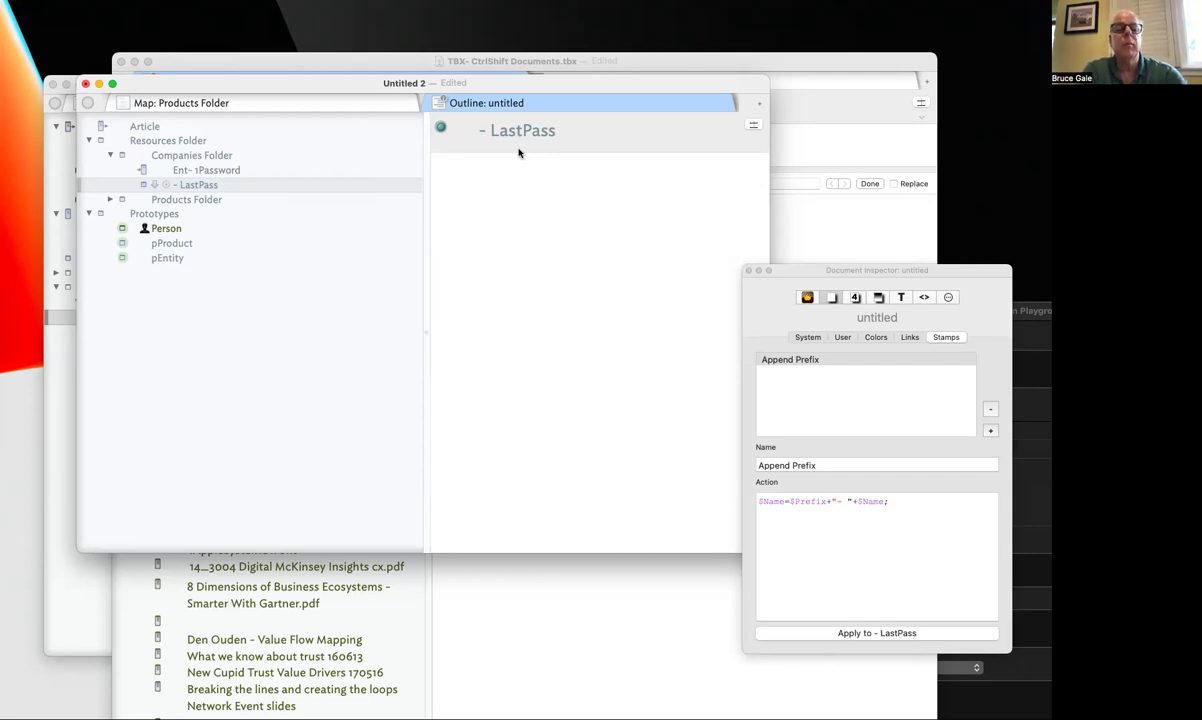
left_click(205, 188)
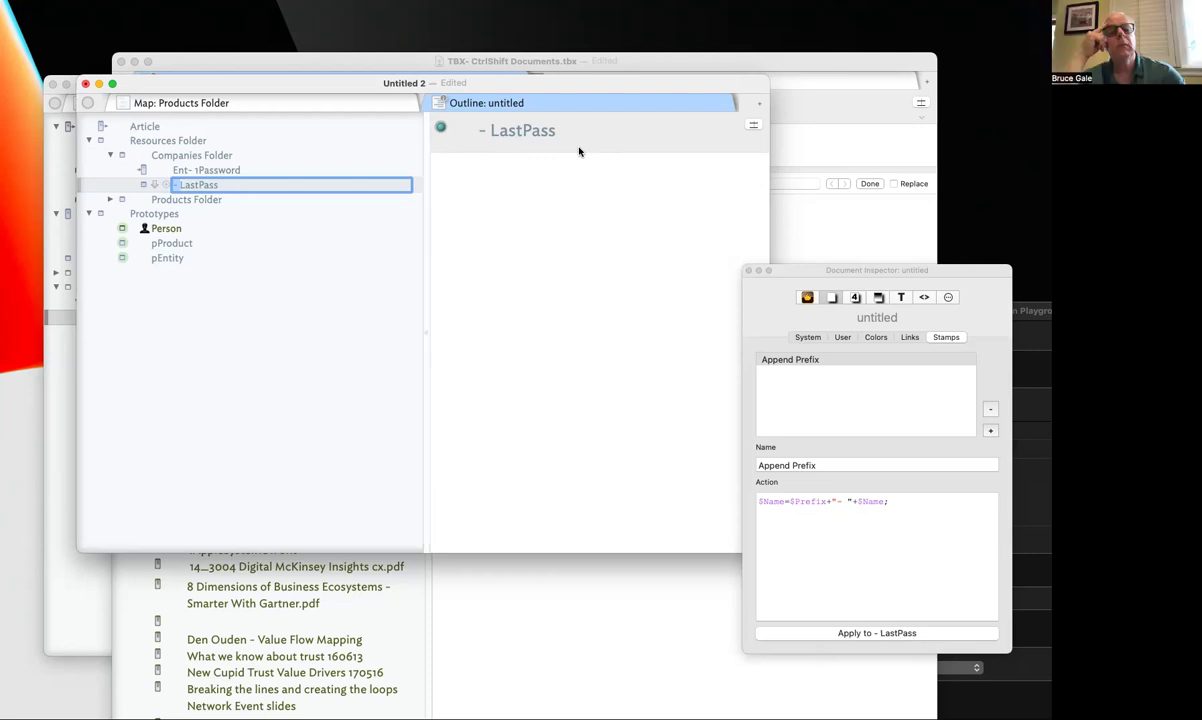
Display the Prefix attribute in the outline and set LastPass's Prefix to Ent
left_click(754, 125)
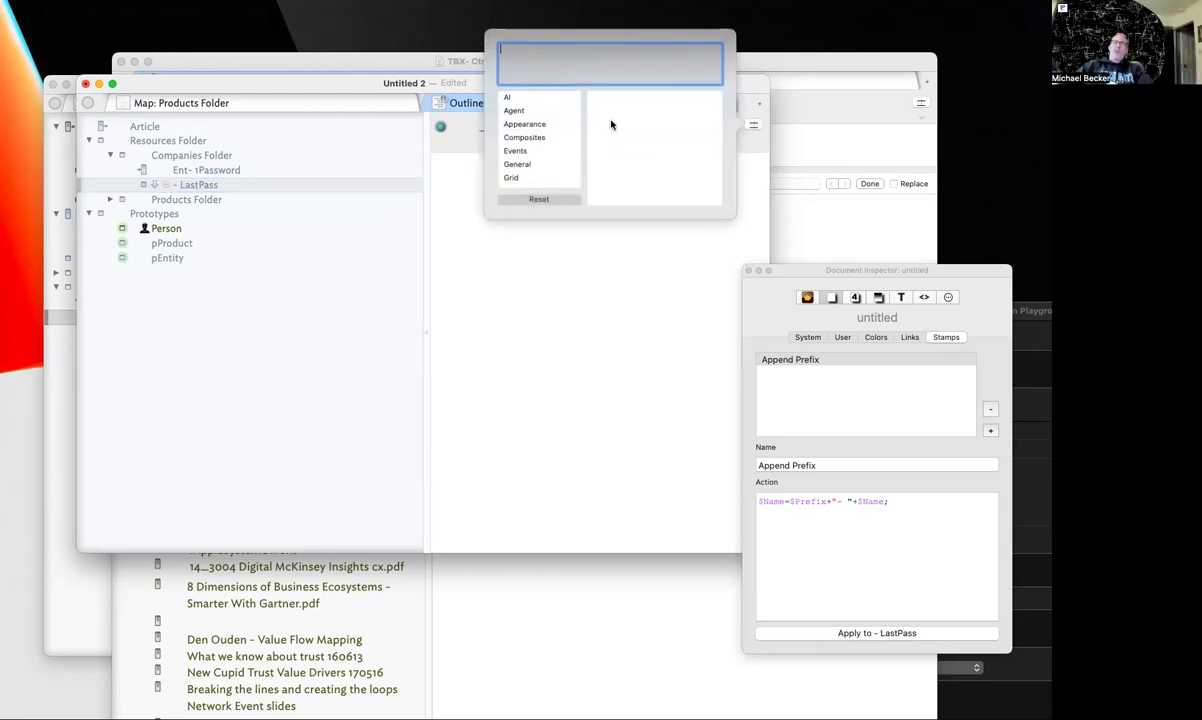
type("Pre")
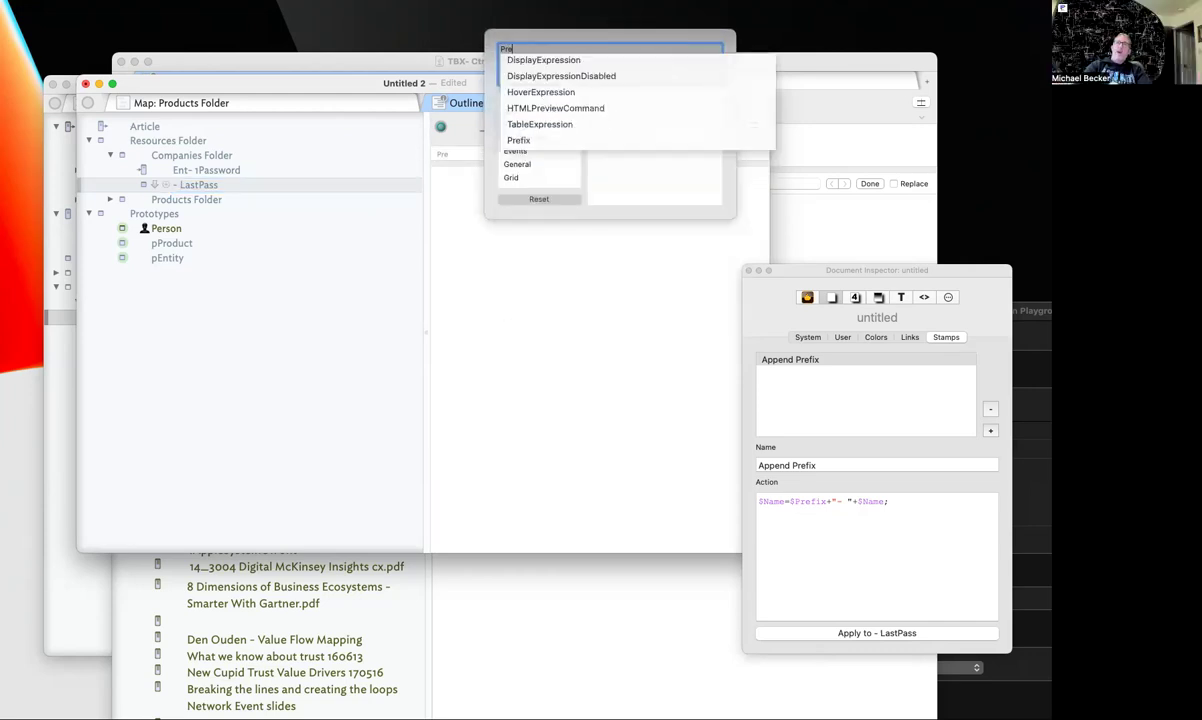
type("fix")
key("Return")
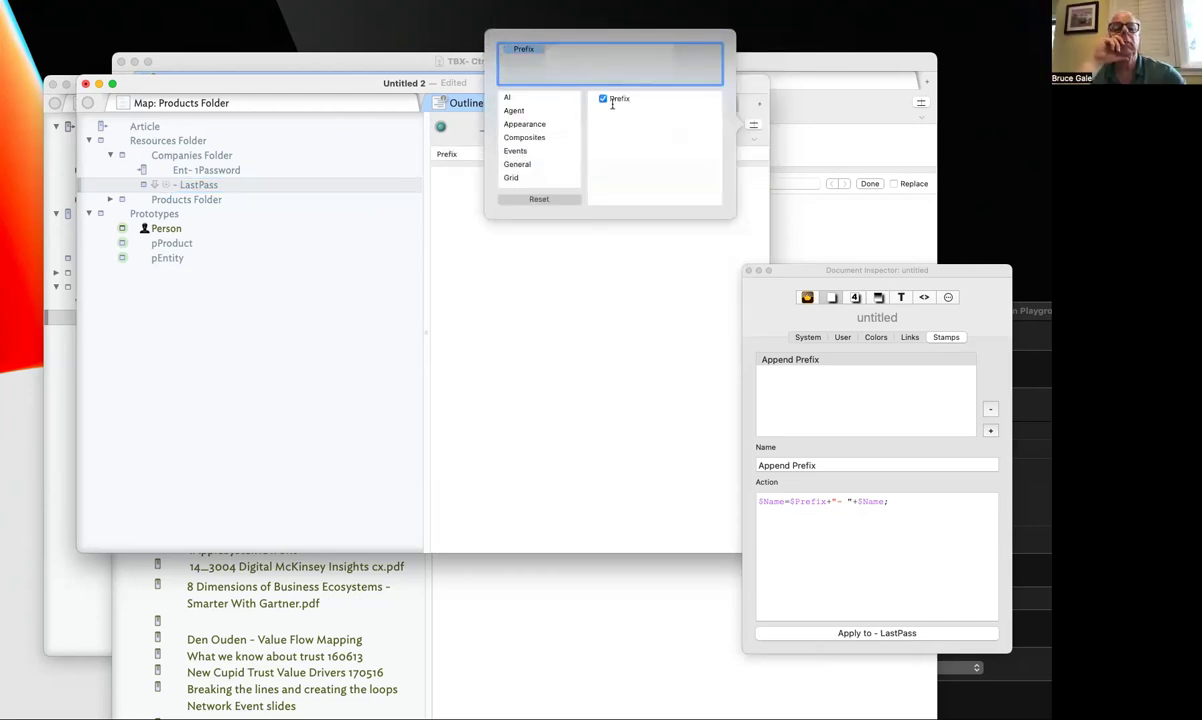
left_click(598, 260)
left_click(563, 153)
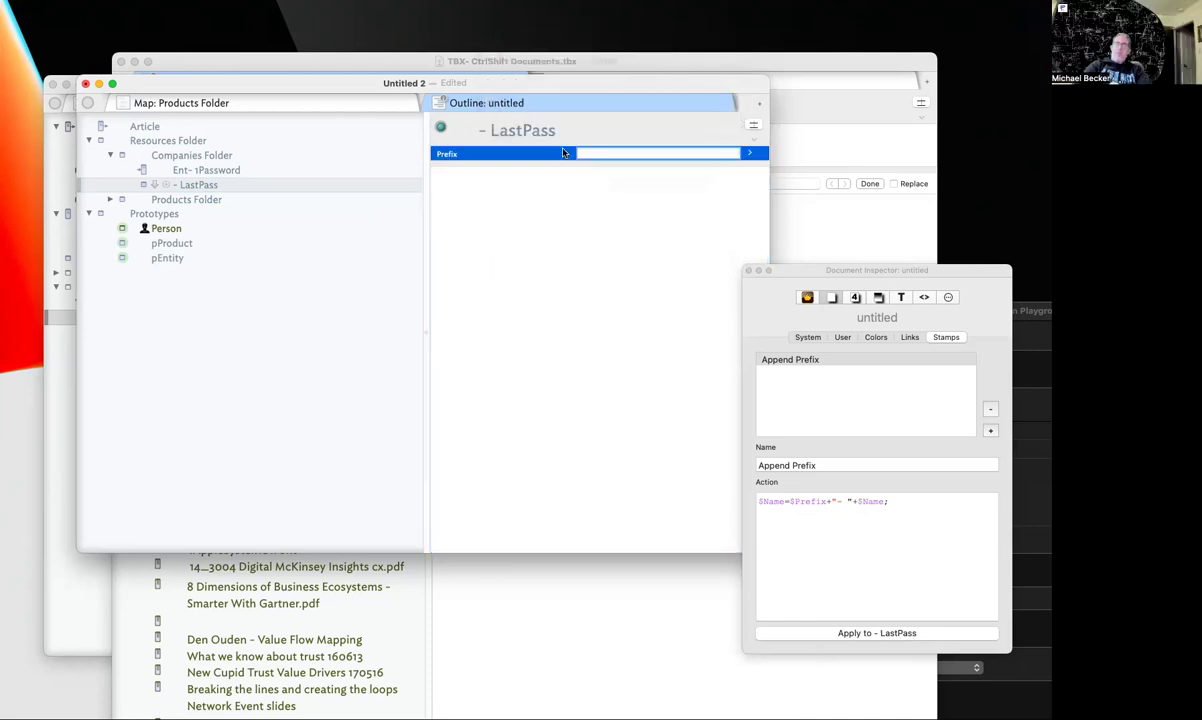
type("Ent")
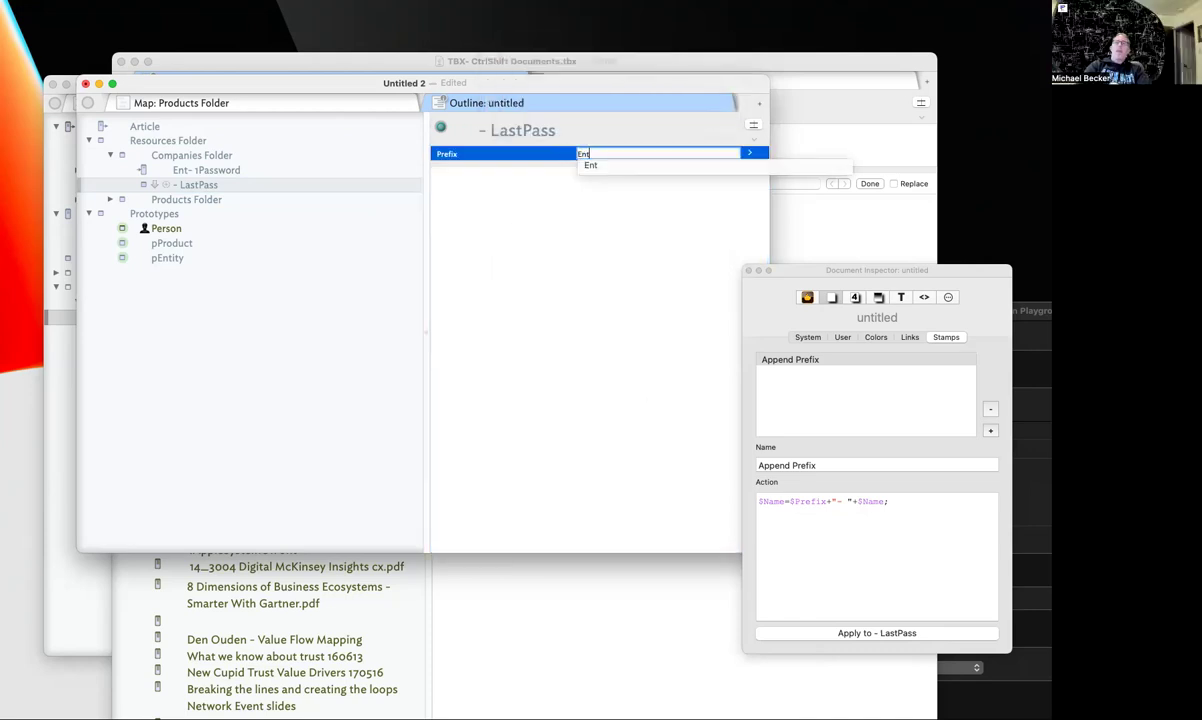
key("Return")
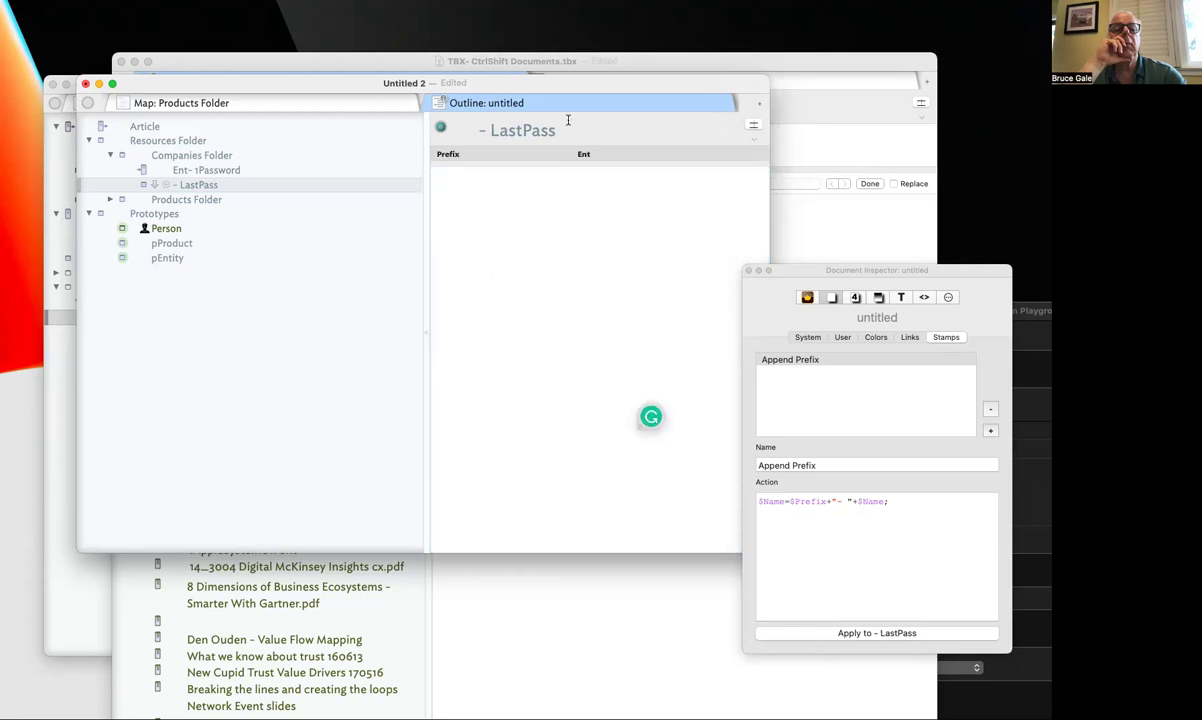
Restore the title to LastPass and re-apply Append Prefix, giving 'Ent- LastPass'
left_click(483, 130)
key("BackSpace")
key("BackSpace")
left_click(500, 352)
right_click(217, 183)
left_click(190, 181)
right_click(202, 186)
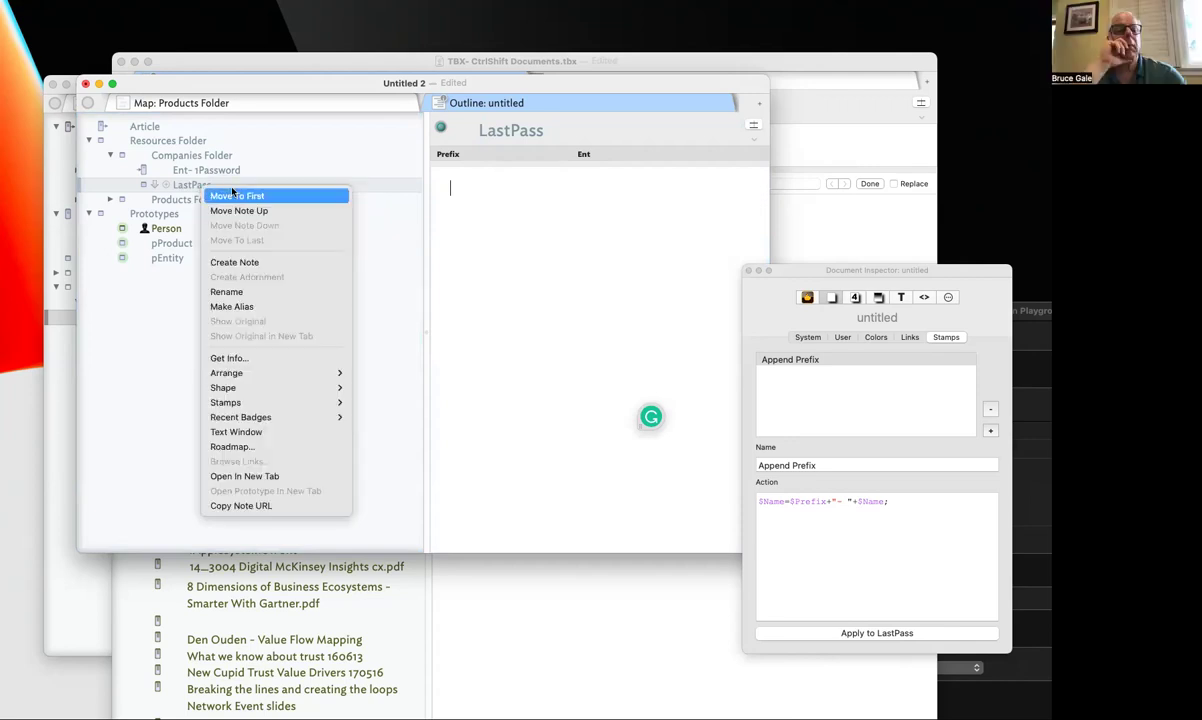
mouse_move(292, 403)
left_click(384, 402)
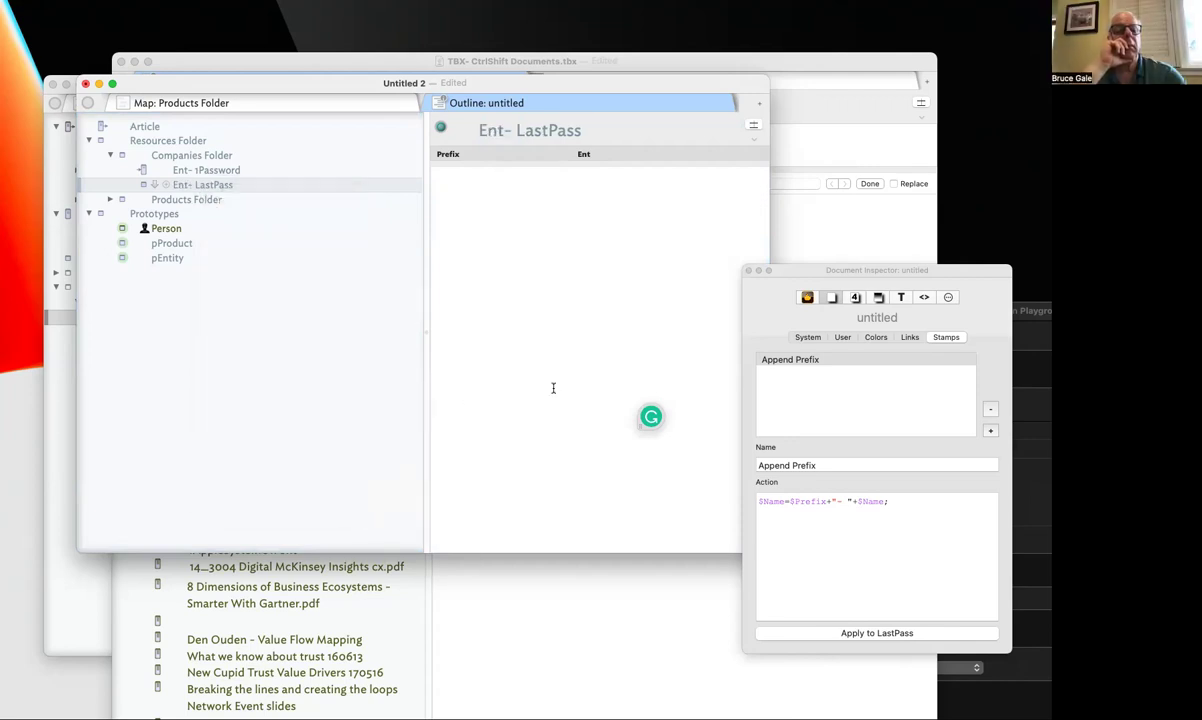
left_click(553, 388)
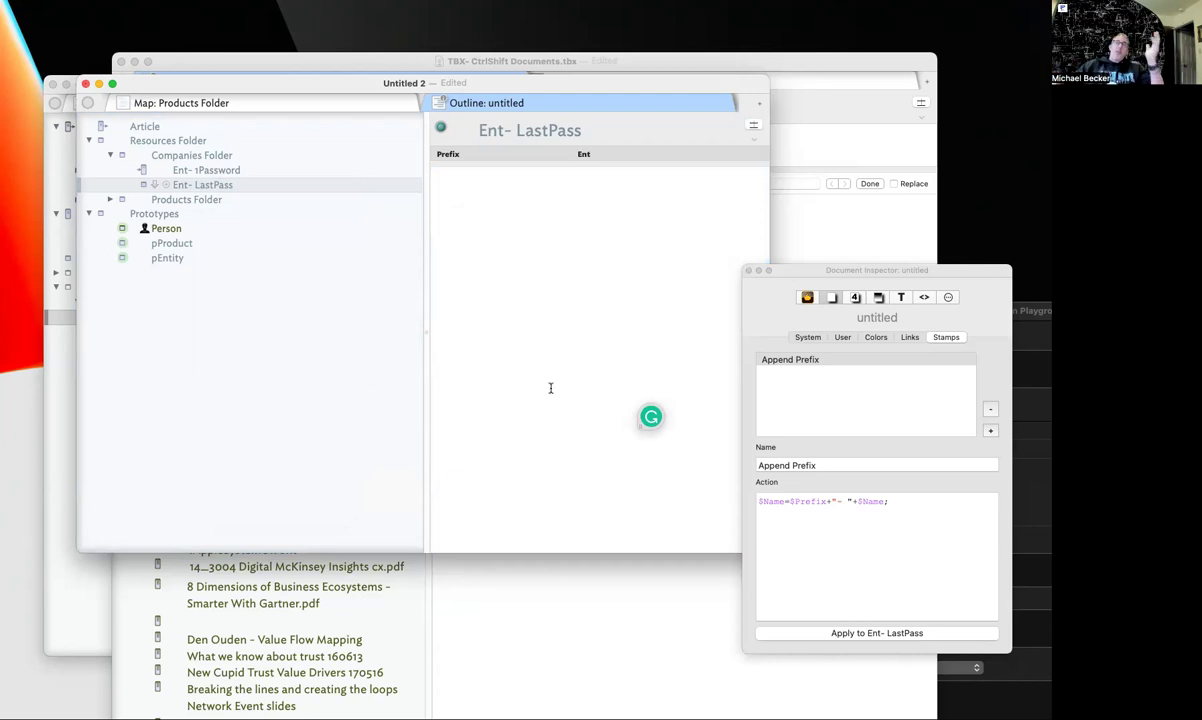
Compare the pEntity and pProduct prototypes, then begin editing pProduct's OnAdd value
left_click(170, 260)
left_click(172, 244)
left_click(170, 257)
left_click(172, 244)
mouse_move(172, 244)
left_mouse_down()
mouse_move(165, 226)
mouse_move(186, 251)
left_mouse_up()
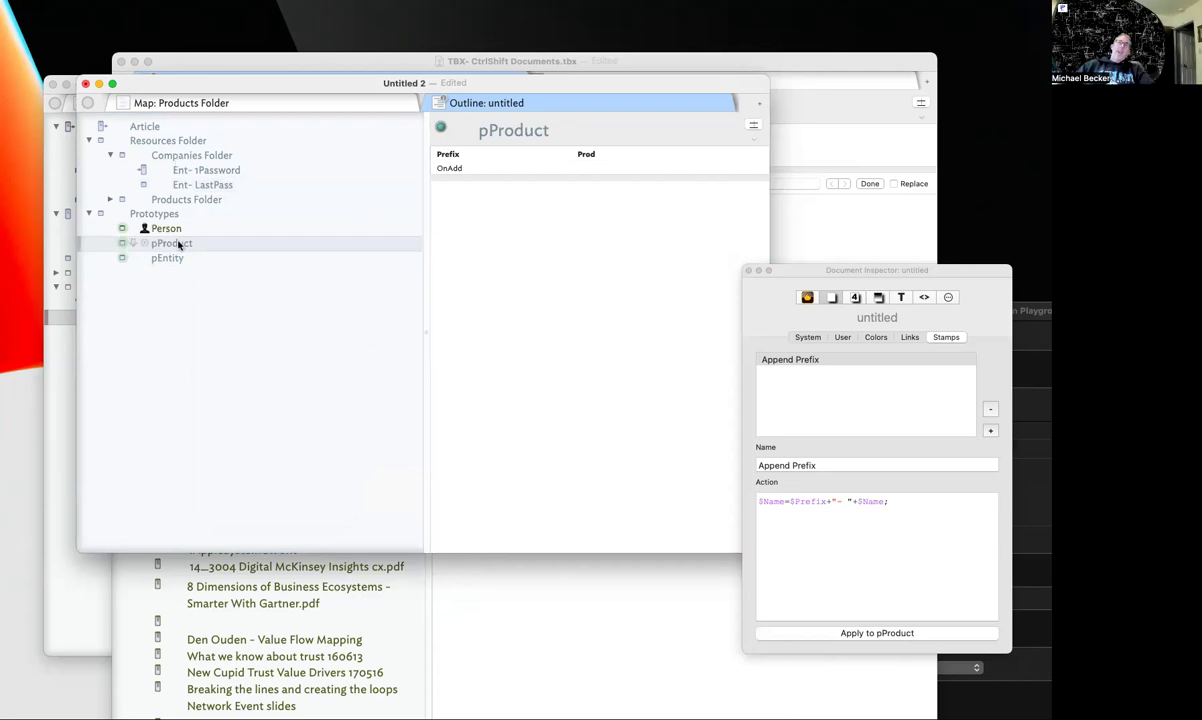
left_click(172, 259)
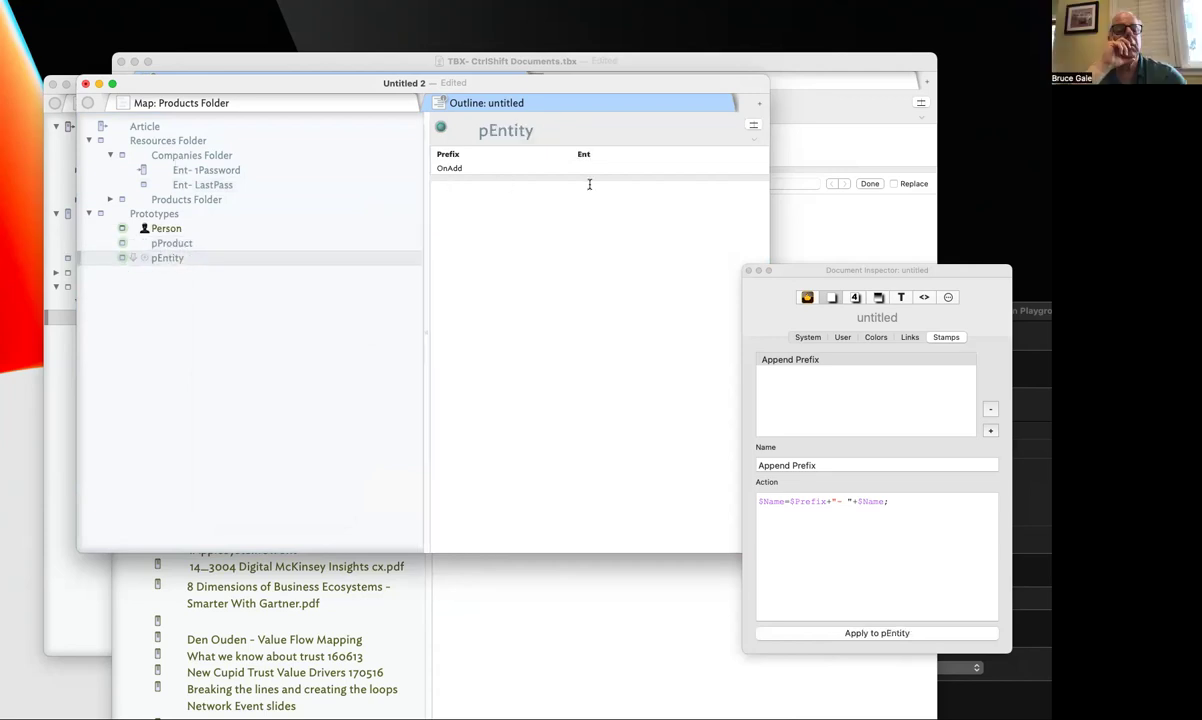
left_click(192, 244)
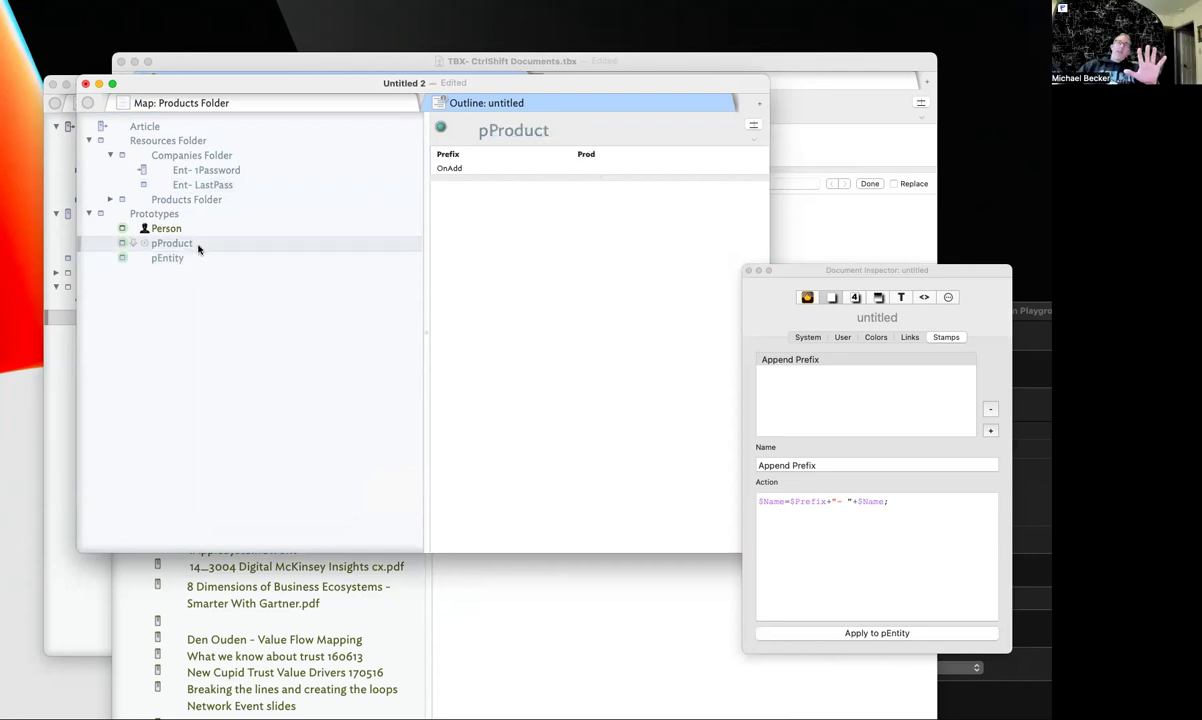
left_click(592, 168)
left_click(592, 168)
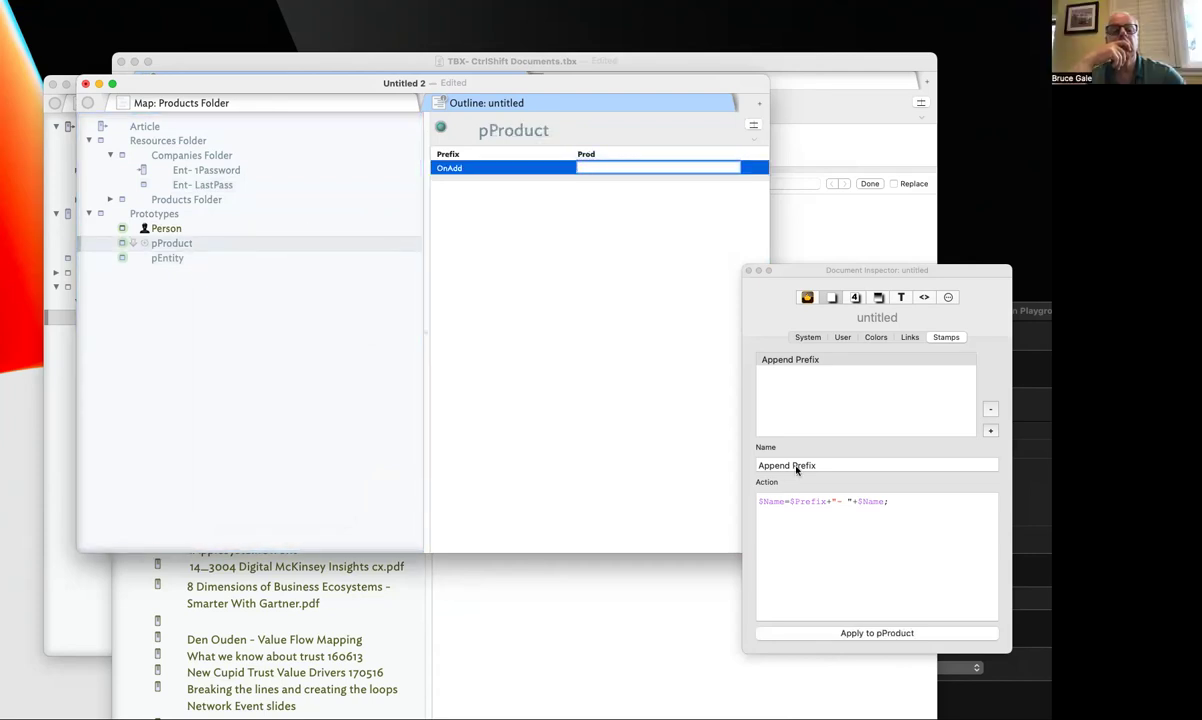
Paste $Name=$Prefix+"- "+$Name; into pProduct's OnAdd, then select LastPass in Products Folder
triple_click(845, 503)
key("cmd+c")
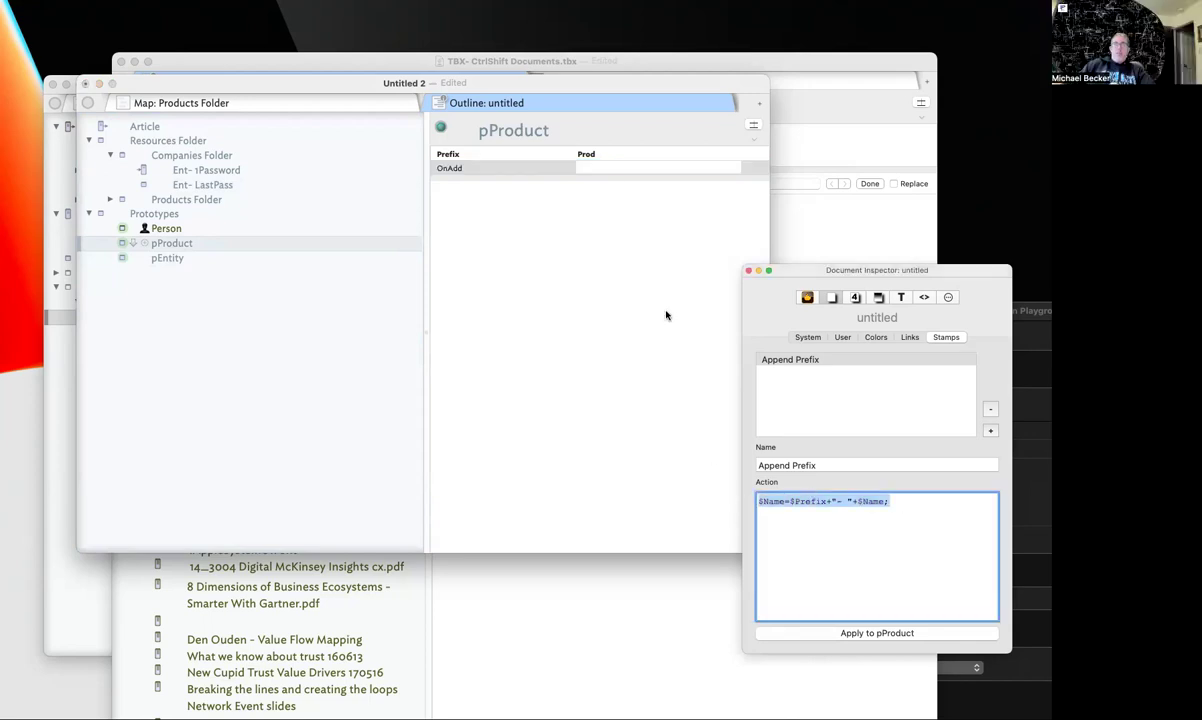
left_click(620, 168)
key("cmd+v")
left_click(604, 226)
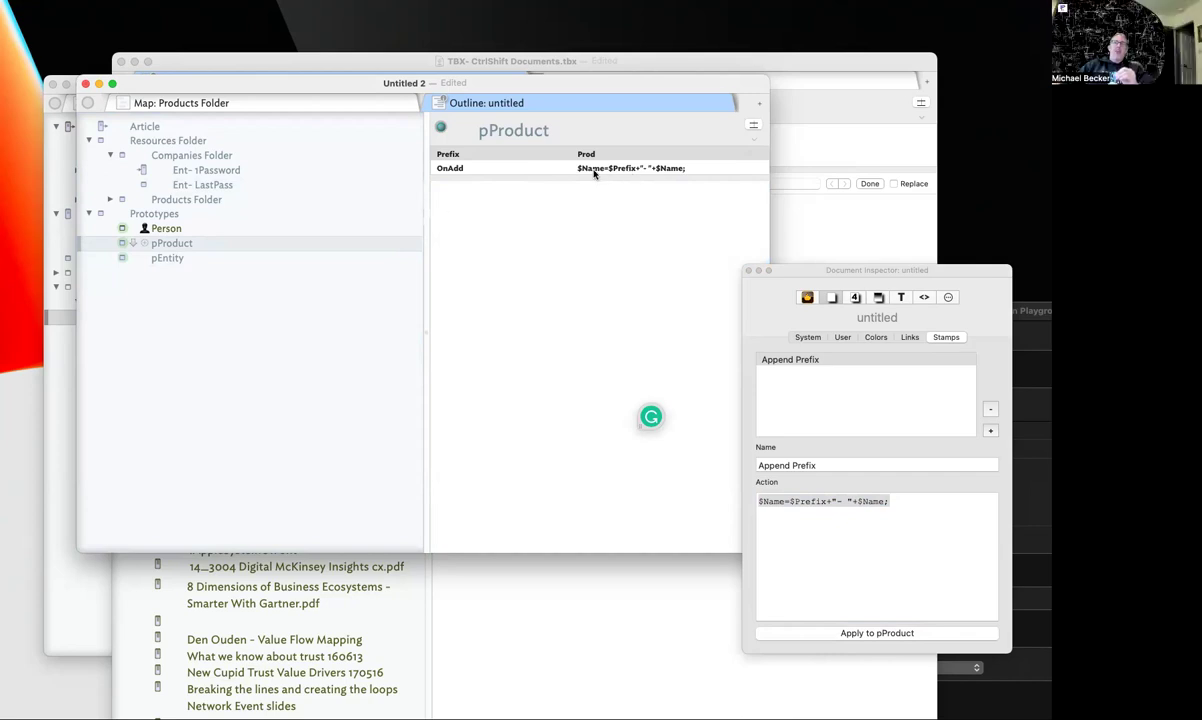
left_click(110, 199)
left_click(200, 228)
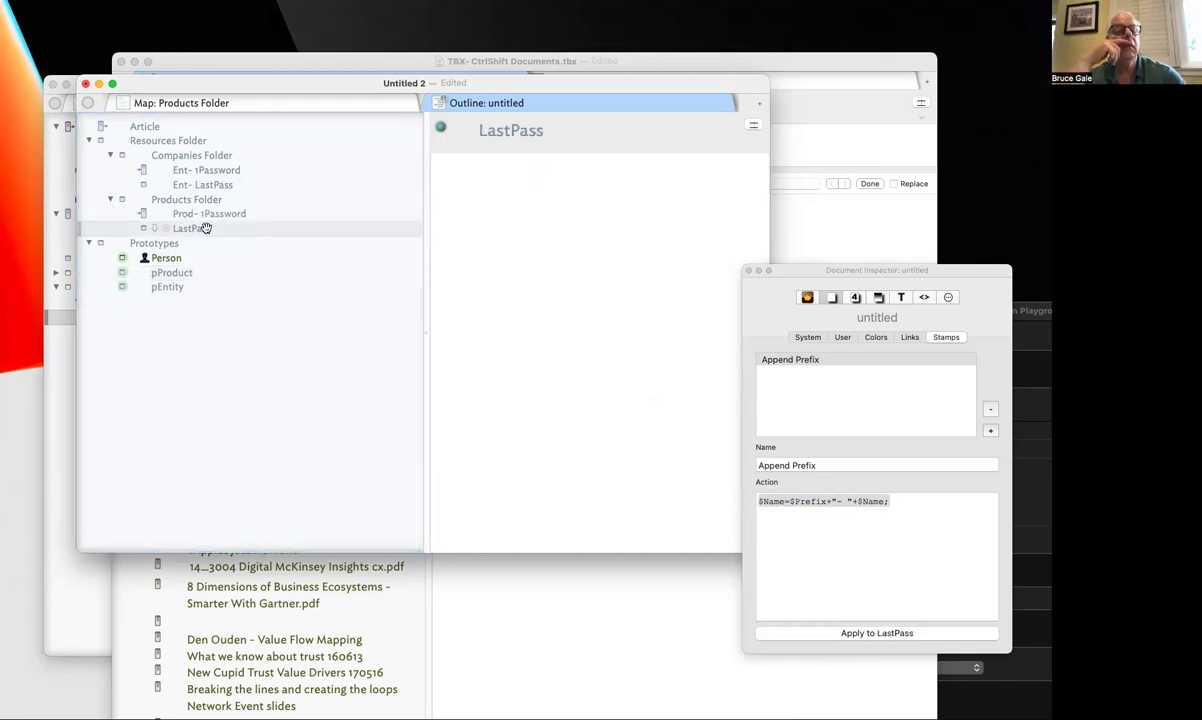
On the Resources Folder map, enlarge Products Folder above Companies and move LastPass near Companies
left_click_drag(207, 228, 123, 196)
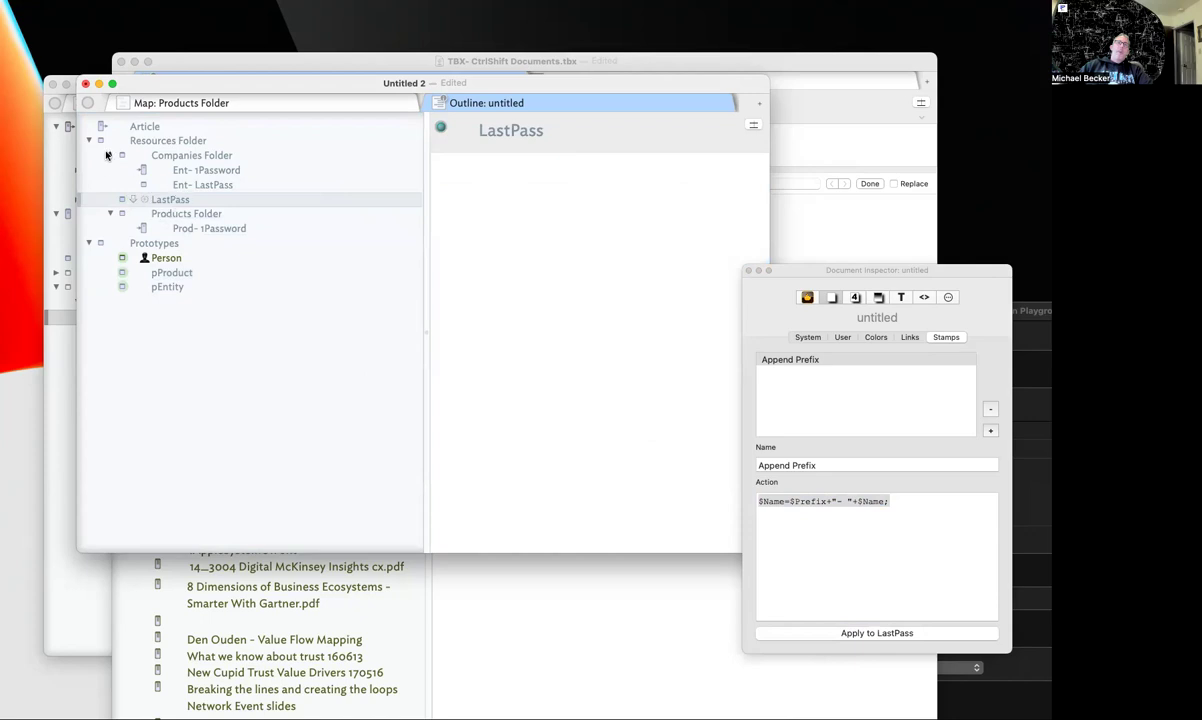
left_click(110, 155)
left_click(270, 103)
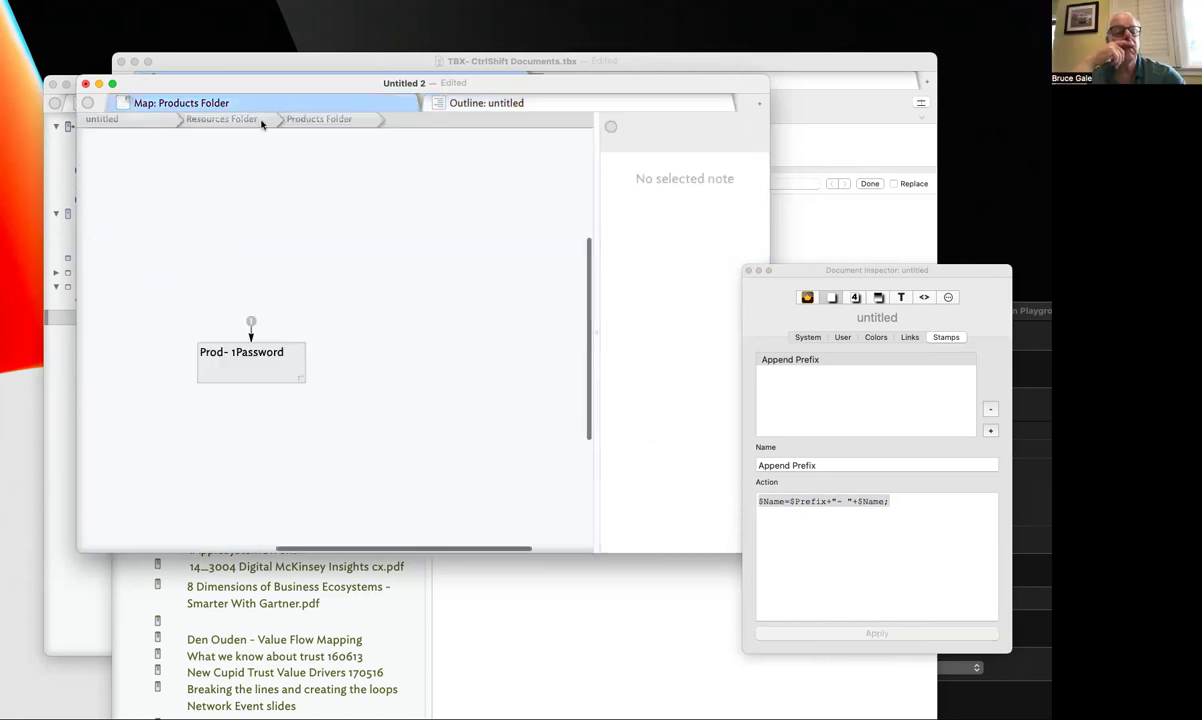
scroll(309, 266, "down", 2)
left_click(230, 121)
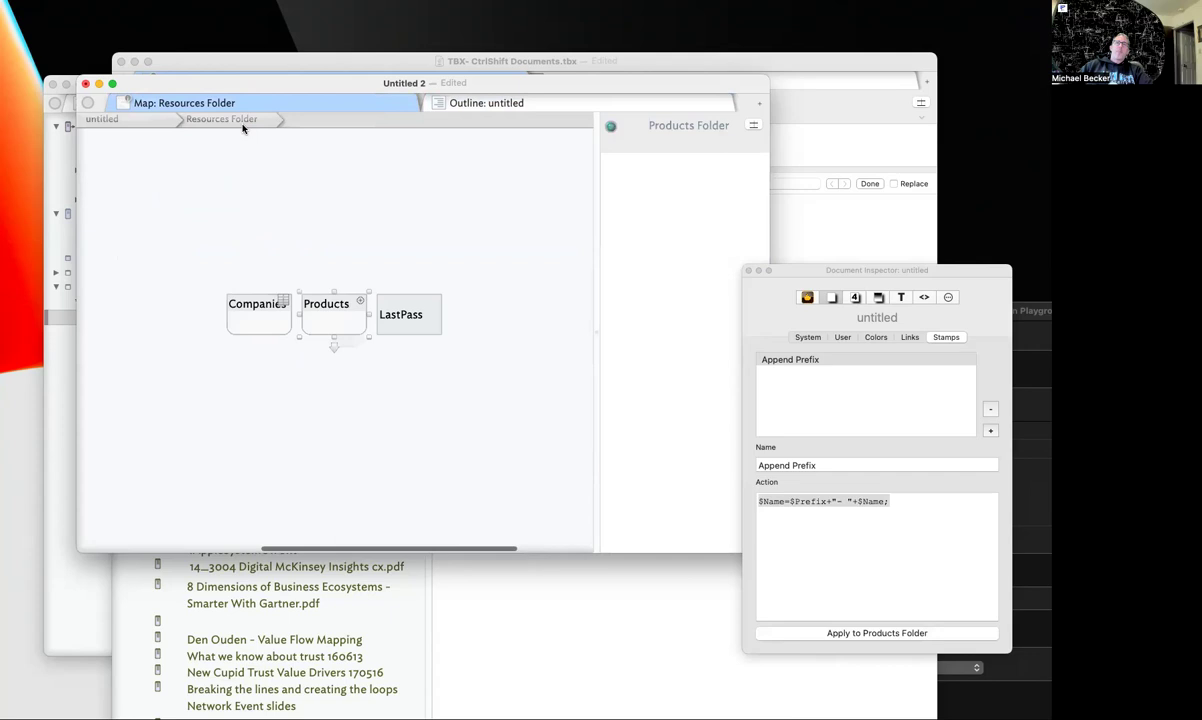
left_click_drag(316, 308, 452, 267)
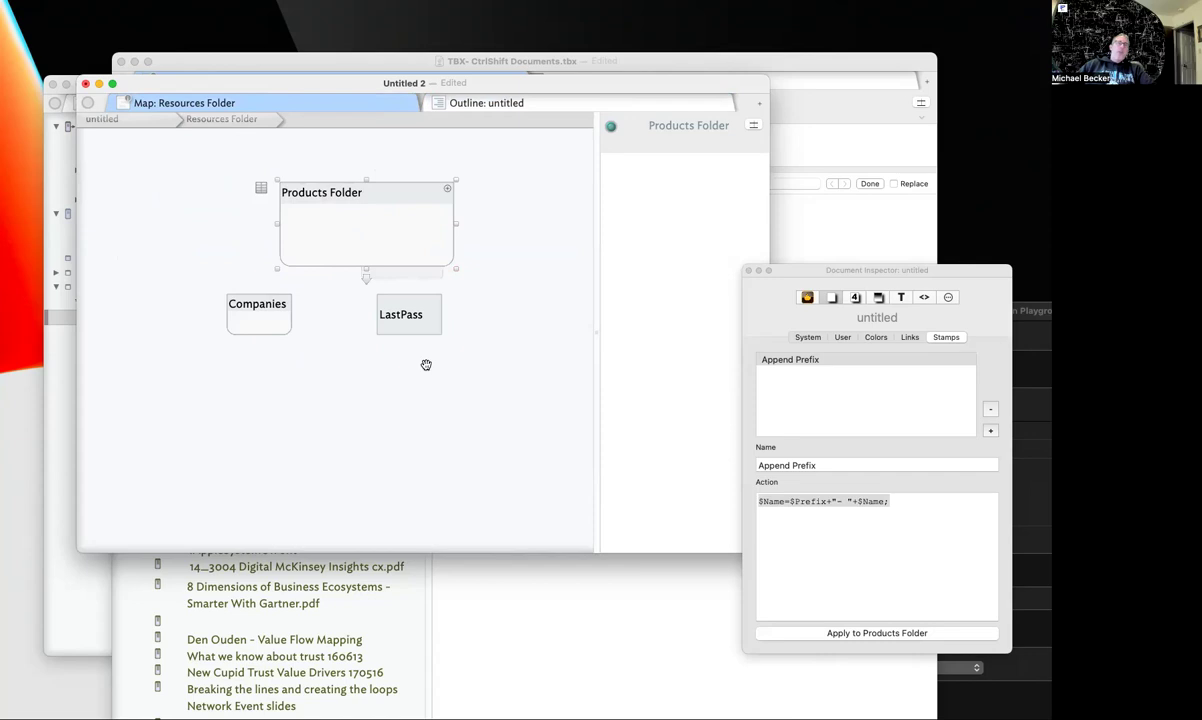
left_click_drag(400, 328, 366, 328)
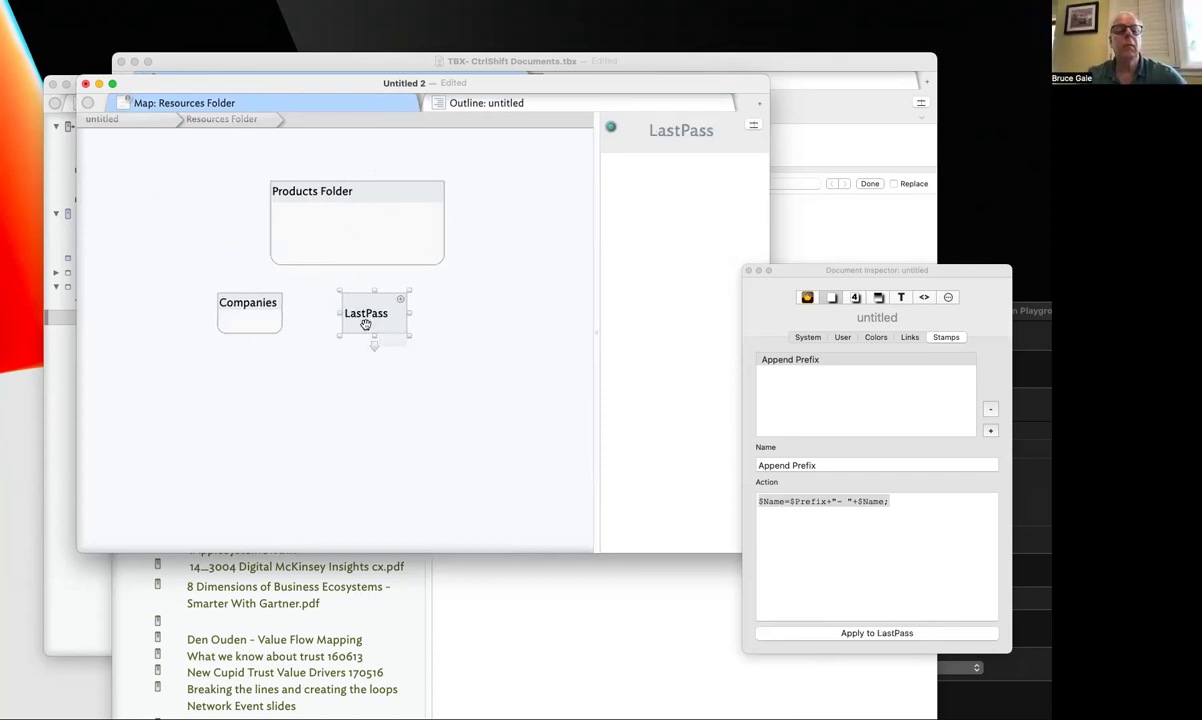
Write "The product of LastPass" as the LastPass note's text
left_click(620, 288)
type("The Product of LastPass")
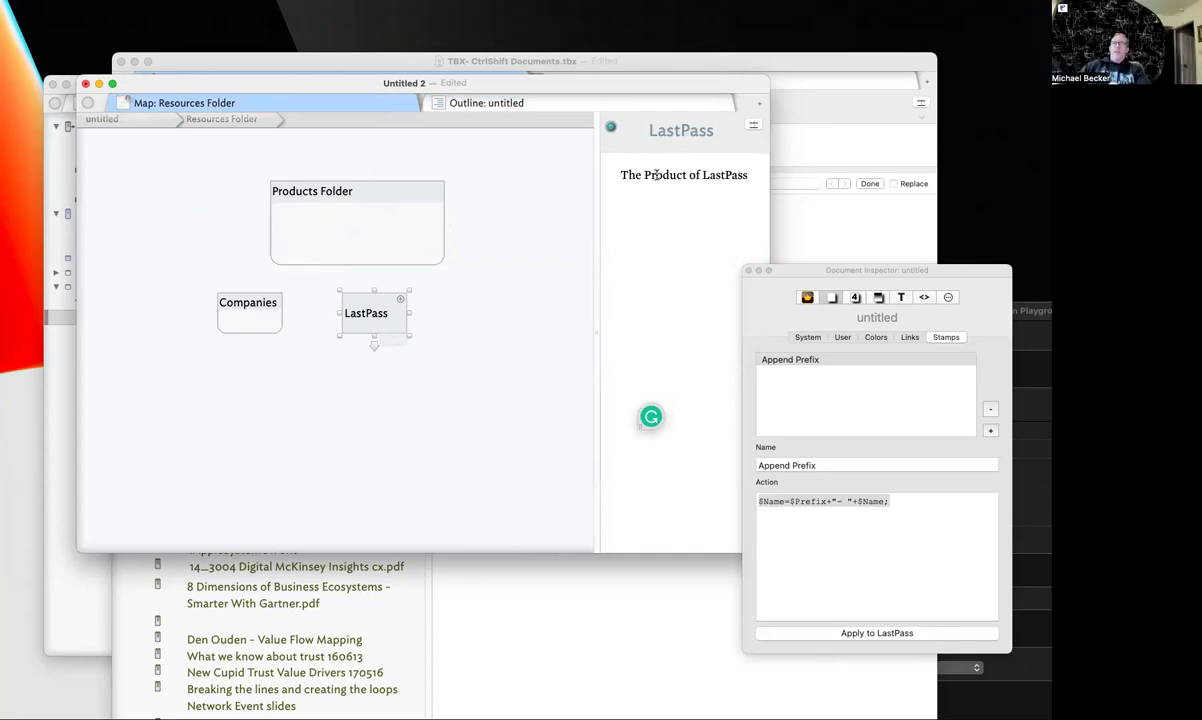
left_click_drag(643, 175, 651, 176)
type("p")
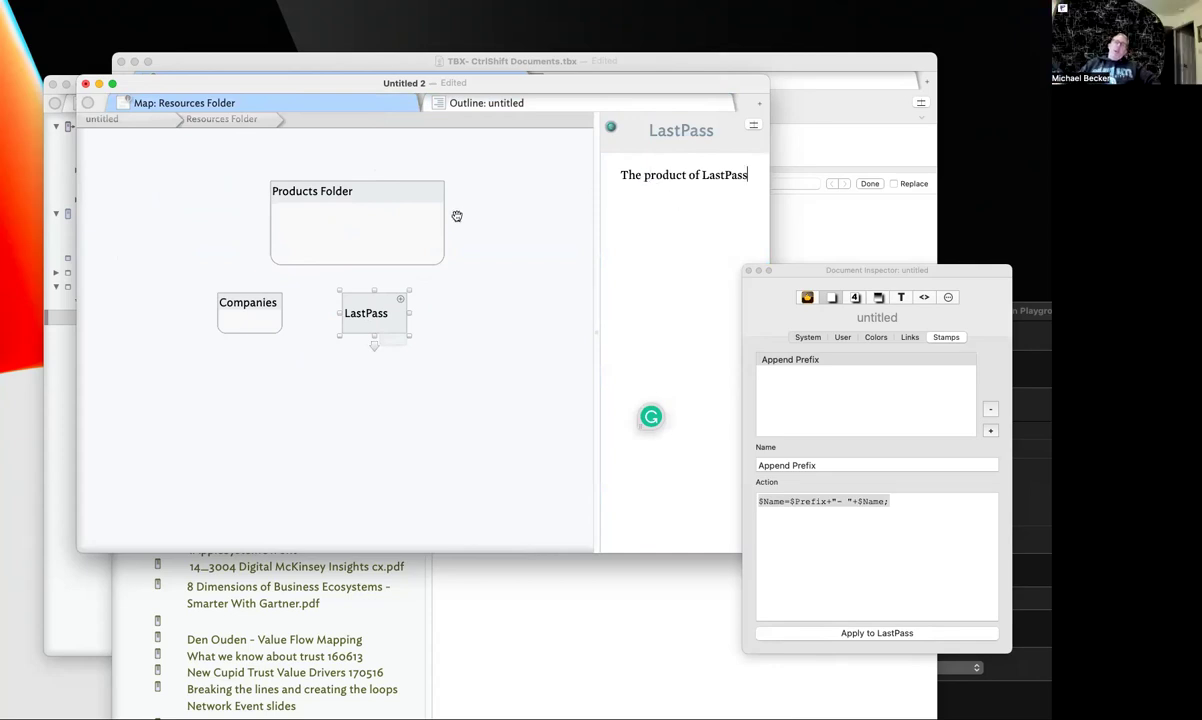
Try dropping LastPass into Products Folder, undo it, and show the document outline
left_click(490, 102)
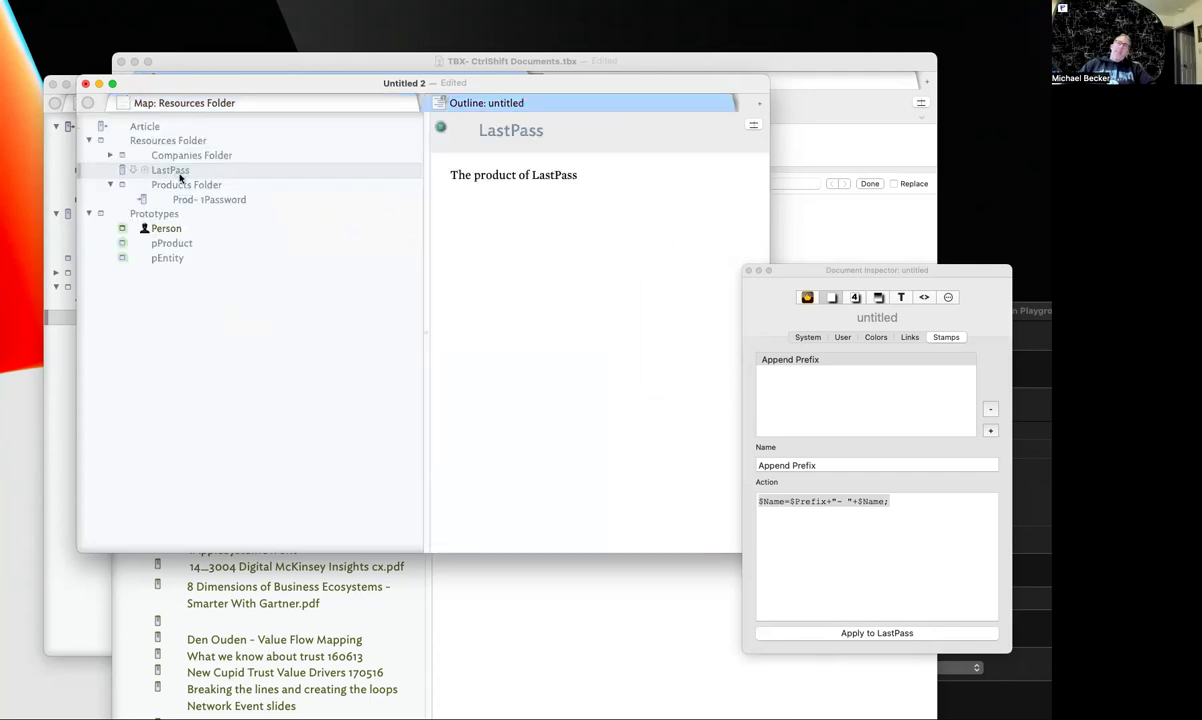
left_click(225, 102)
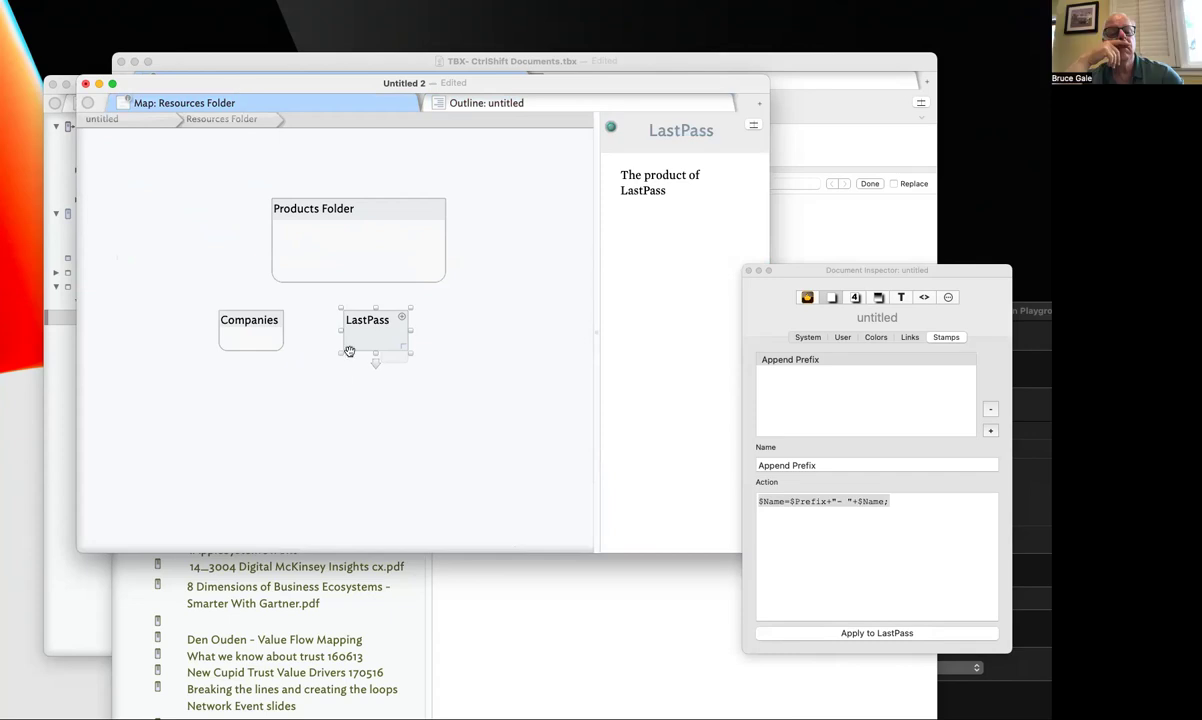
left_click_drag(364, 345, 325, 258)
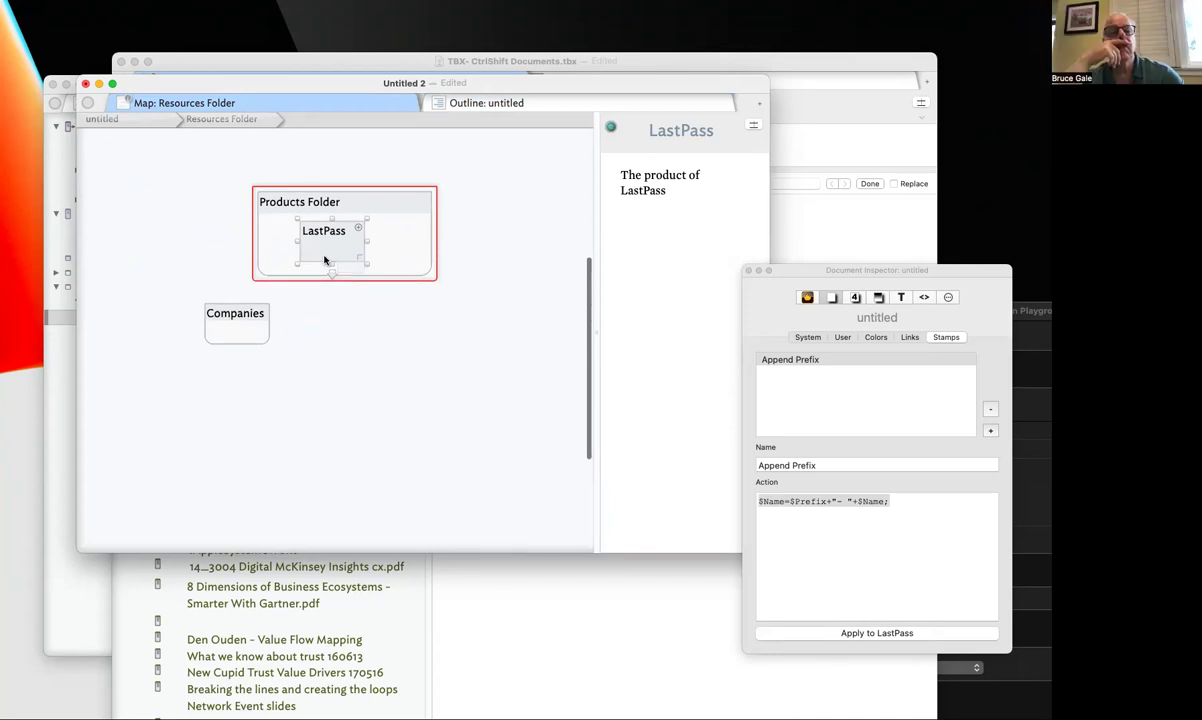
key("super+z")
left_click(490, 106)
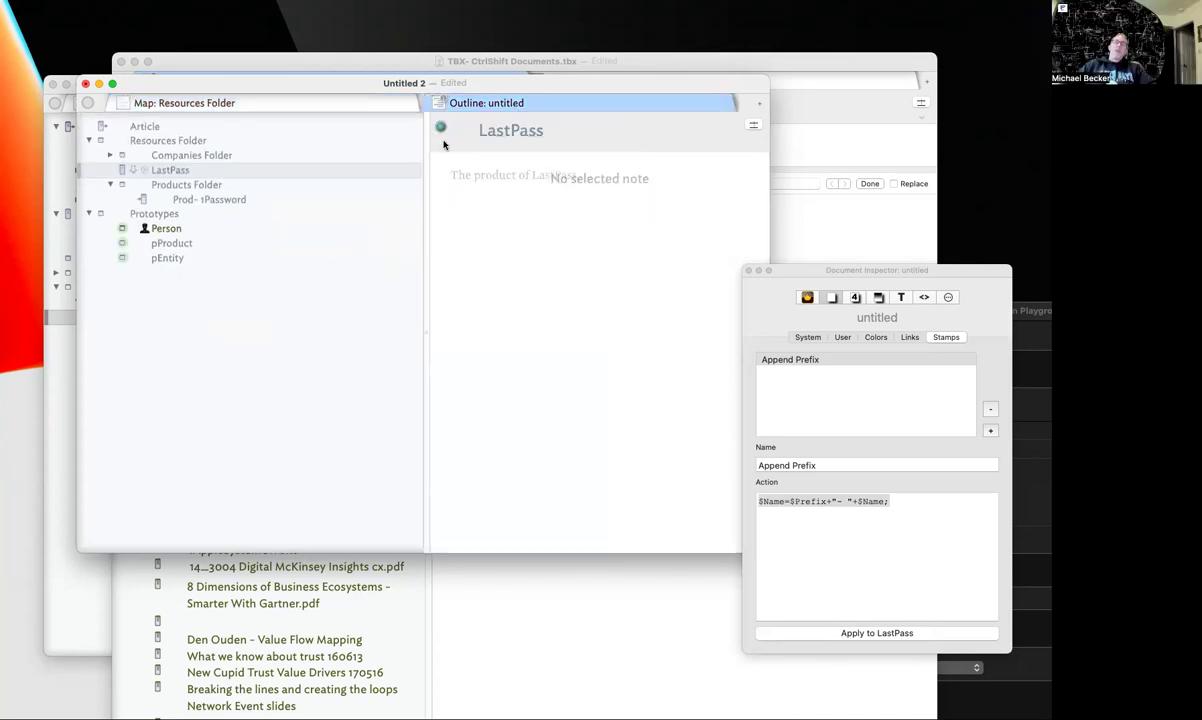
Assign the pProduct prototype to Products Folder, then go back to the map
left_click(132, 185)
left_click(123, 186)
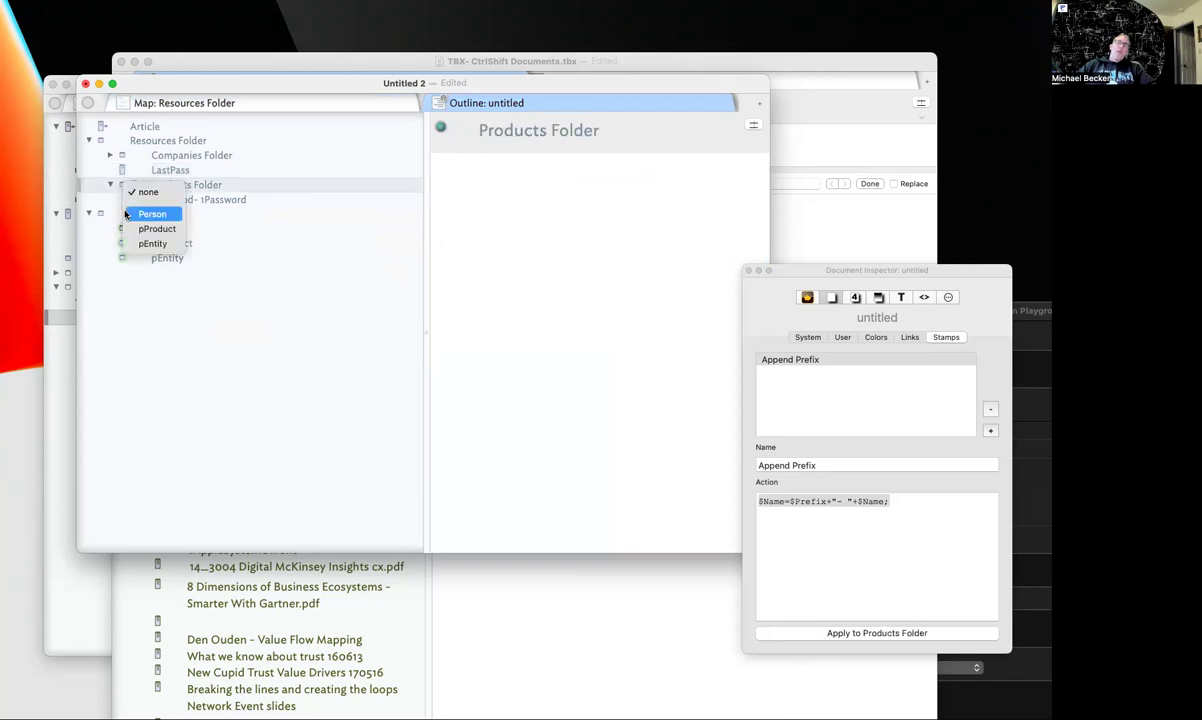
left_click(151, 233)
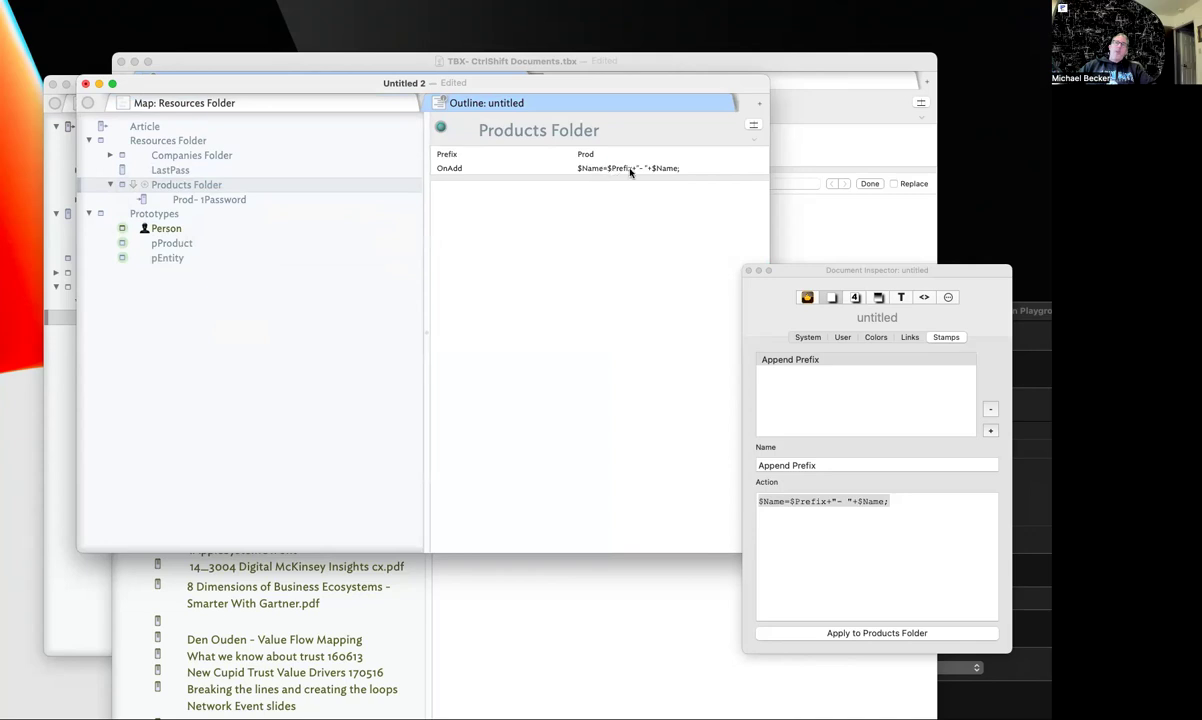
left_click(287, 104)
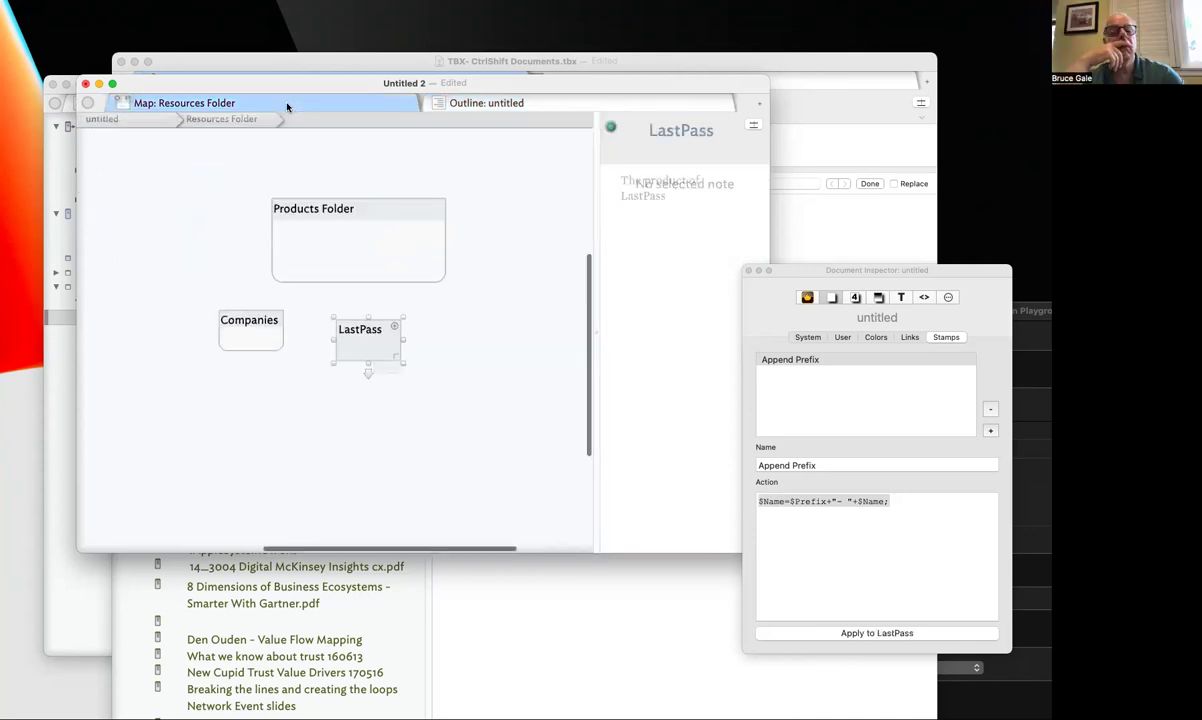
Select Products Folder and widen the text pane beside the map
left_click(394, 220)
left_click_drag(594, 206, 487, 201)
left_click_drag(378, 200, 296, 186)
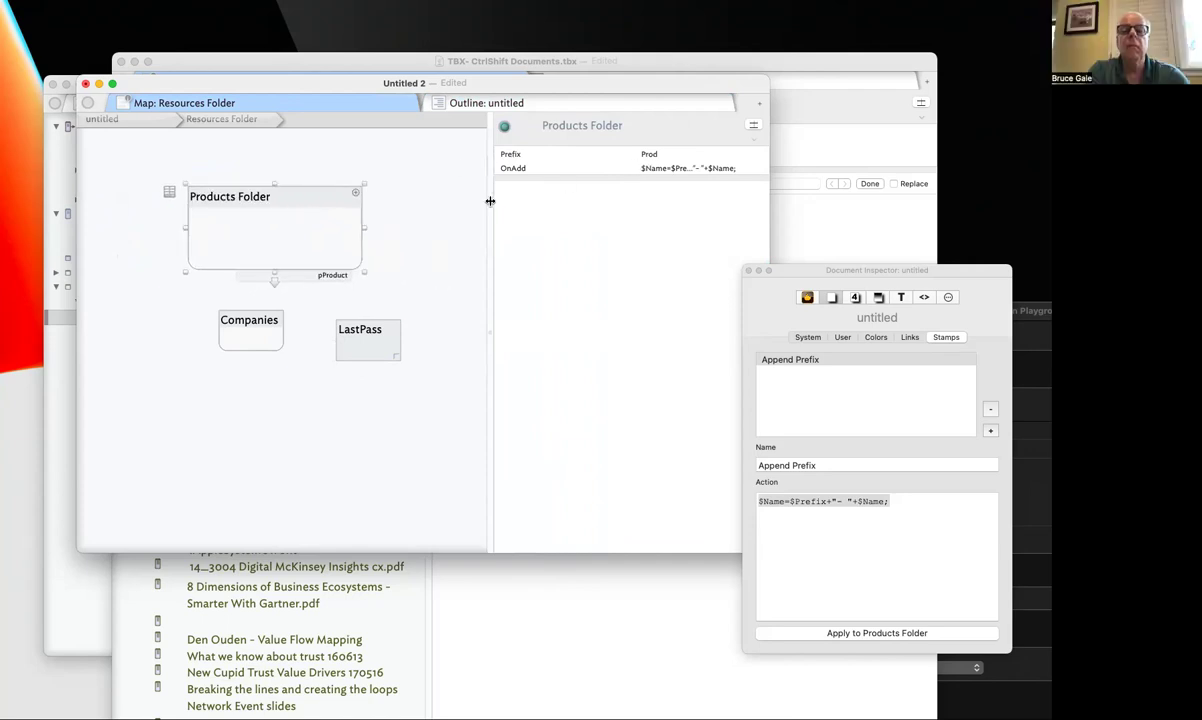
left_click_drag(488, 196, 458, 198)
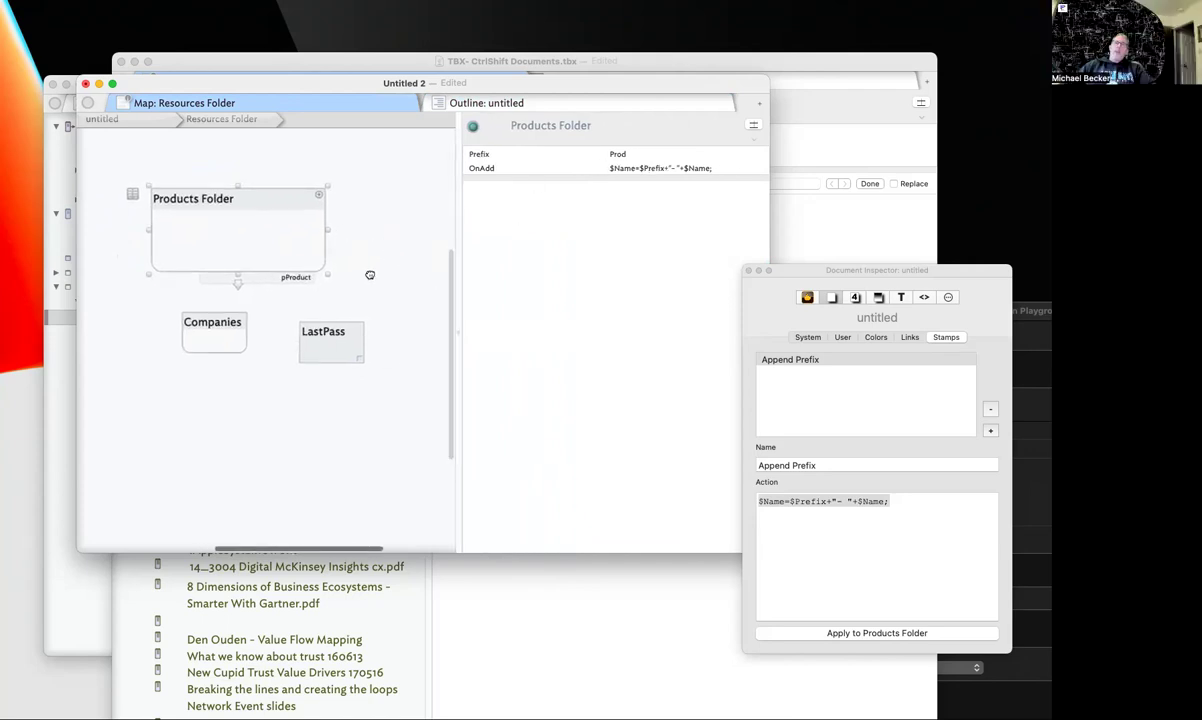
Test-drop LastPass into Products Folder, then move it back out beside Companies
left_click_drag(338, 356, 251, 237)
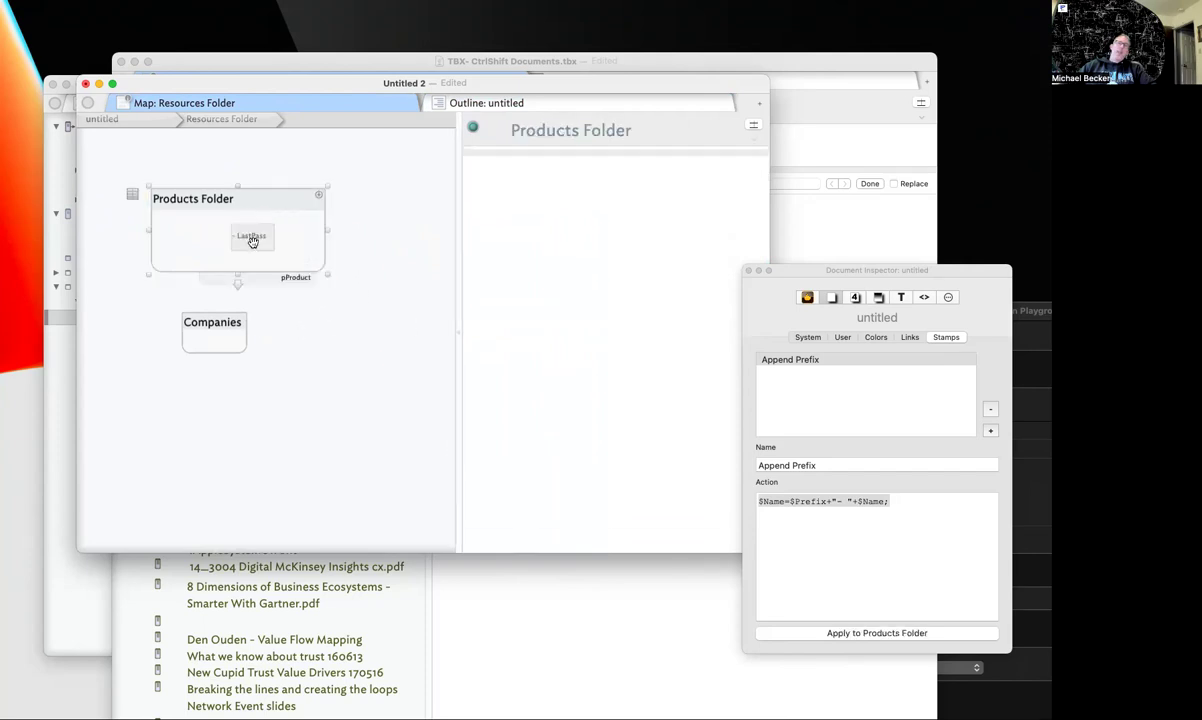
left_click(276, 390)
left_click(256, 240)
left_click_drag(258, 242, 359, 397)
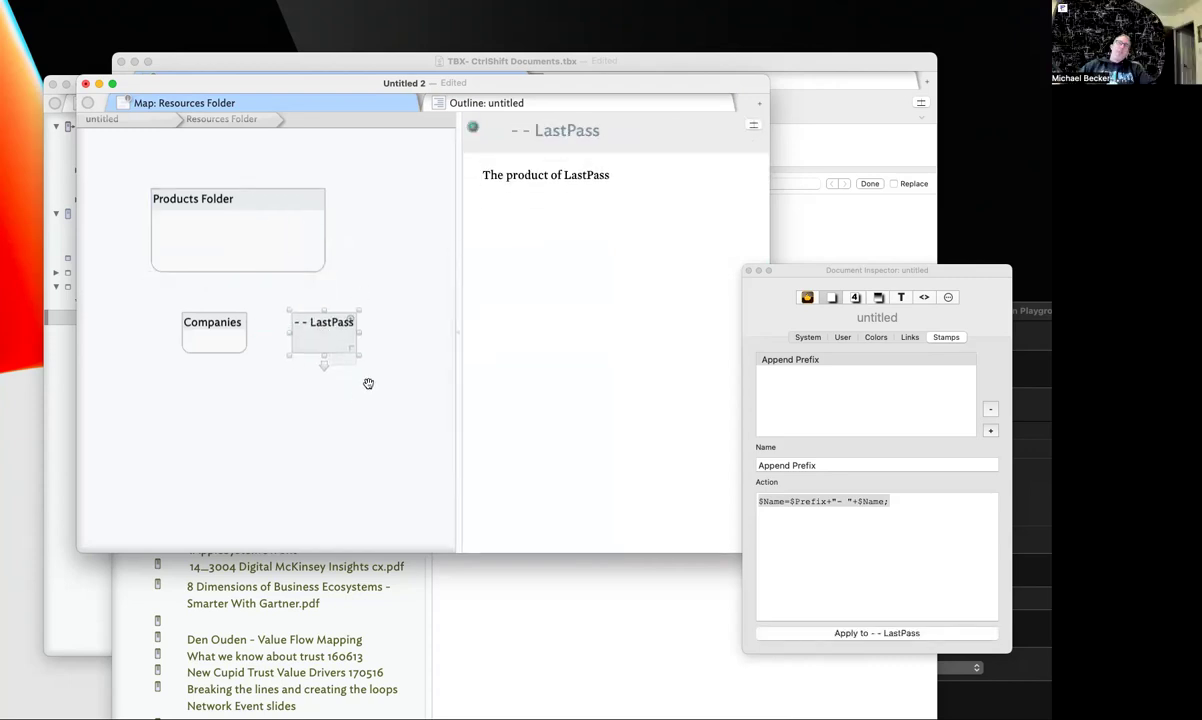
Delete the stray "- - " prefix so the note is named plain LastPass again
left_click(538, 129)
left_click_drag(532, 130, 485, 131)
key("BackSpace")
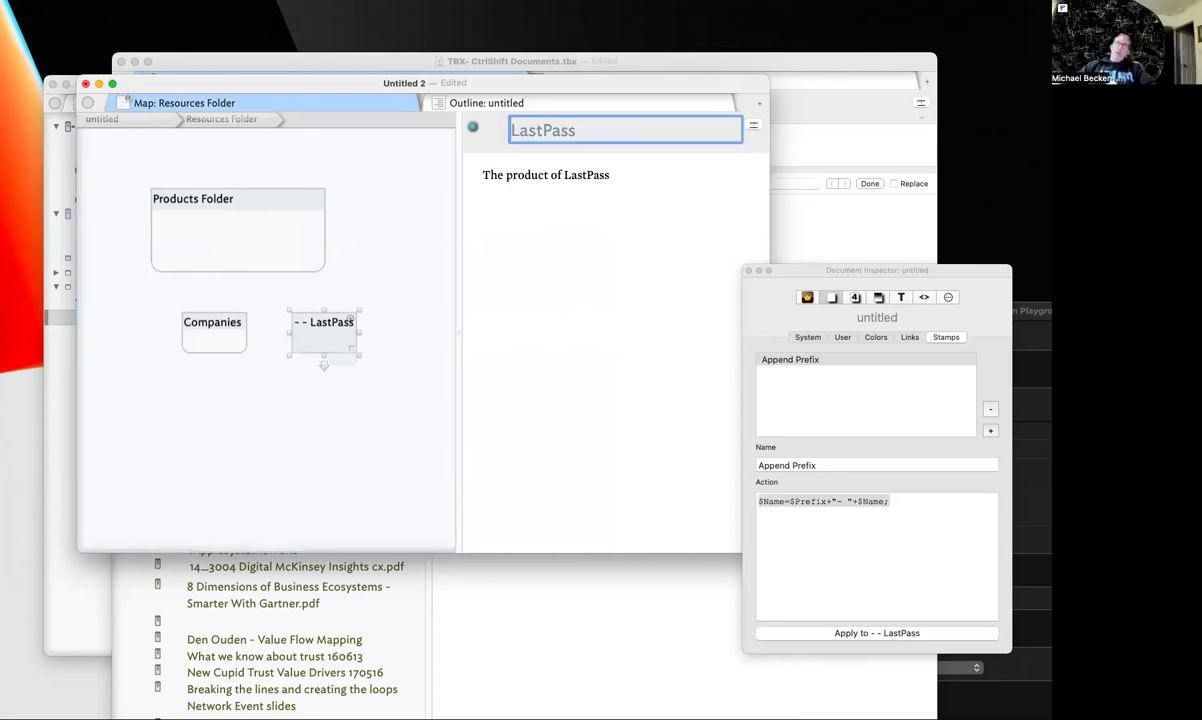
key("Return")
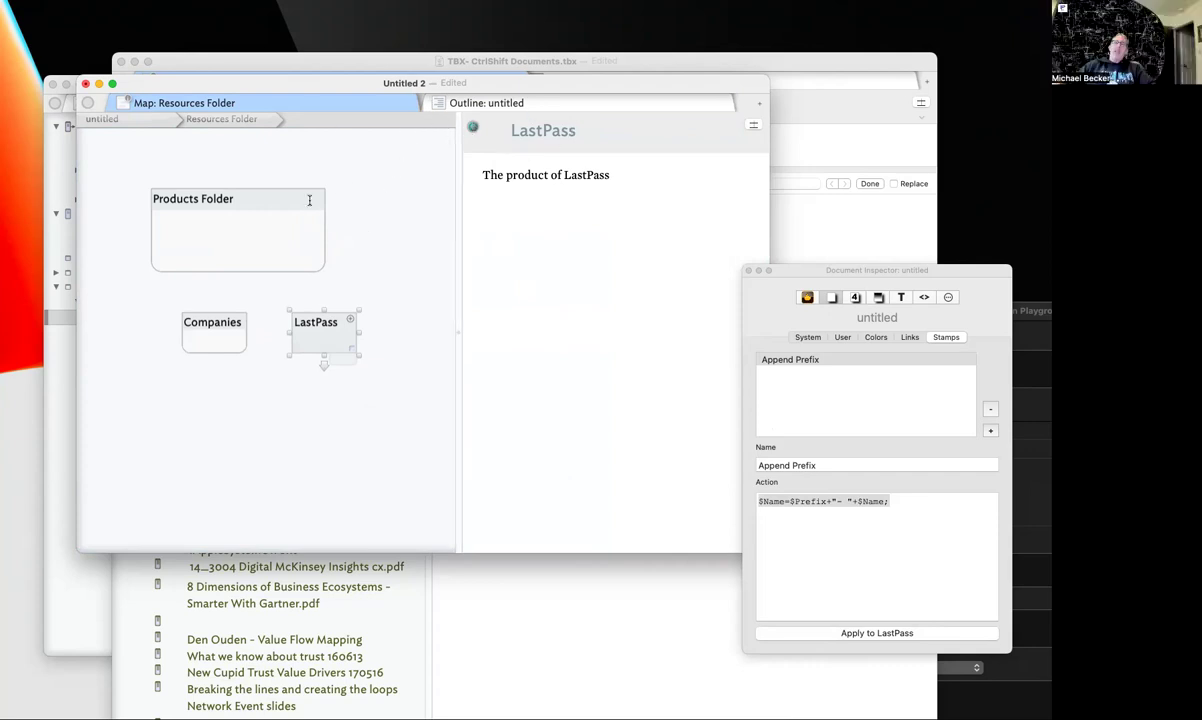
left_click(309, 200)
Insert (parent) after $Prefix so OnAdd reads $Name=$Prefix(parent)+"- "+$Name;
left_click(665, 168)
left_click(665, 168)
left_click(666, 169)
type("(pare")
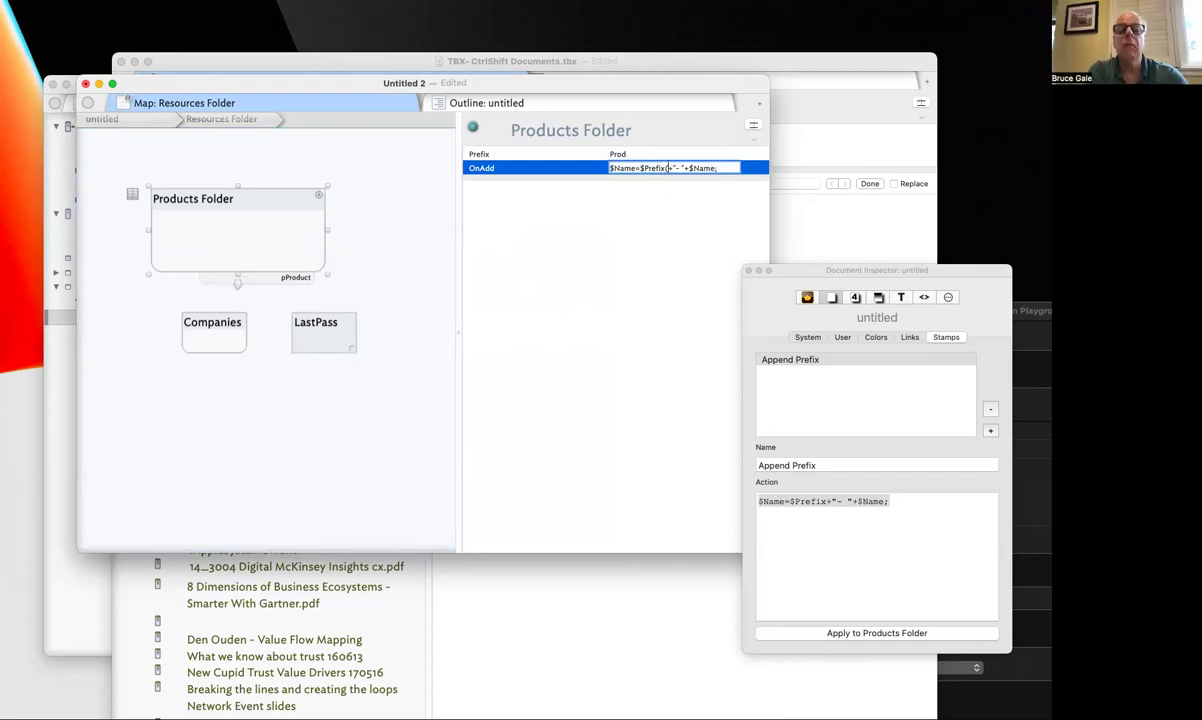
type("nt)")
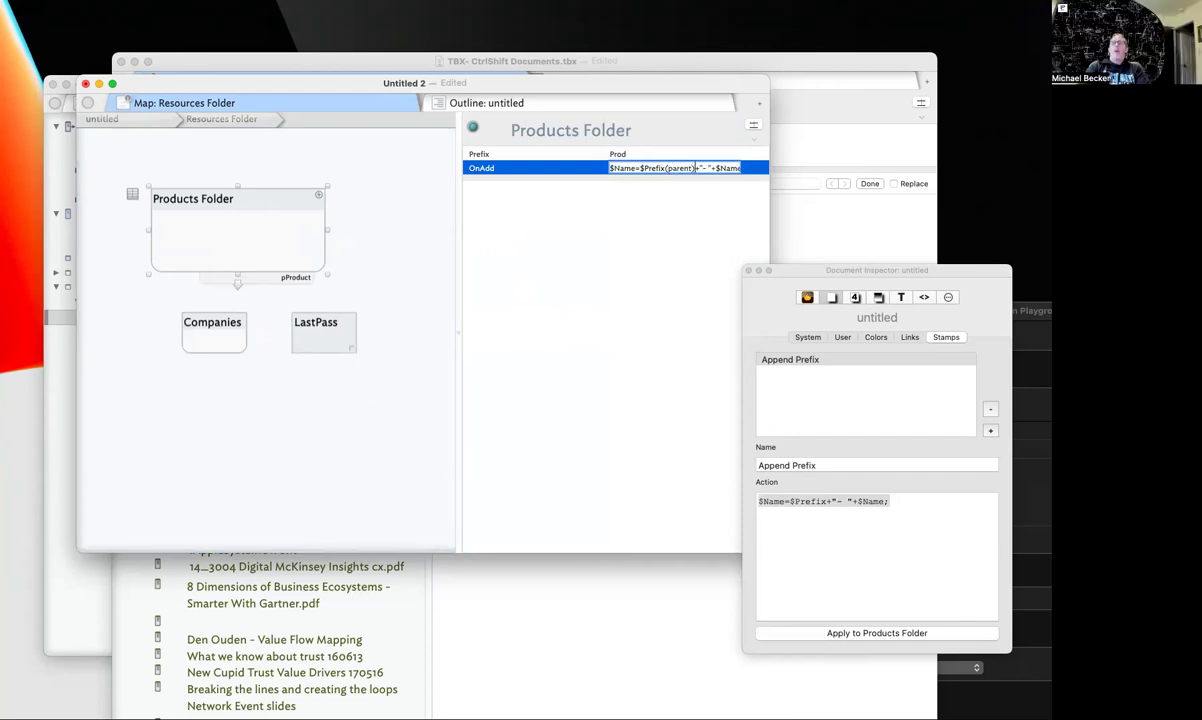
left_click(655, 196)
left_click(614, 167)
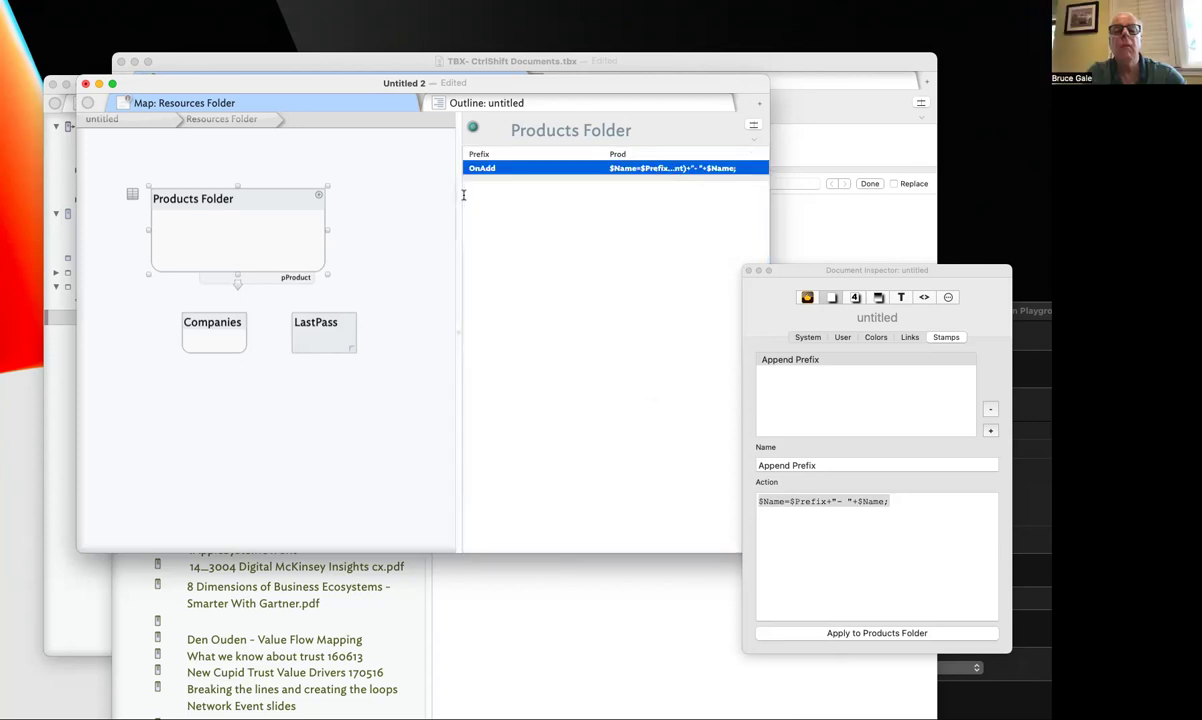
left_click_drag(457, 197, 404, 197)
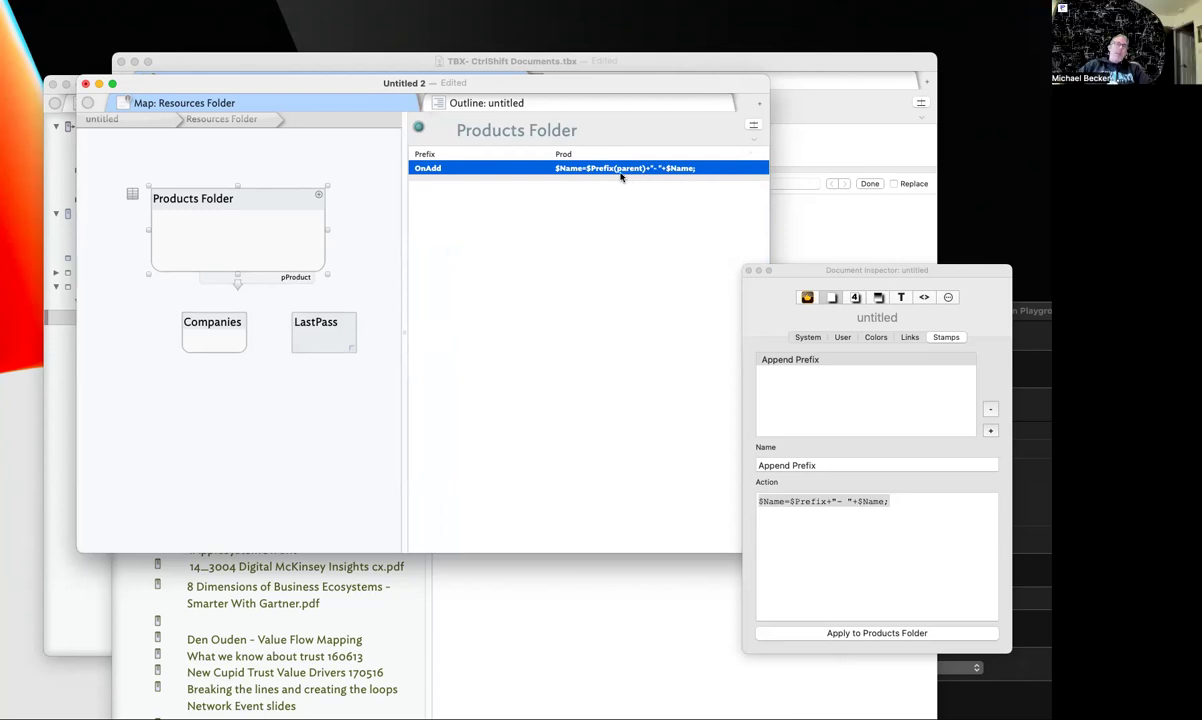
left_click(233, 197)
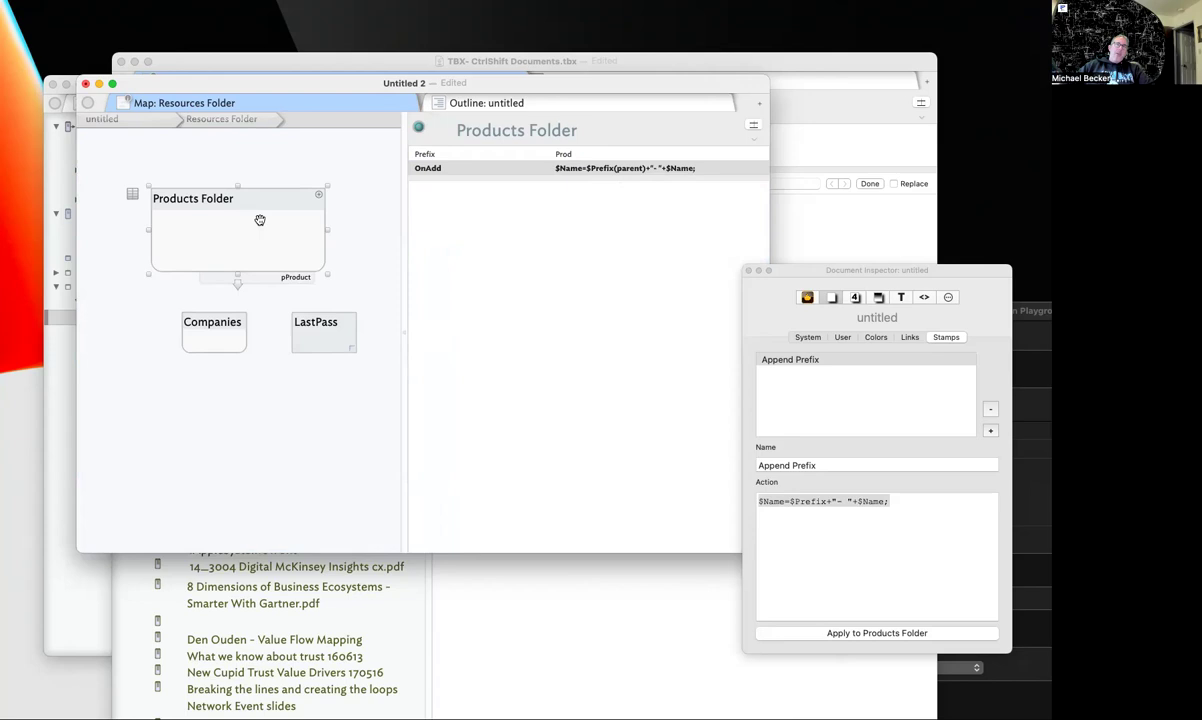
Drop the LastPass note into Products Folder, which renames it "Prod- LastPass"
left_click(315, 326)
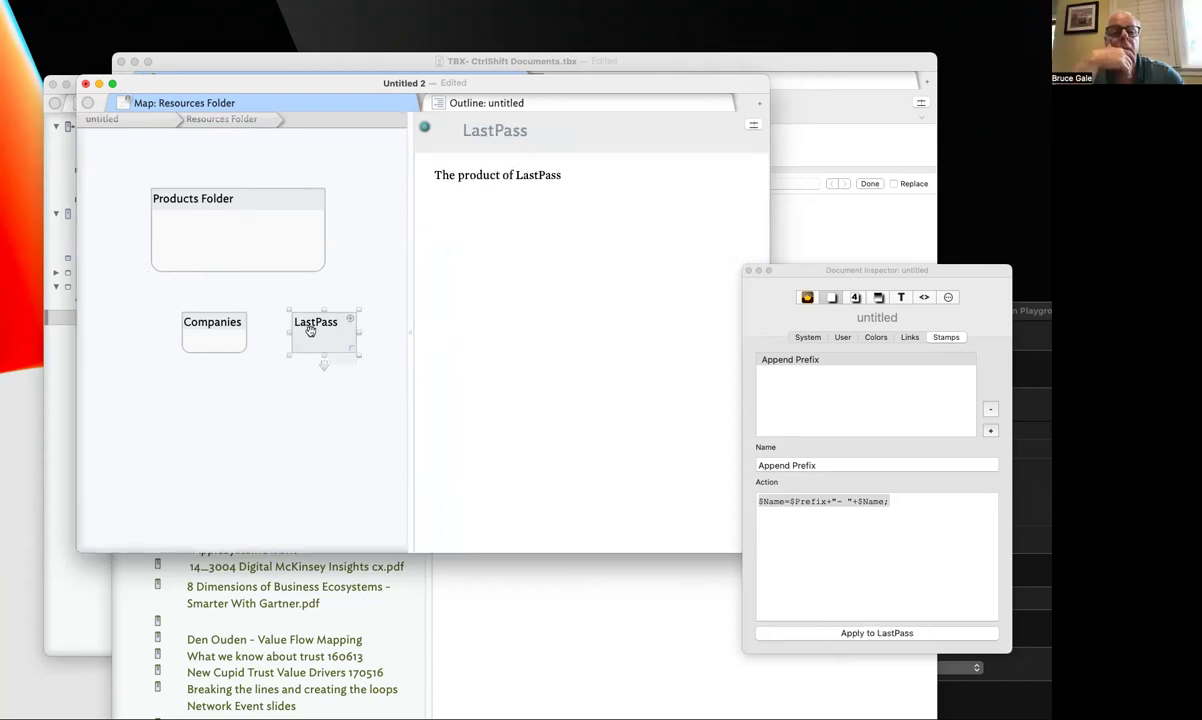
left_click_drag(313, 334, 233, 270)
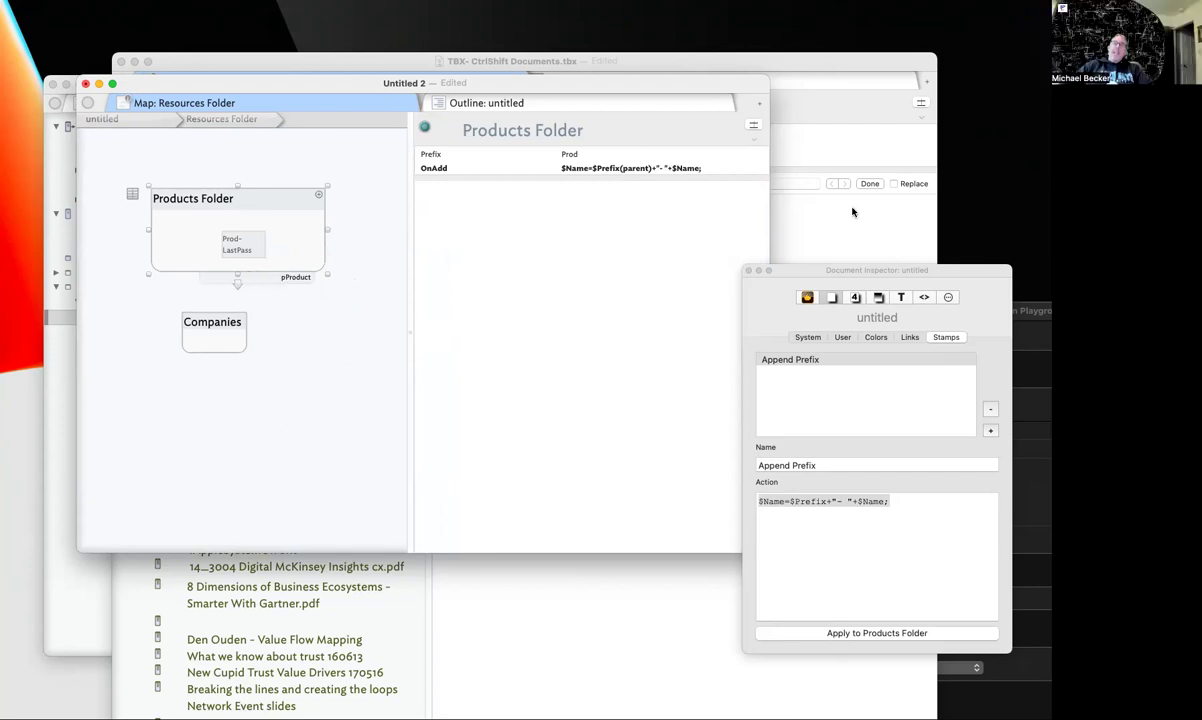
scroll(341, 215, "up", 2)
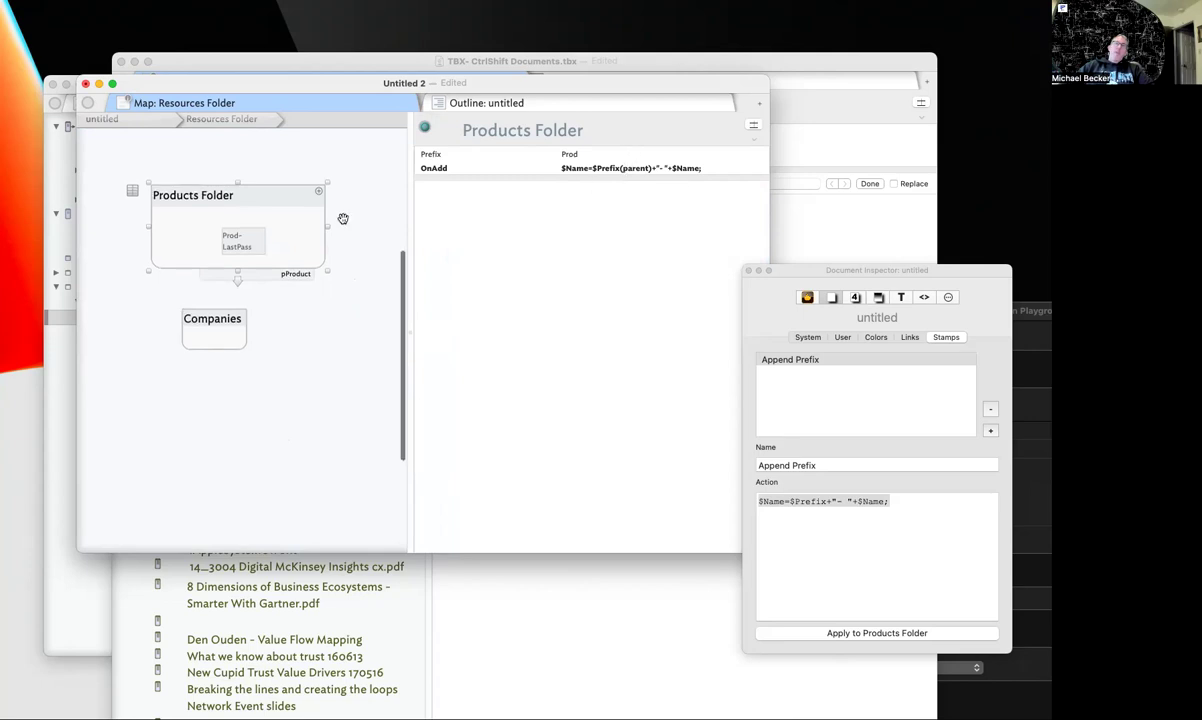
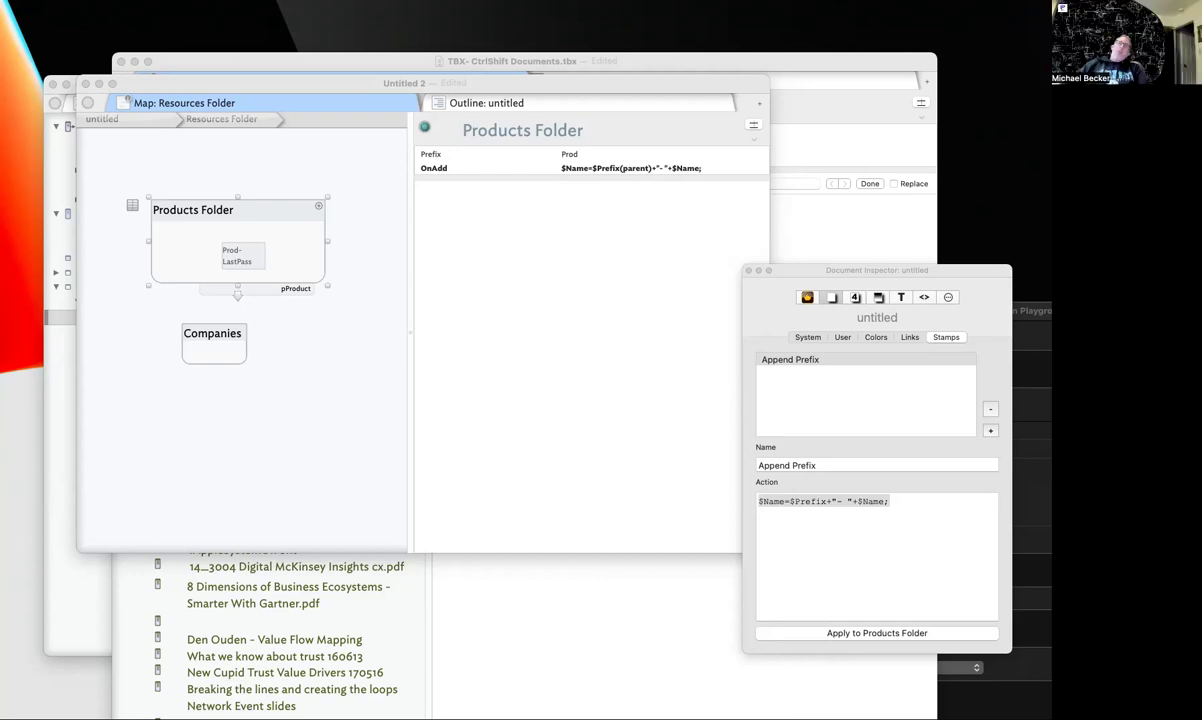
Move Companies Folder up and enlarge it to show its notes, then reposition and widen Products Folder
left_click(235, 336)
left_click_drag(208, 327, 170, 318)
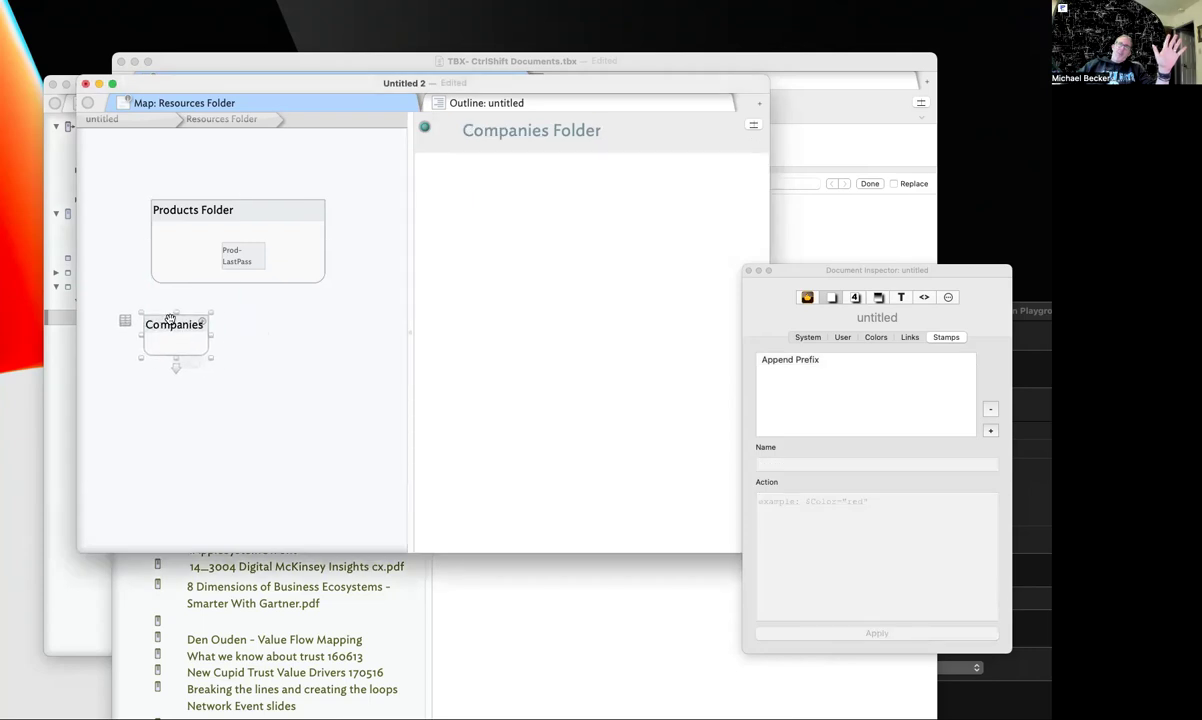
left_click_drag(208, 355, 318, 395)
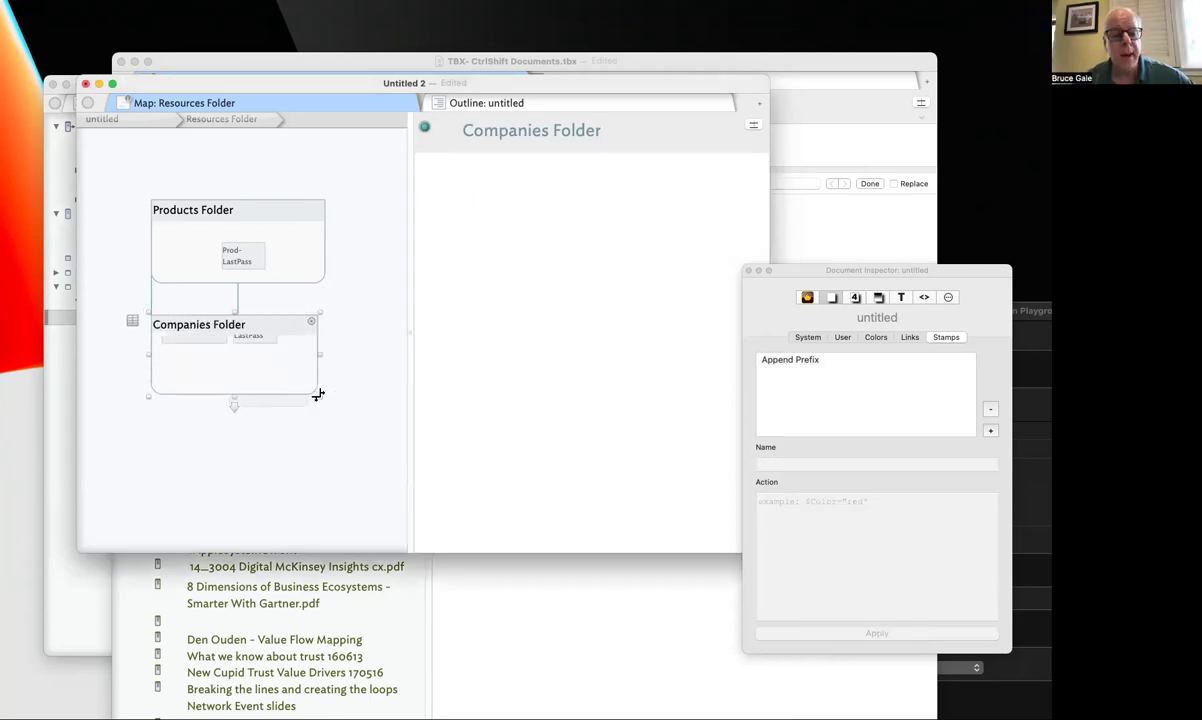
scroll(238, 385, "up", 3)
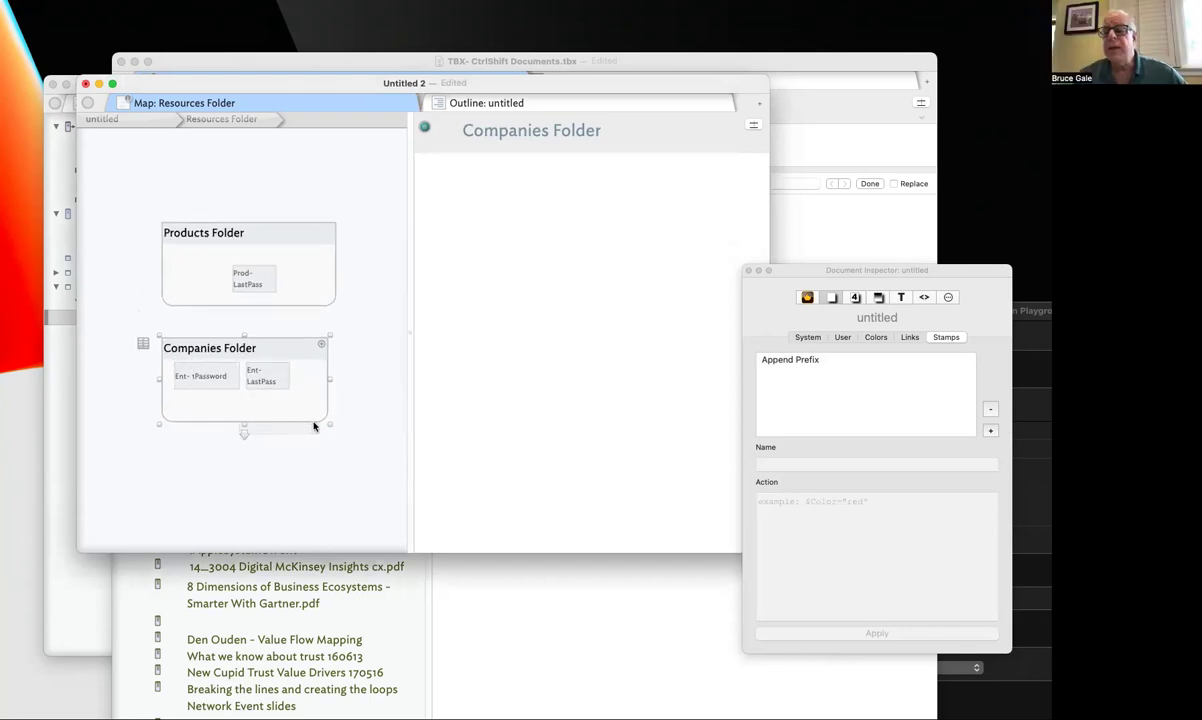
left_click_drag(330, 424, 371, 446)
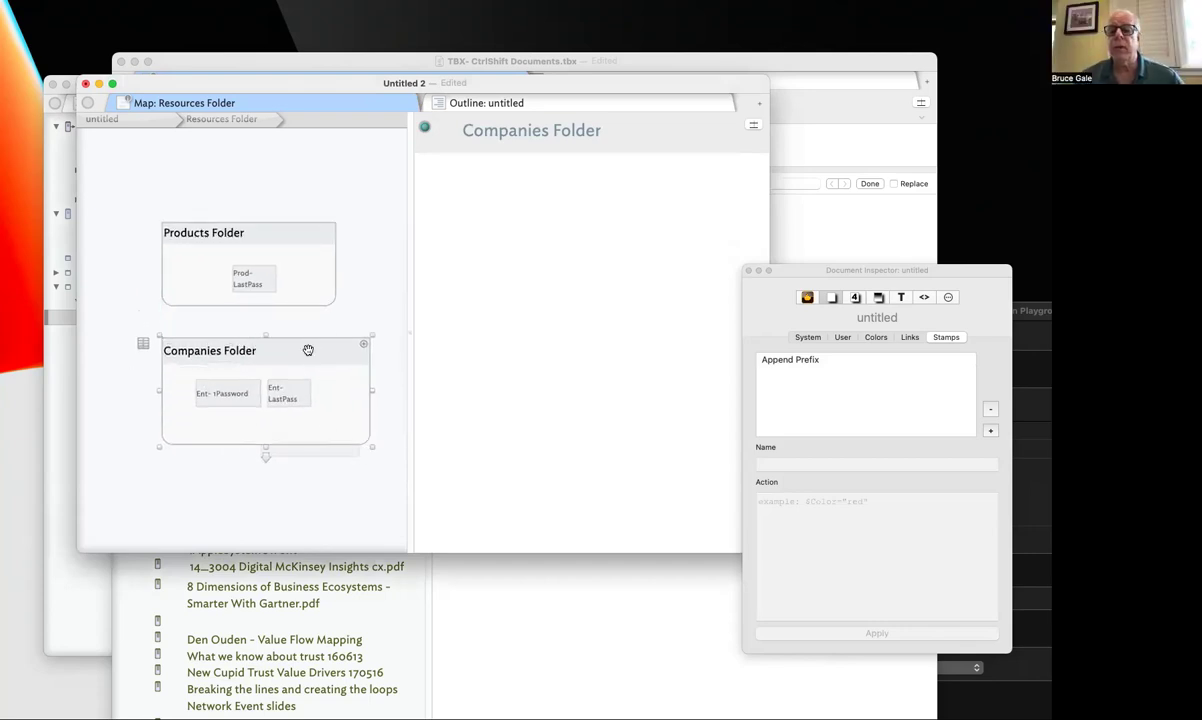
left_click_drag(308, 350, 276, 322)
left_click_drag(287, 234, 238, 220)
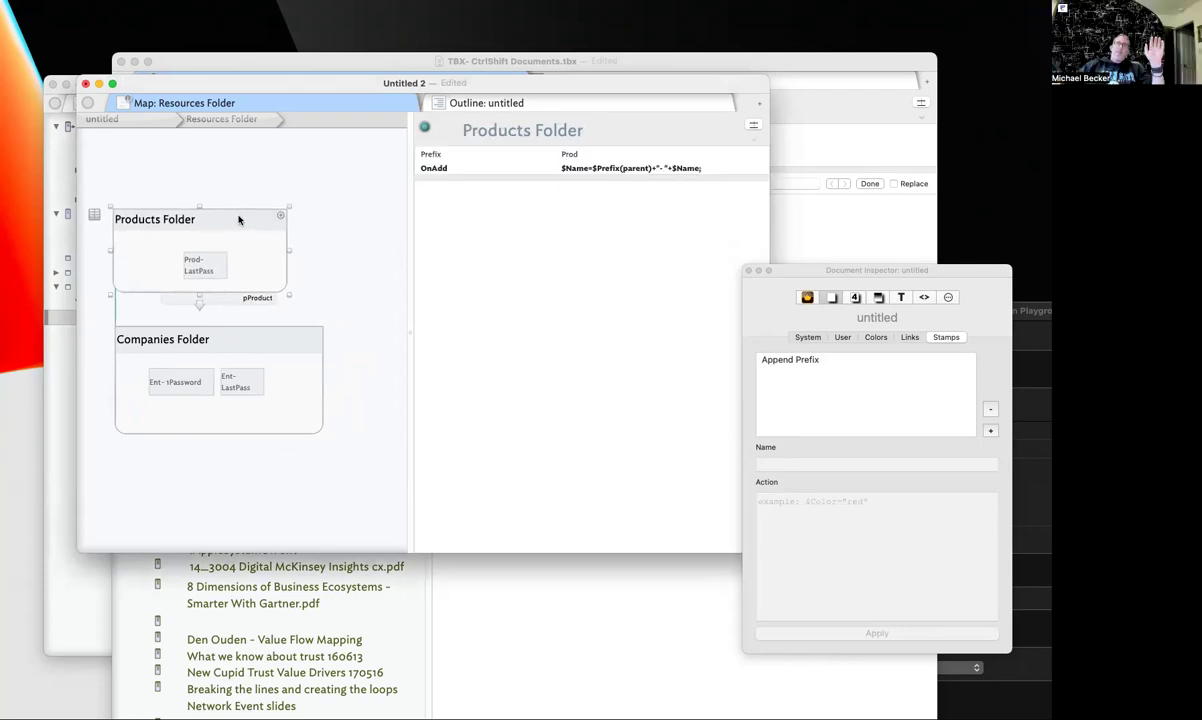
left_click_drag(290, 297, 325, 302)
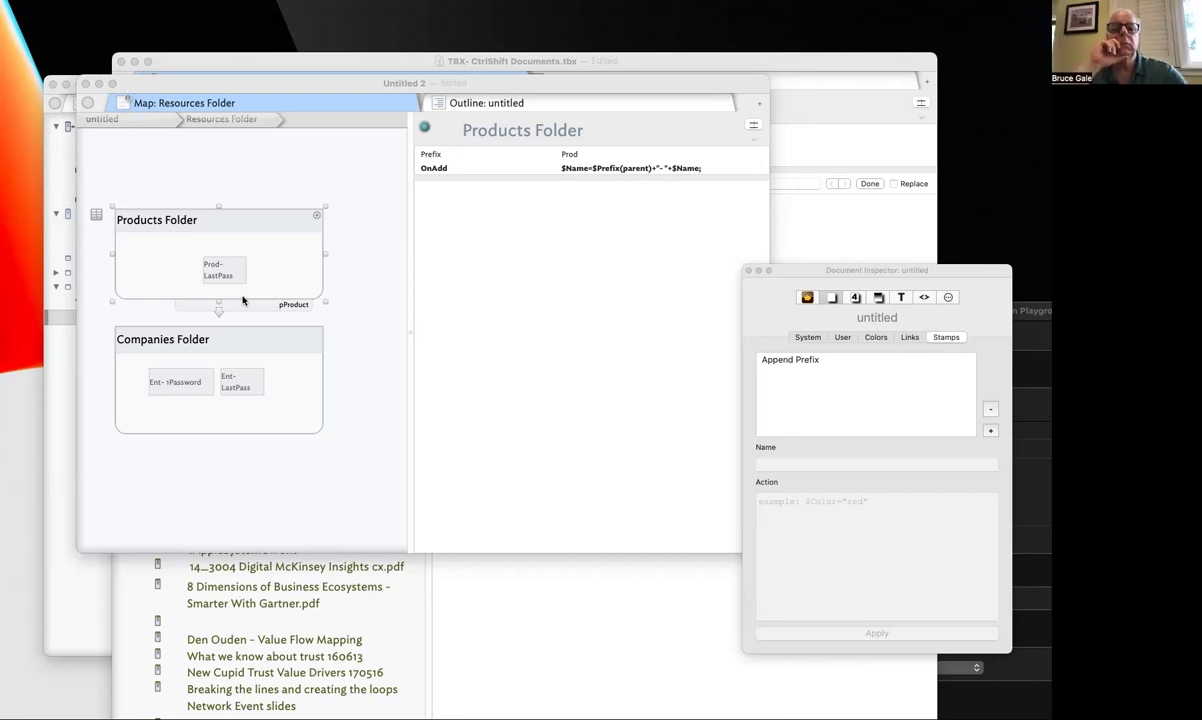
Create two notes above the folders named Hello/World and Hello:World
double_click(209, 153)
type("H")
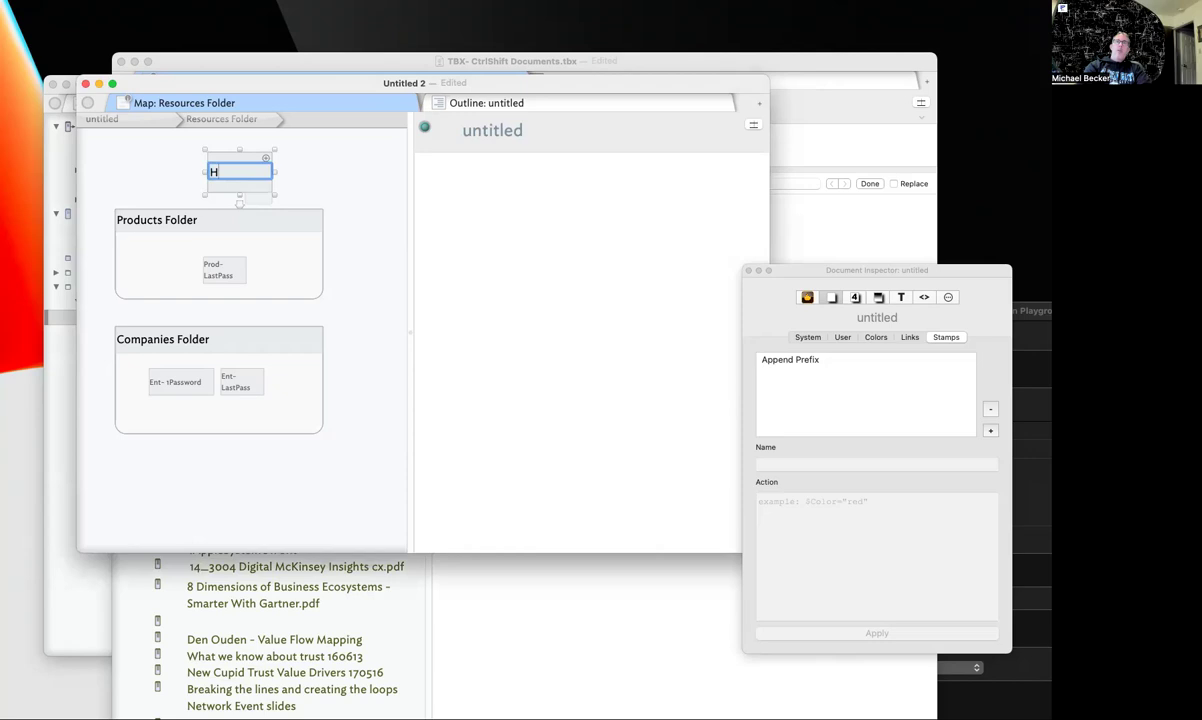
type("ello/World")
key("Return")
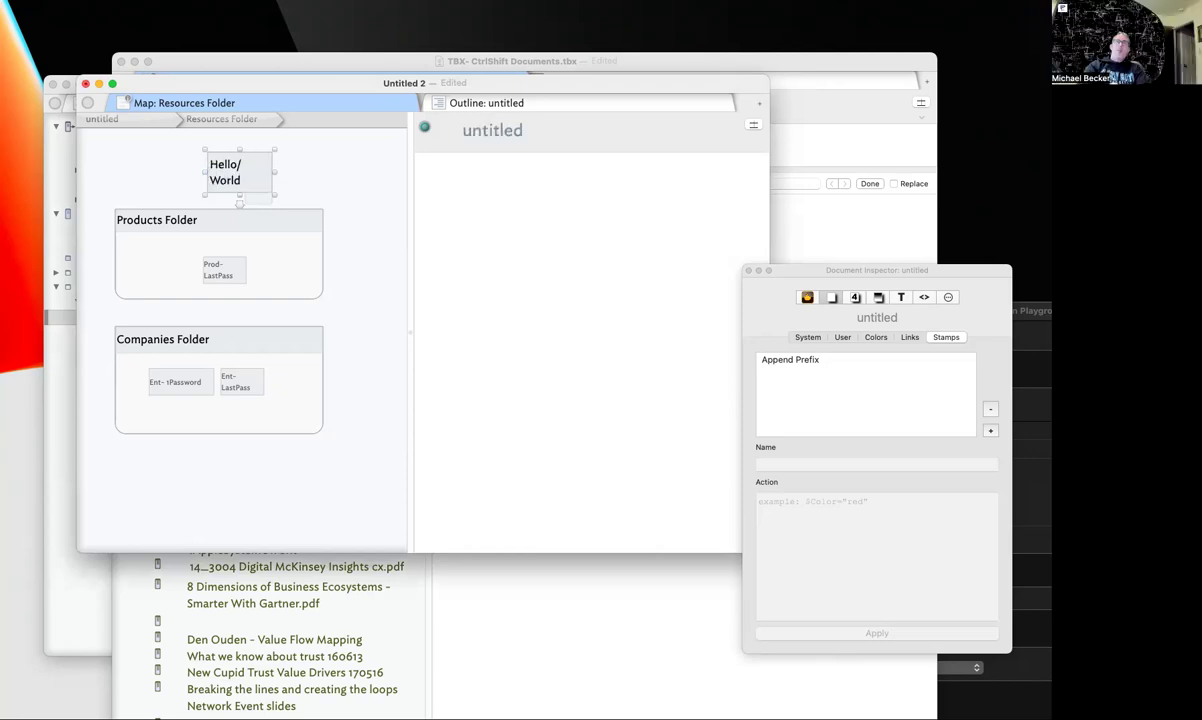
key("Return")
type("Hel")
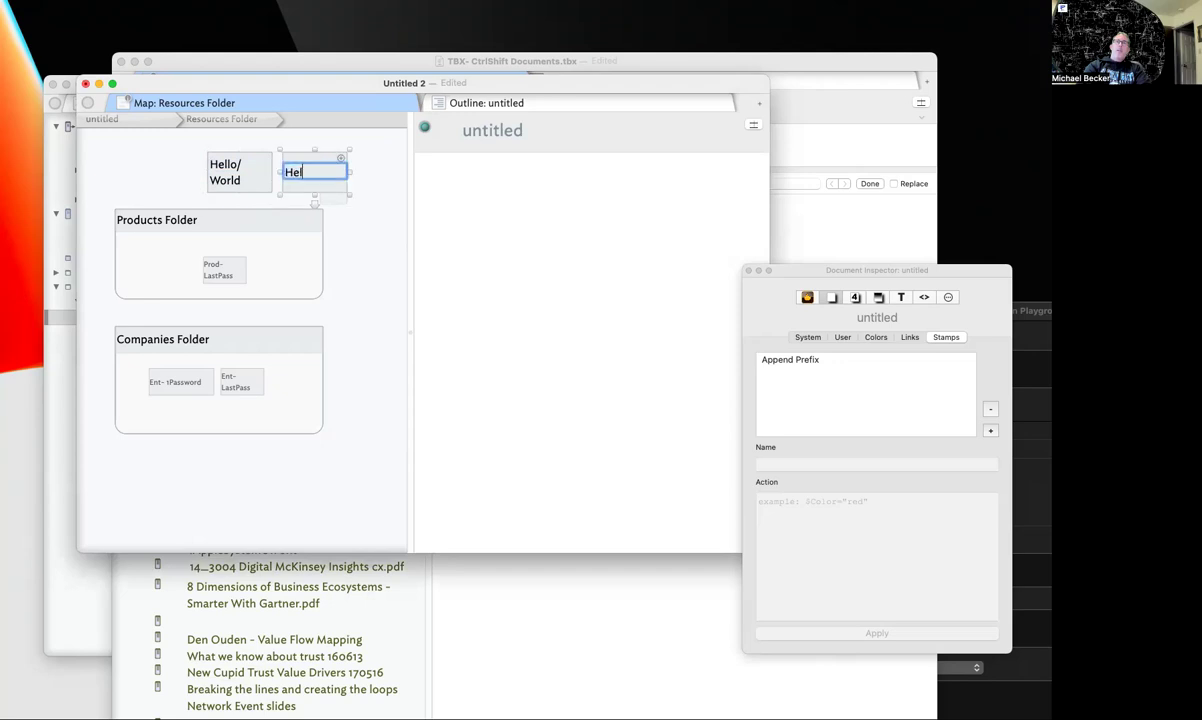
type("lo:World")
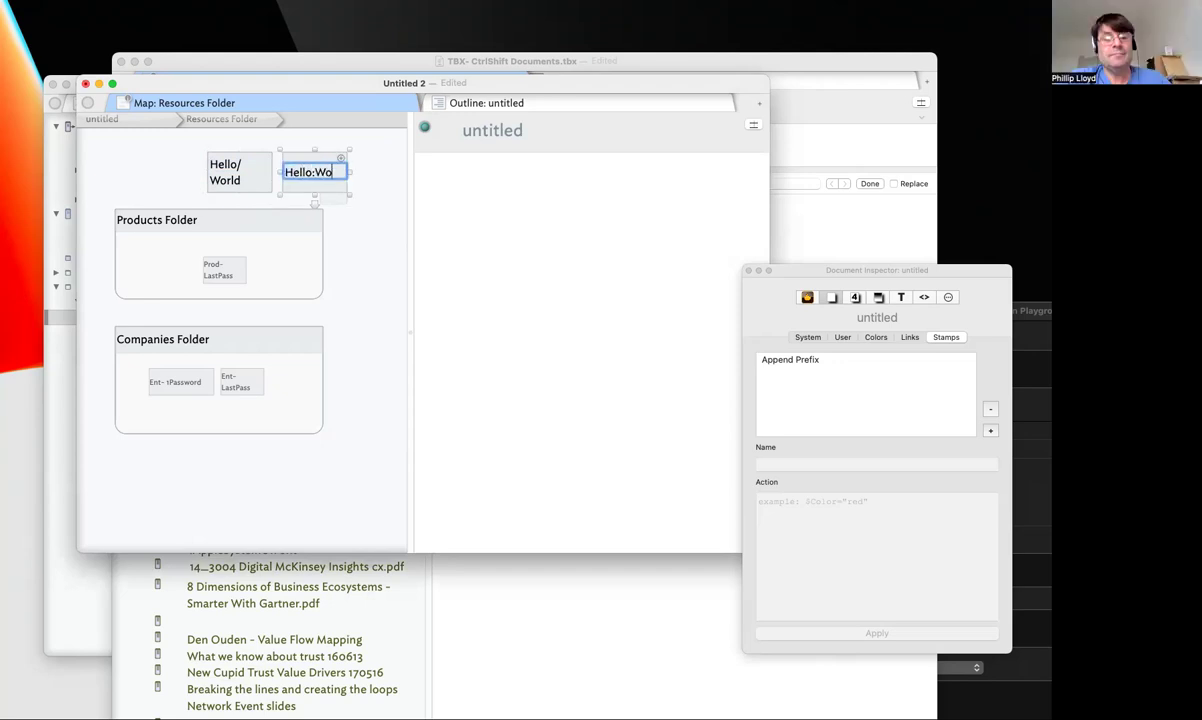
key("Return")
key("Return")
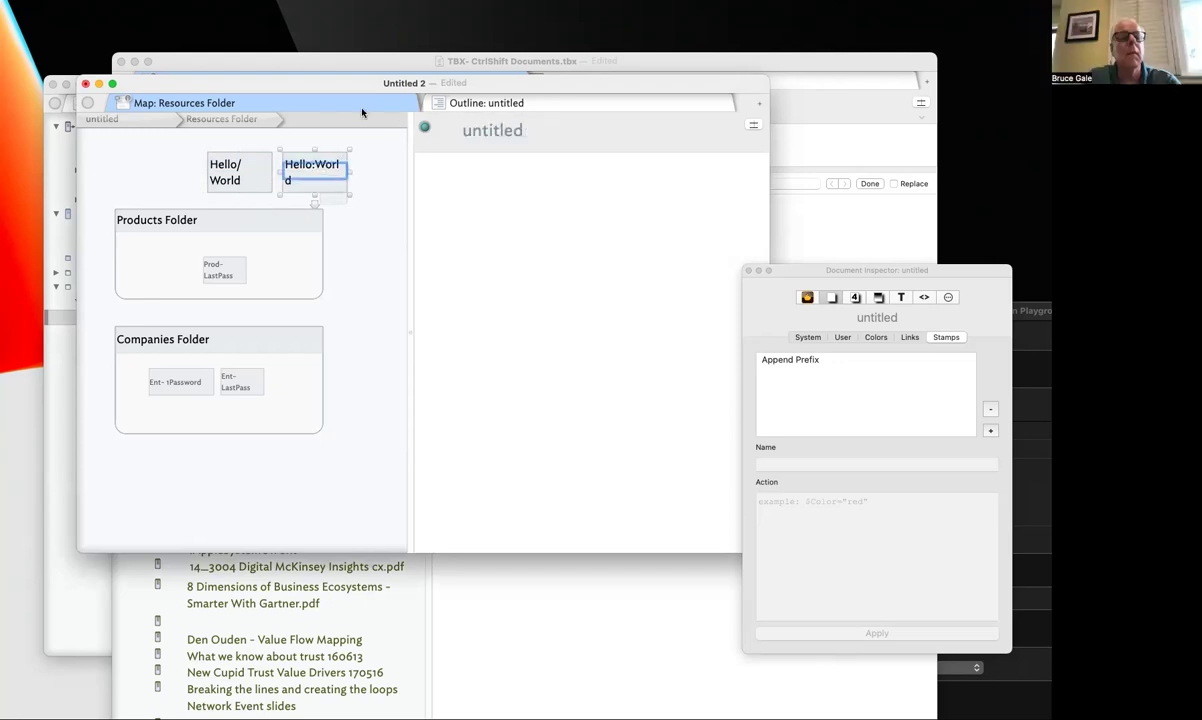
Move Hello/World left and name the untitled note Hello (World)
left_click_drag(220, 160, 160, 165)
left_click(228, 172)
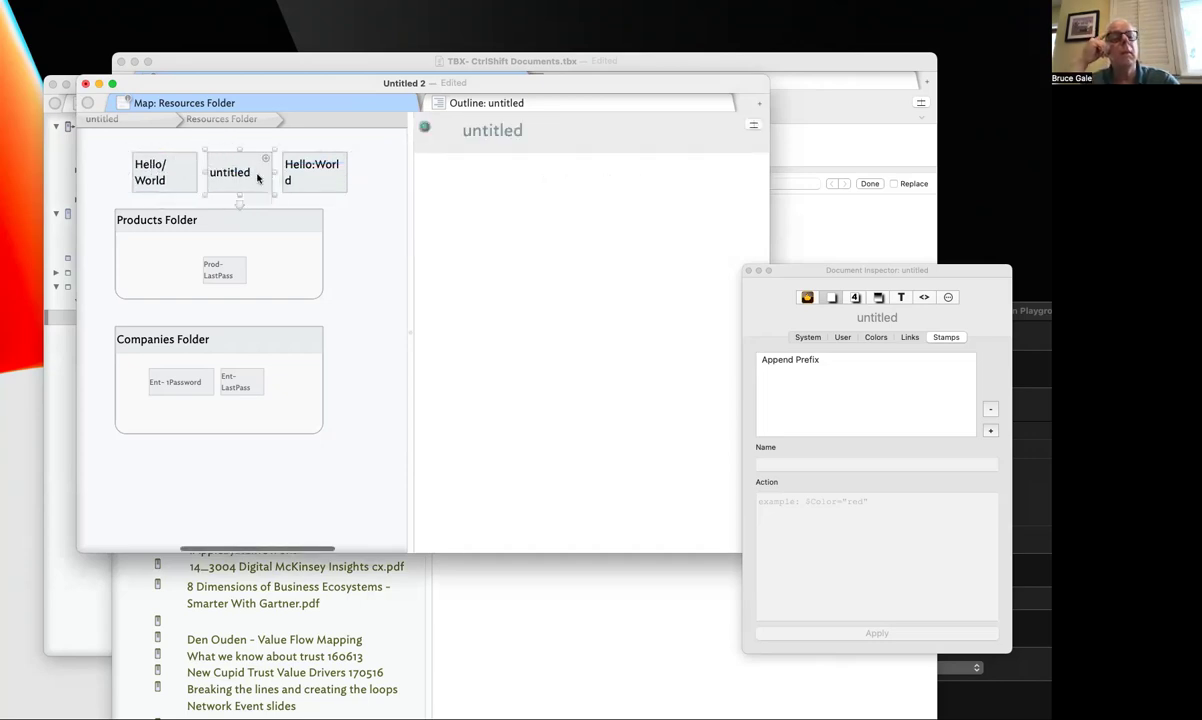
left_click(240, 173)
type("HelloW")
key("BackSpace")
type("(World)")
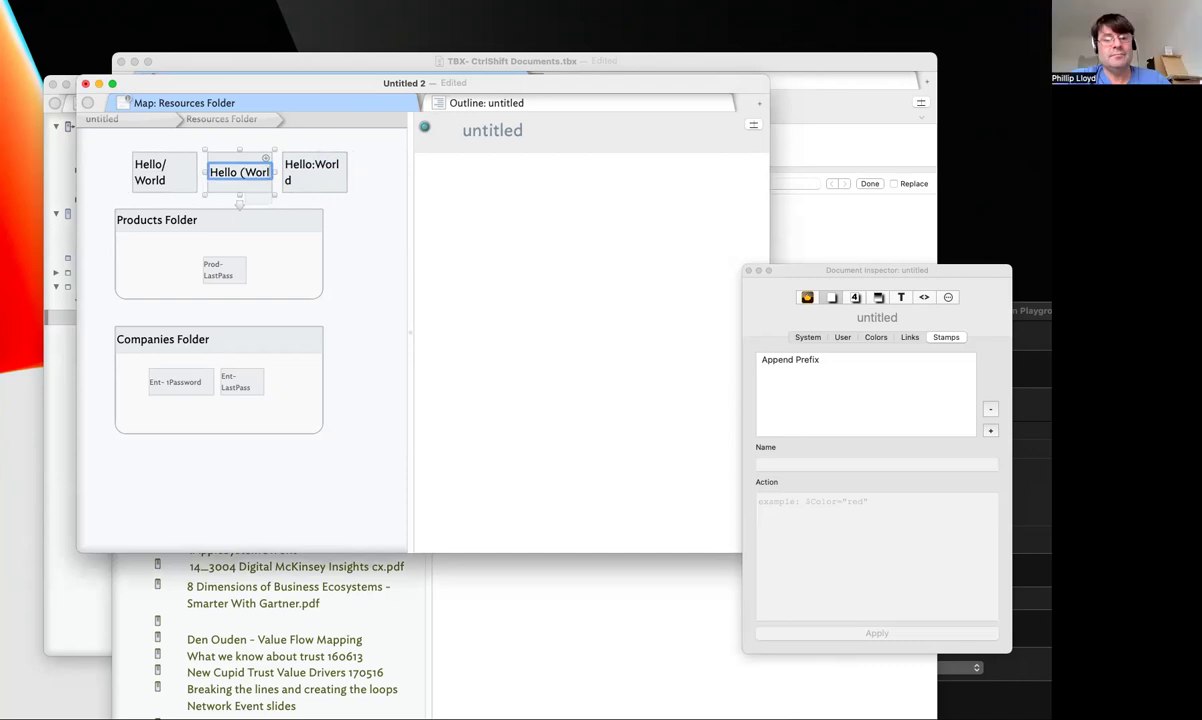
key("Return")
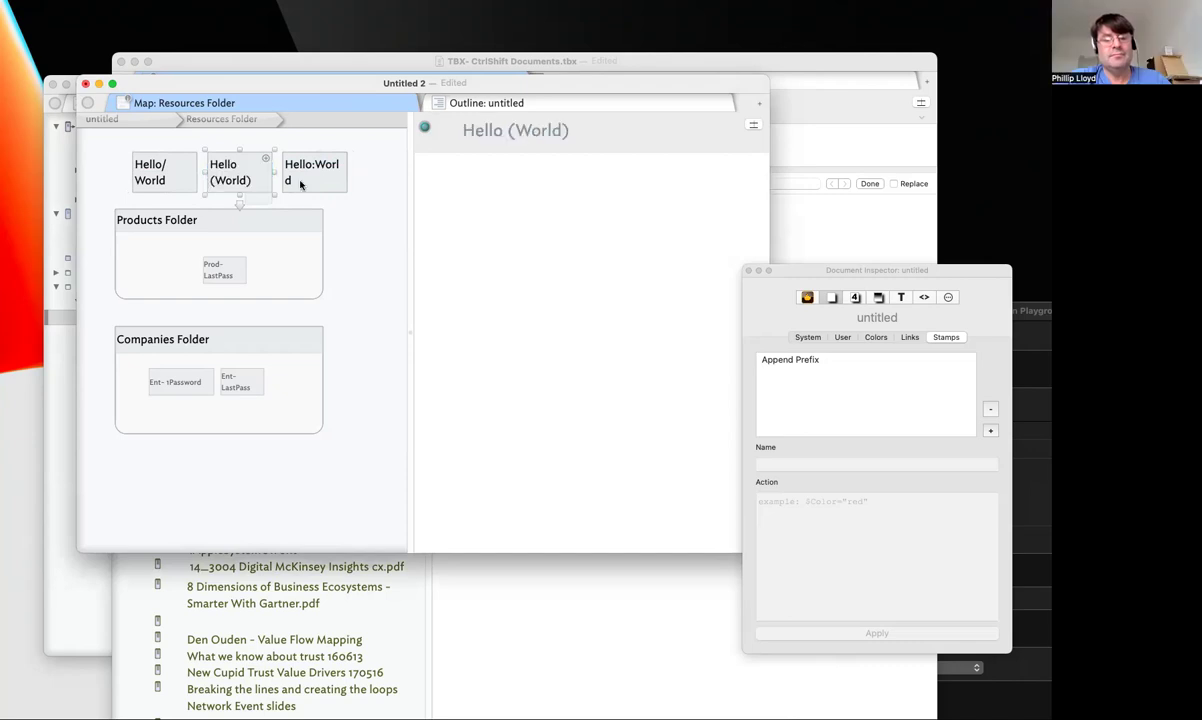
Widen Hello/World and Hello (World), line up Hello:World beside them, and delete the leftover untitled note
scroll(250, 300, "up", 3)
left_click_drag(177, 236, 205, 188)
left_click_drag(235, 245, 335, 195)
left_click_drag(410, 204, 518, 213)
left_click_drag(318, 250, 451, 193)
left_click(344, 257)
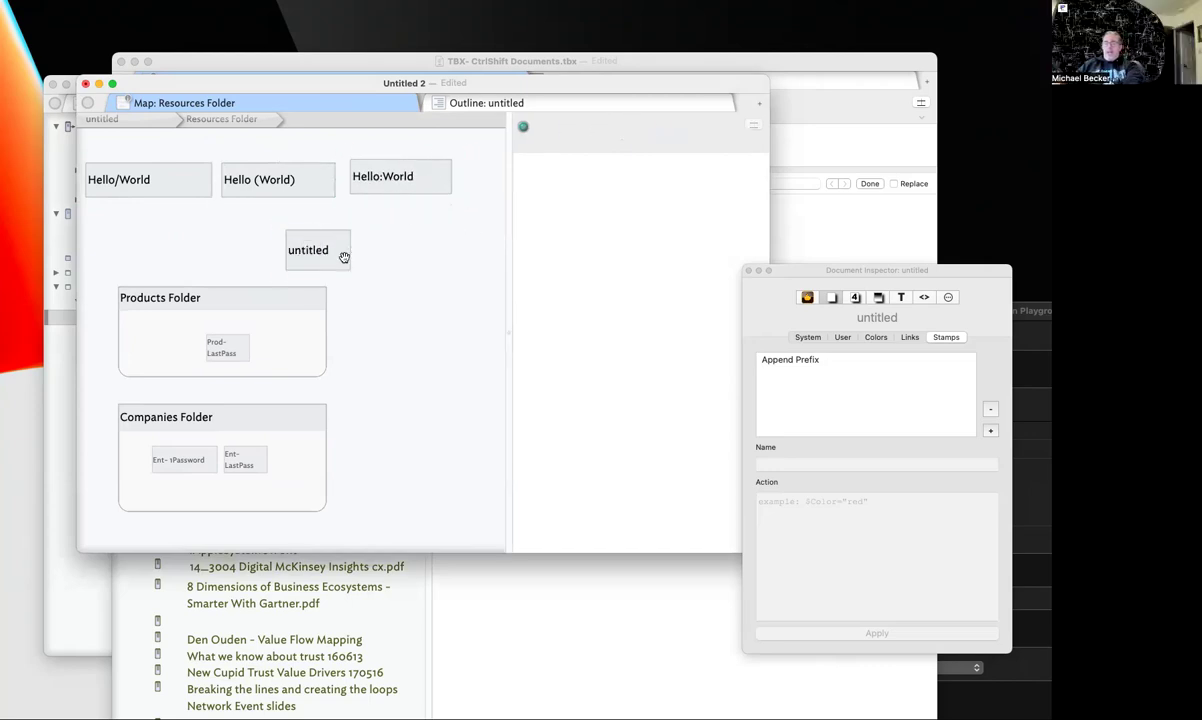
key("Delete")
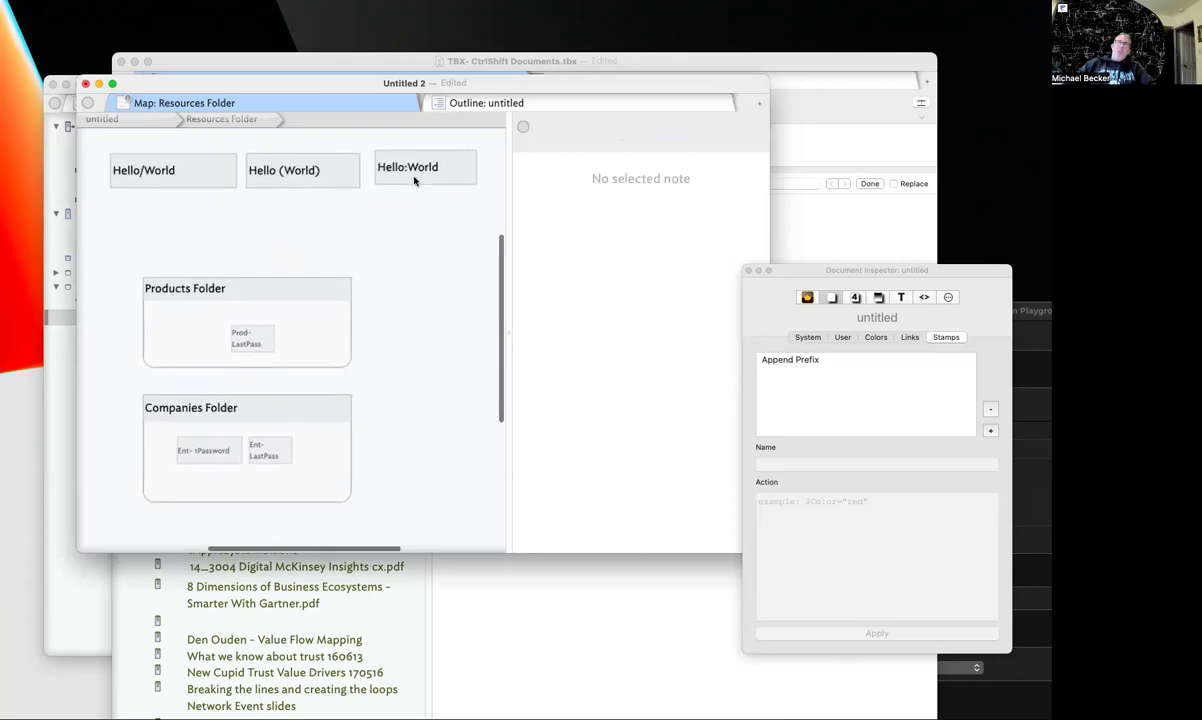
left_click(412, 178)
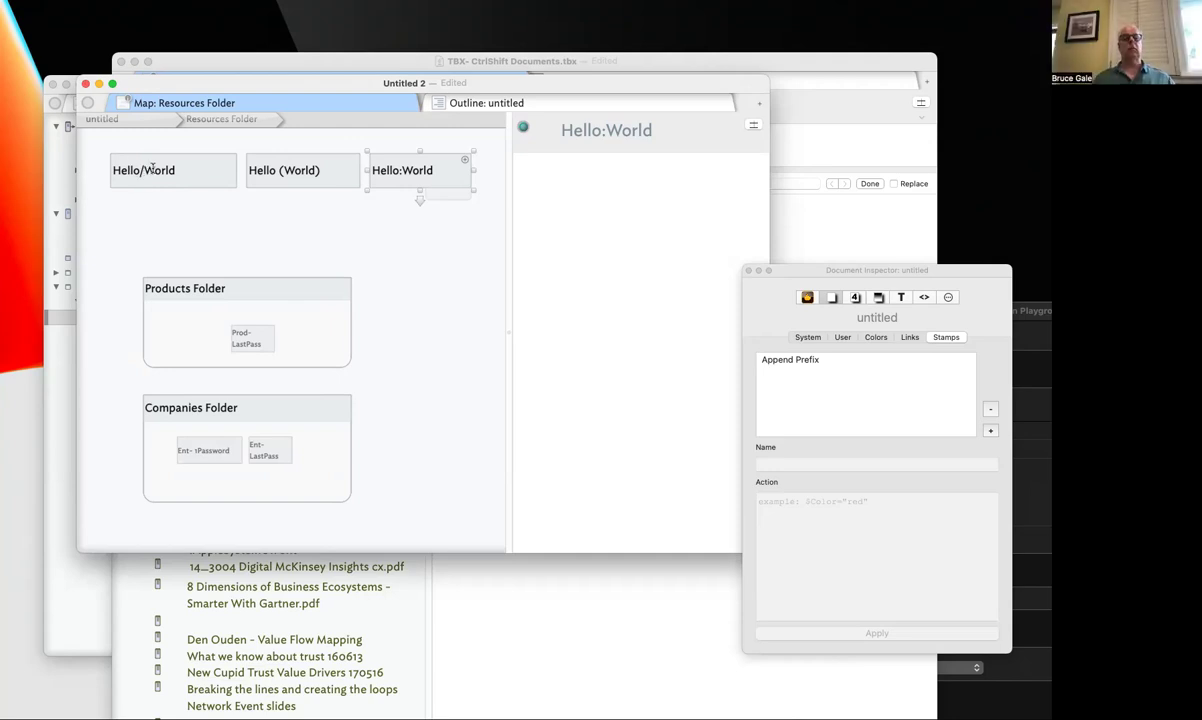
Try renaming Hello/World to Hello- World, then restore its Hello/World title
left_click(138, 171)
left_click(137, 172)
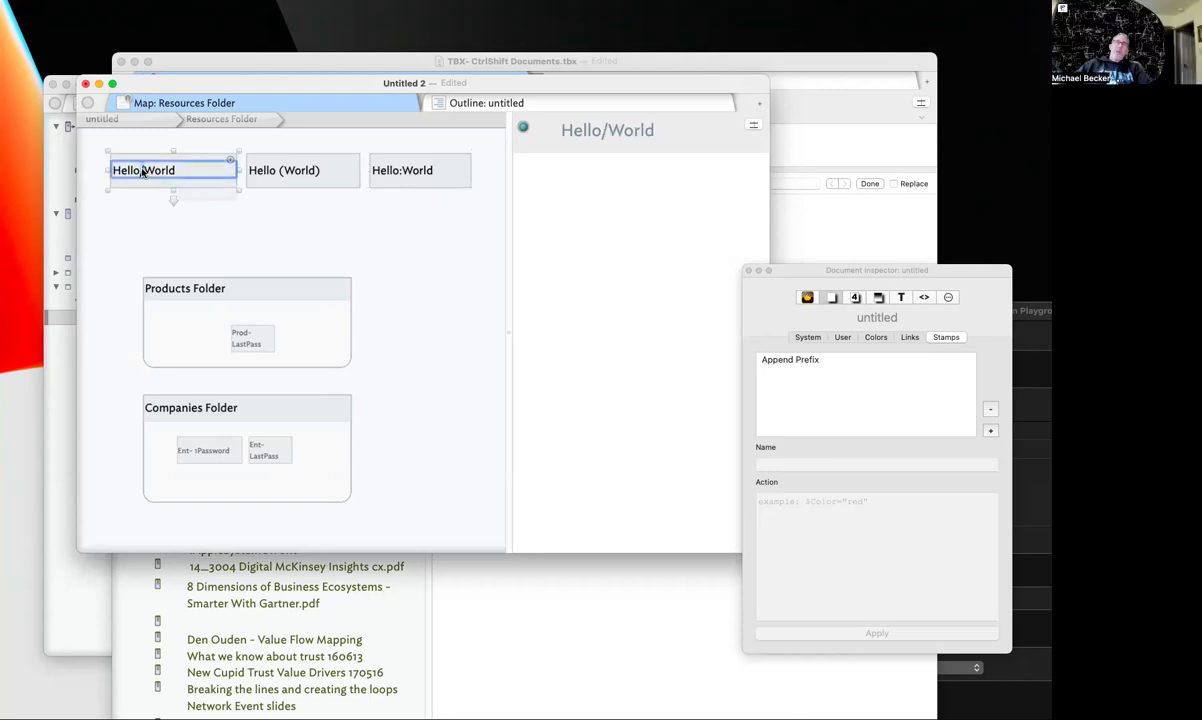
type("-")
key("Return")
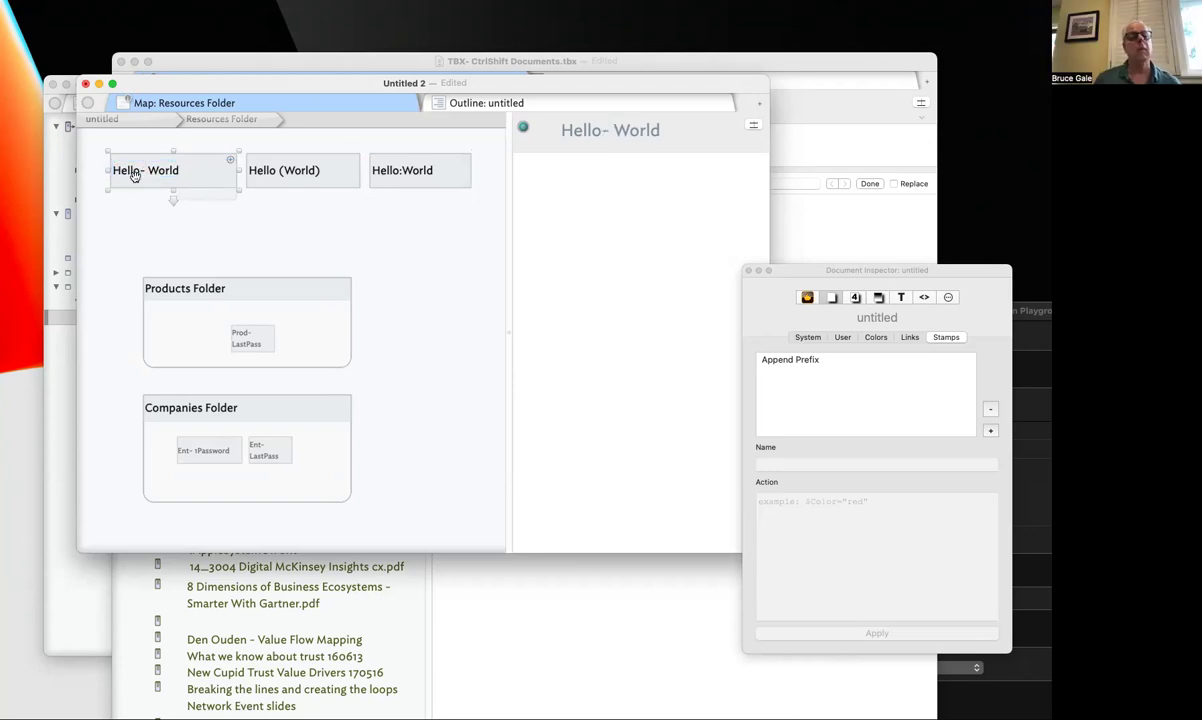
left_click(146, 170)
key("BackSpace")
key("Delete")
type("/")
key("Return")
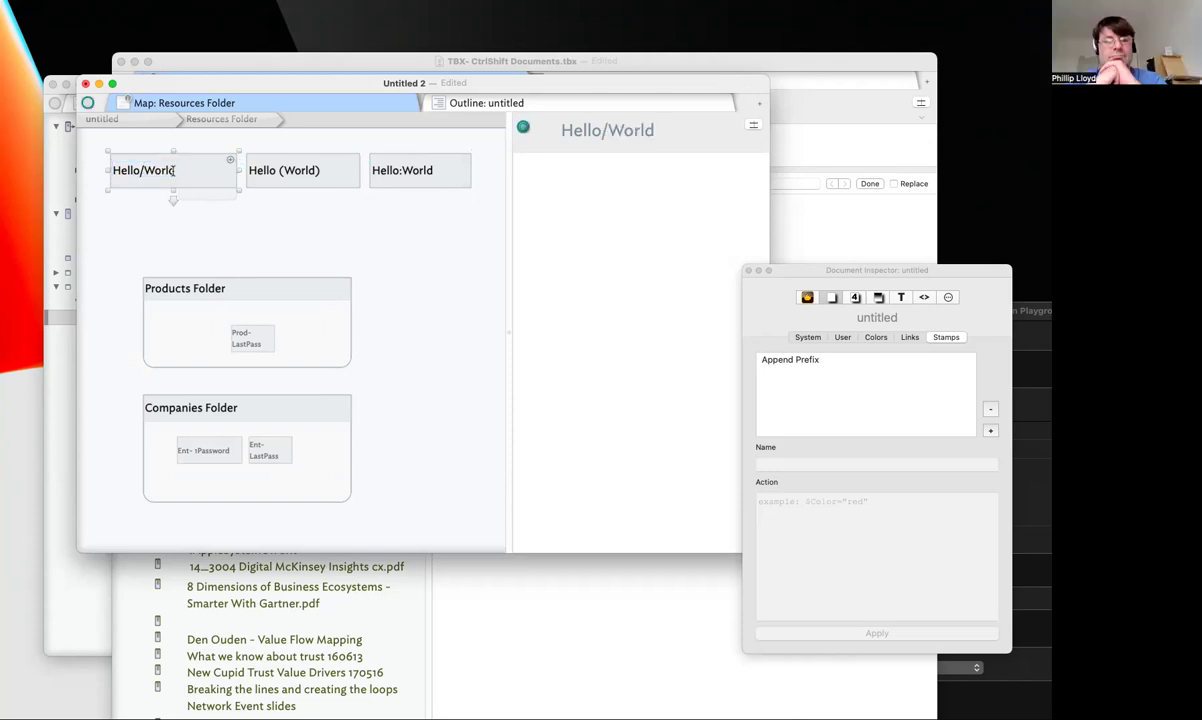
Duplicate Hello/World, move the copy beneath it, and rename the copy Hello- World
key("super+d")
scroll(242, 192, "left", 8)
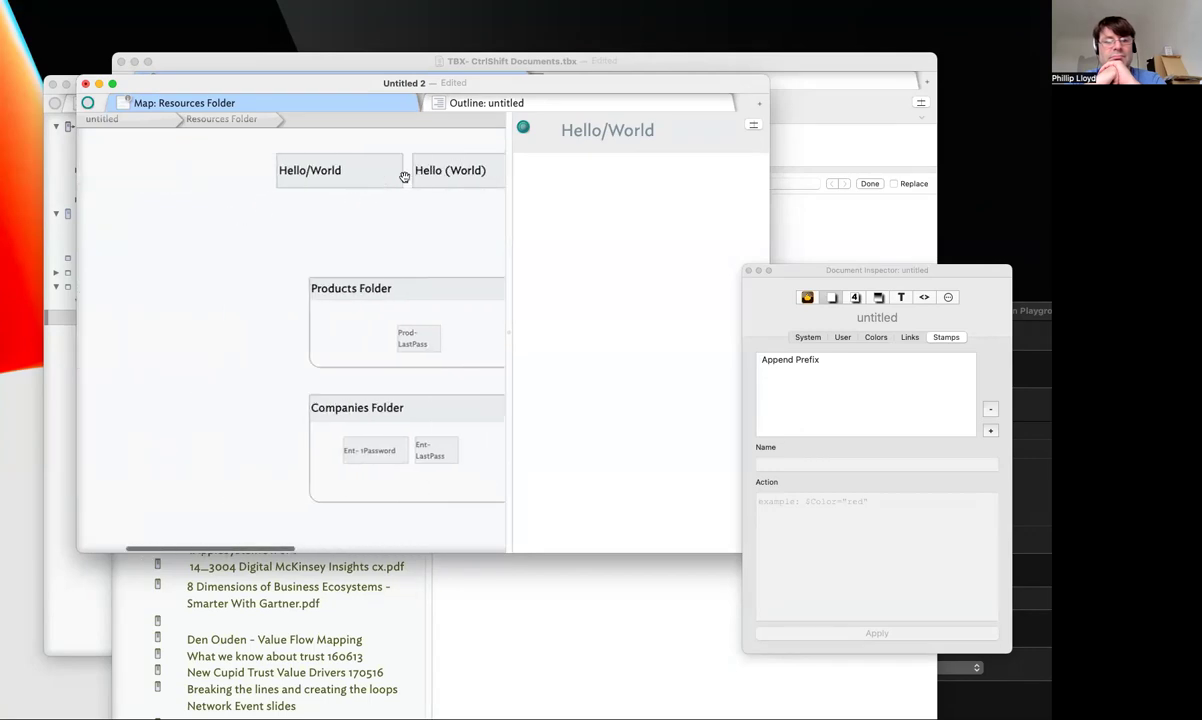
scroll(343, 185, "right", 3)
scroll(343, 185, "right", 4)
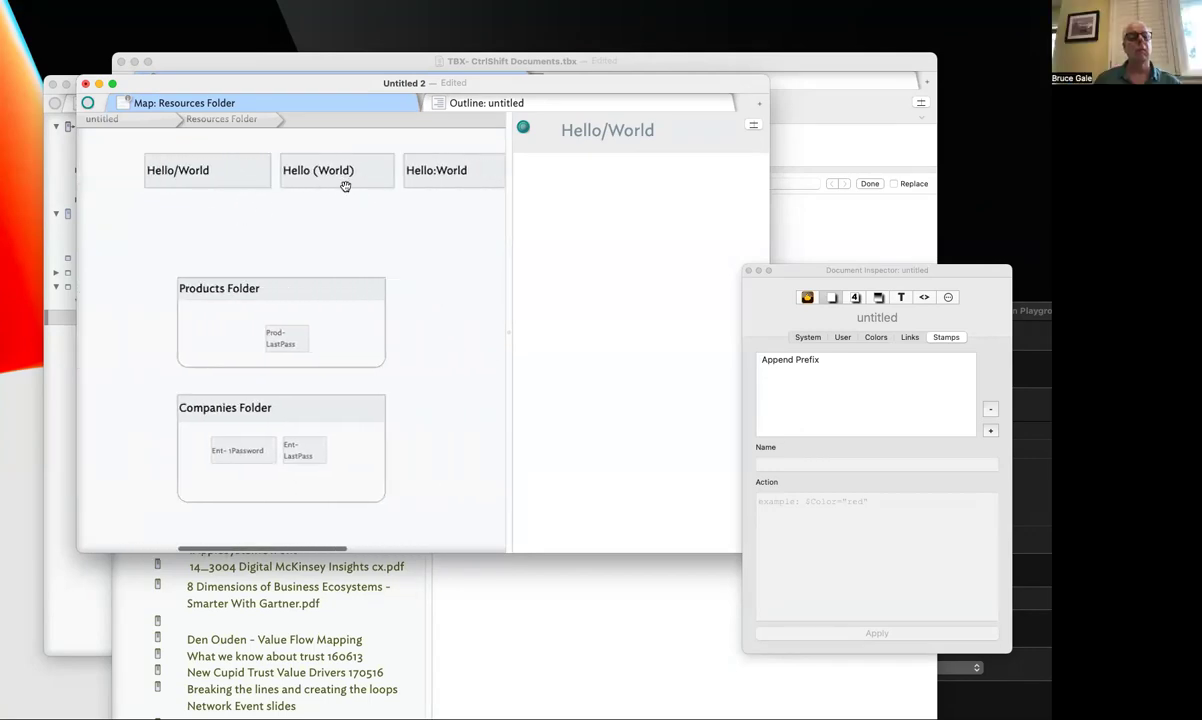
left_click_drag(462, 196, 108, 224)
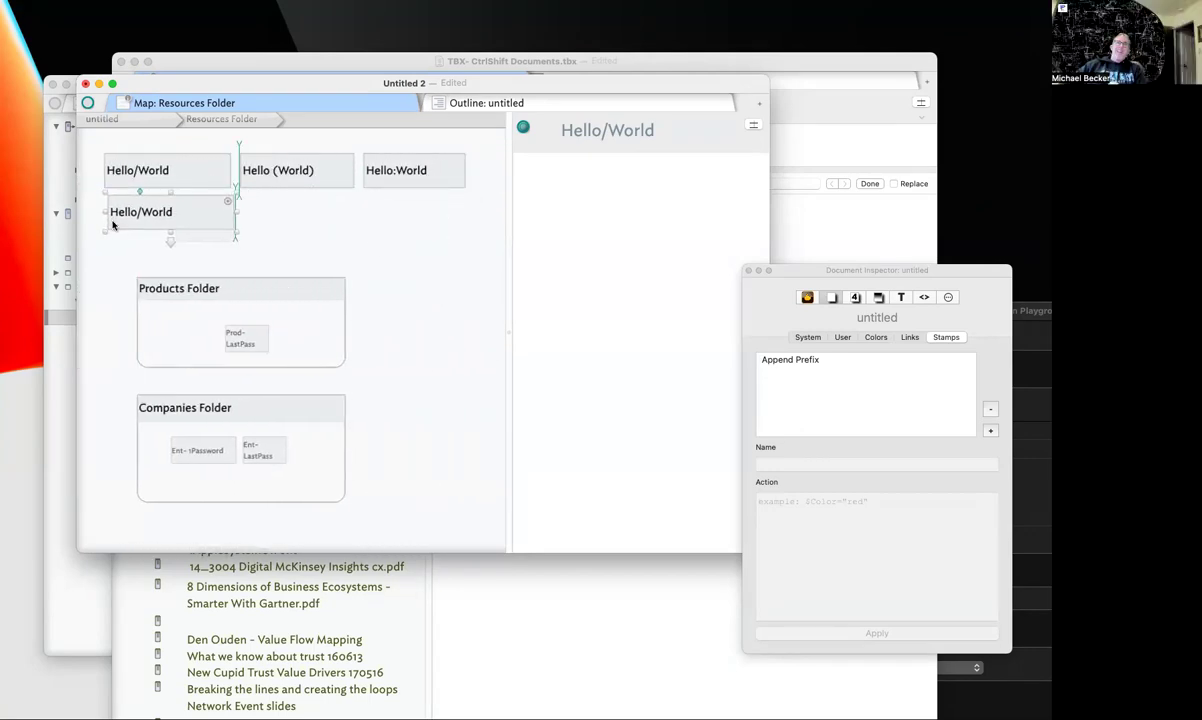
left_click(136, 213)
key("Delete")
type("-")
left_click(322, 241)
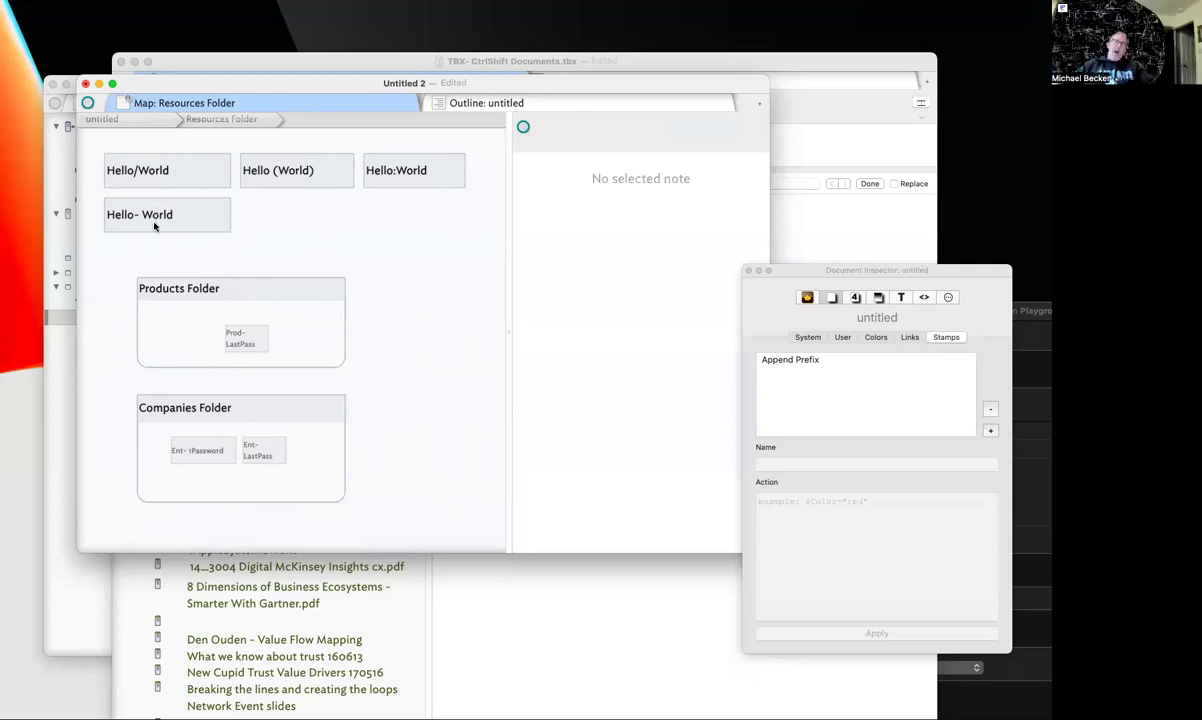
Align Hello/World, Hello (World) and Hello:World in one row, with Hello- World beneath Hello/World
scroll(145, 206, "left", 1)
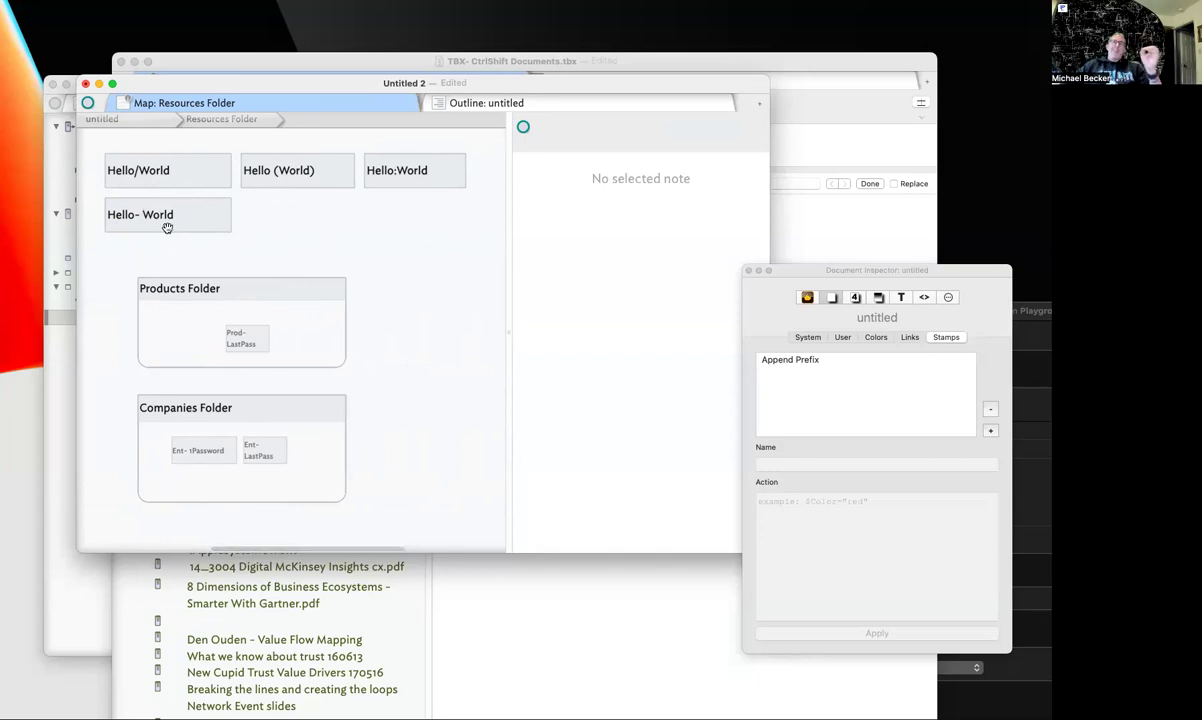
scroll(153, 220, "left", 3)
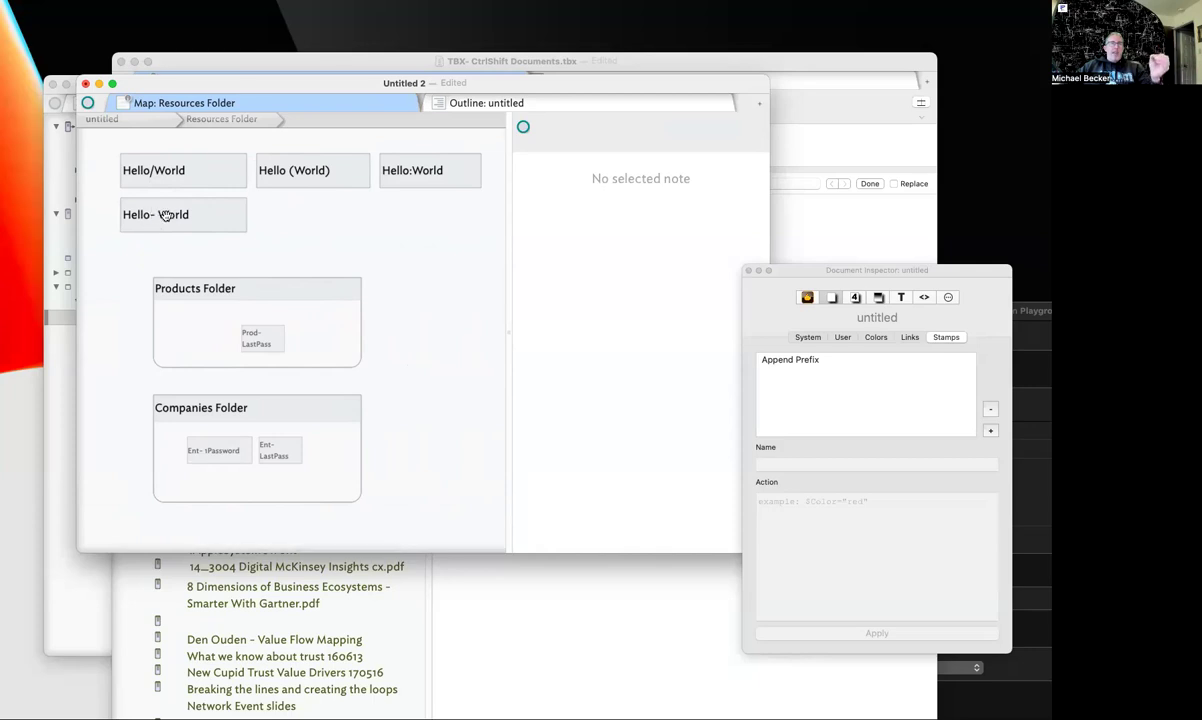
left_click_drag(166, 182, 166, 163)
left_click_drag(266, 172, 273, 151)
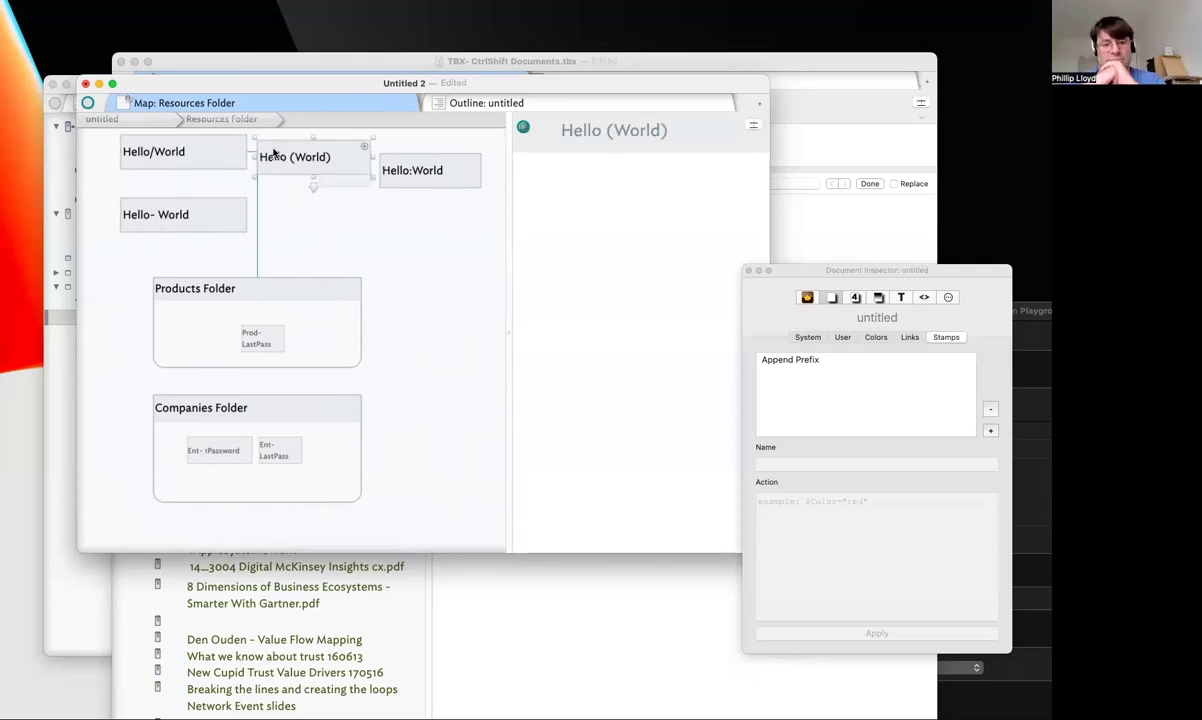
left_click_drag(420, 172, 420, 153)
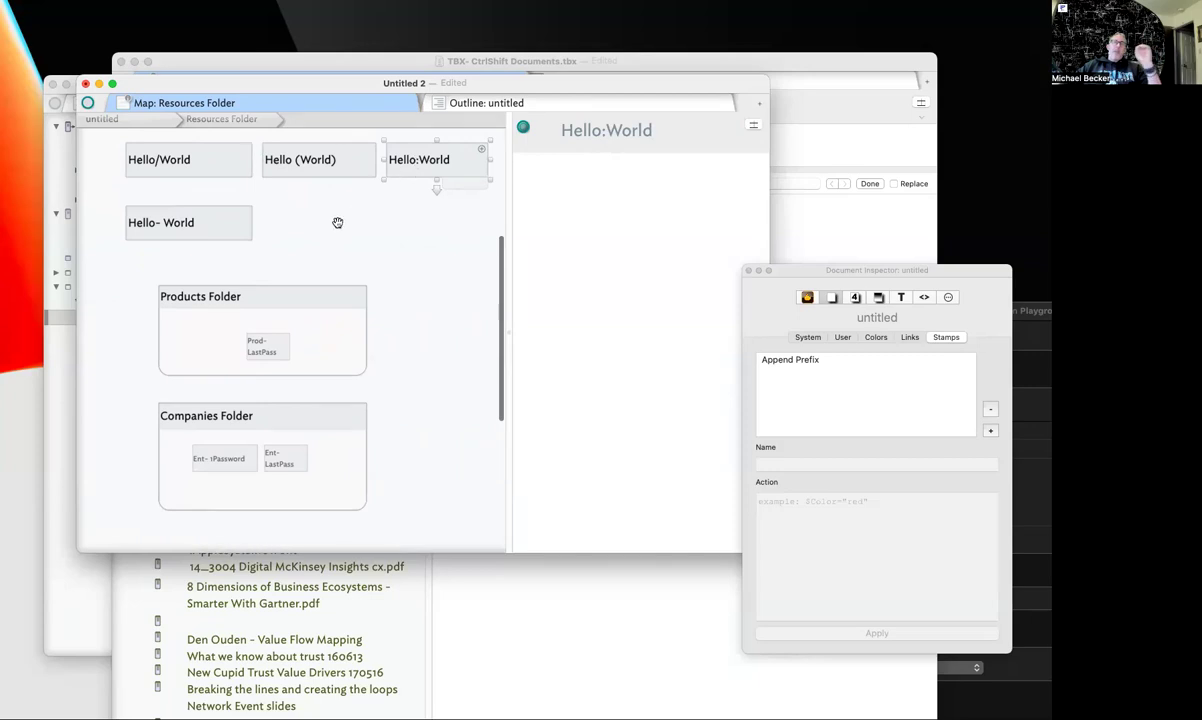
left_click_drag(232, 230, 233, 211)
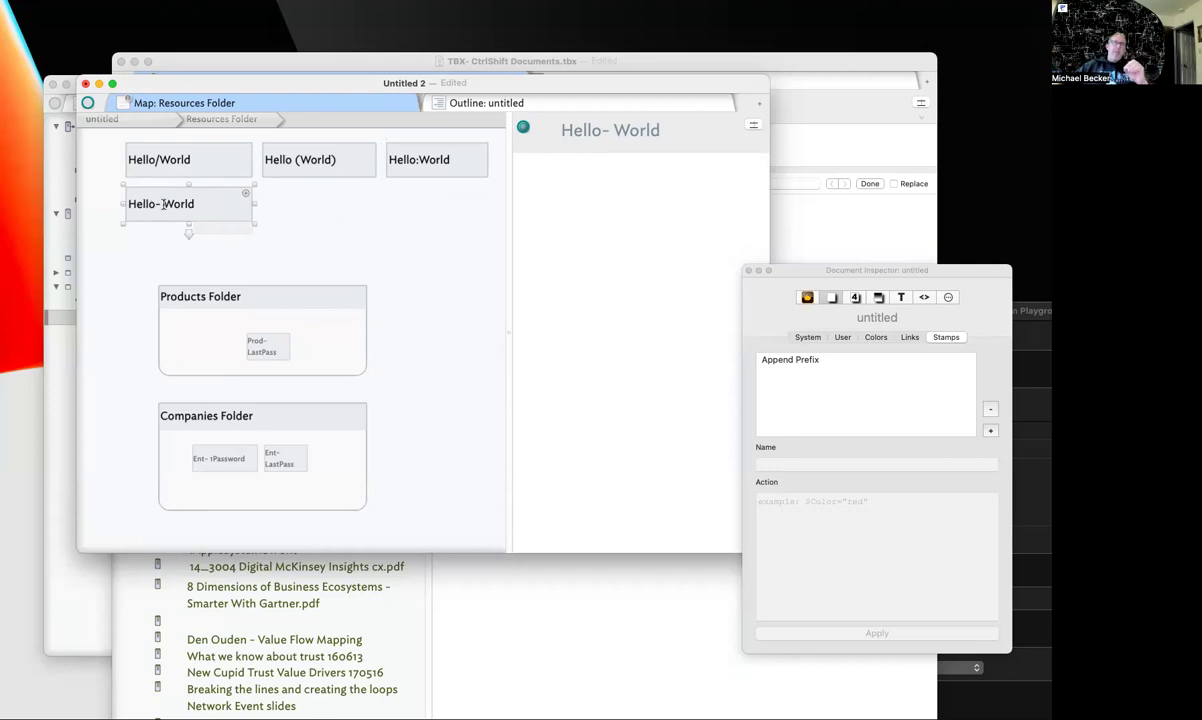
Paste a copy of Hello/World below Hello- World and try ! and - in place of its slash
key("super+v")
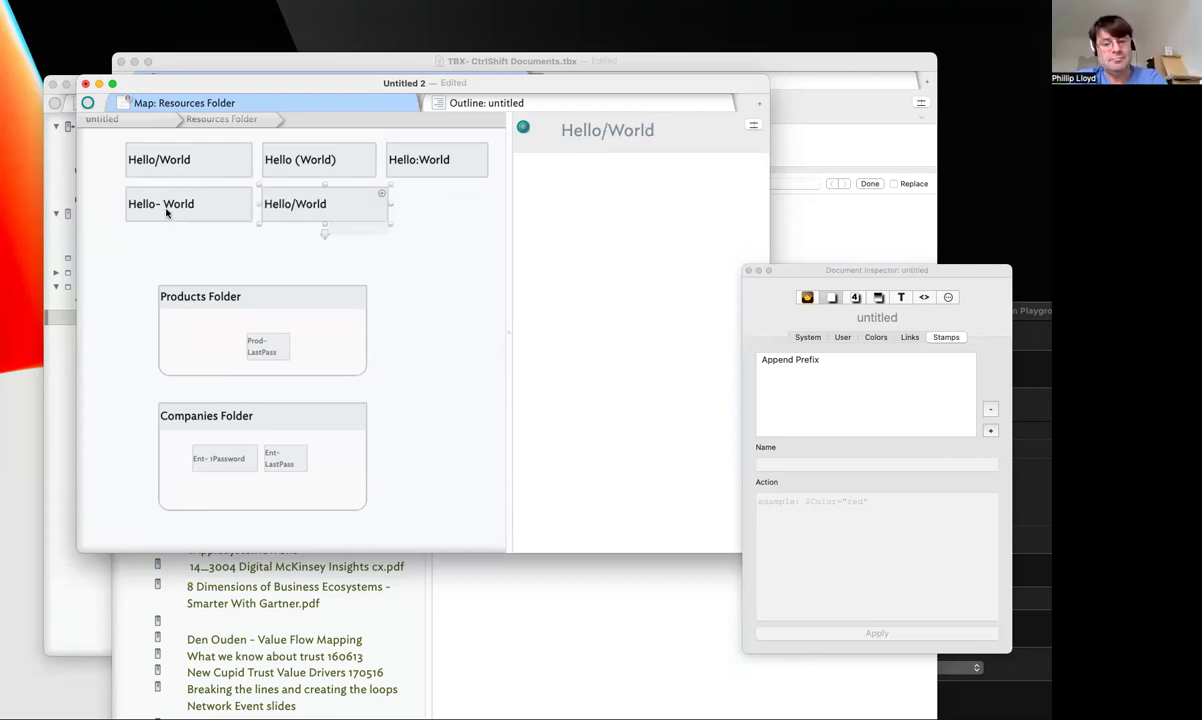
left_click_drag(318, 200, 201, 240)
left_click(606, 130)
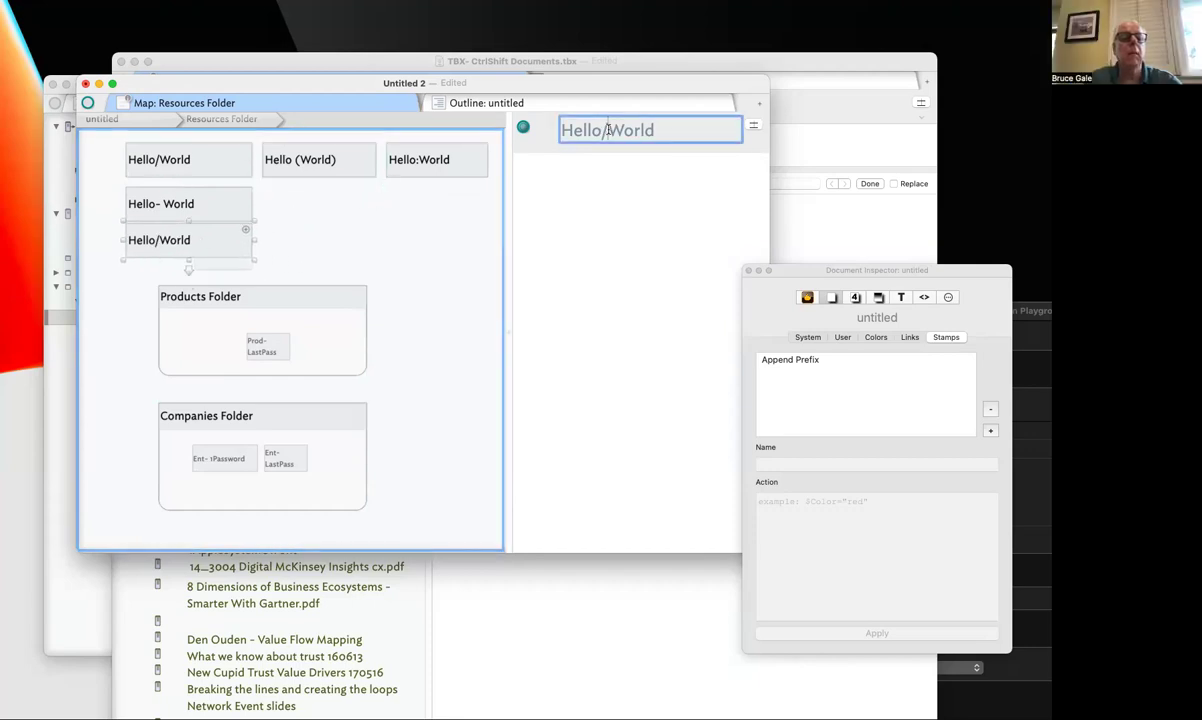
key("BackSpace")
type("!")
key("BackSpace")
type("-")
Try 1, ! and ## as the copy's separator, then remove them and finish editing
key("BackSpace")
type("1")
key("BackSpace")
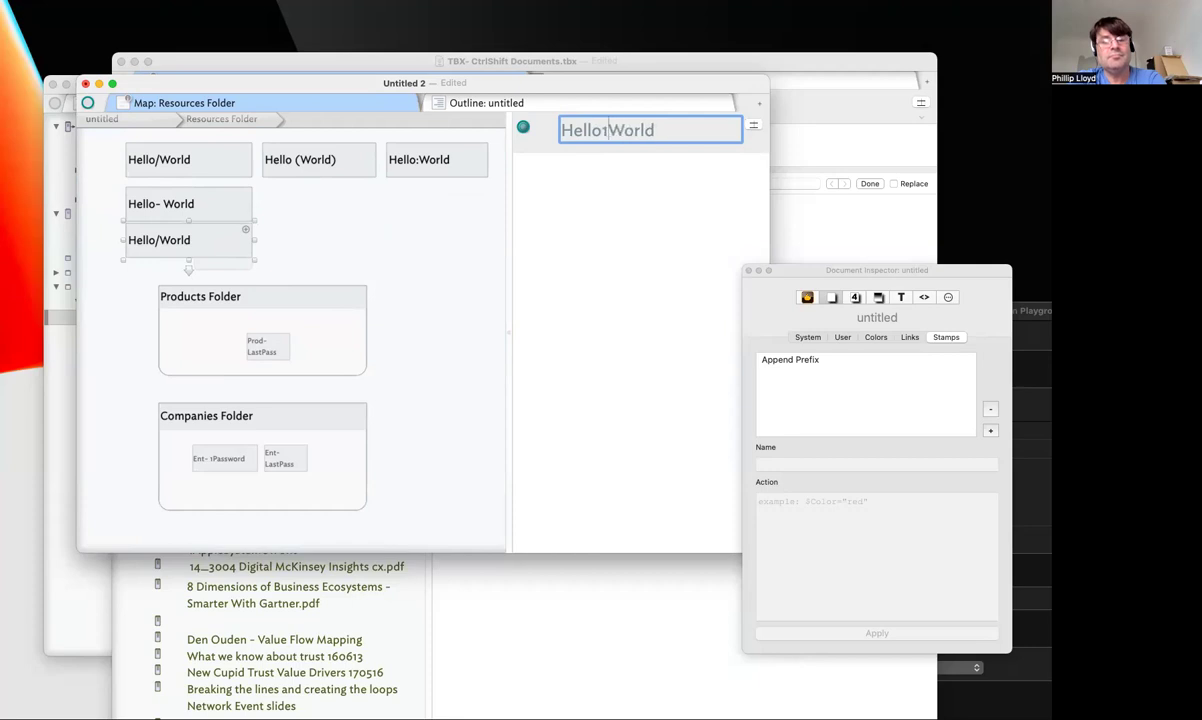
type("!")
key("BackSpace")
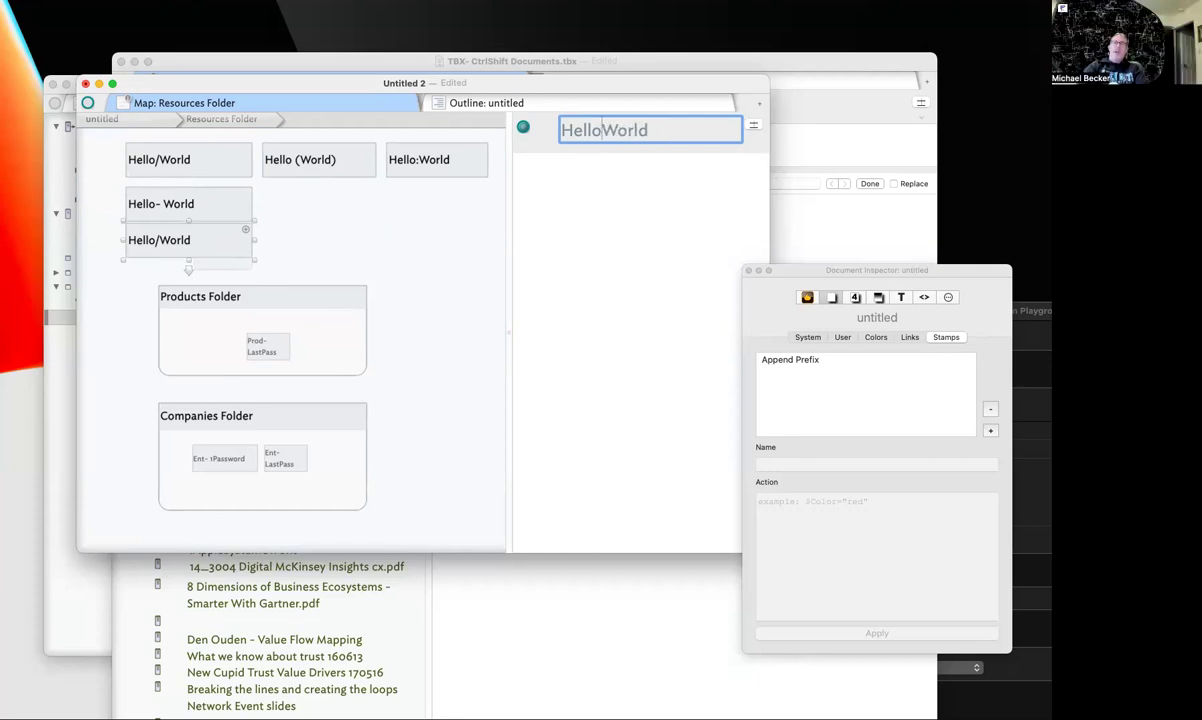
type("##")
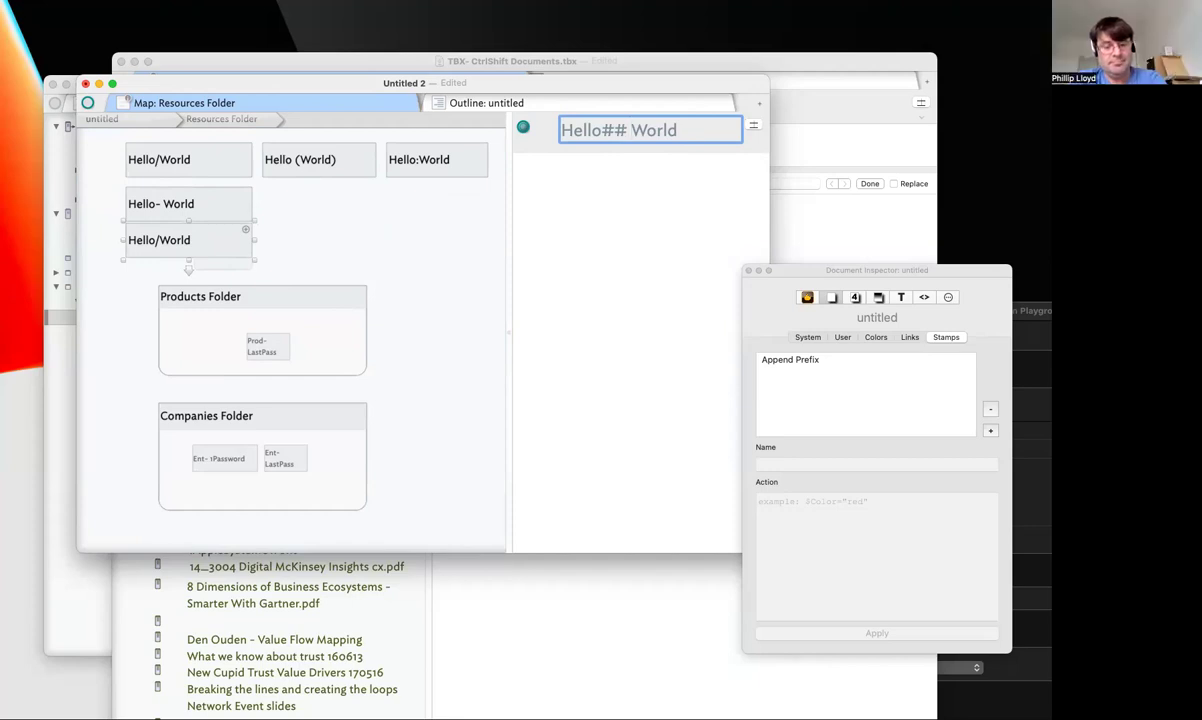
key("BackSpace")
key("BackSpace")
key("BackSpace")
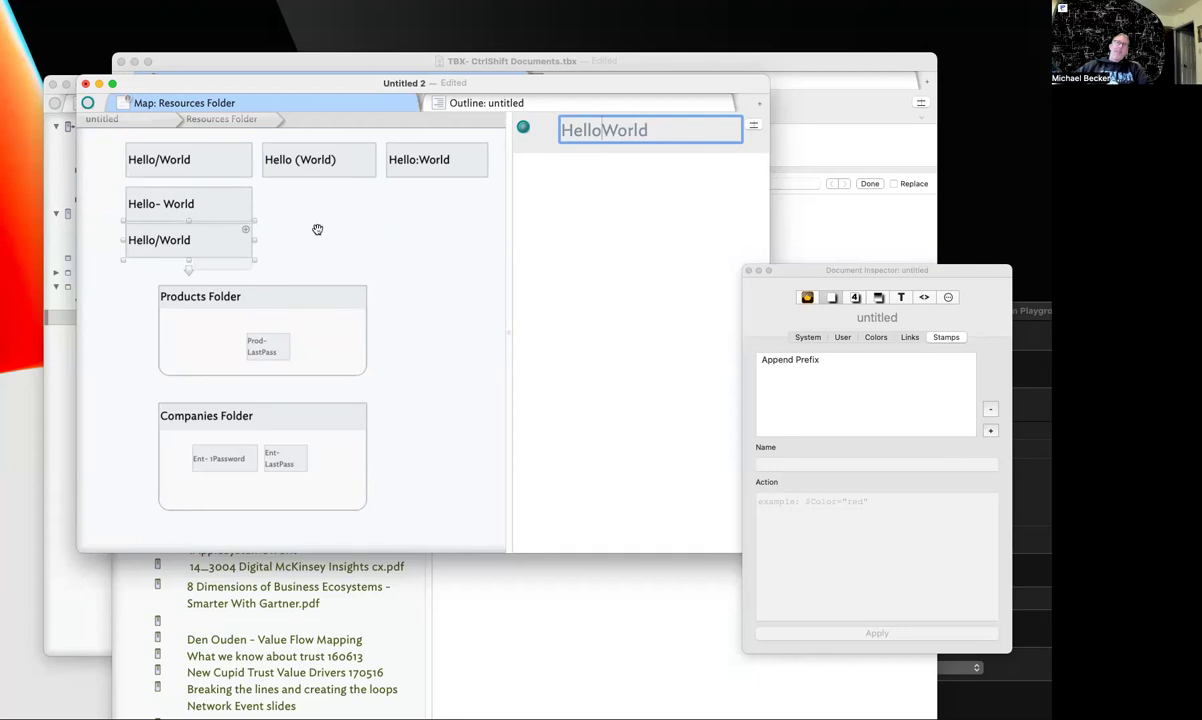
left_click(173, 229)
Delete the HelloWorld test copy, then select the Hello (World) and Hello- World notes
left_click(204, 257)
key("Delete")
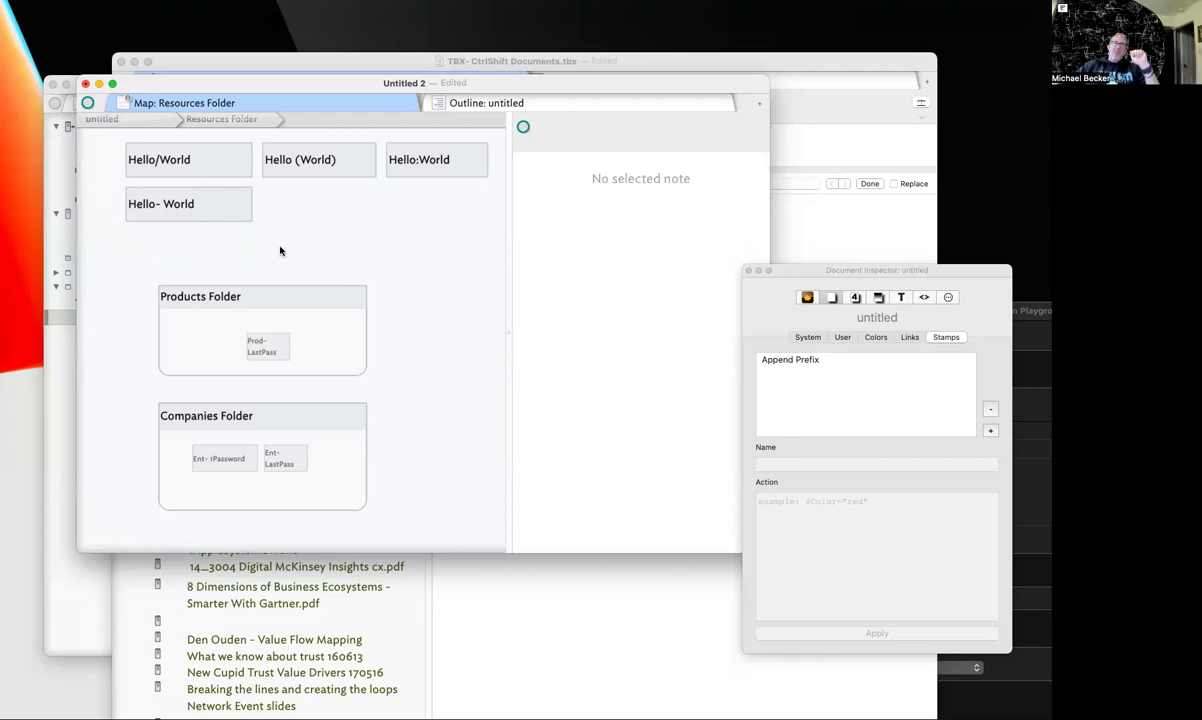
left_click(326, 160)
left_click(248, 196)
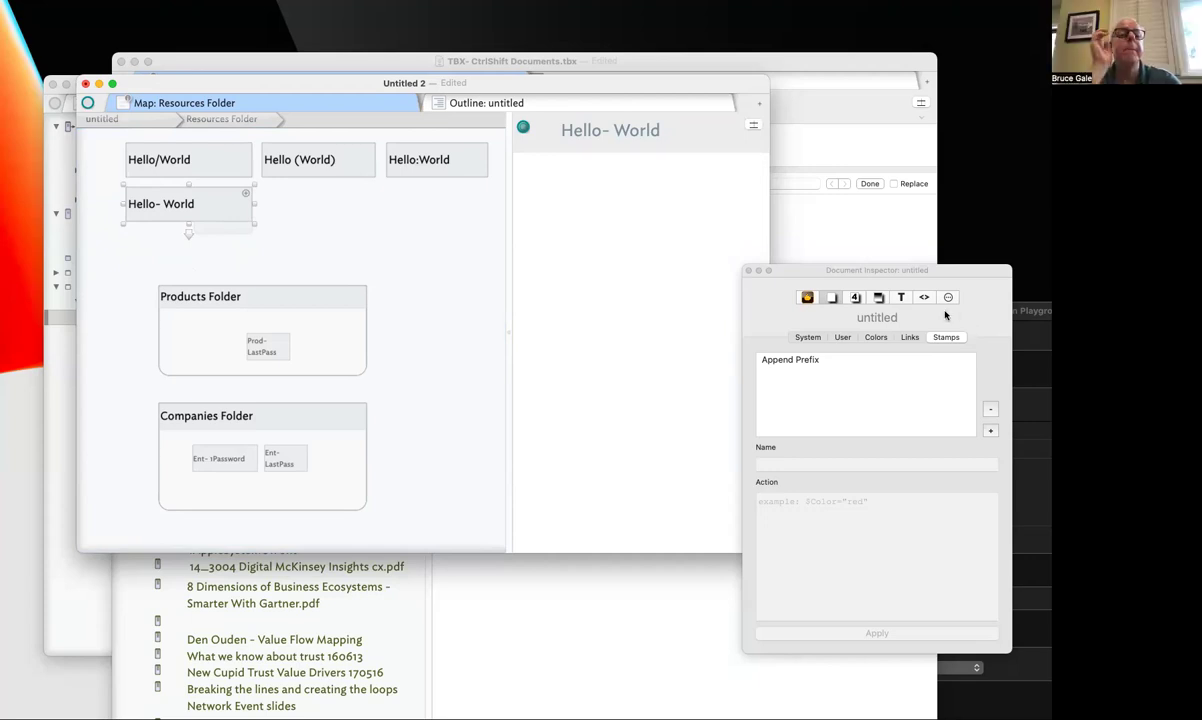
left_click(289, 168)
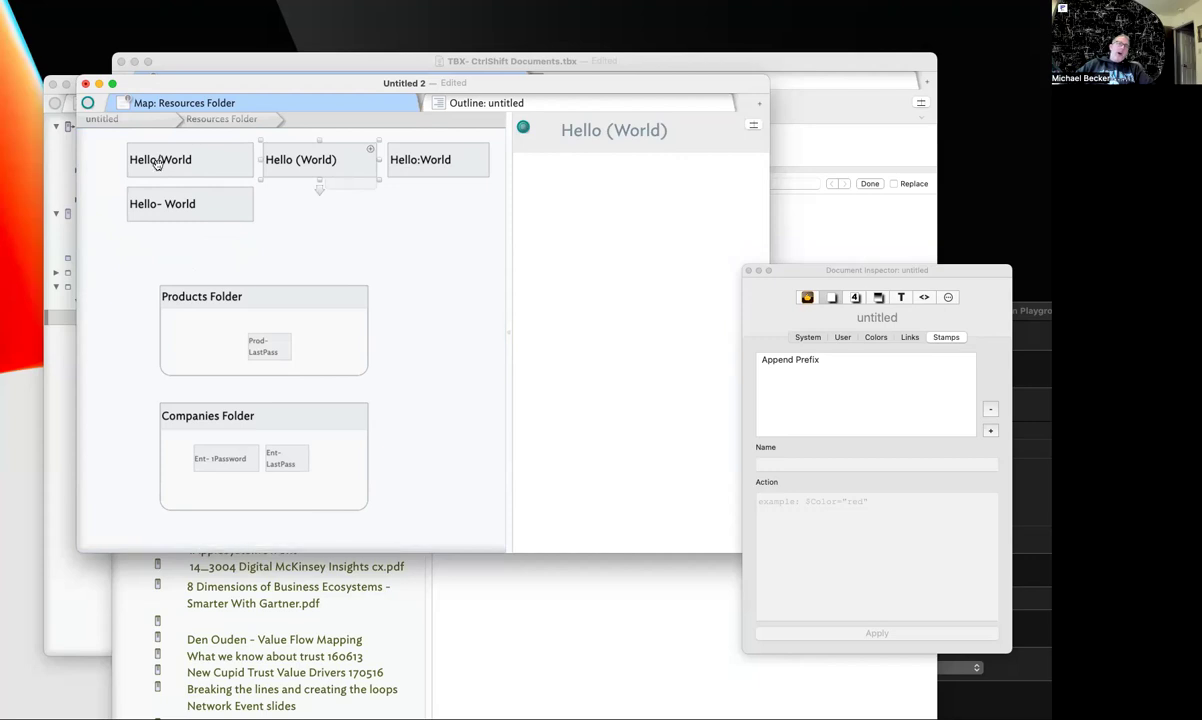
scroll(165, 162, "left", 1)
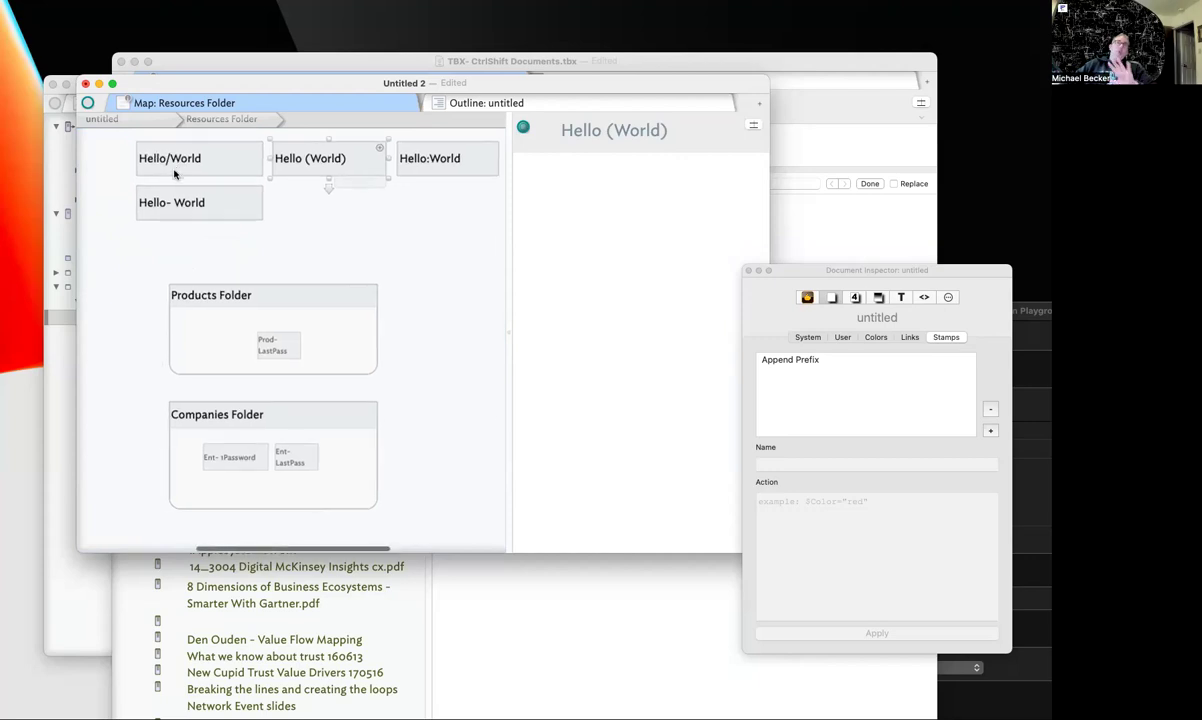
scroll(174, 174, "right", 2)
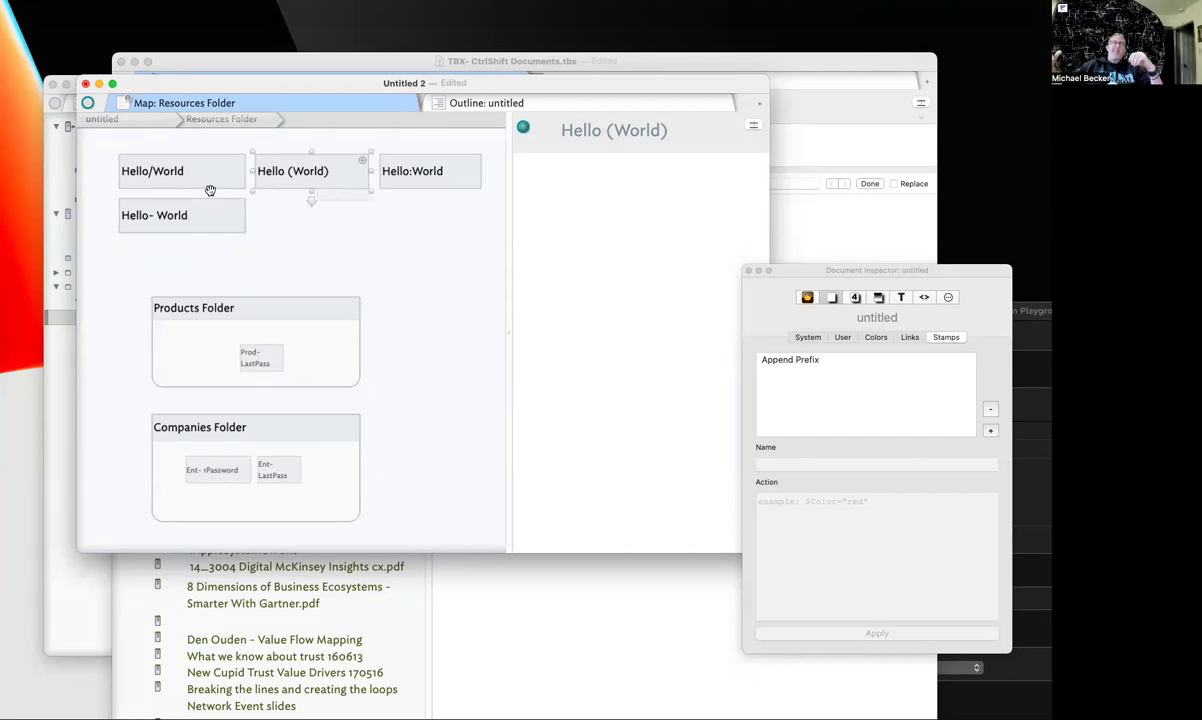
scroll(207, 190, "right", 2)
scroll(195, 195, "left", 2)
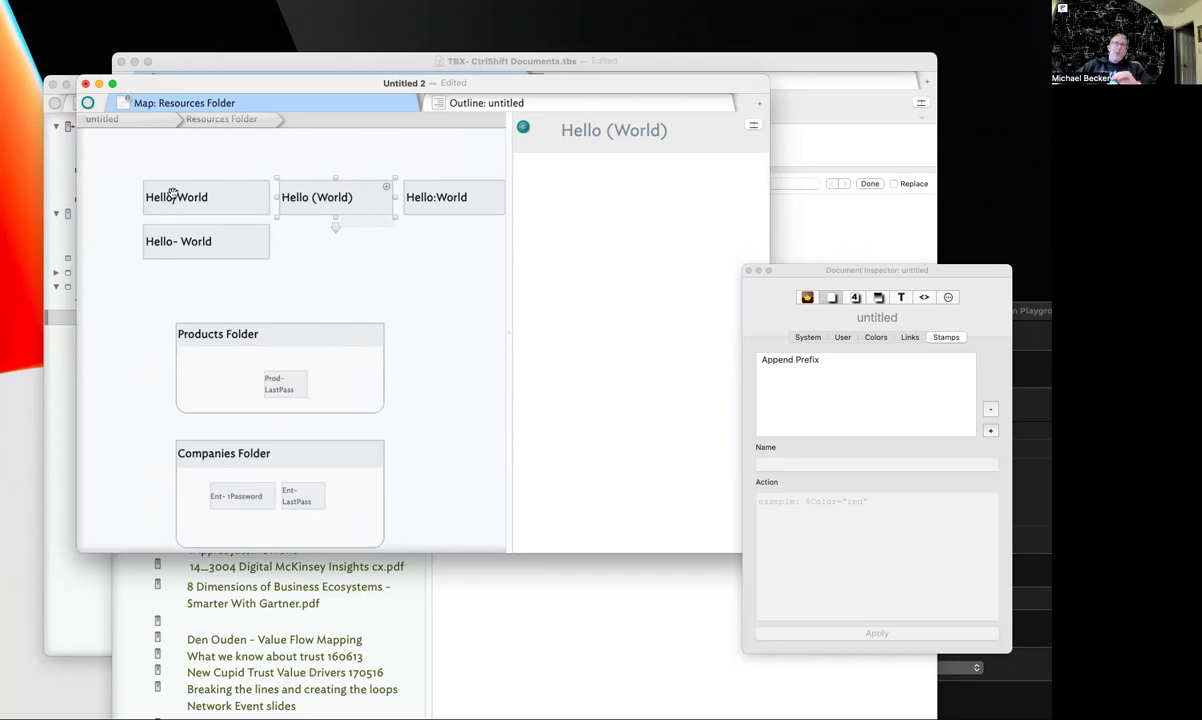
scroll(178, 200, "right", 3)
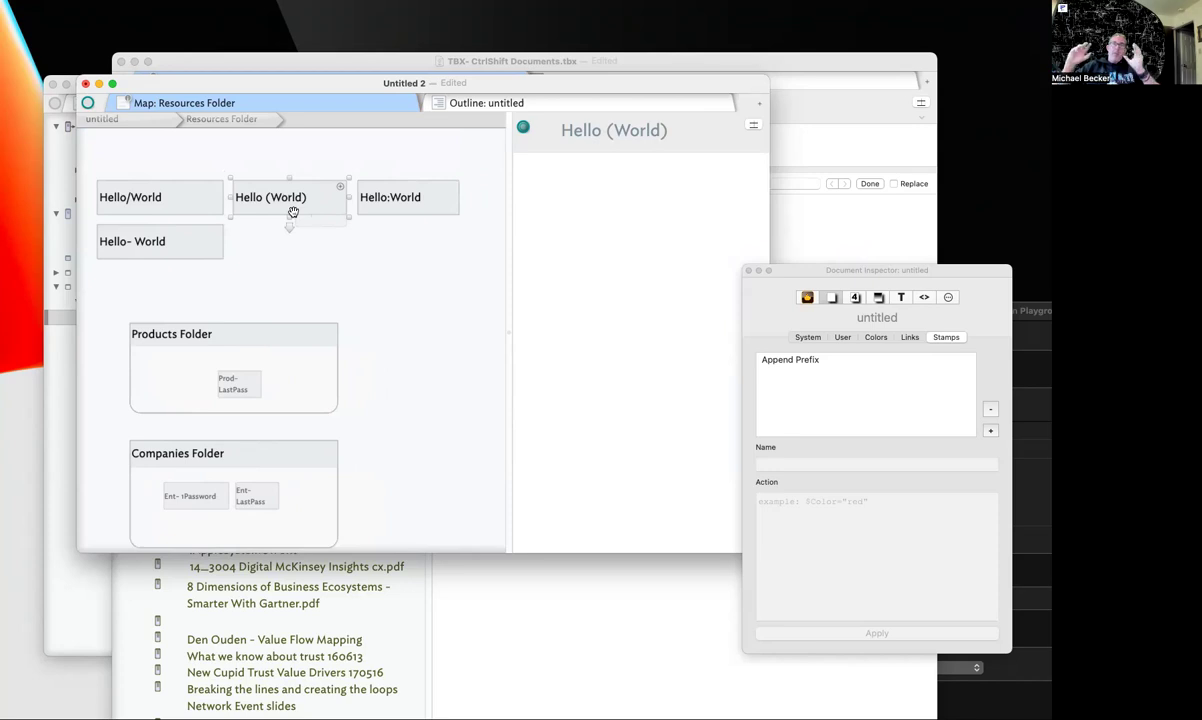
scroll(295, 214, "right", 3)
scroll(295, 214, "down", 1)
scroll(295, 214, "left", 3)
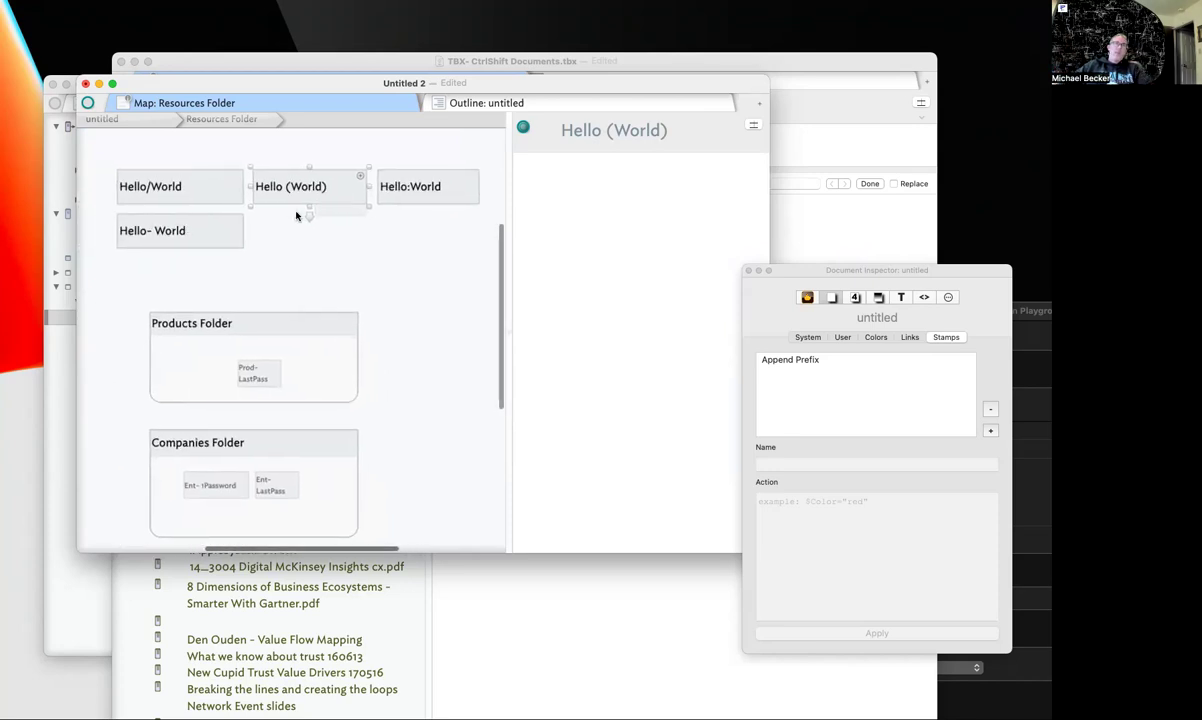
scroll(296, 213, "right", 1)
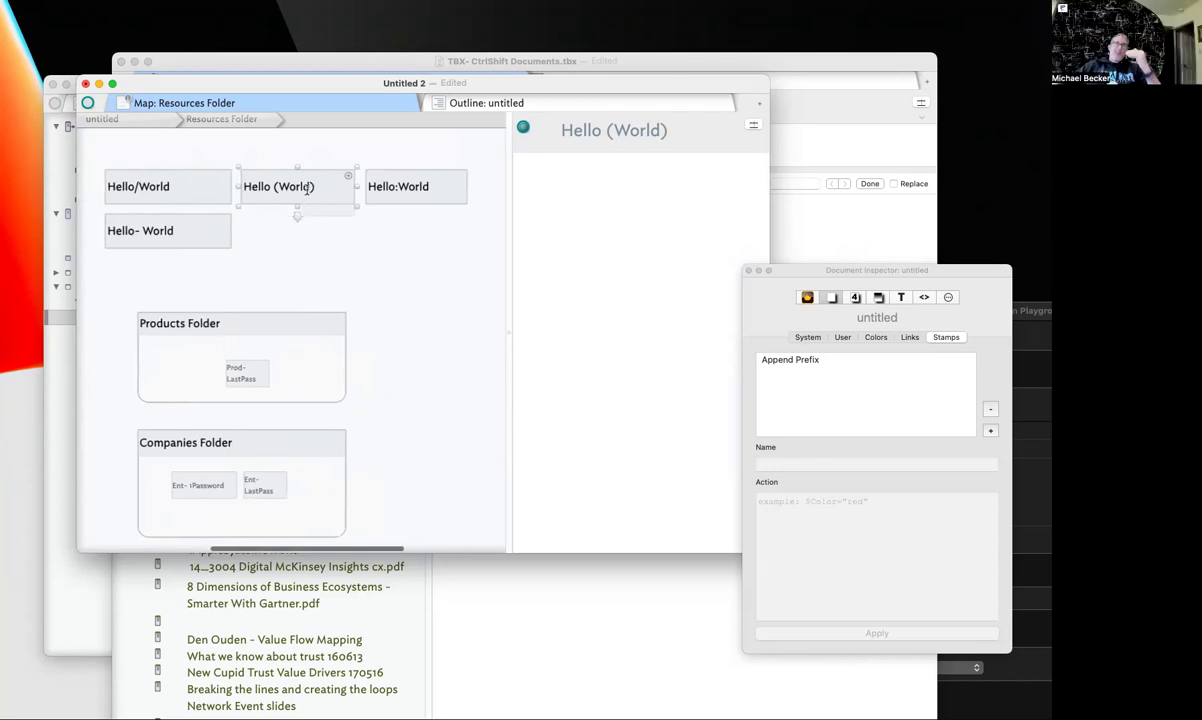
scroll(309, 190, "down", 1)
Duplicate Hello (World), place the copy below it, and rename the copy Hello [World]
key("super+d")
left_click_drag(403, 186, 174, 231)
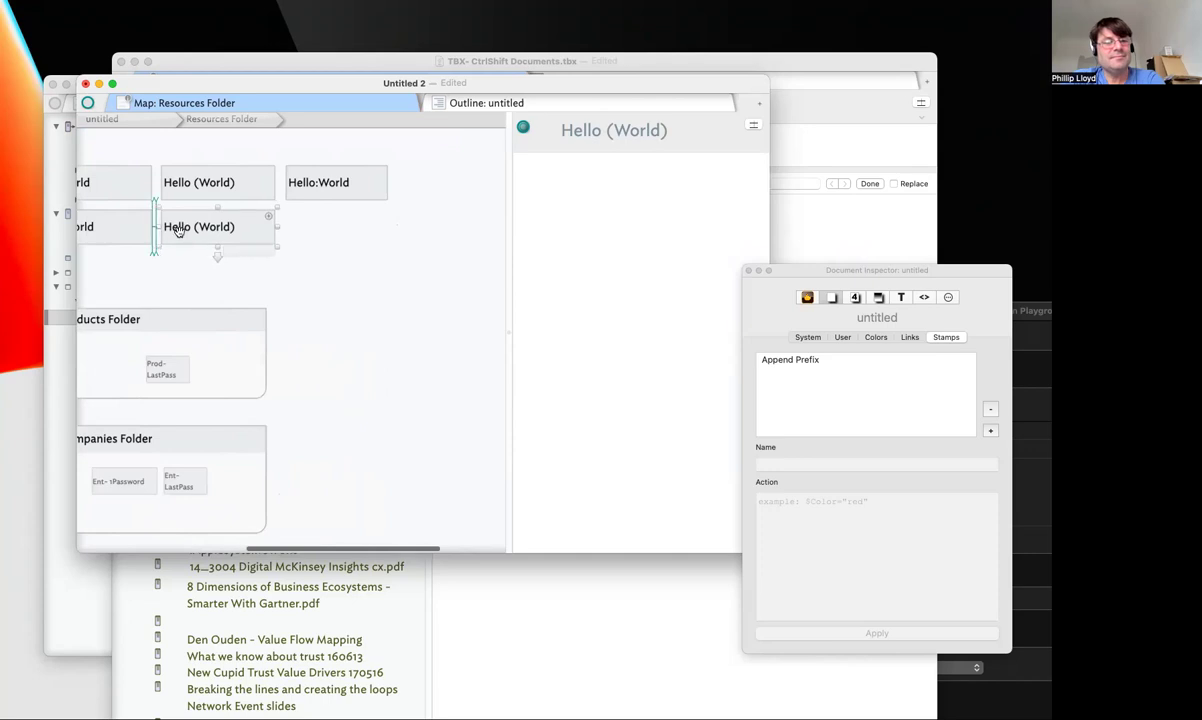
scroll(200, 230, "left", 5)
left_click(570, 126)
left_click(606, 130)
key("BackSpace")
type("[")
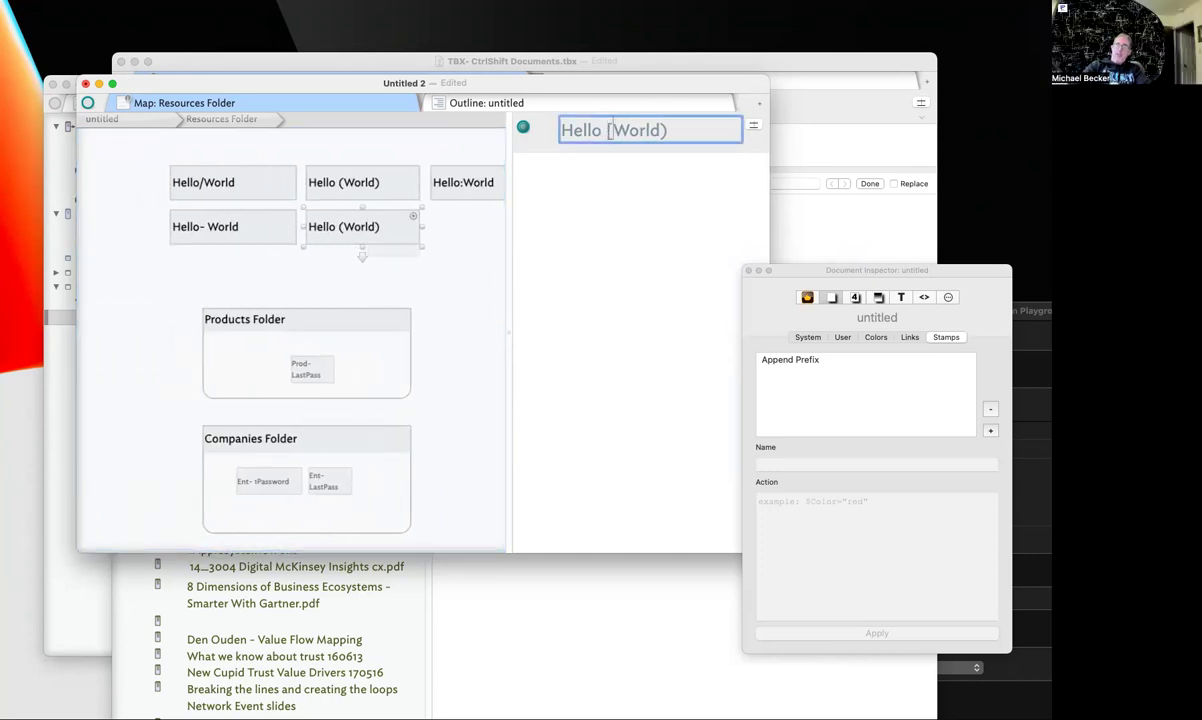
left_click(680, 129)
key("BackSpace")
type("]")
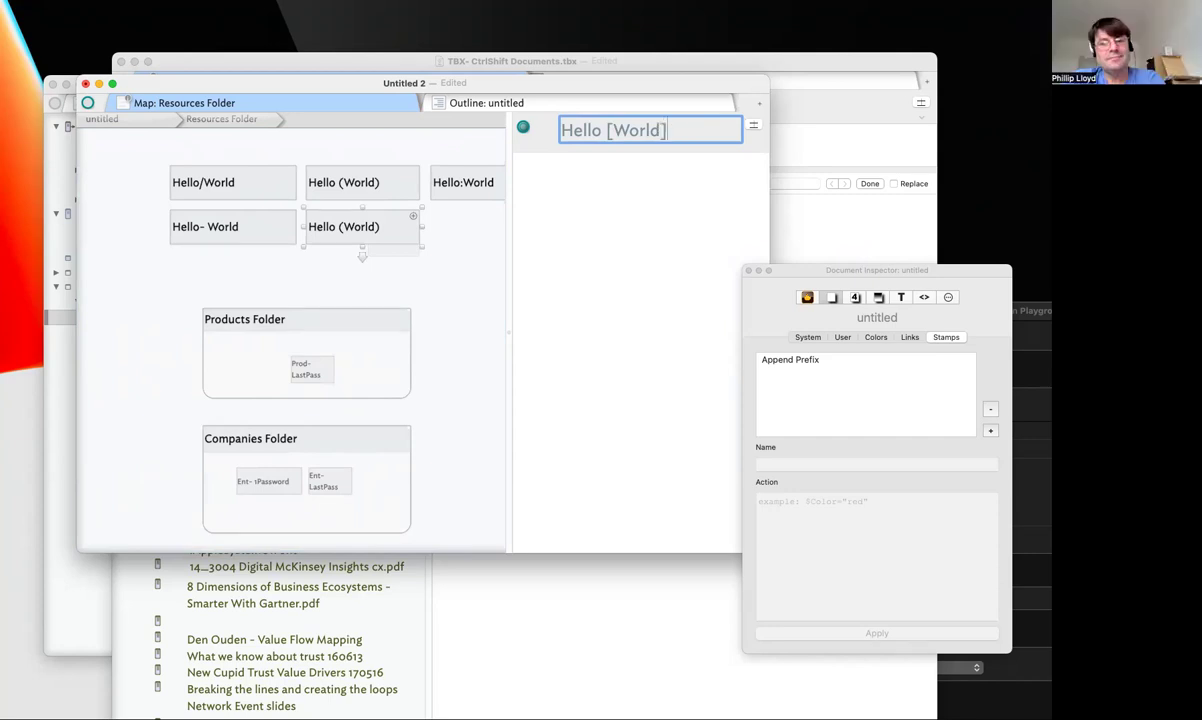
left_click(657, 180)
Try # in place of both square brackets in the copy's title
scroll(442, 244, "right", 1)
scroll(442, 244, "right", 5)
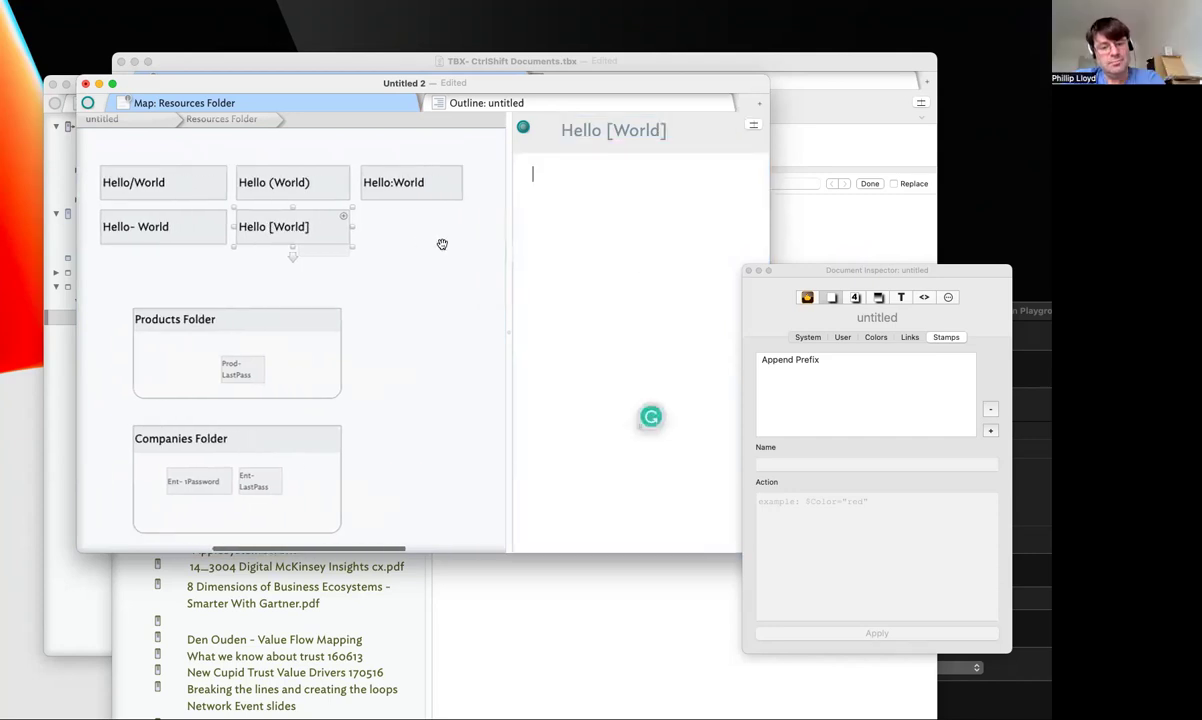
left_click(611, 130)
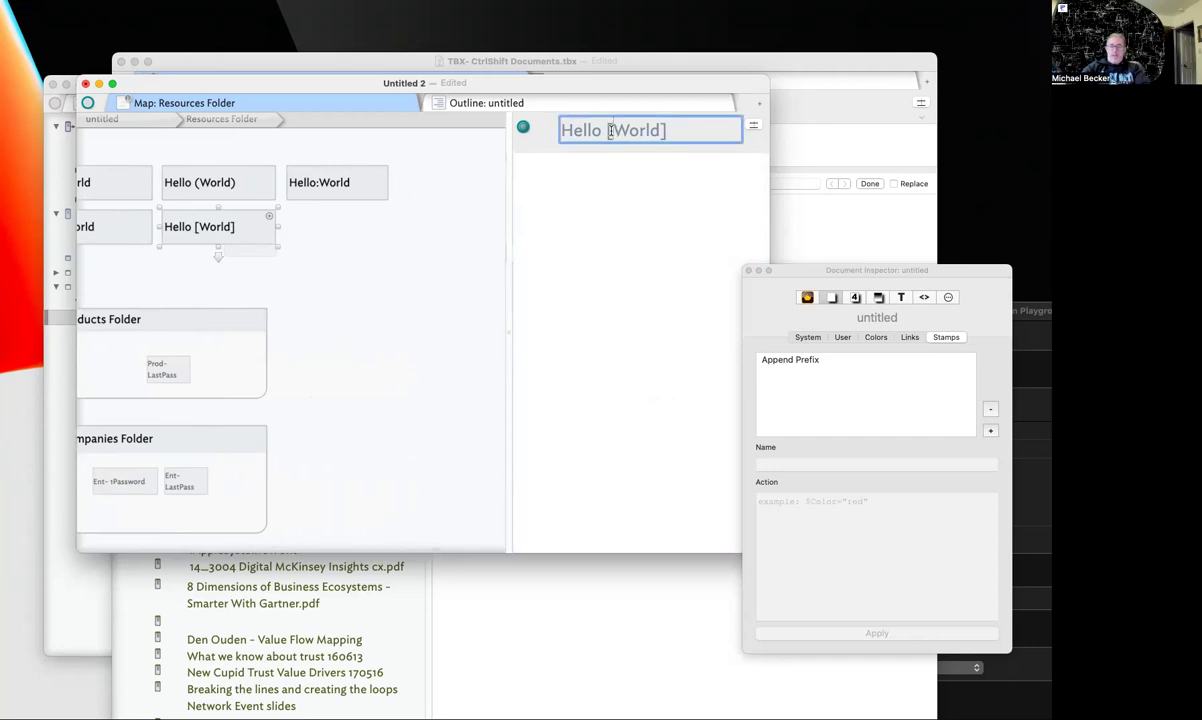
key("BackSpace")
type("#")
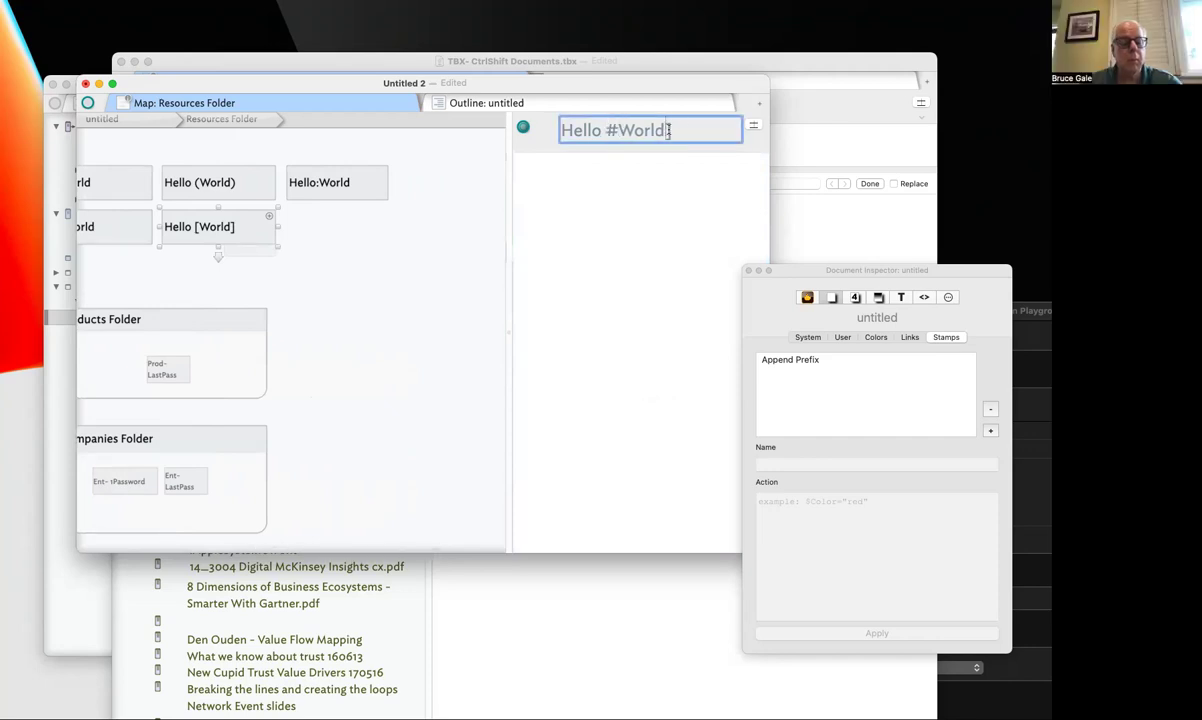
key("BackSpace")
type("#")
left_click(627, 205)
Restore the copy's title to Hello [World]
left_click(611, 138)
left_click(613, 131)
key("BackSpace")
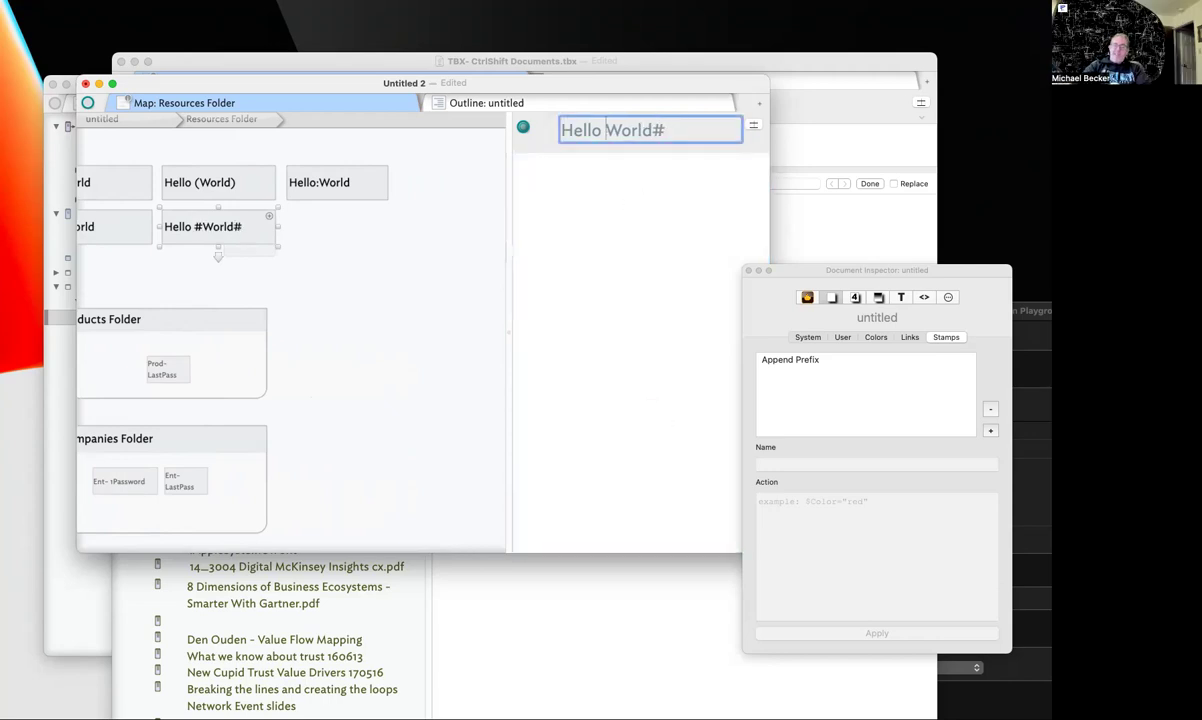
type("[")
key("BackSpace")
type("]")
key("Return")
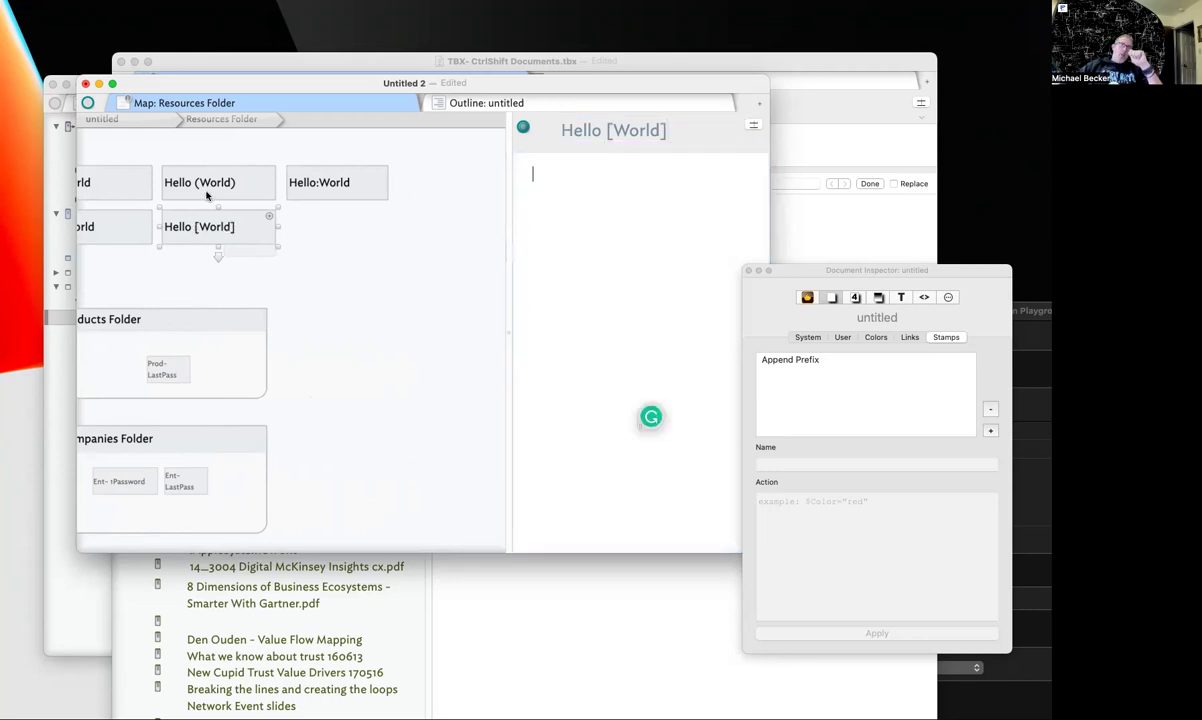
scroll(235, 205, "left", 2)
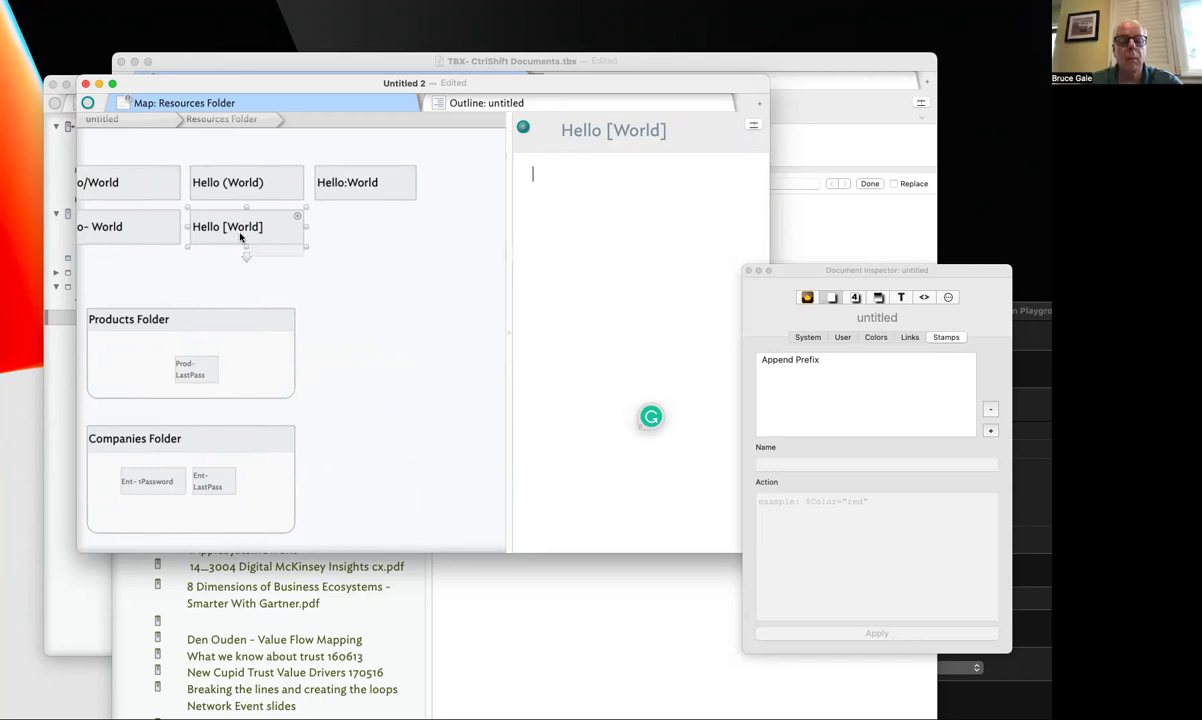
left_click(347, 231)
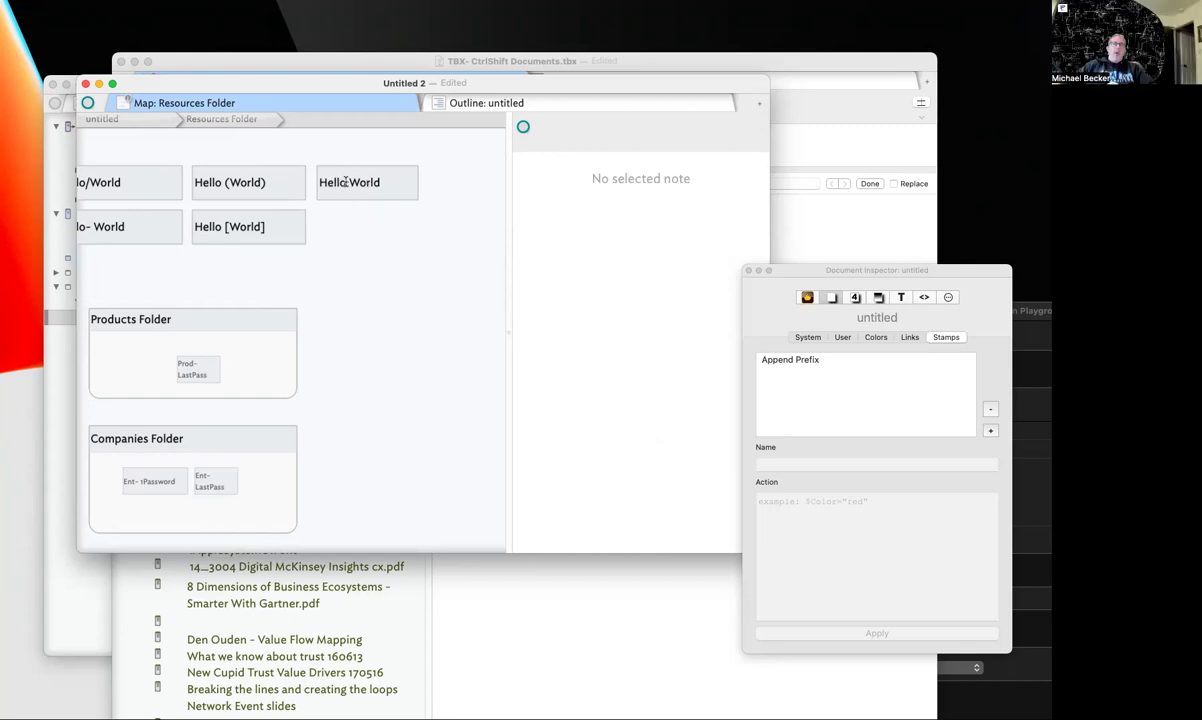
scroll(373, 184, "down", 1)
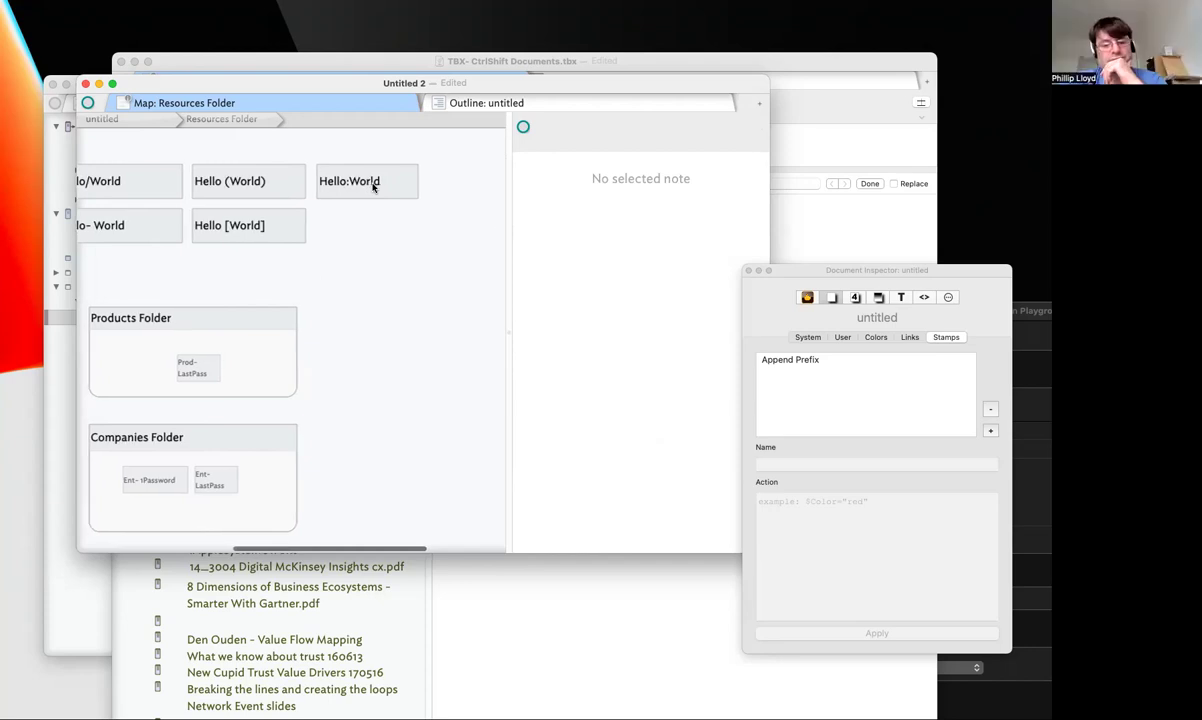
Duplicate Hello:World, place the copy beneath it in the second row, and rename it Hello- World
left_click(372, 185)
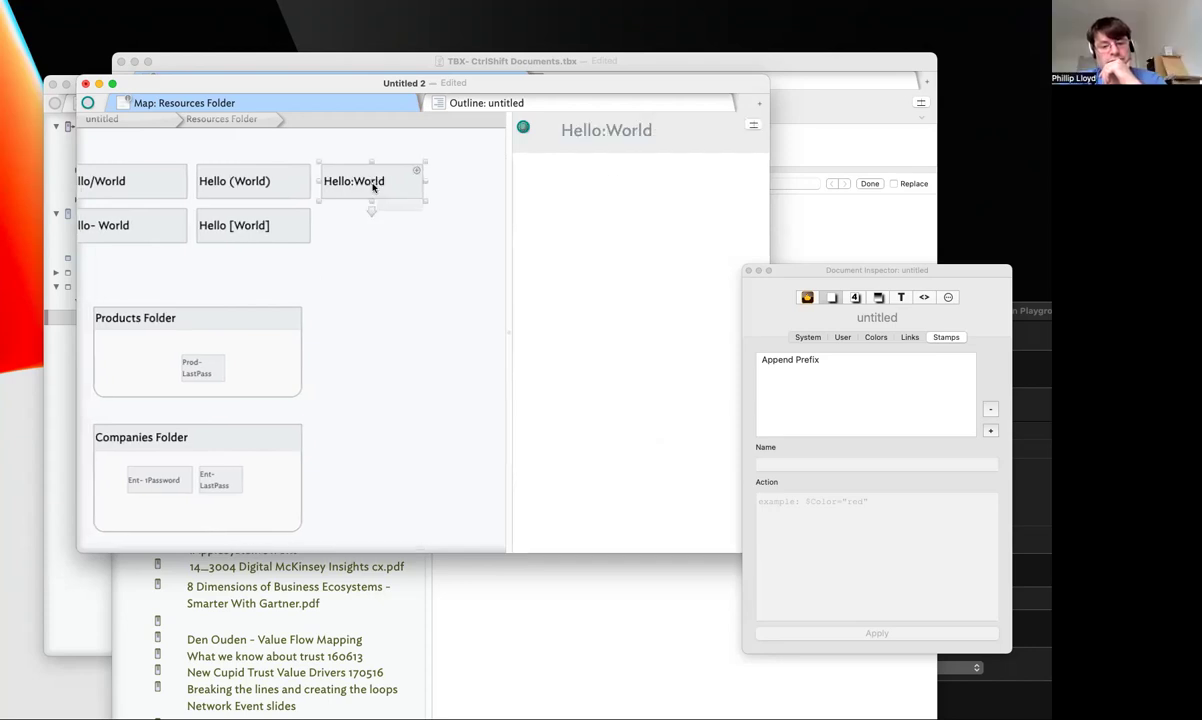
key("super+d")
left_click_drag(437, 177, 326, 220)
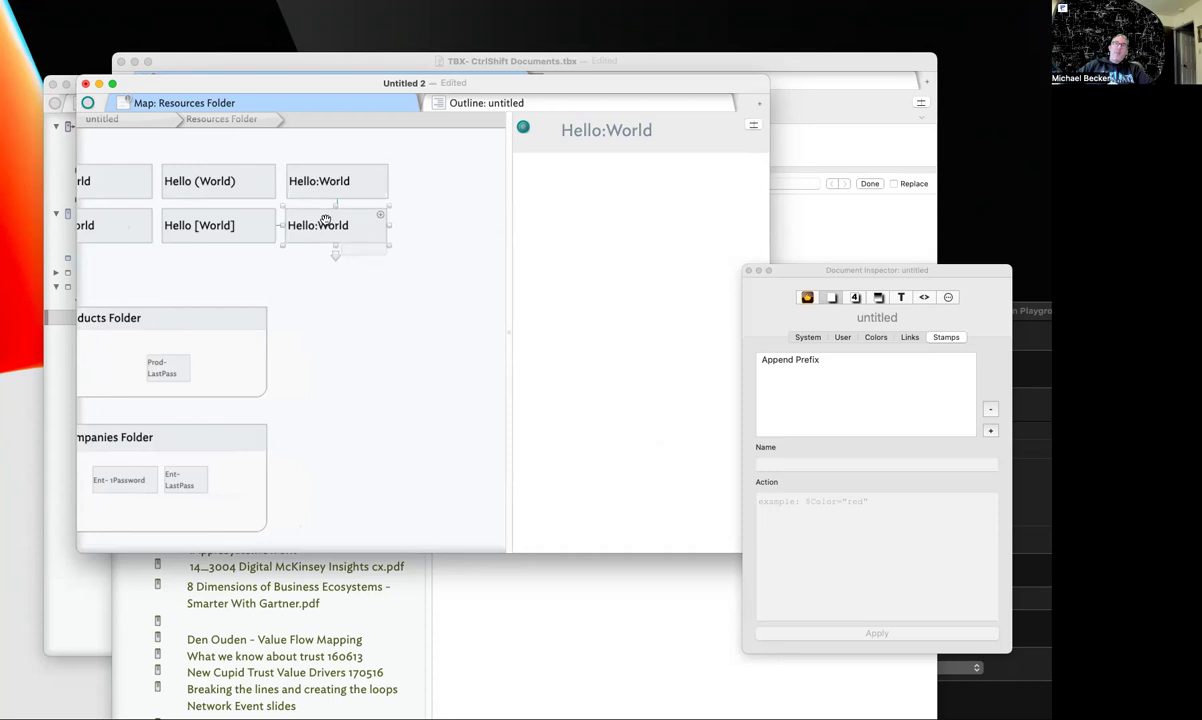
left_click(326, 222)
key("BackSpace")
type("-")
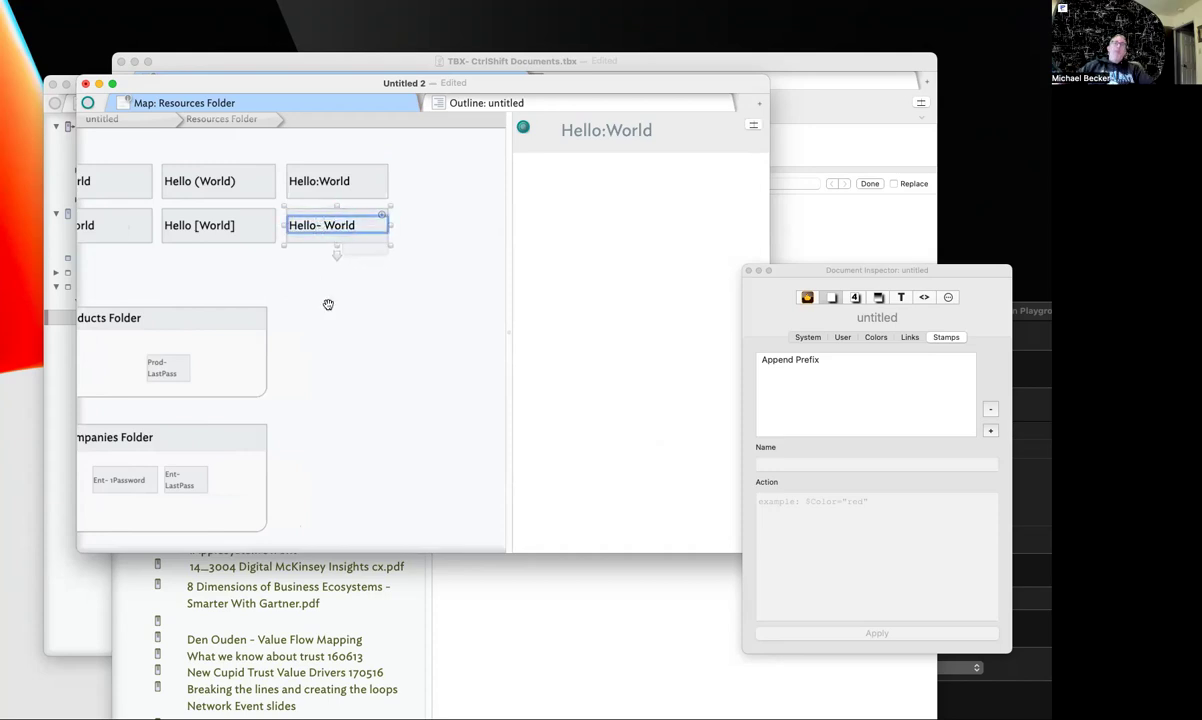
left_click(328, 304)
scroll(329, 305, "left", 5)
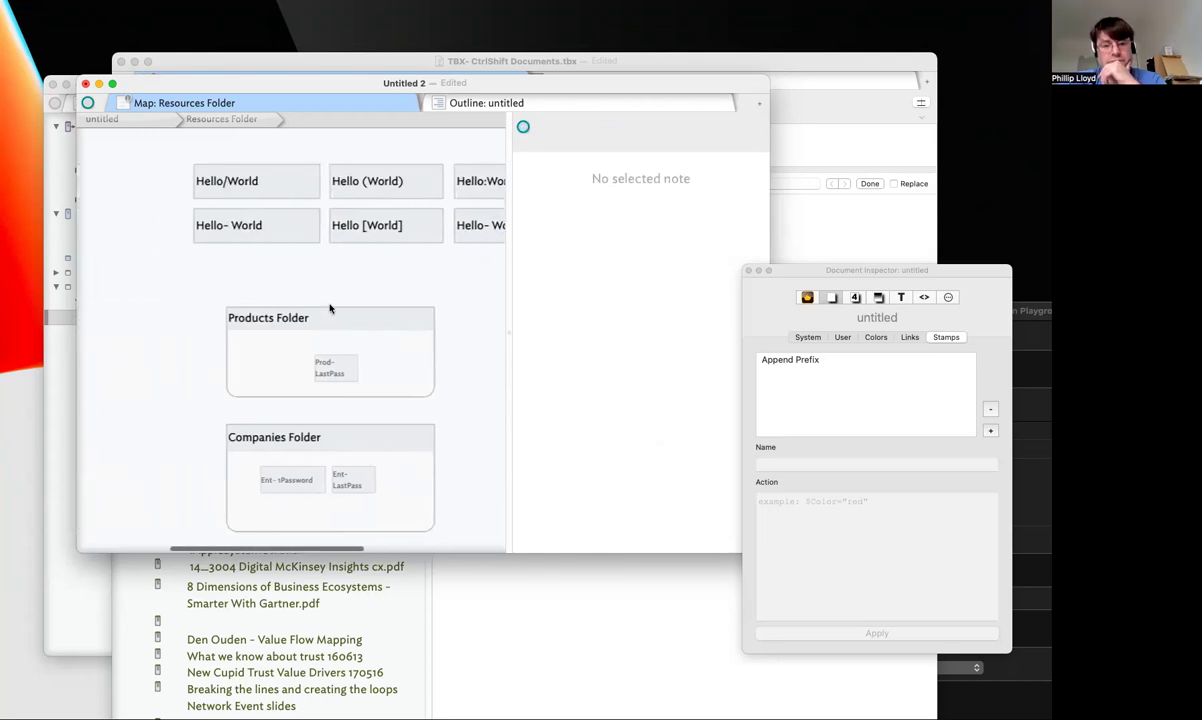
scroll(329, 305, "right", 5)
scroll(118, 172, "up", 2)
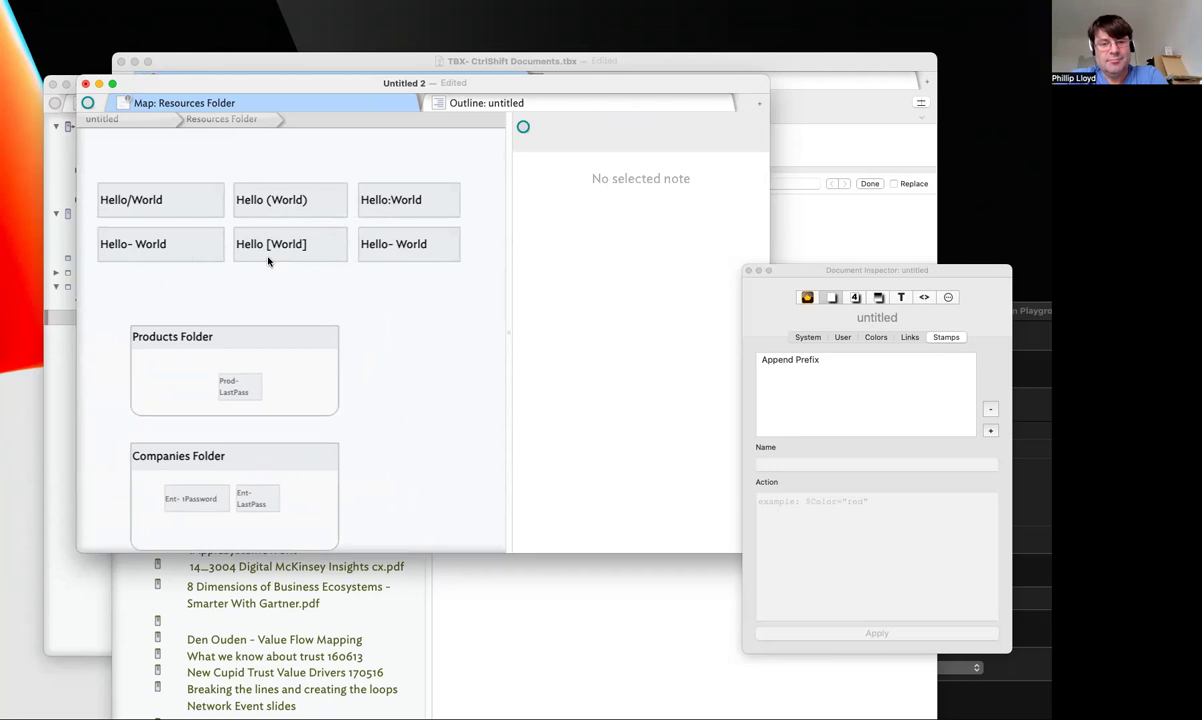
scroll(295, 268, "down", 3)
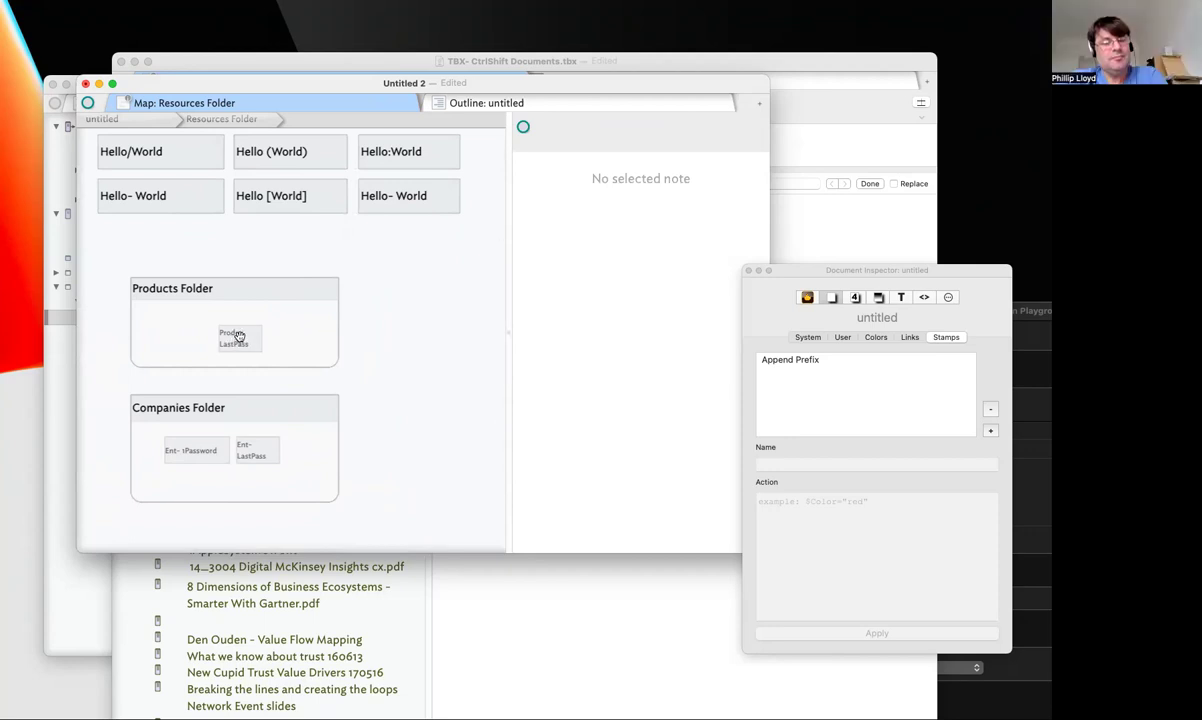
Drop Prod- LastPass into Companies Folder and check Companies Folder's prototype in the outline
left_click_drag(237, 338, 244, 503)
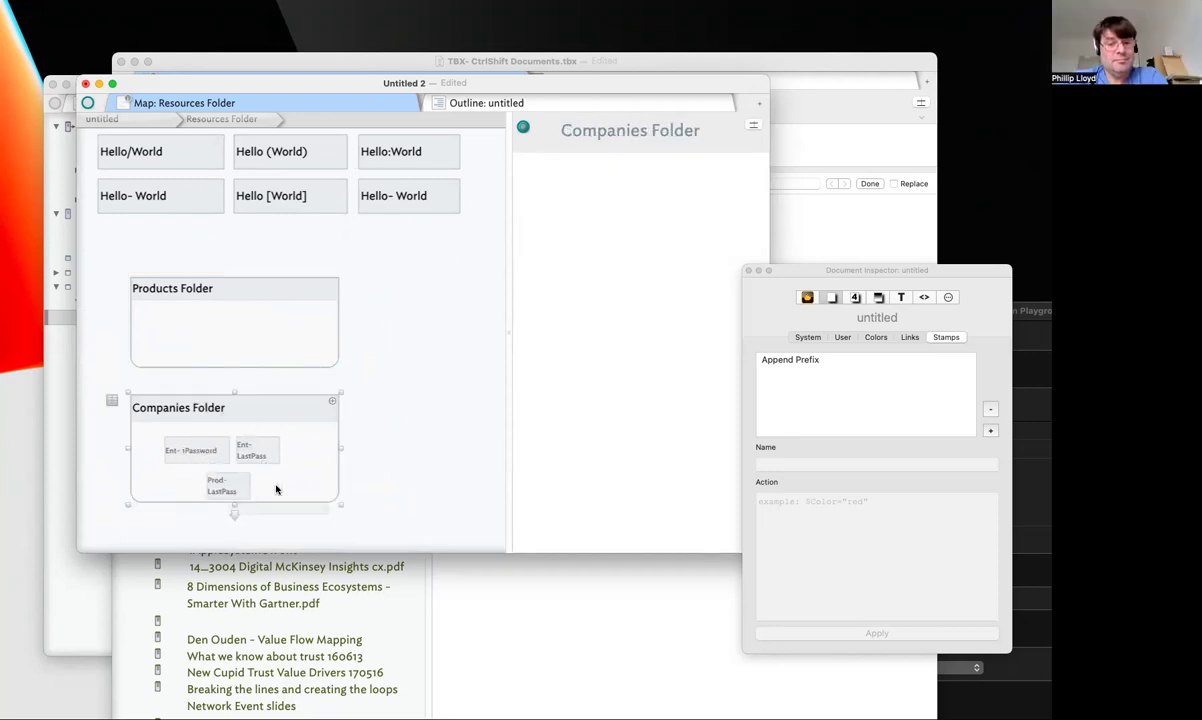
left_click(499, 103)
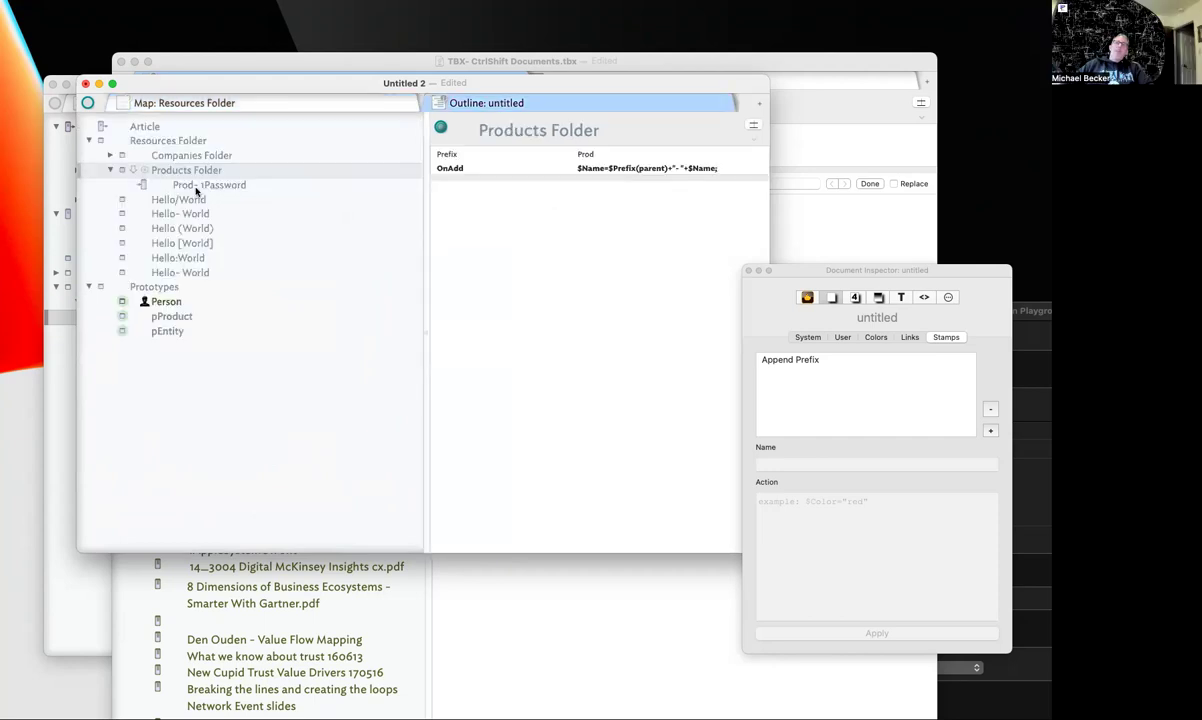
left_click(121, 155)
left_click(368, 311)
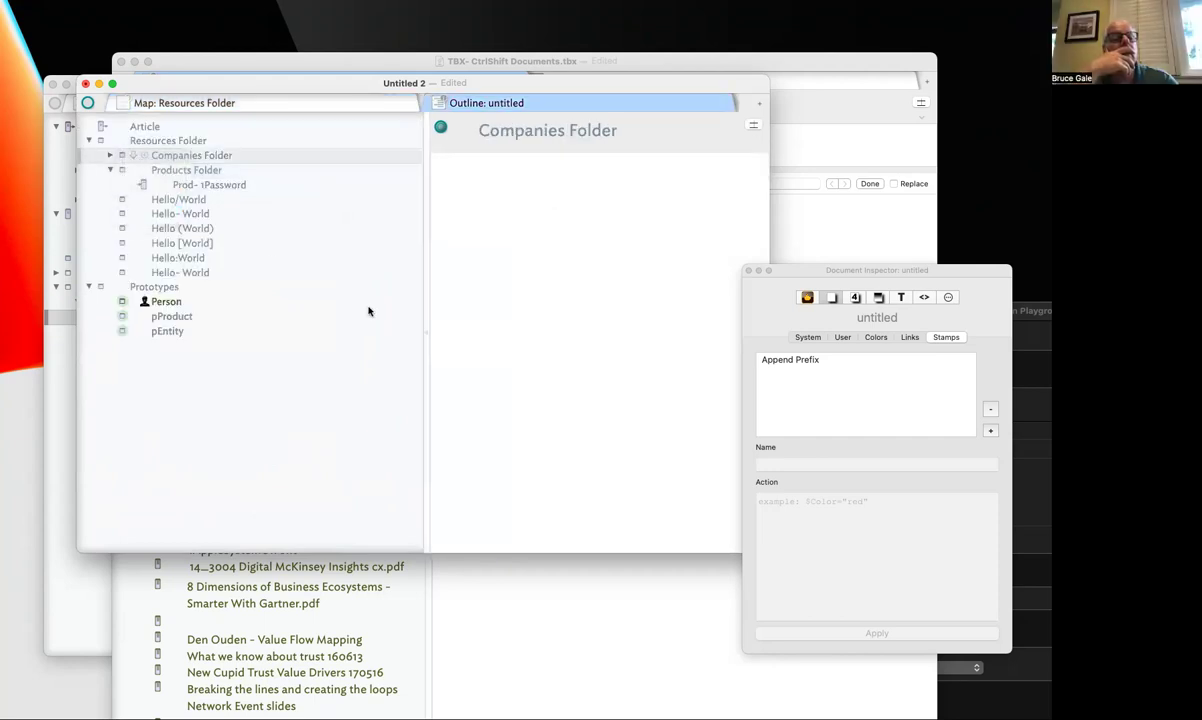
left_click(318, 104)
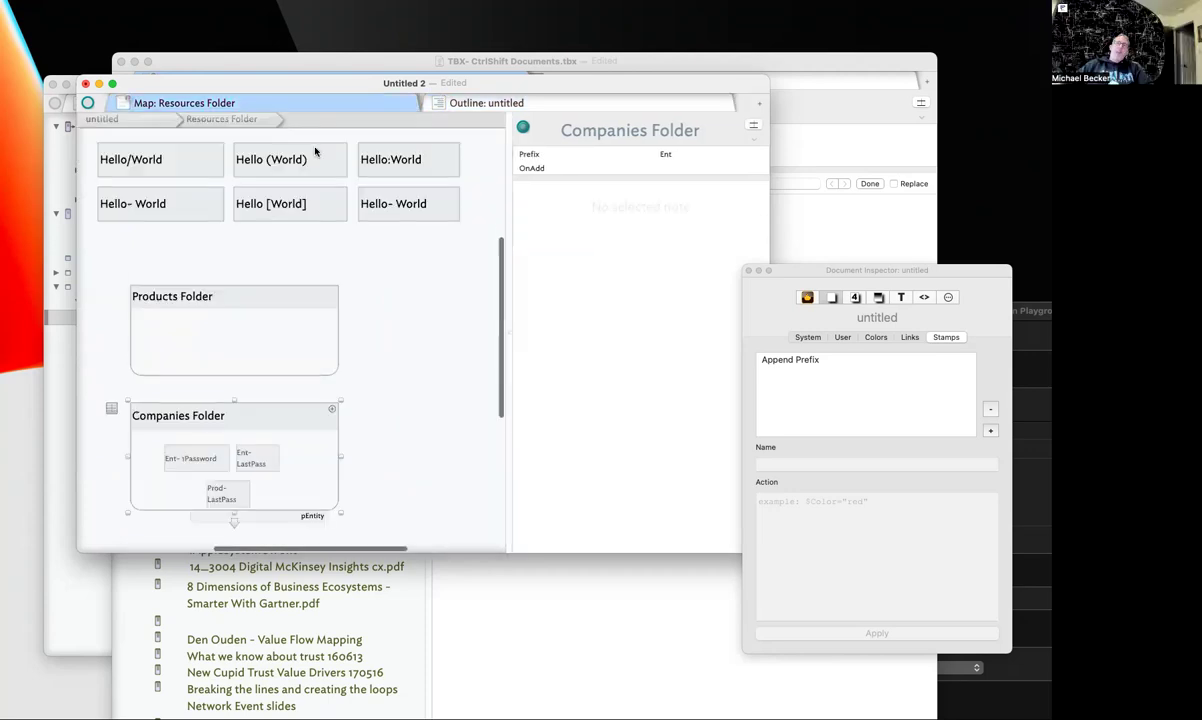
Pull Prod- LastPass out of Companies Folder and copy Products Folder's OnAdd formula
left_click_drag(225, 497, 402, 370)
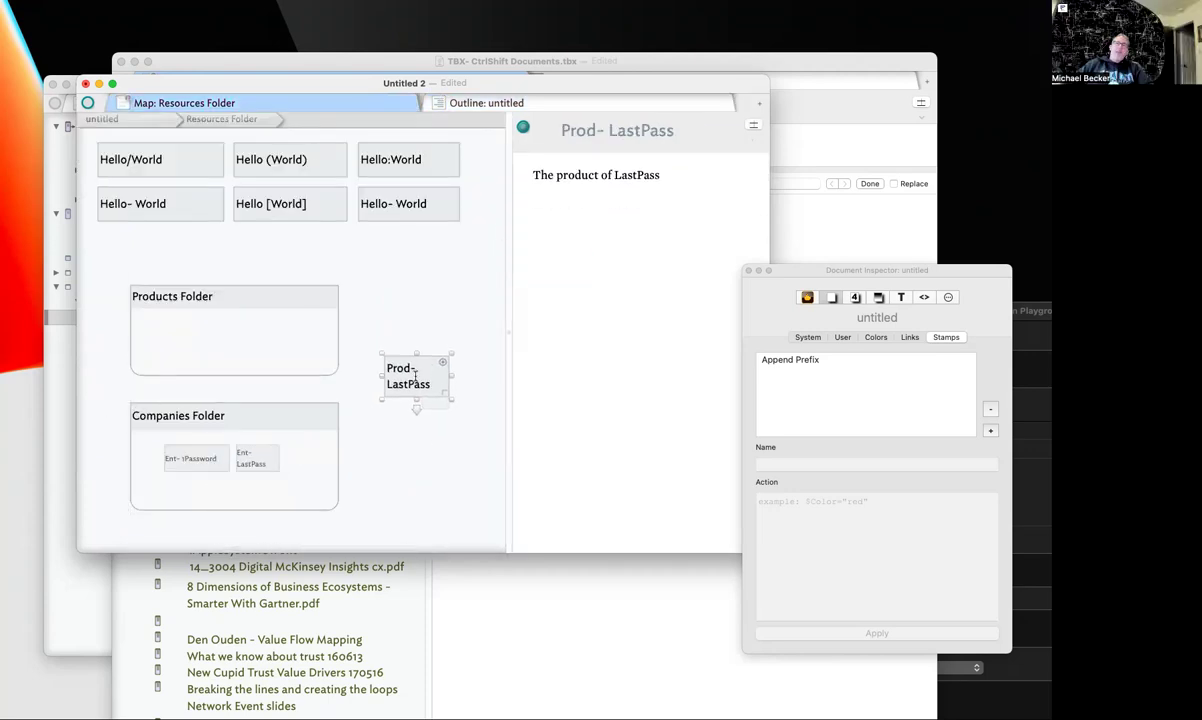
left_click(309, 416)
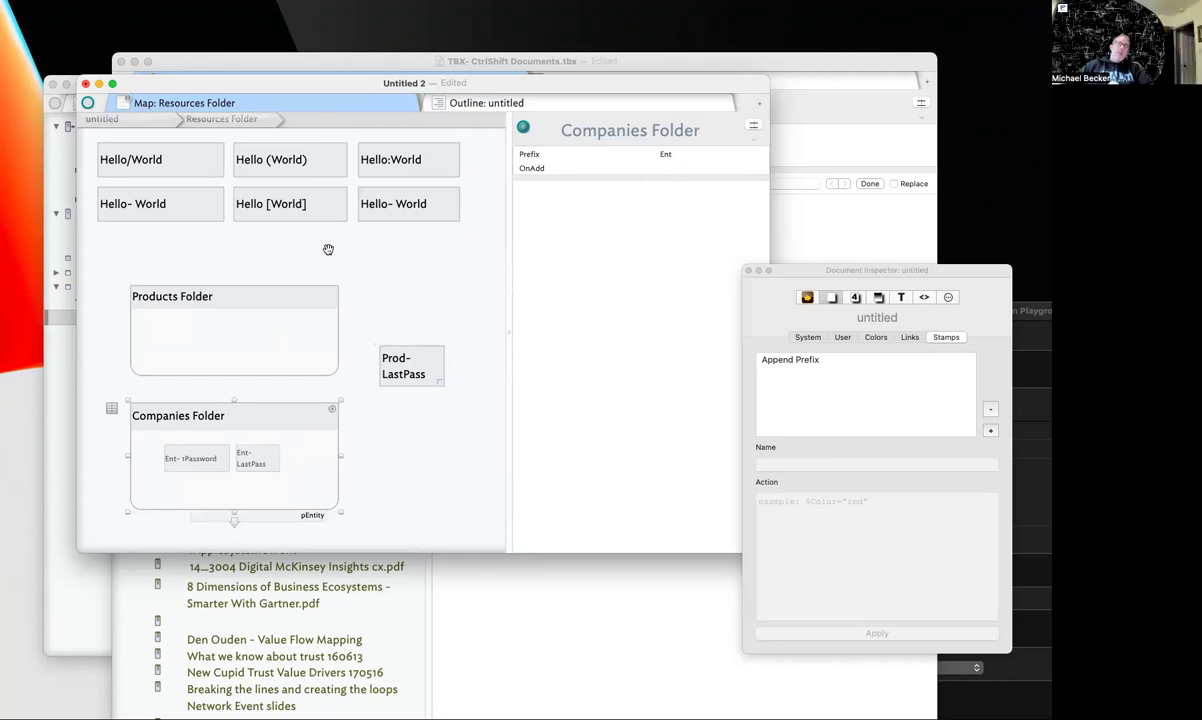
left_click(272, 287)
left_click(710, 165)
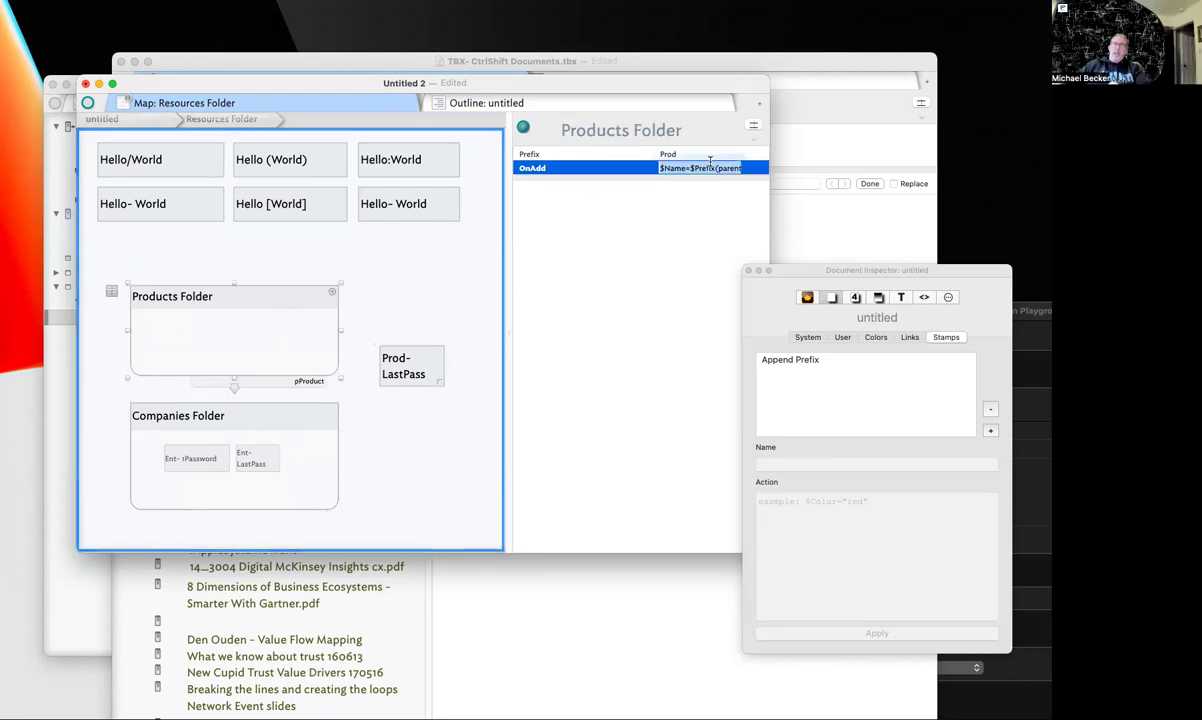
Paste the name-prefixing formula into the pEntity prototype's OnAdd value in the outline
left_click(458, 100)
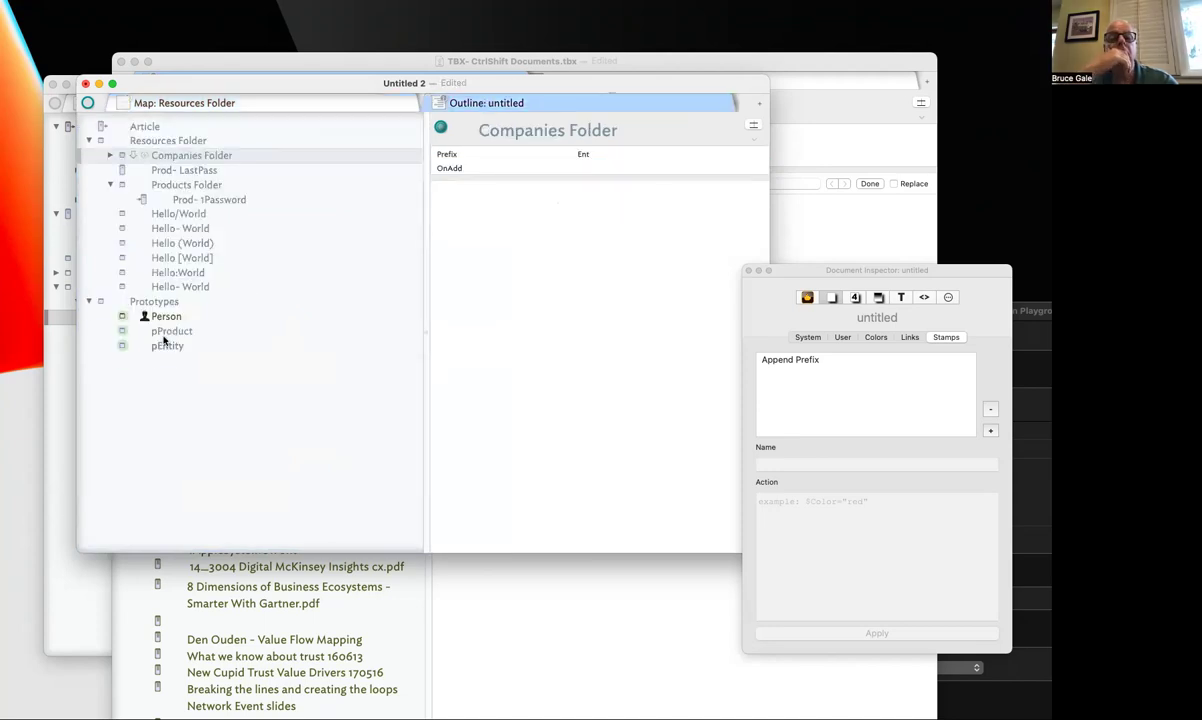
left_click(200, 331)
left_click(226, 342)
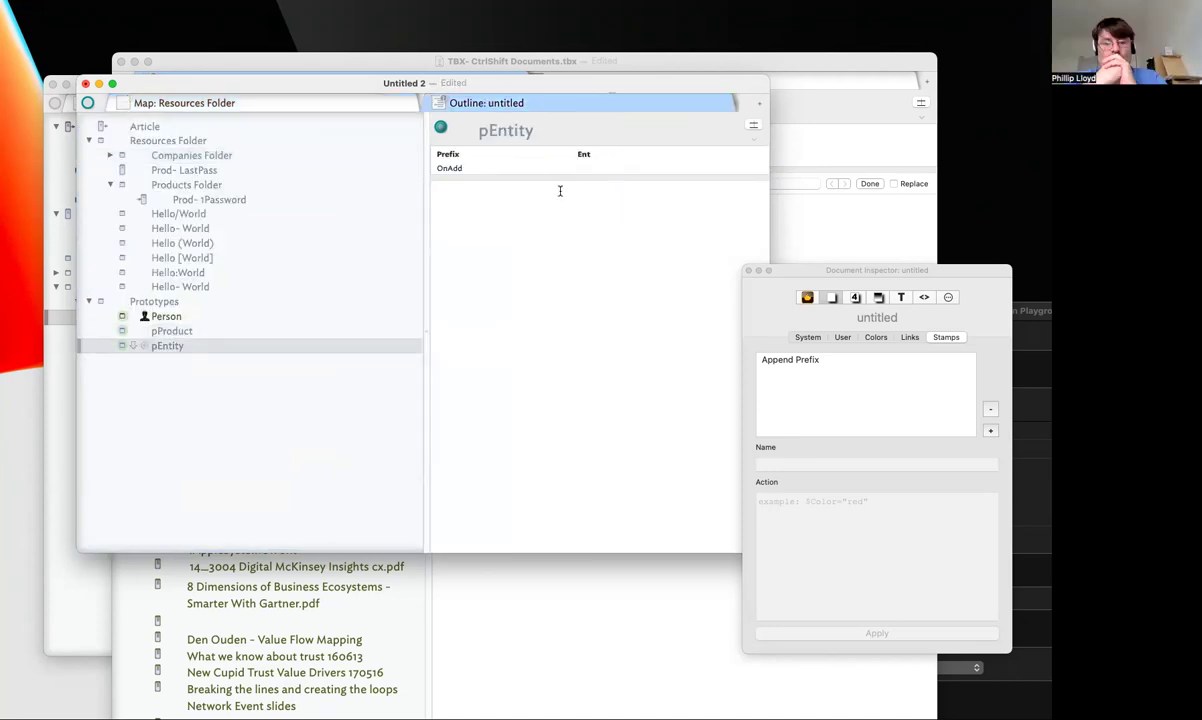
left_click(588, 170)
type("$Name=$Prefix(parent)+\"-\"+$Name;")
Commit $Name=$Prefix(parent)+"- "+$Name; as pEntity's OnAdd rule
key("Return")
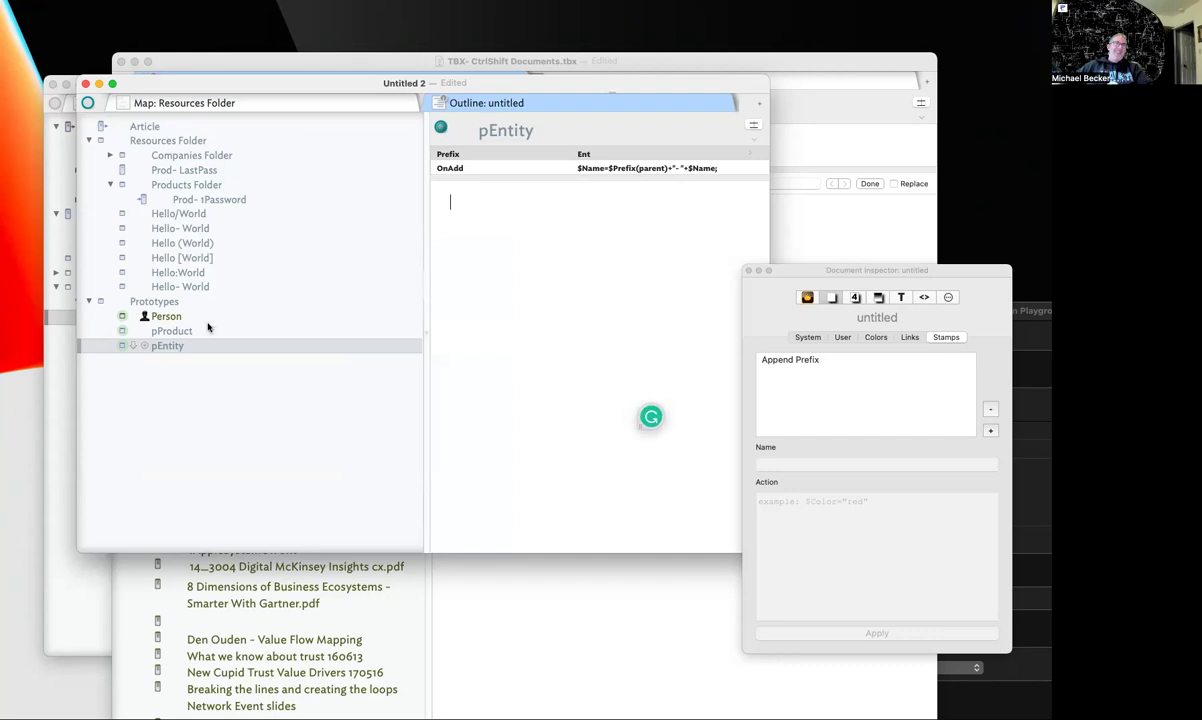
Drop Prod- LastPass into Companies Folder, yielding Ent- Prod- LastPass, then drag it back beside Products Folder
left_click(279, 103)
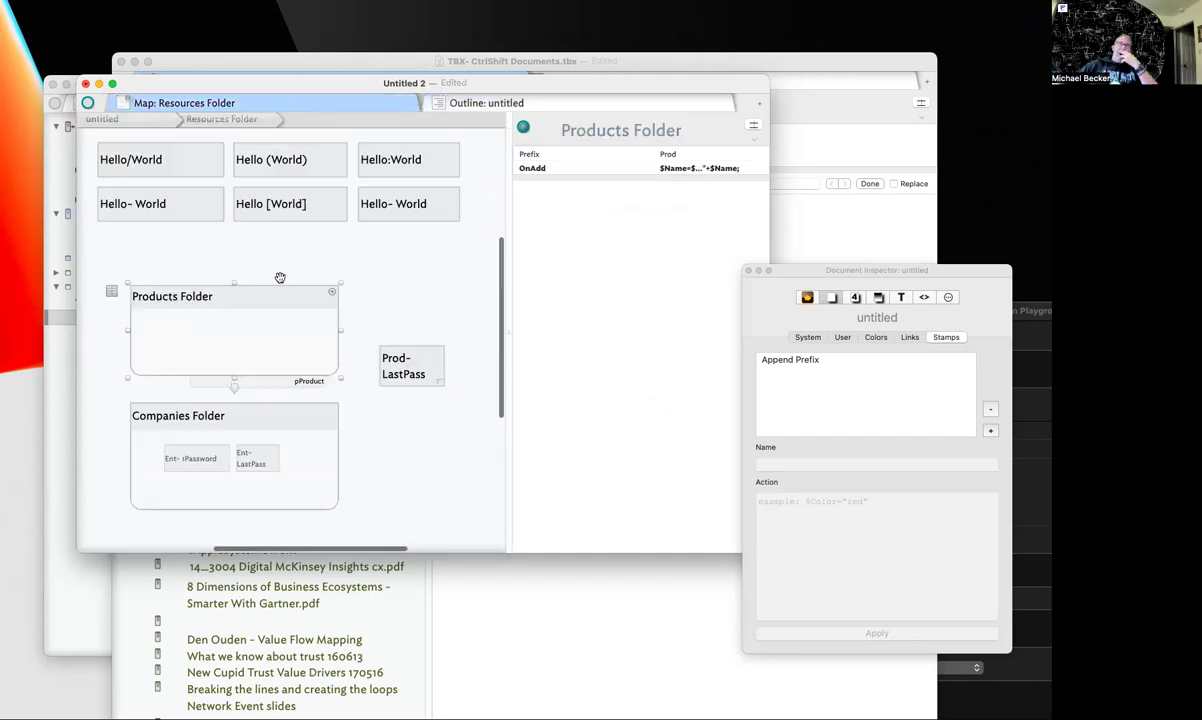
left_click_drag(415, 374, 251, 492)
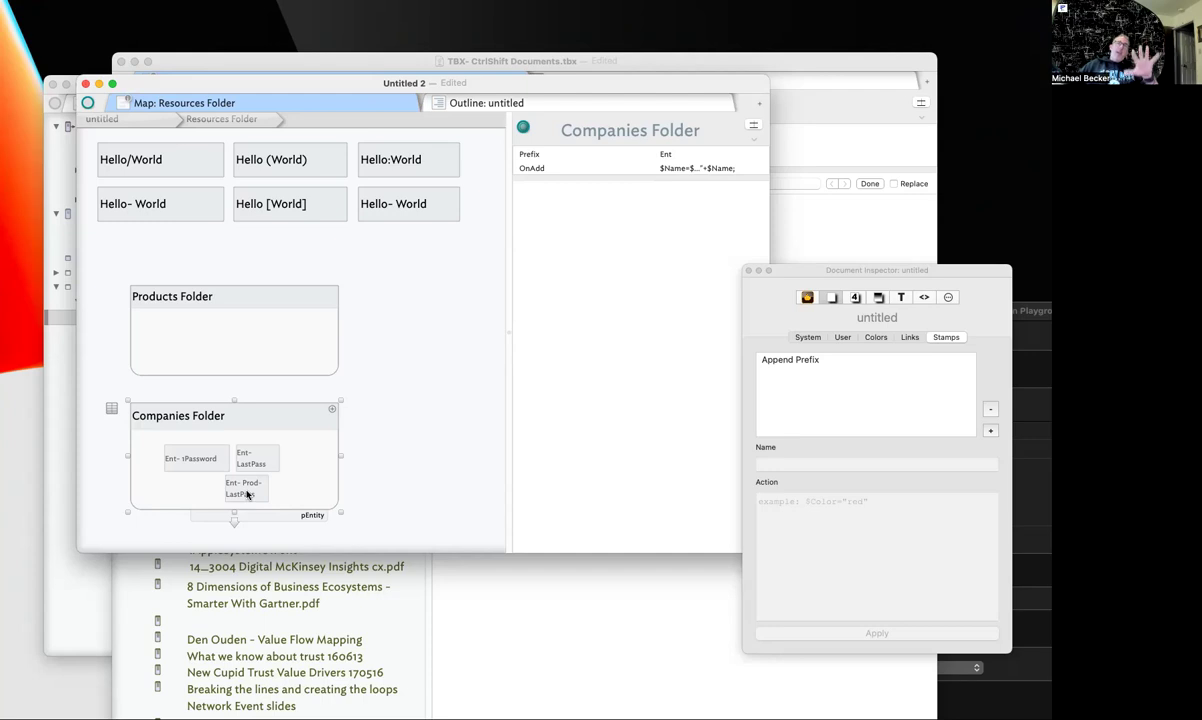
left_click_drag(251, 497, 389, 368)
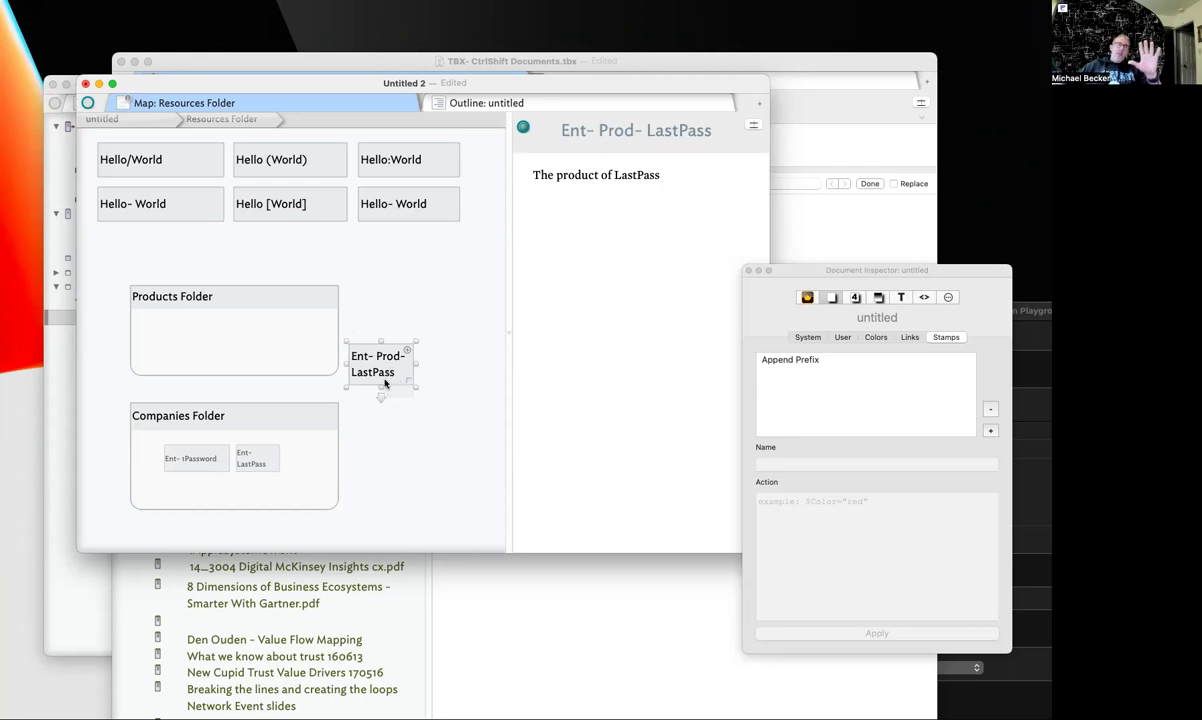
Widen the Ent- Prod- LastPass note so its title fits on one line, and nudge it slightly lower
left_click_drag(416, 381, 459, 383)
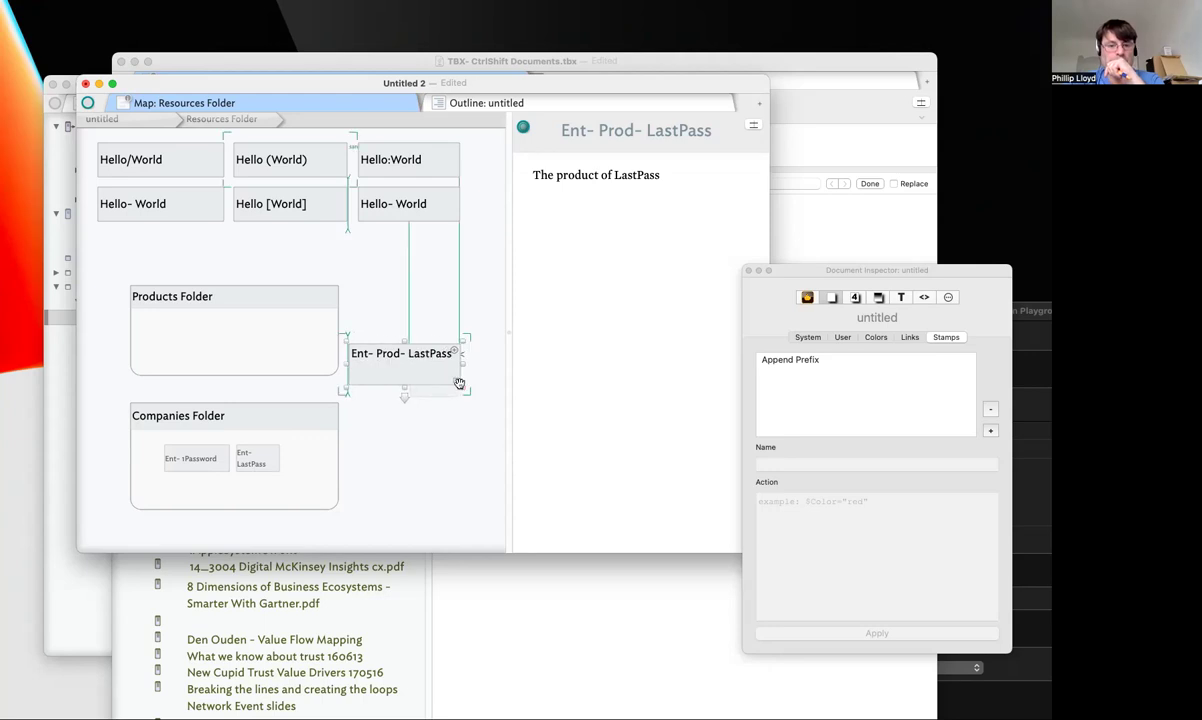
scroll(410, 382, "left", 2)
scroll(411, 377, "right", 3)
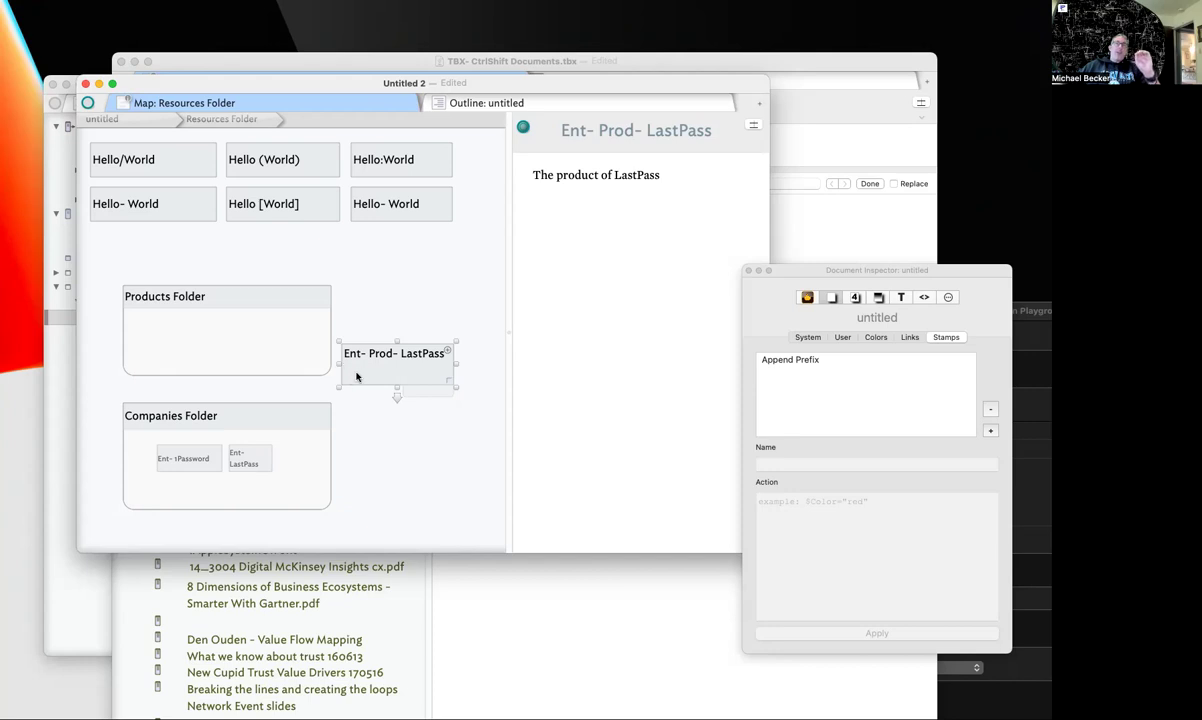
scroll(372, 370, "right", 1)
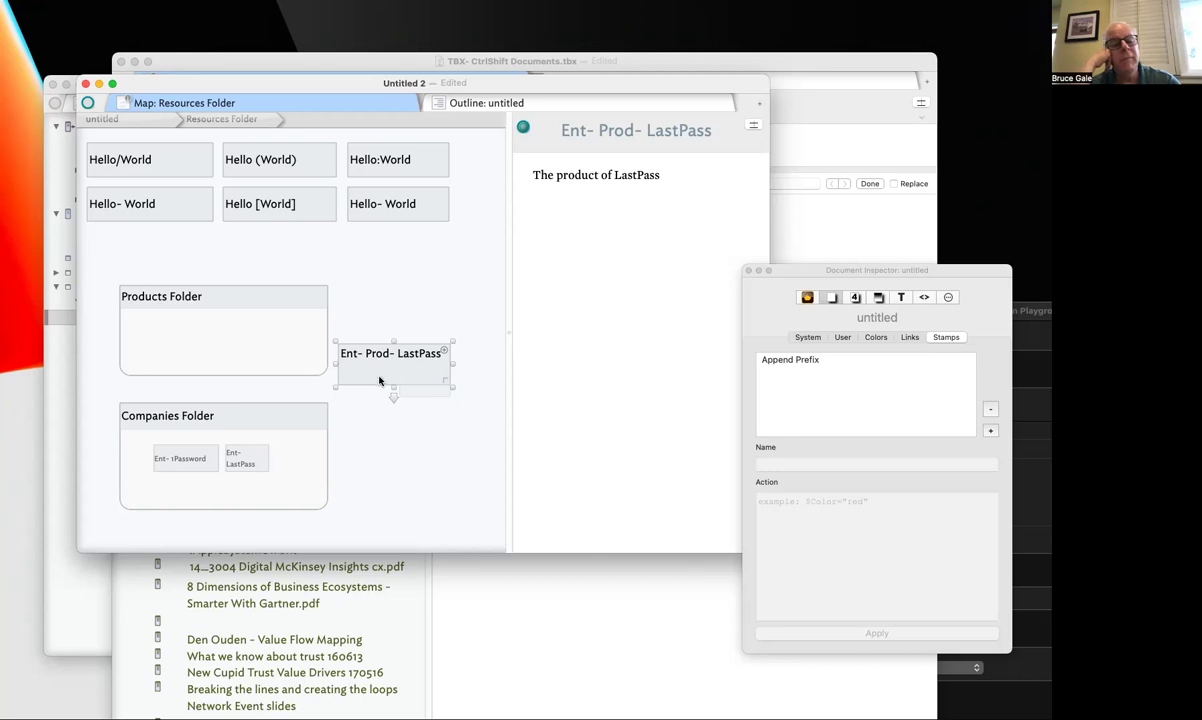
left_click_drag(380, 381, 383, 390)
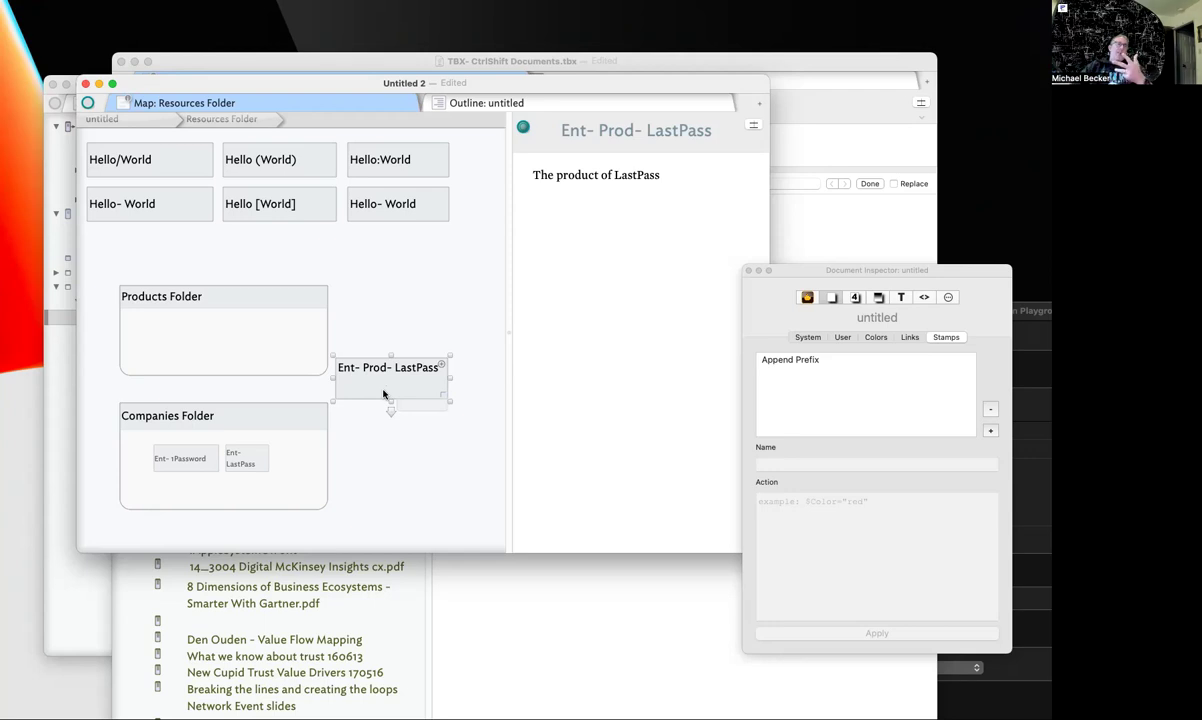
scroll(451, 394, "down", 1)
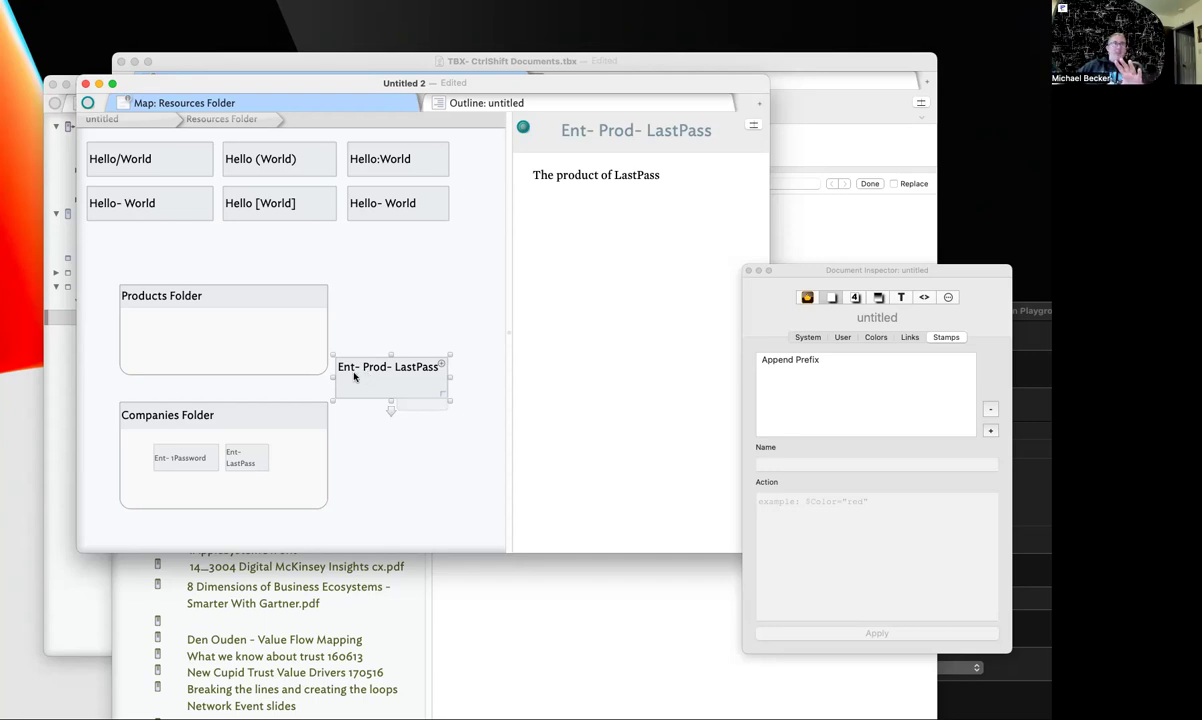
Shorten the note's title from Ent- Prod- LastPass back to LastPass
left_click_drag(366, 370, 311, 368)
double_click(372, 368)
key("BackSpace")
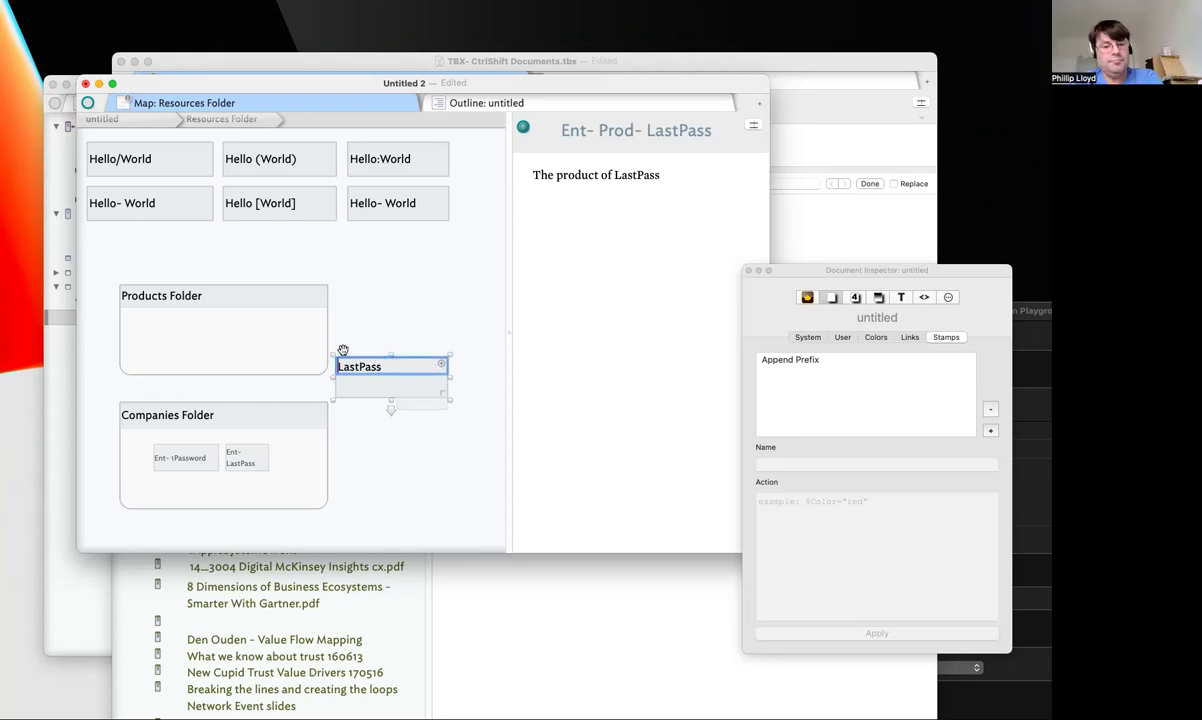
left_click(381, 314)
In the outline, move LastPass into Products Folder so it becomes Prod- LastPass
left_click(551, 108)
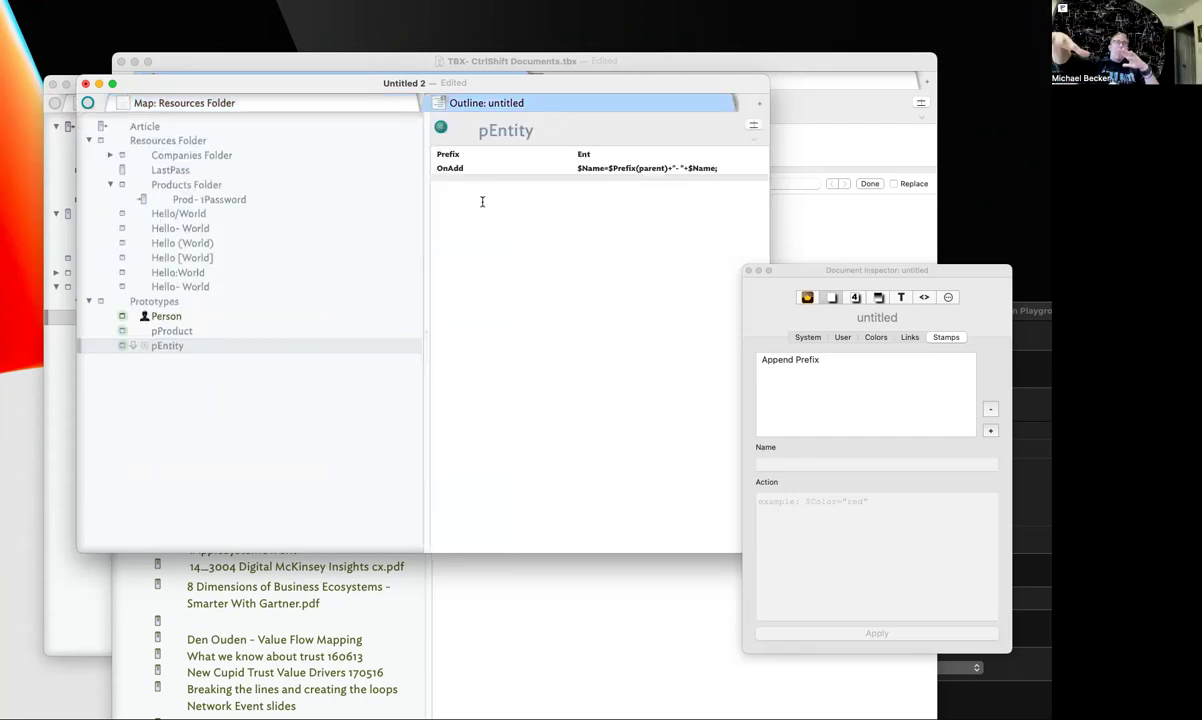
left_click(177, 171)
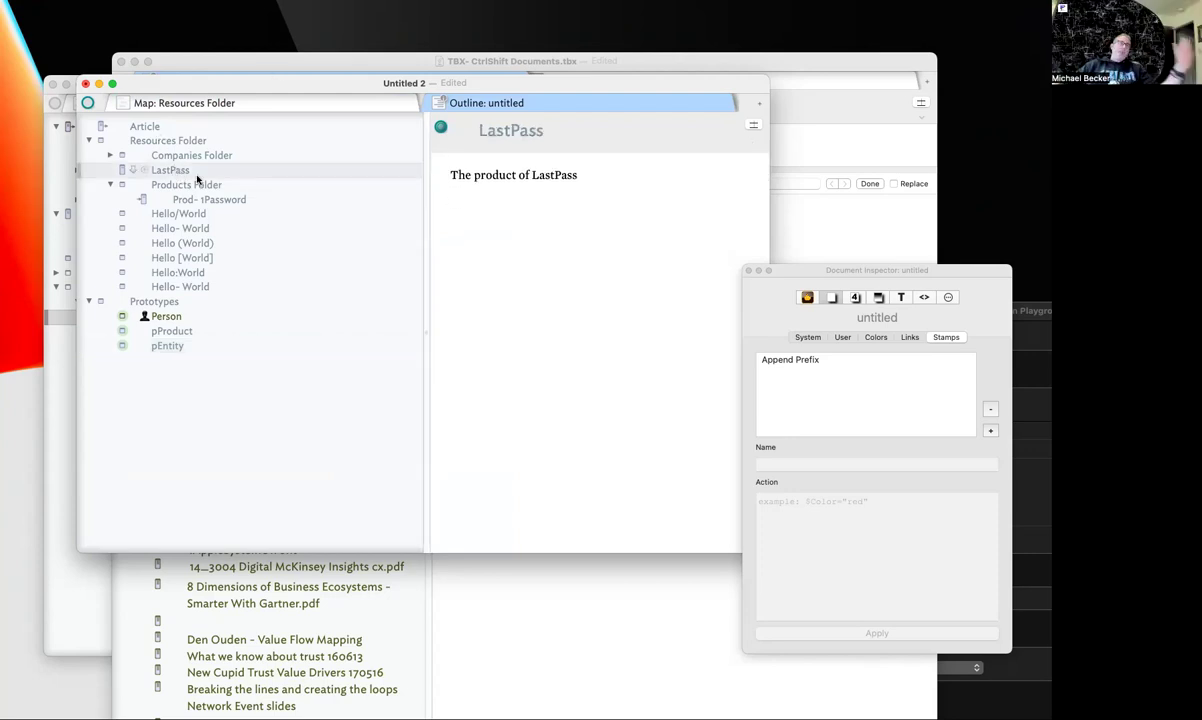
left_click_drag(198, 172, 195, 200)
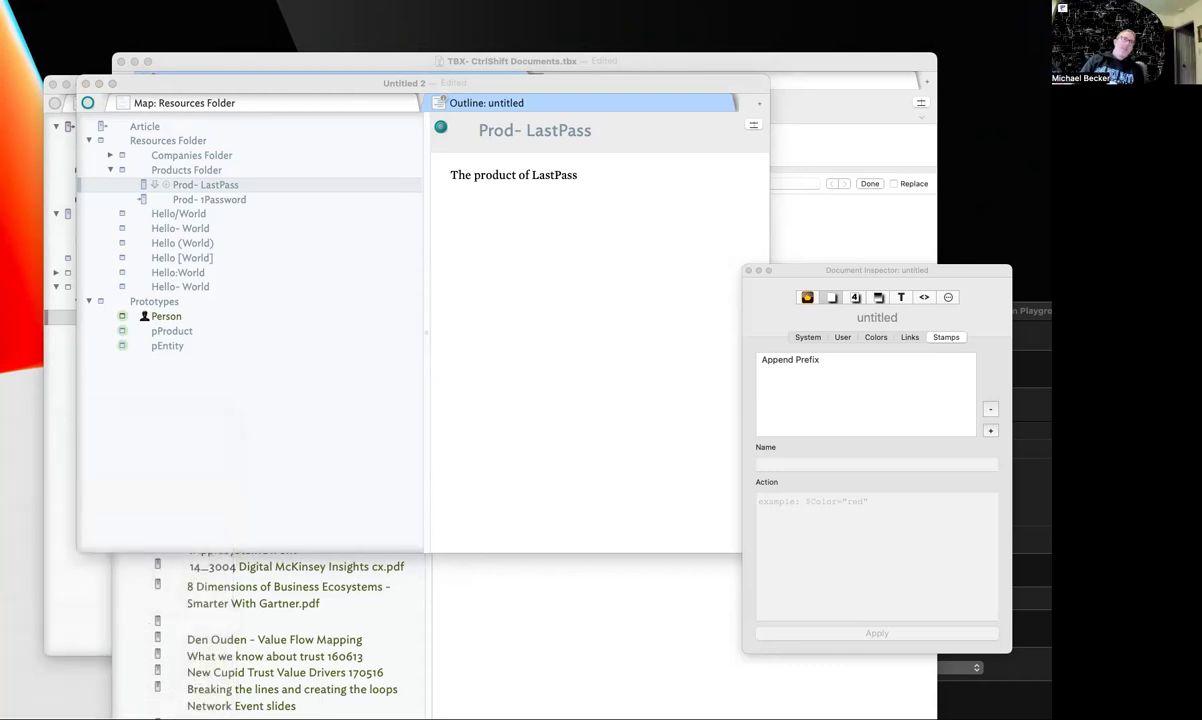
Add a Prod- untitled test note to Products Folder, then begin editing the folder's OnAdd action
left_click(233, 174)
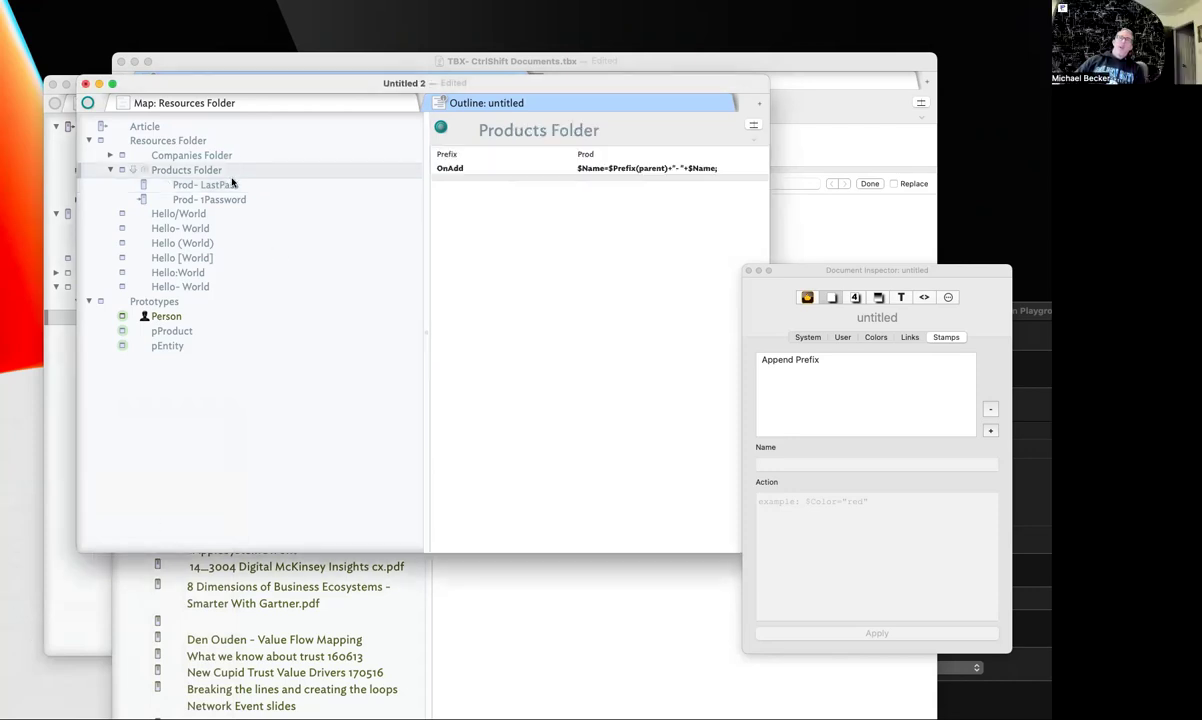
left_click_drag(424, 218, 356, 218)
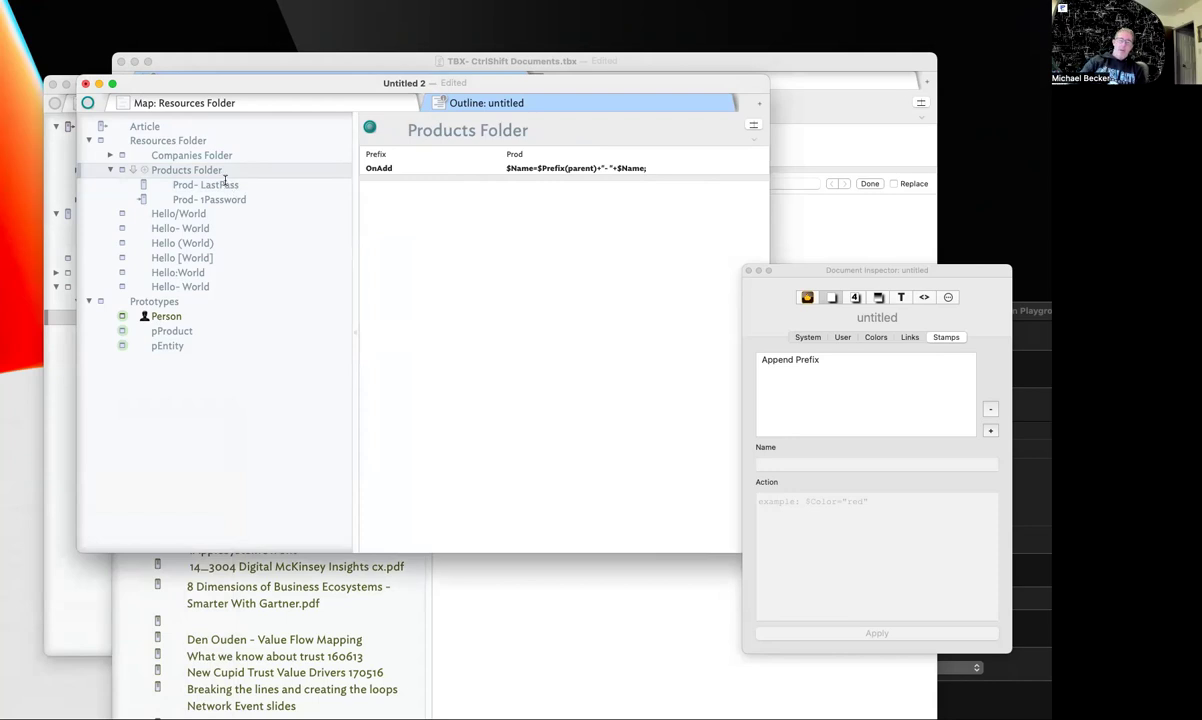
key("Return")
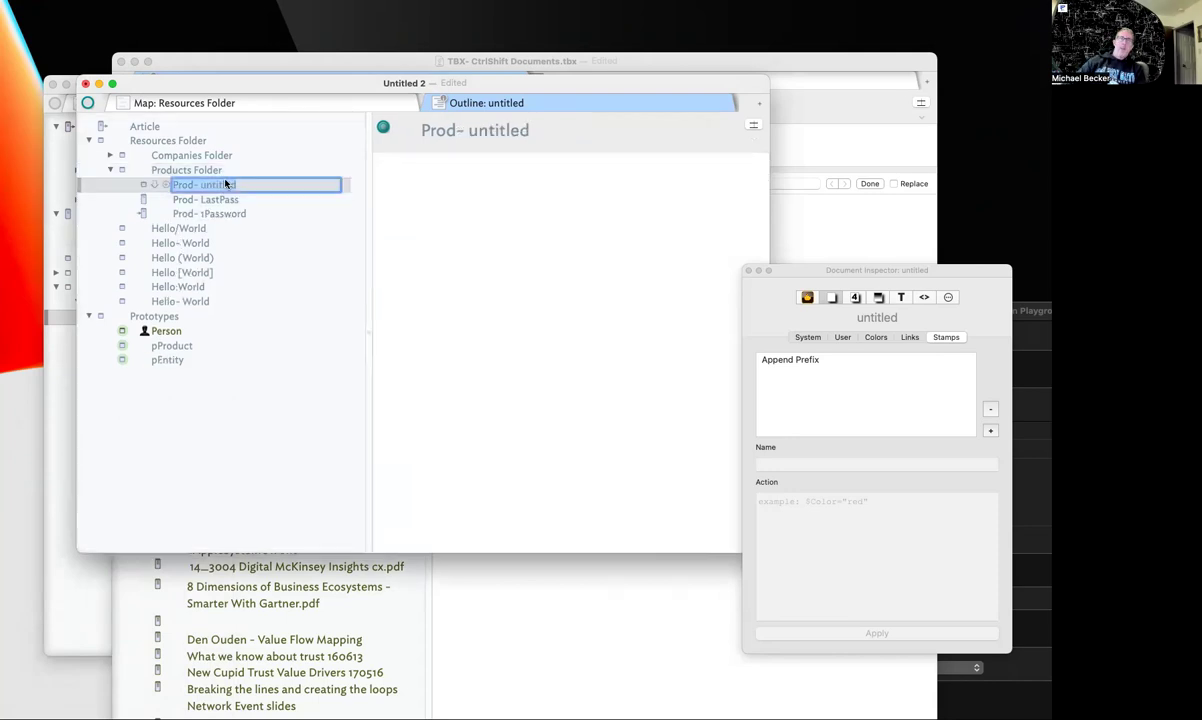
left_click(220, 216)
left_click(198, 187)
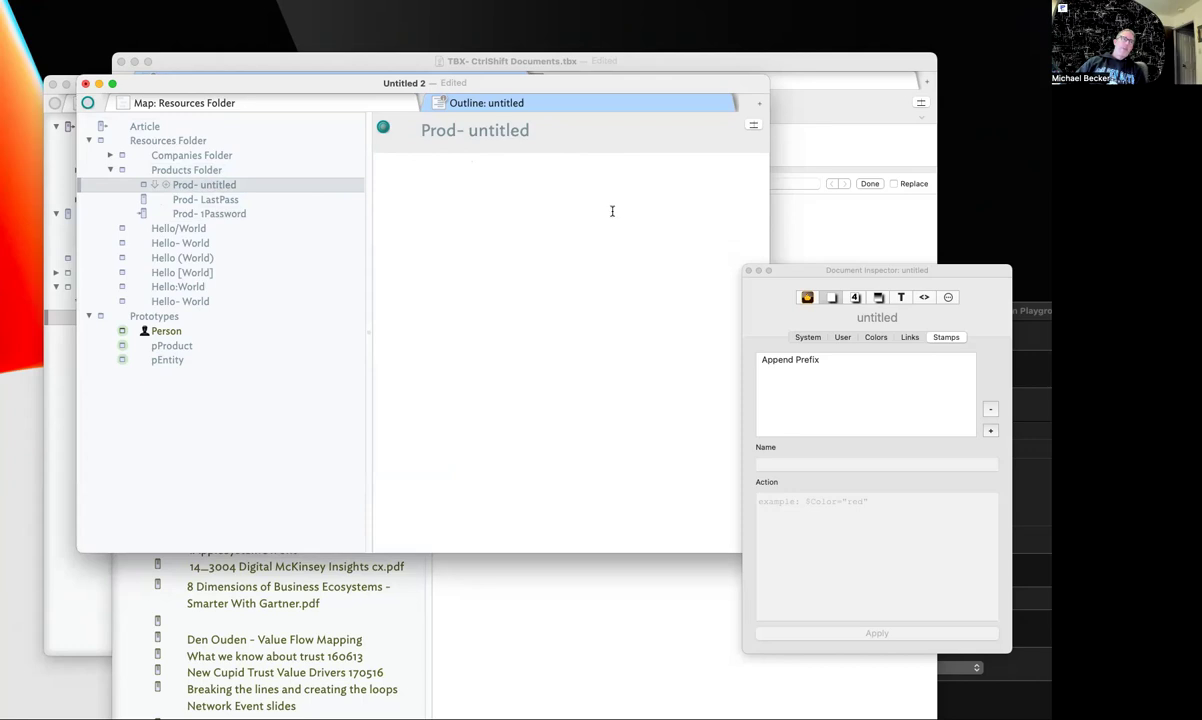
left_click(216, 170)
left_click(518, 168)
Prepend $Prototype="pProduct"; to the Products Folder OnAdd action and delete the Prod- untitled note
left_click(520, 168)
type("$")
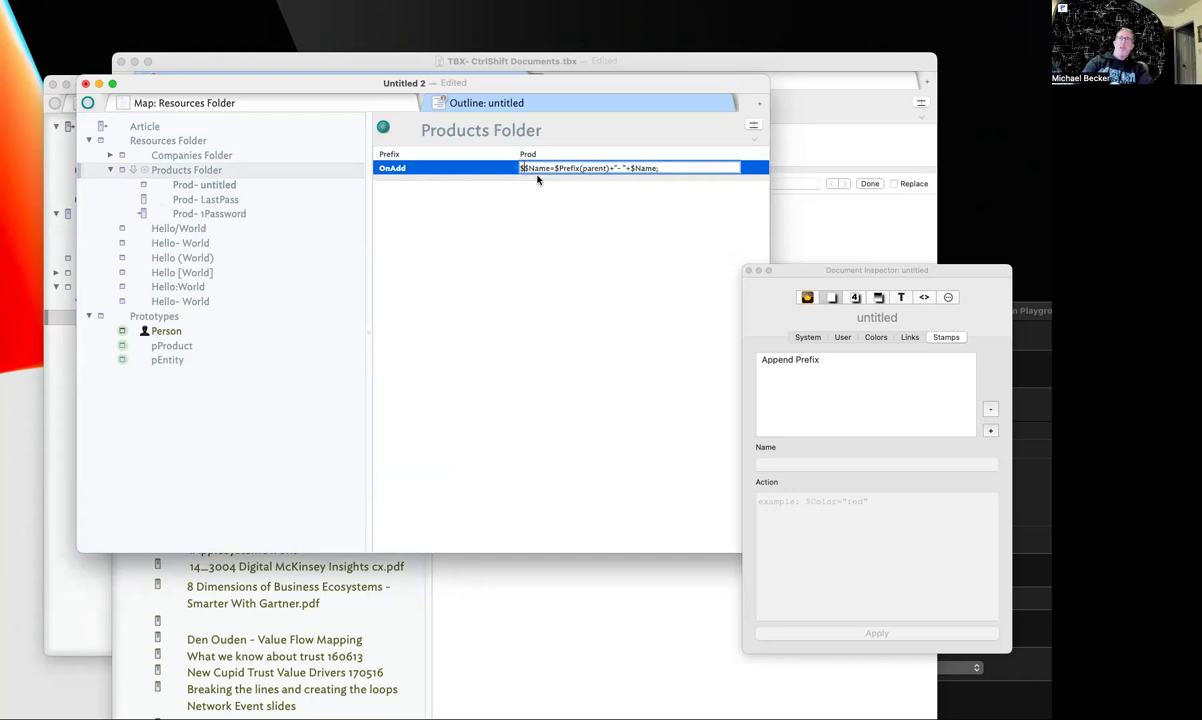
type("F")
type("rototy")
key("BackSpace")
key("BackSpace")
type("type=\"")
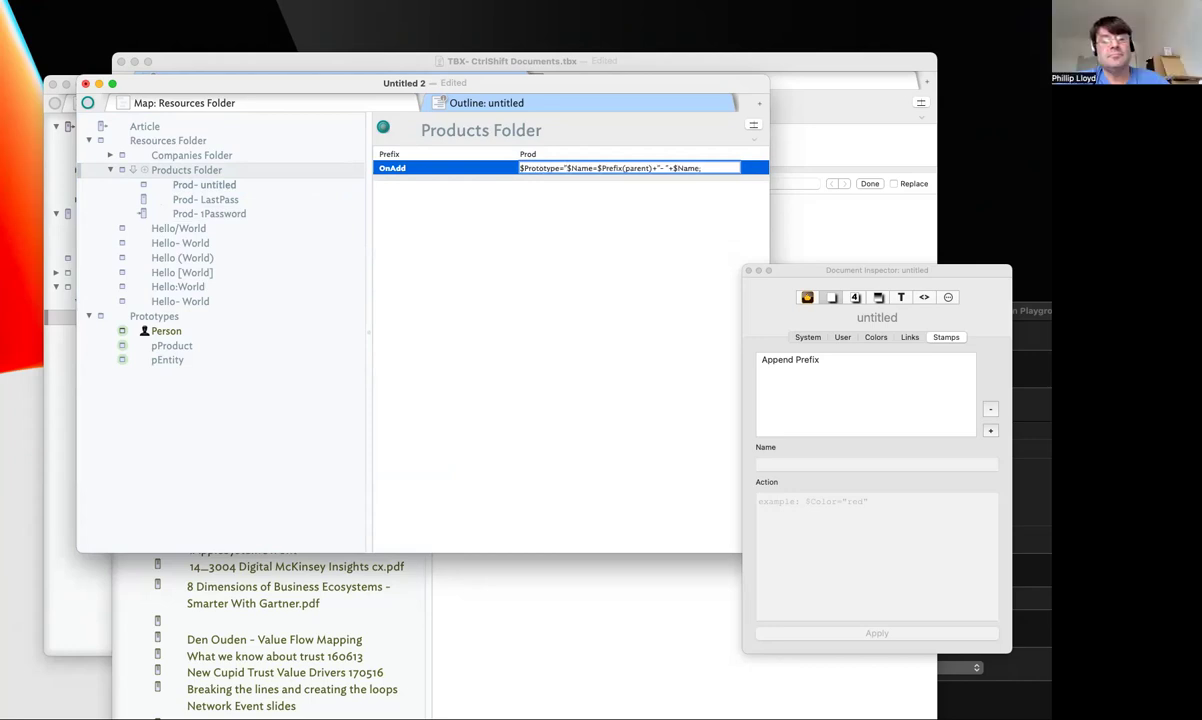
type("pProduc")
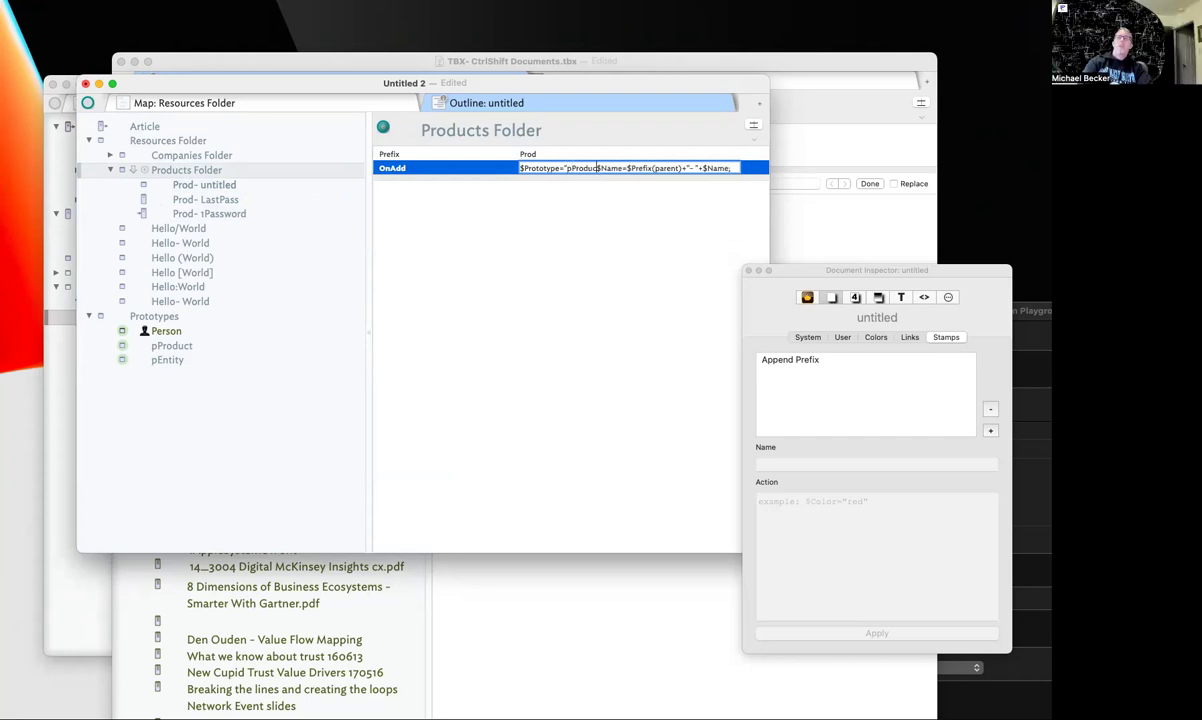
type("t\";")
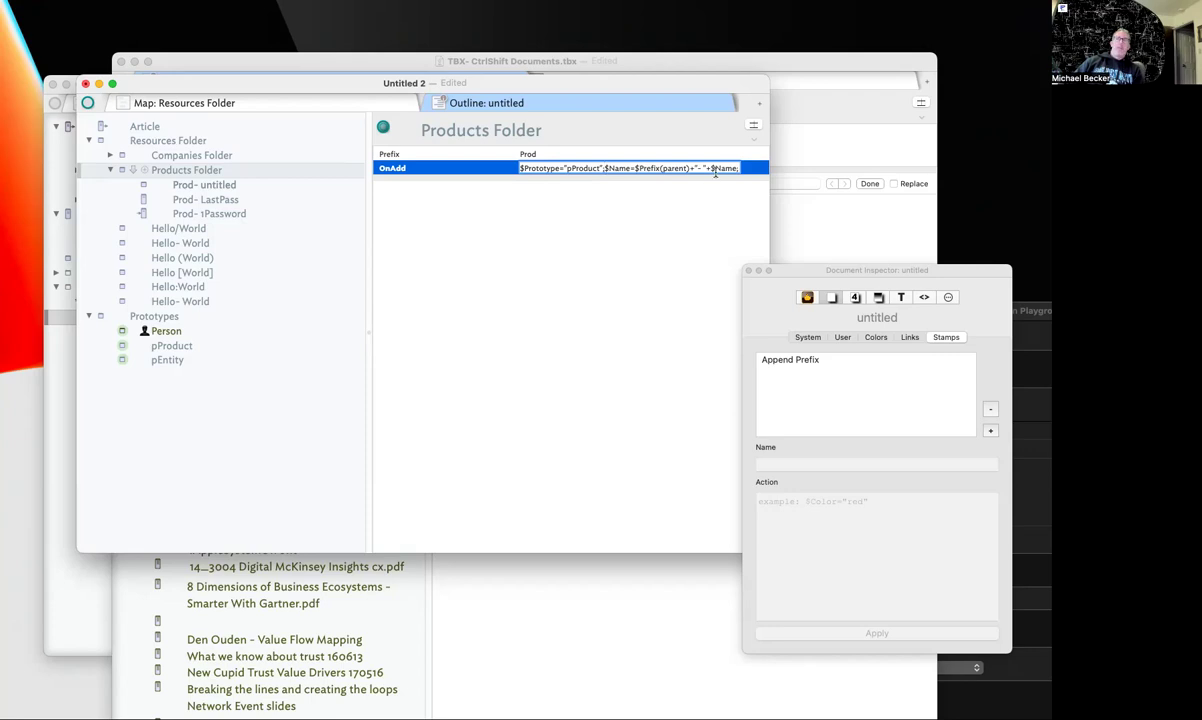
key("Return")
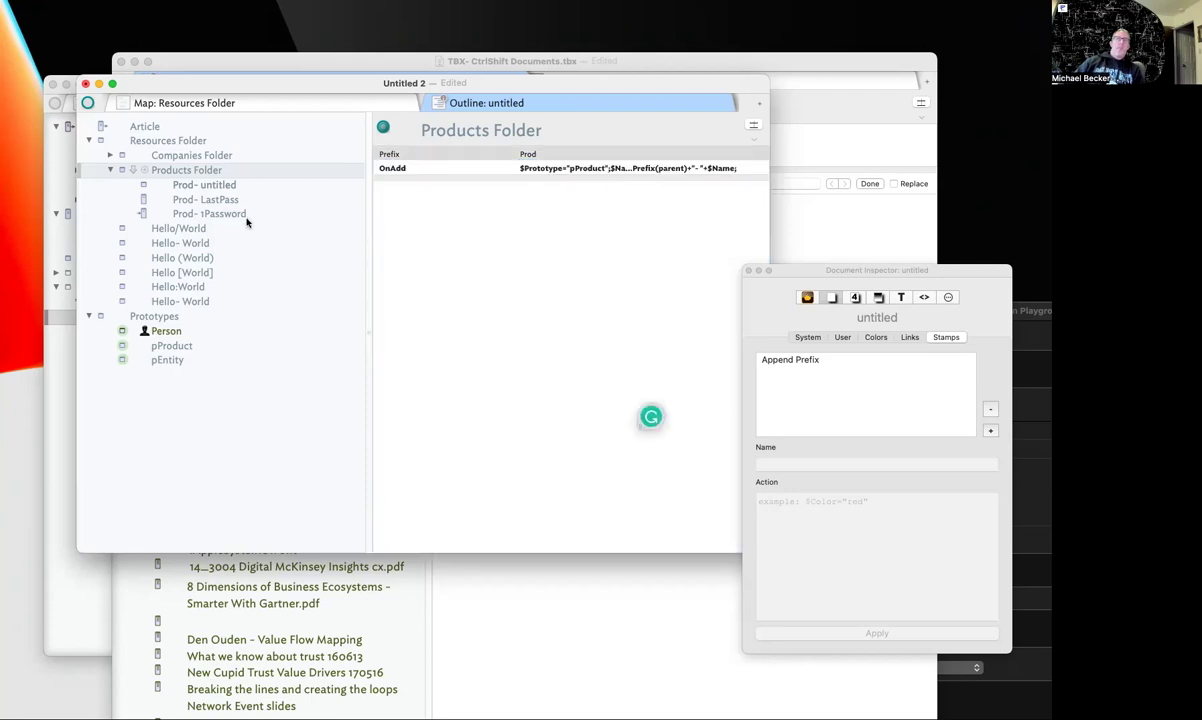
left_click(212, 183)
key("Delete")
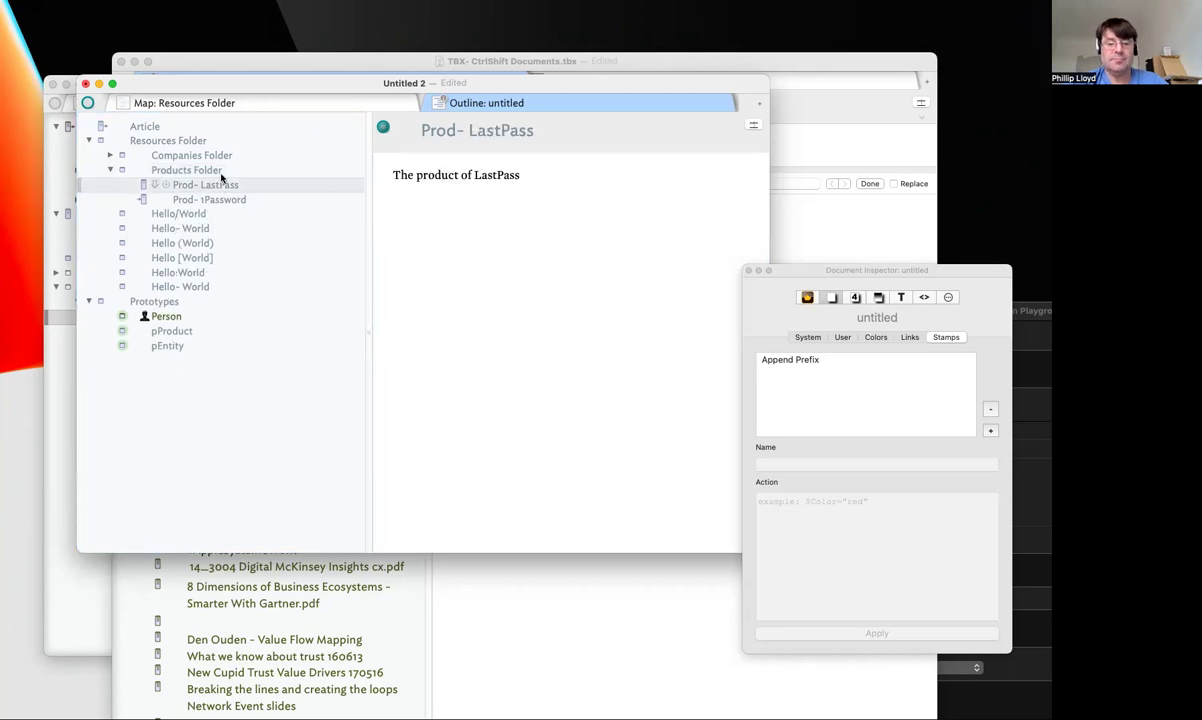
Add a new Prod- untitled note to Products Folder and check its prototype
left_click(221, 170)
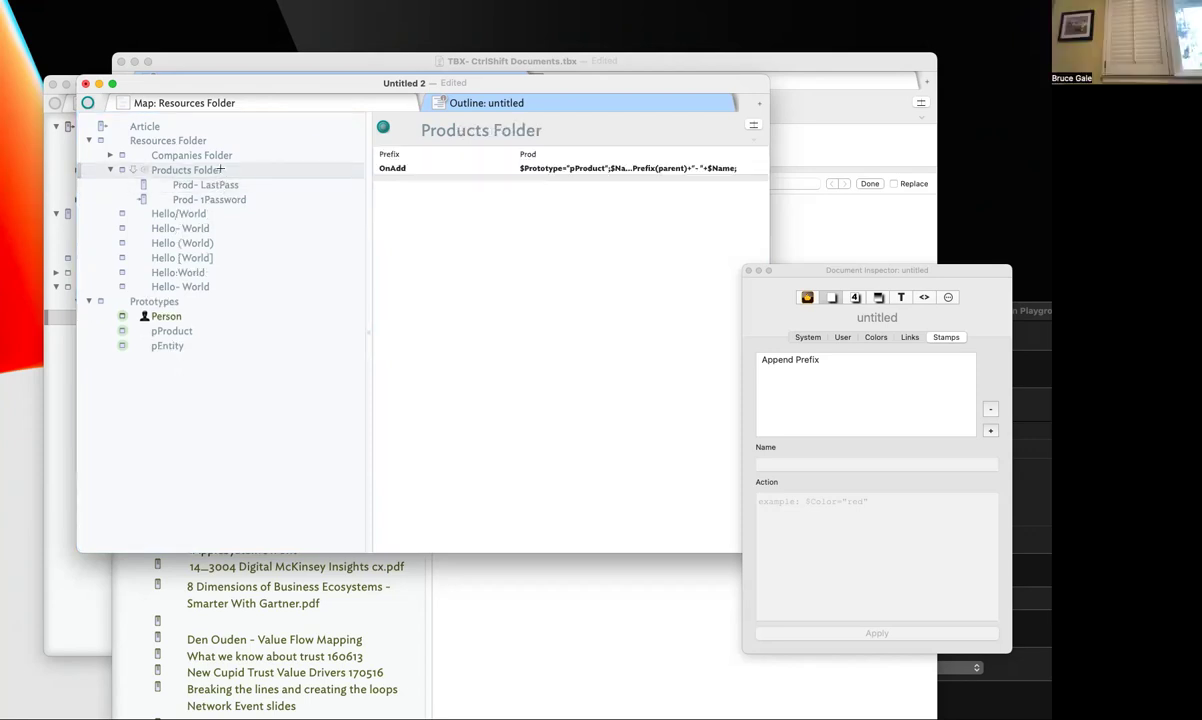
key("Return")
left_click(537, 295)
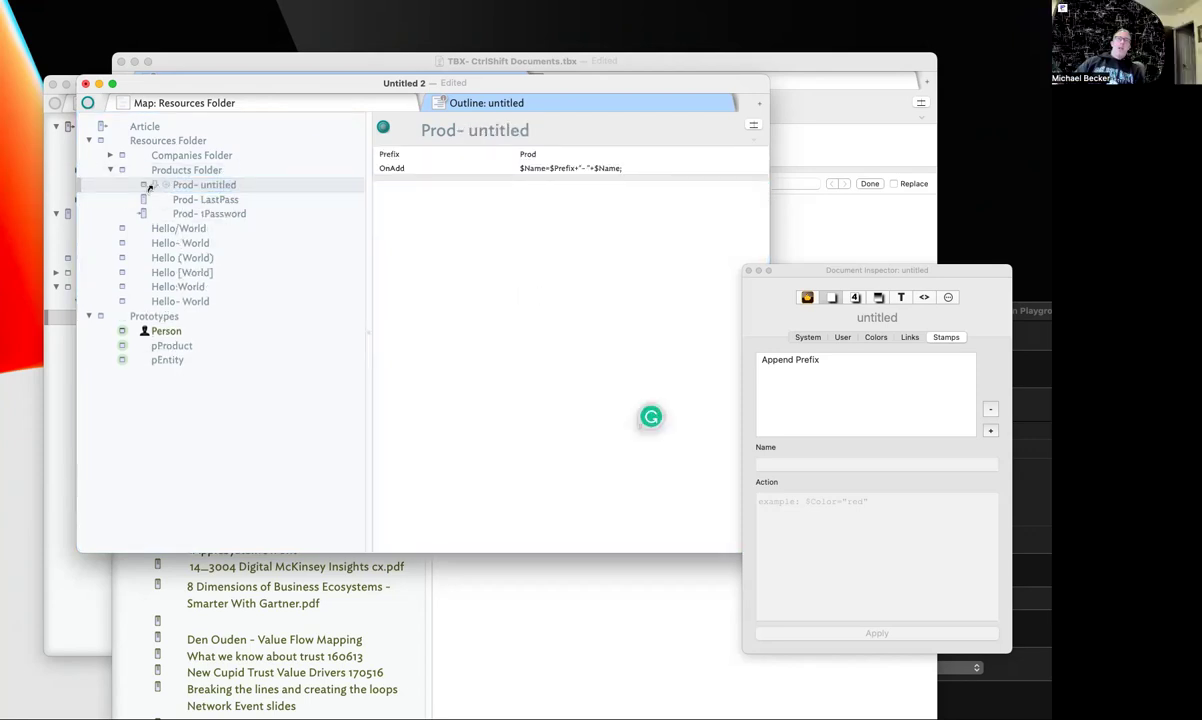
left_click(150, 187)
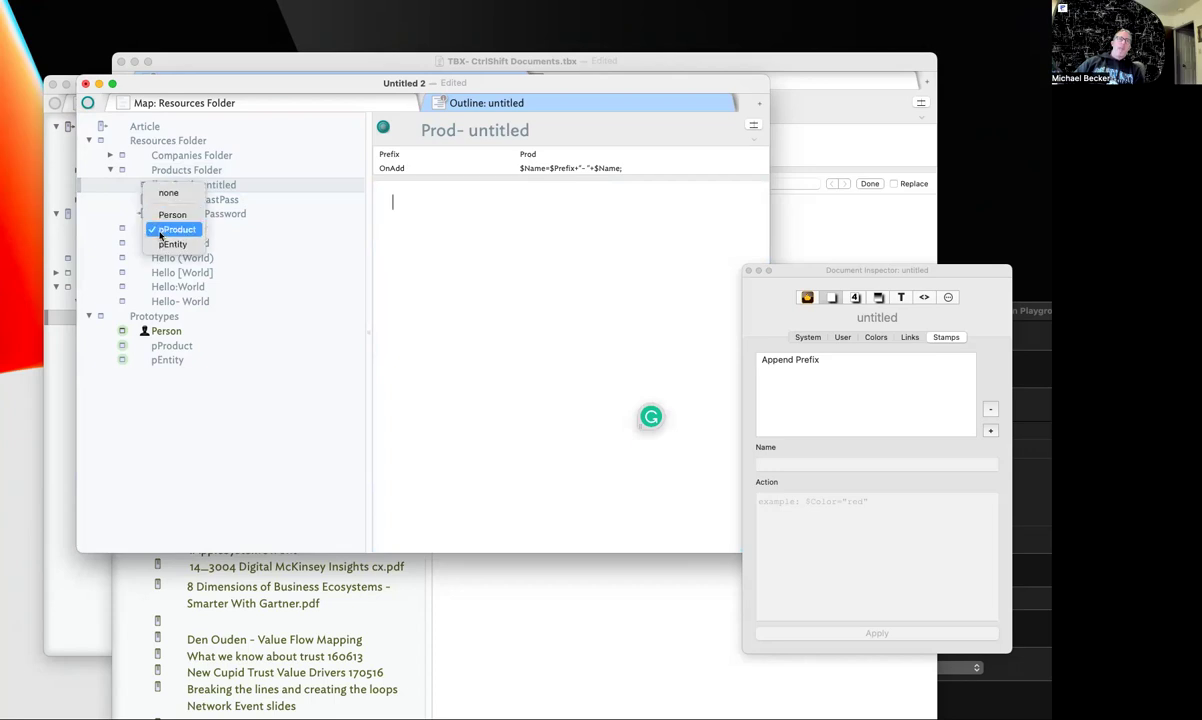
left_click(245, 190)
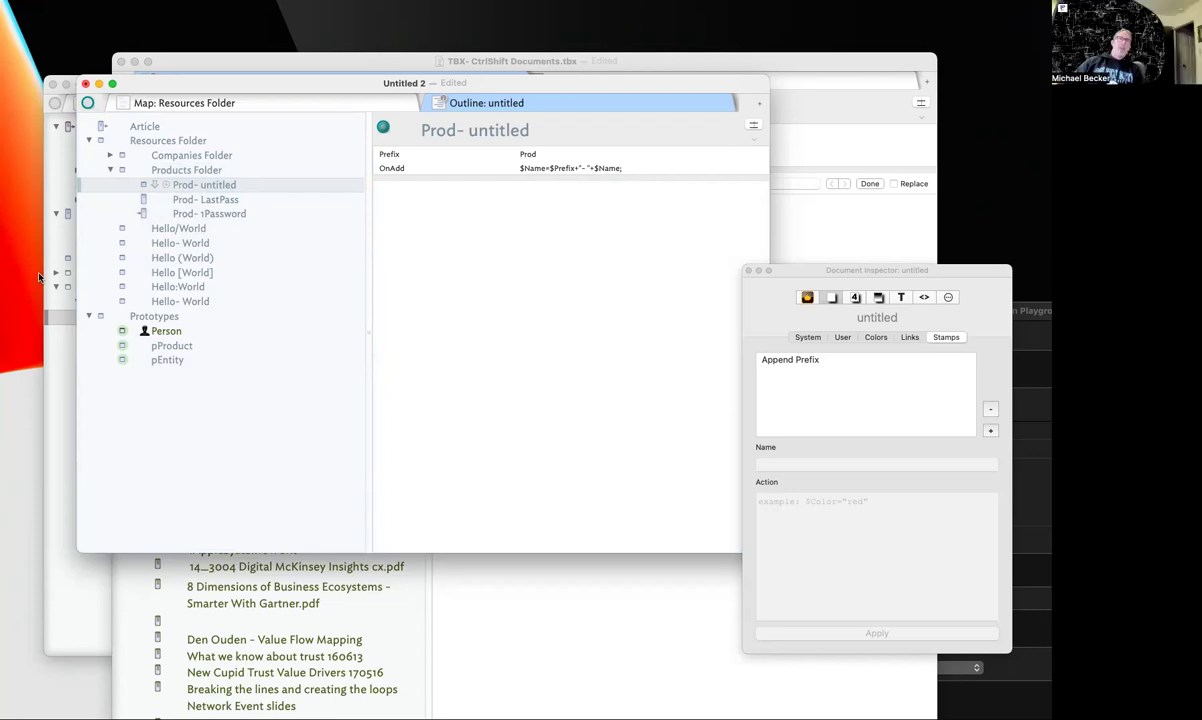
Move the new note into Companies Folder, where it becomes Ent- Prod- untitled and keeps pProduct
left_click(109, 155)
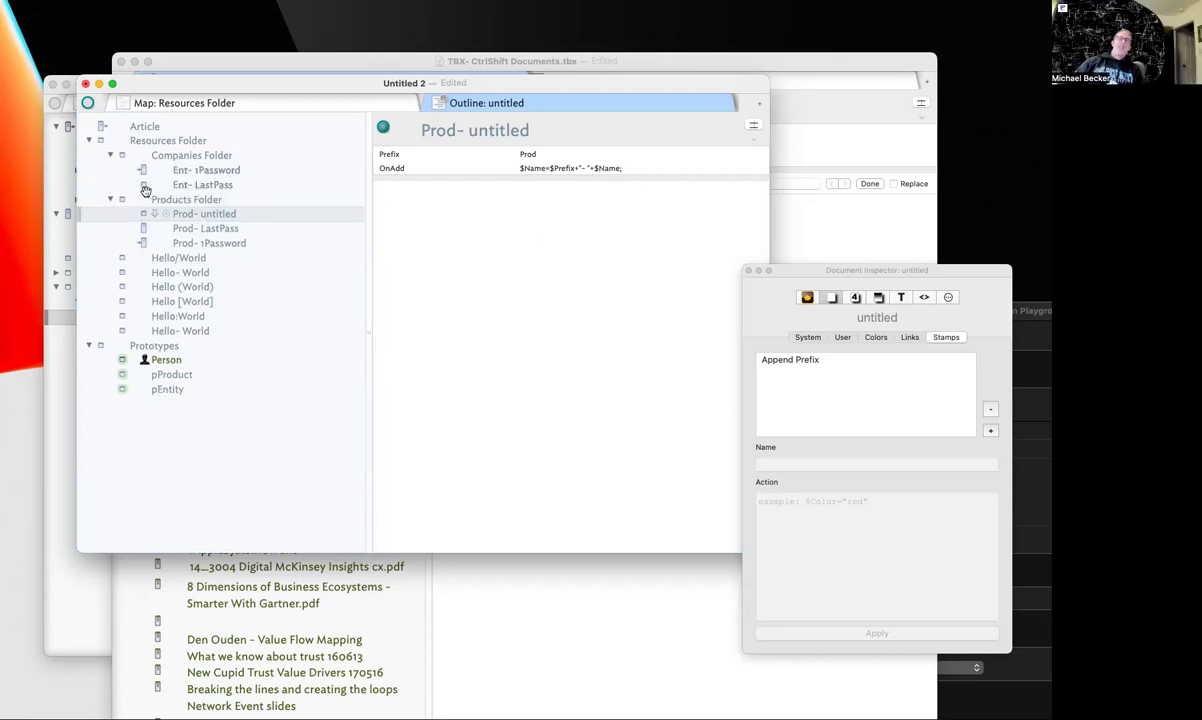
left_click_drag(226, 218, 225, 172)
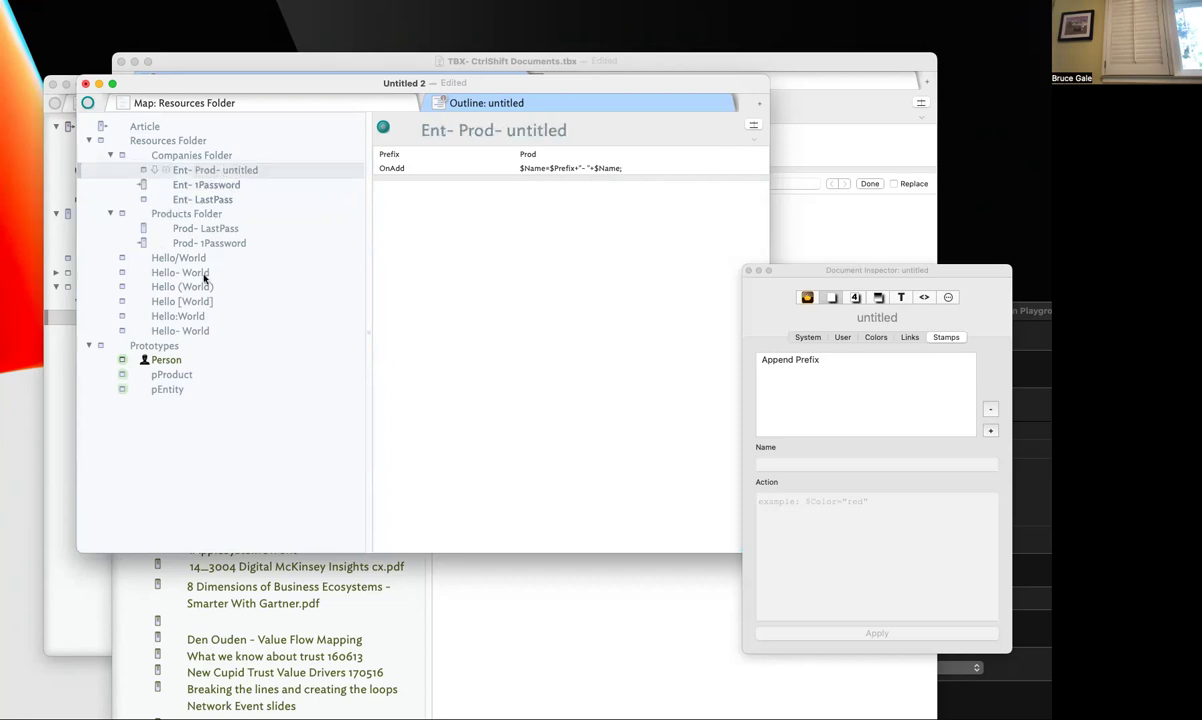
left_click(140, 168)
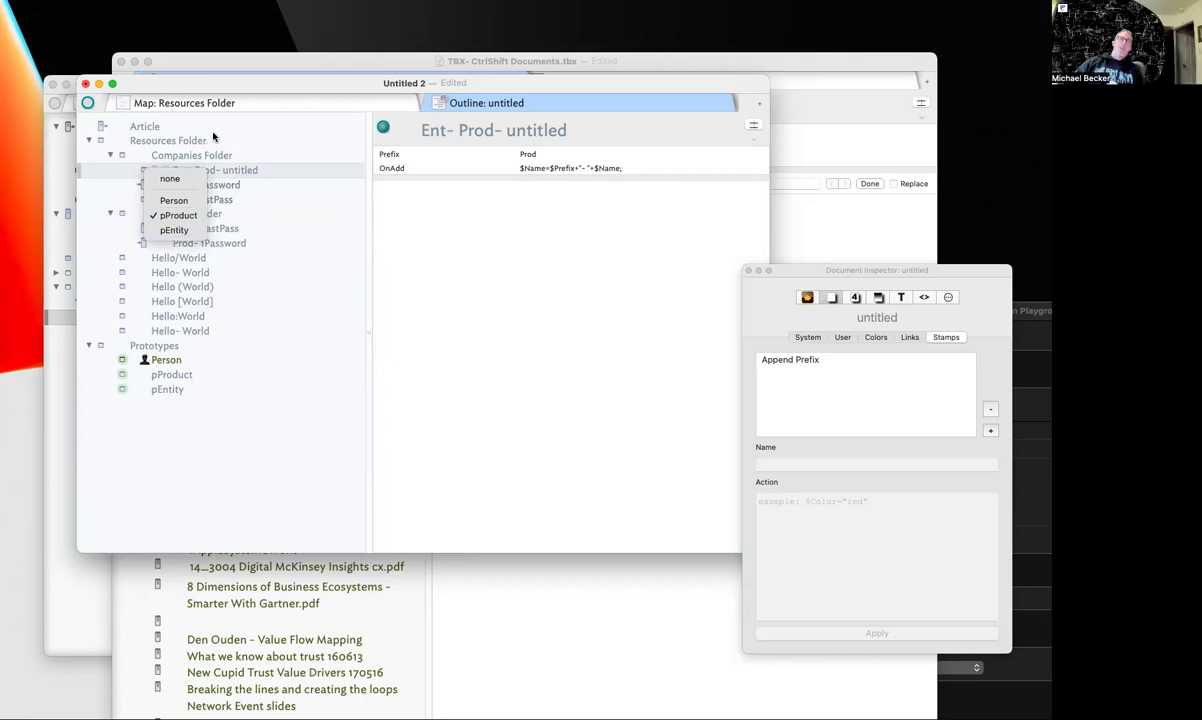
left_click(175, 217)
left_click(200, 213)
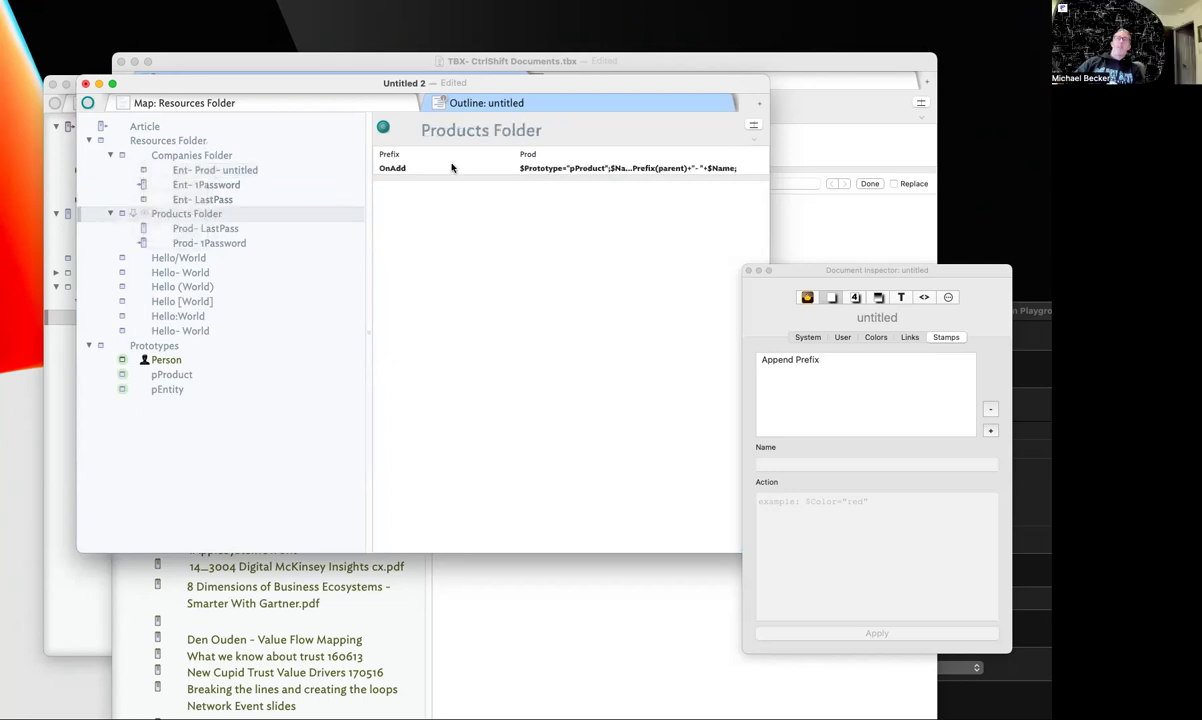
left_click(560, 168)
Copy $Prototype="pProduct"; into Companies Folder's OnAdd action and change it to pEntity
left_click_drag(603, 168, 475, 165)
key("super+c")
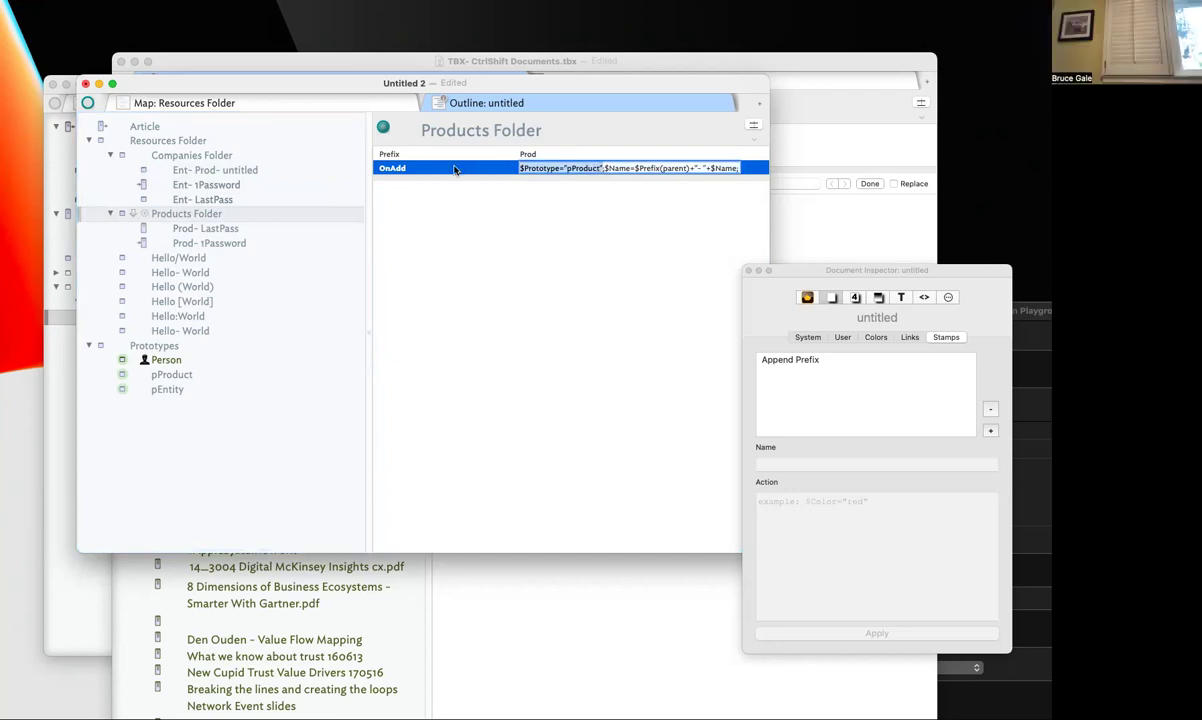
left_click(230, 156)
left_click(548, 169)
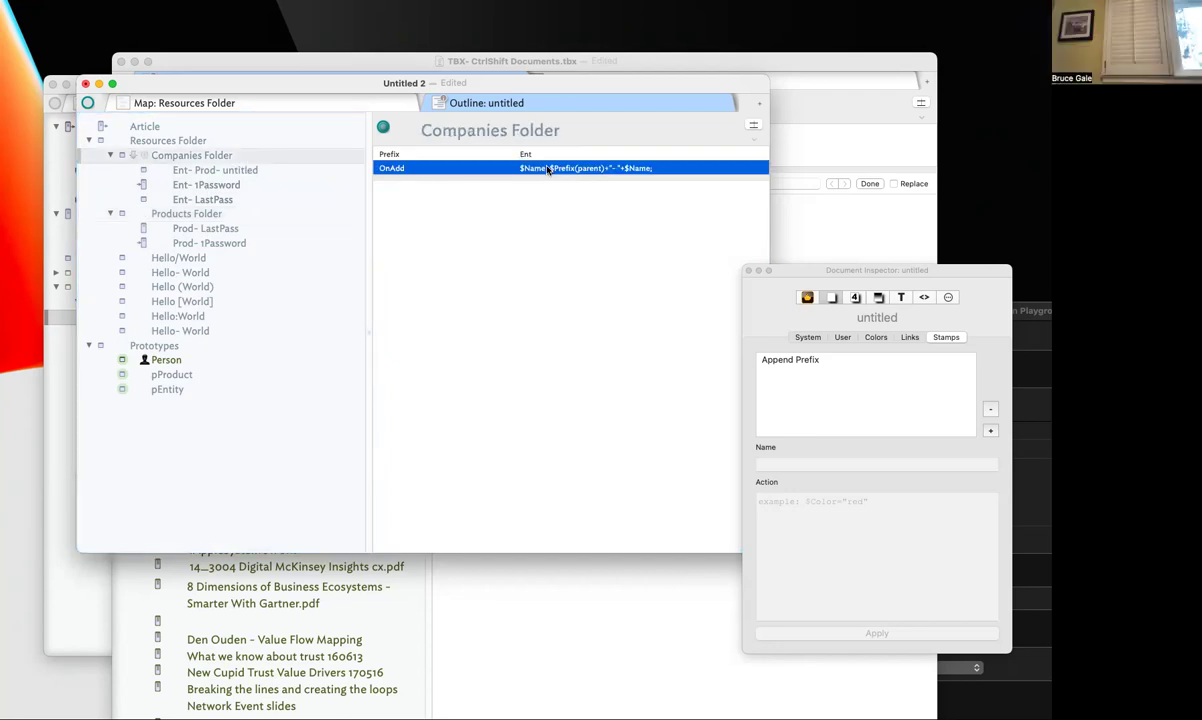
left_click(525, 170)
key("super+v")
double_click(548, 168)
type("p")
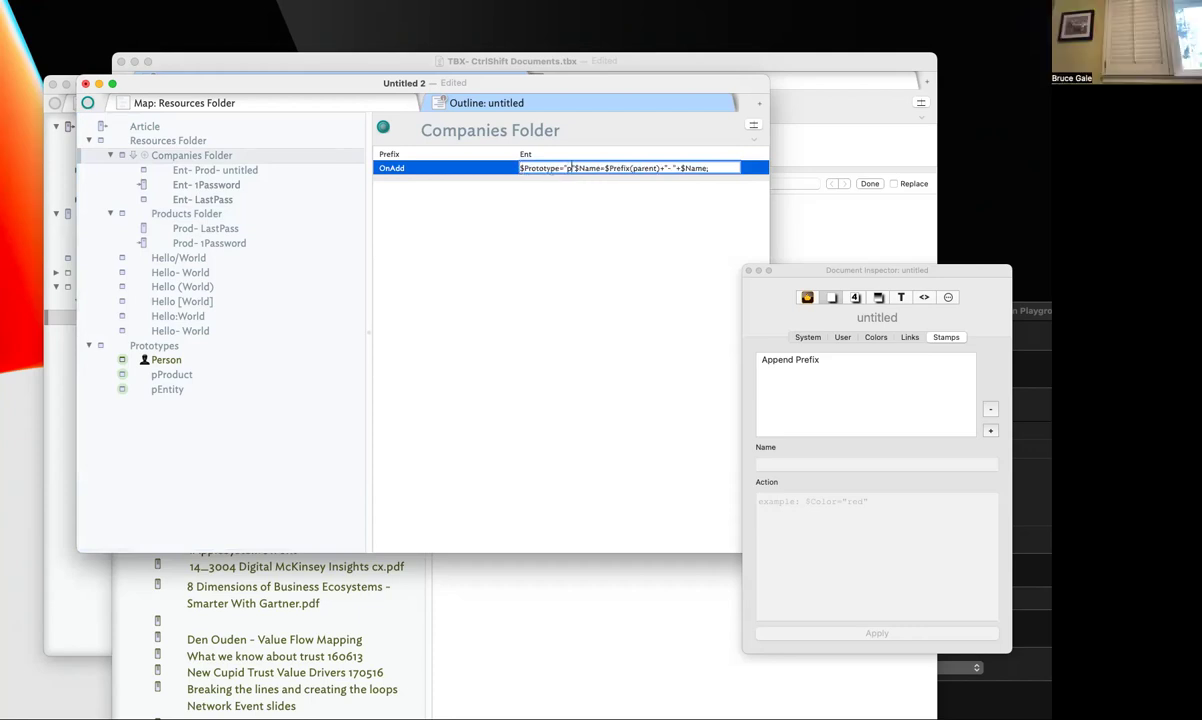
type("ntity\"")
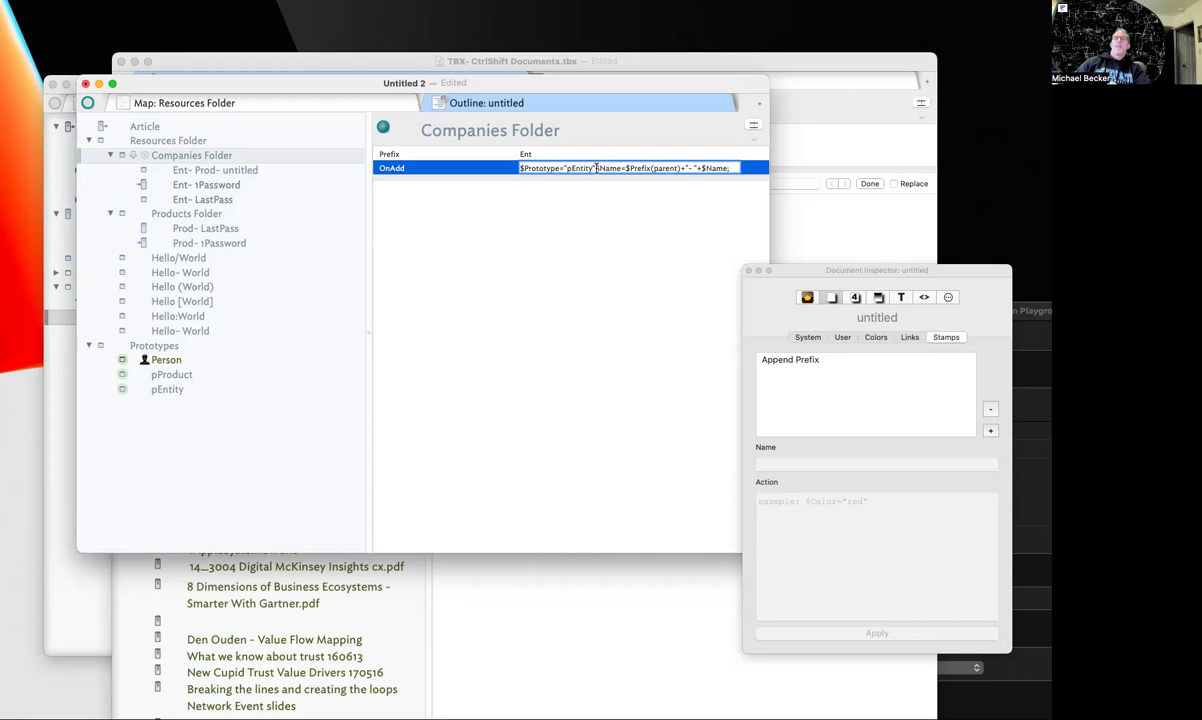
type(";")
key("Return")
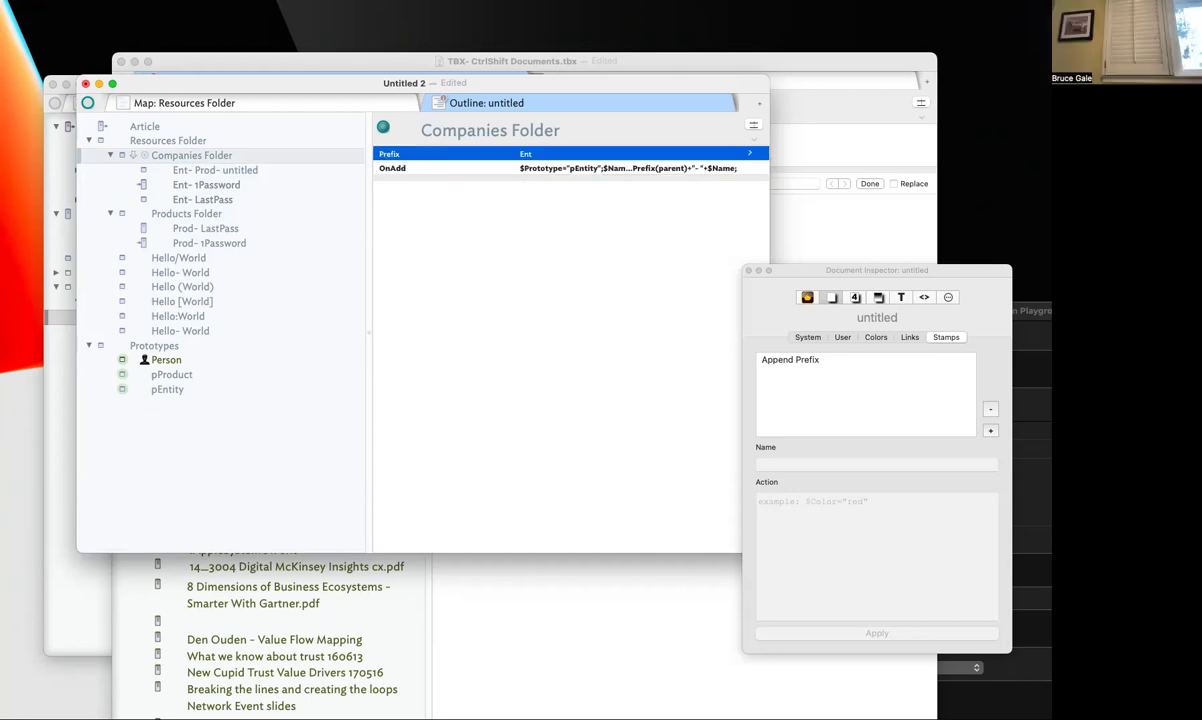
Re-add the test note to Companies Folder, confirm it gets pEntity, then delete it
left_click_drag(210, 170, 262, 170)
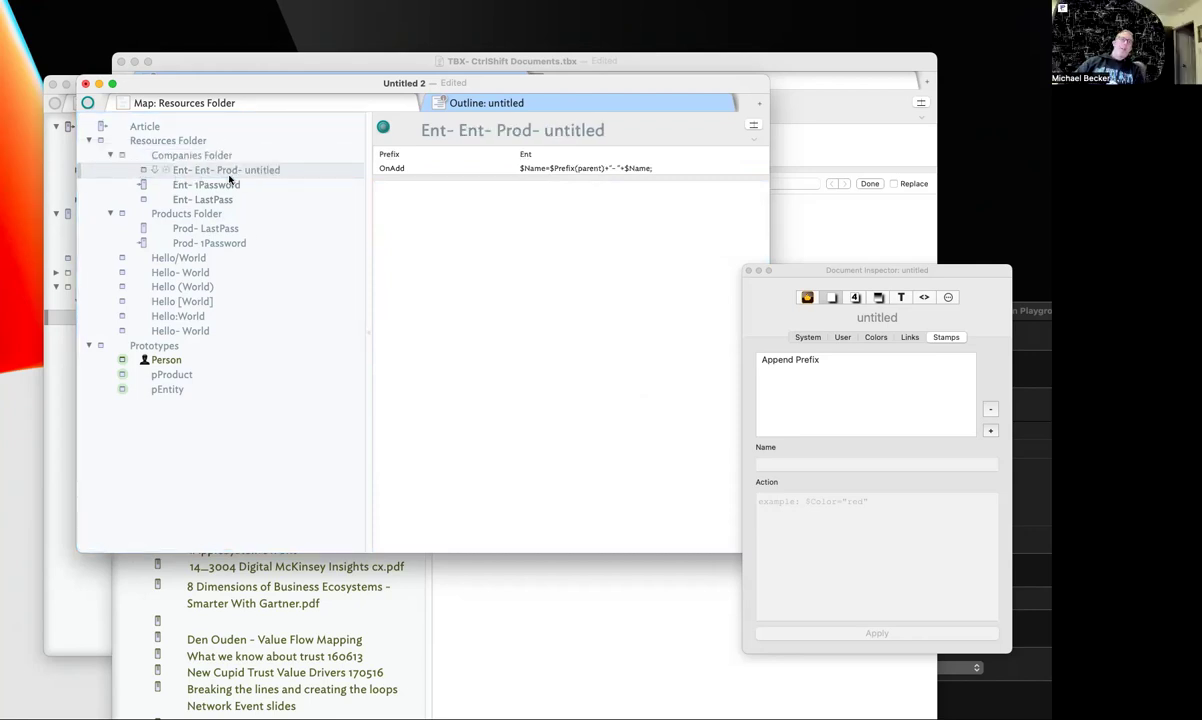
left_click(147, 172)
left_click(144, 172)
left_click(141, 173)
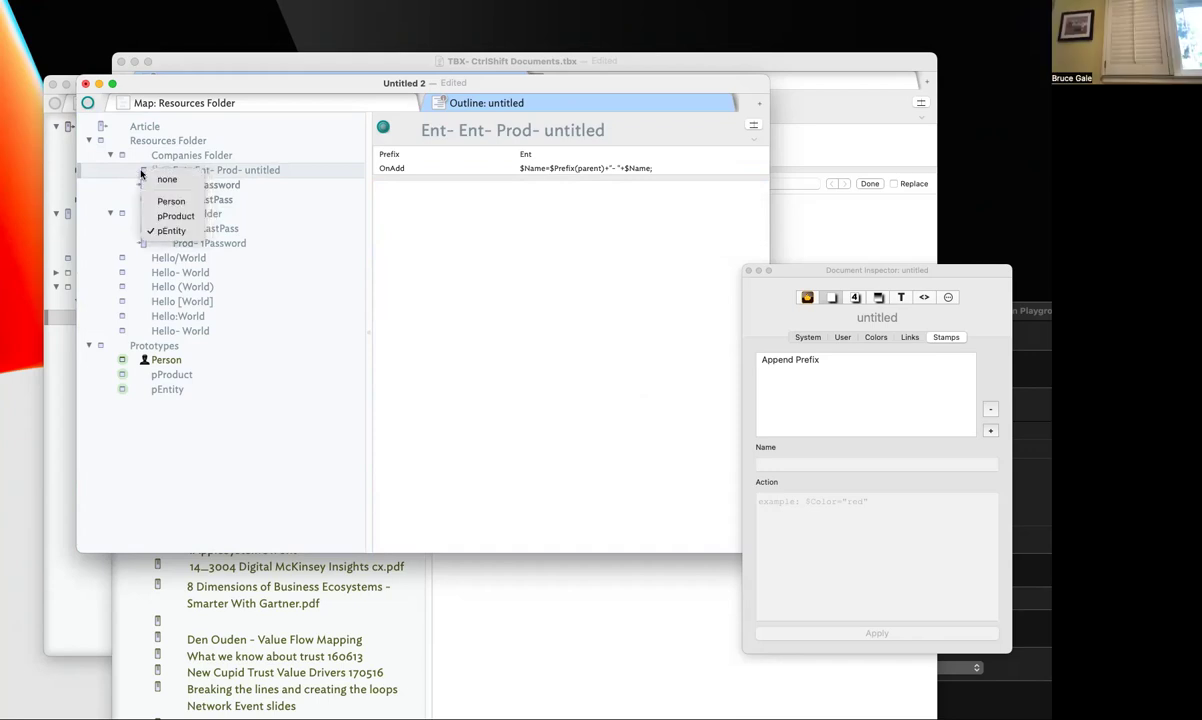
left_click(142, 172)
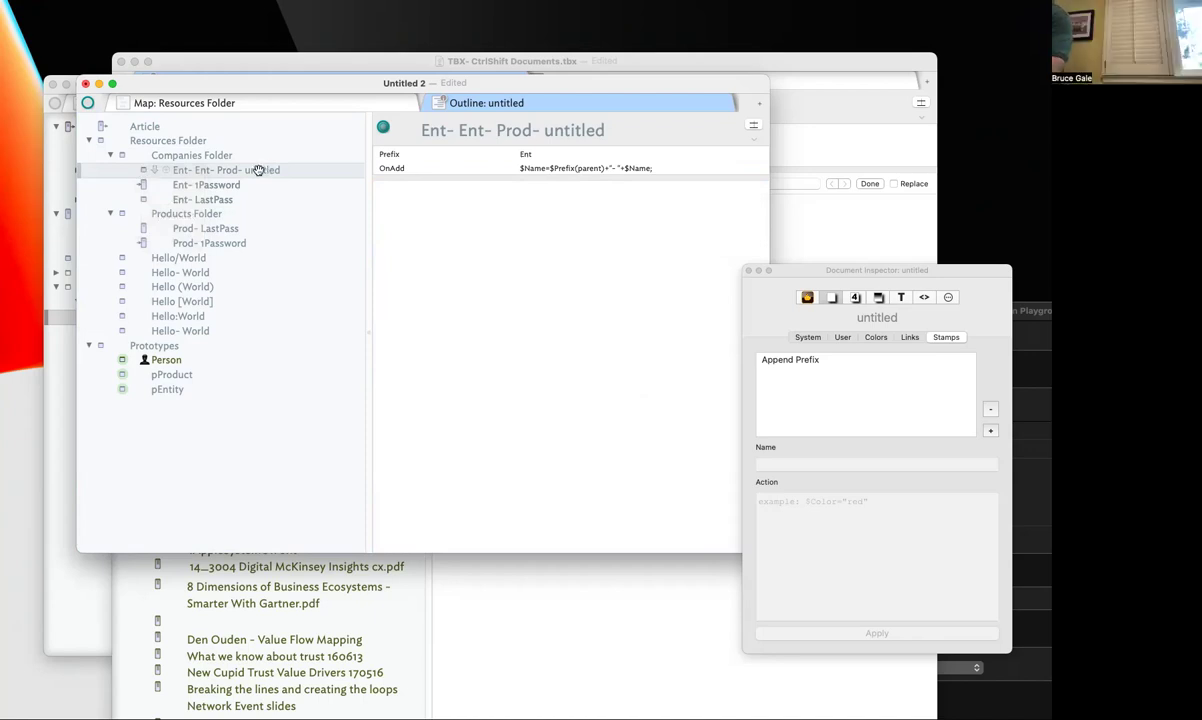
key("BackSpace")
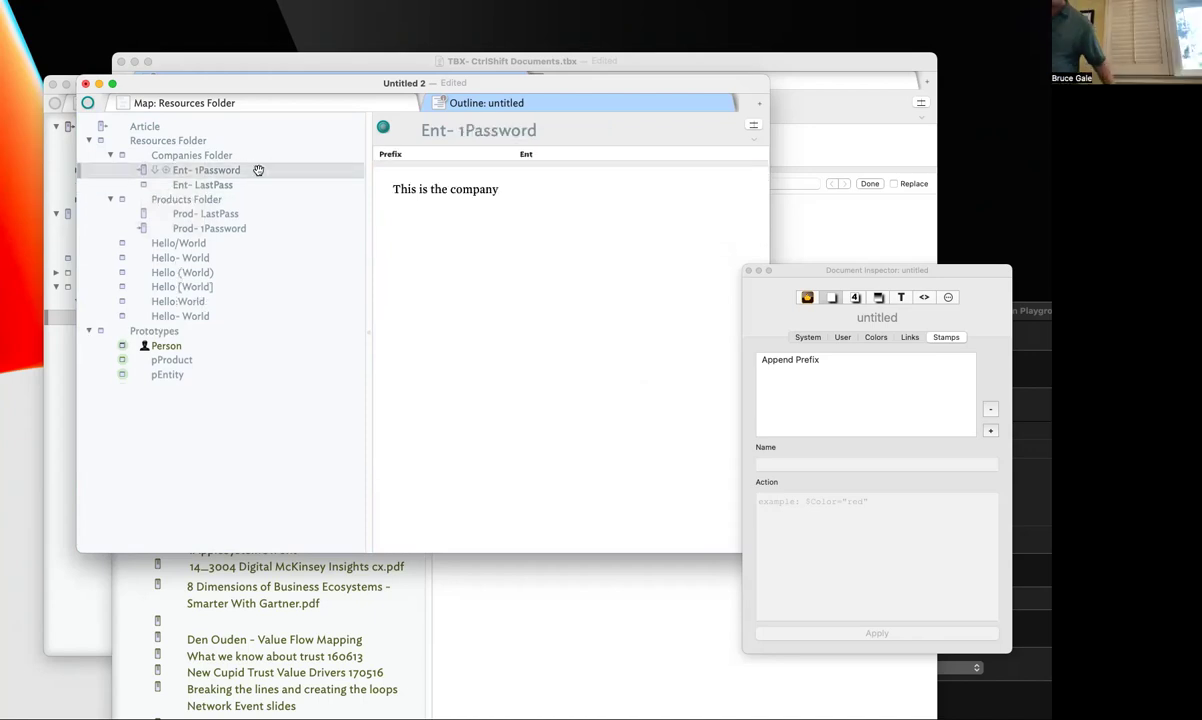
Change the Products Folder OnAdd to the conditional $Prototype|="pProduct" assignment
left_click(200, 199)
left_click(200, 215)
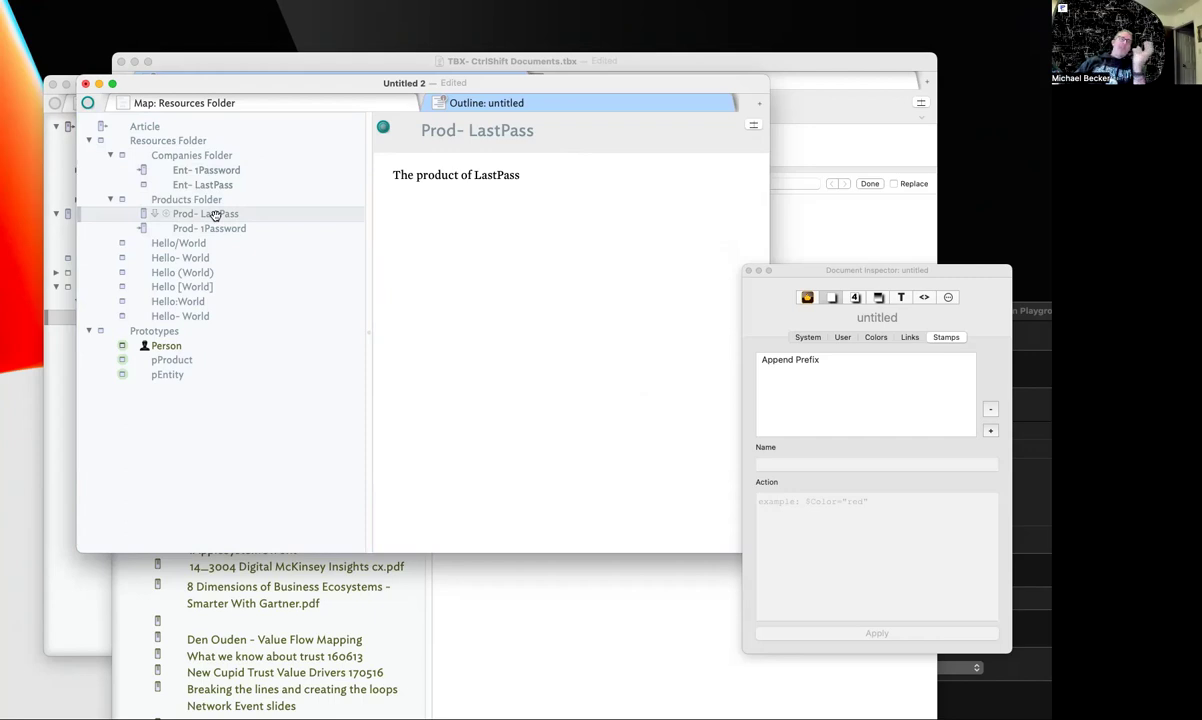
left_click(195, 200)
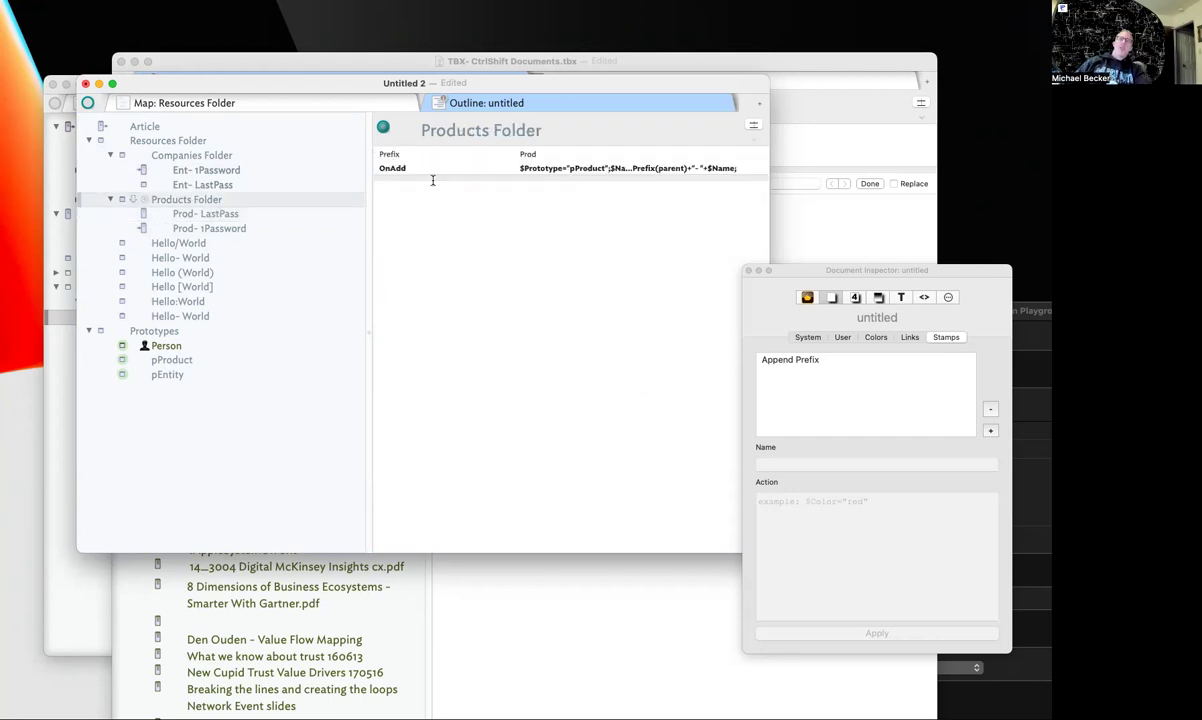
left_click(563, 167)
left_click(562, 167)
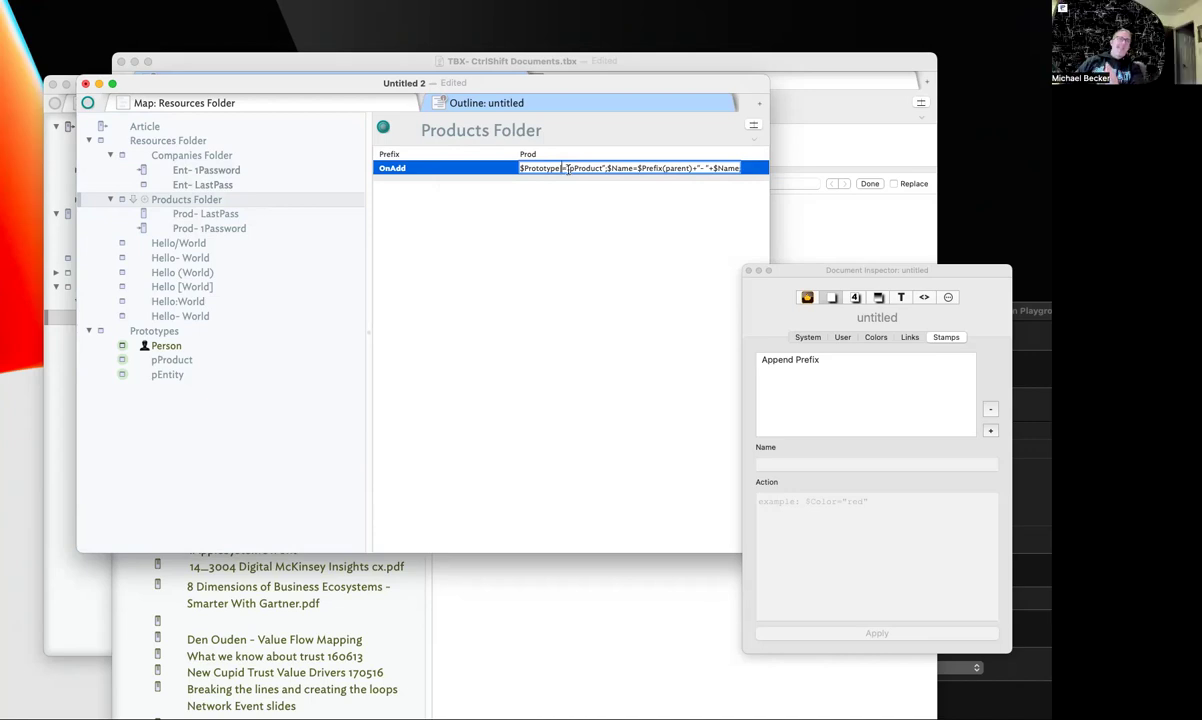
left_click(518, 196)
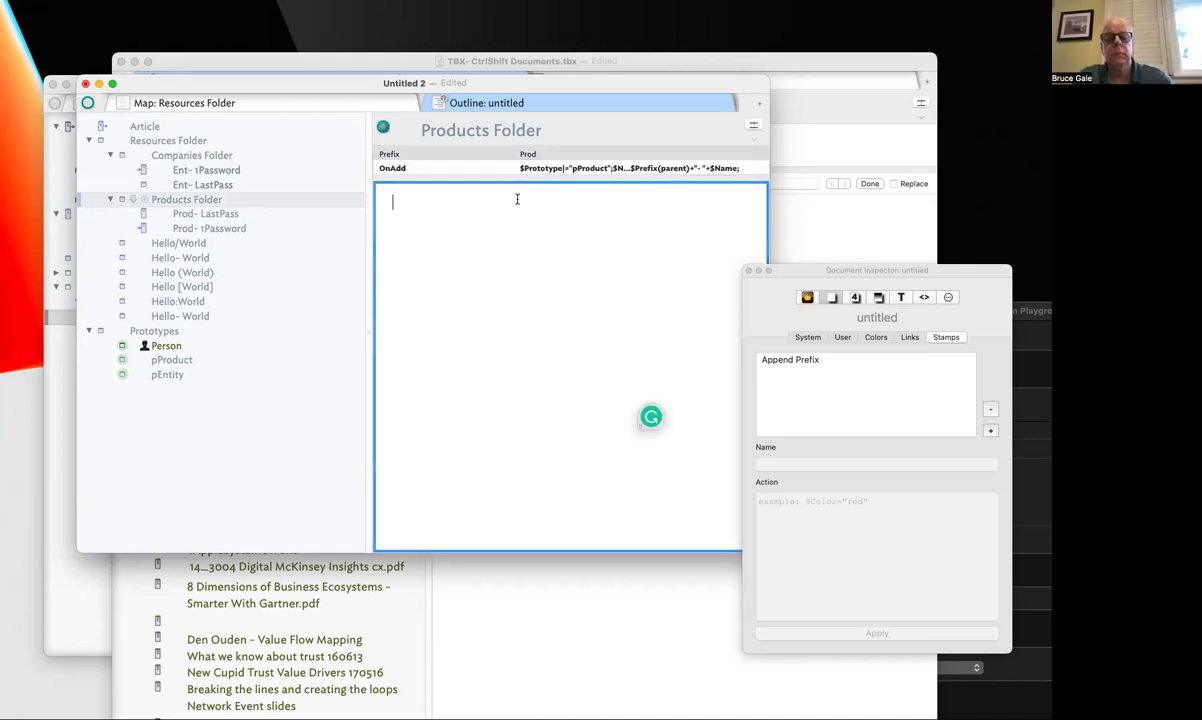
Set Companies Folder's OnAdd to $Prototype|="pEntity";$Name=$Prefix(parent)+"- "+$Name;
left_click(217, 160)
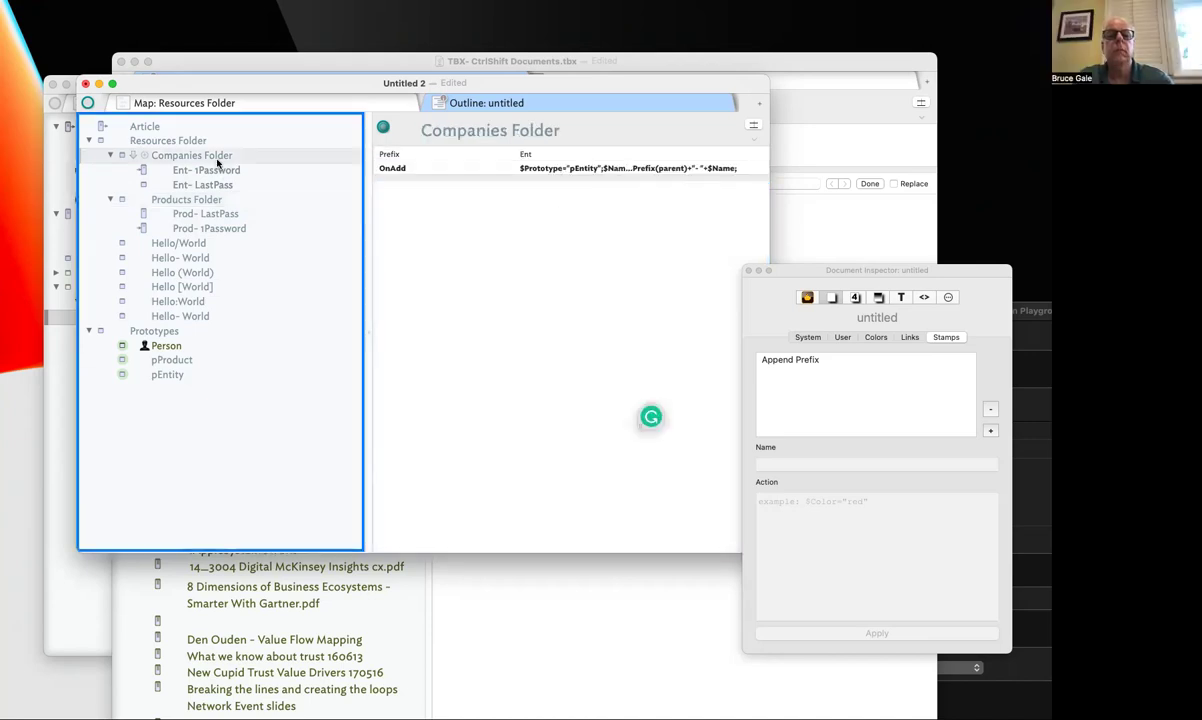
left_click(568, 168)
left_click(568, 168)
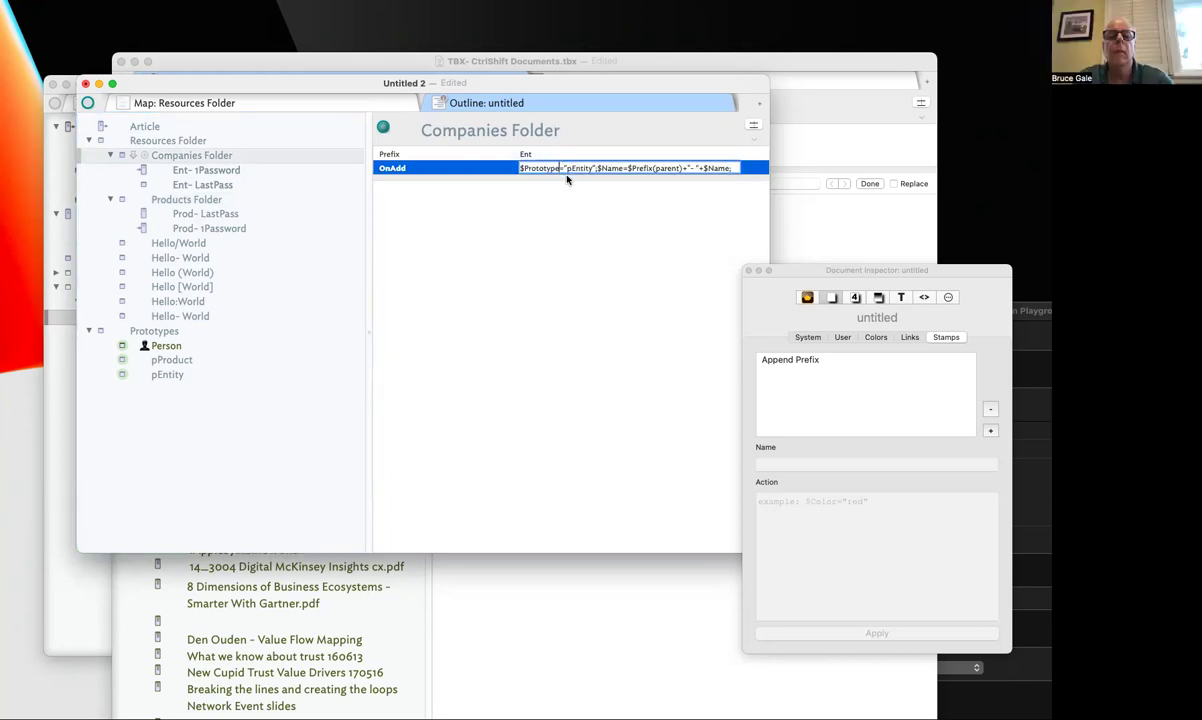
left_click(553, 241)
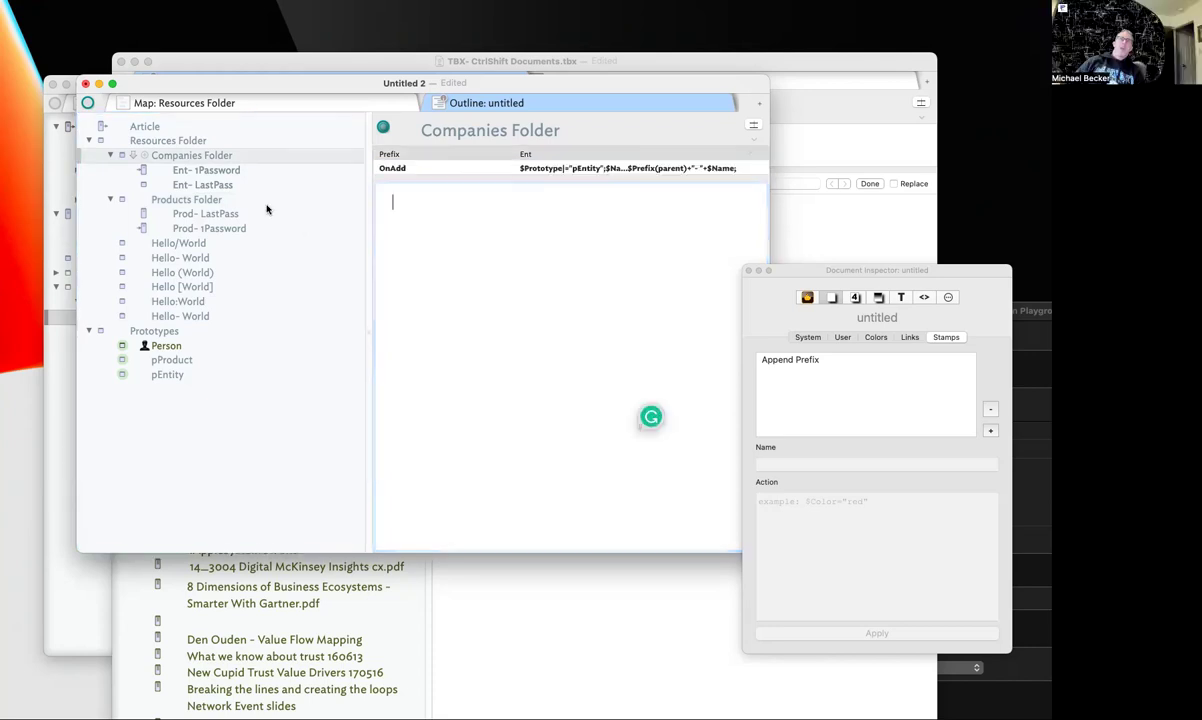
Move Prod- LastPass into Companies Folder and check its new prototype and Ent- Prod- LastPass name
left_click(217, 212)
left_click_drag(211, 216, 200, 170)
left_click(141, 172)
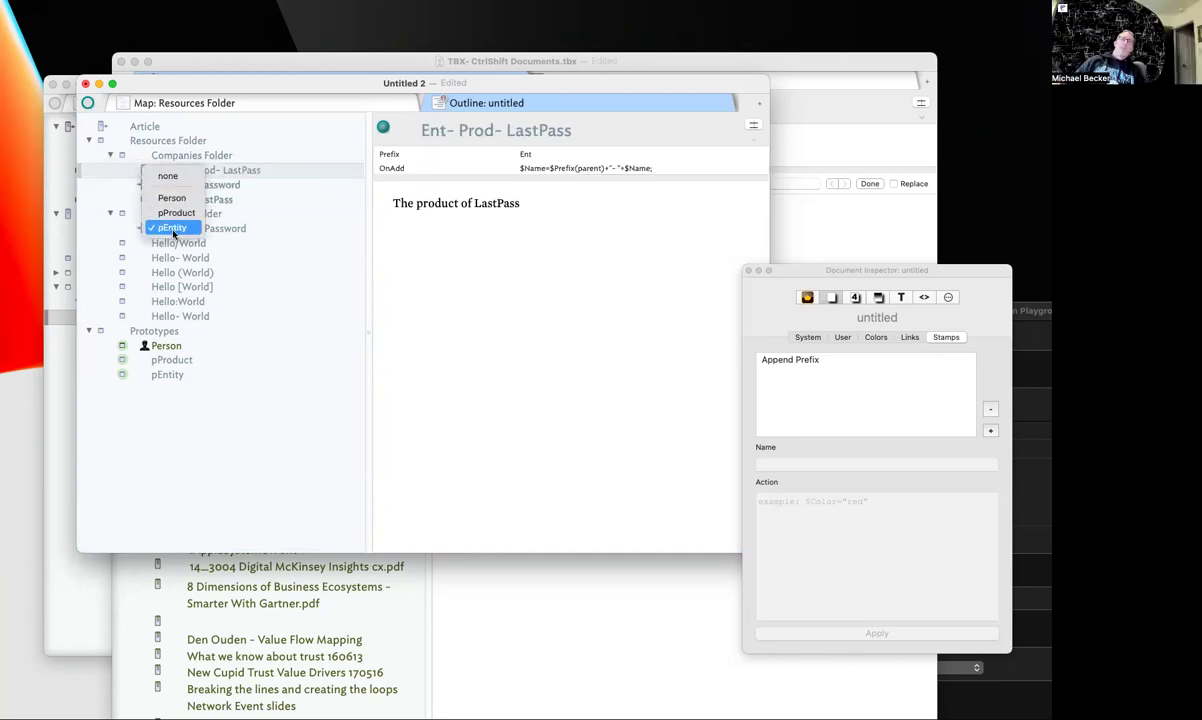
left_click(281, 160)
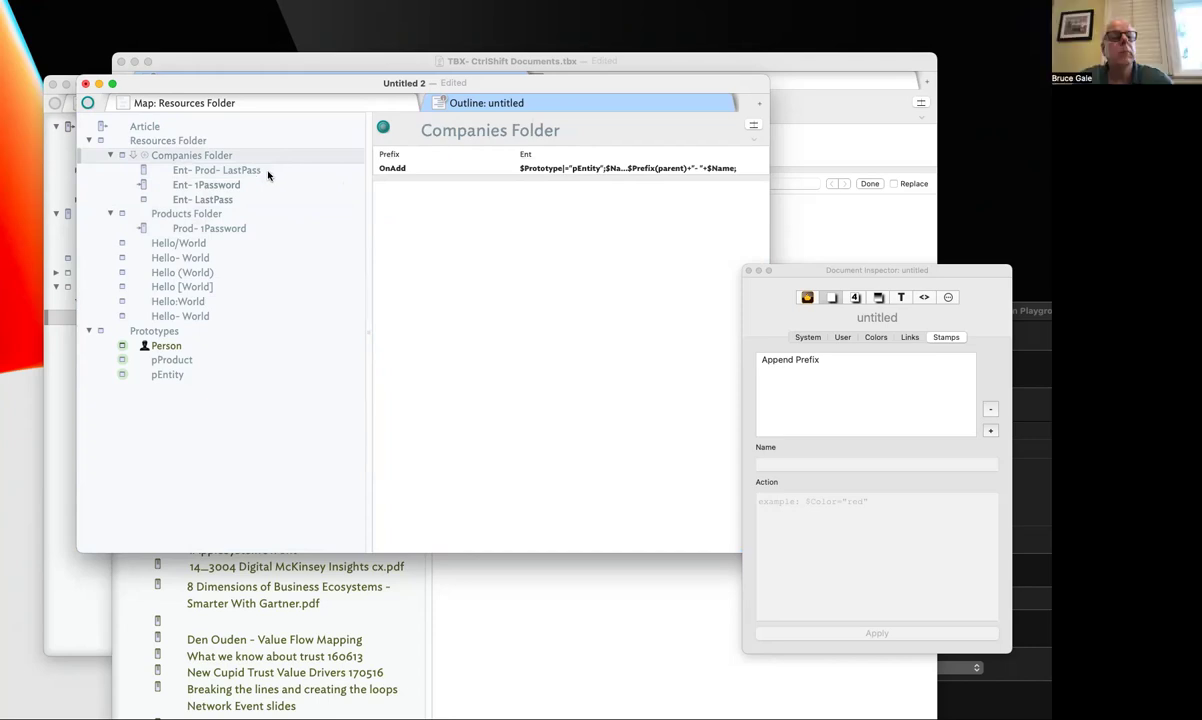
left_click(259, 171)
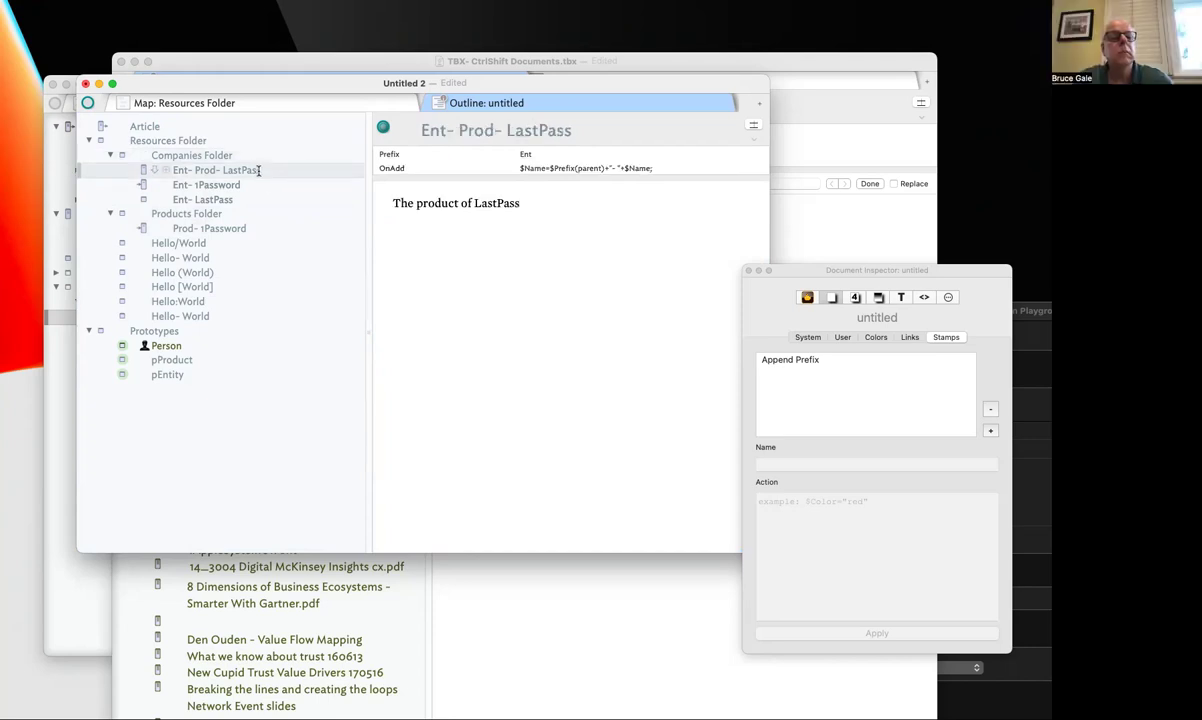
left_click(180, 218)
left_click(180, 230)
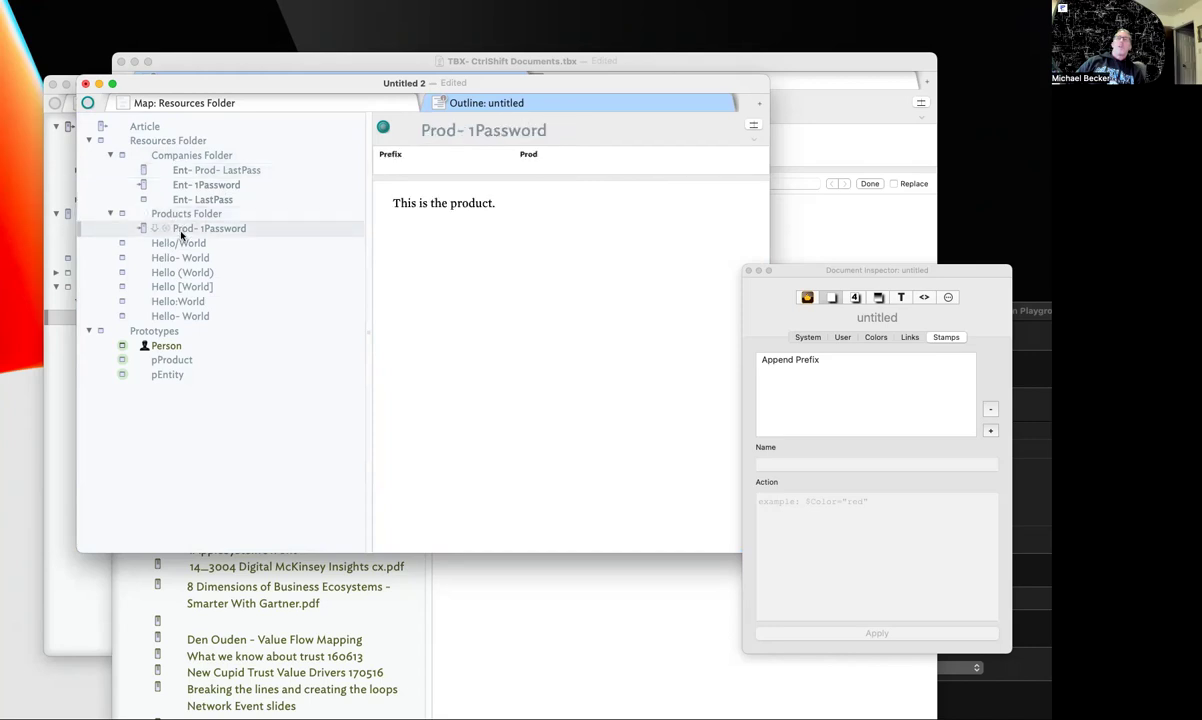
left_click(186, 214)
left_click(198, 153)
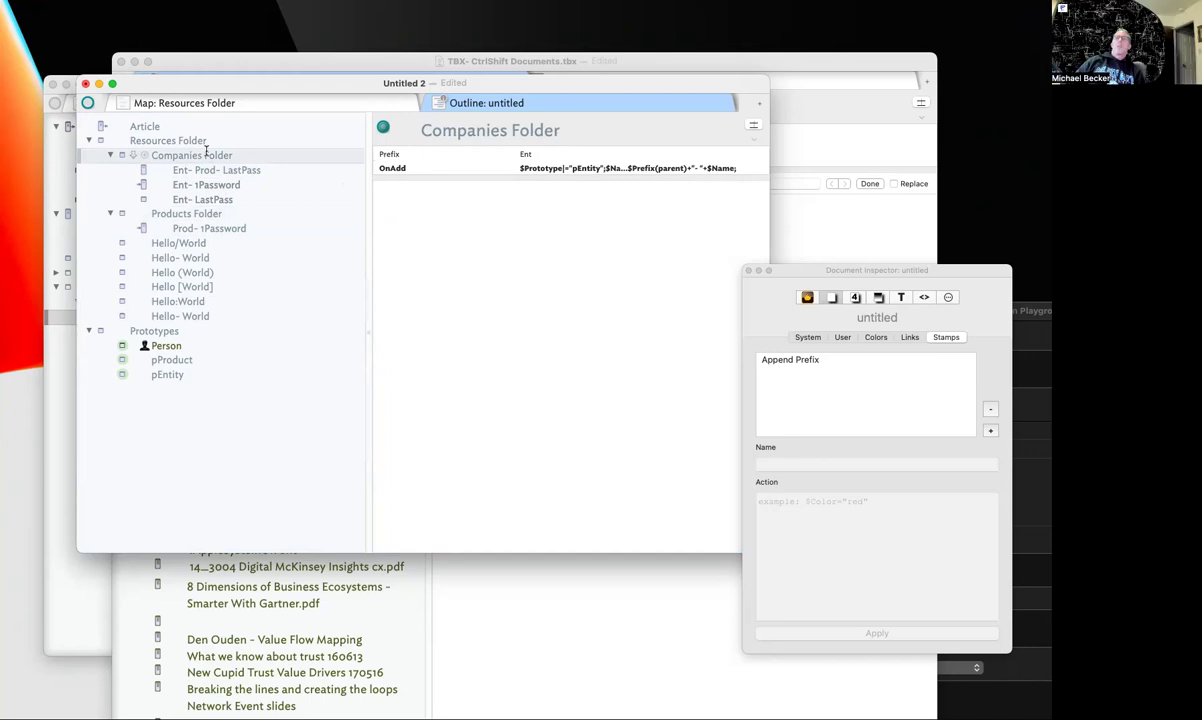
left_click(205, 229)
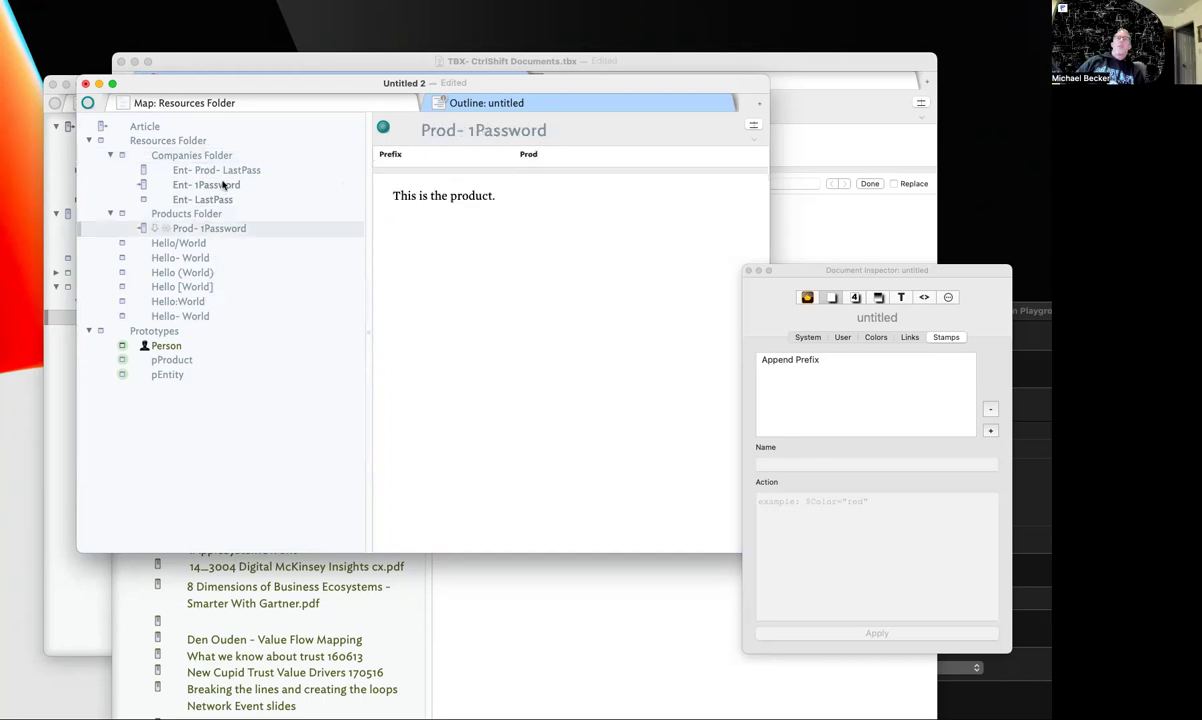
Move the note back into Products Folder and trim its title to Prod- LastPass
left_click(205, 185)
left_click_drag(215, 170, 228, 216)
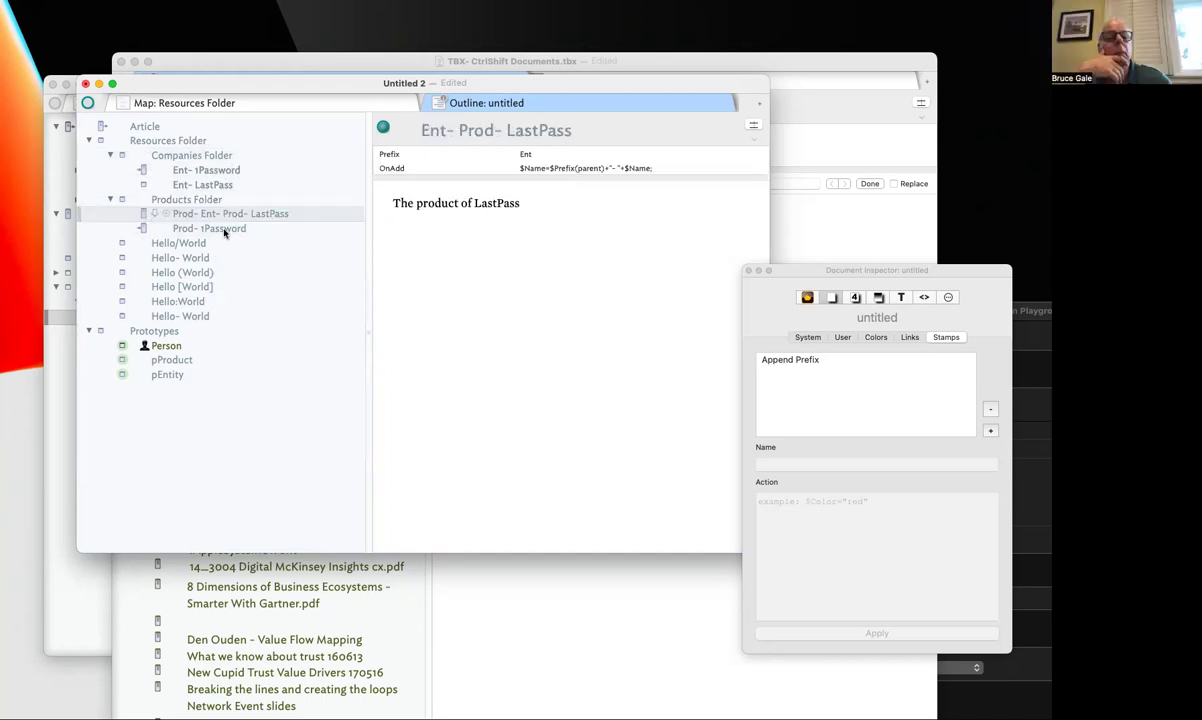
left_click(143, 214)
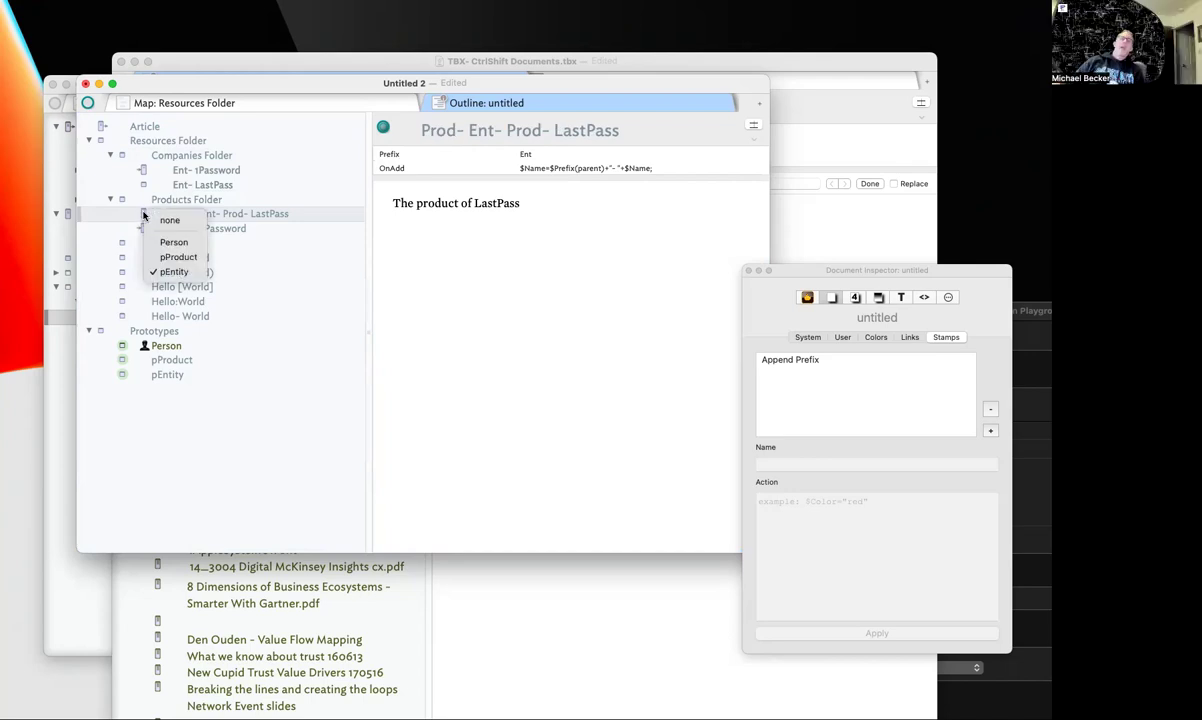
left_click(255, 252)
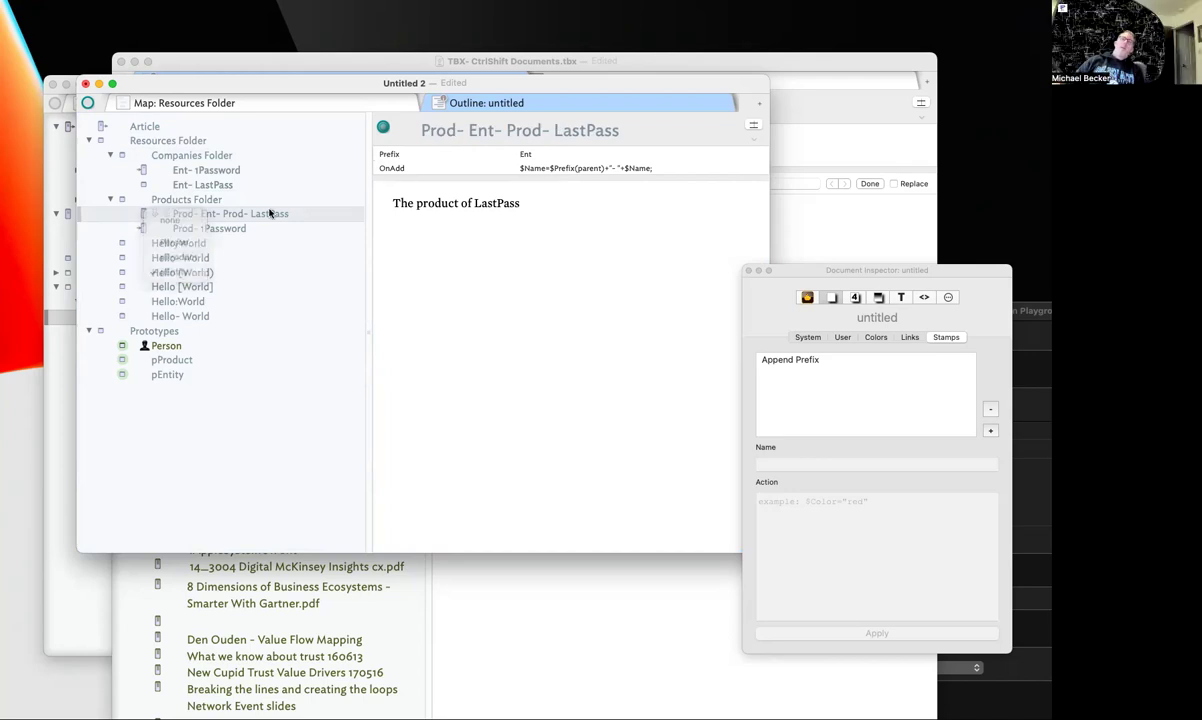
left_click(225, 214)
left_click_drag(225, 214, 135, 218)
key("BackSpace")
key("Return")
left_click(210, 201)
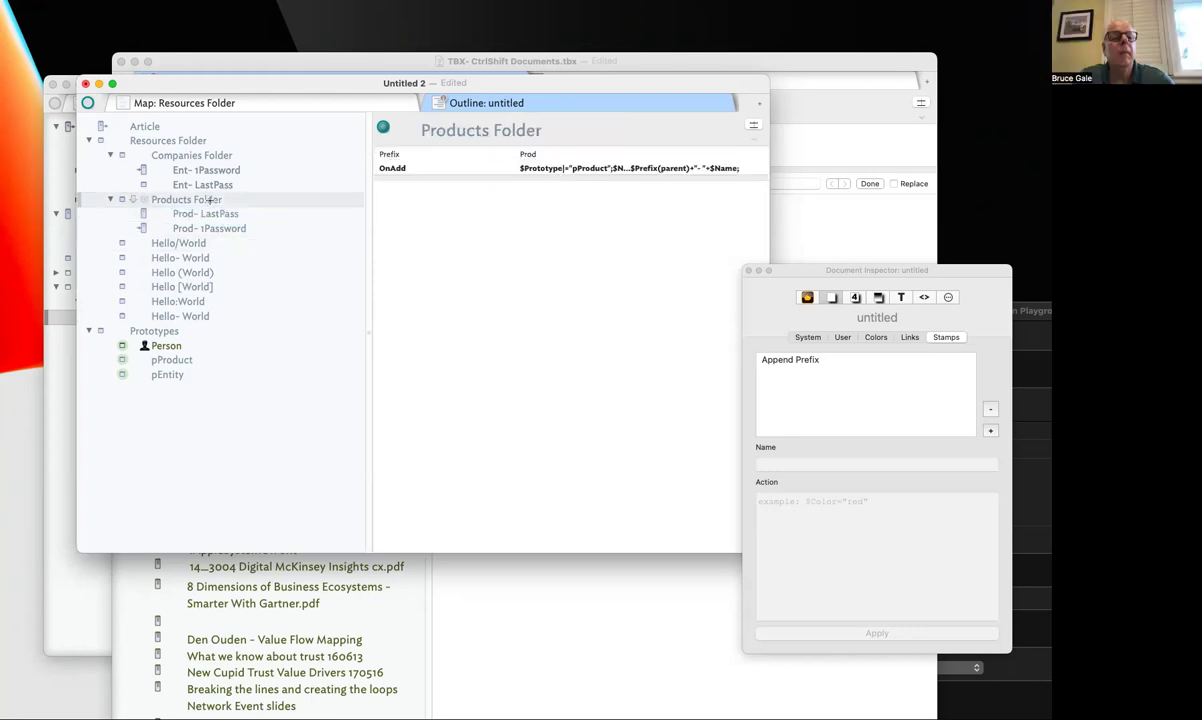
Add a note to Products Folder titled New Product, becoming Prod- New Product, fixing a typo
key("Return")
double_click(483, 130)
type("New Prod")
type("ucrt")
key("Return")
double_click(573, 130)
type("Product")
key("Return")
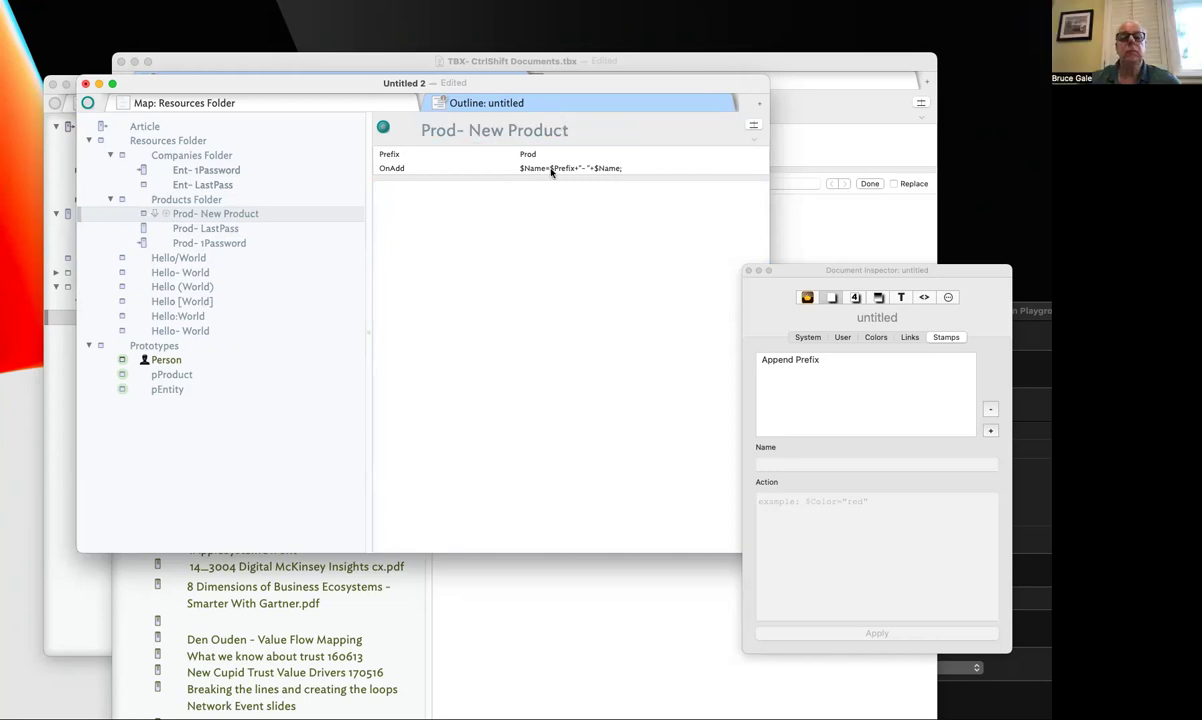
Move Prod- New Product into Companies Folder, where it becomes Ent- Prod- New Product
left_click(402, 198)
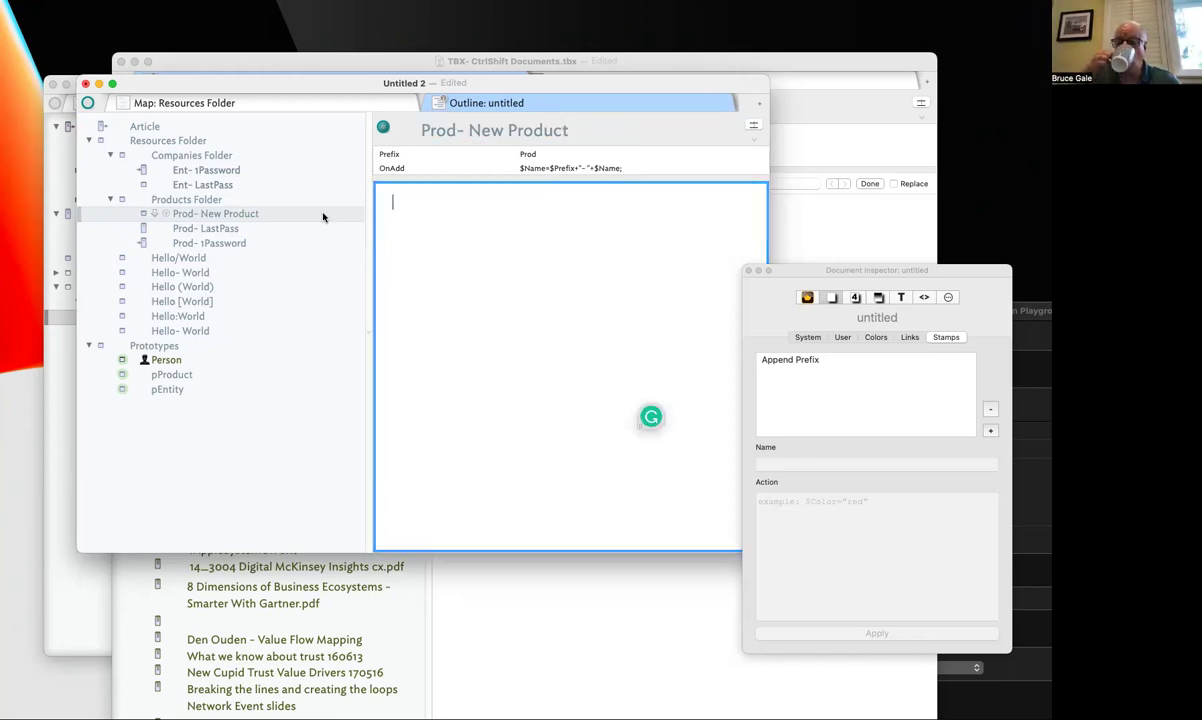
left_click(175, 224)
left_click(146, 216)
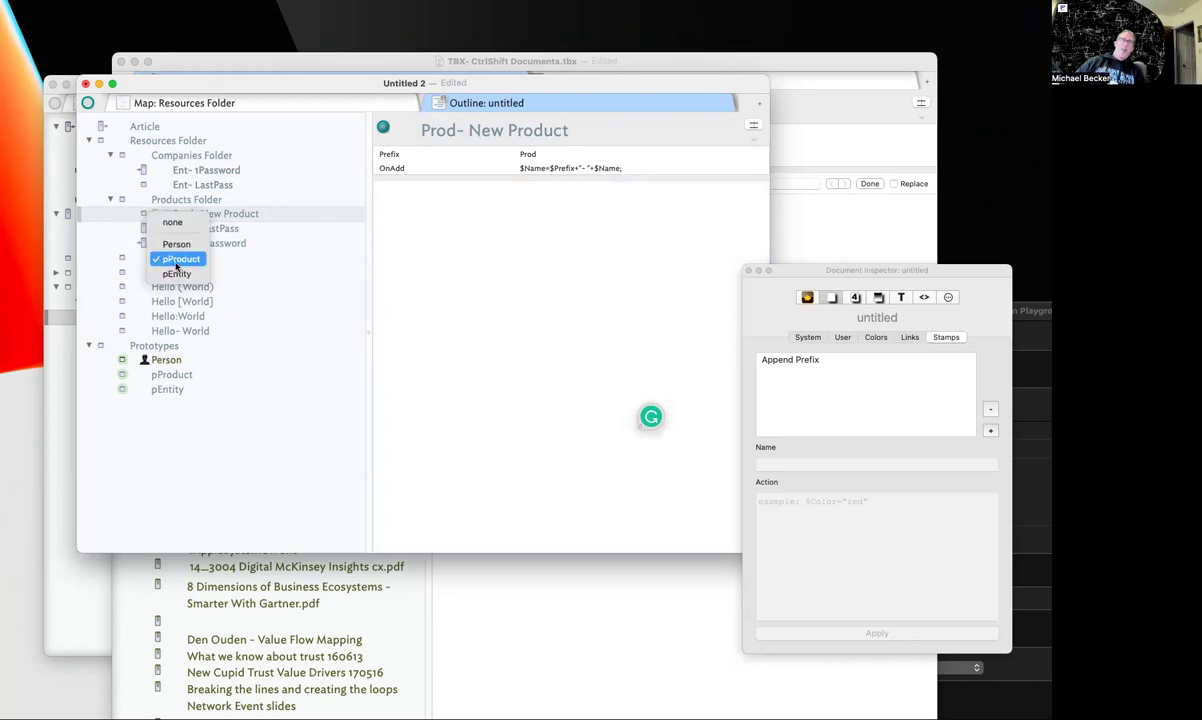
left_click(226, 217)
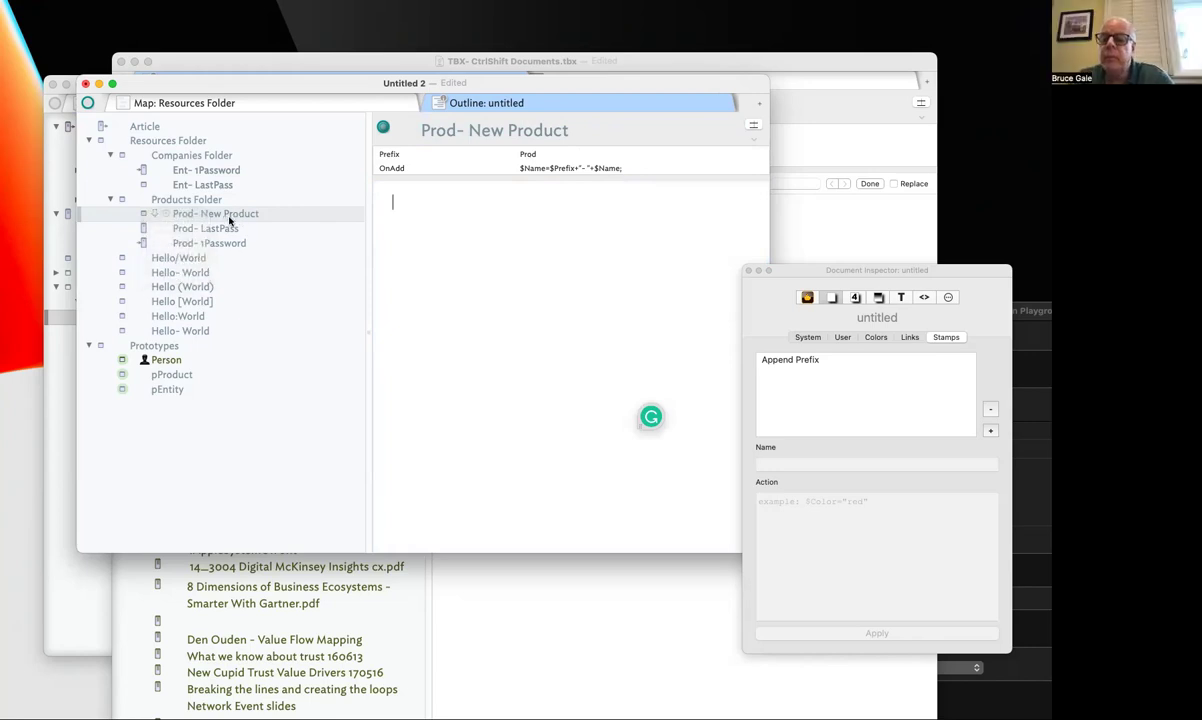
left_click_drag(226, 219, 236, 163)
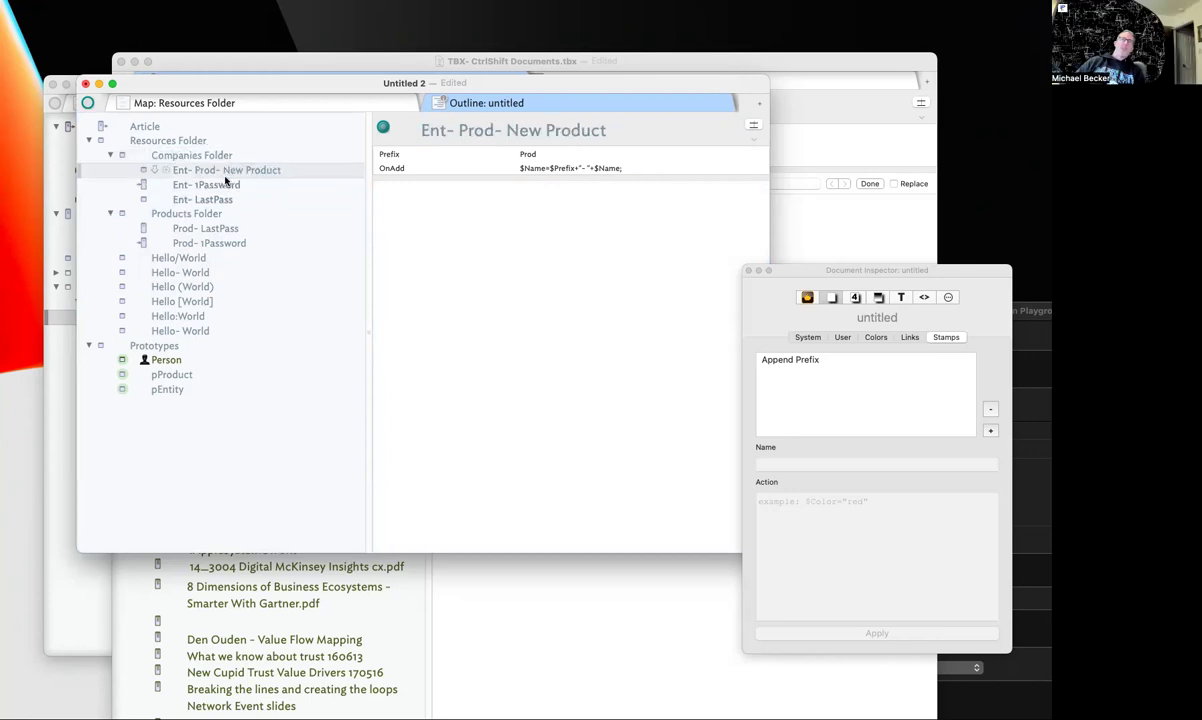
left_click(142, 170)
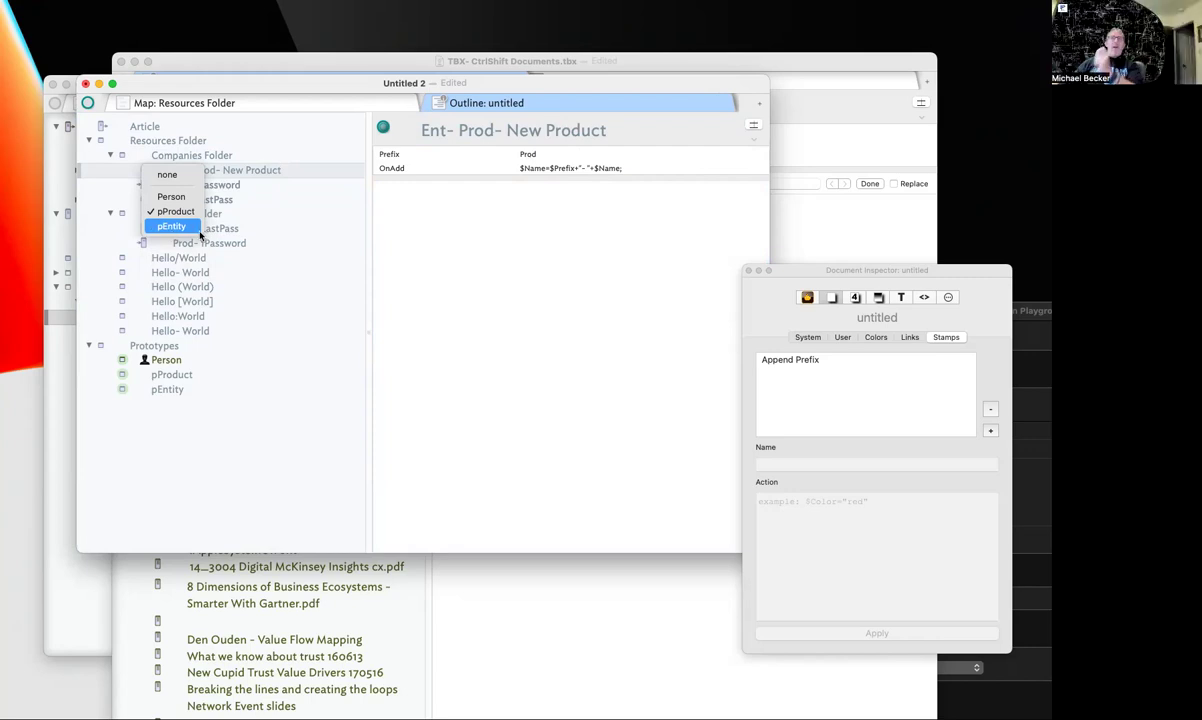
left_click(213, 186)
Review the notes and Products Folder's OnAdd rule, then add a new note named Terms Folder
left_click(226, 183)
left_click(228, 166)
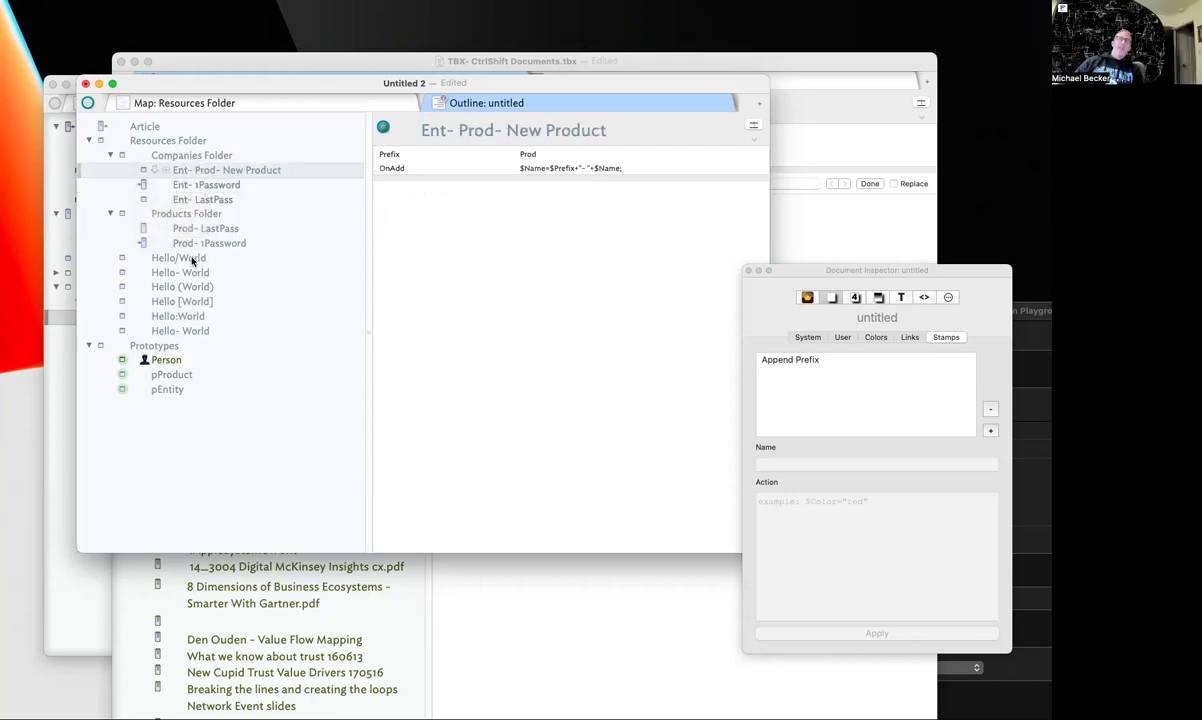
left_click(193, 260)
left_click(209, 216)
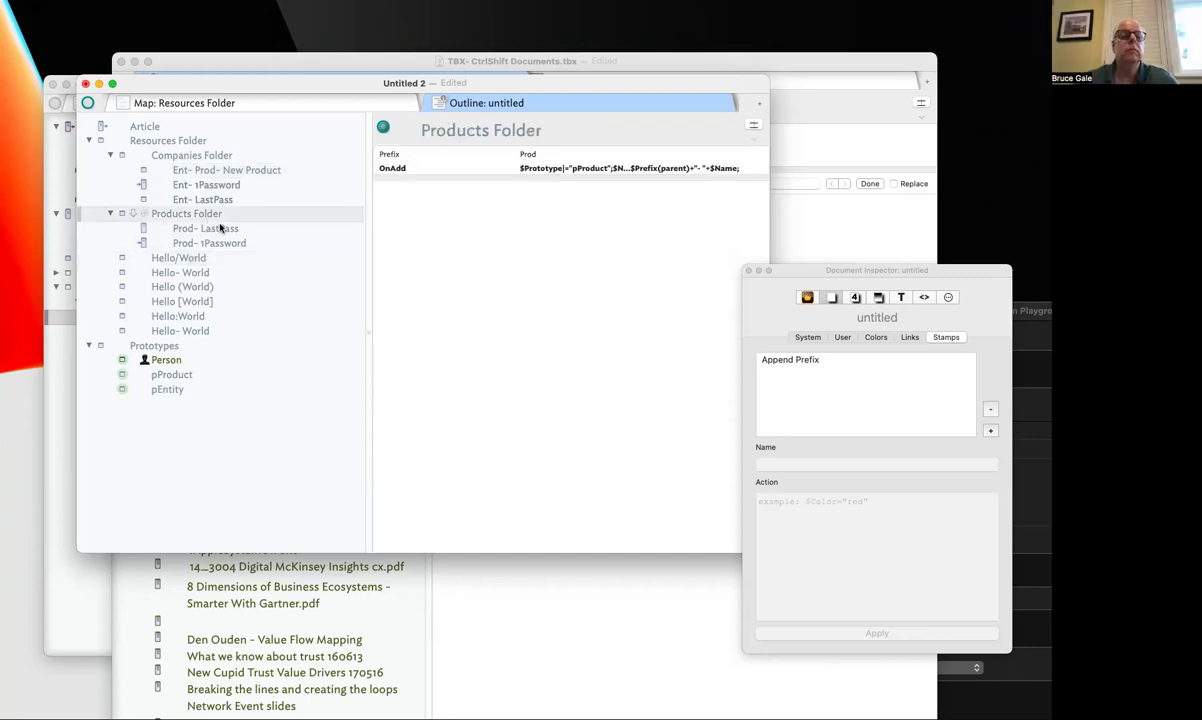
left_click(697, 168)
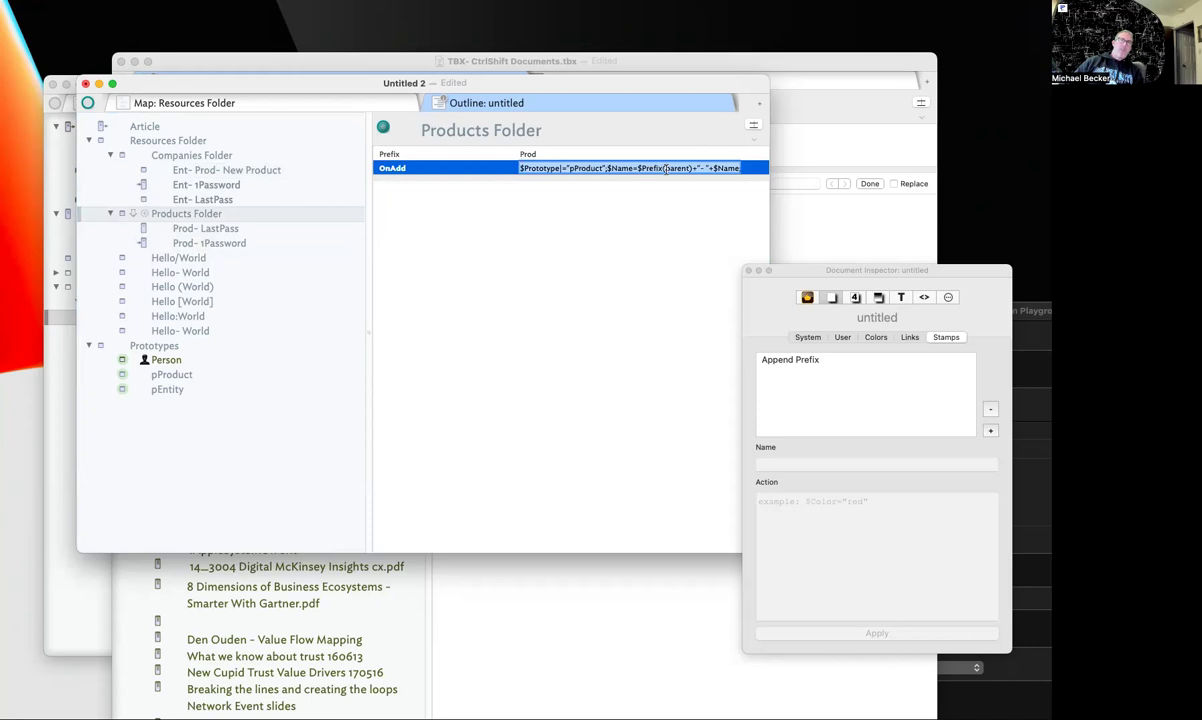
left_click(318, 224)
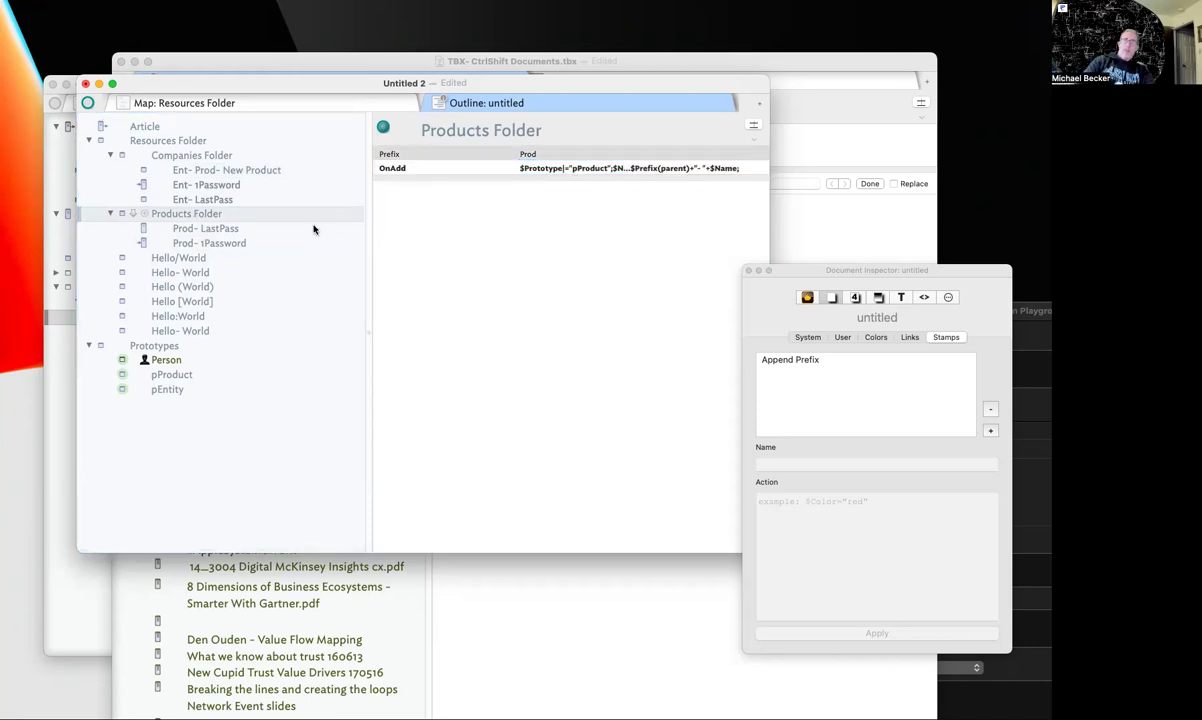
key("Return")
type("Terms Folder")
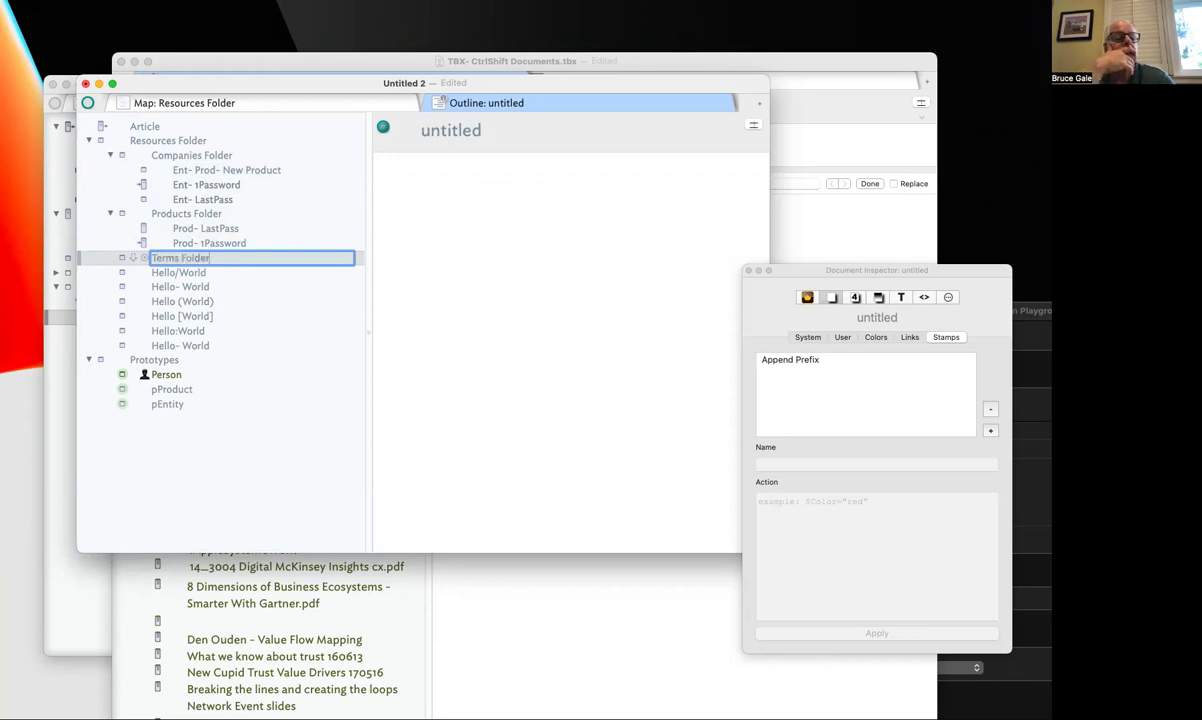
Confirm the Terms Folder name and add a pFolder prototype after pEntity with a folder icon
key("Return")
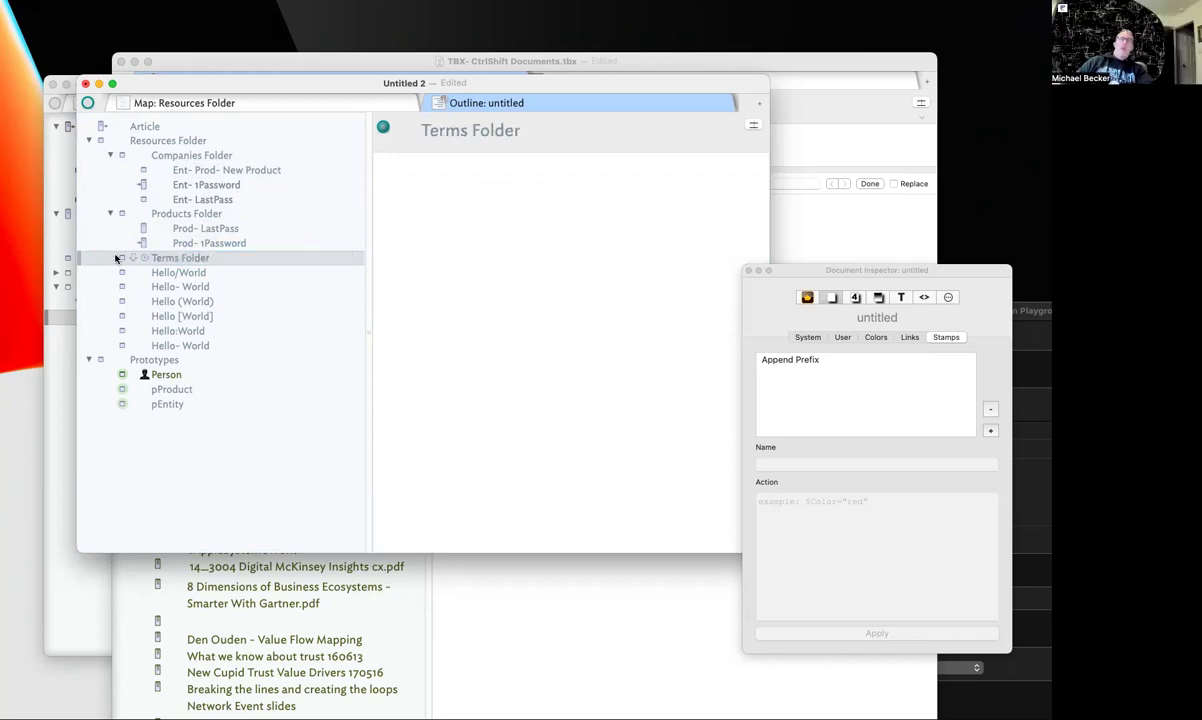
left_click(170, 405)
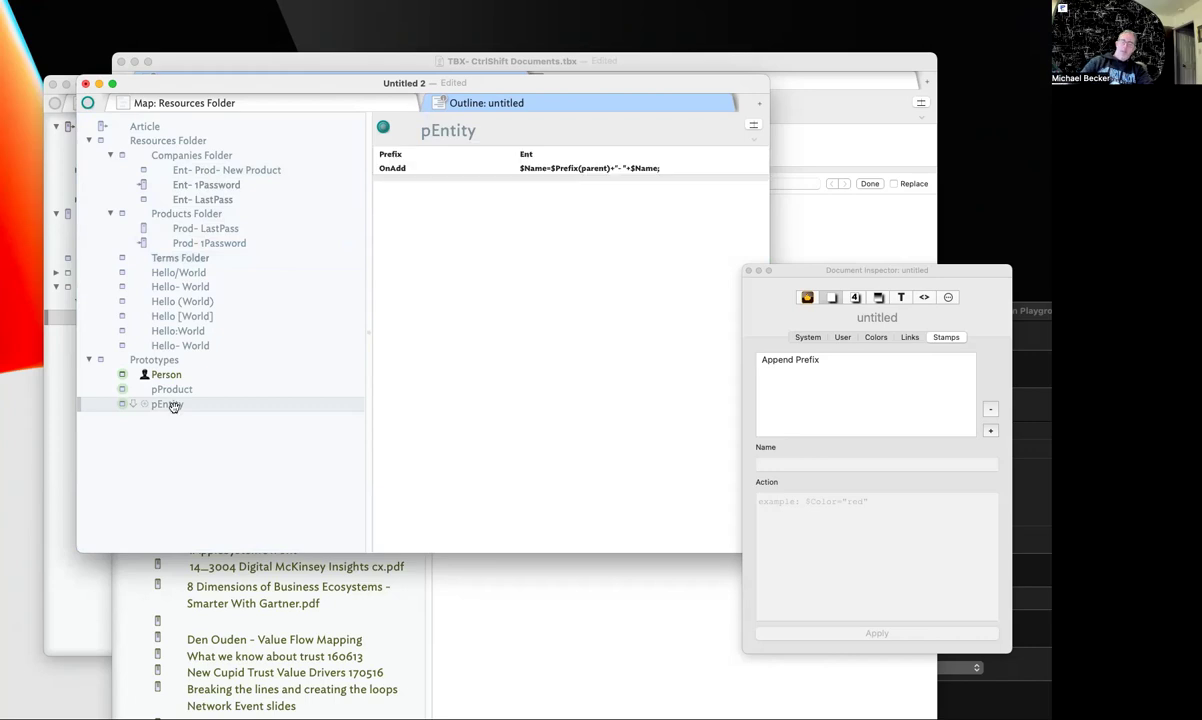
key("Return")
type("pFo")
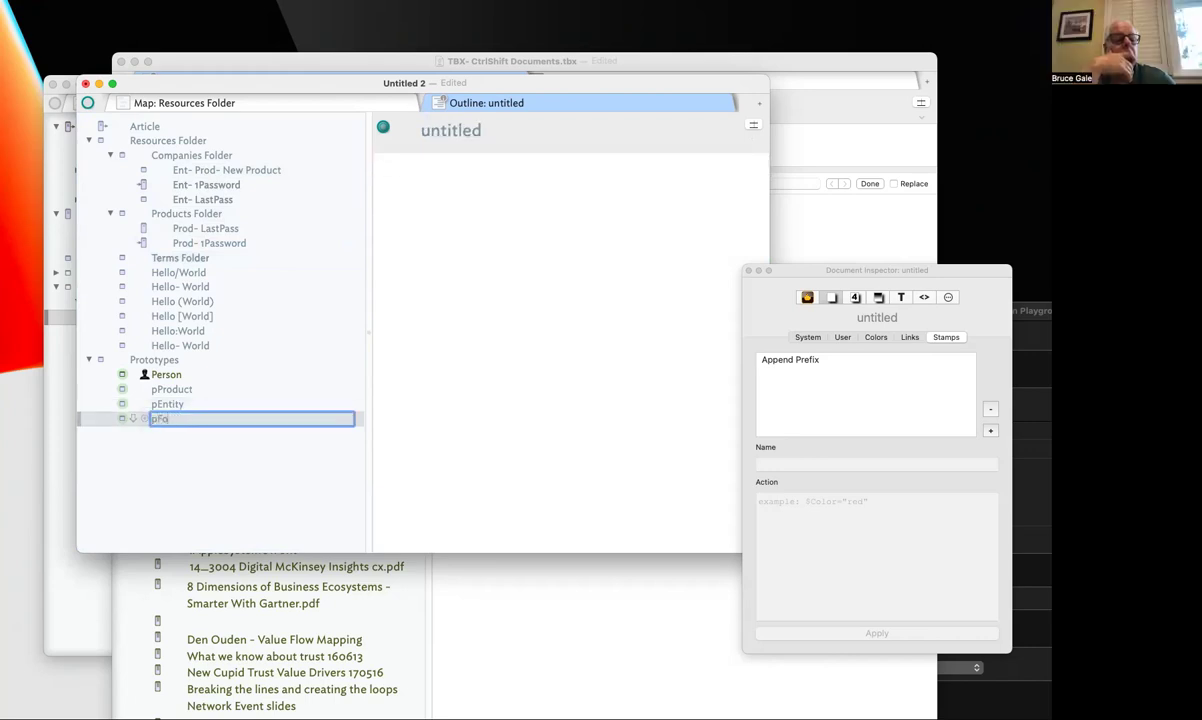
type("lder")
key("Return")
left_click(145, 421)
left_click(531, 376)
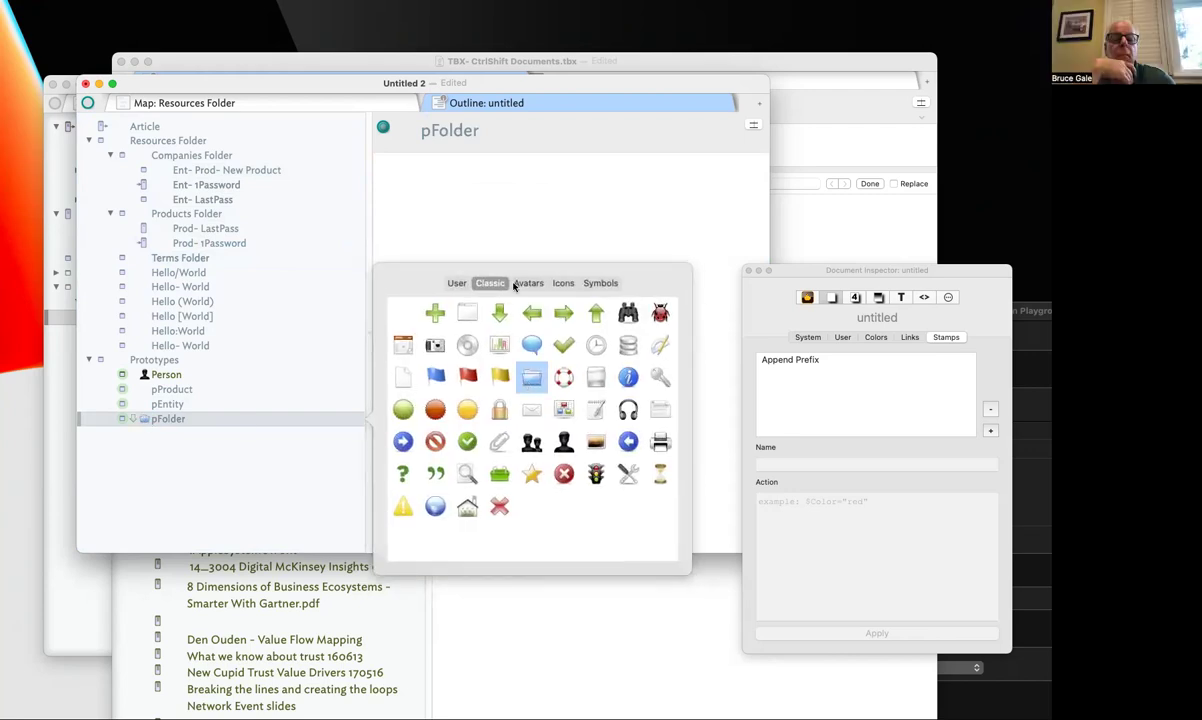
left_click(483, 244)
Add OnAdd and Prefix to pFolder's displayed attributes
left_click(753, 124)
type("On")
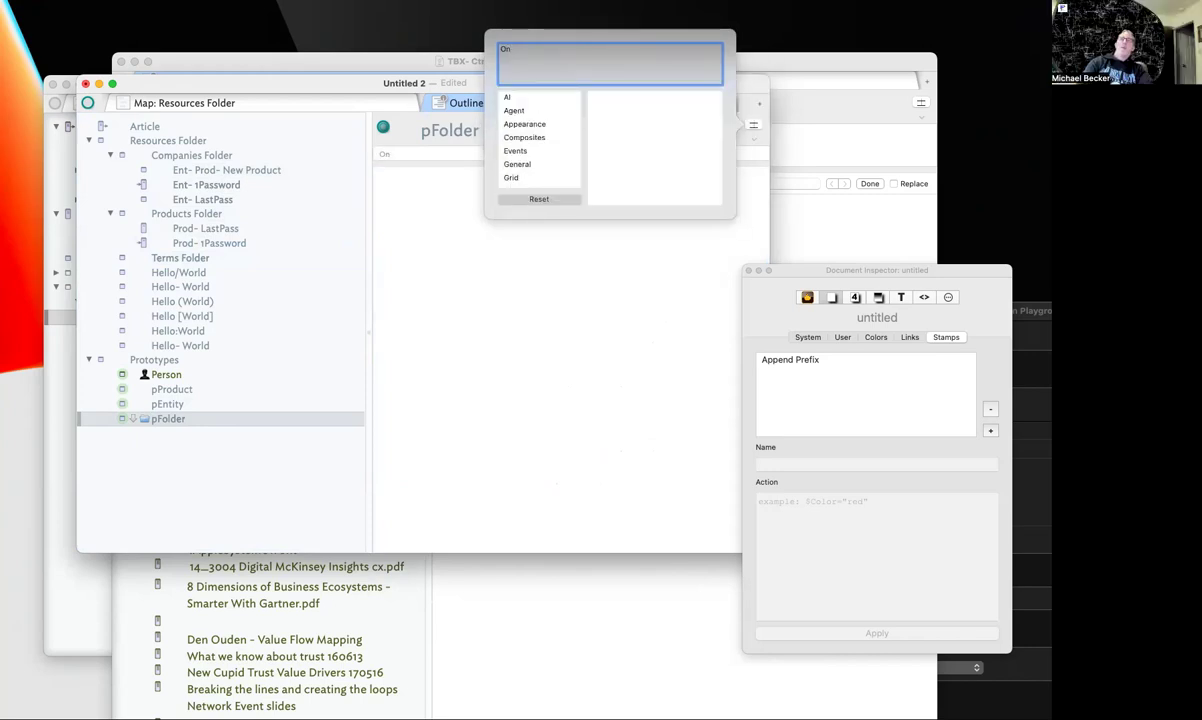
type("Add")
key("Return")
type("Prefi")
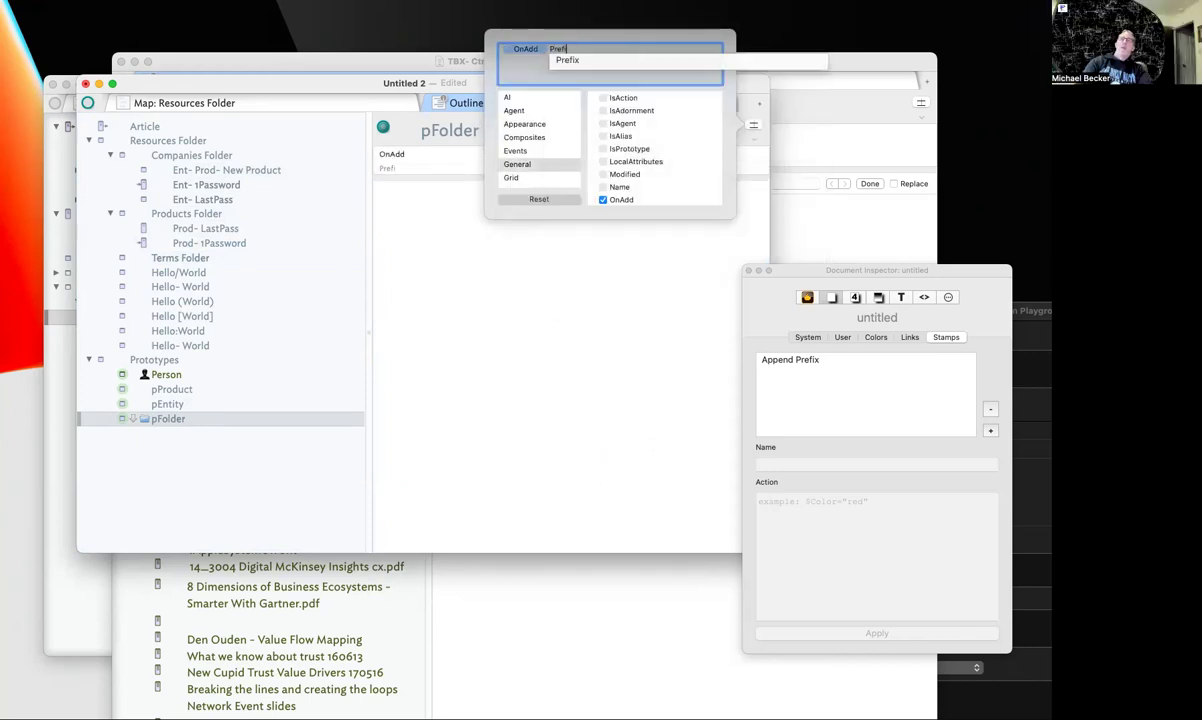
key("Return")
left_click(560, 361)
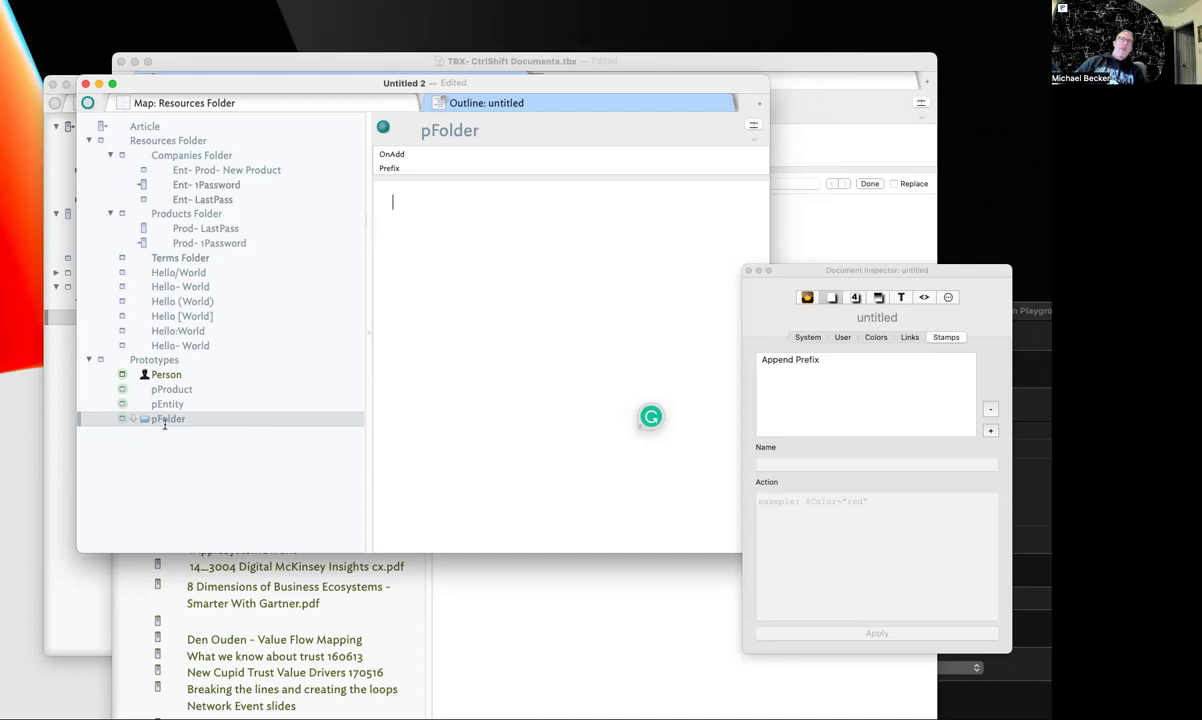
Give Terms Folder the pFolder prototype, check pFolder, then begin editing Terms Folder's Prefix value
left_click(185, 262)
left_click(121, 258)
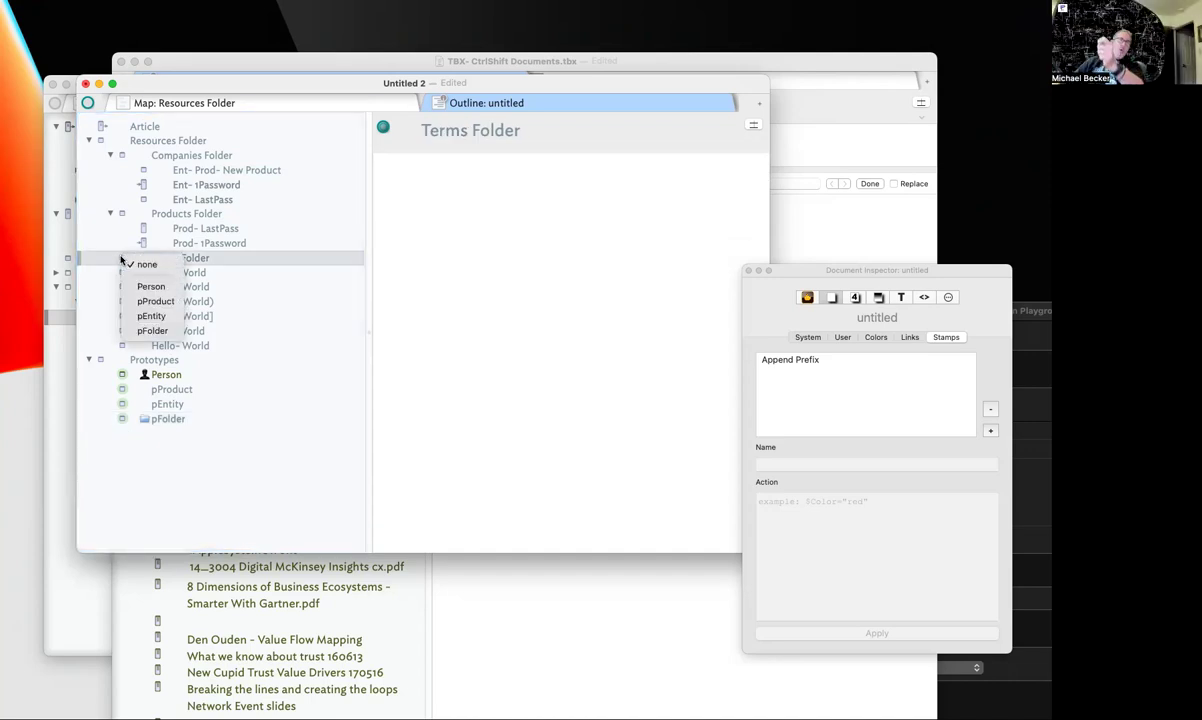
left_click(152, 330)
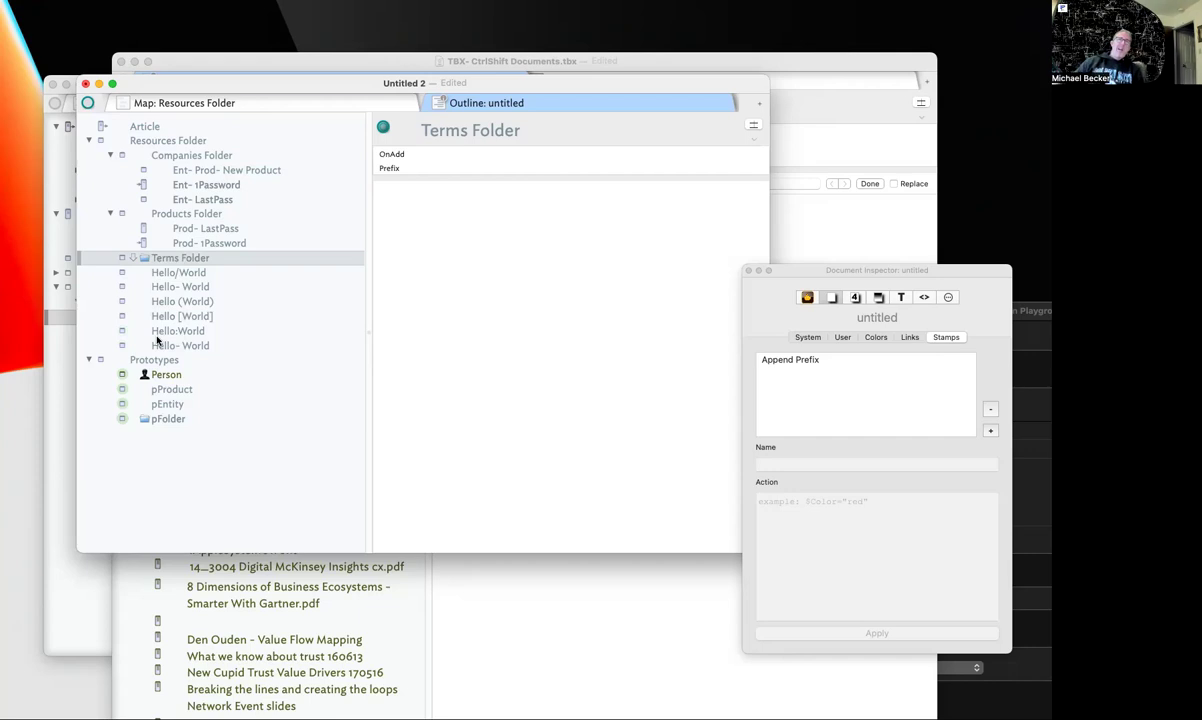
left_click(178, 420)
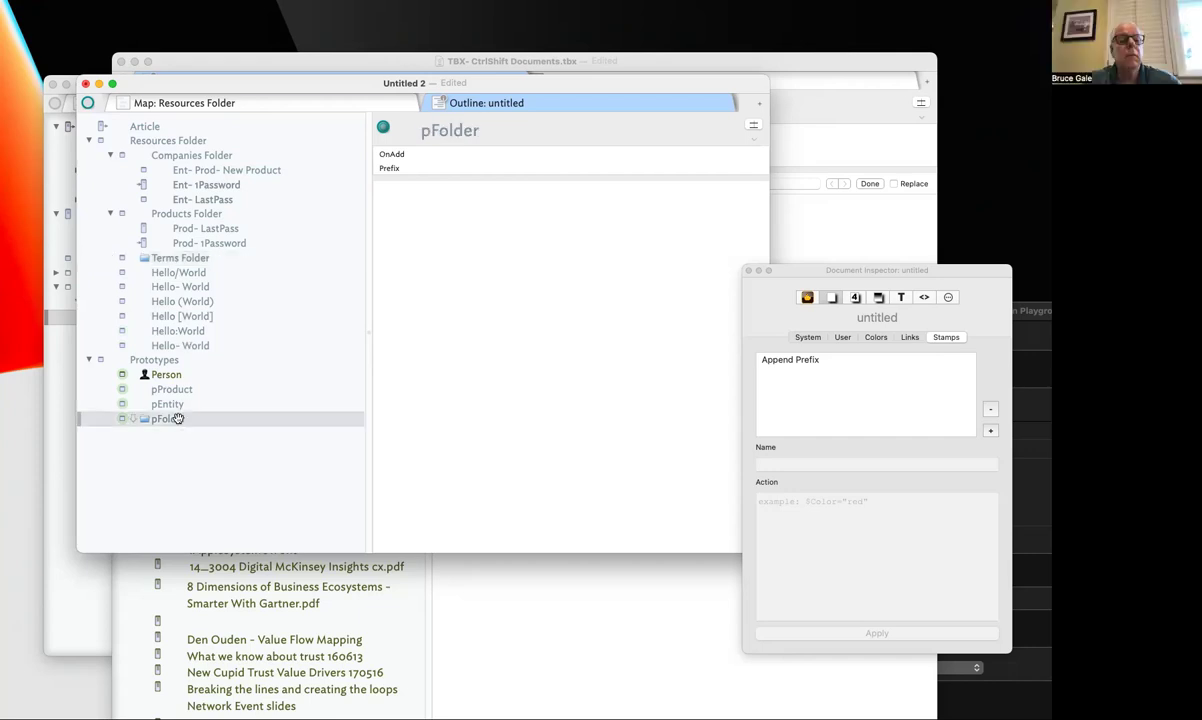
left_click(176, 258)
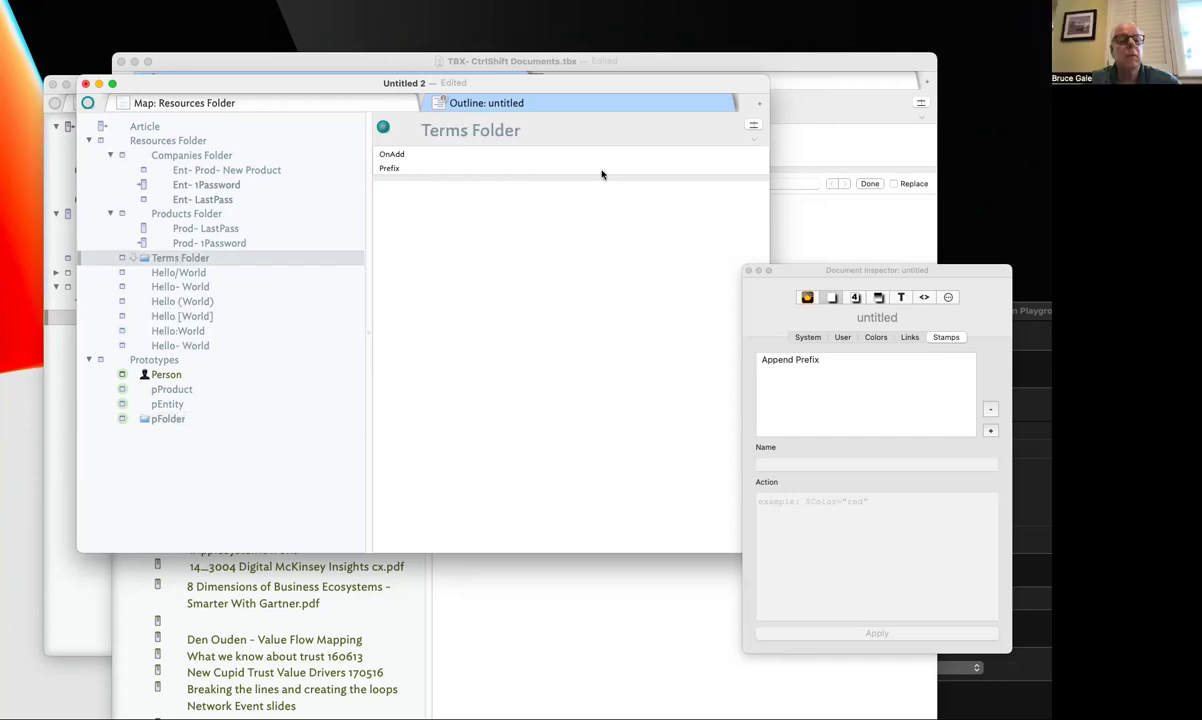
left_click(600, 167)
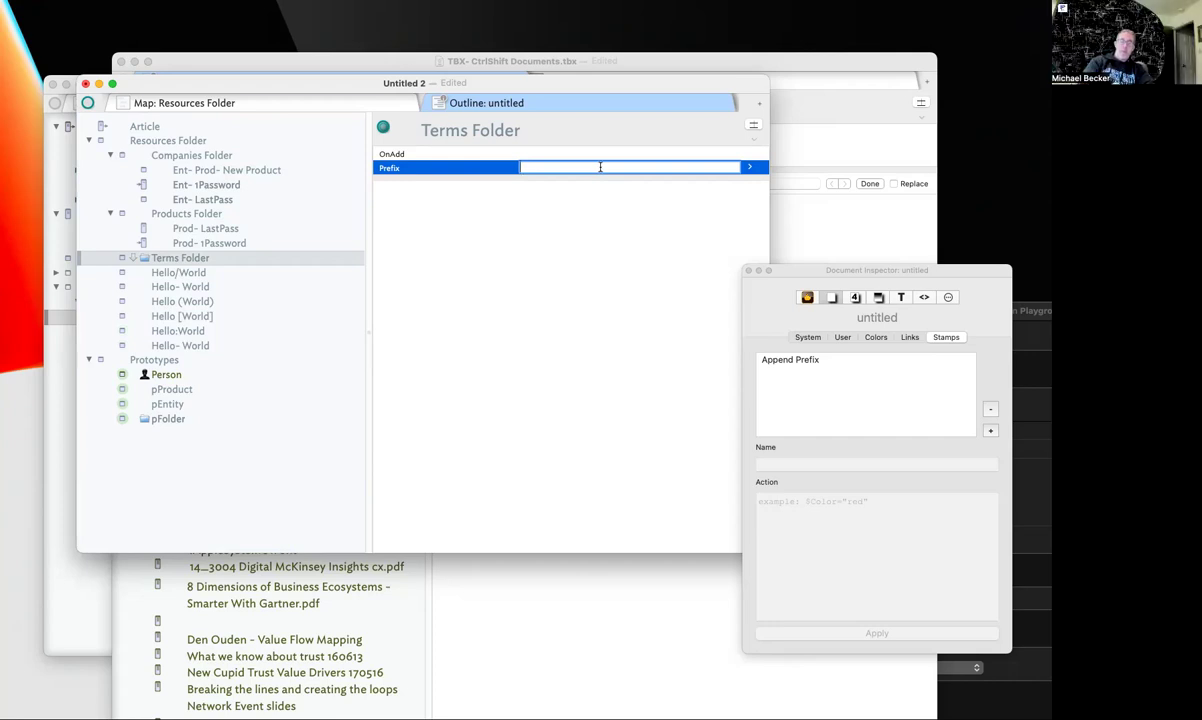
Write the Prefix code if($Name=="untitled") setting $Name="Trm-"+$Name; and commit it
type("#")
type("f(")
type("$Name")
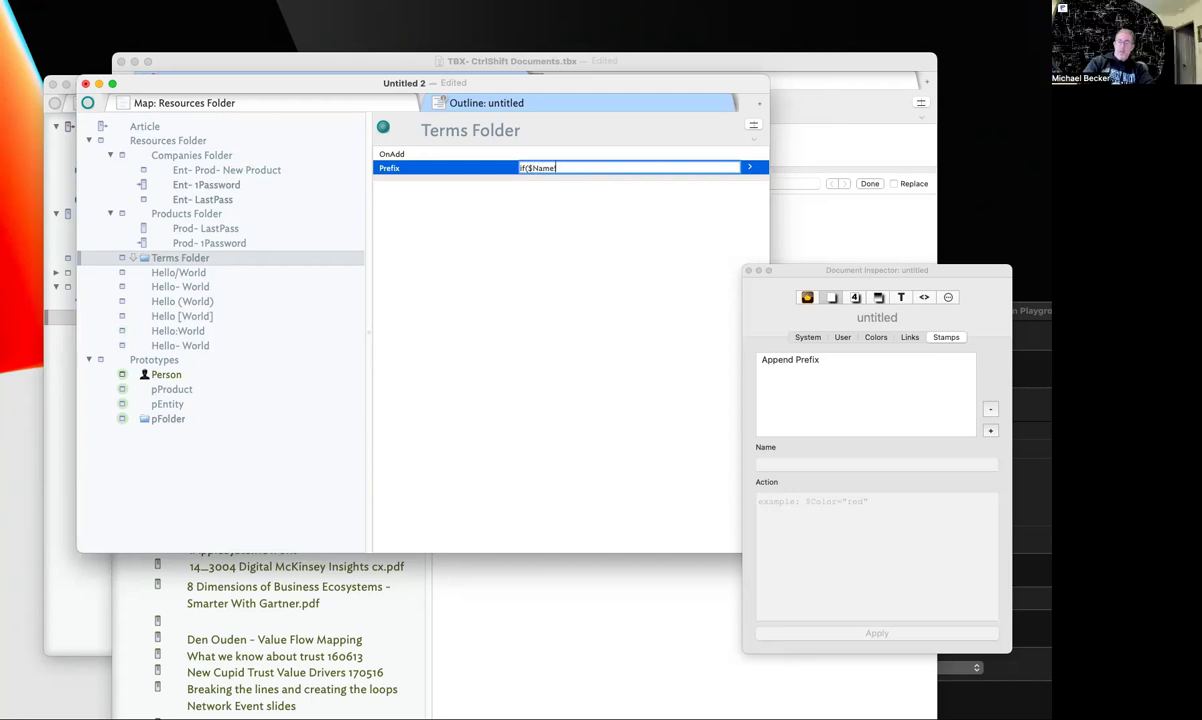
type("!=\"\")")
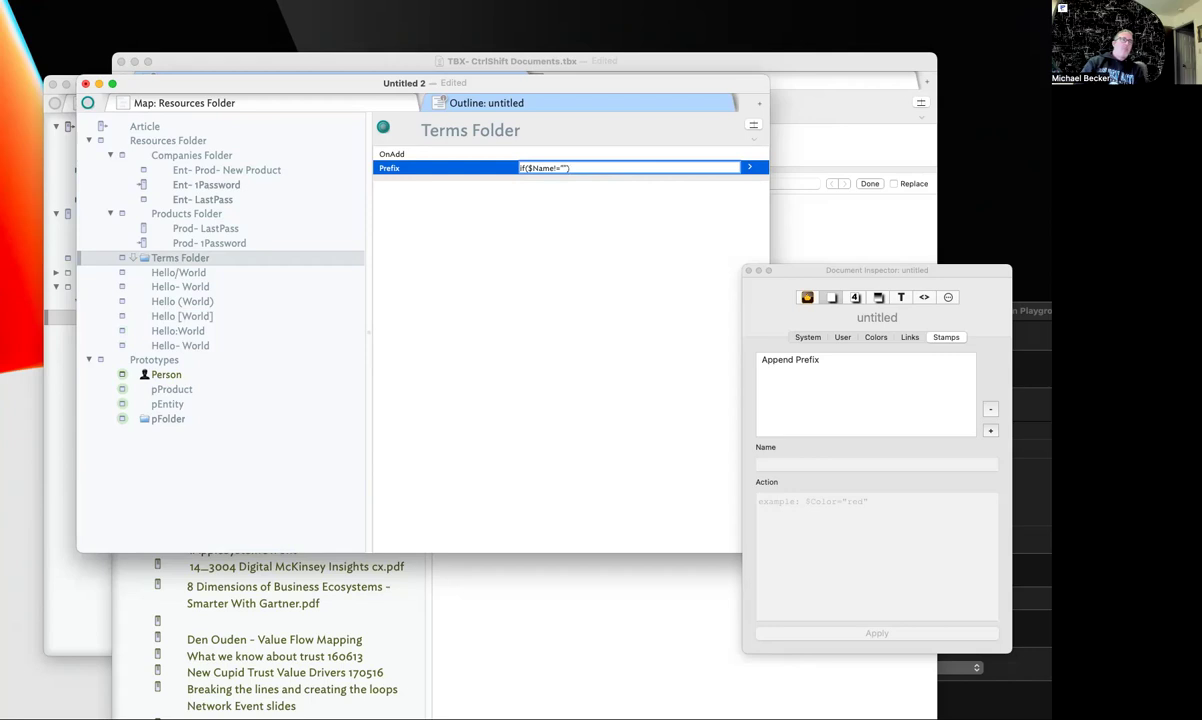
left_click(557, 167)
key("BackSpace")
type("=")
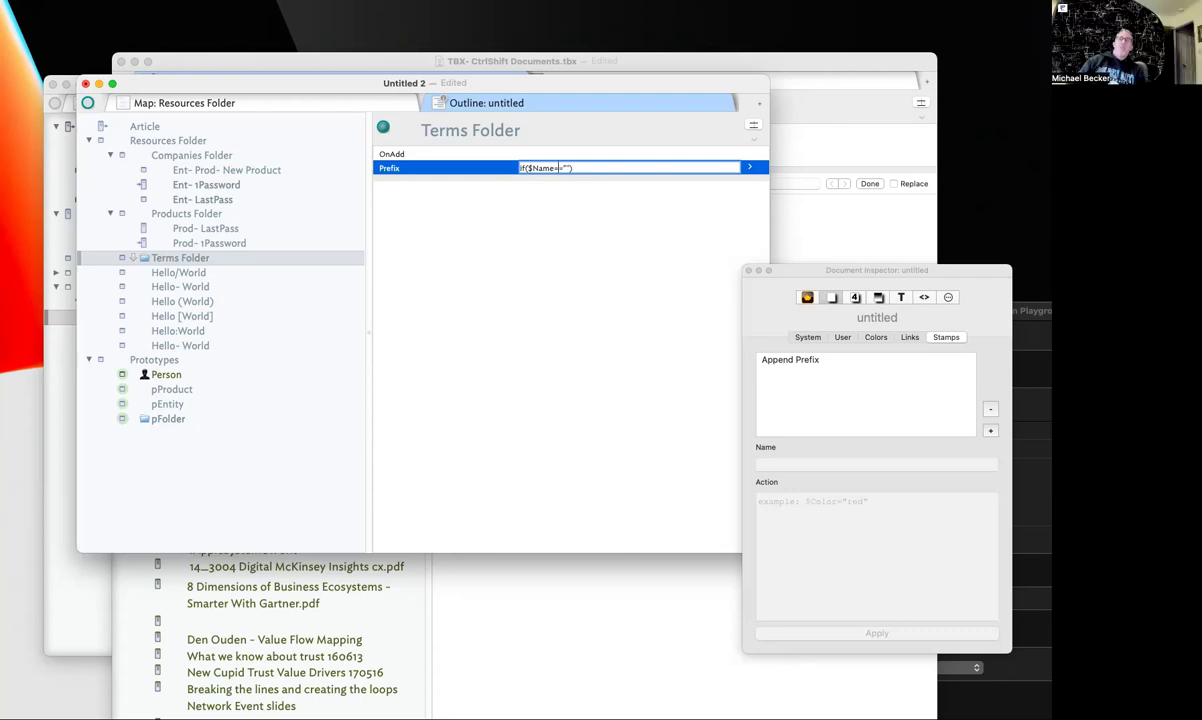
key("BackSpace")
key("BackSpace")
key("BackSpace")
key("BackSpace")
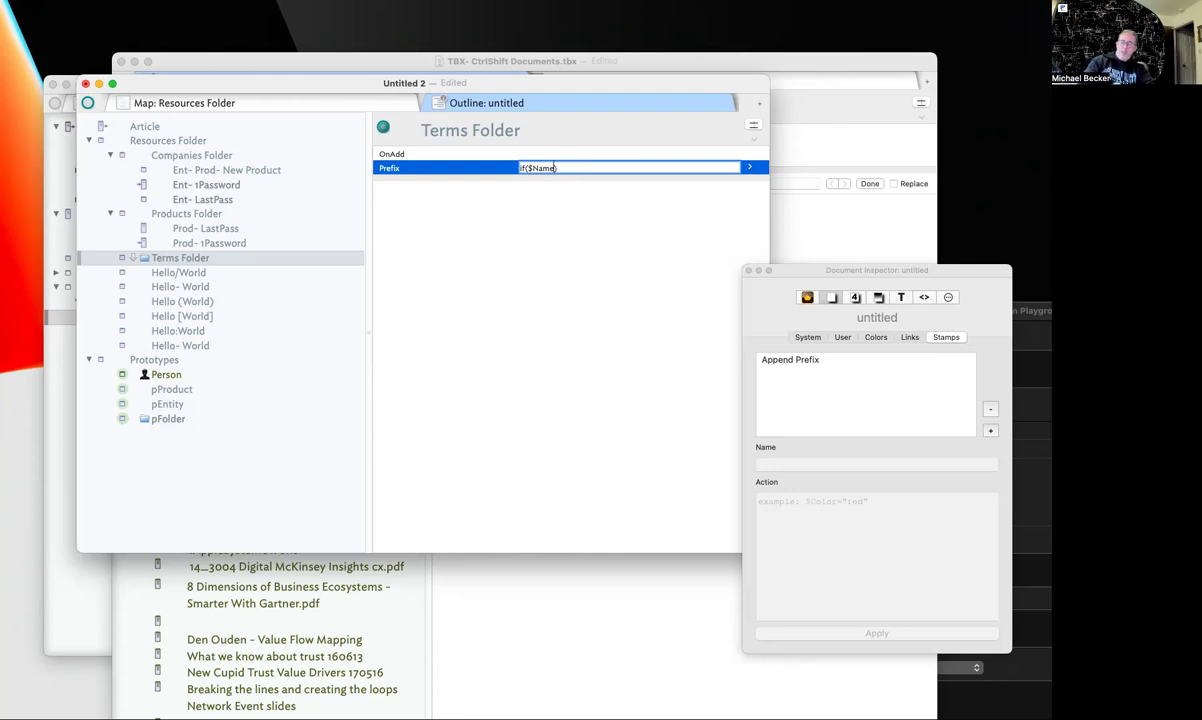
type("==\"\"unt")
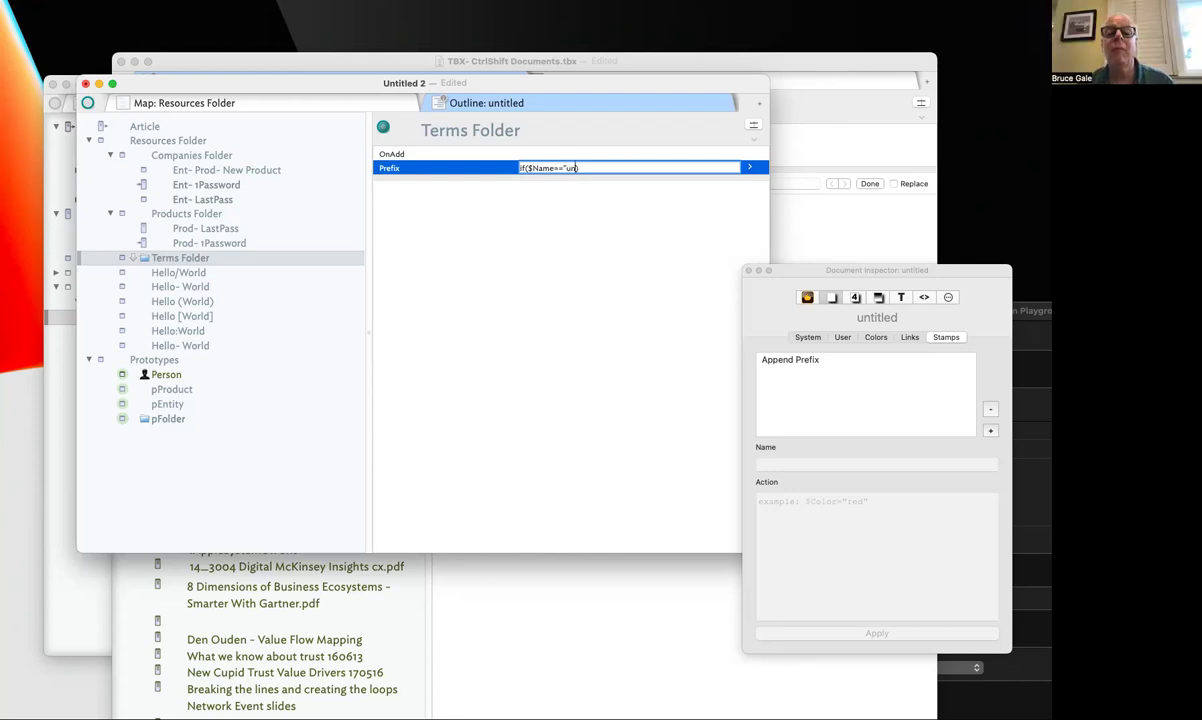
type("itled")
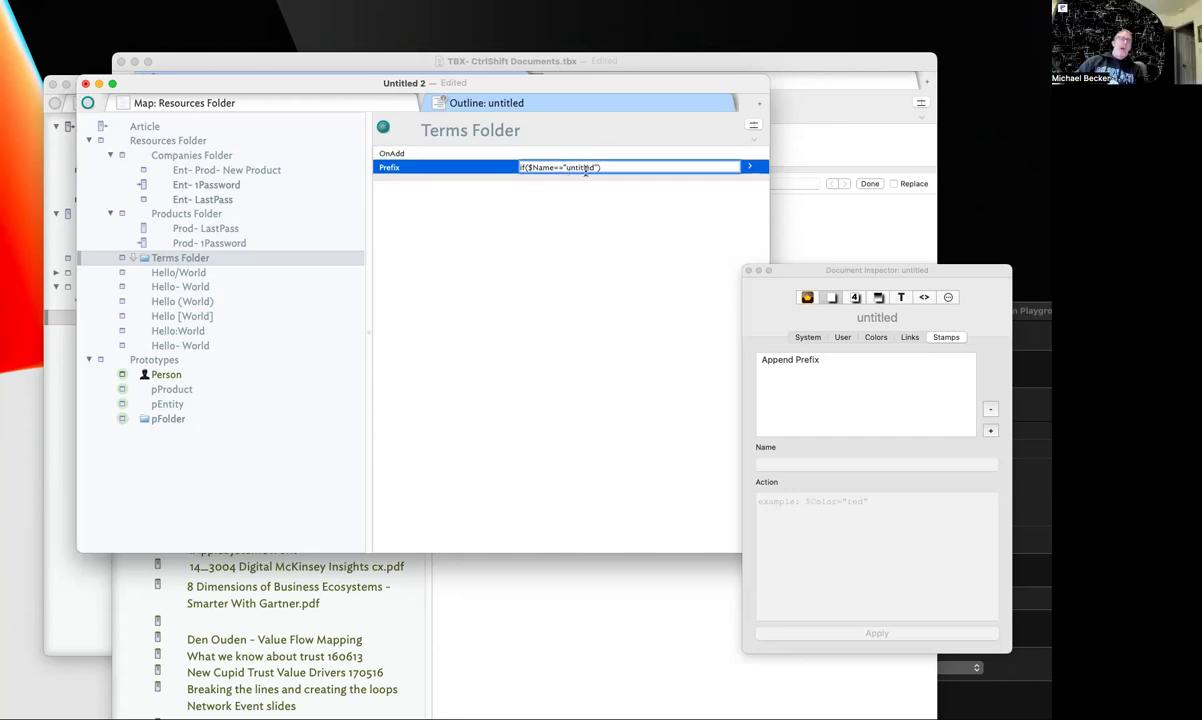
type(";")
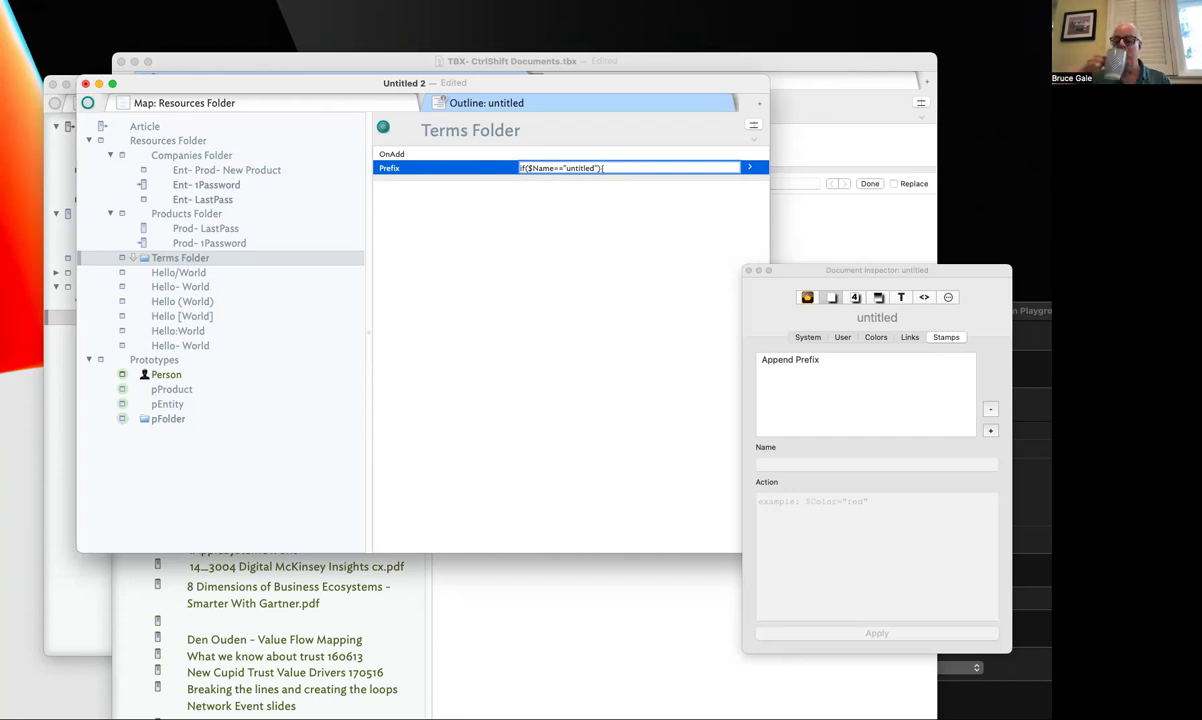
type("$Name=\"")
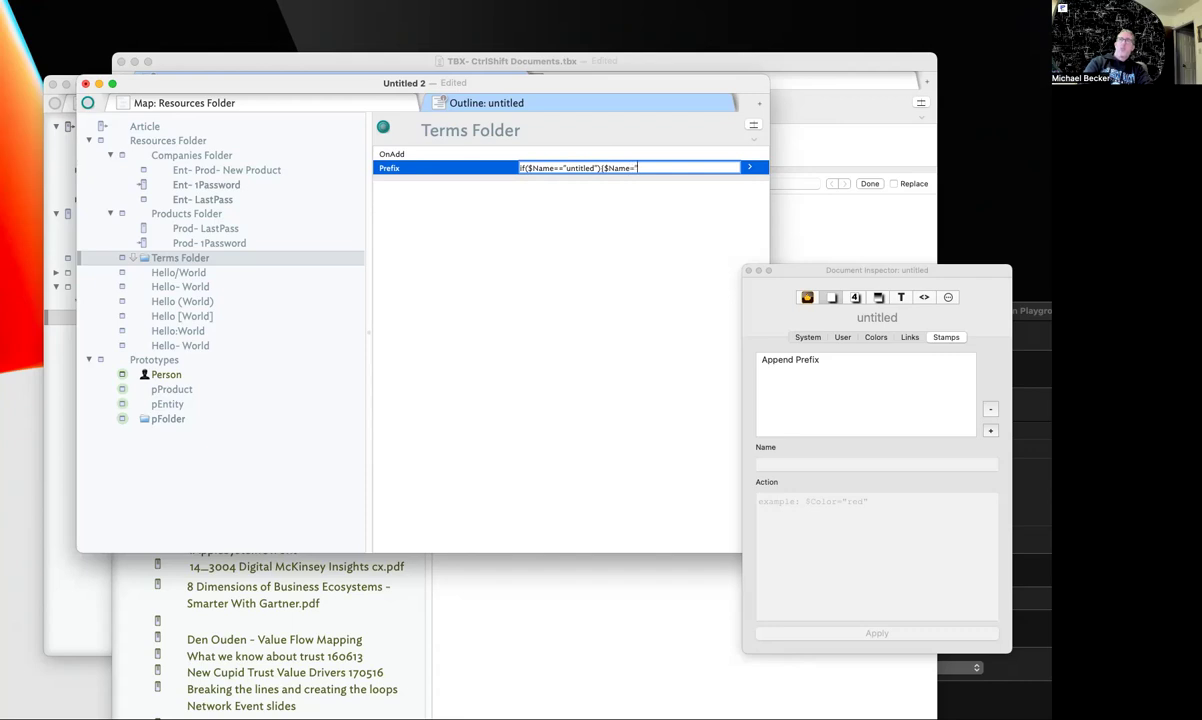
type("Trm-\"+$Na")
key("BackSpace")
type("ame")
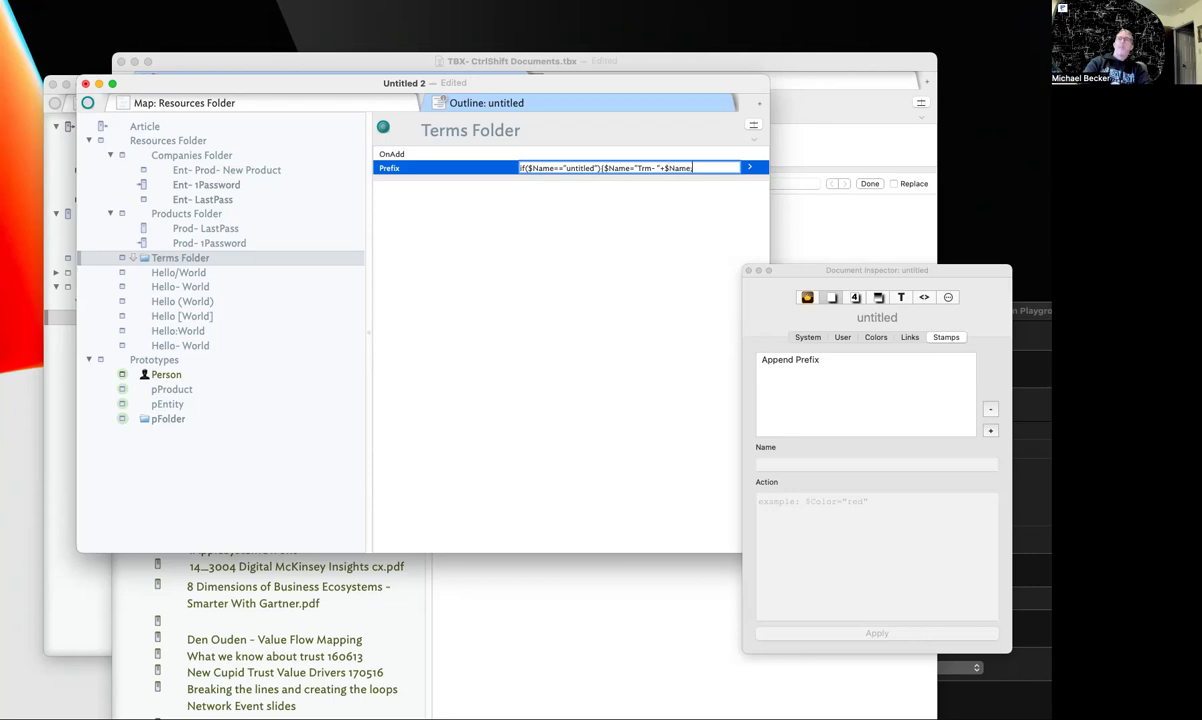
type(";")
left_click(445, 154)
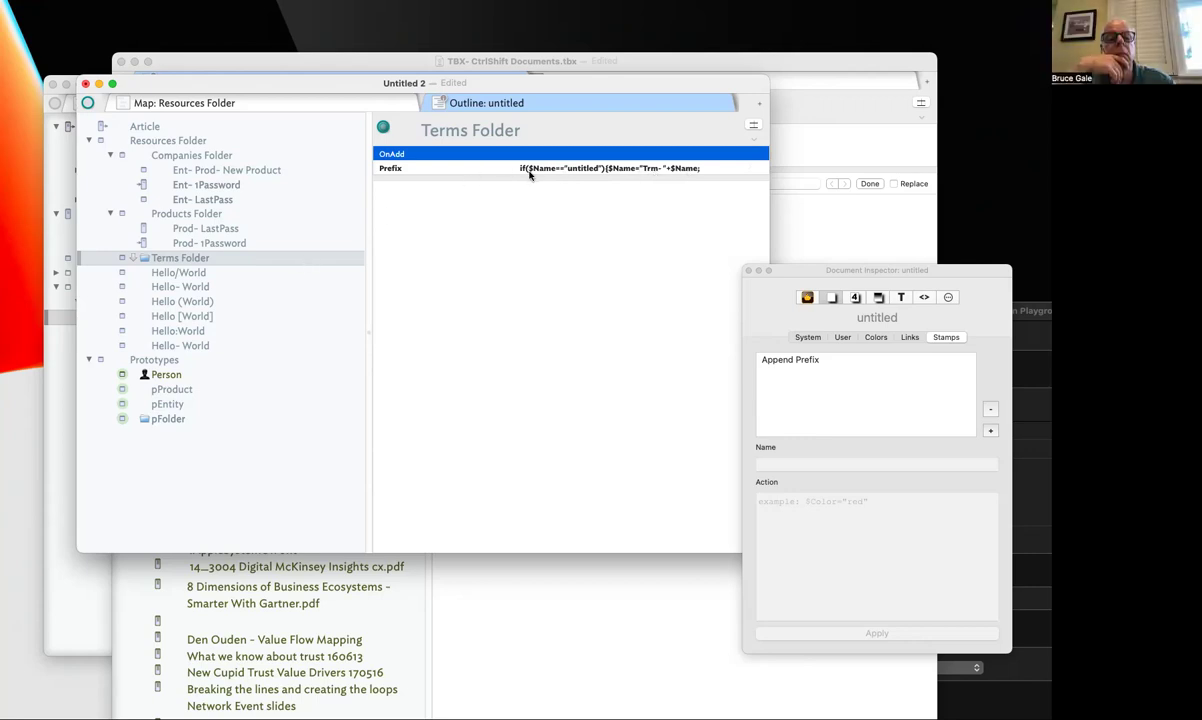
left_click(200, 404)
Create a new prototype note named pTerm below pEntity
key("Return")
type("pTerm")
key("Return")
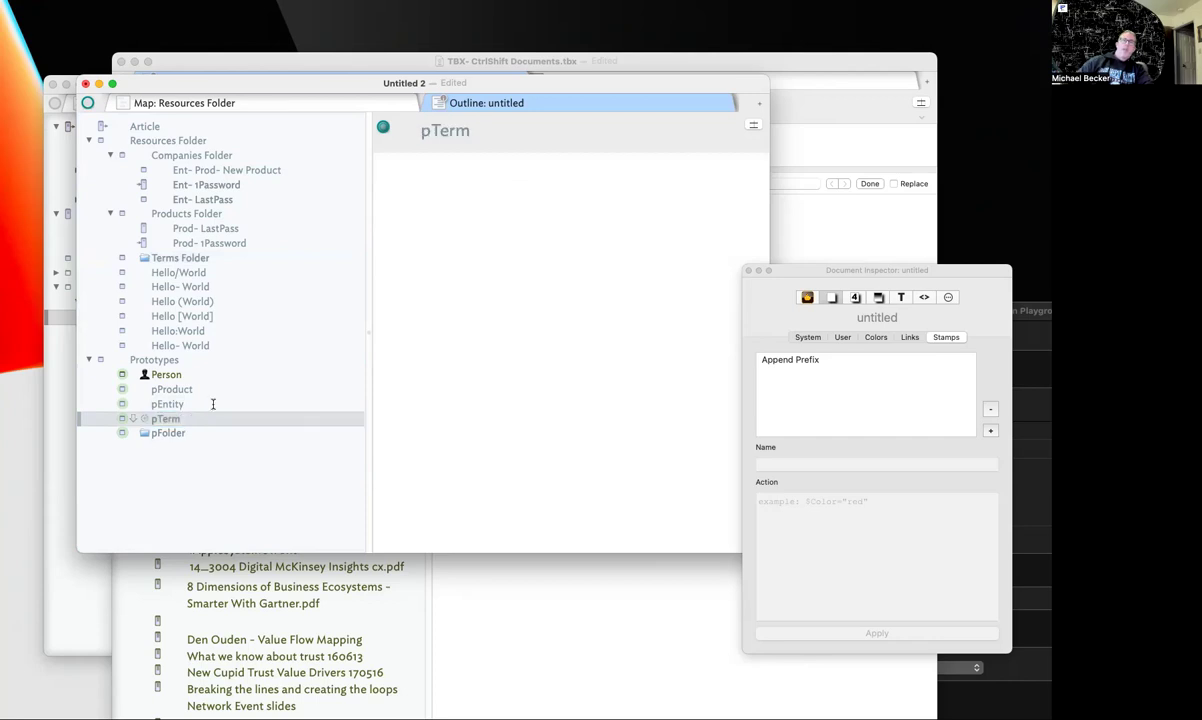
Give pTerm a sun symbol icon, then reselect Terms Folder
left_click(145, 421)
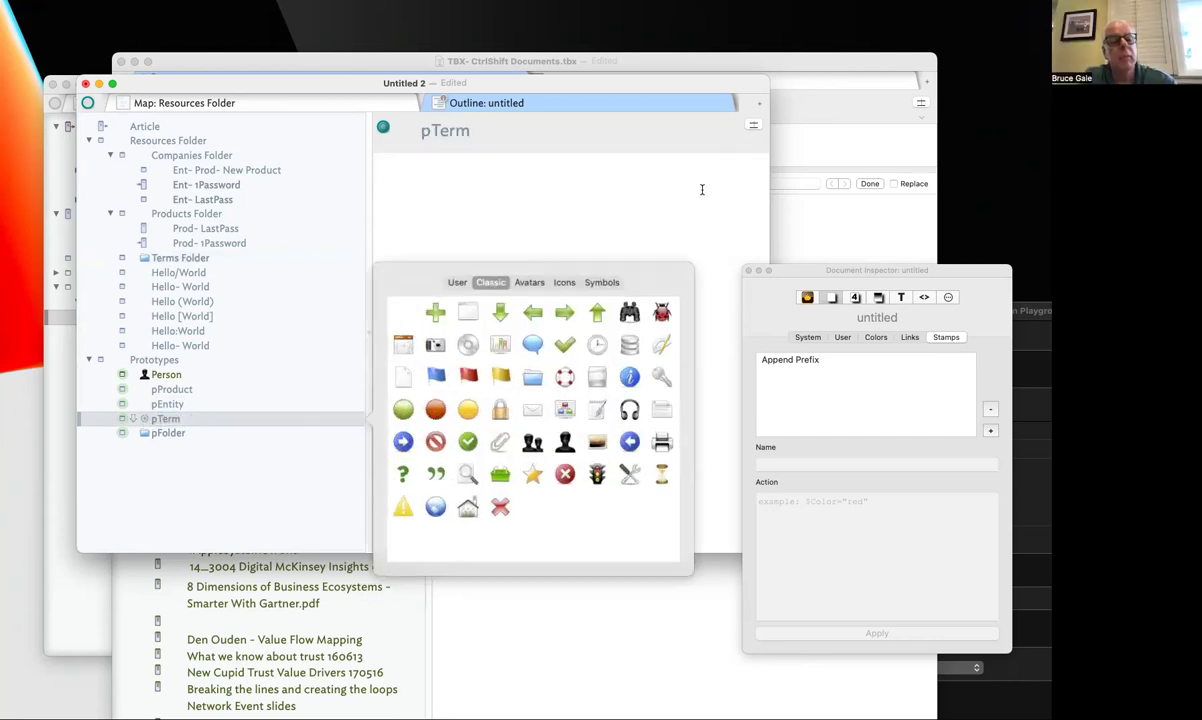
scroll(520, 420, "down", 3)
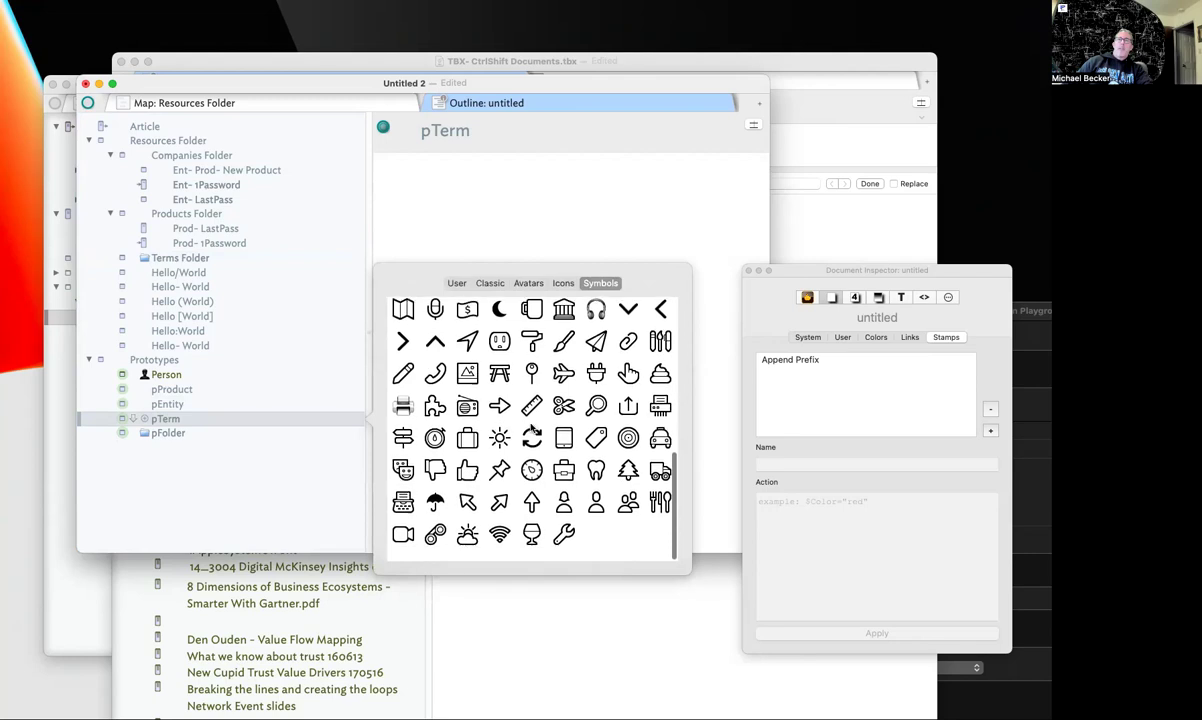
left_click(467, 416)
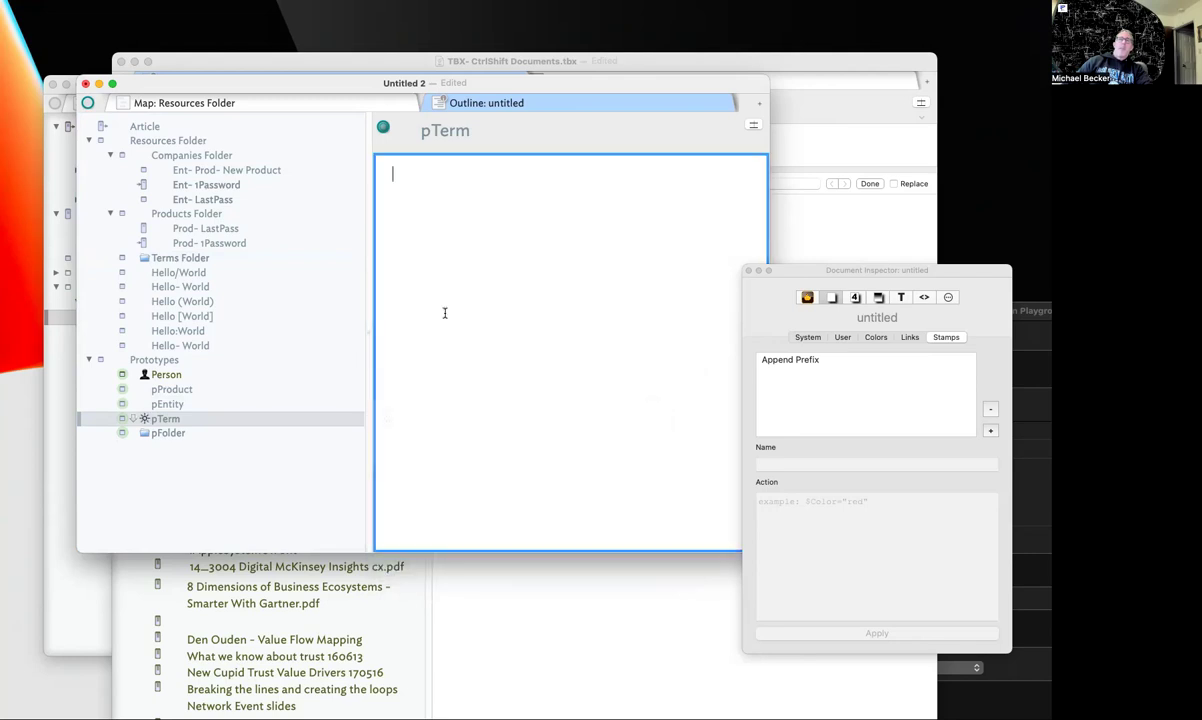
left_click(204, 273)
key("Up")
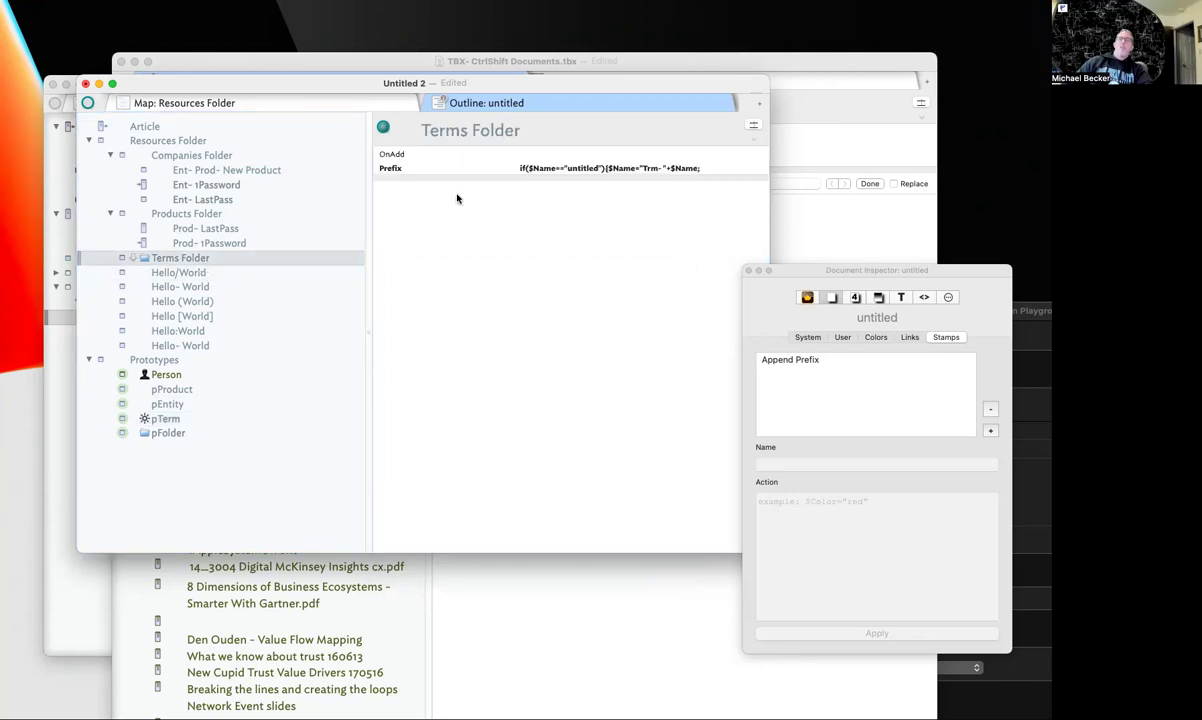
Append $Prototype=="pTerm"; to Terms Folder's Prefix code
left_click(615, 168)
left_click(615, 168)
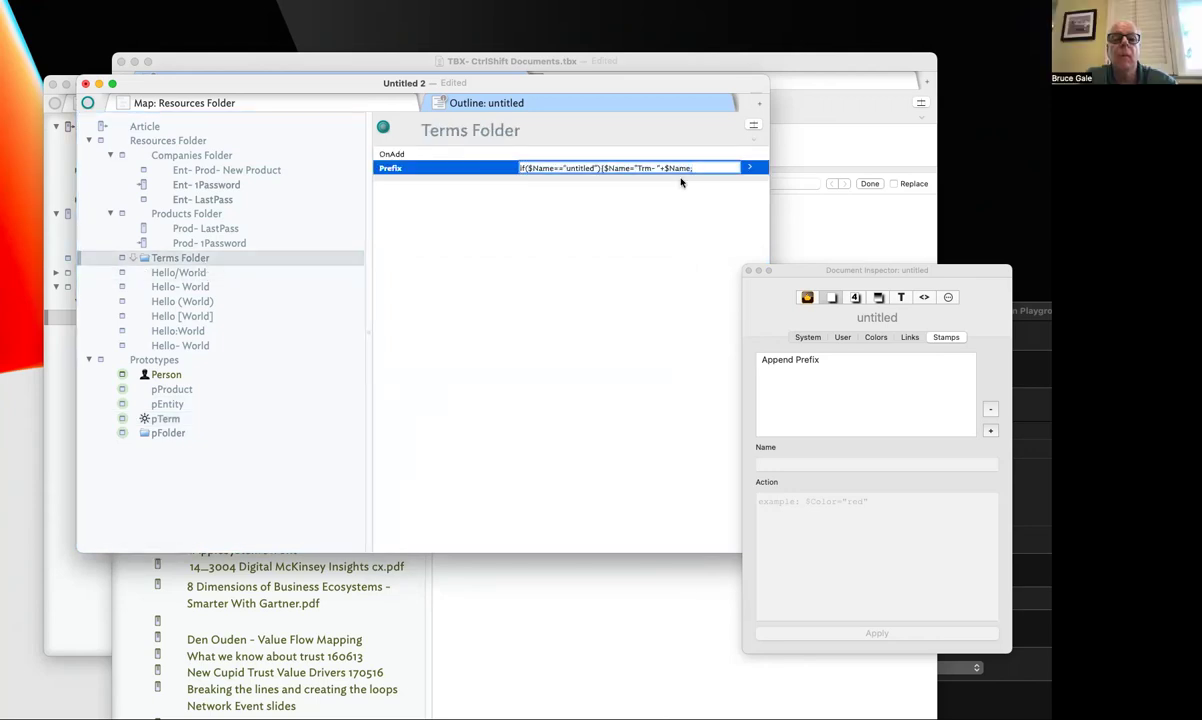
type("$")
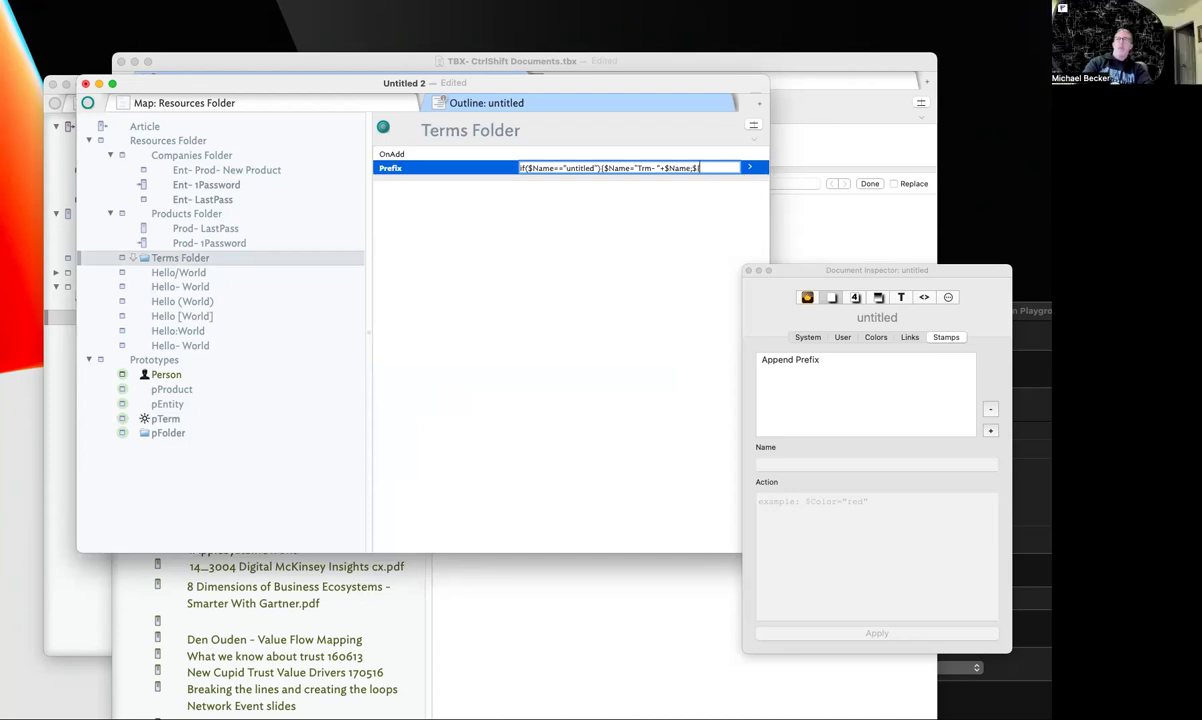
type("Proto")
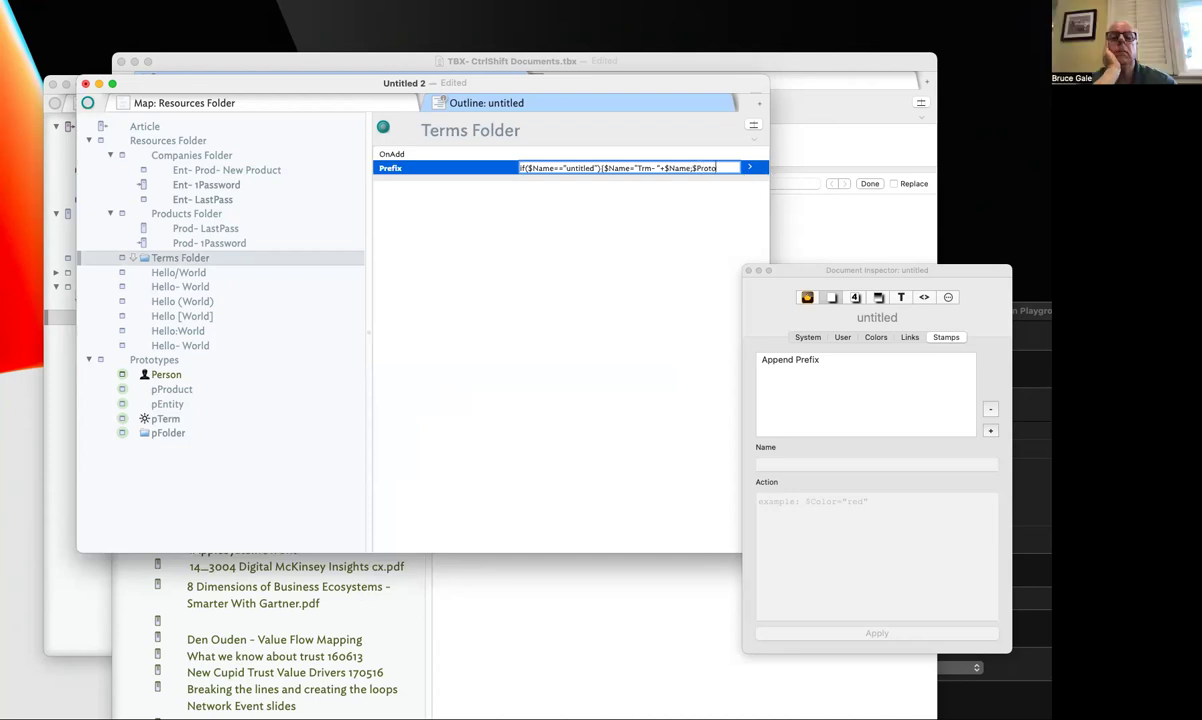
type("type==\"")
type("p")
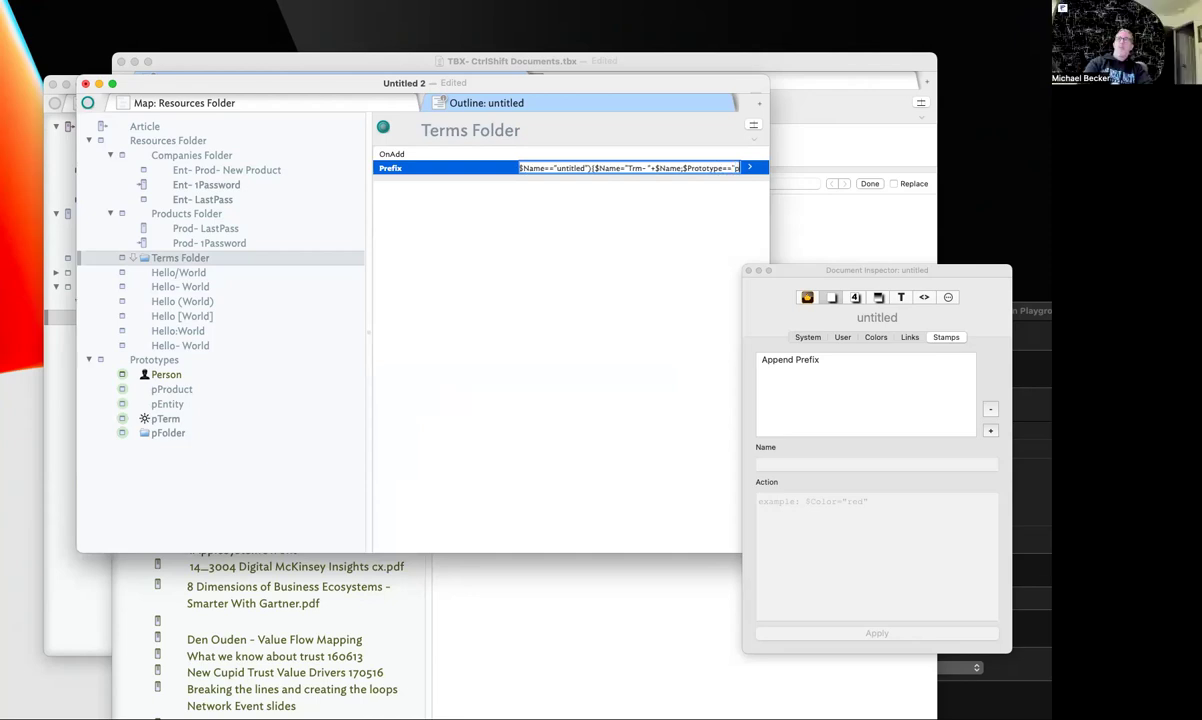
type("Term\";")
key("Return")
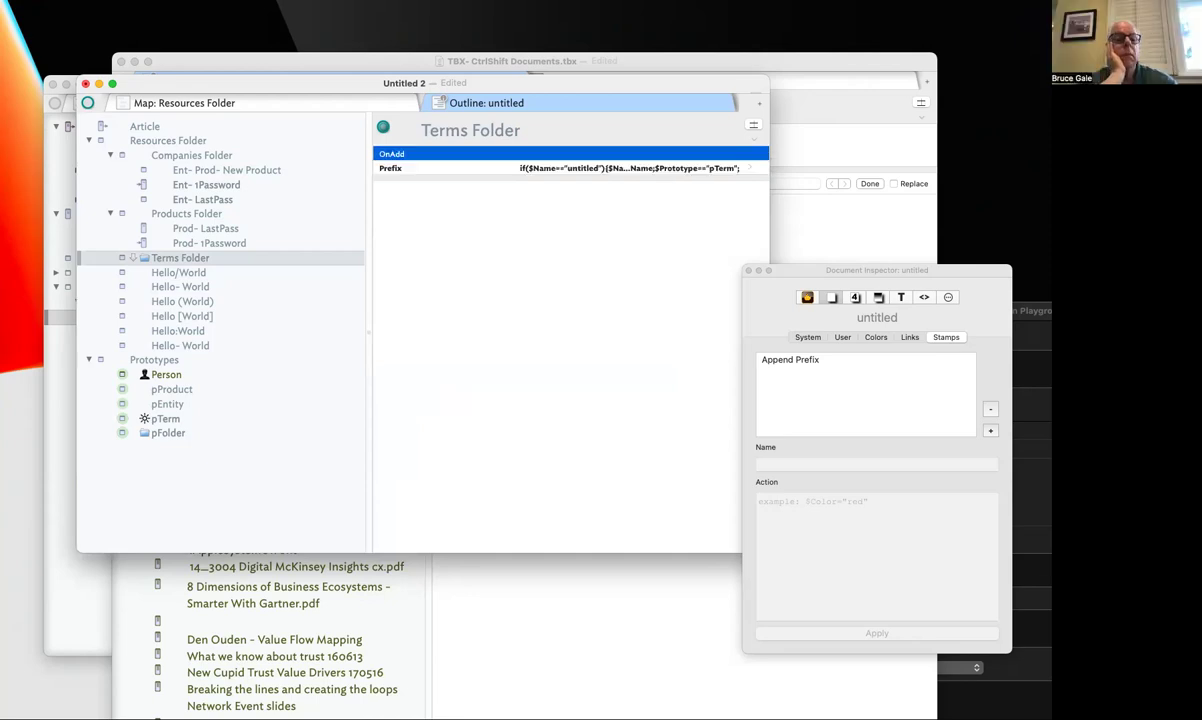
Test the rule by adding, then cancelling, a child note under Terms Folder
left_click(612, 394)
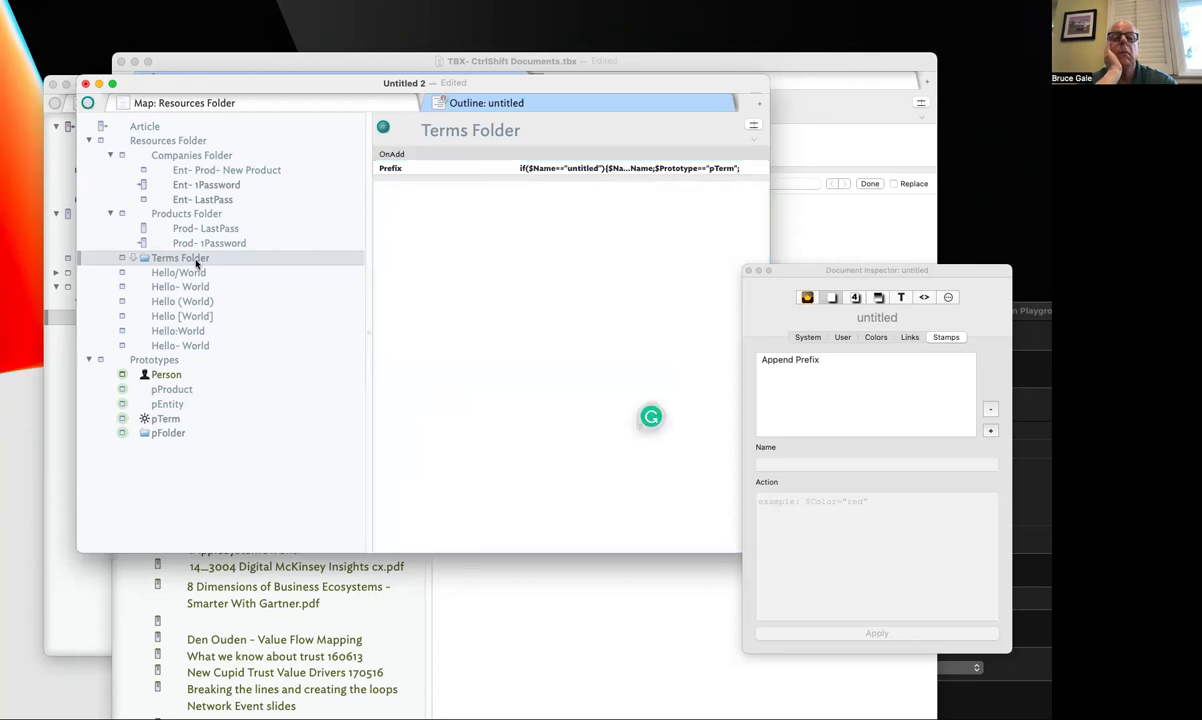
left_click(193, 258)
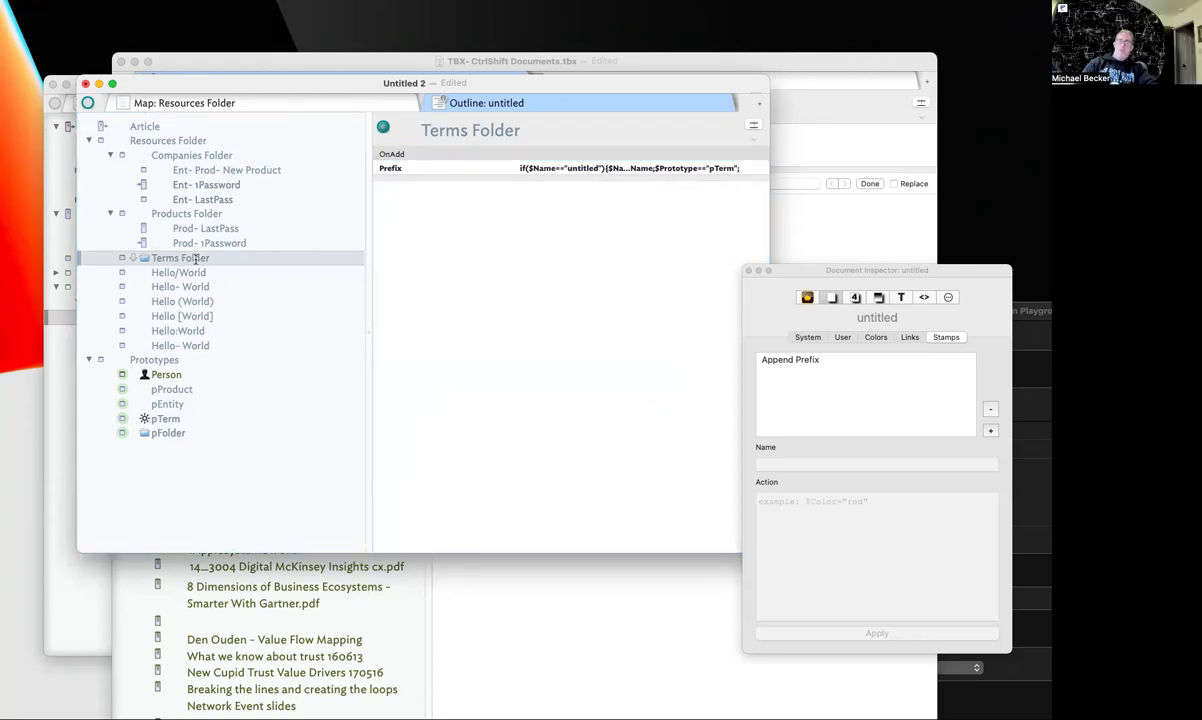
key("Return")
key("Escape")
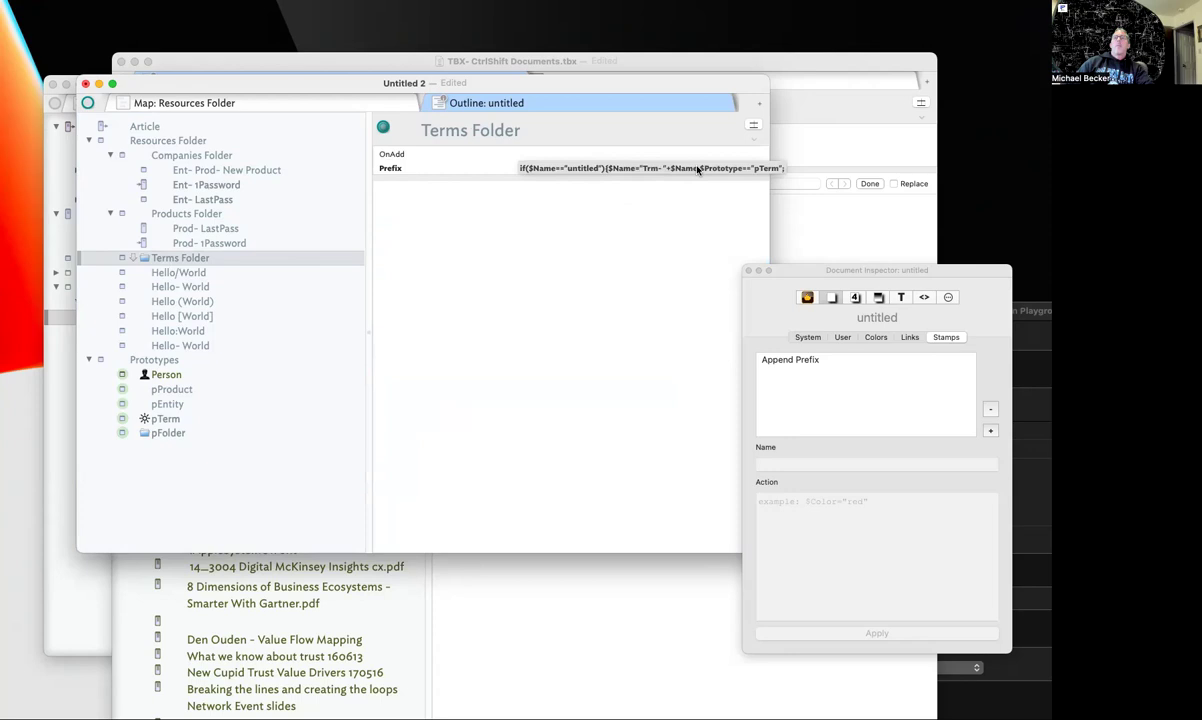
Add a test child note named dsf under Terms Folder
left_click(212, 258)
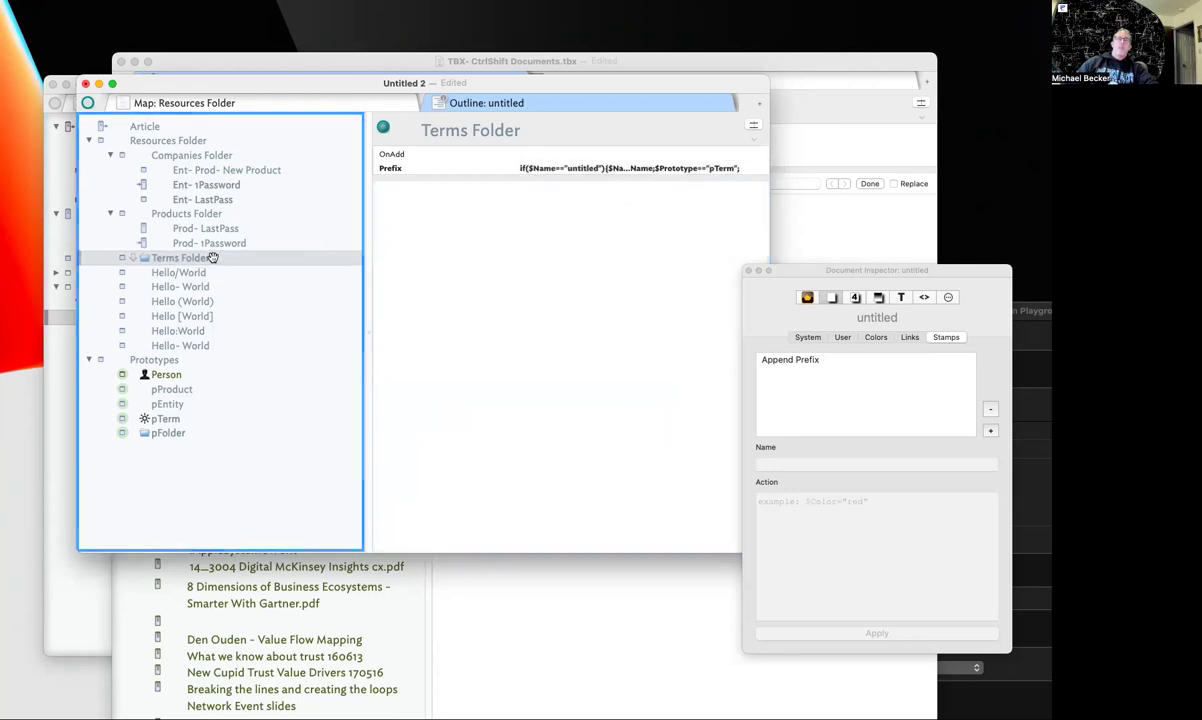
key("Return")
type("dsf")
left_click(180, 258)
left_click(172, 272)
left_click(157, 264)
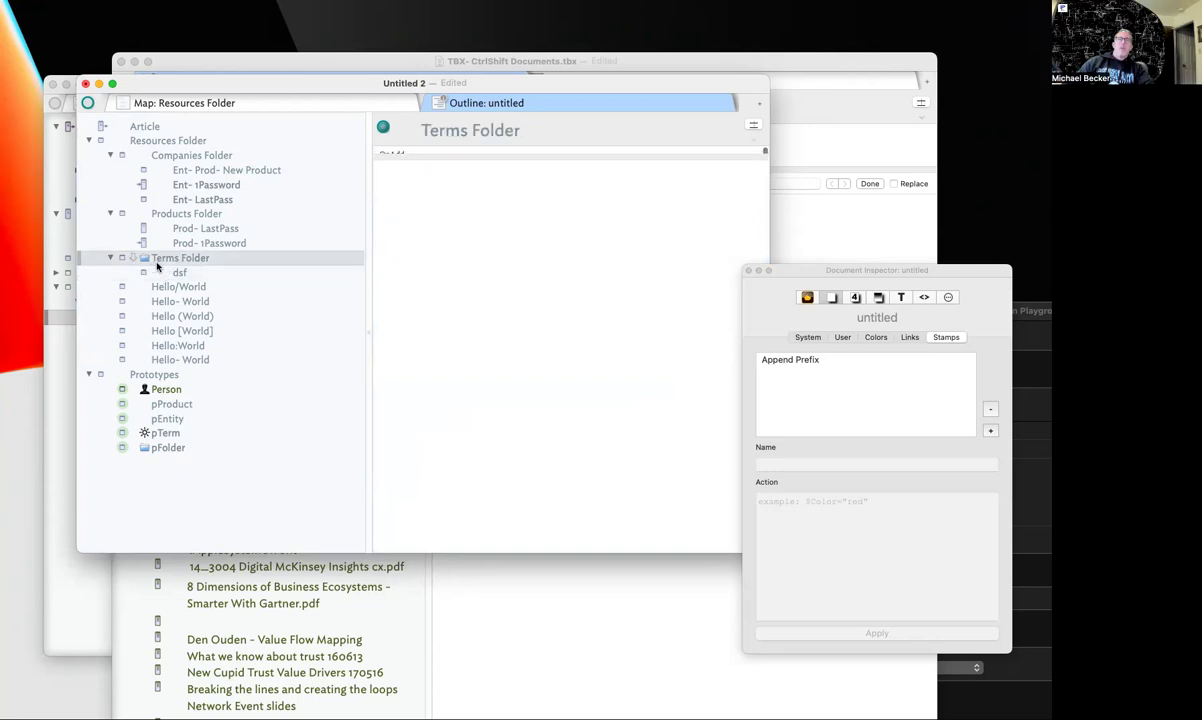
Rewrite the Prefix to start with $Prototype="pTerm"; before the untitled-name check, ending with a semicolon
left_click(710, 168)
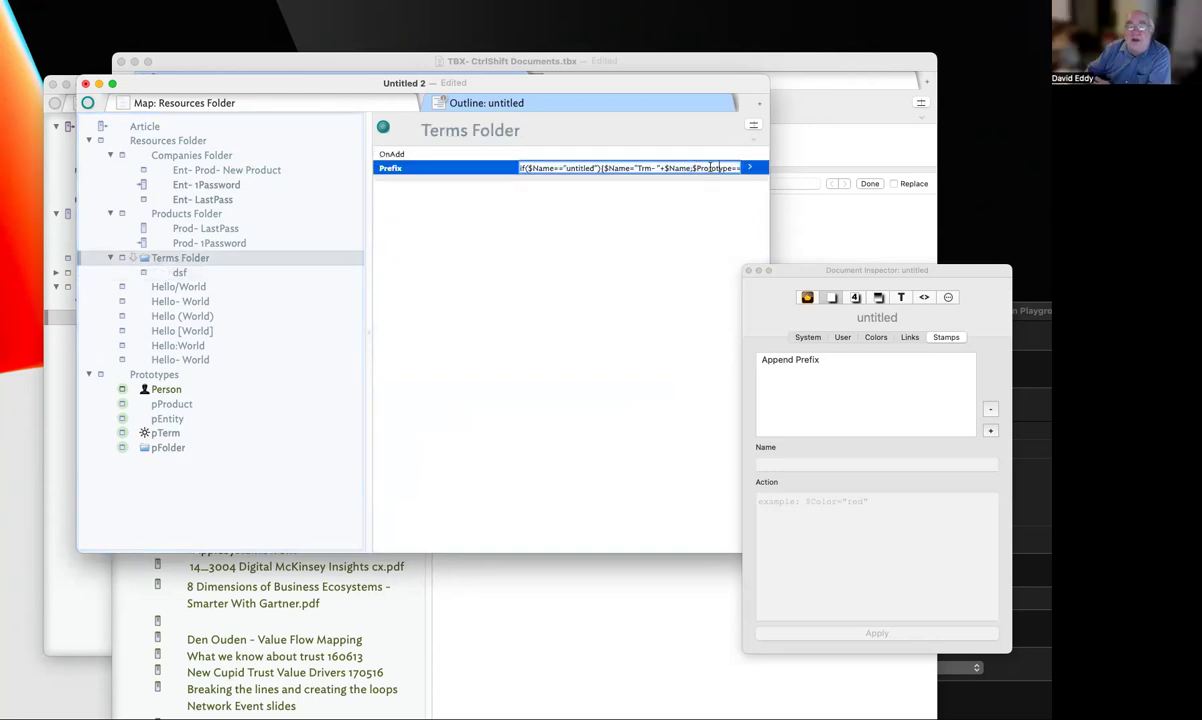
key("BackSpace")
key("BackSpace")
key("BackSpace")
key("BackSpace")
key("BackSpace")
key("BackSpace")
key("BackSpace")
key("BackSpace")
key("BackSpace")
key("BackSpace")
key("BackSpace")
key("BackSpace")
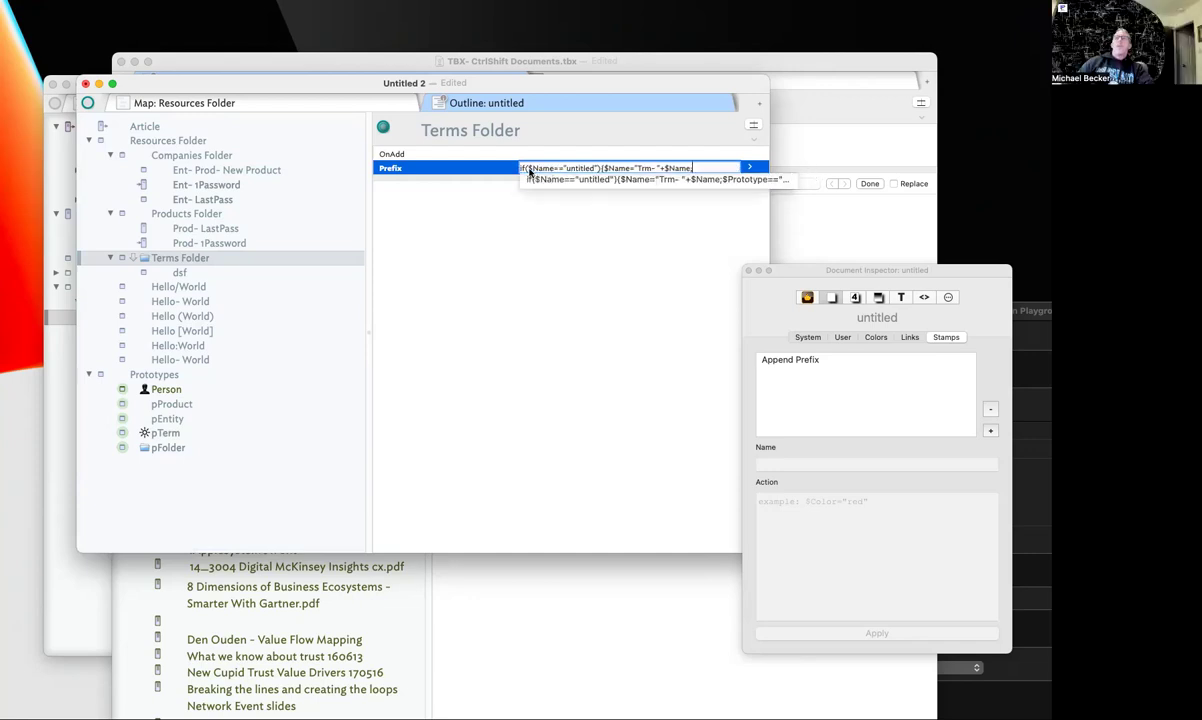
key("super+Left")
type("$Prototype==\"pTerm\";")
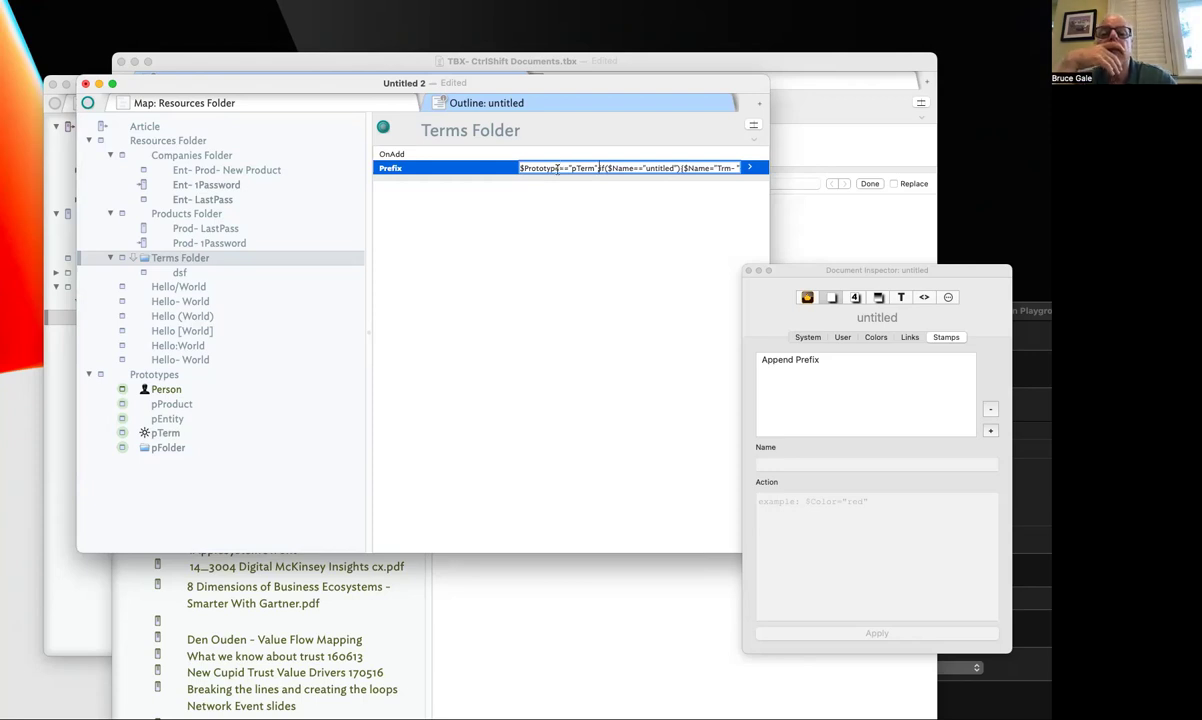
left_click(568, 168)
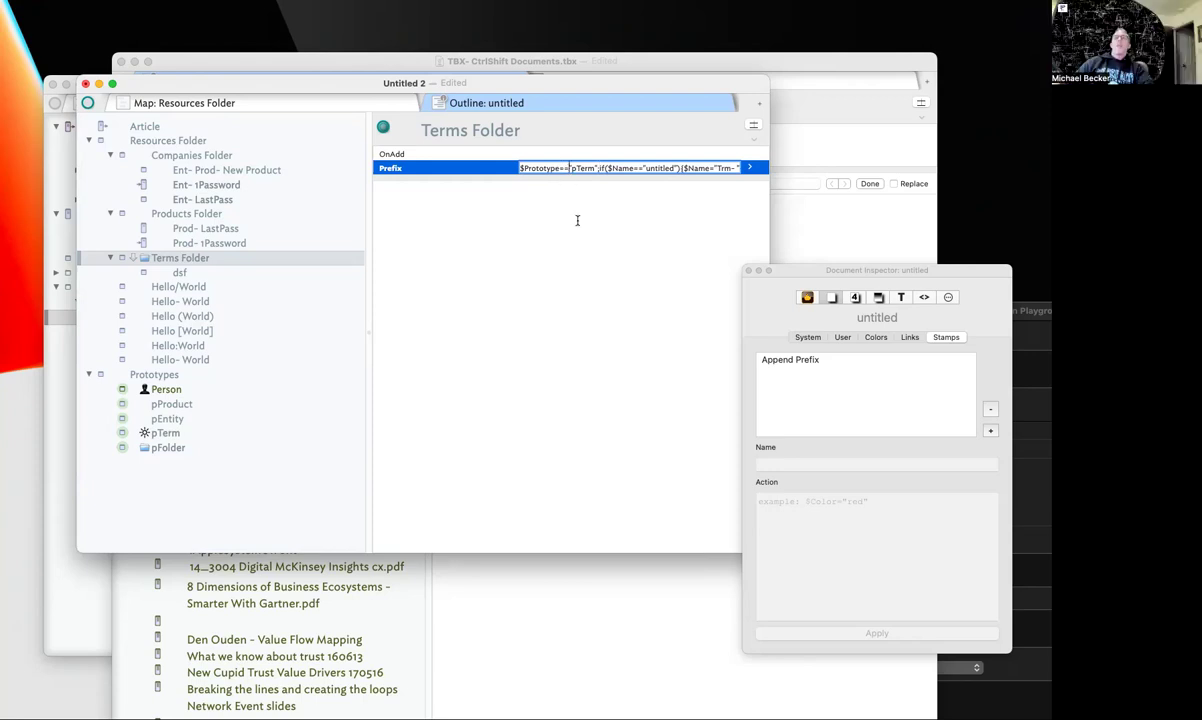
key("BackSpace")
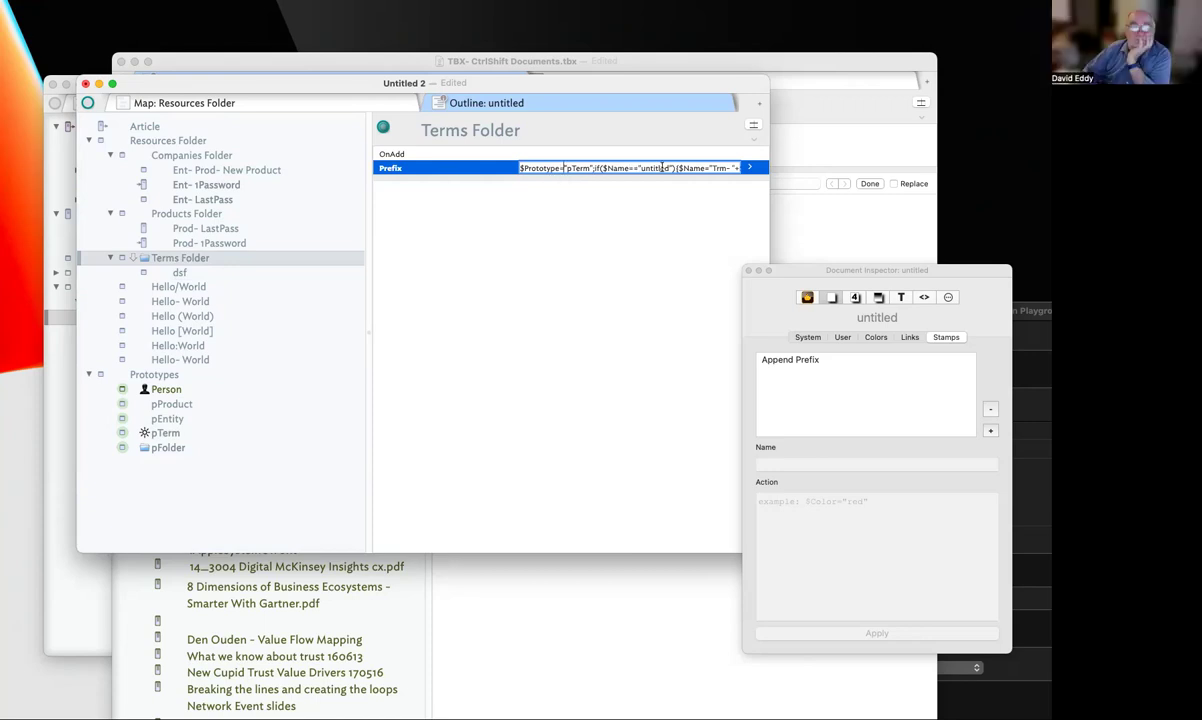
left_click_drag(692, 170, 828, 177)
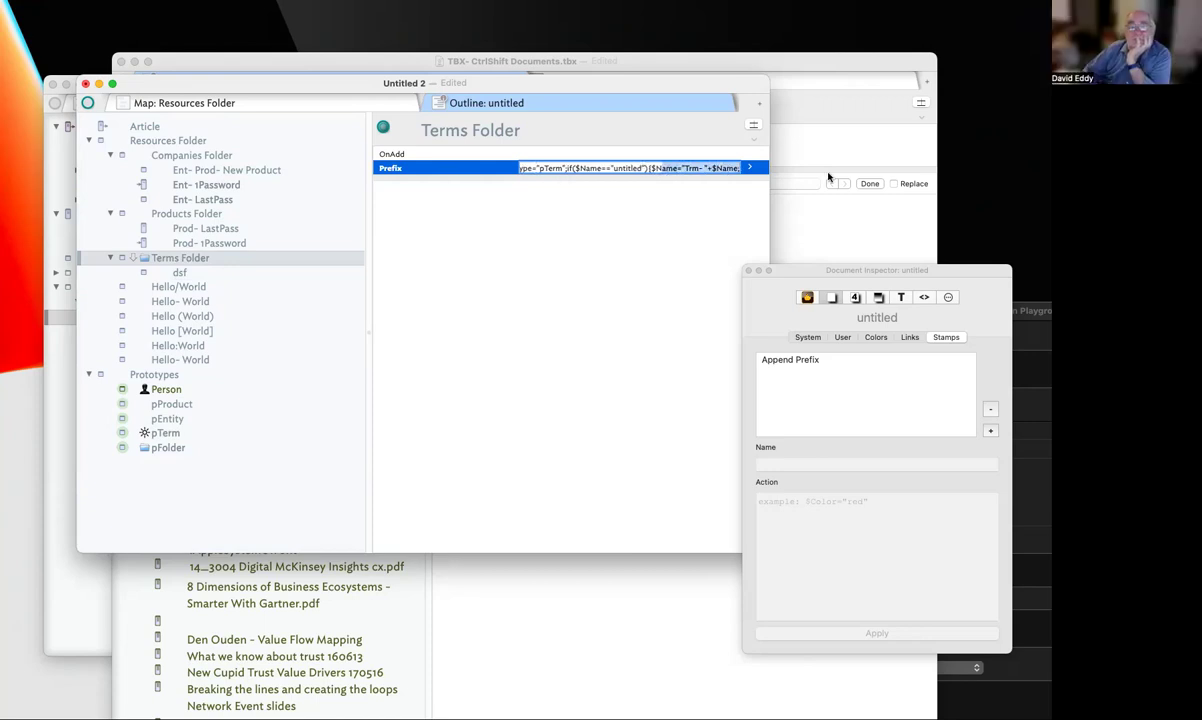
left_click(737, 168)
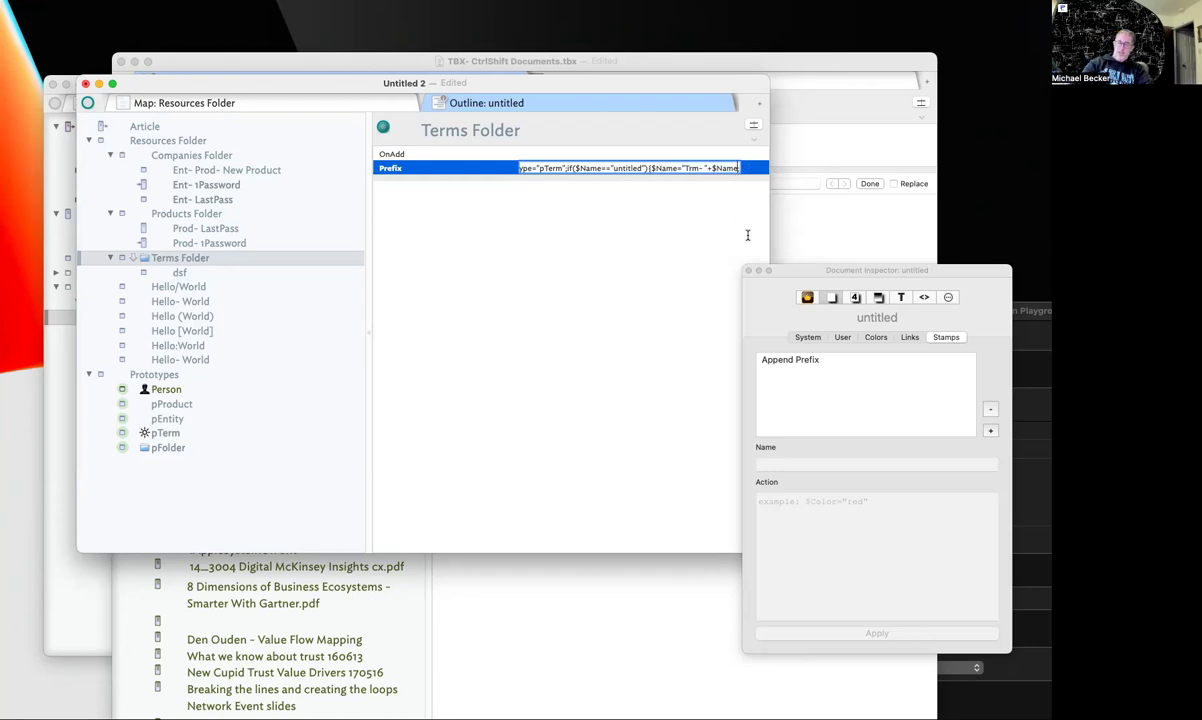
type(";")
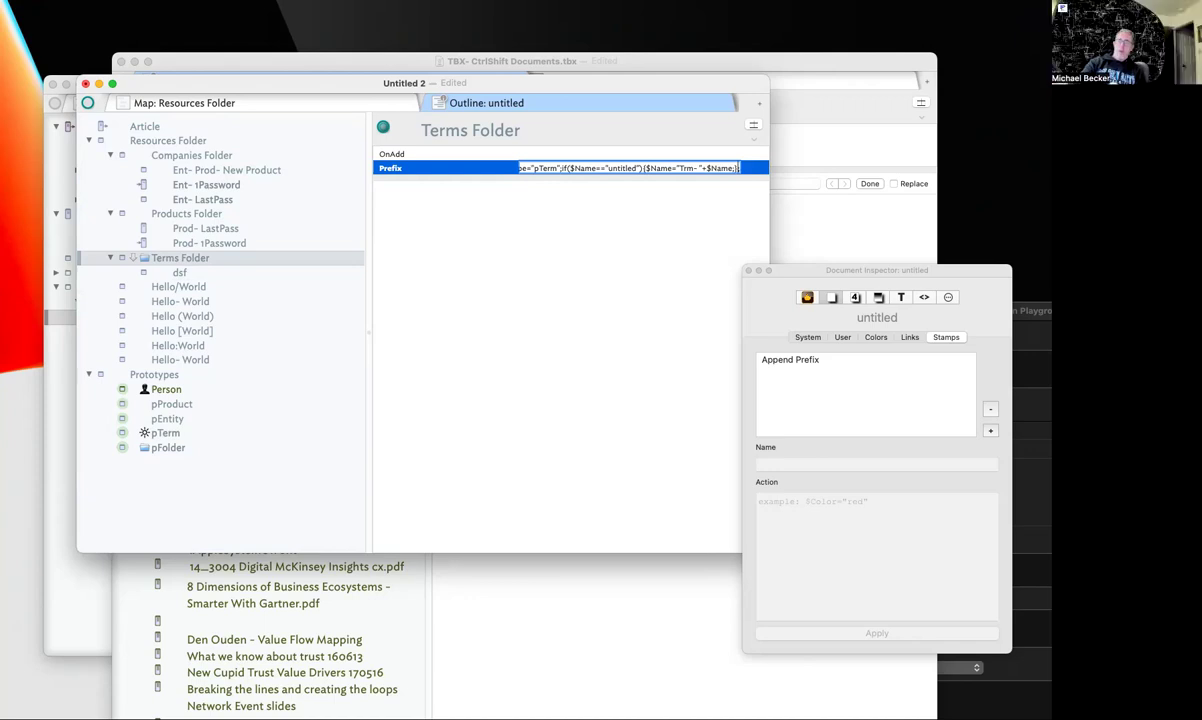
key("Return")
right_click(732, 249)
key("Escape")
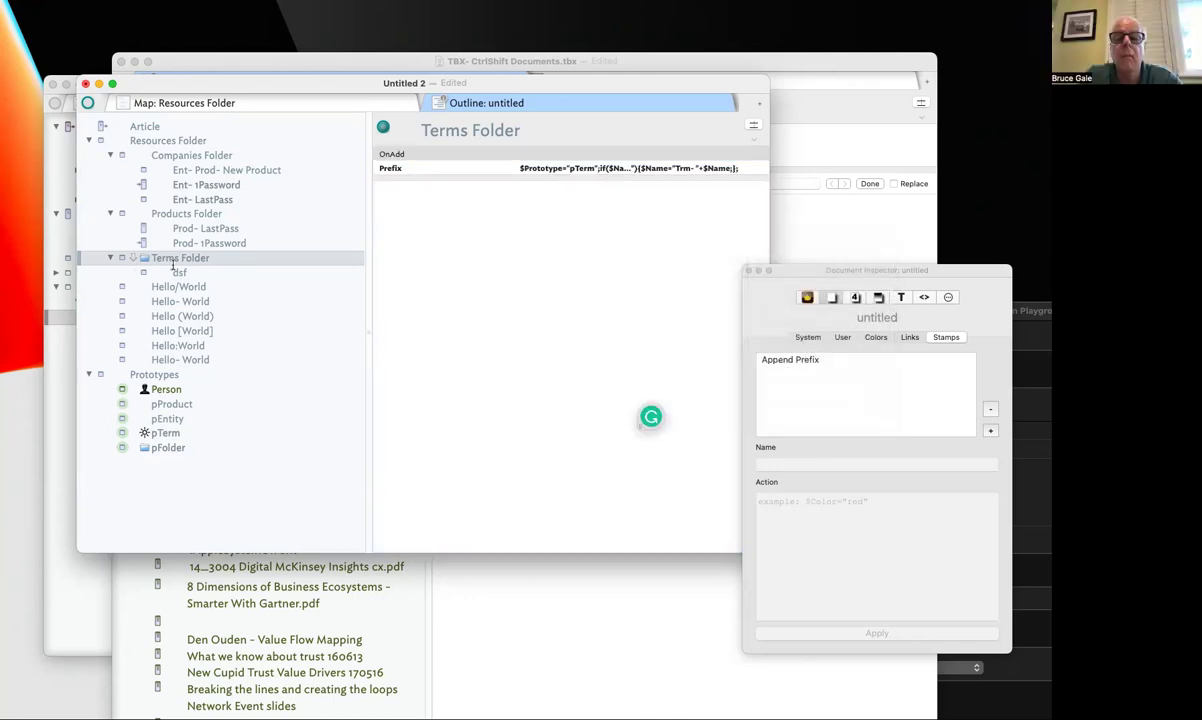
left_click(180, 259)
Move the $Prototype="pTerm"; statement from the Prefix code into Terms Folder's text
key("Return")
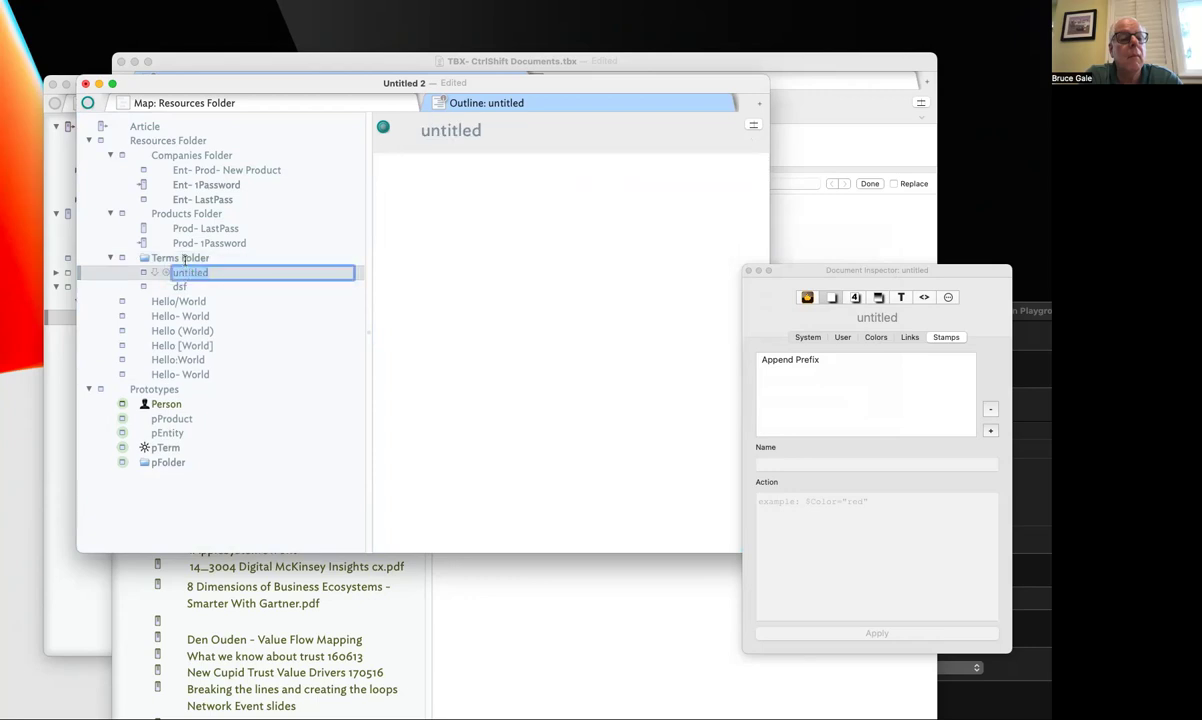
key("Escape")
left_click(560, 168)
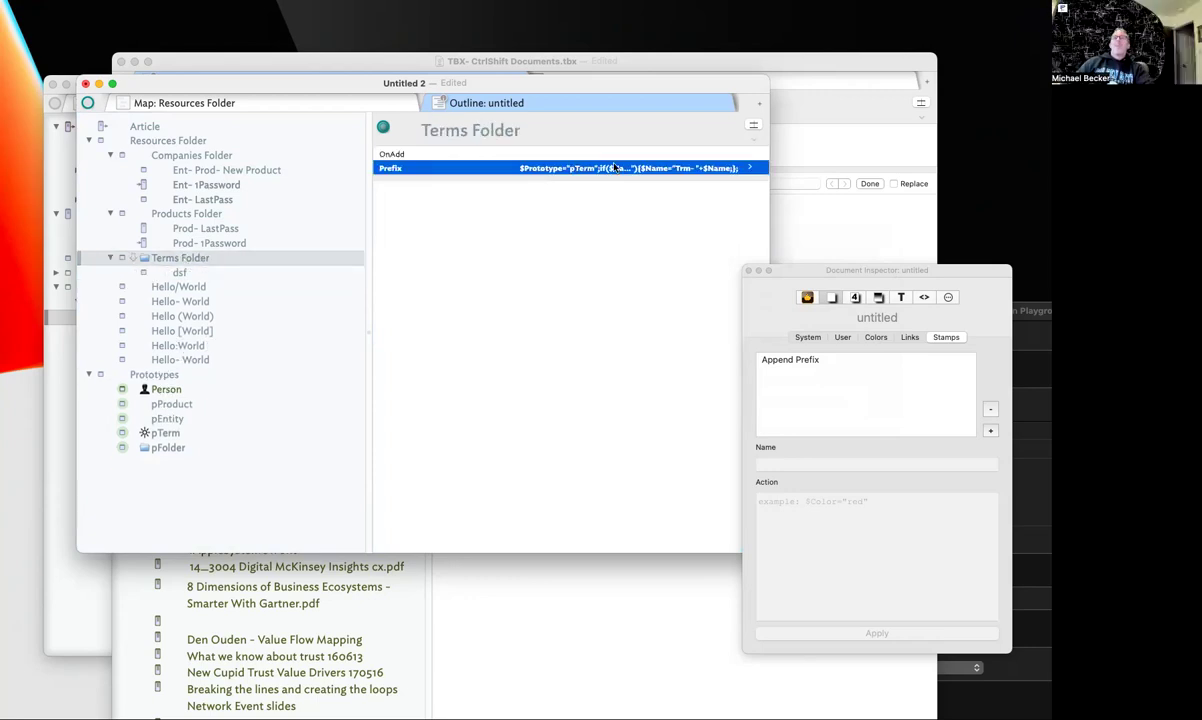
left_click(614, 170)
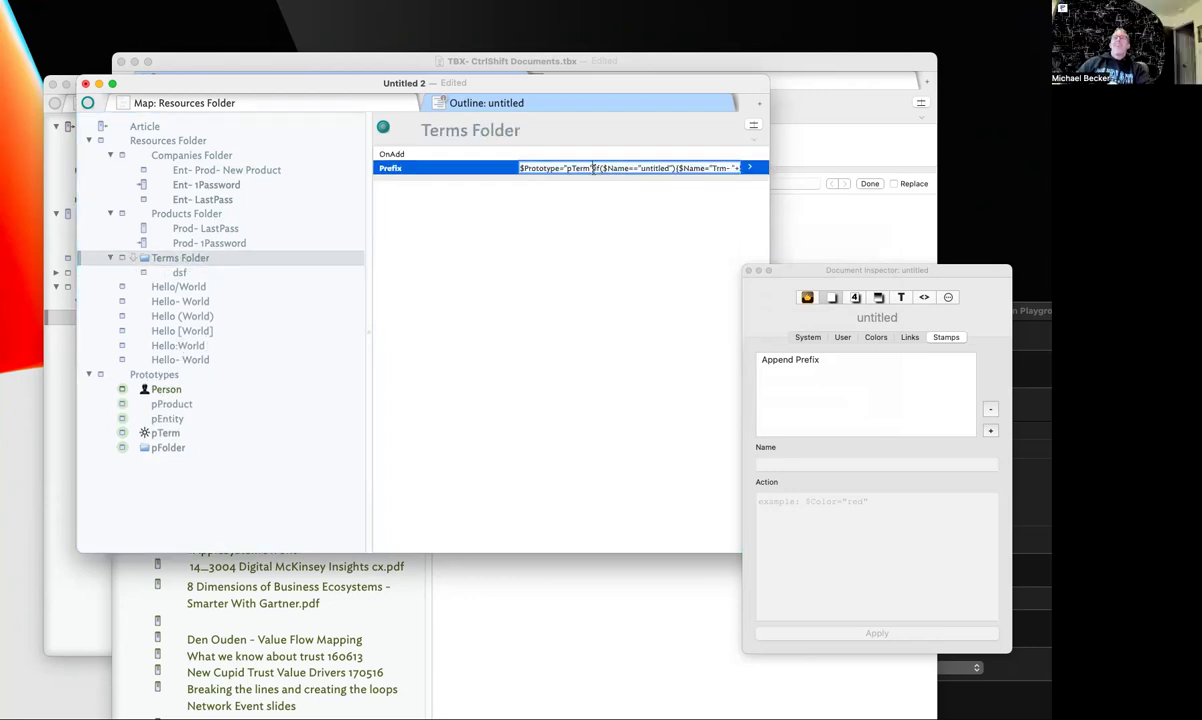
left_click_drag(594, 168, 522, 168)
key("ctrl+x")
left_click(478, 207)
key("ctrl+v")
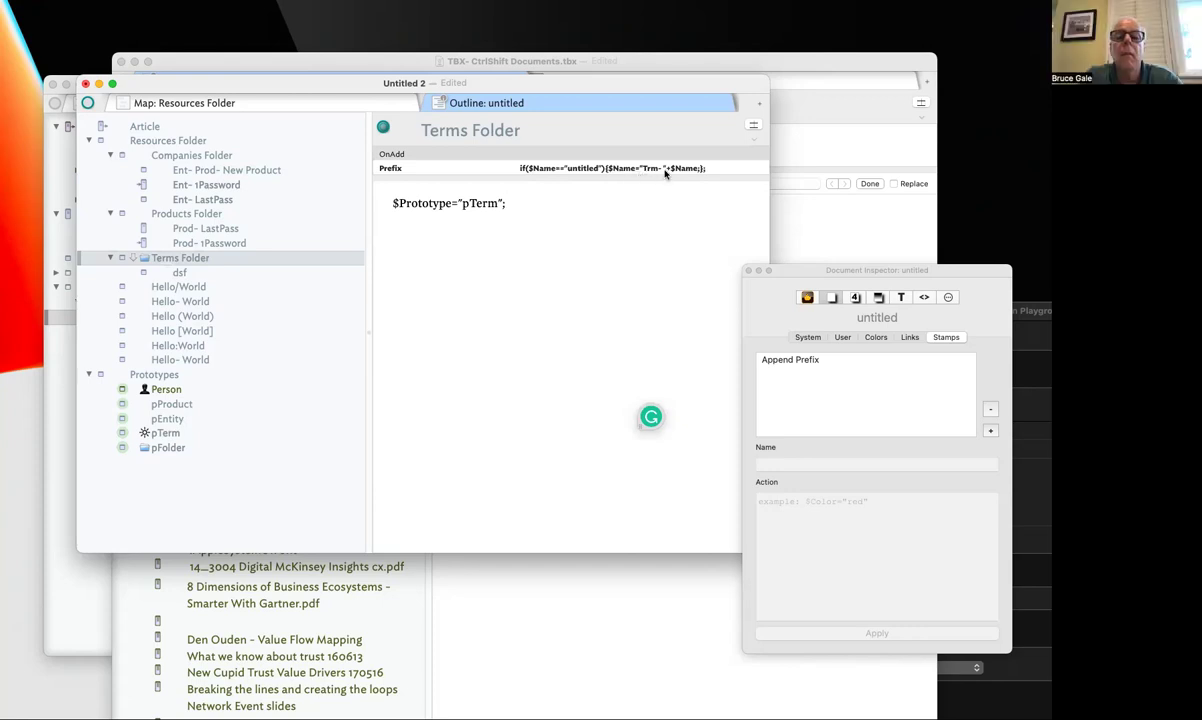
Test the folder by adding and cancelling new child notes under Terms Folder
left_click(200, 258)
key("Return")
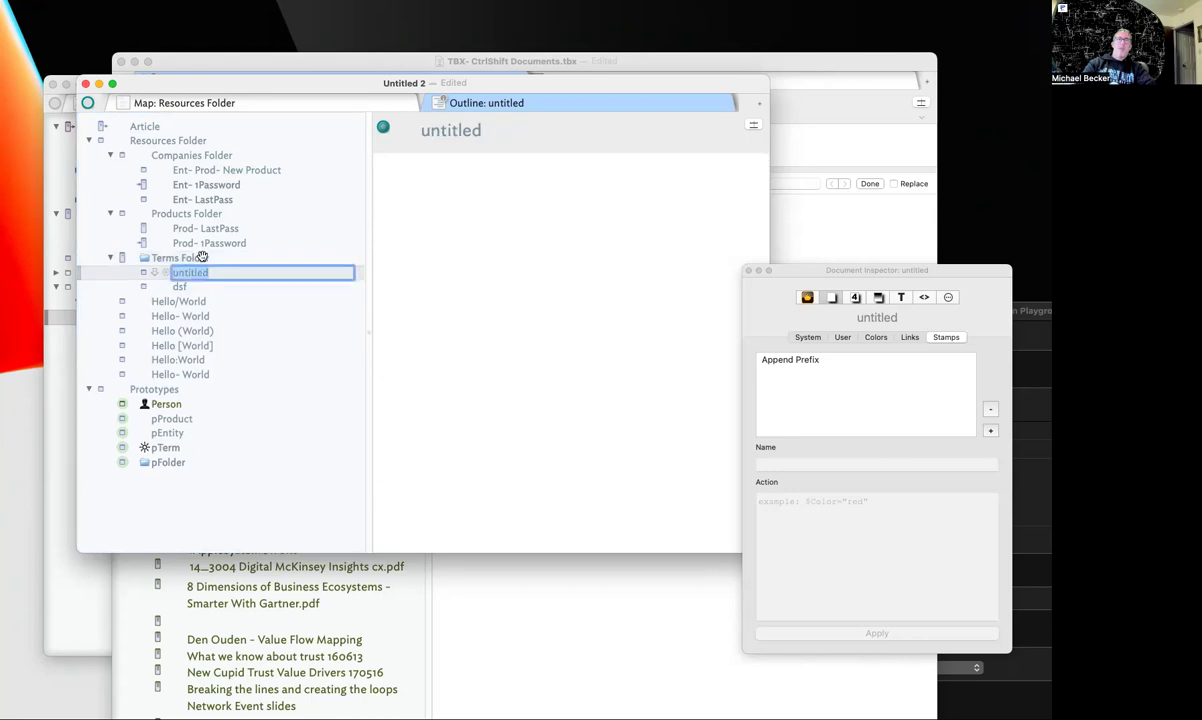
key("Escape")
key("Up")
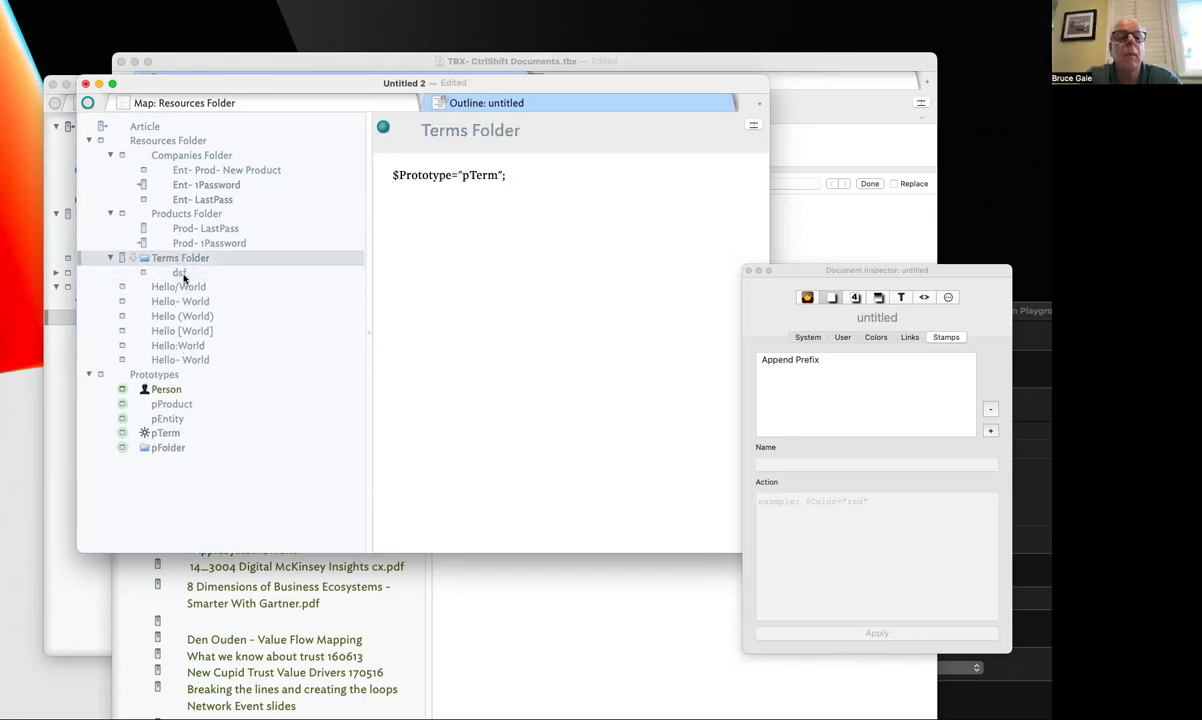
key("Return")
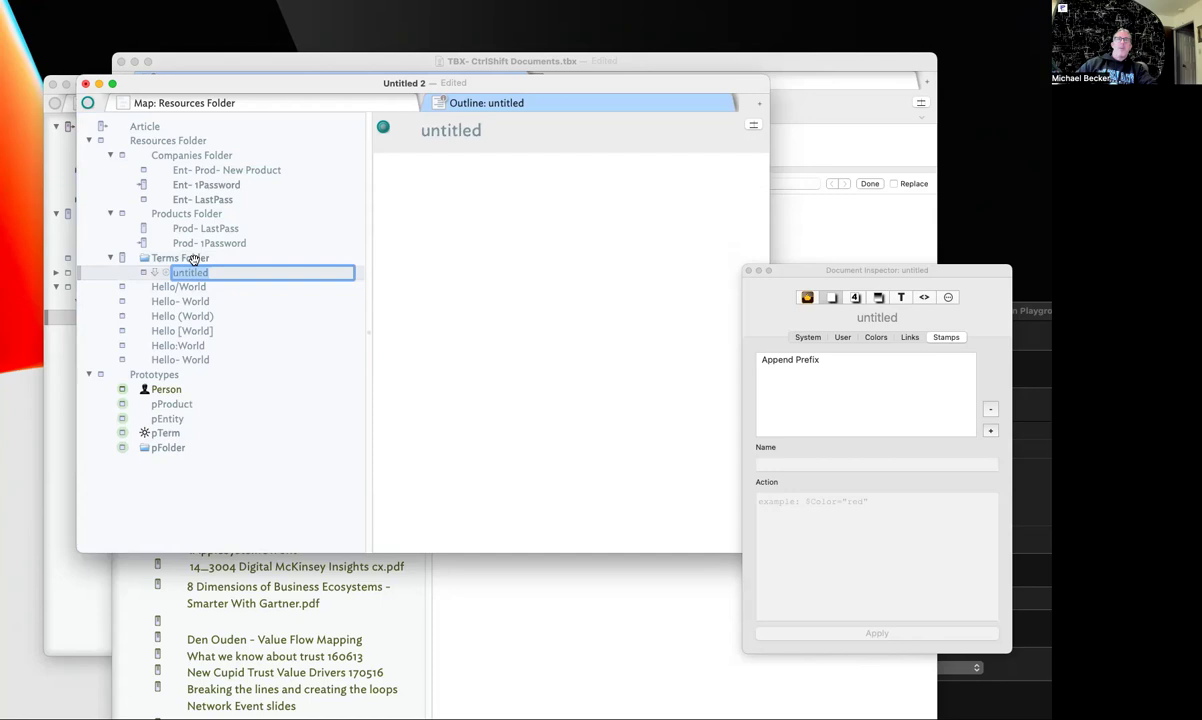
key("Escape")
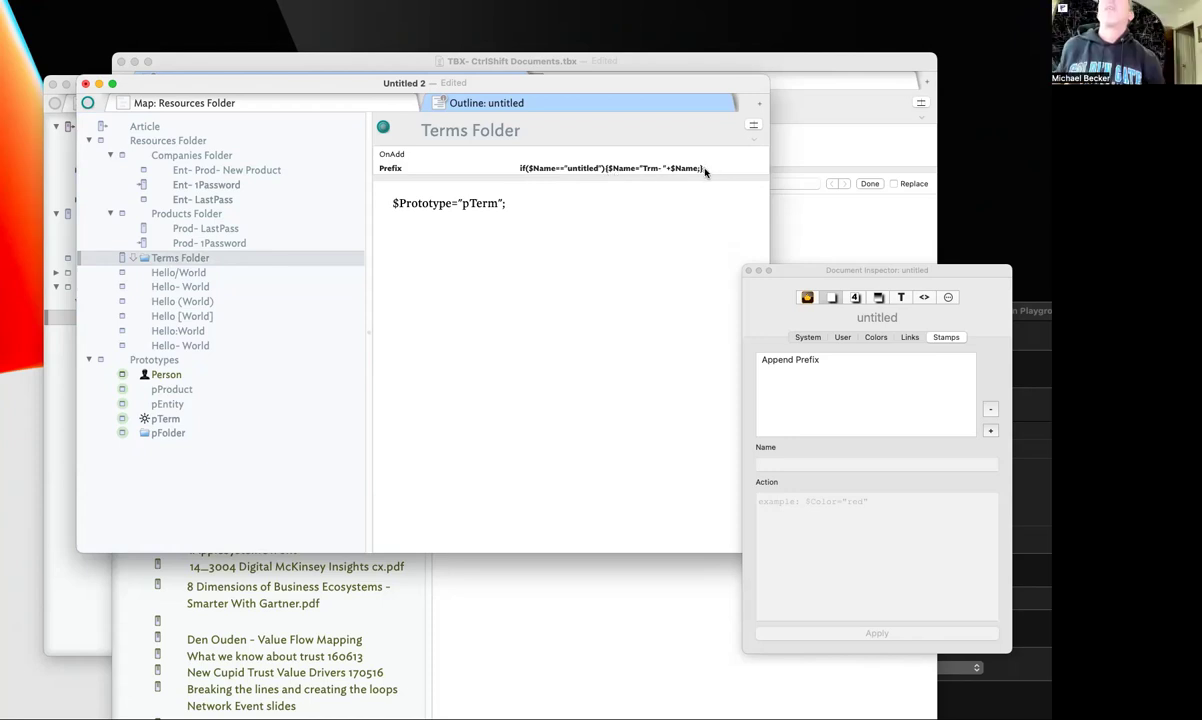
Drop +$Name so Prefix reads if($Name=="untitled"){$Name="Trm- "}; then add a test note
left_click(601, 170)
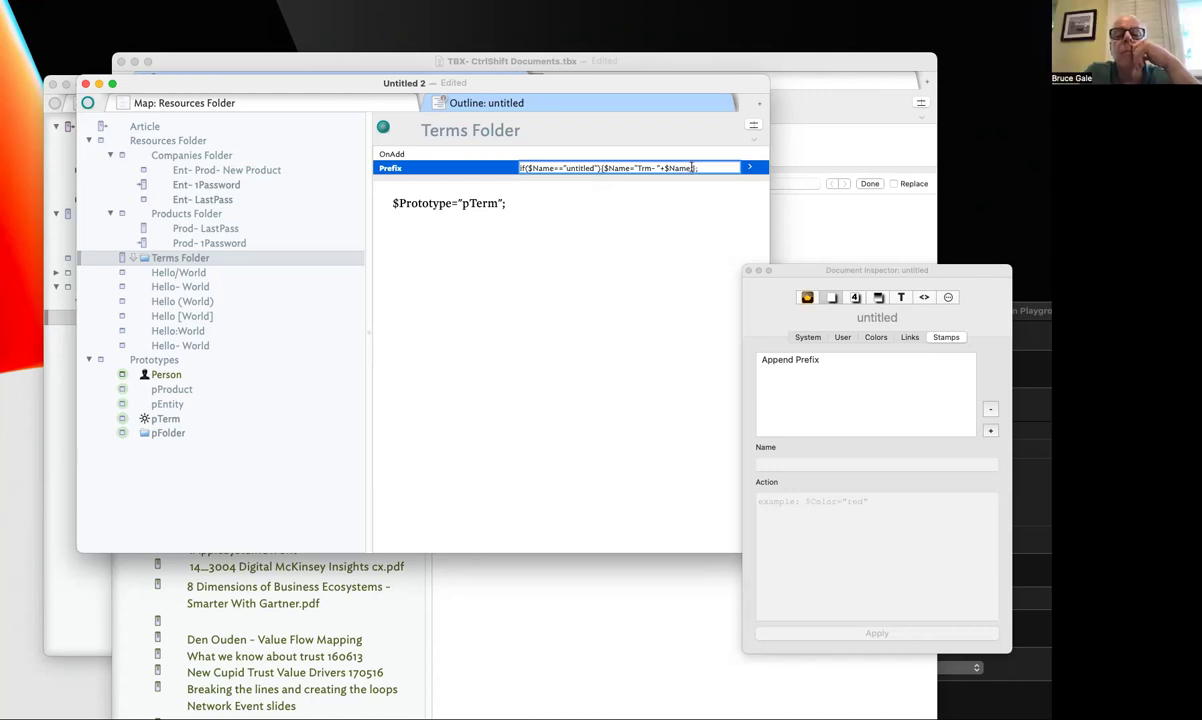
key("BackSpace")
key("BackSpace")
key("BackSpace")
left_click(640, 410)
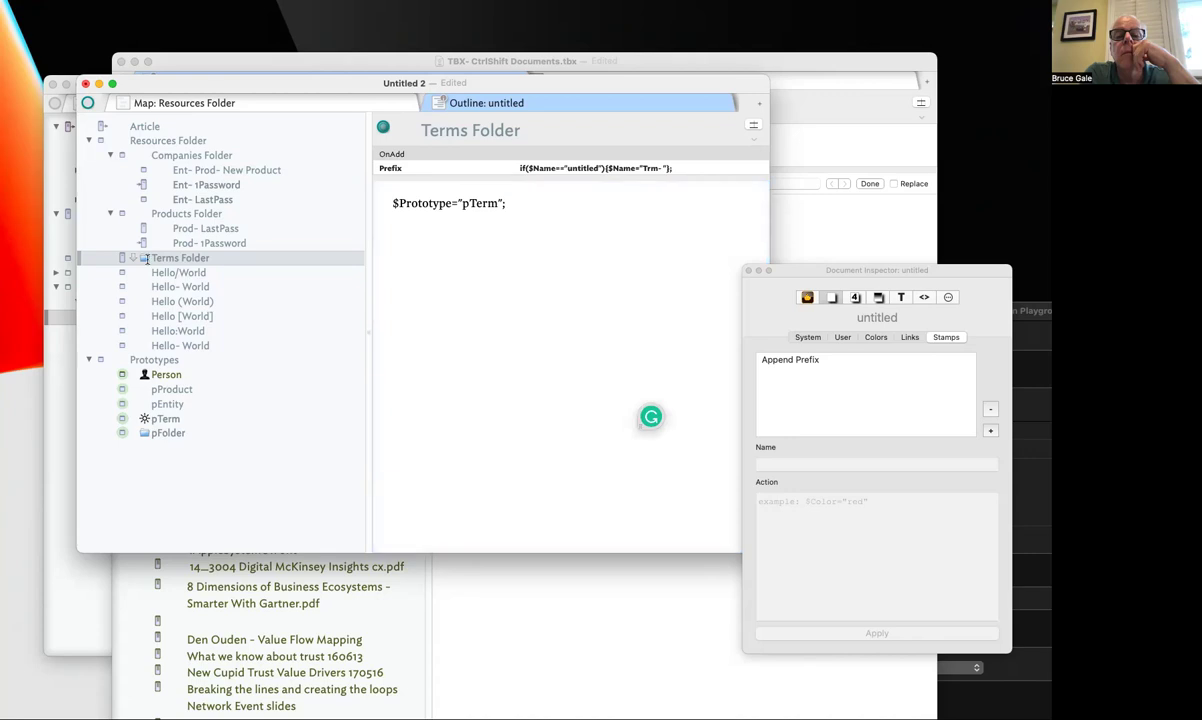
key("Return")
Cancel the test note and switch to the other open document about articles and social posts
key("Escape")
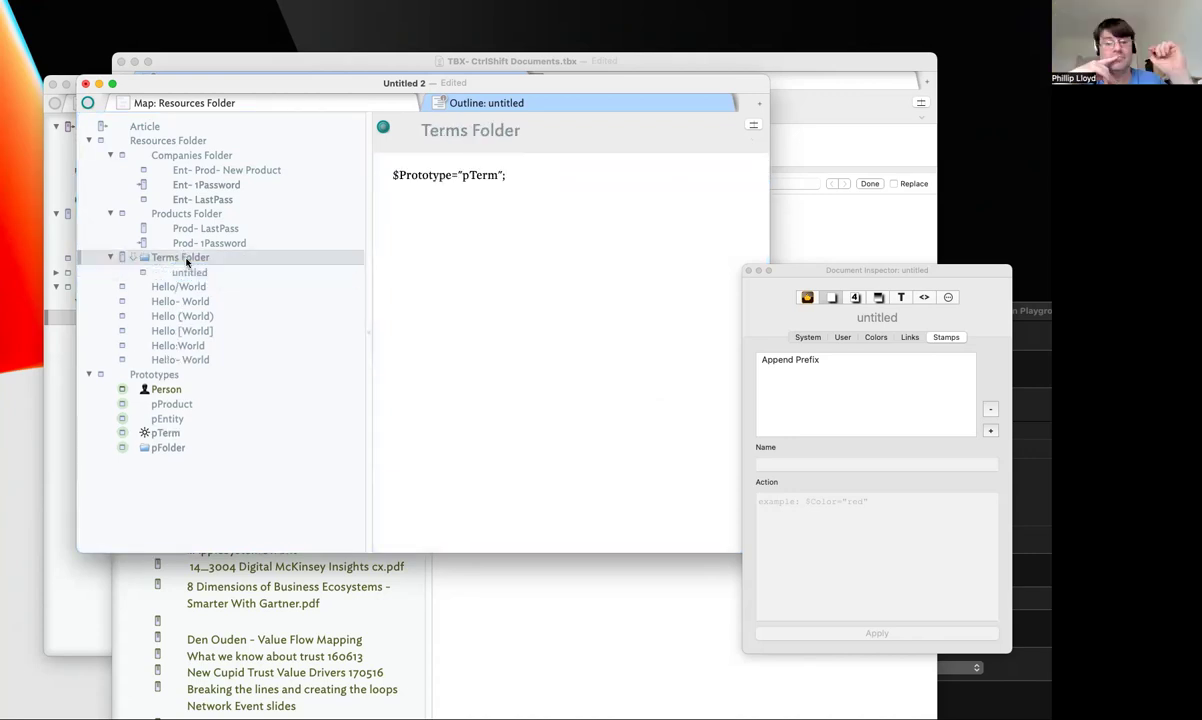
left_click(595, 156)
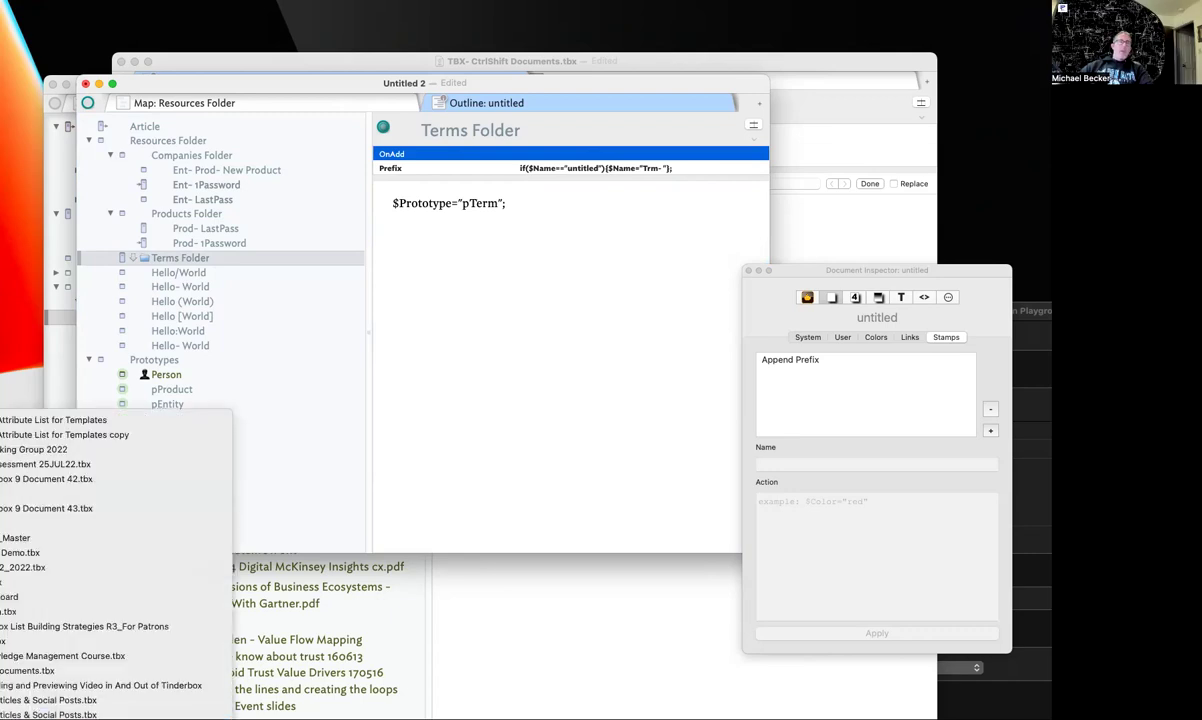
key("Escape")
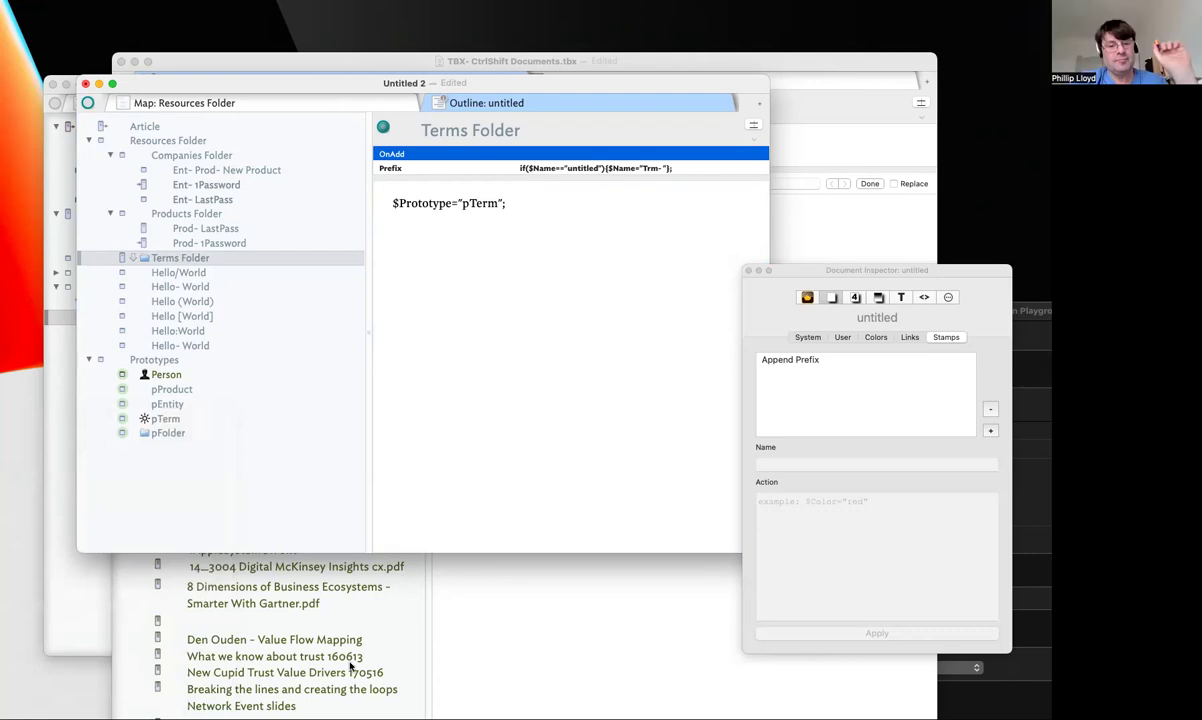
key("super+grave")
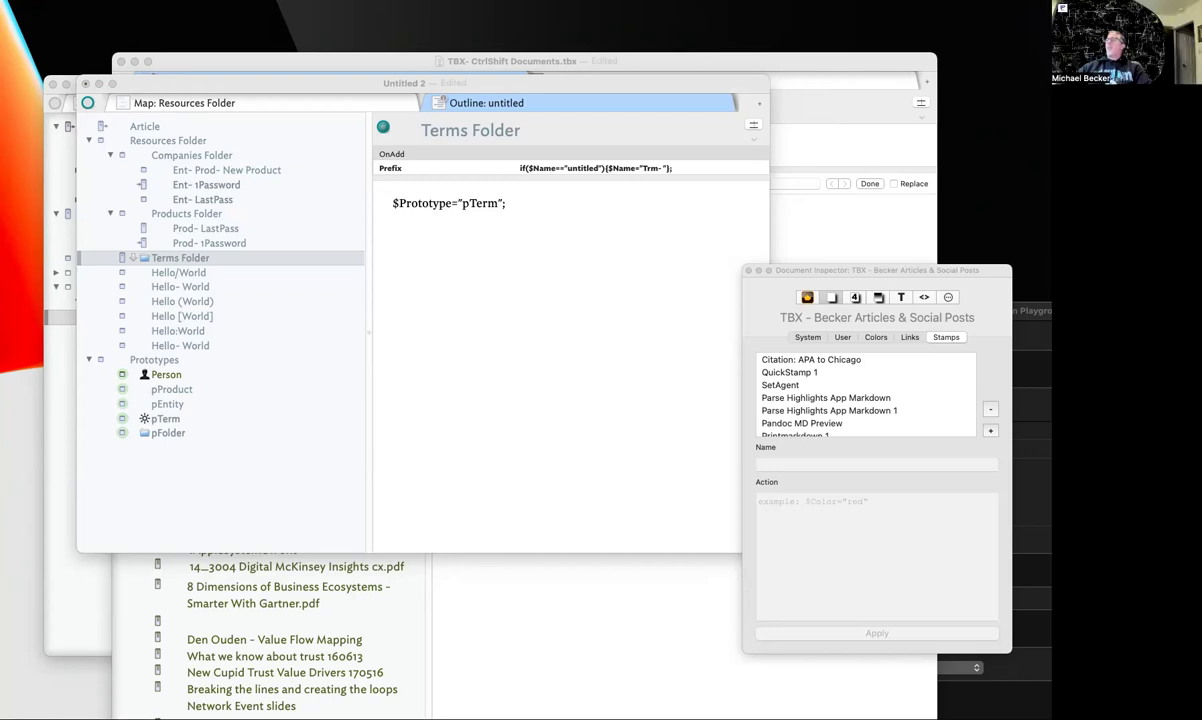
Paste the pArticle Prefix expression, change its Art name prefix to Trm, and clear the folder's text
left_click(570, 168)
left_click(570, 168)
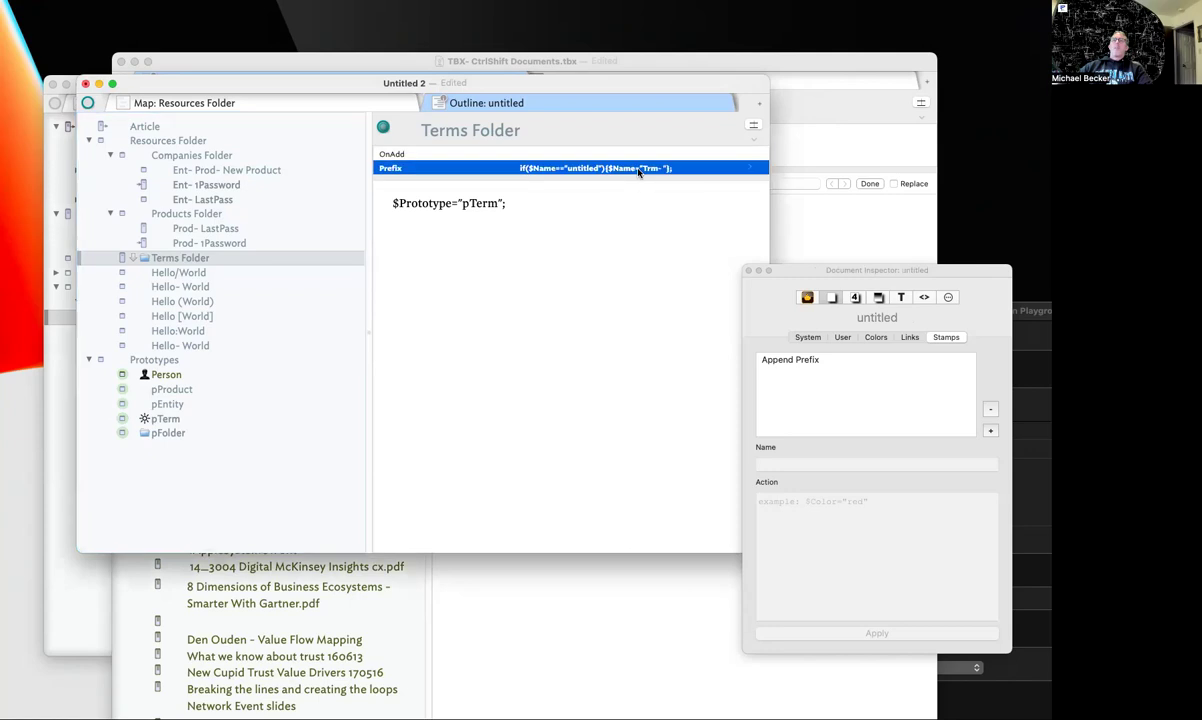
key("super+v")
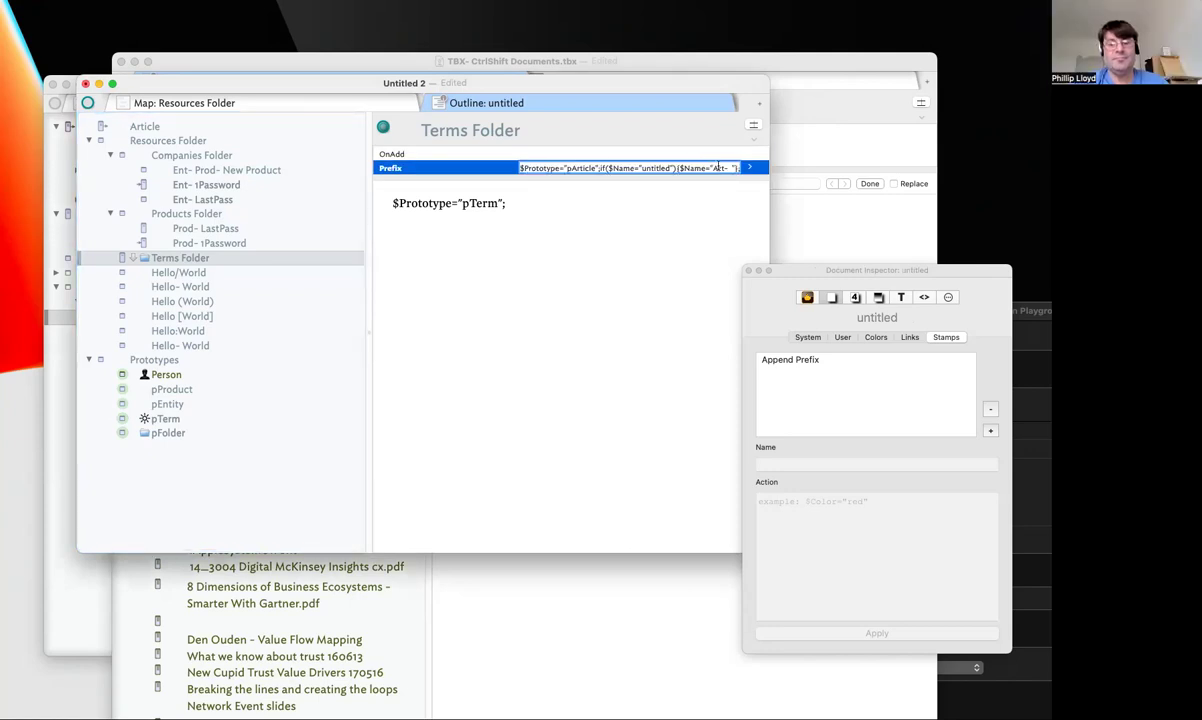
double_click(718, 167)
key("BackSpace")
type("Trm")
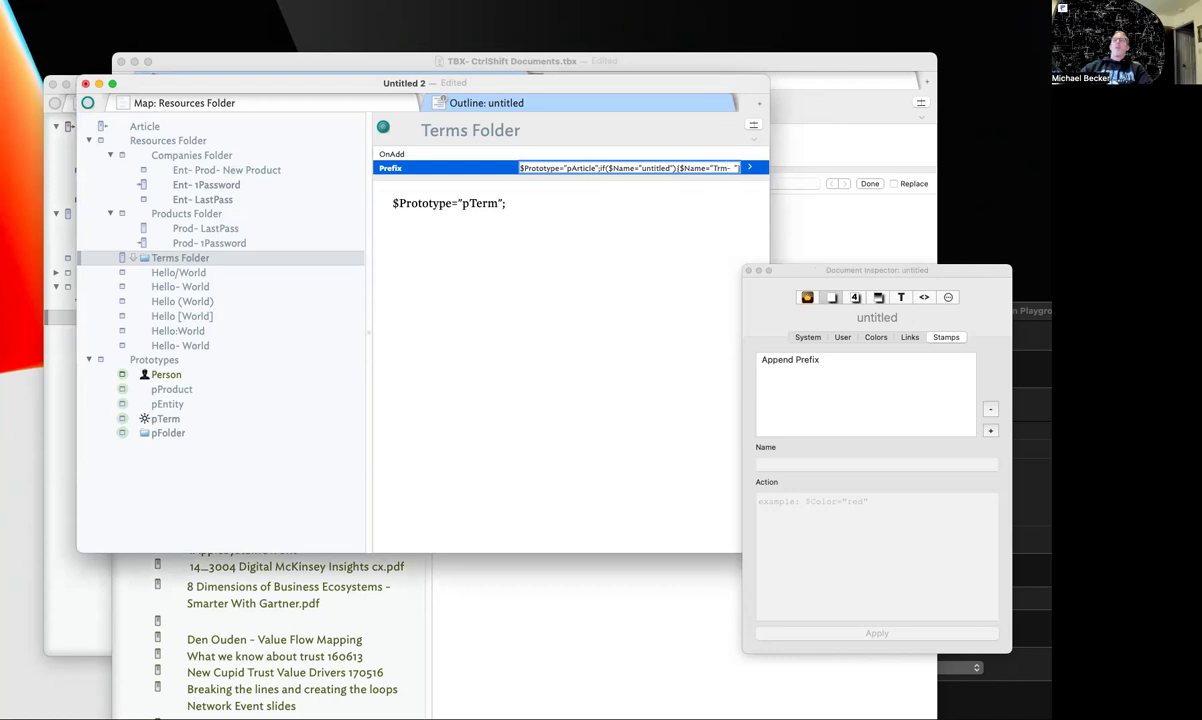
left_click(596, 274)
key("super+a")
key("BackSpace")
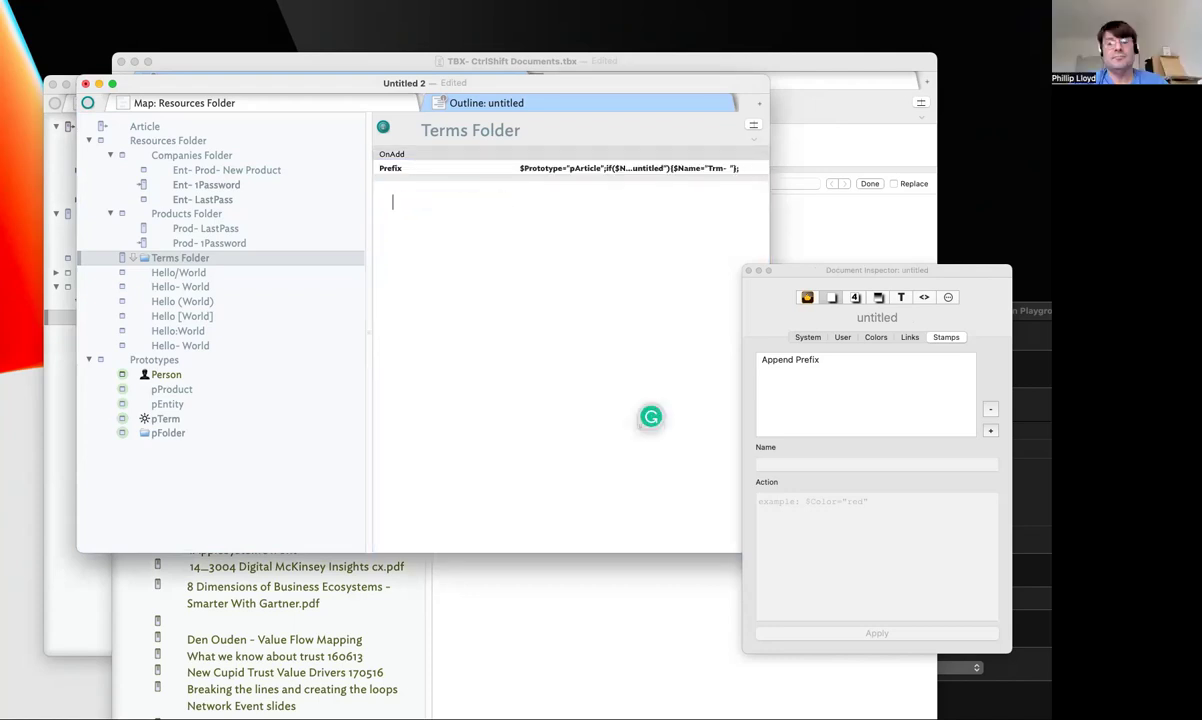
Replace pArticle with pTerm in the Prefix code, then test and delete a child note
left_click(585, 168)
left_click(585, 168)
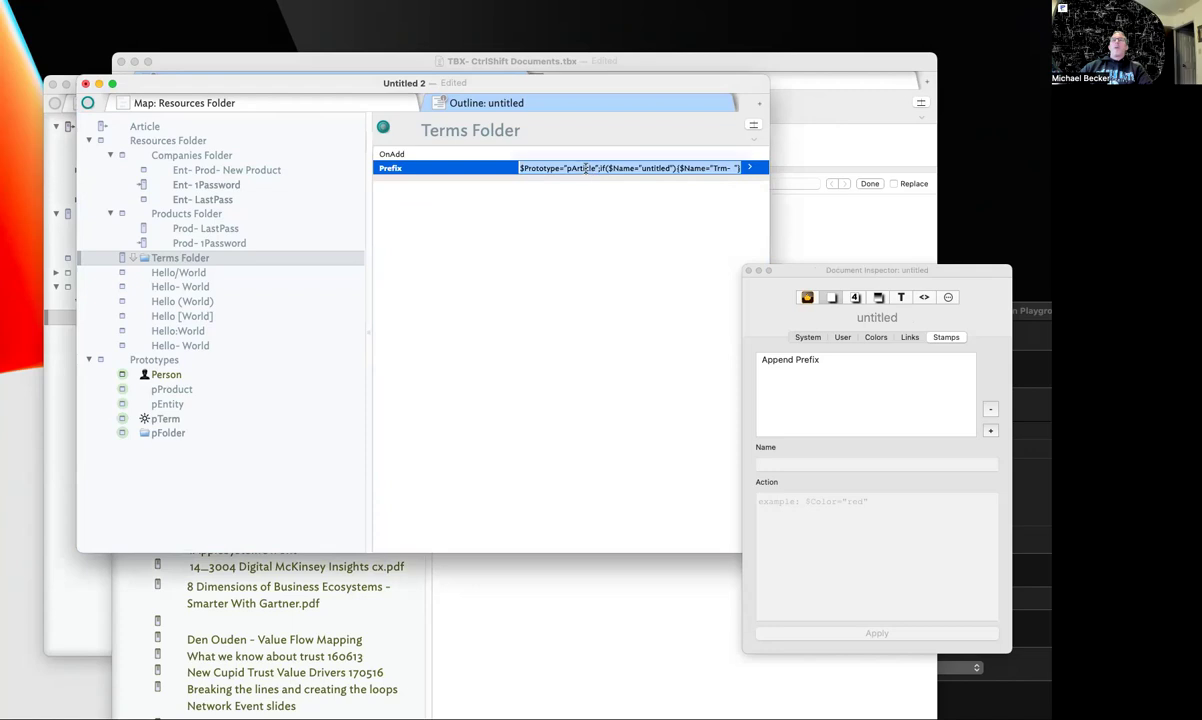
double_click(585, 168)
type("pTerm")
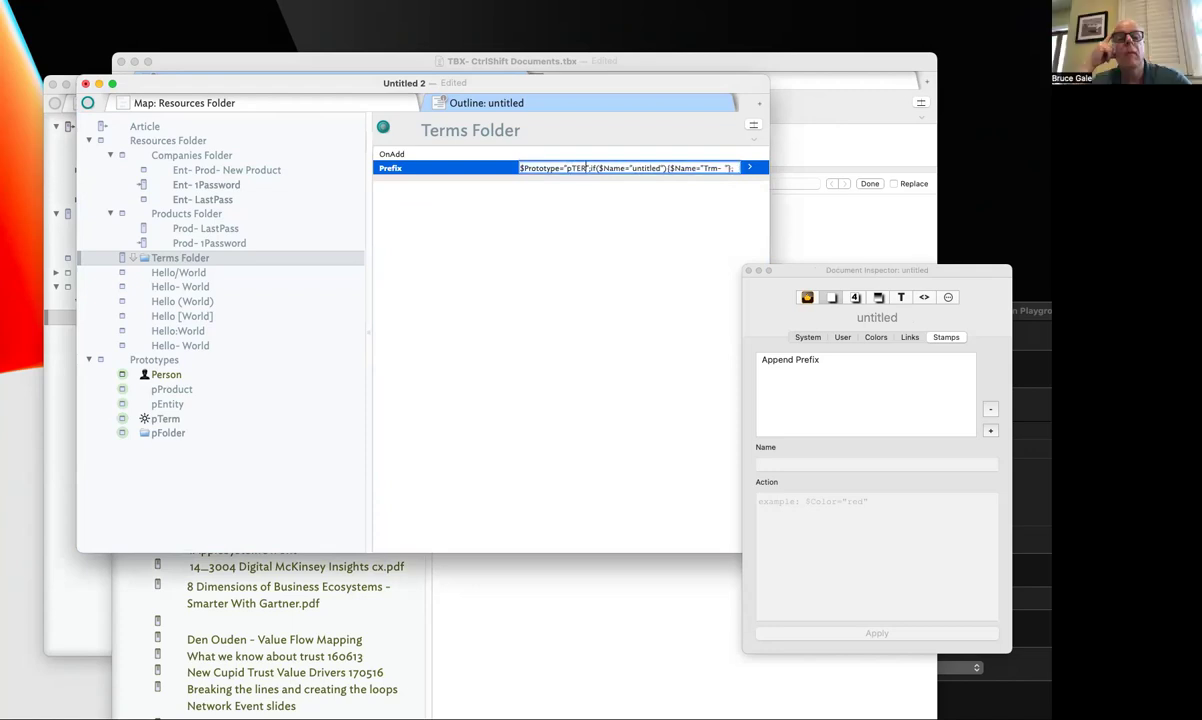
key("Tab")
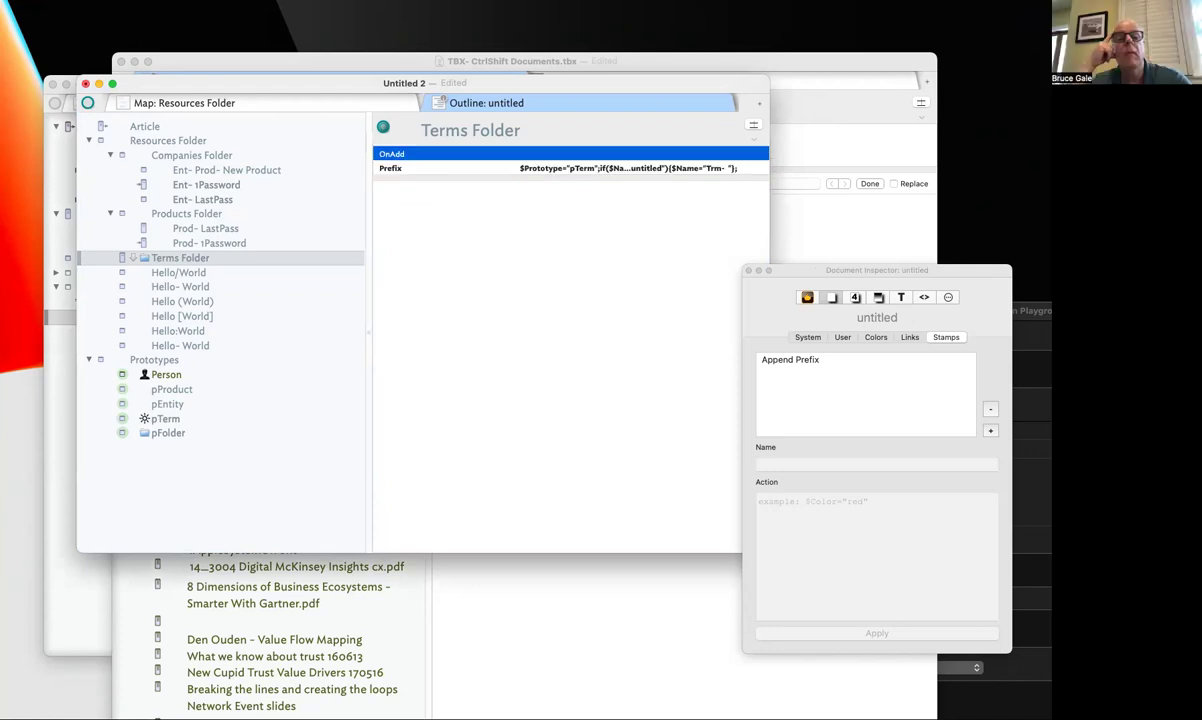
left_click(478, 247)
left_click(252, 258)
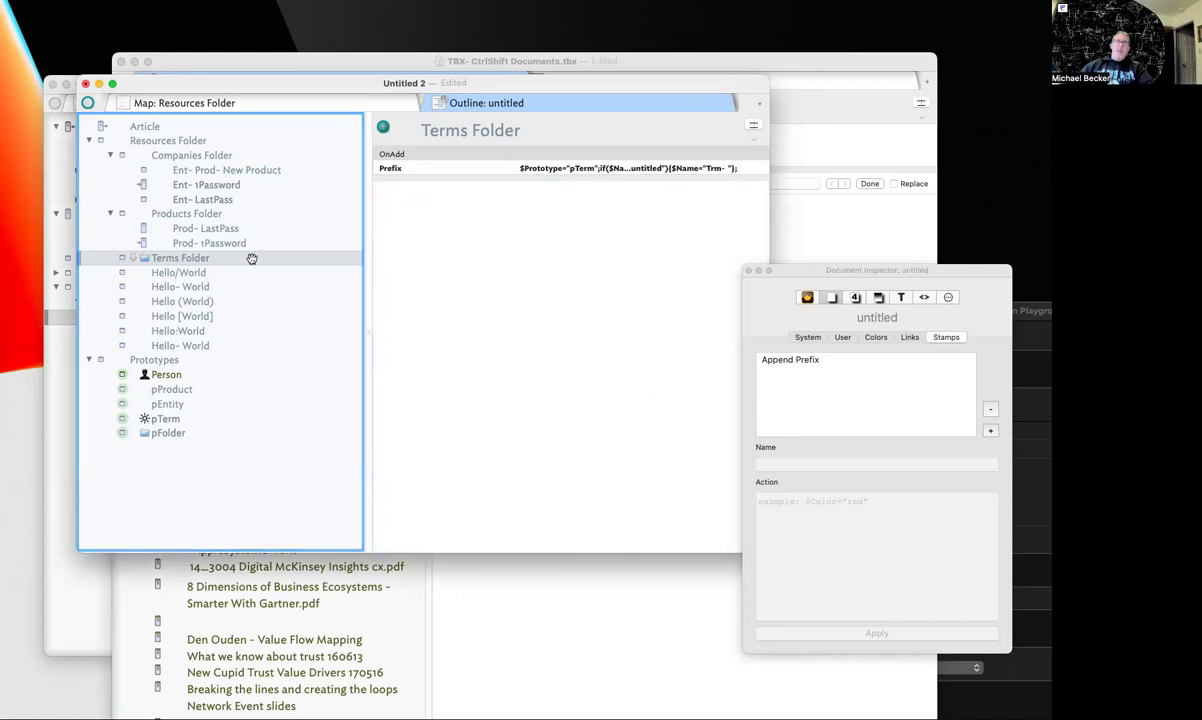
key("Return")
left_click(215, 260)
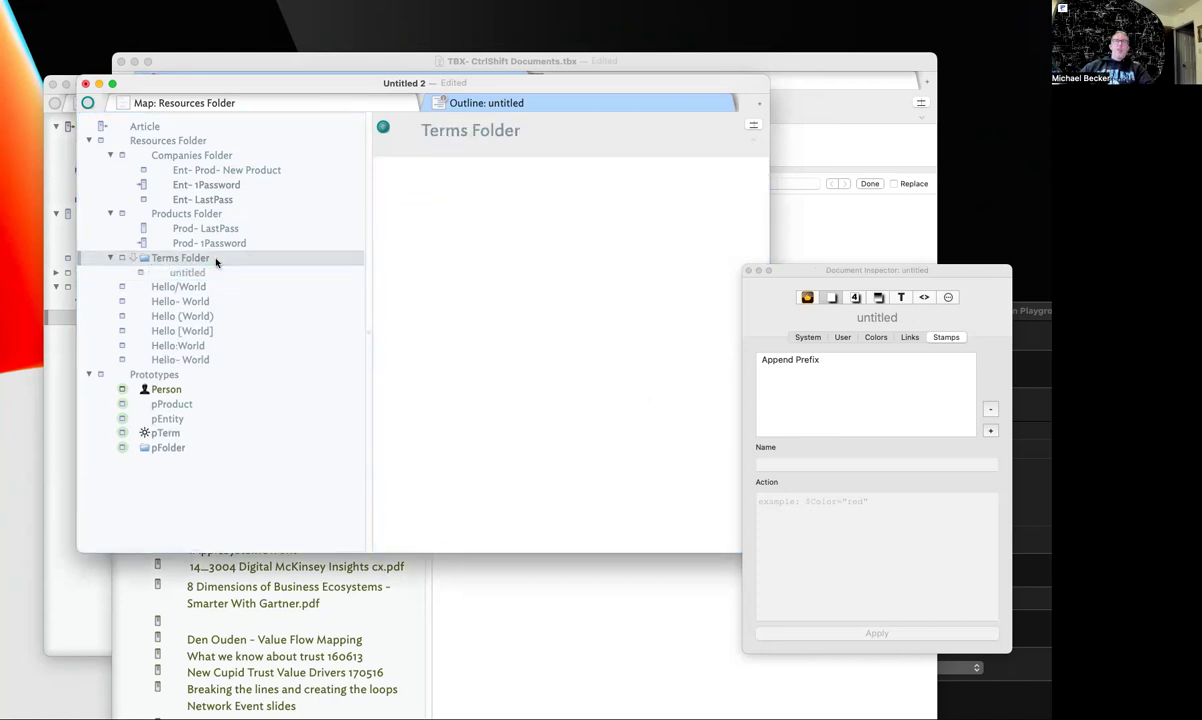
key("Delete")
left_click(217, 259)
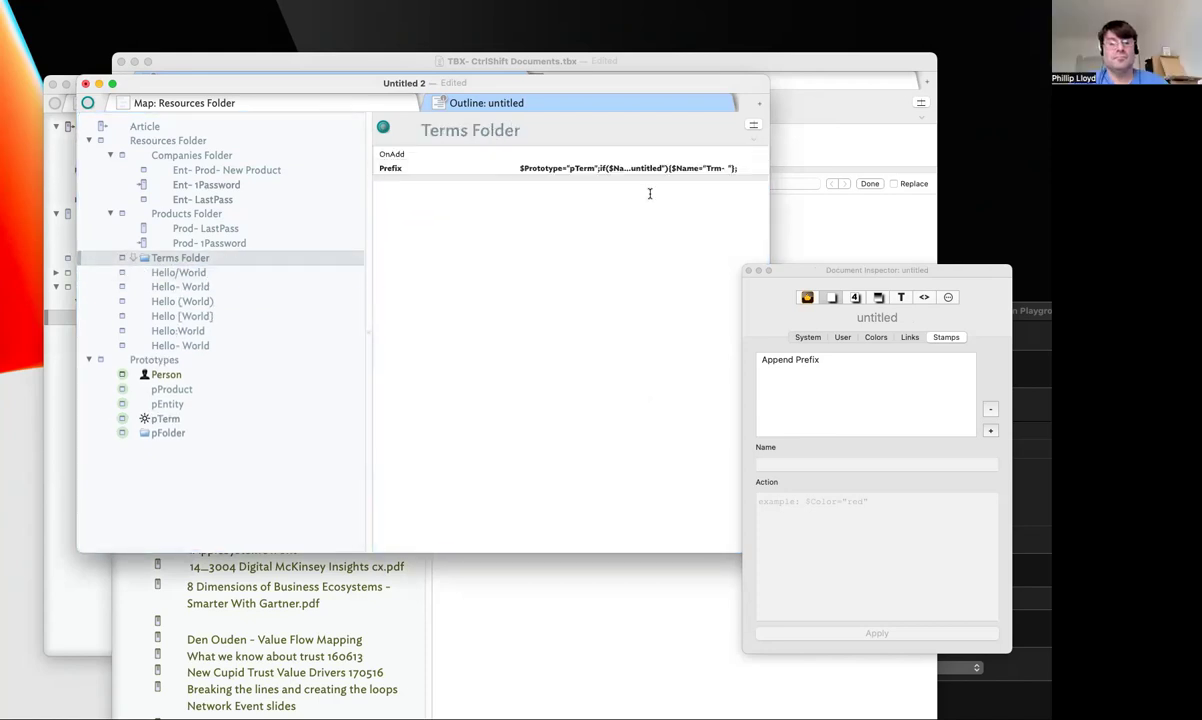
Delete the $Prototype="pTerm" assignment from the Prefix code and add a test child note
left_click(659, 169)
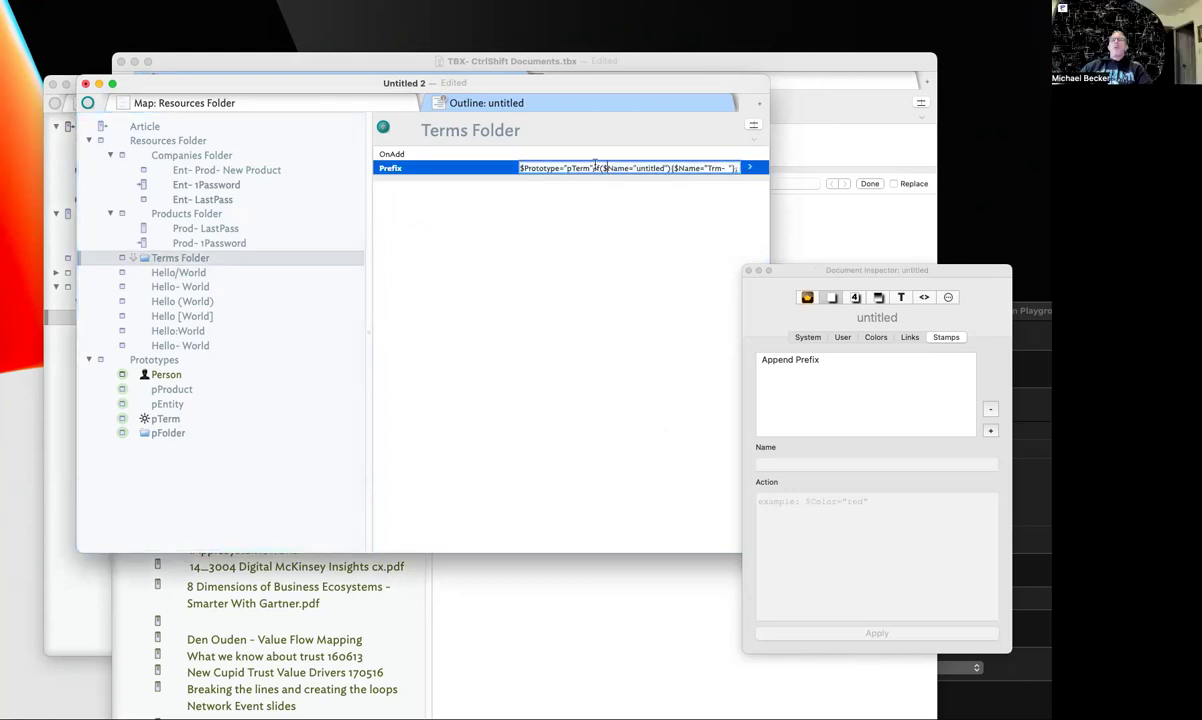
left_click_drag(596, 166, 494, 170)
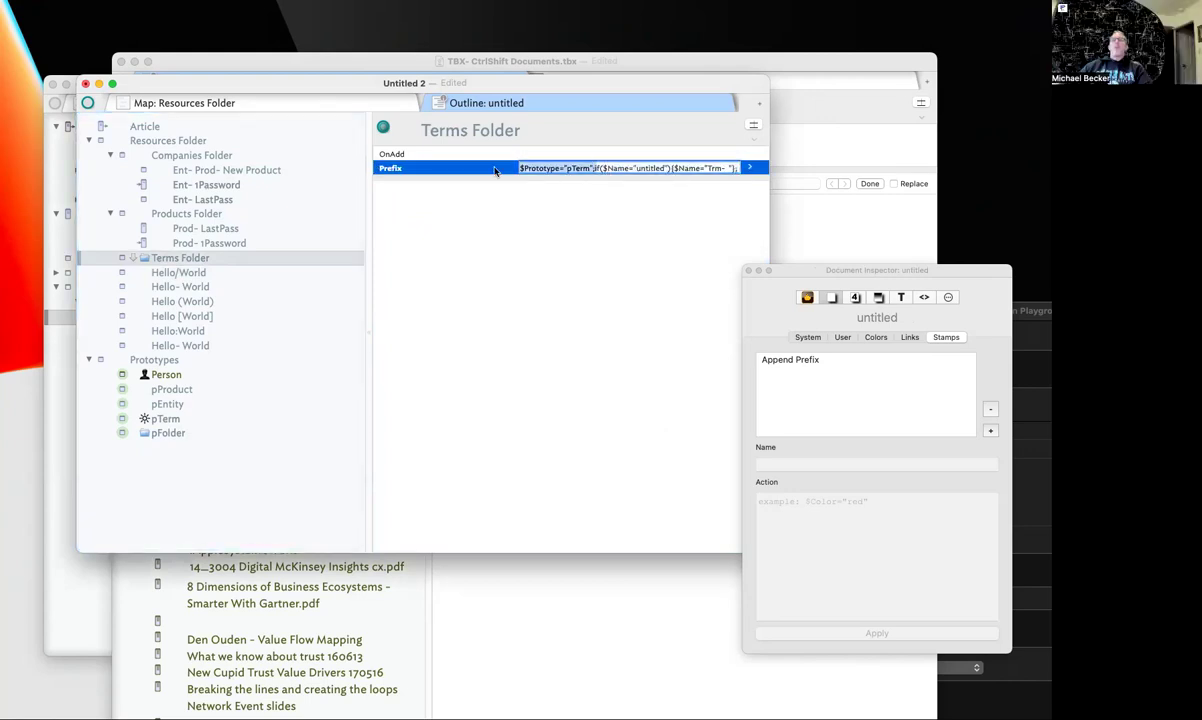
left_click(592, 167)
left_click_drag(596, 168, 403, 168)
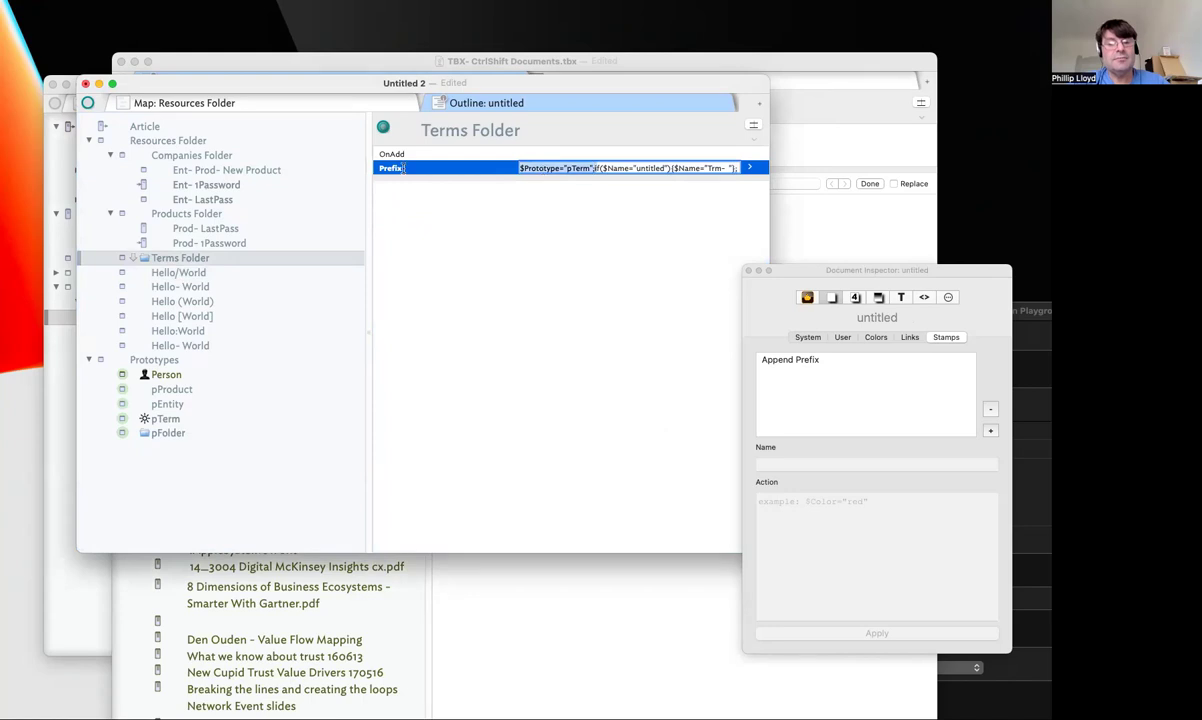
key("BackSpace")
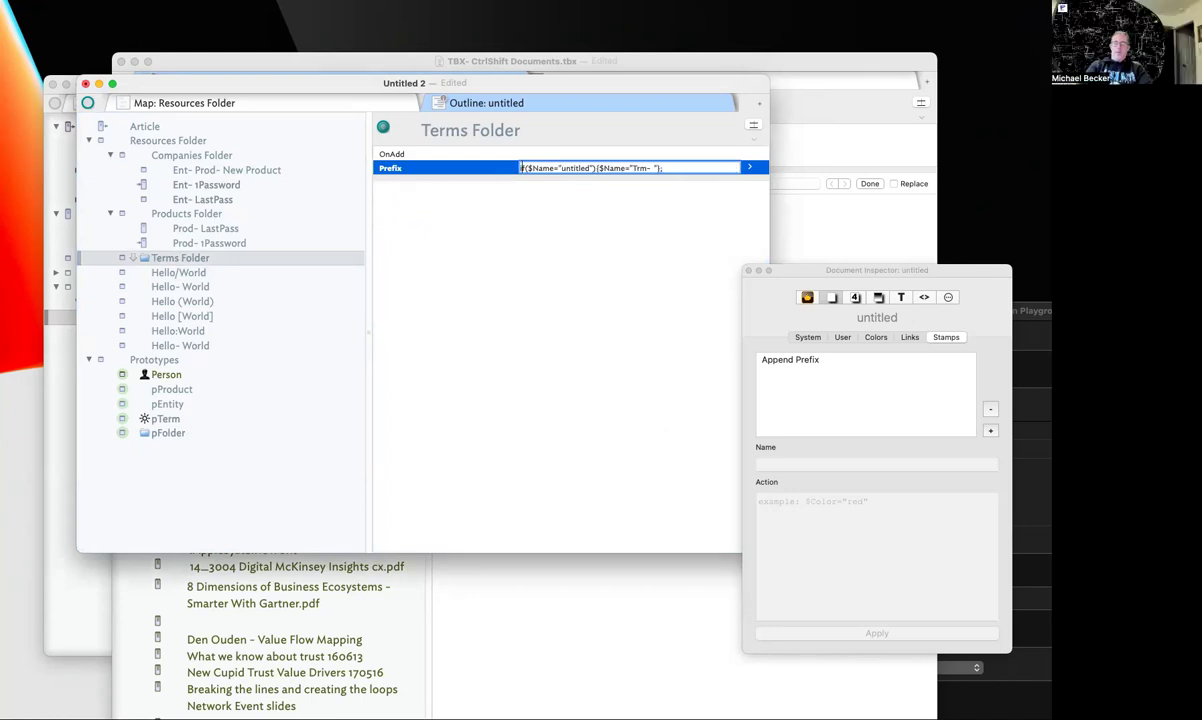
key("shift+Tab")
left_click(611, 393)
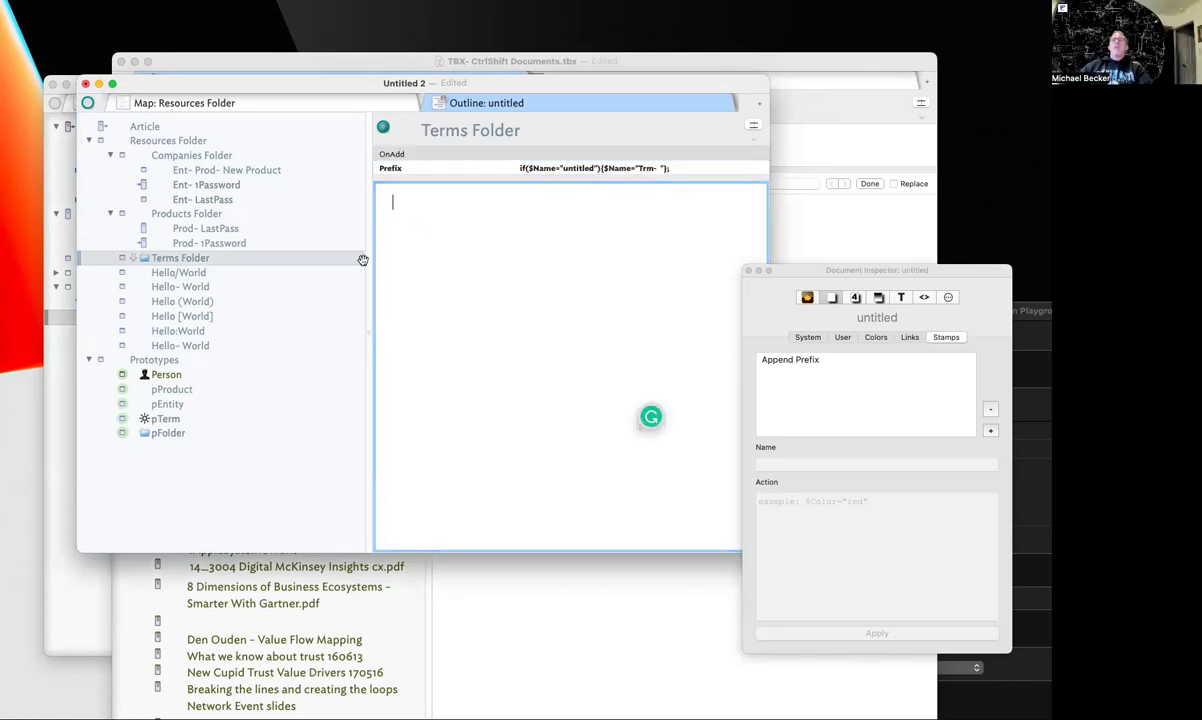
left_click(200, 258)
key("Return")
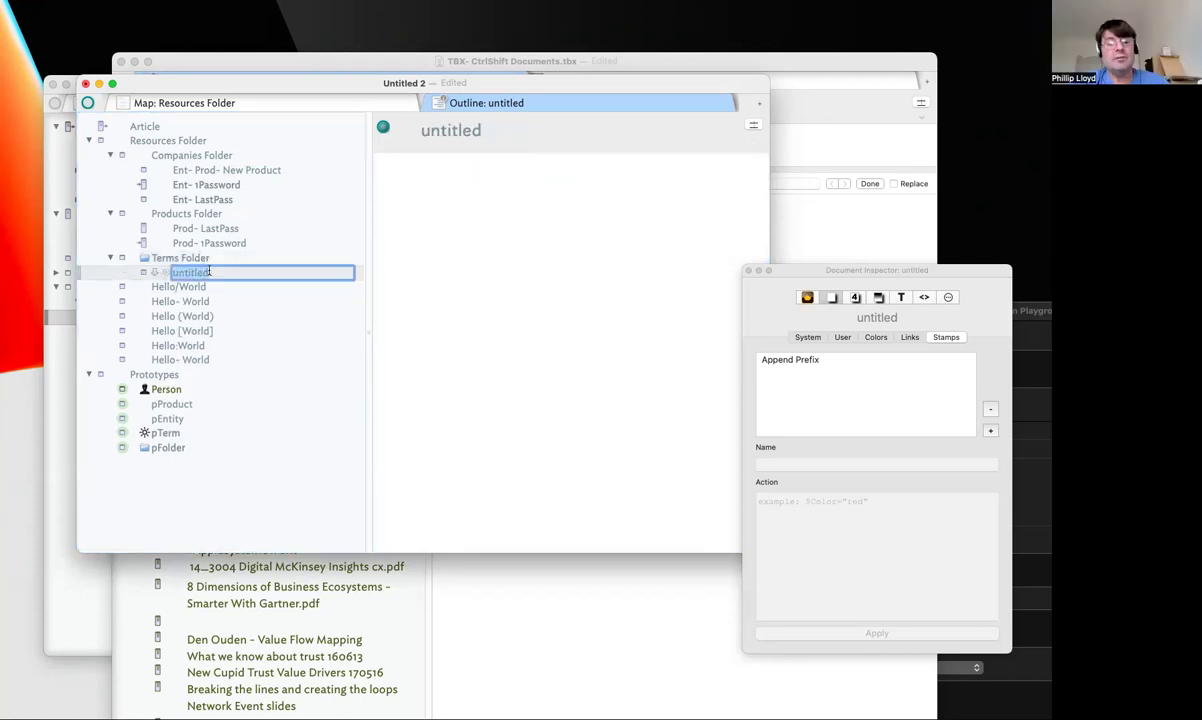
Discard the test note and create a note named 'Naming conversions' below Terms Folder
key("Escape")
key("Down")
left_click(180, 257)
key("Return")
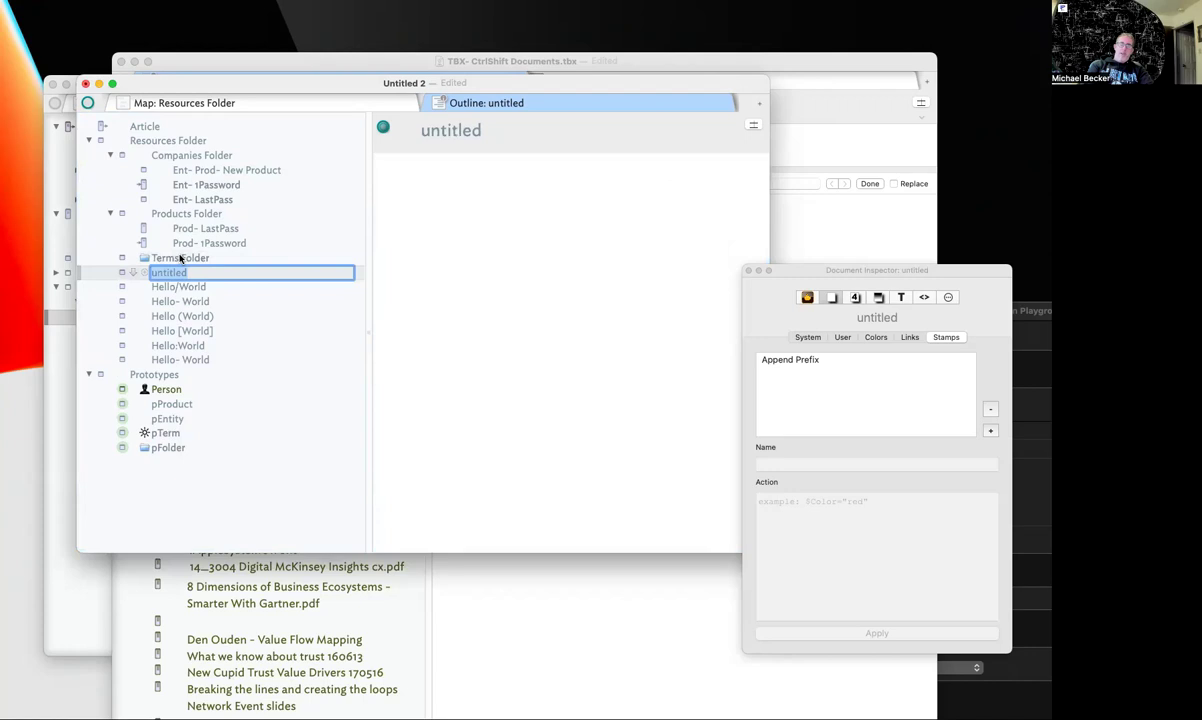
type("Nam")
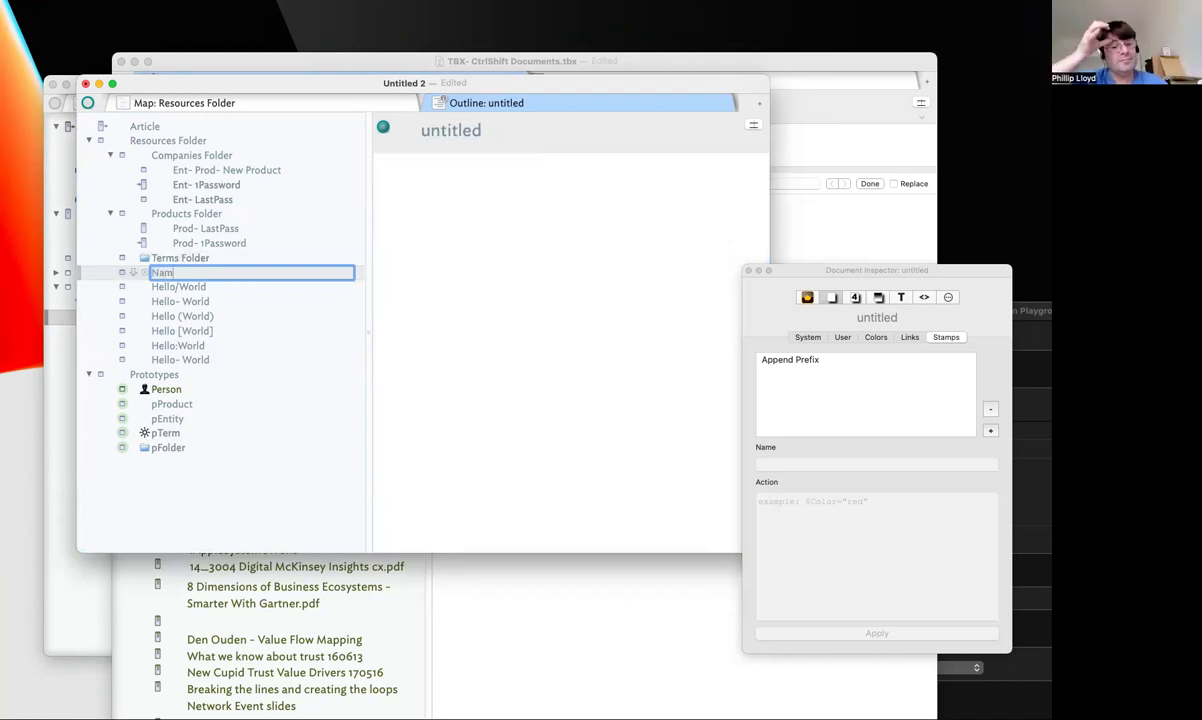
type("ing")
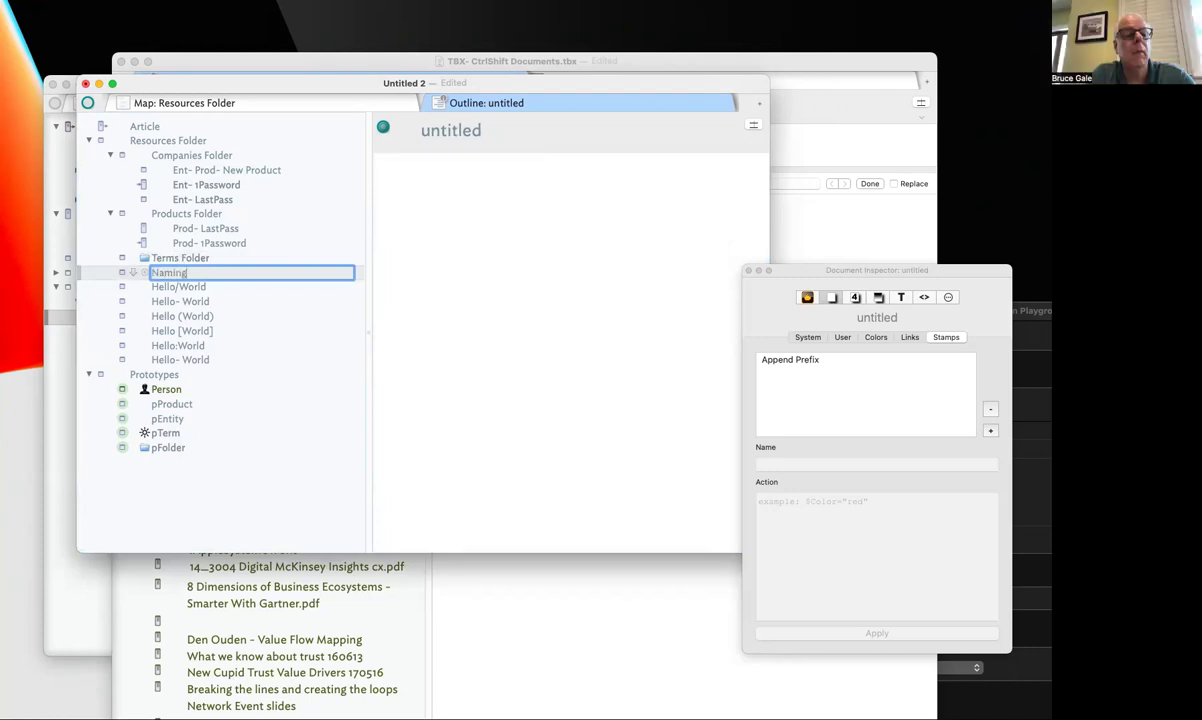
type(" conversions")
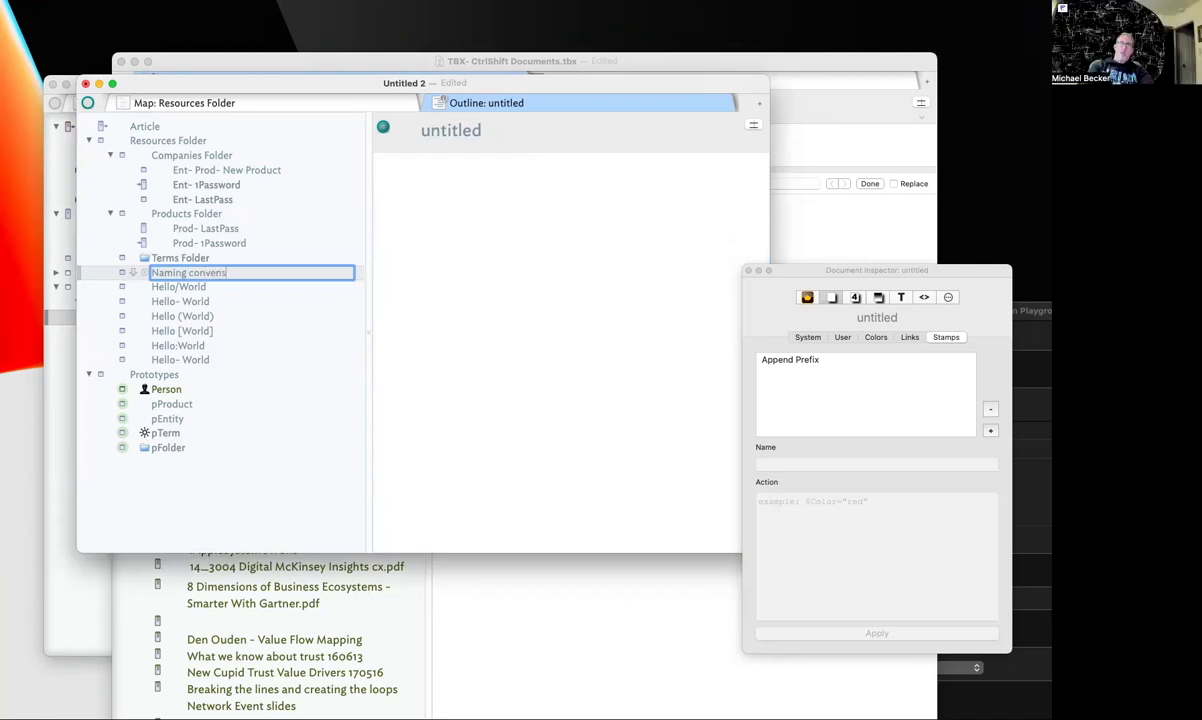
key("Return")
Indent the six Hello World notes under the new naming-conventions note
left_click(205, 287)
key("Tab")
left_click(193, 301)
key("Tab")
left_click(193, 316)
key("Tab")
left_click(205, 345)
key("Tab")
left_click(204, 333)
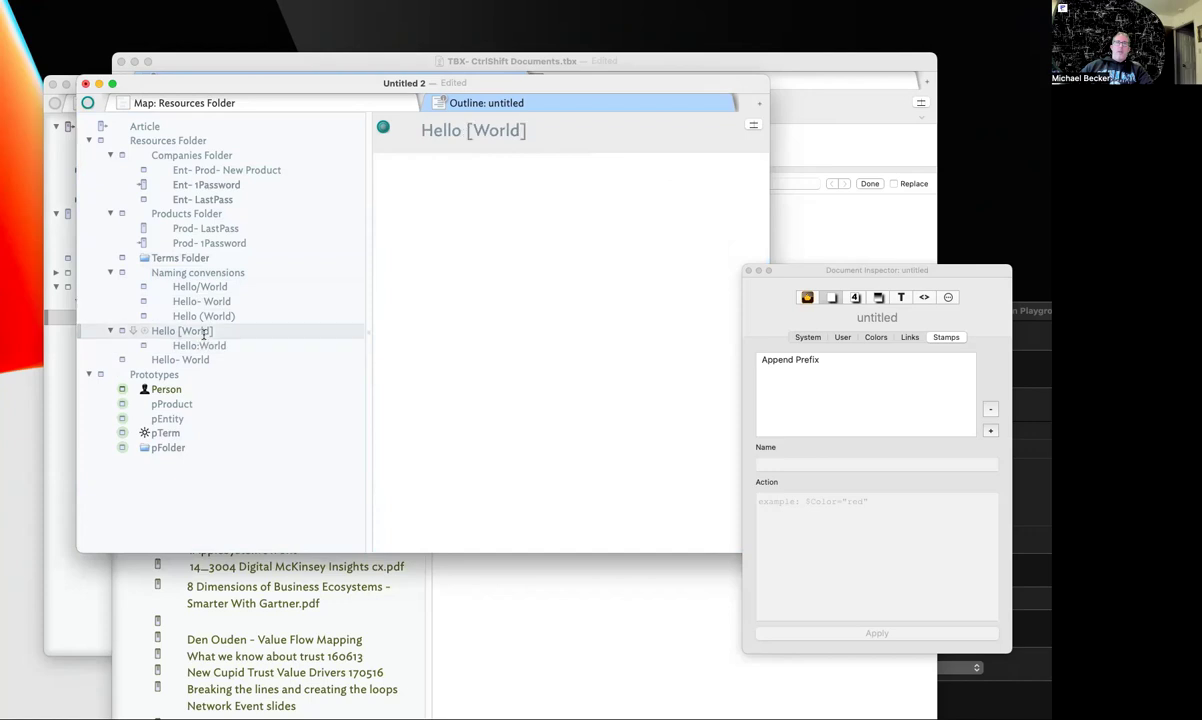
key("Tab")
left_click(202, 360)
key("Tab")
left_click(222, 346)
key("shift+Tab")
Give the naming-conventions note the pFolder prototype, then reselect Terms Folder
left_click(199, 273)
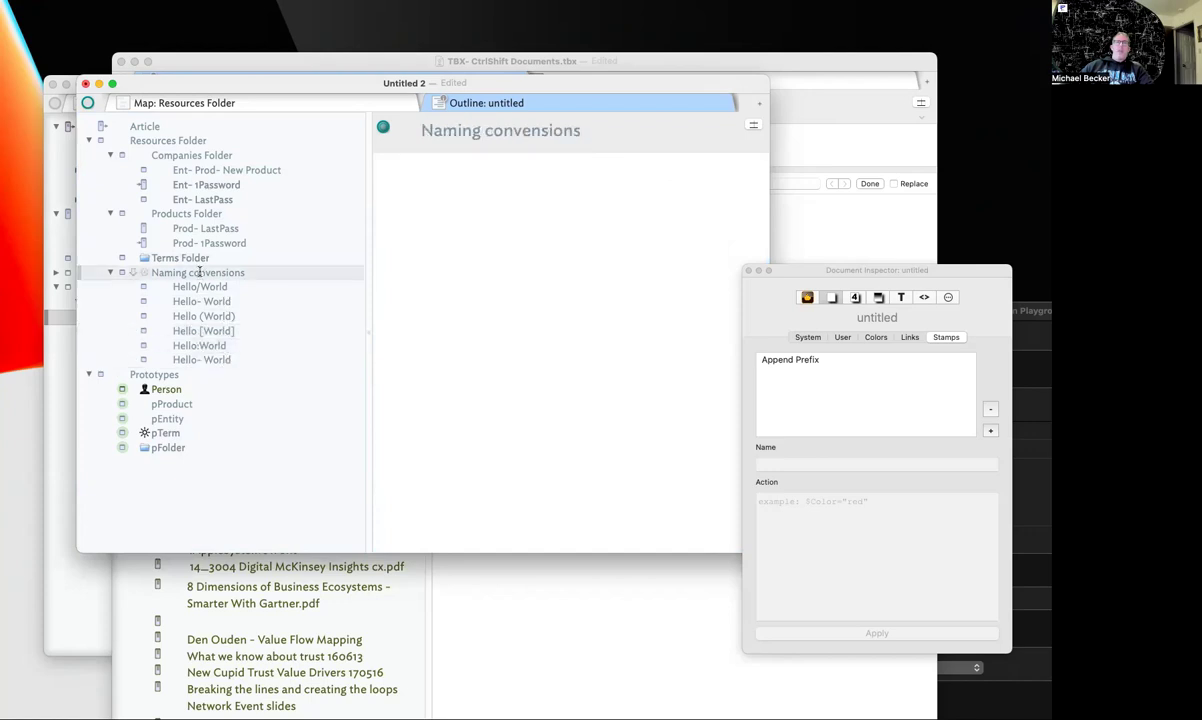
left_click(120, 268)
left_click(155, 362)
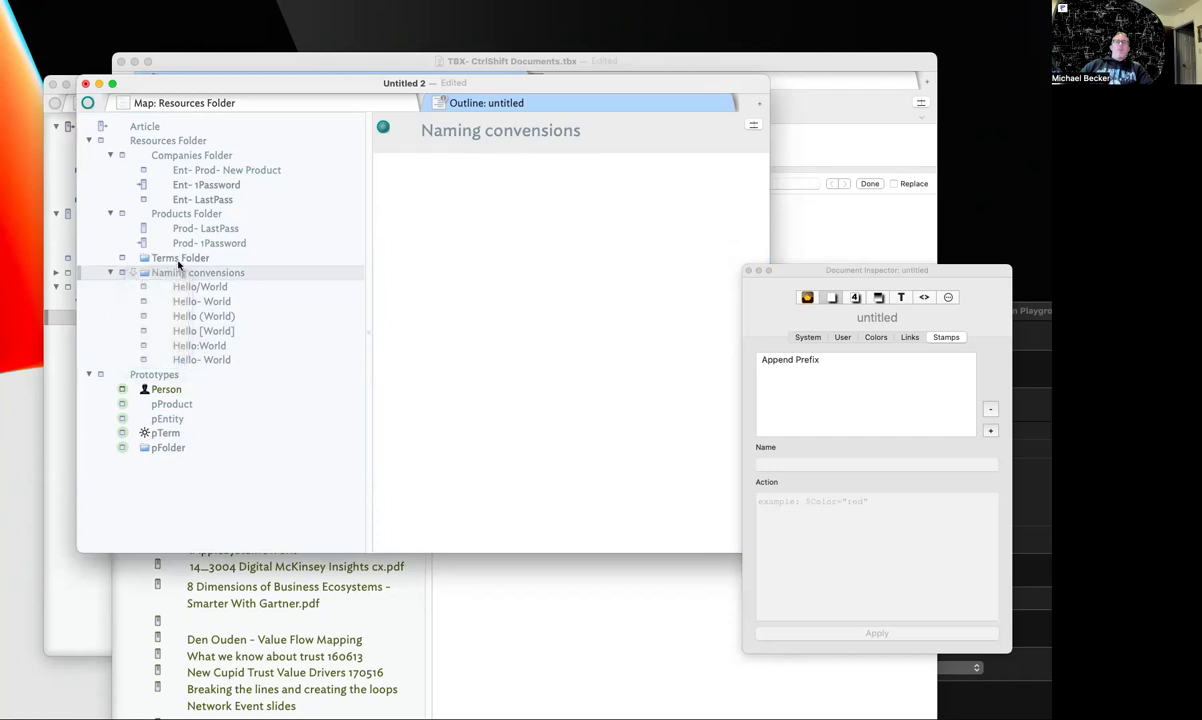
left_click(165, 258)
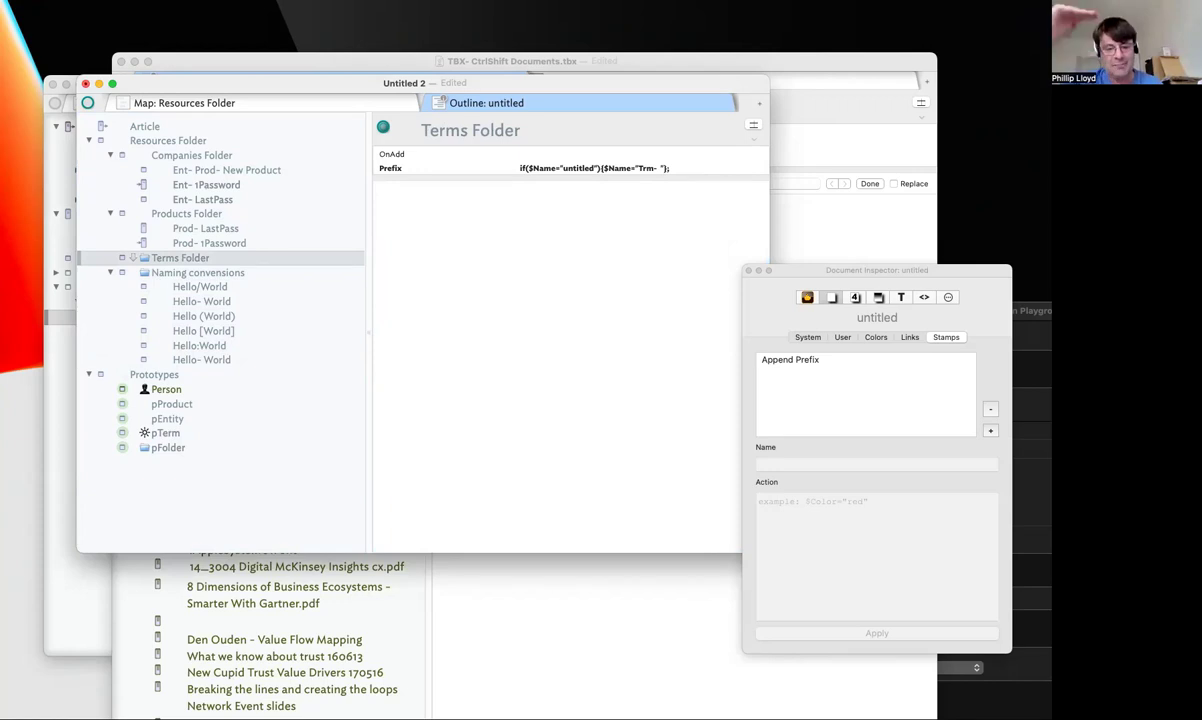
Bring the prototype and $Prefix(parent) naming code from a recent demo document into the Terms Folder Prefix
key("super+grave")
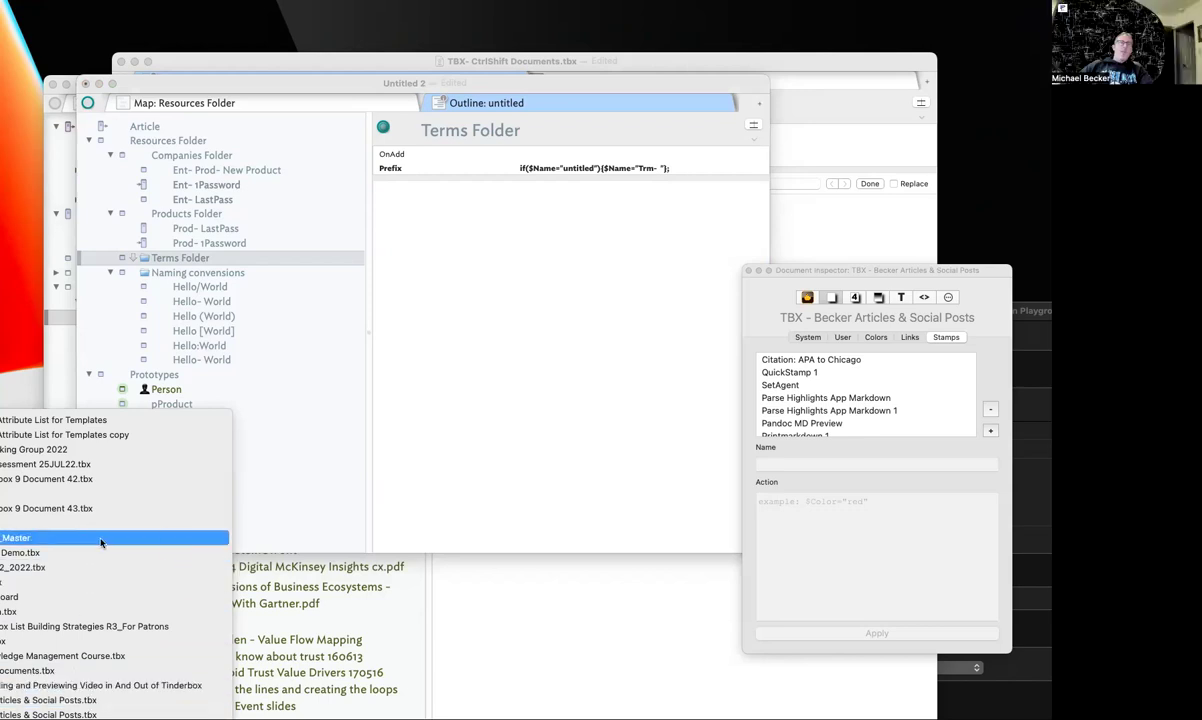
left_click(12, 555)
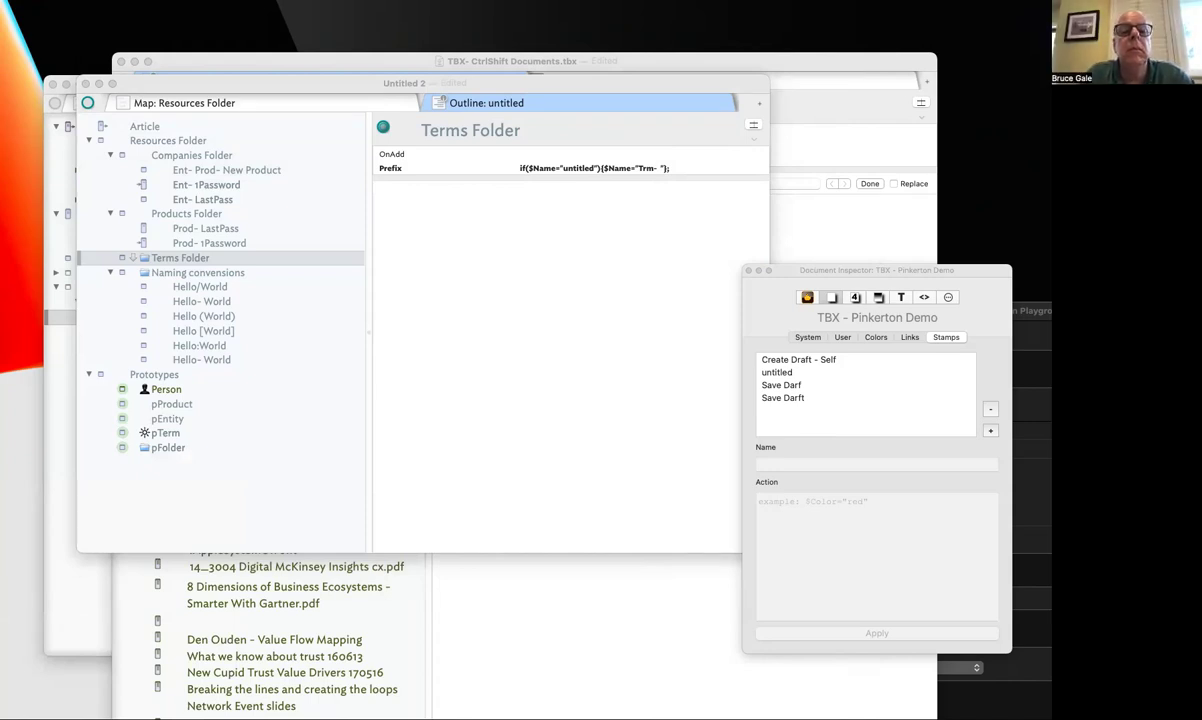
left_click(638, 168)
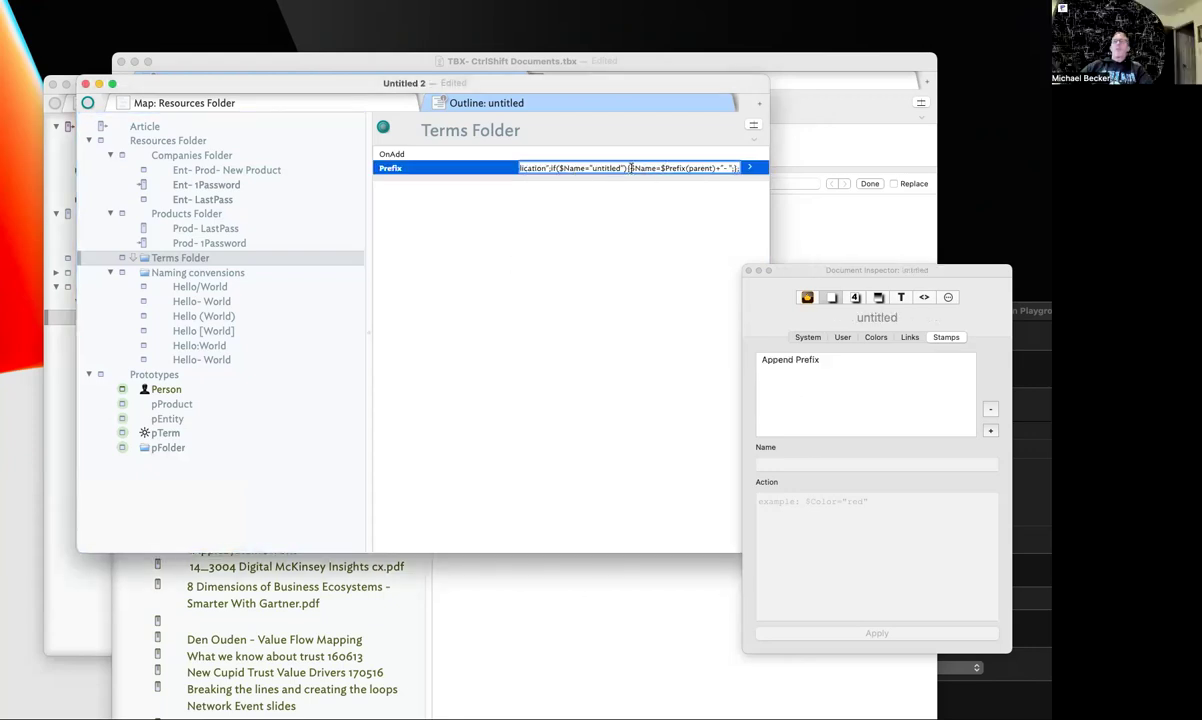
Replace pPublication with pTerm in the Terms Folder's Prefix code
left_click_drag(631, 168, 365, 165)
left_click(596, 168)
double_click(590, 168)
type("pTerm")
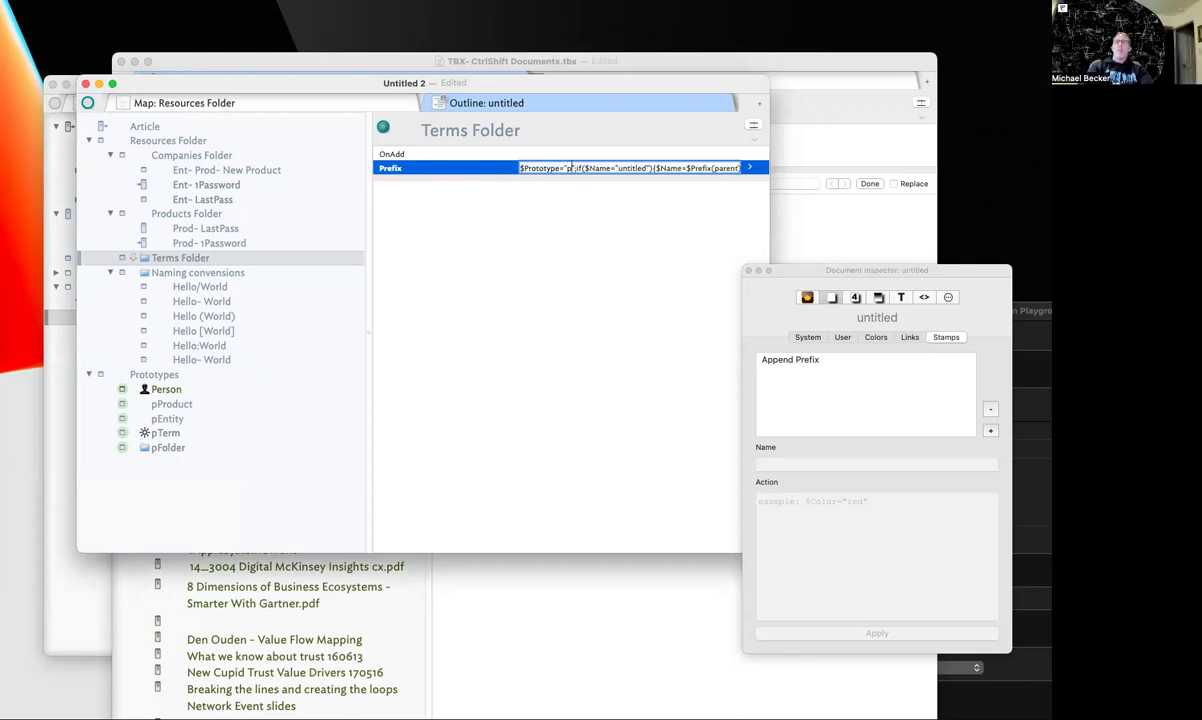
key("Tab")
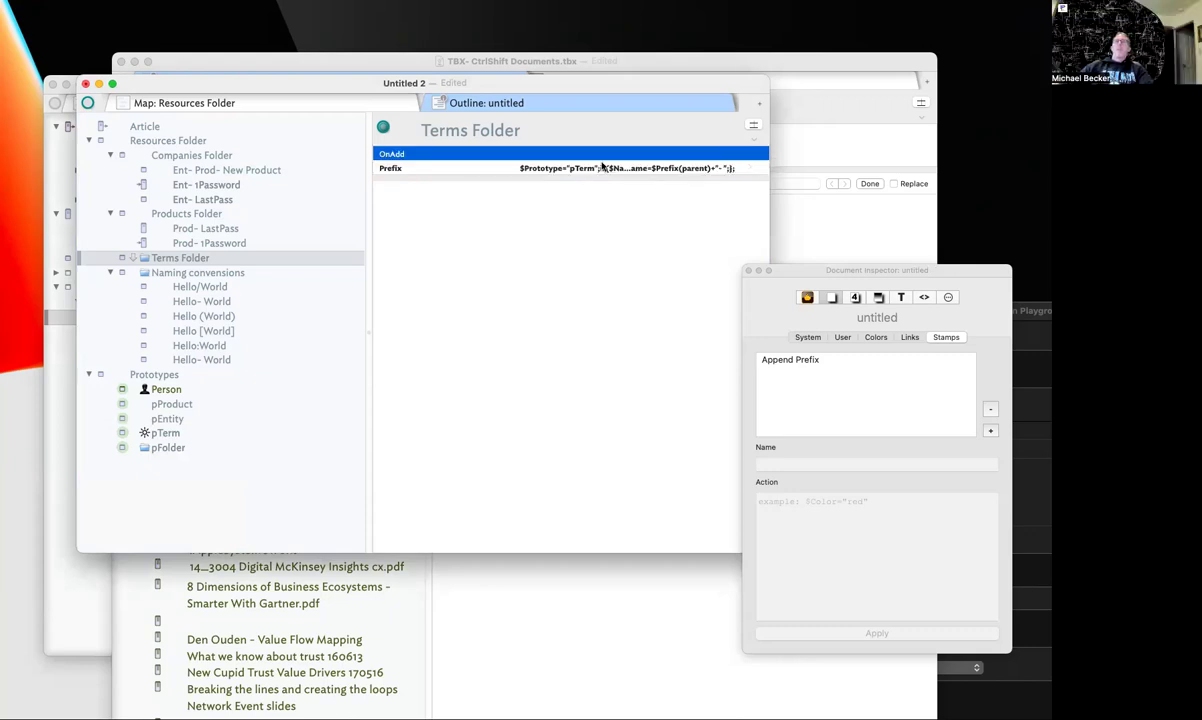
Recheck the committed Prefix code: $Prototype="pTerm" plus the $Prefix(parent)+"- " naming rule
left_click(703, 168)
left_click_drag(592, 168, 783, 172)
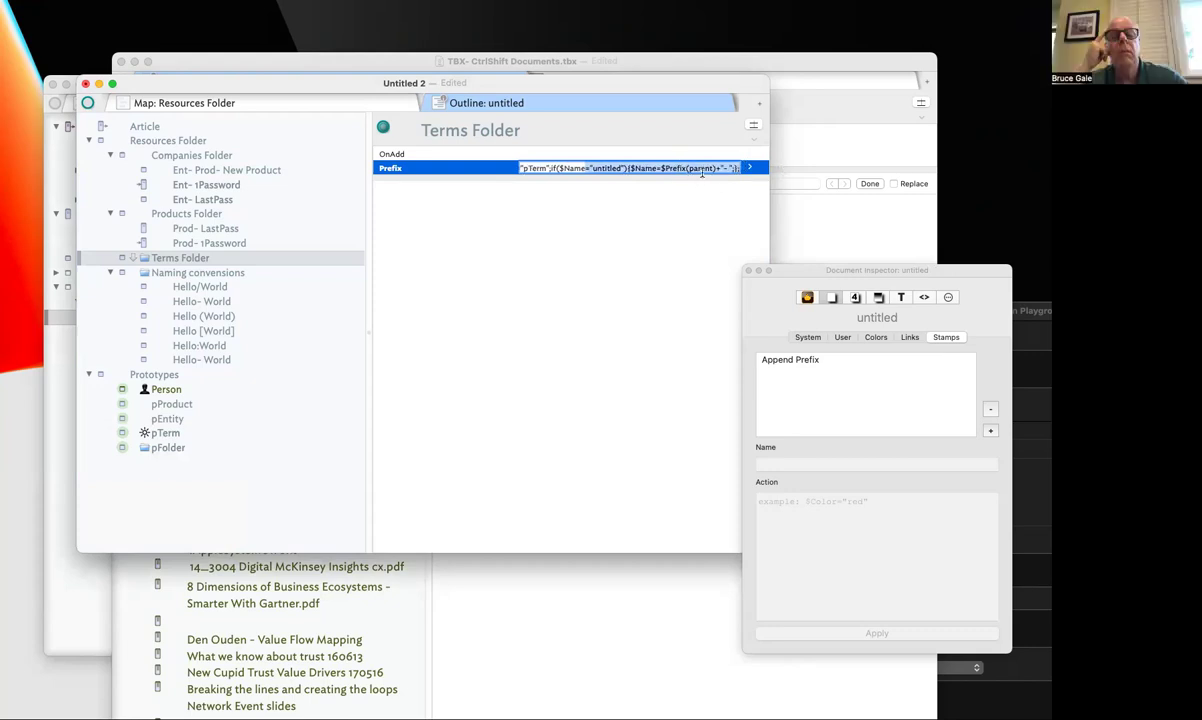
left_click(668, 217)
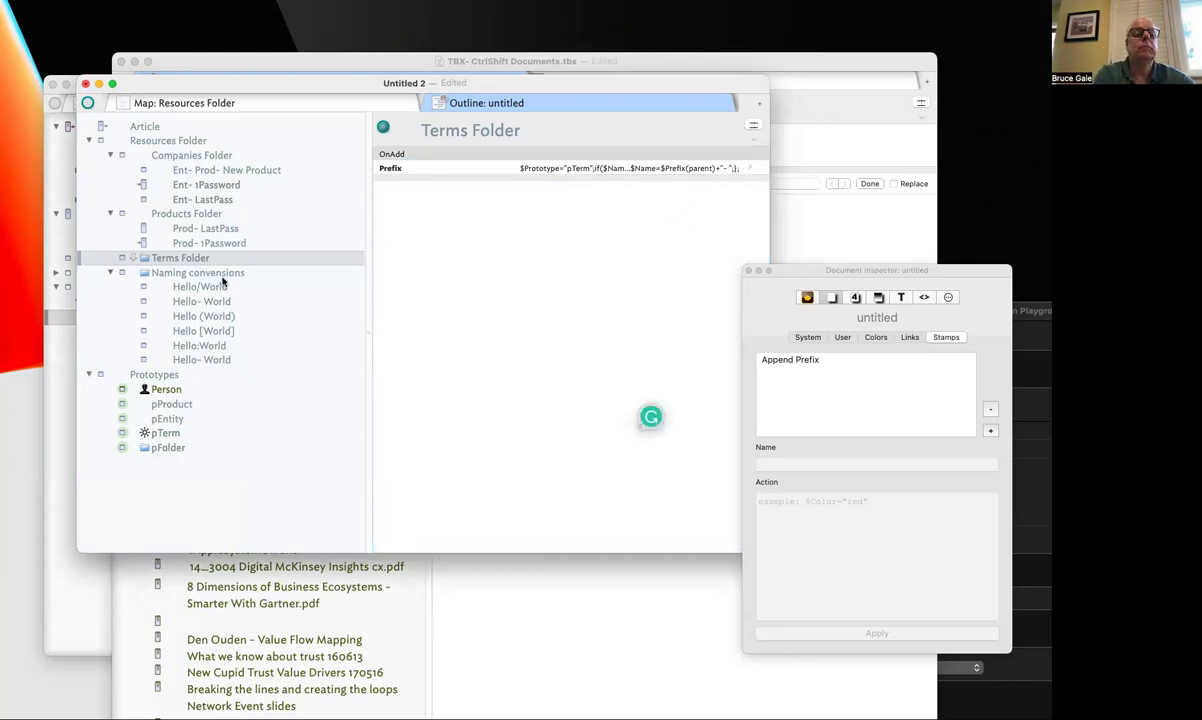
left_click(589, 168)
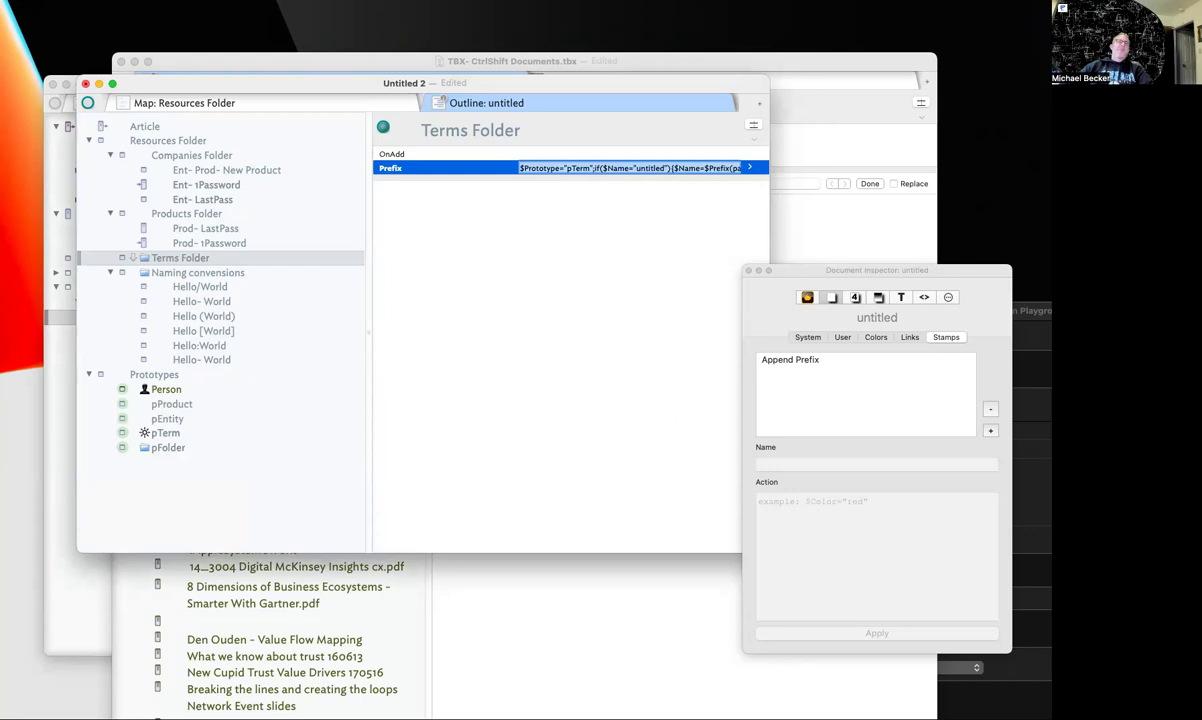
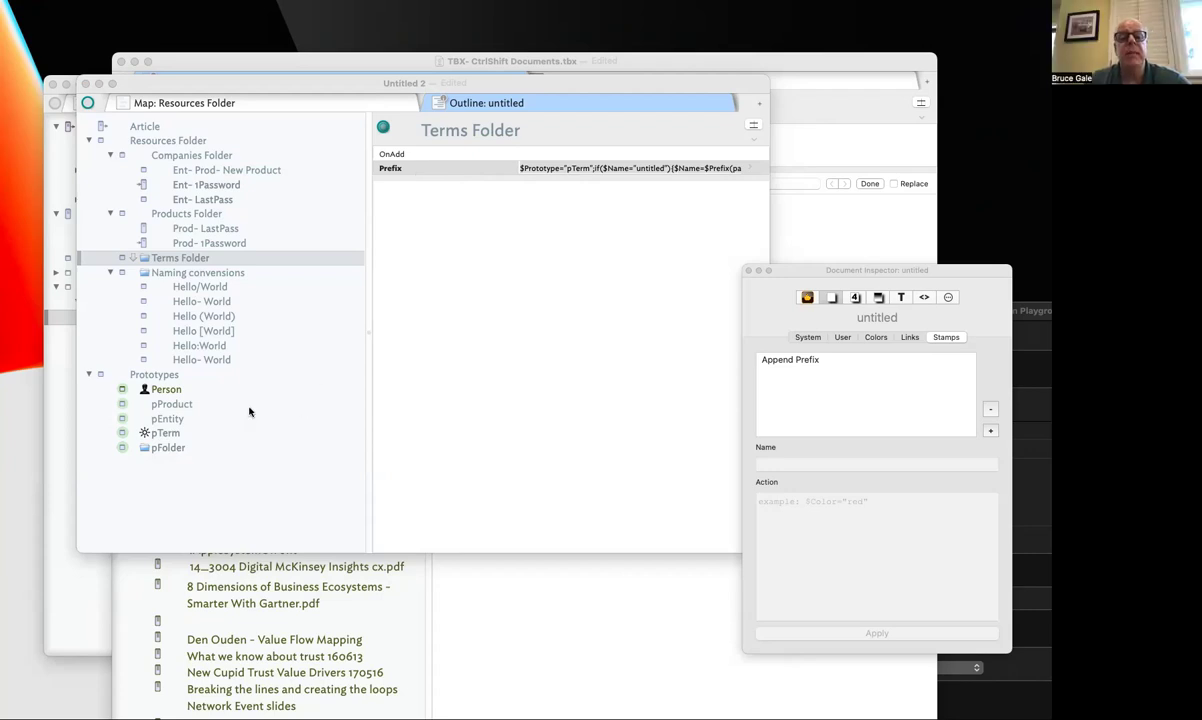
Reorder the pFolder prototype's attributes so OnAdd sits below Prefix, then return to Terms Folder
left_click(198, 449)
left_click_drag(403, 156, 400, 182)
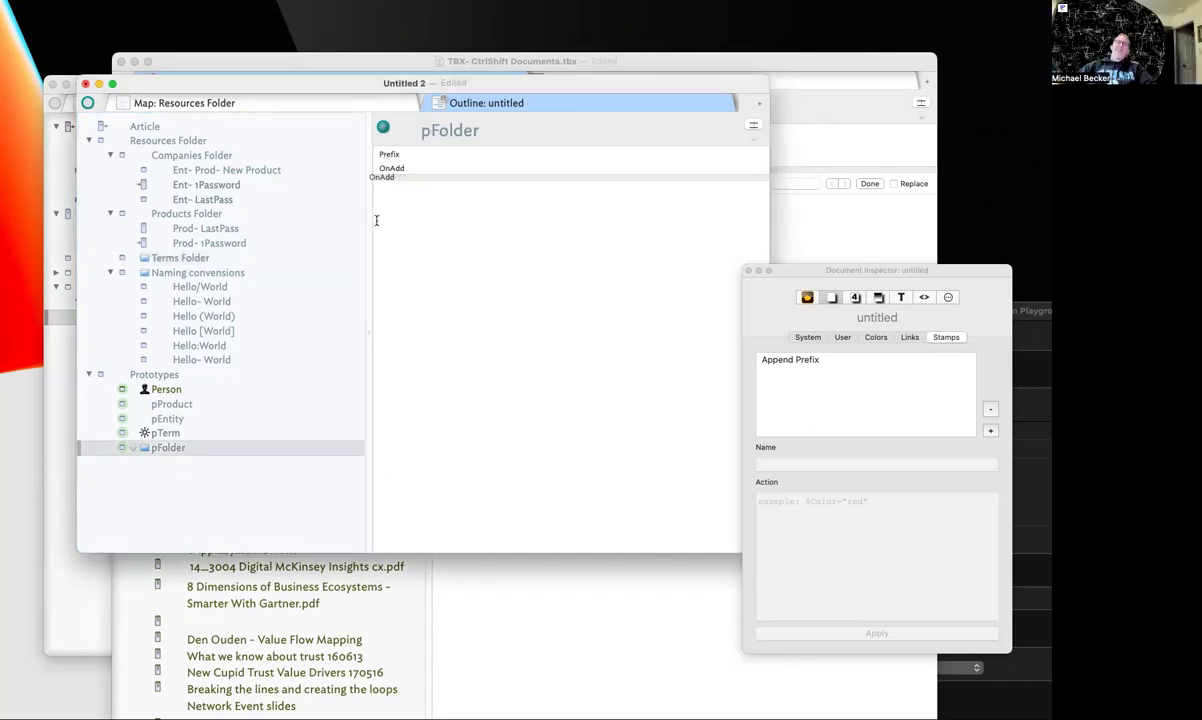
left_click(197, 259)
left_click(376, 228)
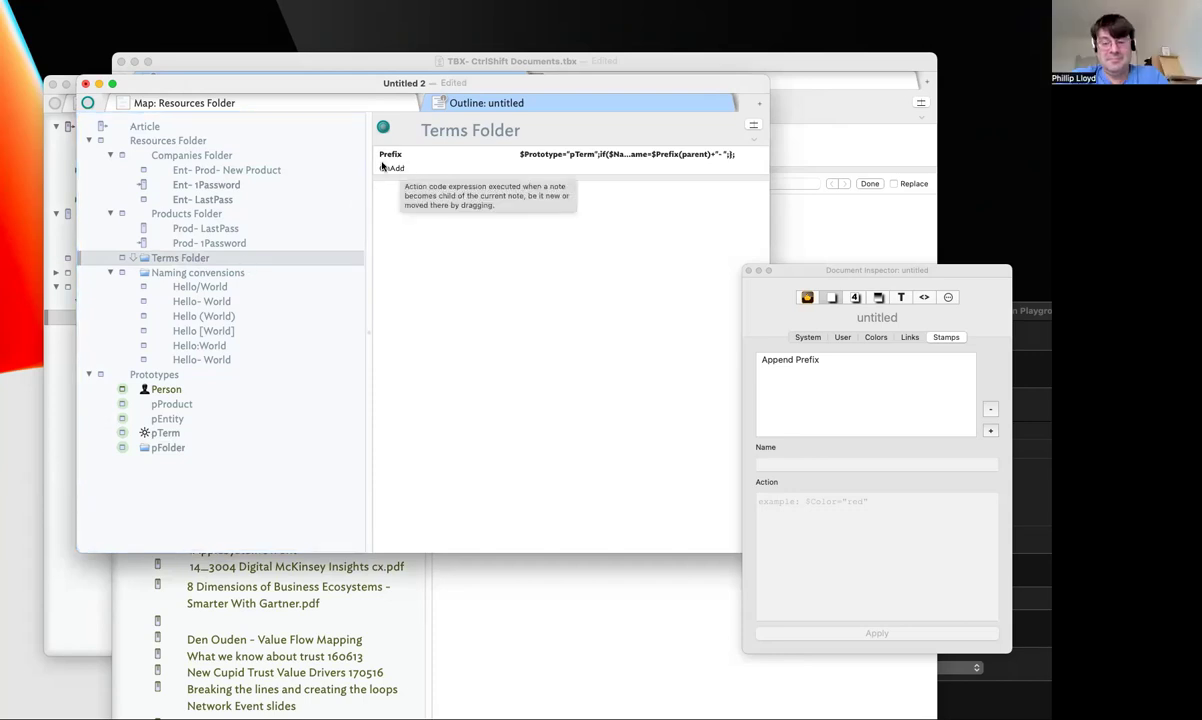
Move the naming code out of the Terms Folder's Prefix and into its OnAdd attribute
left_click(565, 153)
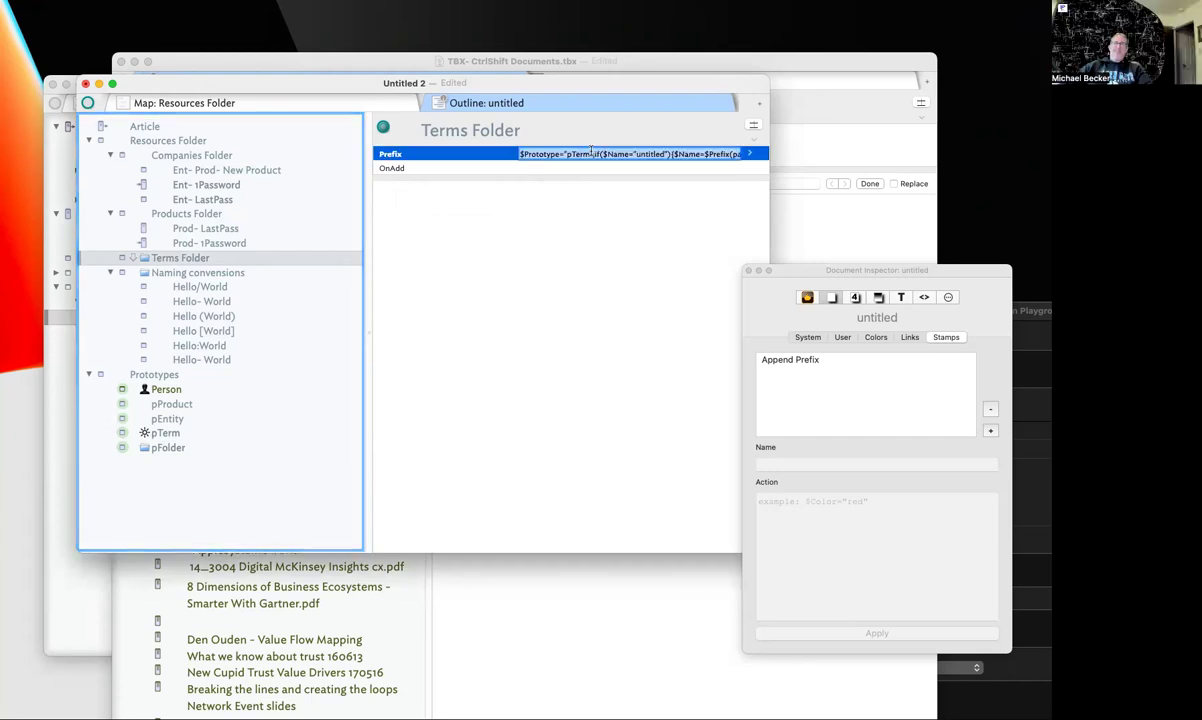
key("cmd+x")
left_click(585, 168)
key("cmd+v")
left_click(571, 210)
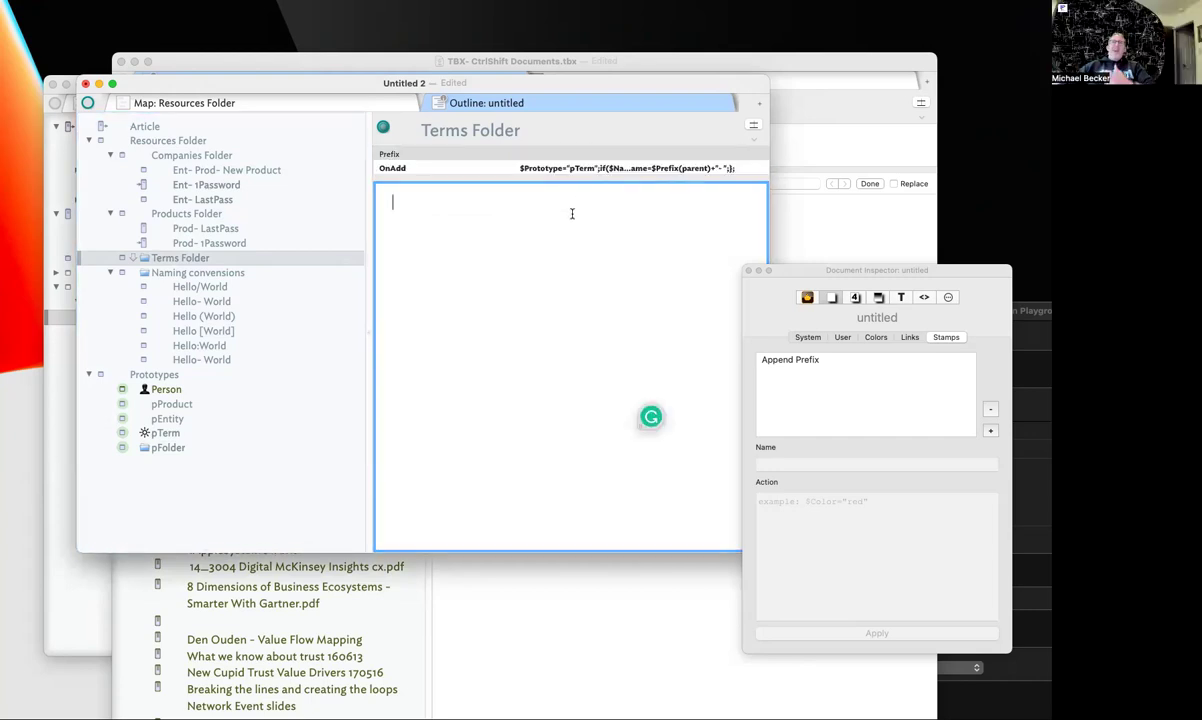
Add a new child note to the Terms Folder
left_click(183, 258)
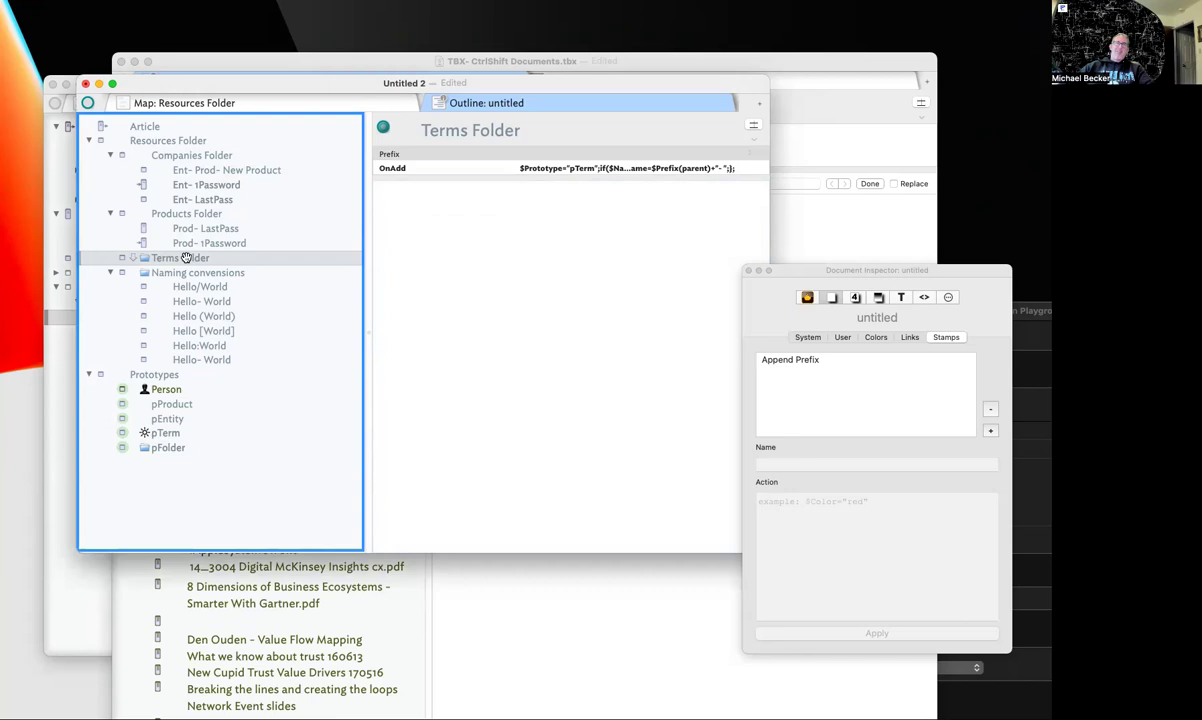
key("Return")
key("Tab")
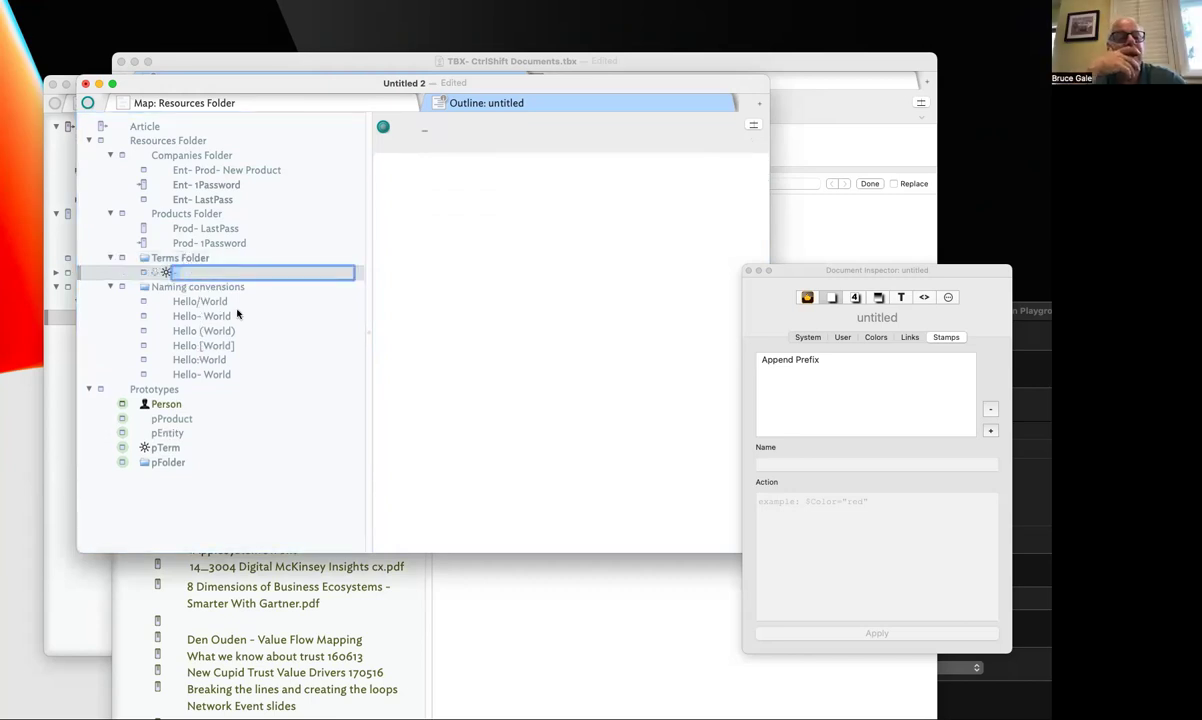
left_click(170, 257)
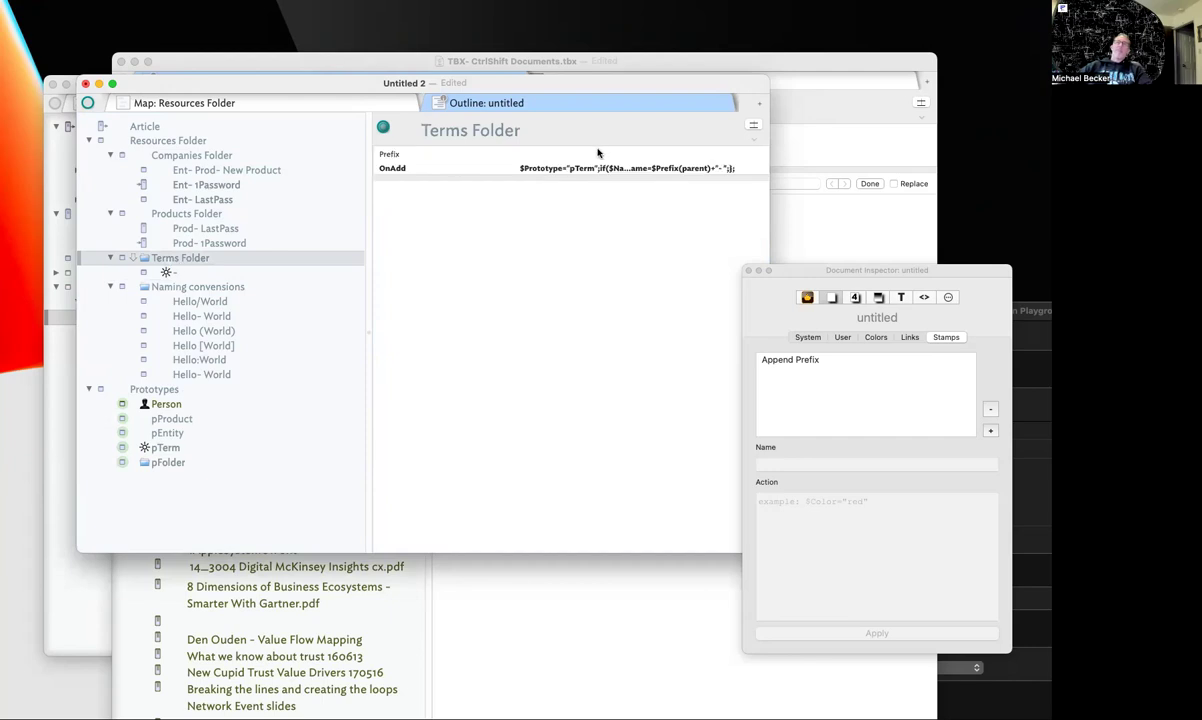
Set the Terms Folder's Prefix to Trm and add another child note, named Trm-
left_click(597, 152)
type("Trm")
key("Return")
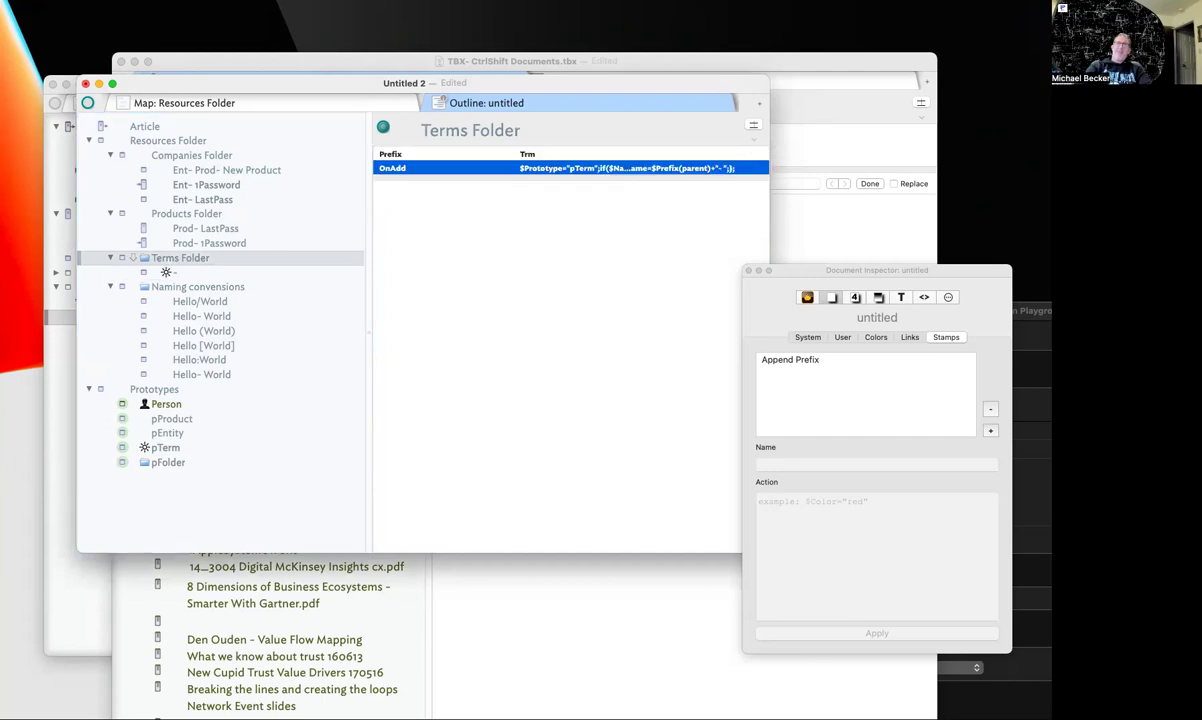
left_click(649, 413)
left_click(170, 255)
key("Return")
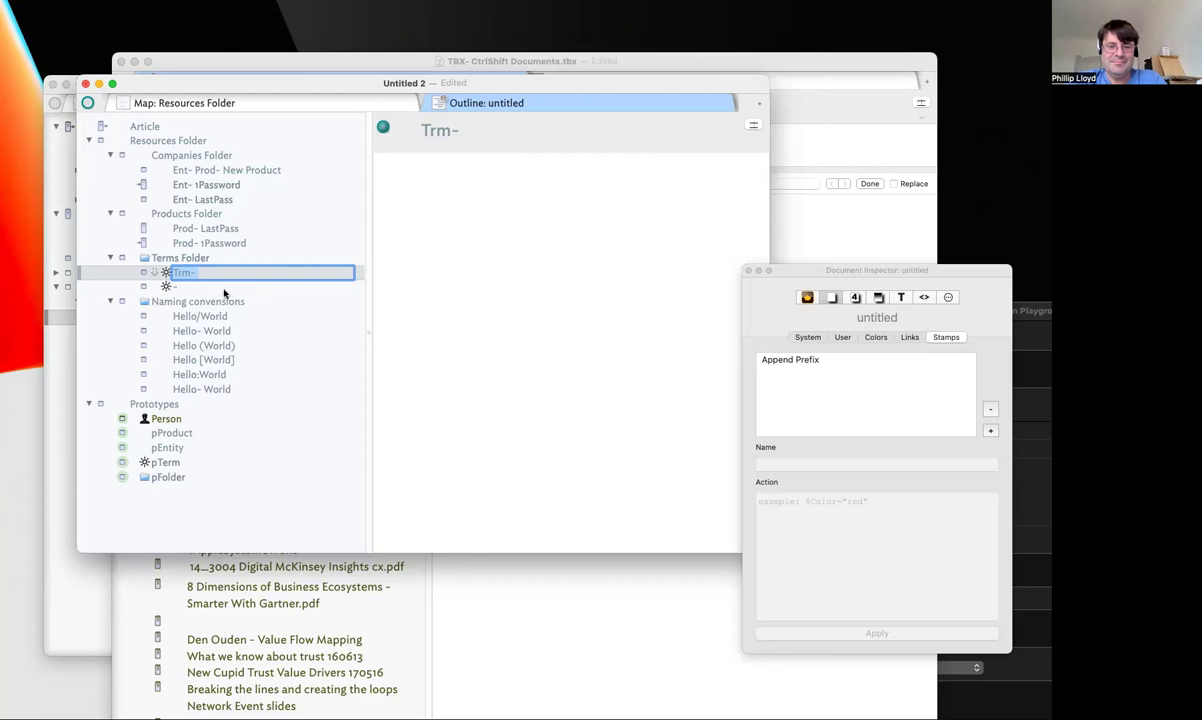
Commit the Trm- note's name, then cancel the Save sheet
left_click(224, 290)
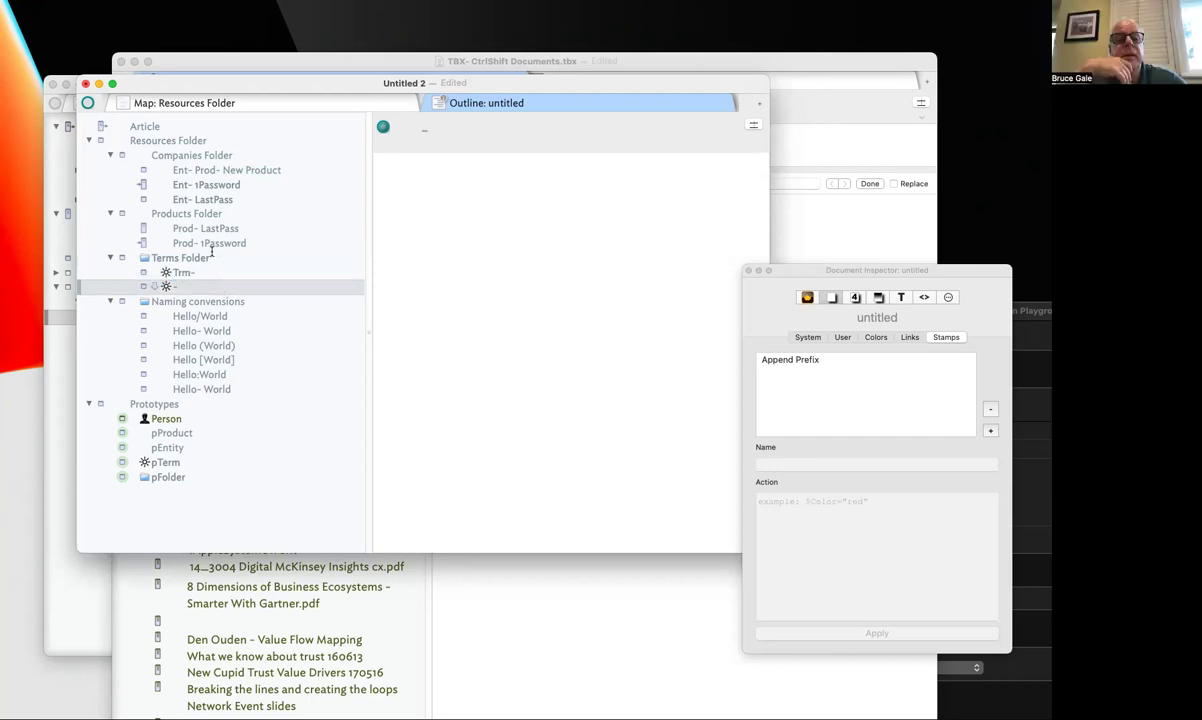
key("super+s")
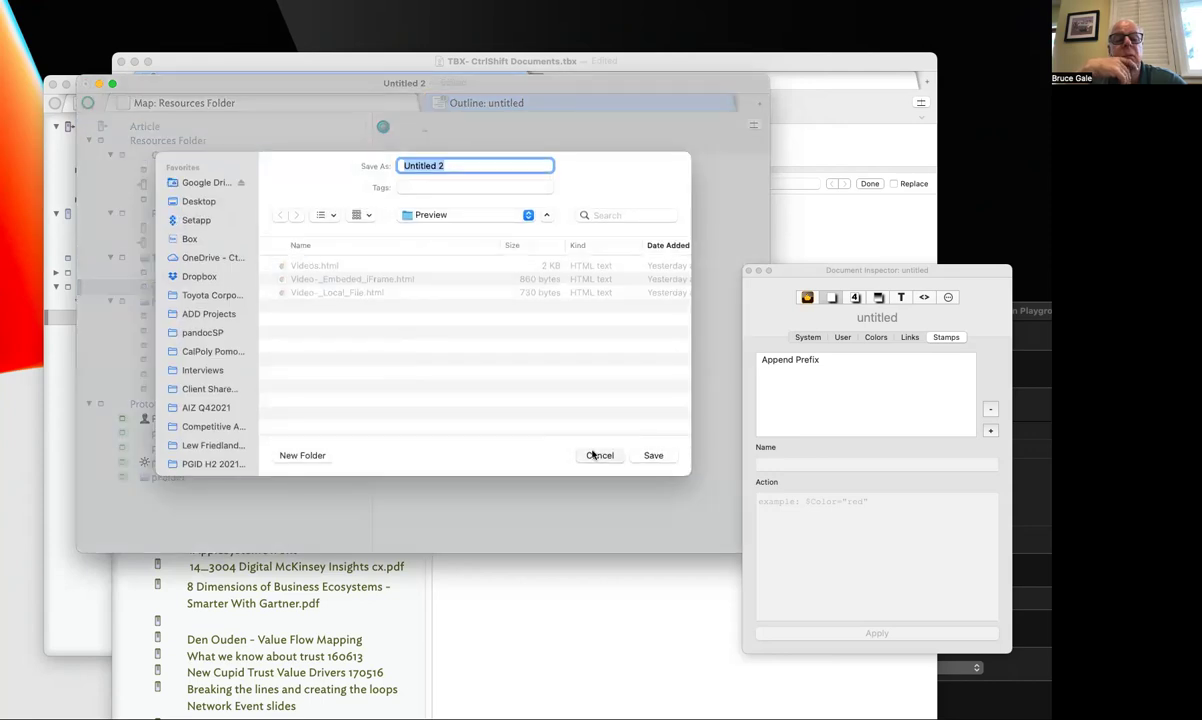
left_click(590, 453)
Paste the Terms Folder's OnAdd code into the folder's note text
left_click(212, 256)
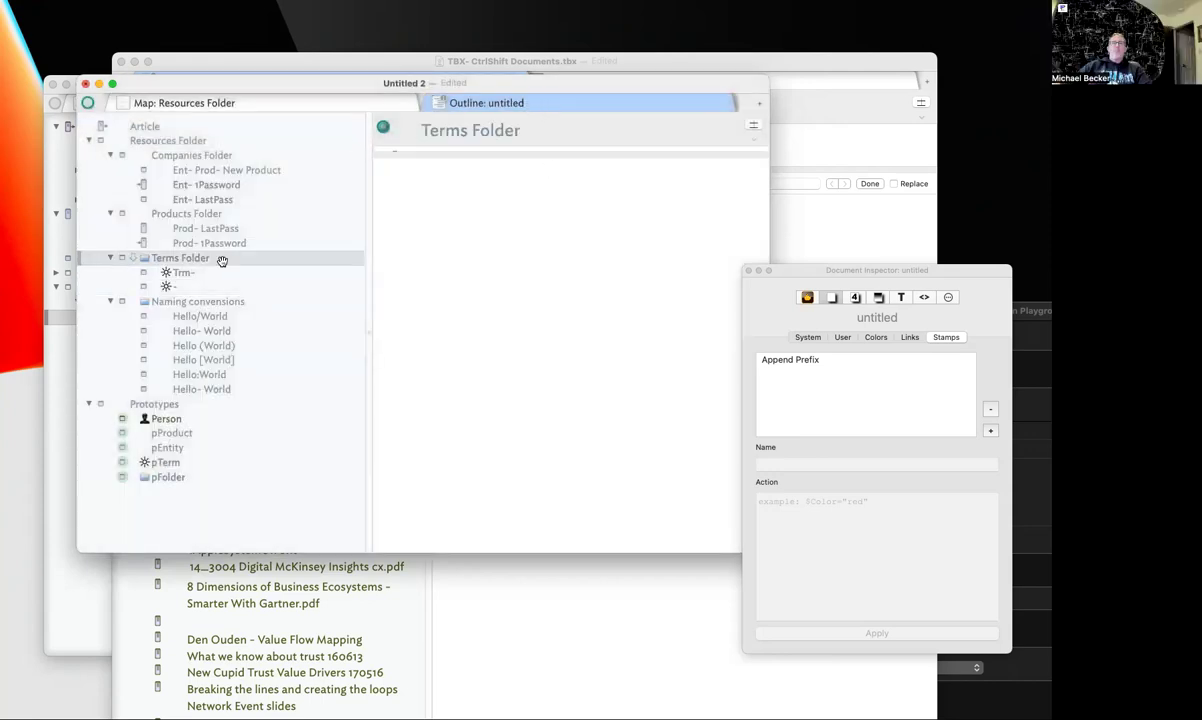
left_click(525, 166)
left_click(525, 166)
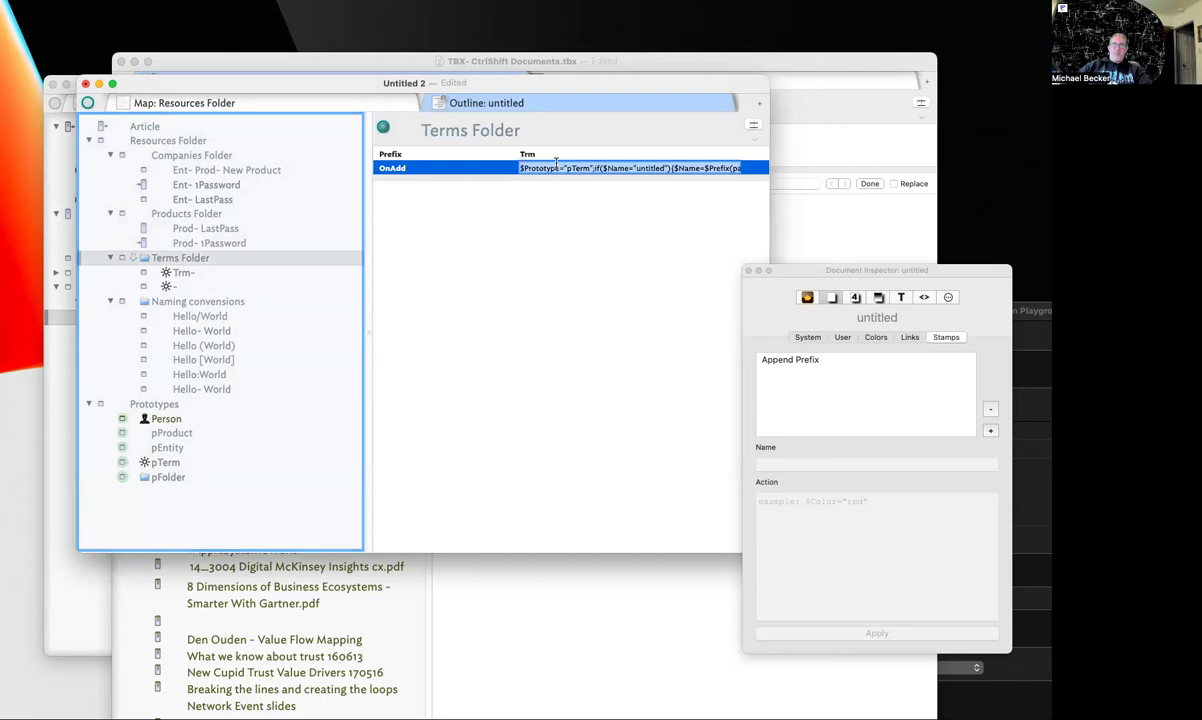
left_click(527, 262)
key("super+v")
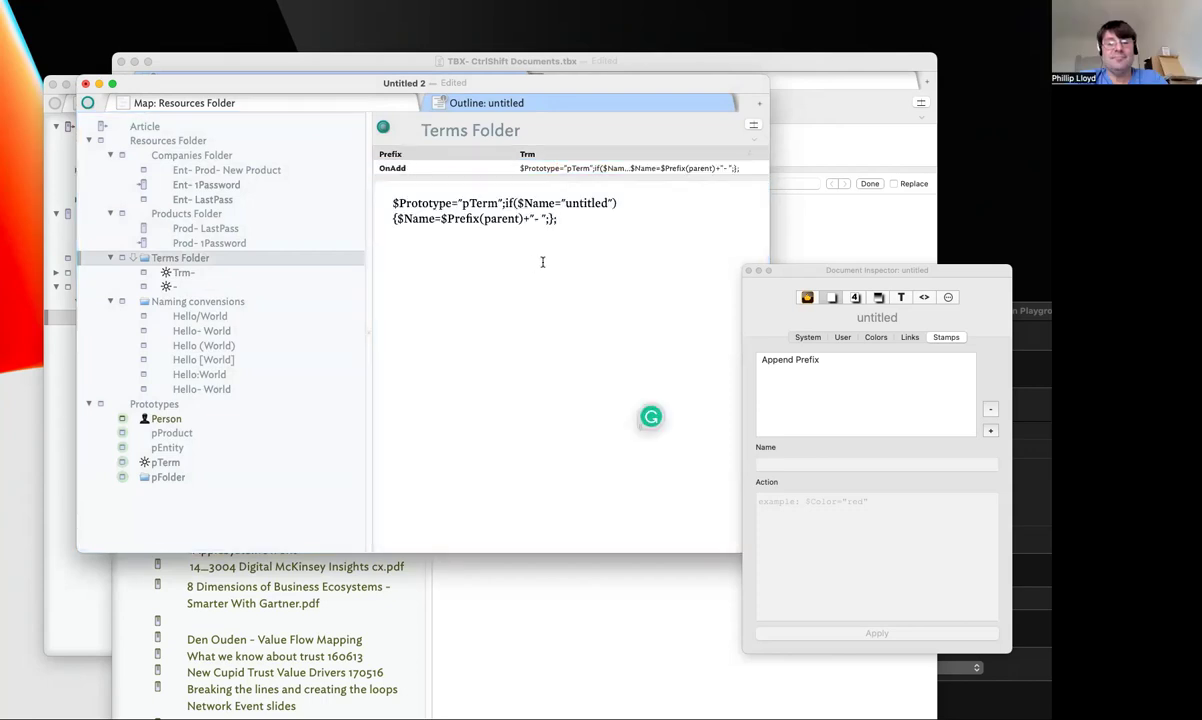
Show the Terms Folder's action code on the Action Inspector's Action tab
left_click(878, 295)
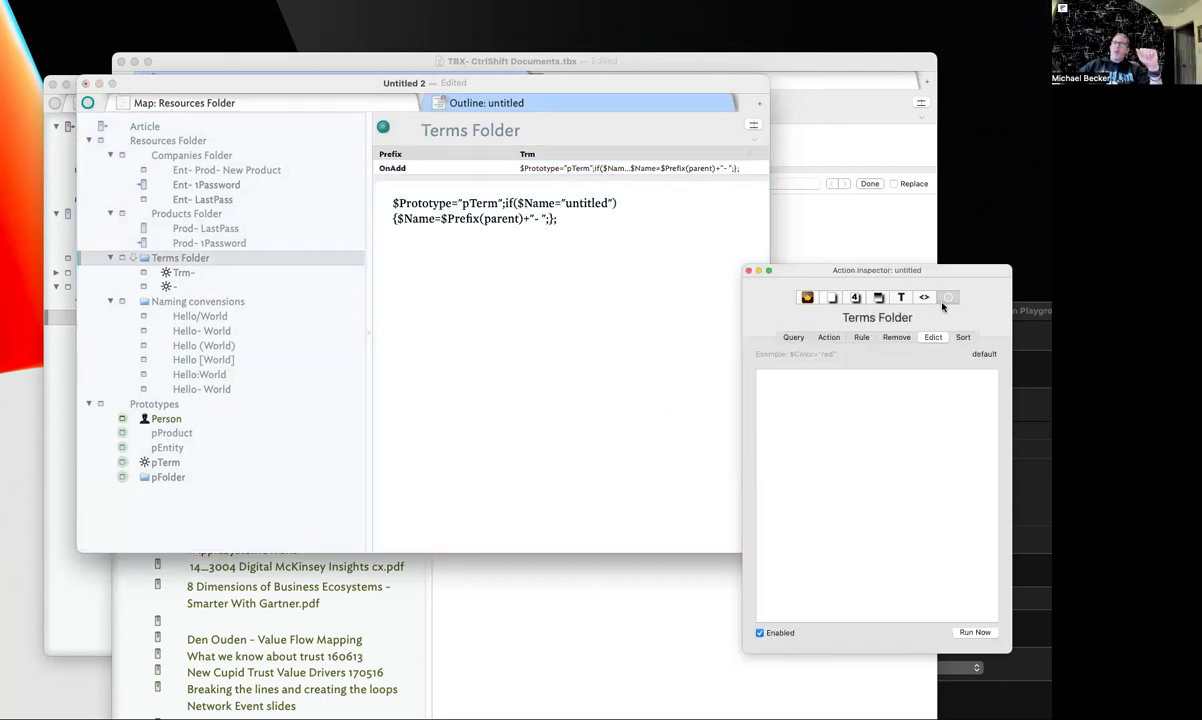
left_click(838, 338)
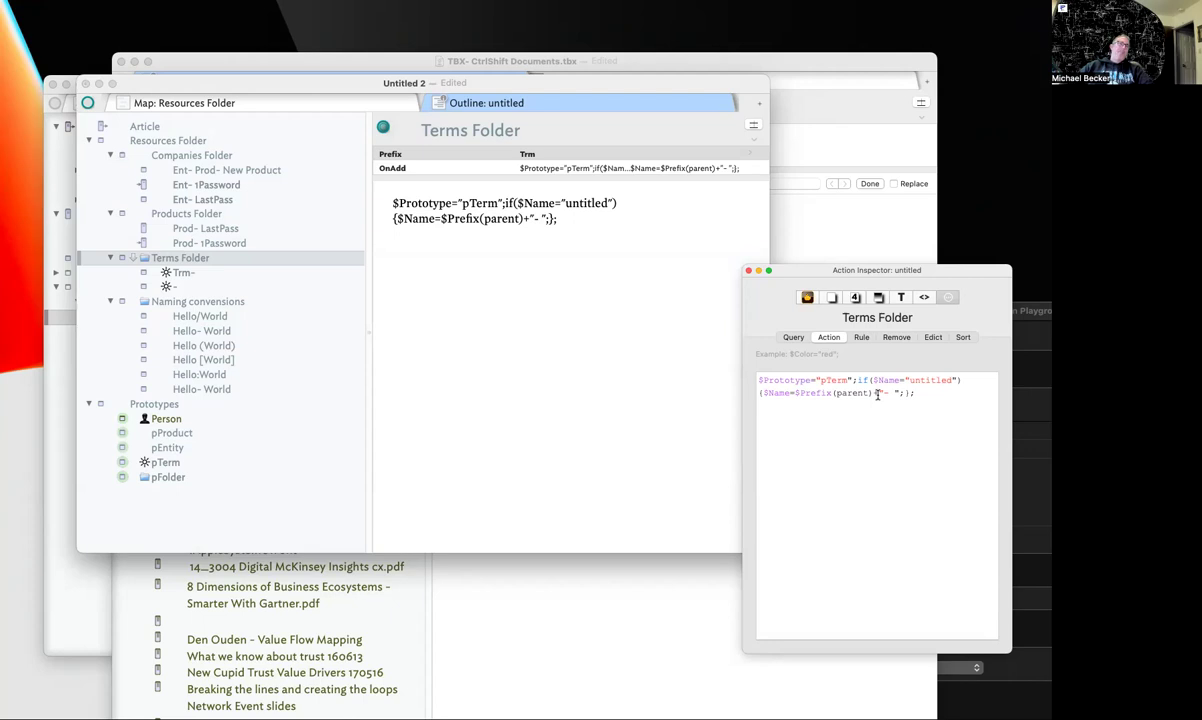
Return to the Terms Folder's note text and re-commit the OnAdd value
left_click(720, 275)
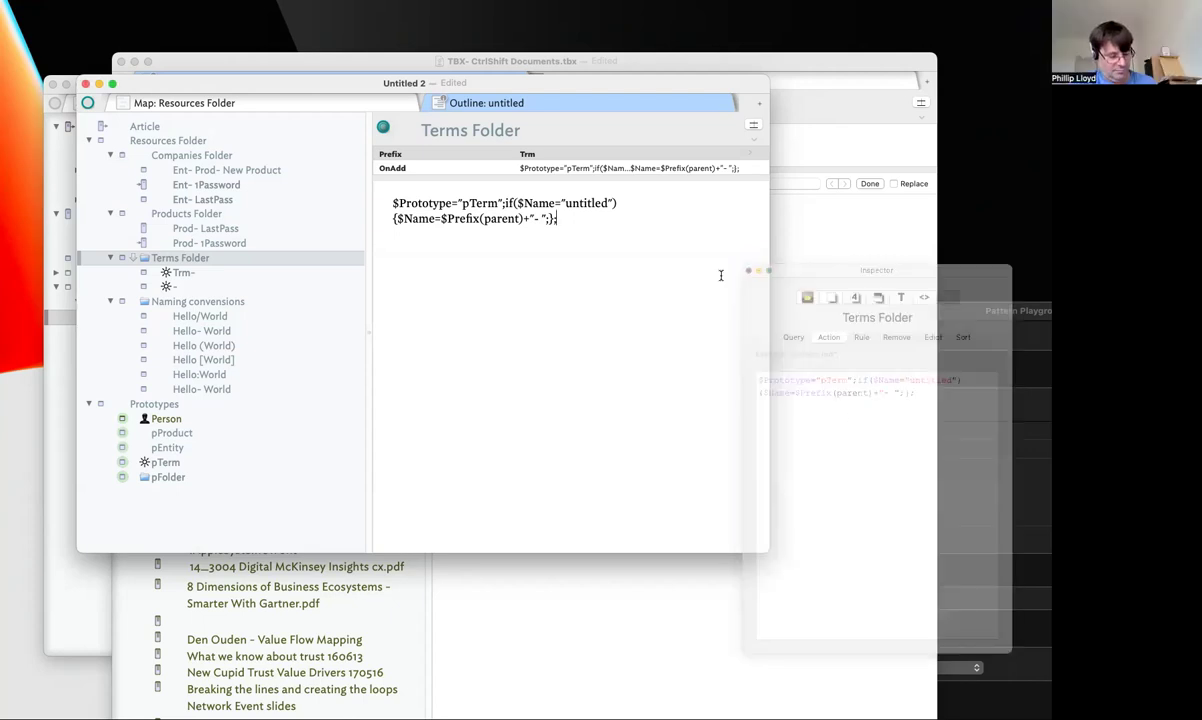
key("super+a")
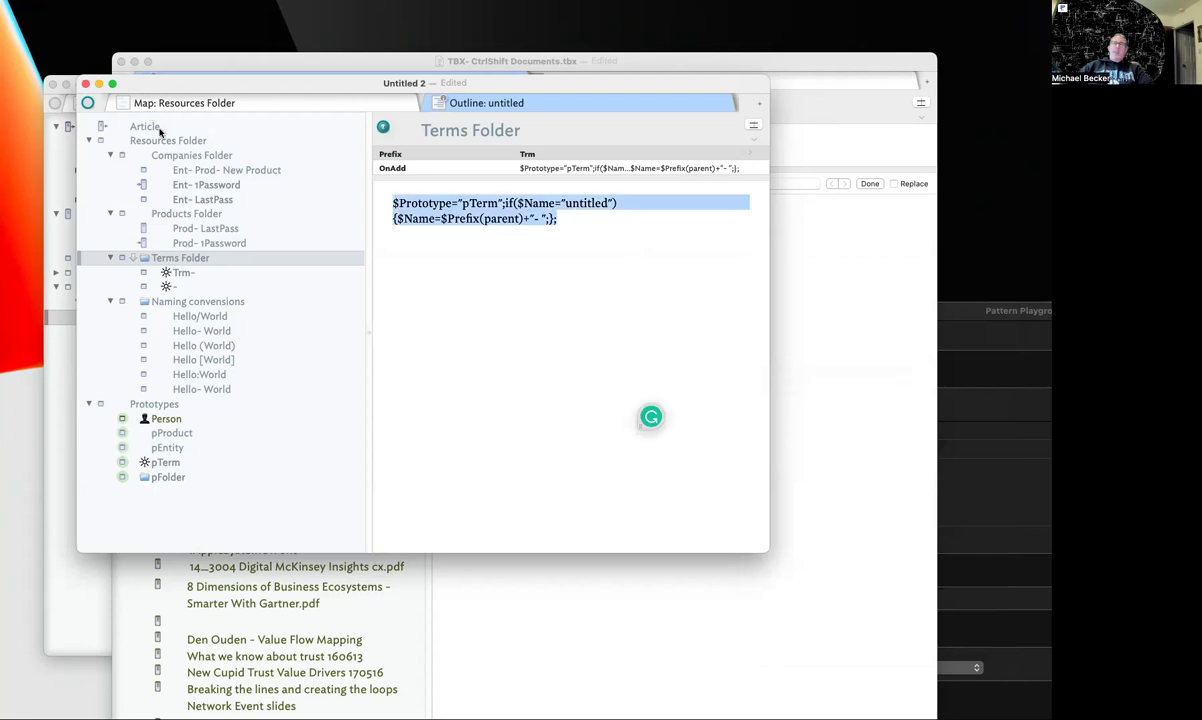
left_click(468, 246)
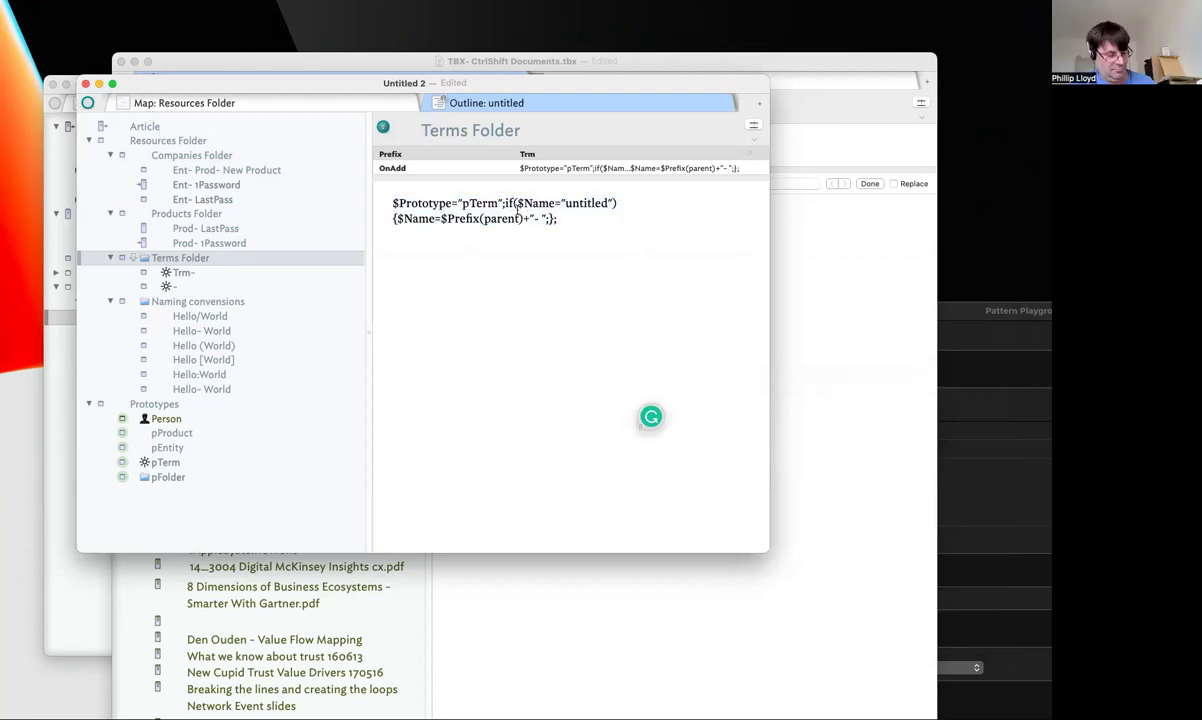
left_click(648, 168)
left_click(636, 239)
key("super+a")
left_click(574, 282)
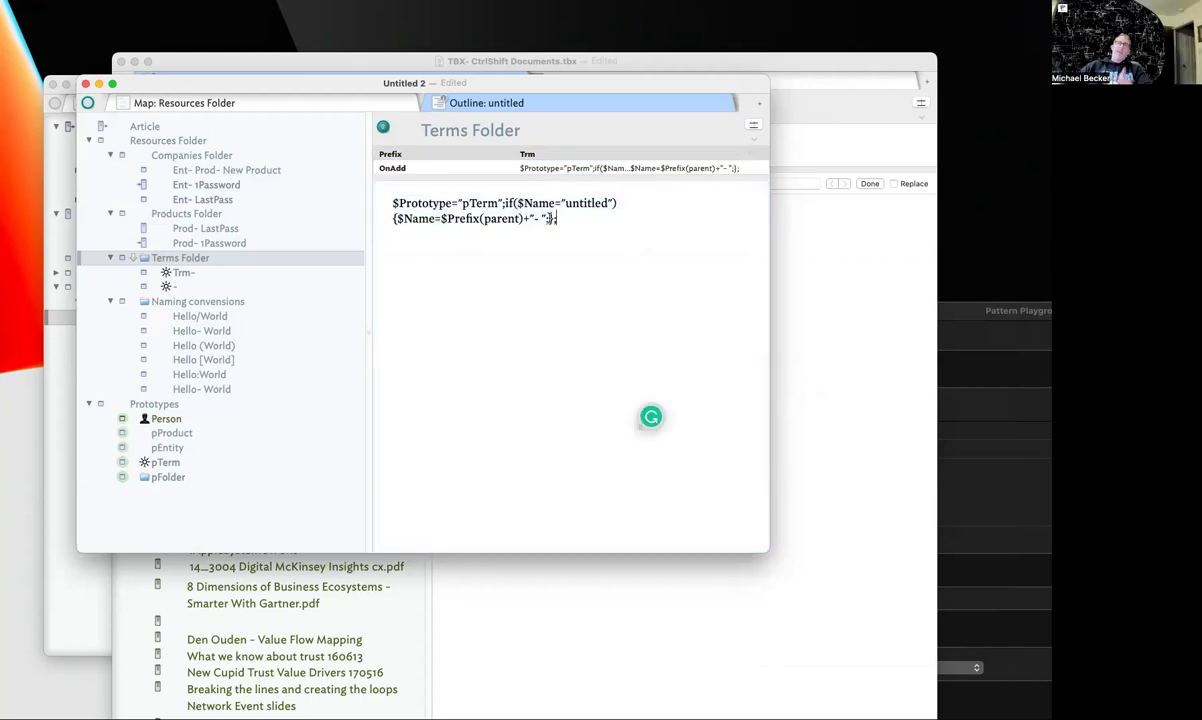
Insert asdf after the dash on the second line of the code text
left_click(545, 218)
type("asdf ;")
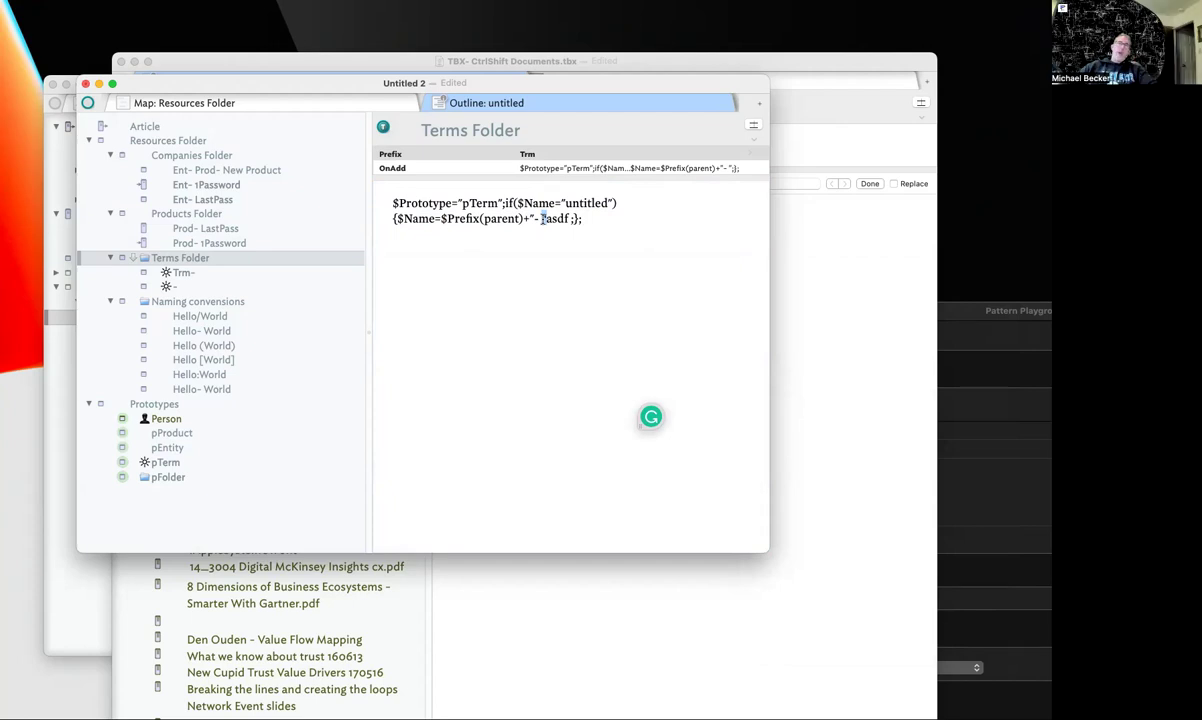
left_click(755, 126)
Add SmartQuotes to the Terms Folder's displayed attributes and turn it off
type("SM")
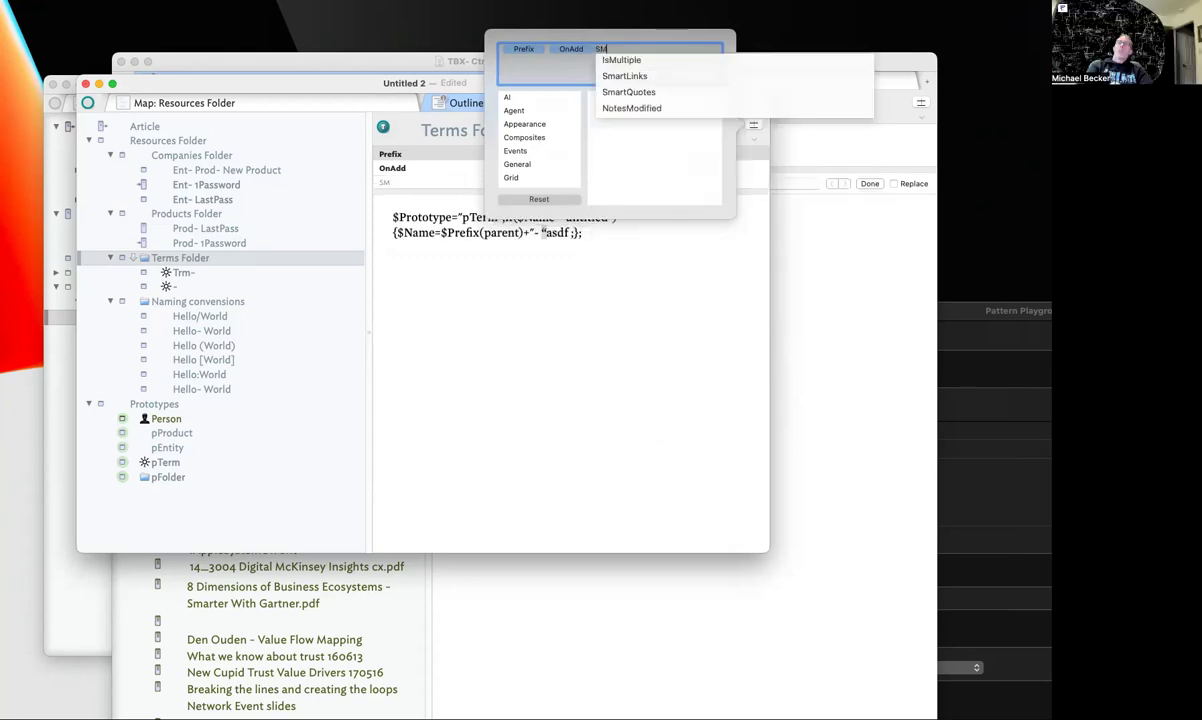
left_click(617, 91)
left_click(604, 266)
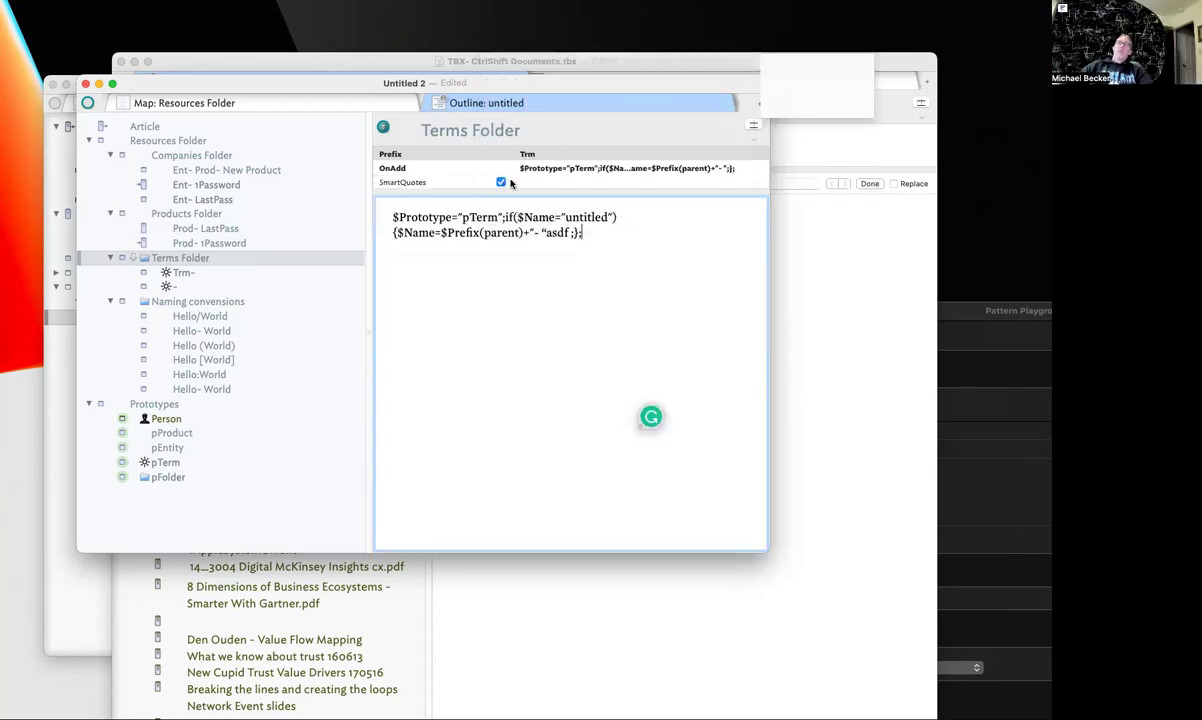
left_click(501, 183)
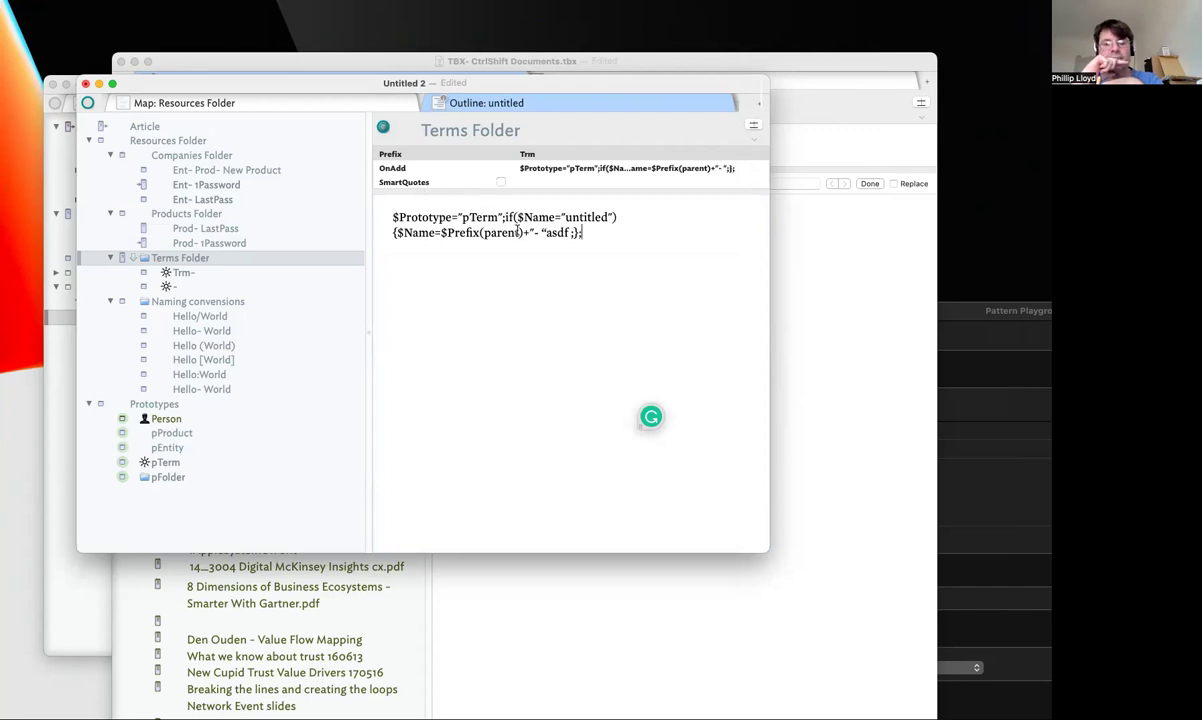
Retype the quote before asdf as a straight quote, then turn SmartQuotes back on
left_click(557, 262)
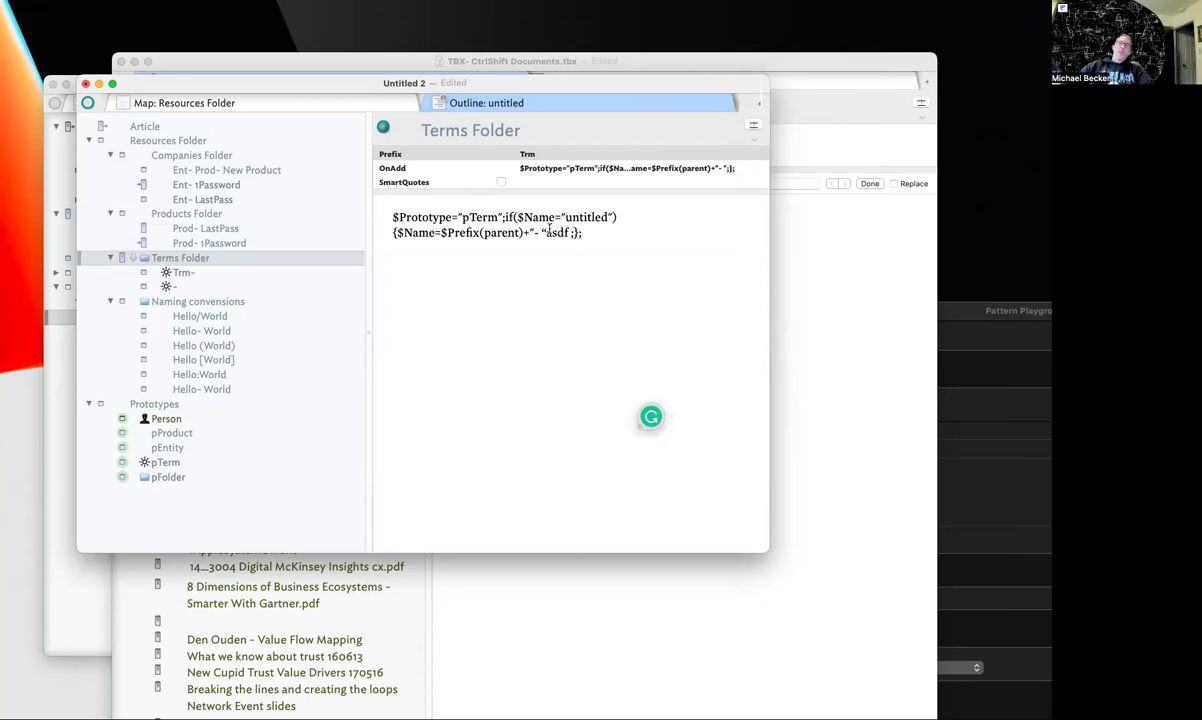
left_click(547, 230)
key("BackSpace")
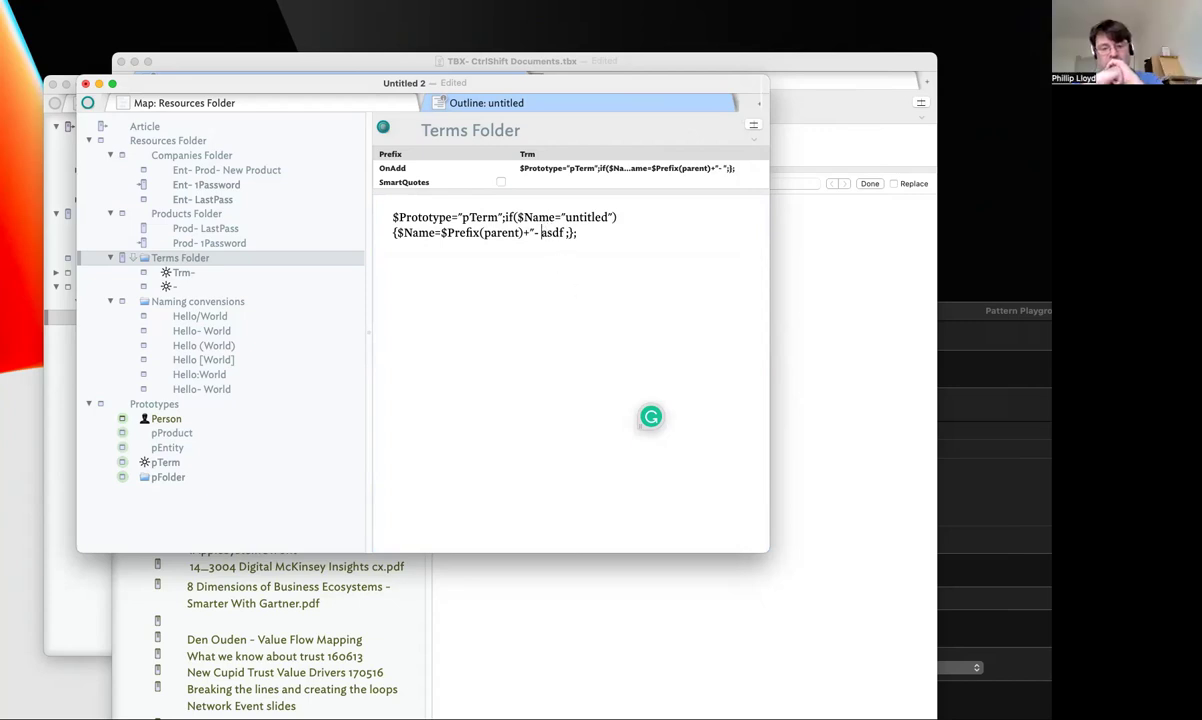
type("\"")
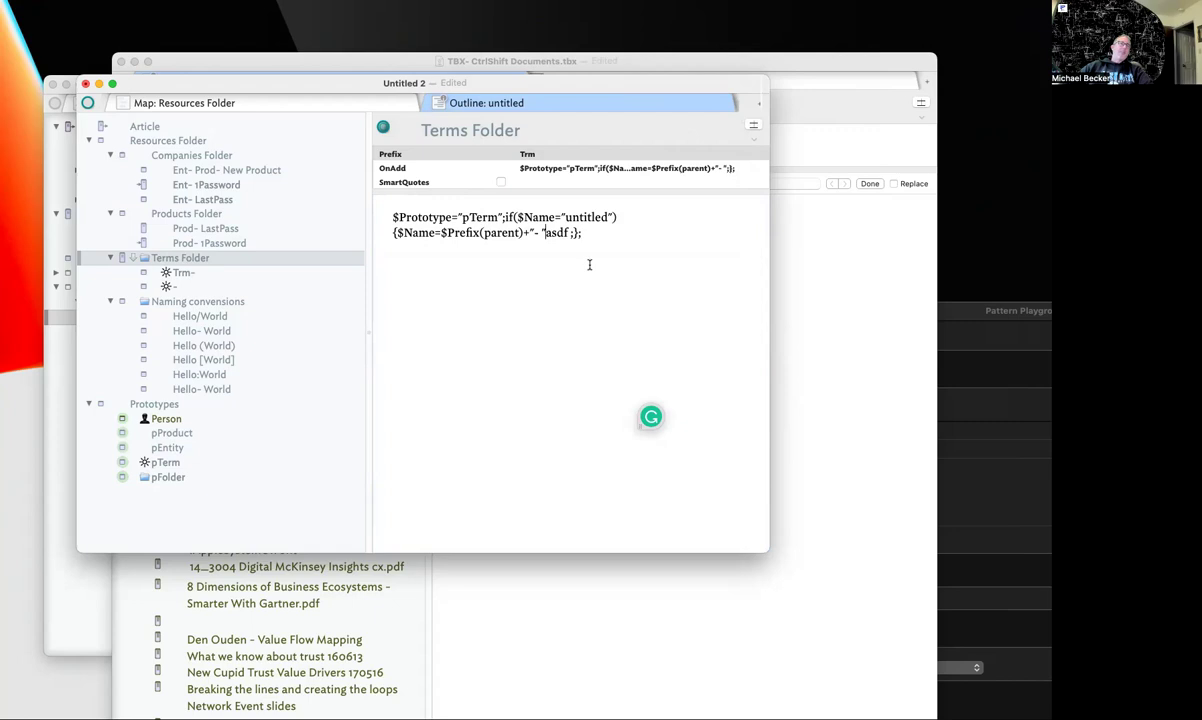
left_click(500, 181)
left_click(621, 255)
key("Return")
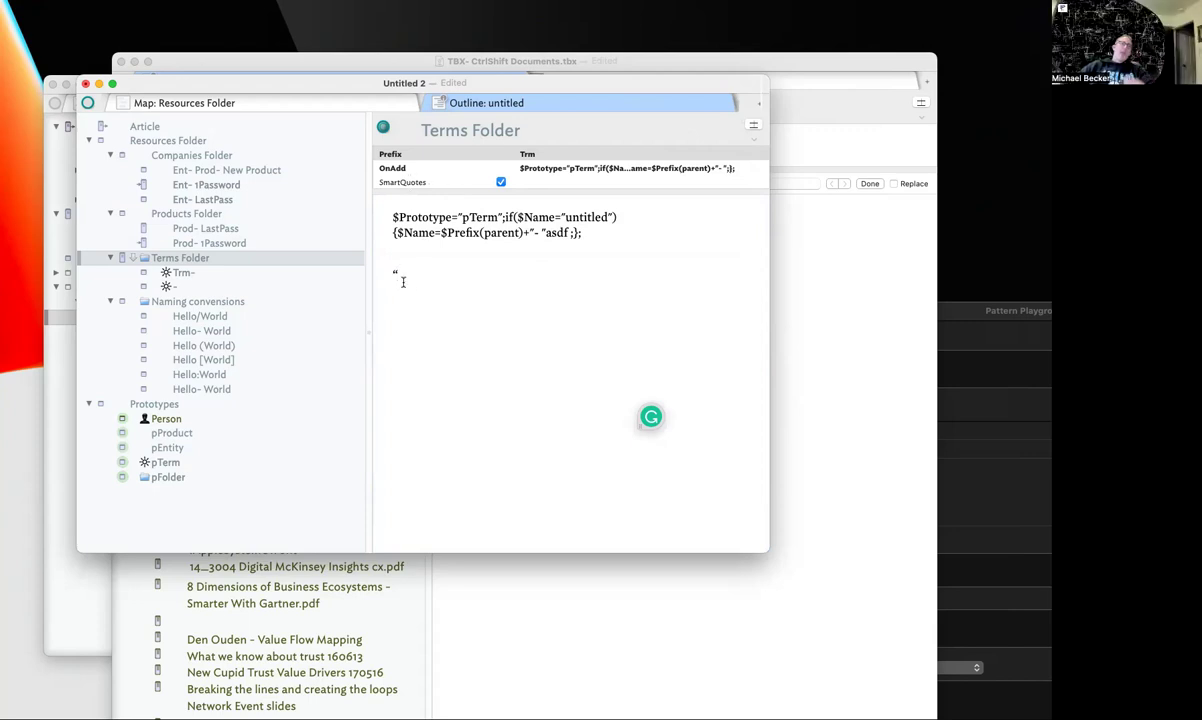
Type quoted test lines with SmartQuotes on and off, then delete both test lines
type("jas;ldfj;lj")
type("\"")
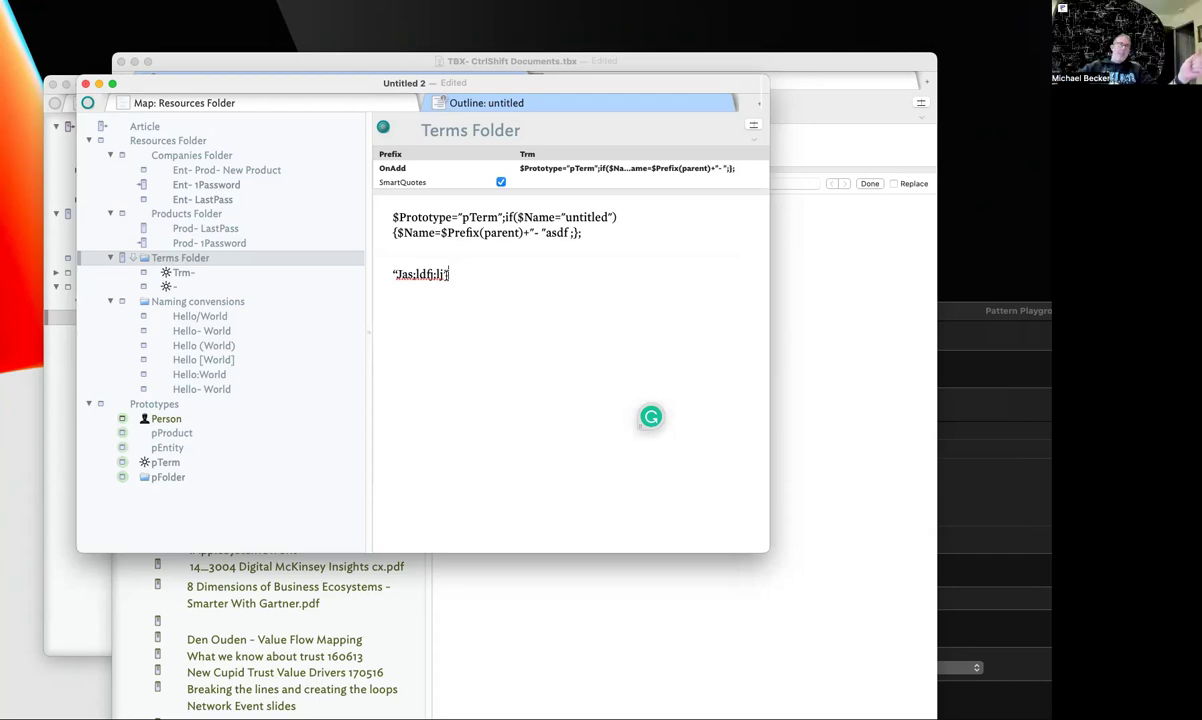
left_click(501, 183)
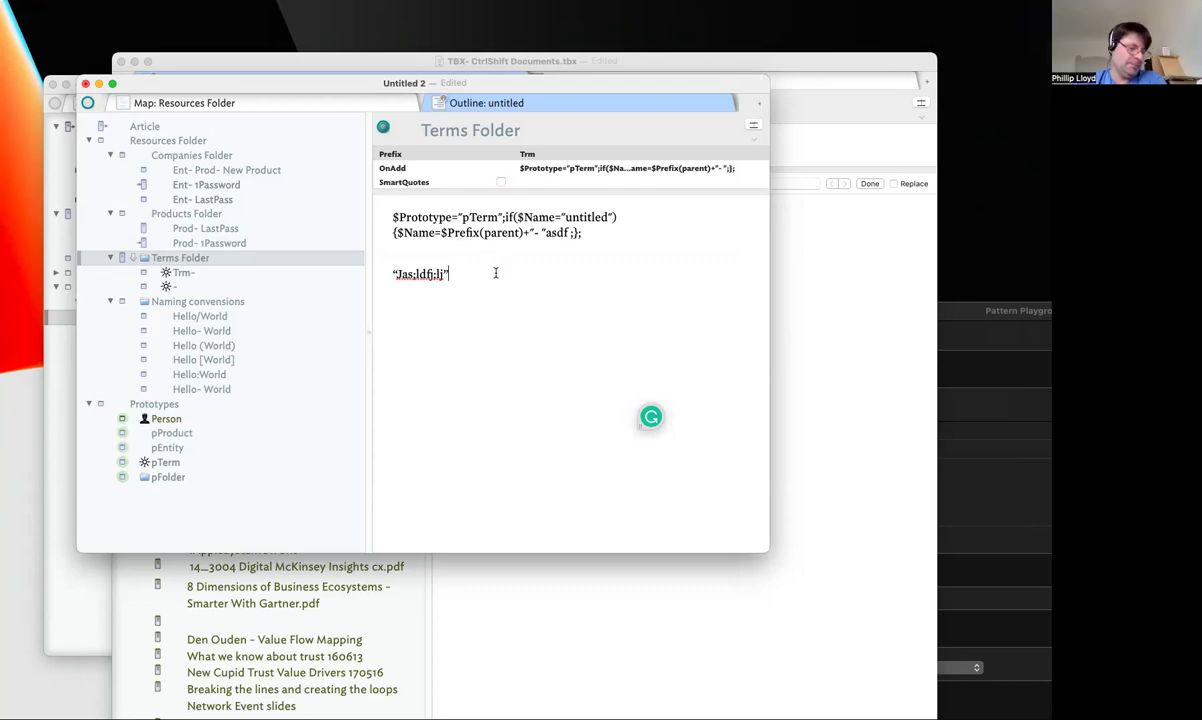
key("Return")
key("Return")
type("\"La;sdj;lasdjf;laj\"")
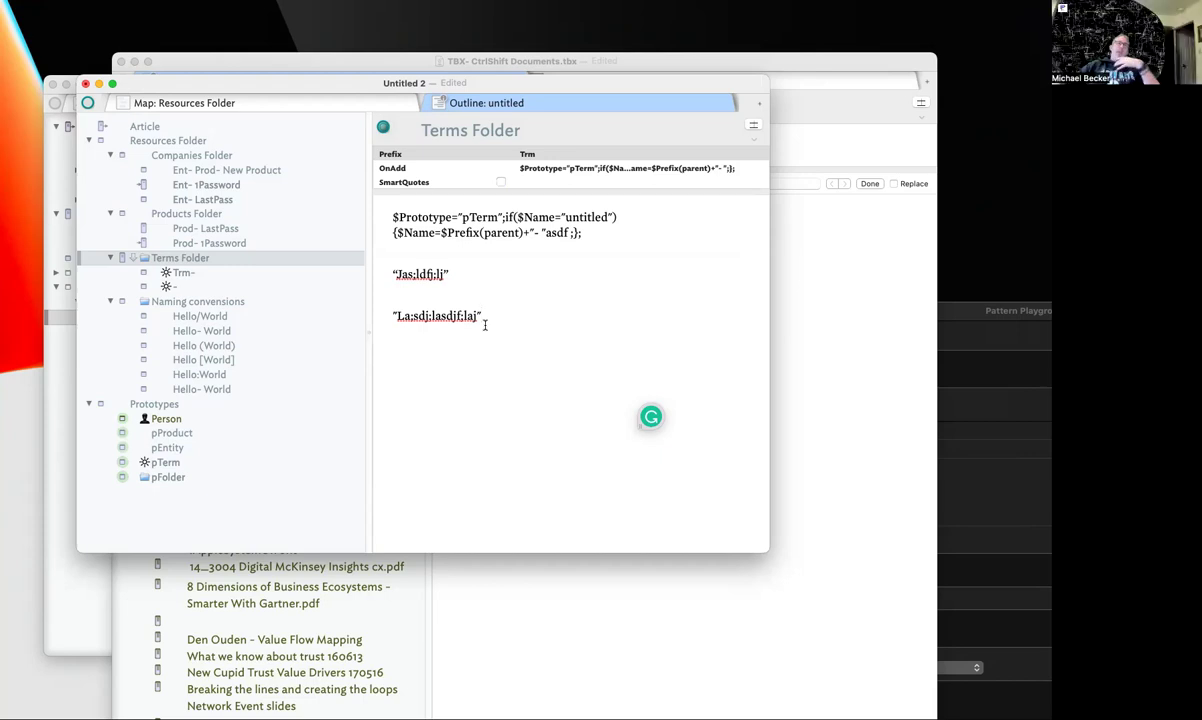
left_click_drag(484, 318, 326, 243)
key("BackSpace")
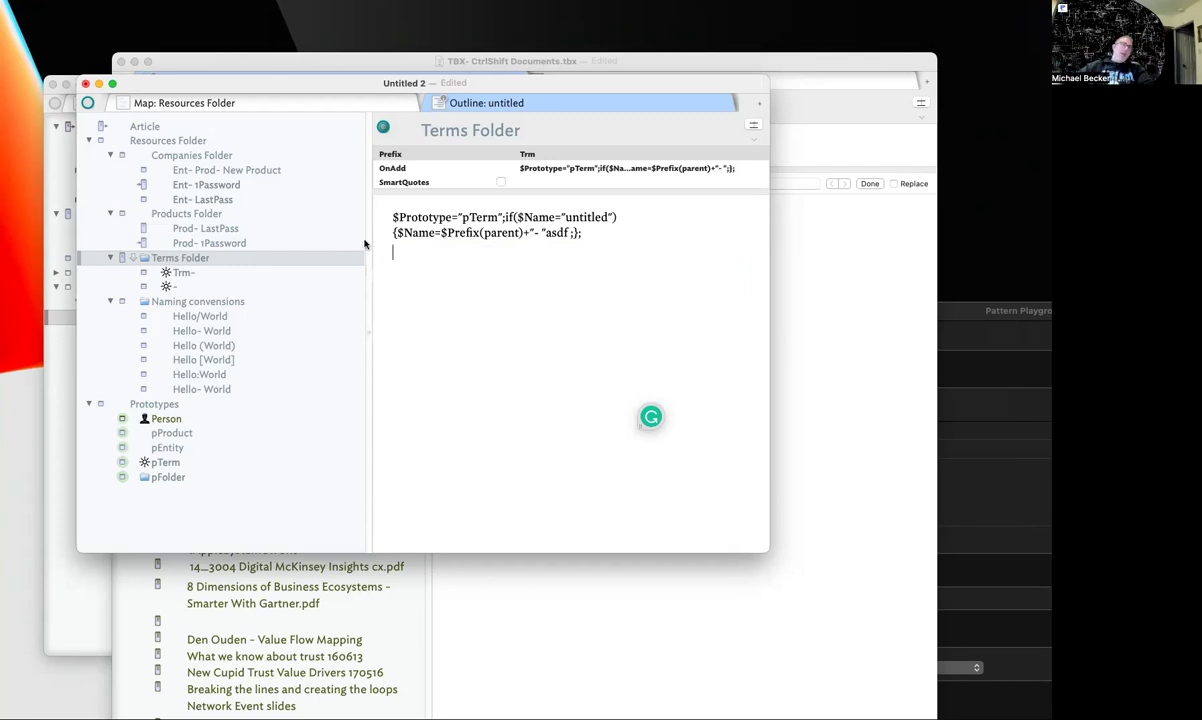
Remove the stray asdf from the Terms Folder's OnAdd rule
left_click(632, 168)
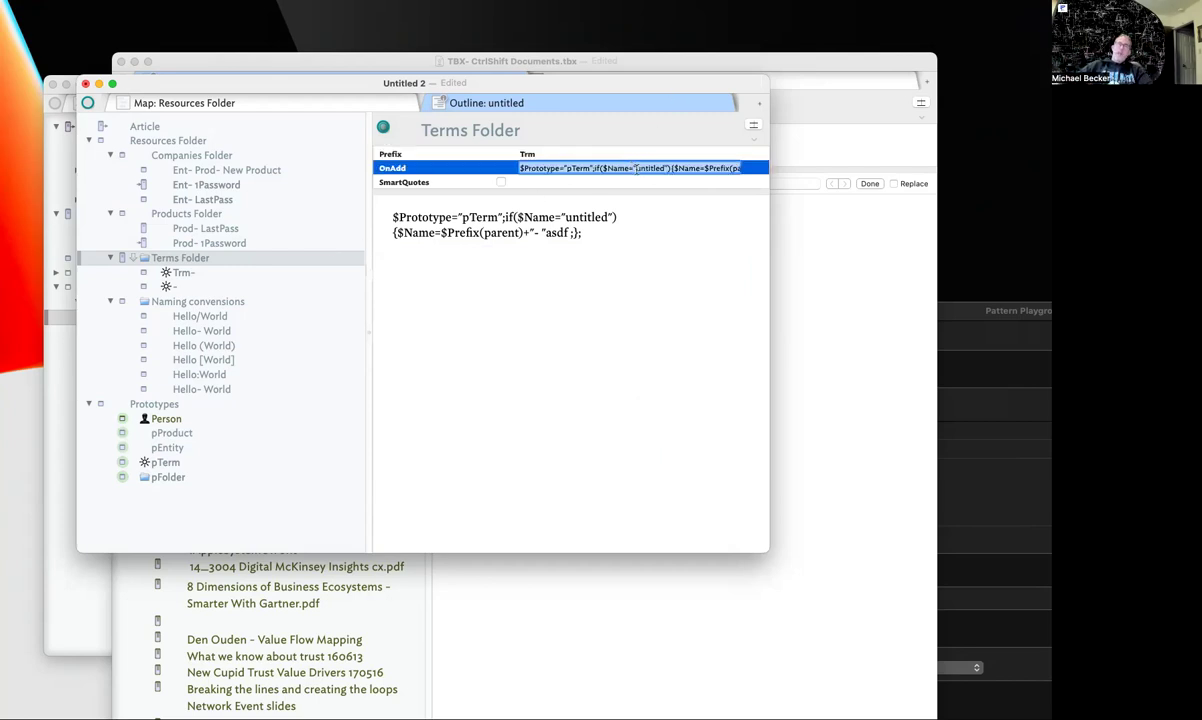
key("Tab")
left_click(673, 357)
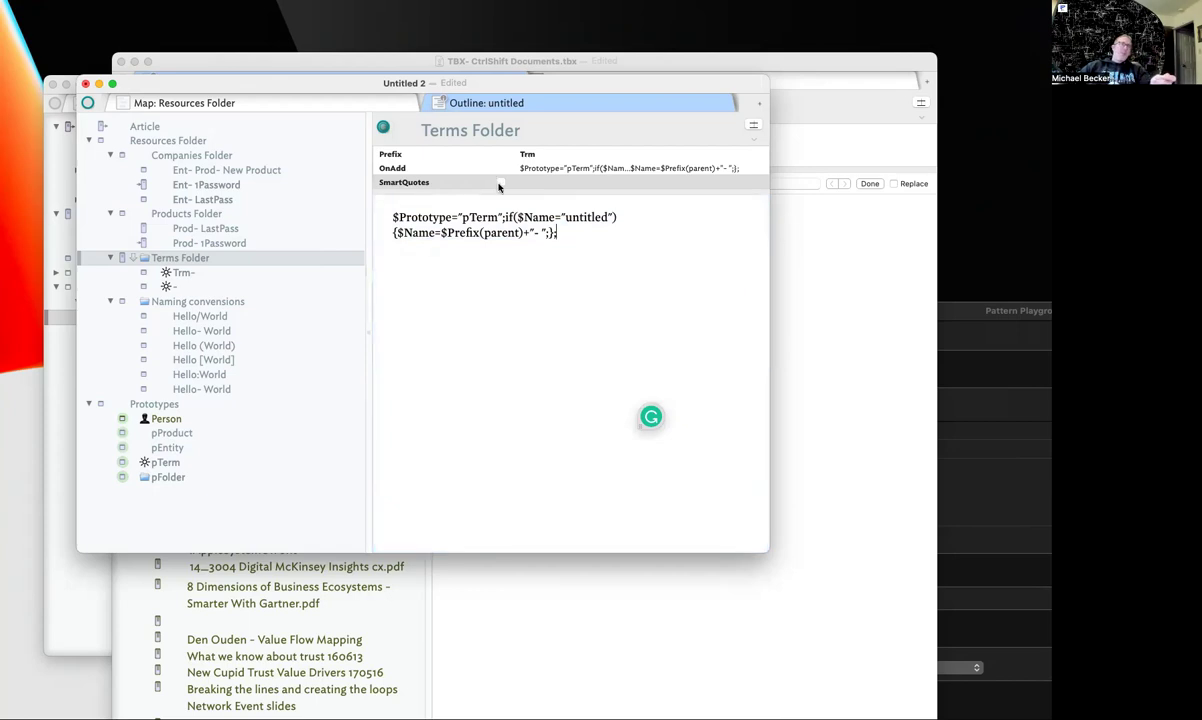
Clear the Terms Folder's note text and open the Ent- 1Password note
triple_click(671, 223)
key("super+a")
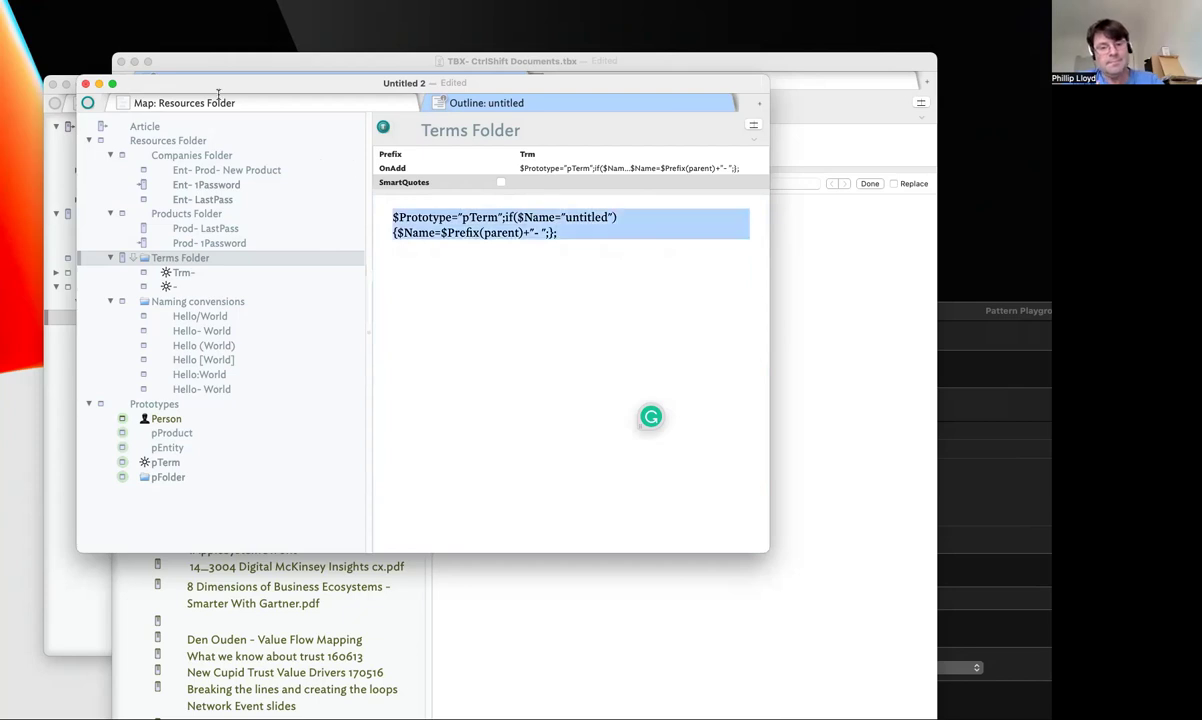
key("BackSpace")
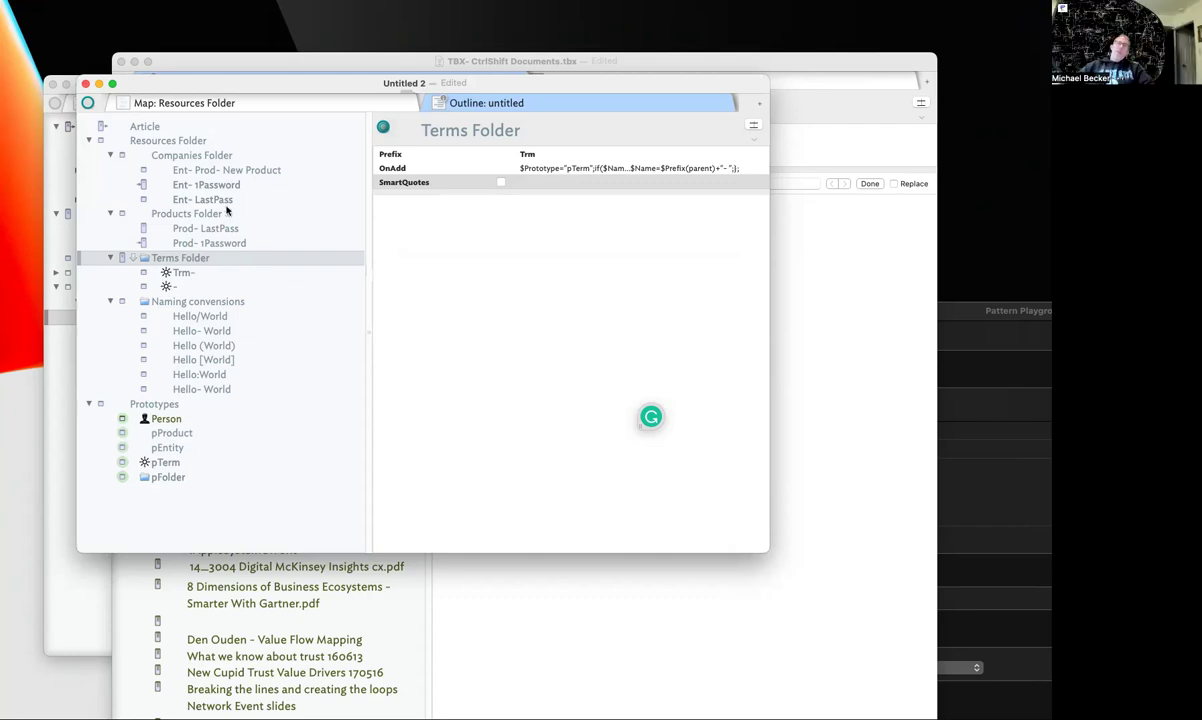
left_click(205, 182)
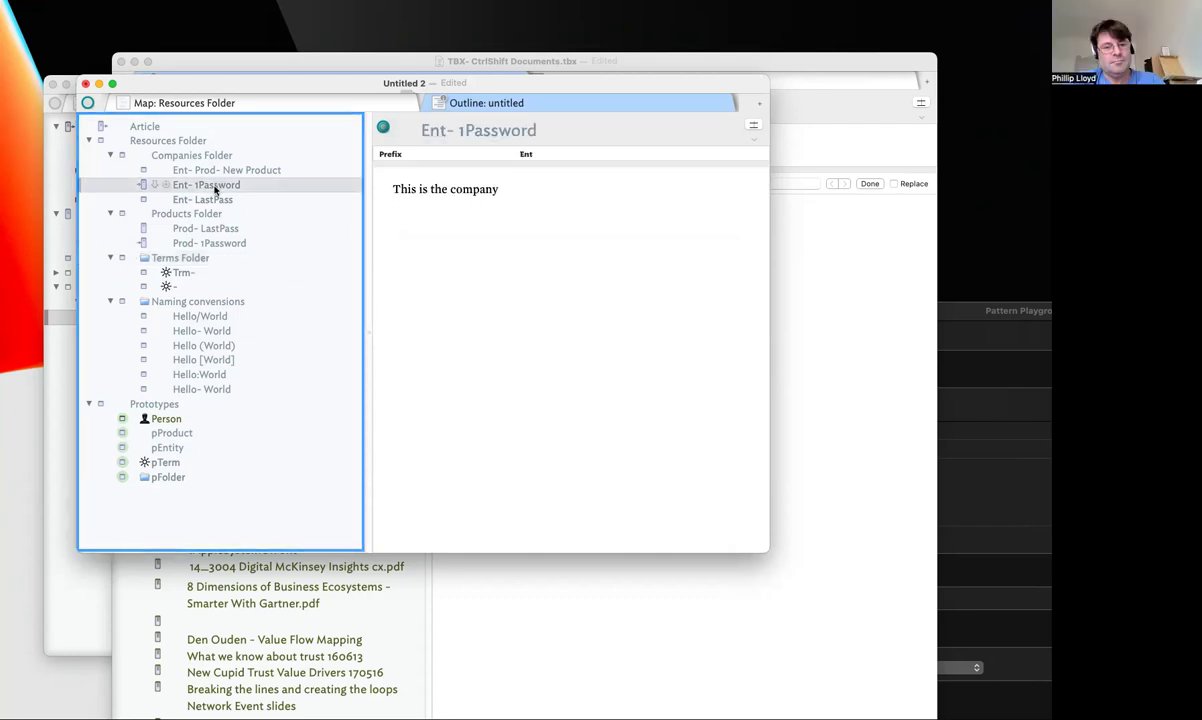
Collapse the Products Folder in the outline, leaving Companies Folder expanded
left_click(110, 155)
left_click(110, 170)
left_click(111, 156)
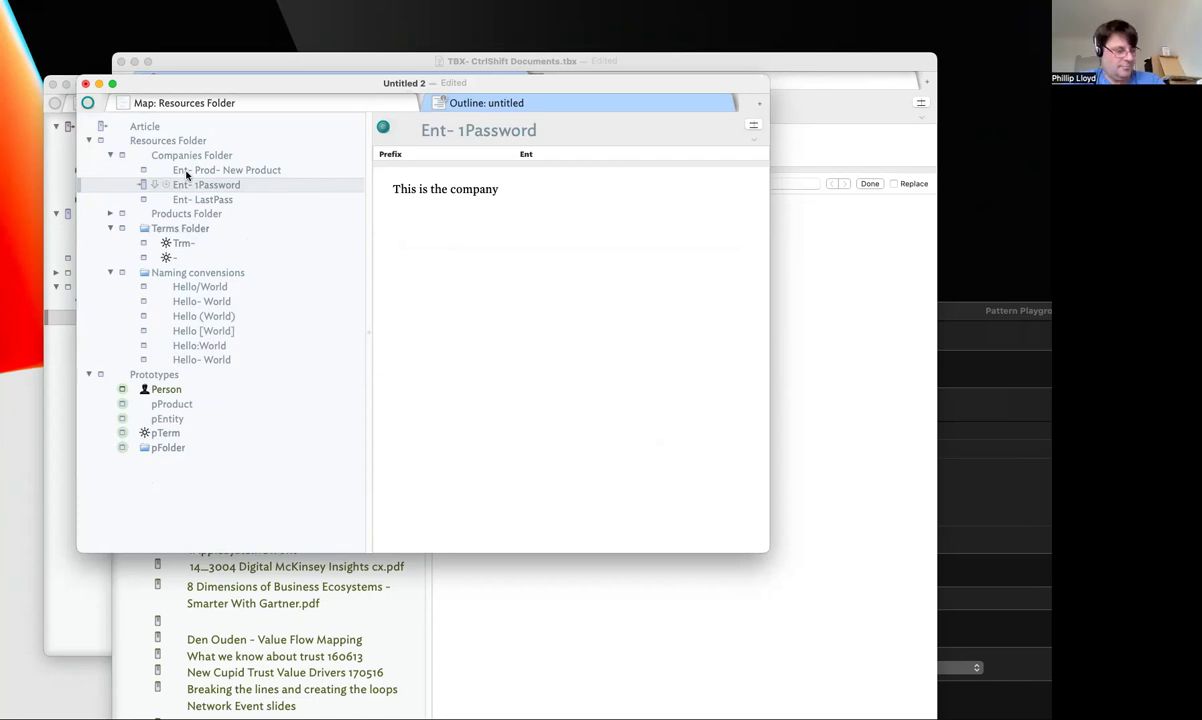
Rename the Trm- term note to 'Trm- Password'
left_click(200, 245)
left_click(226, 245)
type("Password")
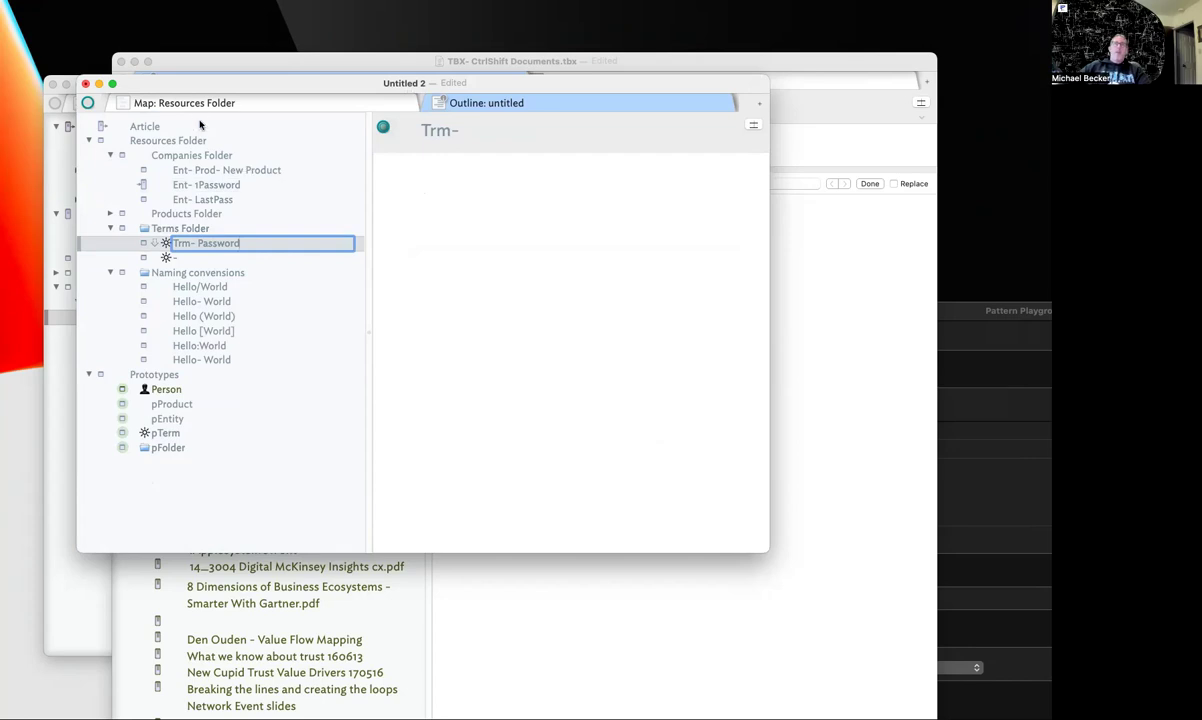
left_click(297, 125)
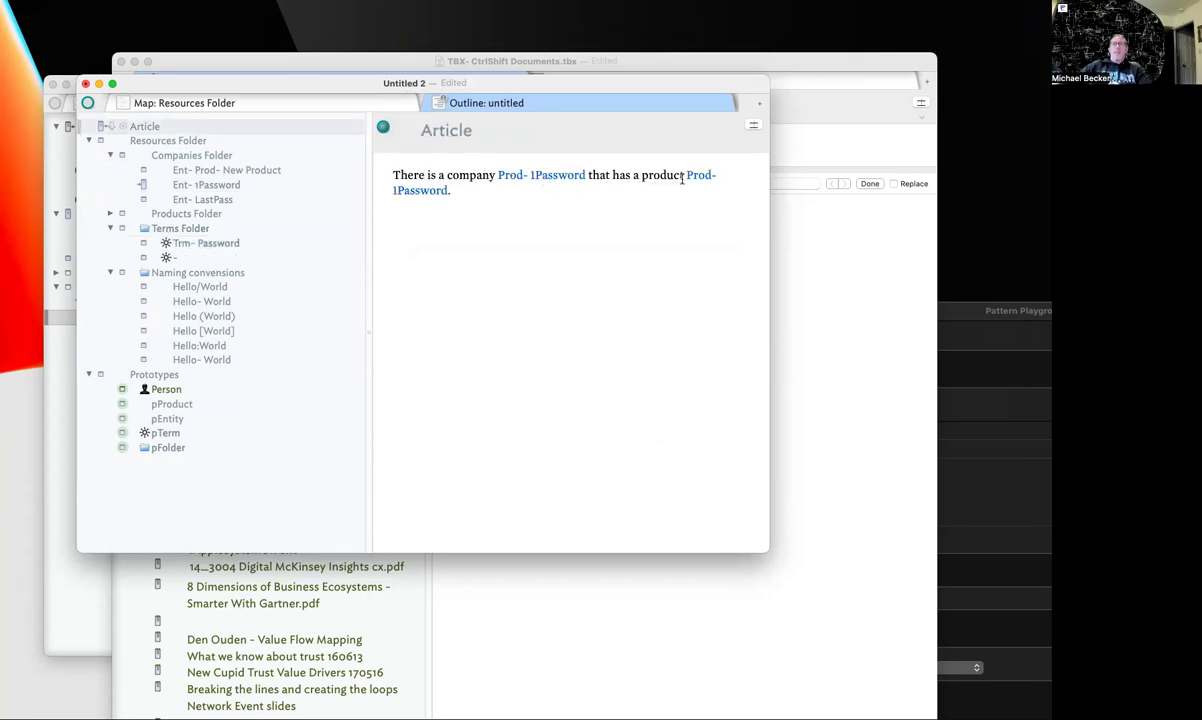
Append ', that let's you mange your Password' to the Article, linking Password to Trm- Password
left_click(543, 190)
key("BackSpace")
type(", tha")
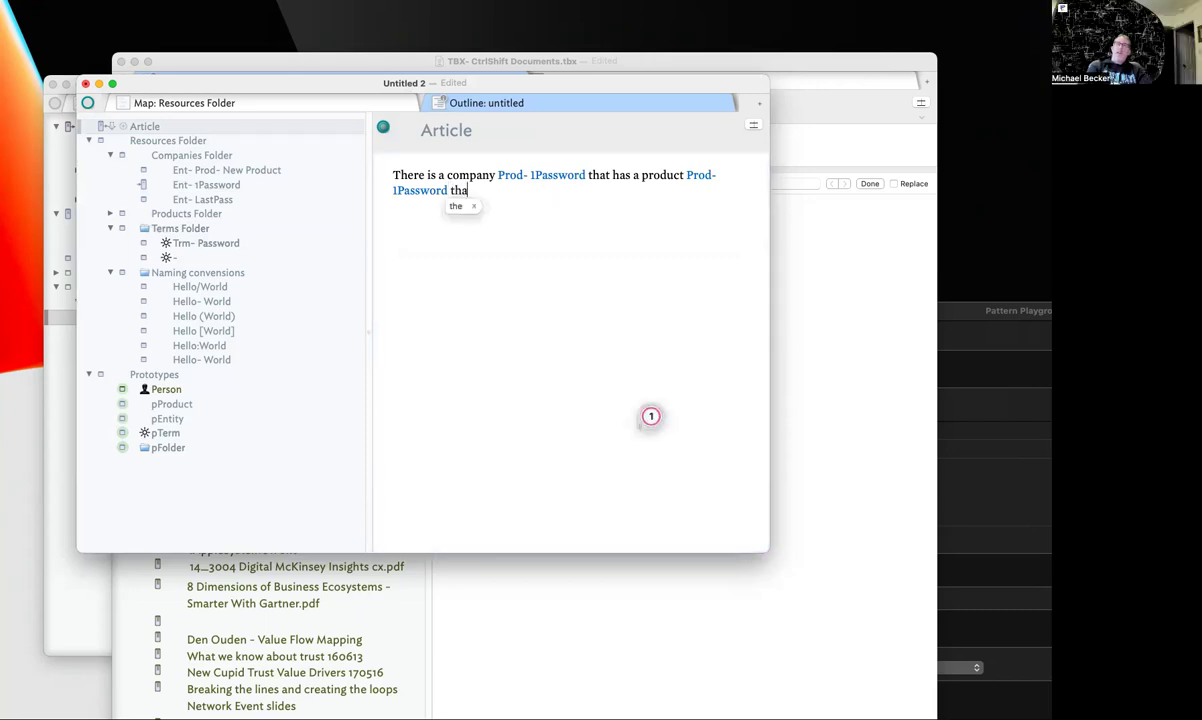
type("t let's you ")
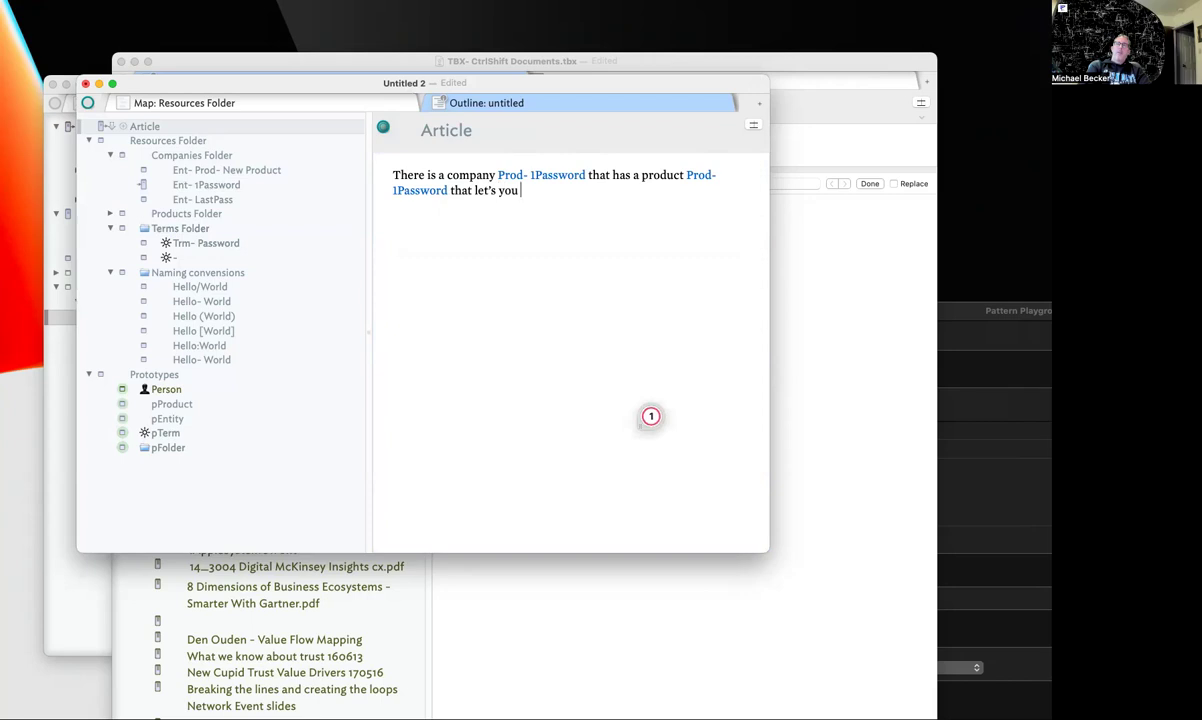
type("mange your ")
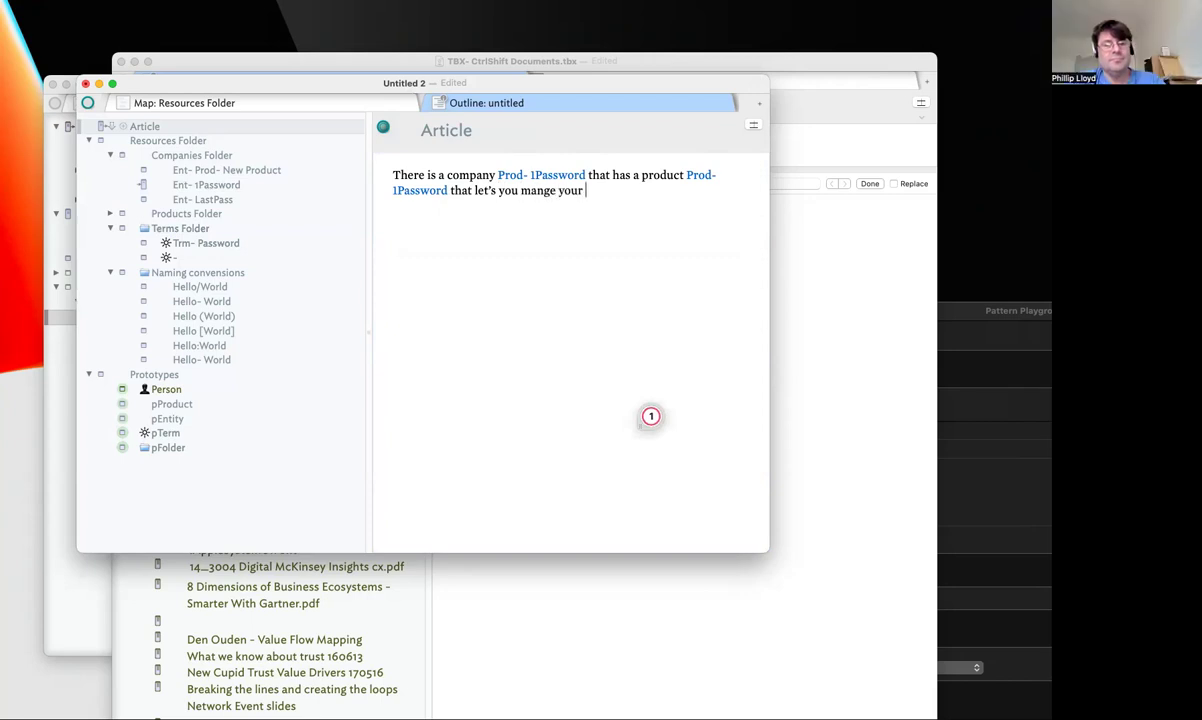
type("[[")
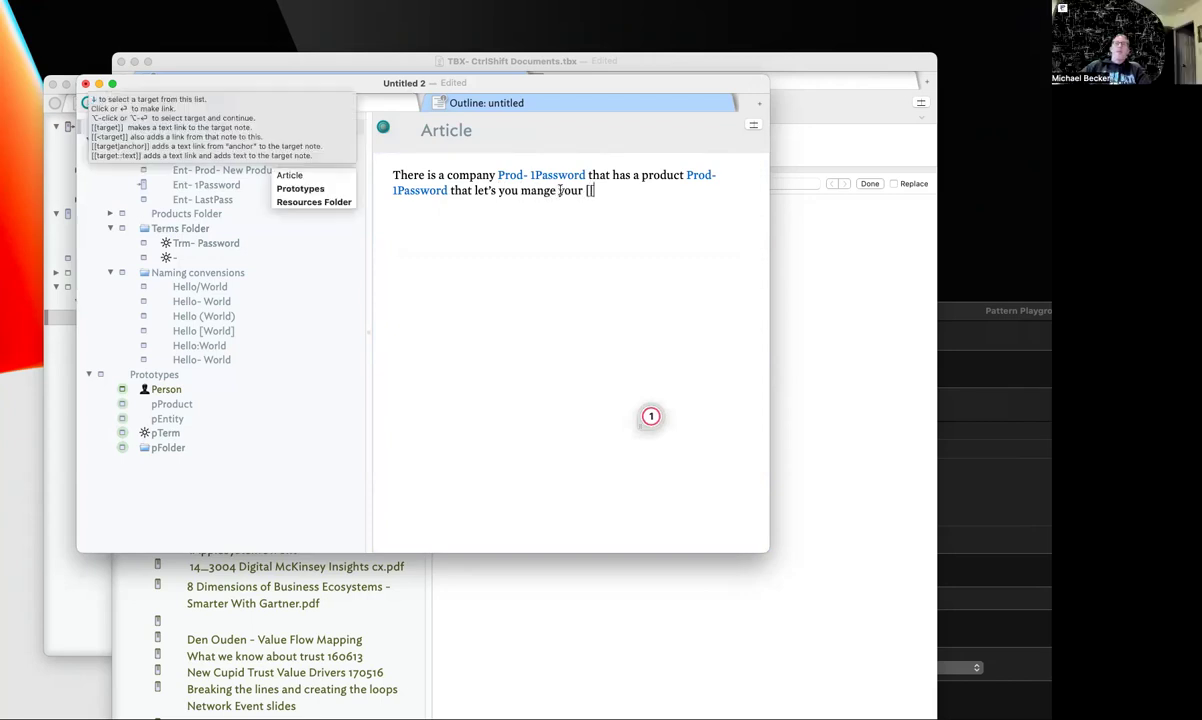
type("tr")
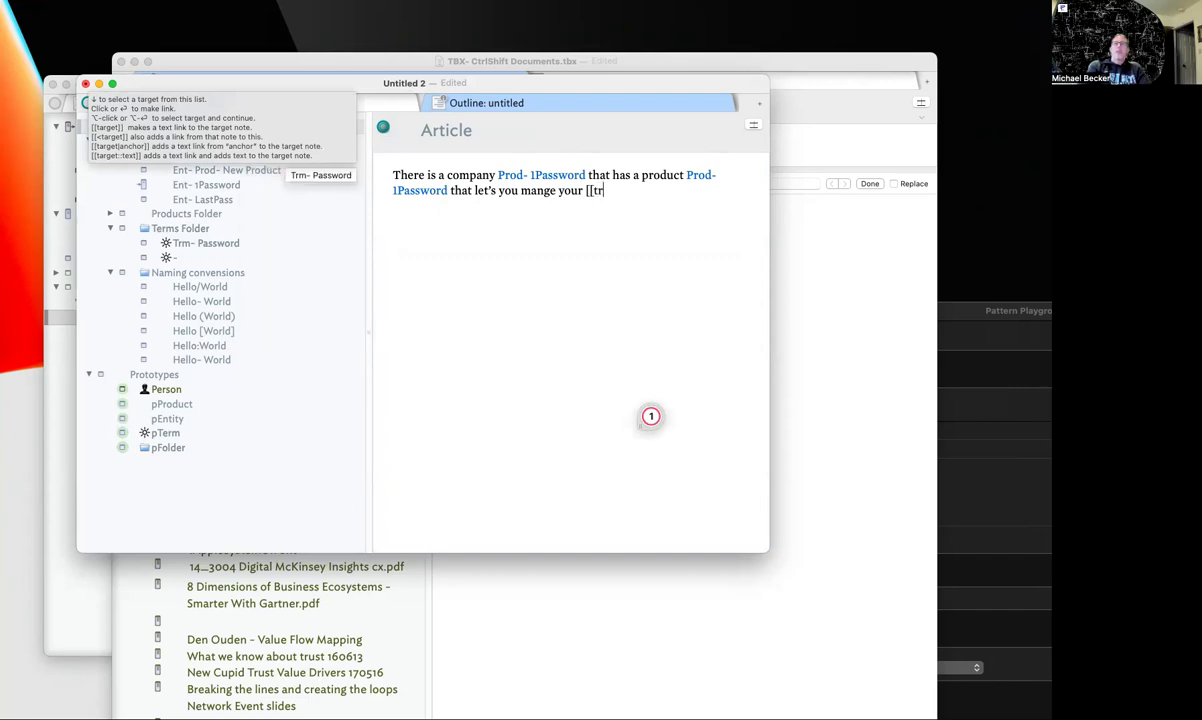
type("m")
key("Down")
key("Return")
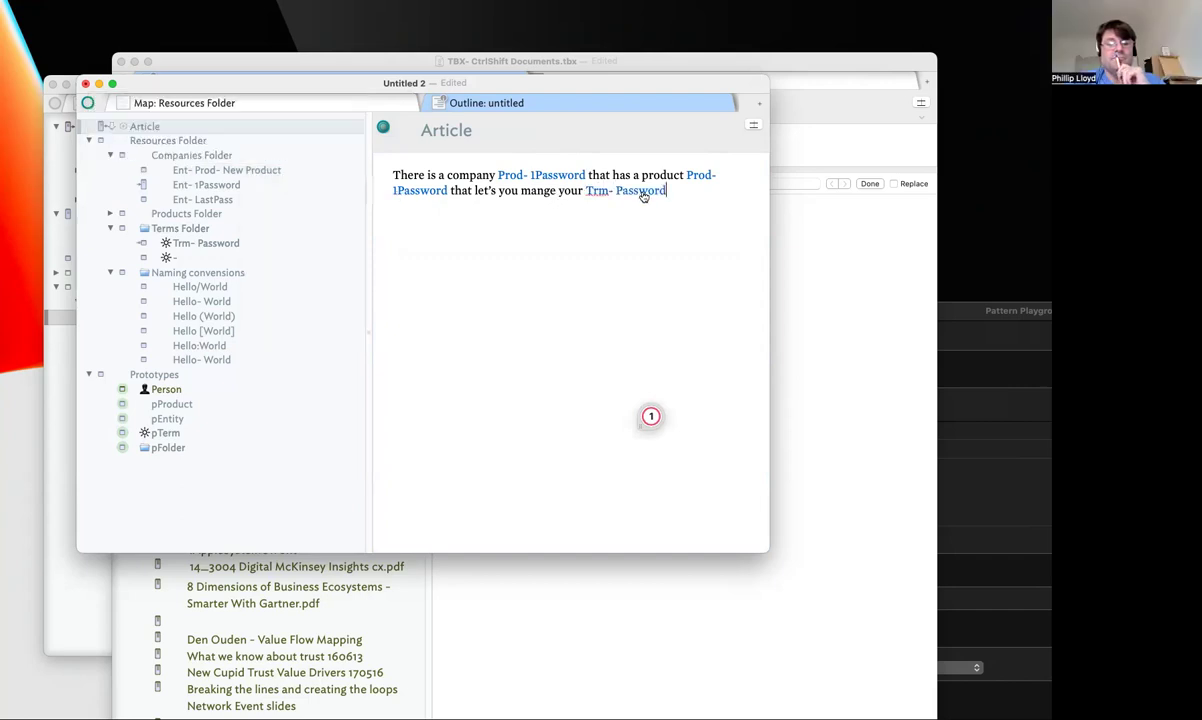
left_click_drag(586, 190, 616, 189)
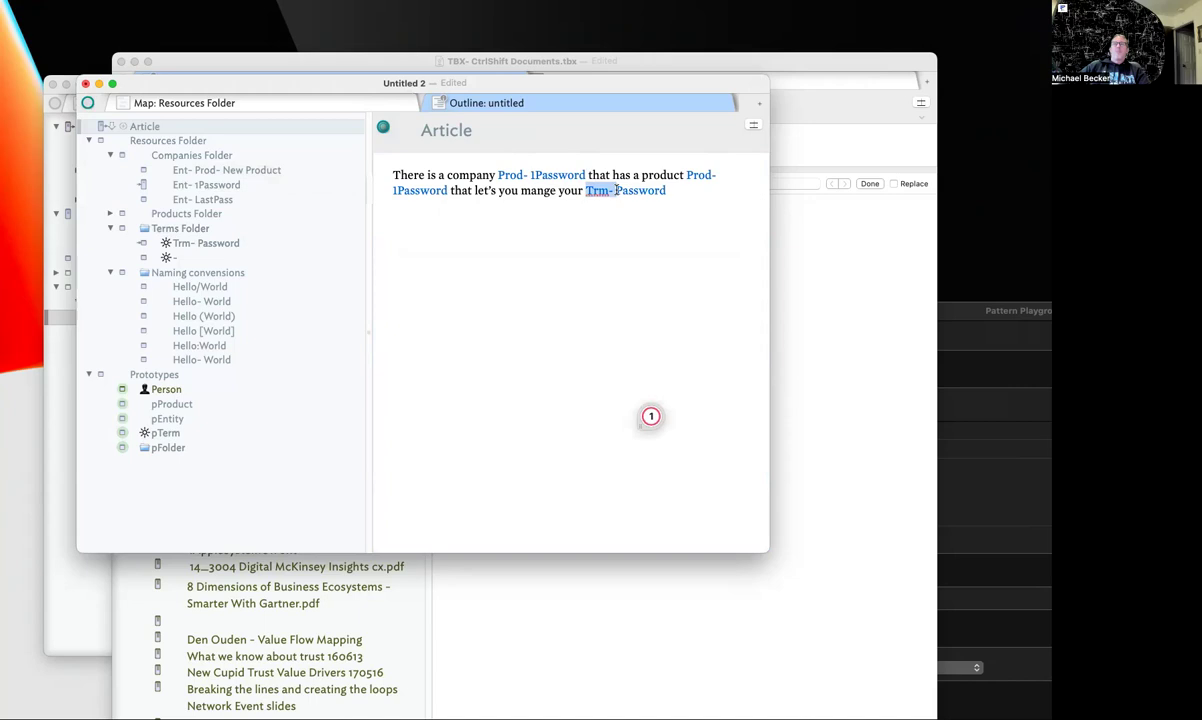
key("BackSpace")
Strip Prod- from the first link and re-create the second link to Prod- 1Password
left_click(659, 187)
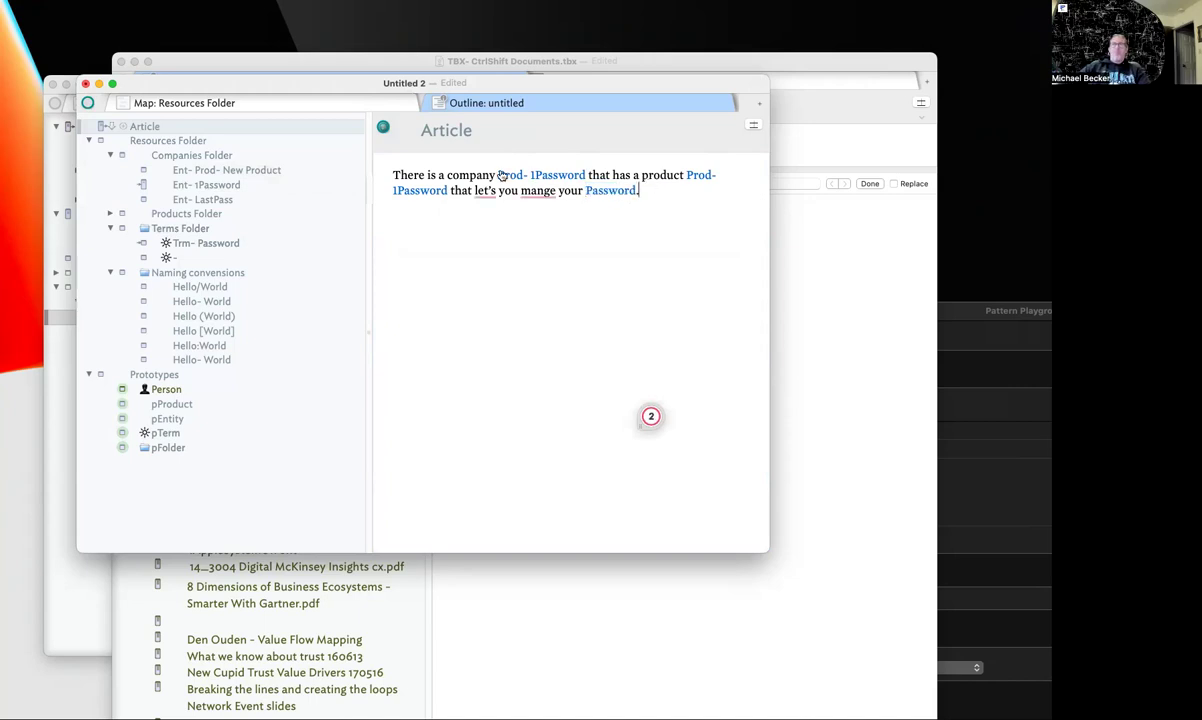
left_click_drag(496, 174, 528, 174)
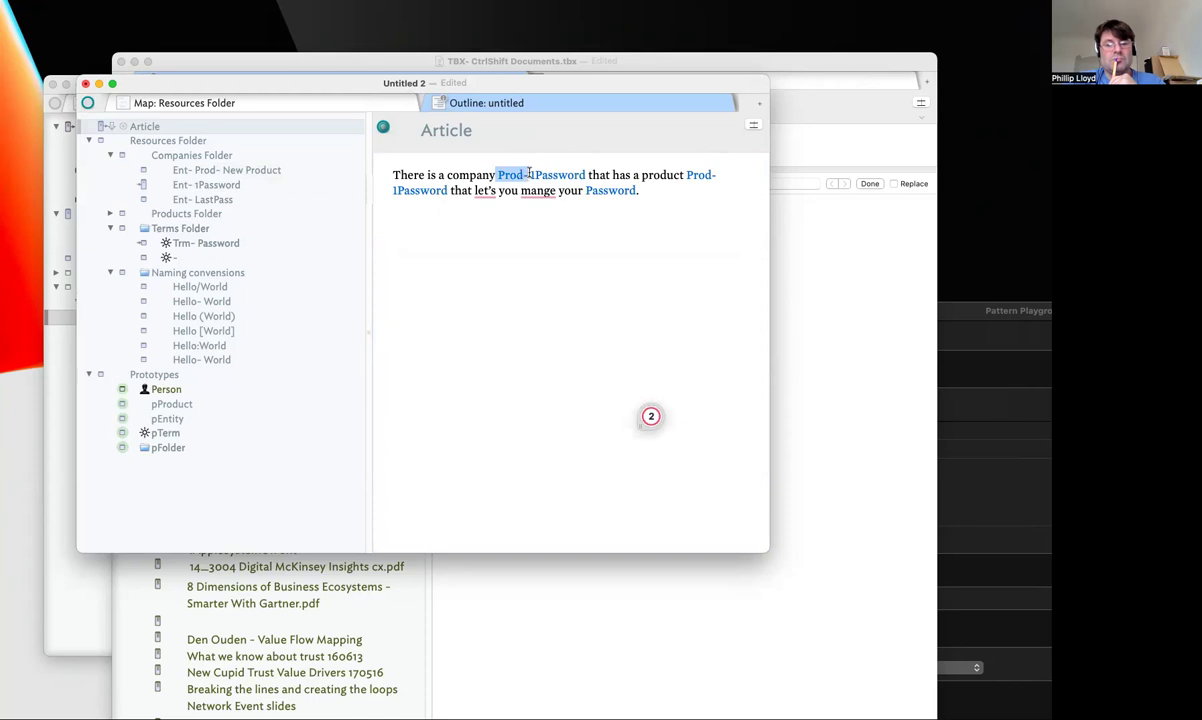
key("BackSpace")
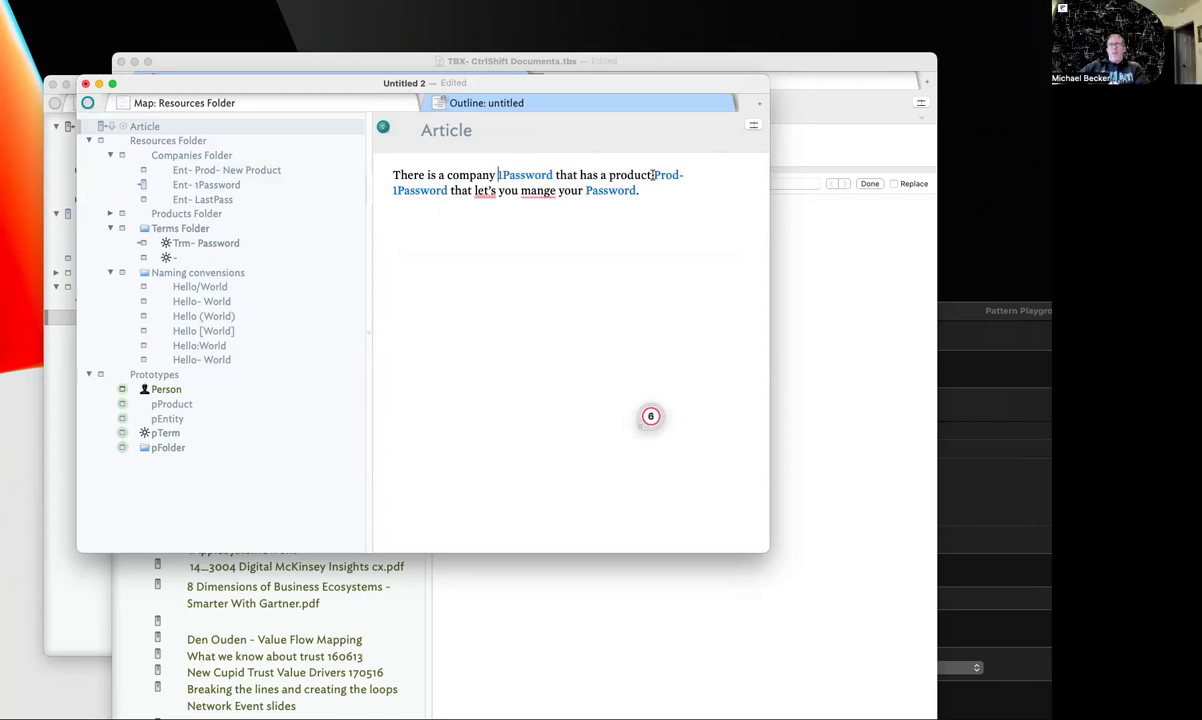
mouse_move(656, 176)
left_mouse_down()
mouse_move(397, 201)
mouse_move(640, 190)
left_mouse_up()
key("BackSpace")
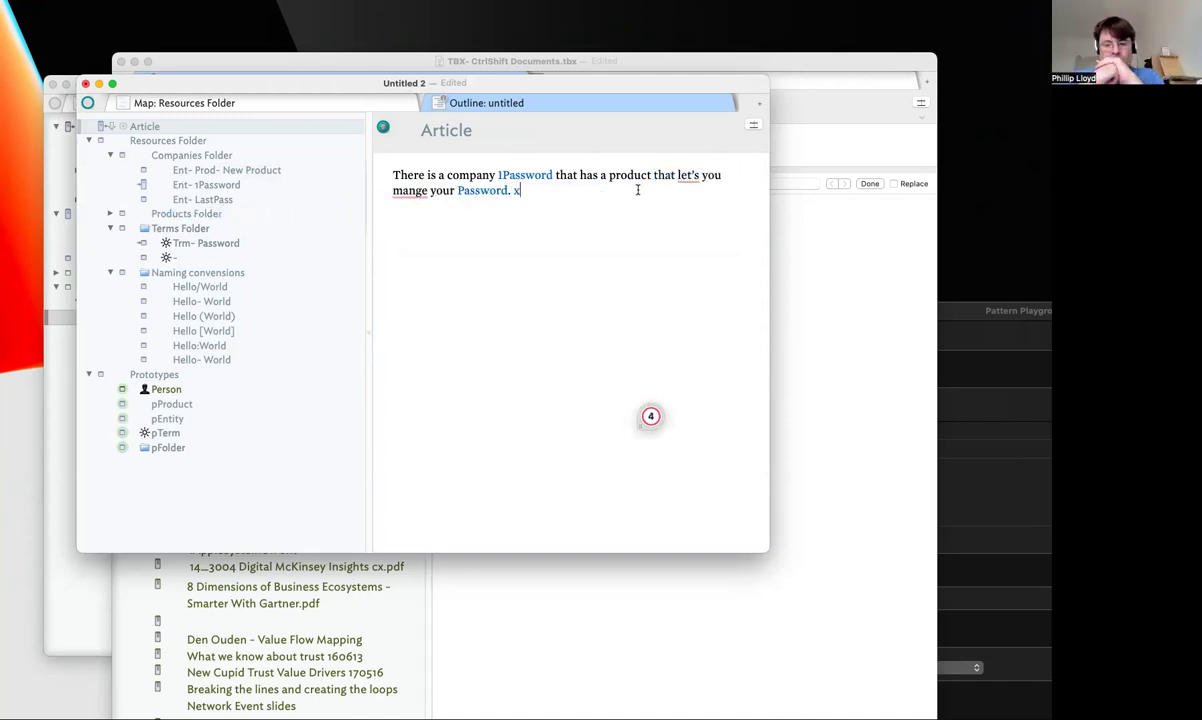
key("super+z")
key("super+z")
key("super+z")
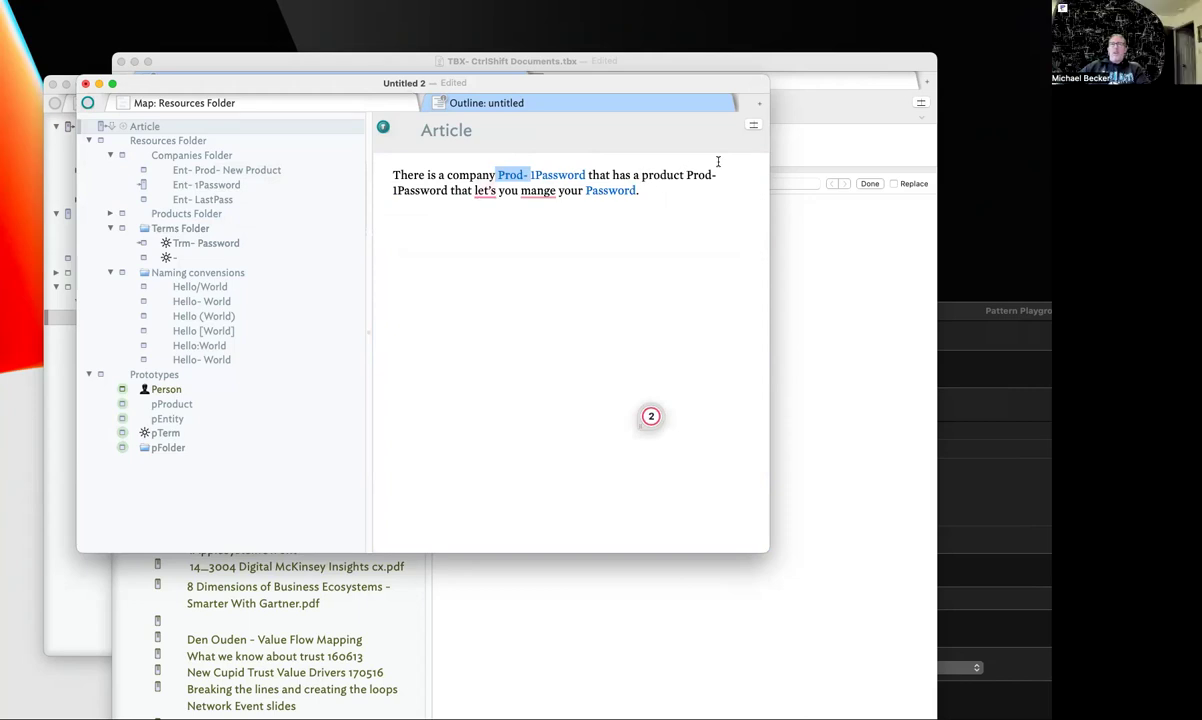
left_click_drag(690, 174, 450, 190)
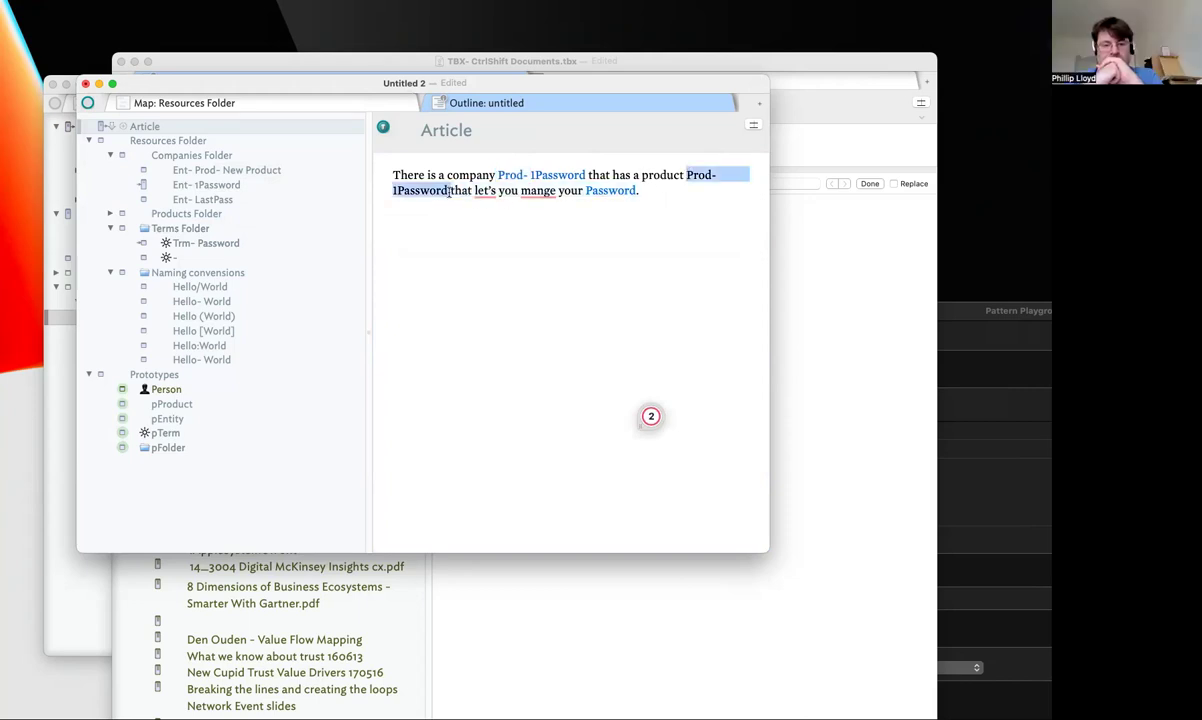
type("[[1p")
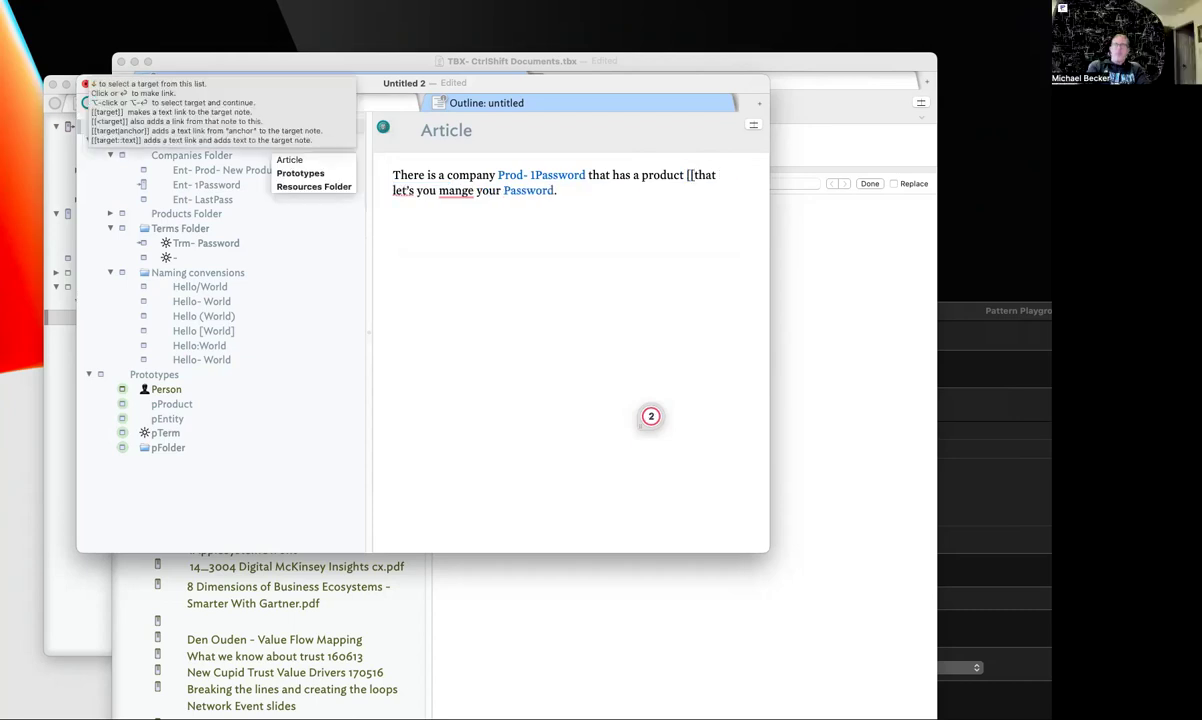
left_click(317, 173)
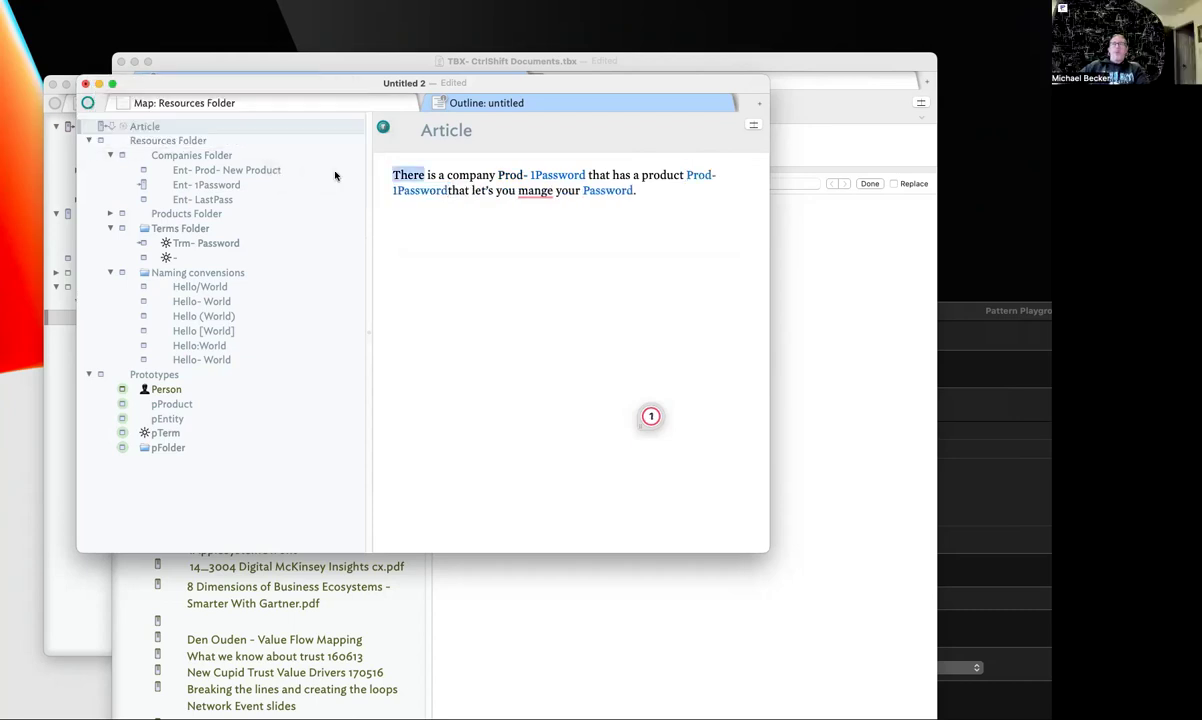
left_click(695, 176)
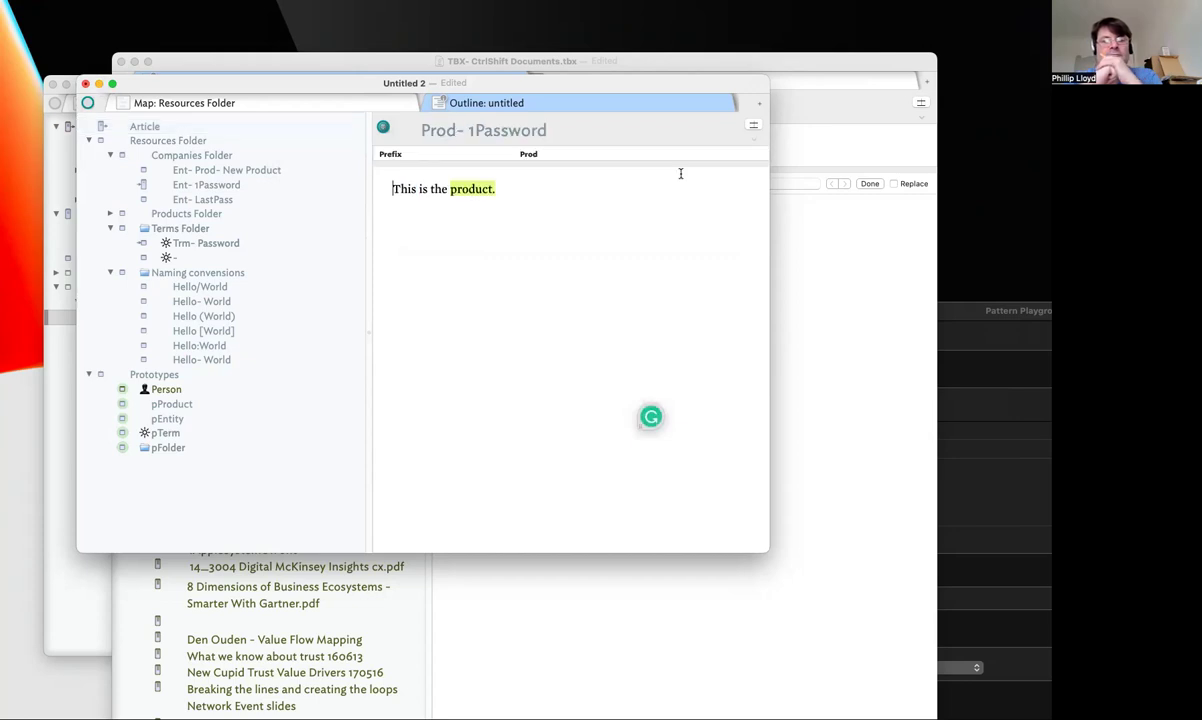
key("super+bracketleft")
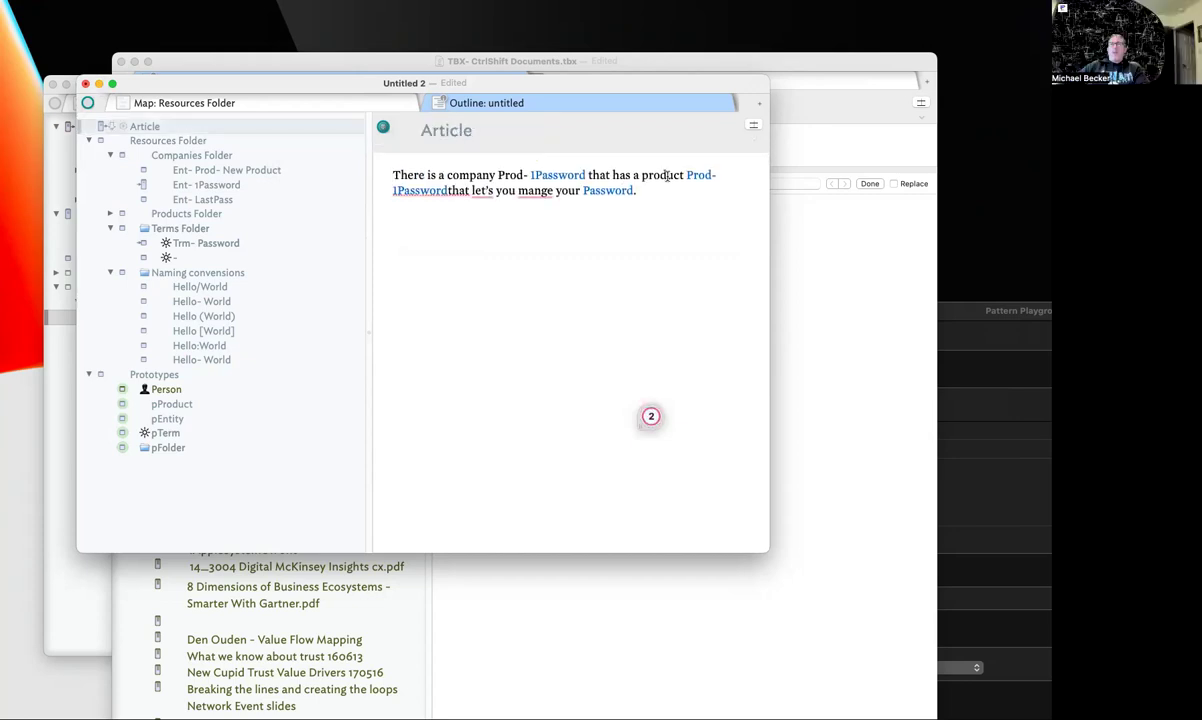
Delete the Prod- prefix from both 1Password links so each reads just 1Password
left_click_drag(686, 175, 711, 175)
key("BackSpace")
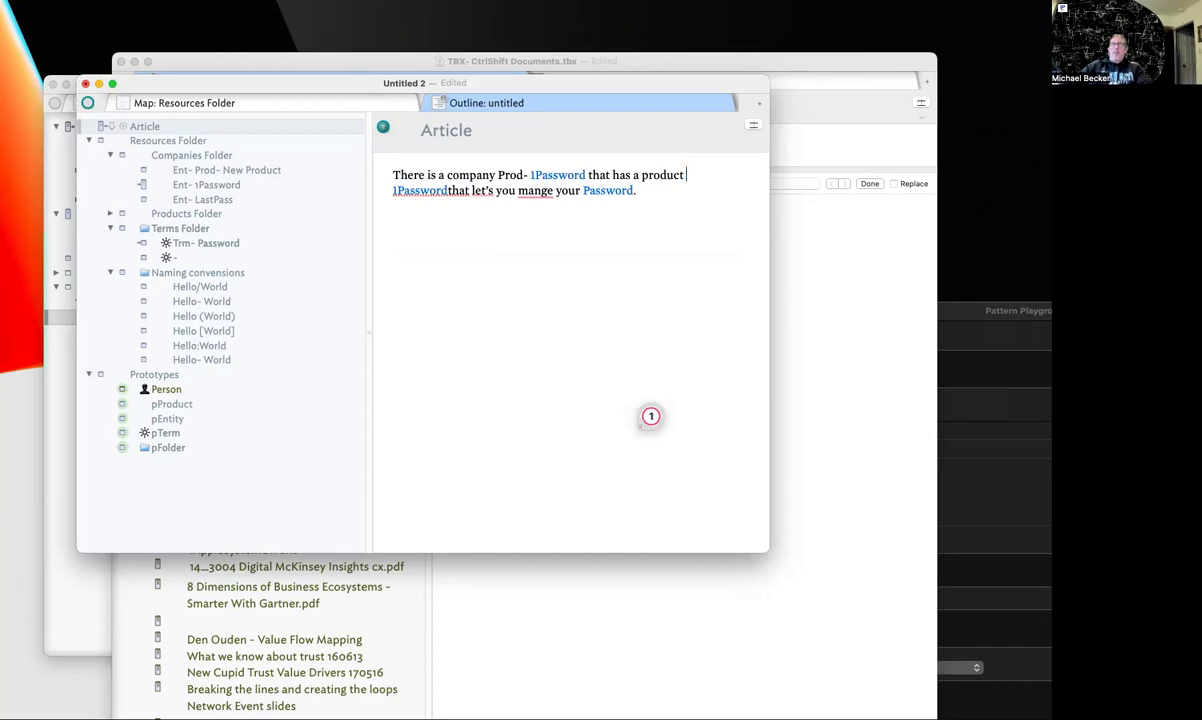
left_click(566, 271)
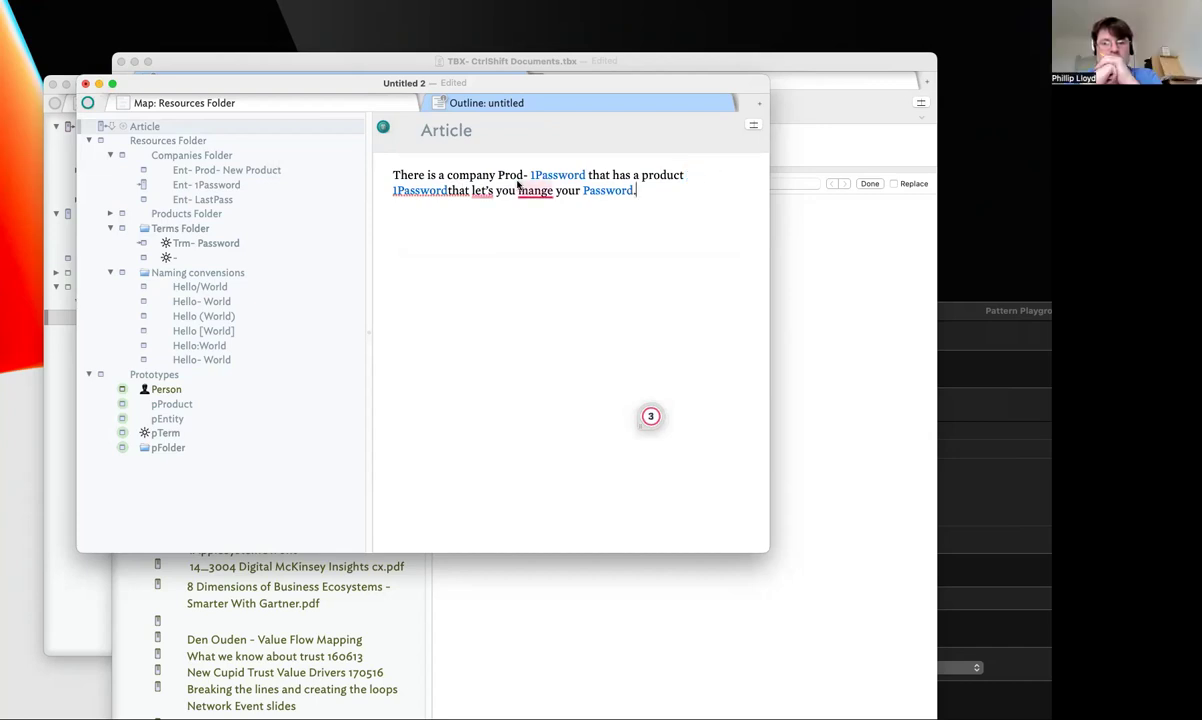
left_click_drag(498, 176, 527, 177)
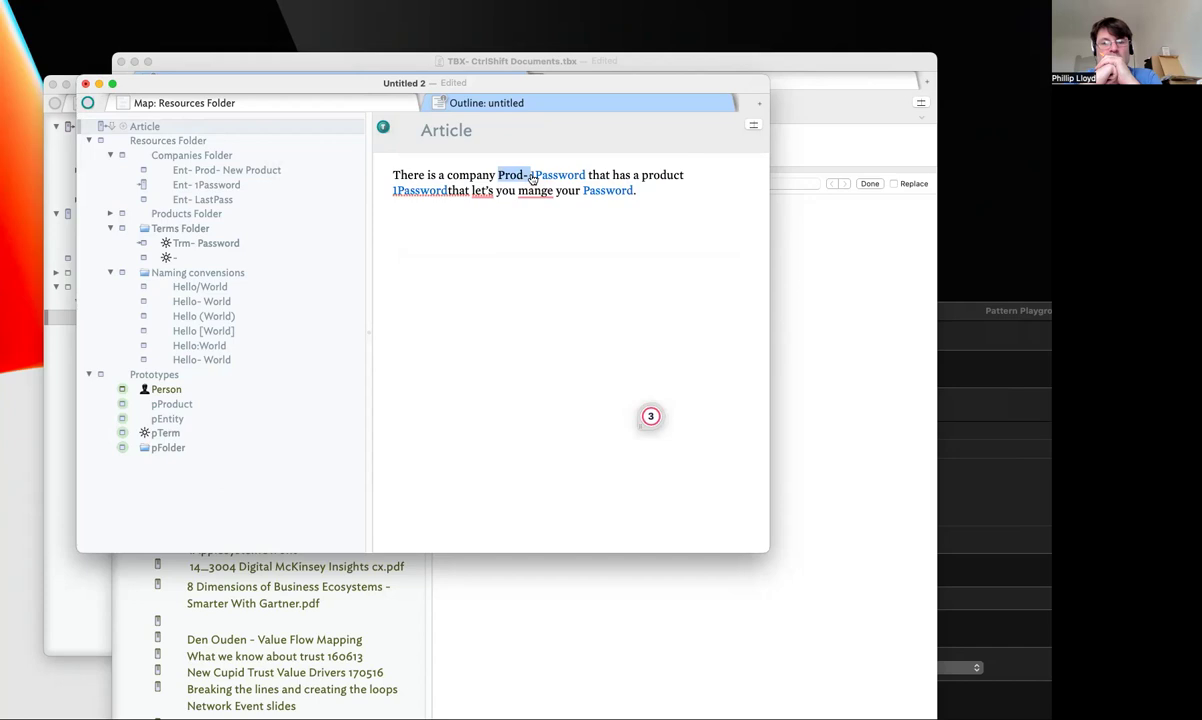
key("BackSpace")
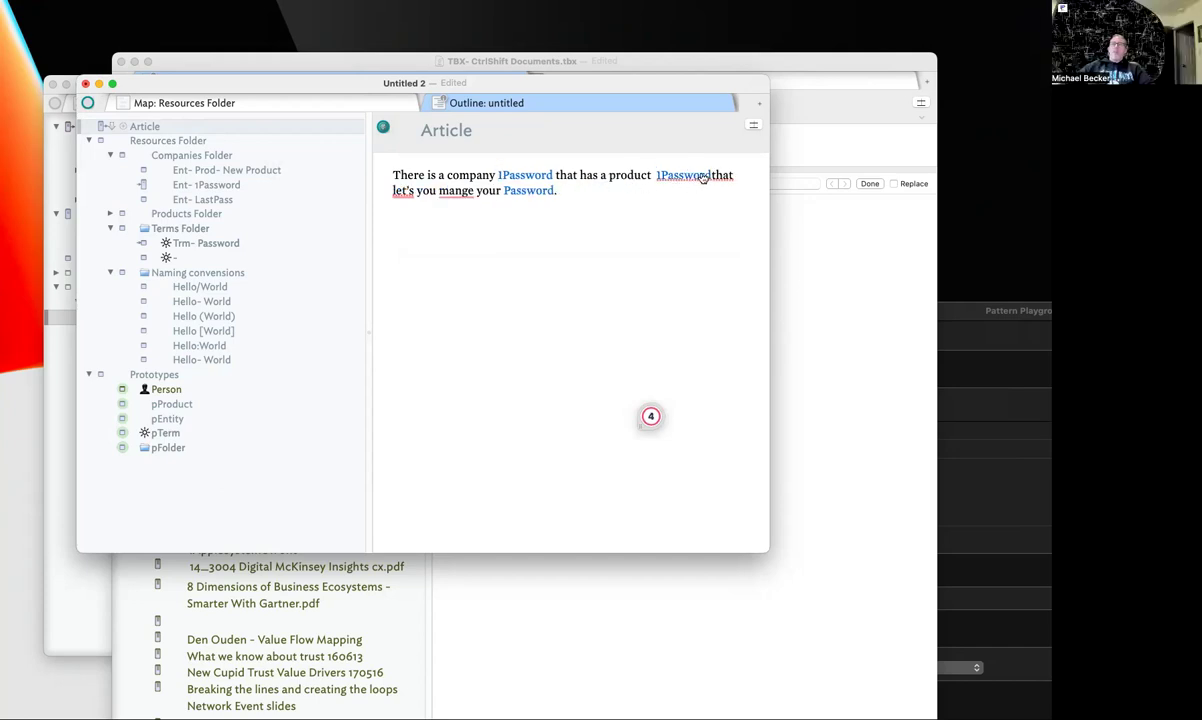
left_click(711, 174)
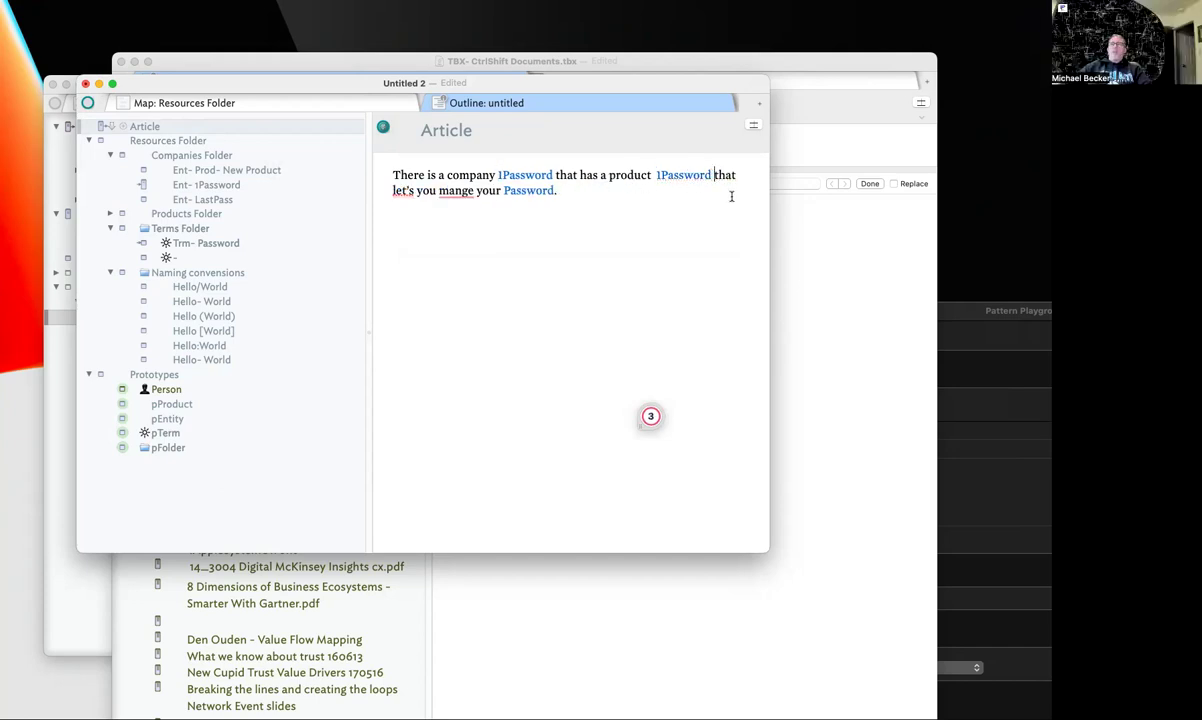
mouse_move(456, 191)
left_click(473, 216)
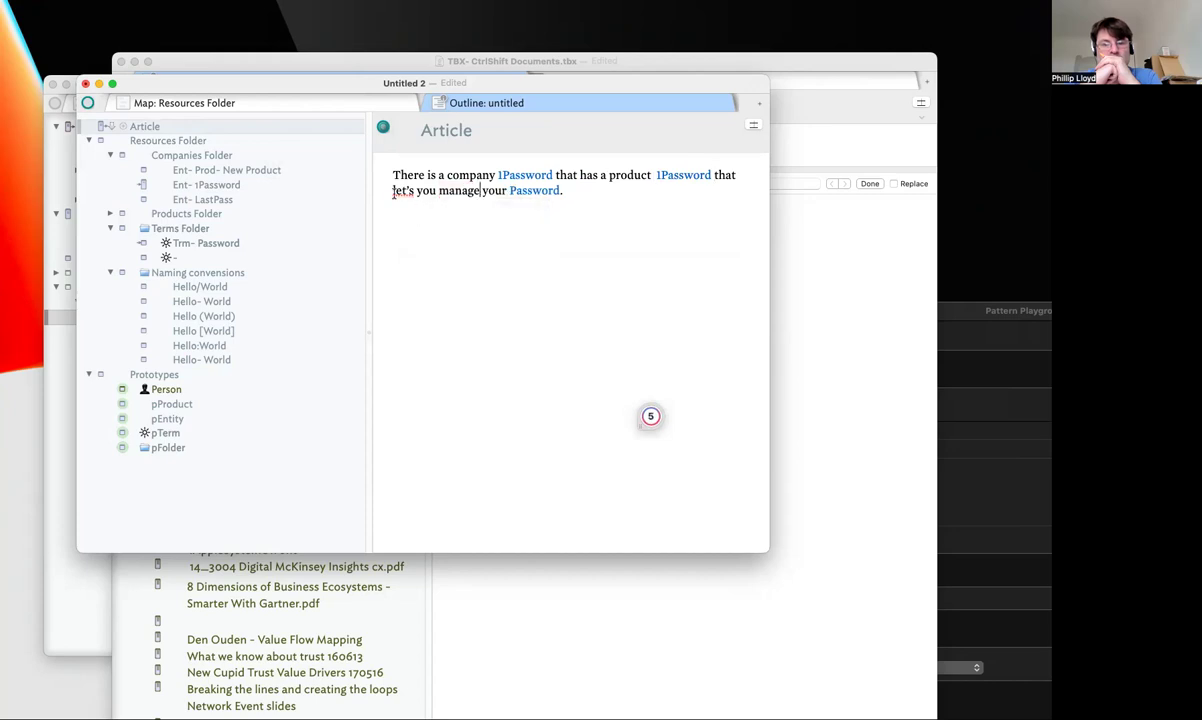
left_click(452, 213)
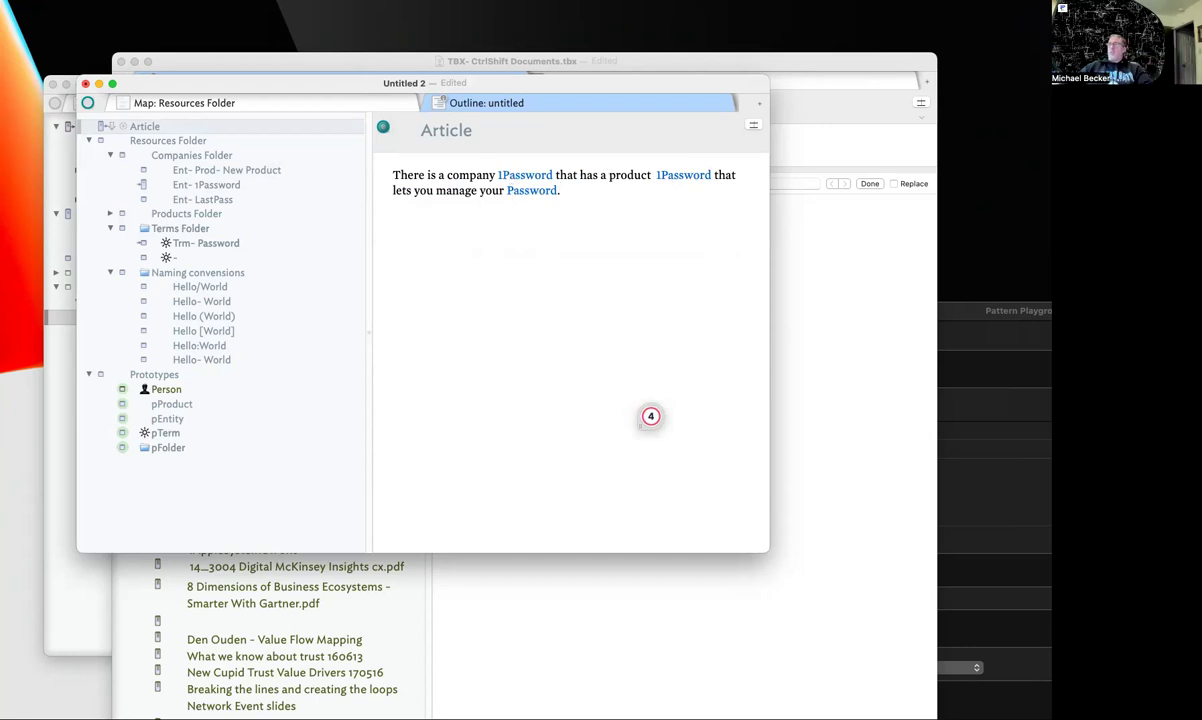
key("Right")
key("Return")
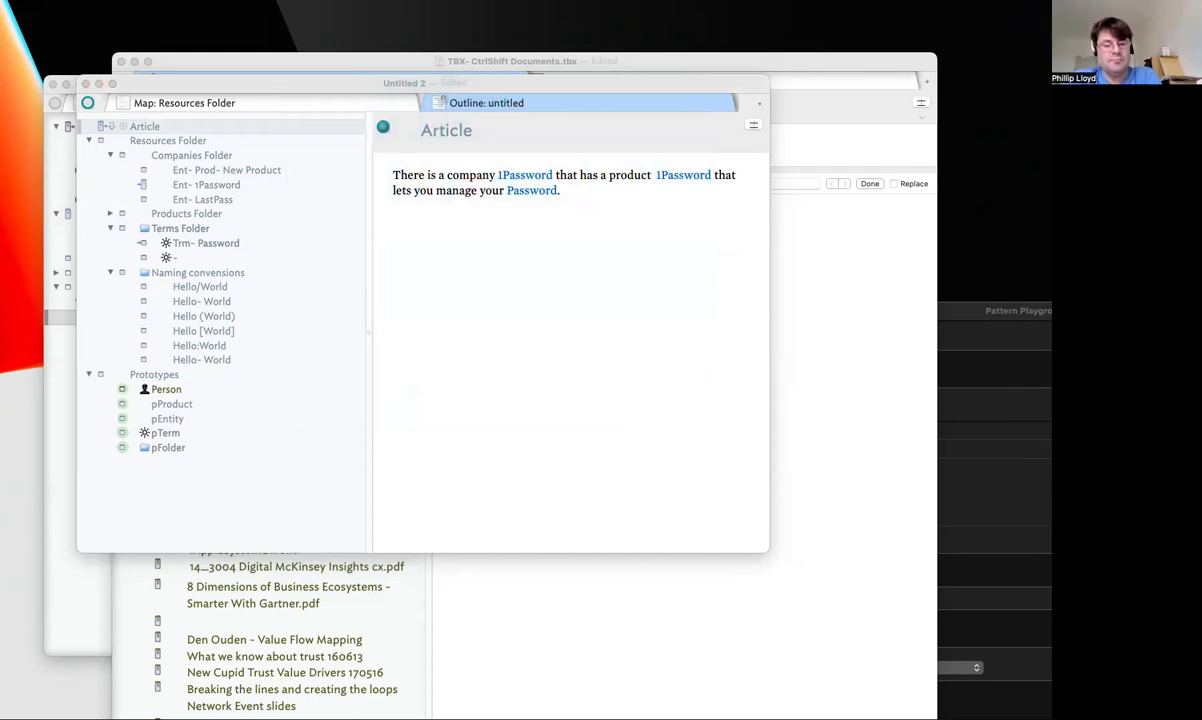
left_click(545, 306)
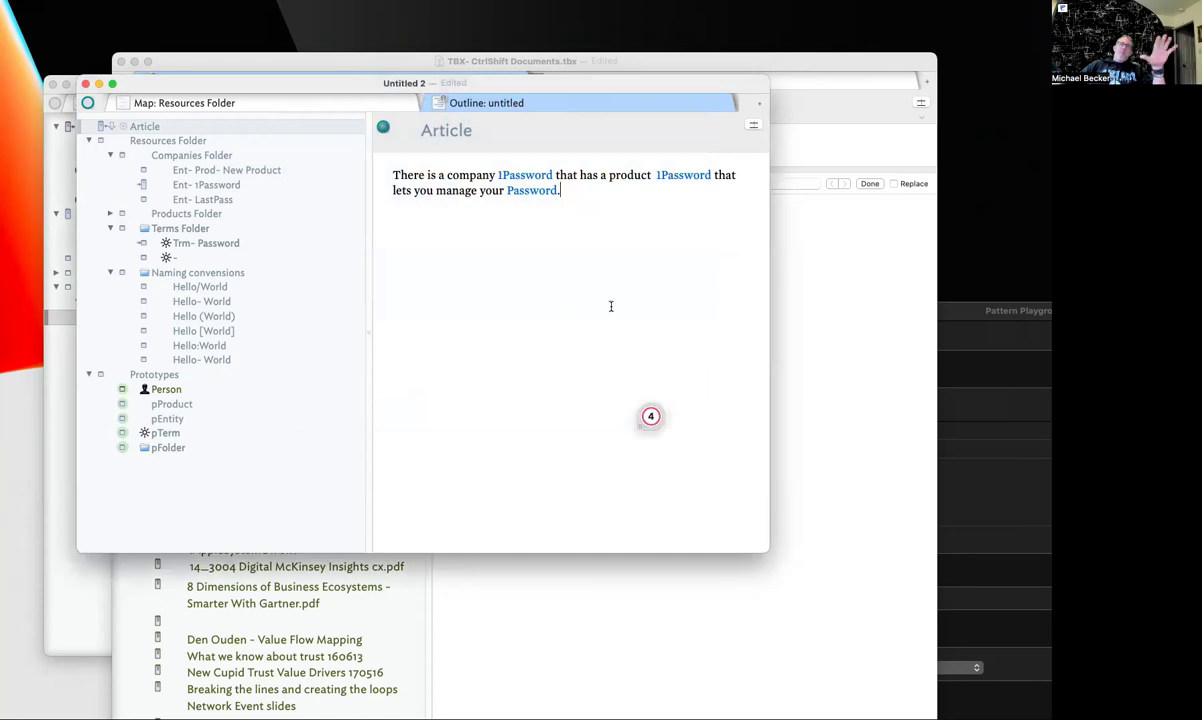
Define Trm- Password as a "what you know" test verifying identity and authority to log into a site or app
left_click(194, 243)
left_click(420, 255)
type("Pas")
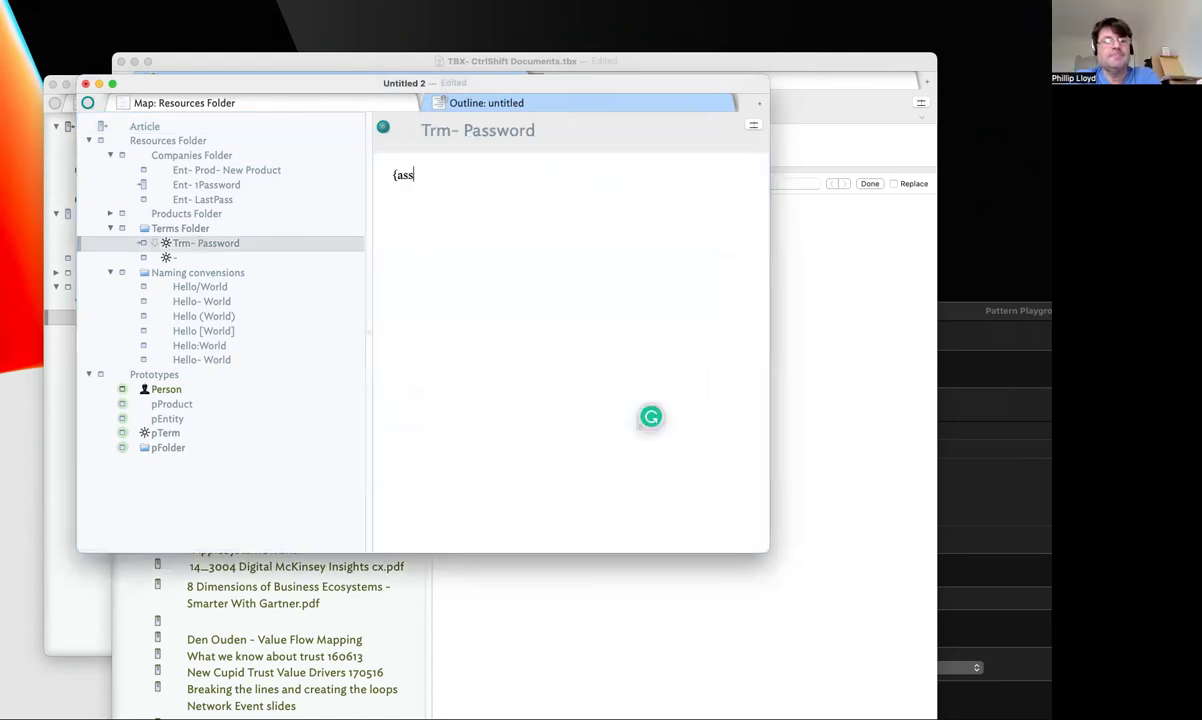
type("ssword a ")
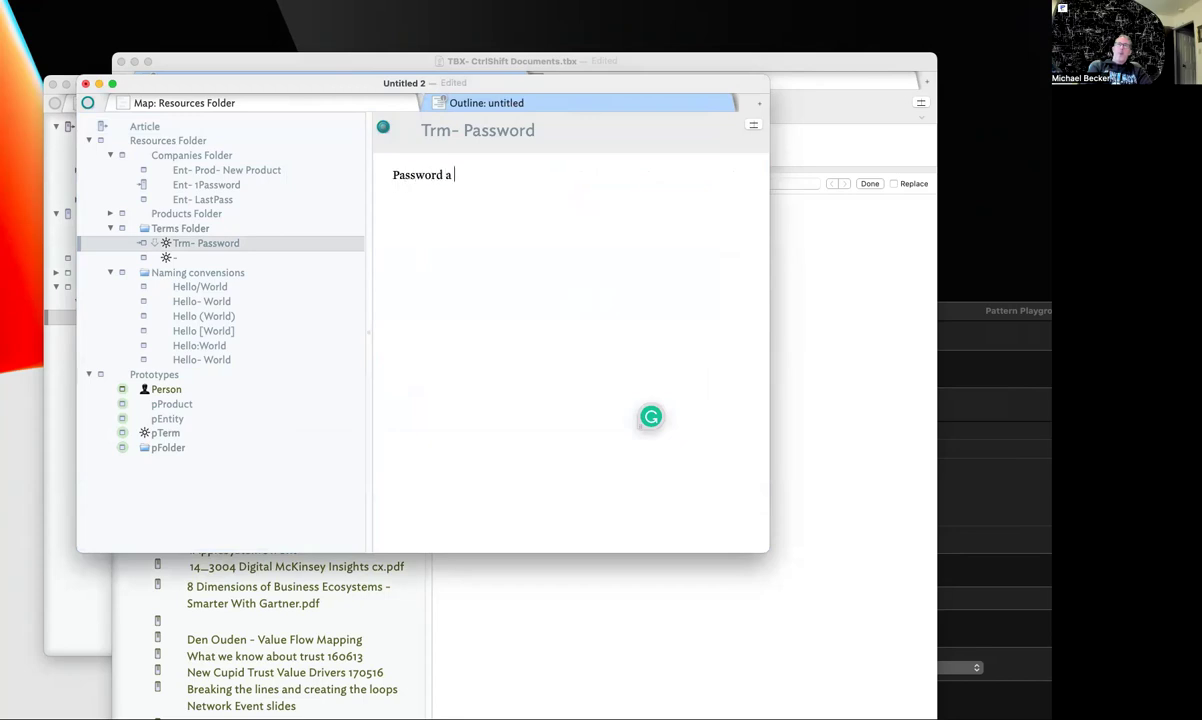
type("aknow")
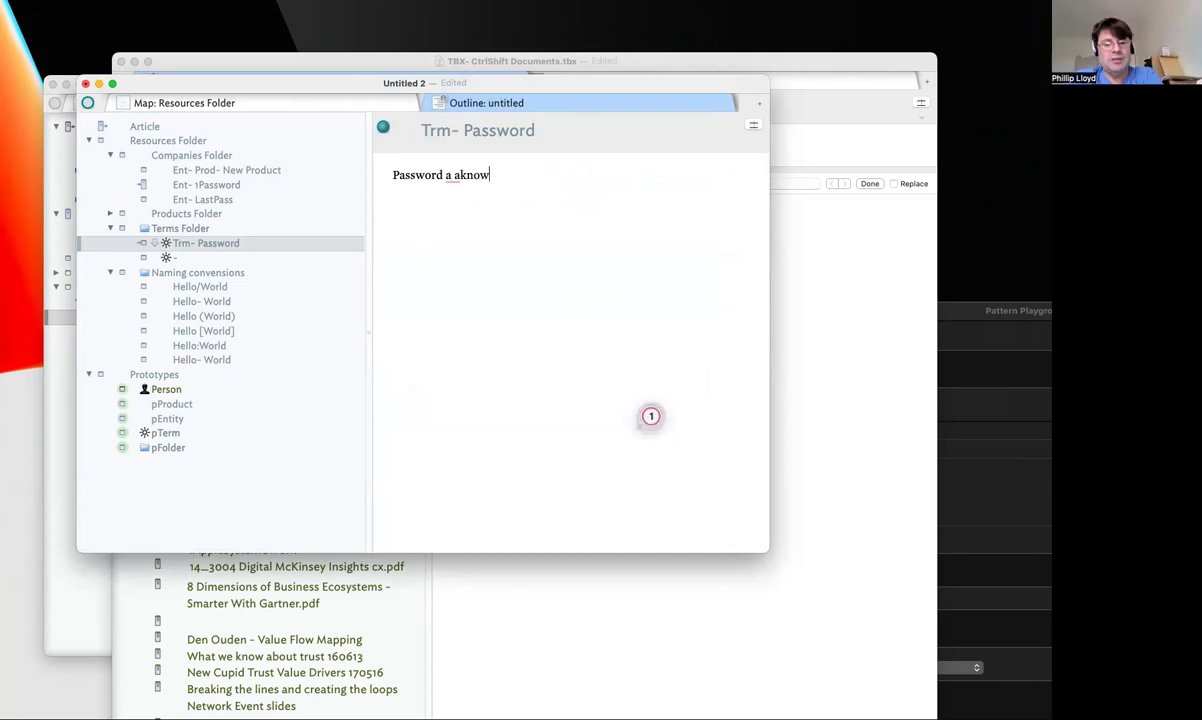
key("BackSpace")
key("BackSpace")
key("BackSpace")
key("BackSpace")
key("BackSpace")
type("kn")
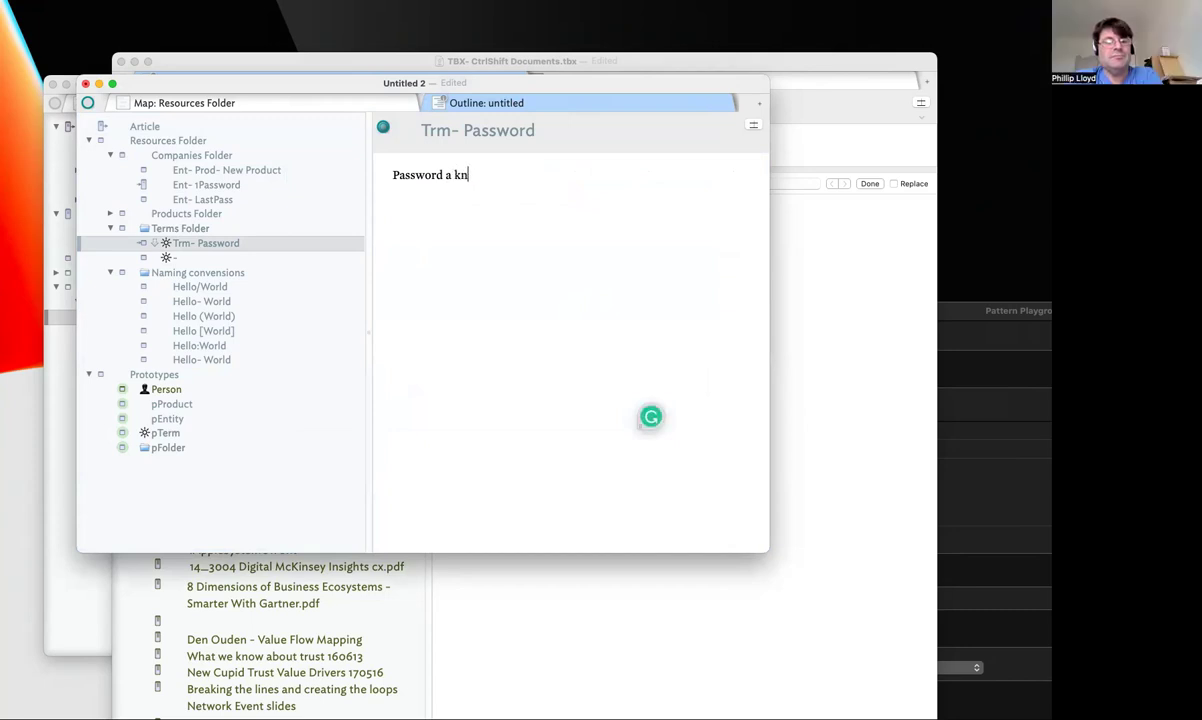
type("\"what you know\"")
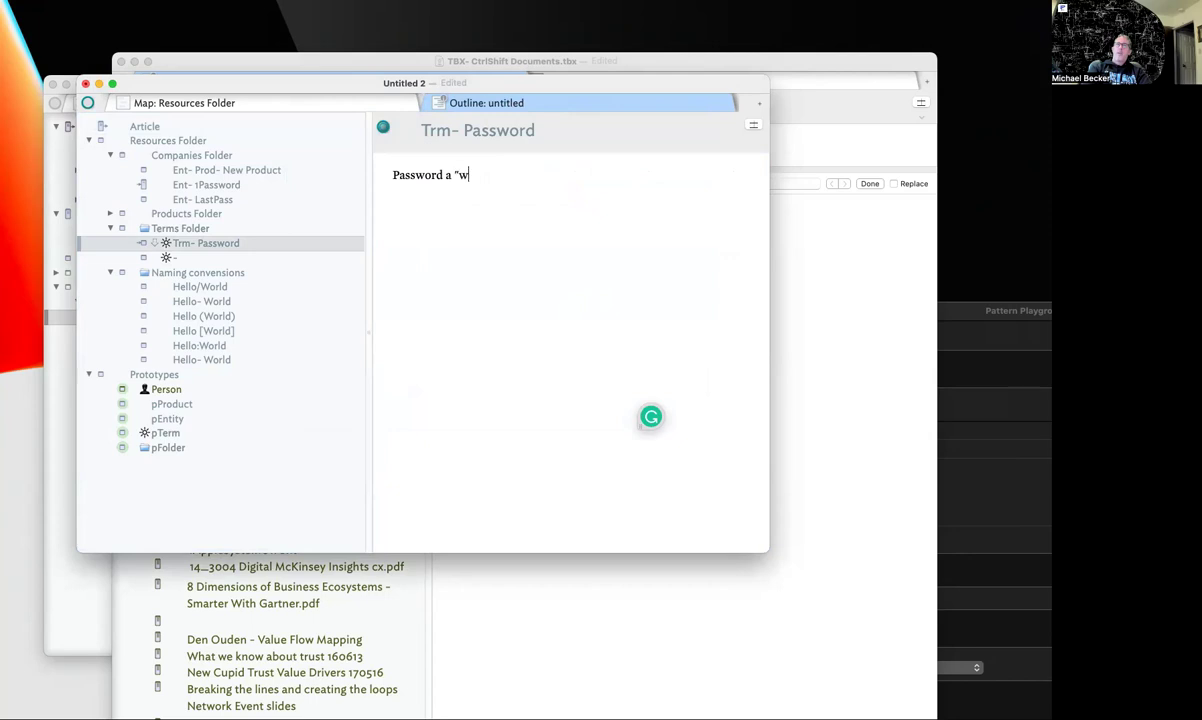
type(" k")
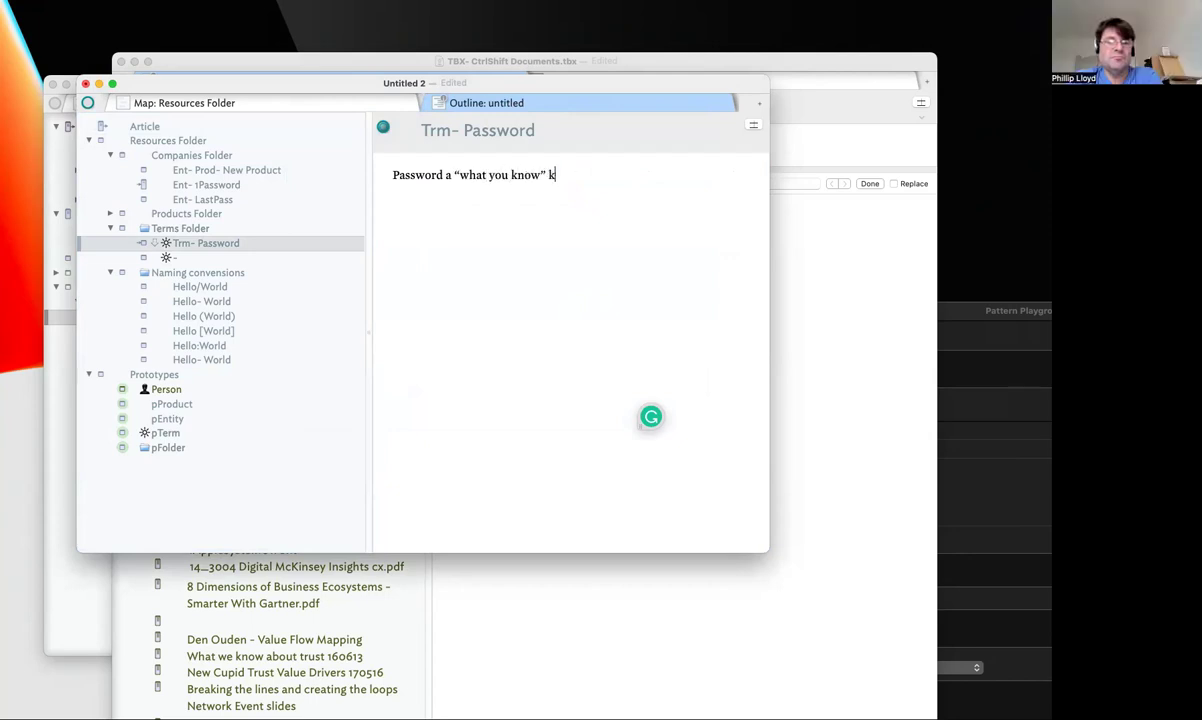
type("nowledge test o ver")
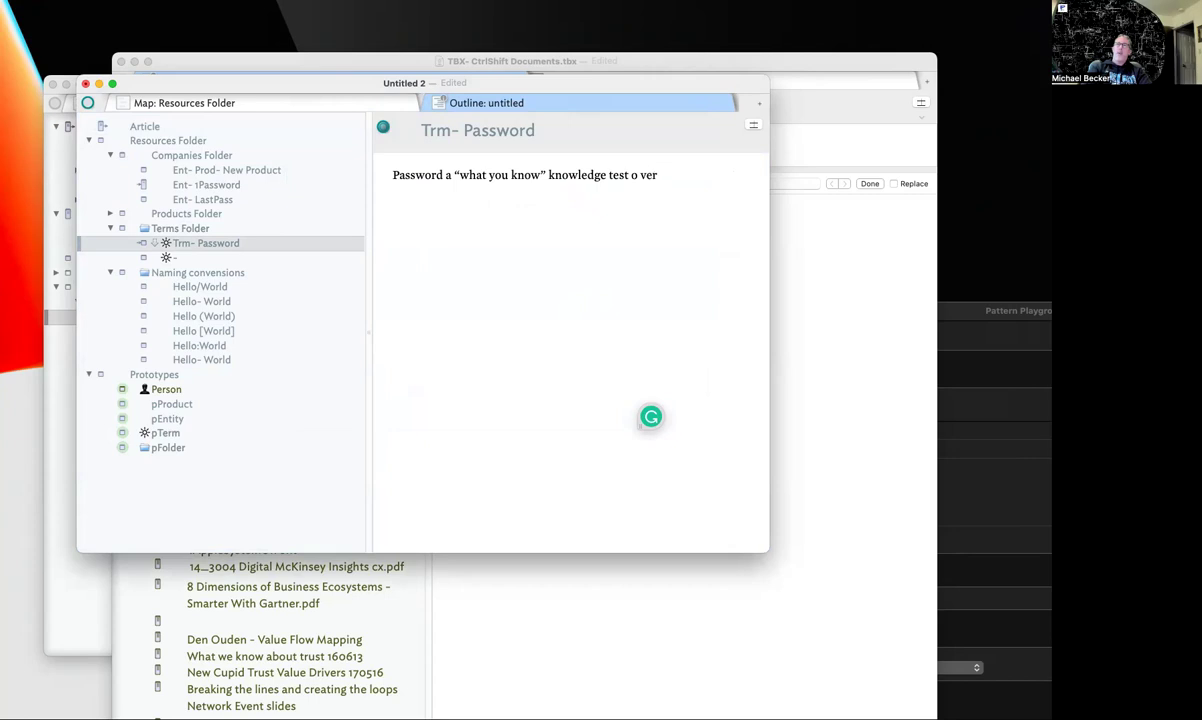
type("ify y")
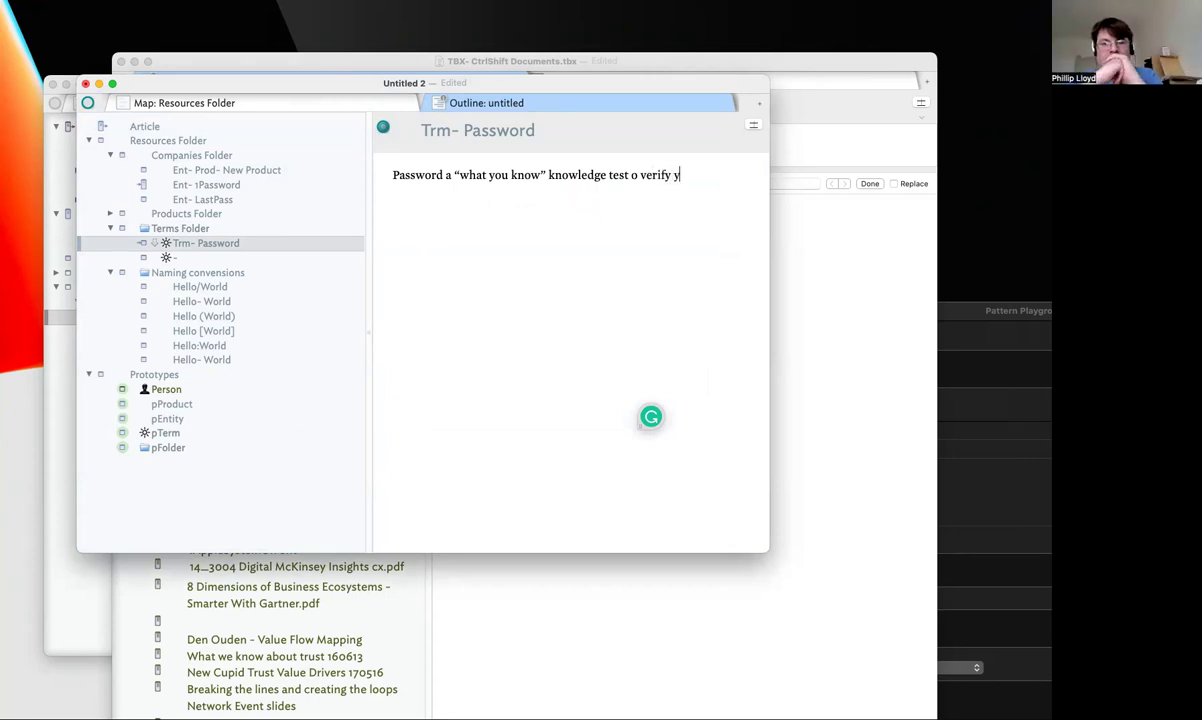
type("our idea")
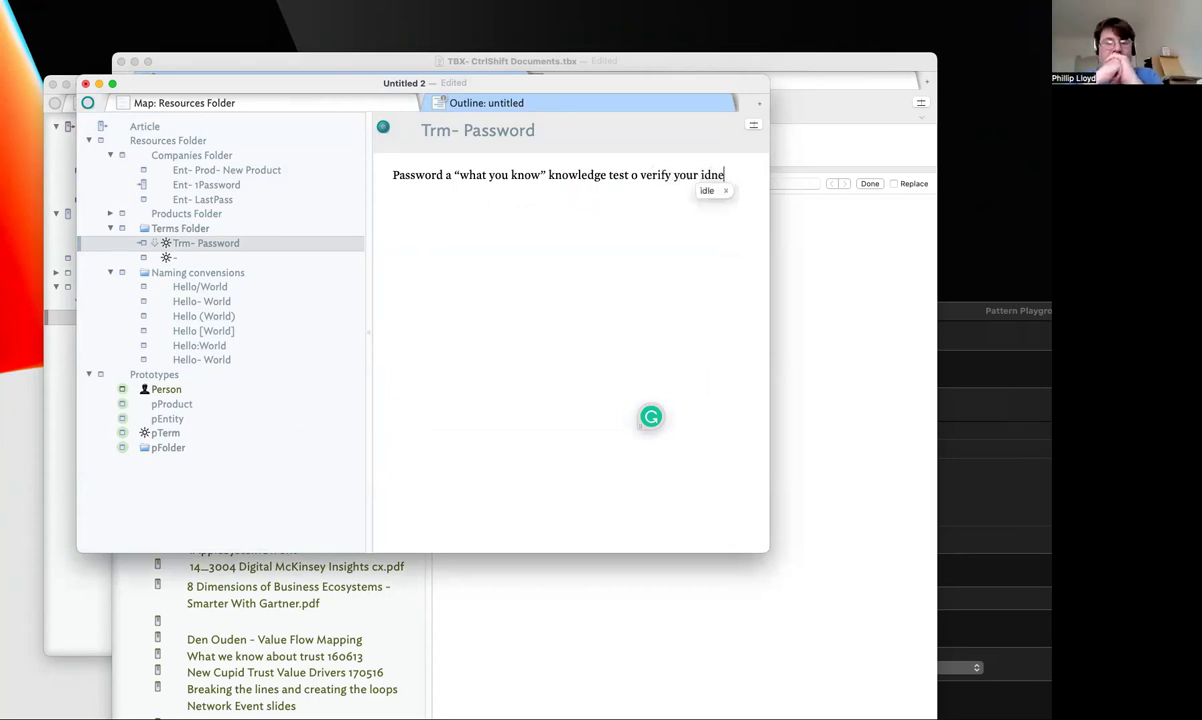
key("BackSpace")
key("BackSpace")
key("BackSpace")
key("BackSpace")
type("identity.")
type(" but more spec")
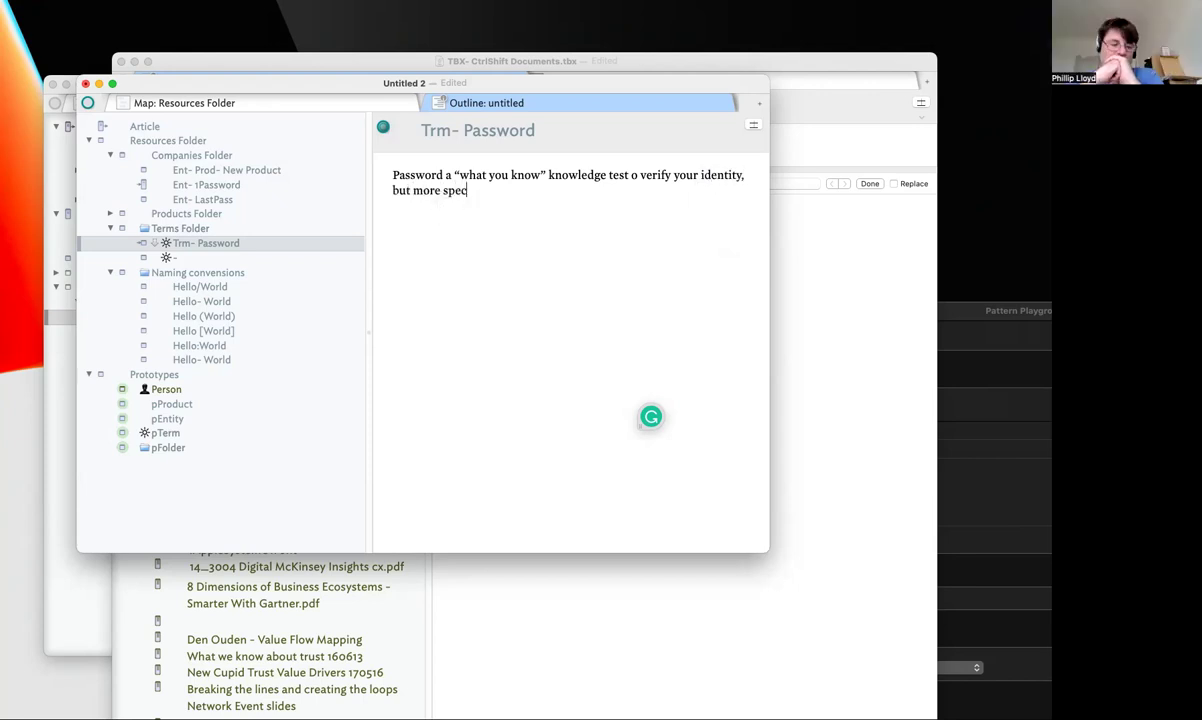
type("ifically your ")
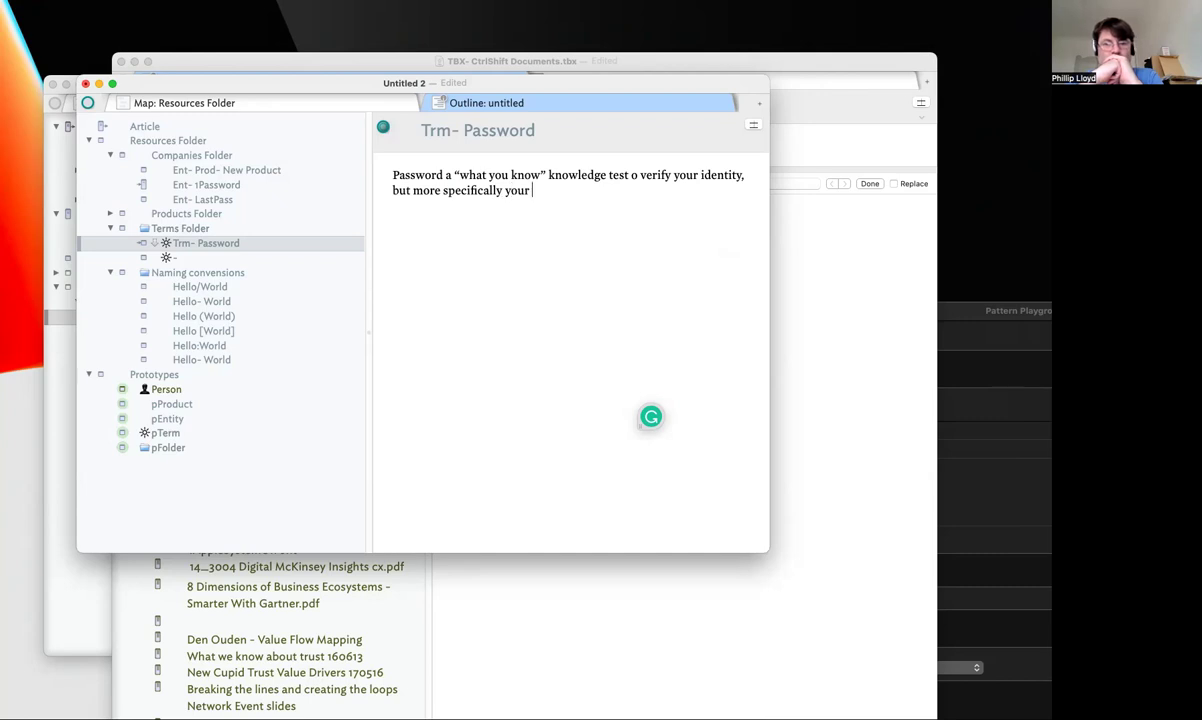
type("authority to logi")
type("n")
key("BackSpace")
key("BackSpace")
key("BackSpace")
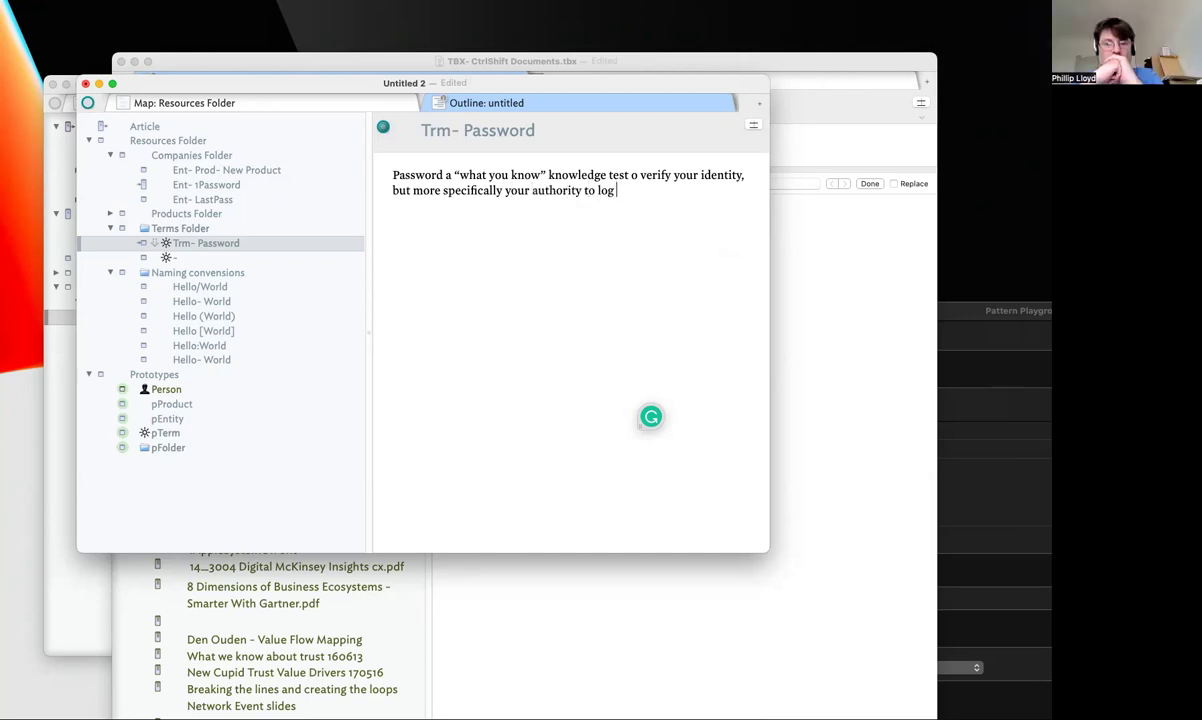
type("into a site or ap")
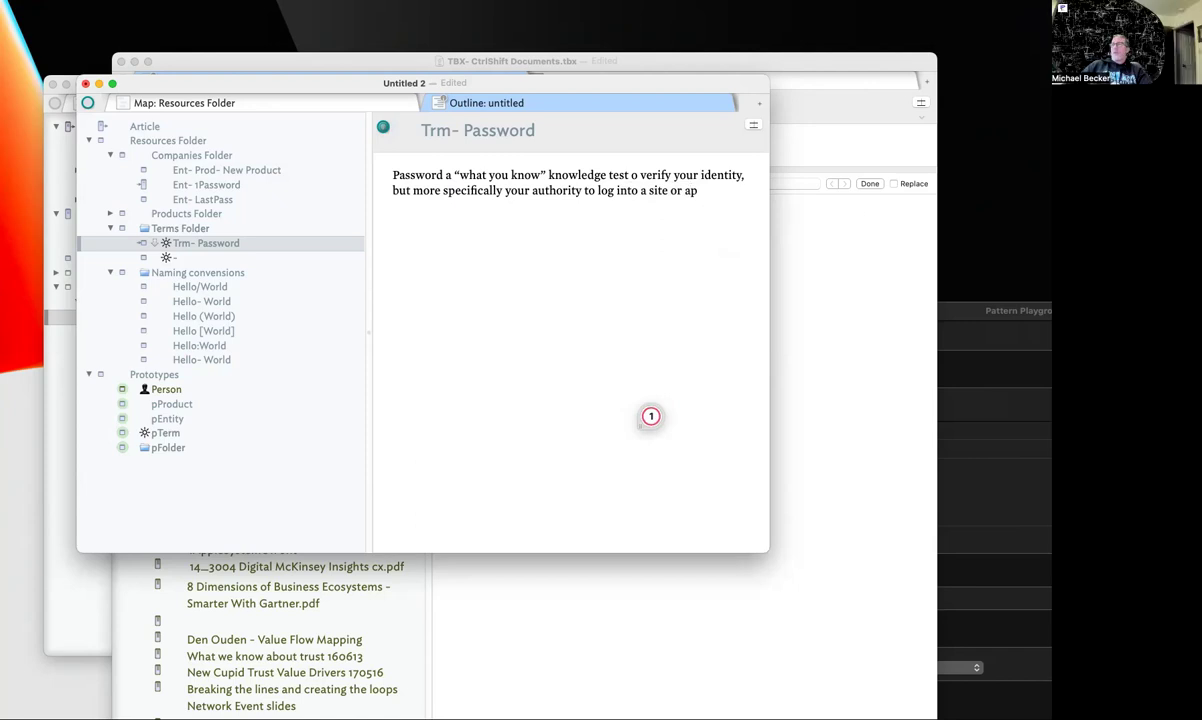
left_click(705, 205)
type("p.")
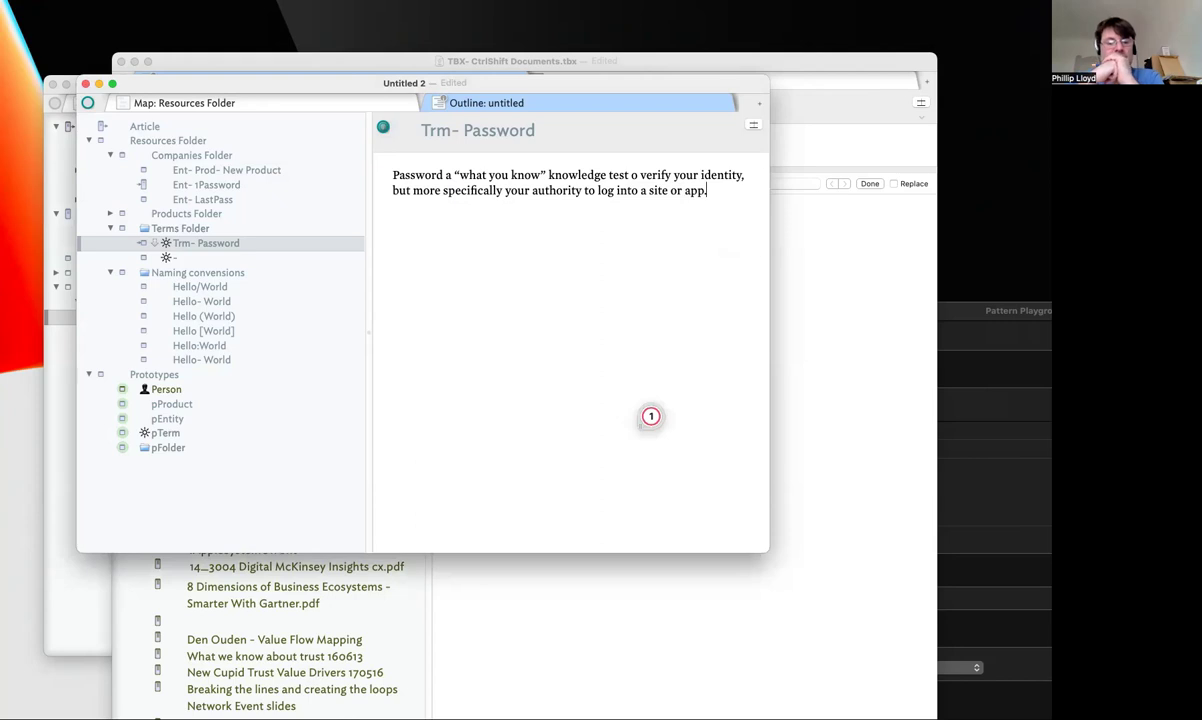
Browse the Companies Folder notes and Resources Folder, then return to the Article note's text
left_click(183, 155)
left_click(195, 170)
left_click(186, 185)
left_click(200, 199)
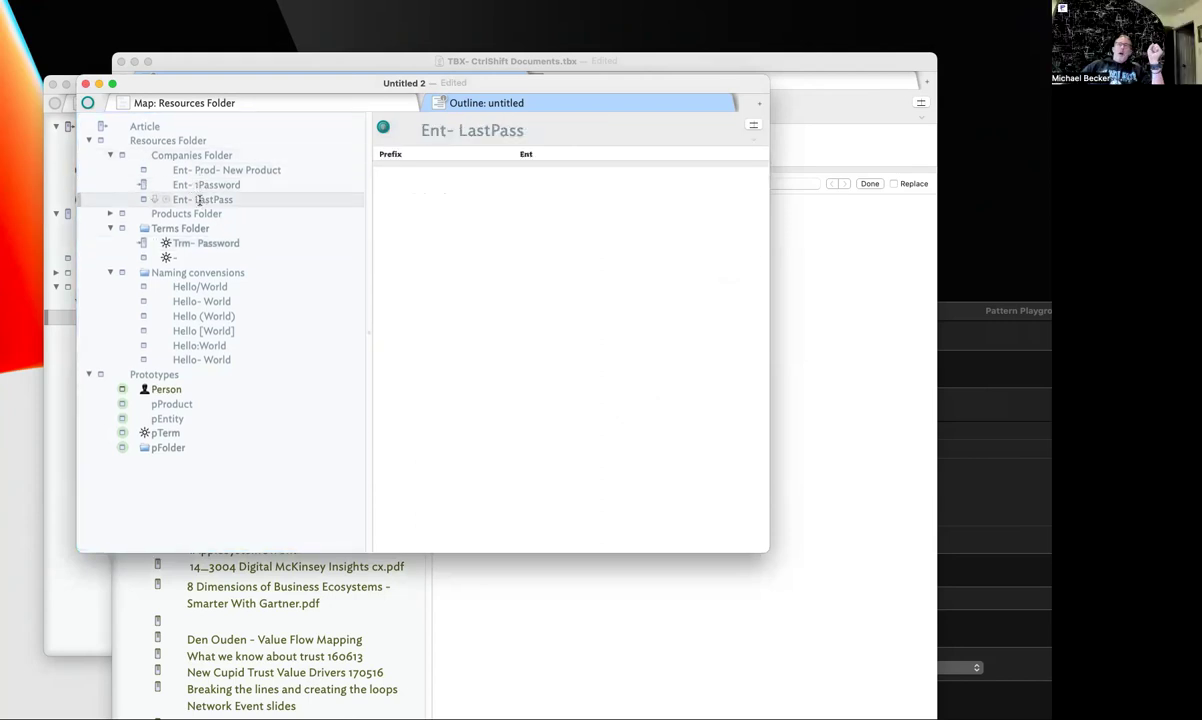
left_click(196, 141)
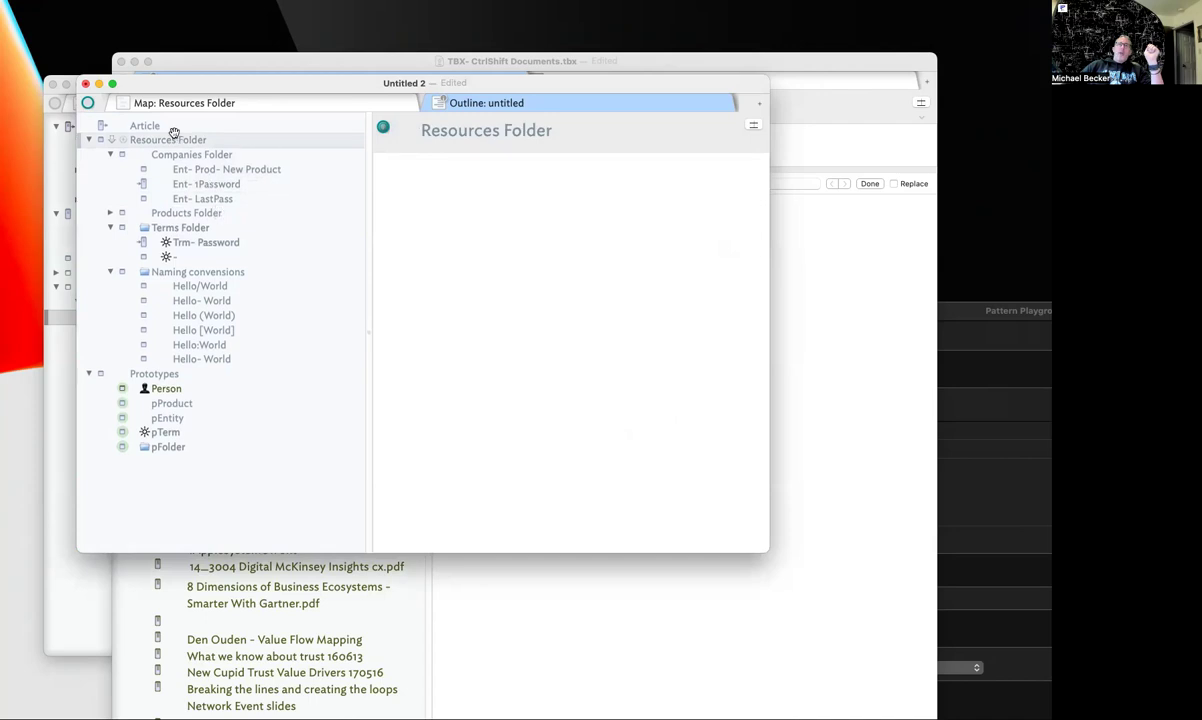
left_click(174, 126)
left_click(592, 222)
Retitle the Article note to 'Art- Password Management'
key("Return")
key("Return")
key("Return")
key("Return")
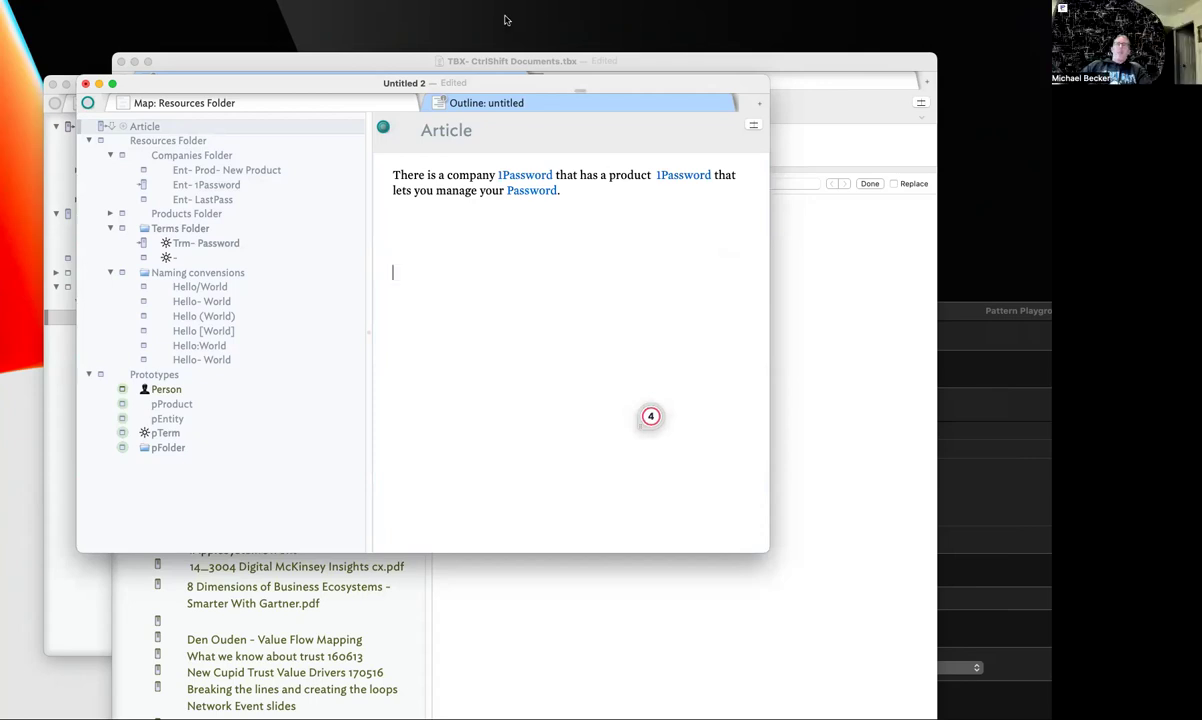
key("Escape")
left_click_drag(422, 130, 300, 145)
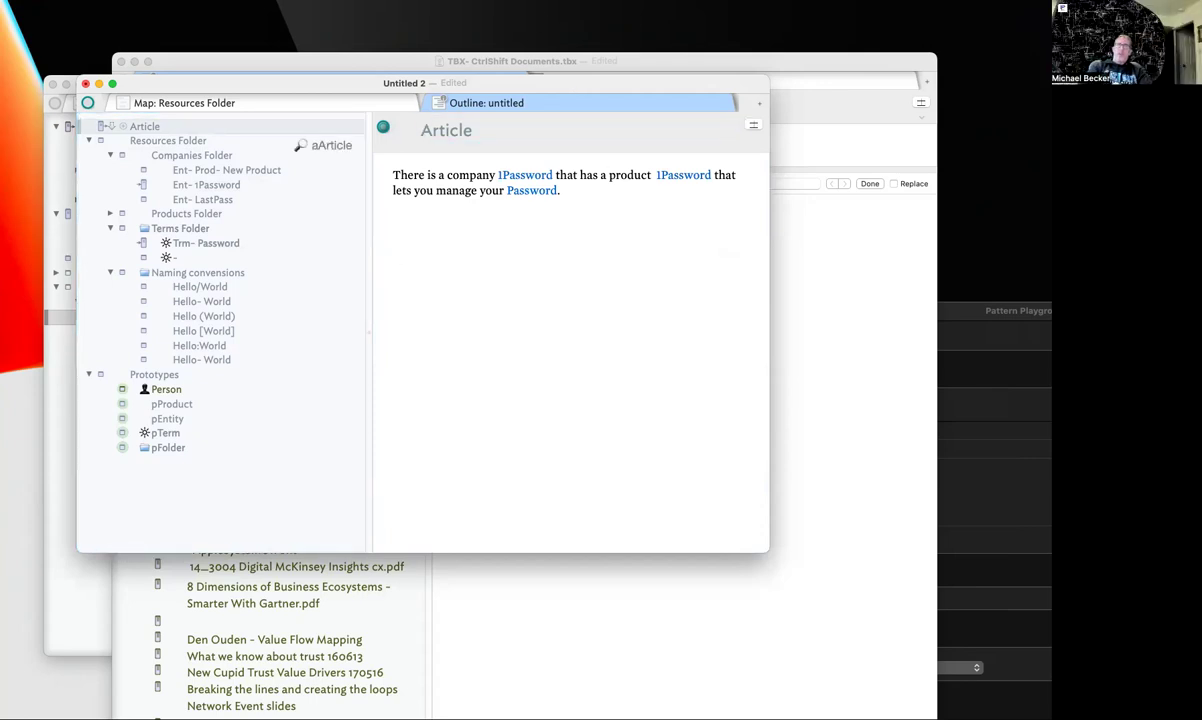
left_click(425, 133)
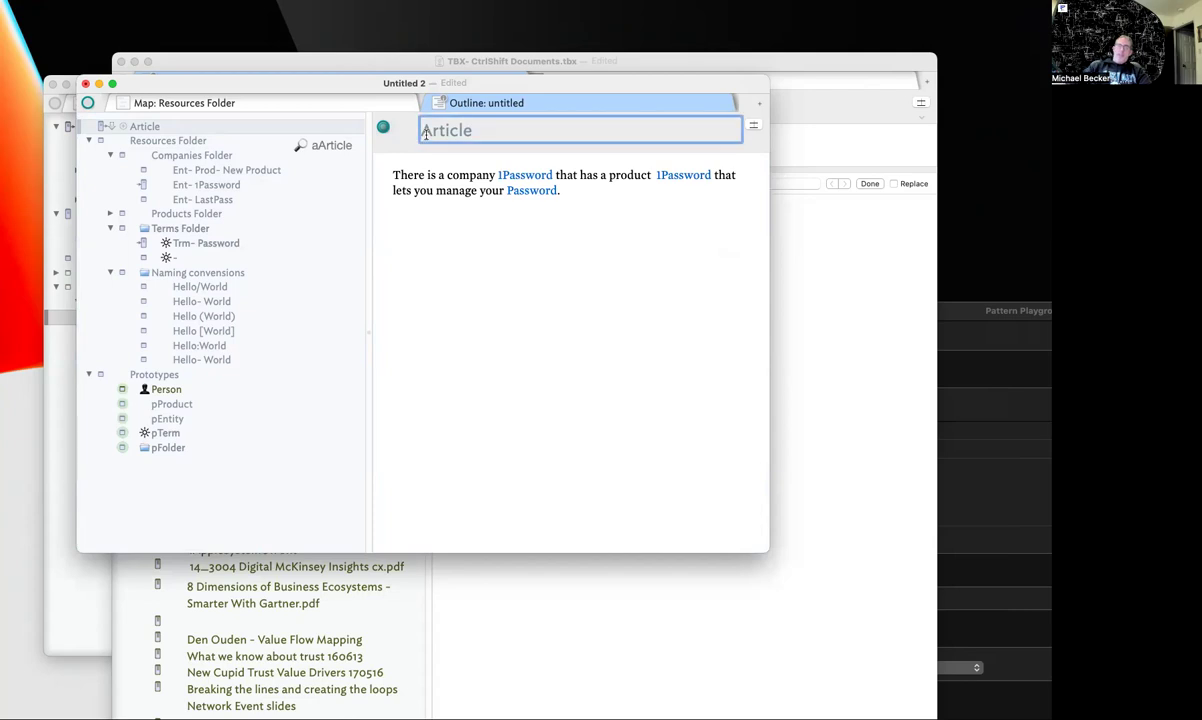
key("BackSpace")
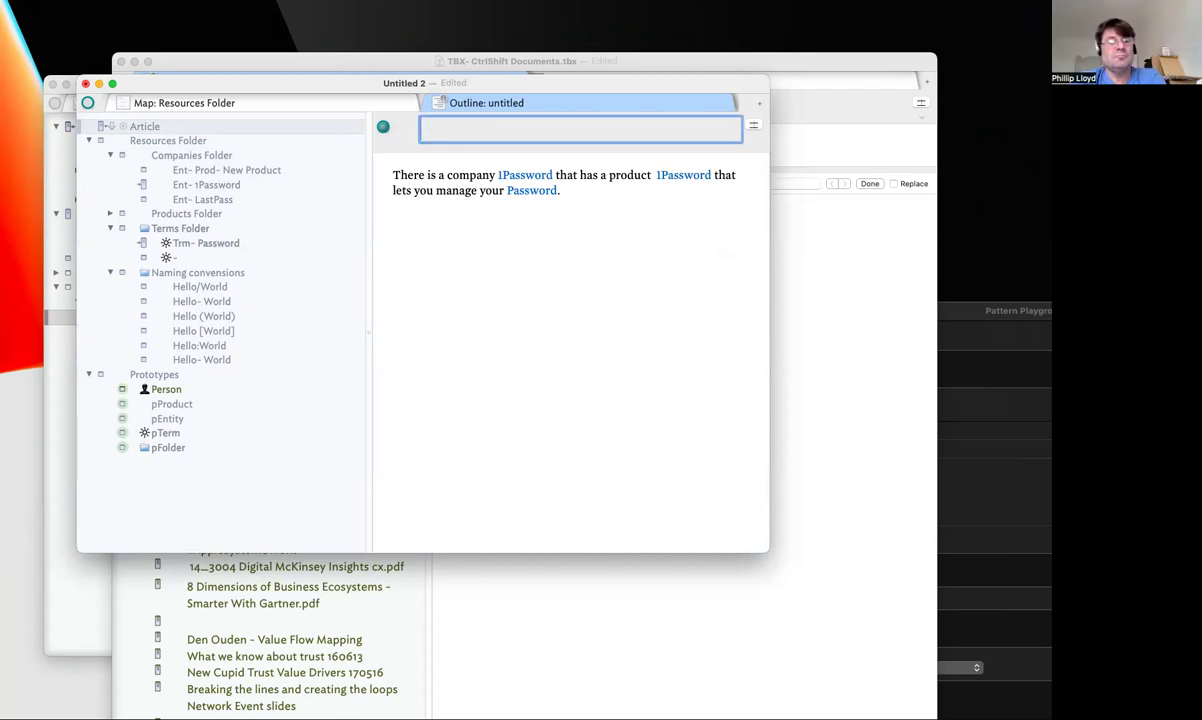
type("ARt-")
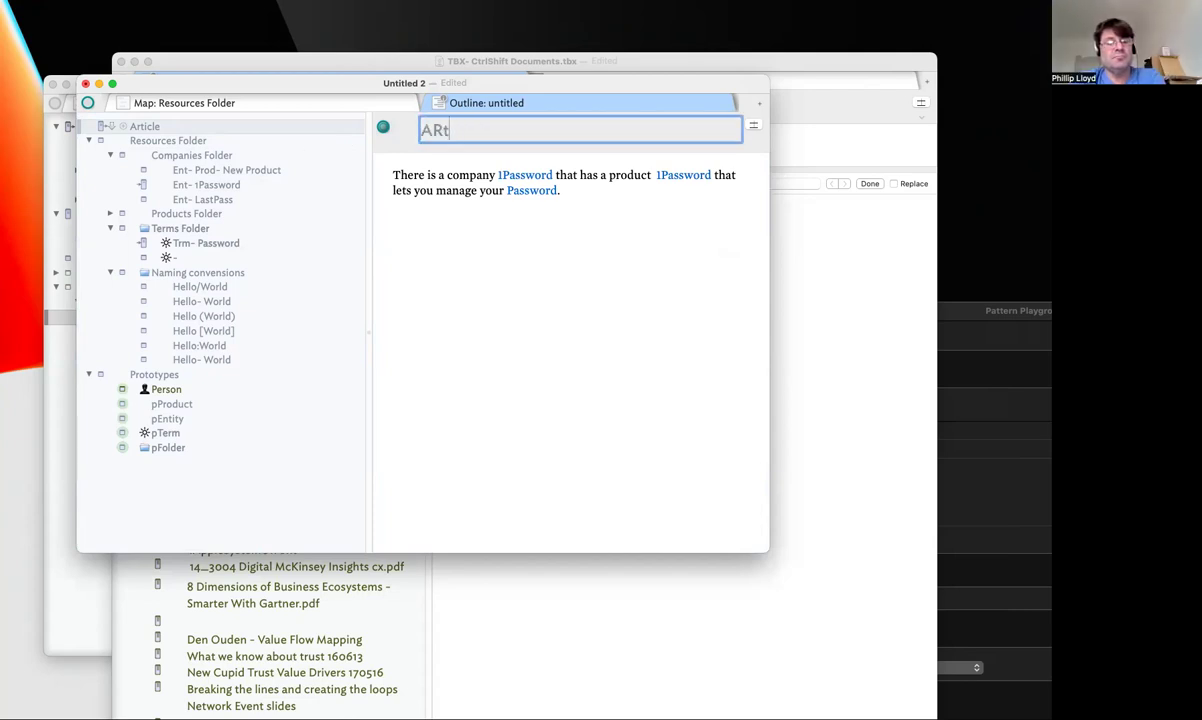
key("BackSpace")
key("BackSpace")
type("rt-")
type("On")
key("BackSpace")
key("BackSpace")
type("Passw")
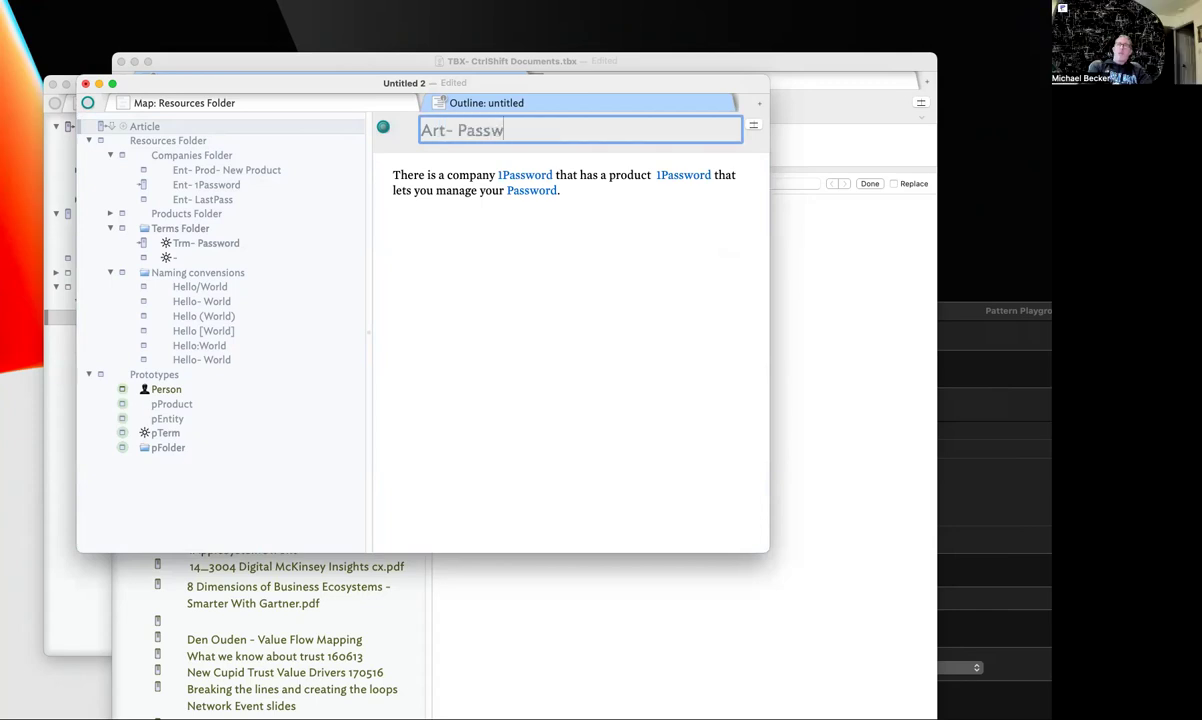
type("ord Management")
key("Return")
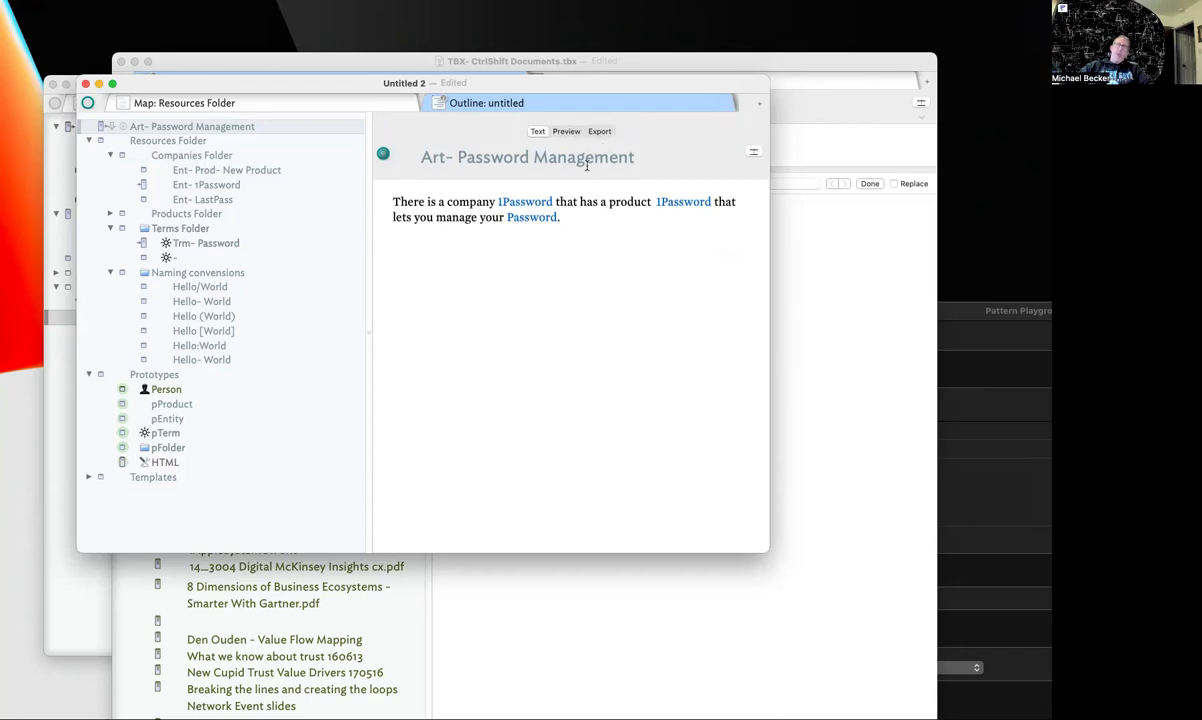
Preview the note as HTML, highlight 'Art-' in its heading, then select the pFolder prototype
left_click(566, 132)
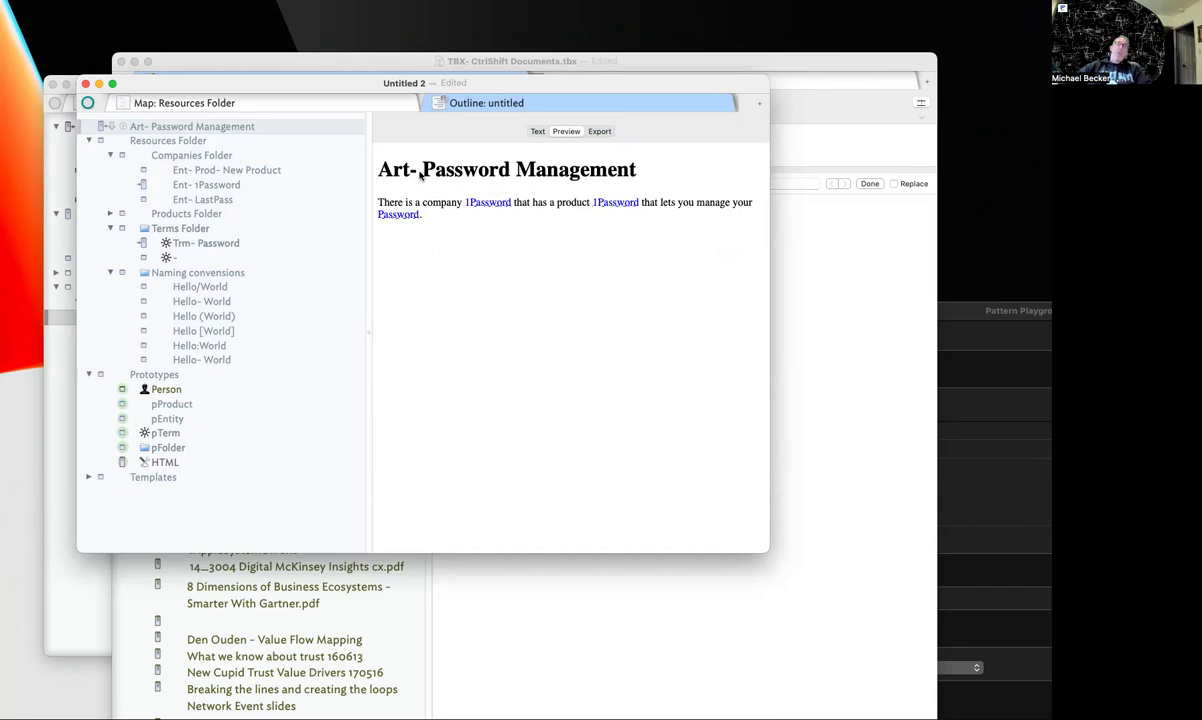
left_click_drag(420, 175, 352, 162)
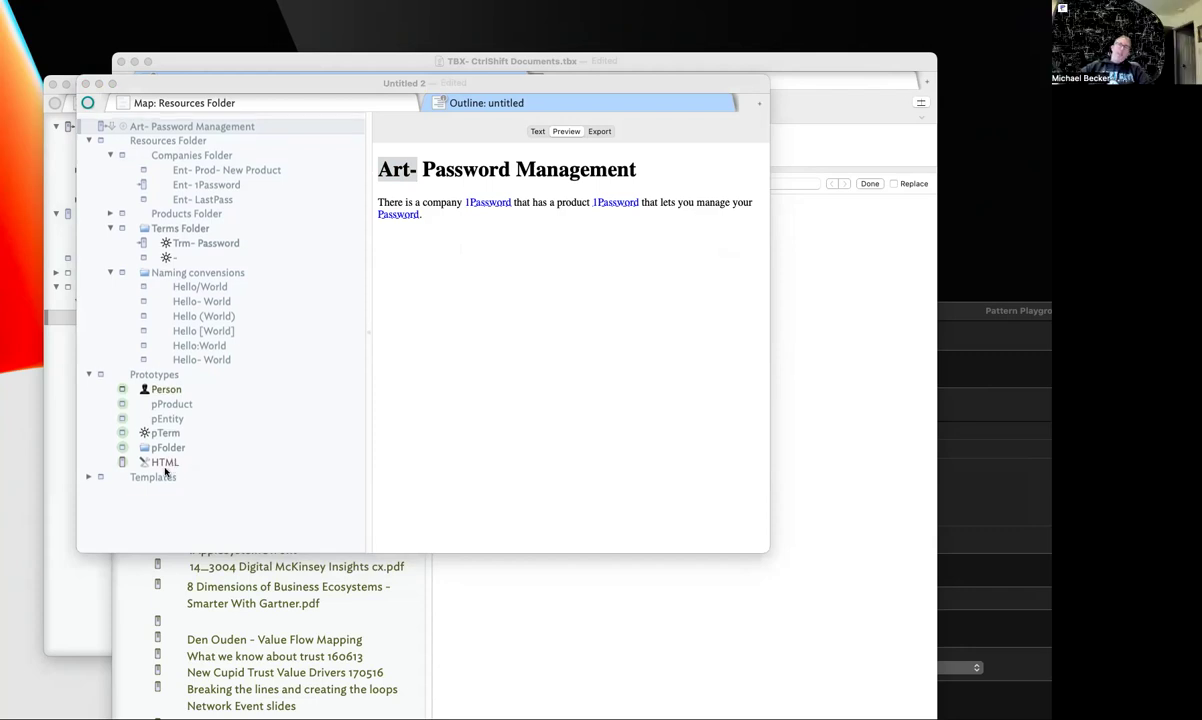
left_click(205, 448)
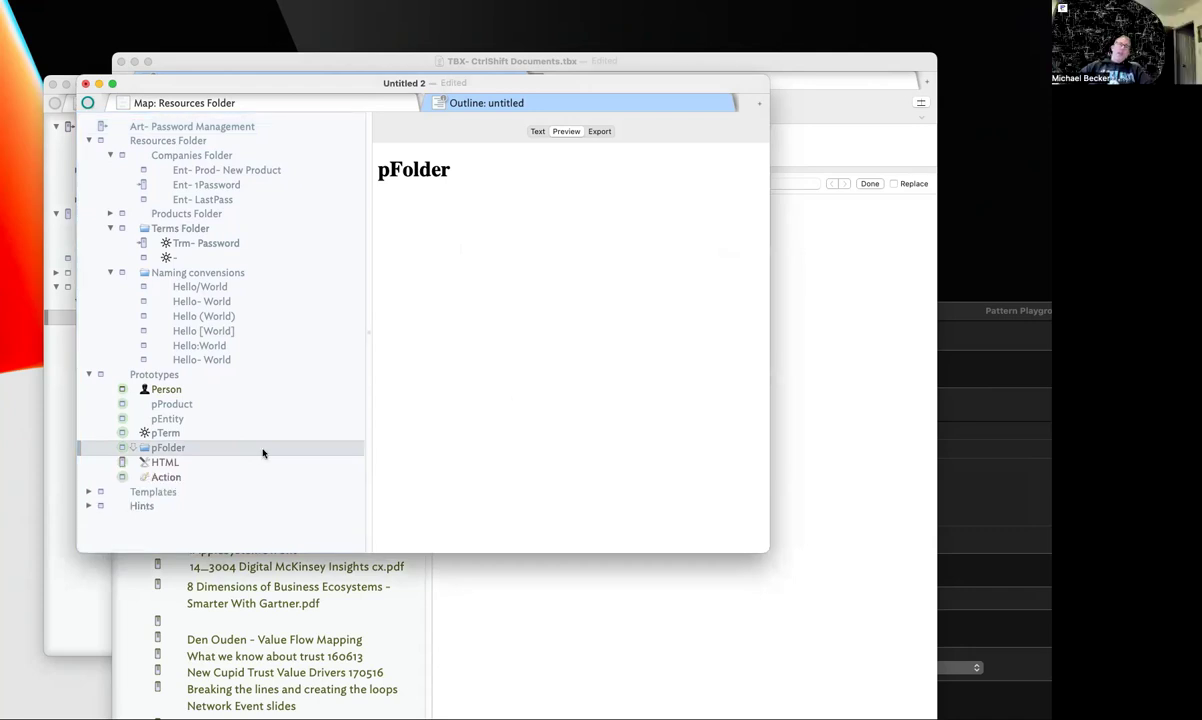
Expand Hints, open the Action Inspector and view the document's Append Prefix stamp
left_click(88, 507)
scroll(217, 508, "down", 2)
scroll(217, 509, "down", 5)
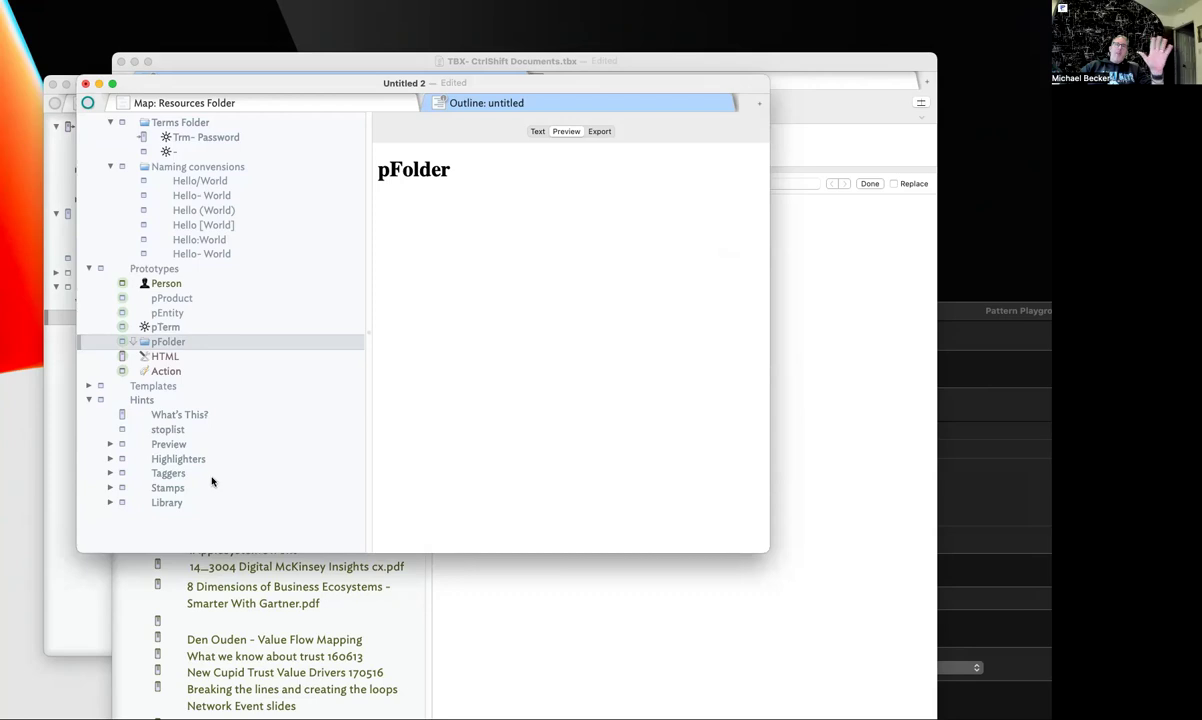
key("super+1")
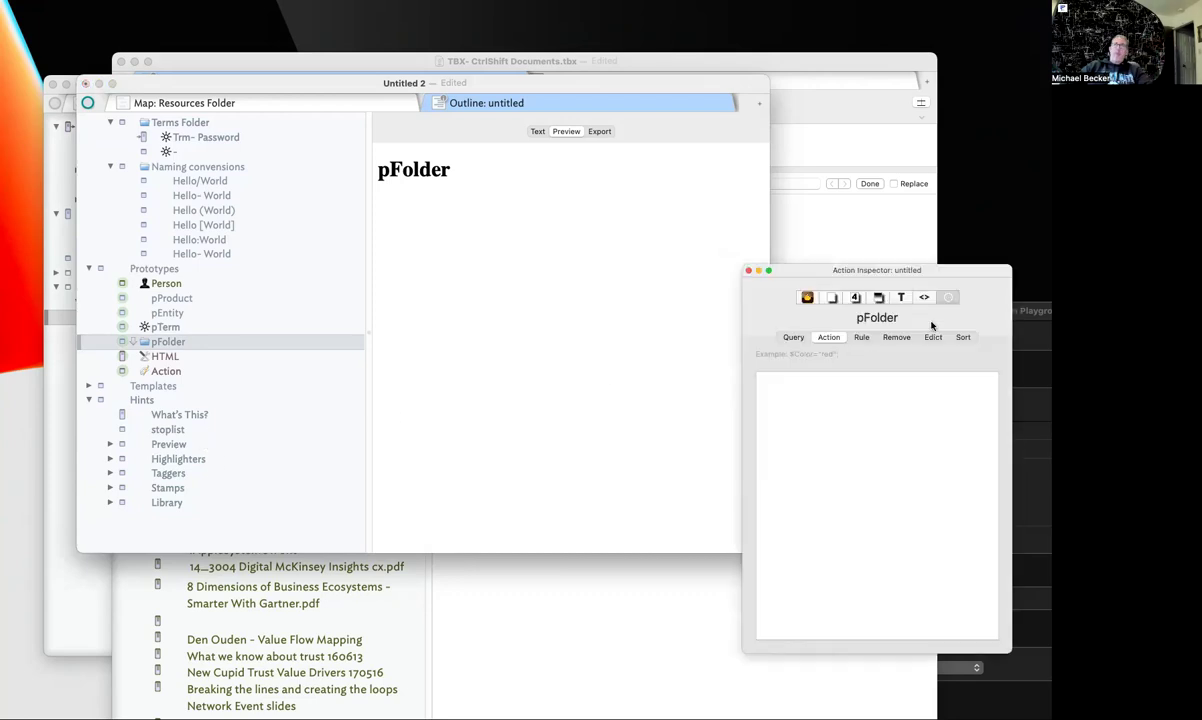
left_click_drag(862, 264, 671, 232)
left_click(645, 261)
left_click(759, 301)
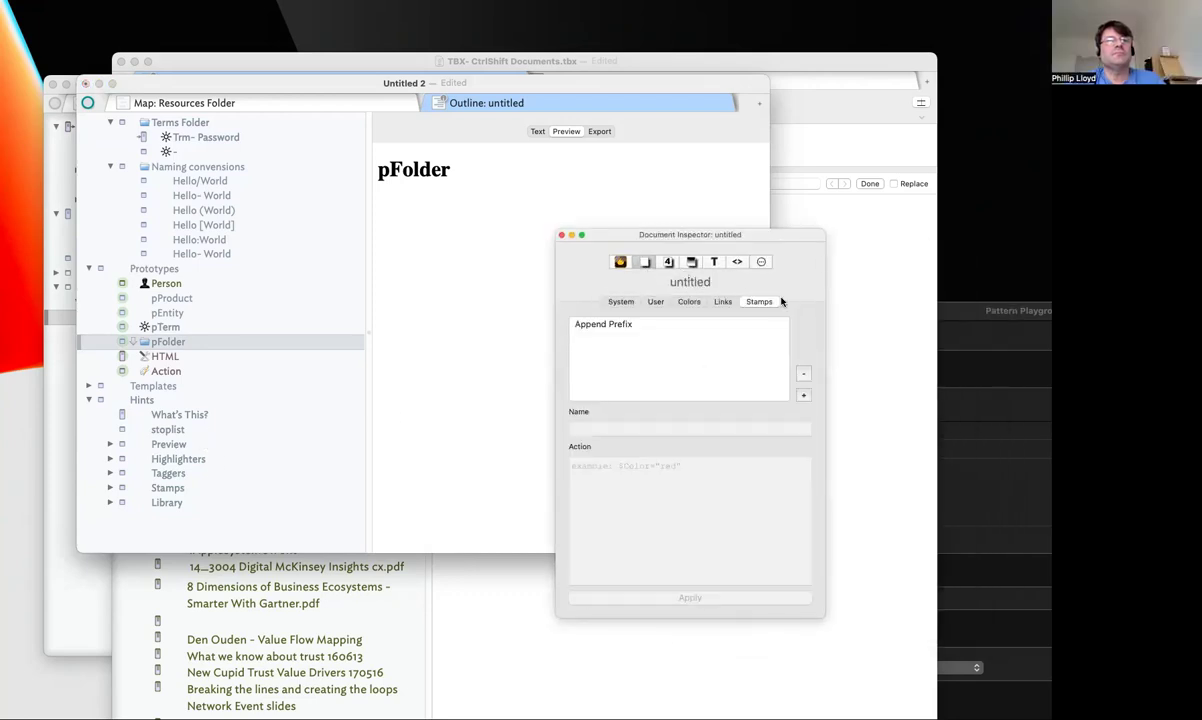
left_click(641, 324)
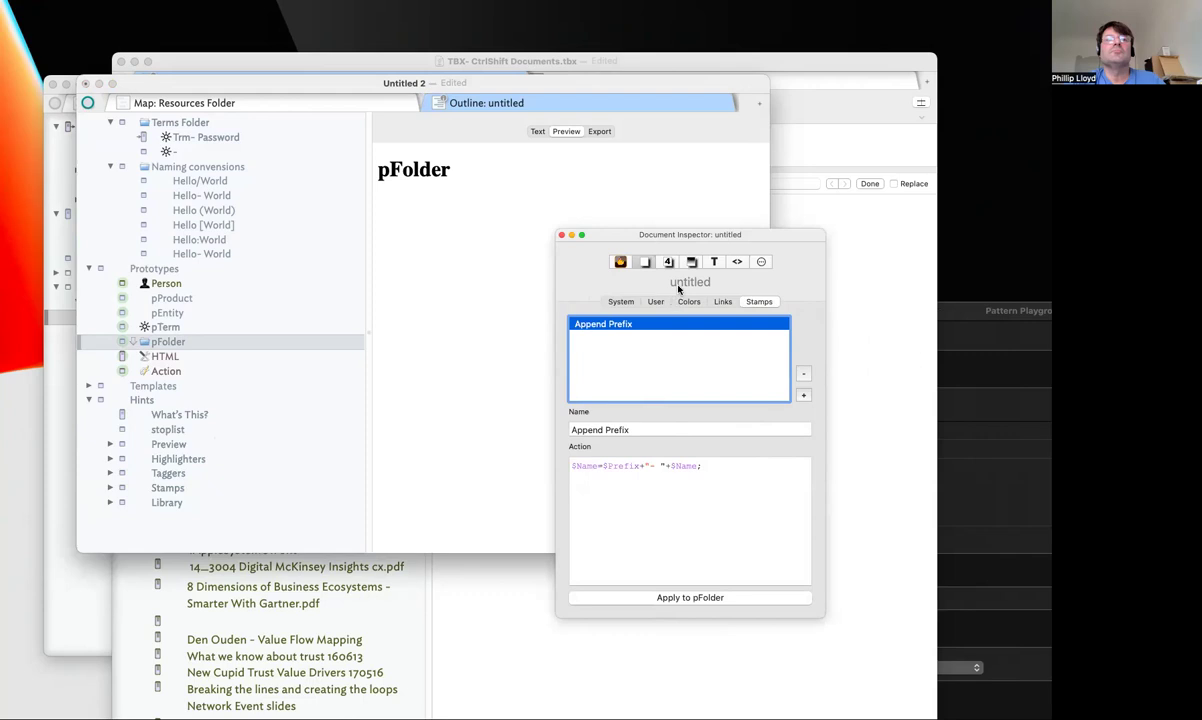
Show the Terms Folder's pTerm naming action code in the Action Inspector
left_click(737, 261)
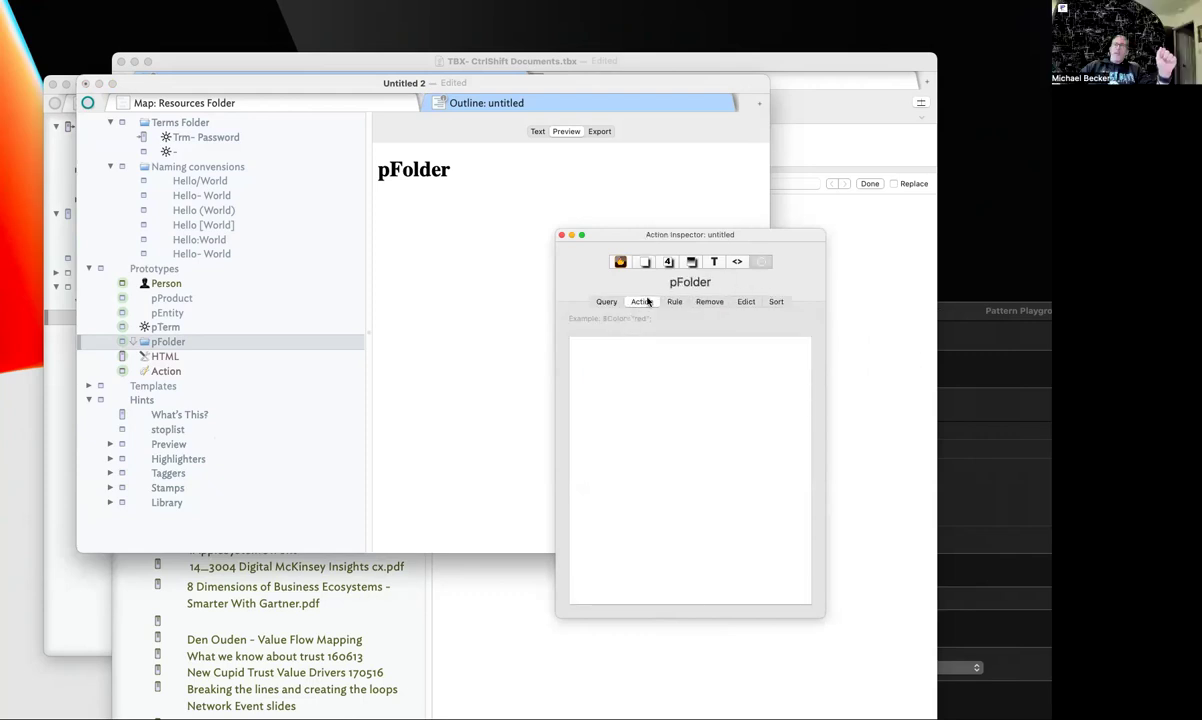
scroll(166, 233, "up", 3)
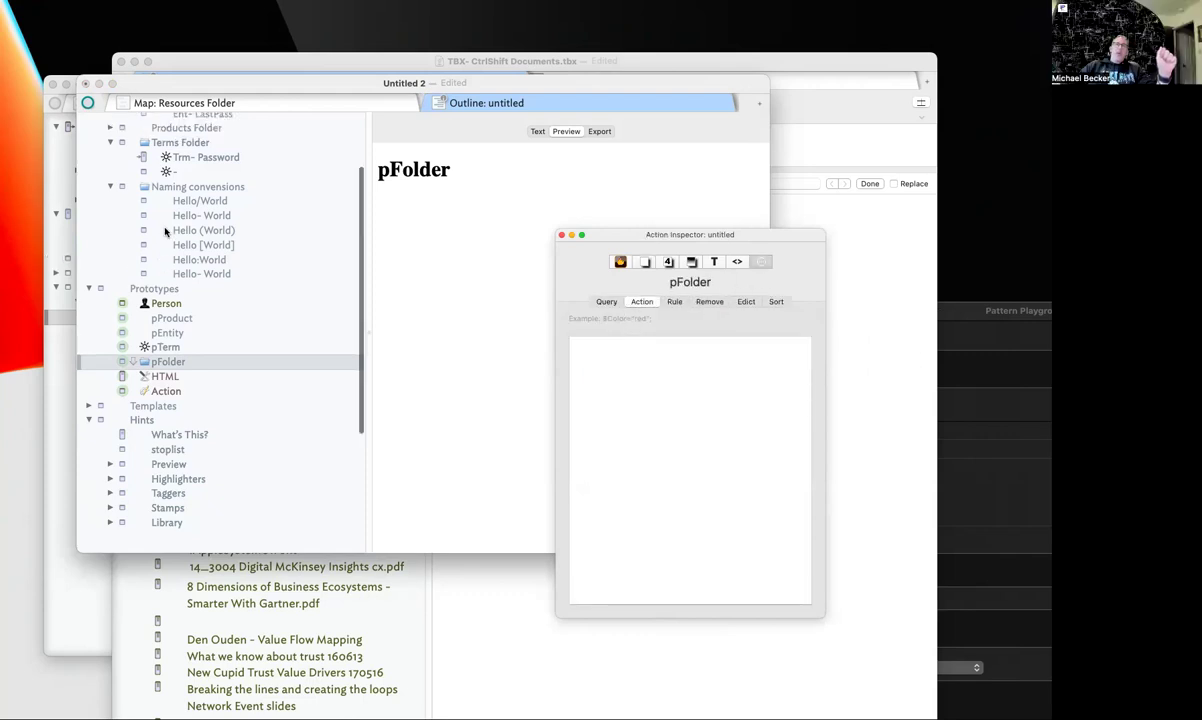
left_click(195, 181)
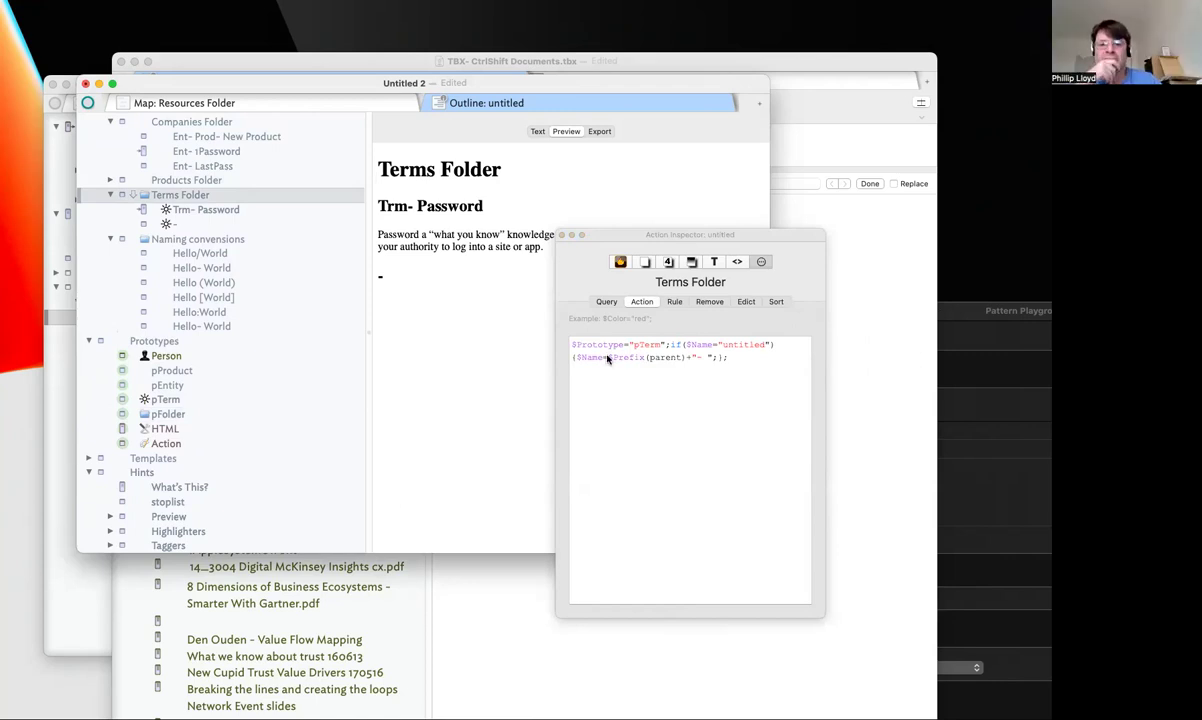
Check the document's link types, then the Terms Folder's Action, Remove, Rule and empty Edict panes
left_click(645, 261)
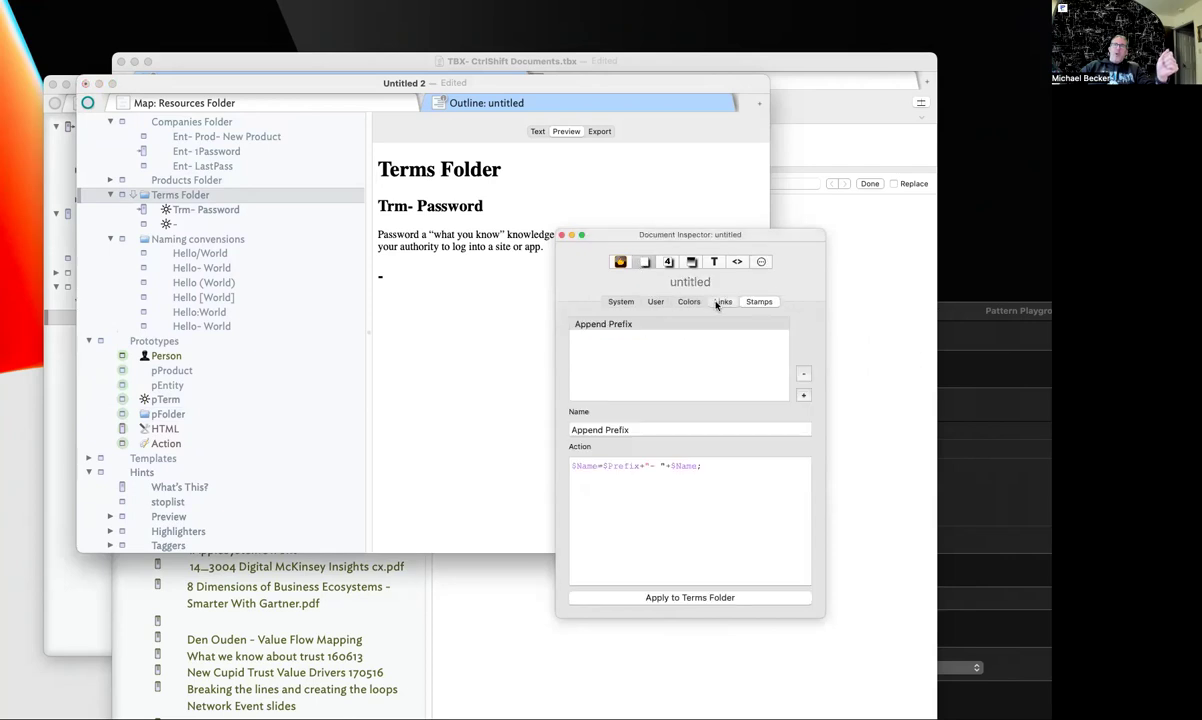
left_click(720, 301)
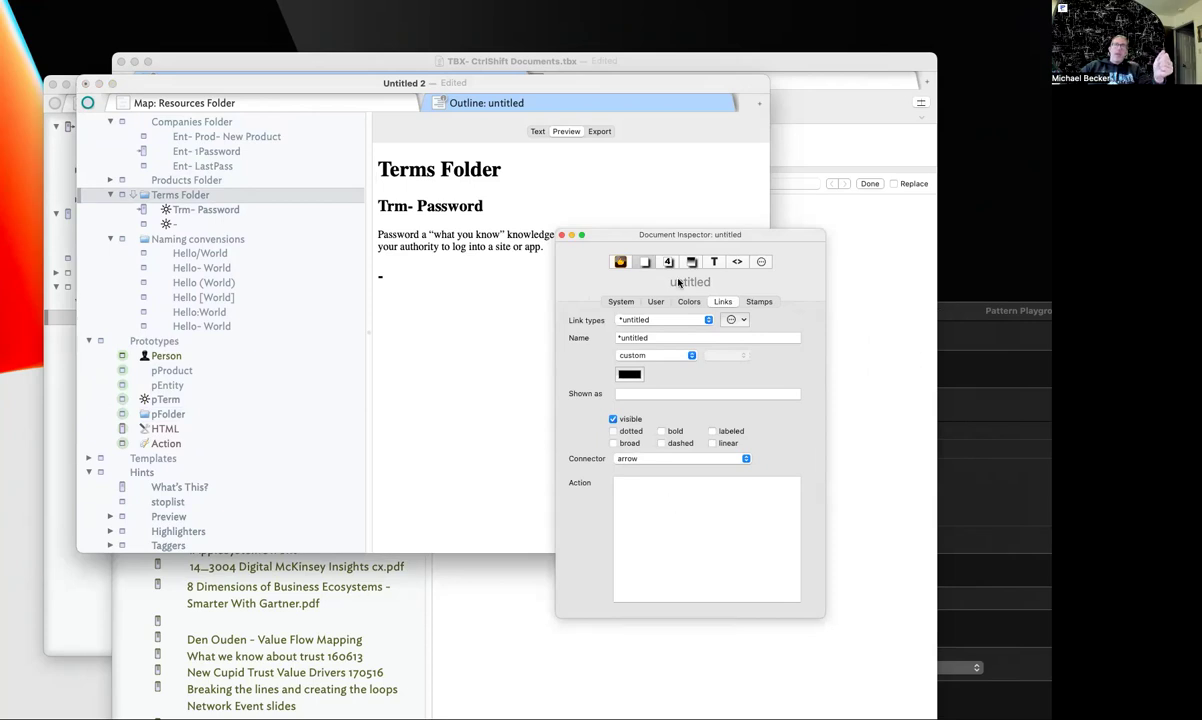
left_click(762, 262)
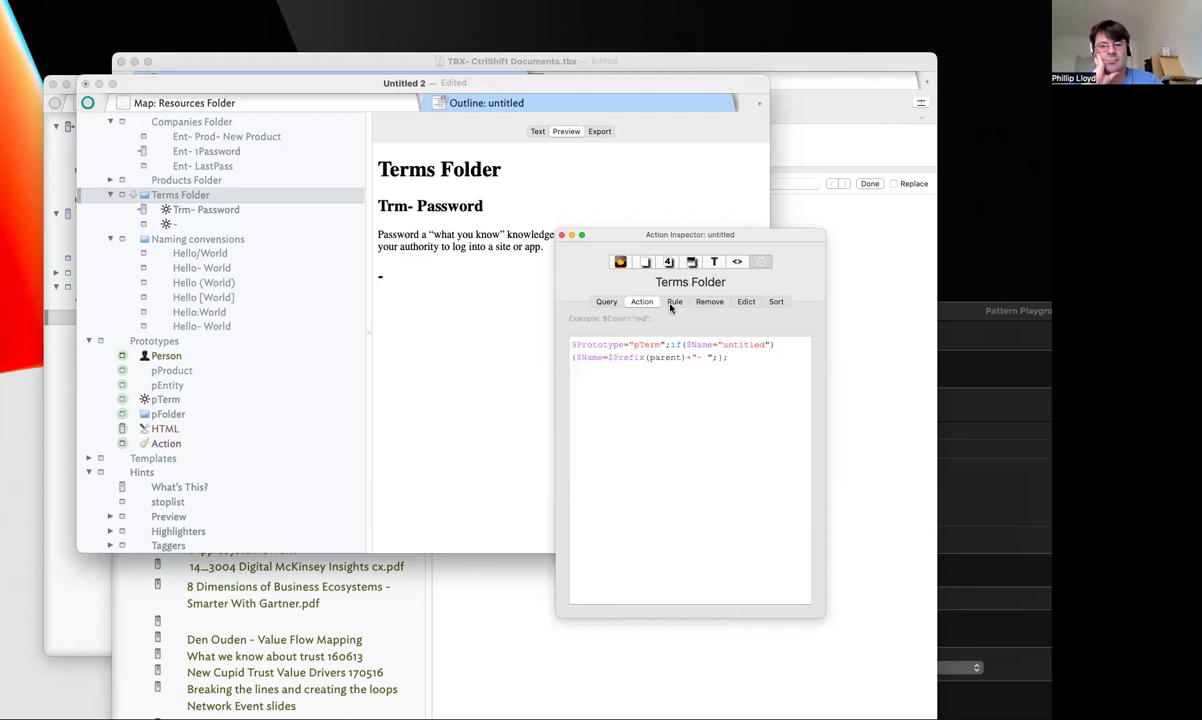
left_click(709, 302)
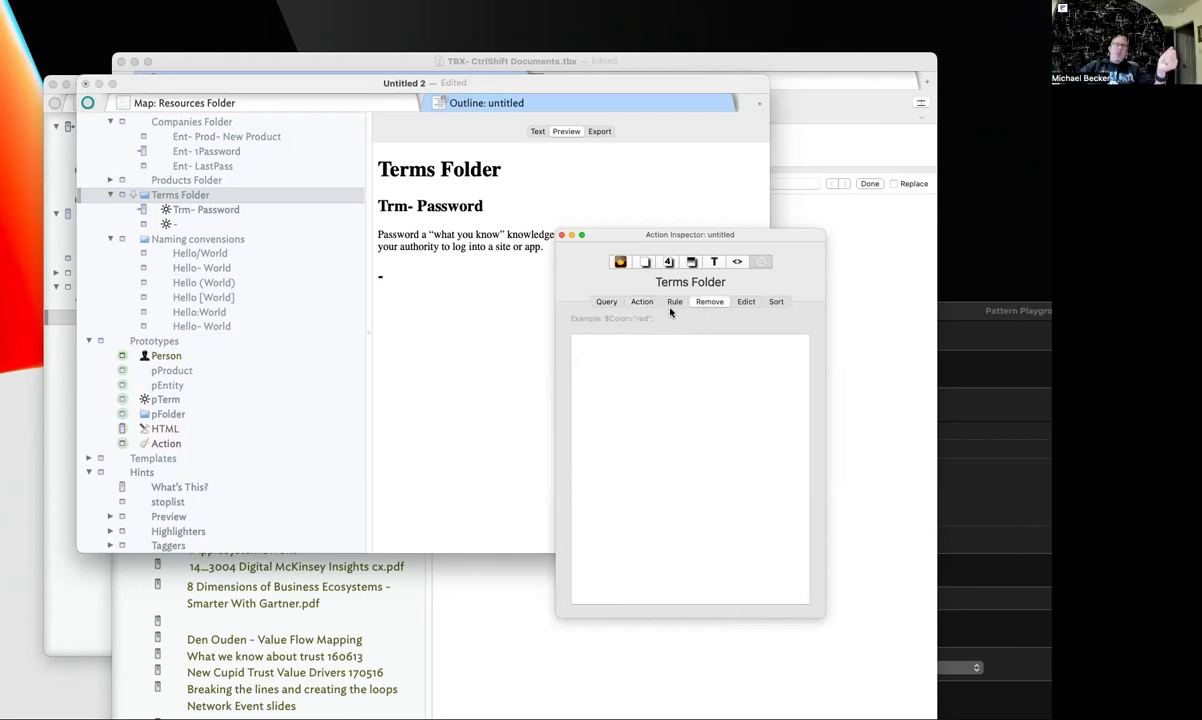
left_click(672, 303)
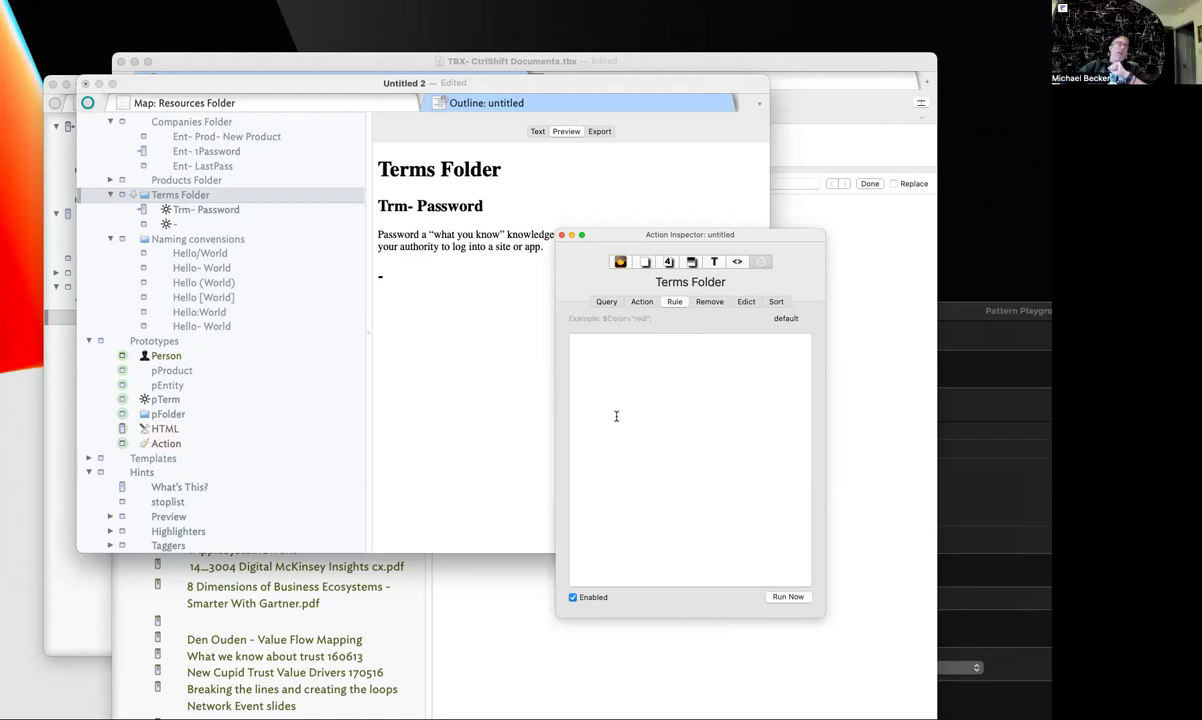
left_click(746, 301)
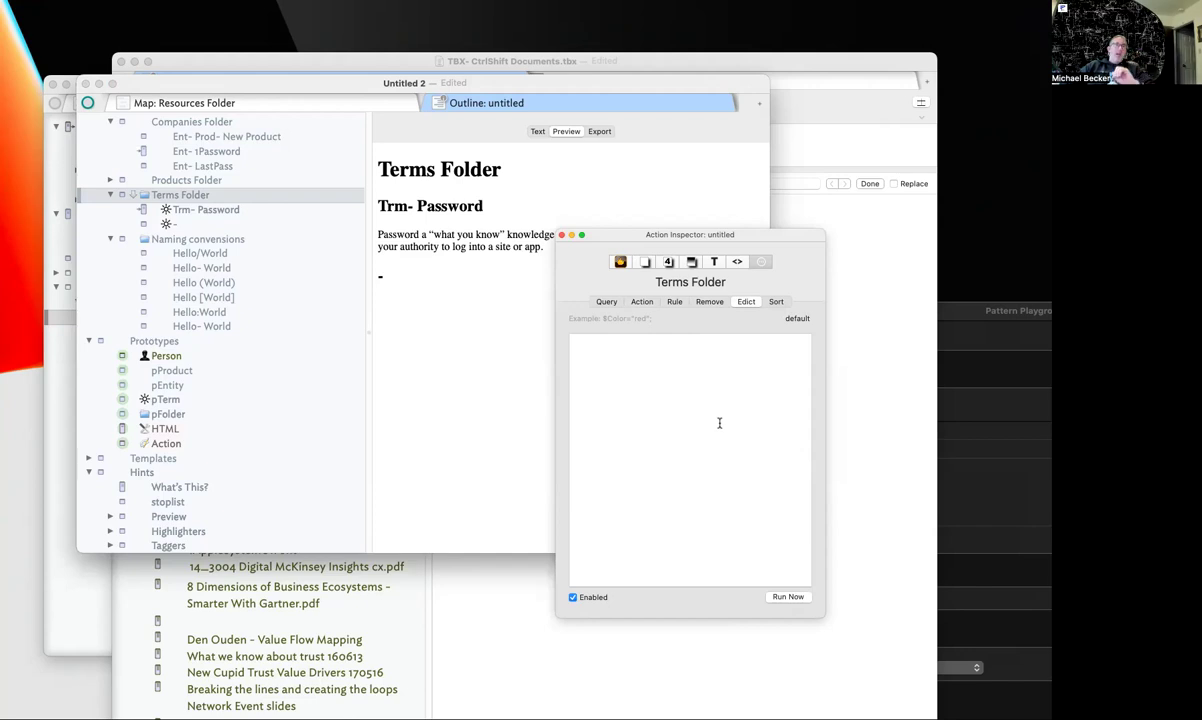
left_click(157, 190)
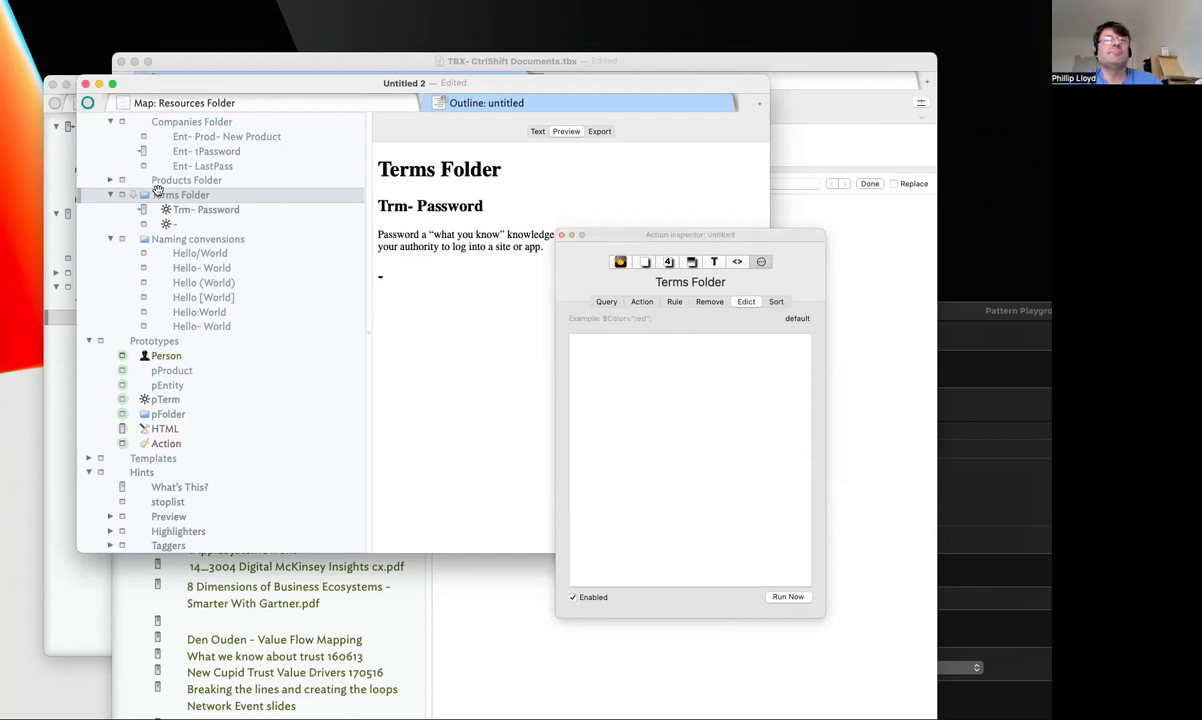
Add a note named Agents after the Terms Folder
key("Return")
type("Agents")
key("Return")
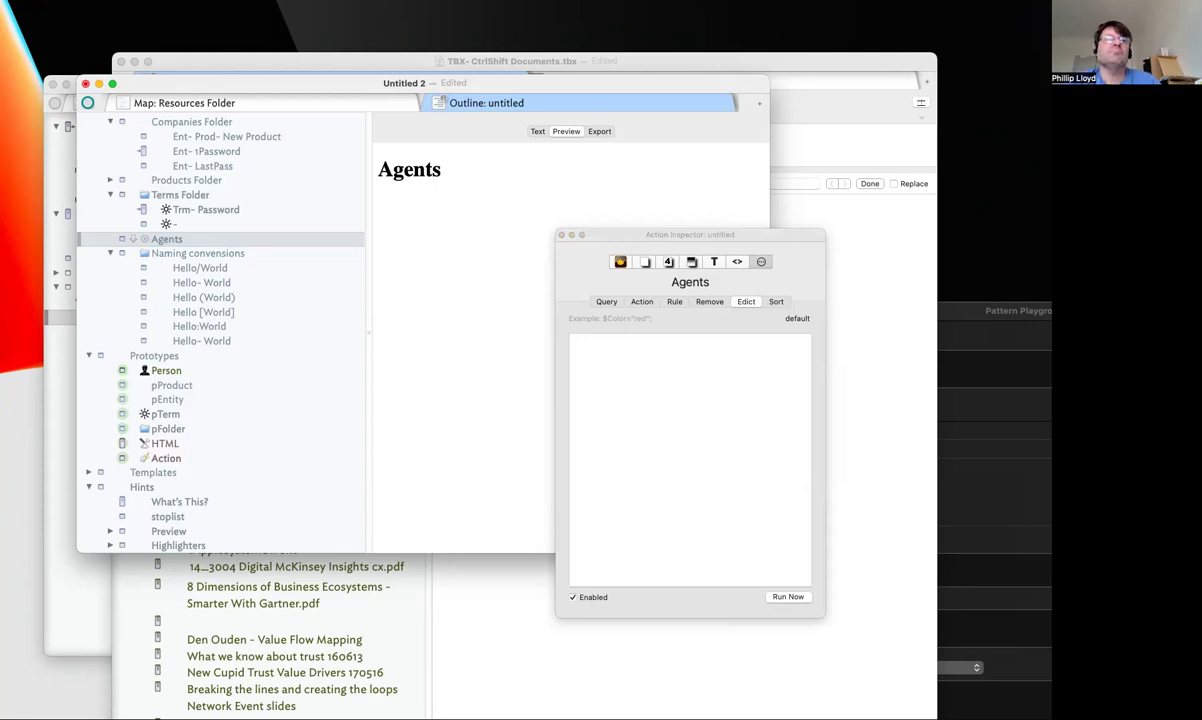
Create a new agent note, then add a second view tab
key("super+alt+a")
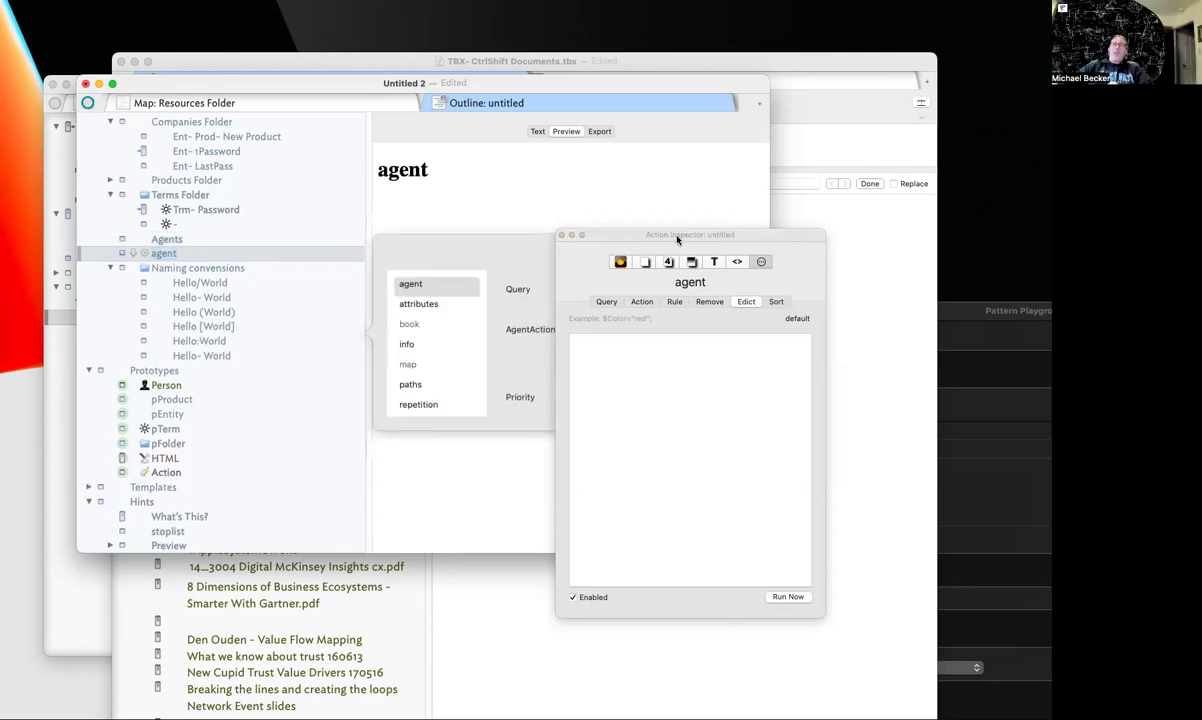
left_click_drag(677, 239, 903, 285)
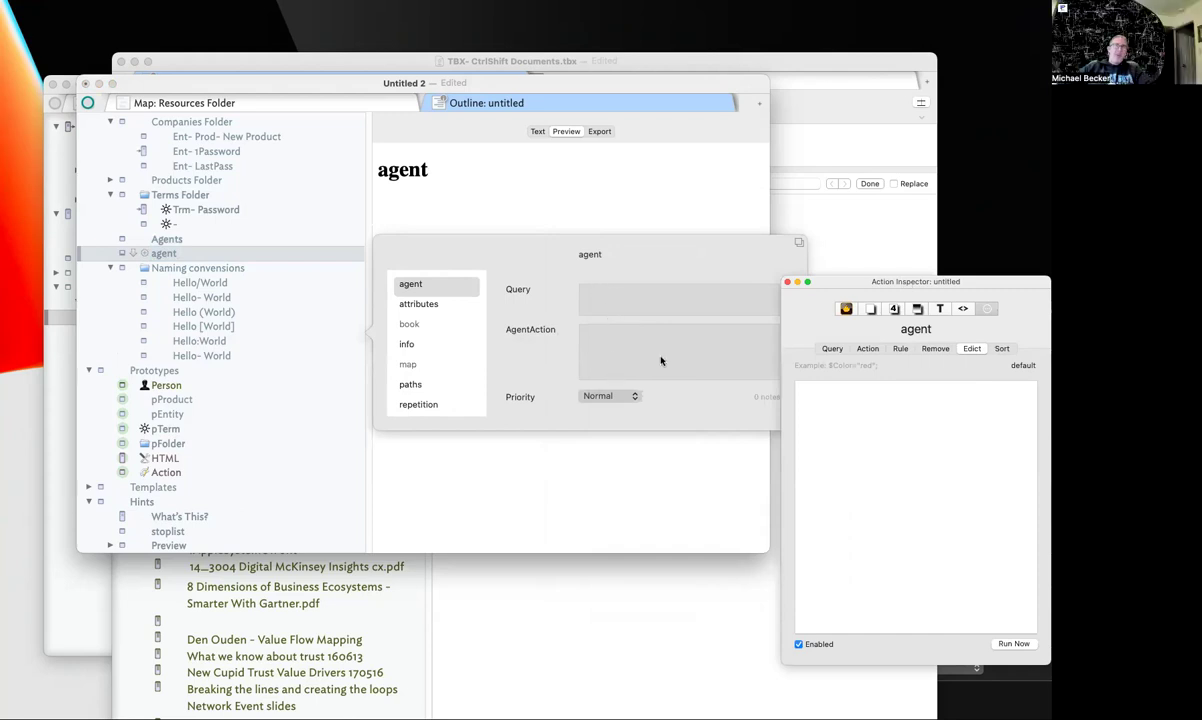
left_click(620, 85)
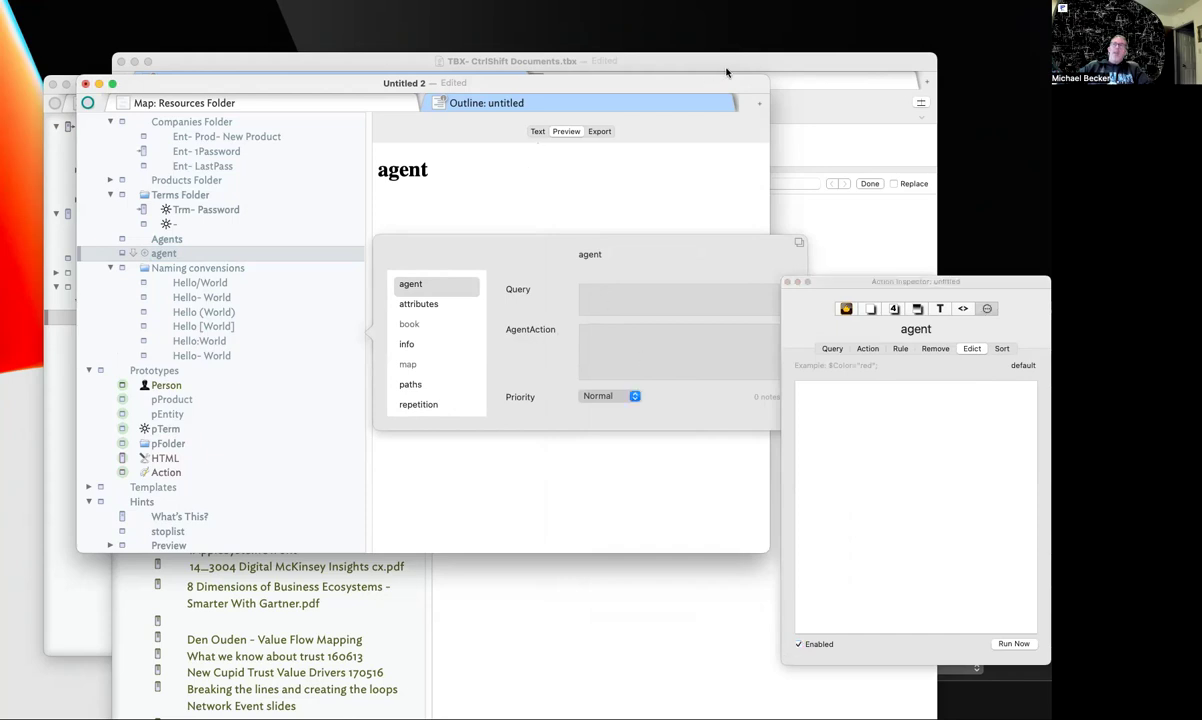
left_click(611, 522)
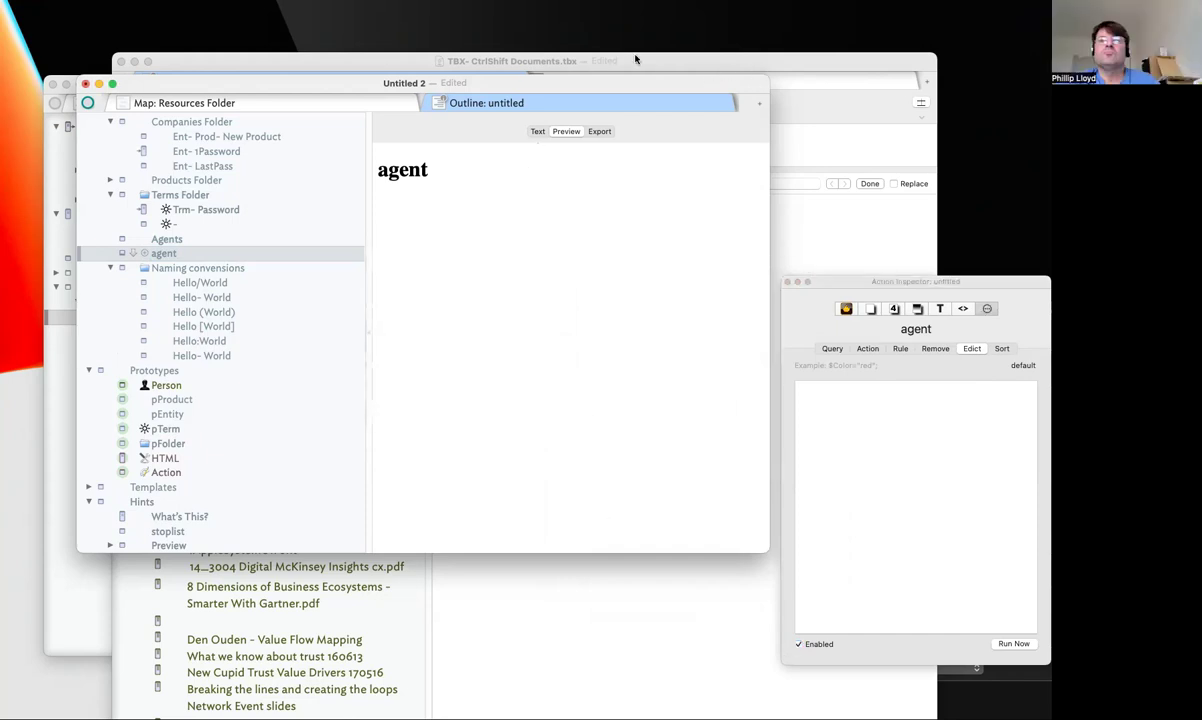
left_click(759, 104)
left_click(600, 108)
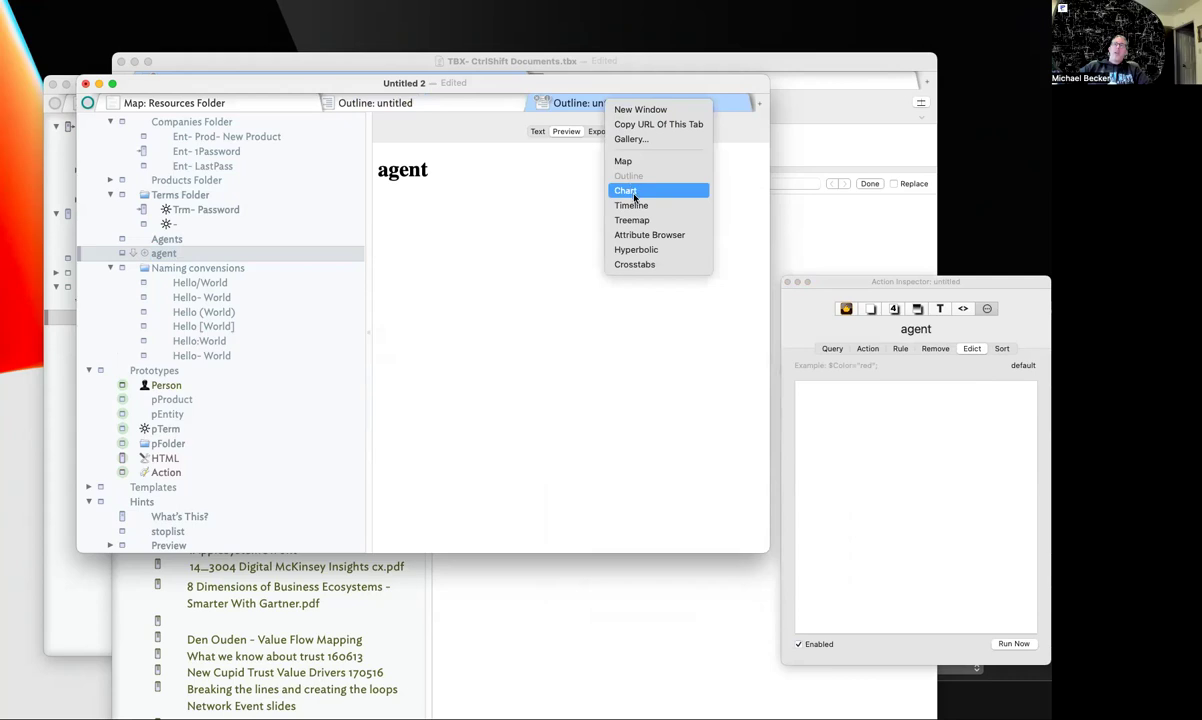
Make the new tab an Attribute Browser and look at its query and action settings
left_click(650, 236)
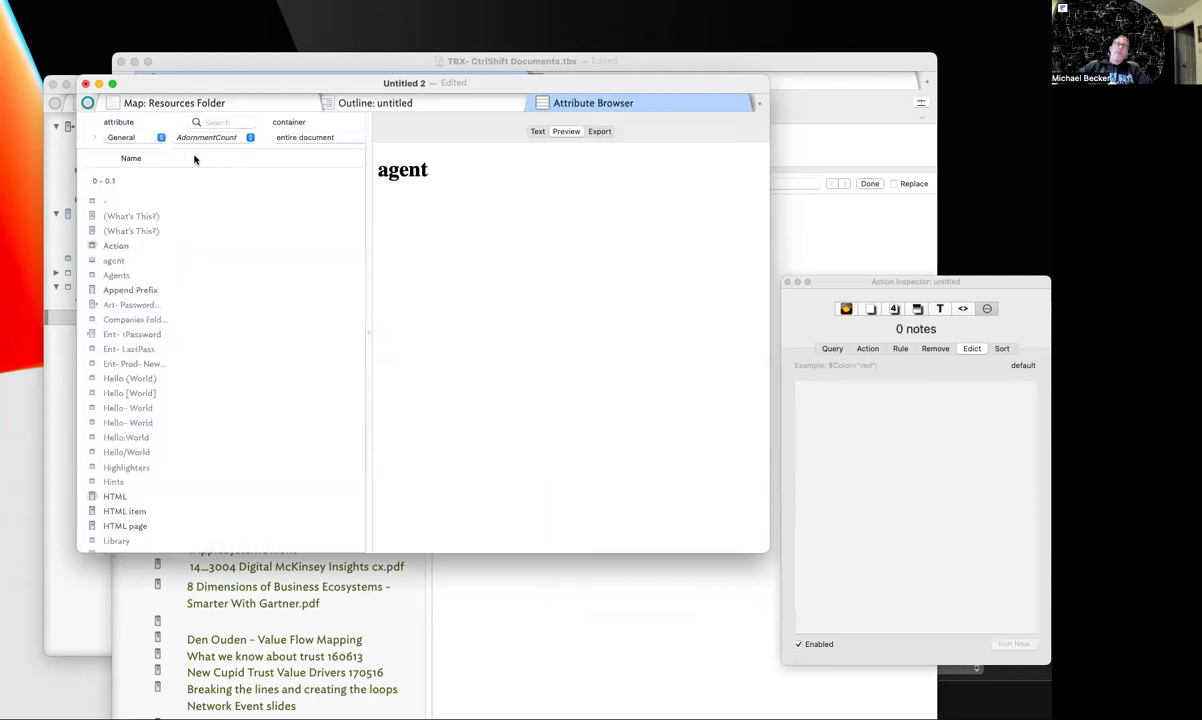
left_click_drag(369, 213, 505, 213)
left_click(88, 139)
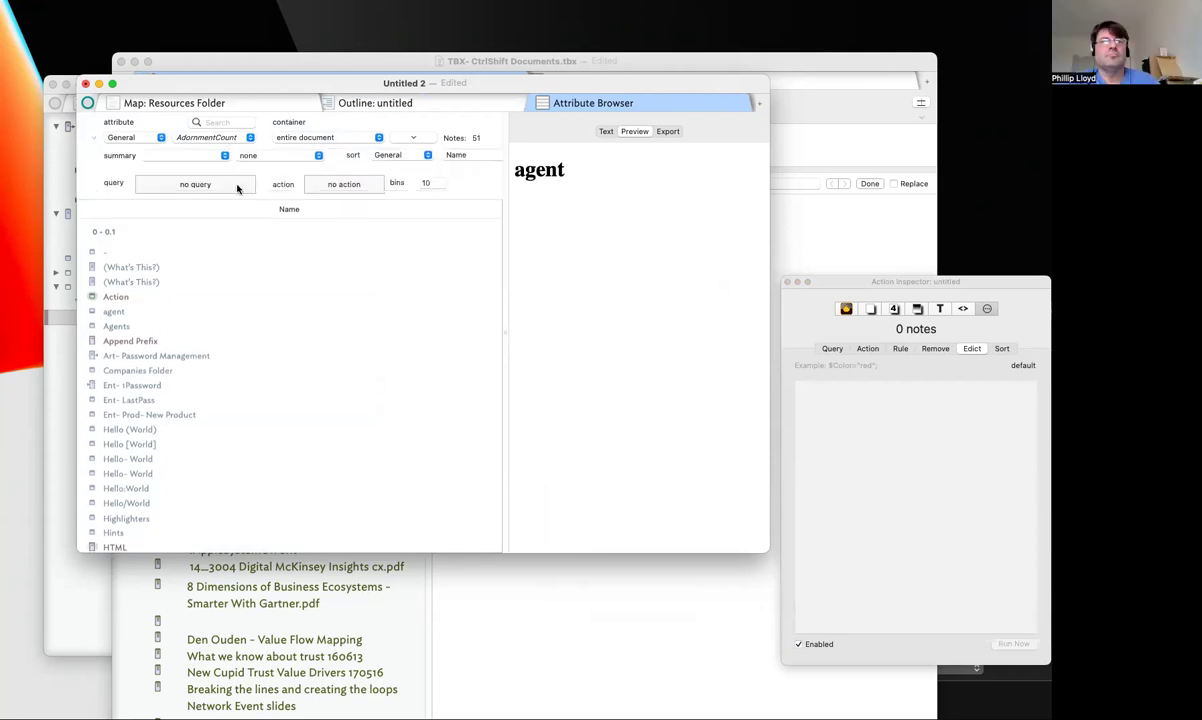
left_click(199, 184)
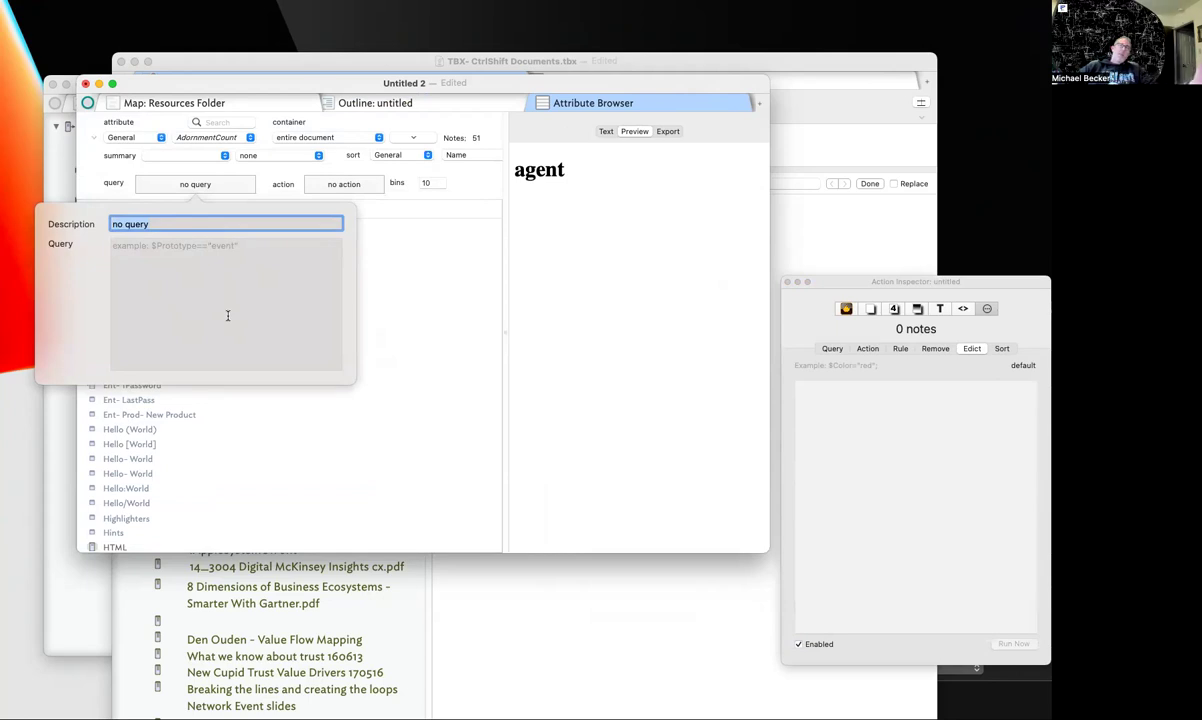
left_click(346, 184)
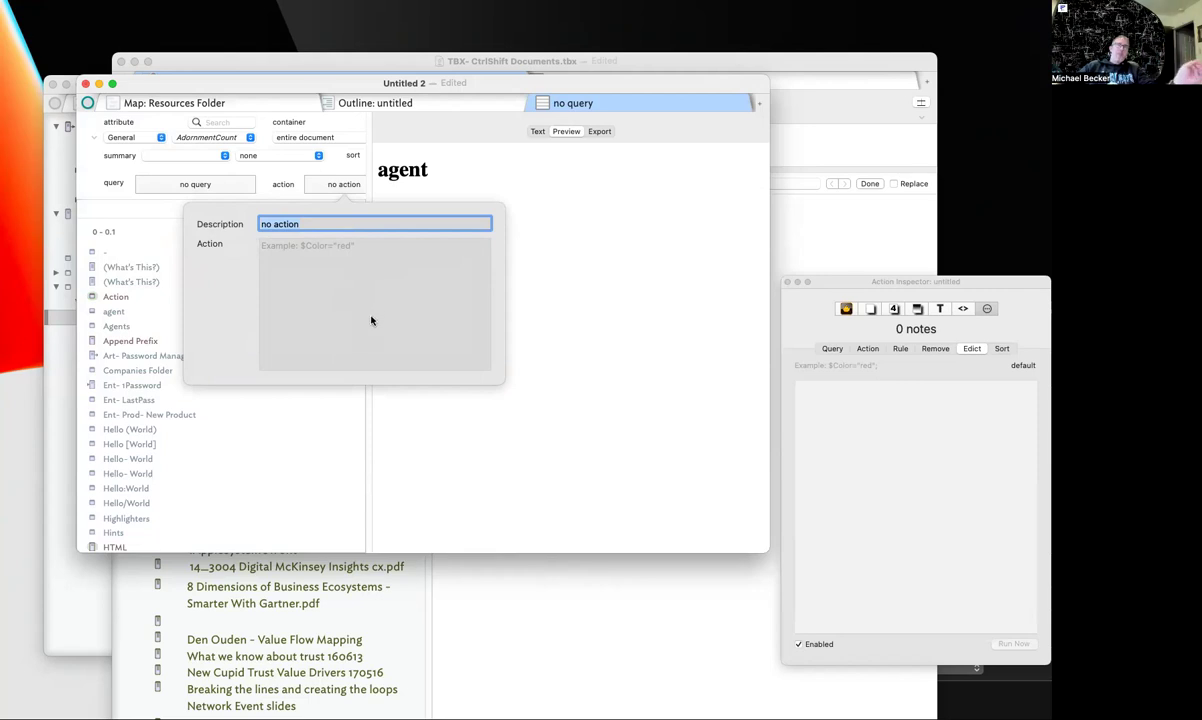
Switch the Resources Folder map tab to an Outline view
left_click(174, 105)
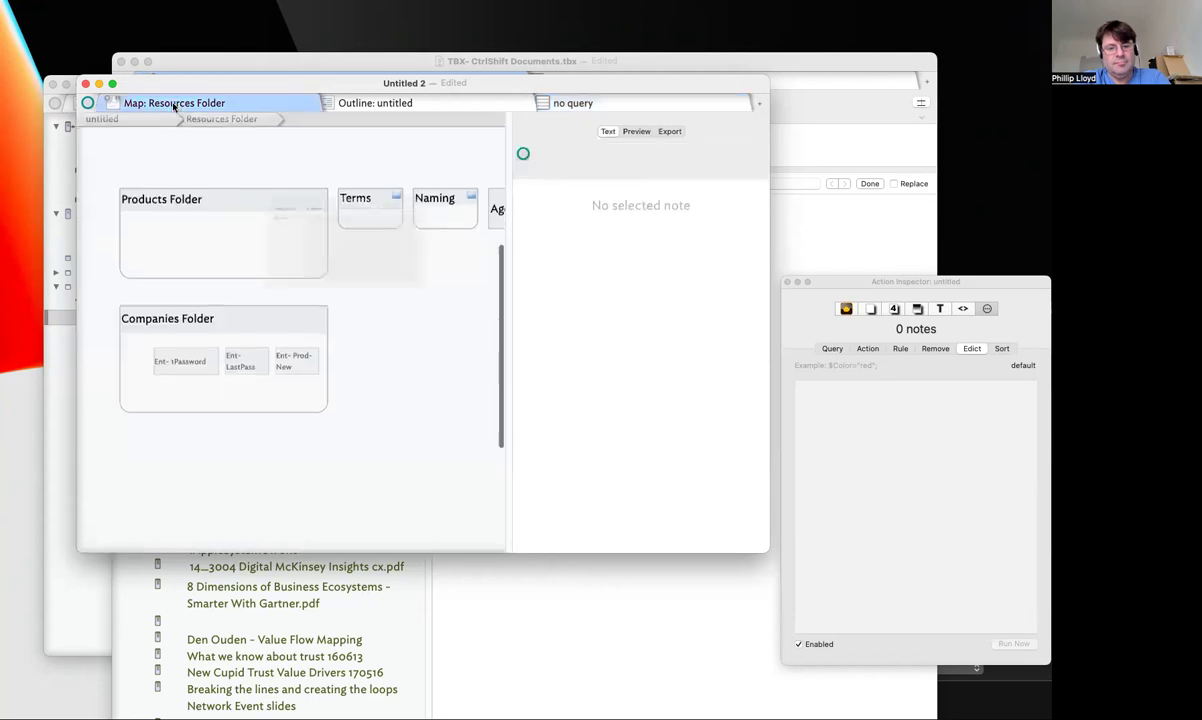
left_click(280, 110)
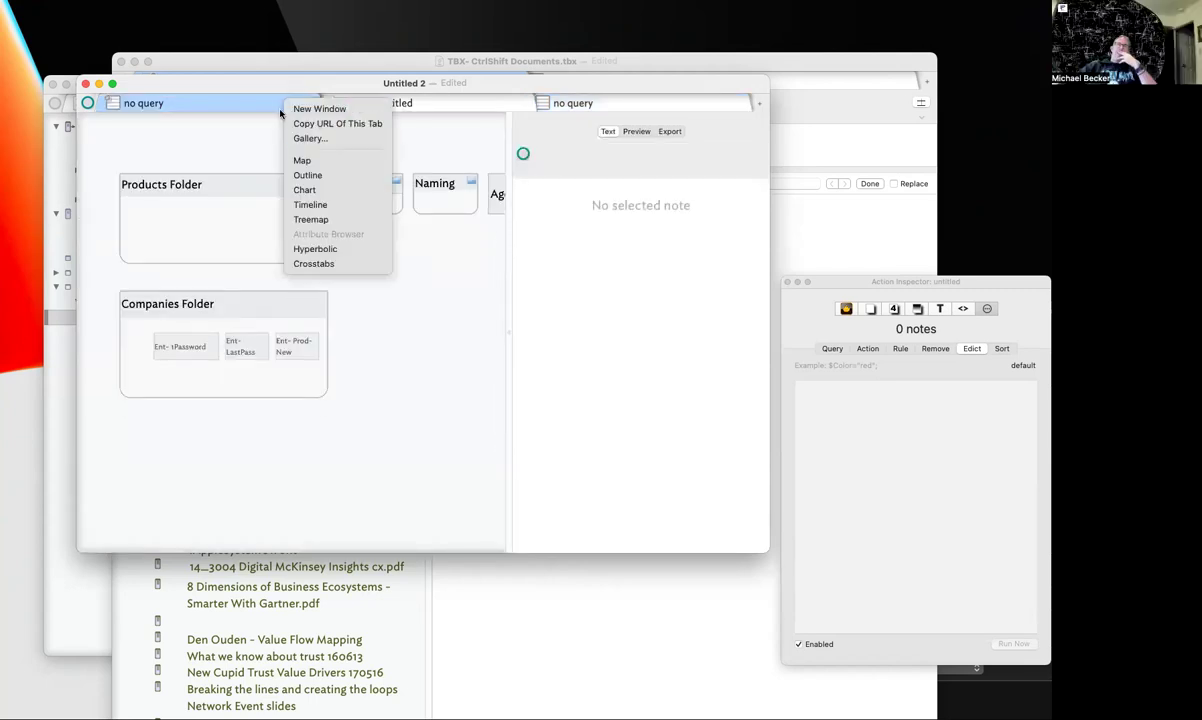
left_click(308, 175)
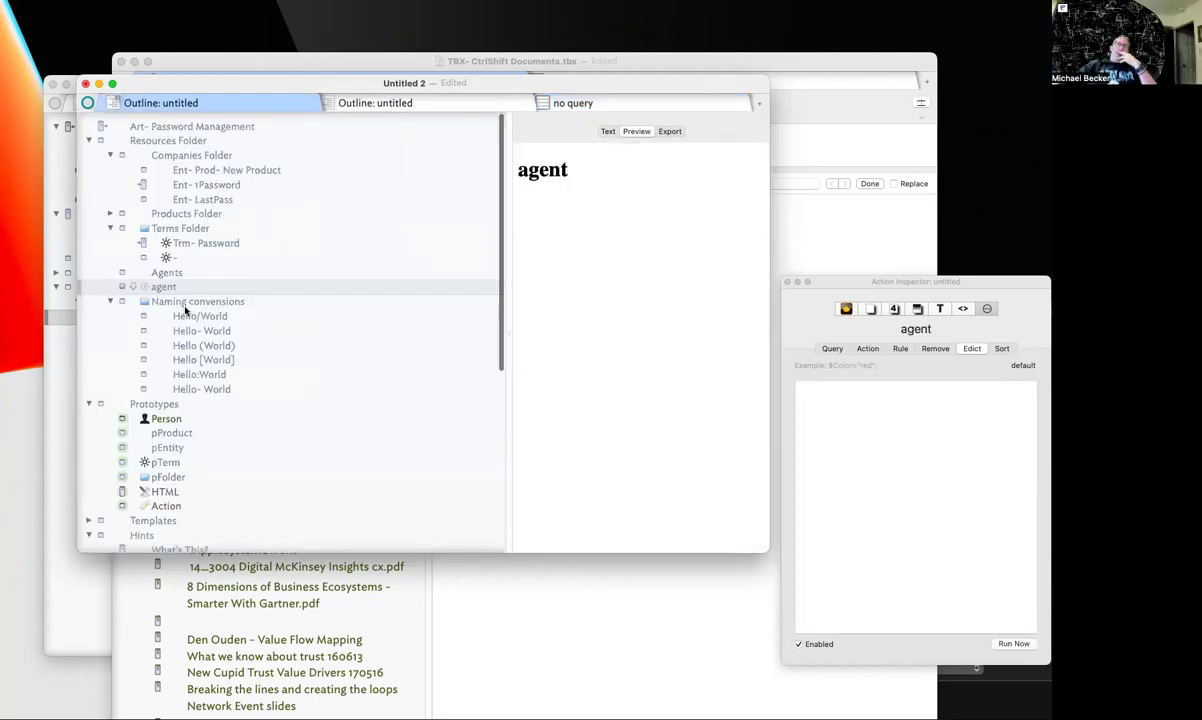
scroll(184, 311, "down", 8)
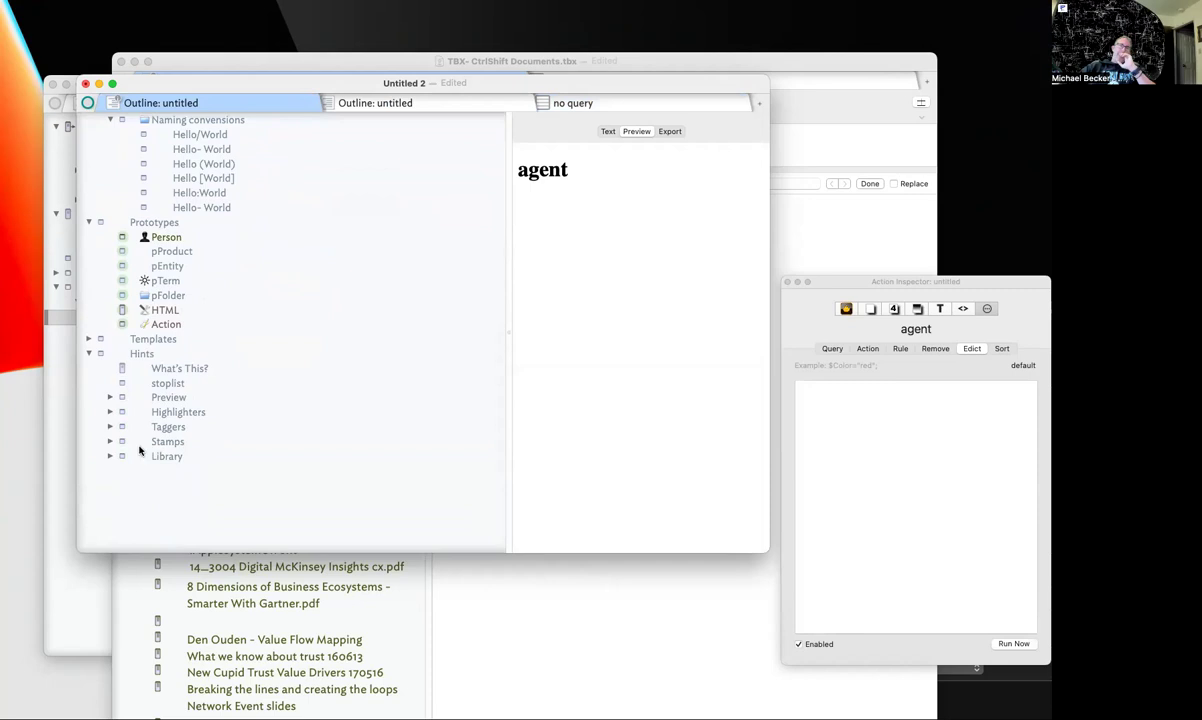
Paste the fGenerate Short Titles note into Hints > Library and enlarge the window to read its code
left_click(110, 456)
left_click(210, 472)
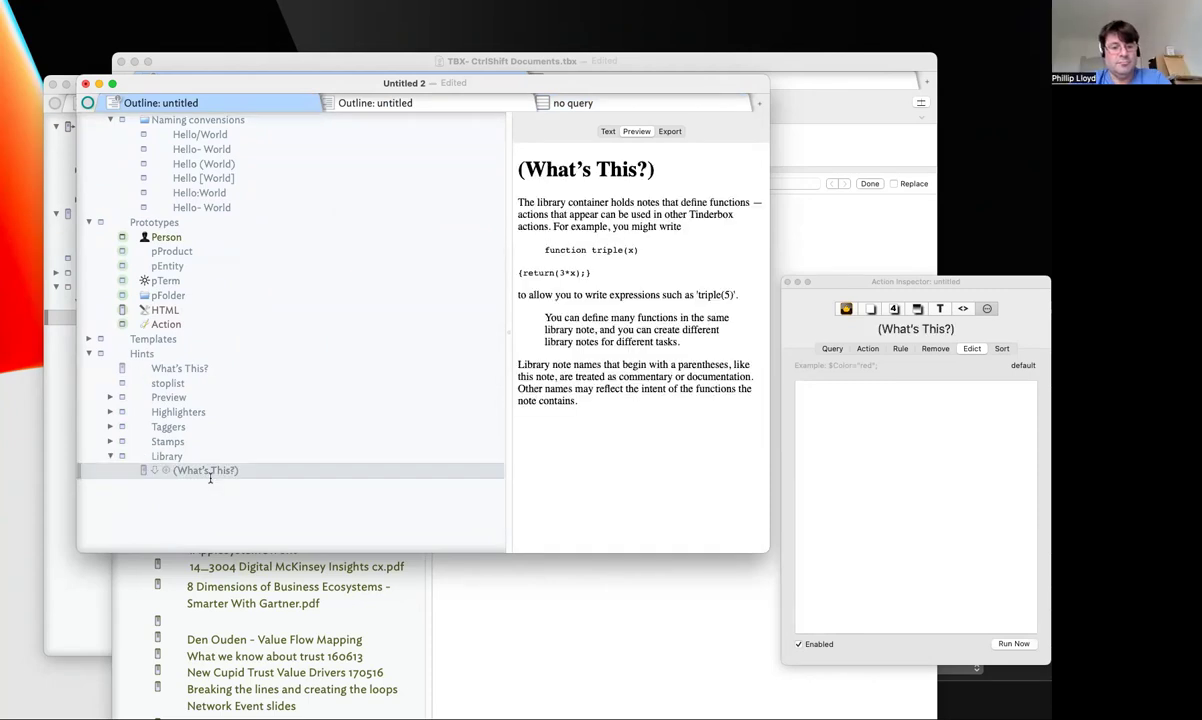
key("super+v")
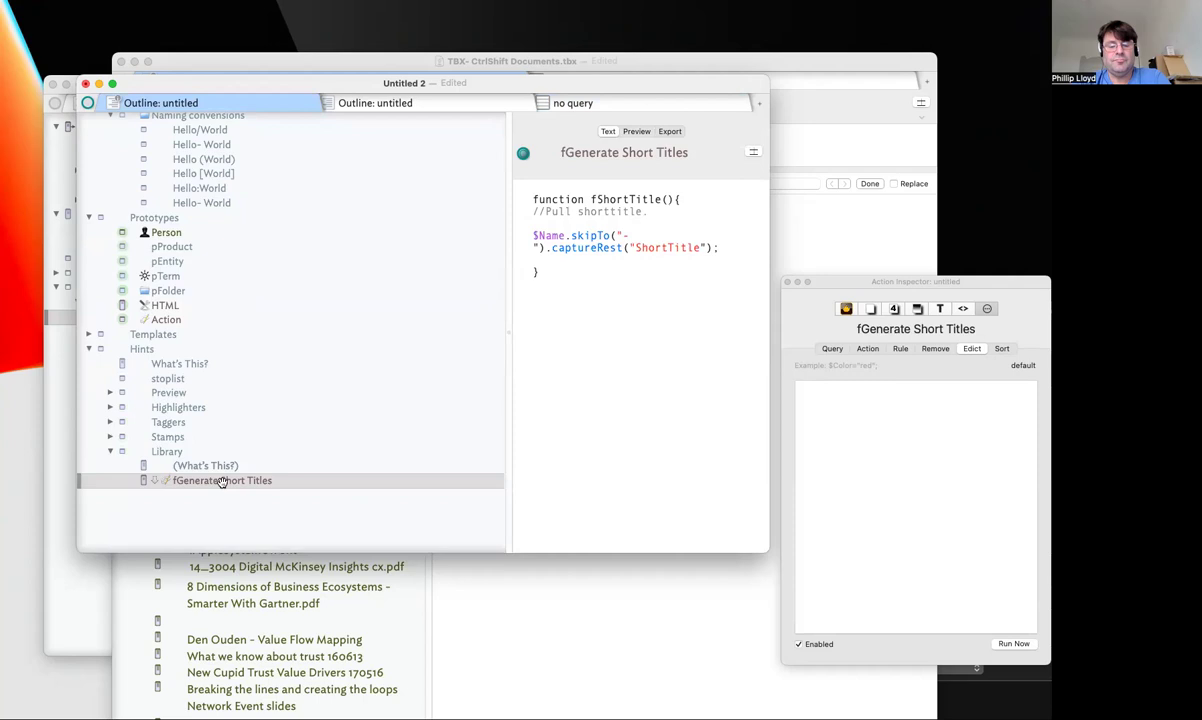
left_click_drag(905, 280, 579, 215)
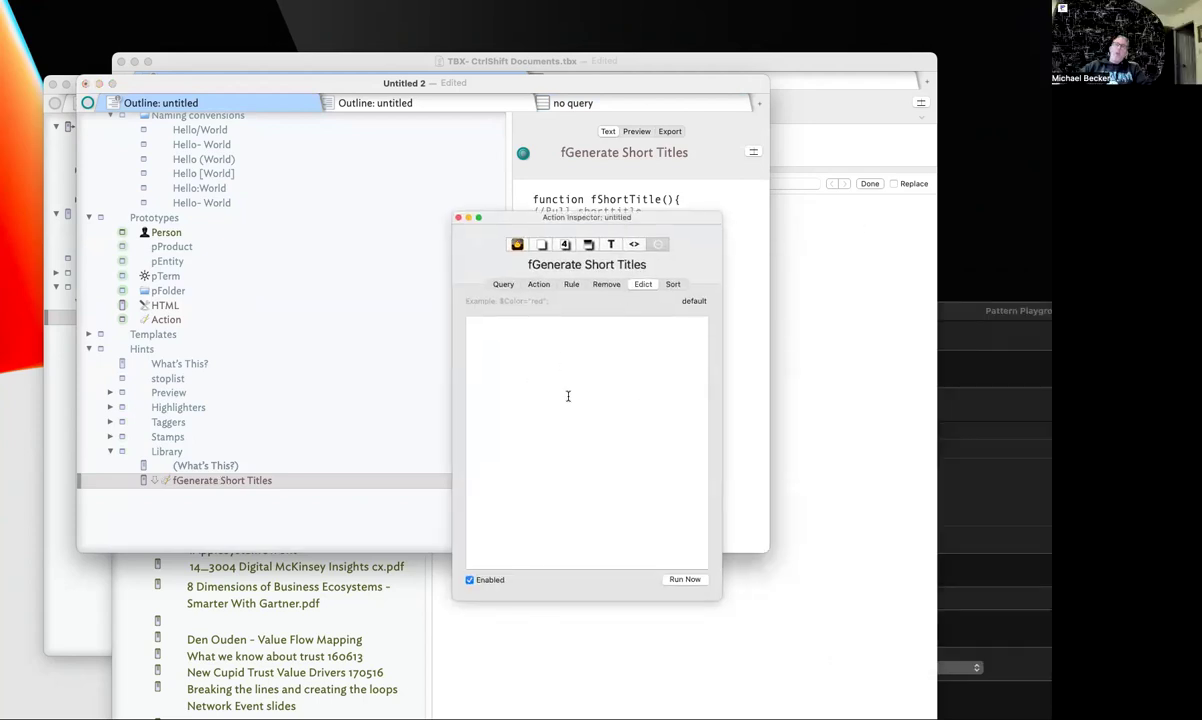
left_click_drag(516, 218, 807, 378)
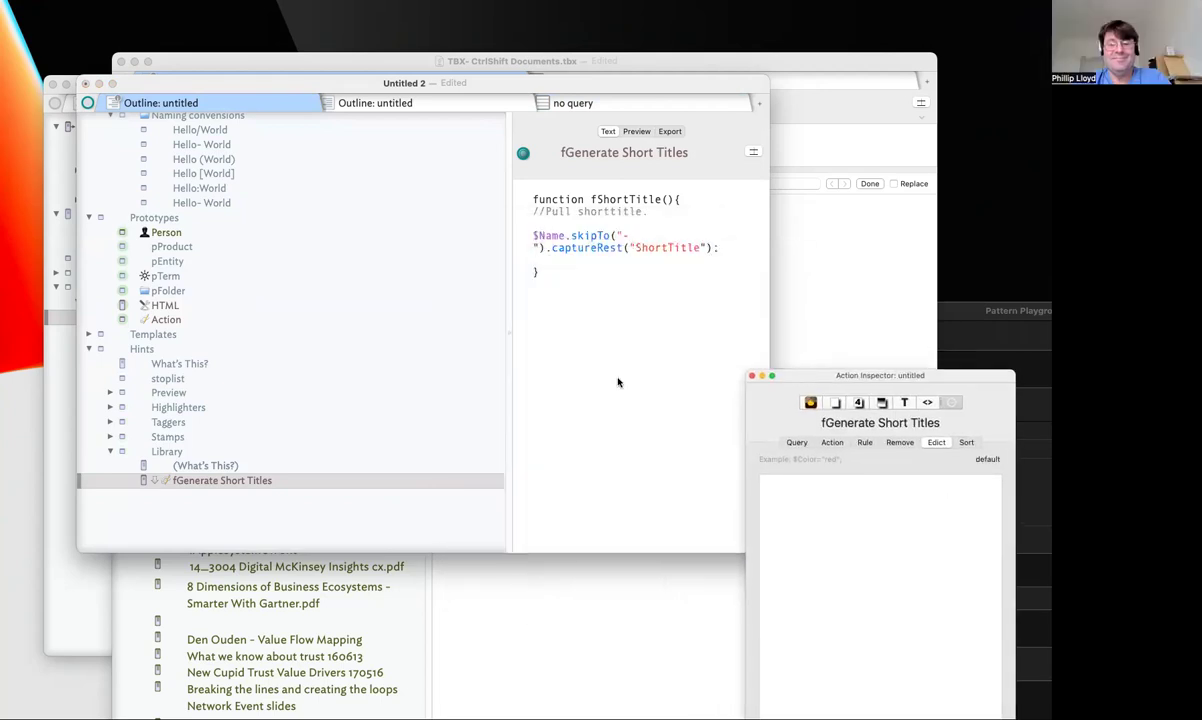
left_click(627, 237)
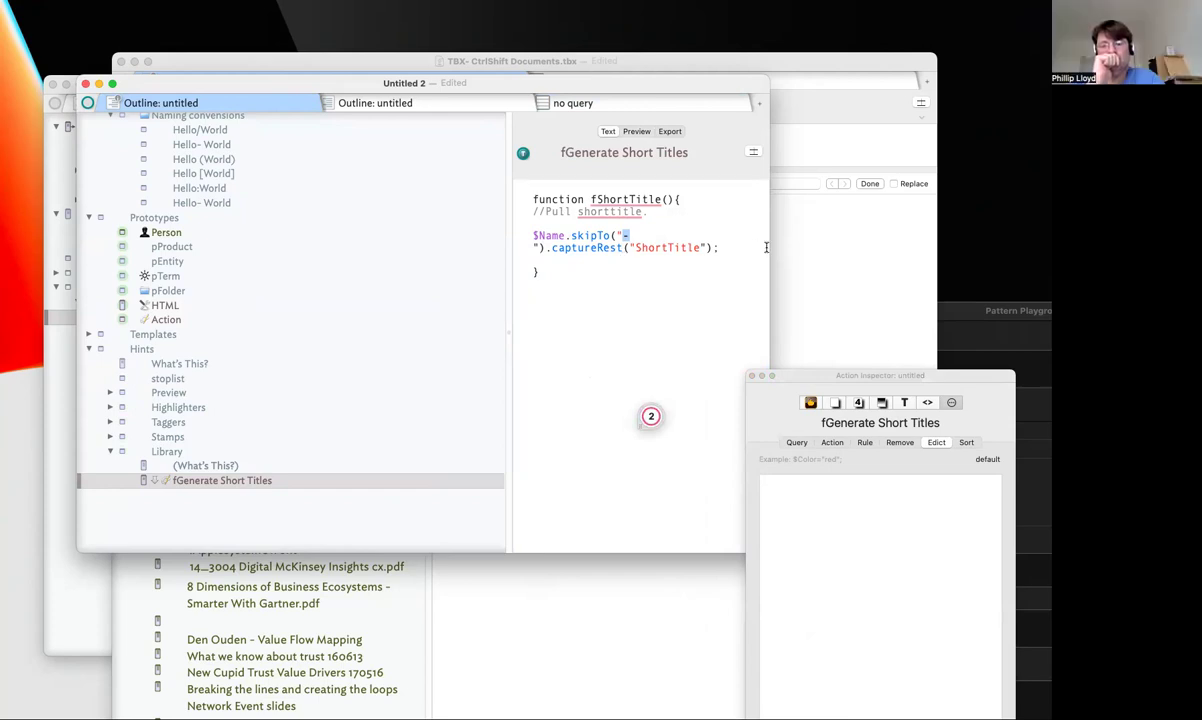
left_click_drag(773, 245, 918, 245)
left_click_drag(566, 232, 469, 239)
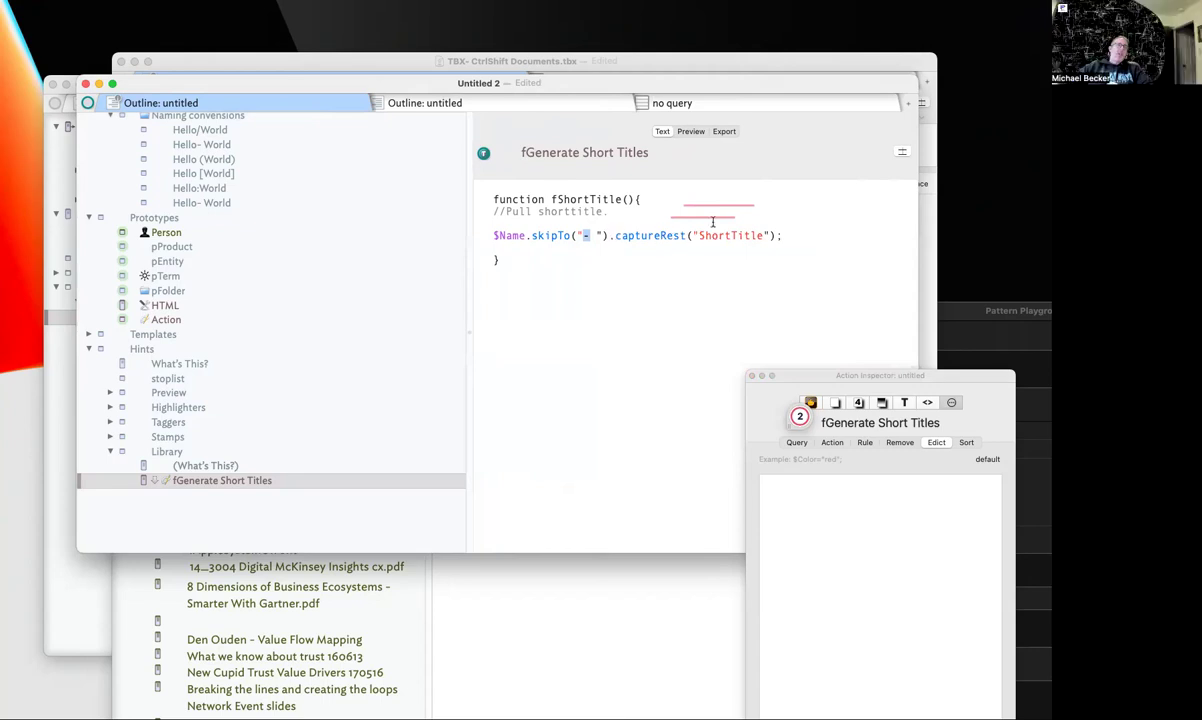
Add ShortTitle to the pProduct prototype's key attributes
left_click(183, 234)
left_click(188, 246)
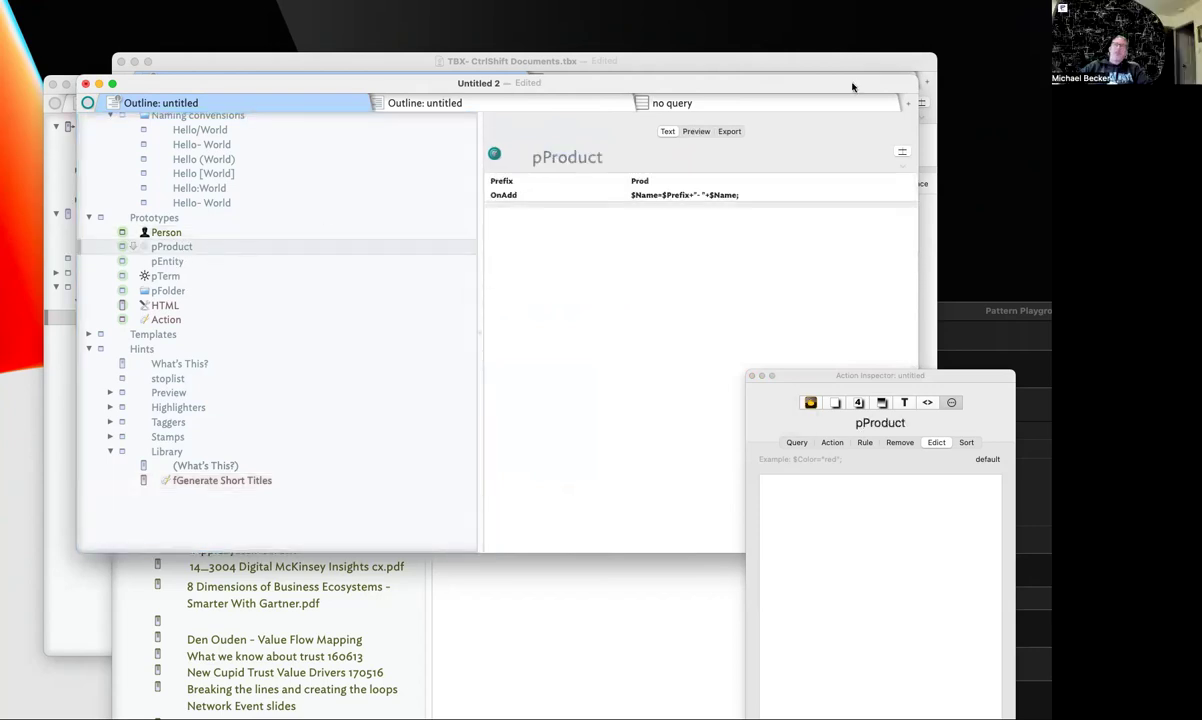
left_click(902, 152)
type("ShortTi")
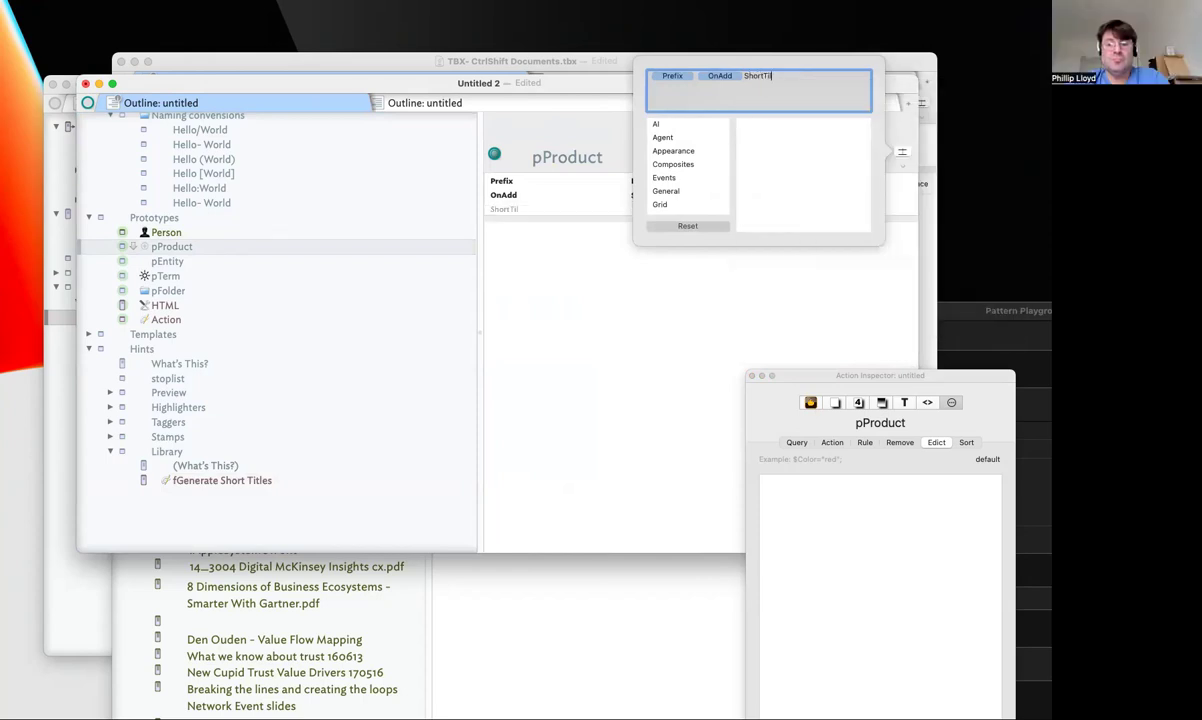
type("tle")
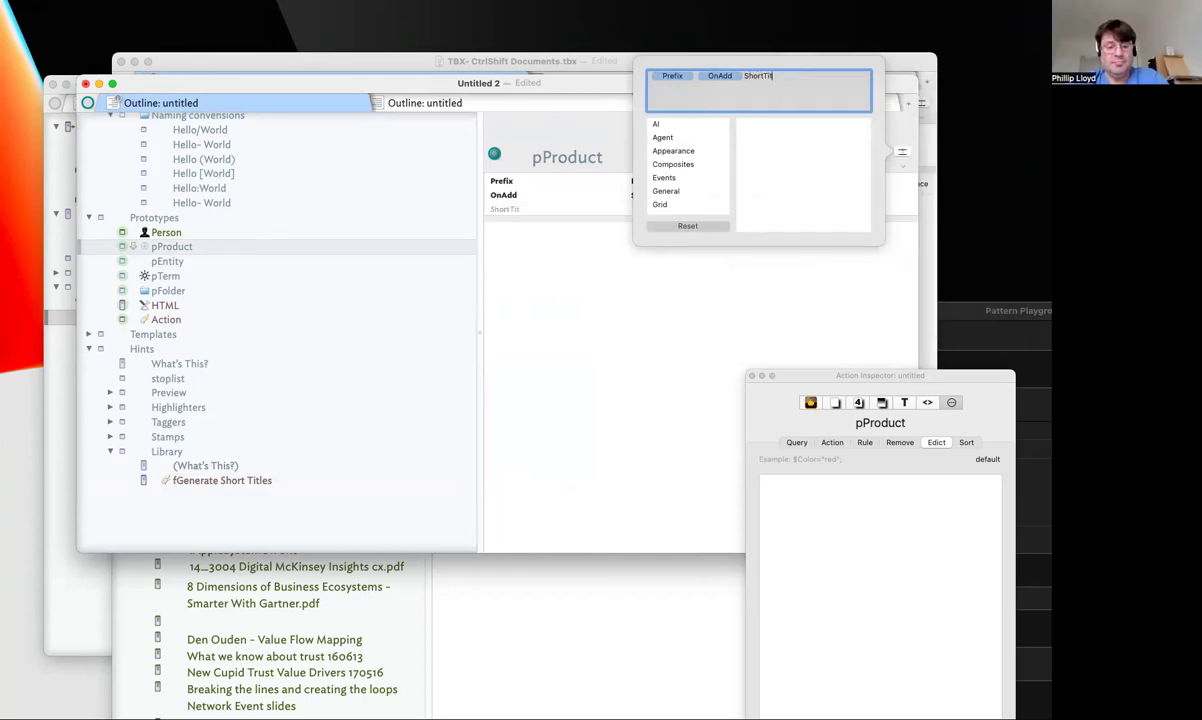
key("Return")
left_click(785, 252)
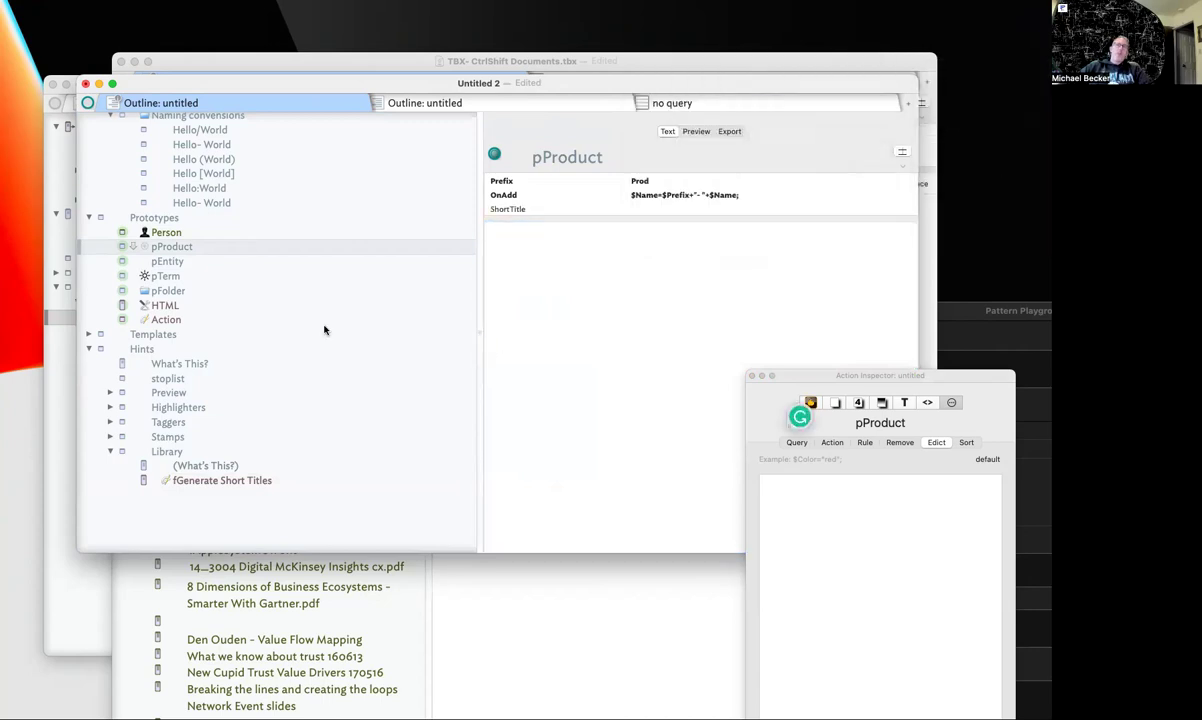
Add ShortTitle to pEntity's key attributes and open the fGenerate Short Titles code
left_click(178, 261)
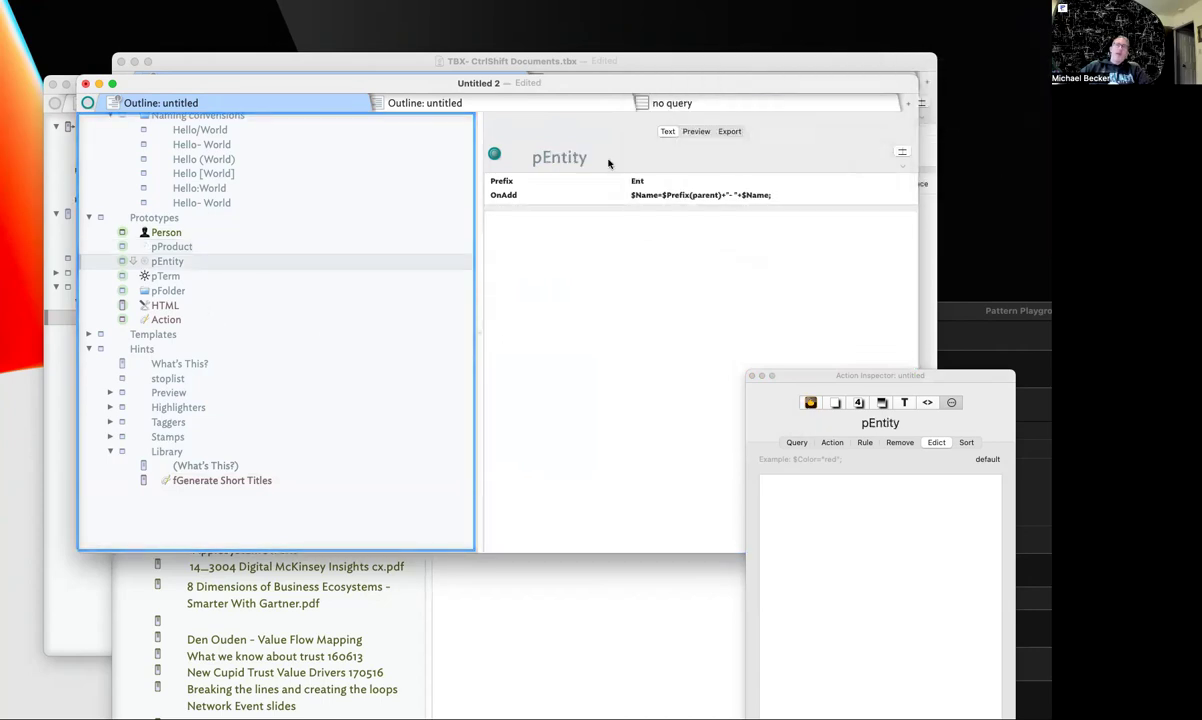
left_click(902, 152)
type("E")
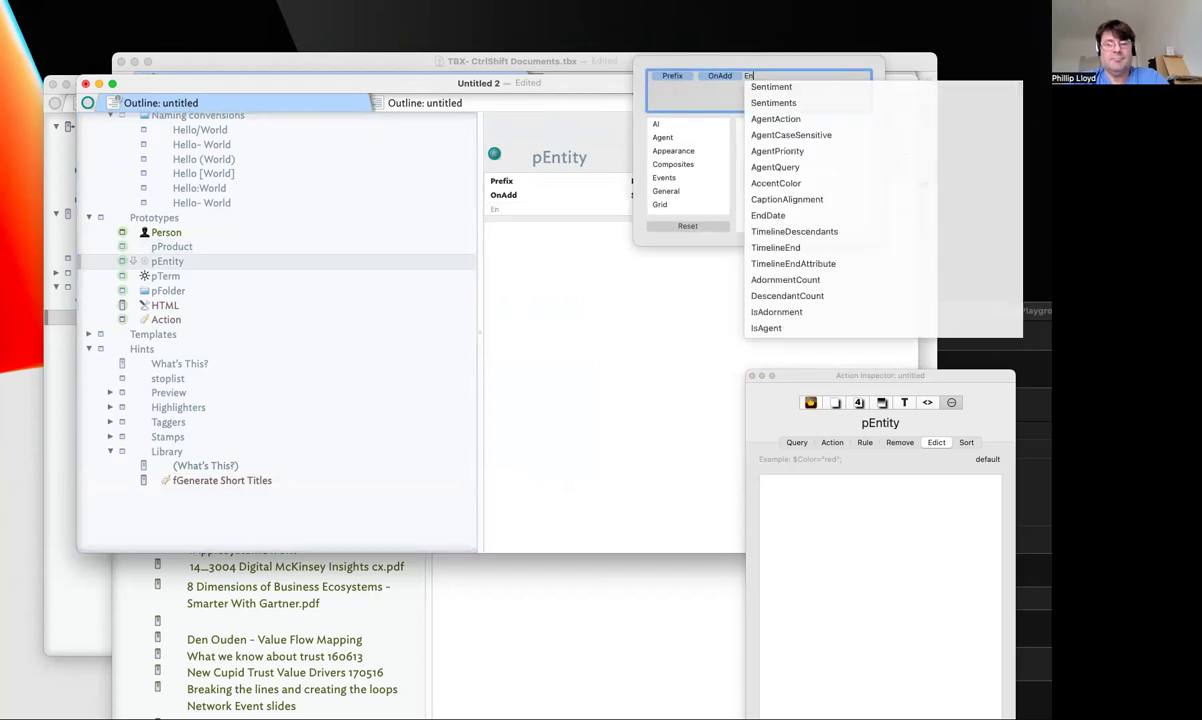
type("n")
key("BackSpace")
key("BackSpace")
type("SHor")
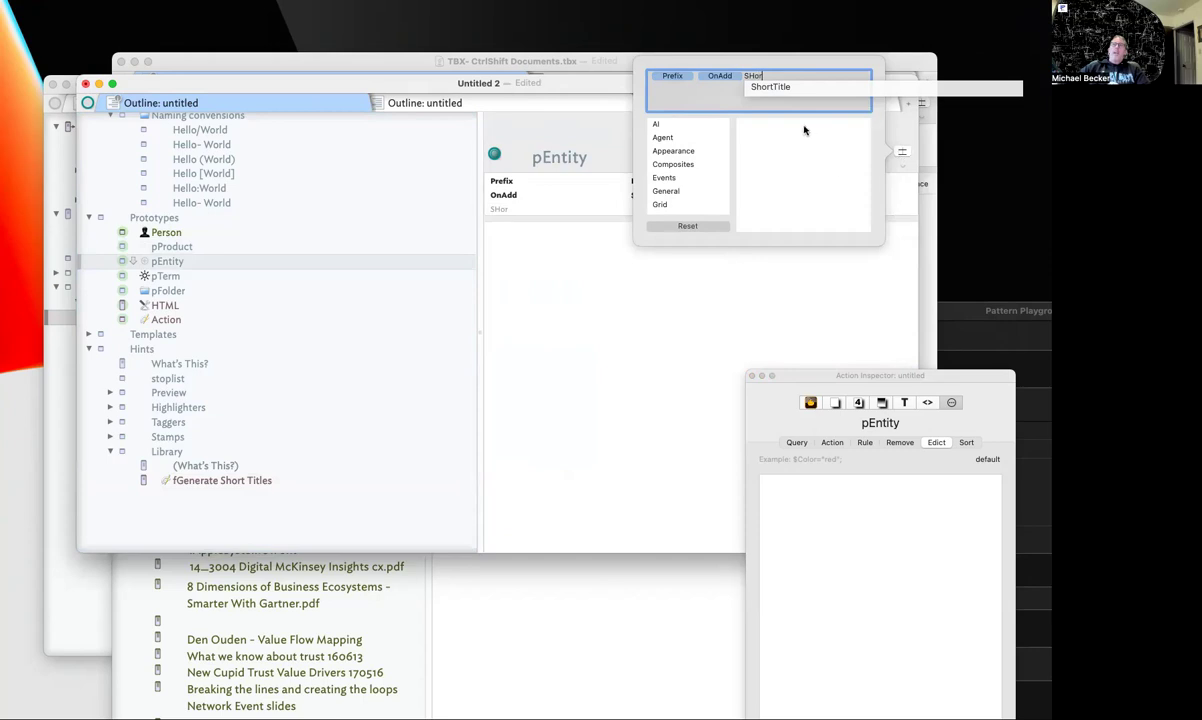
left_click(795, 88)
left_click(636, 278)
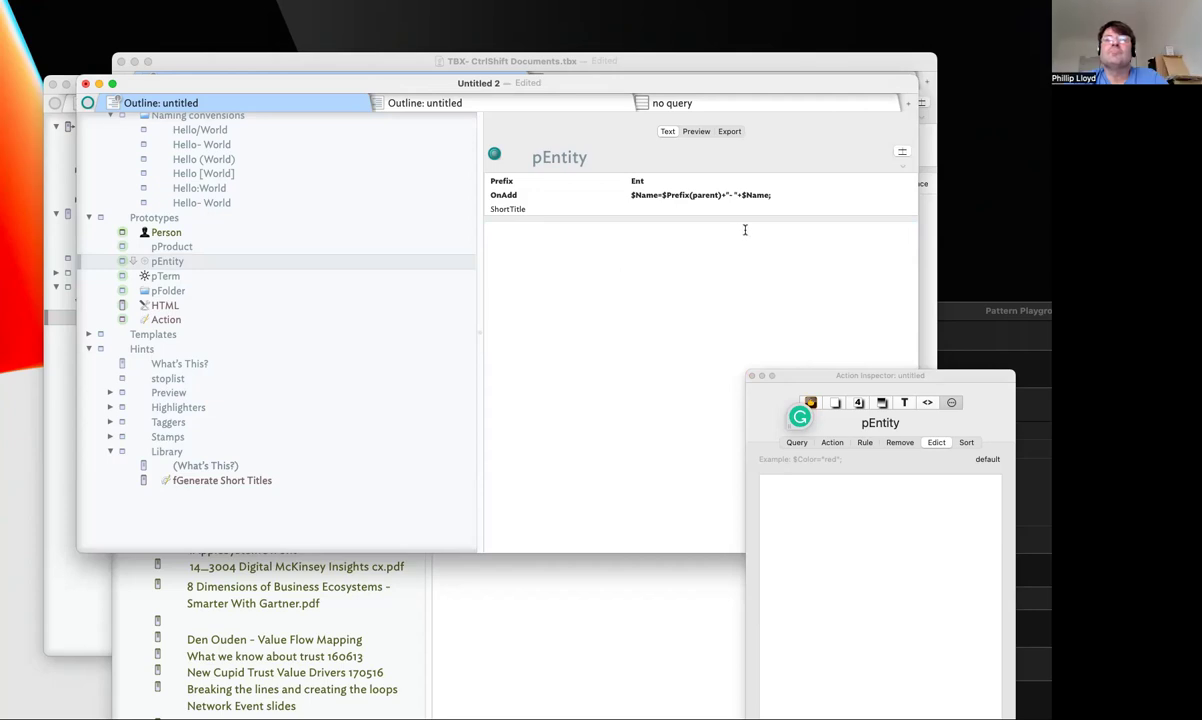
left_click(278, 480)
left_click(528, 357)
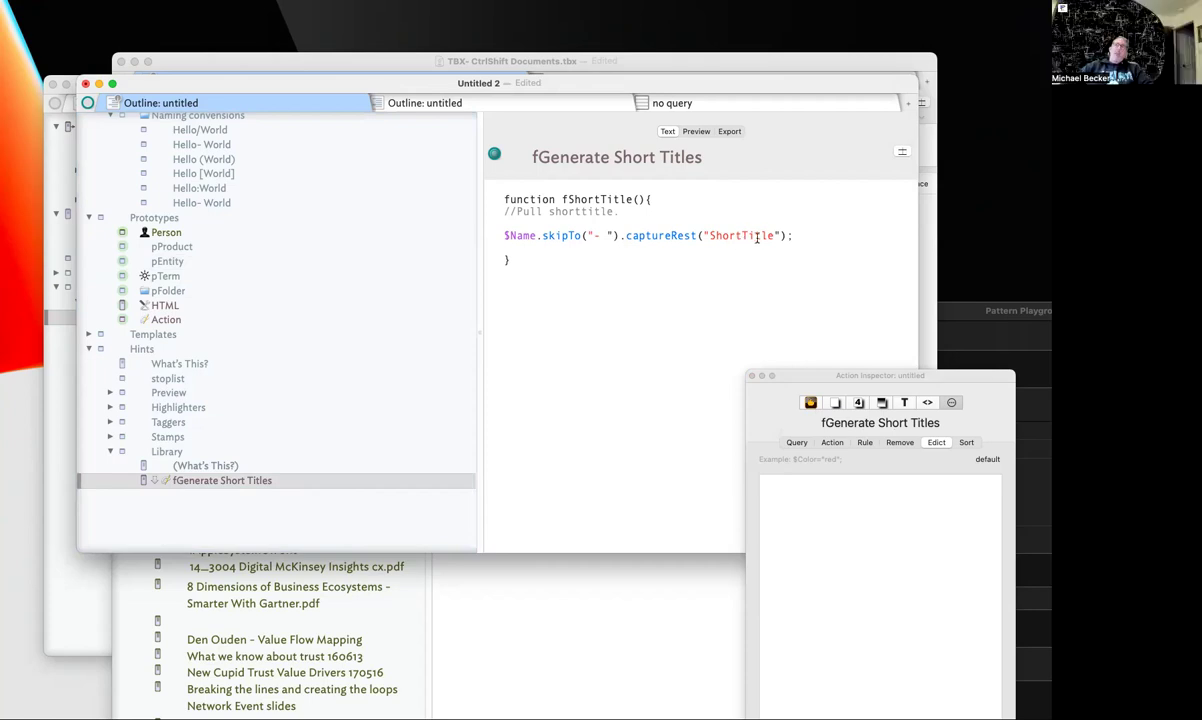
Copy the skipTo/captureRest code line and add a new document stamp named Create ShortTitle
left_click_drag(797, 235, 503, 236)
key("super+c")
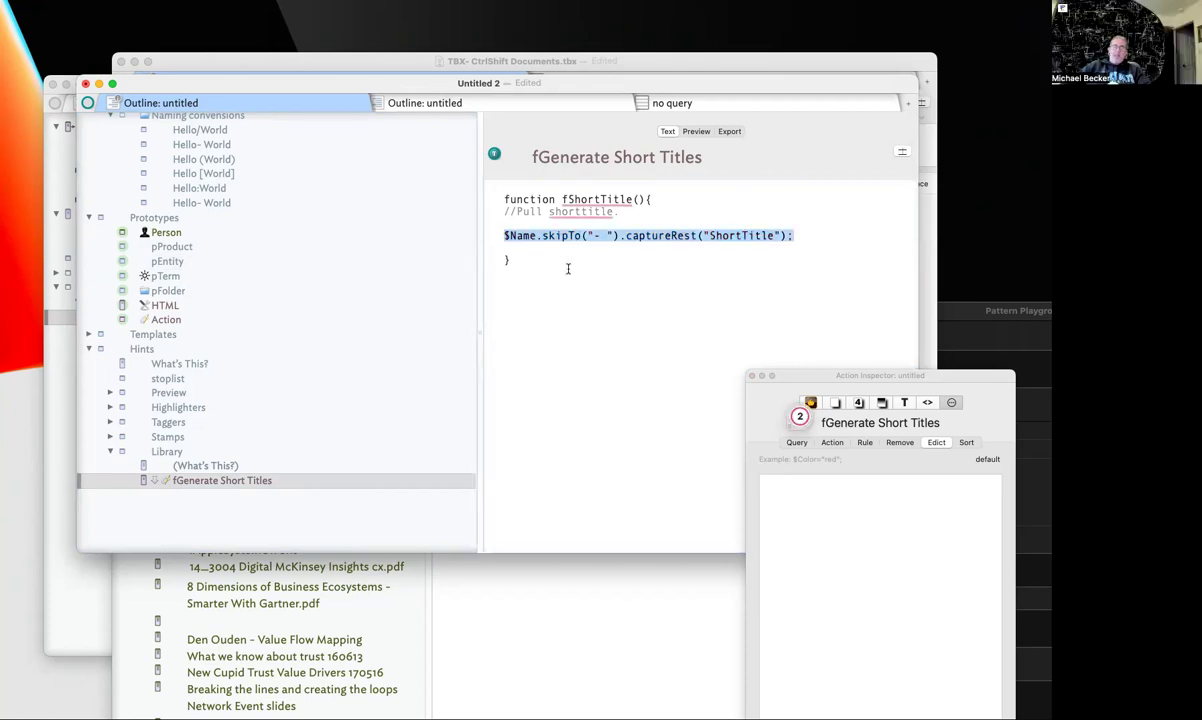
left_click(1005, 401)
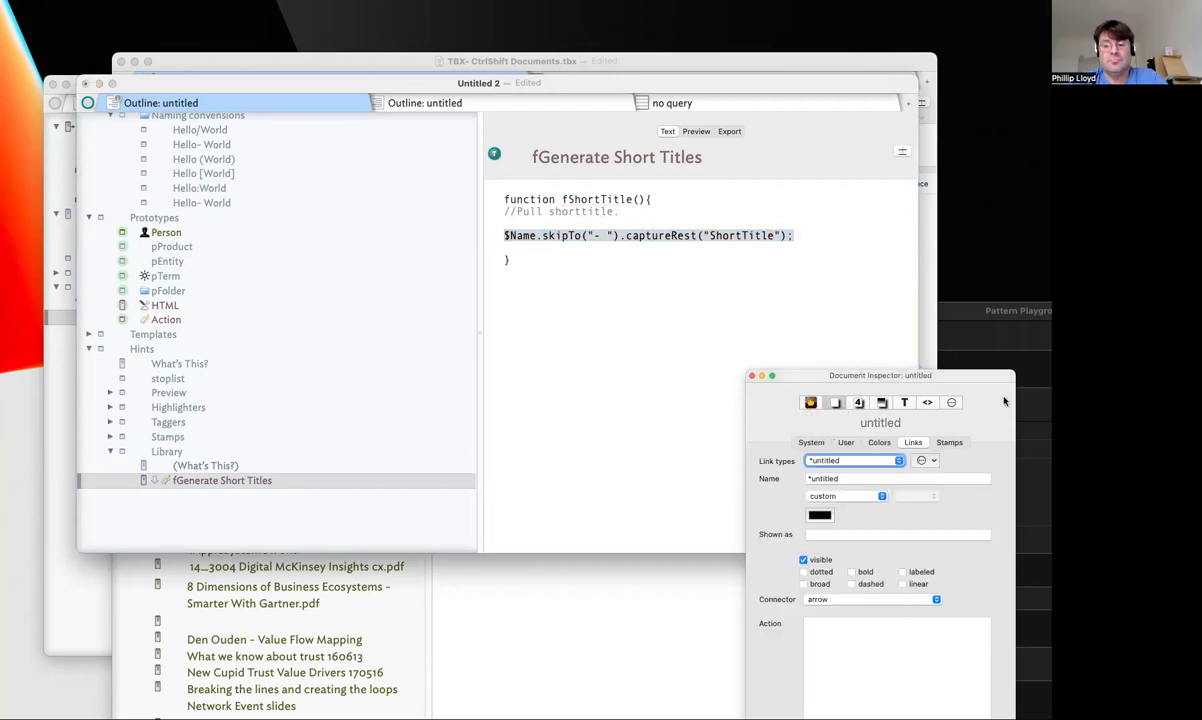
left_click(949, 442)
left_click(994, 536)
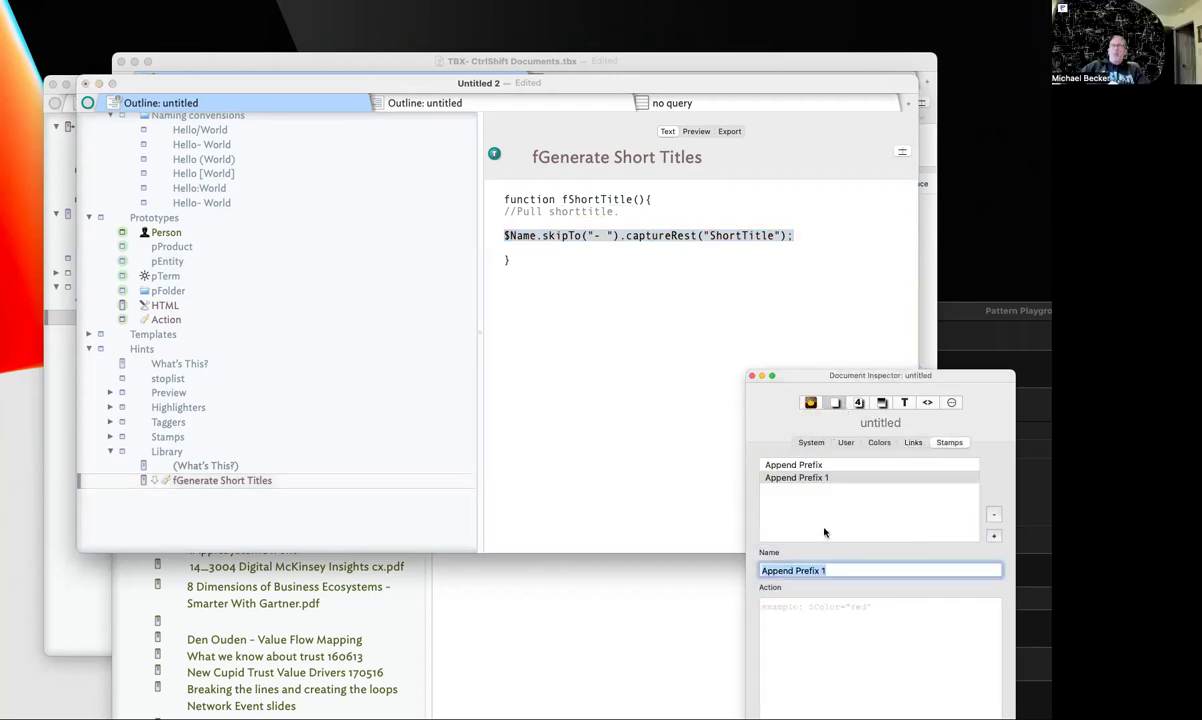
left_click(848, 570)
key("super+a")
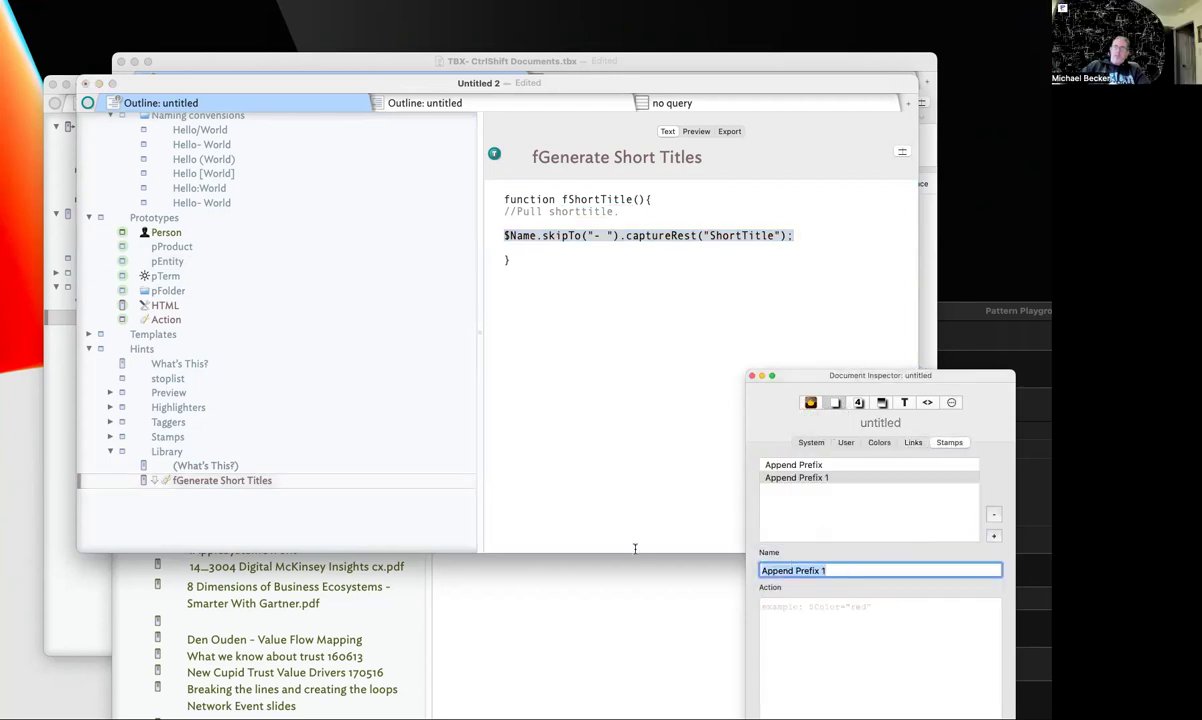
type("Create")
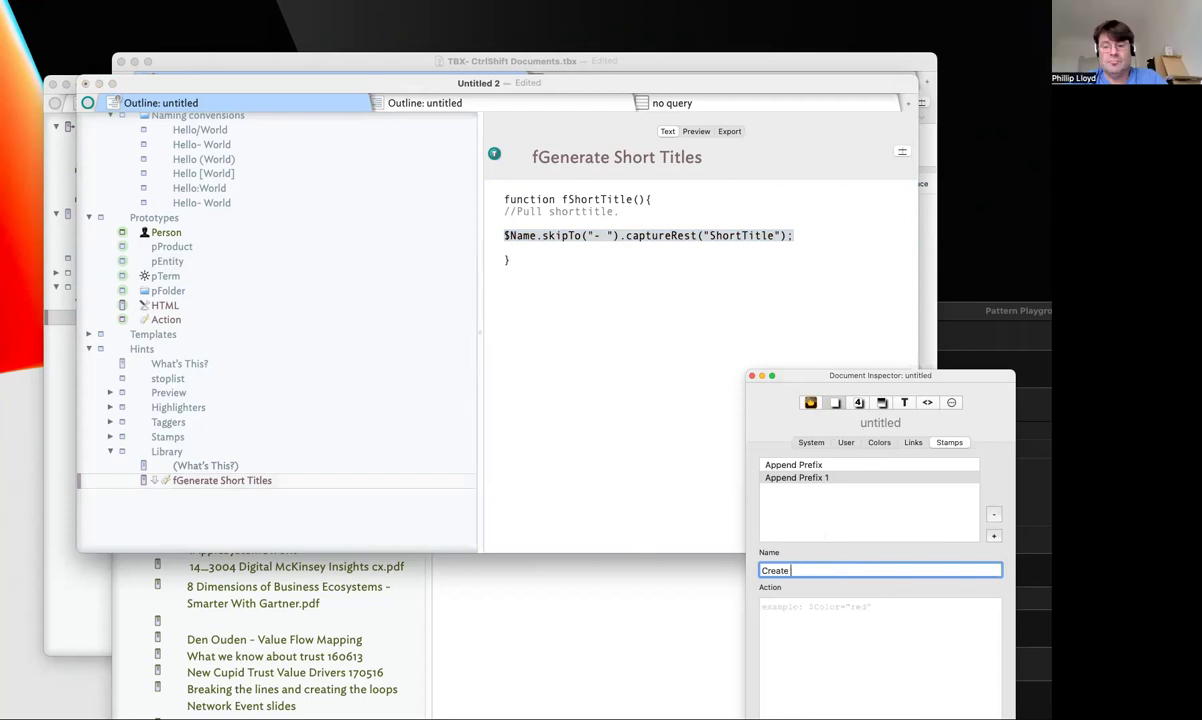
type(" Sjhort")
key("BackSpace")
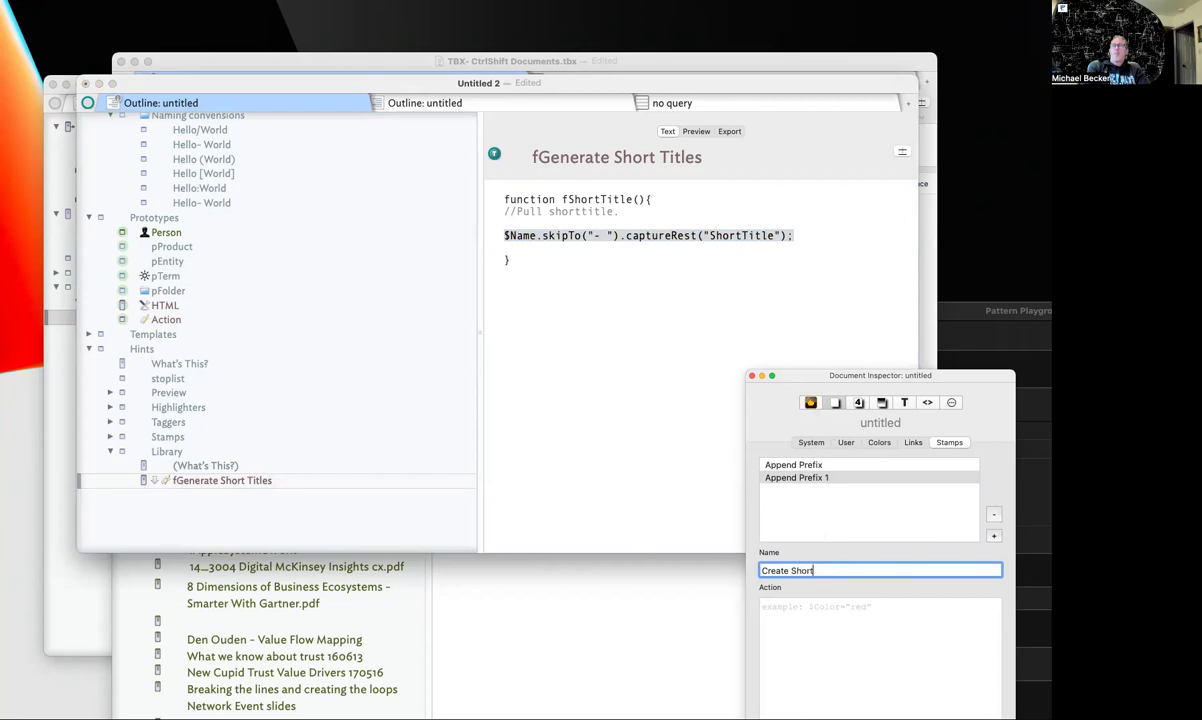
type("Title")
key("Return")
Set the stamp's action to $Name.skipTo("- ").captureRest("ShortTitle");
left_click(818, 647)
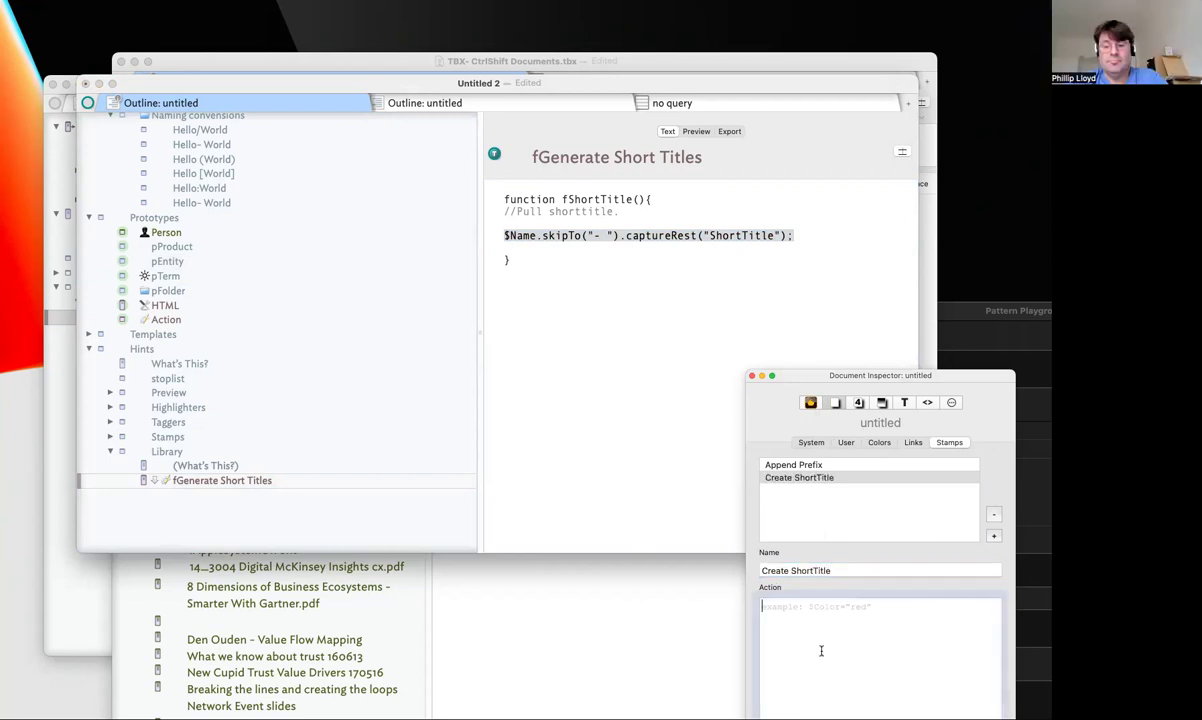
key("super+v")
key("Tab")
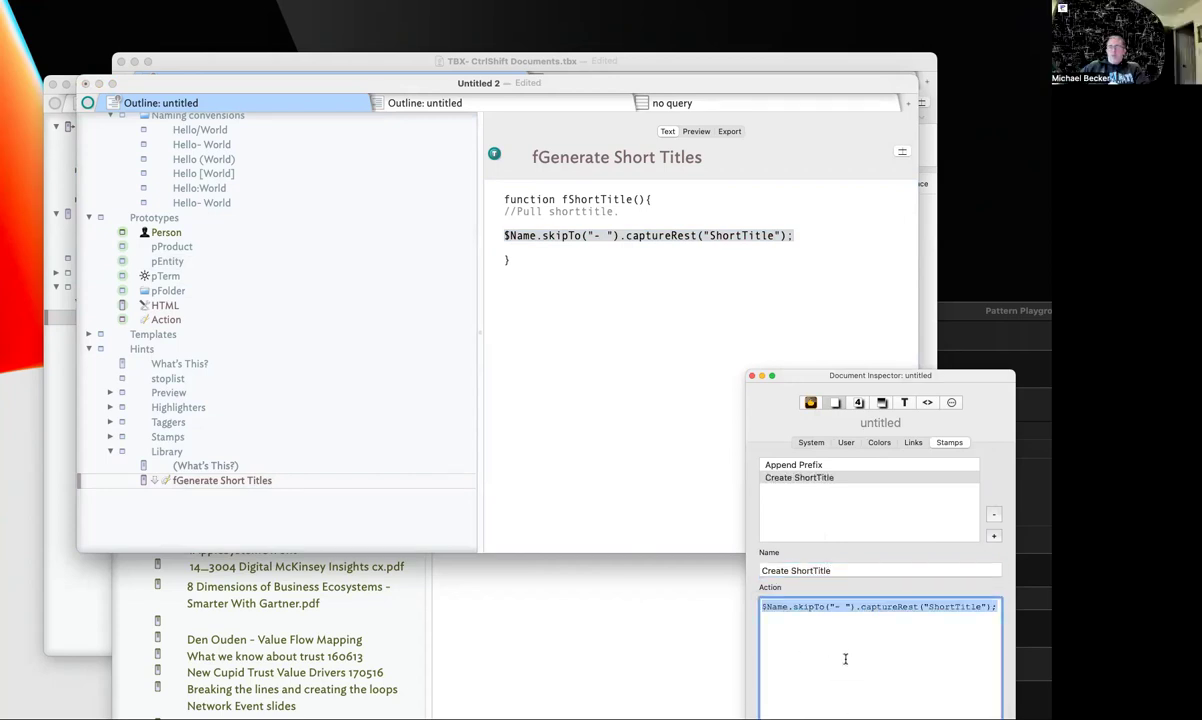
left_click(845, 660)
key("super+a")
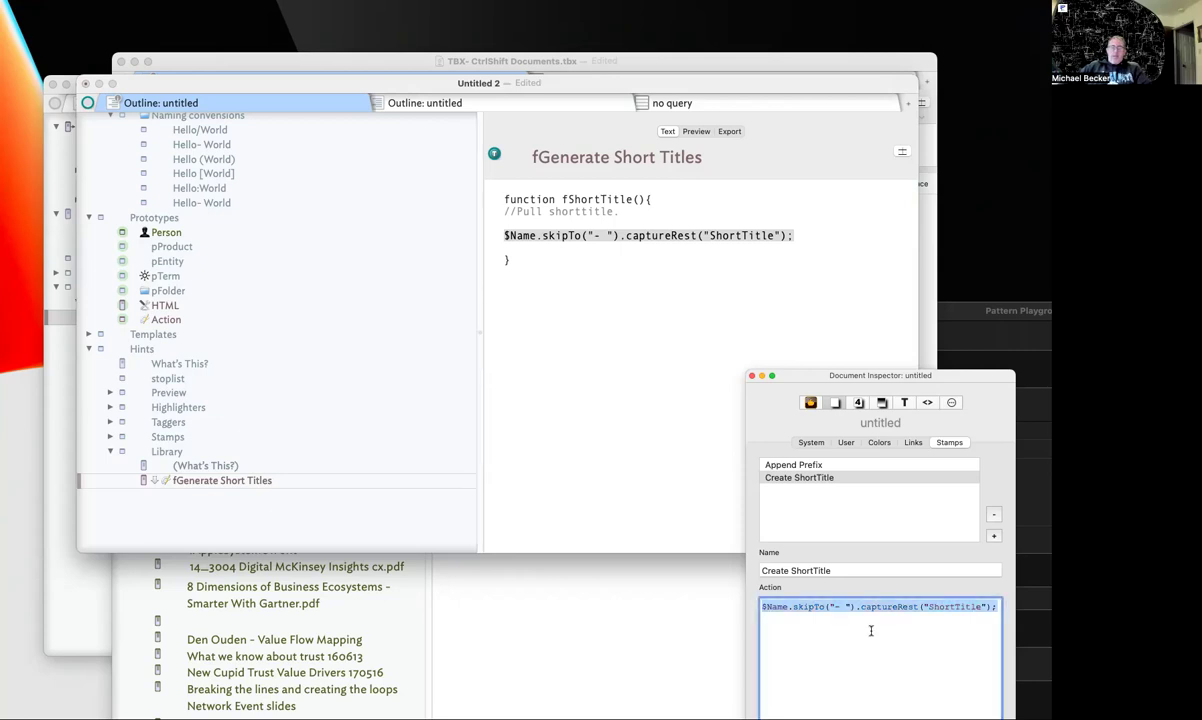
left_click(871, 628)
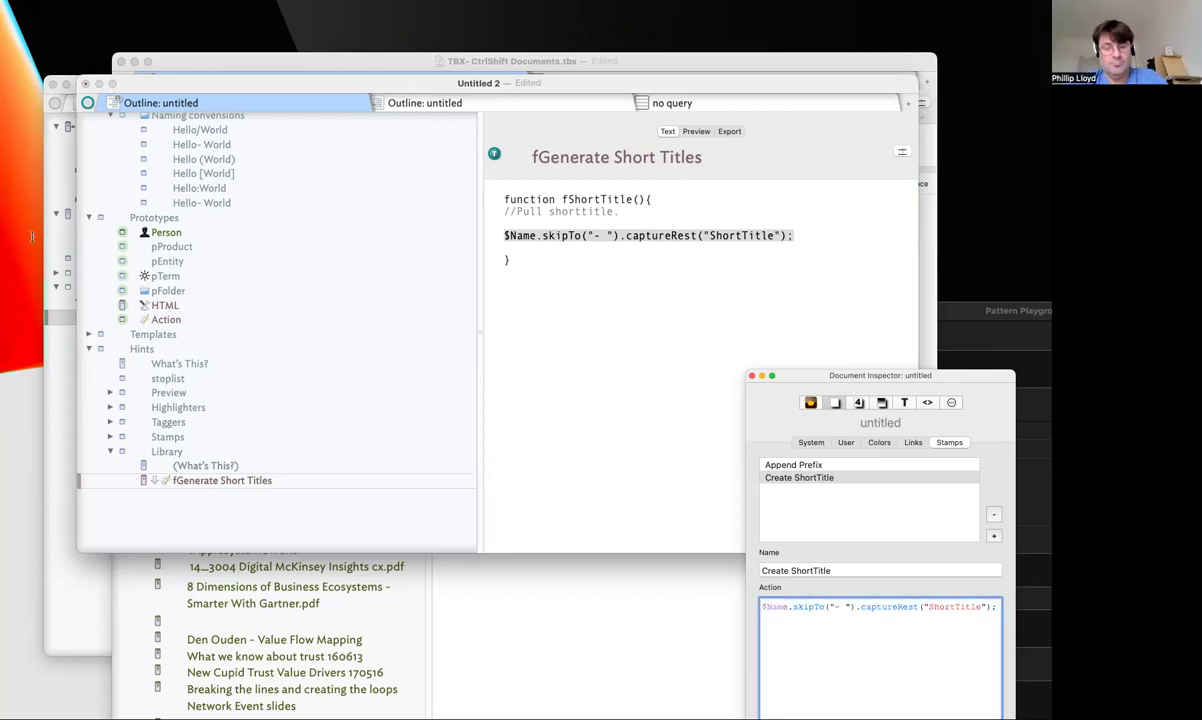
scroll(212, 214, "up", 5)
Create a new note named 'Test Note' after Naming conventions
left_click(110, 239)
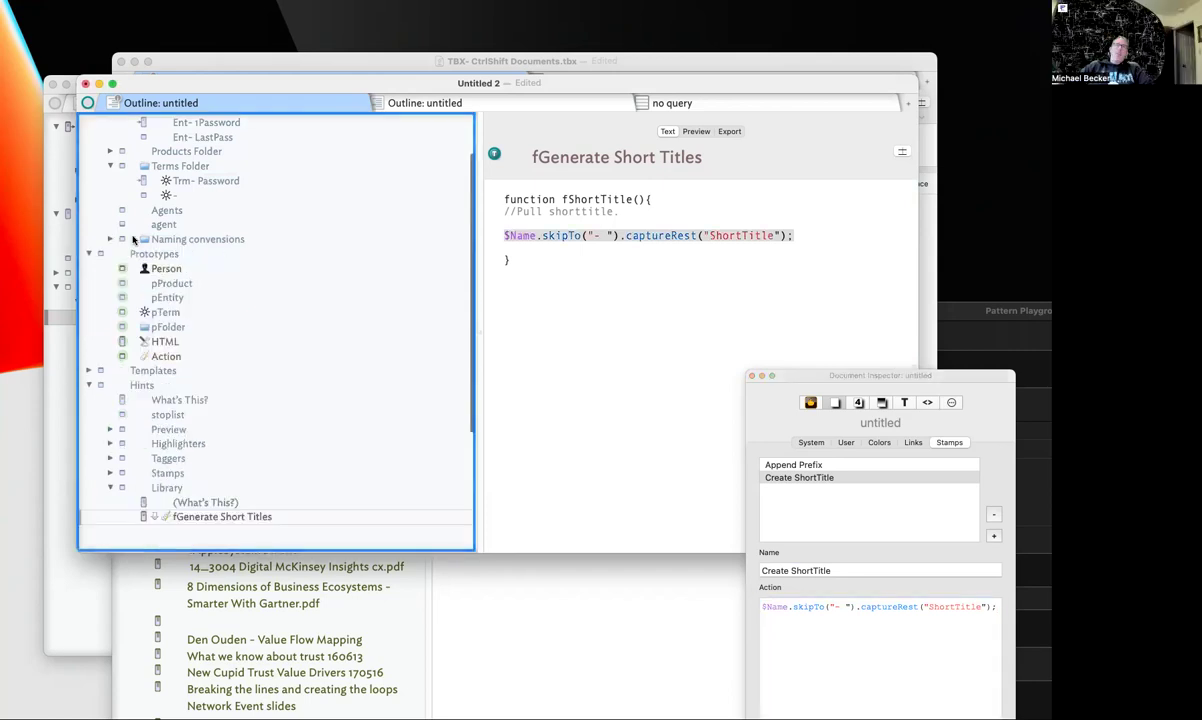
left_click(166, 239)
key("Return")
type("Test")
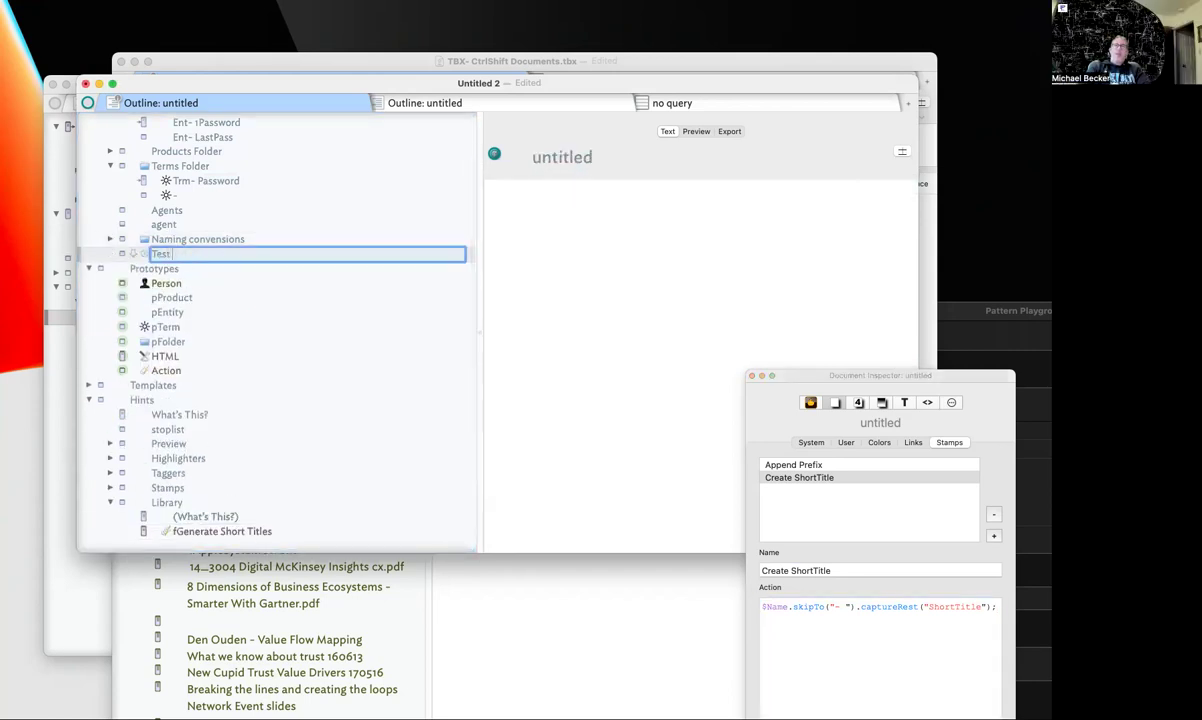
type(" Note")
key("Return")
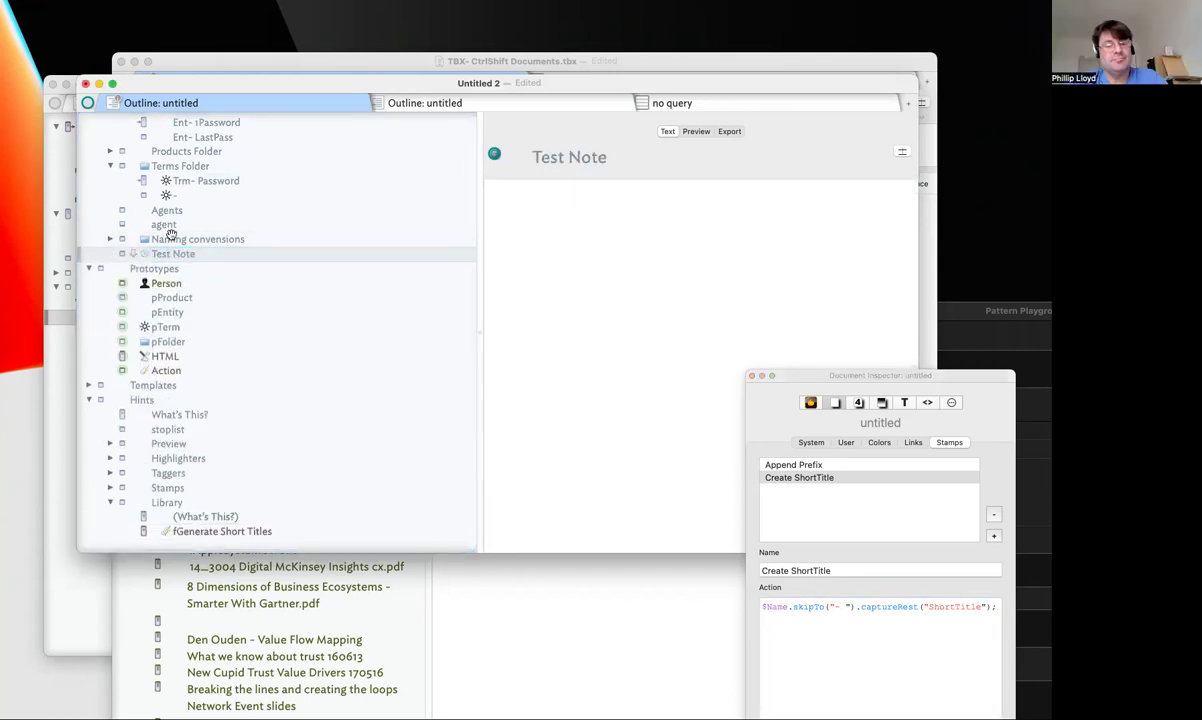
Add Prefix as a key attribute and set its value to Tst
left_click(902, 151)
type("Pref")
key("Return")
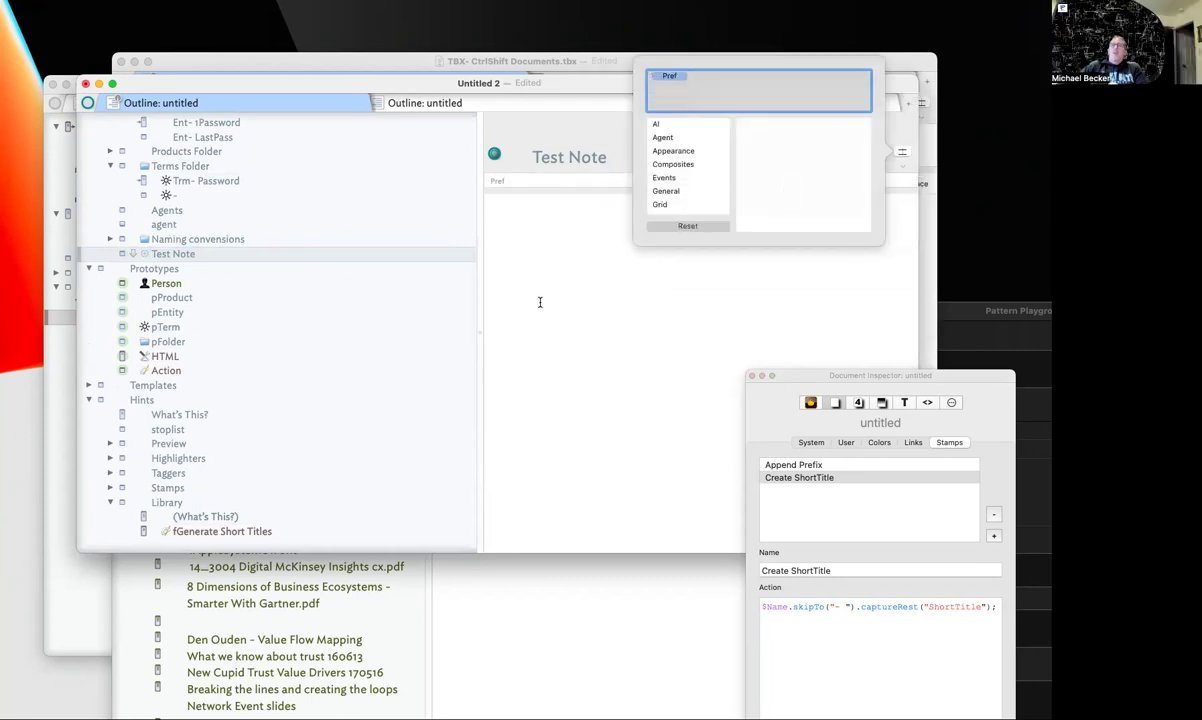
left_click(540, 302)
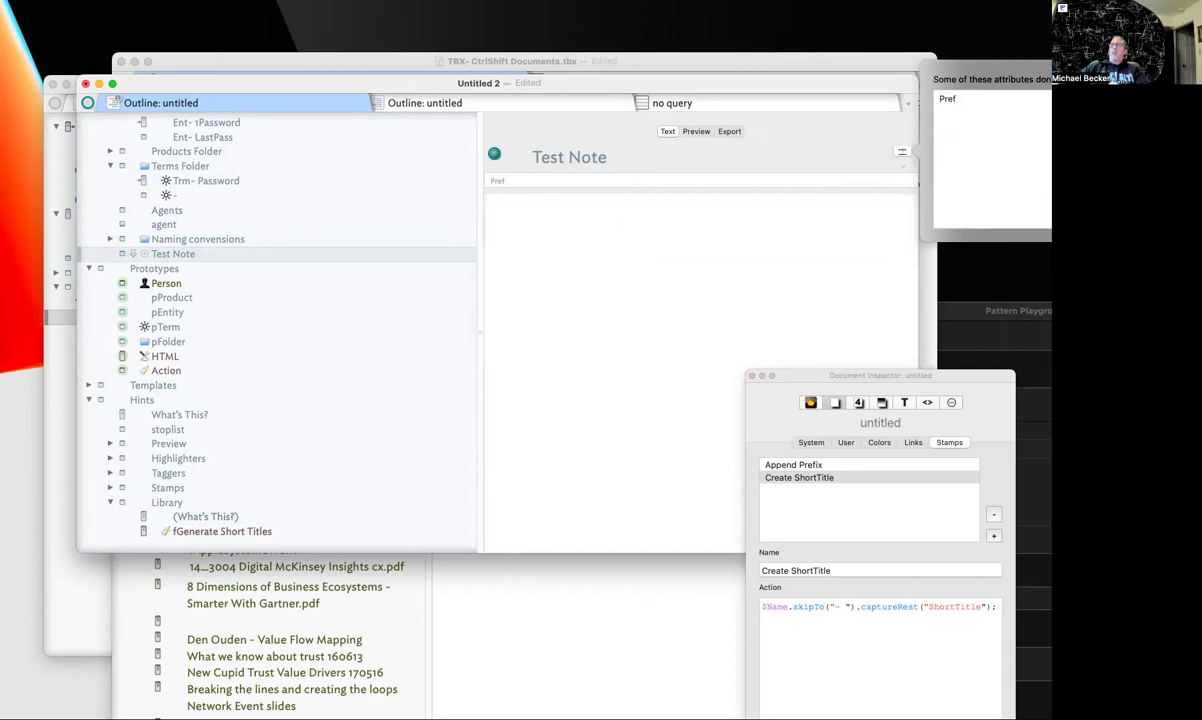
left_click(900, 151)
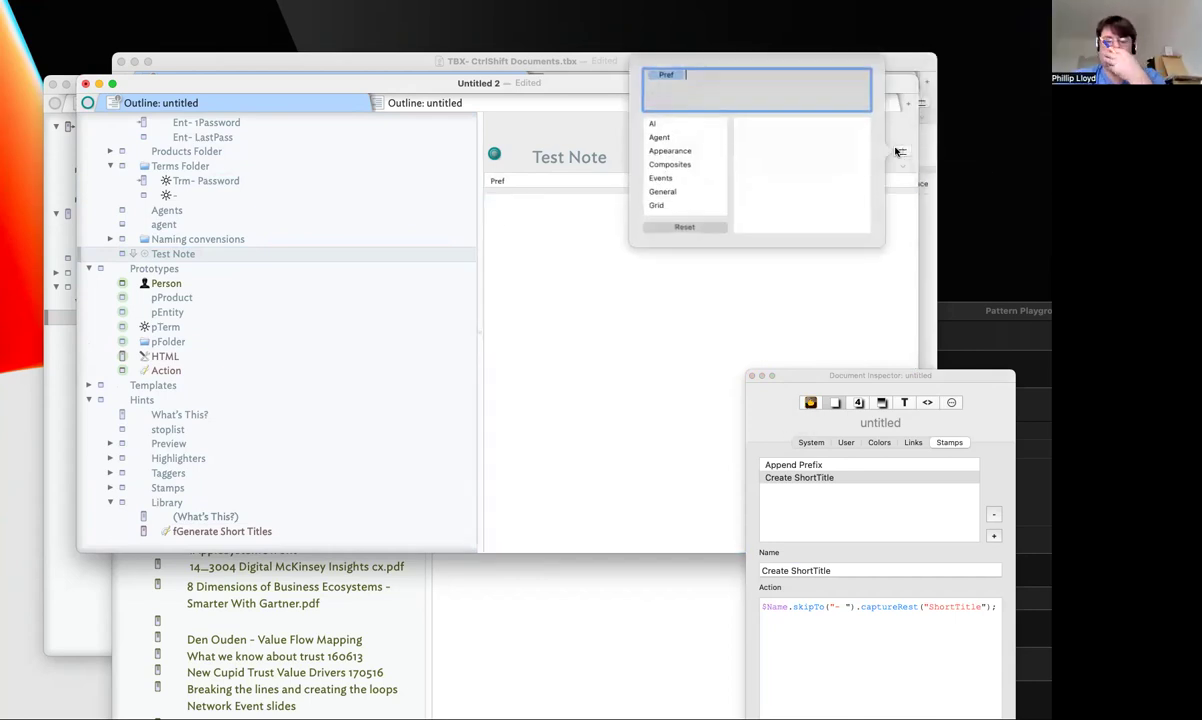
type("Prefix")
key("Return")
left_click(522, 181)
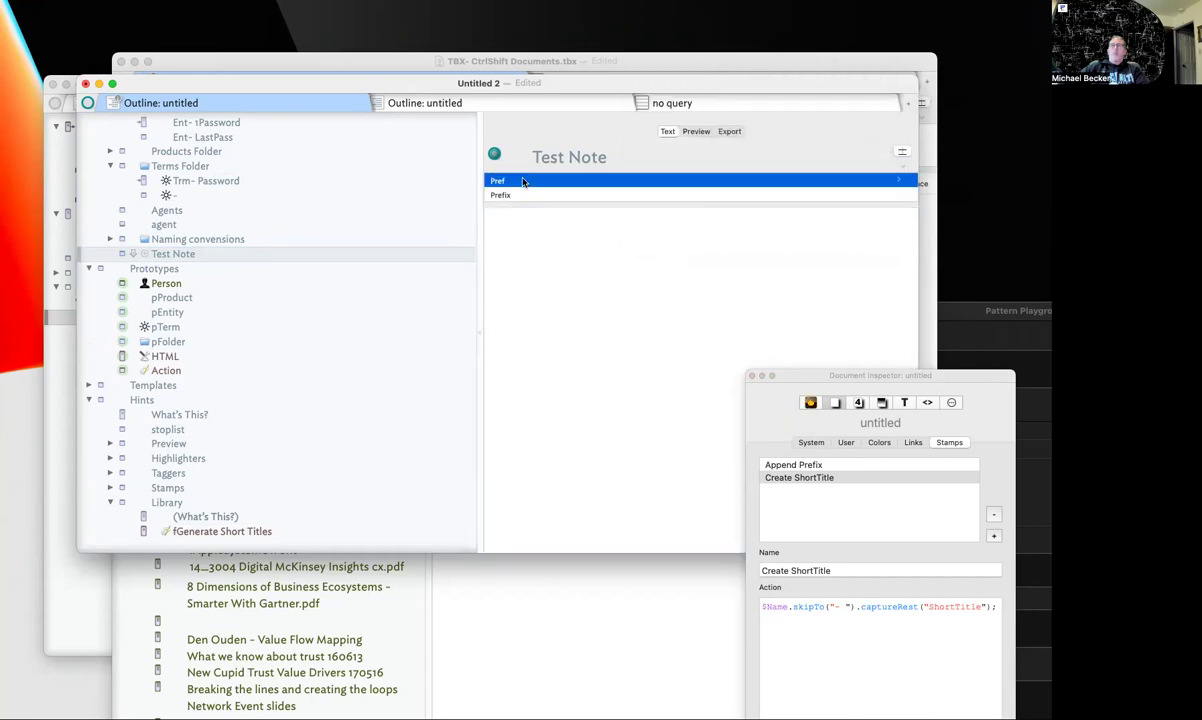
left_click(700, 180)
type("Te")
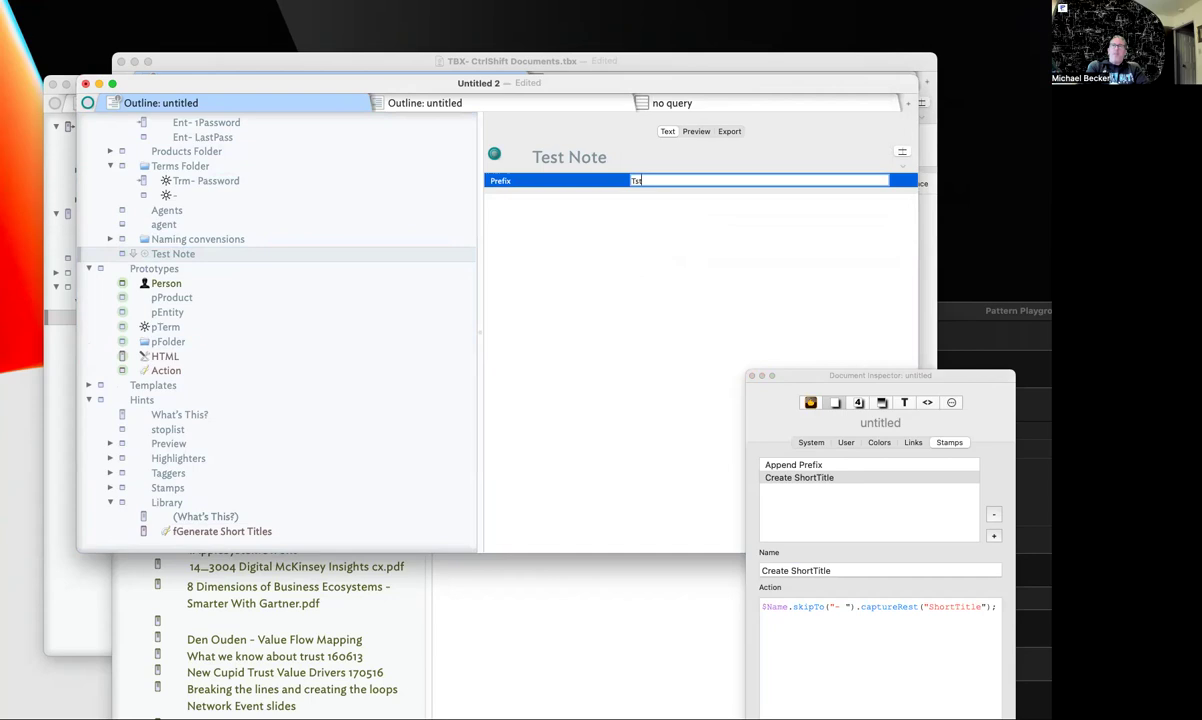
key("Return")
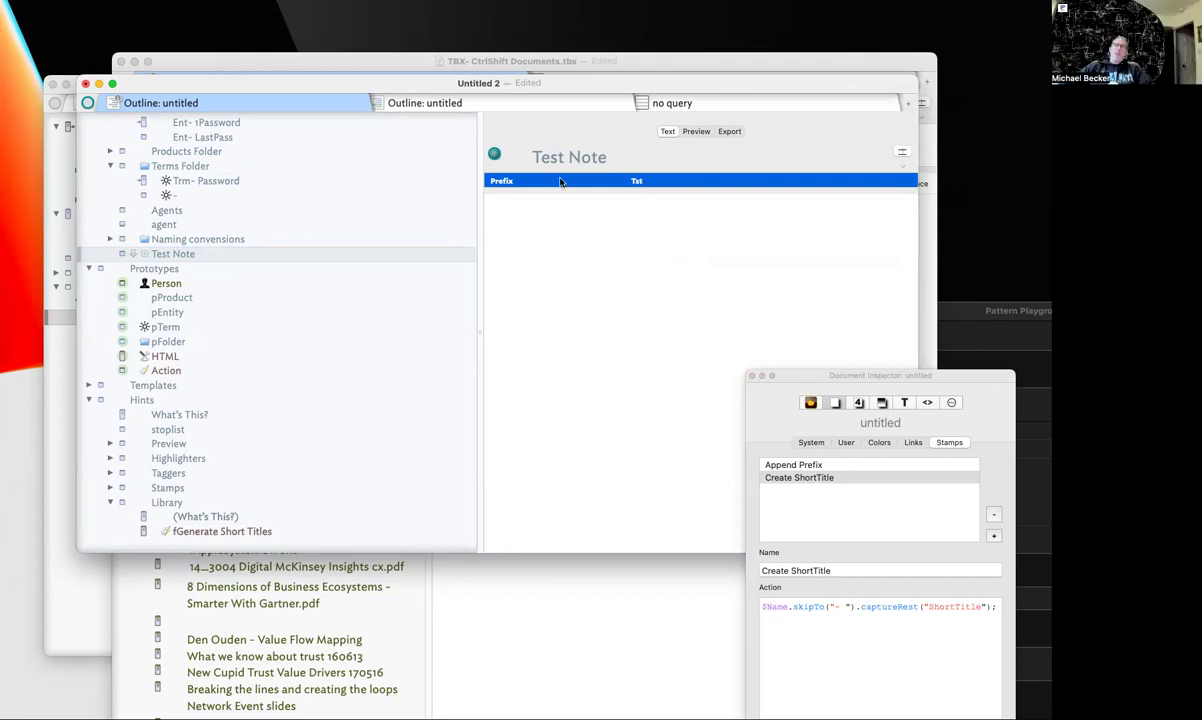
Rename the note to 'Tst- Test Note'
left_click(536, 157)
type("Tst-")
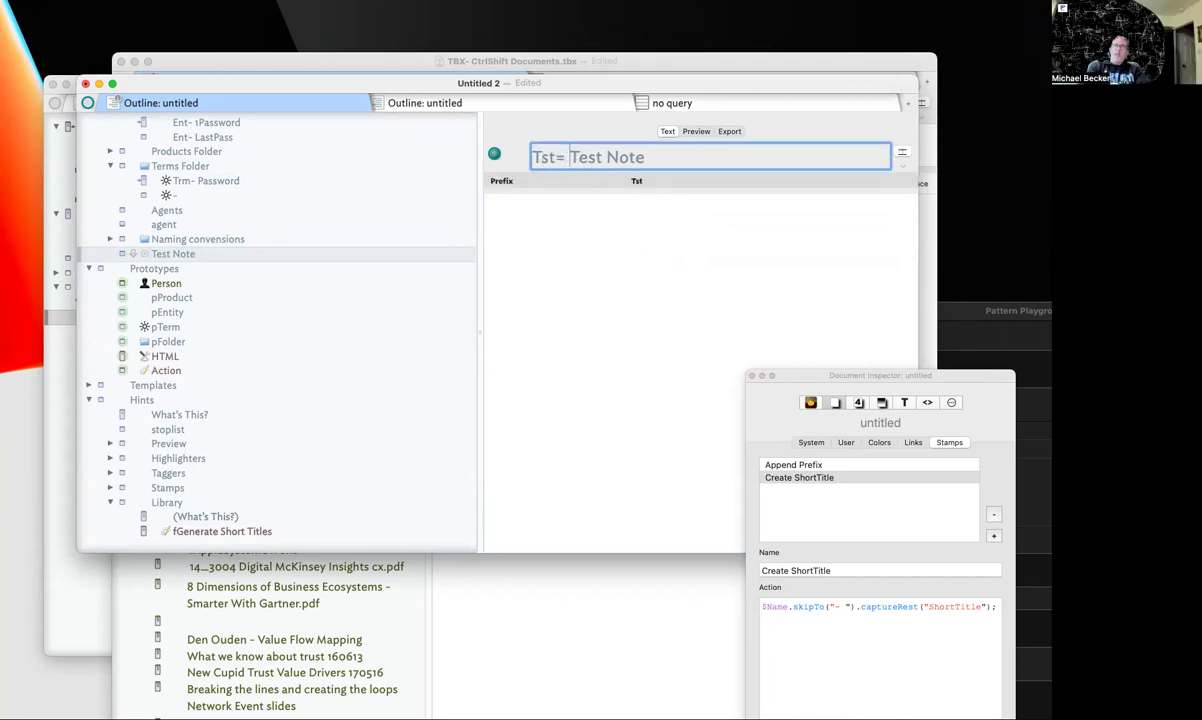
key("Return")
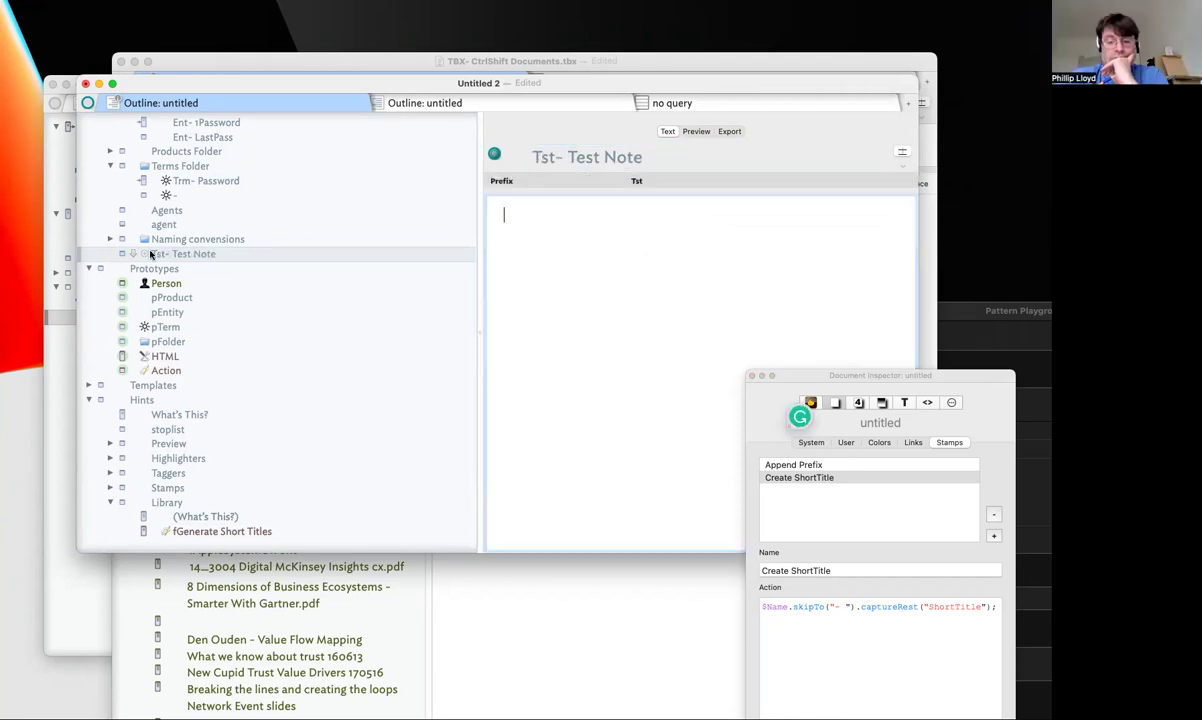
Add ShortTitle as a key attribute and move the stamp settings window higher
left_click(903, 154)
type("S")
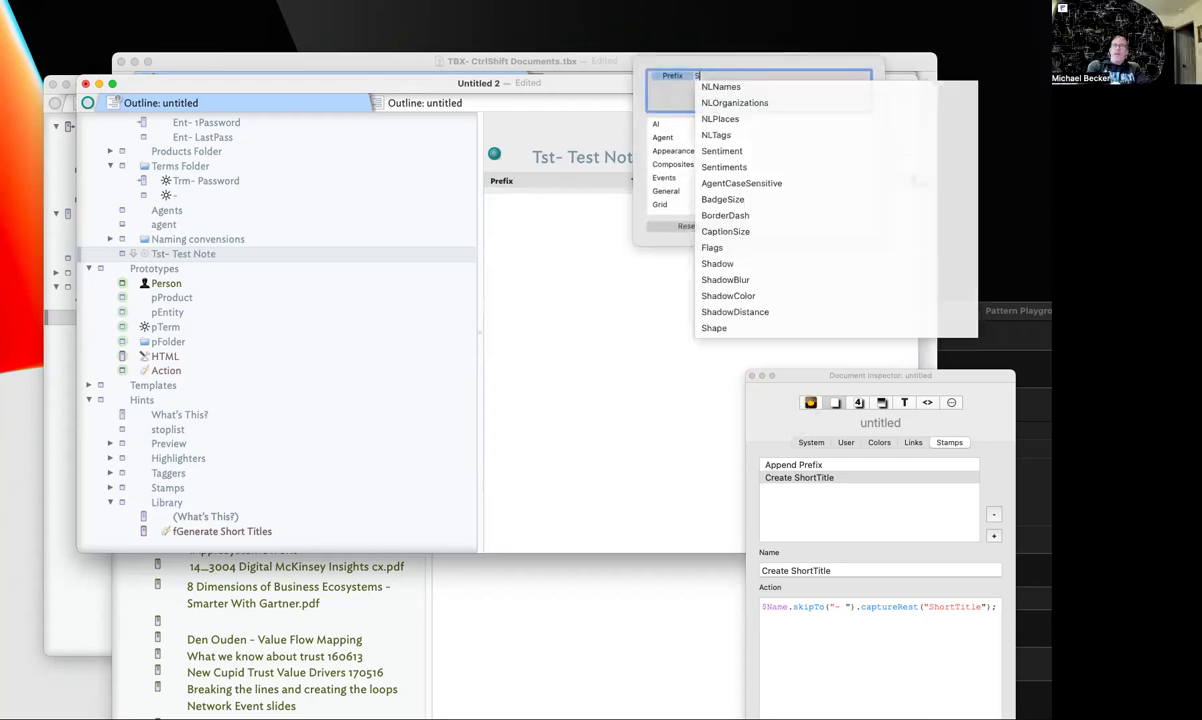
type("hor")
key("Return")
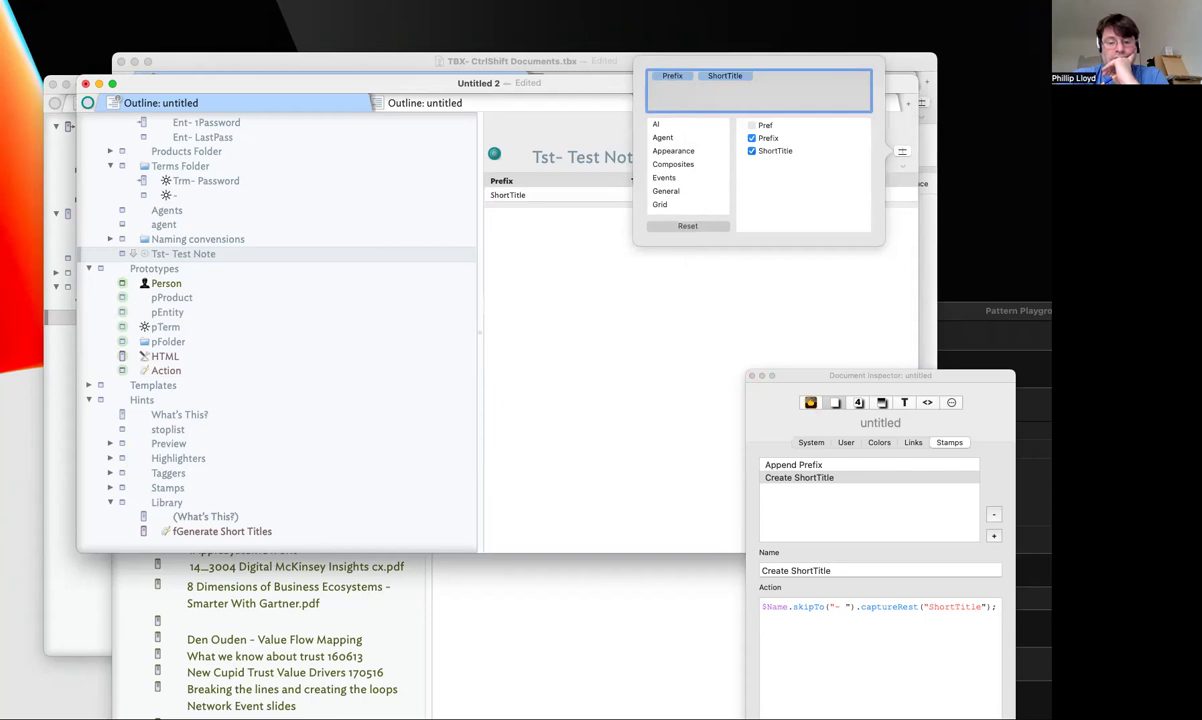
left_click(692, 309)
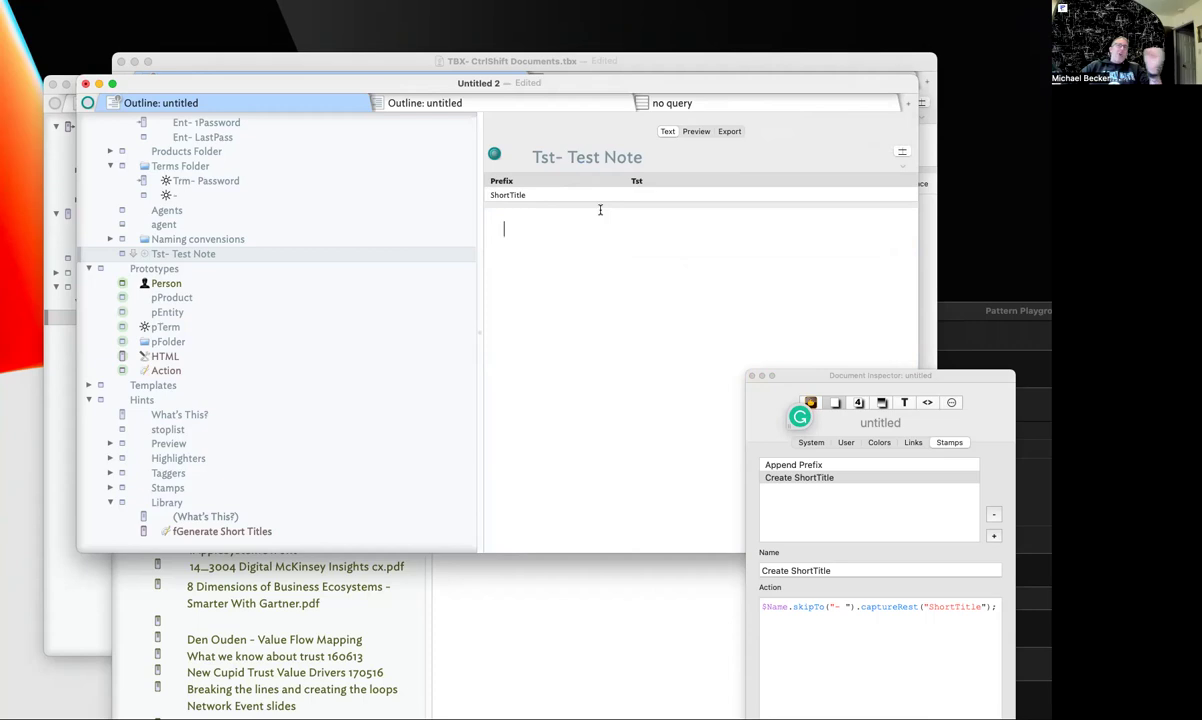
left_click_drag(848, 376, 855, 243)
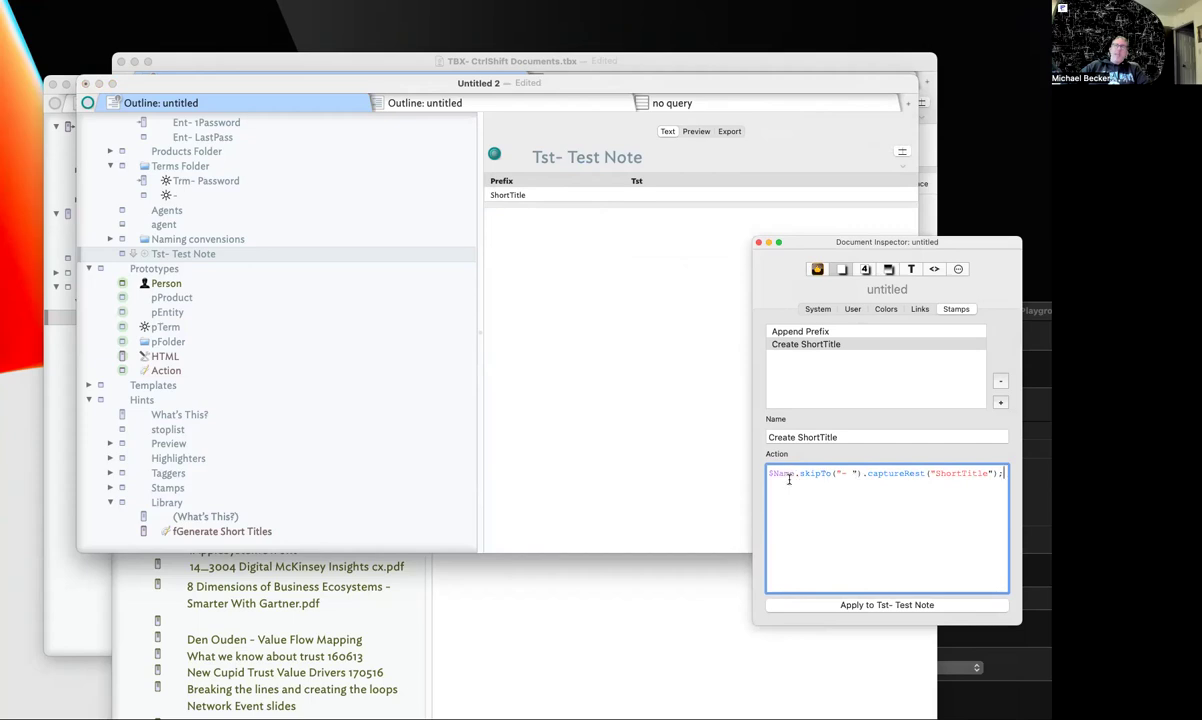
Apply the Create ShortTitle stamp to Tst- Test Note so ShortTitle reads 'Test Note'
left_click(873, 611)
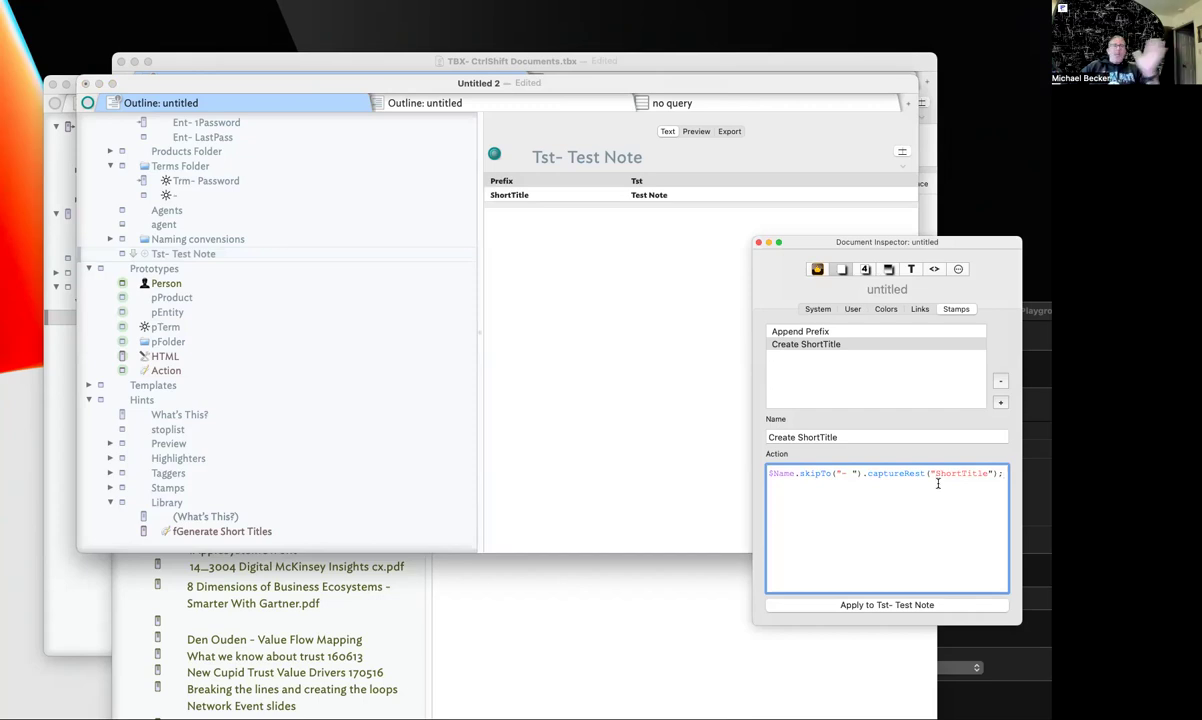
left_click(575, 498)
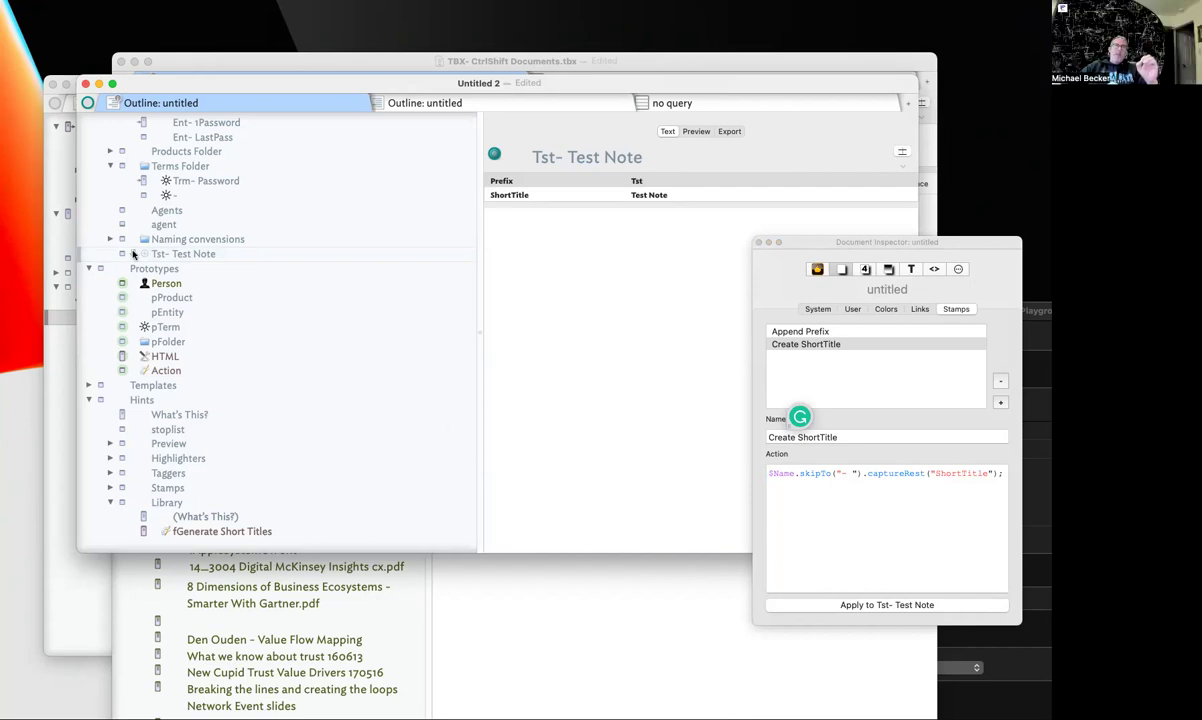
Add a new note named 'Tst- Test2 Note' below Tst- Test Note
left_click(228, 254)
key("Return")
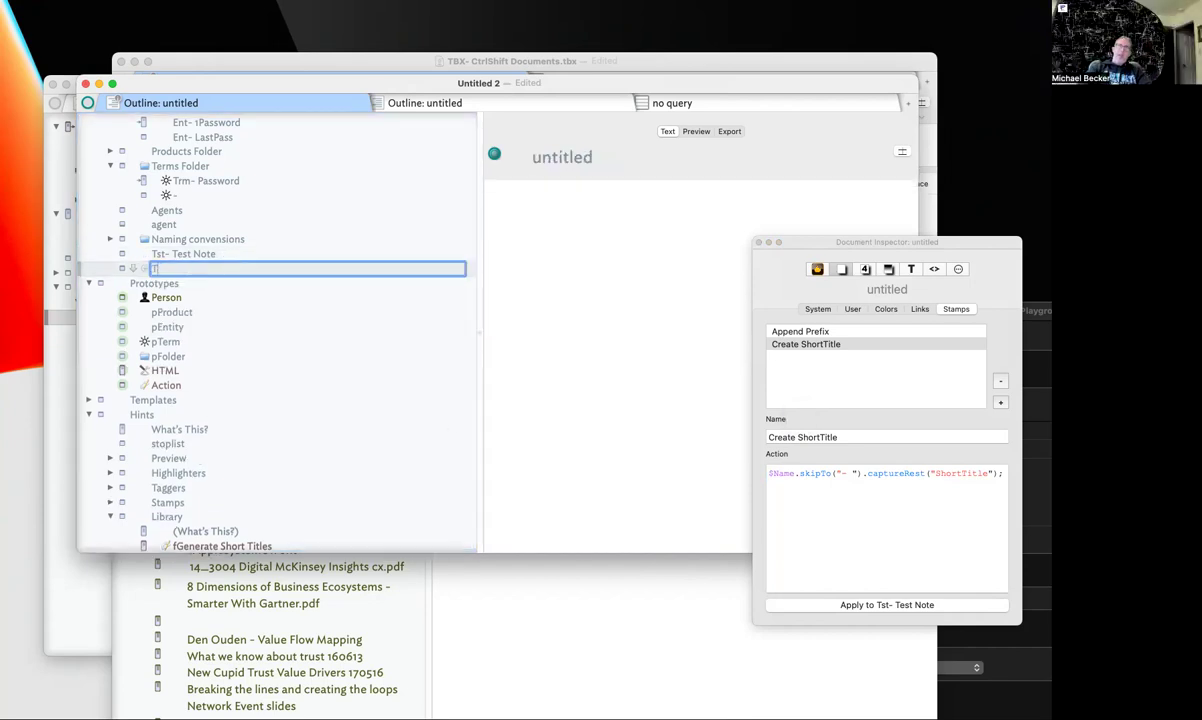
type("Tst- Test2 No")
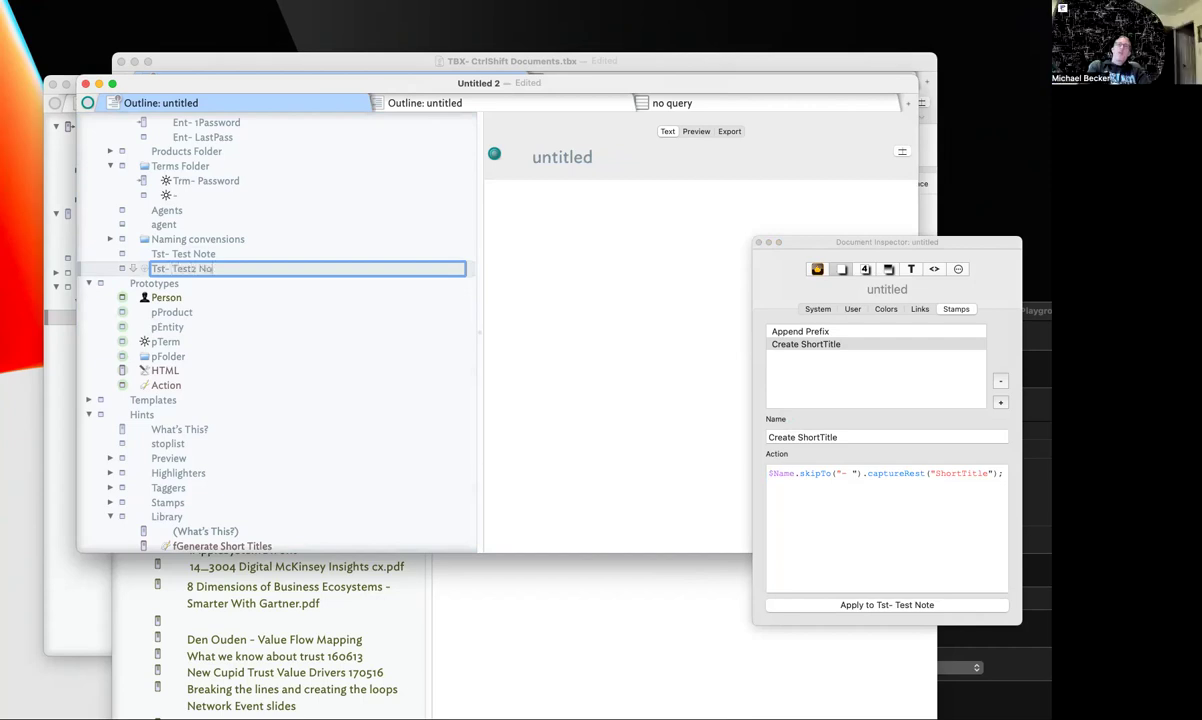
type("te")
key("Return")
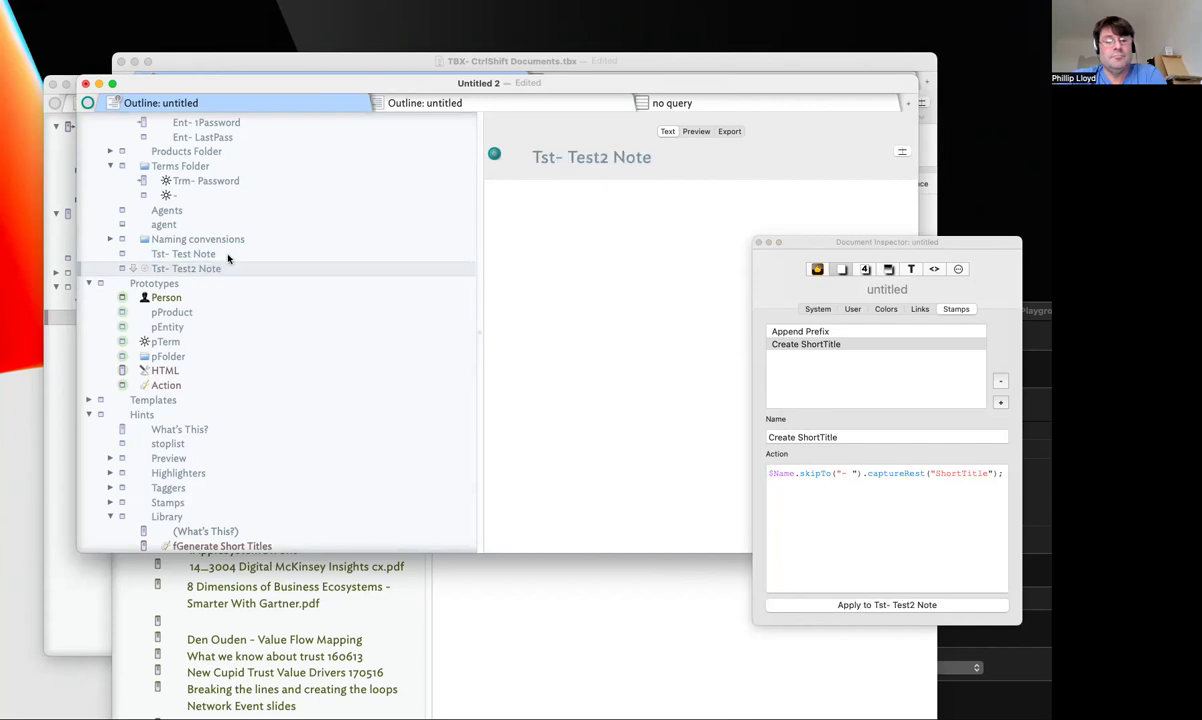
Add ShortTitle as a key attribute of Tst- Test2 Note
scroll(228, 259, "down", 5)
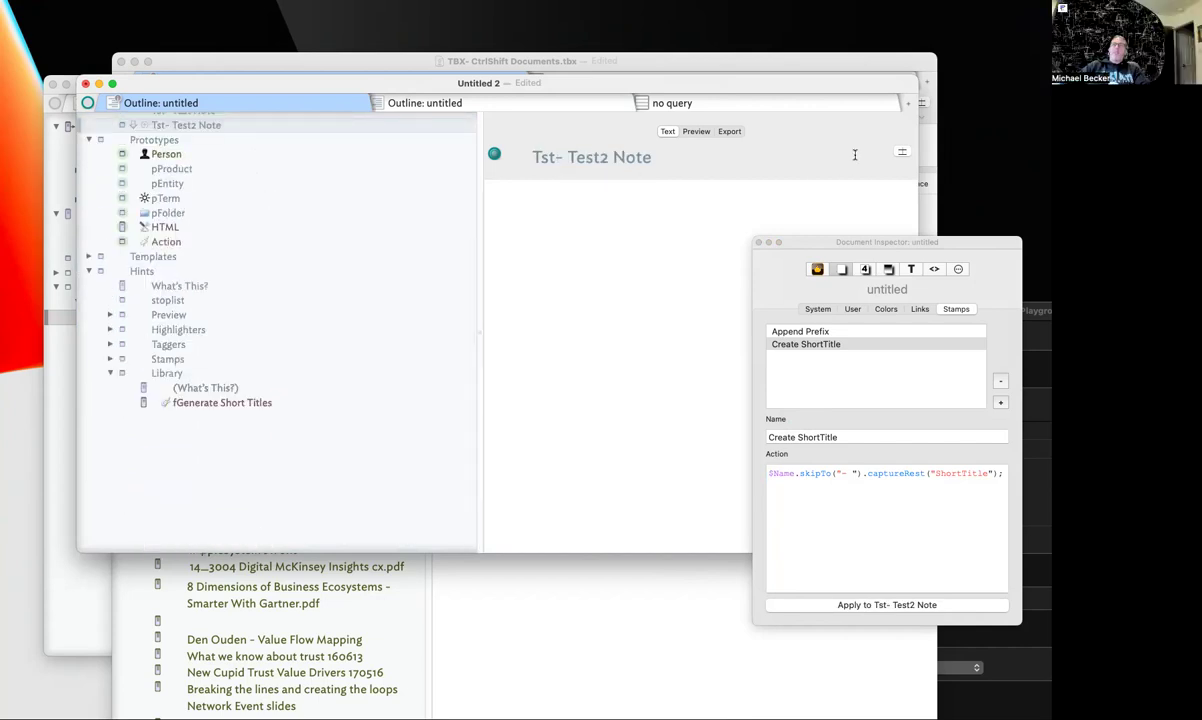
left_click(900, 154)
type("Short")
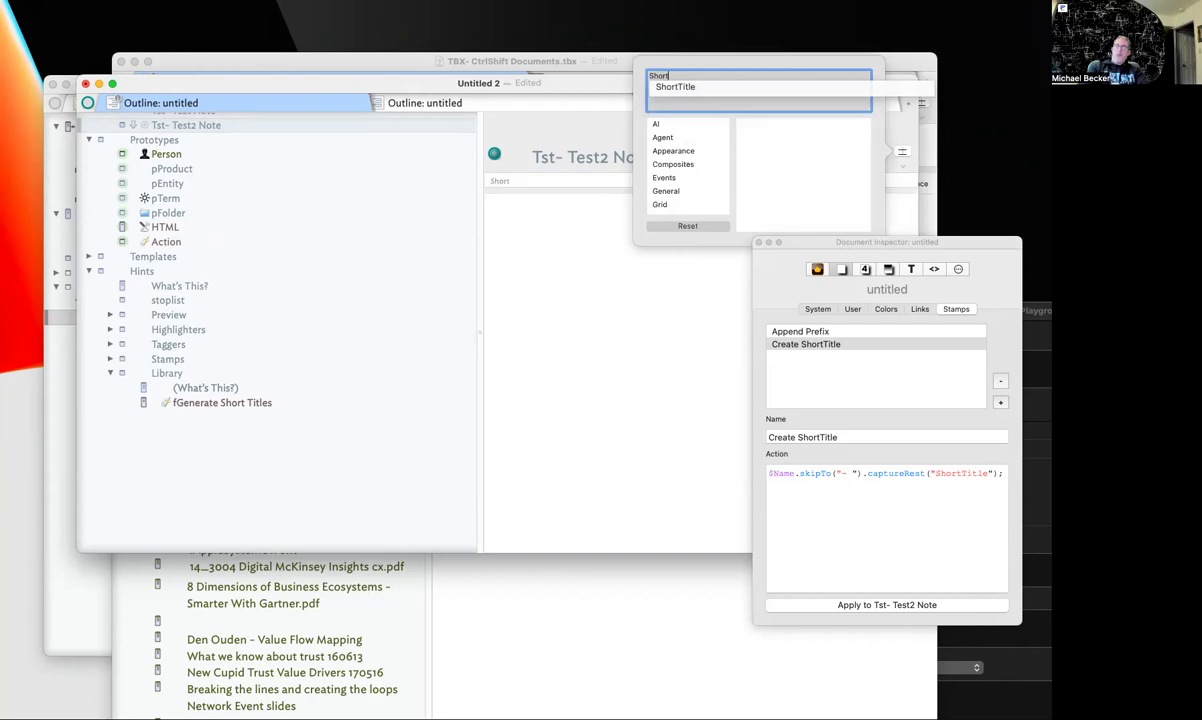
key("Down")
key("Return")
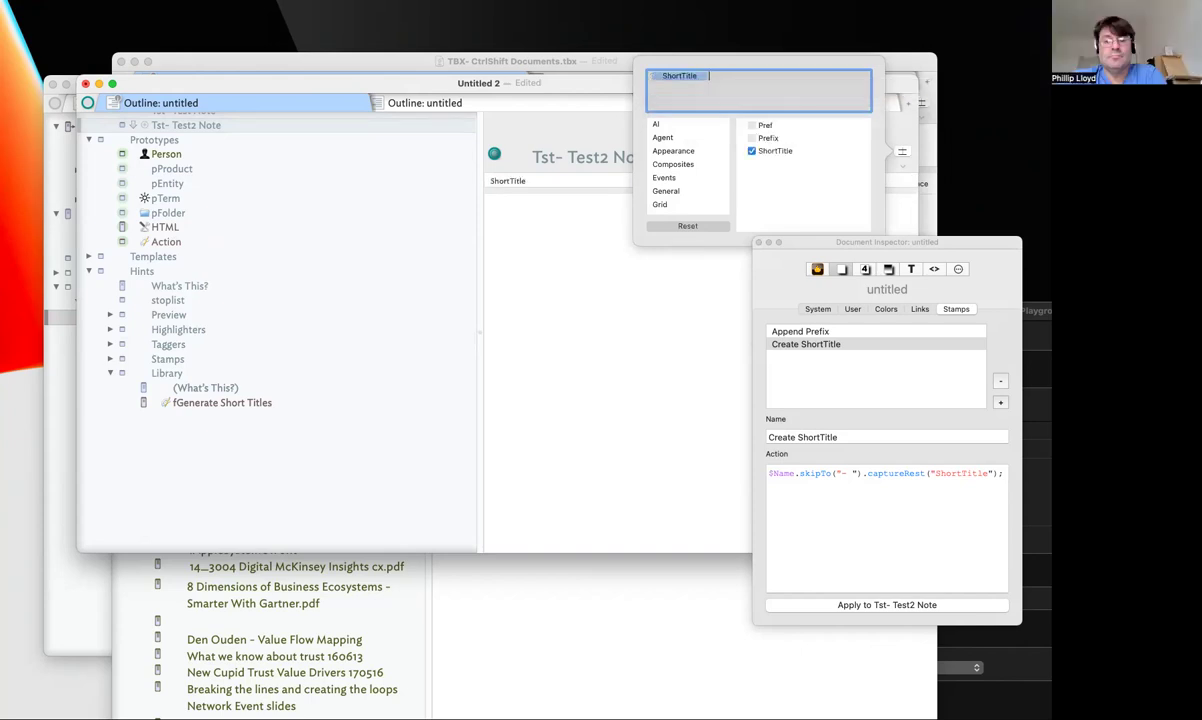
scroll(335, 244, "up", 3)
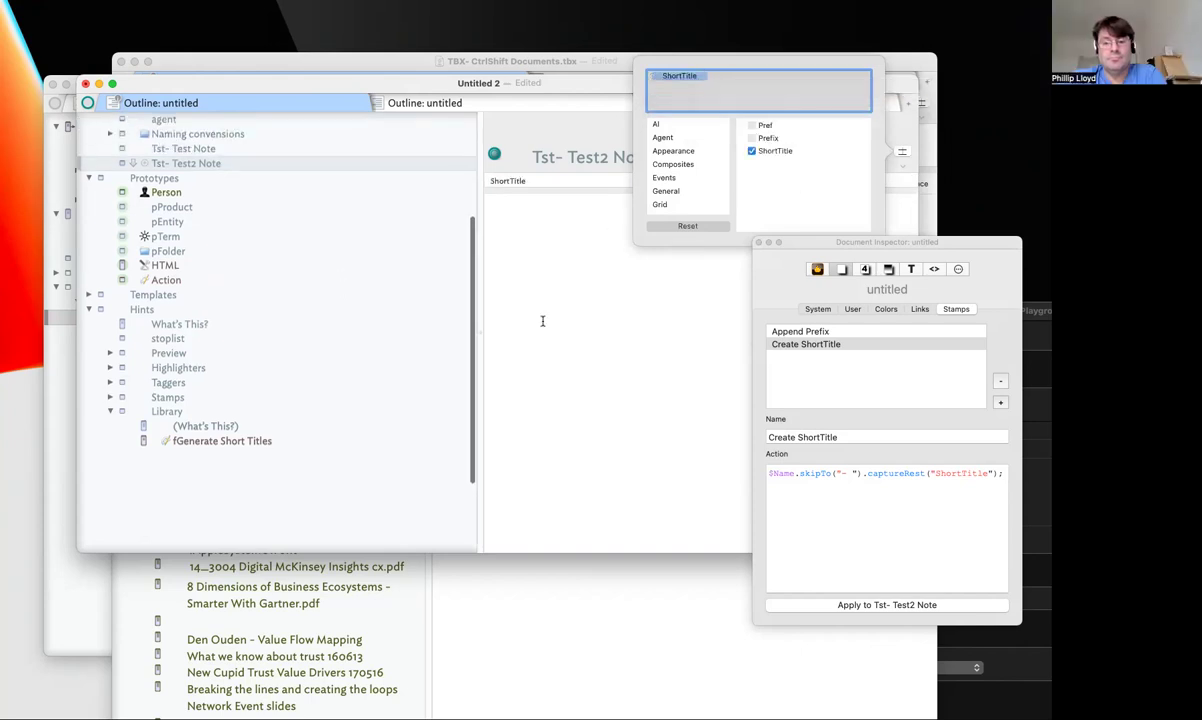
left_click(952, 517)
key("super+c")
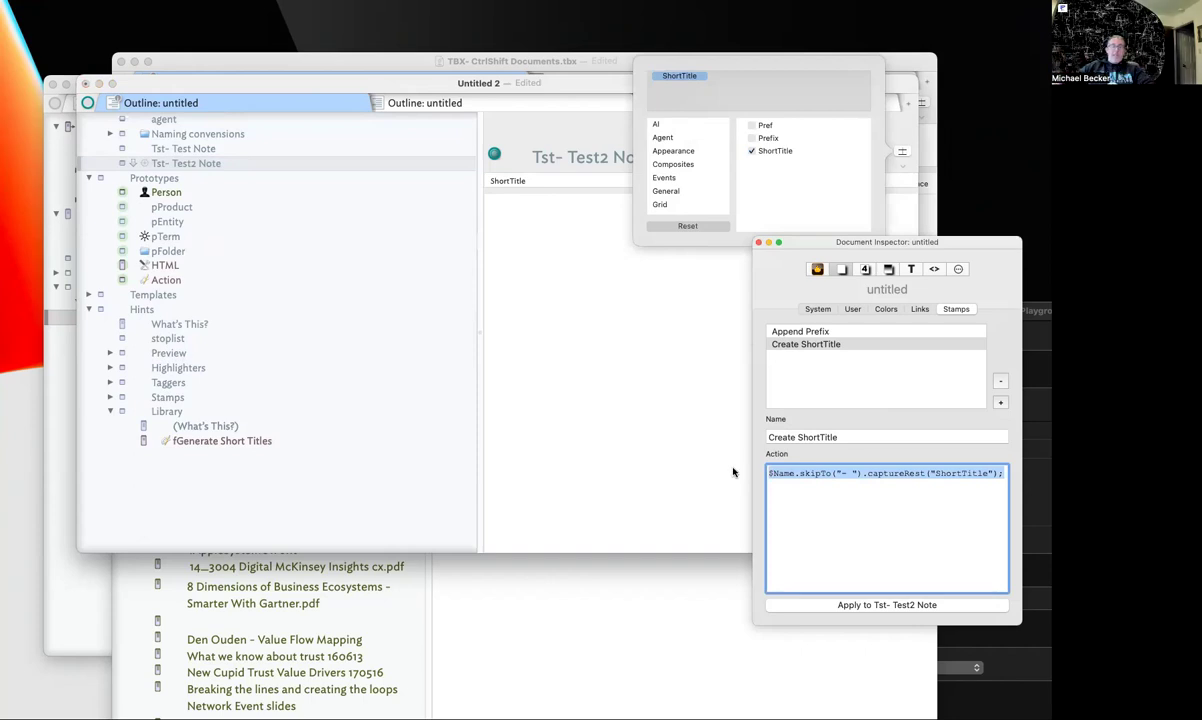
left_click(534, 282)
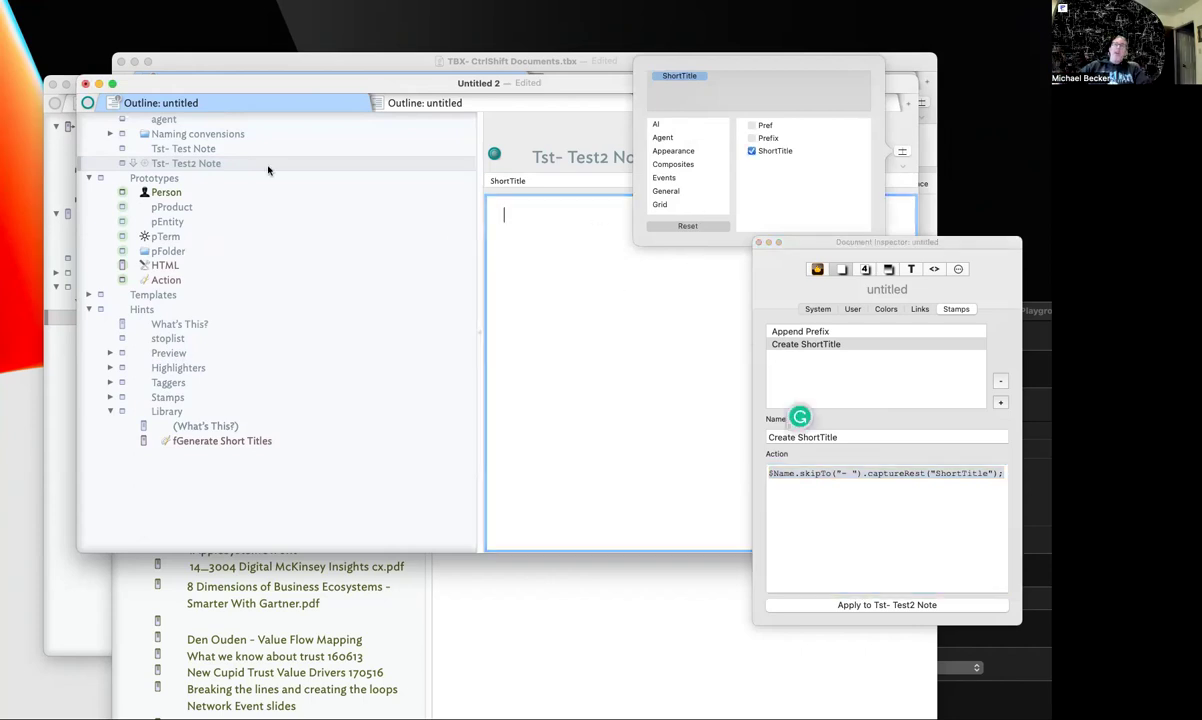
Show Tst- Test2 Note's action settings and start editing its Edict
left_click(431, 241)
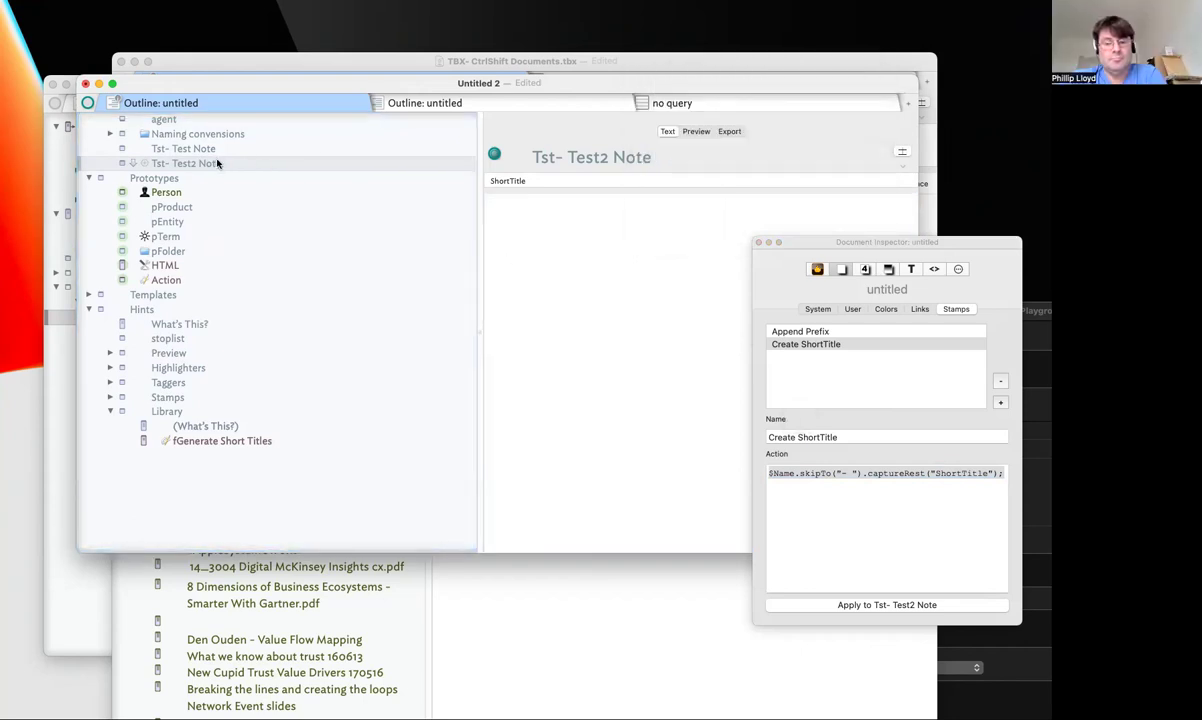
left_click(957, 269)
left_click(846, 393)
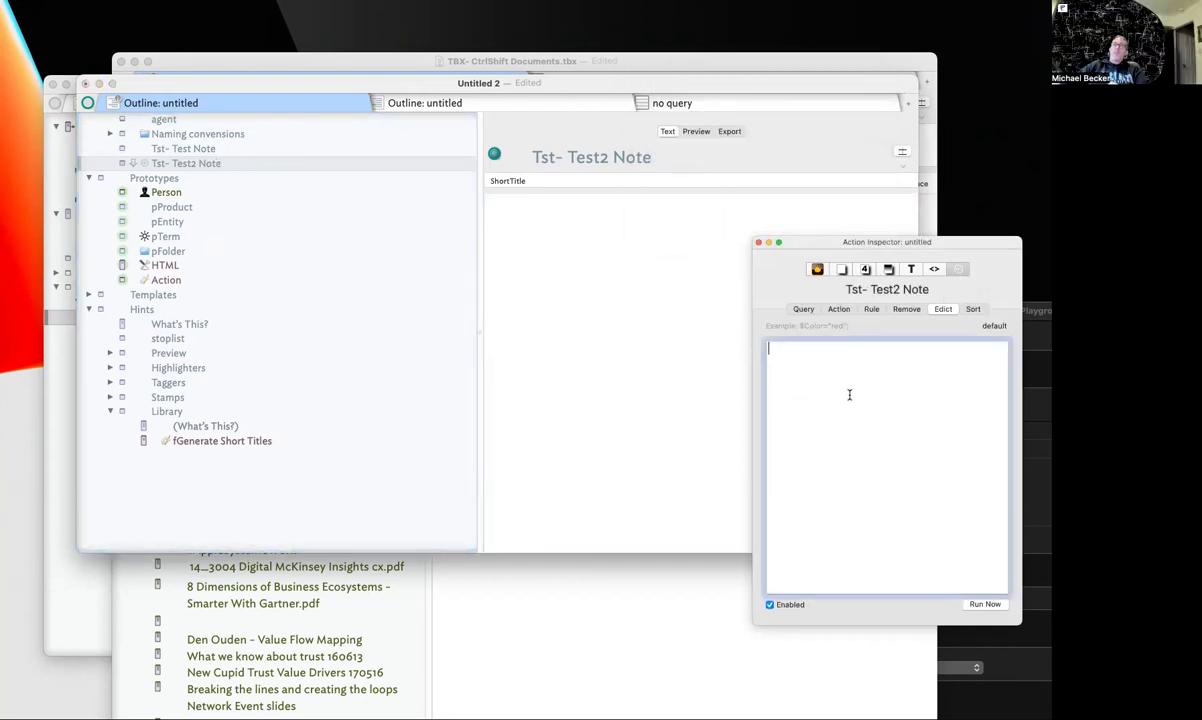
Paste $Name.skipTo("- ").captureRest("ShortTitle"); into the note's Rule, comparing with Tst- Test Note
left_click(870, 309)
key("super+v")
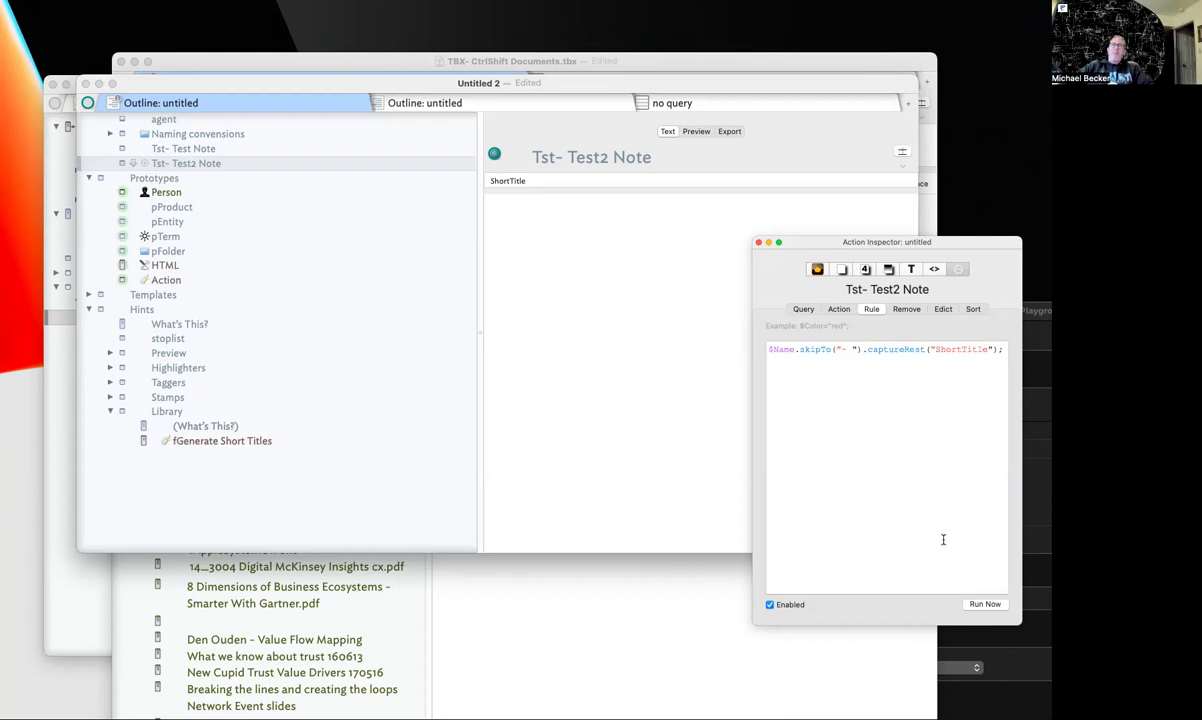
left_click(588, 354)
left_click(196, 150)
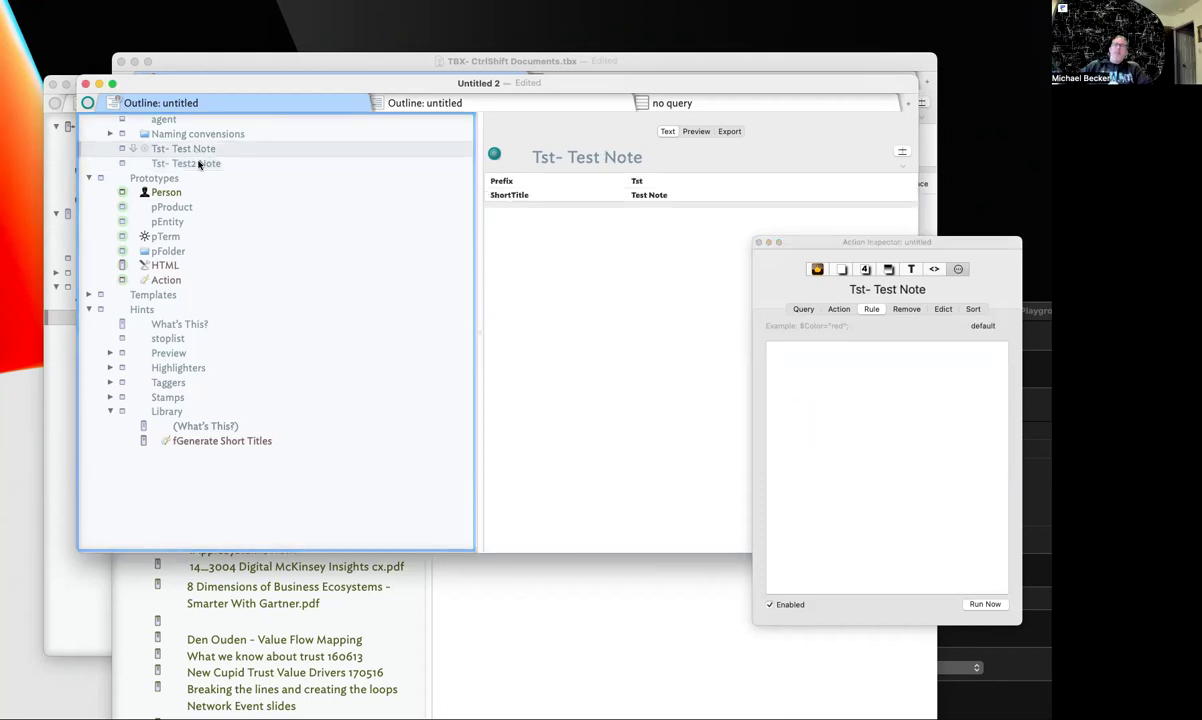
left_click(190, 161)
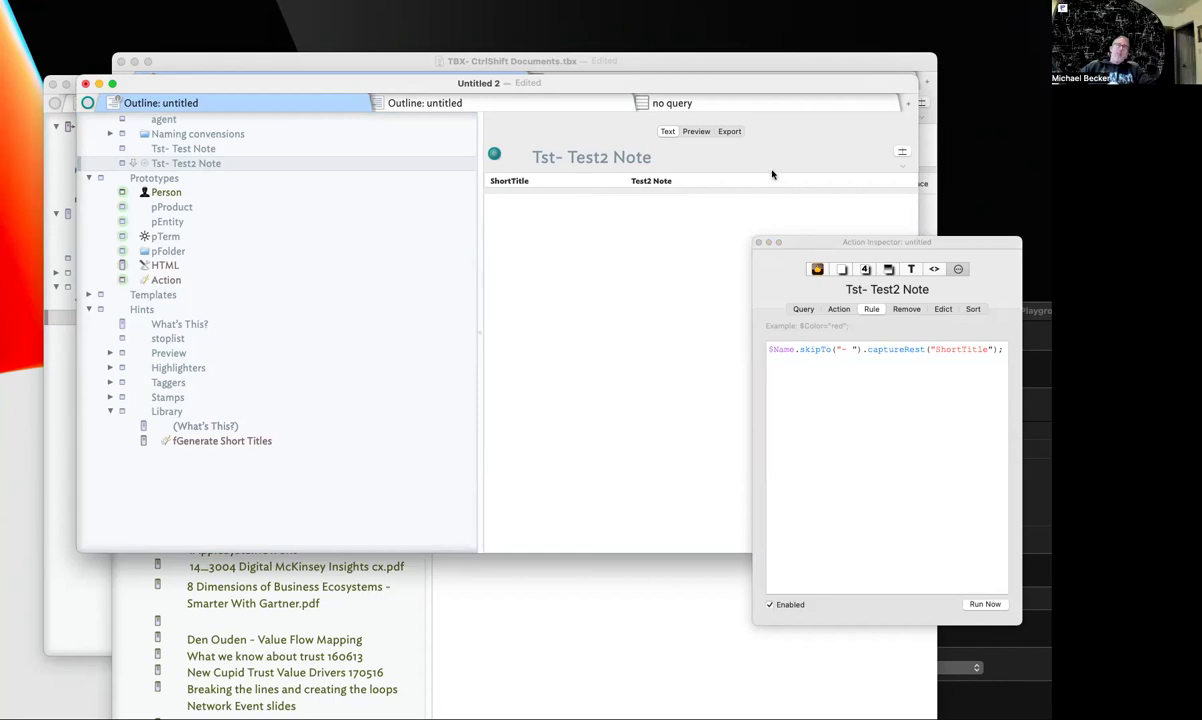
Rename the note from 'Tst- Test2 Note' to 'Tst- Test3 Note'
left_click(604, 157)
key("BackSpace")
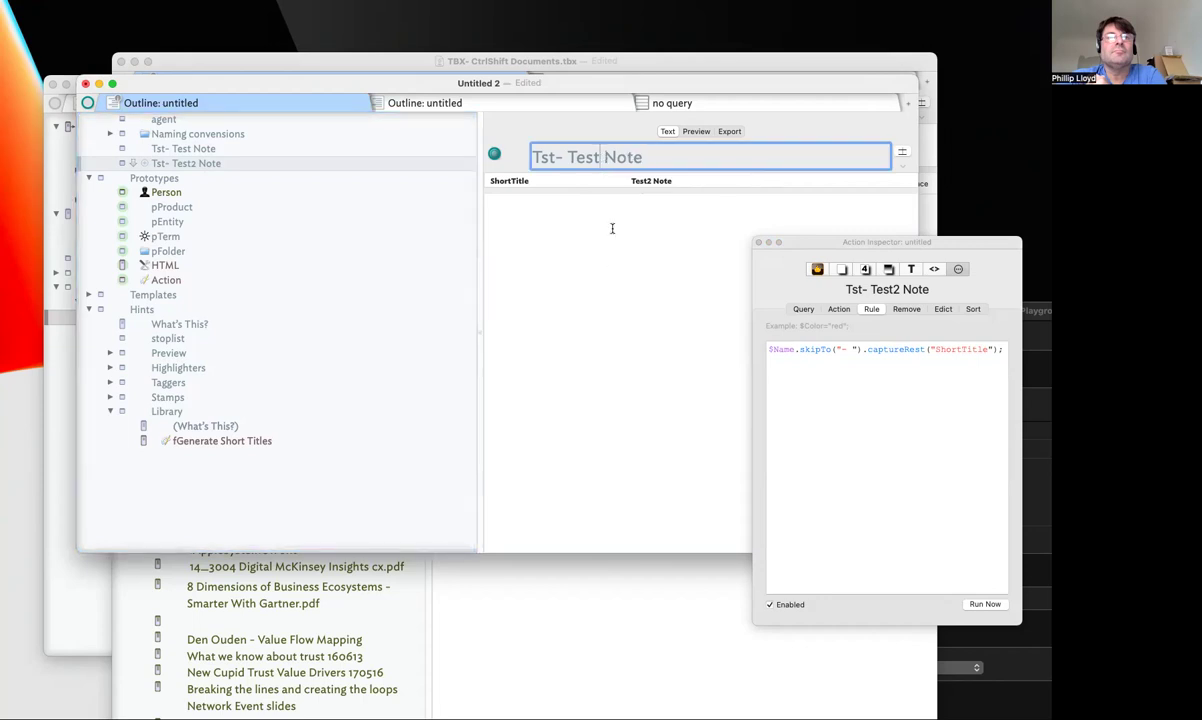
type("3")
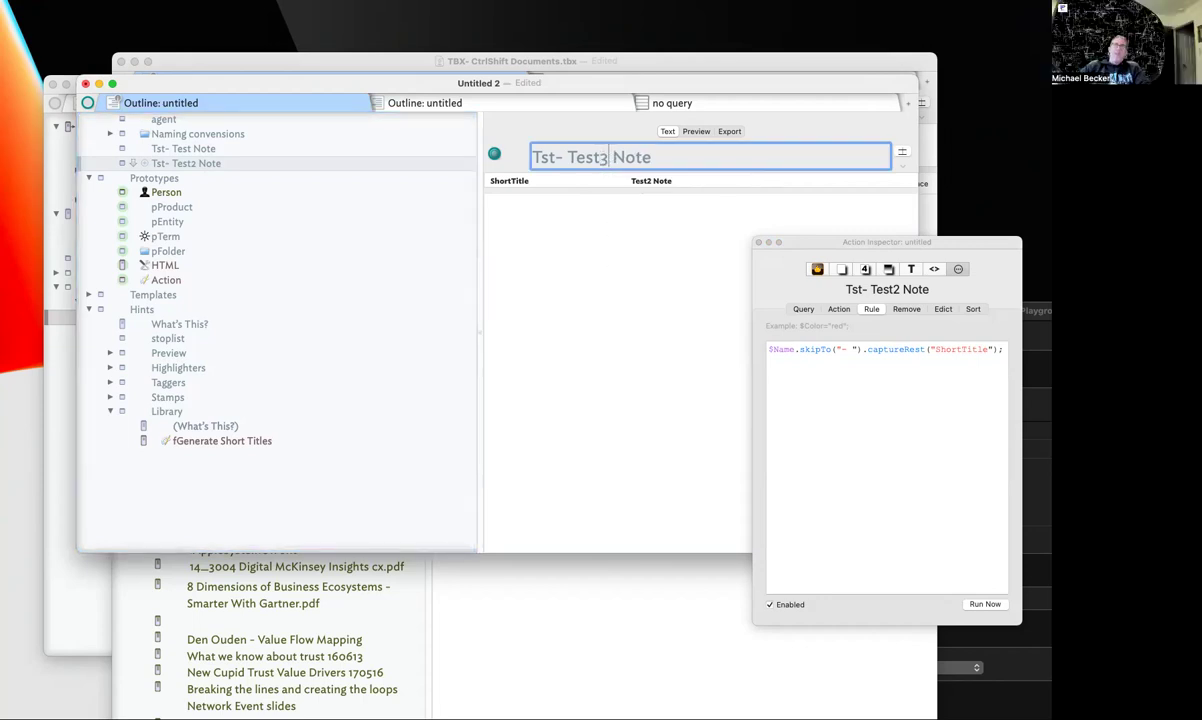
left_click(224, 158)
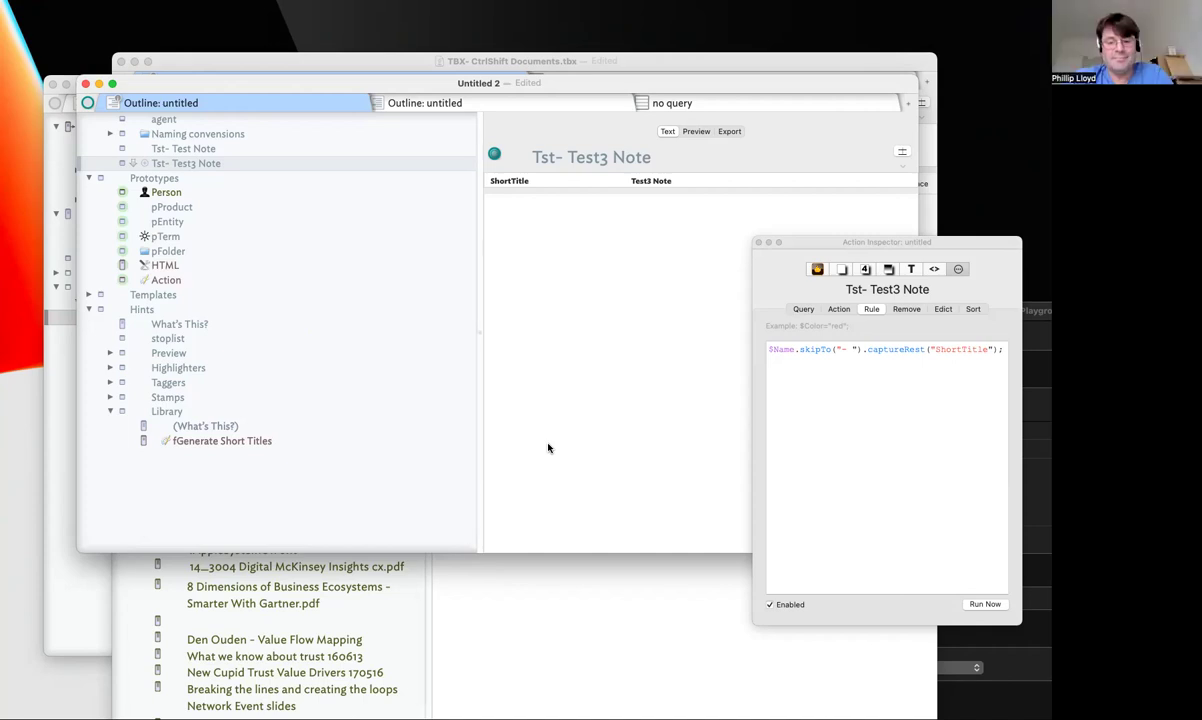
View the fGenerate Short Titles library note, comparing Tst- Test3 Note and Tst- Test Note
left_click(271, 441)
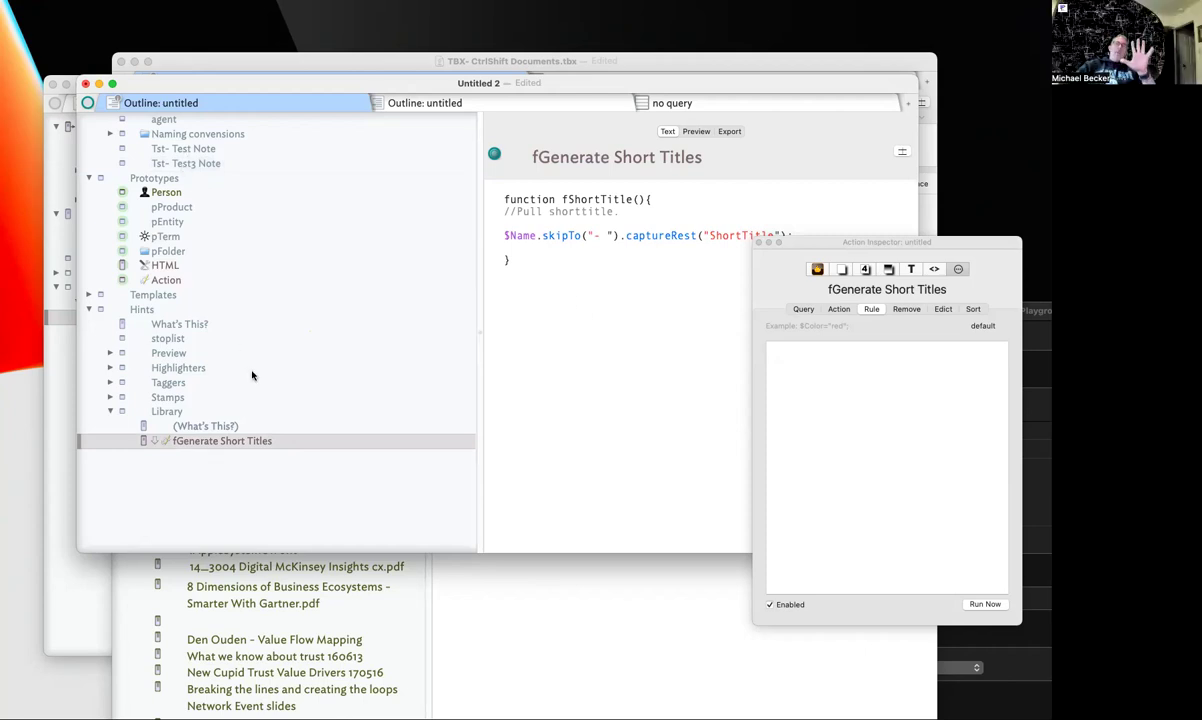
left_click(210, 160)
left_click(233, 146)
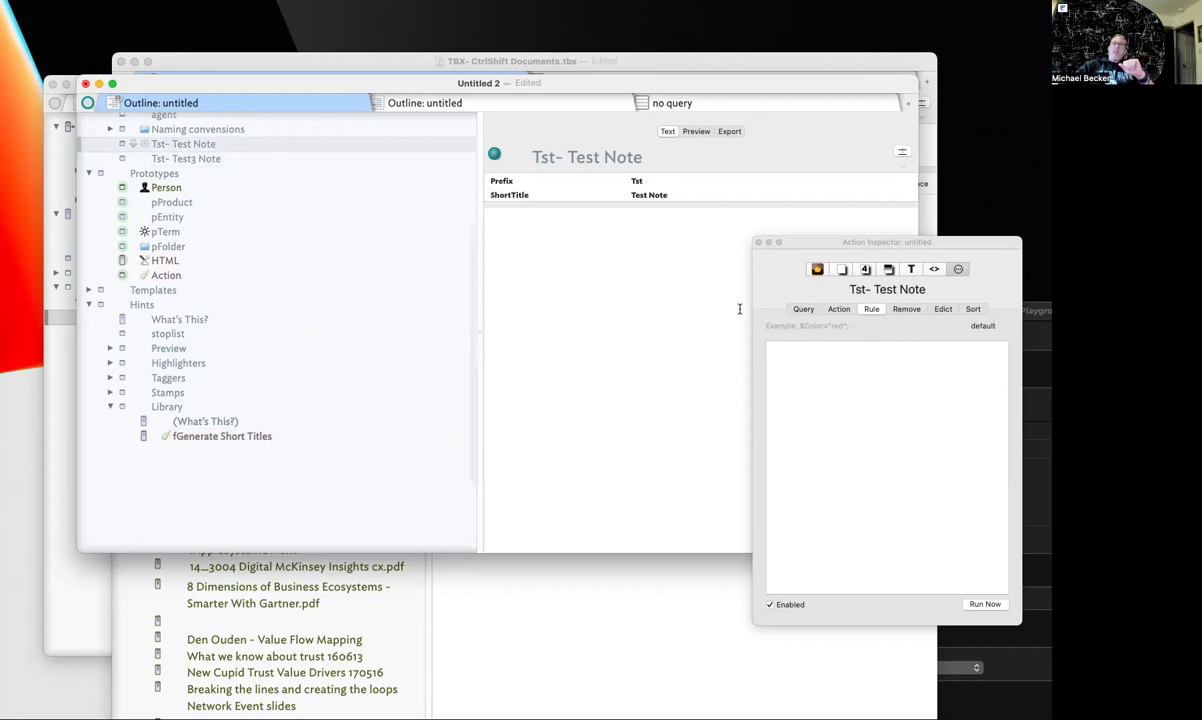
left_click(213, 160)
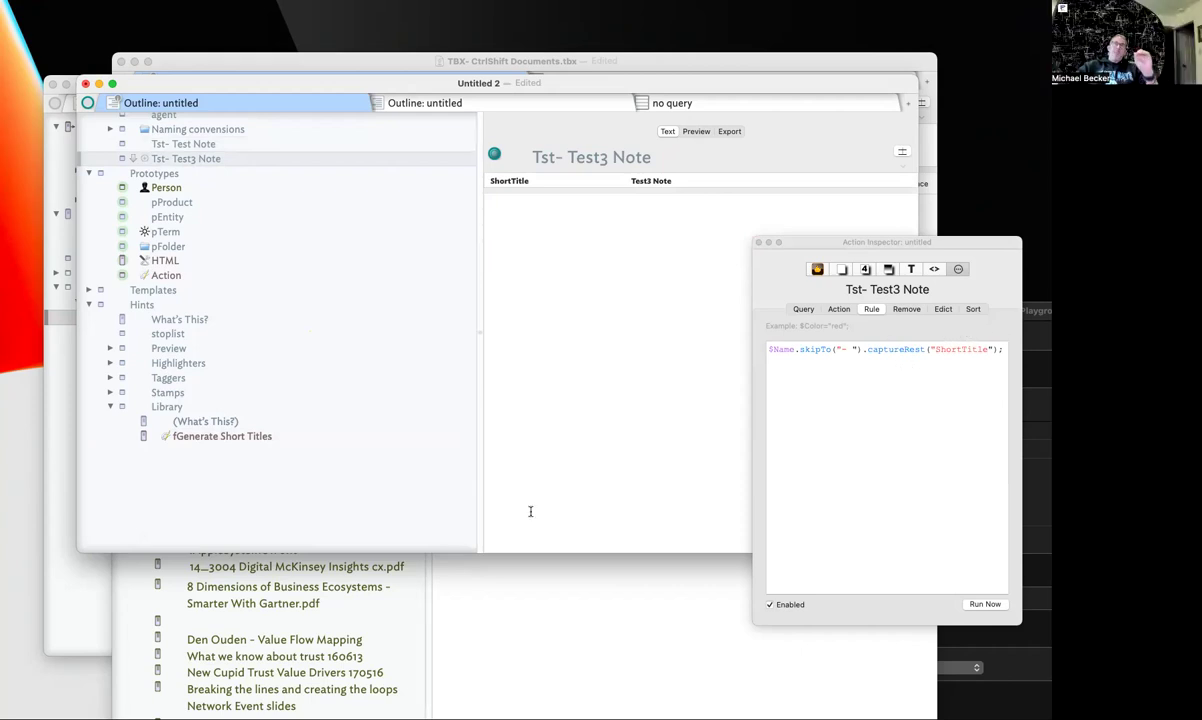
left_click(198, 436)
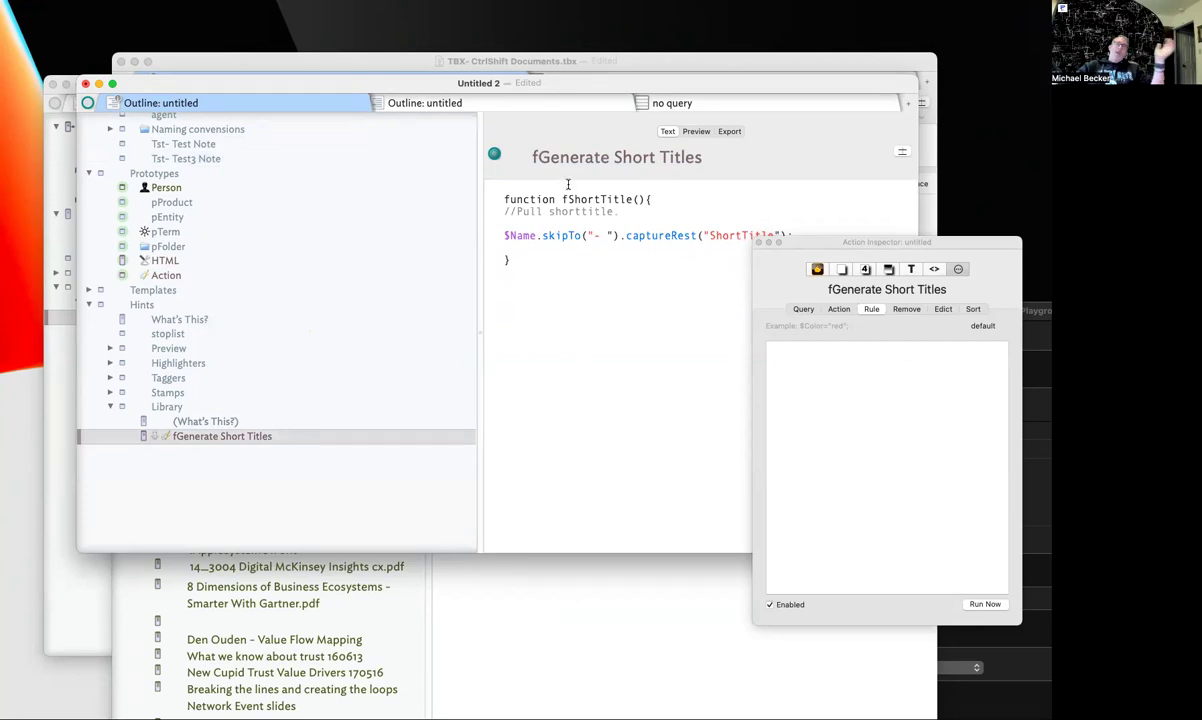
Select the fShortTitle function name and paste the fShortTitle() call into pProduct's rule
triple_click(527, 205)
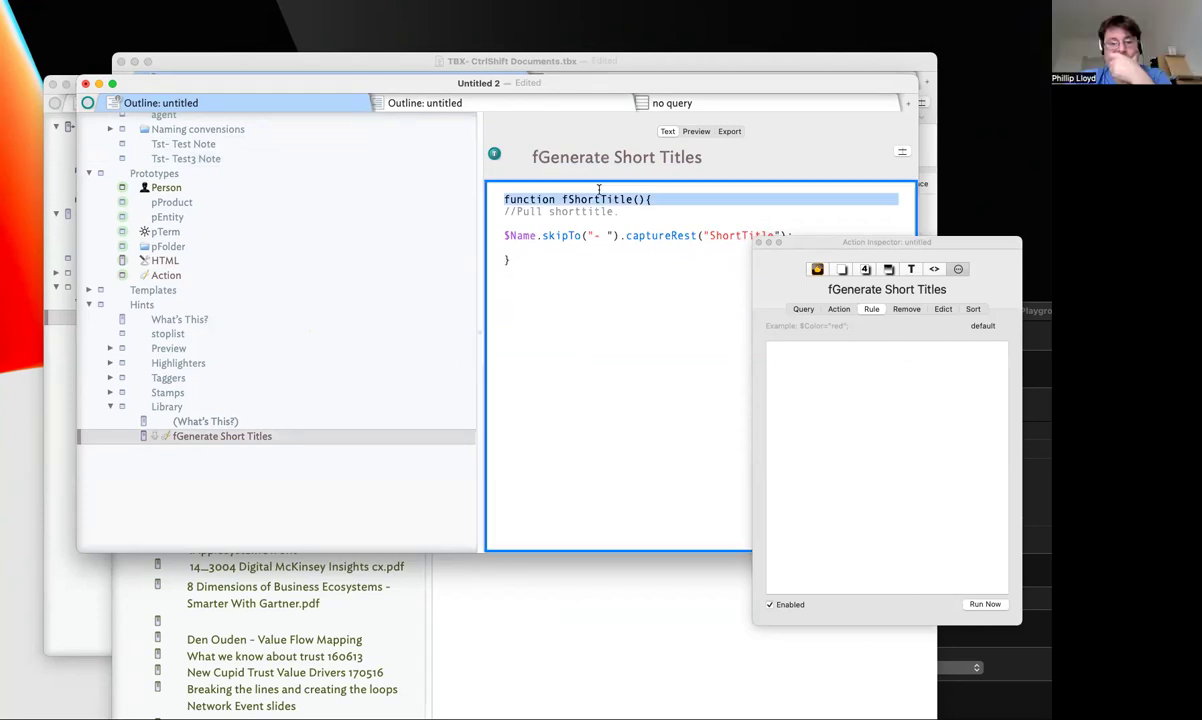
left_click(645, 199)
left_click_drag(645, 199, 582, 199)
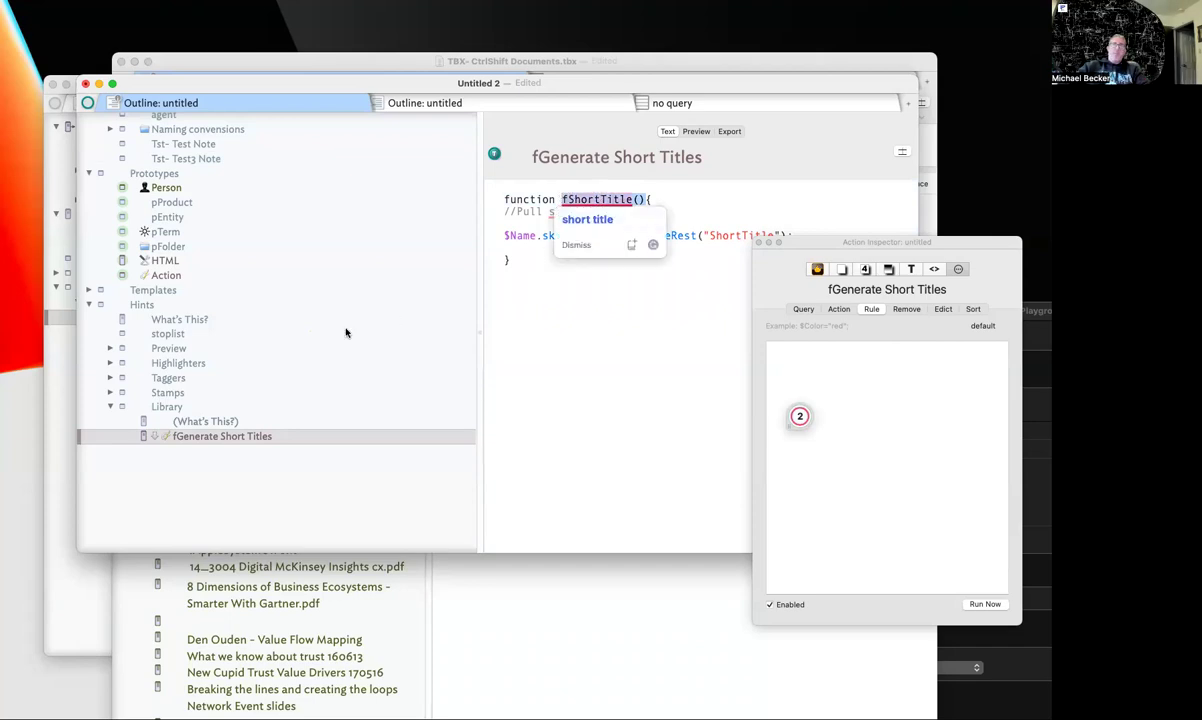
scroll(172, 225, "up", 1)
left_click(172, 222)
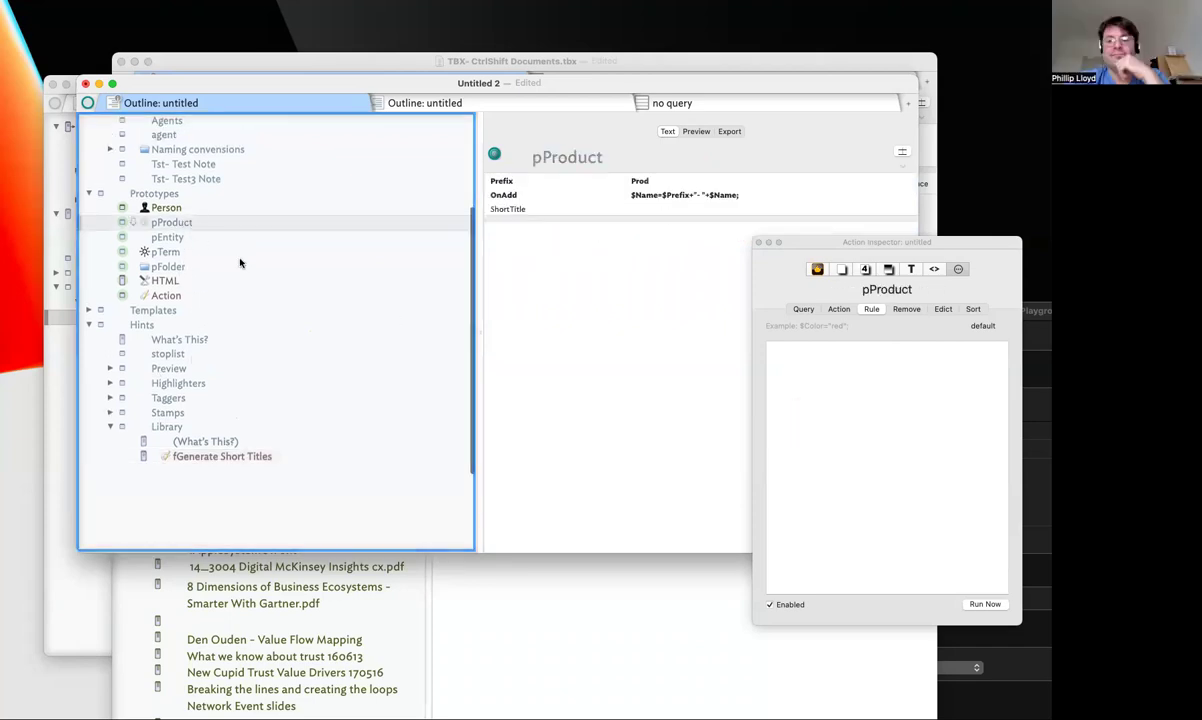
left_click(858, 401)
type("fShortTitle()")
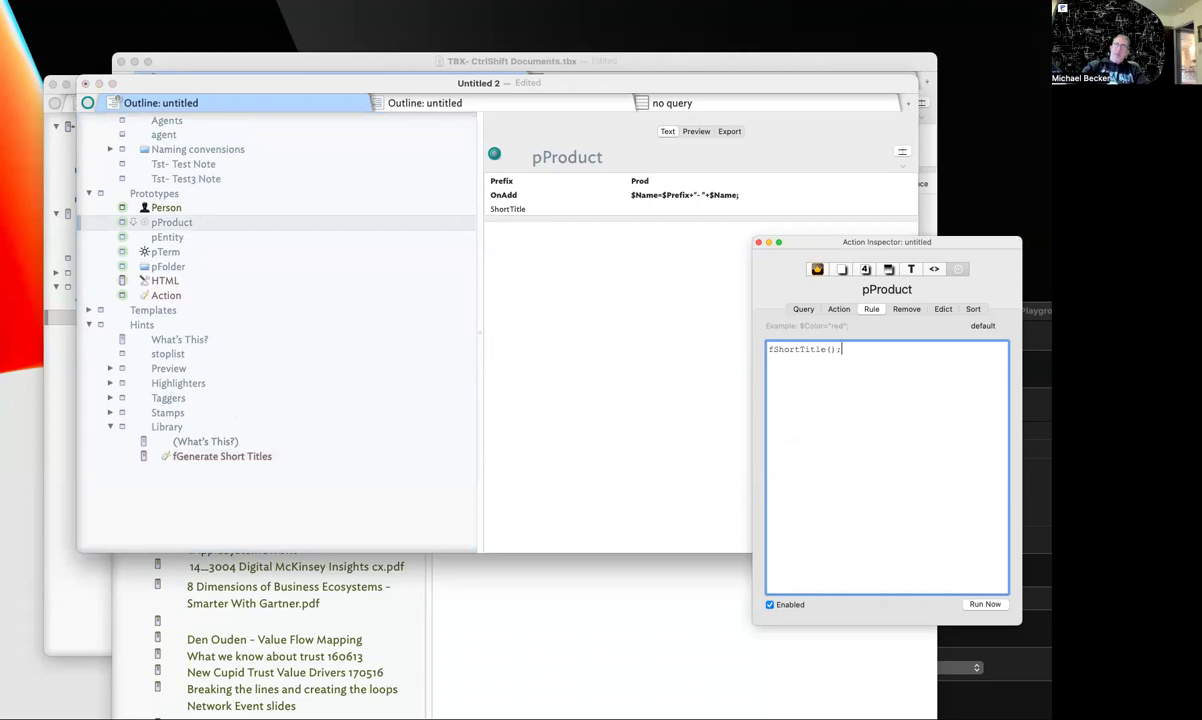
key("Tab")
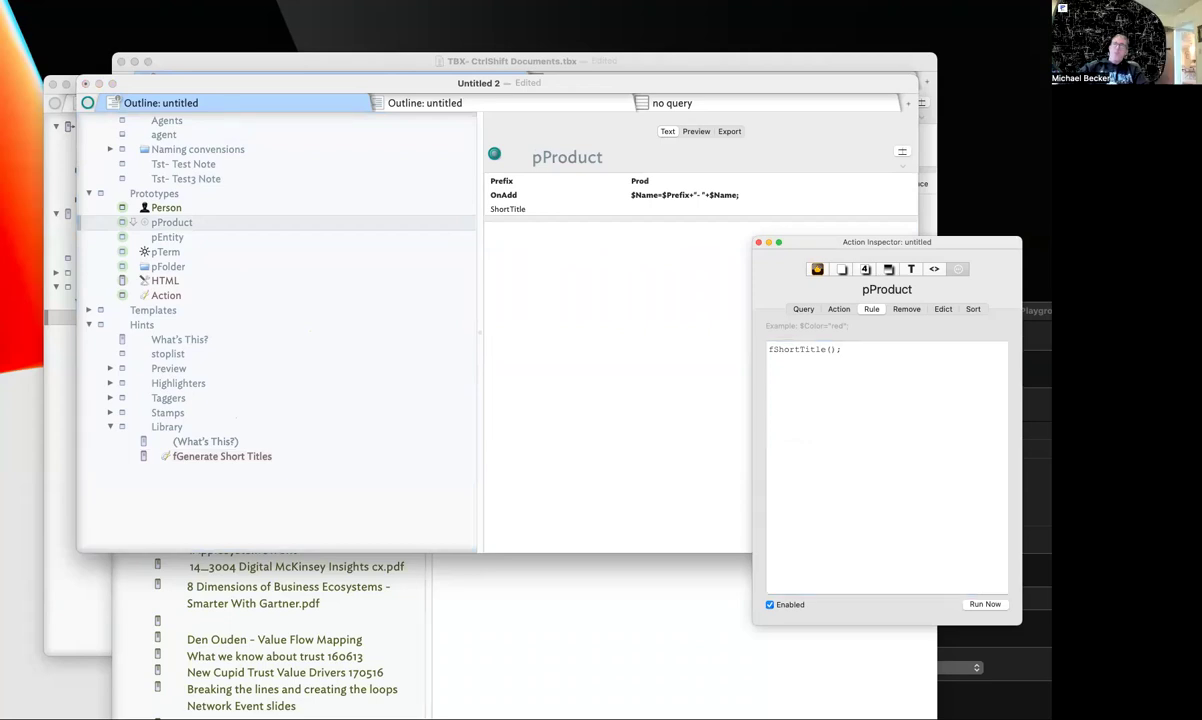
Paste the same fShortTitle() call into pEntity's rule and review the function code
left_click(168, 237)
left_click(802, 373)
type("fShortTitle()")
key("Tab")
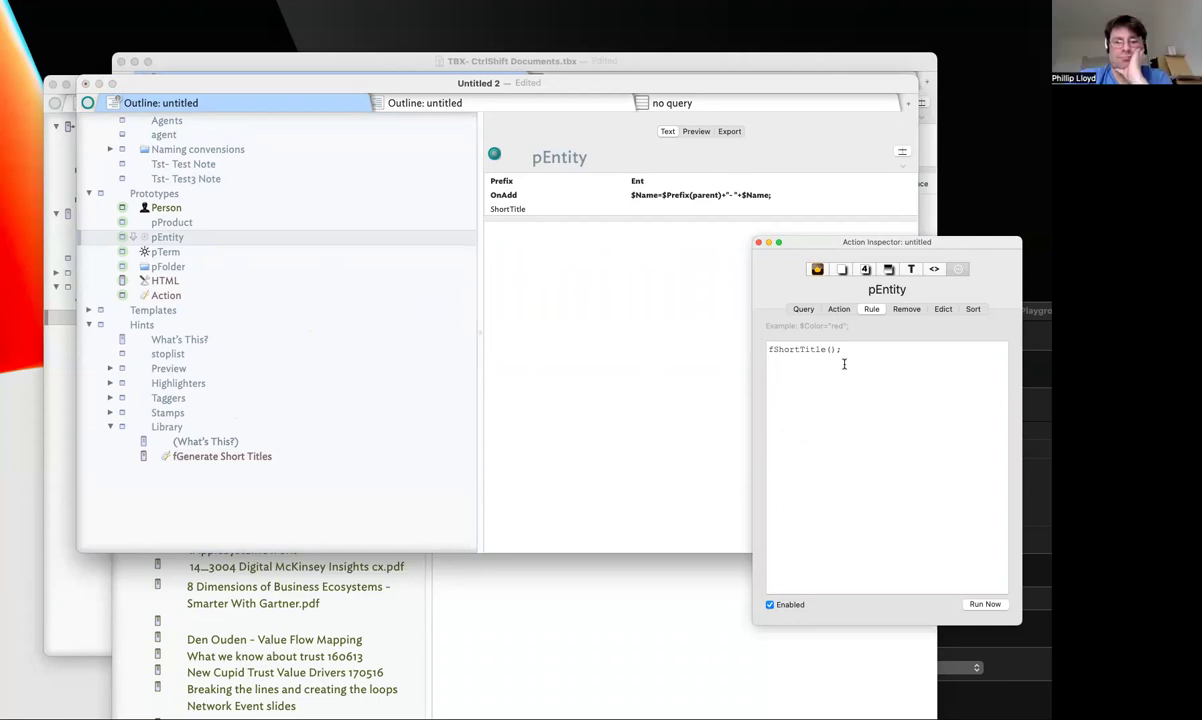
left_click(321, 452)
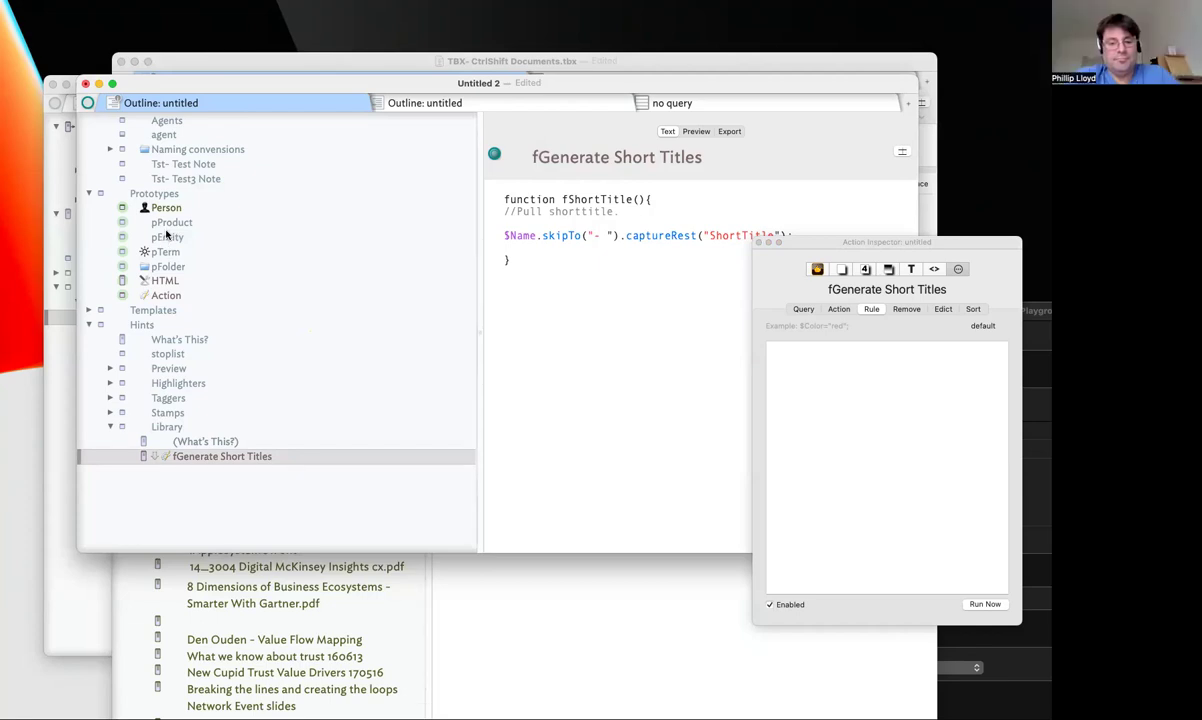
scroll(170, 238, "up", 5)
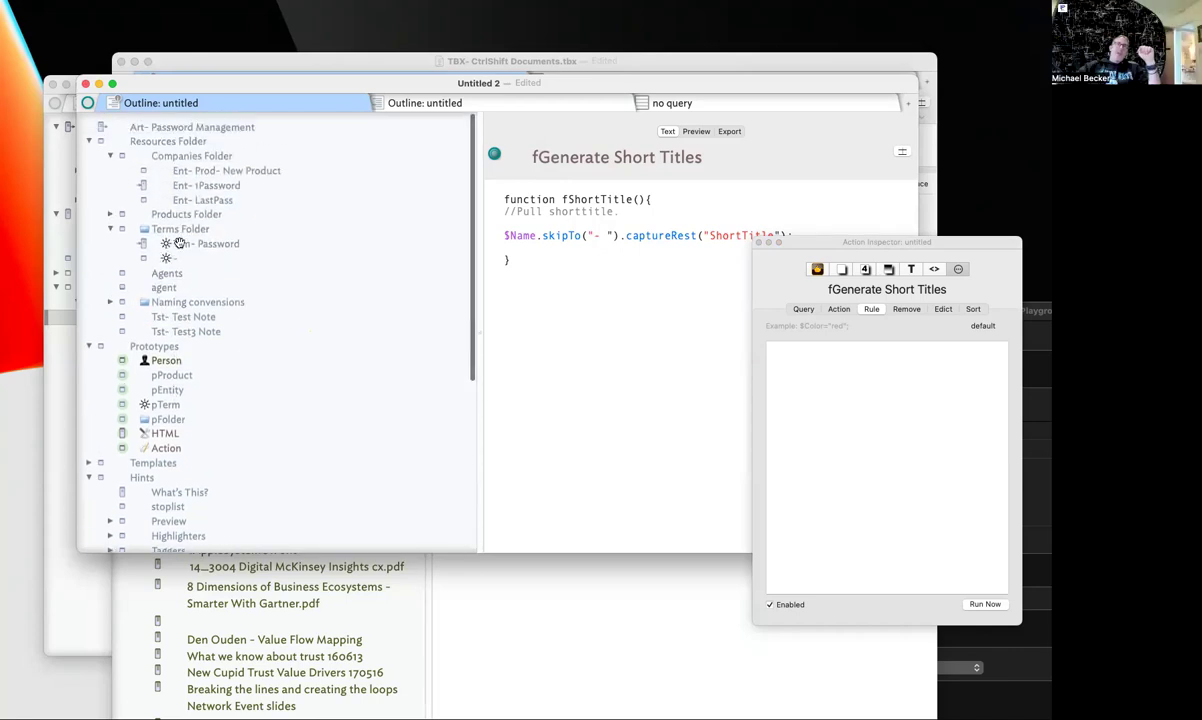
Review each company note's and pProduct's rule, then select all three Companies Folder notes
left_click(236, 170)
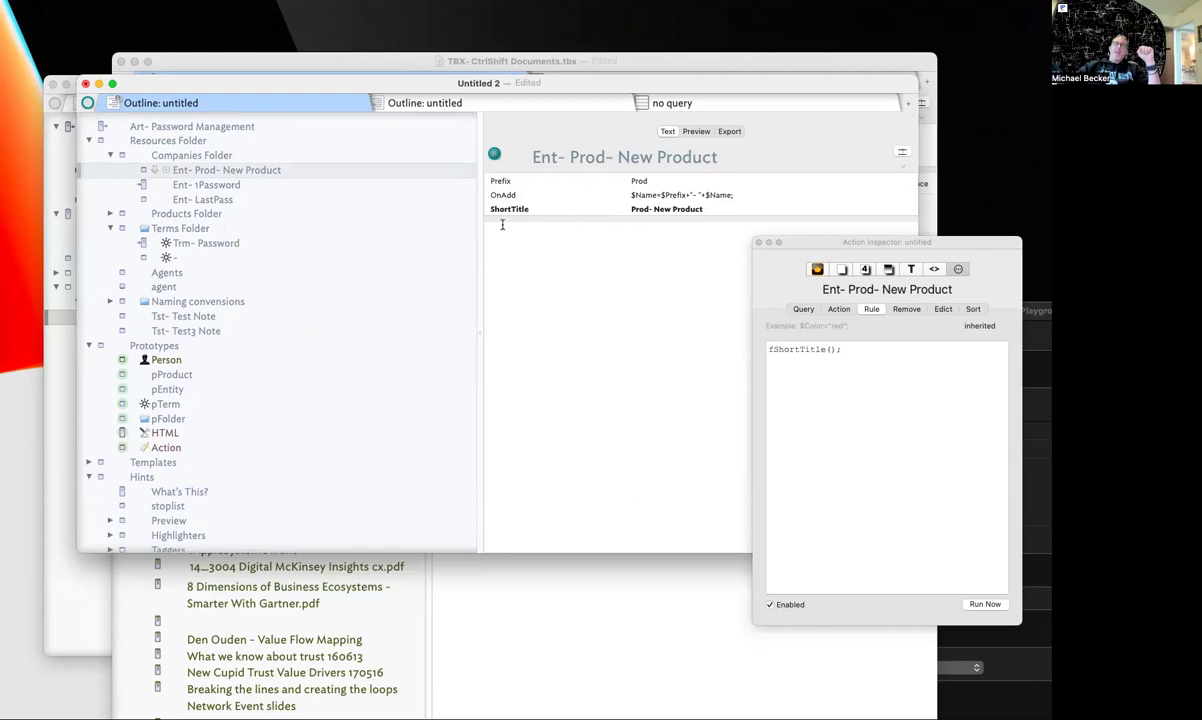
left_click(214, 184)
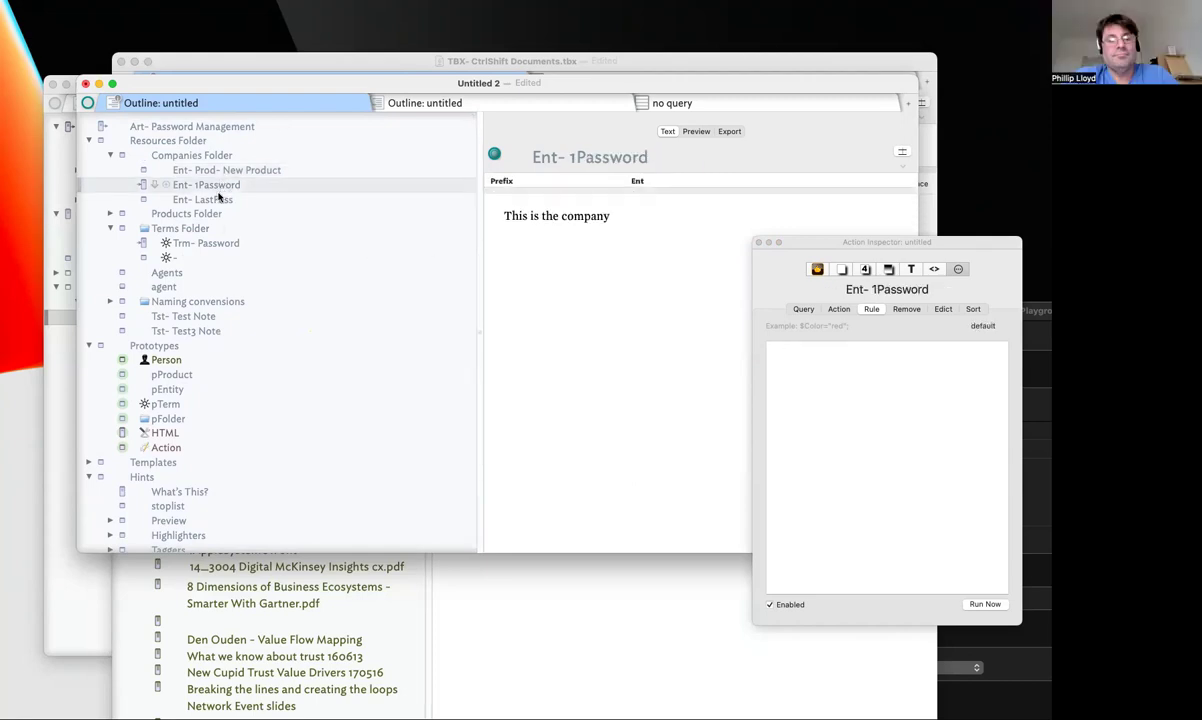
left_click(217, 198)
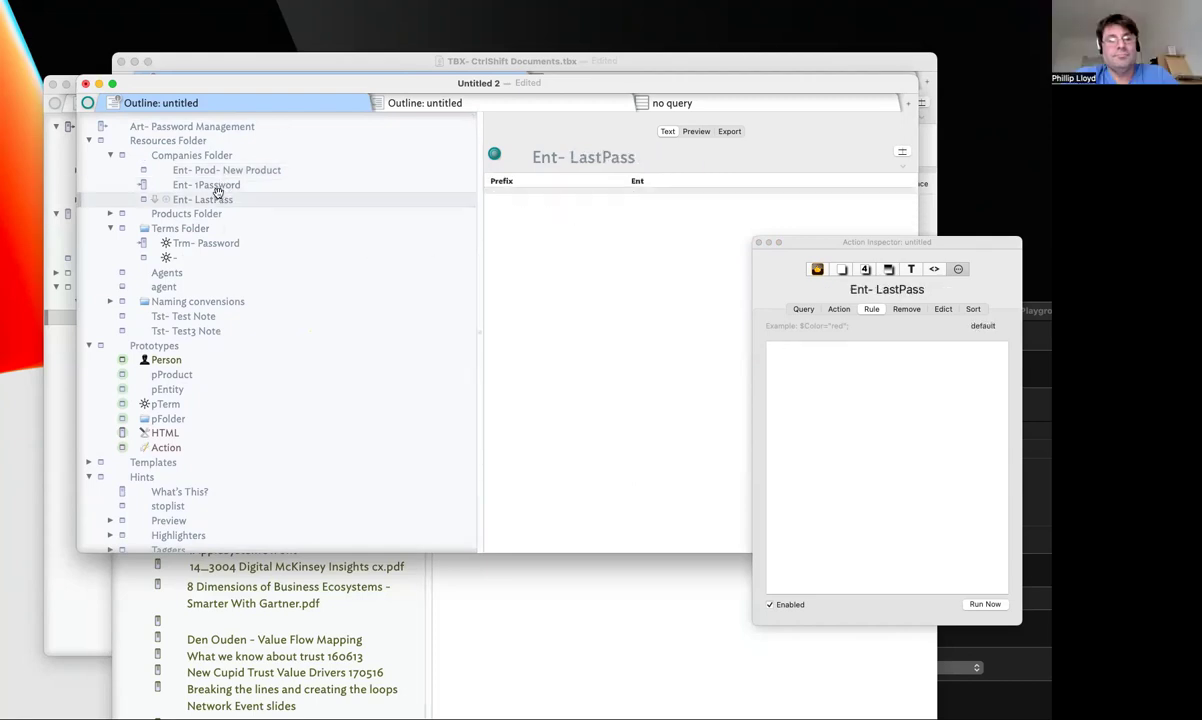
left_click(172, 374)
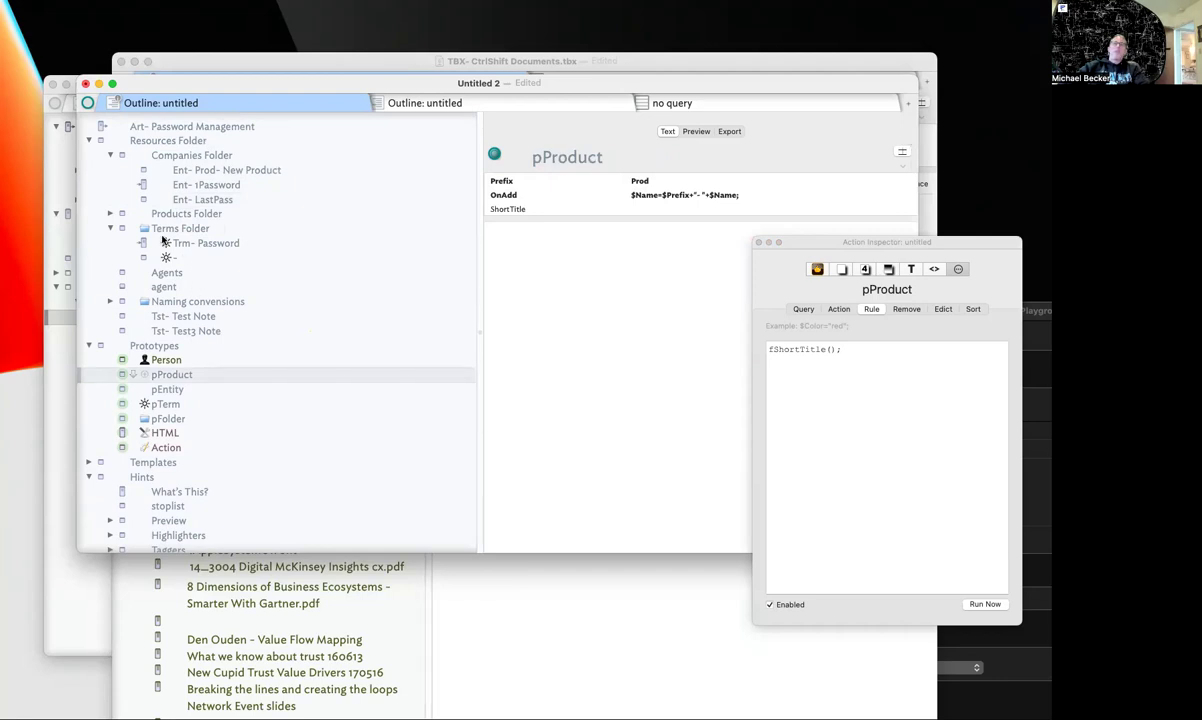
left_click(193, 172)
left_click(200, 199, "shift")
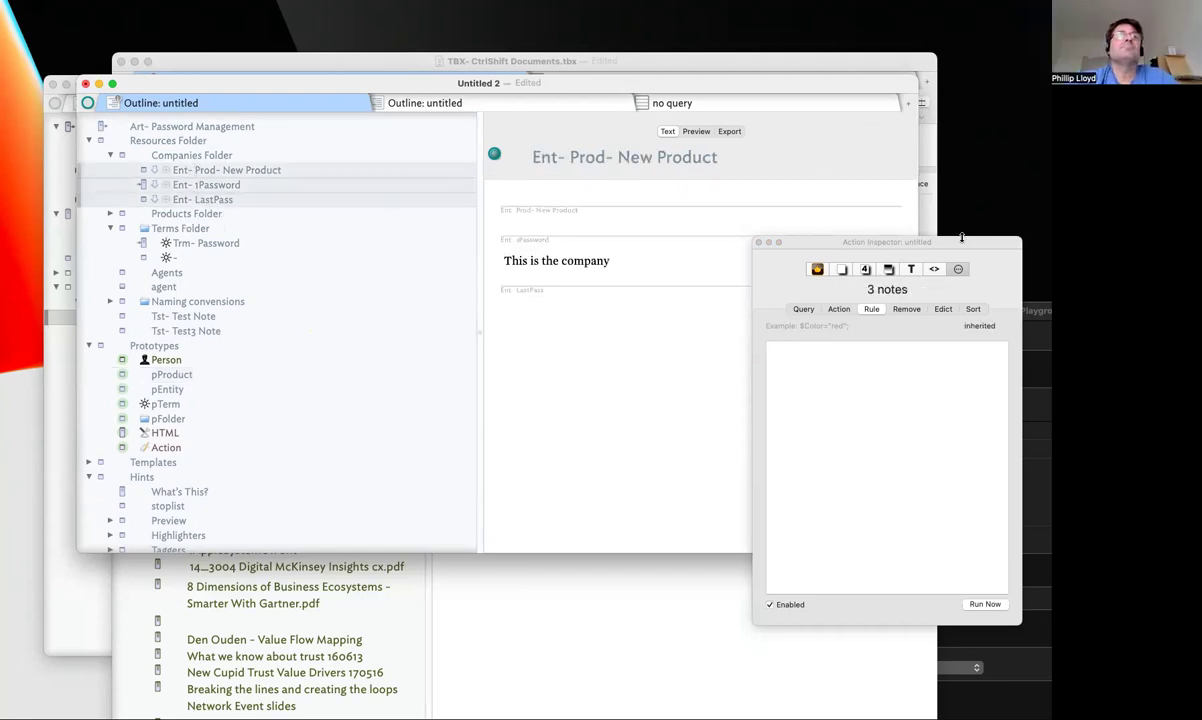
Widen the main window and switch the Inspector to Appearance, then Properties Quickstamp
left_click(780, 157)
left_click_drag(918, 153, 990, 153)
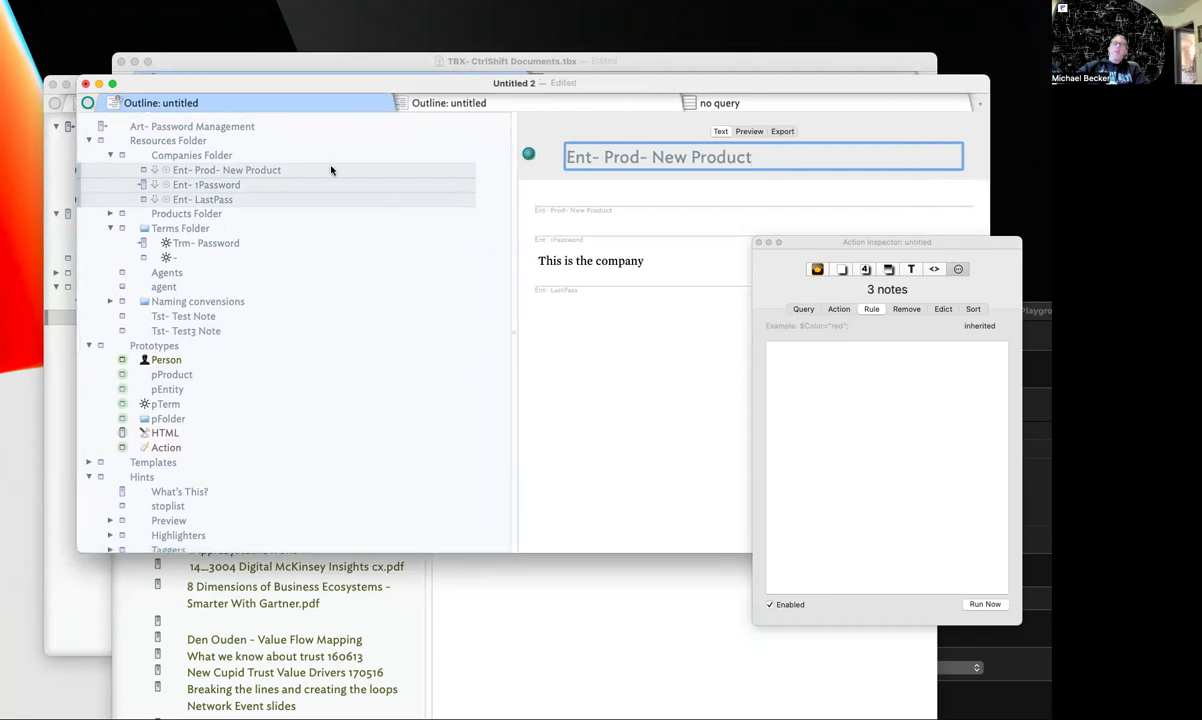
left_click(890, 270)
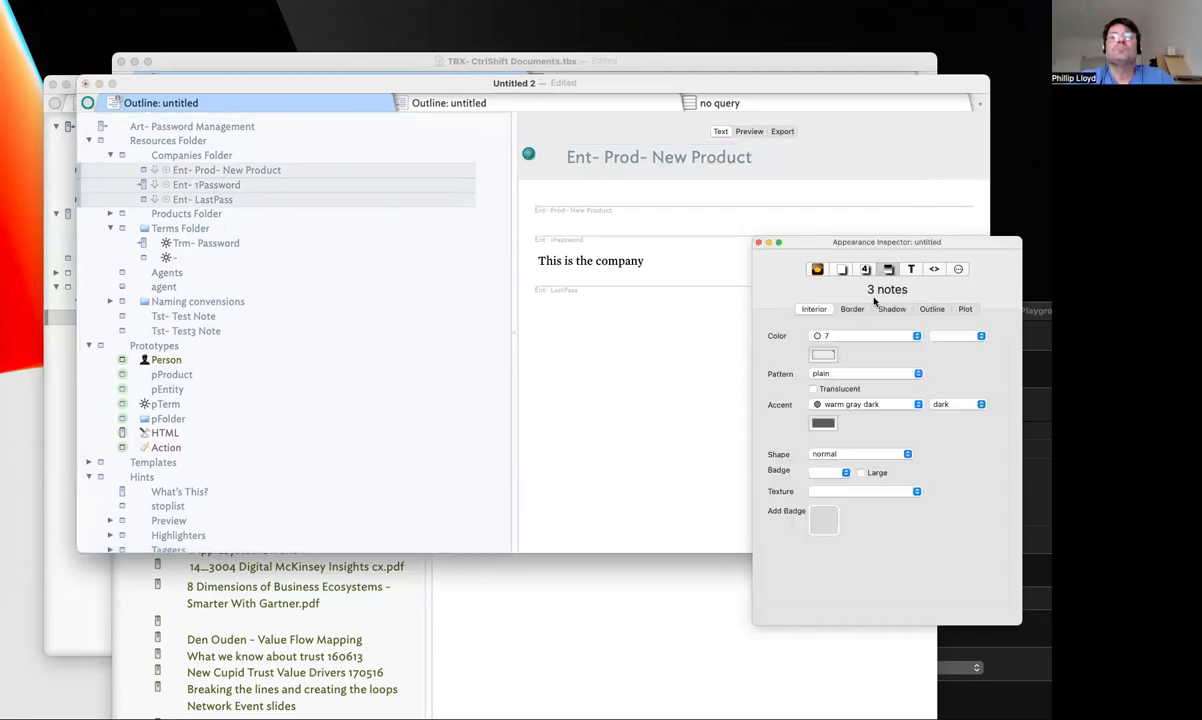
left_click(865, 269)
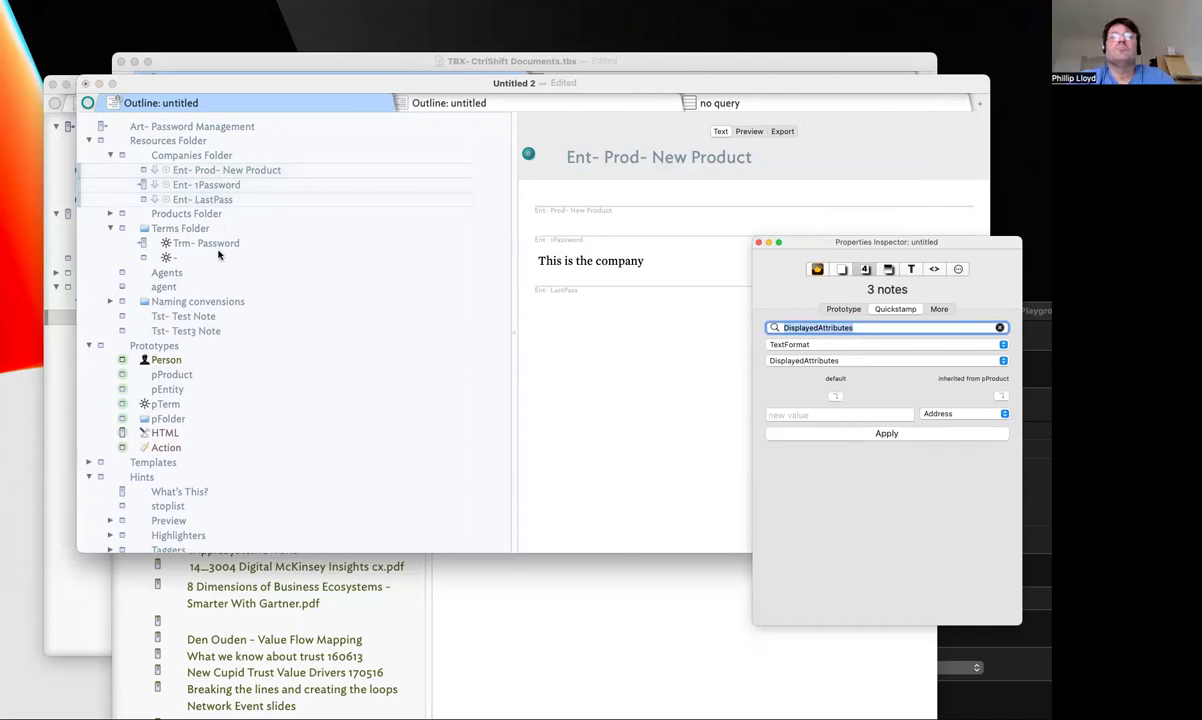
Expand the Products Folder to show Prod- LastPass and Prod- 1Password
left_click(97, 212)
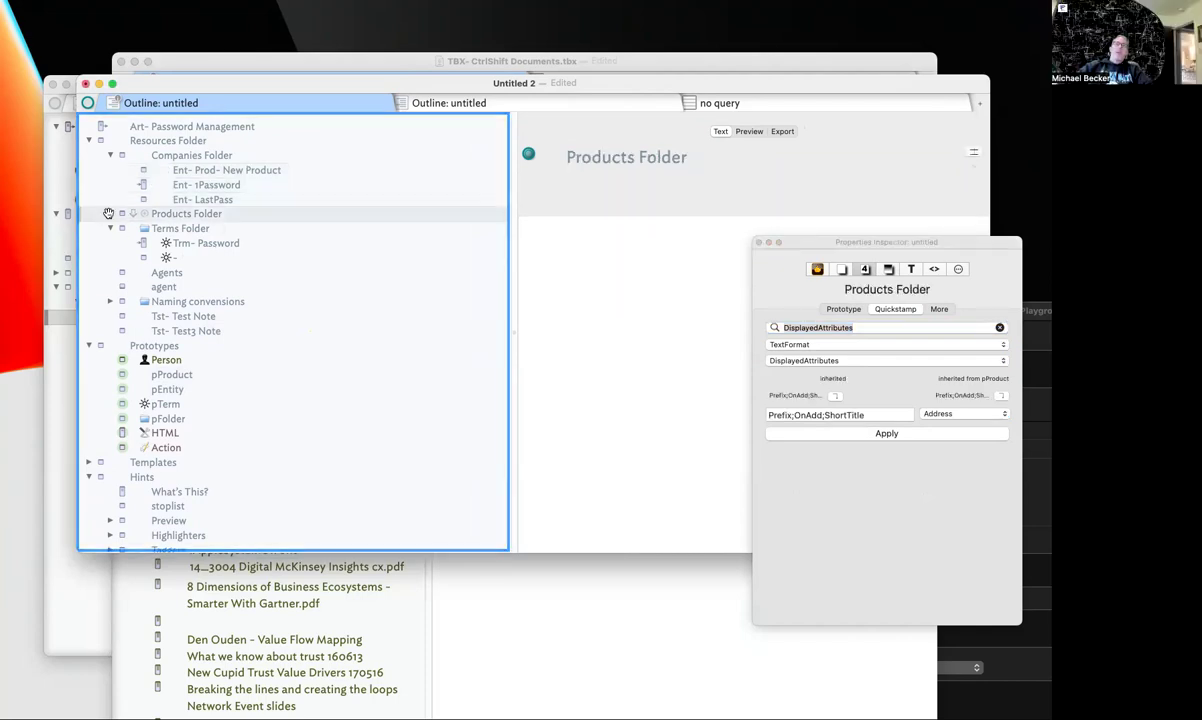
left_click(109, 213)
left_click(198, 228)
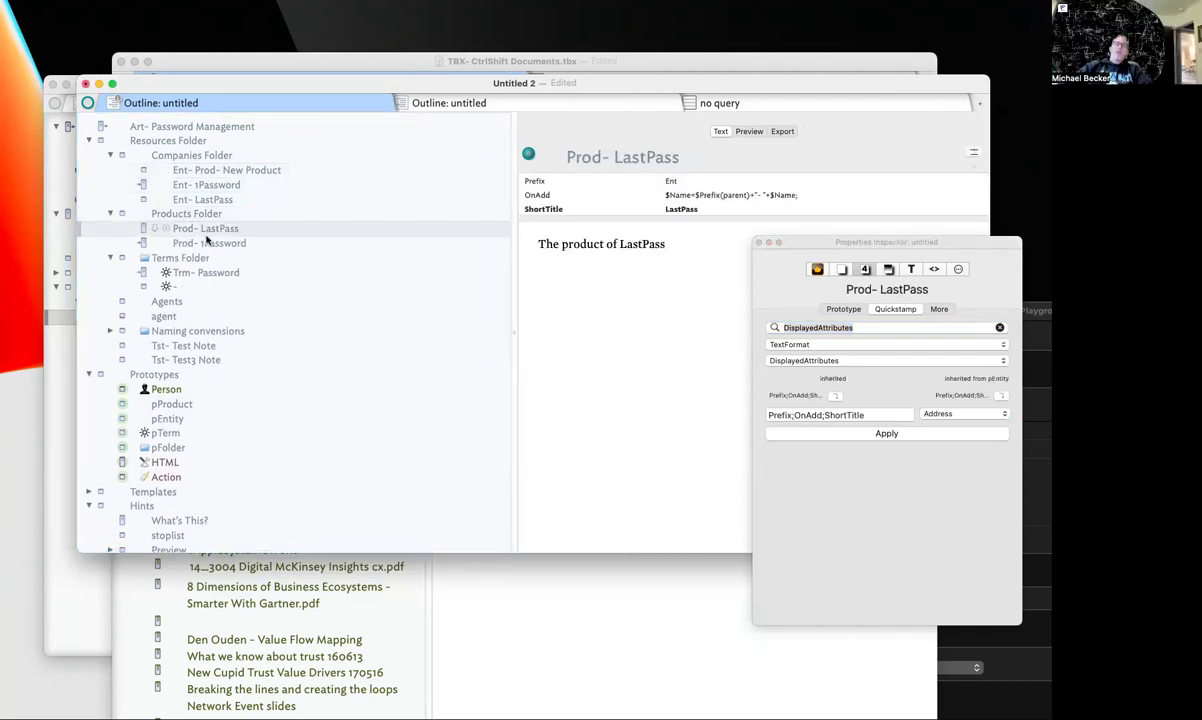
left_click(216, 245, "shift")
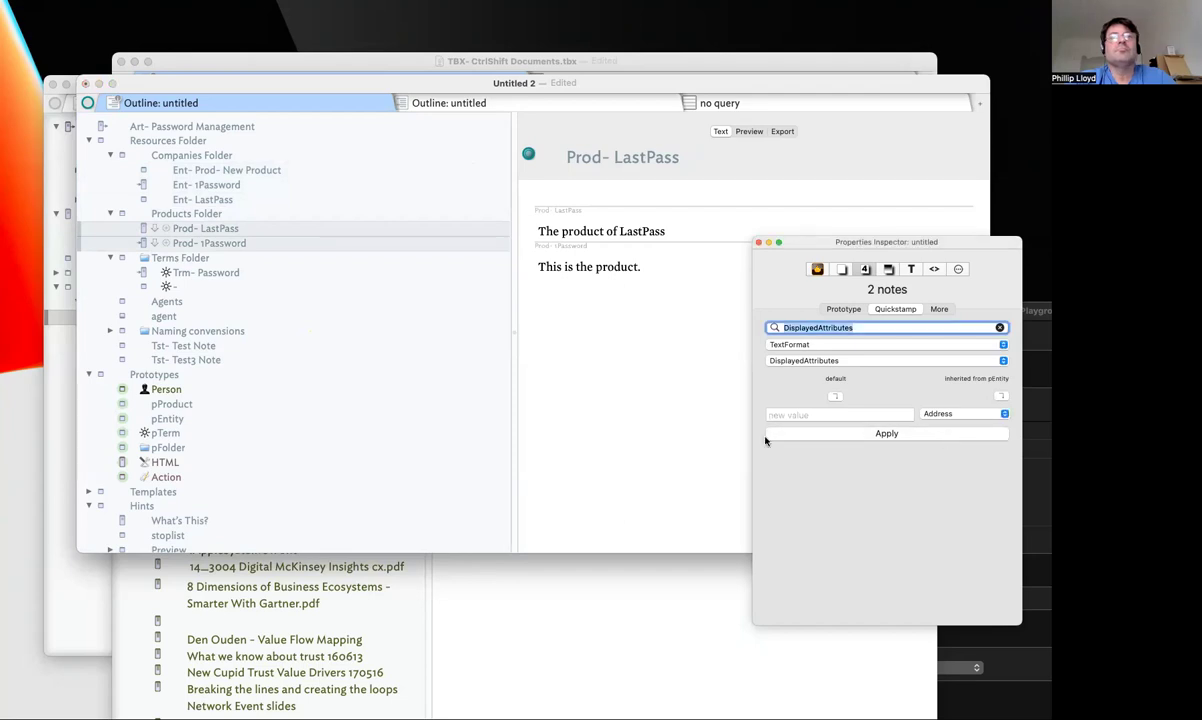
left_click(618, 424)
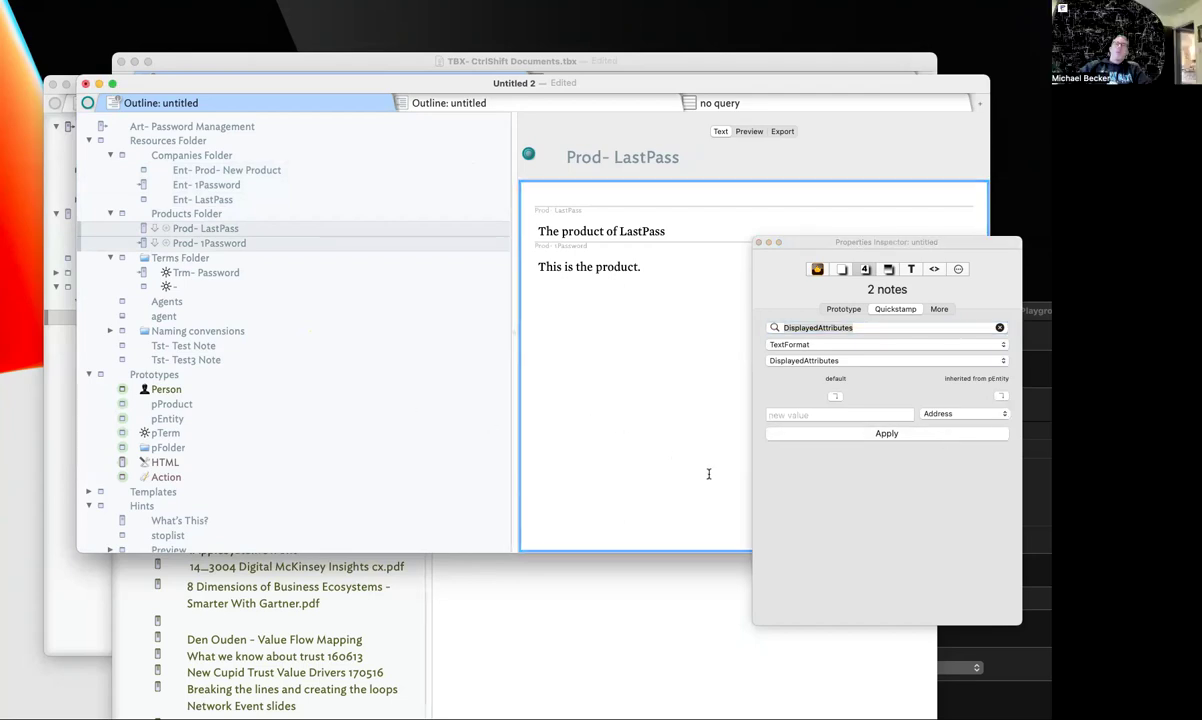
Set the prototype of Ent- LastPass, Ent- 1Password and Ent- Prod- New Product to pEntity
left_click(229, 199)
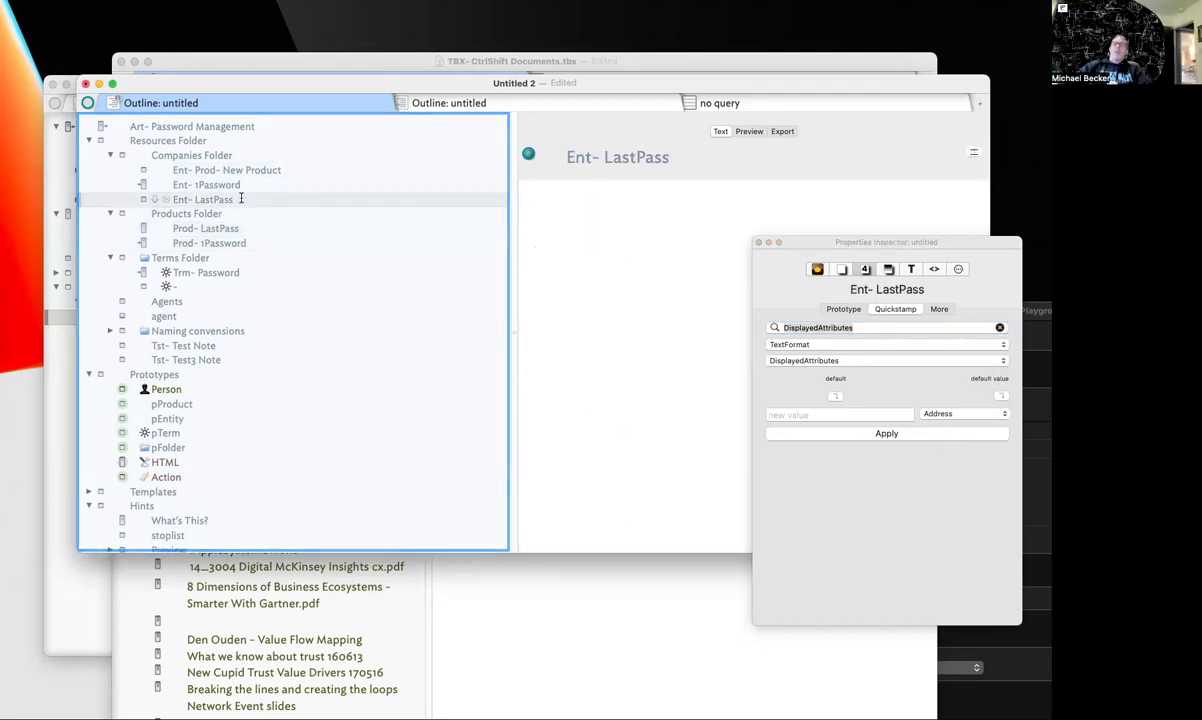
left_click(145, 200)
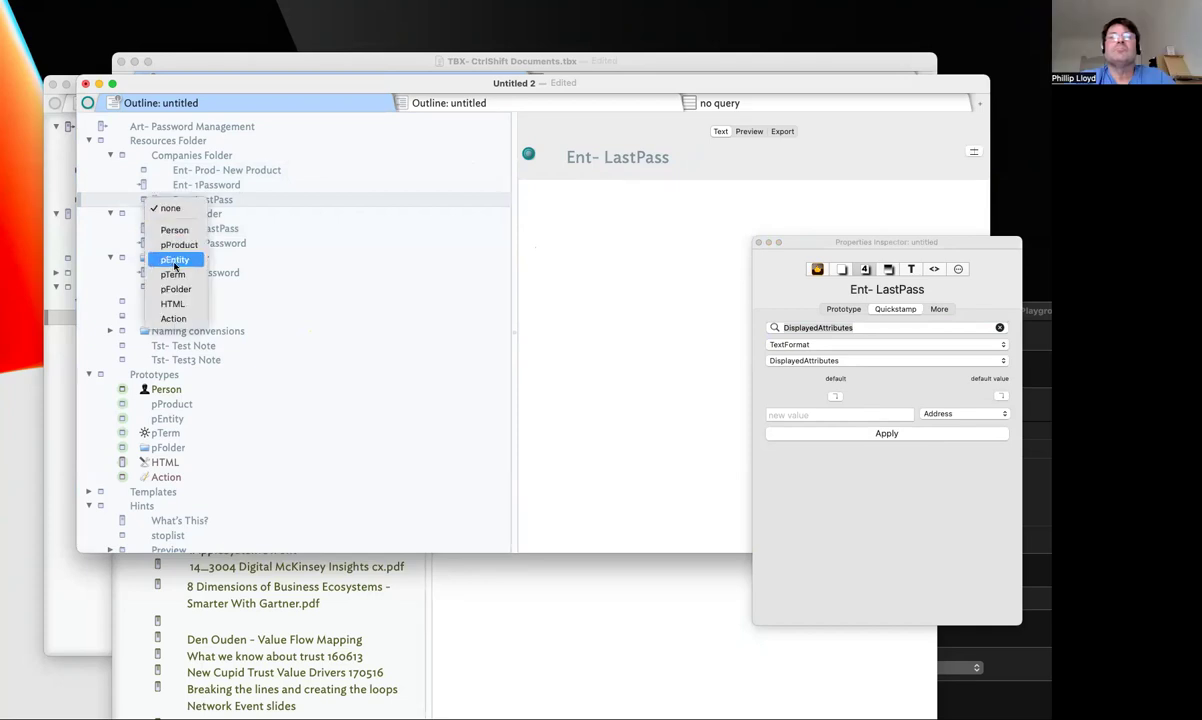
left_click(175, 261)
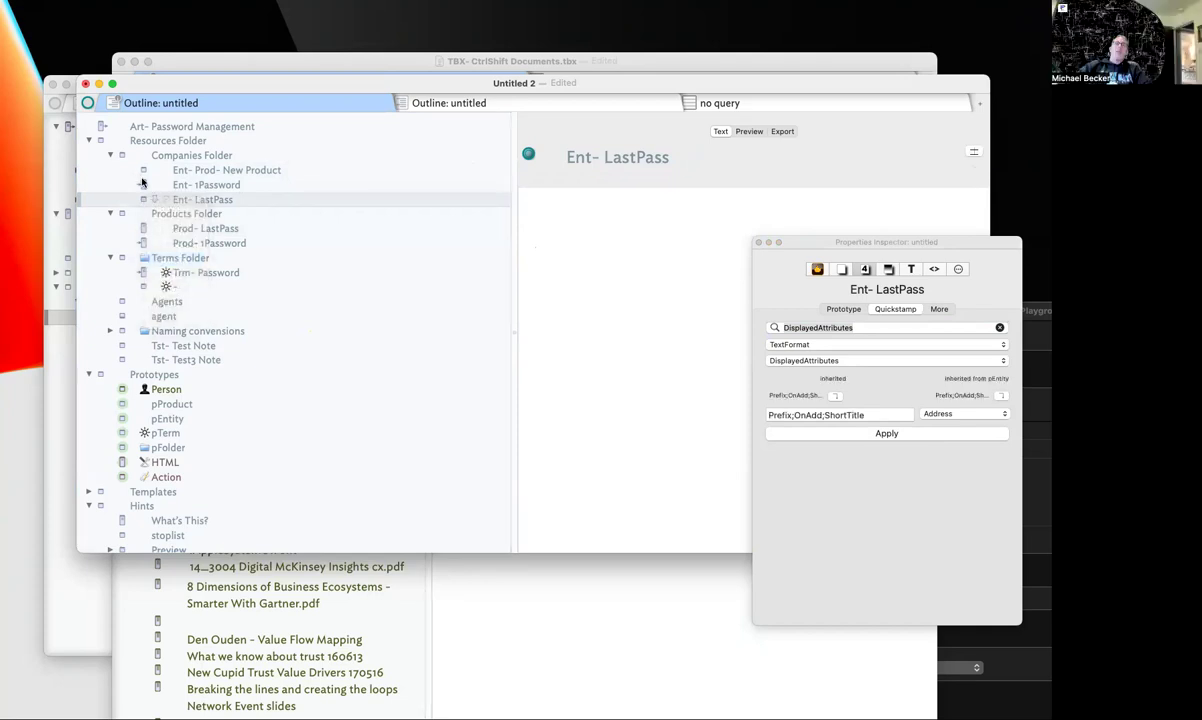
left_click(143, 186)
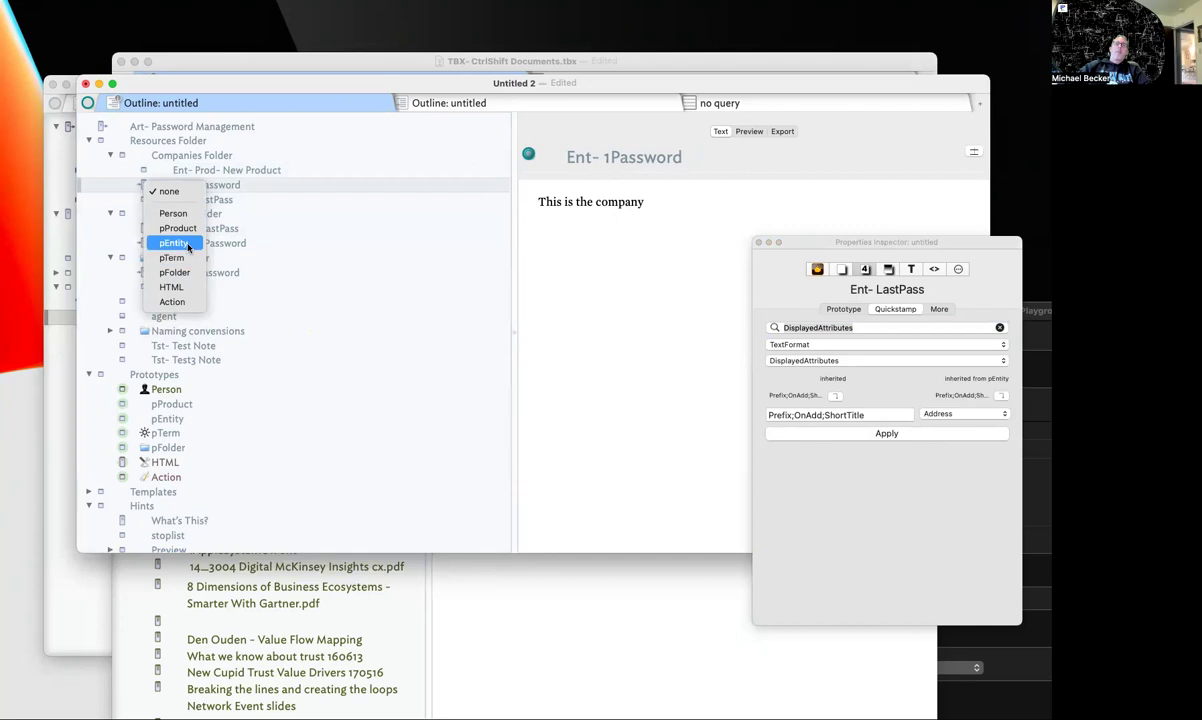
left_click(172, 243)
left_click(143, 170)
left_click(143, 170)
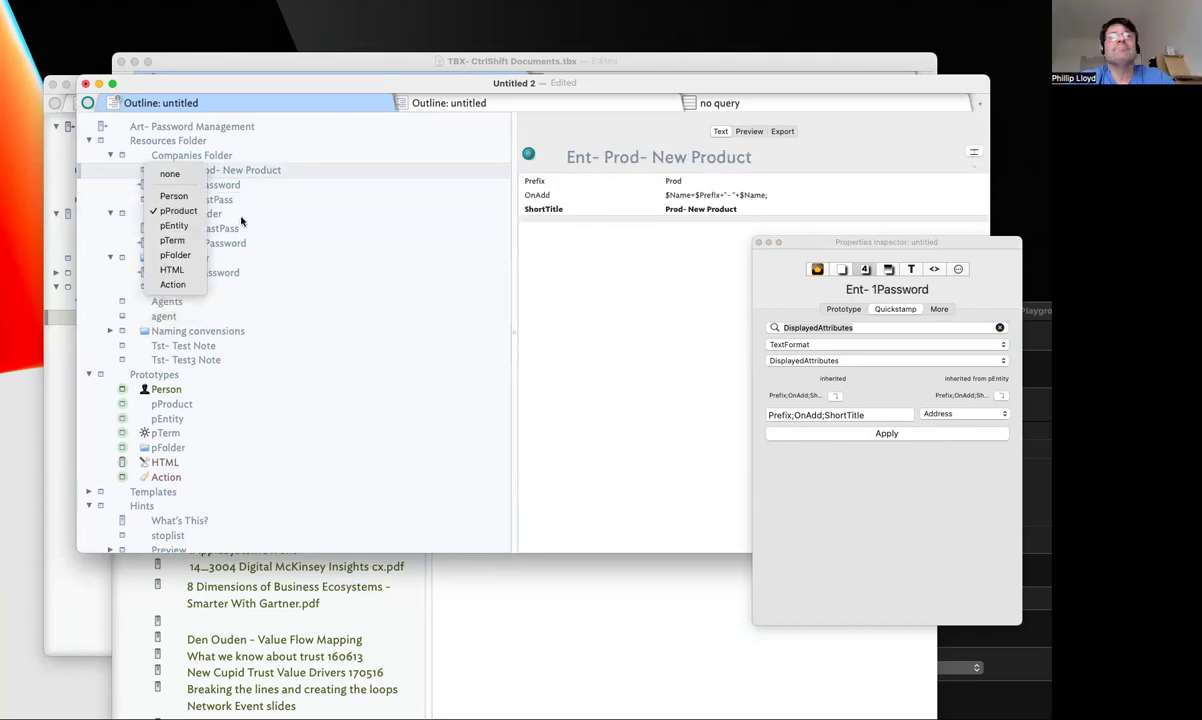
left_click(173, 225)
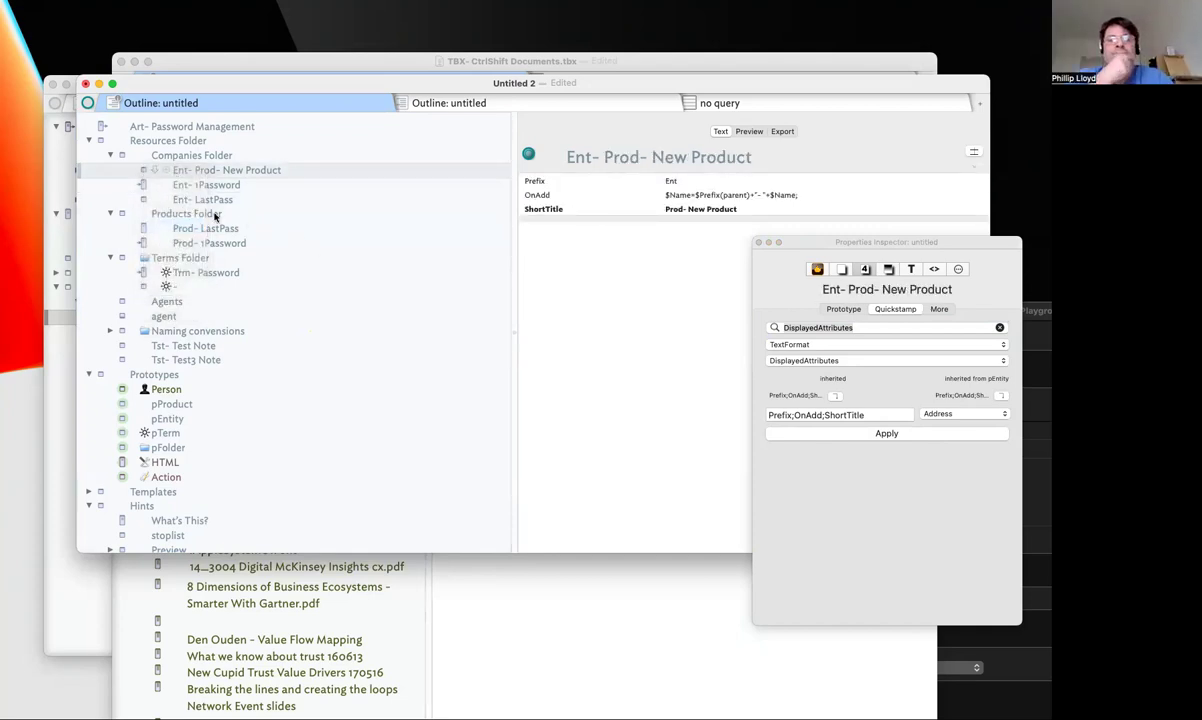
Set the prototype of Prod- LastPass and Prod- 1Password to pProduct
left_click(142, 227)
left_click(142, 227)
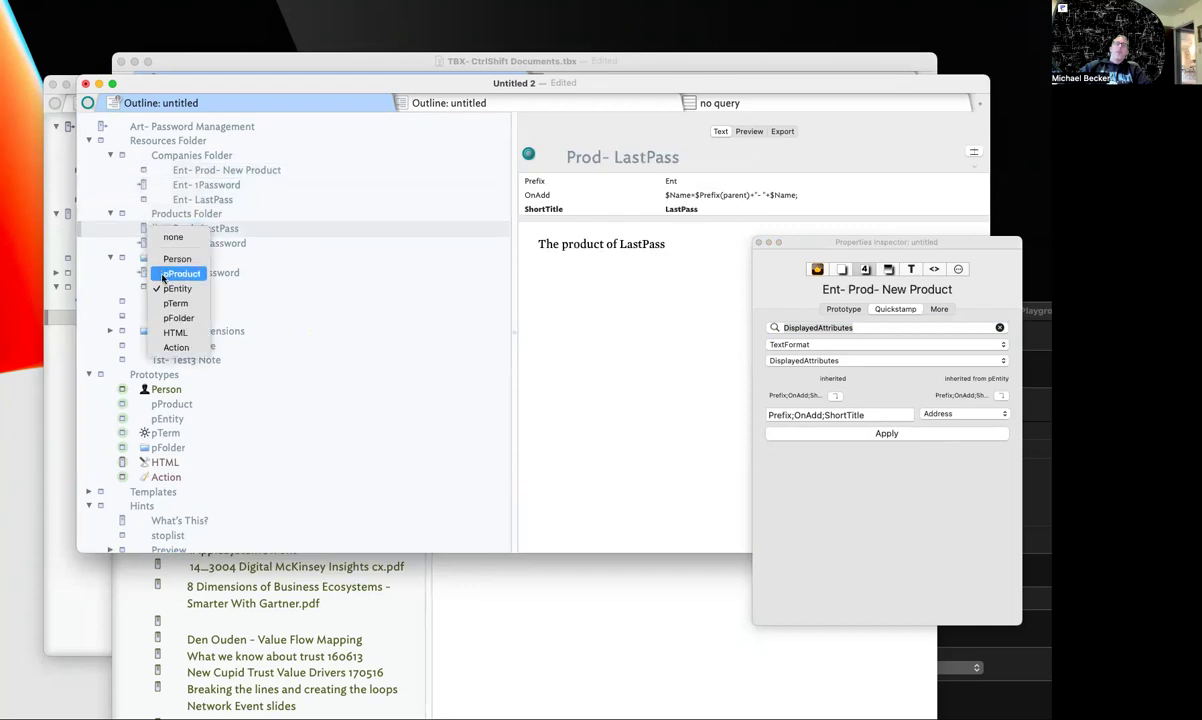
left_click(166, 277)
left_click(143, 243)
left_click(143, 243)
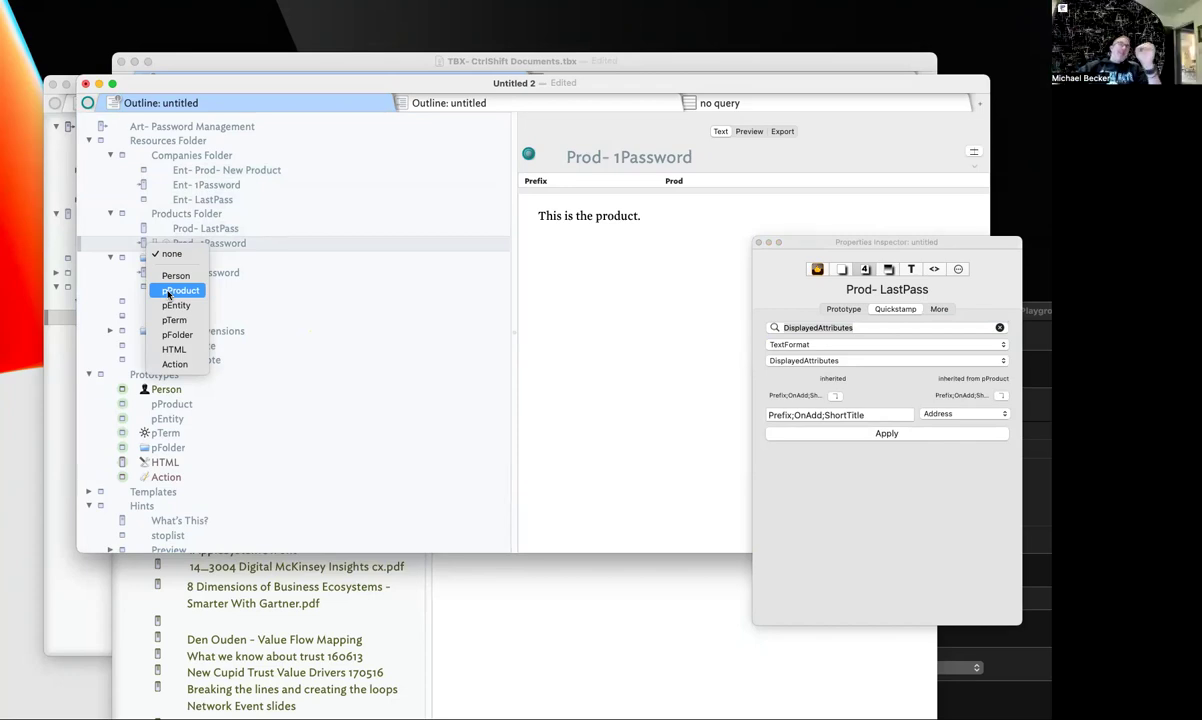
left_click(170, 291)
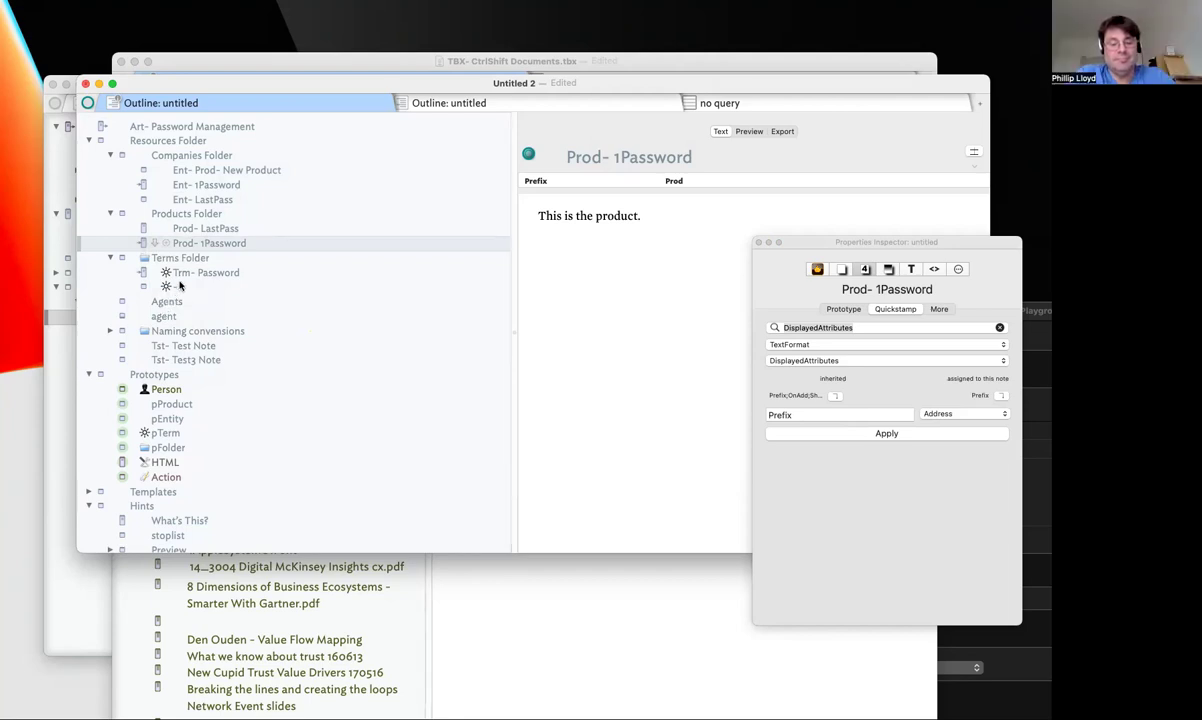
Quickstamp DisplayedAttributes Prefix;OnAdd;ShortTitle onto both product notes
left_click(211, 233, "shift")
left_click(834, 396)
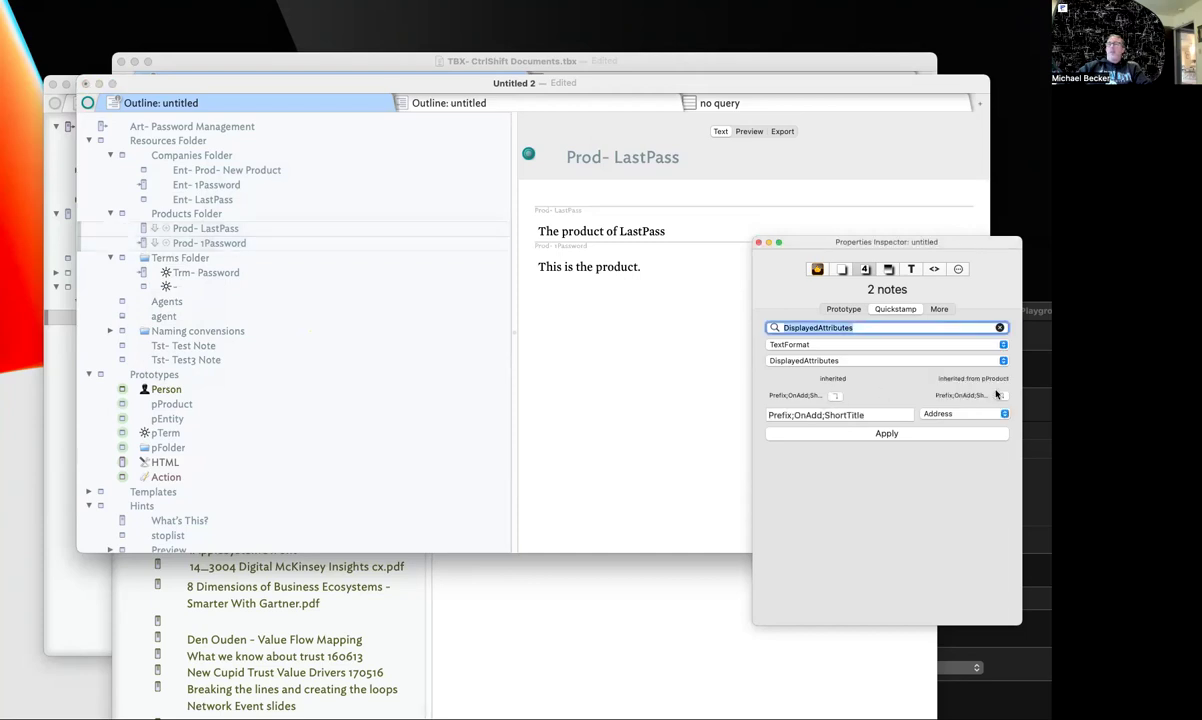
left_click(962, 413)
left_click(971, 431)
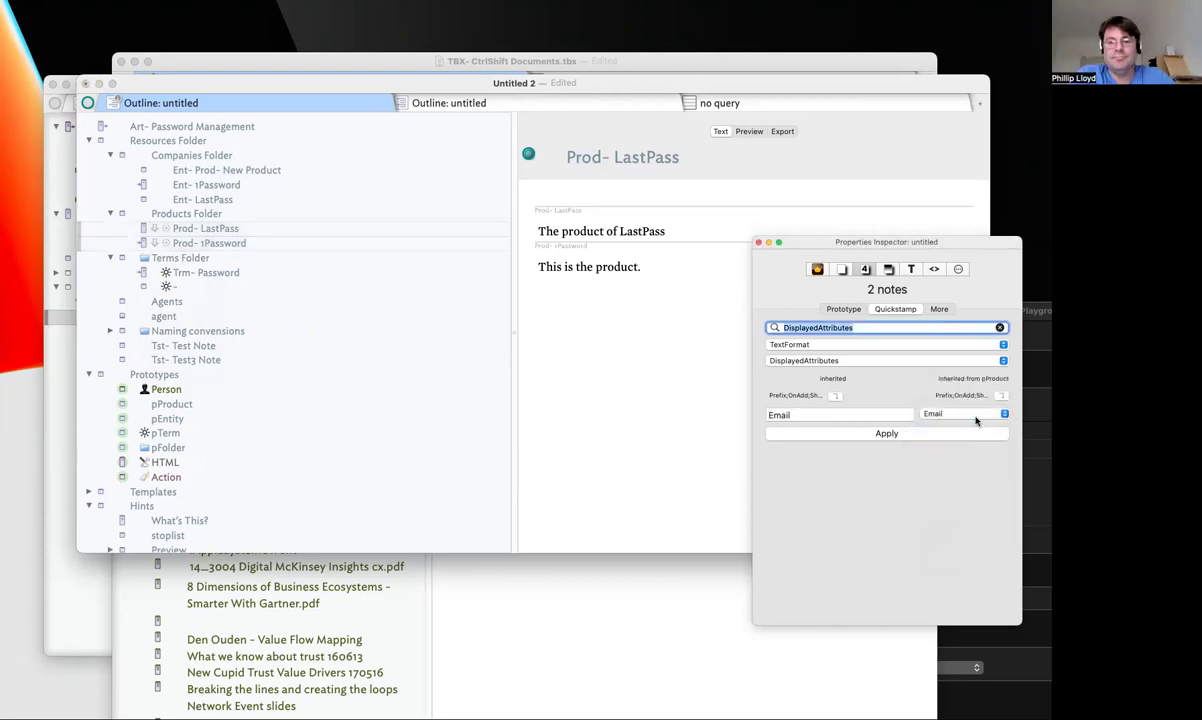
left_click(964, 393)
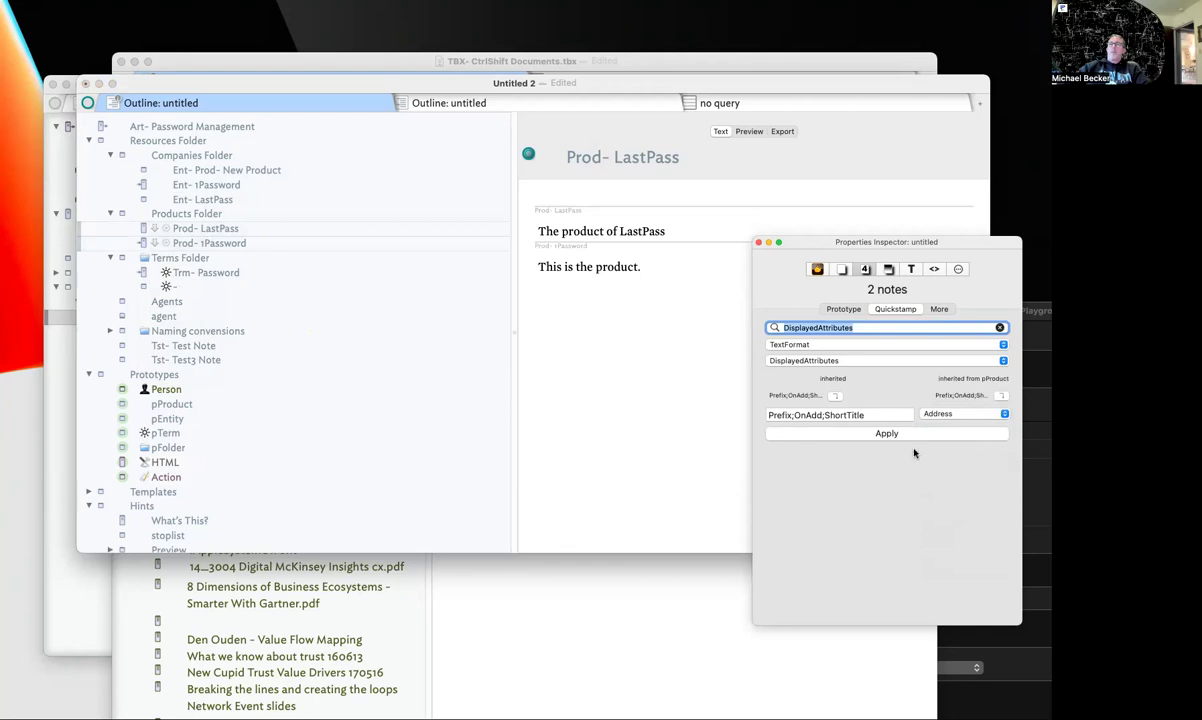
left_click(957, 433)
left_click(619, 388)
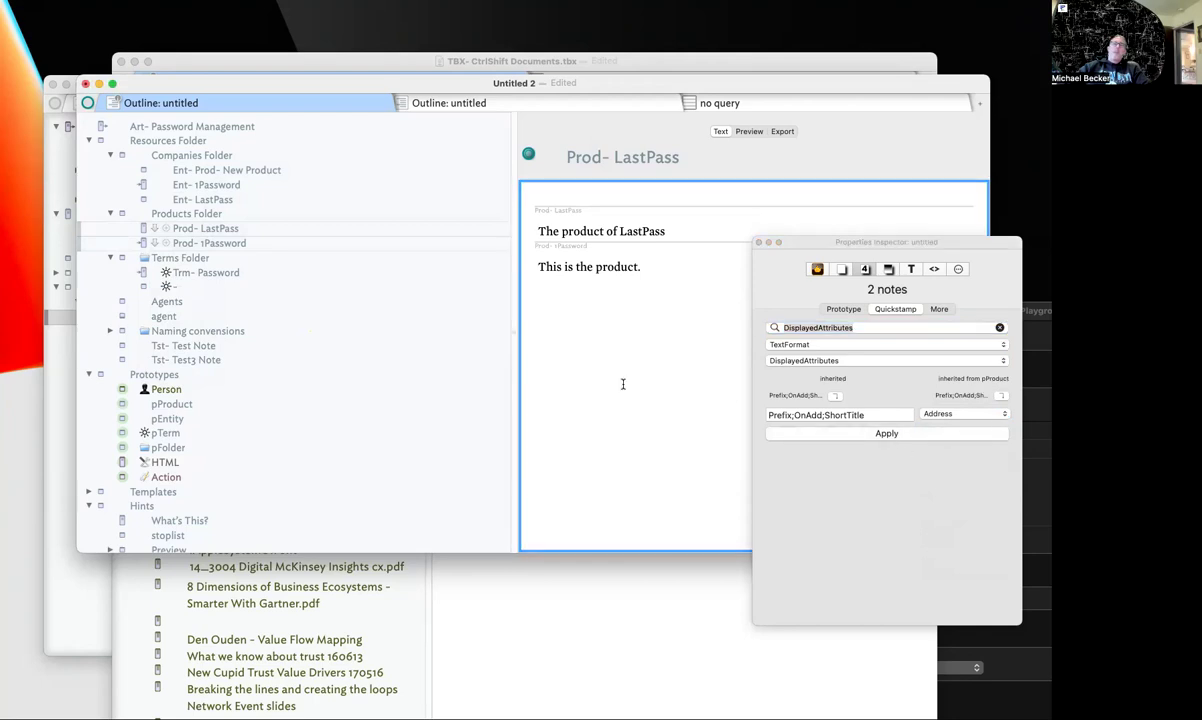
Check the ShortTitle of each Ent and Prod note in turn
left_click(219, 176)
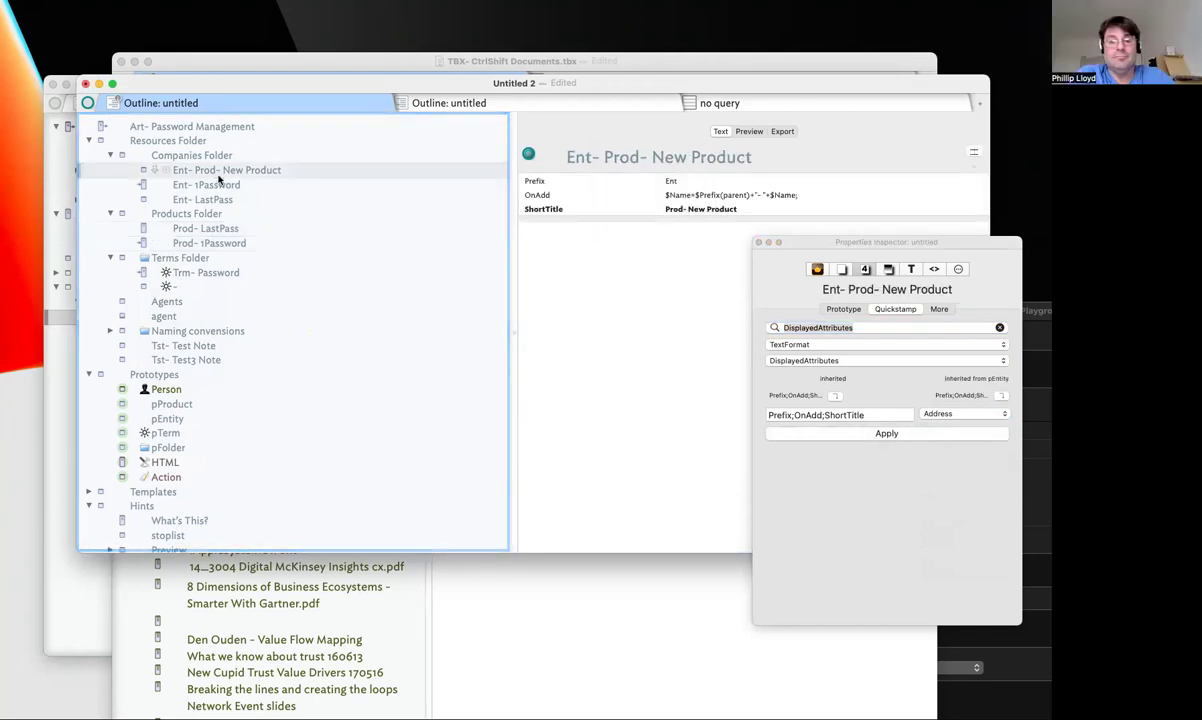
left_click(214, 185)
left_click(219, 196)
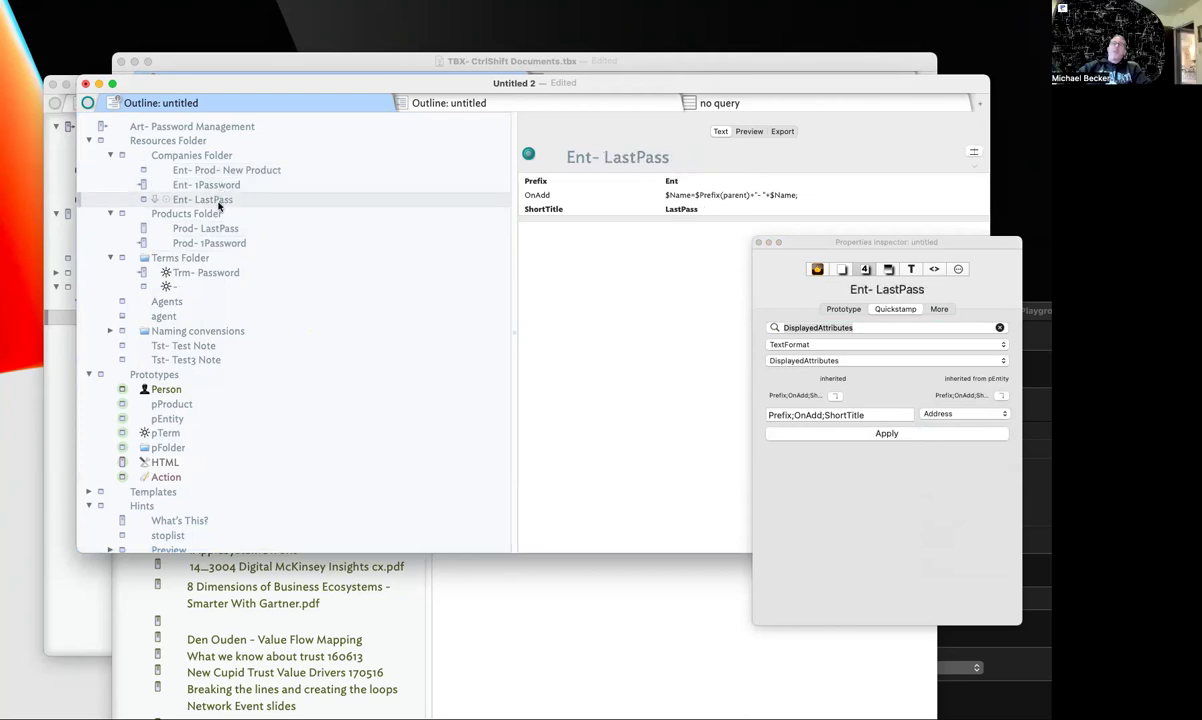
left_click(206, 229)
left_click(209, 243)
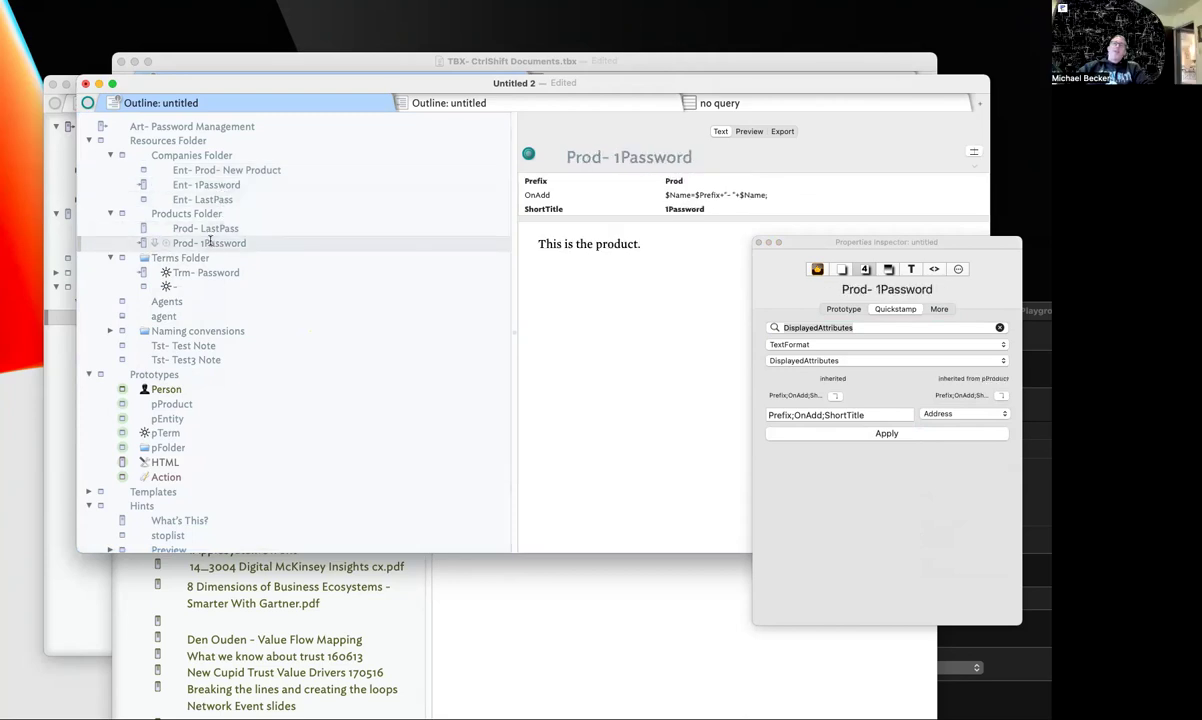
left_click(225, 229)
left_click(215, 199)
left_click(222, 184)
left_click(231, 170)
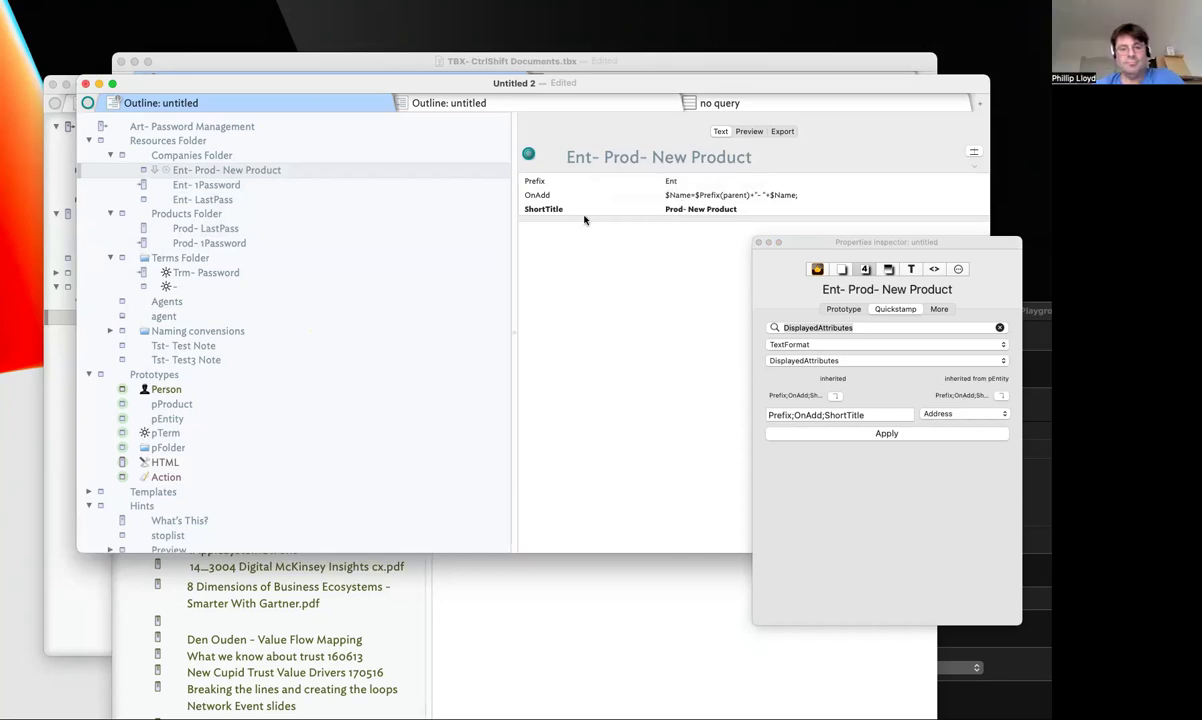
Recheck the three Ent notes' ShortTitles, then open the Art- Password Management article
left_click(240, 185)
left_click(250, 198)
left_click(240, 185)
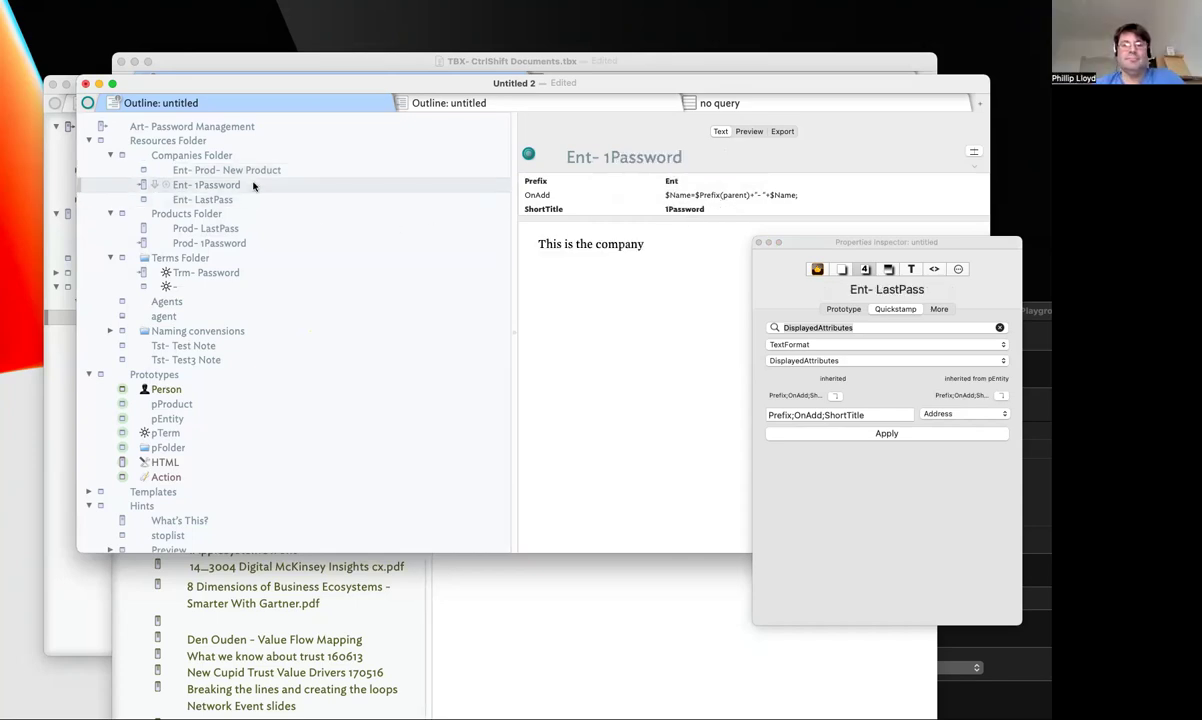
left_click(260, 170)
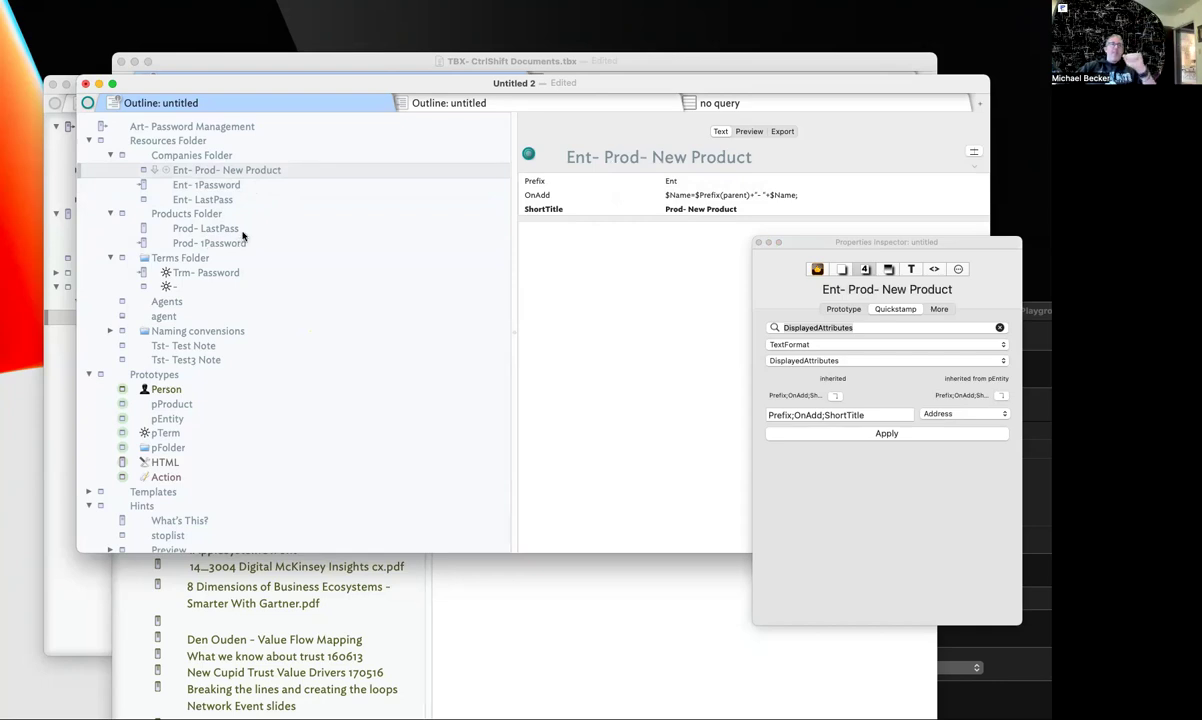
left_click(224, 128)
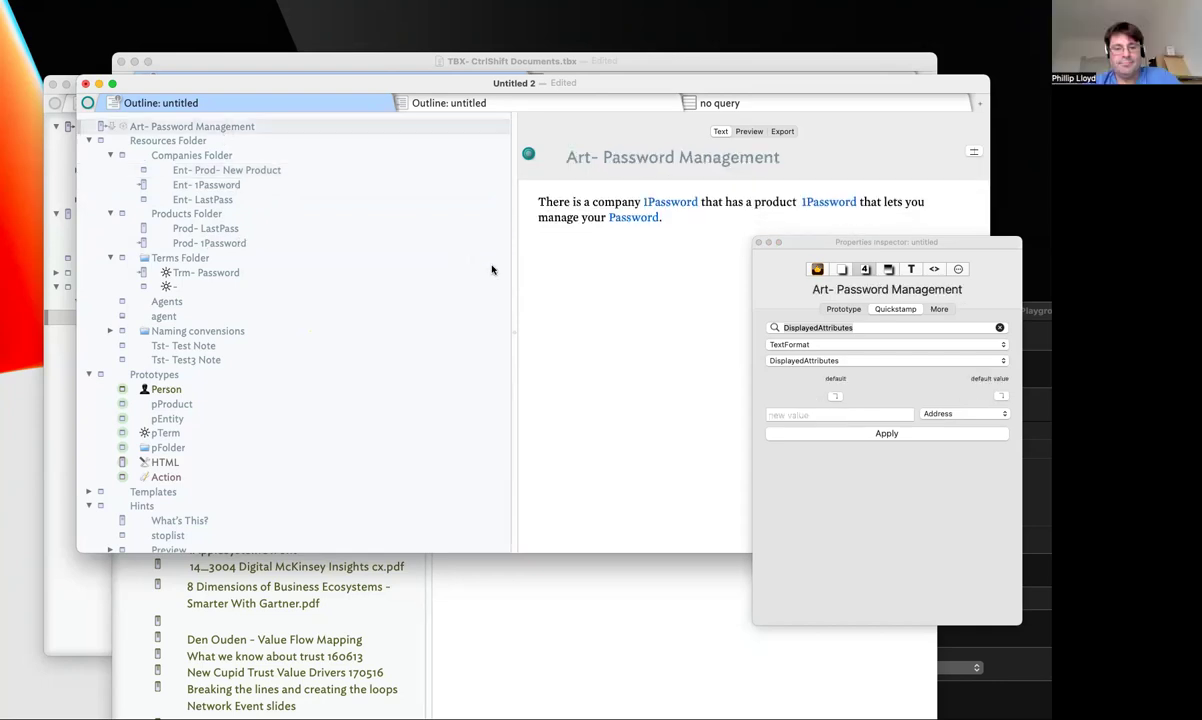
Preview the article note, close the Properties Inspector, and return to the note's text
left_click(750, 132)
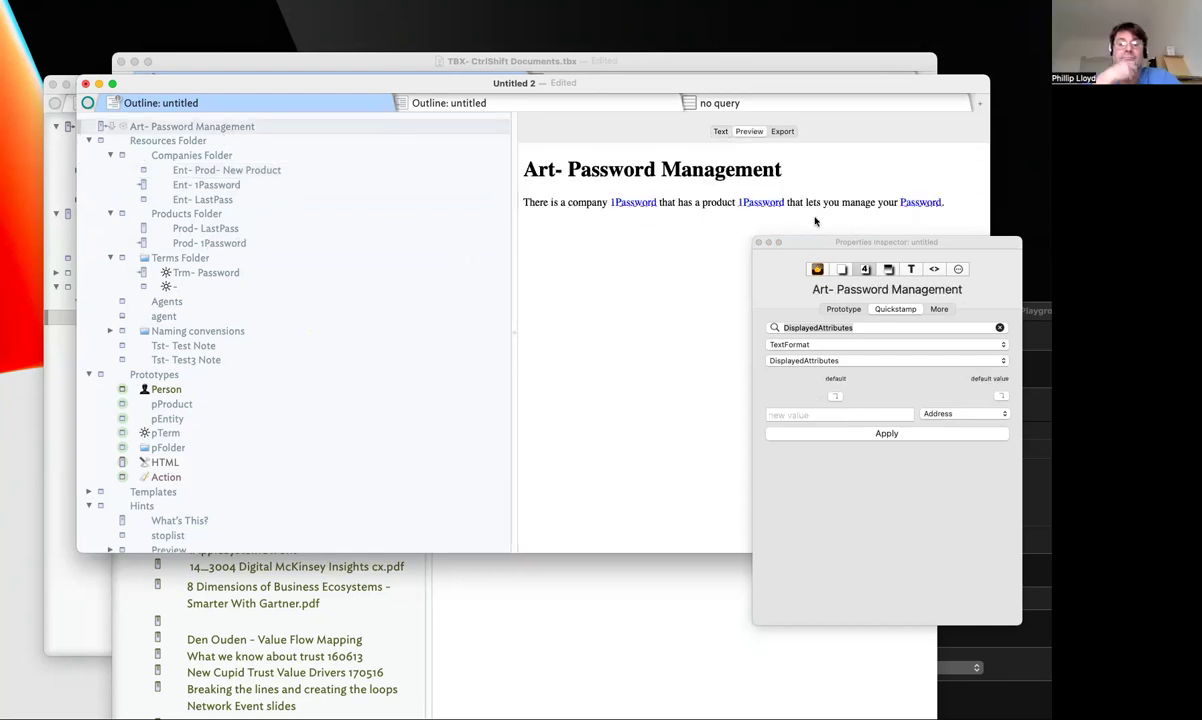
left_click(814, 247)
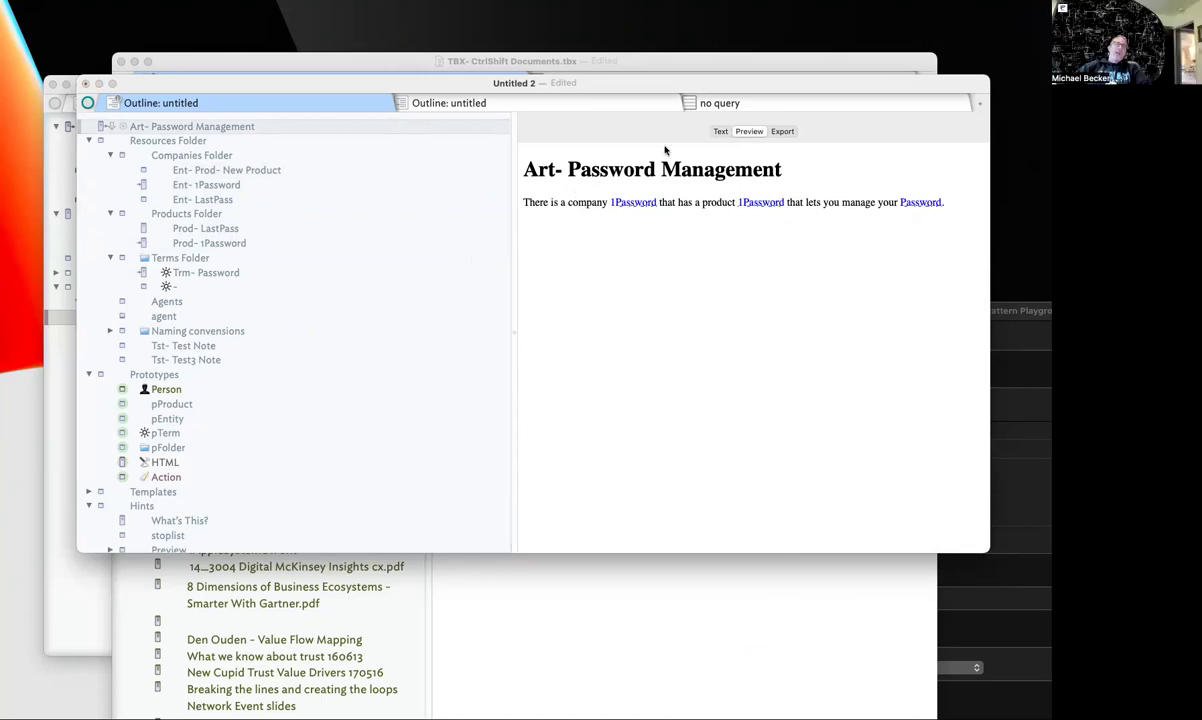
left_click(720, 132)
scroll(170, 240, "down", 5)
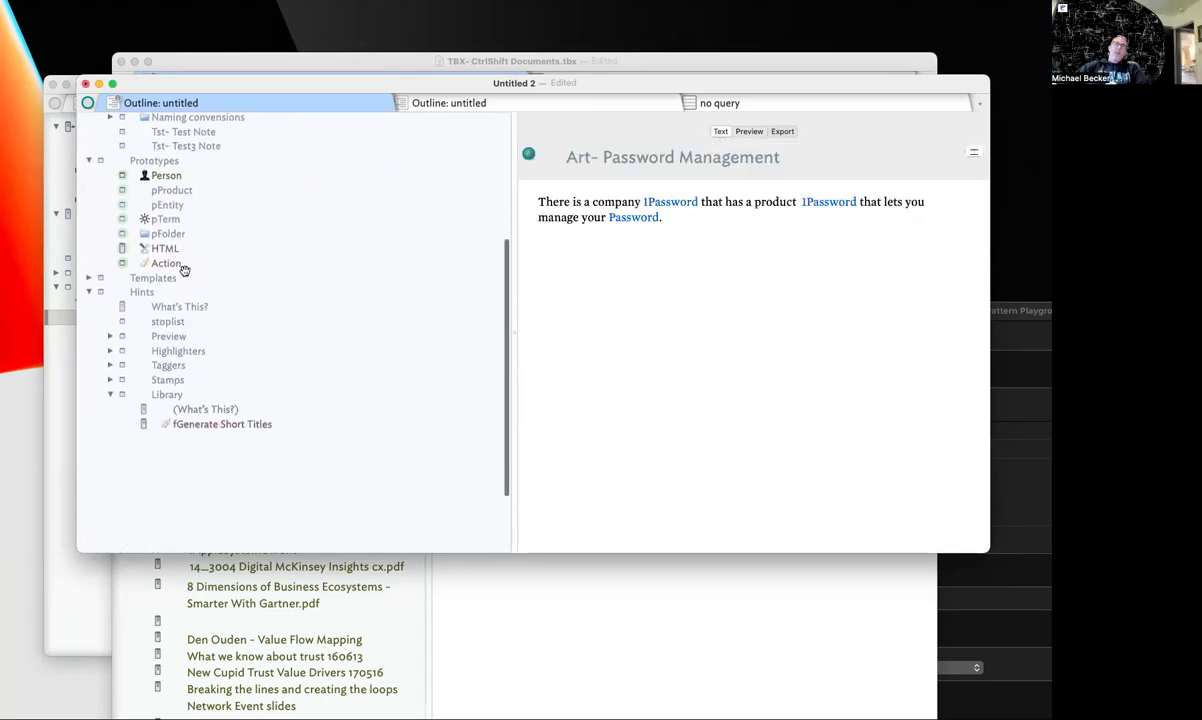
Inspect the HTML prototype and the HTML page template under Templates, then the pProduct prototype
left_click(176, 247)
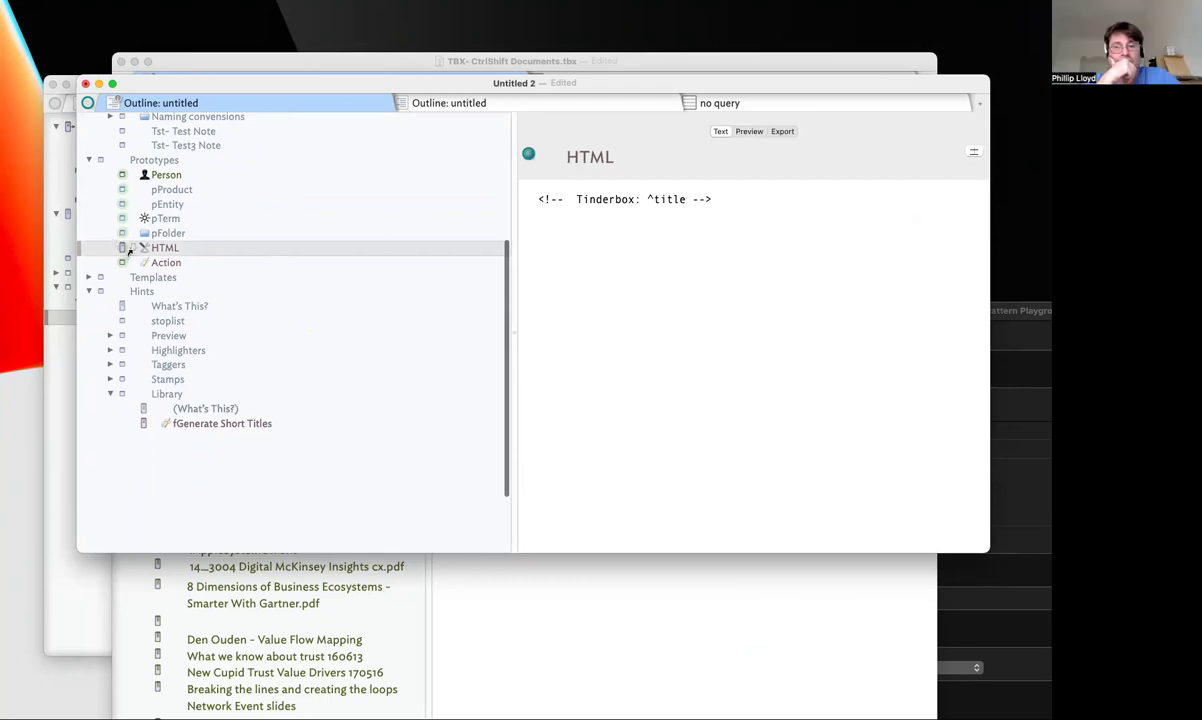
left_click(88, 279)
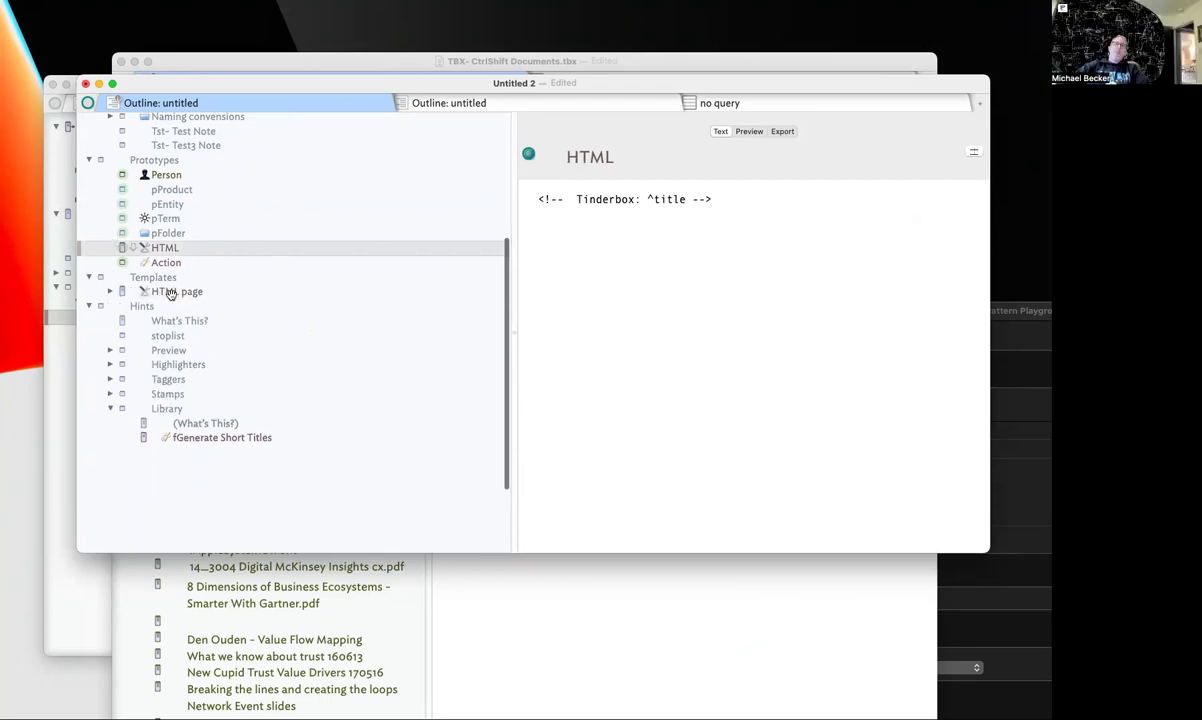
left_click(170, 291)
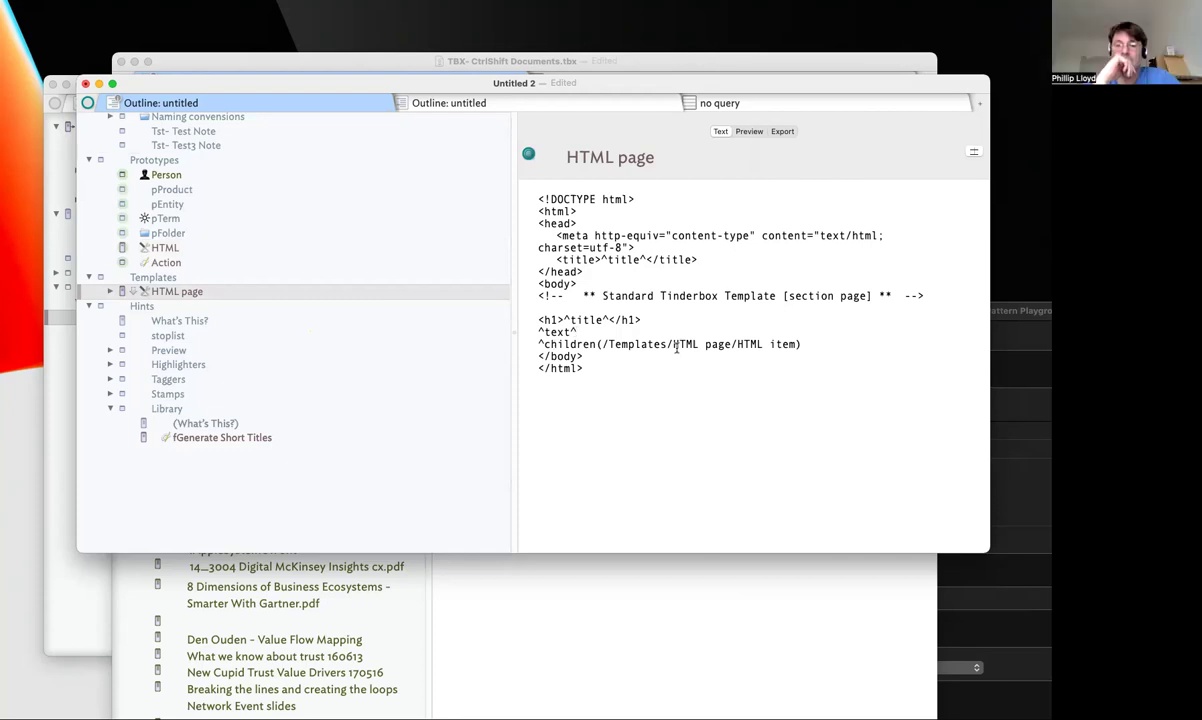
left_click(216, 190)
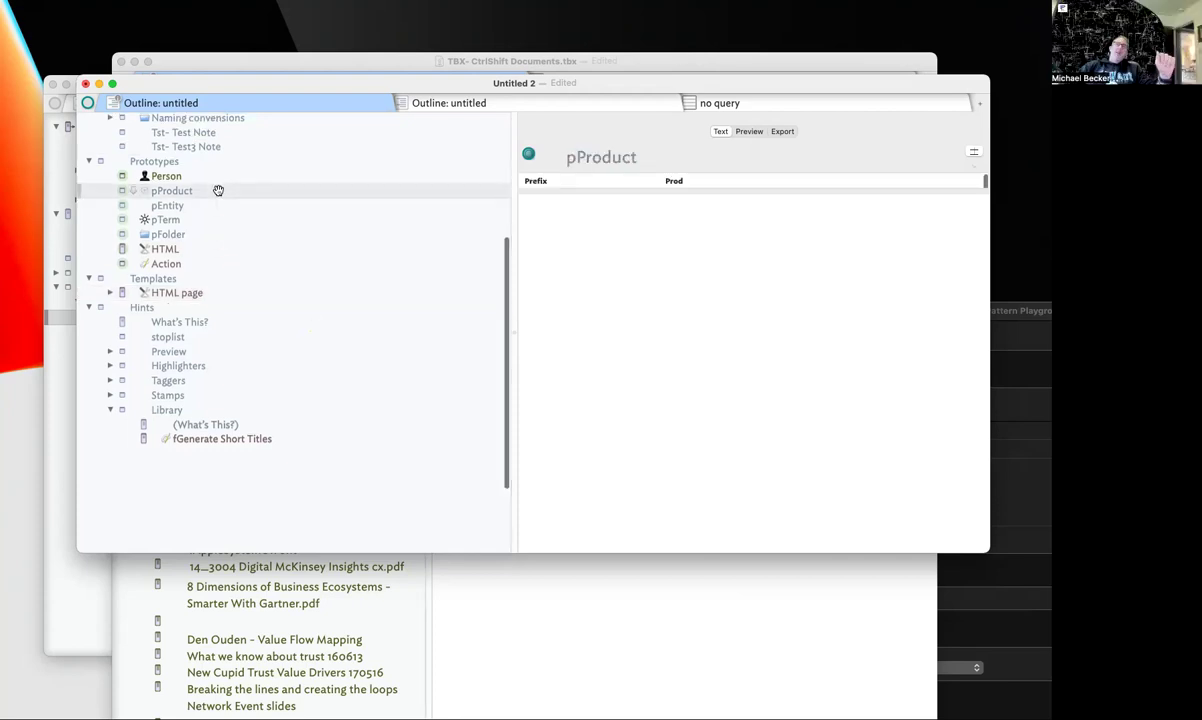
scroll(216, 190, "up", 10)
Add an Introduction child note to Art- Password Management and move the article's text into it
left_click(209, 126)
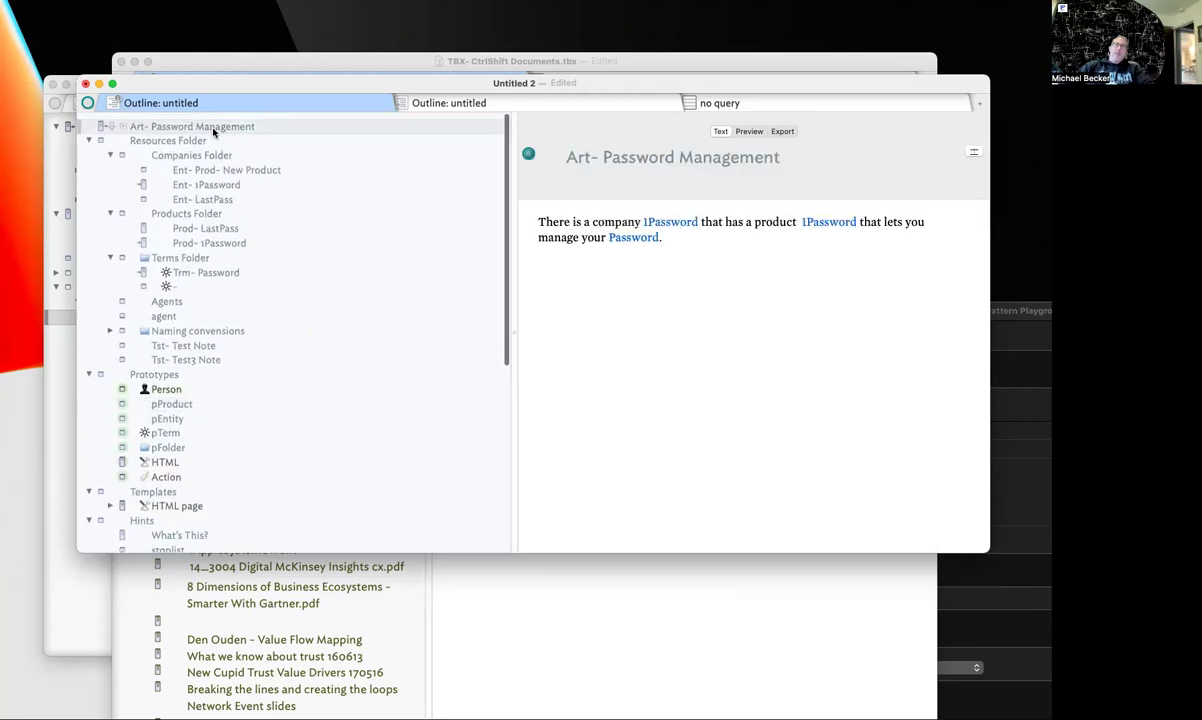
key("Return")
type("Introduction")
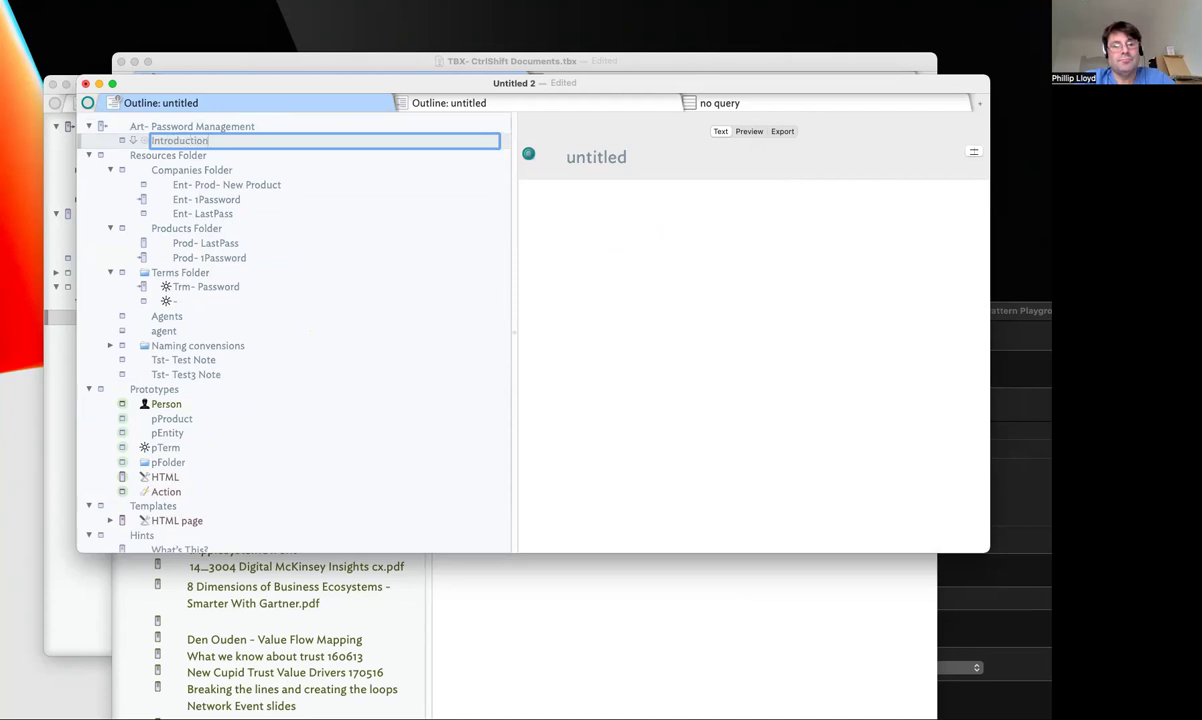
left_click(200, 125)
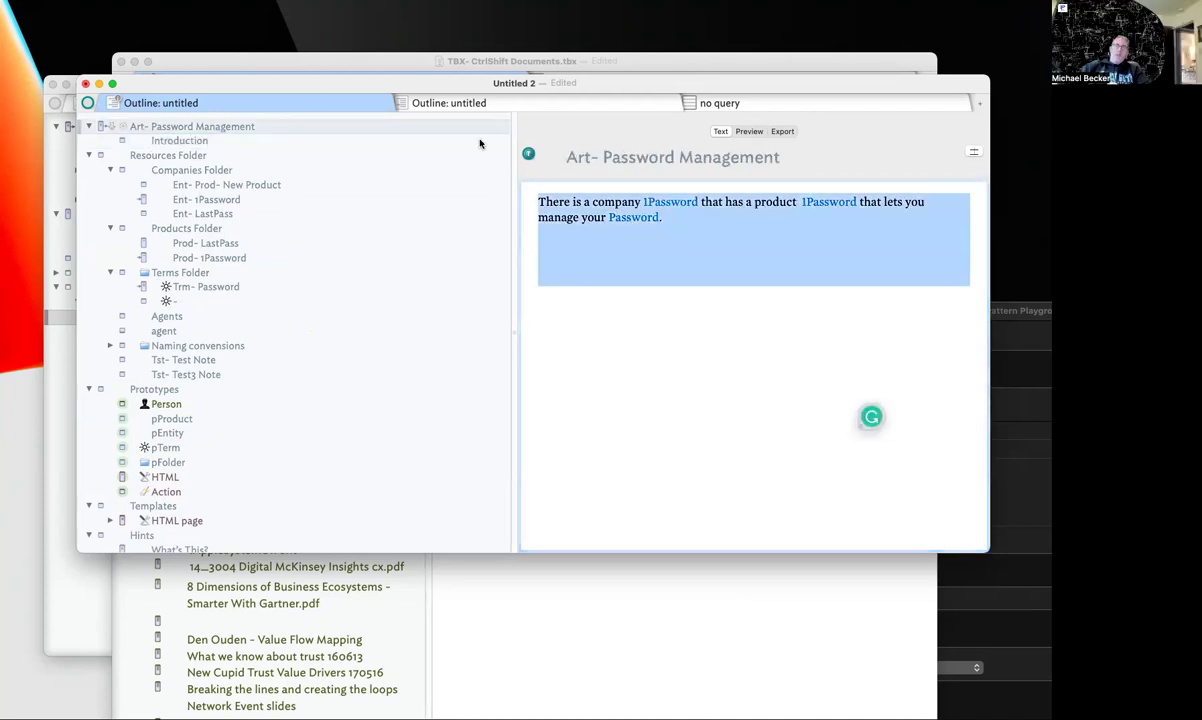
key("super+x")
left_click(280, 139)
left_click(690, 246)
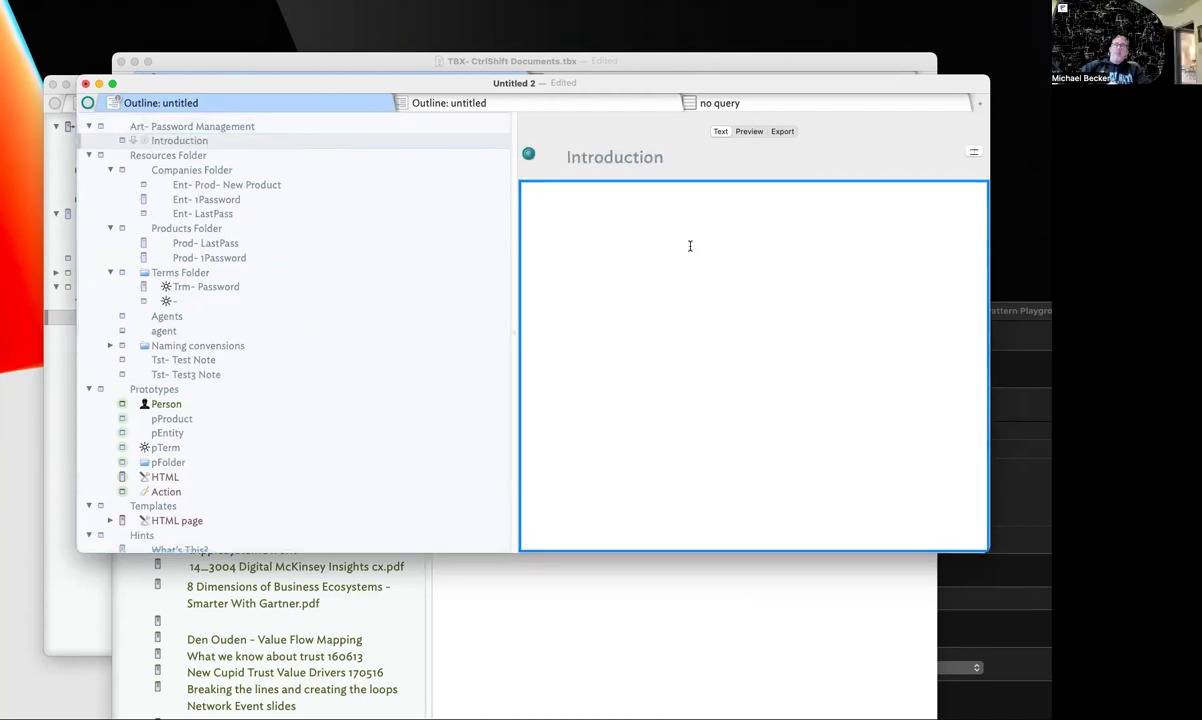
key("super+v")
Add Body and Conclusion notes after Introduction
left_click(228, 140)
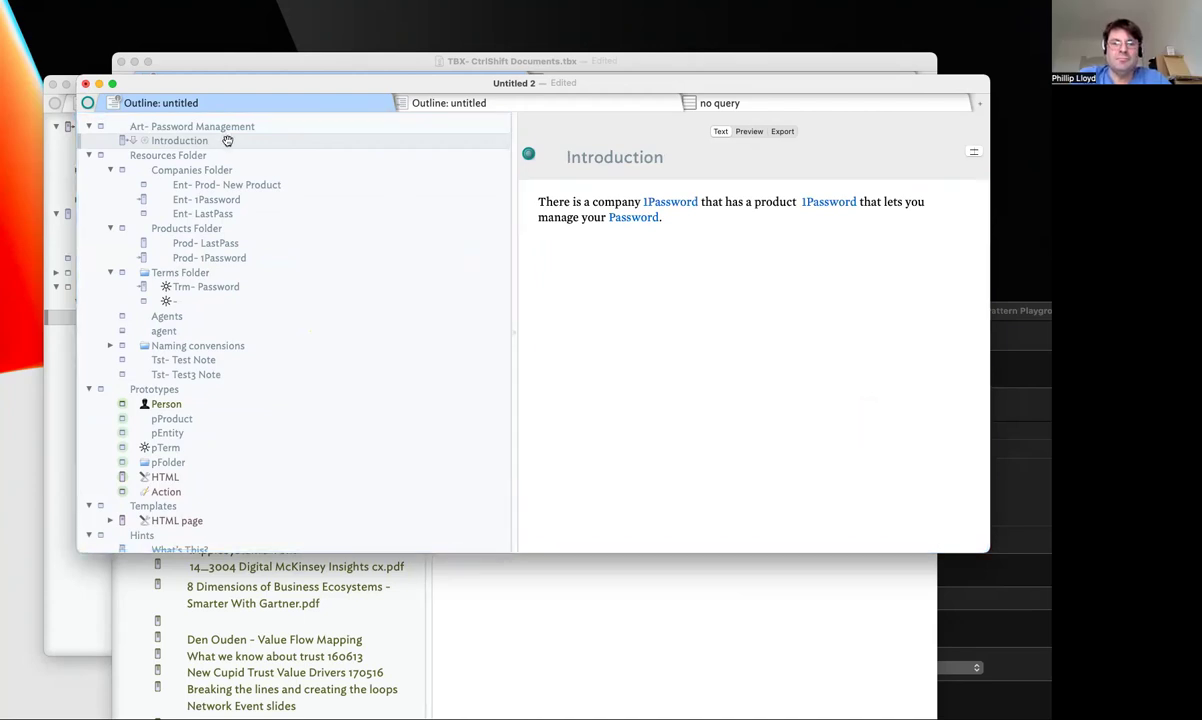
key("Return")
type("Body")
key("Return")
type("Con")
key("Return")
Write a conclusion sentence in Conclusion and 'This is the body' in Body, then preview the article
left_click(848, 281)
type("C")
key("BackSpace")
type("This is the conclusion.")
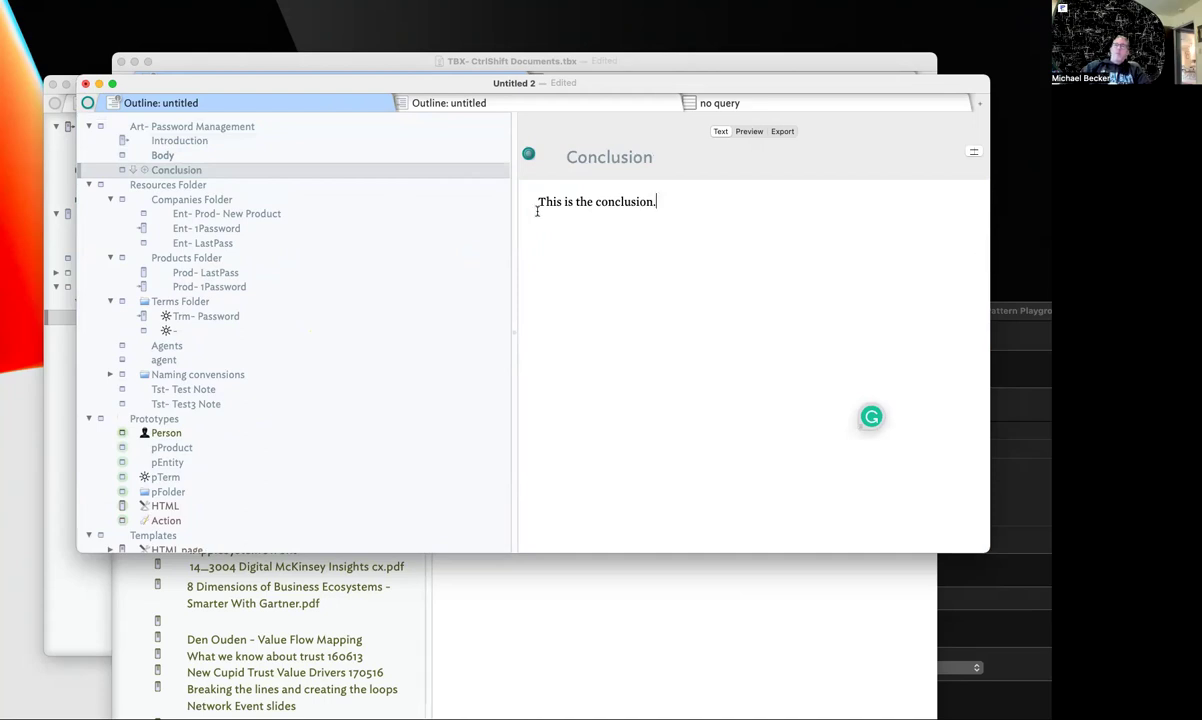
left_click(162, 155)
left_click(558, 210)
type("This is the bod")
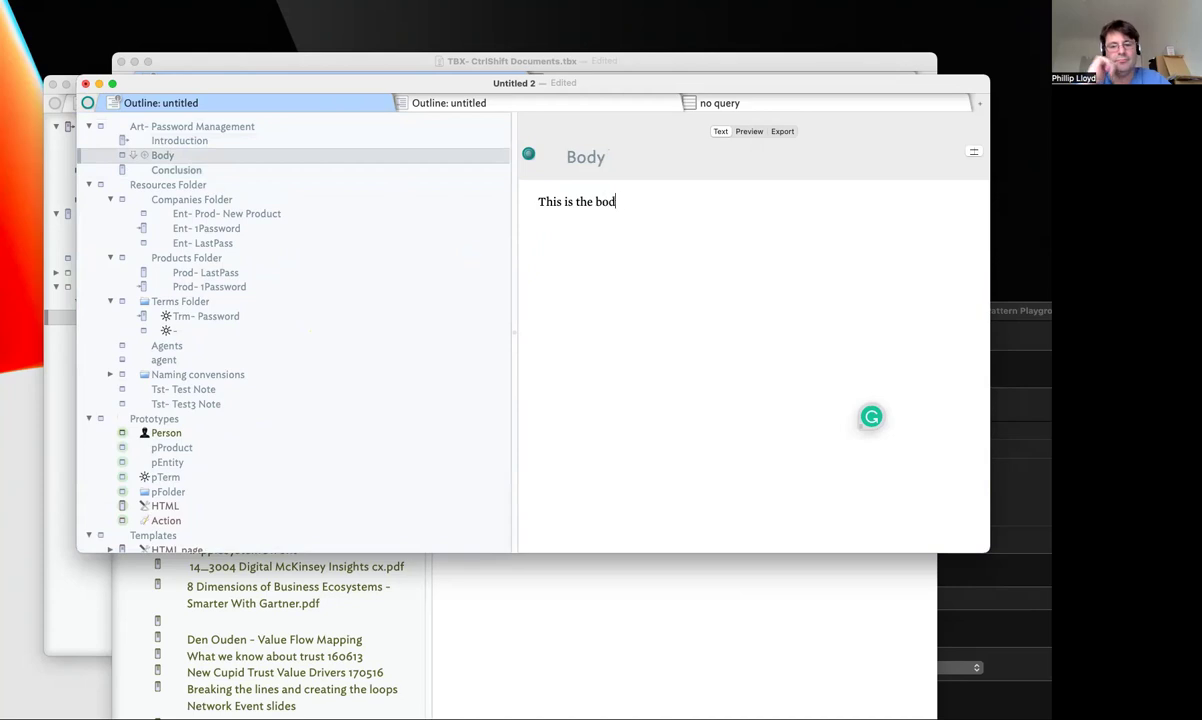
type("y")
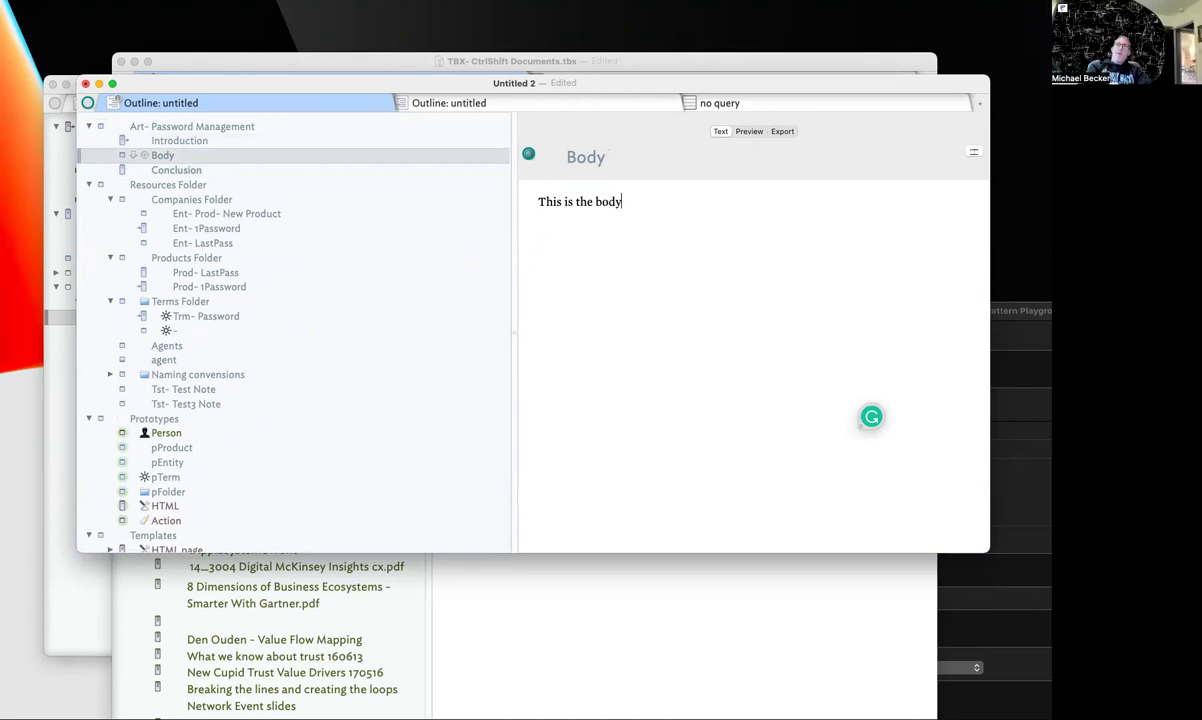
left_click(207, 127)
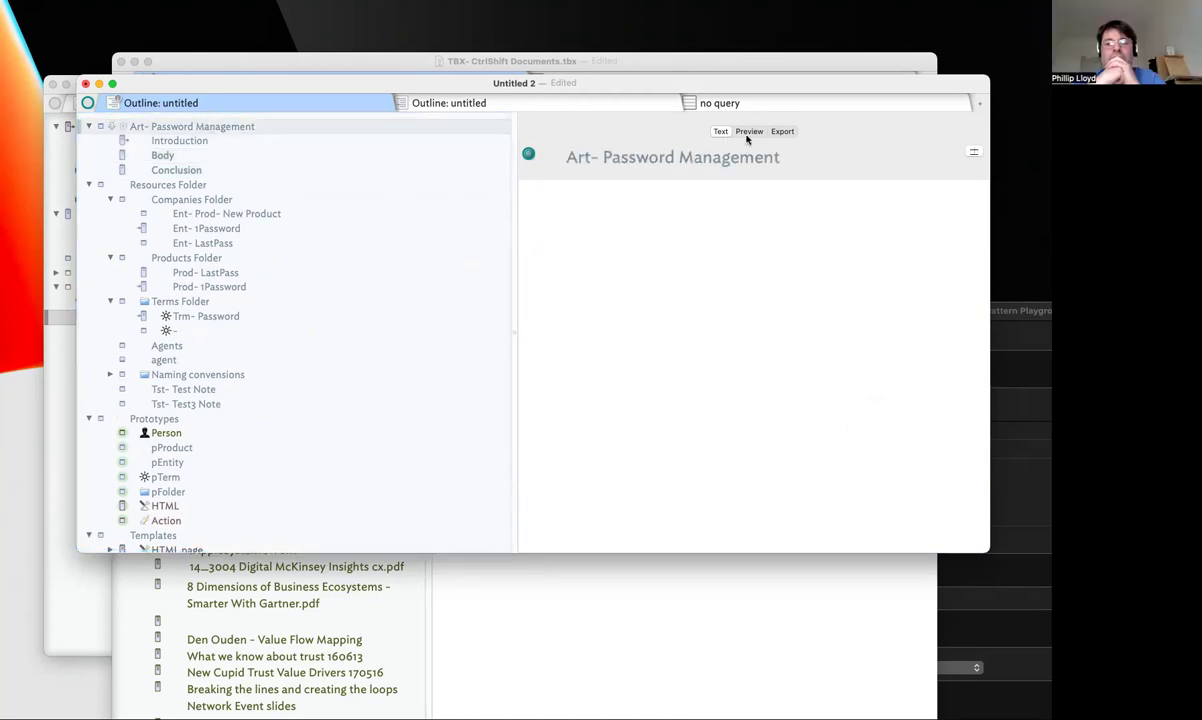
key("super+shift+p")
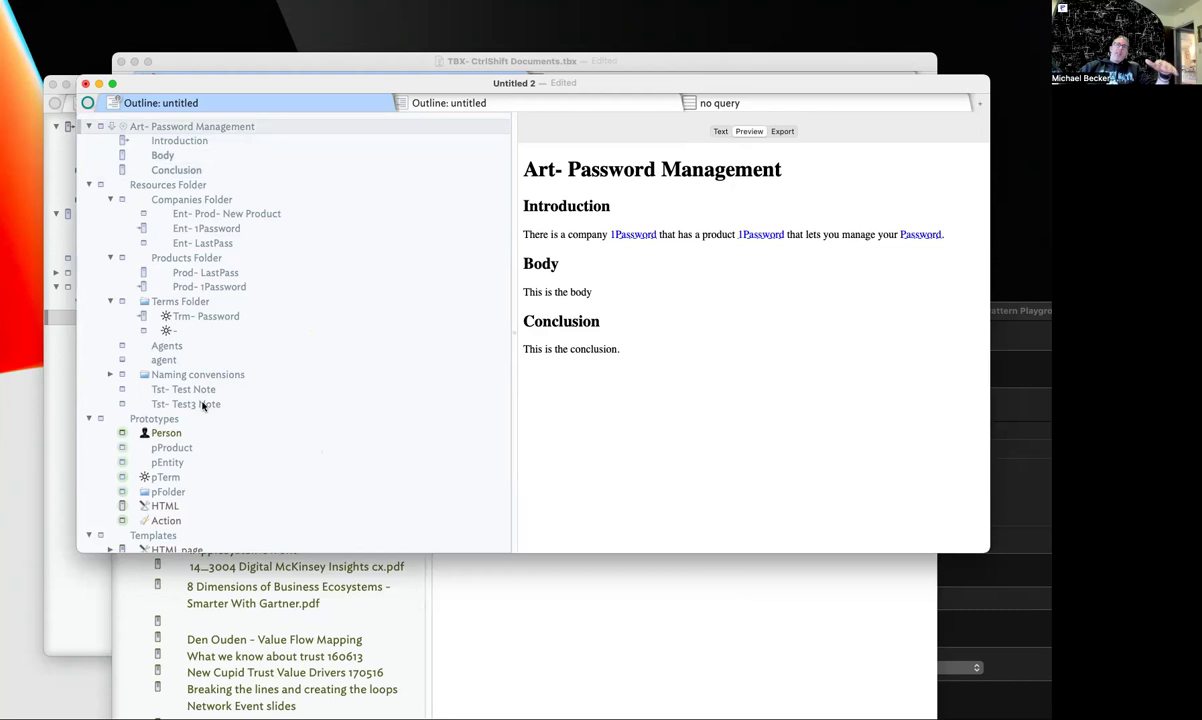
Inspect the HTML page template and the child template beneath it
scroll(202, 425, "down", 3)
left_click(119, 477)
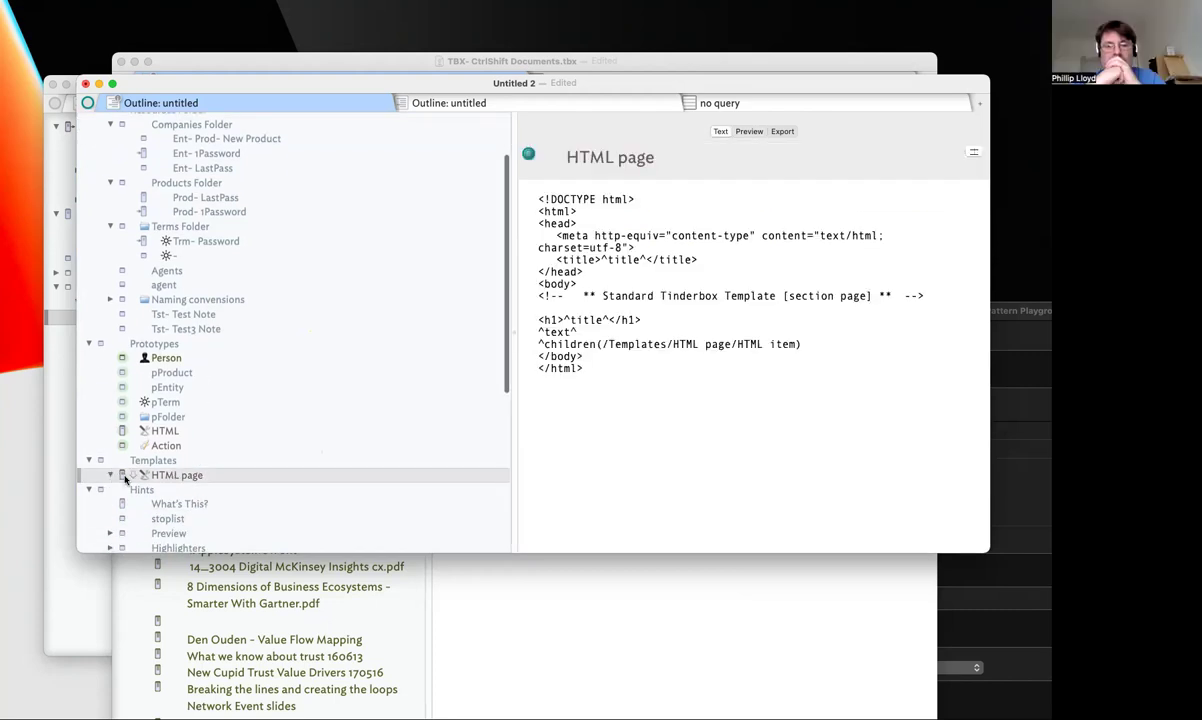
left_click(111, 475)
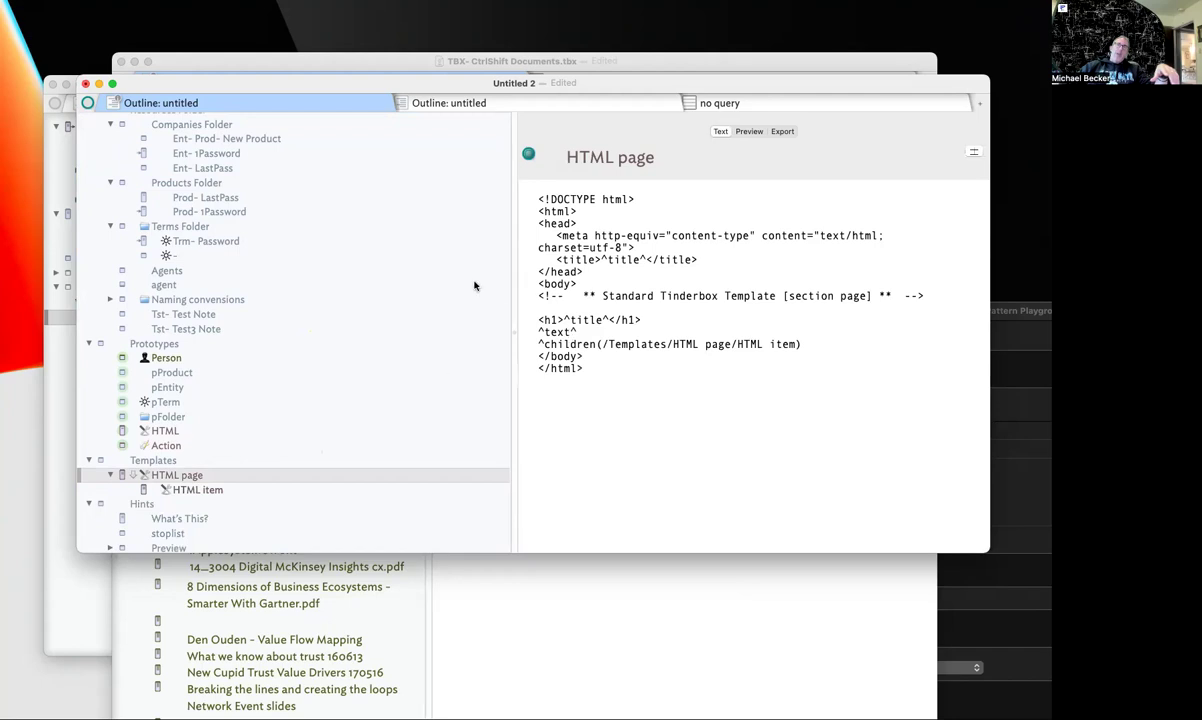
scroll(350, 230, "up", 3)
Type 'This is the preamble.' into the article note's own text and preview it
left_click(195, 126)
left_click(660, 228)
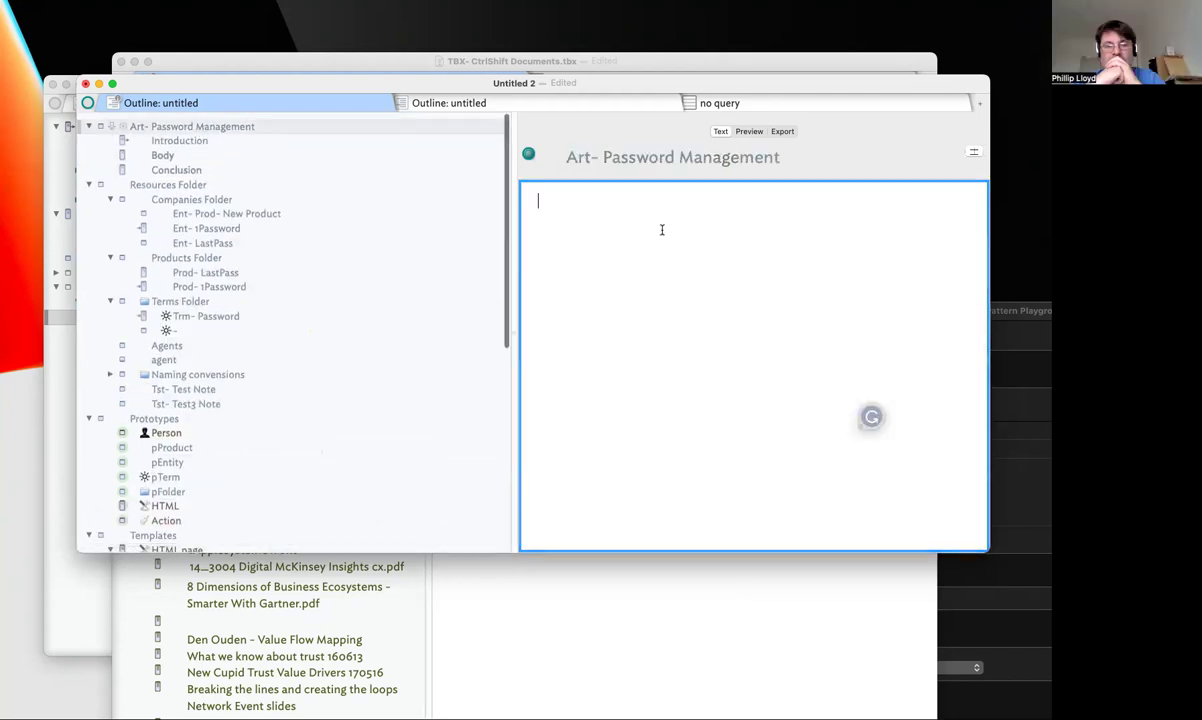
type("[r")
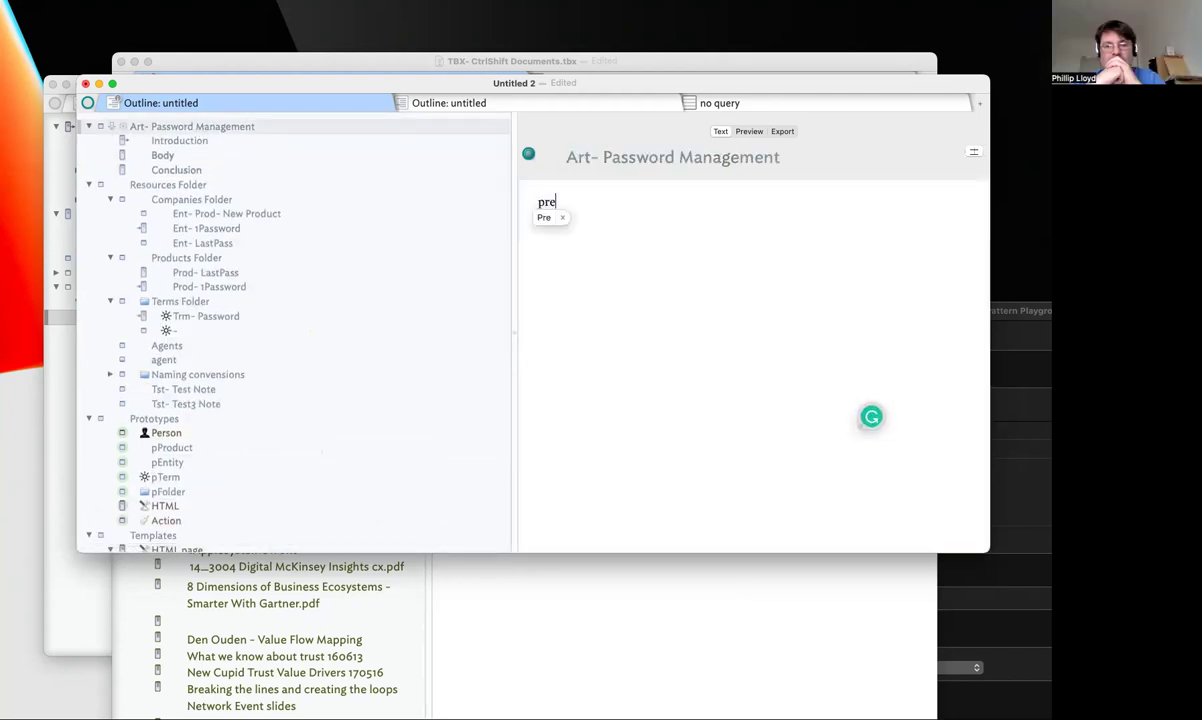
key("BackSpace")
key("BackSpace")
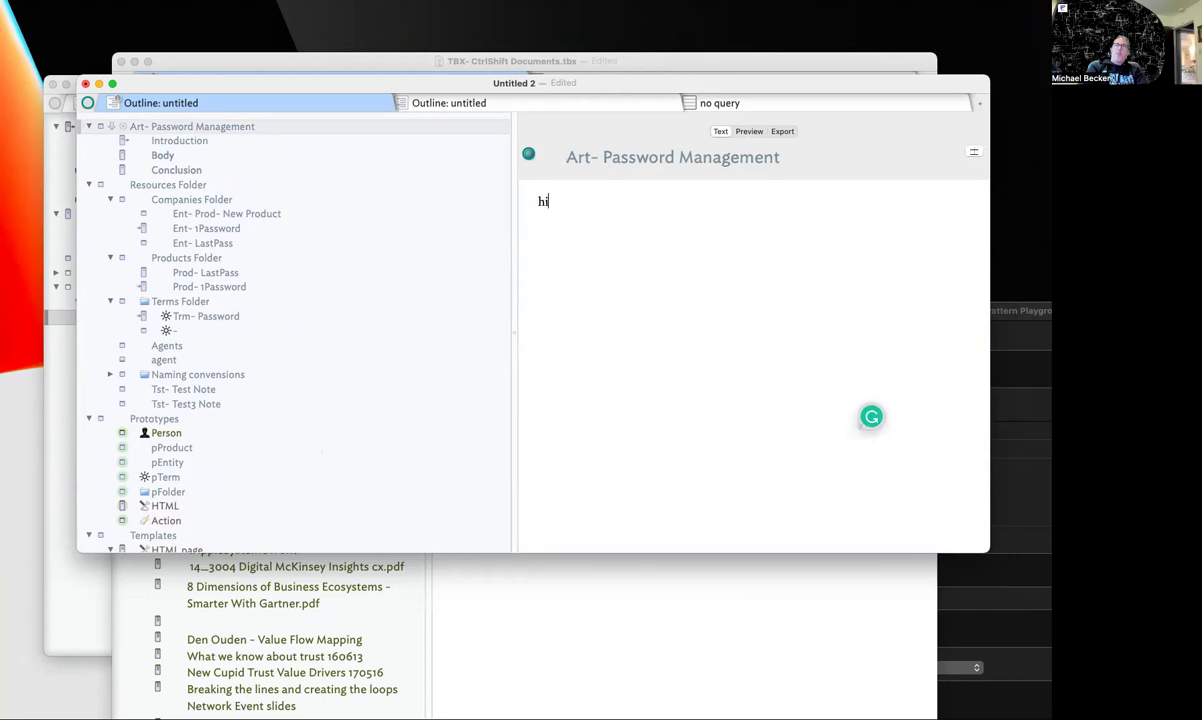
type("This is the preamble.")
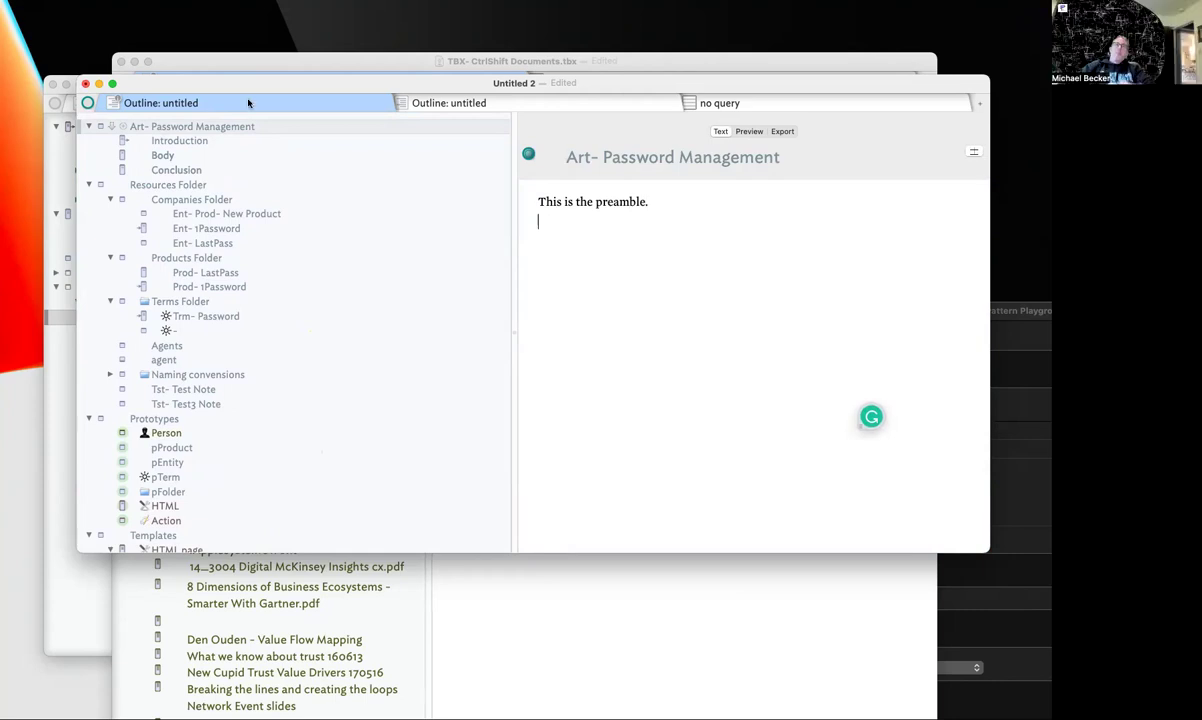
left_click(749, 131)
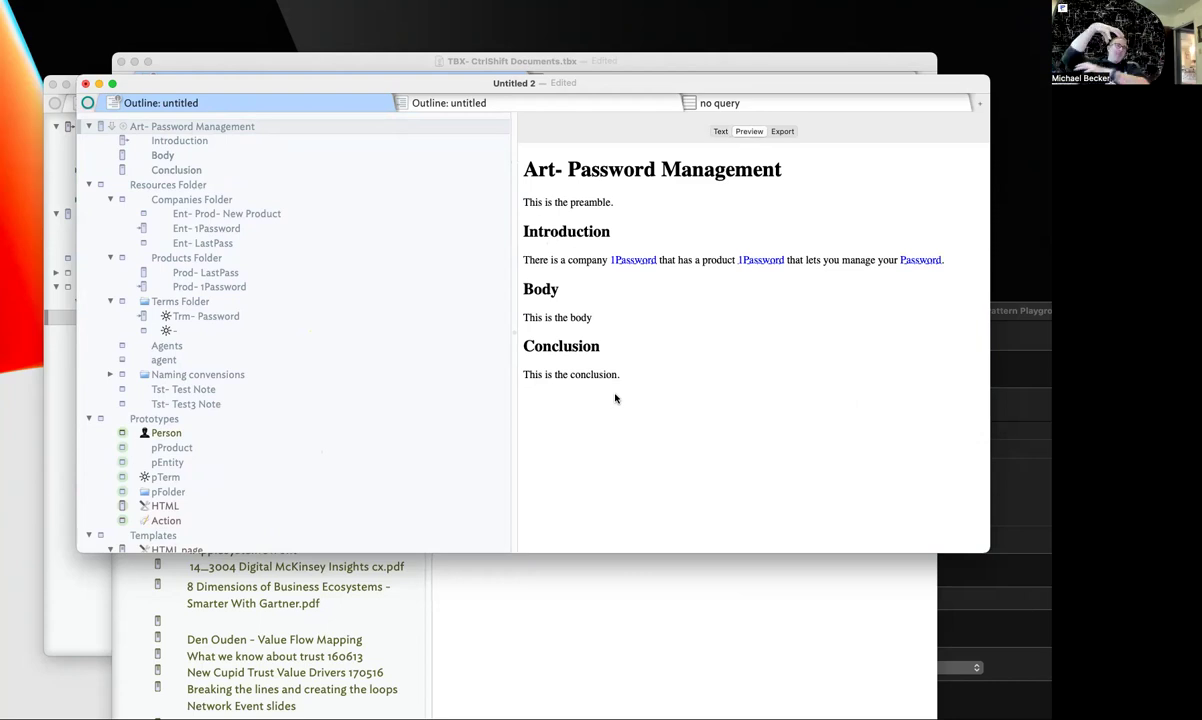
Check the HTML item template's code, then return to the HTML page template's code
scroll(198, 316, "down", 5)
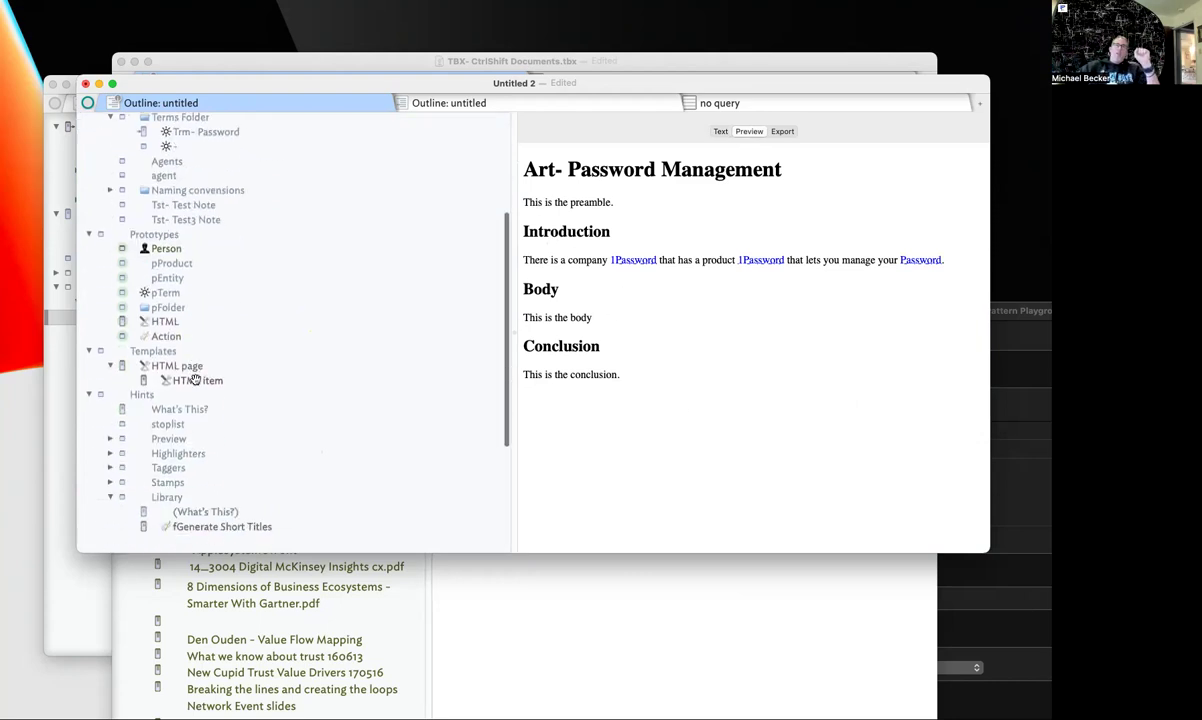
left_click(184, 281)
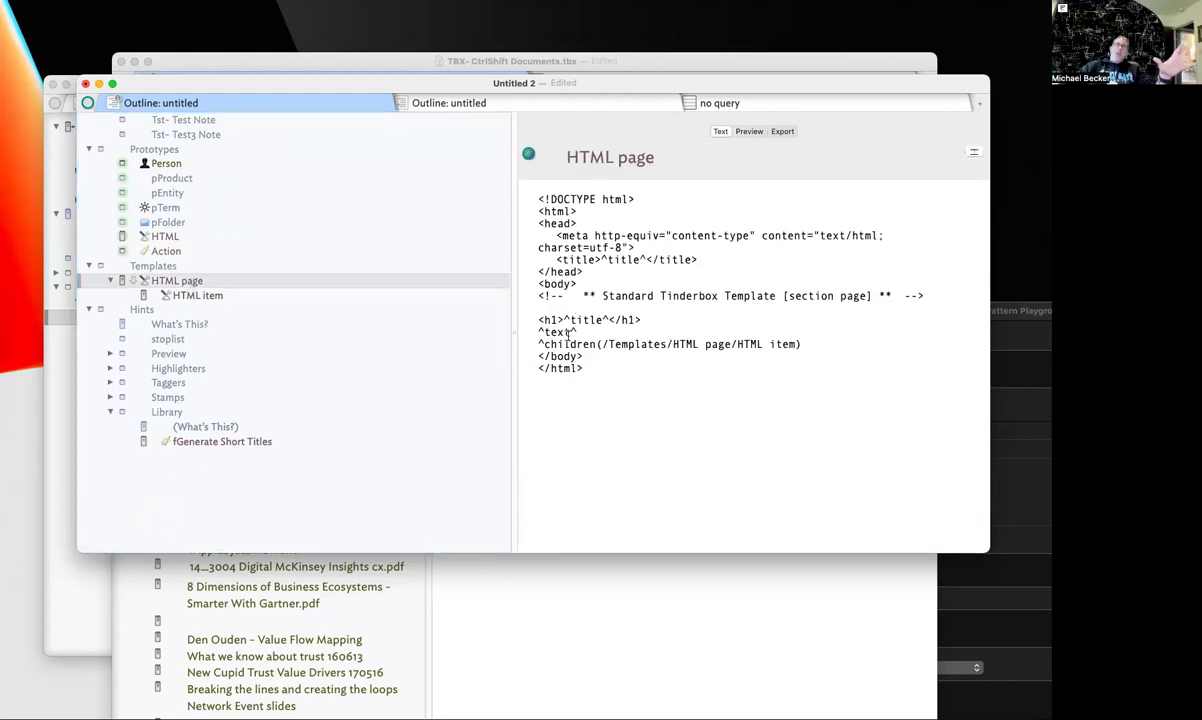
left_click(190, 296)
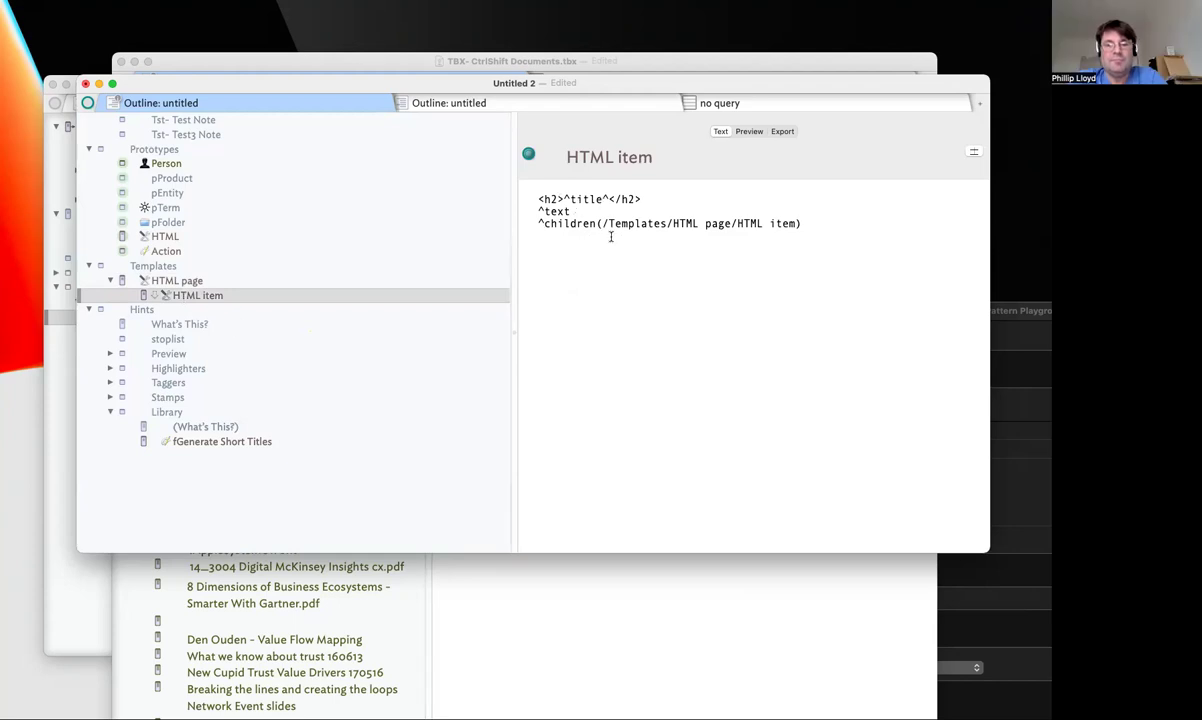
key("Up")
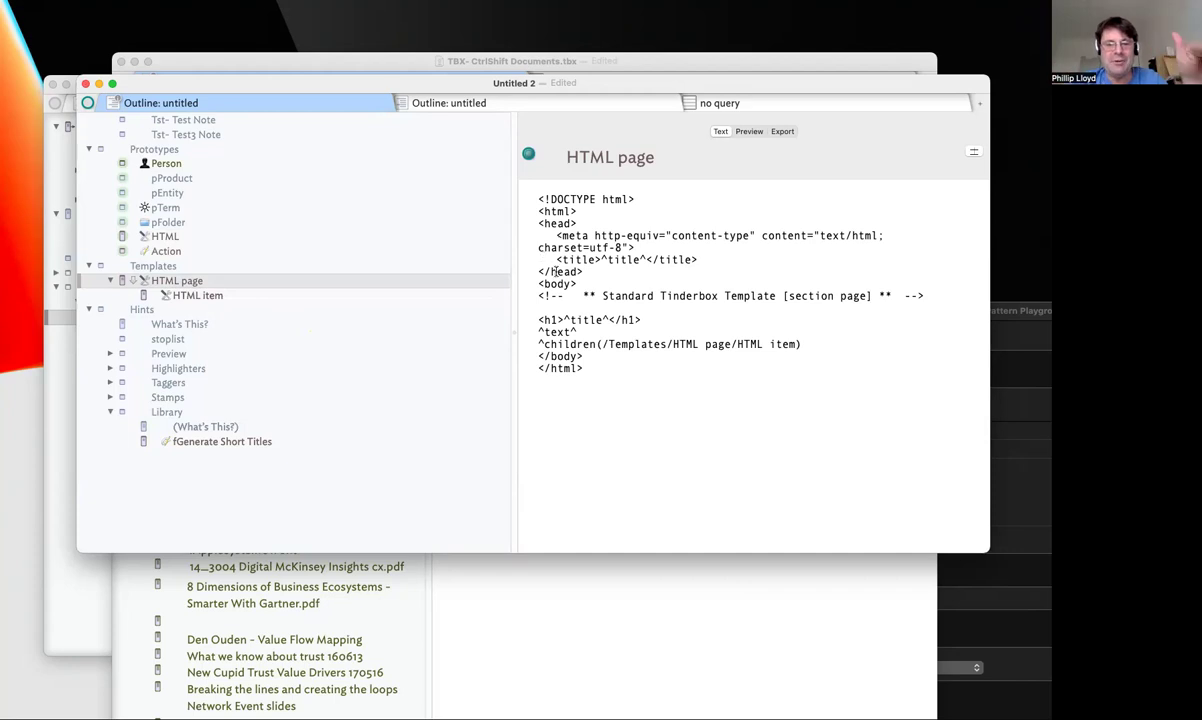
Replace the title placeholder in the HTML page template's h1 with ^value($ShortTitle)^
left_click(604, 319)
key("BackSpace")
key("BackSpace")
key("BackSpace")
key("BackSpace")
key("BackSpace")
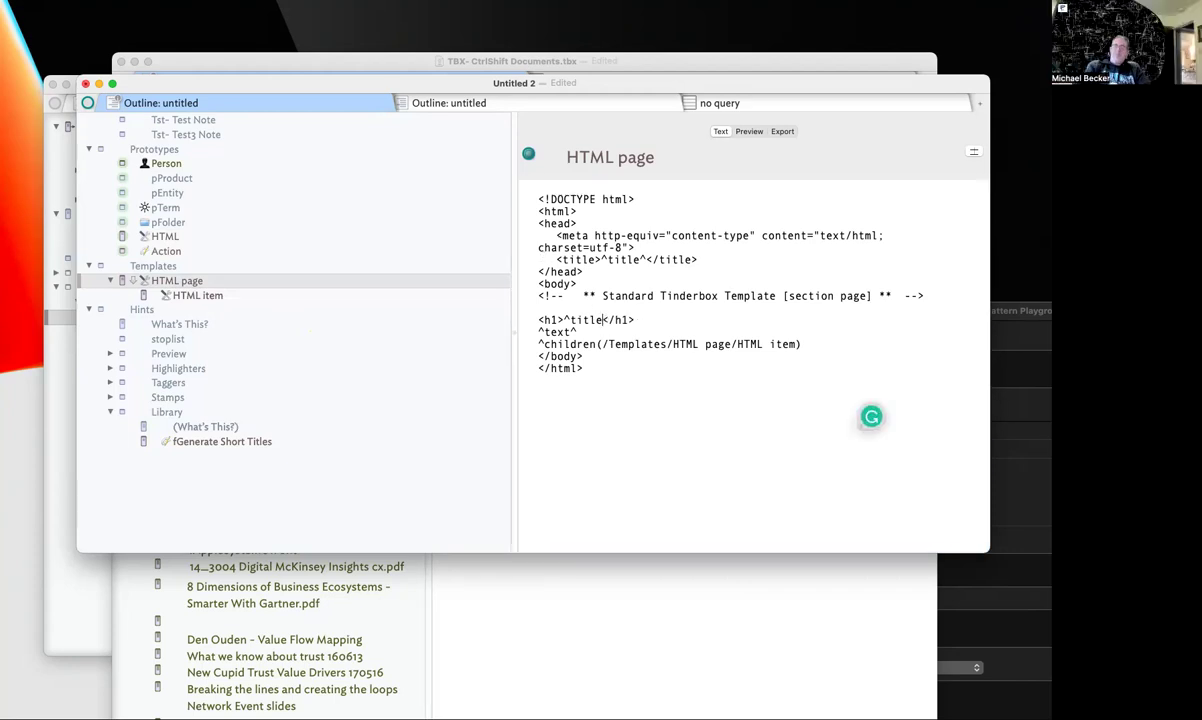
key("BackSpace")
type("value(")
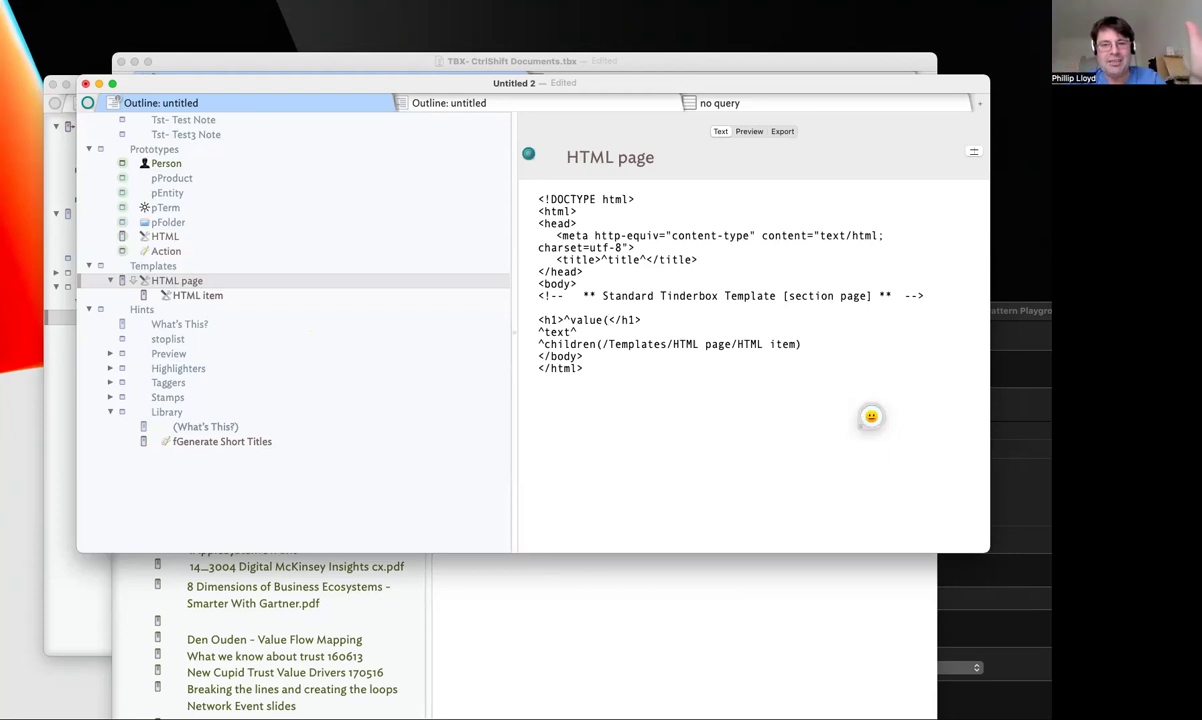
type("$ShortTitle")
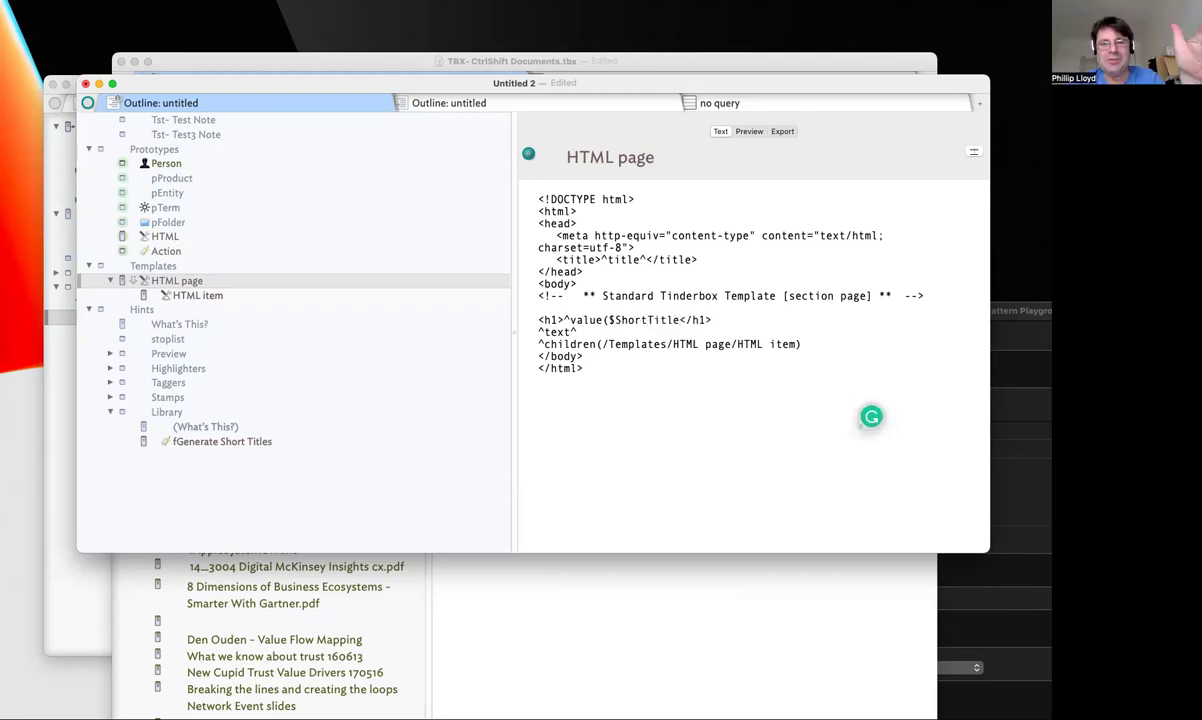
type(")")
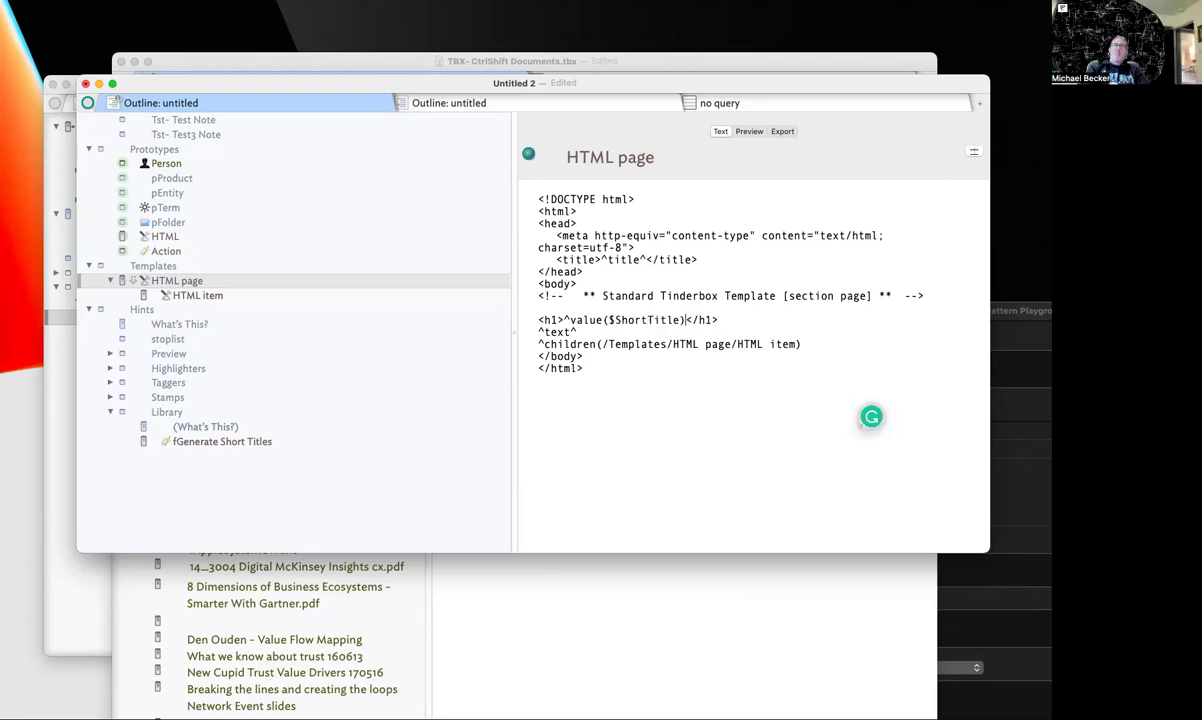
type("^")
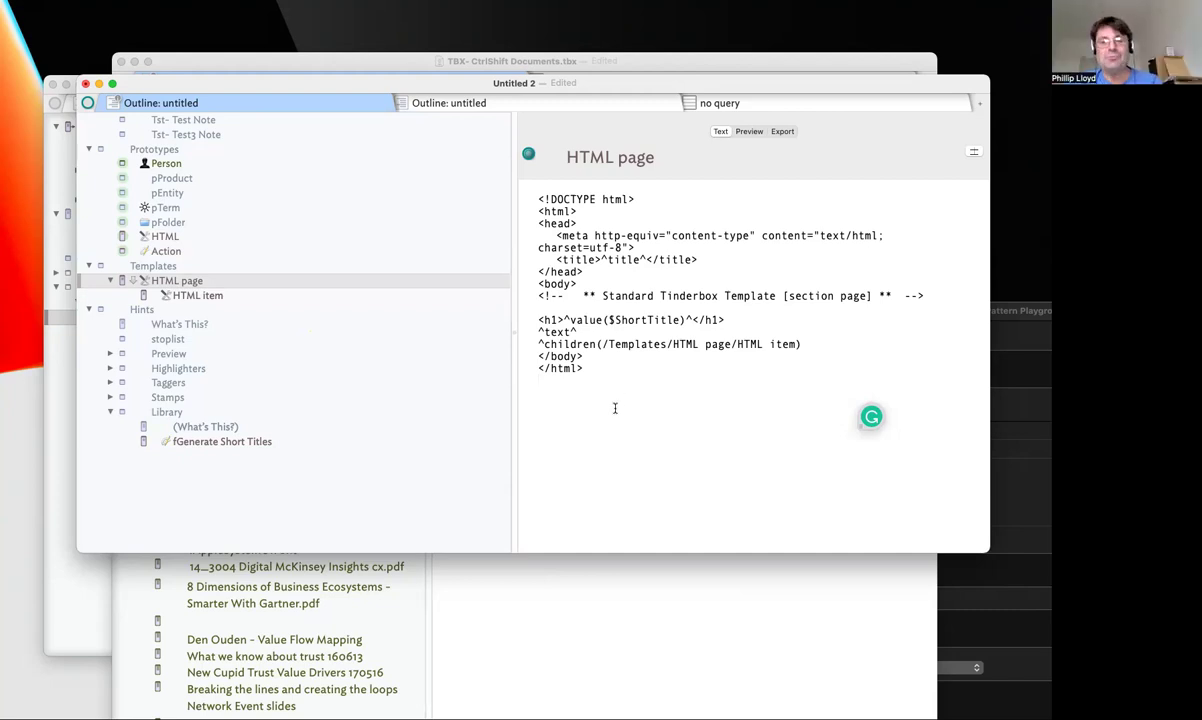
scroll(266, 172, "up", 10)
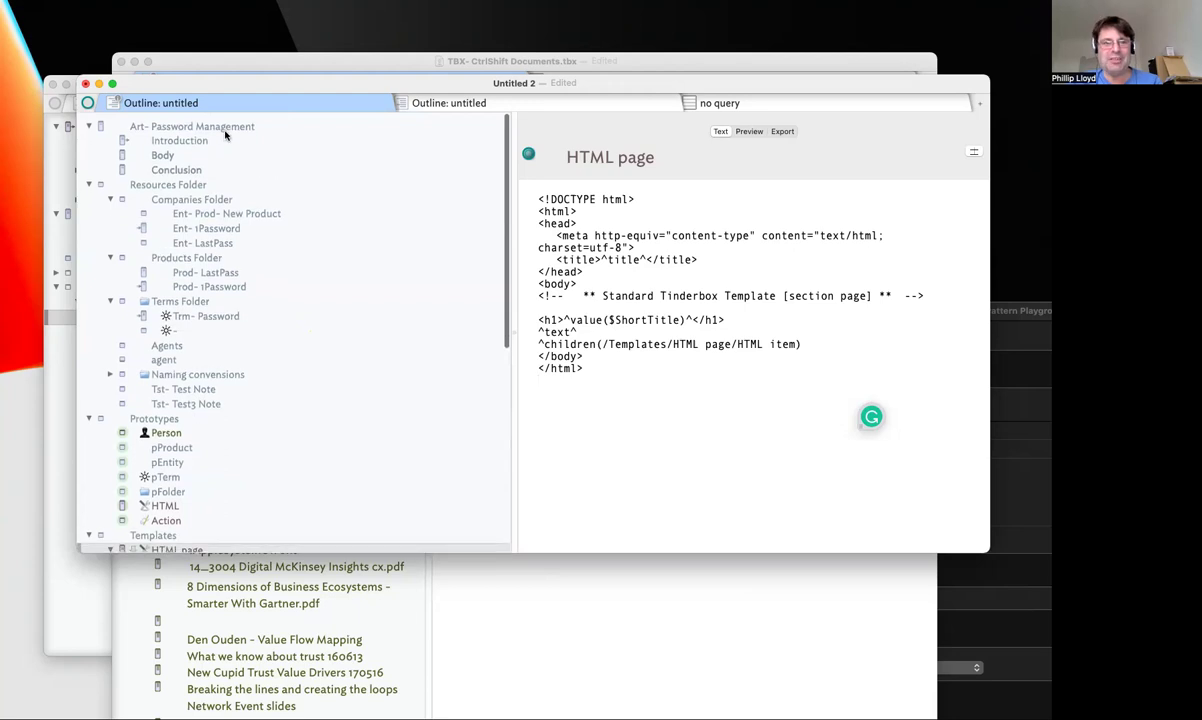
Preview Art- Password Management, then add ShortTitle to its displayed key attributes
left_click(227, 126)
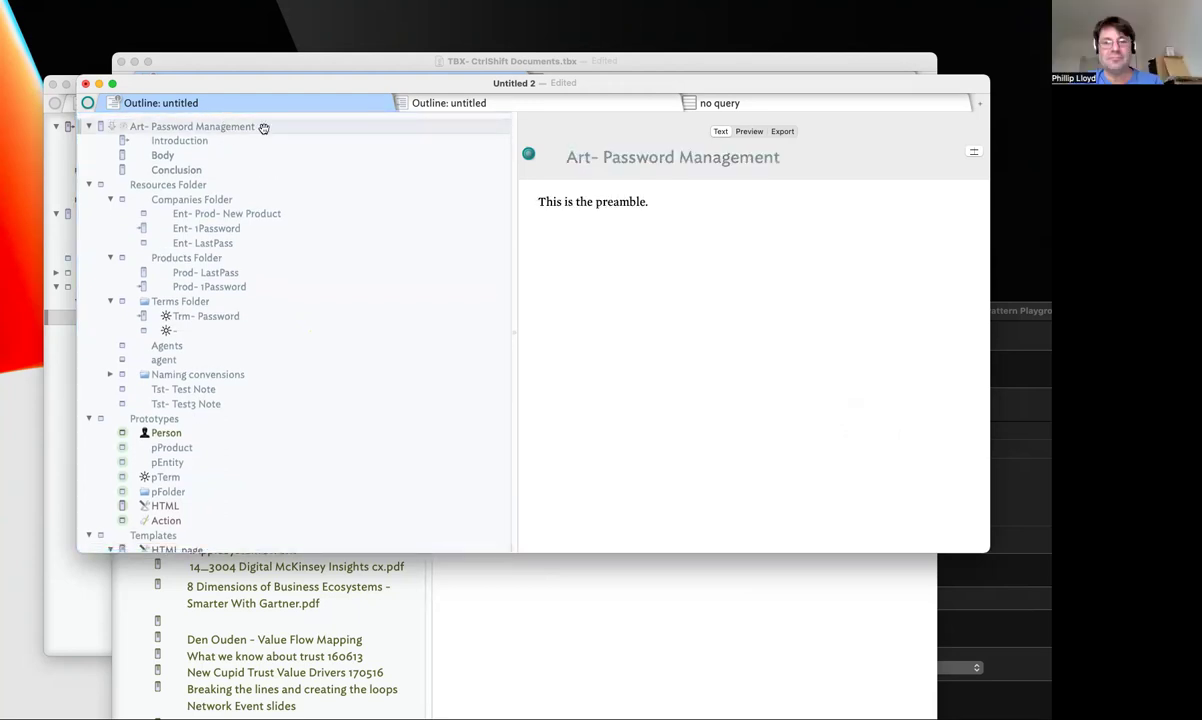
left_click(748, 131)
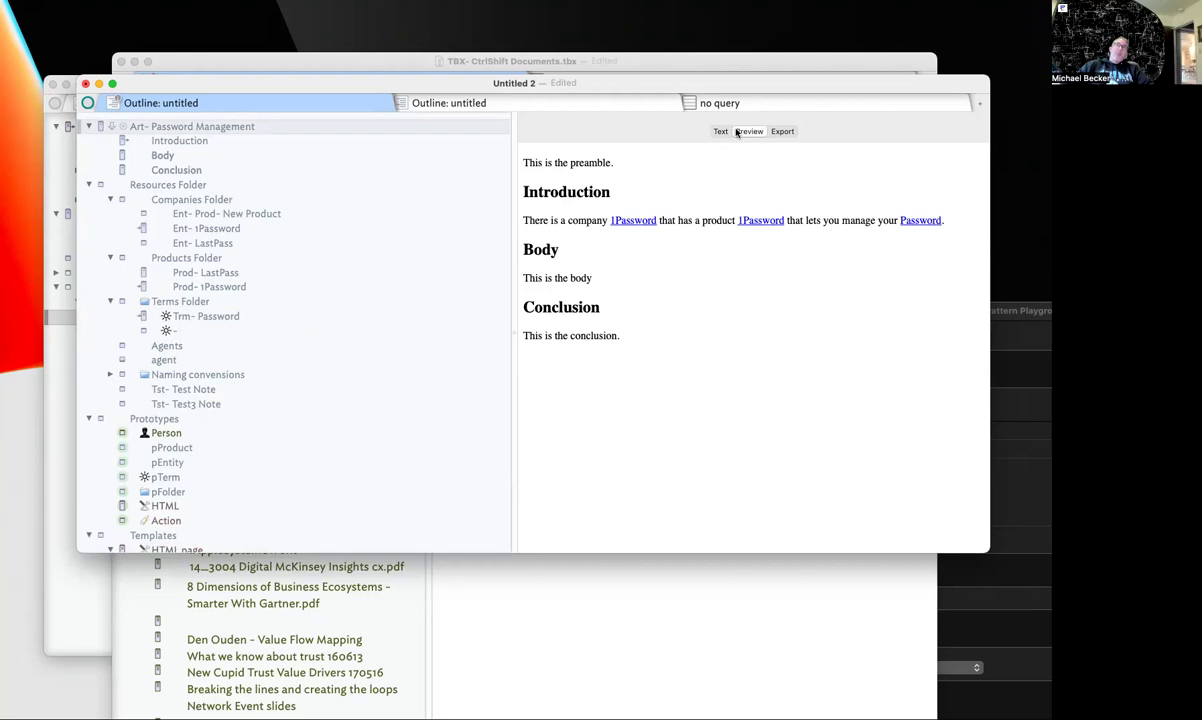
left_click(721, 132)
left_click(973, 153)
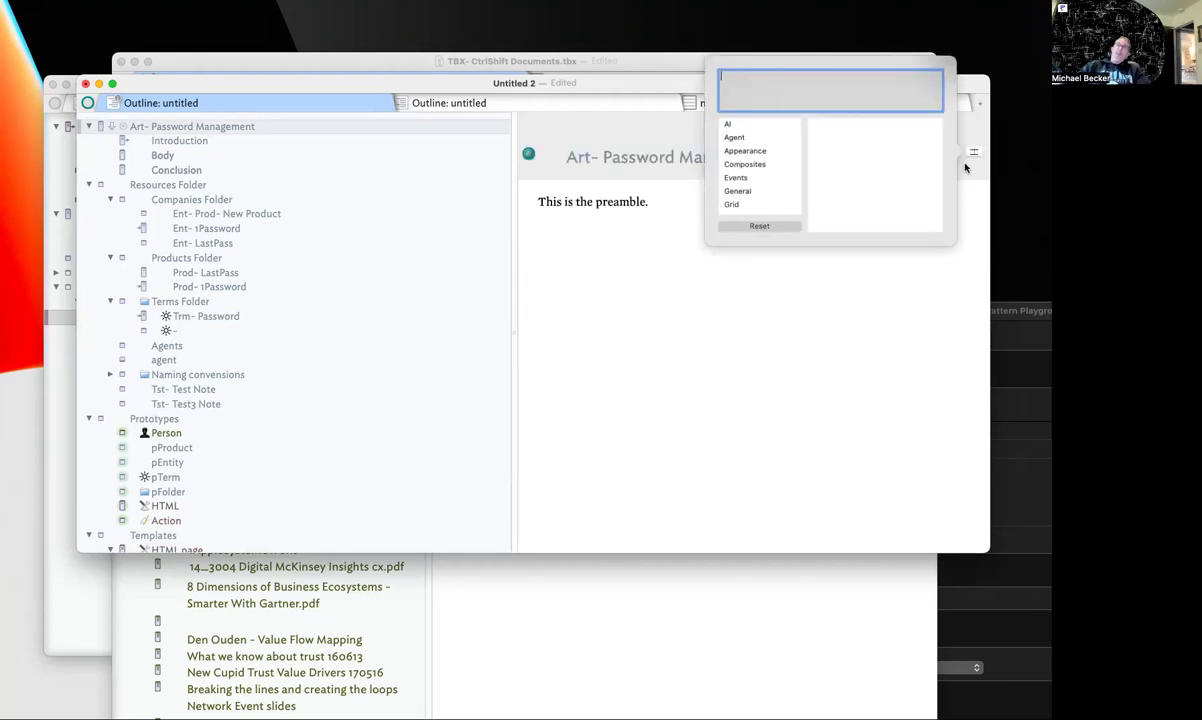
type("Short")
key("Return")
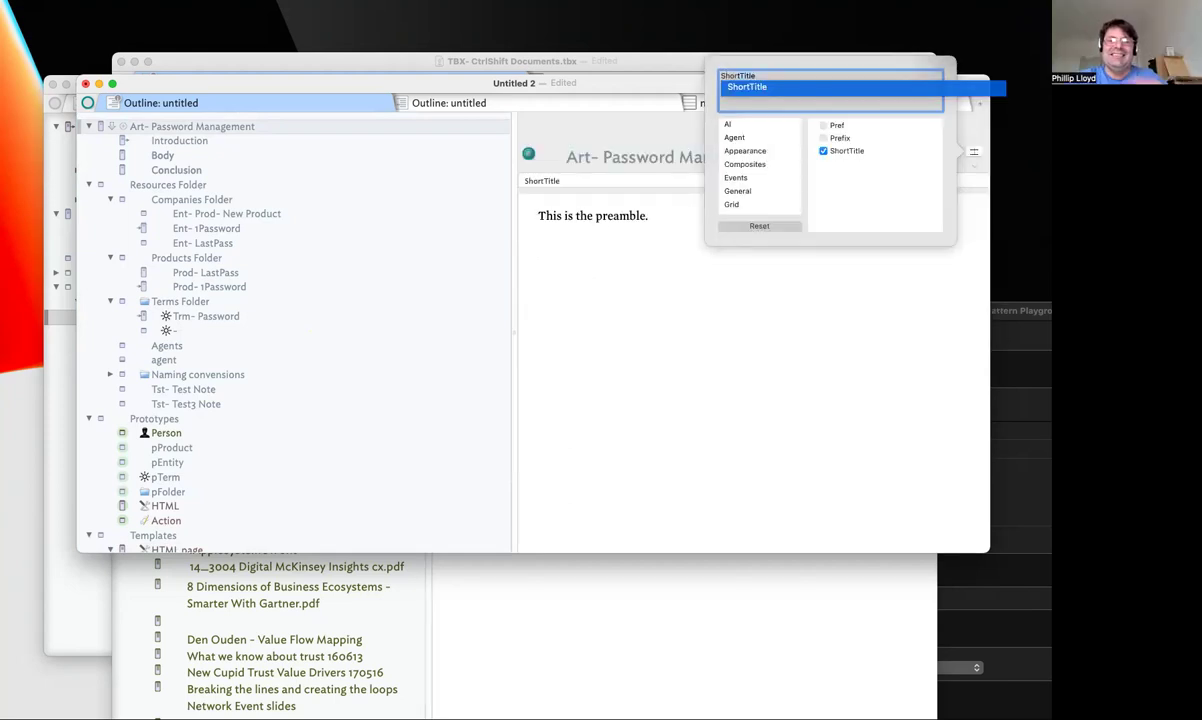
left_click(742, 403)
Create a new prototype note named pArticle below pTerm
scroll(188, 450, "down", 1)
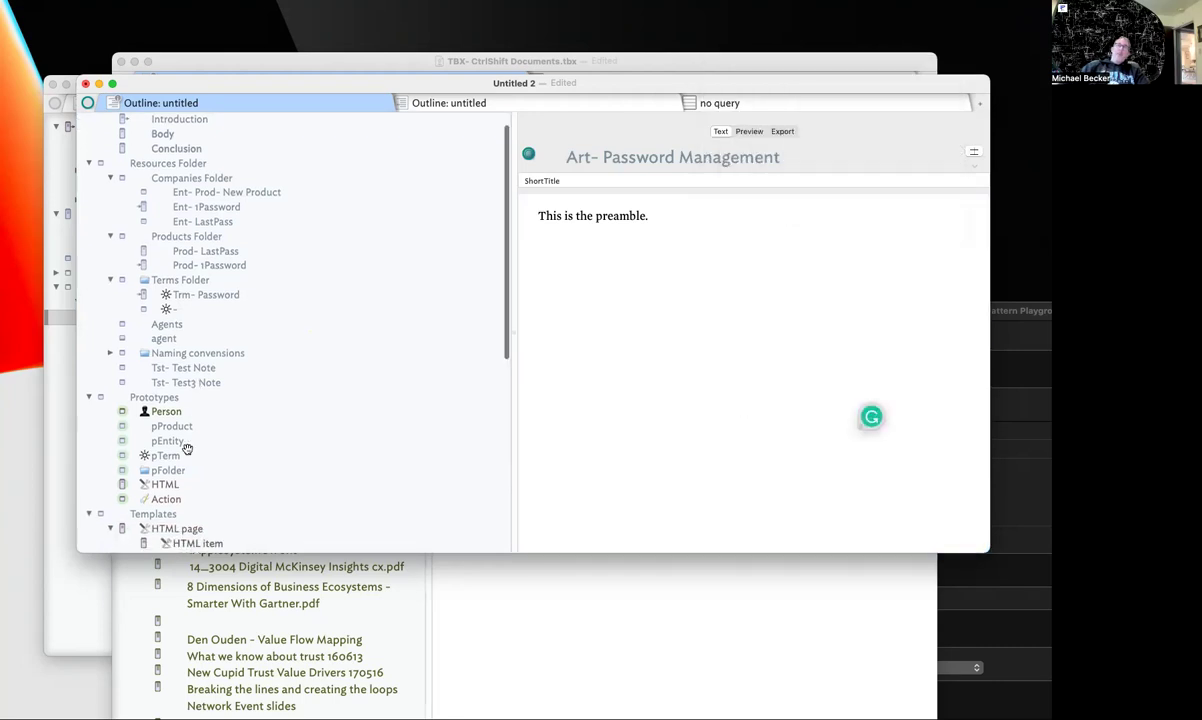
left_click(186, 451)
key("Return")
type("pA")
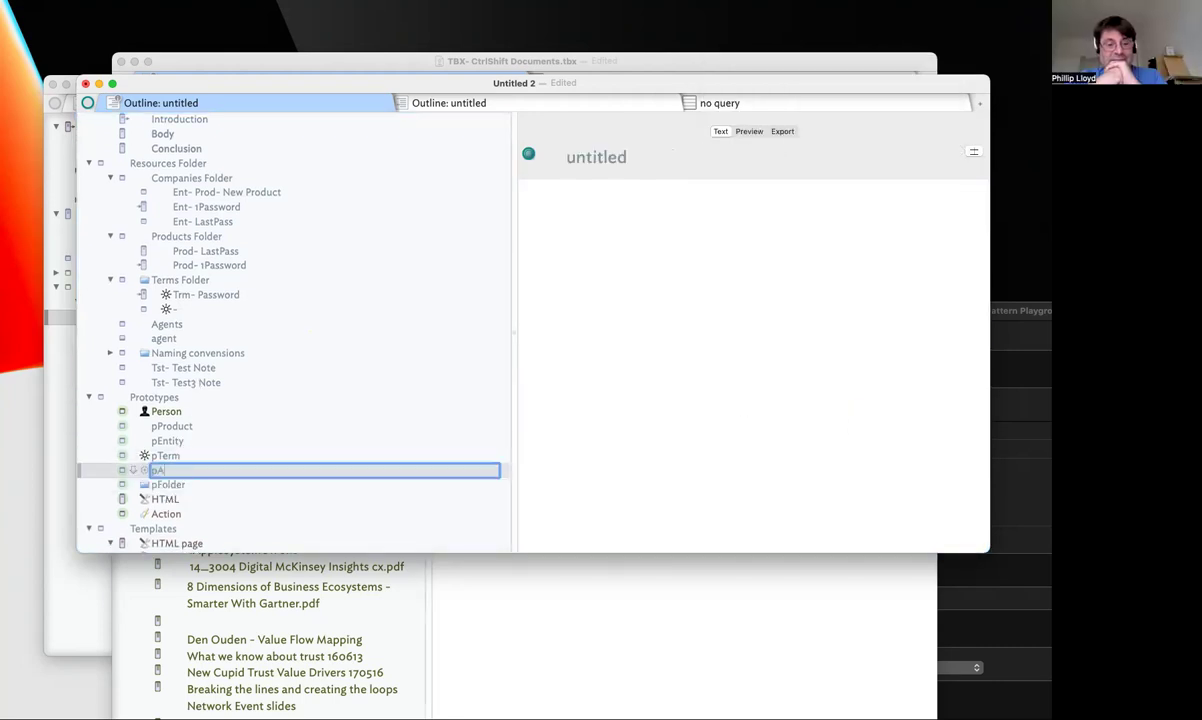
type("rticle")
key("Return")
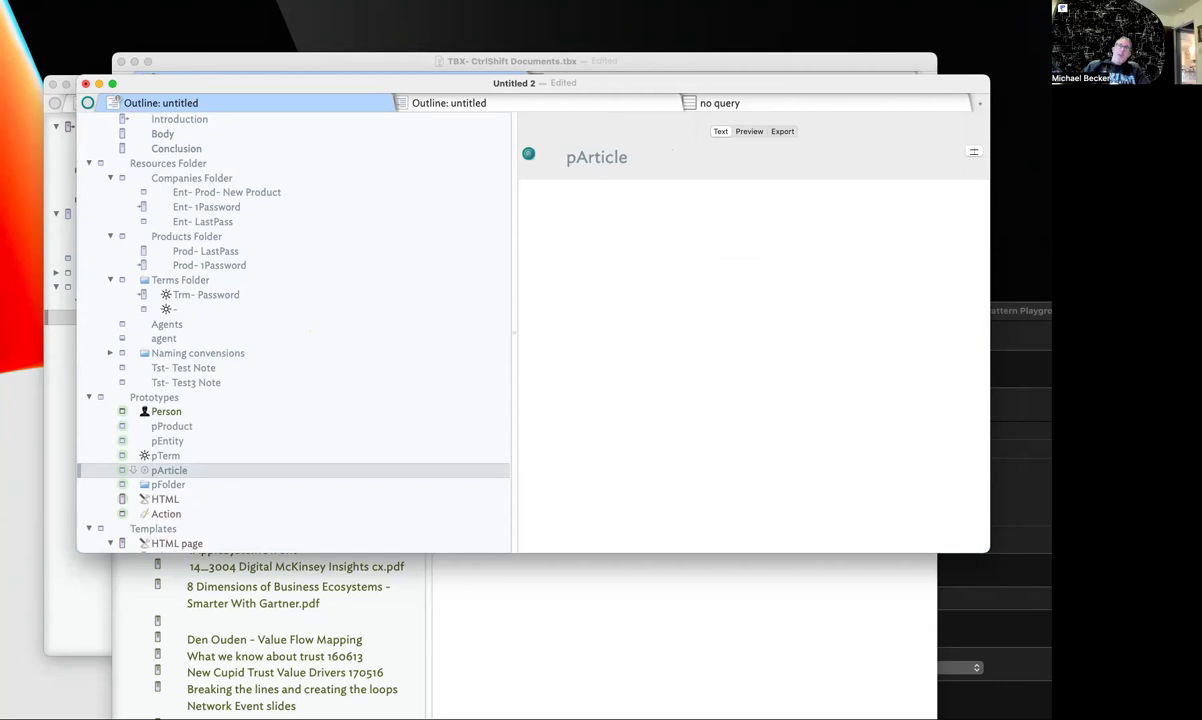
Copy fShortTitle() from the function note and set pArticle's Rule to fShortTitle();
scroll(237, 444, "down", 5)
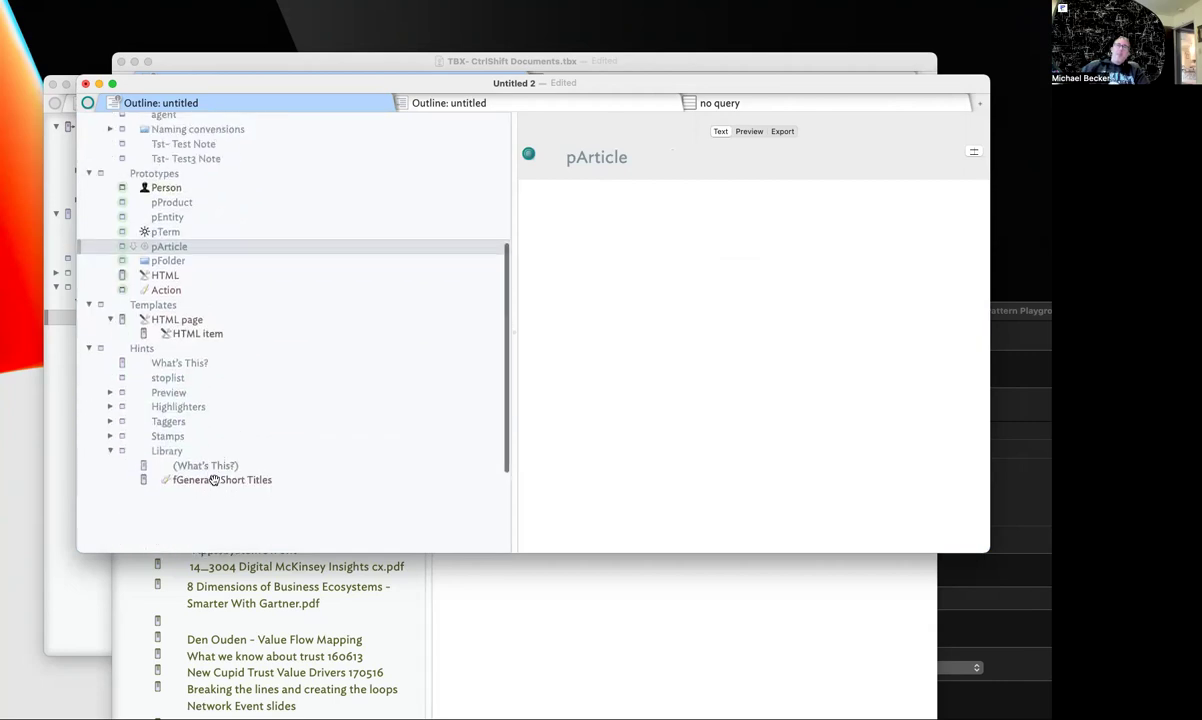
left_click(214, 480)
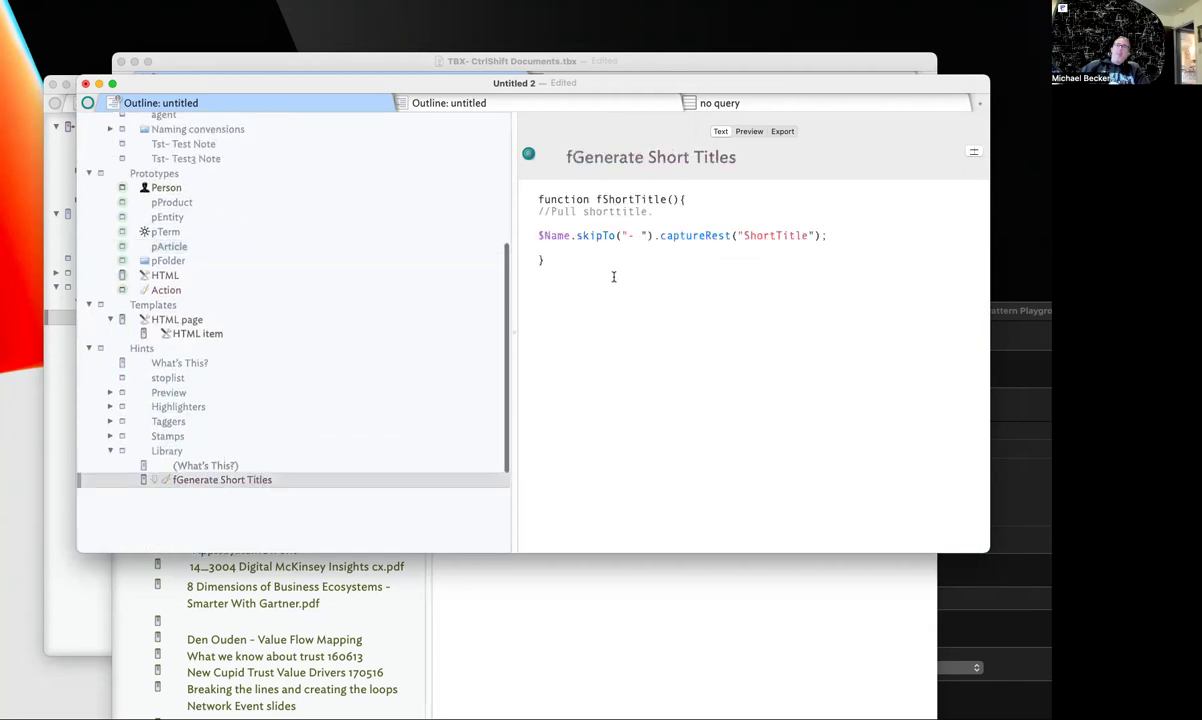
double_click(678, 199)
key("super+c")
scroll(170, 320, "up", 4)
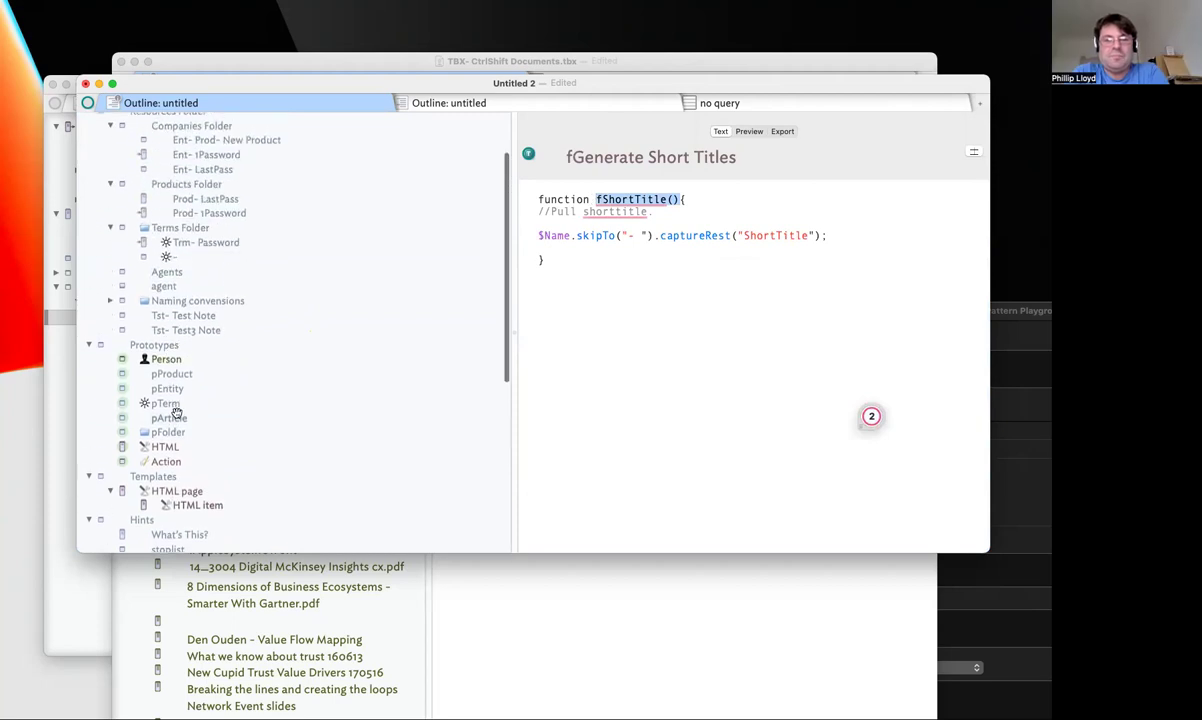
left_click(172, 416)
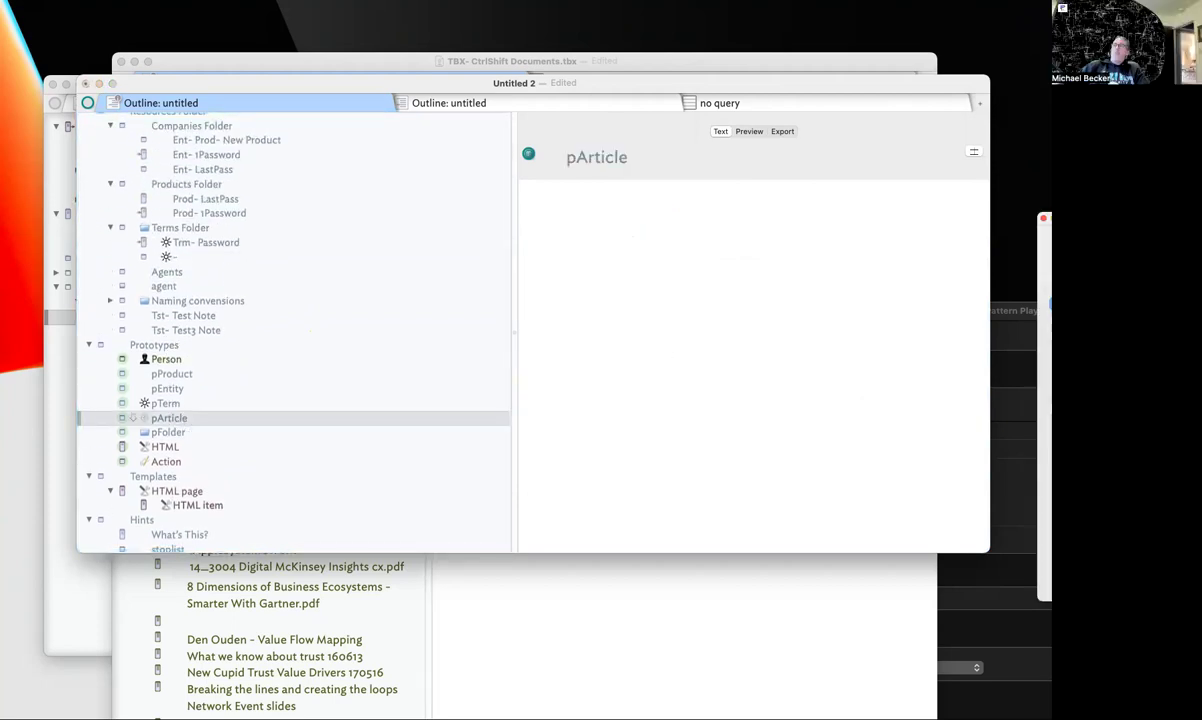
key("super+1")
left_click(752, 215)
left_click(720, 320)
key("super+v")
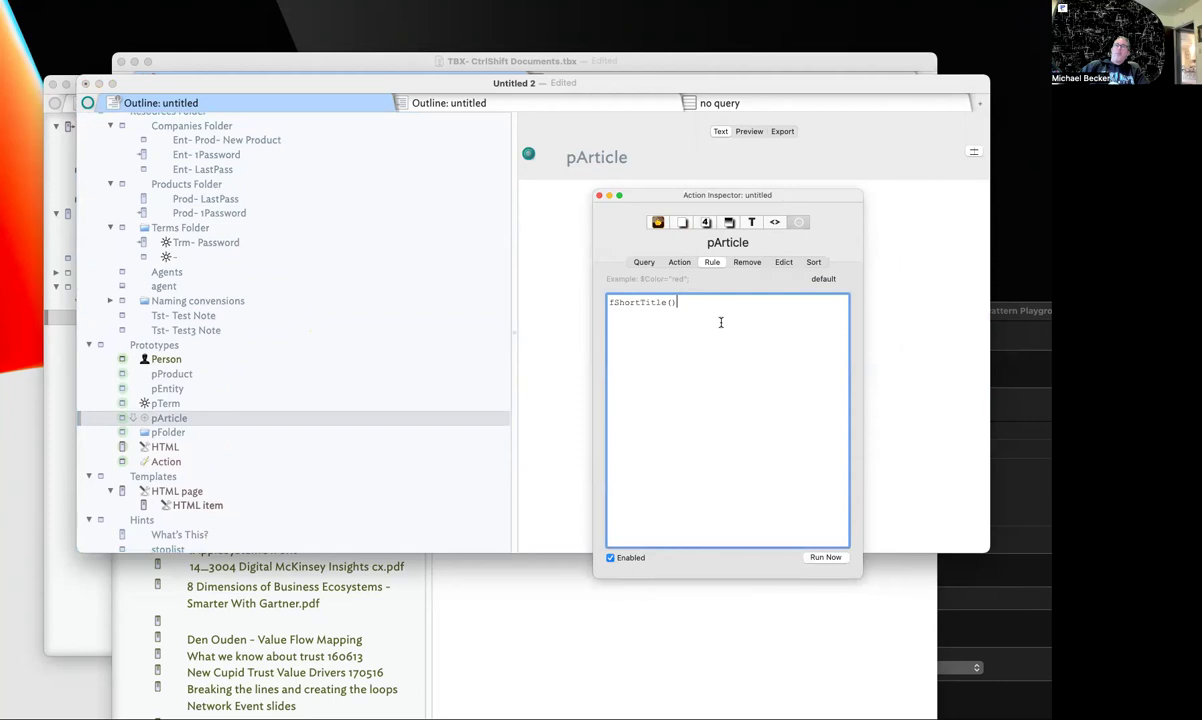
key("Tab")
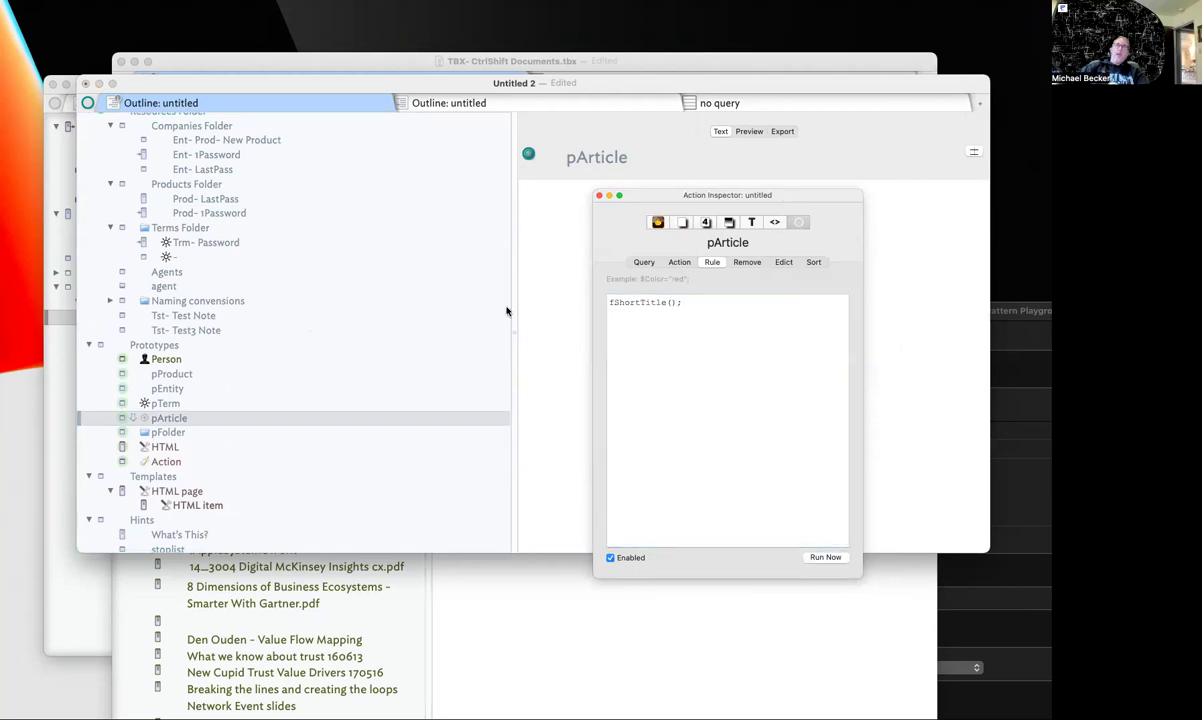
scroll(491, 306, "down", 1)
Give the pArticle prototype the documents icon
left_click(558, 293)
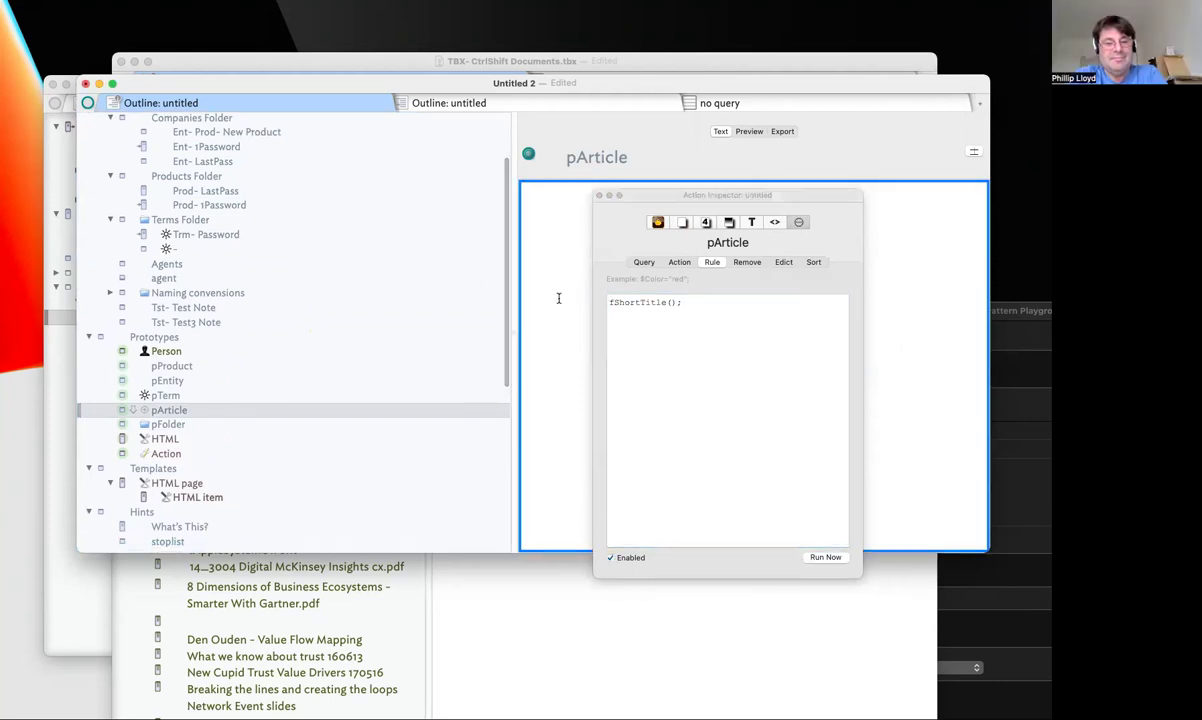
left_click(160, 410)
left_click(657, 222)
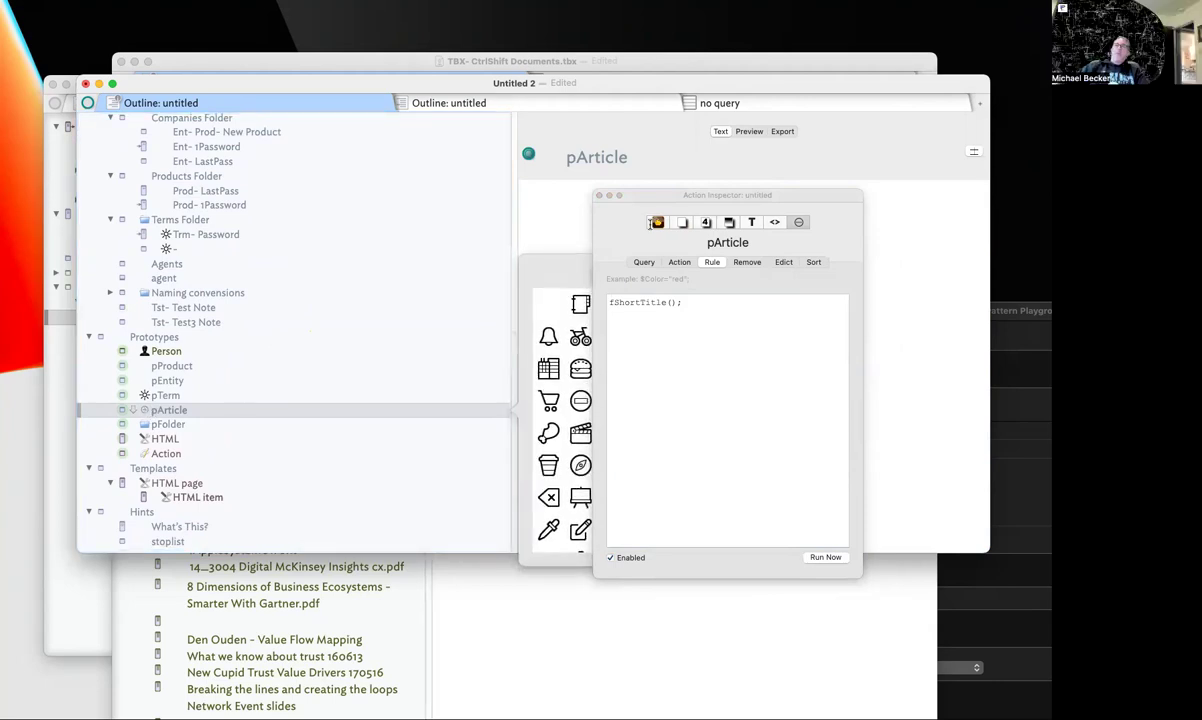
left_click_drag(620, 196, 844, 316)
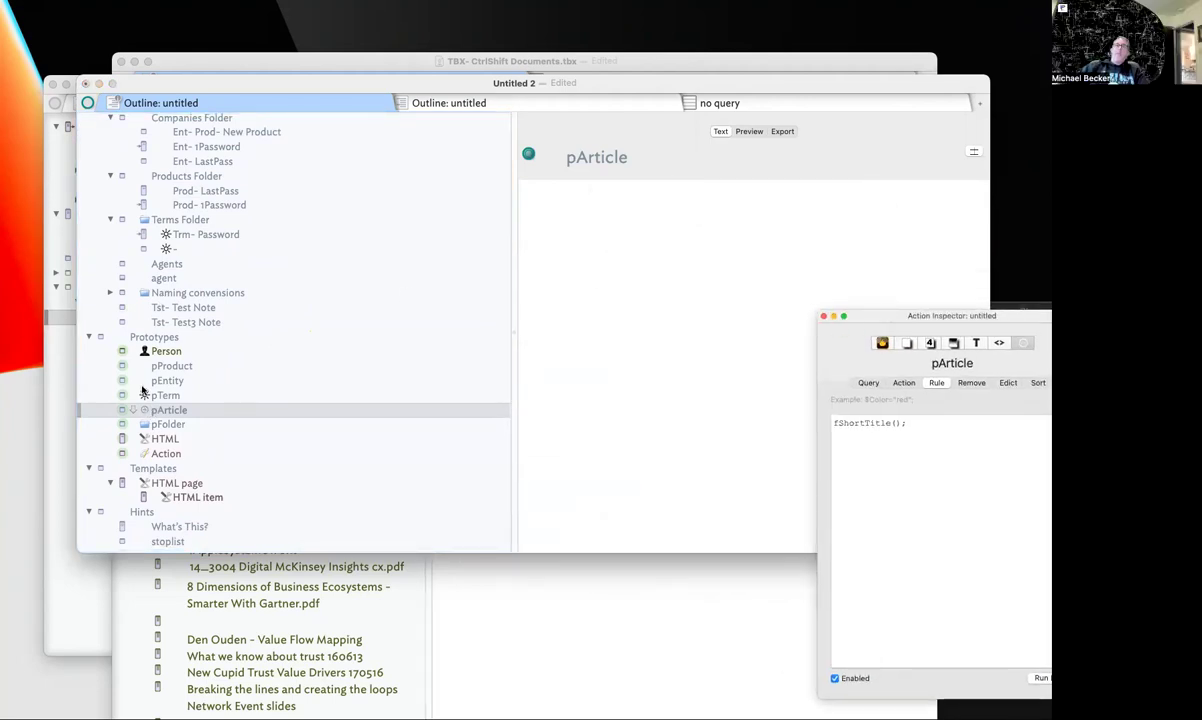
left_click(143, 394)
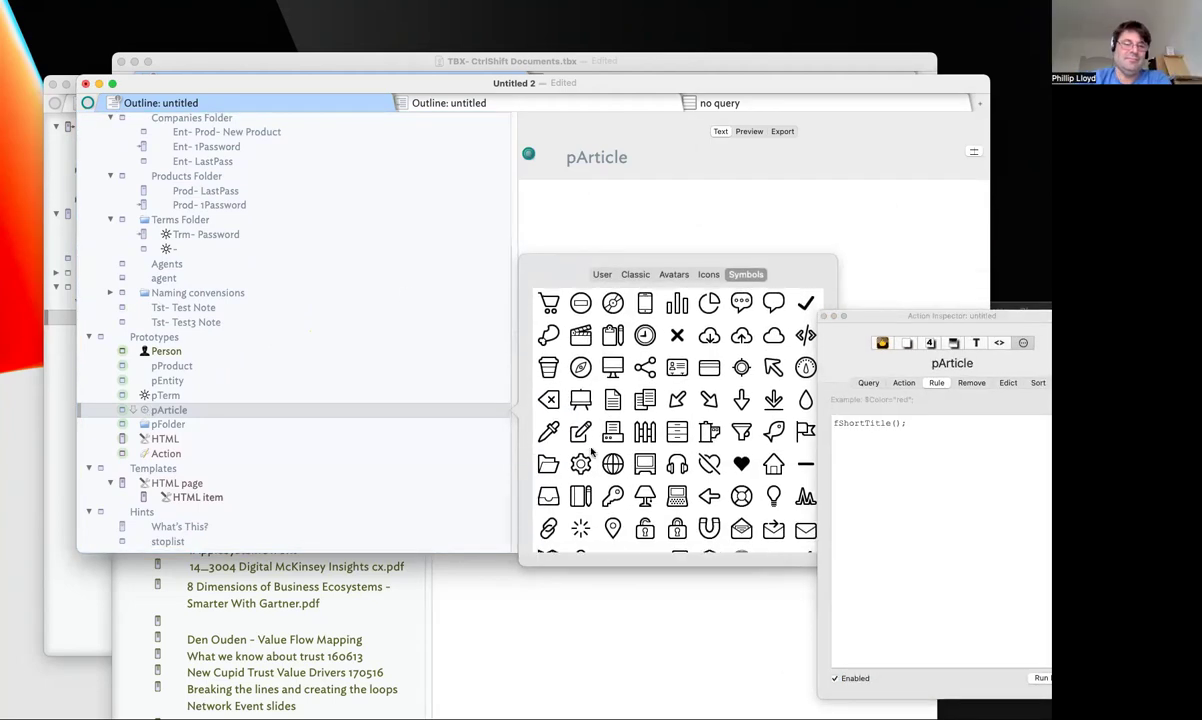
left_click(645, 398)
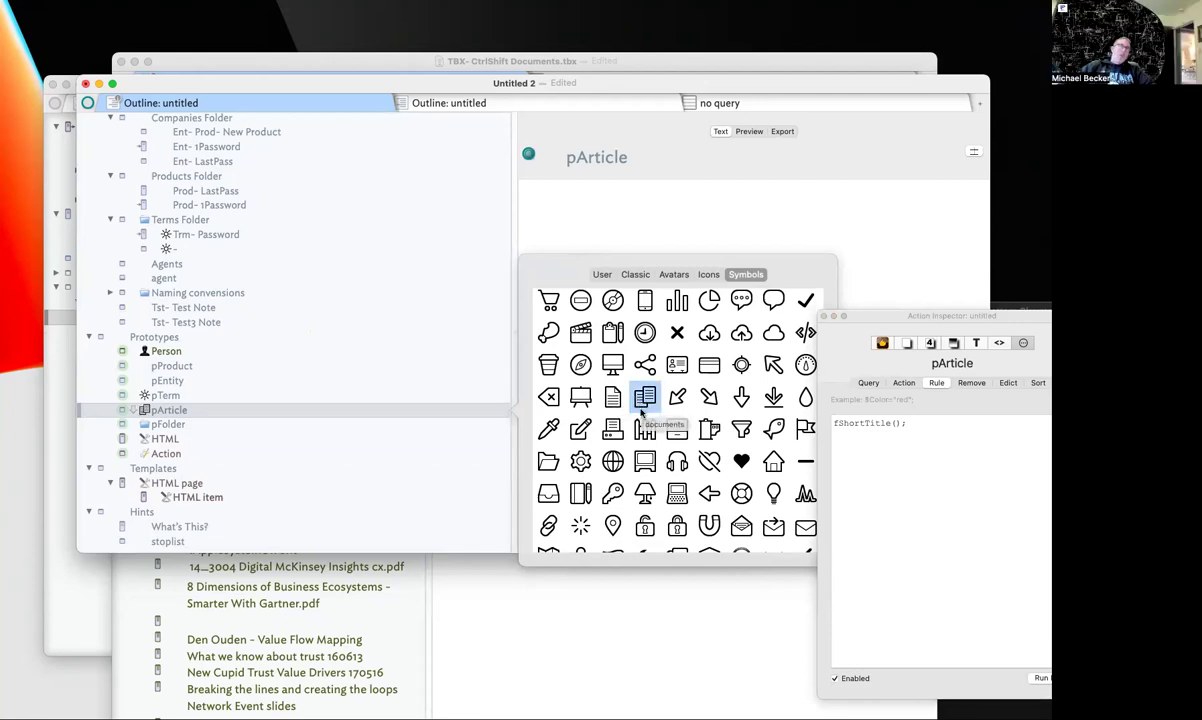
left_click(580, 207)
scroll(263, 252, "up", 3)
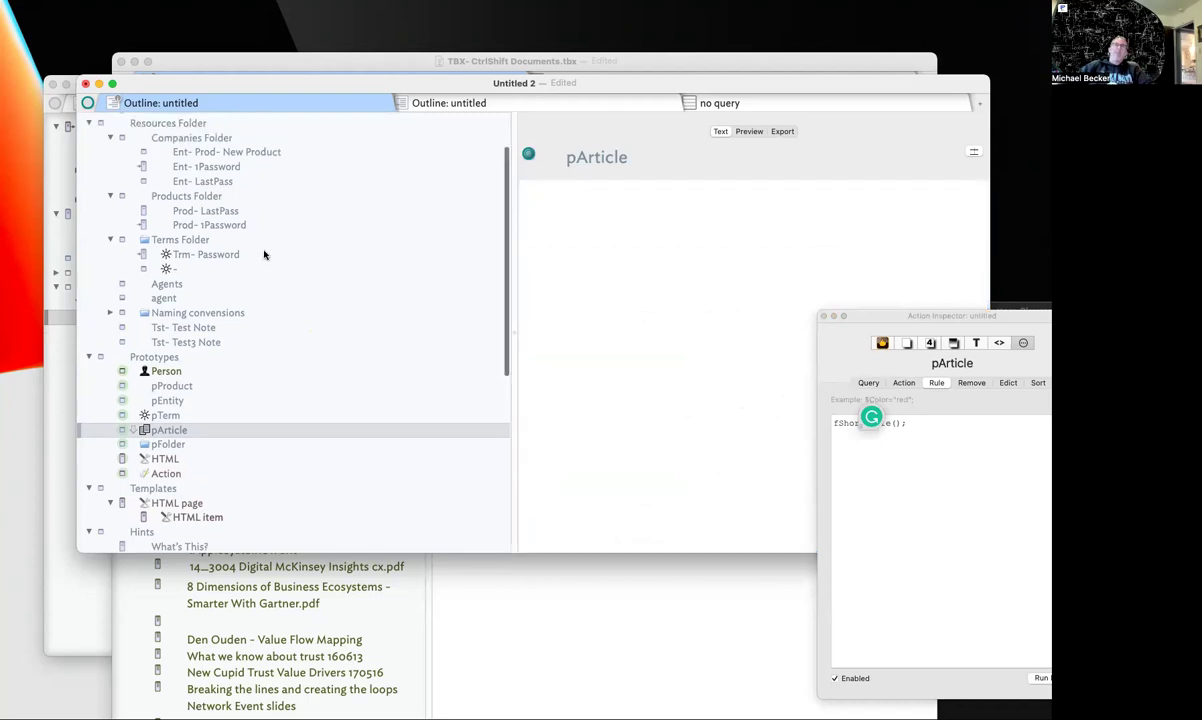
Assign pArticle to Art- Password Management and preview its 'Password Management' headline
left_click(100, 128)
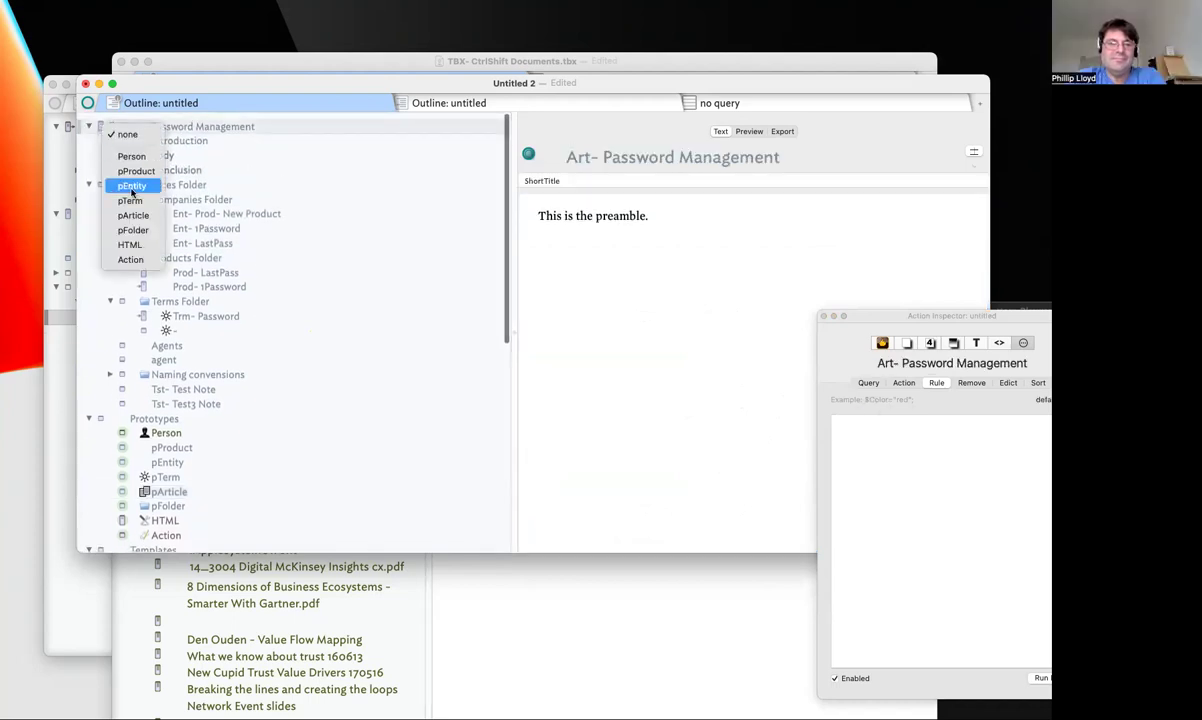
left_click(130, 213)
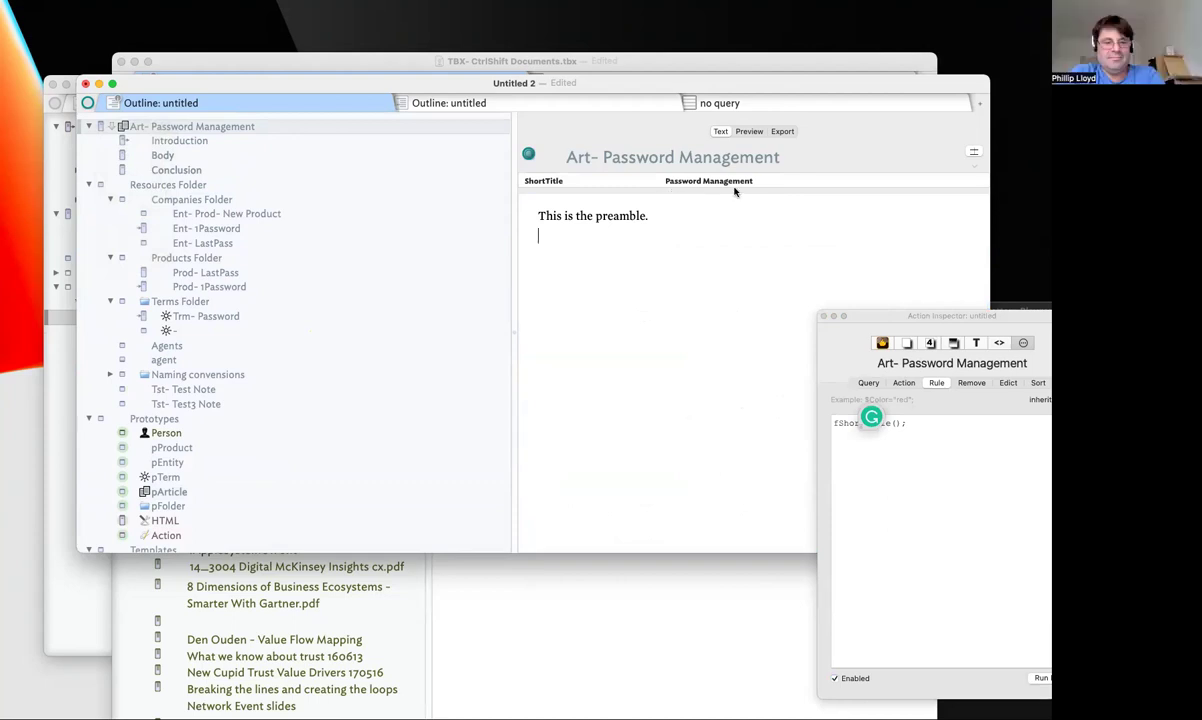
left_click(749, 132)
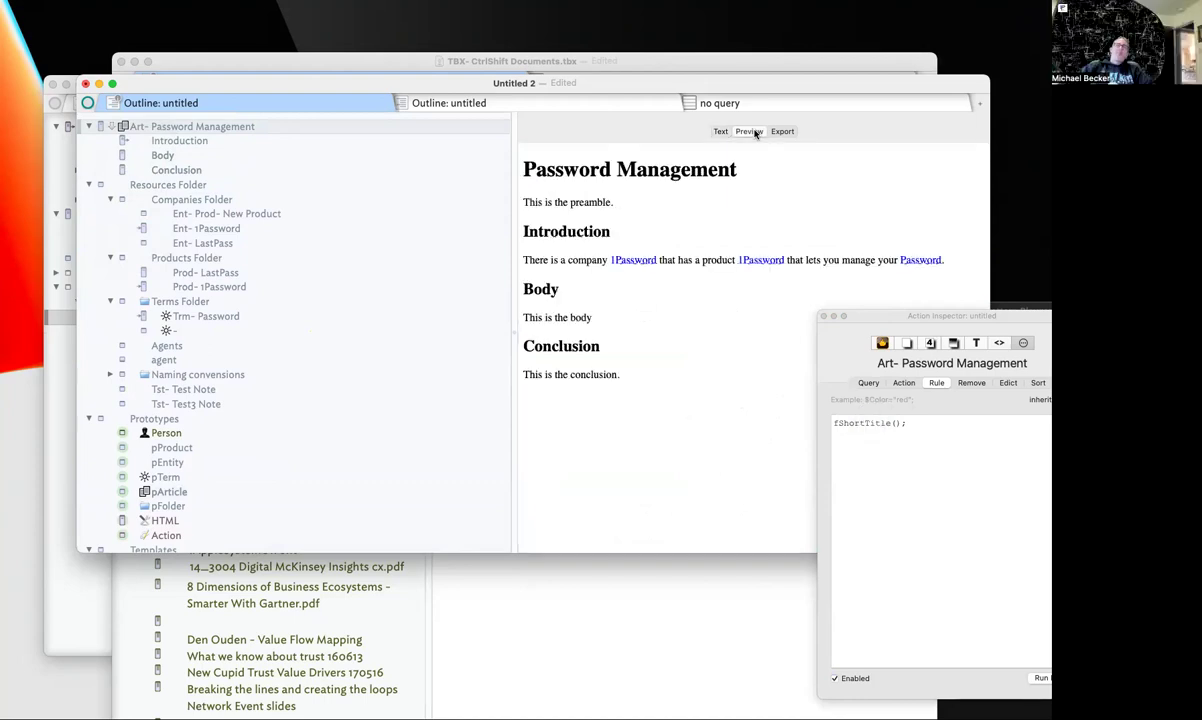
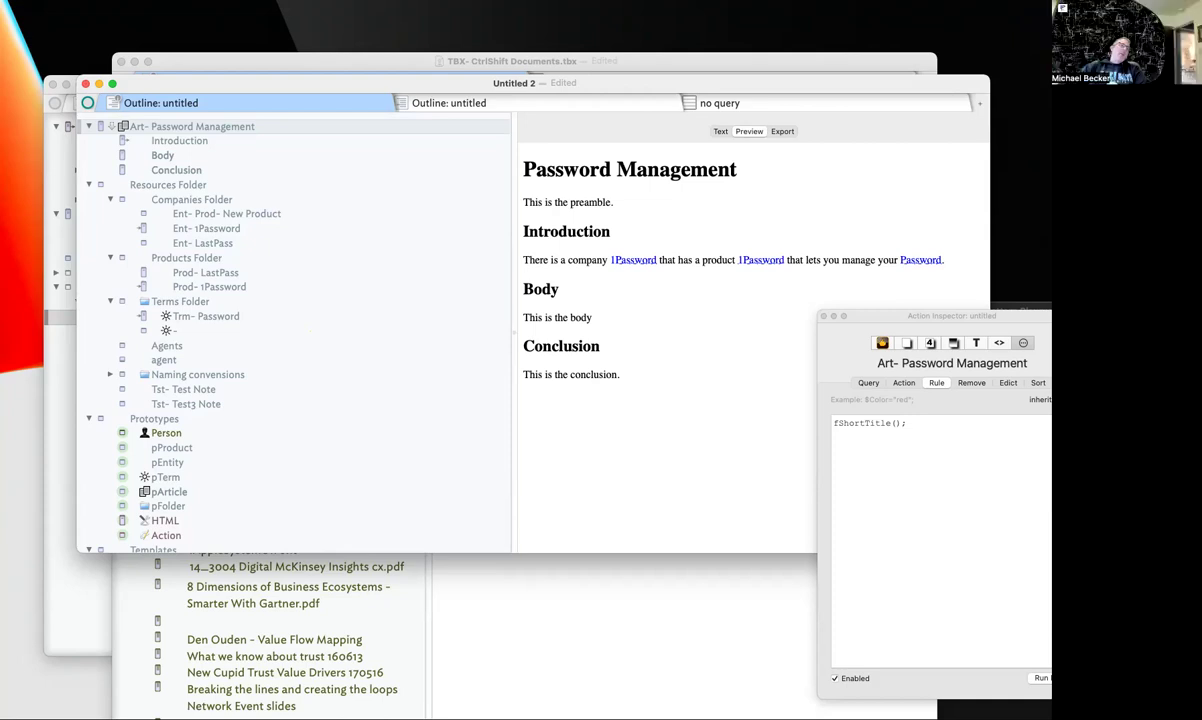
Show the article's Text, then export it as HTML into the Desktop's Preview folder
left_click(720, 131)
left_click(175, 128)
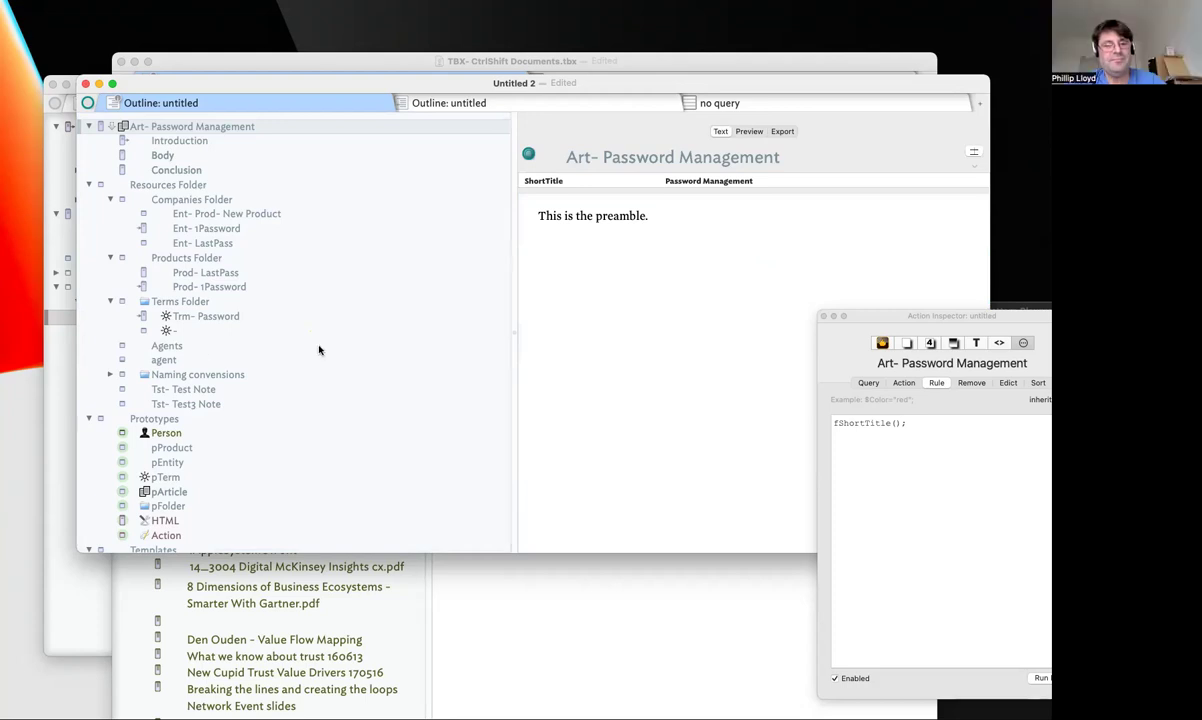
key("super+shift+h")
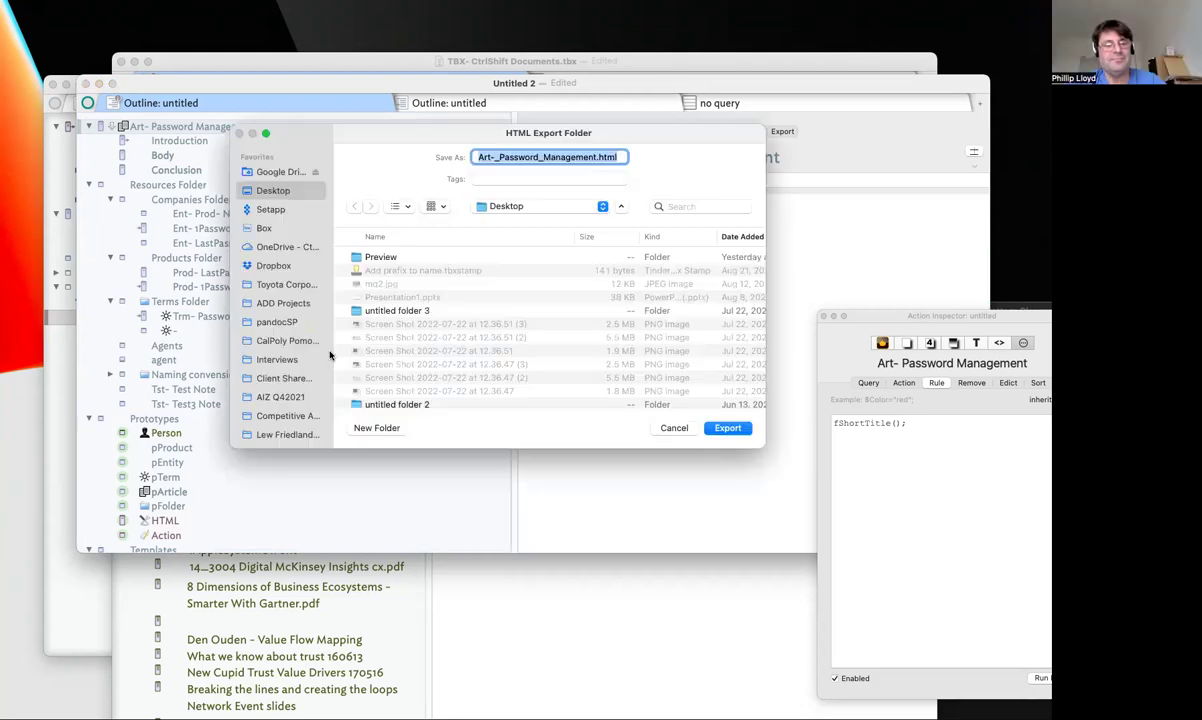
left_click(390, 259)
double_click(390, 259)
left_click(726, 427)
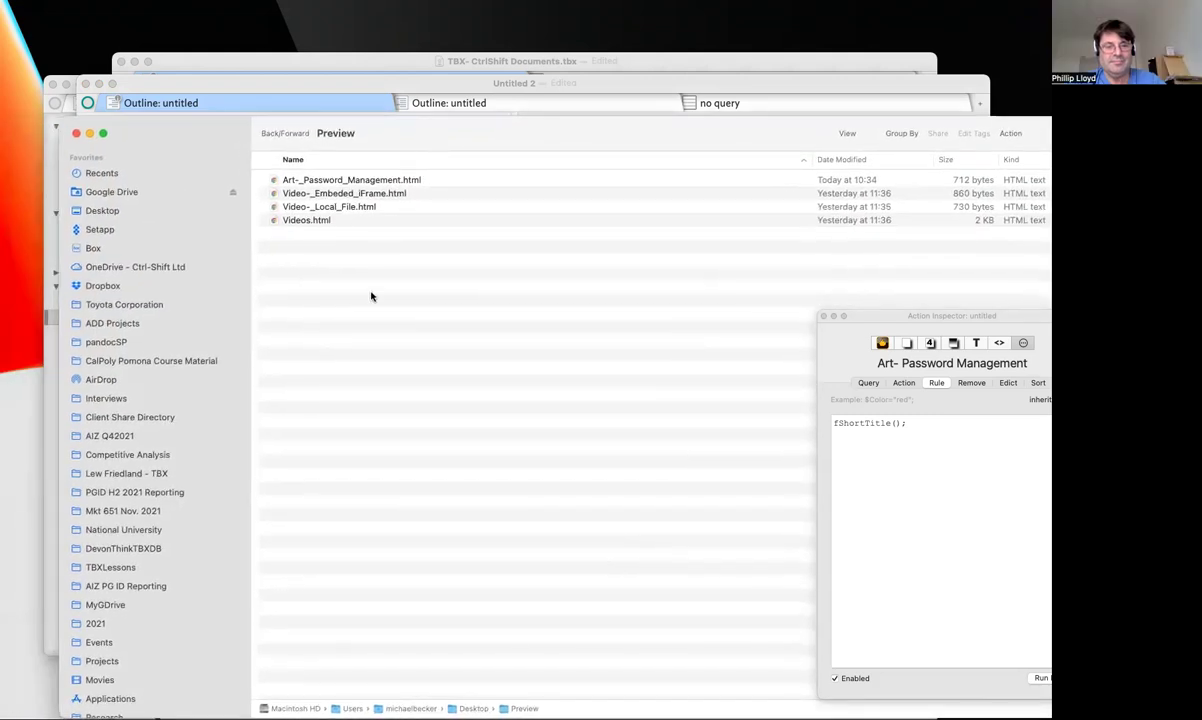
Open Art-_Password_Management.html in the browser and move its window up-left
left_click(343, 182)
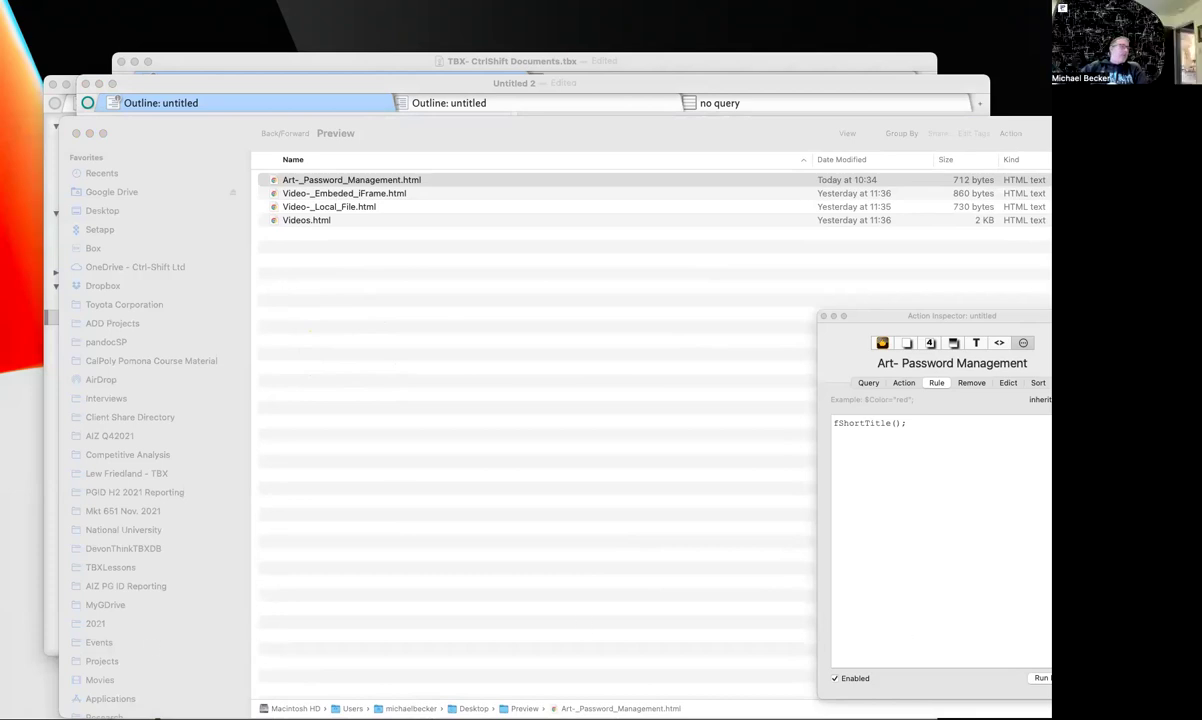
left_click_drag(540, 510, 261, 148)
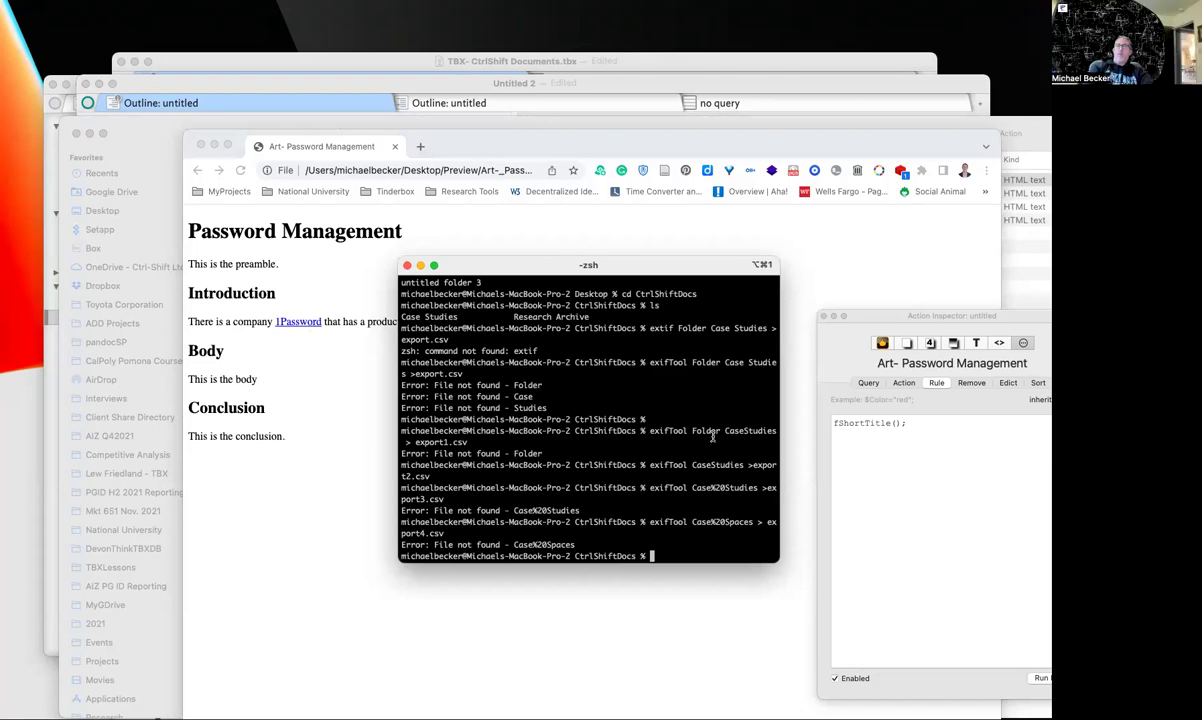
Go up to the Desktop with cd ../, list it, then cd into Preview and list its files
type("cd ../")
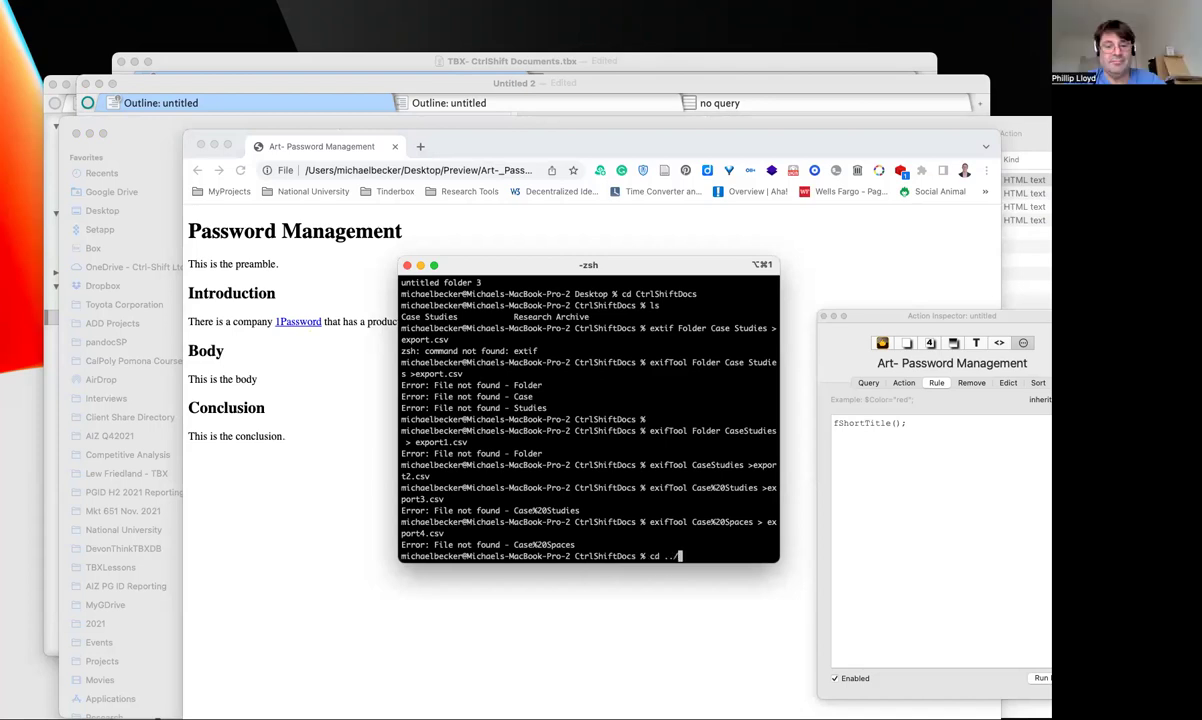
key("Return")
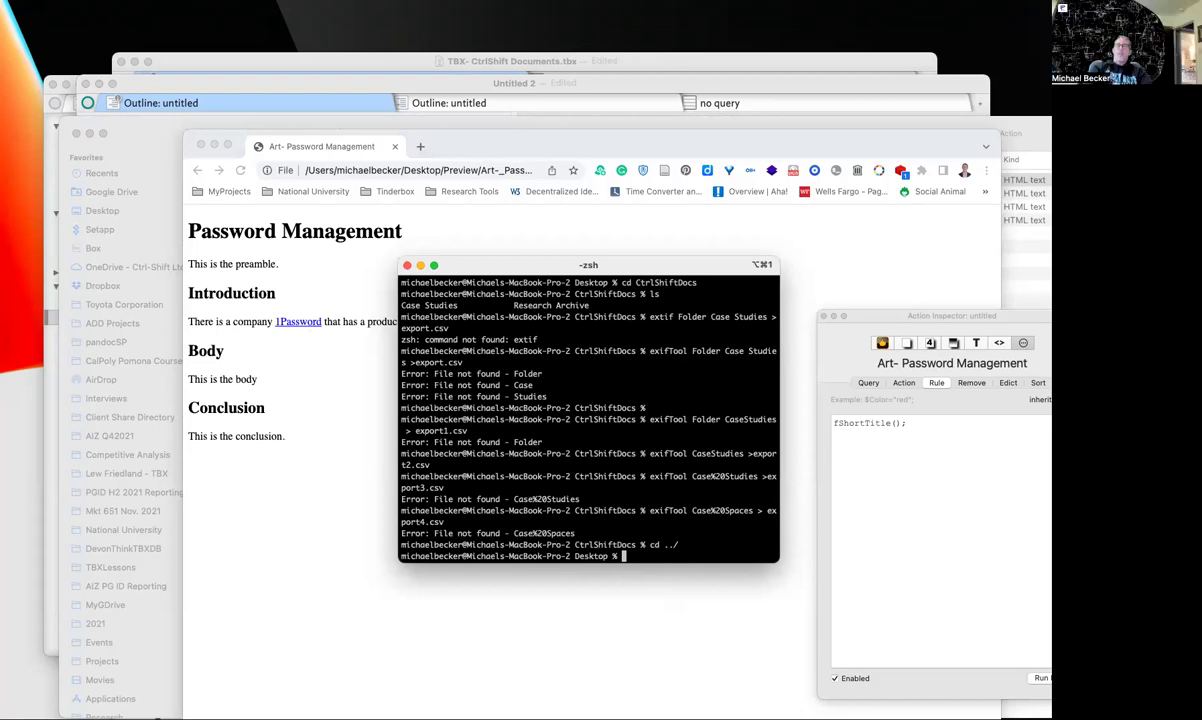
type("ls")
key("Return")
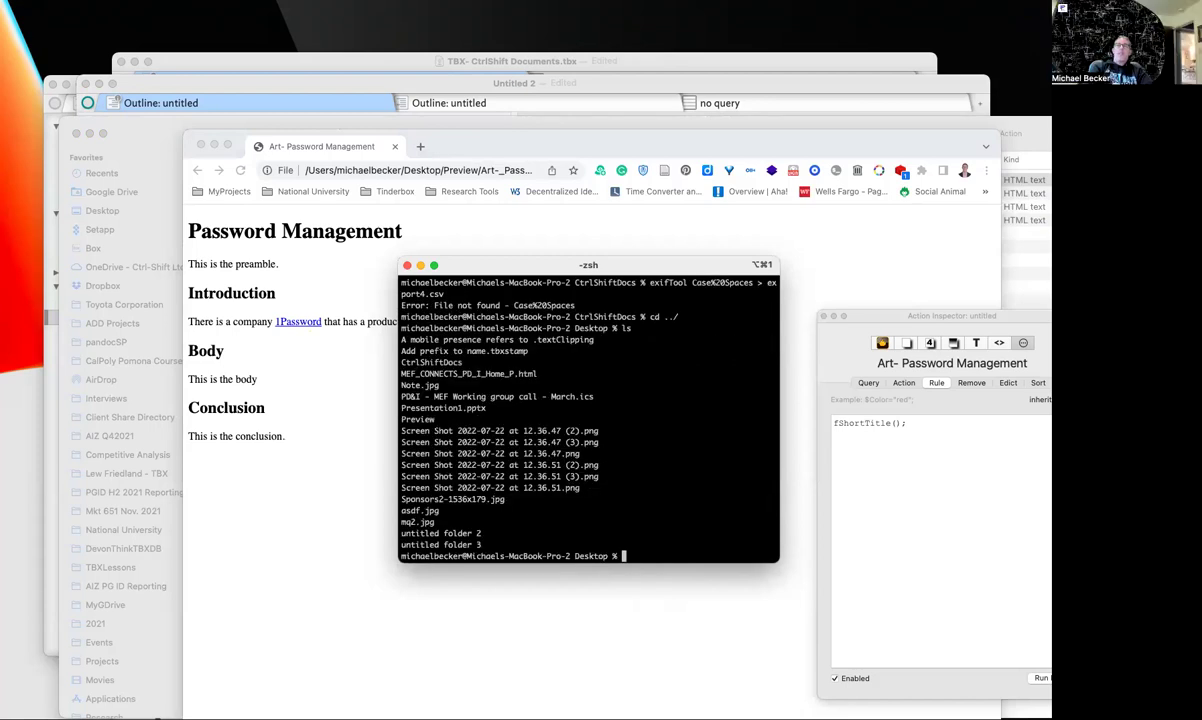
type("cd Preview")
key("Return")
type("ls")
key("Return")
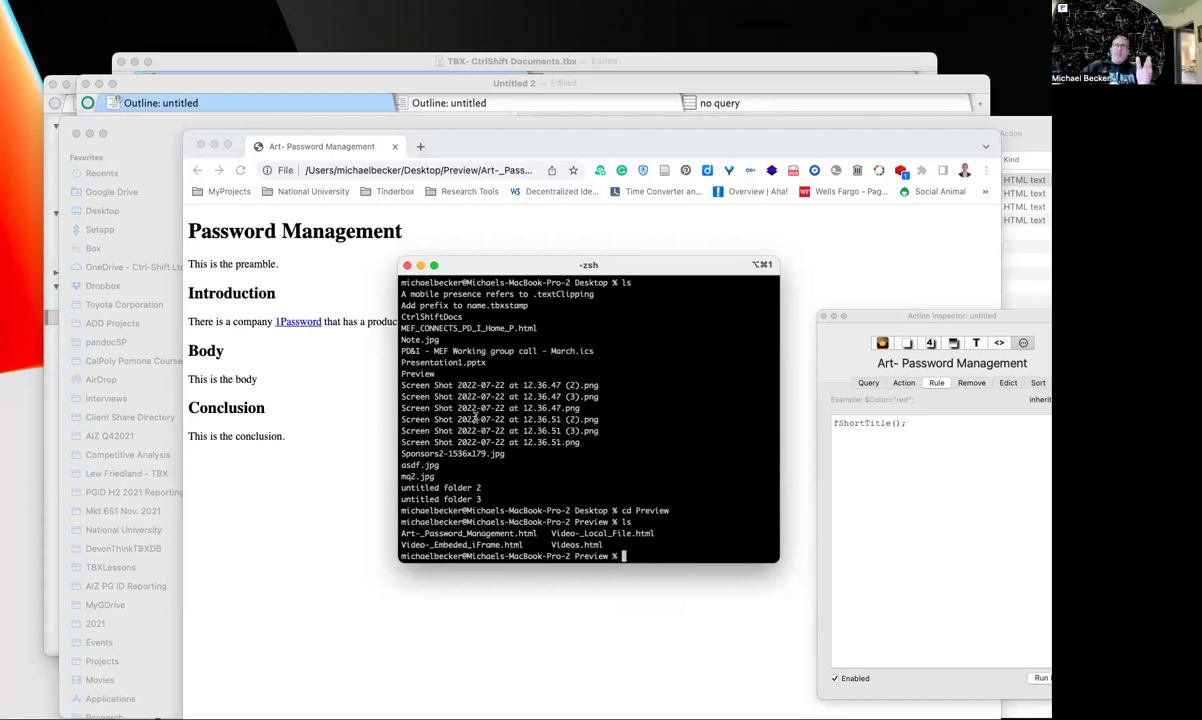
Rearrange the Finder and Terminal windows and copy the Art-_Password_Management.html file name
left_click(857, 122)
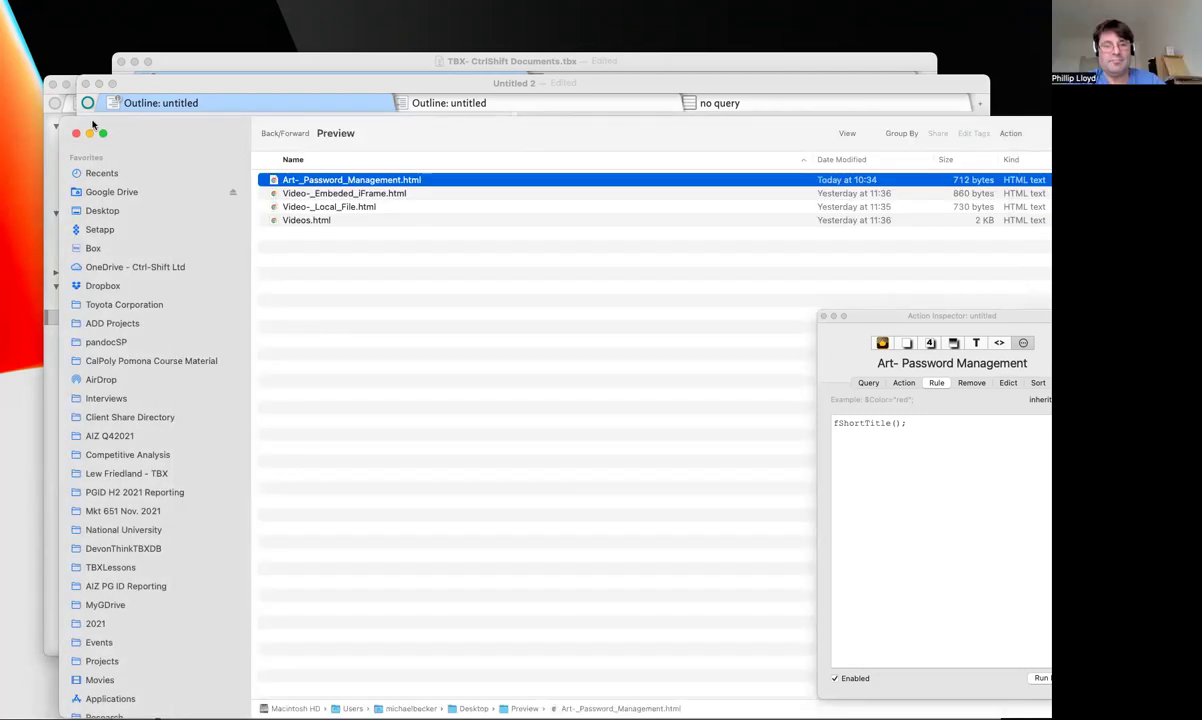
left_click_drag(81, 122, 376, 205)
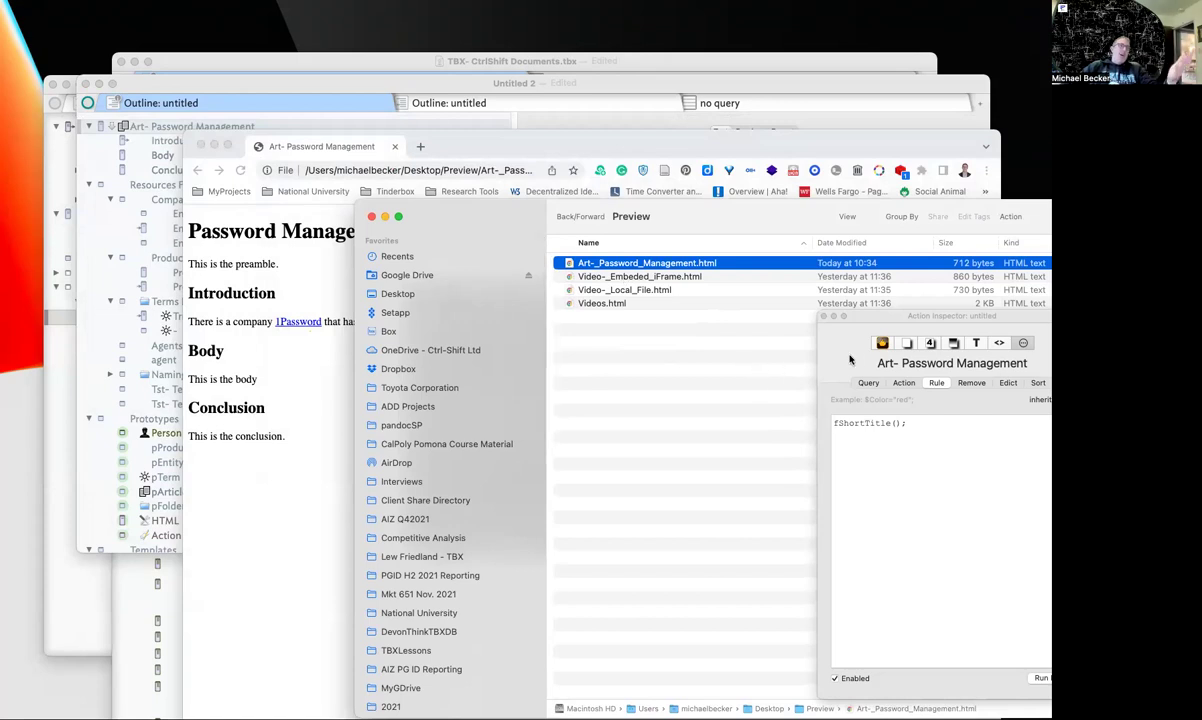
key("super+Tab")
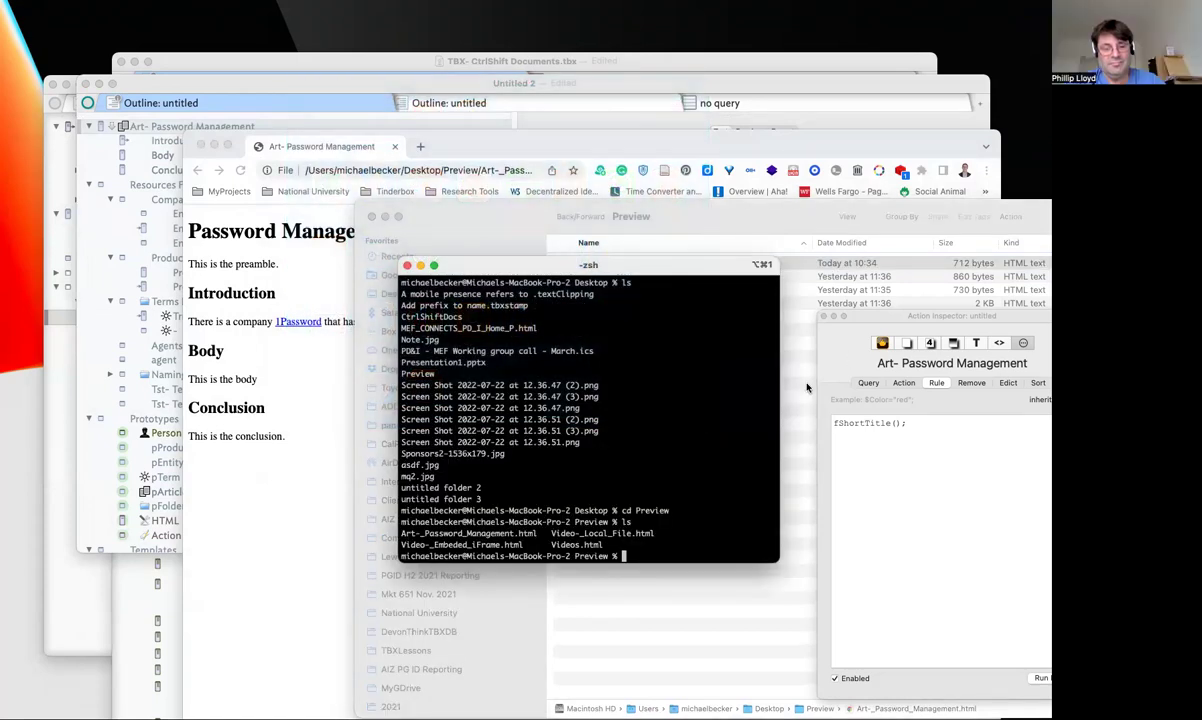
left_click_drag(590, 265, 192, 232)
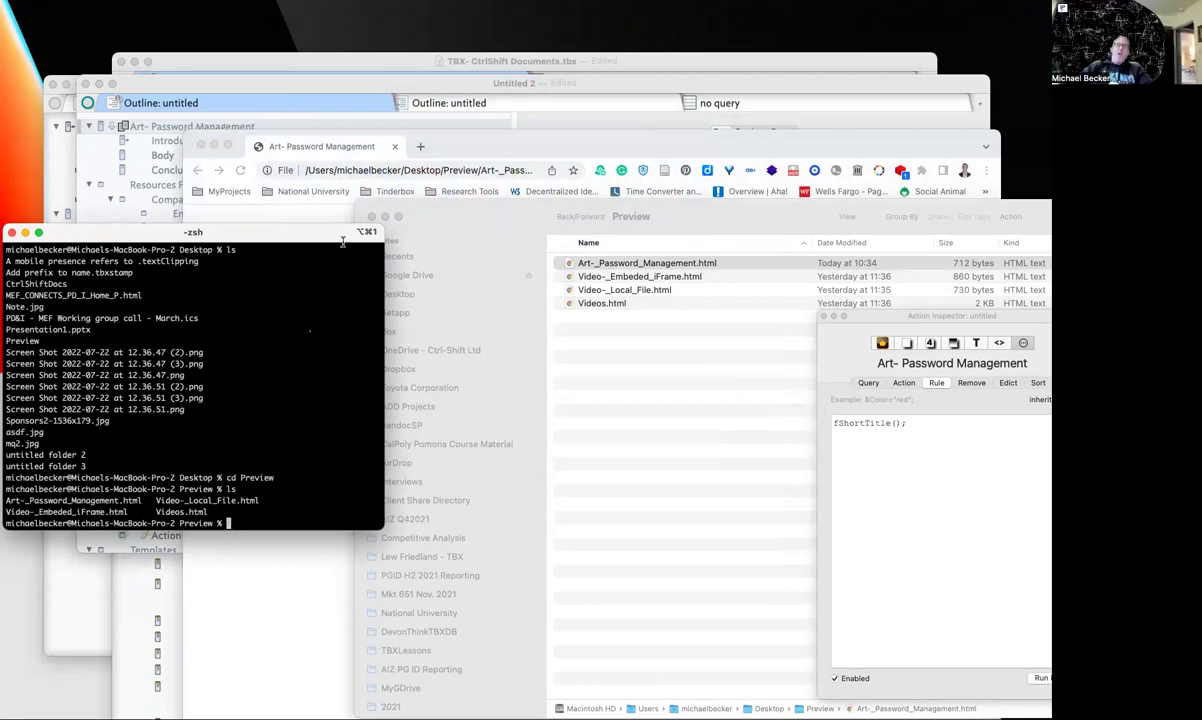
left_click_drag(320, 231, 483, 271)
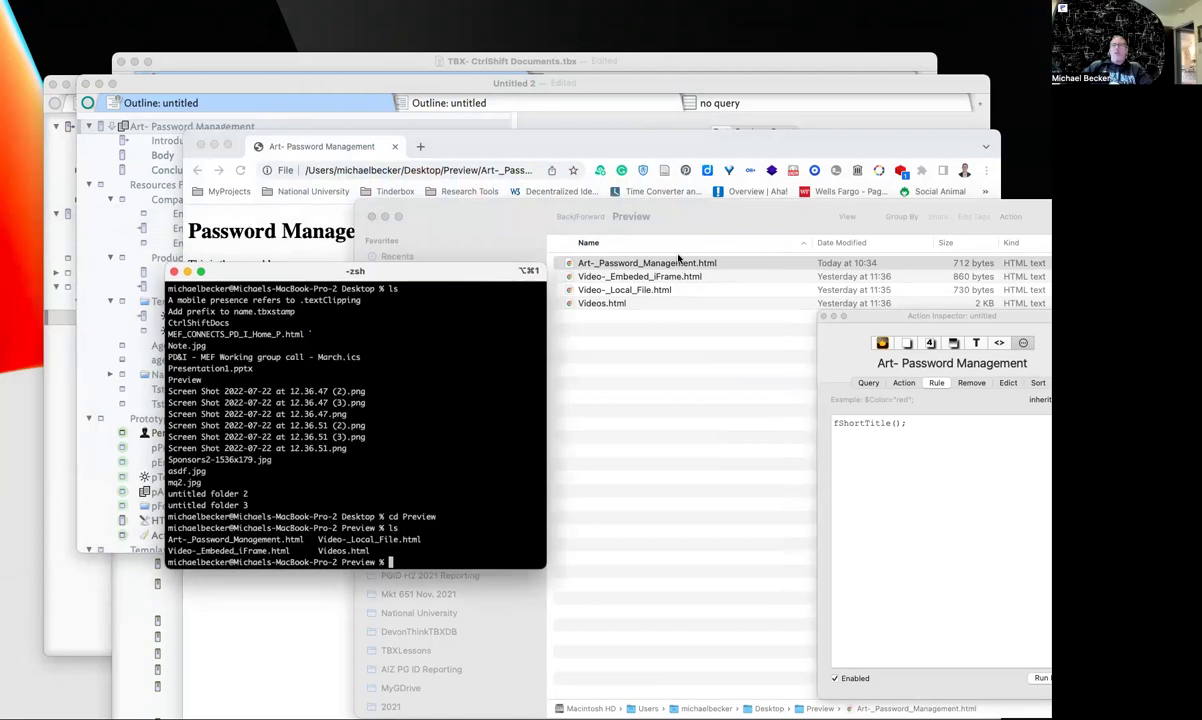
left_click(670, 265)
left_click(660, 263)
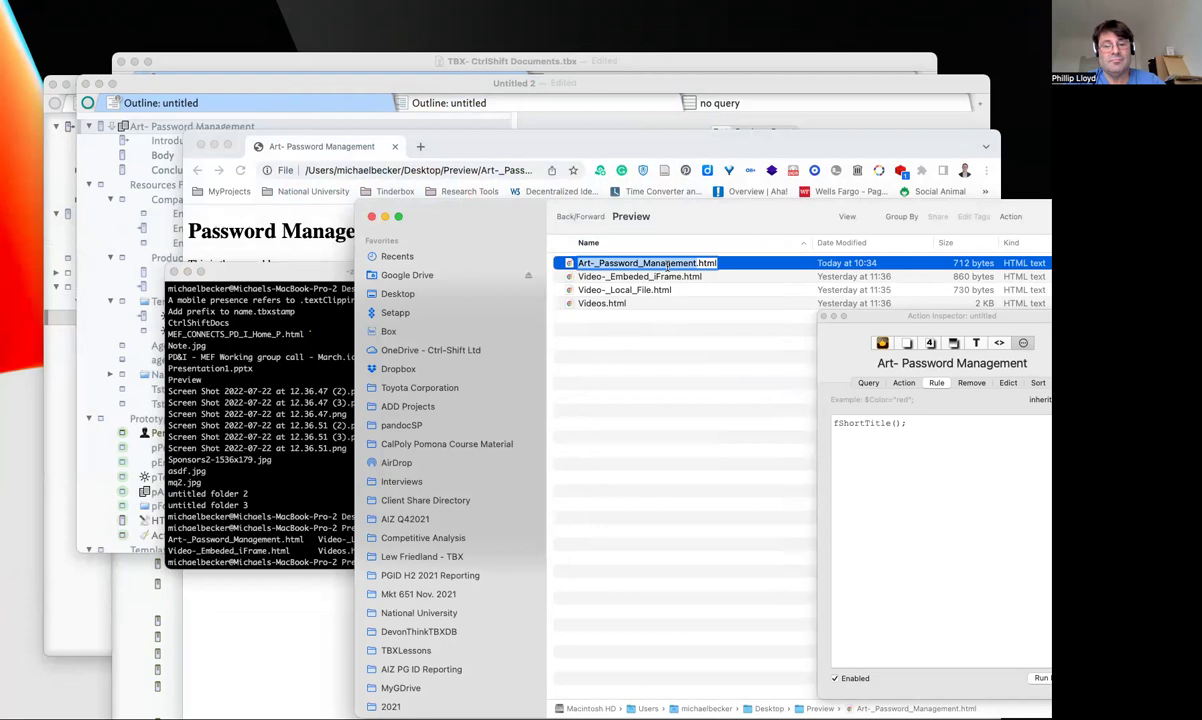
key("Escape")
left_click(268, 278)
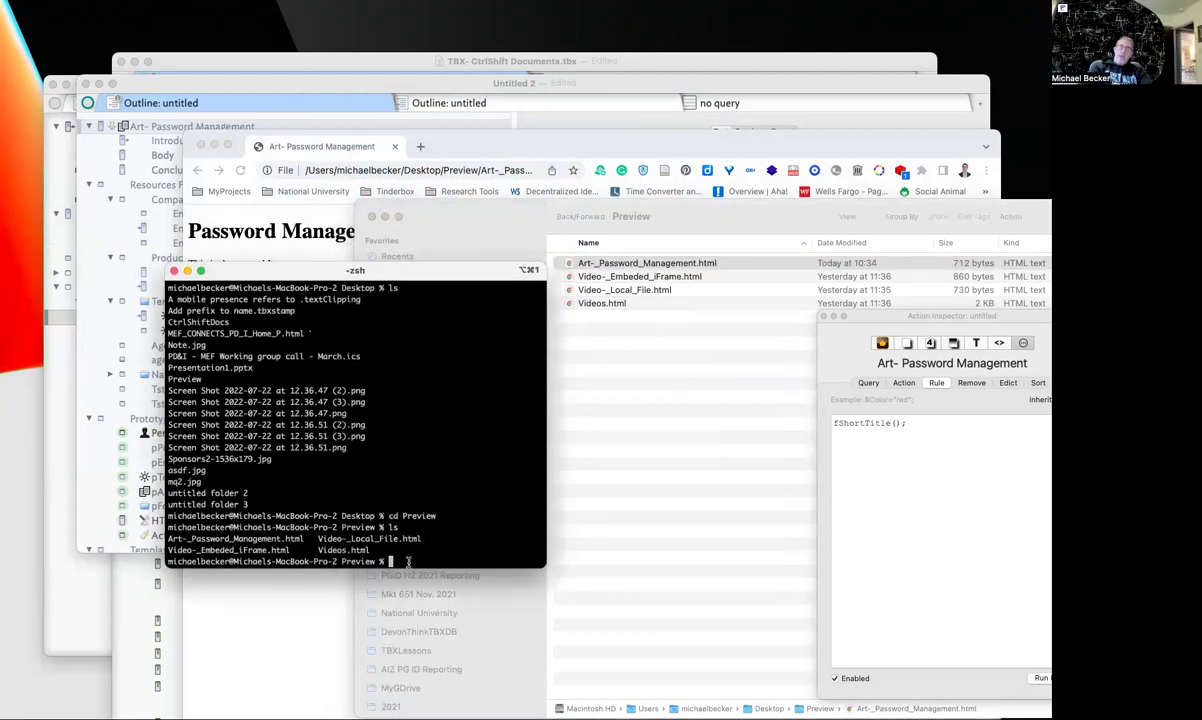
Run pandoc -s Art-_Password_Management.html -o Art-_Password_Management.docx and select the resulting docx
type("pandoc ")
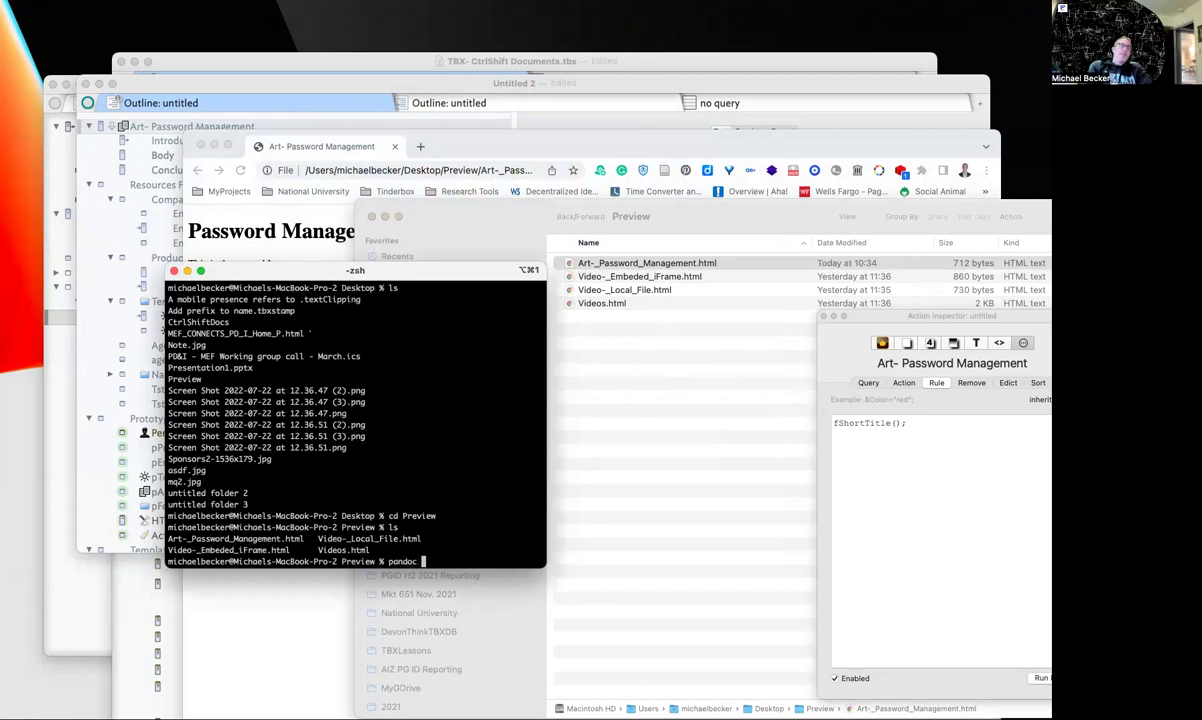
type("-s")
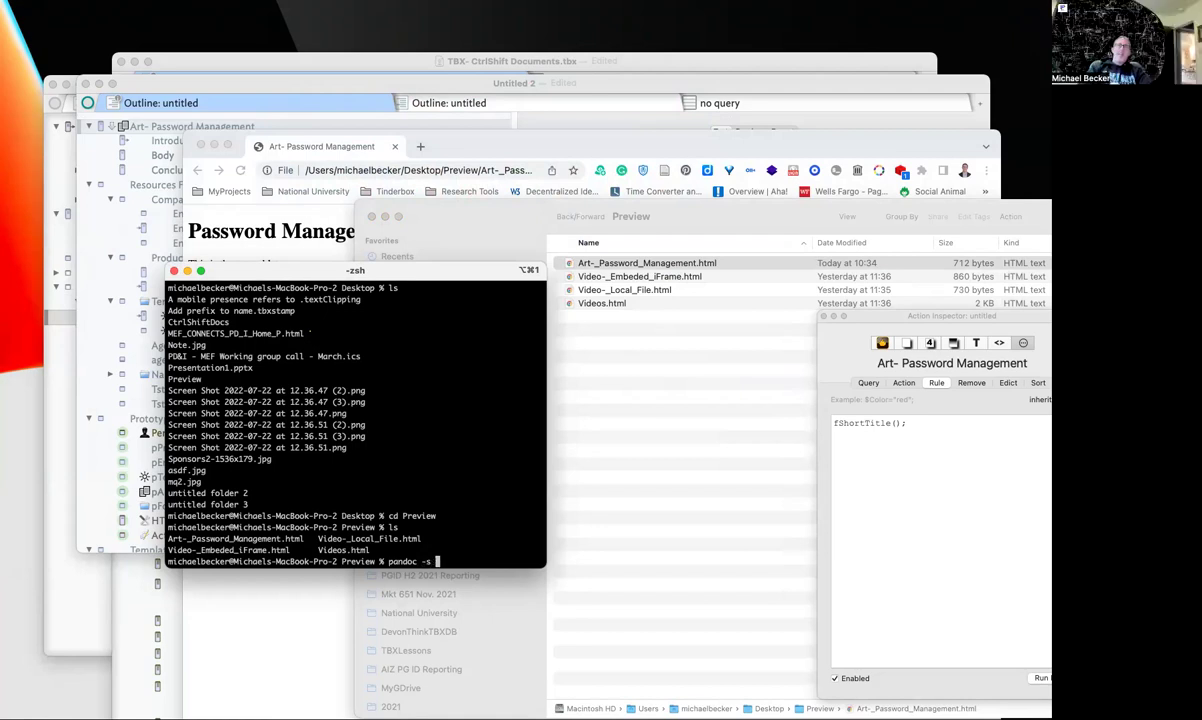
key("super+v")
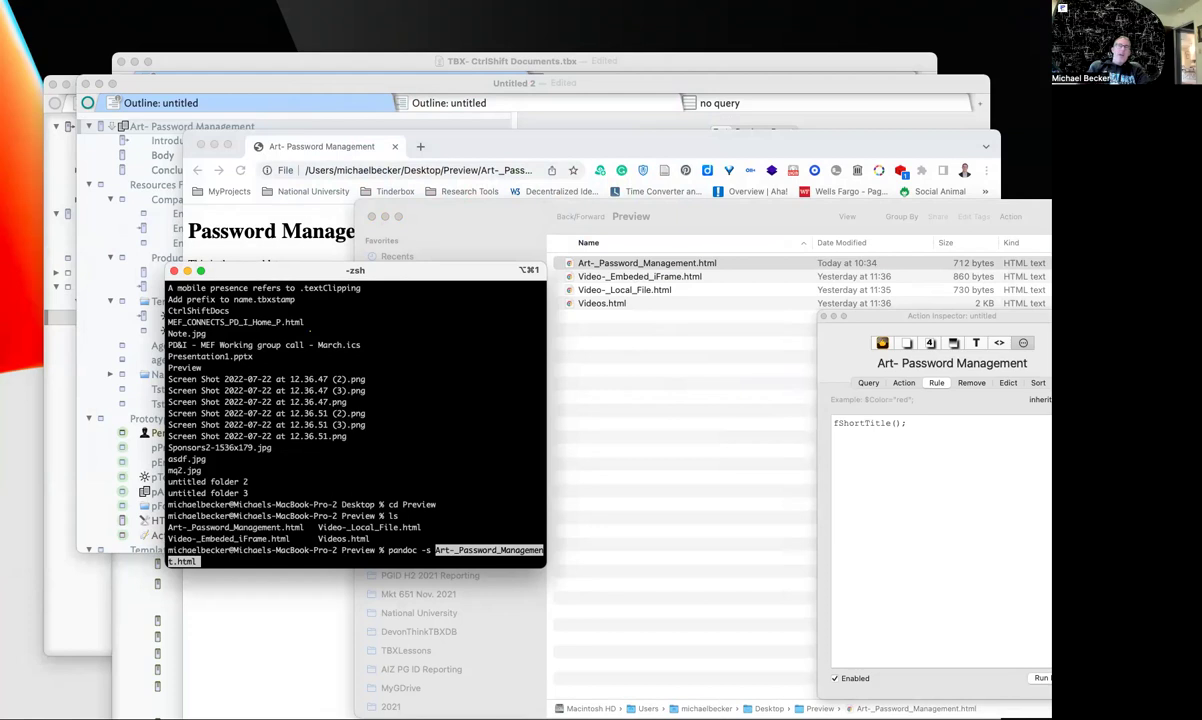
type("-")
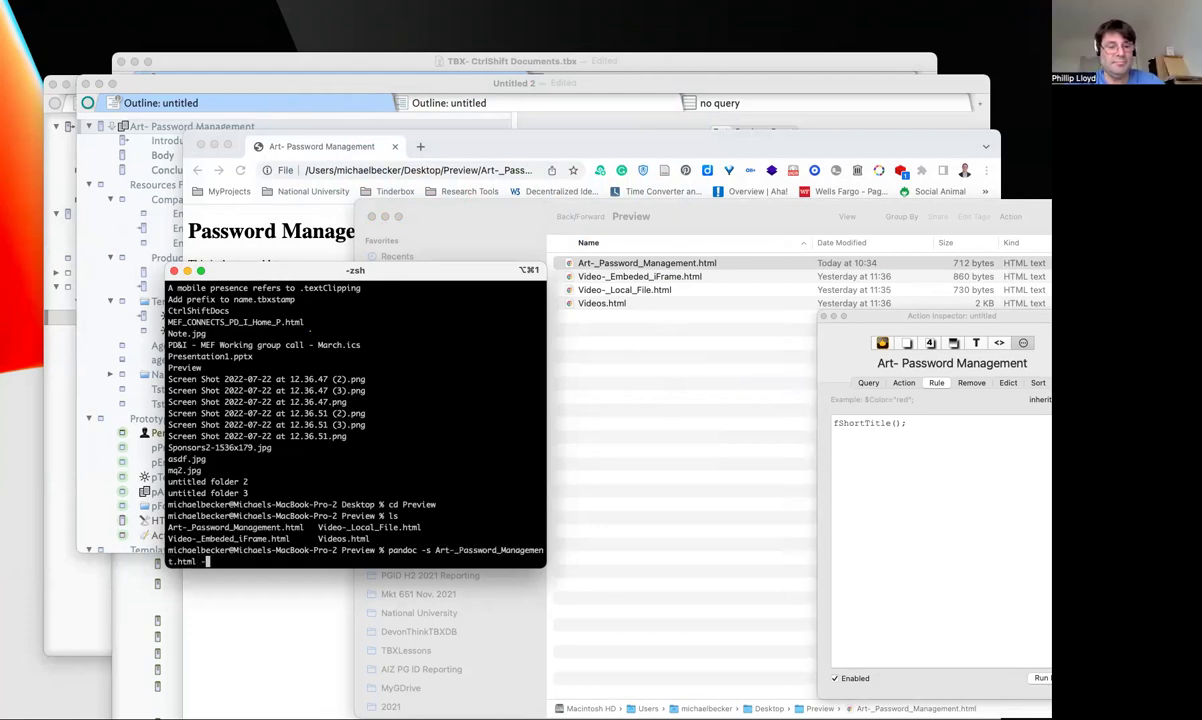
type("o")
key("super+v")
key("BackSpace")
key("BackSpace")
key("BackSpace")
key("BackSpace")
type("docx")
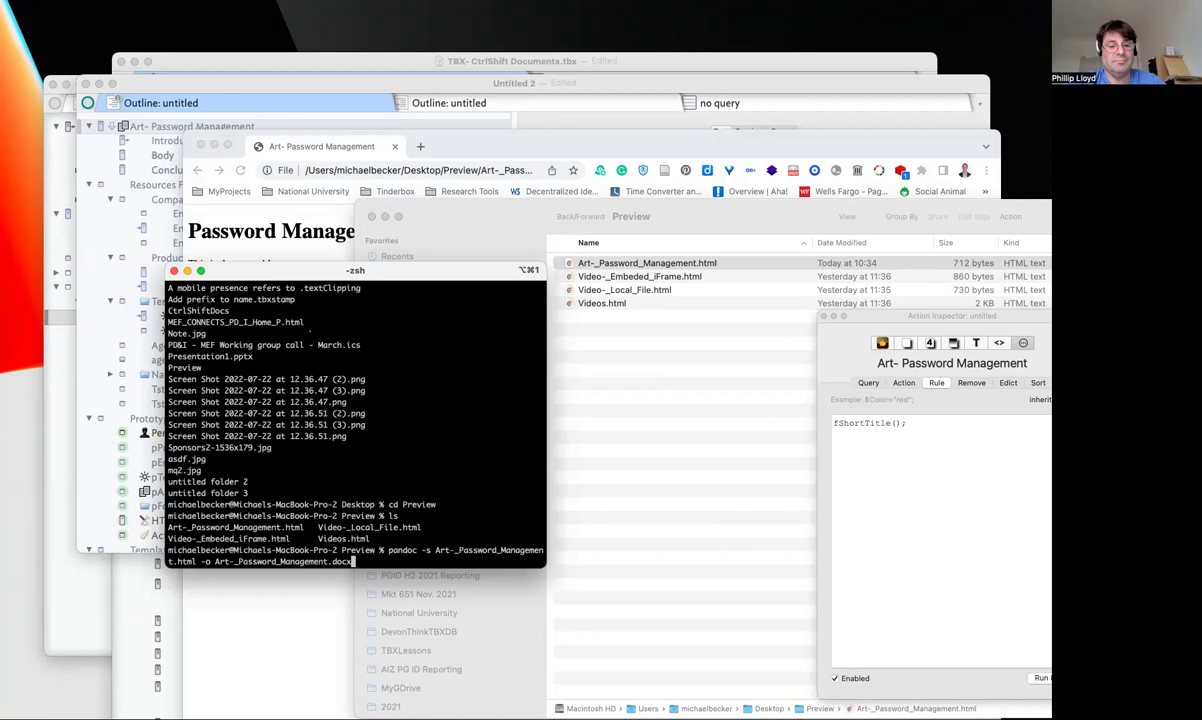
key("Return")
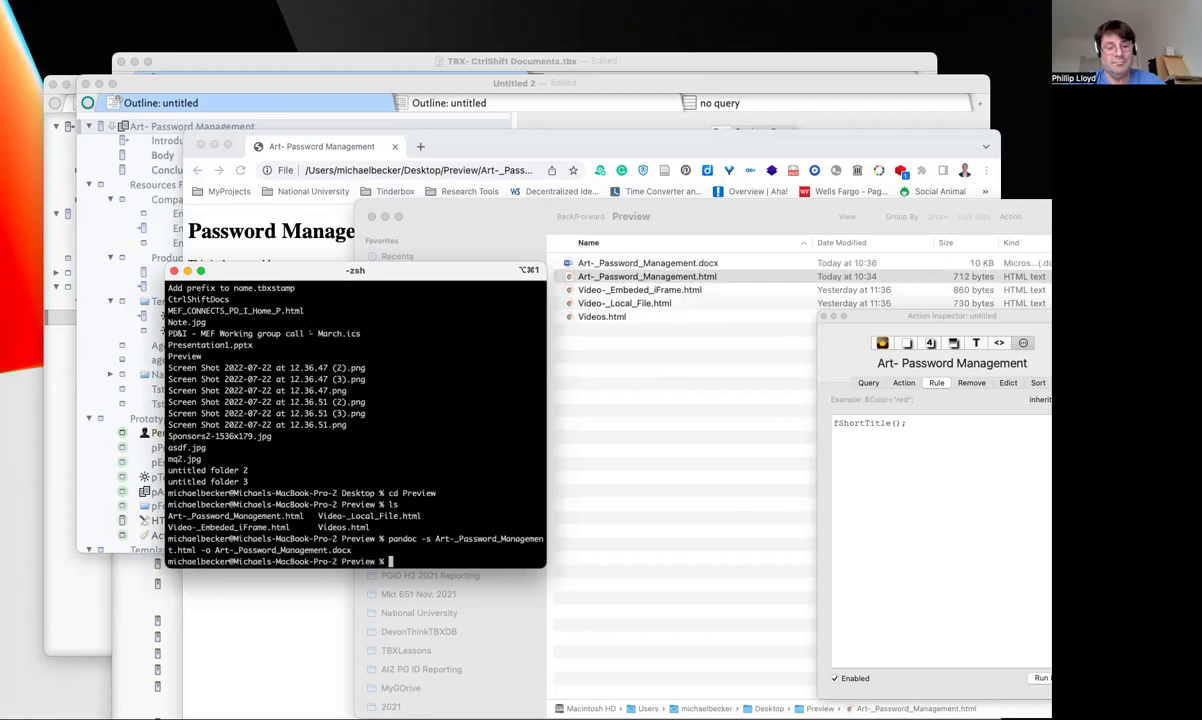
left_click(690, 262)
Open Art-_Password_Management.docx in Word, close the Action Inspector, and position the Word window
double_click(720, 264)
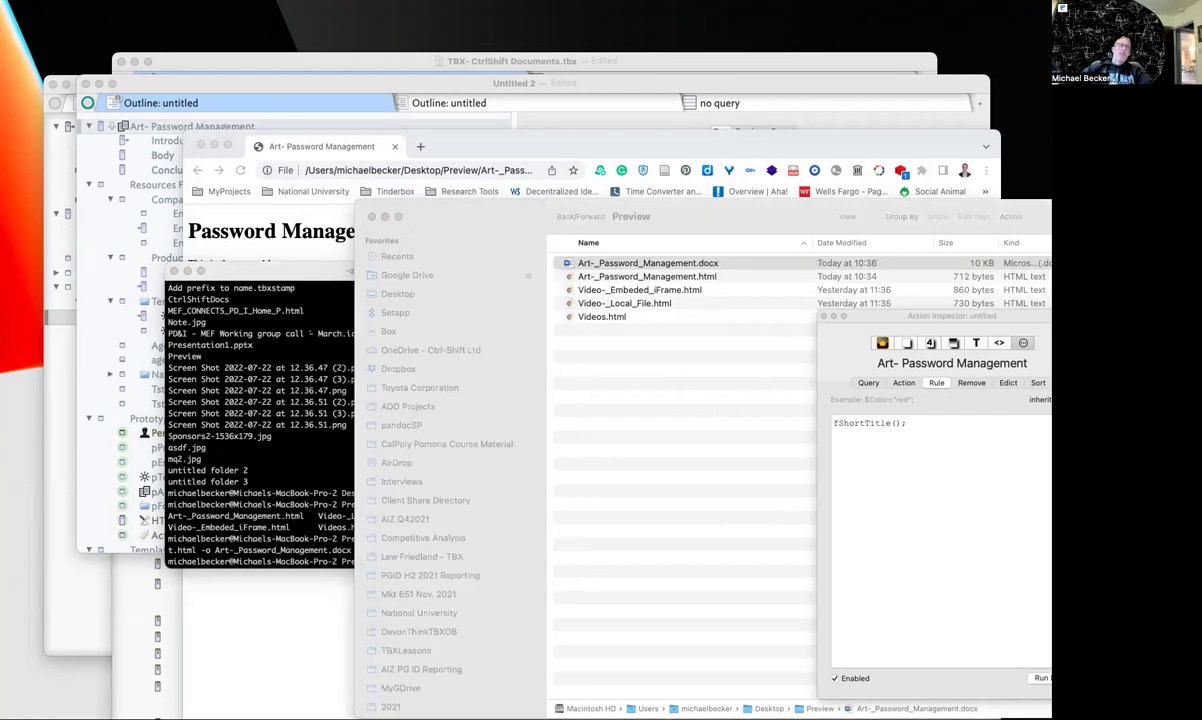
left_click_drag(1021, 106, 777, 101)
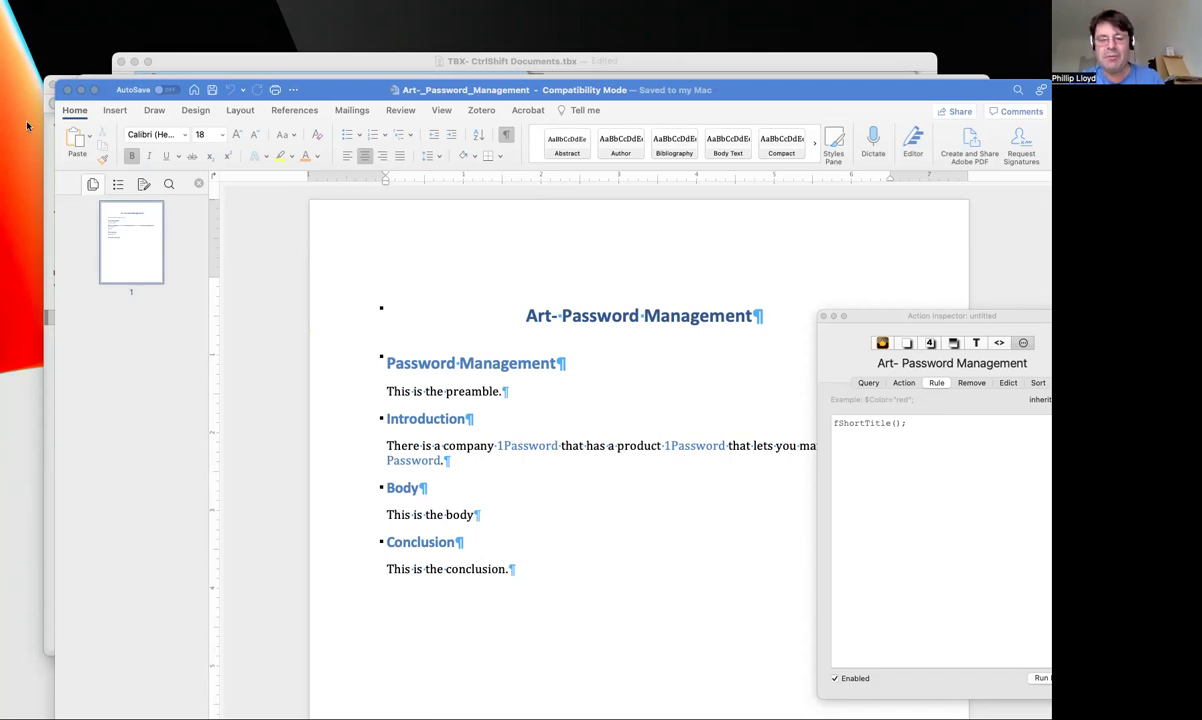
left_click(824, 317)
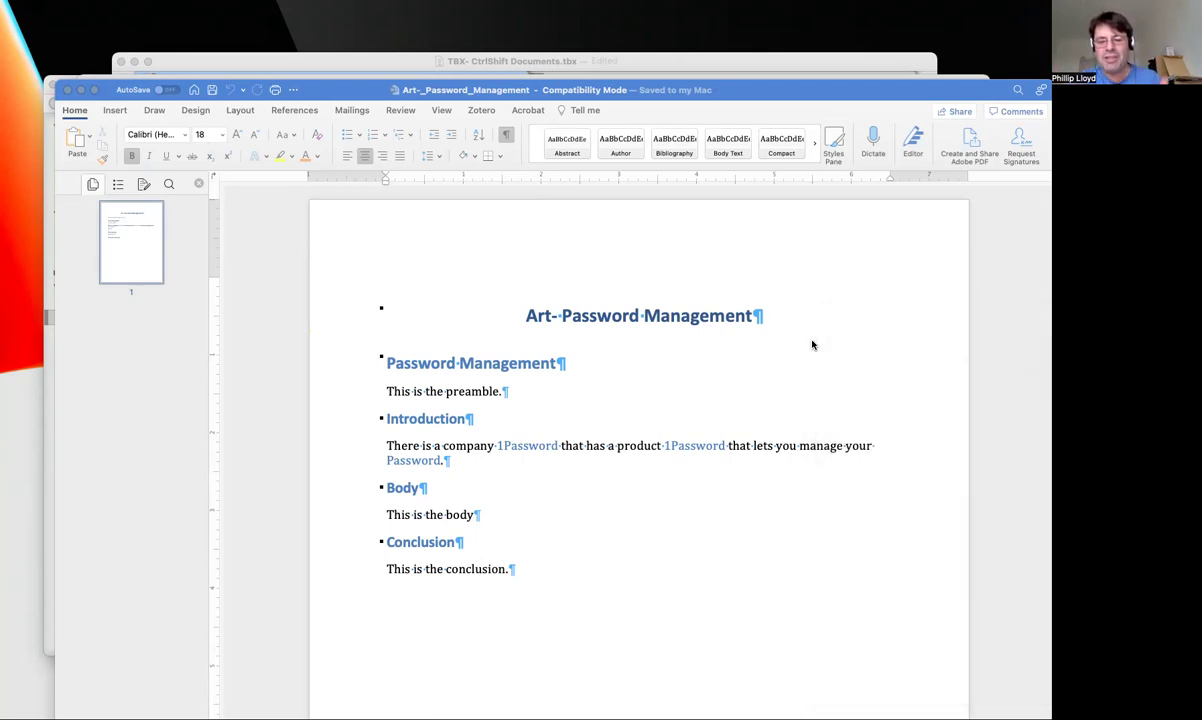
left_click_drag(745, 89, 899, 123)
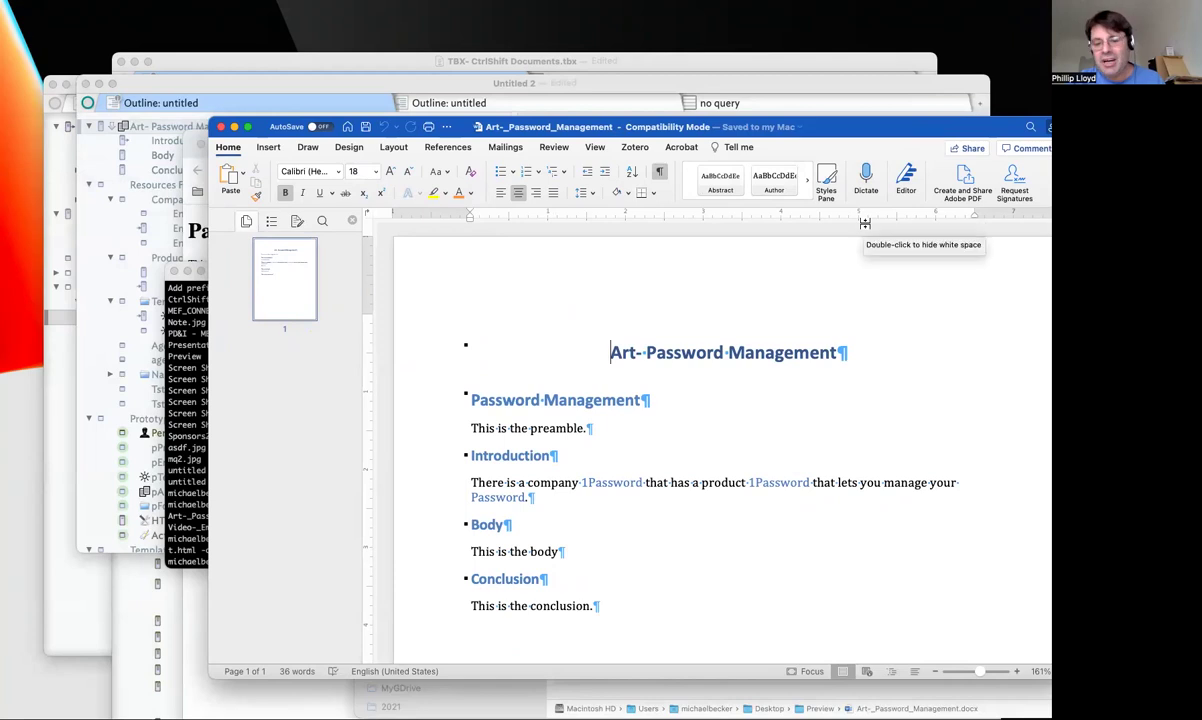
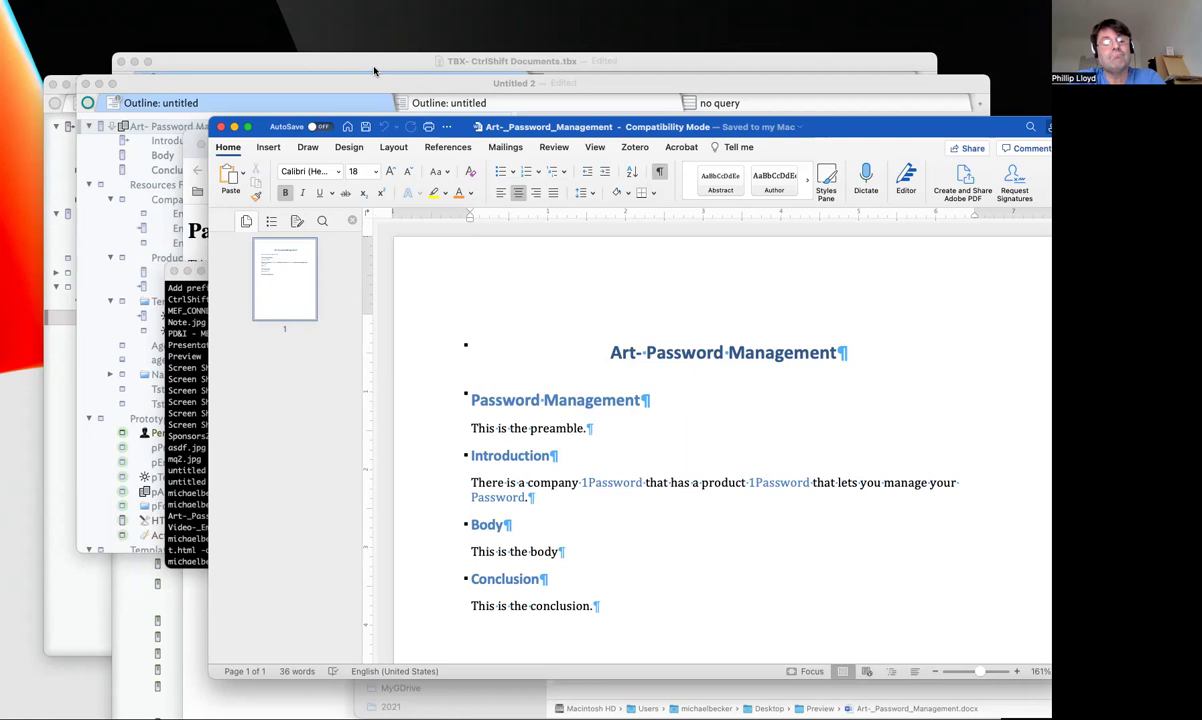
Collapse the Documents, Stories and Hints containers in the CtrlShift Documents outline
left_click(374, 70)
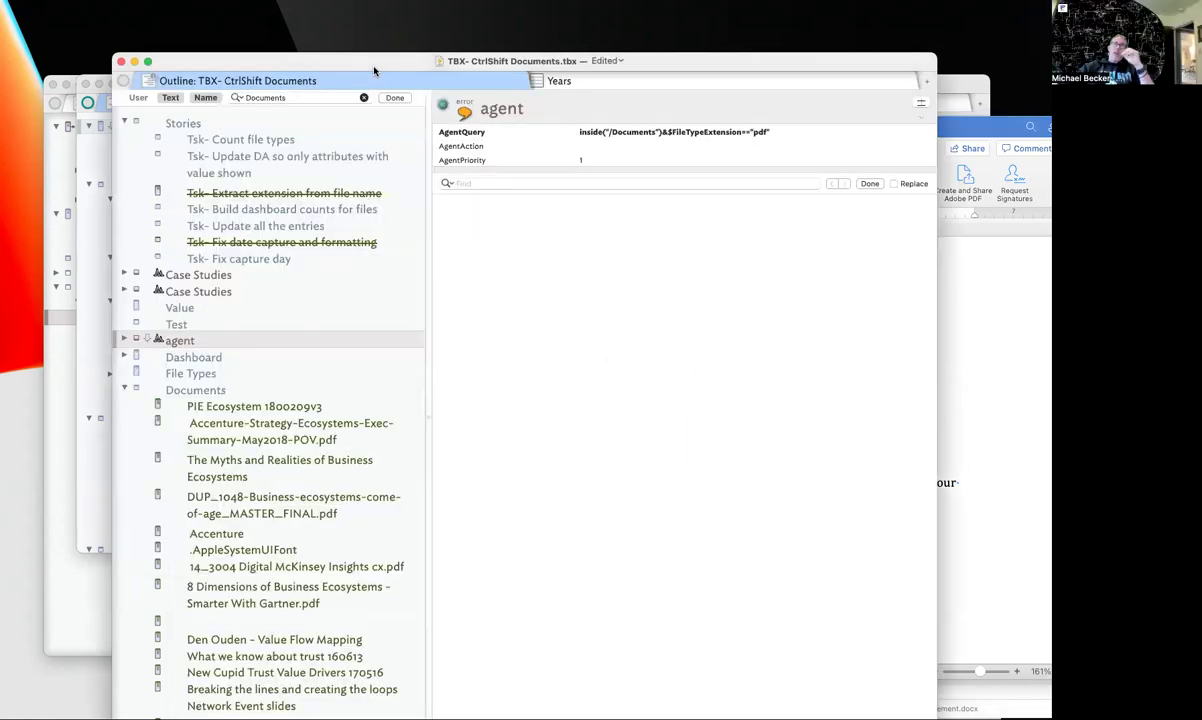
left_click(124, 388)
left_click(124, 121)
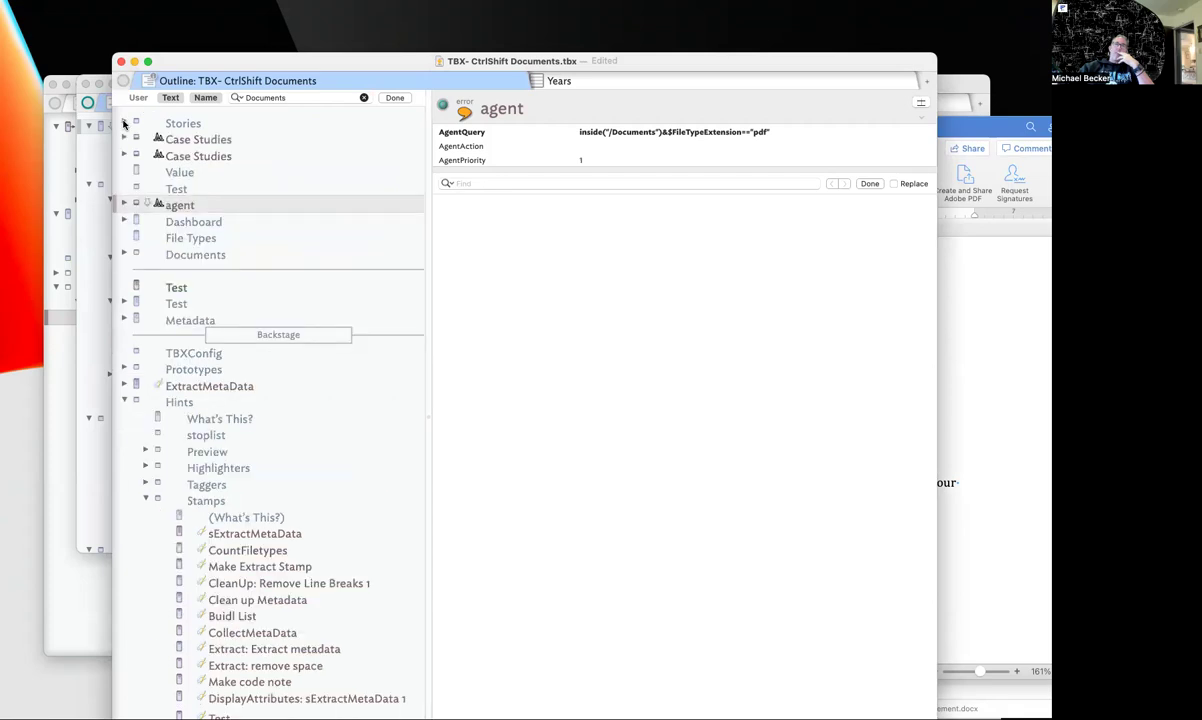
left_click(124, 401)
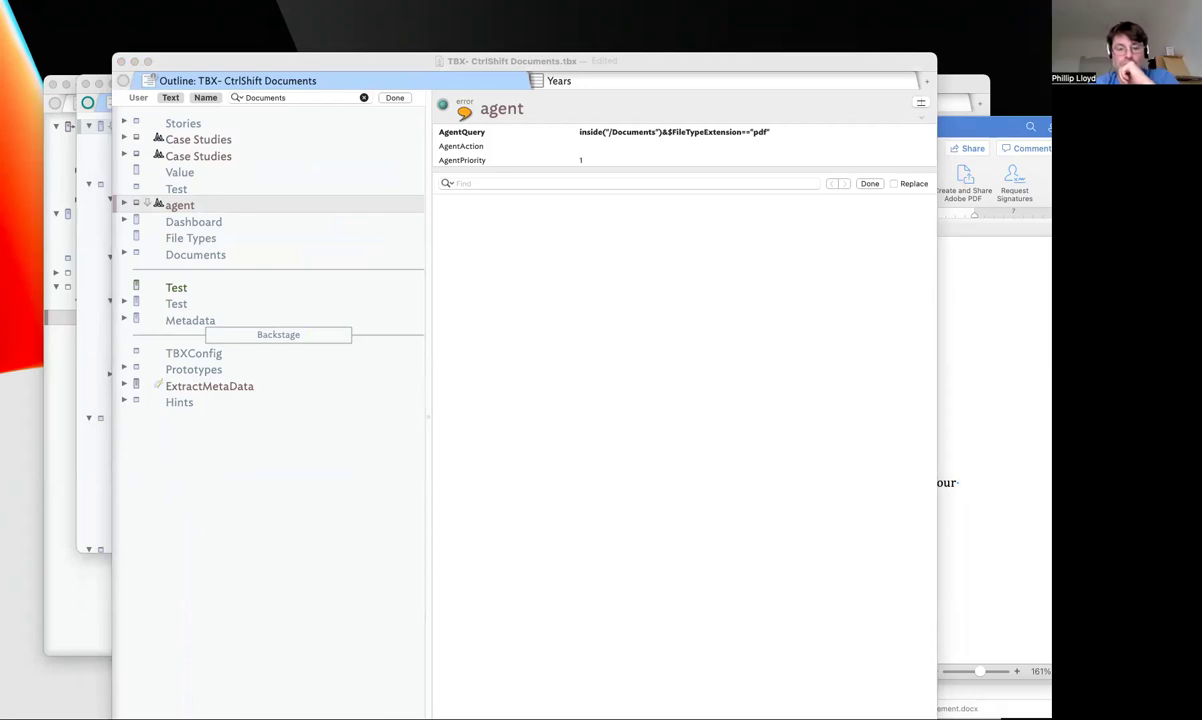
In the CtrlShiftDocs folder, expand and re-collapse Case Studies and Research Archive to check their files
key("super+Tab")
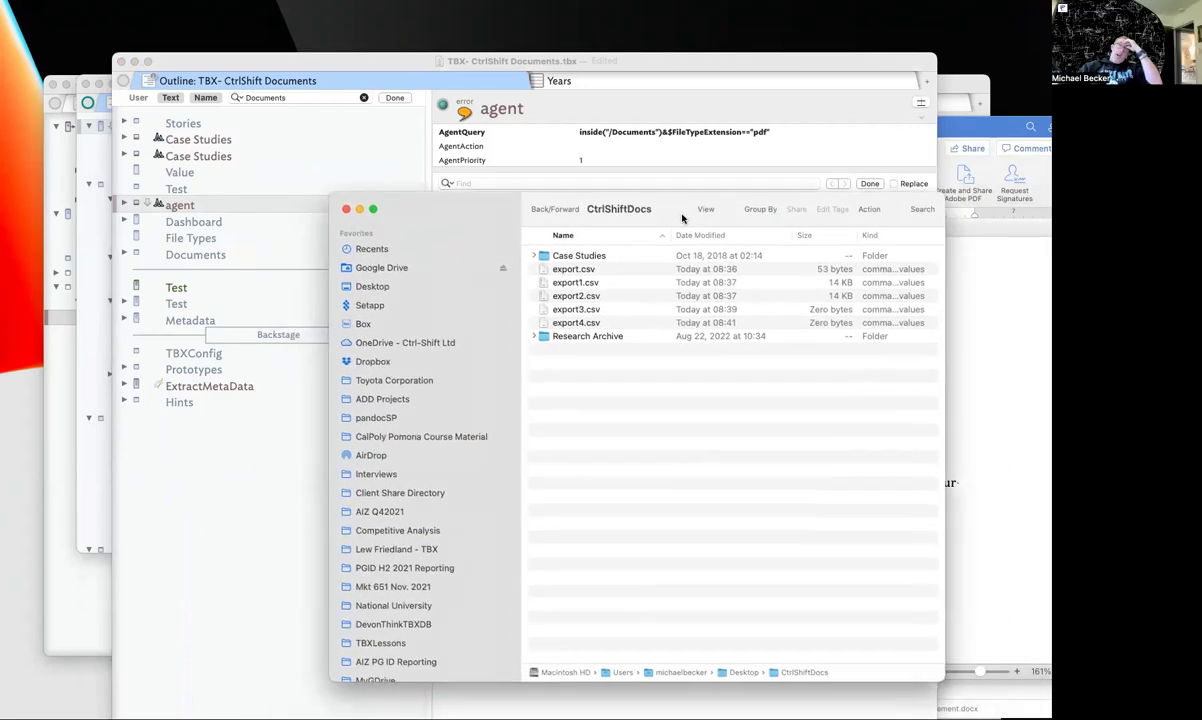
left_click(535, 256)
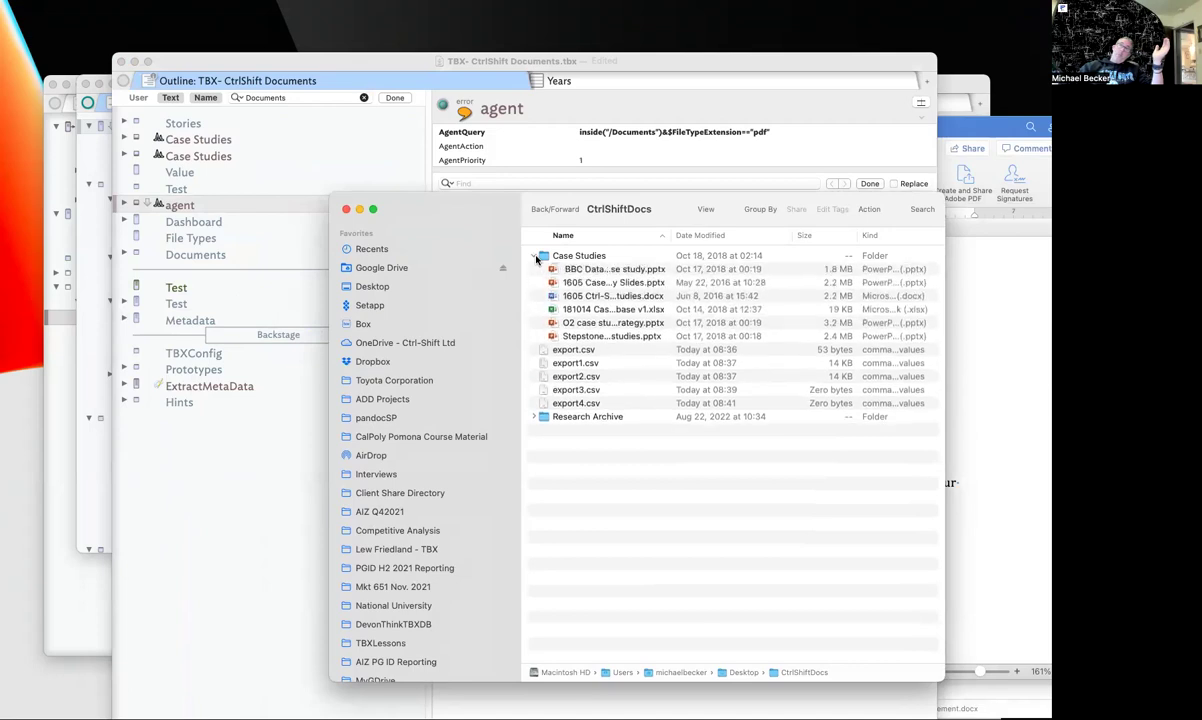
left_click(535, 257)
left_click(535, 337)
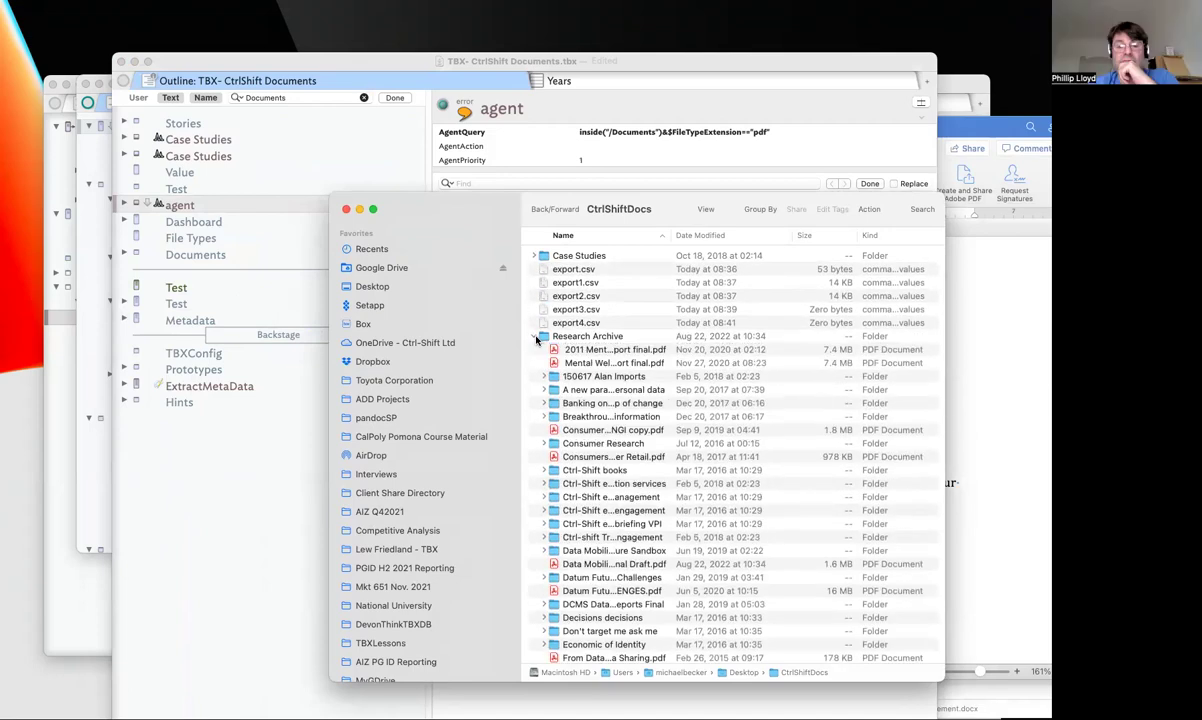
left_click(535, 337)
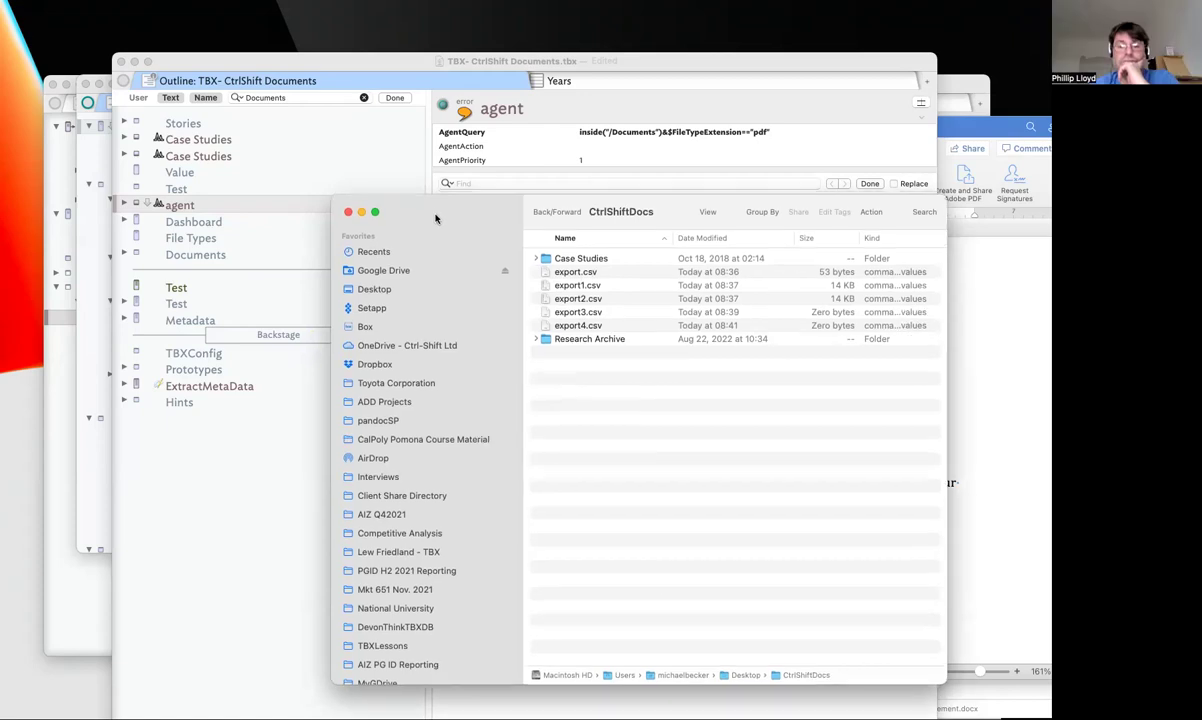
Reposition and widen the Finder window to review Research Archive's contents, then close it
left_click_drag(420, 200, 332, 179)
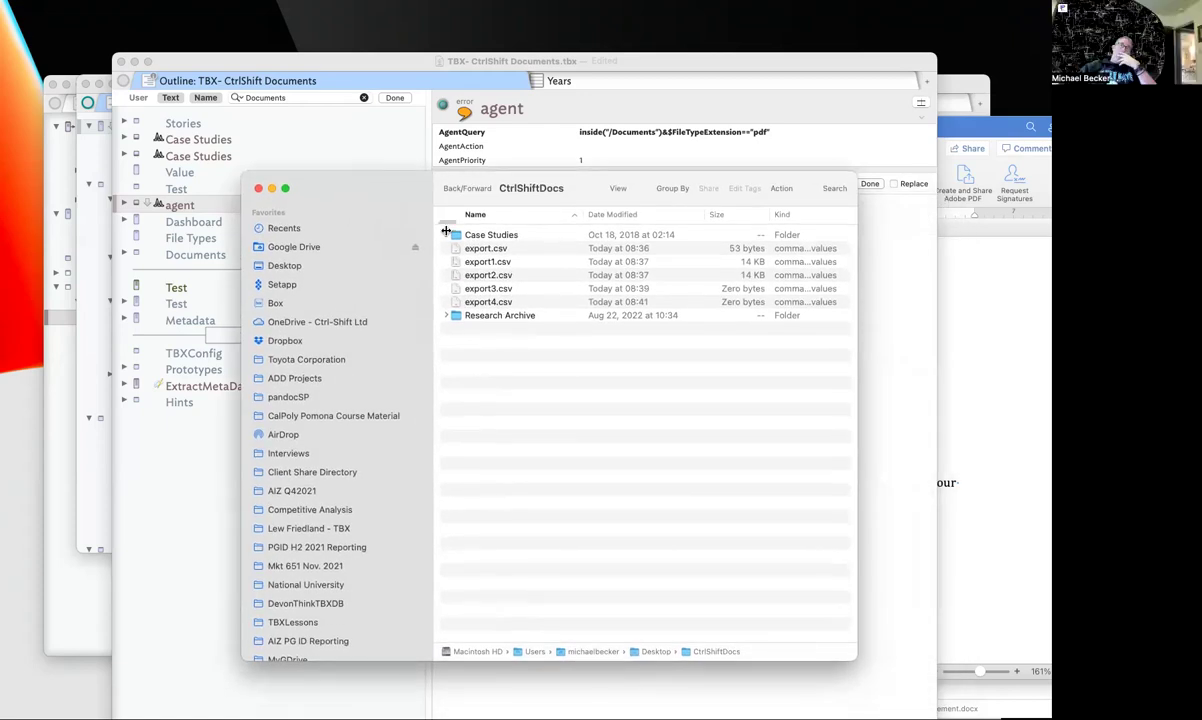
left_click(444, 319)
left_click(445, 316)
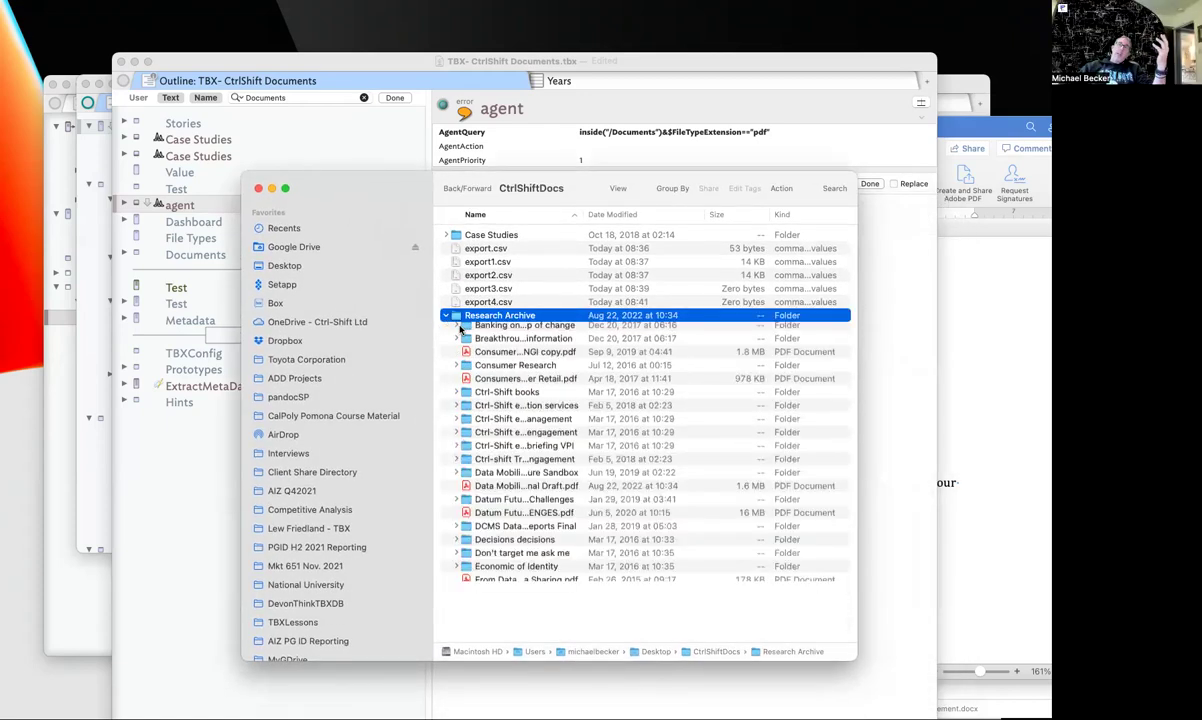
scroll(502, 562, "down", 5)
scroll(502, 562, "up", 5)
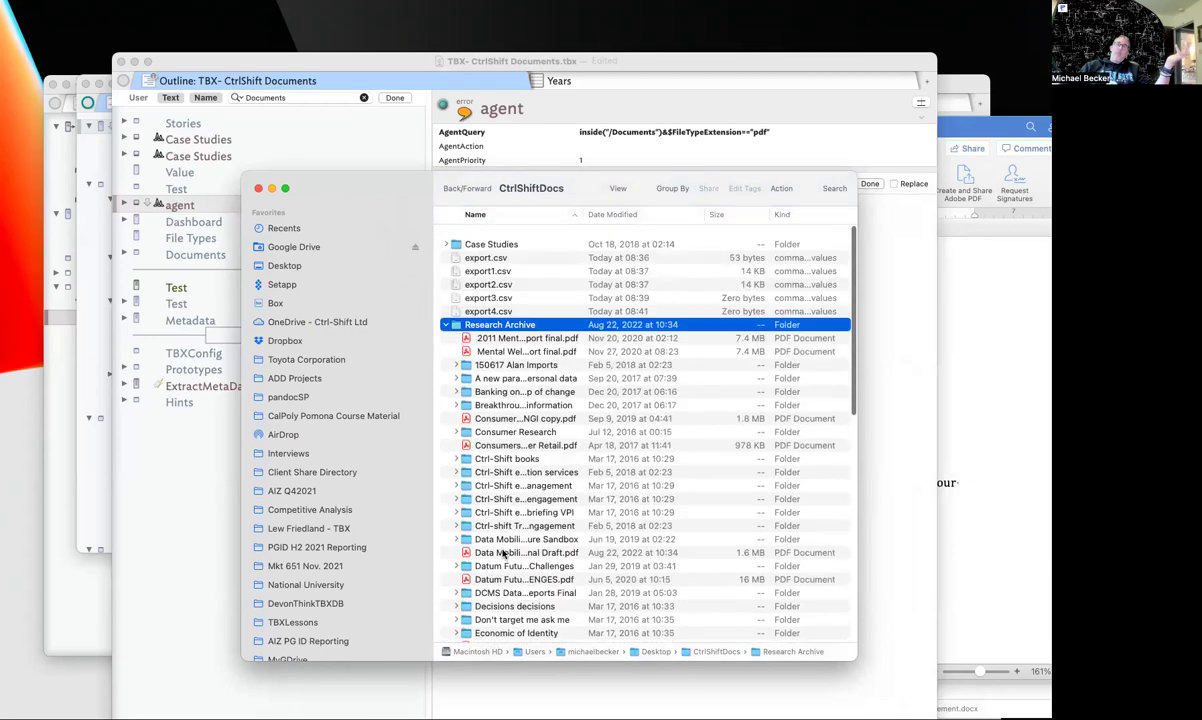
left_click_drag(378, 187, 781, 190)
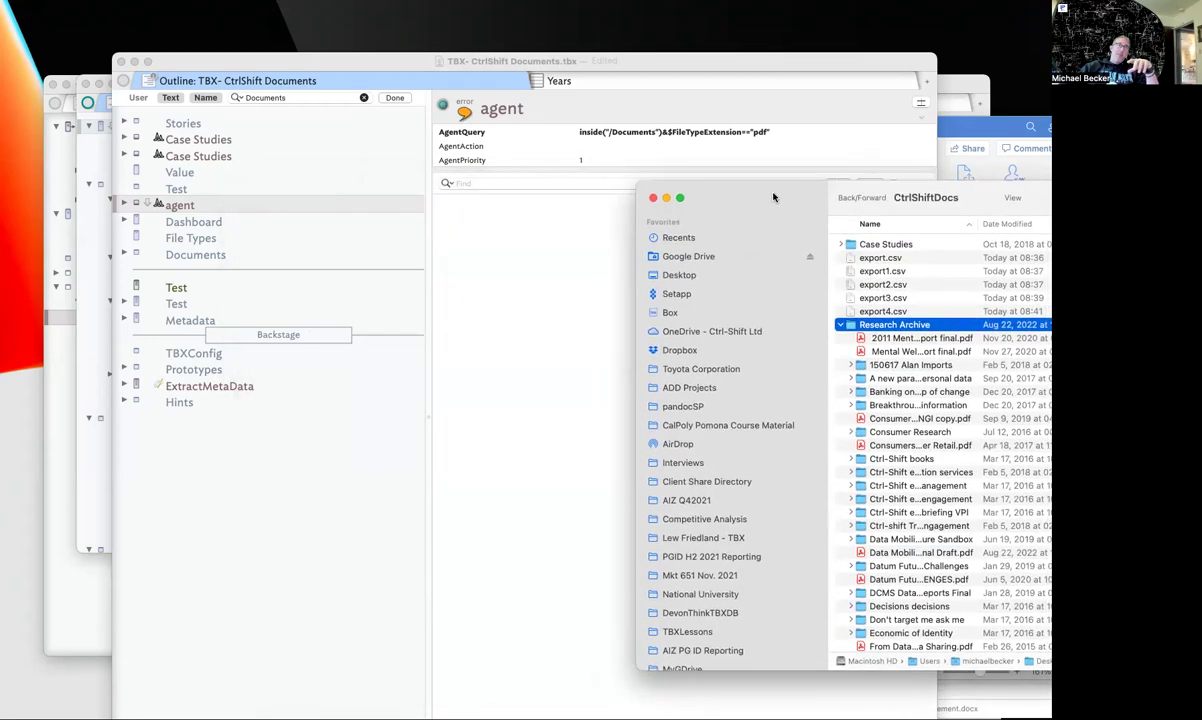
double_click(781, 190)
key("super+w")
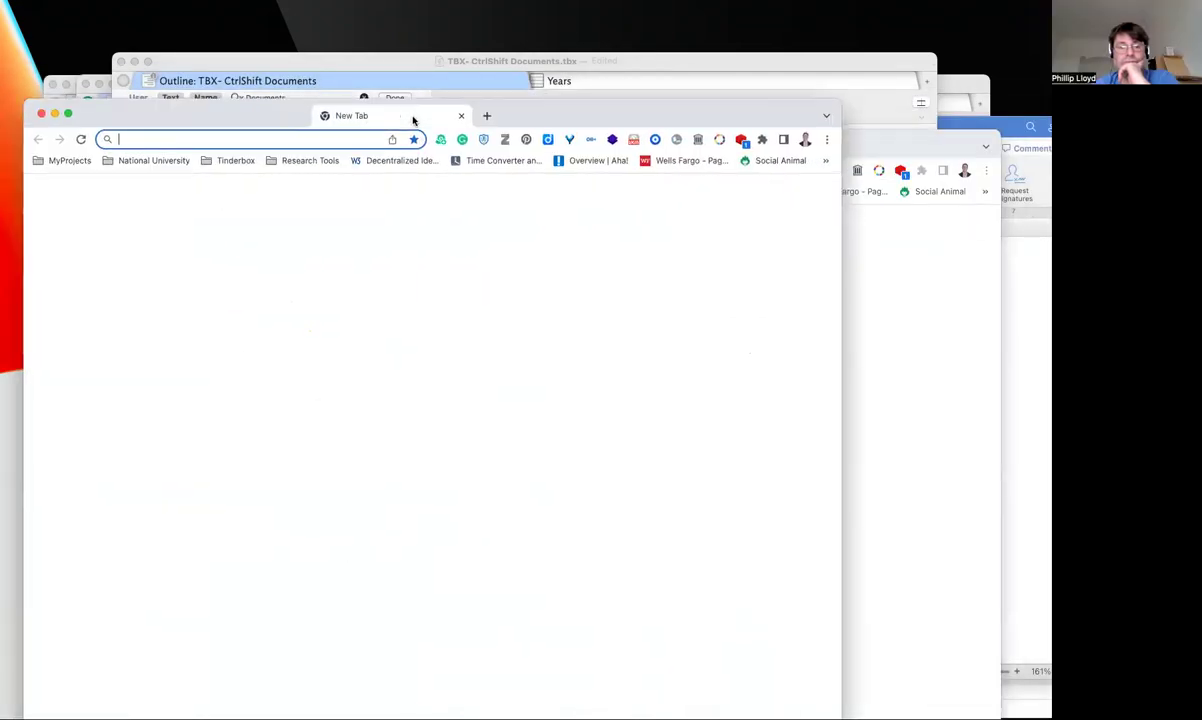
Search the web for 'exiftool how handle spaces in filename'
type("ex")
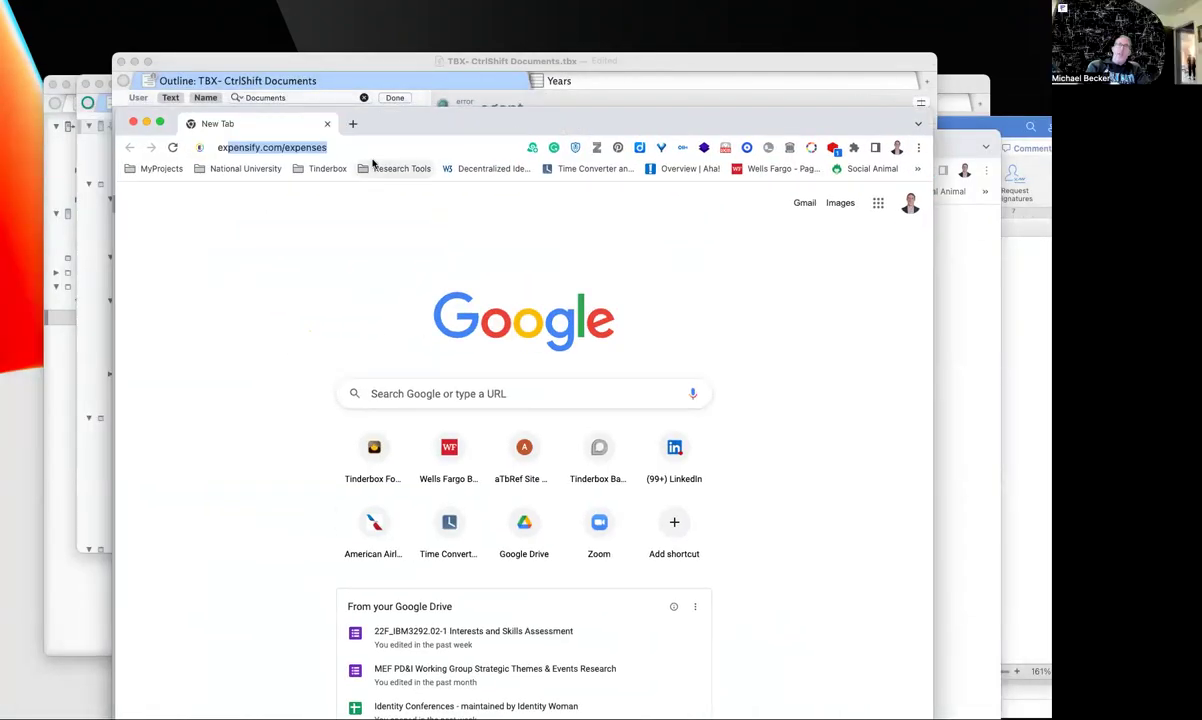
type("it")
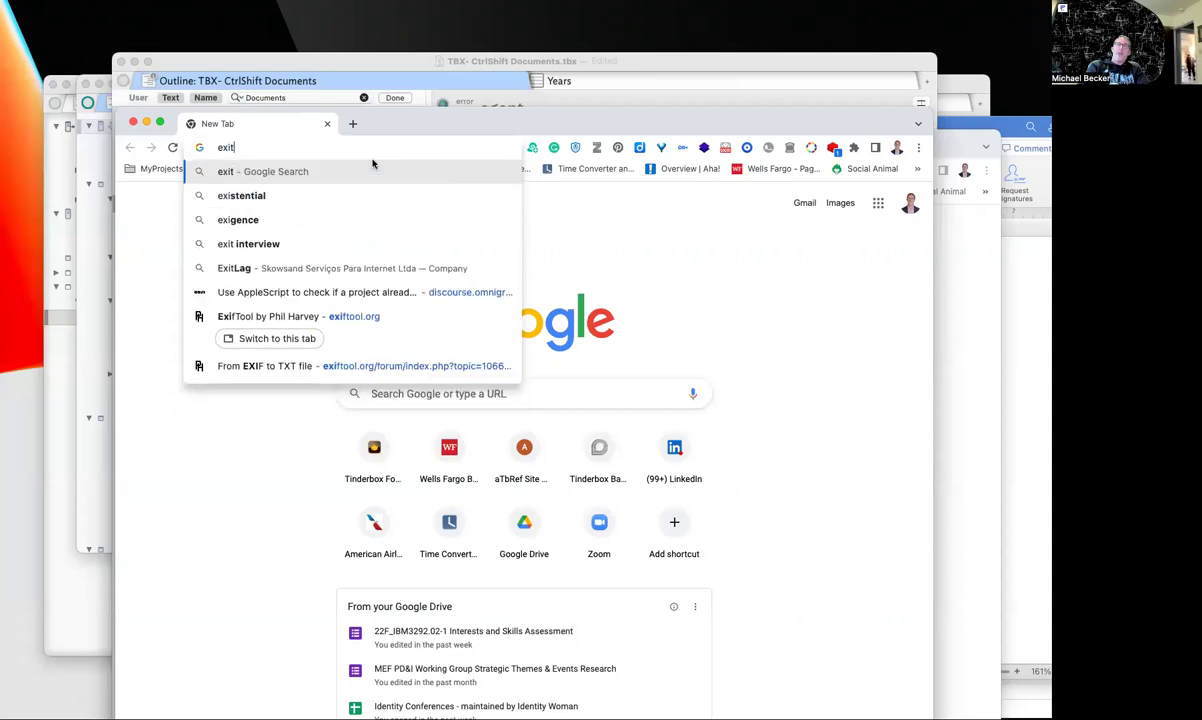
key("BackSpace")
type("f")
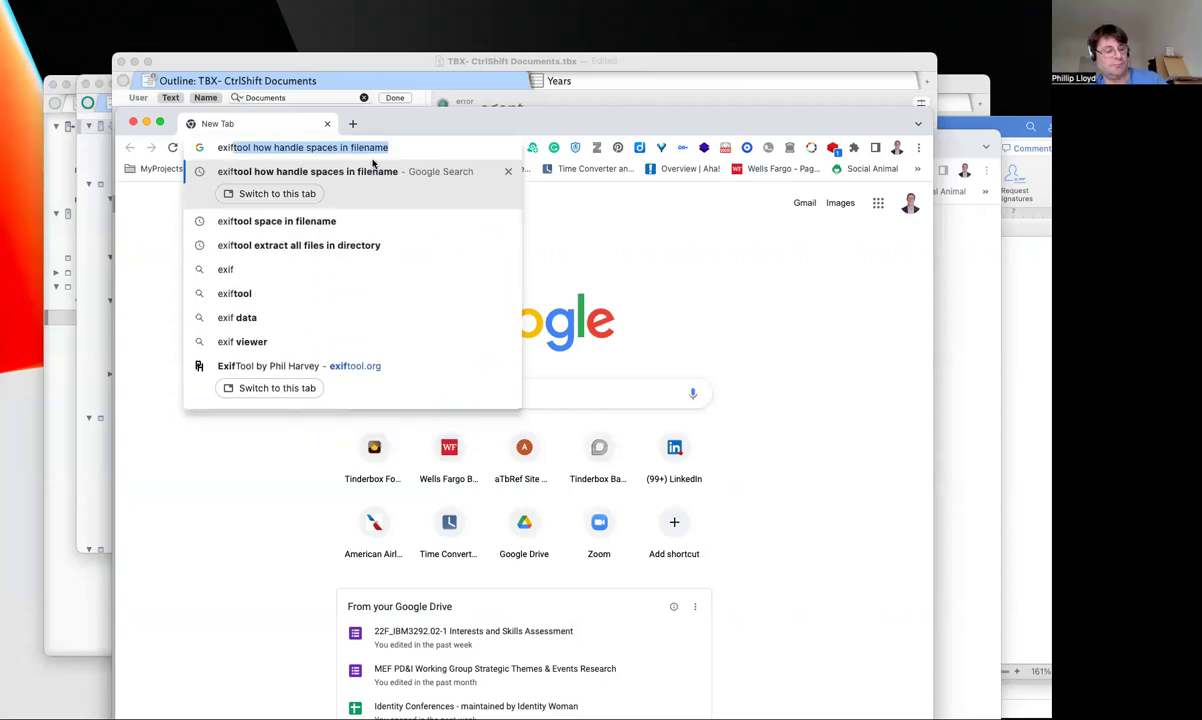
key("Return")
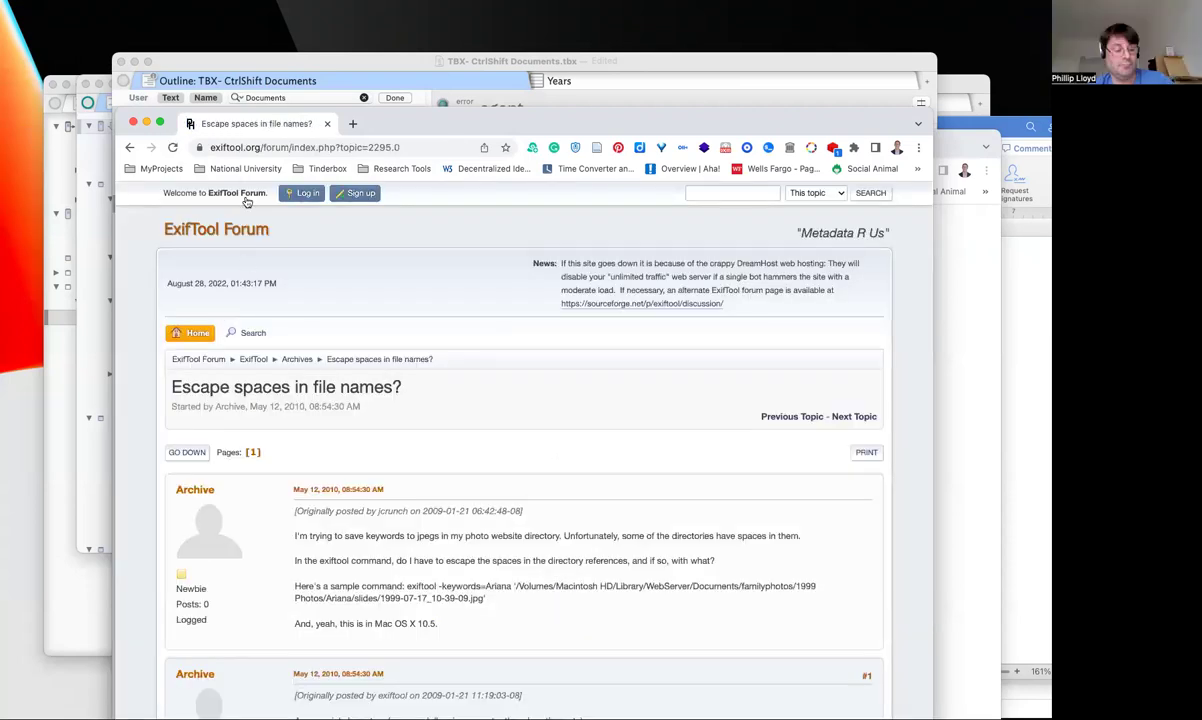
Trim the forum thread URL back to exiftool.org, load the home page, and minimise the window
left_click(277, 147)
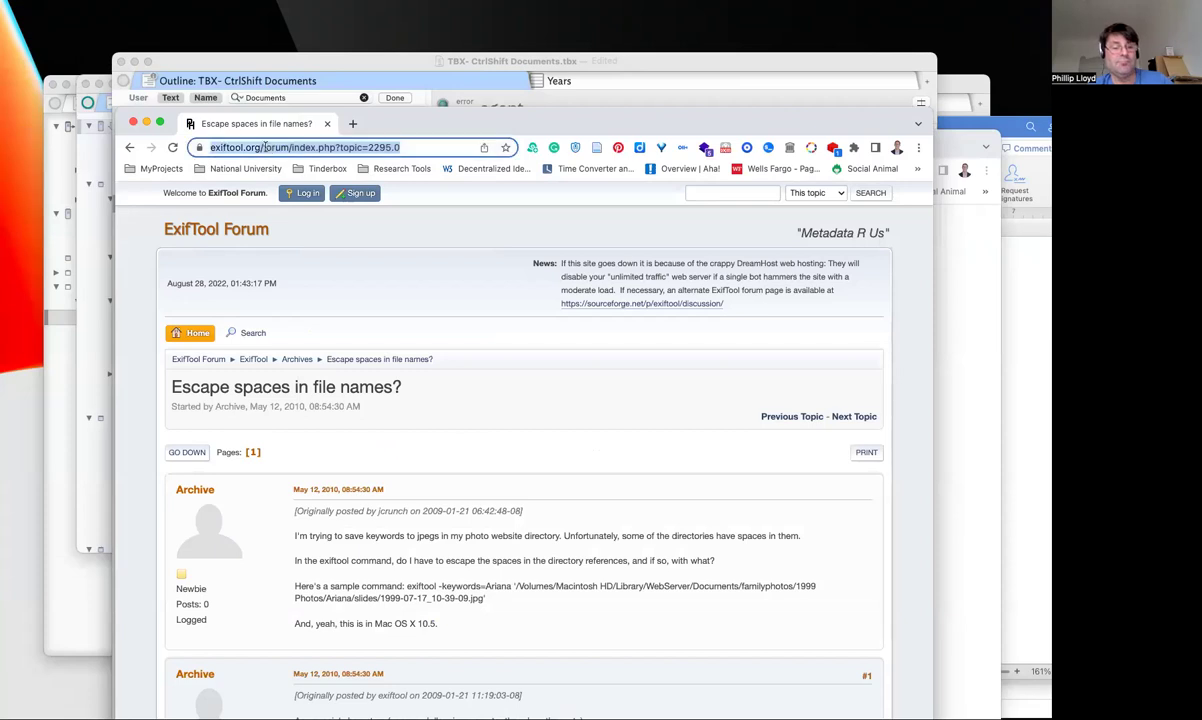
left_click(274, 147)
left_click_drag(274, 147, 506, 148)
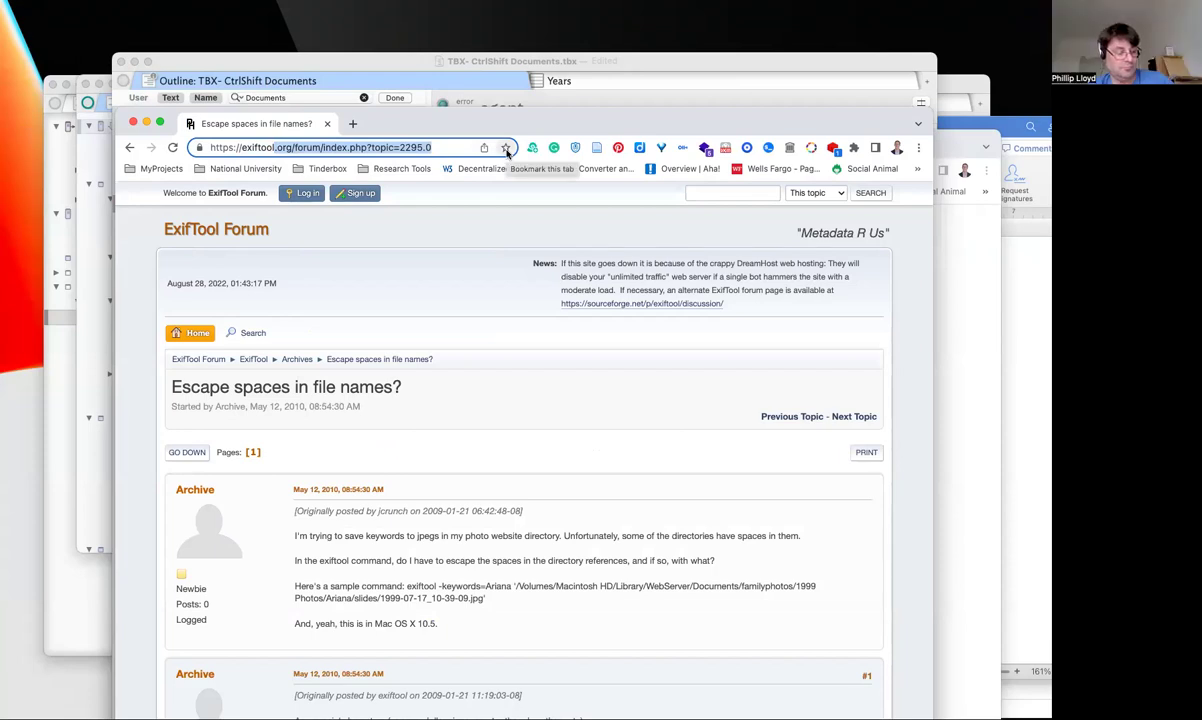
key("Right")
key("BackSpace")
key("BackSpace")
key("BackSpace")
key("BackSpace")
key("BackSpace")
key("BackSpace")
key("BackSpace")
key("BackSpace")
key("BackSpace")
key("BackSpace")
key("BackSpace")
key("BackSpace")
key("BackSpace")
key("BackSpace")
key("BackSpace")
key("BackSpace")
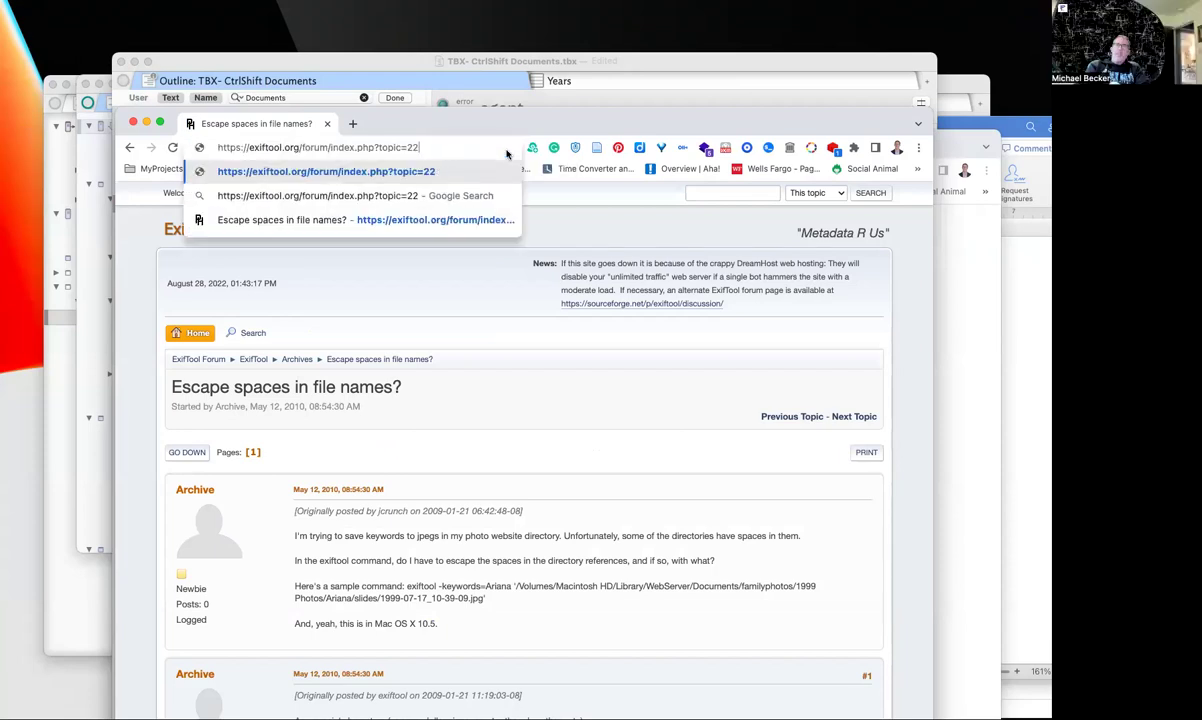
key("BackSpace")
key("BackSpace")
key("BackSpace")
key("BackSpace")
key("BackSpace")
key("BackSpace")
key("BackSpace")
key("BackSpace")
key("BackSpace")
key("BackSpace")
key("BackSpace")
key("BackSpace")
key("BackSpace")
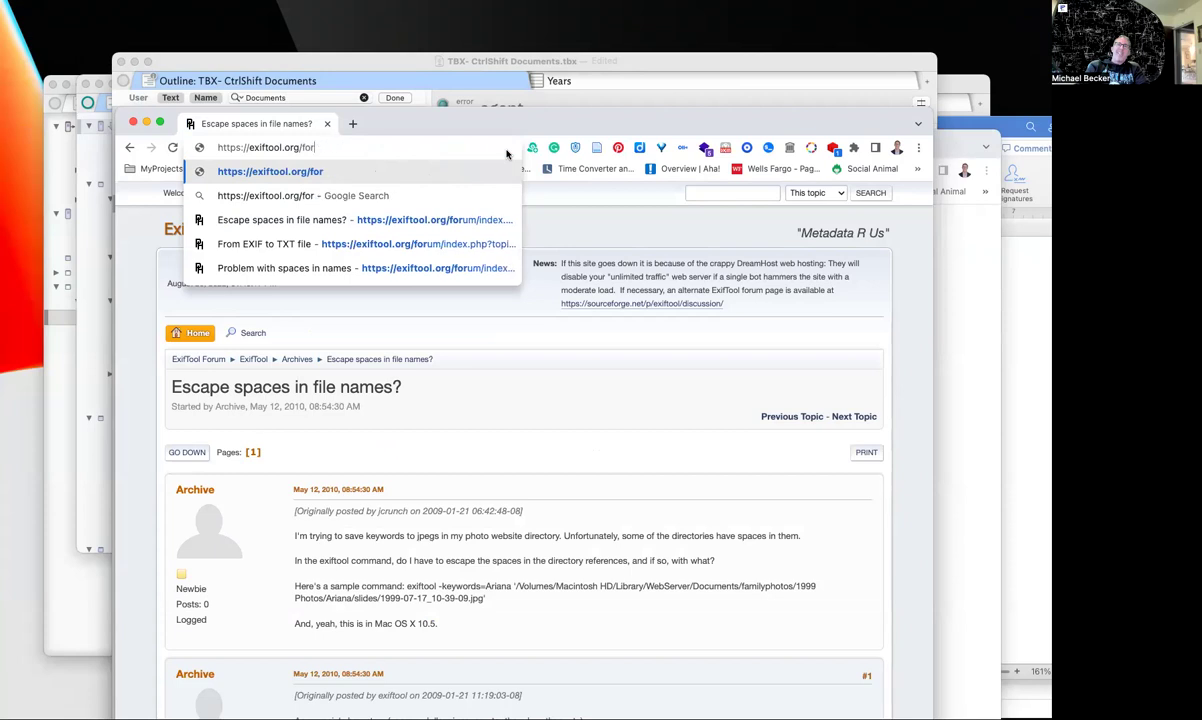
key("Return")
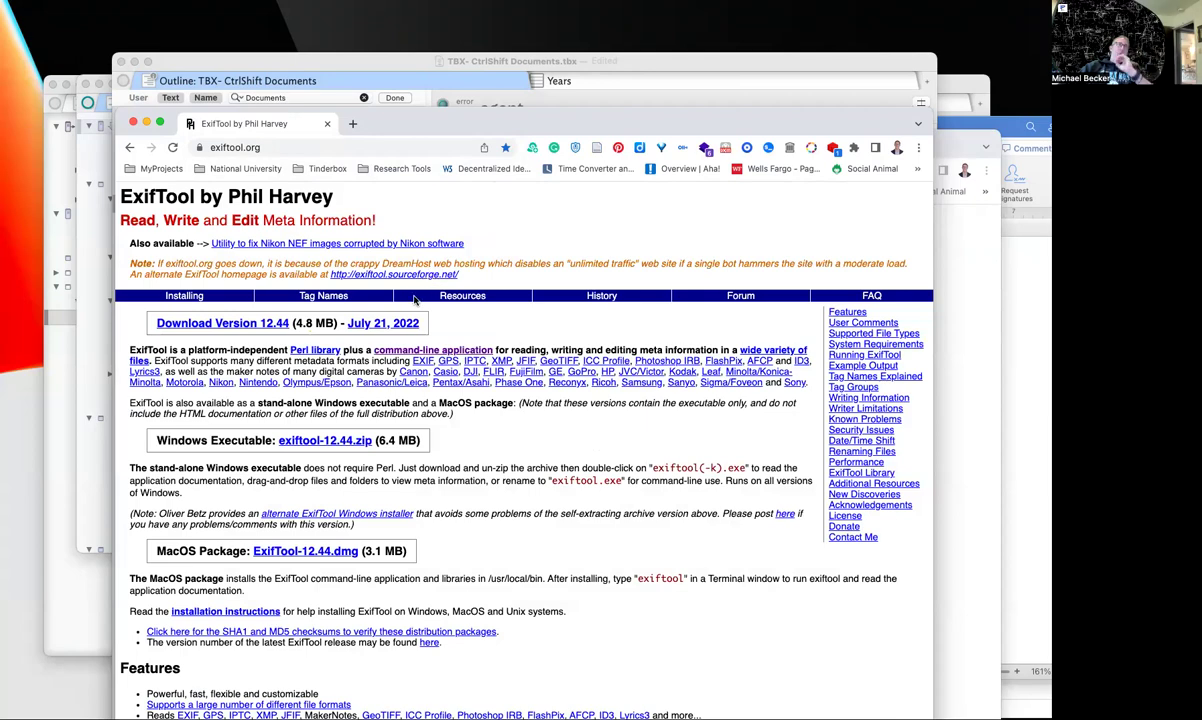
key("super+m")
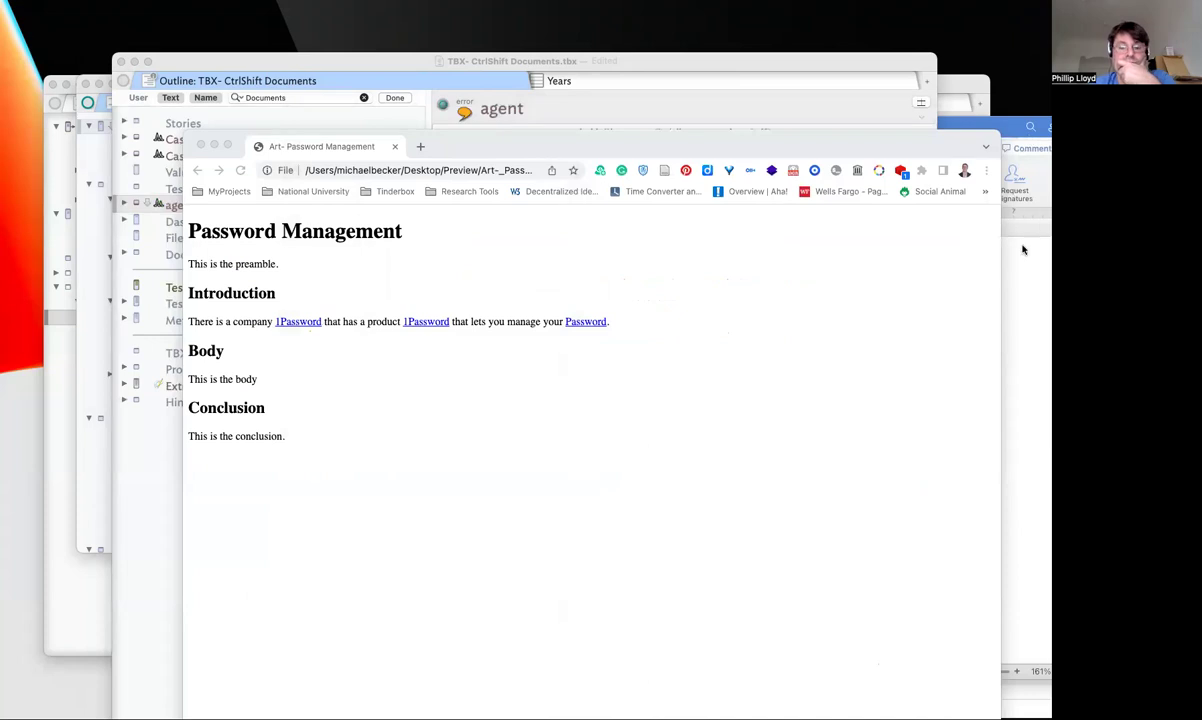
Switch to Finder, open CtrlShiftDocs from the Desktop, and collapse Research Archive
key("ctrl+alt+super+a")
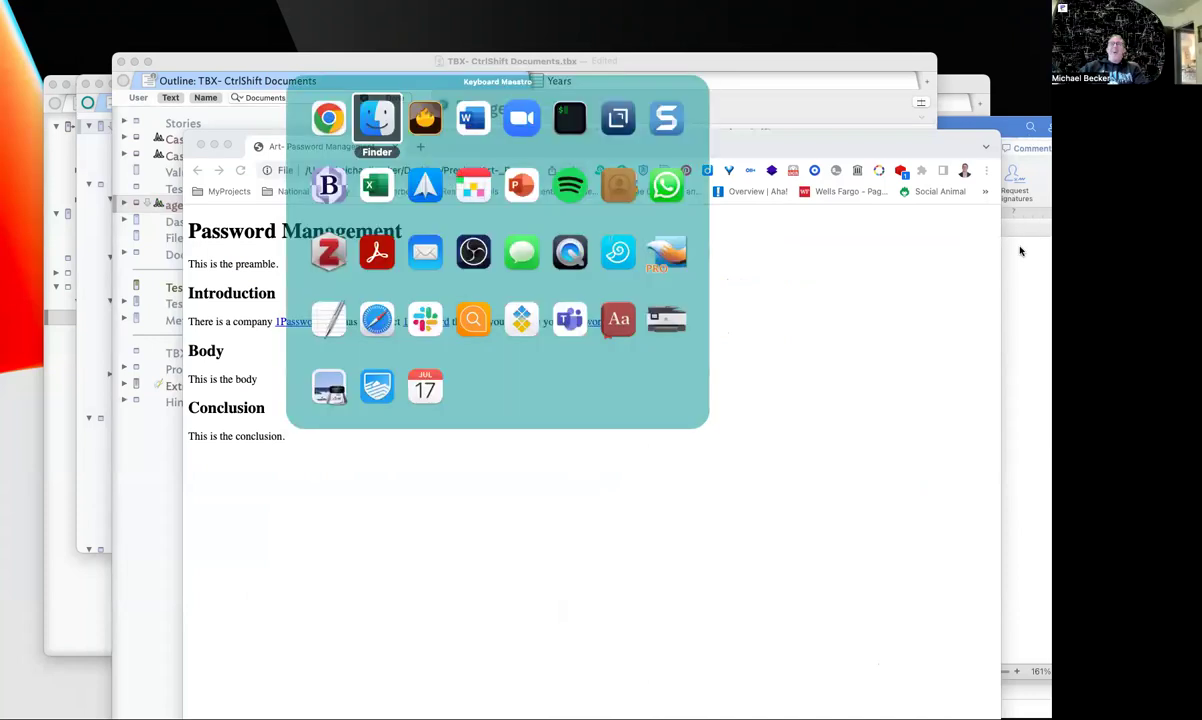
key("Return")
left_click_drag(749, 239, 599, 151)
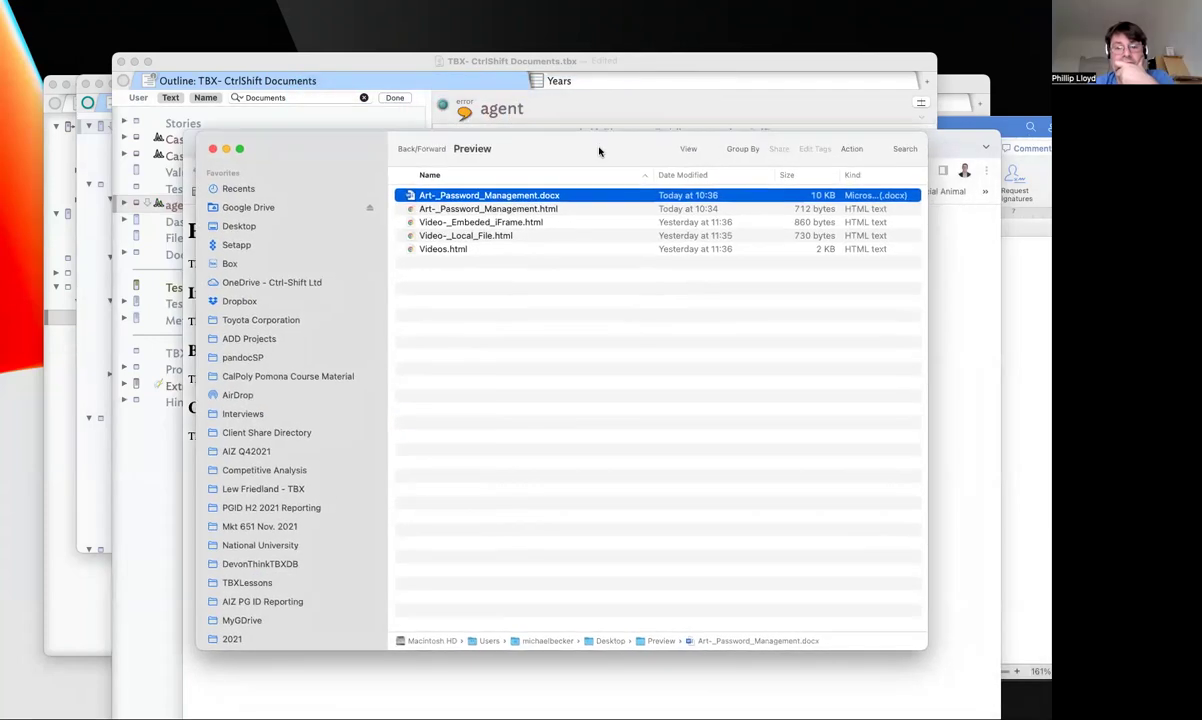
left_click(401, 150)
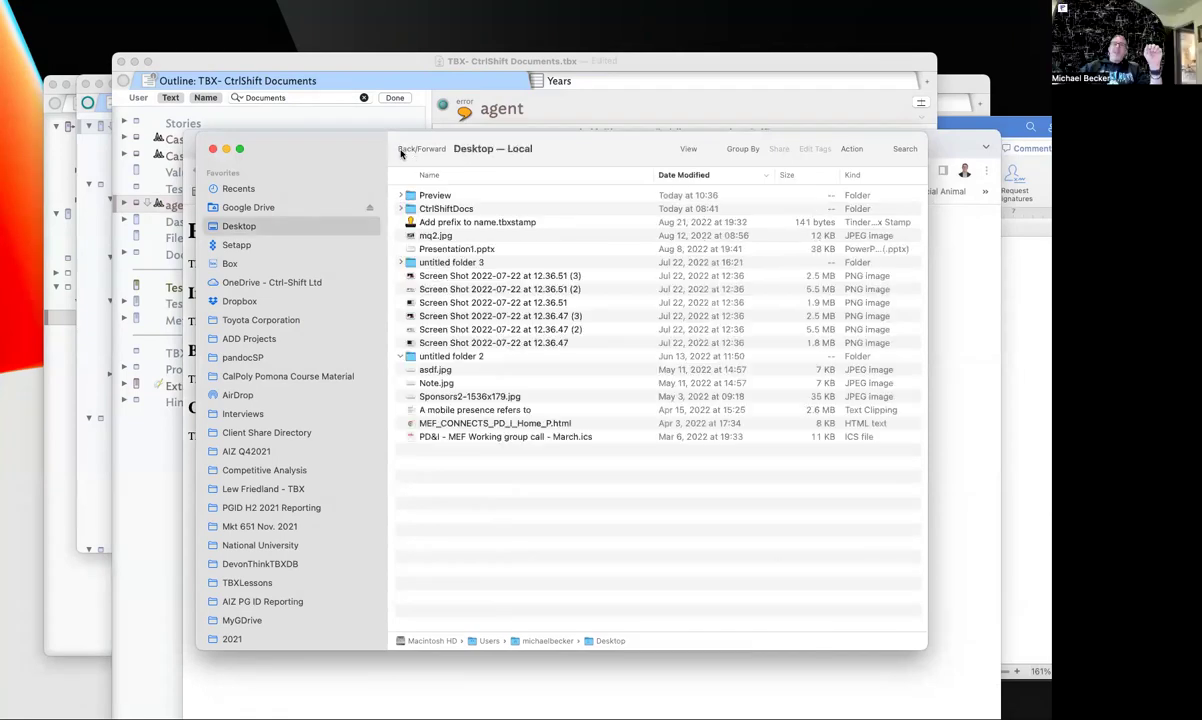
double_click(405, 208)
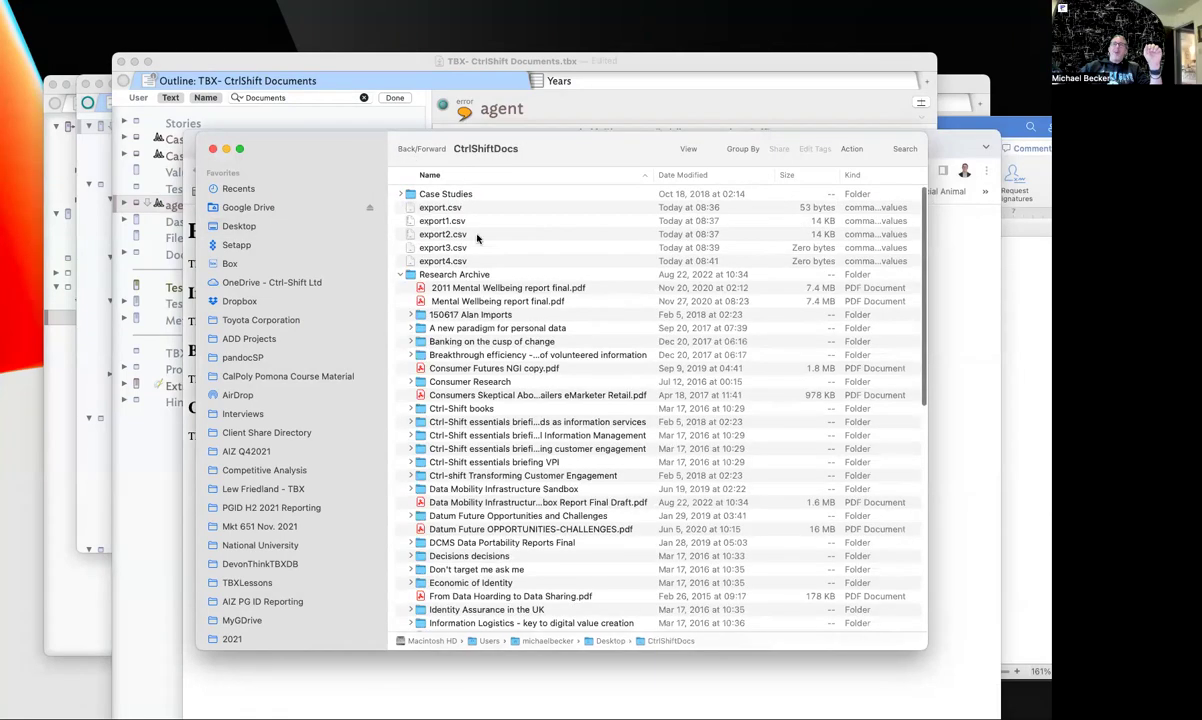
left_click(400, 275)
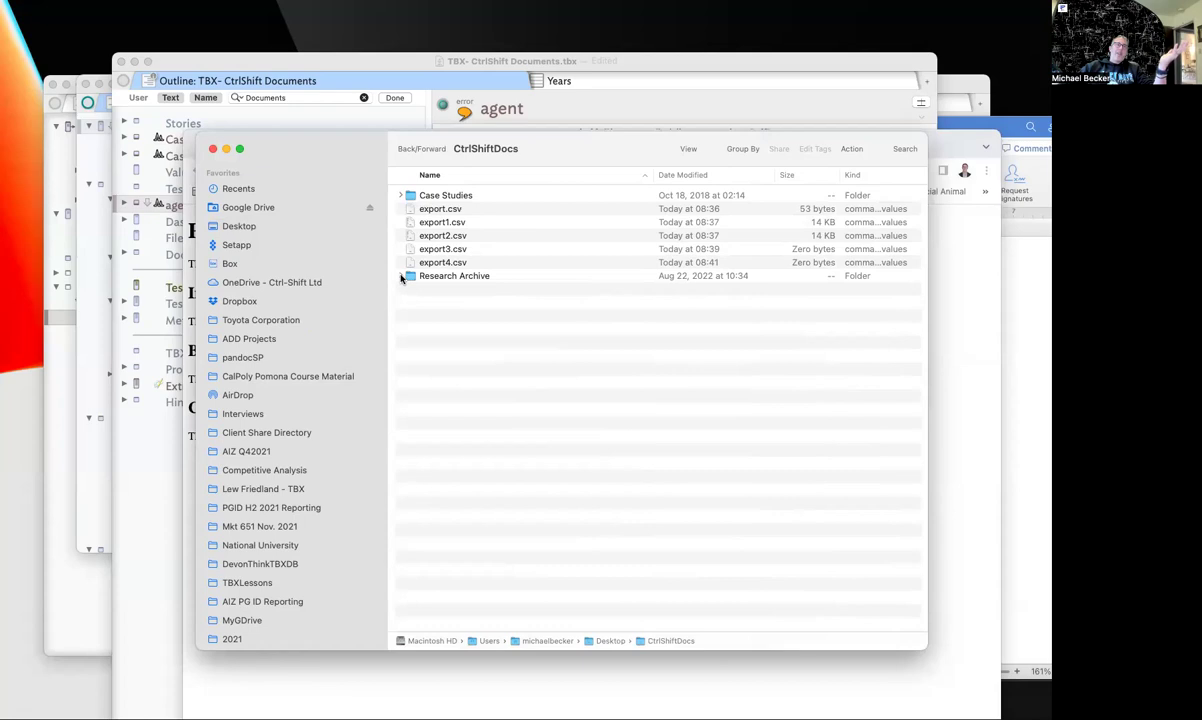
In Terminal, change into the Desktop's CtrlShiftDocs folder and list its files
key("super+Tab")
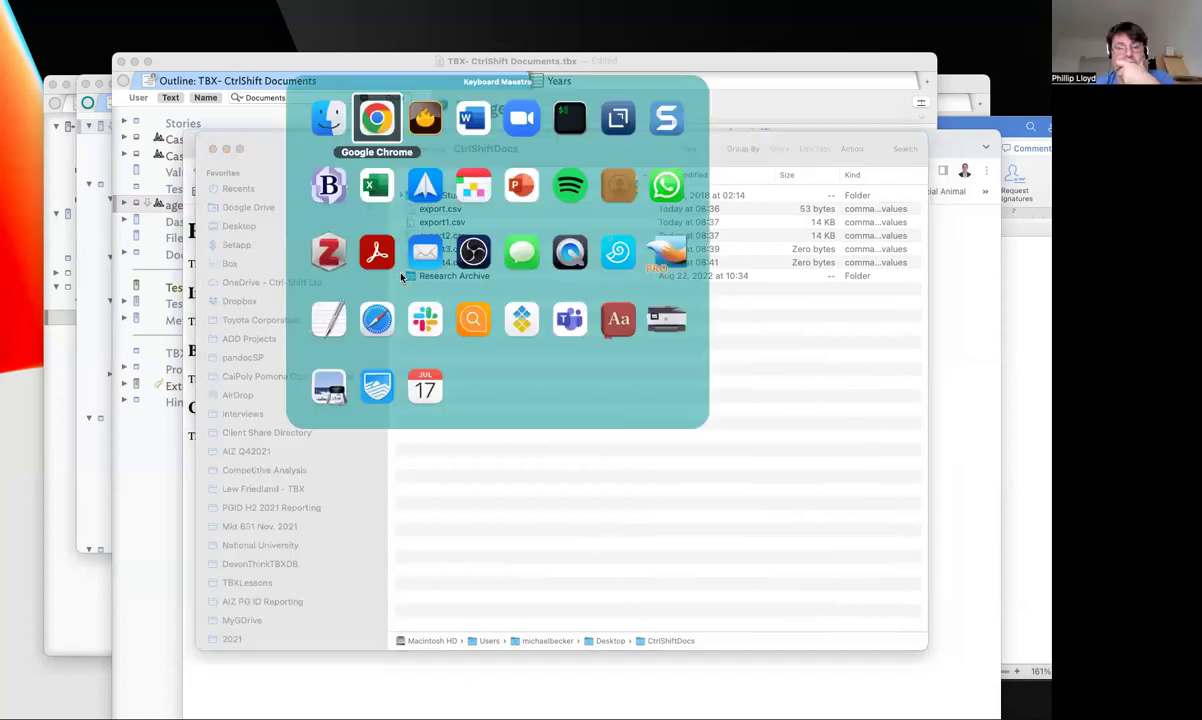
key("super+Tab")
key("super+Tab")
key("super+Tab")
key("super+Tab")
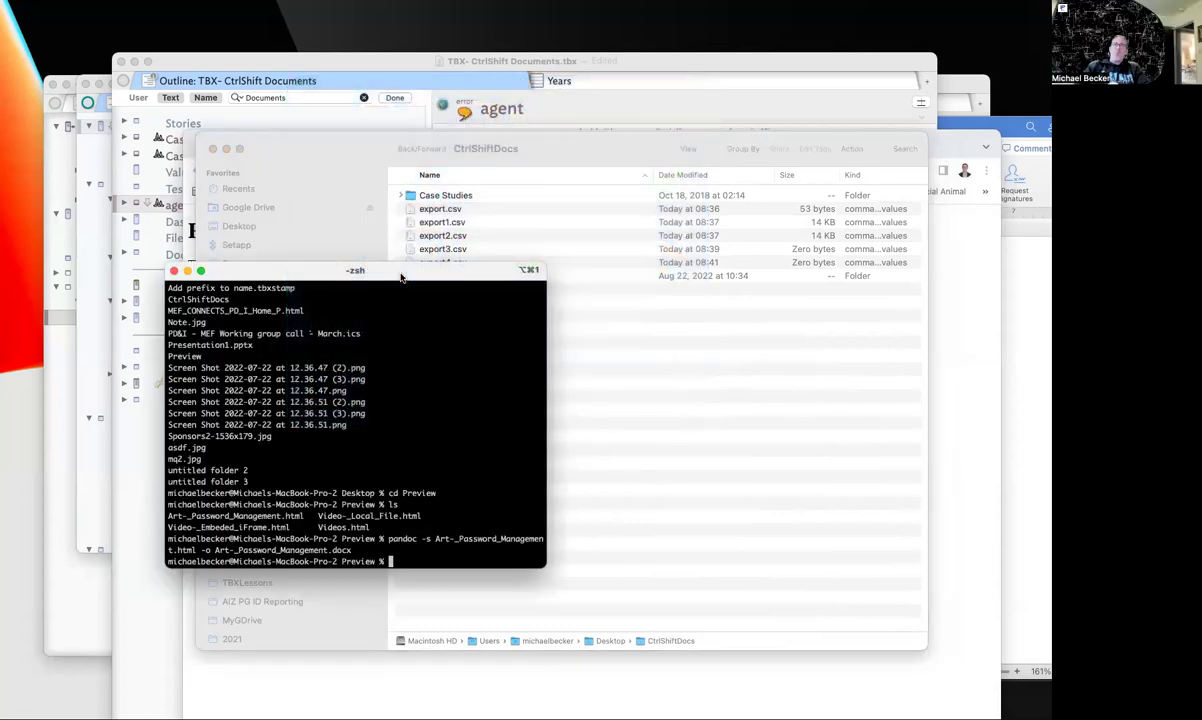
type("cd ../")
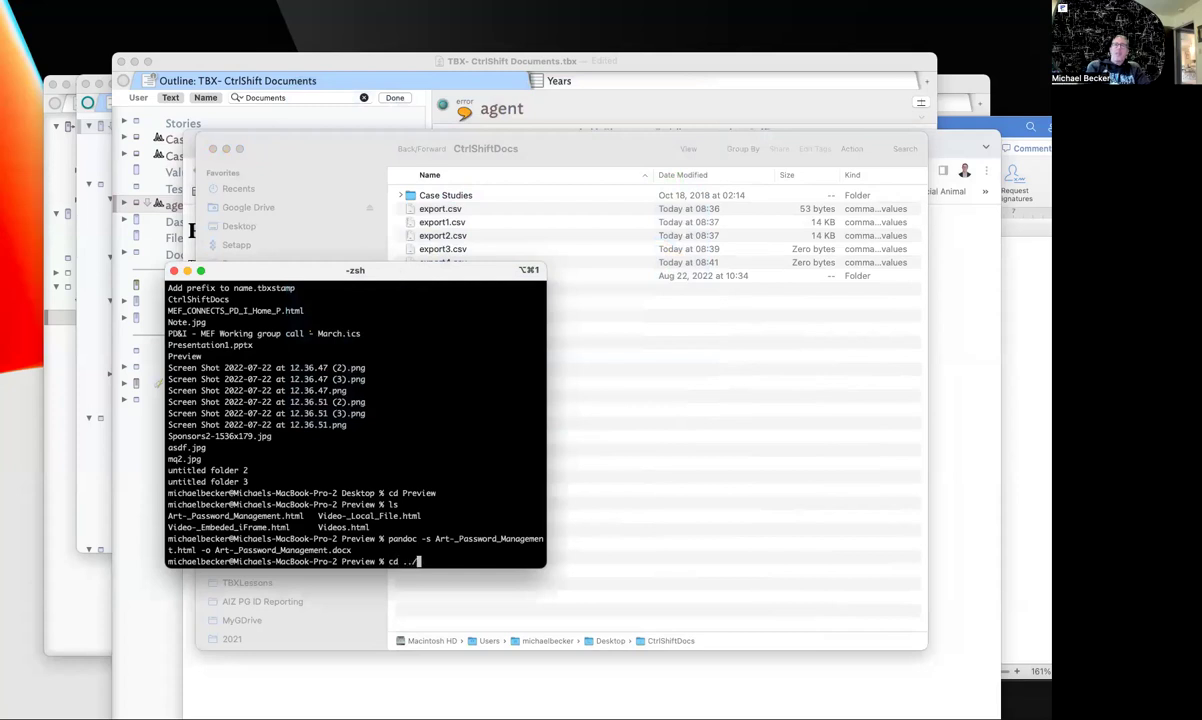
key("Return")
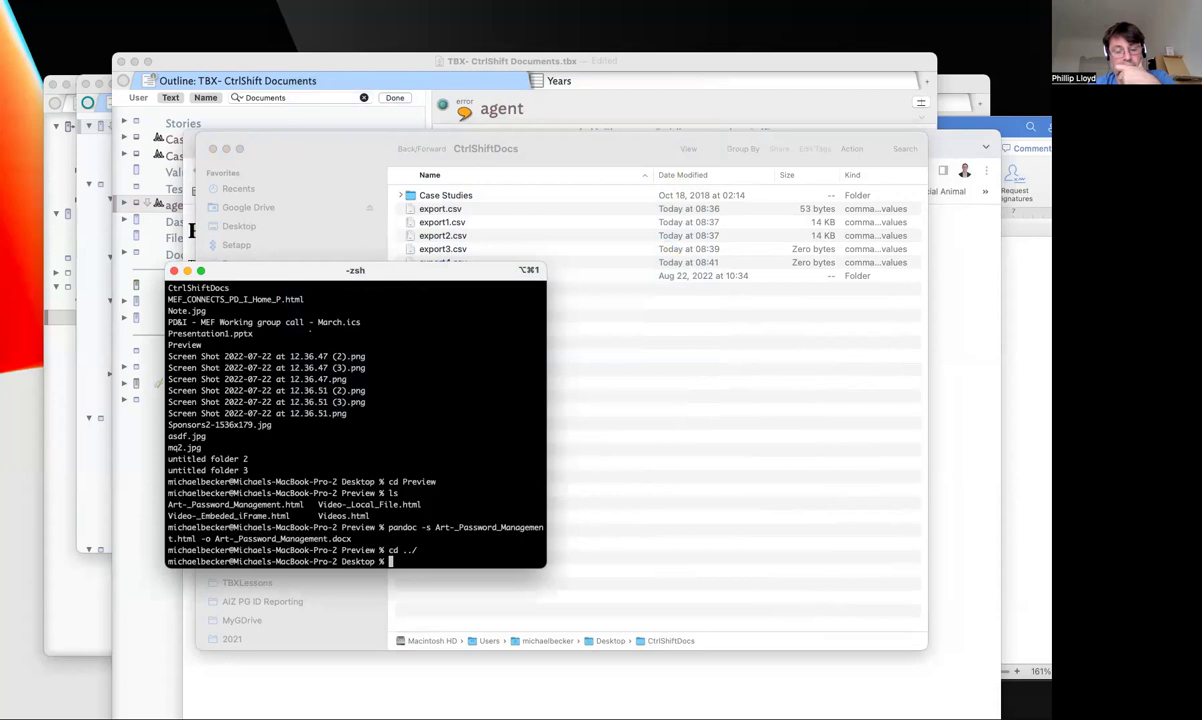
type("c")
type("d Ct")
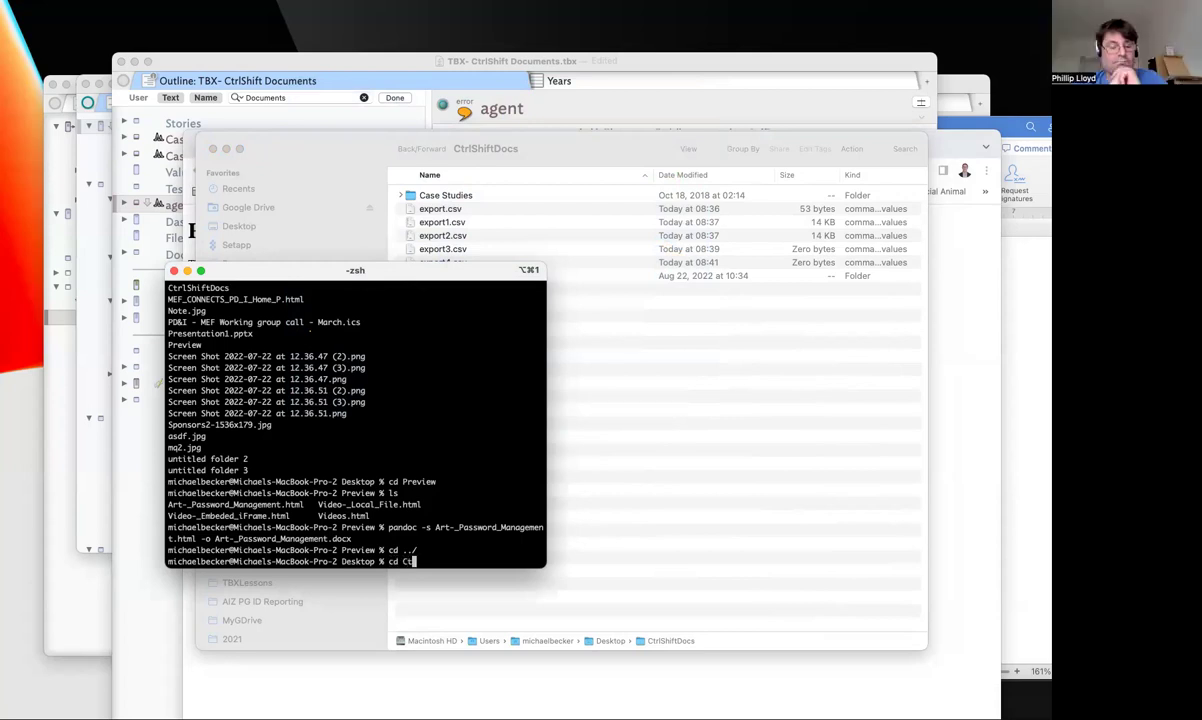
key("BackSpace")
type("trl")
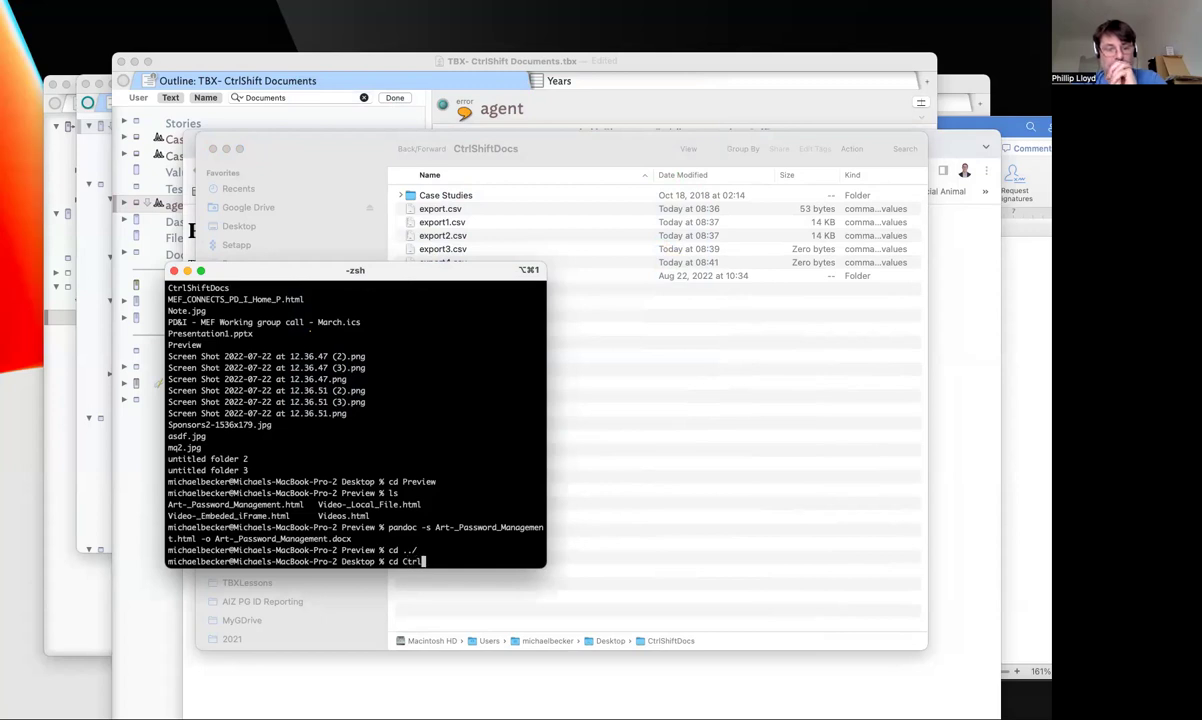
type("ShiftDocs")
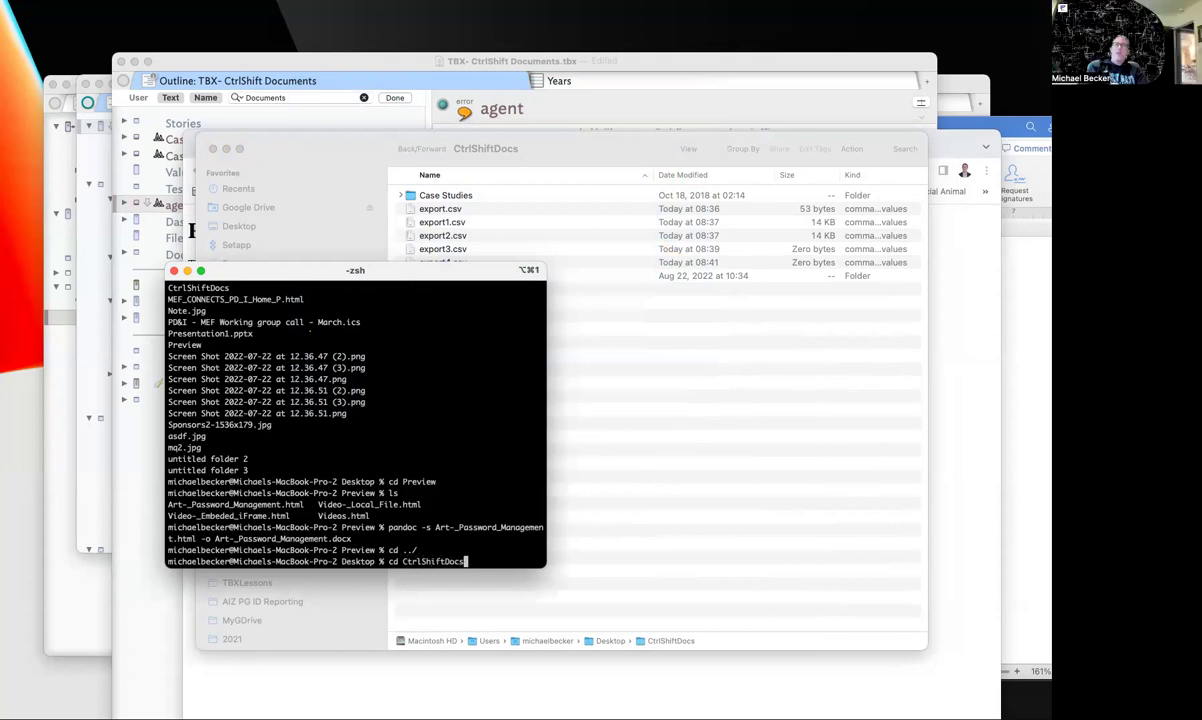
key("Return")
type("ls")
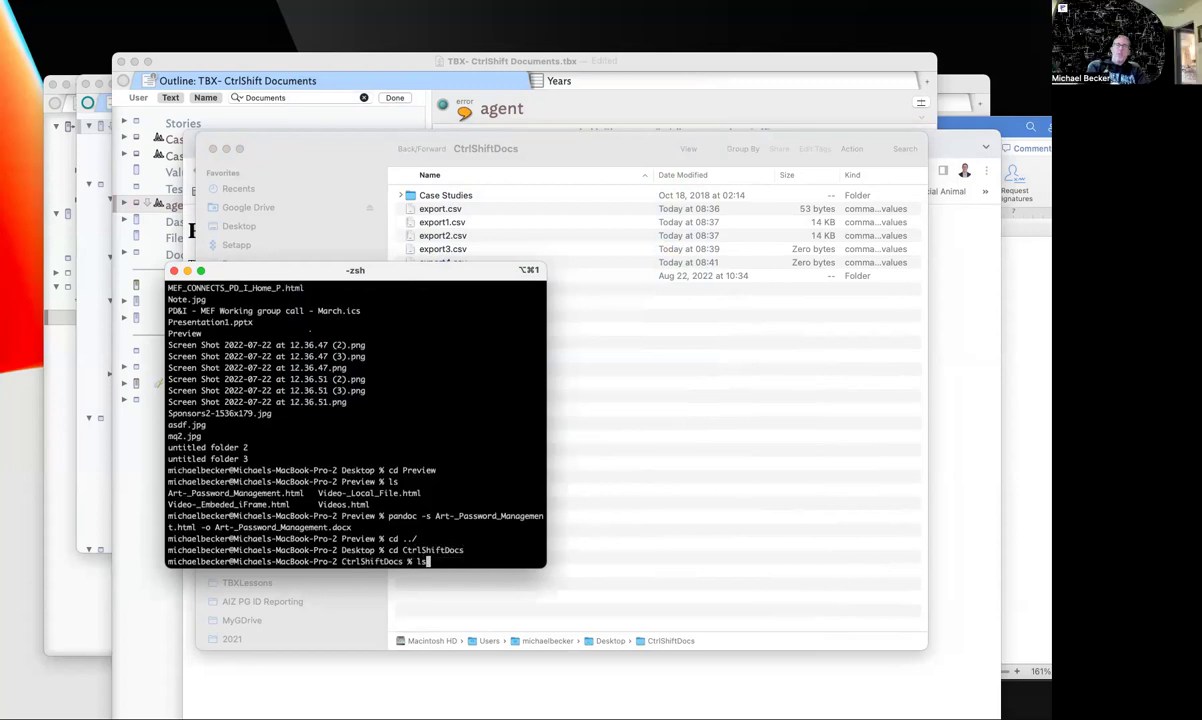
key("Return")
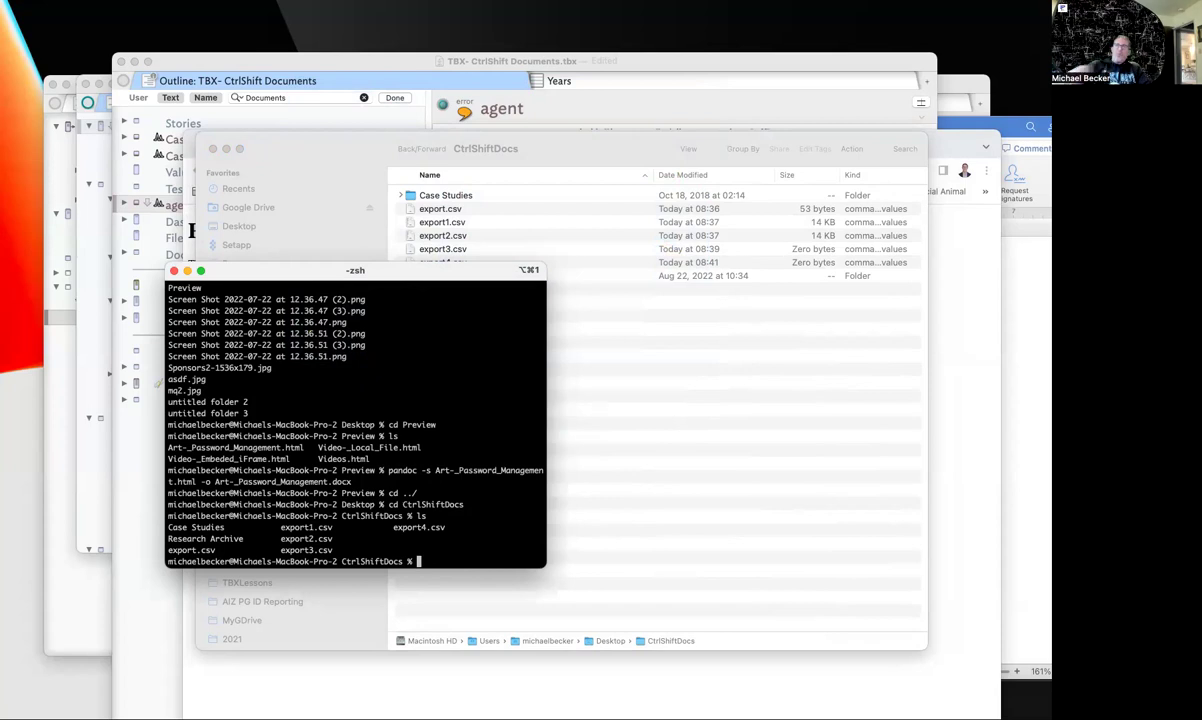
Rename the Case Studies folder to CaseStudies in Finder
left_click(418, 190)
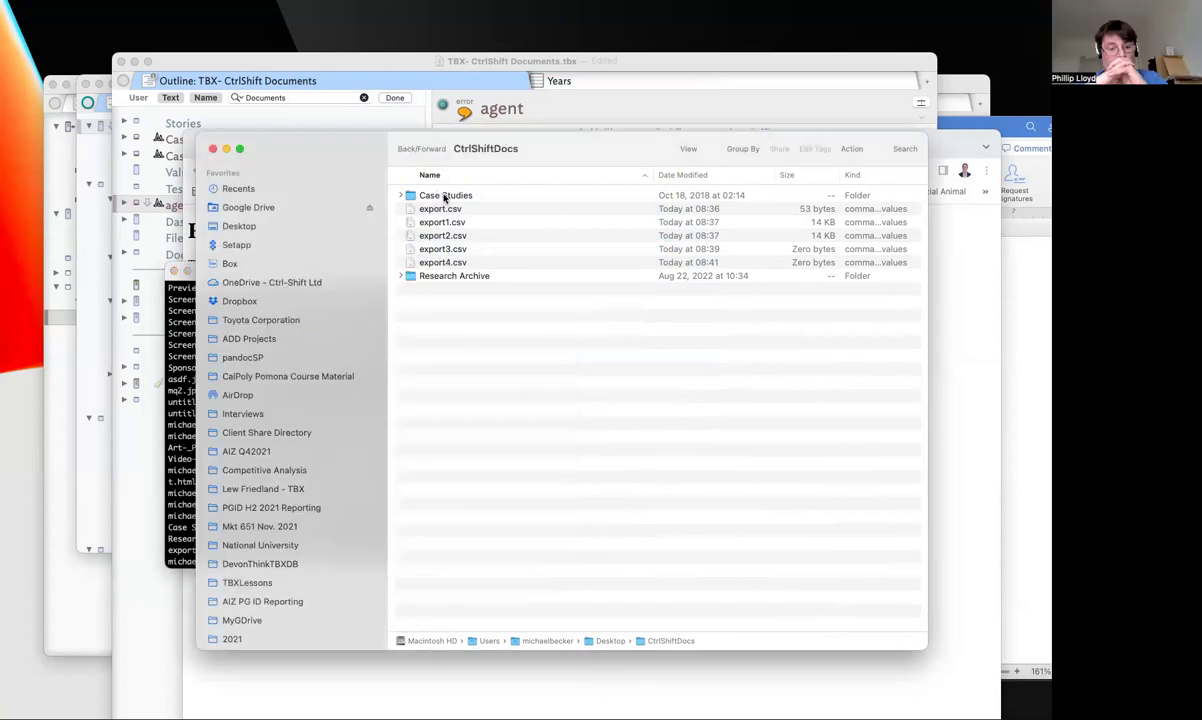
left_click(440, 197)
key("Return")
left_click(444, 197)
key("BackSpace")
key("Return")
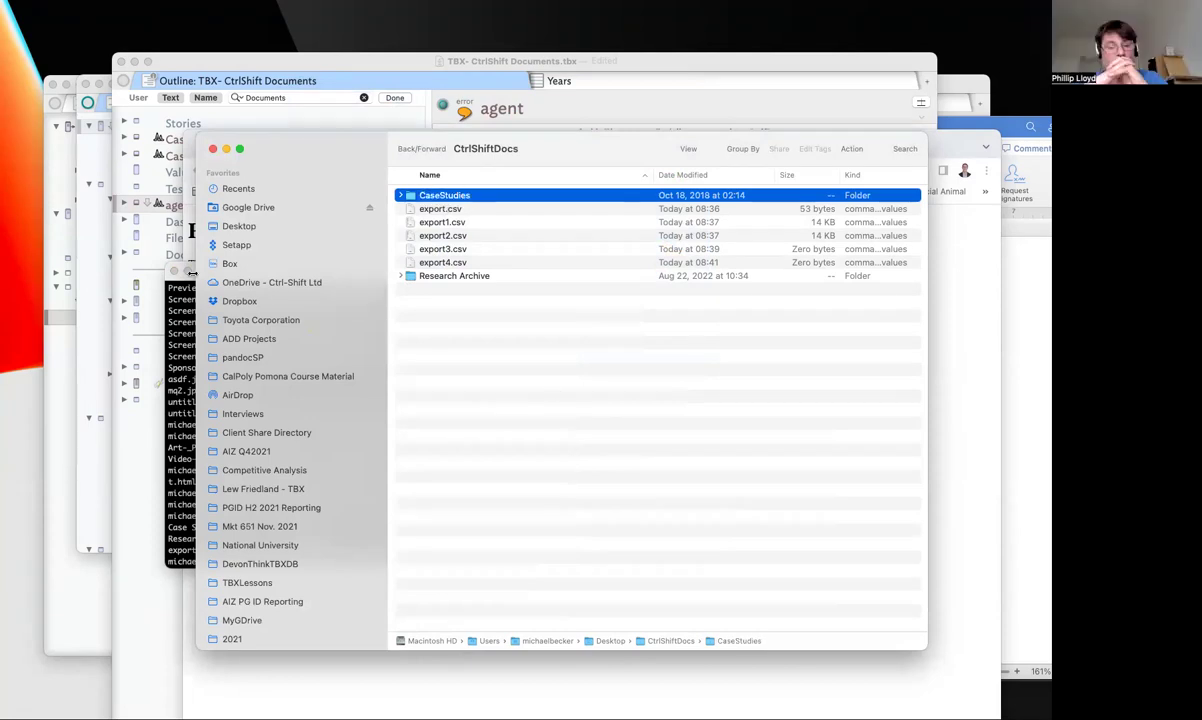
Run exifTool CaseStudies > export5.csv in Terminal to save the metadata
left_click(189, 283)
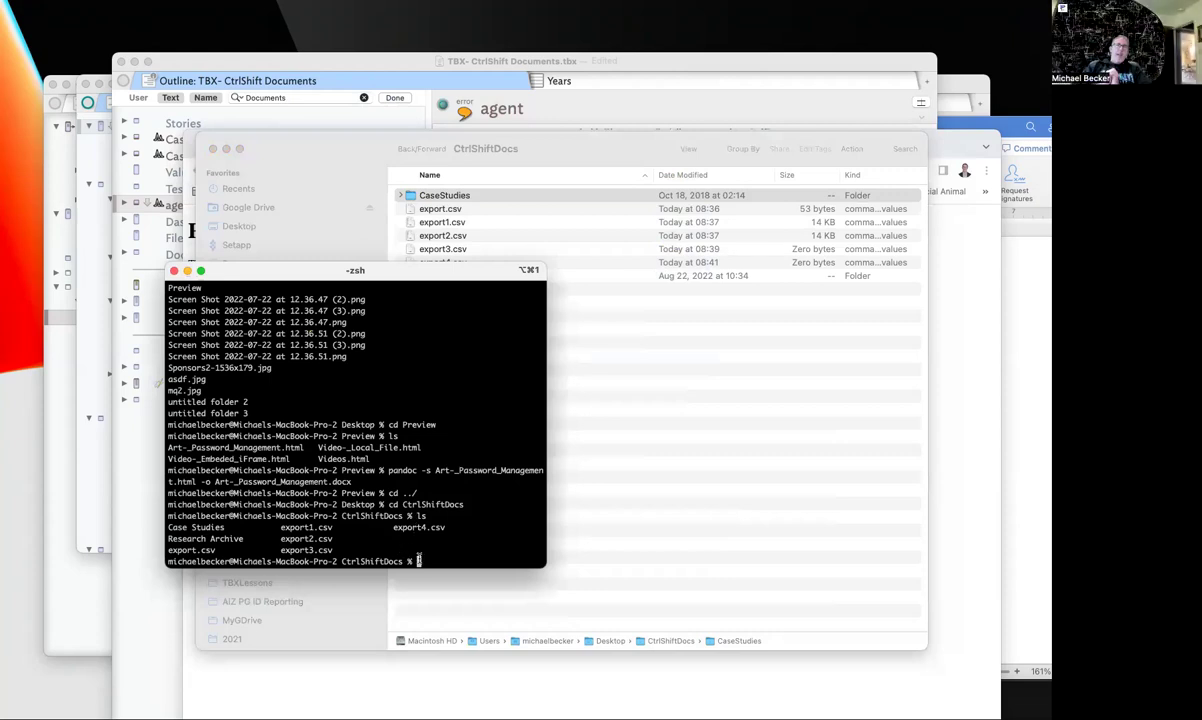
type("exif")
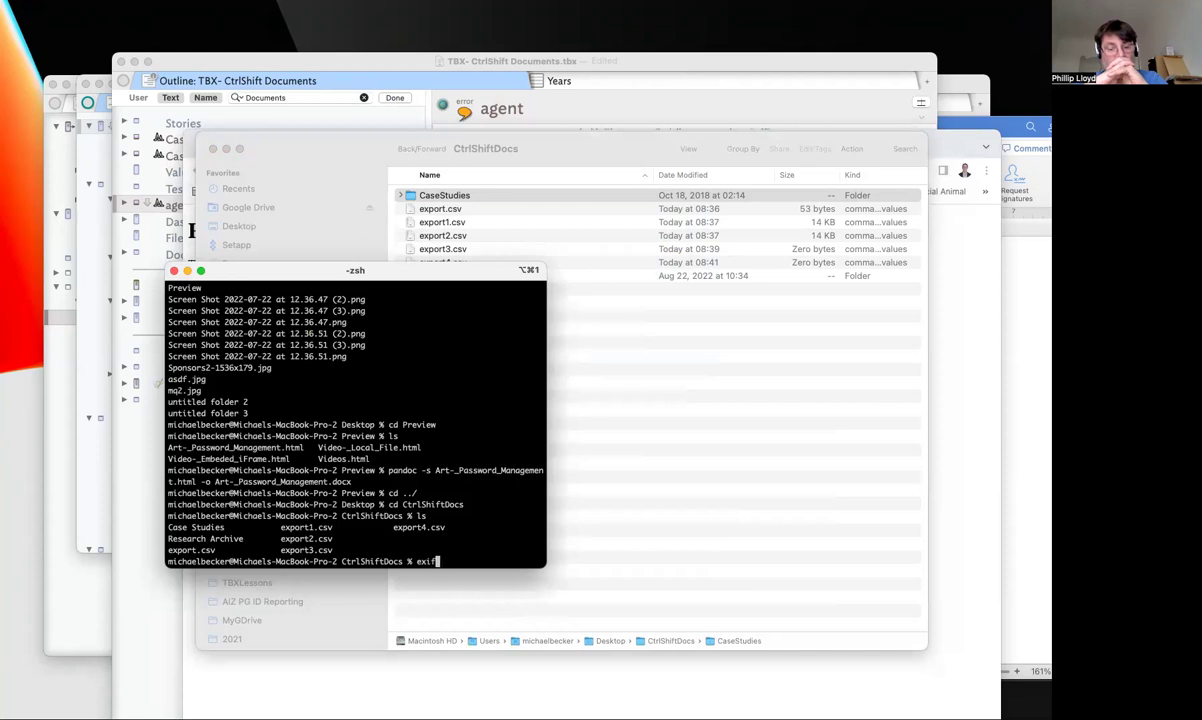
type("Tool")
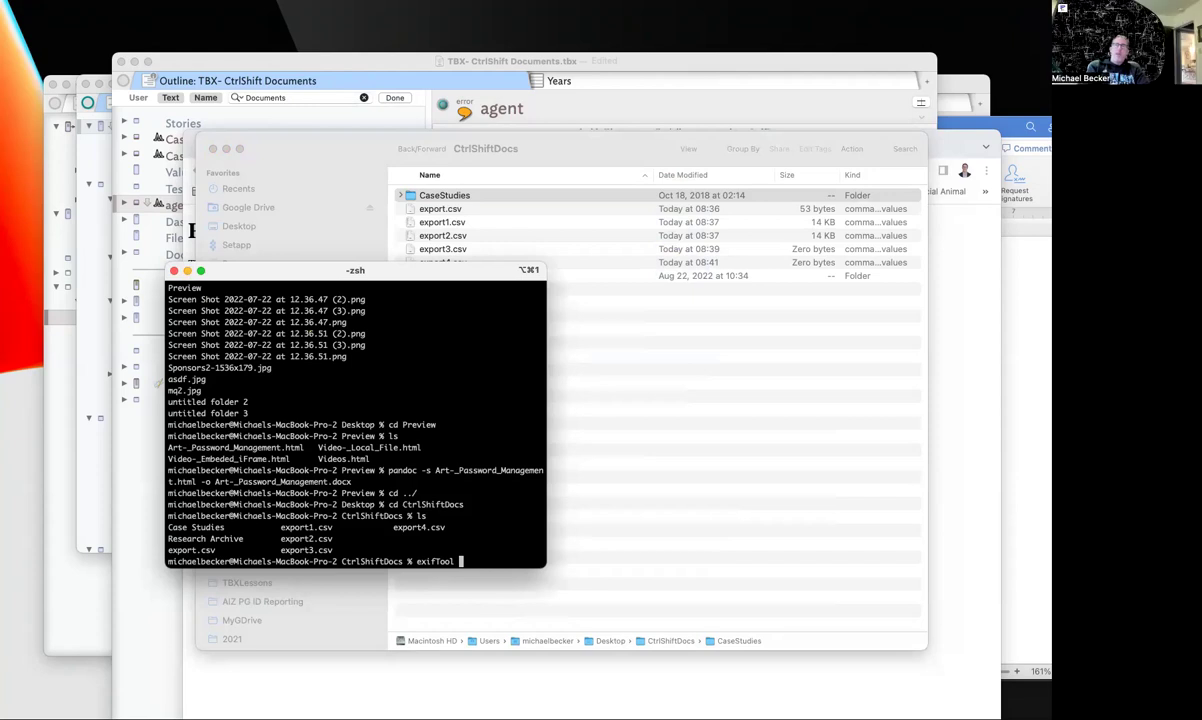
type("CaseStudies")
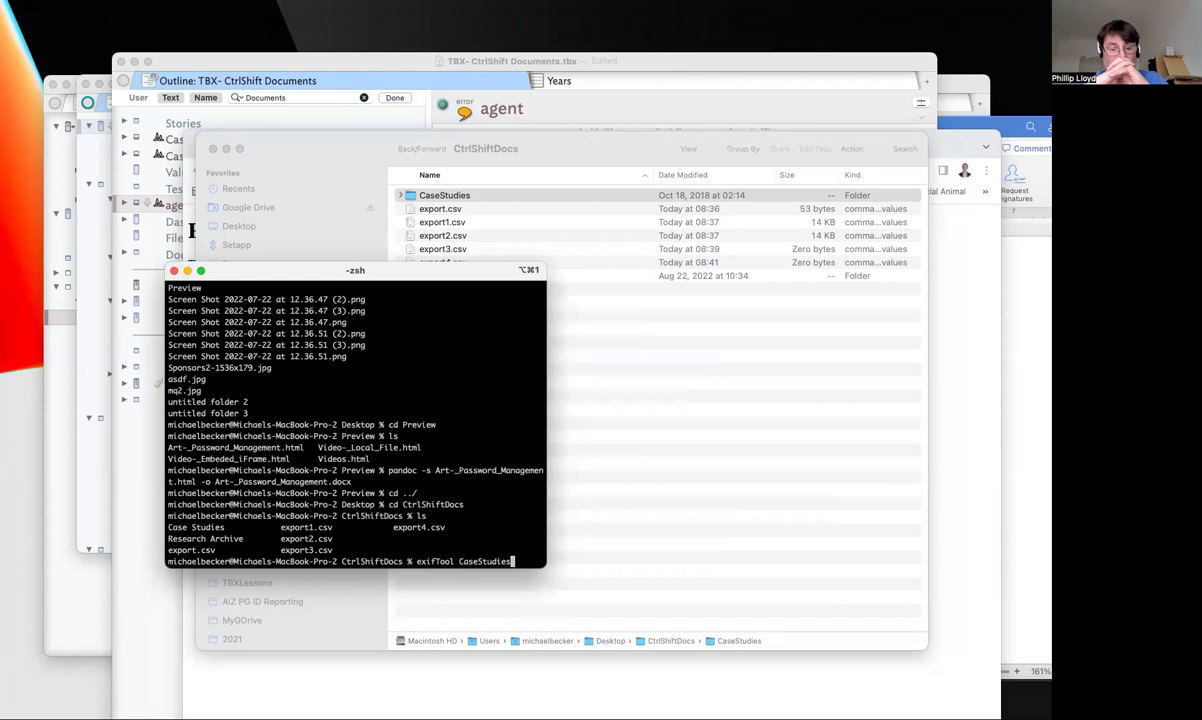
type(" .")
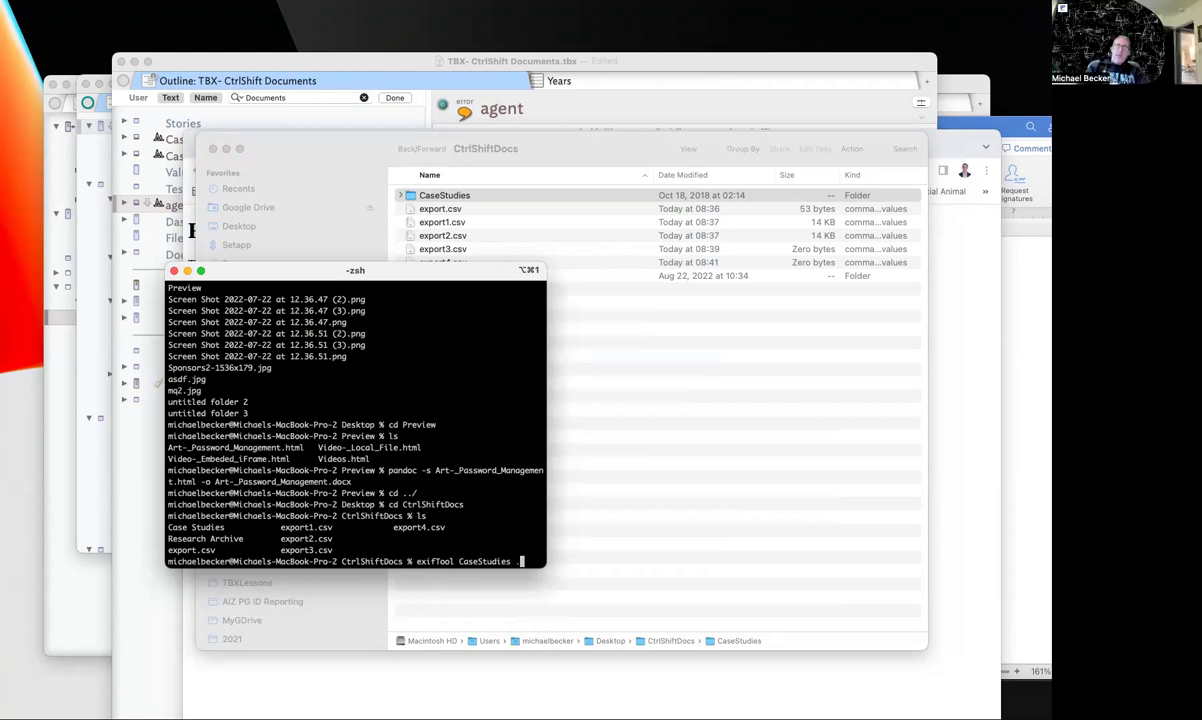
key("BackSpace")
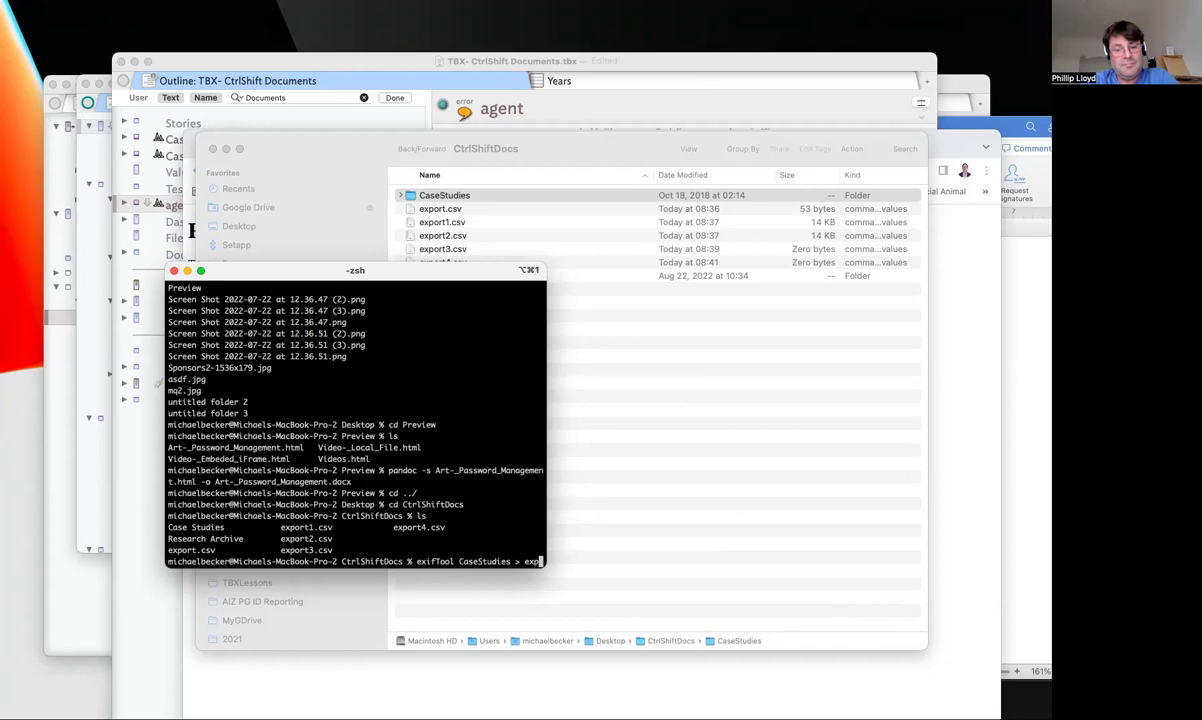
type("ort5")
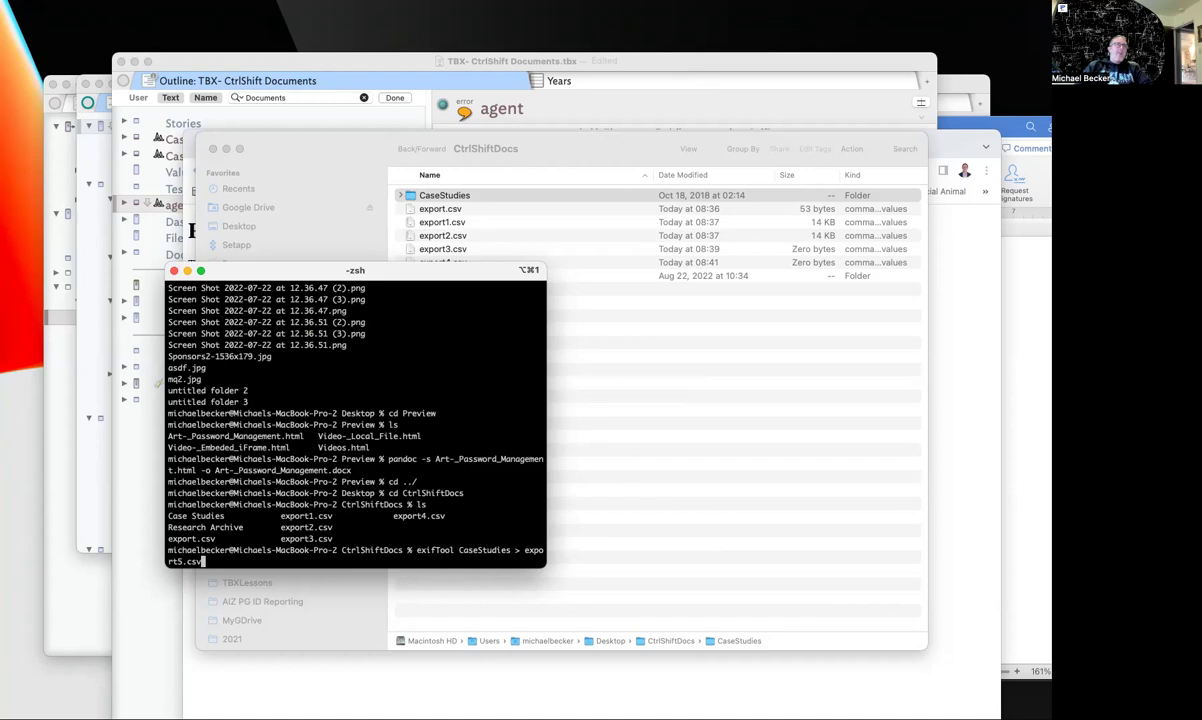
type(".csv")
key("Return")
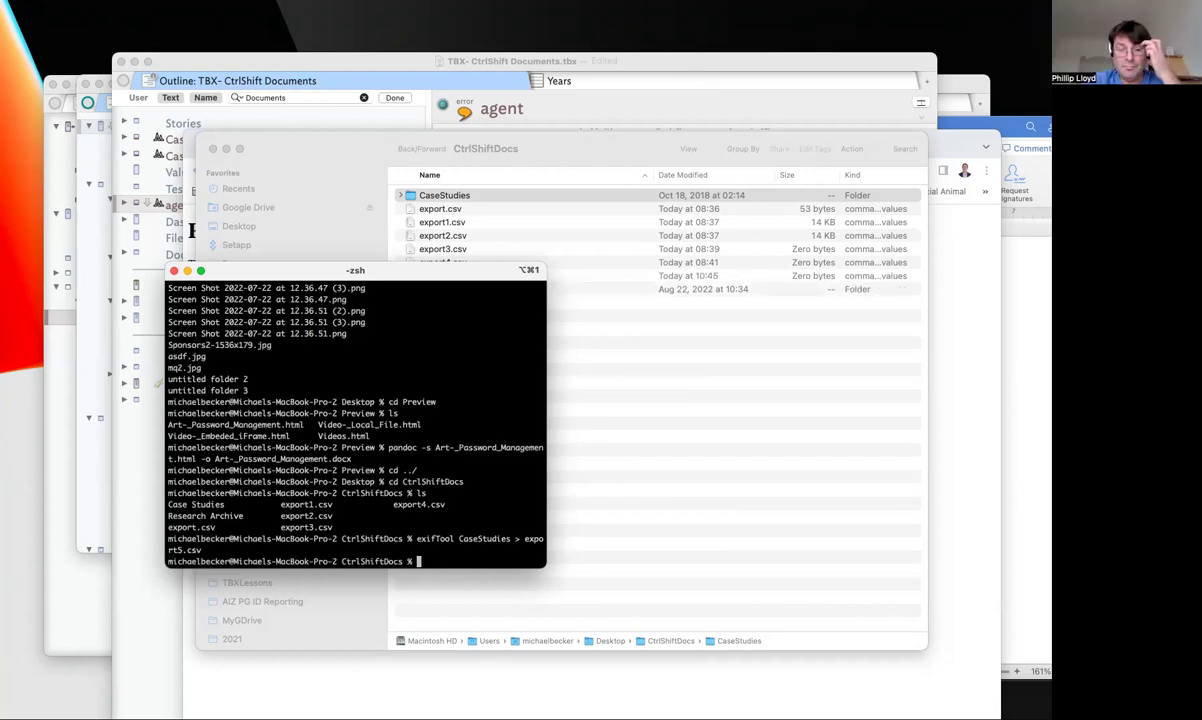
left_click_drag(463, 281, 751, 373)
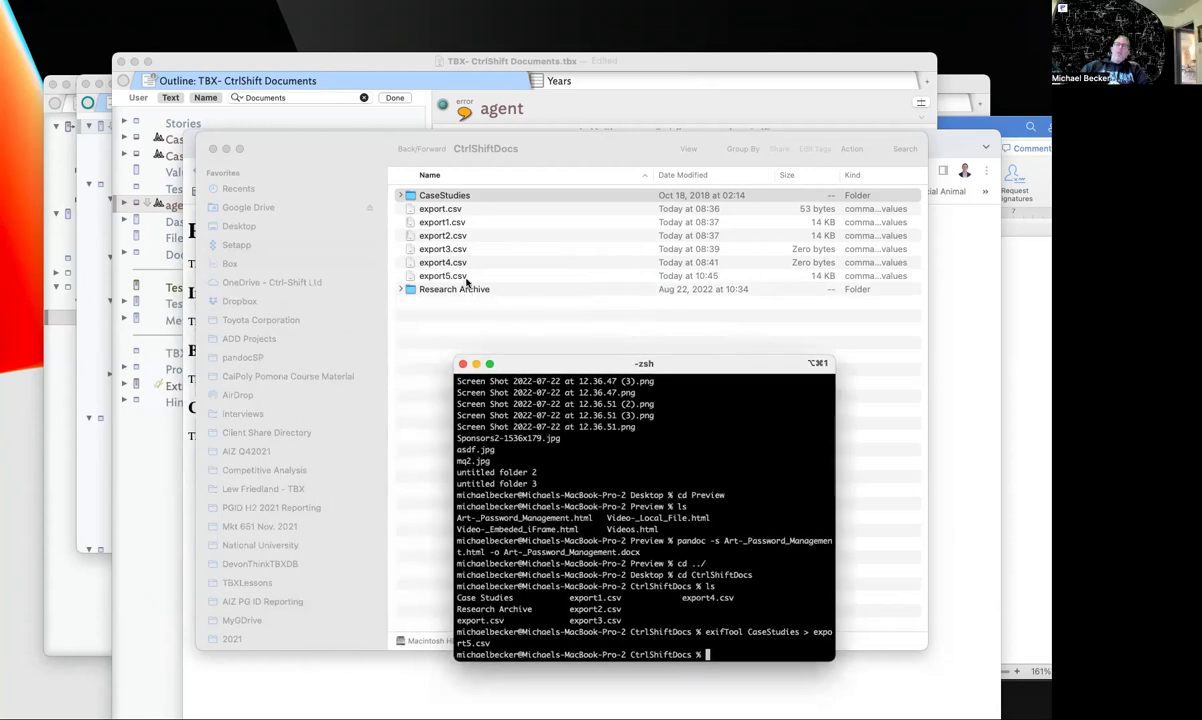
Select export5.csv in the CtrlShiftDocs Finder window and open it in Excel
key("super+Tab")
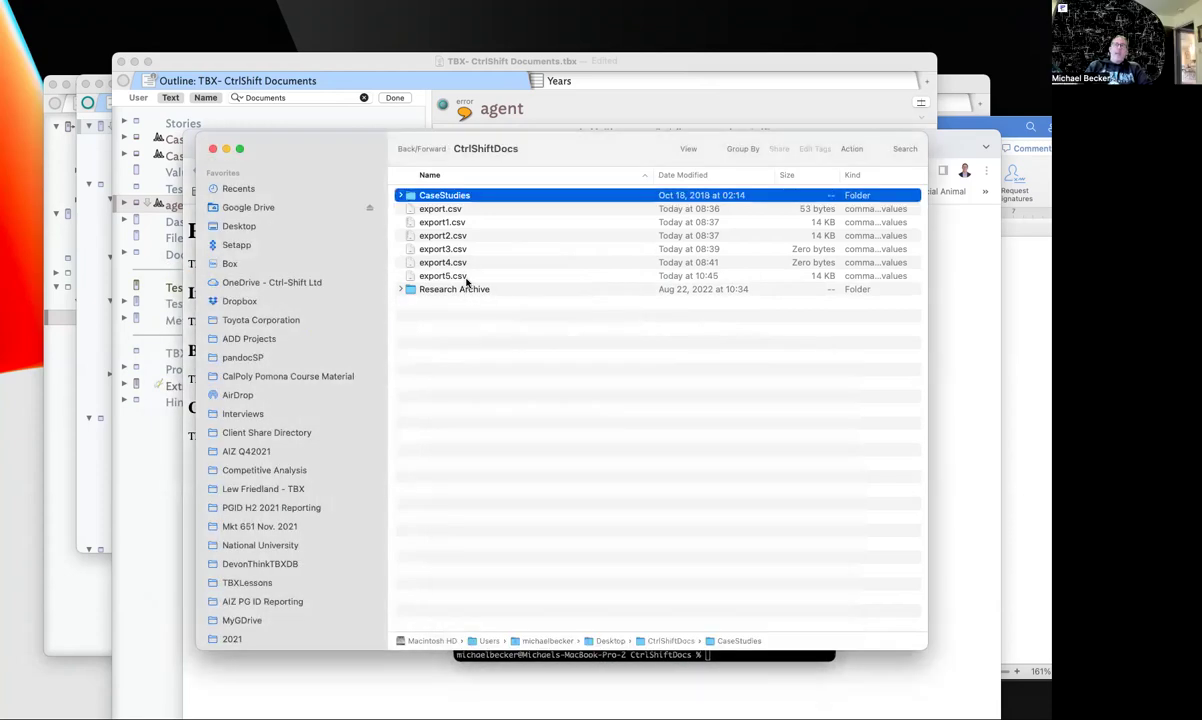
left_click(469, 277)
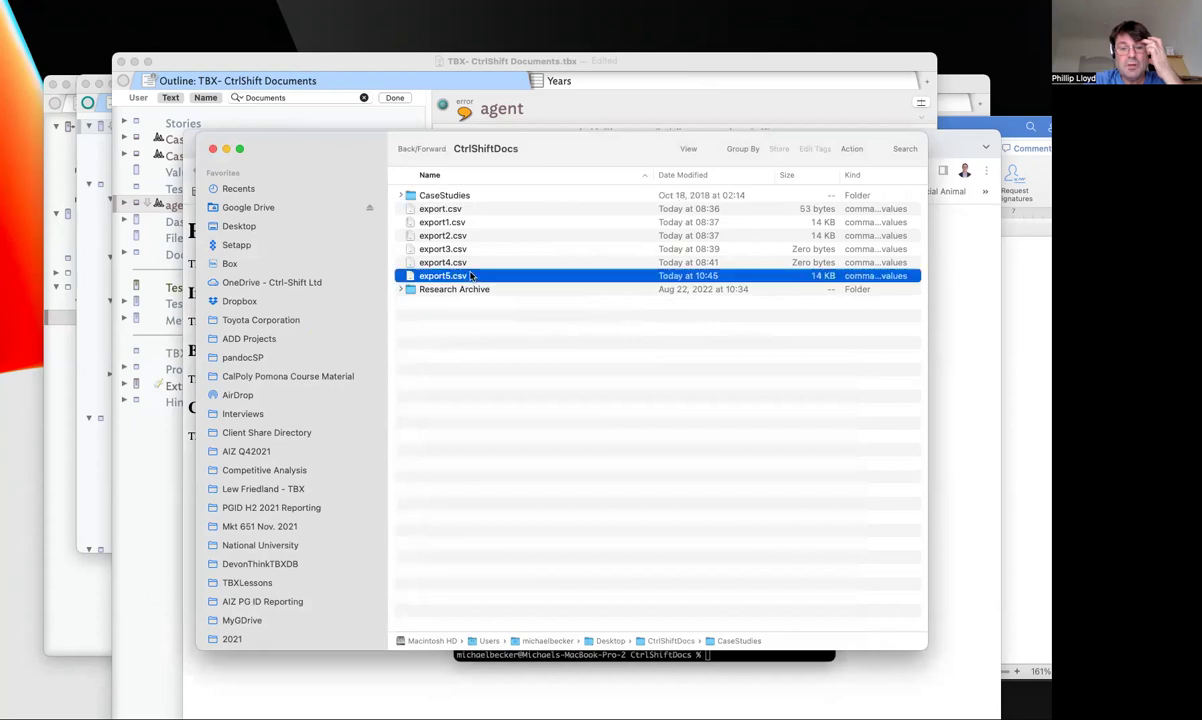
key("super+Tab")
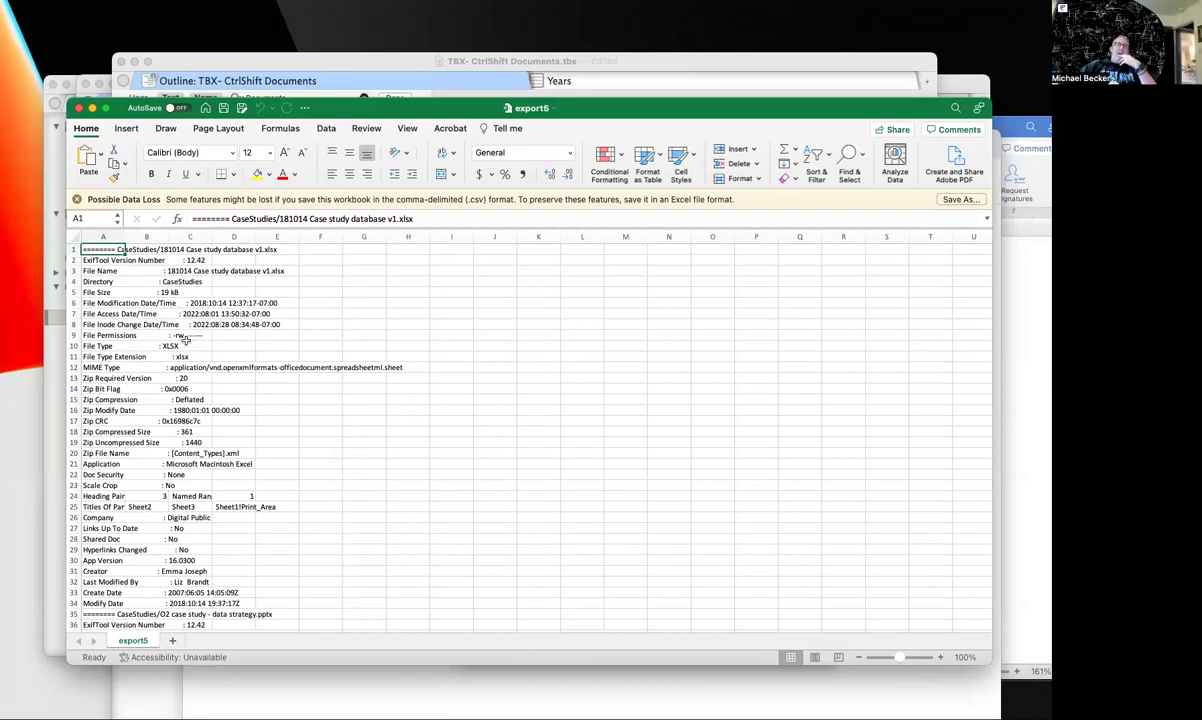
Widen column A and copy the metadata lines in A1:A285
scroll(192, 352, "down", 10)
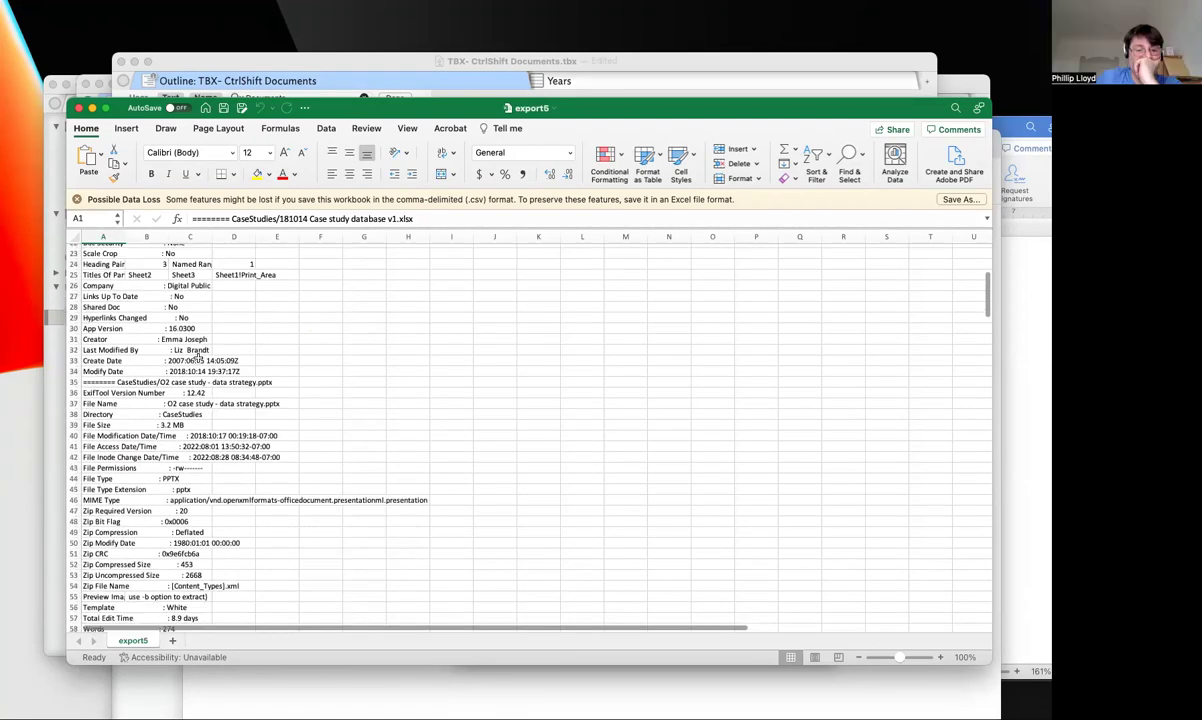
scroll(198, 358, "up", 10)
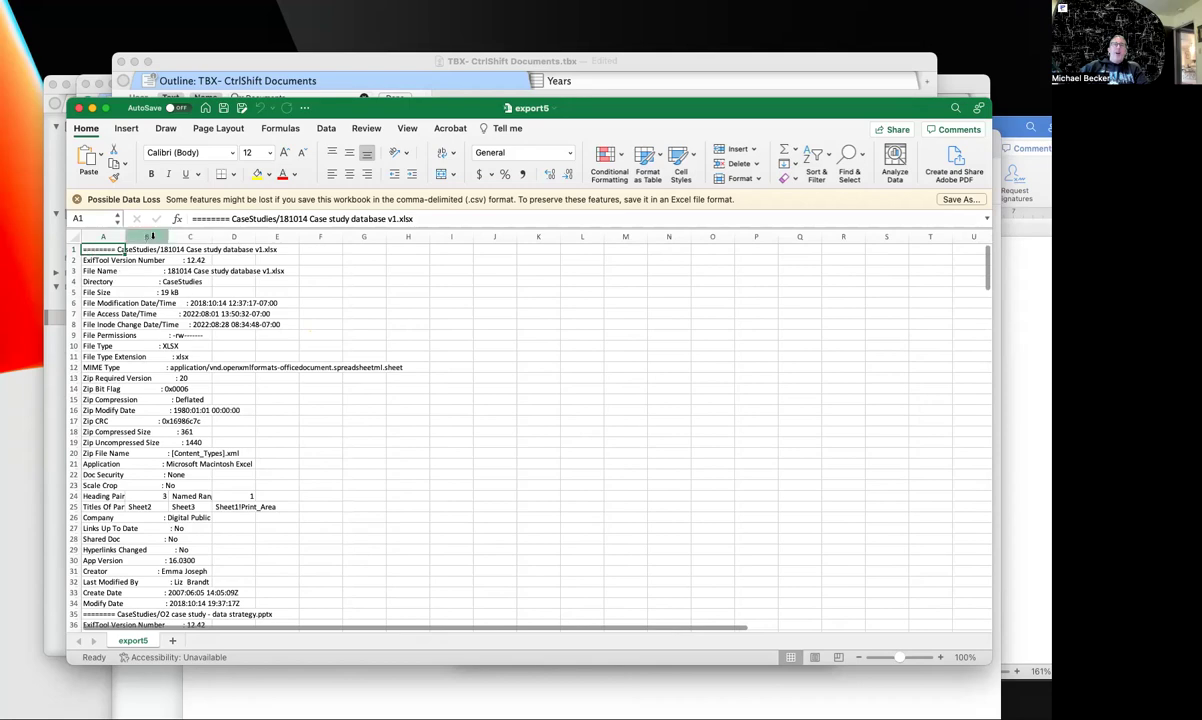
left_click_drag(124, 237, 409, 258)
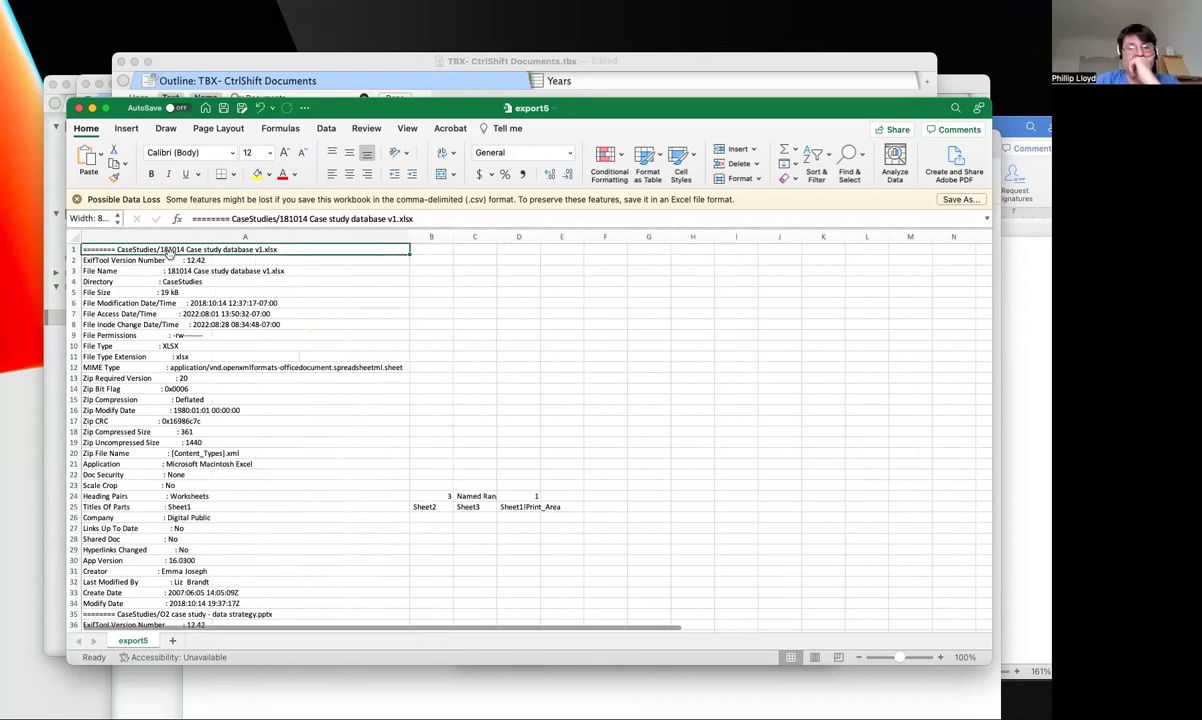
scroll(205, 380, "down", 20)
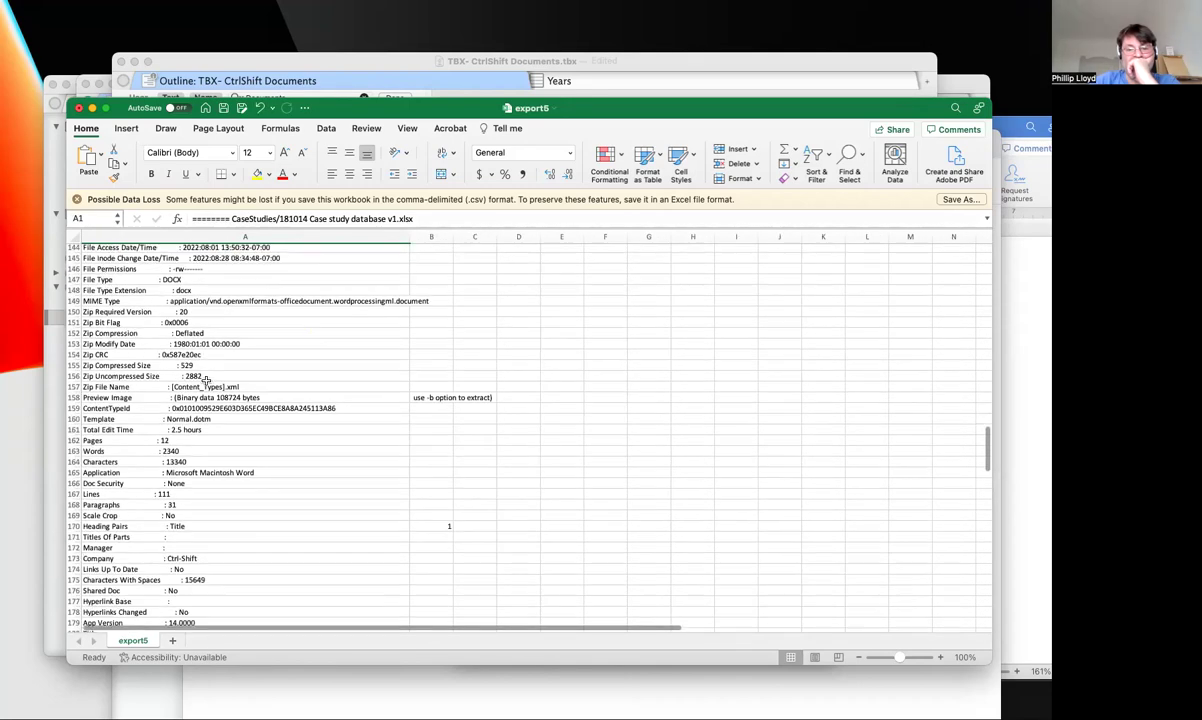
scroll(205, 380, "down", 20)
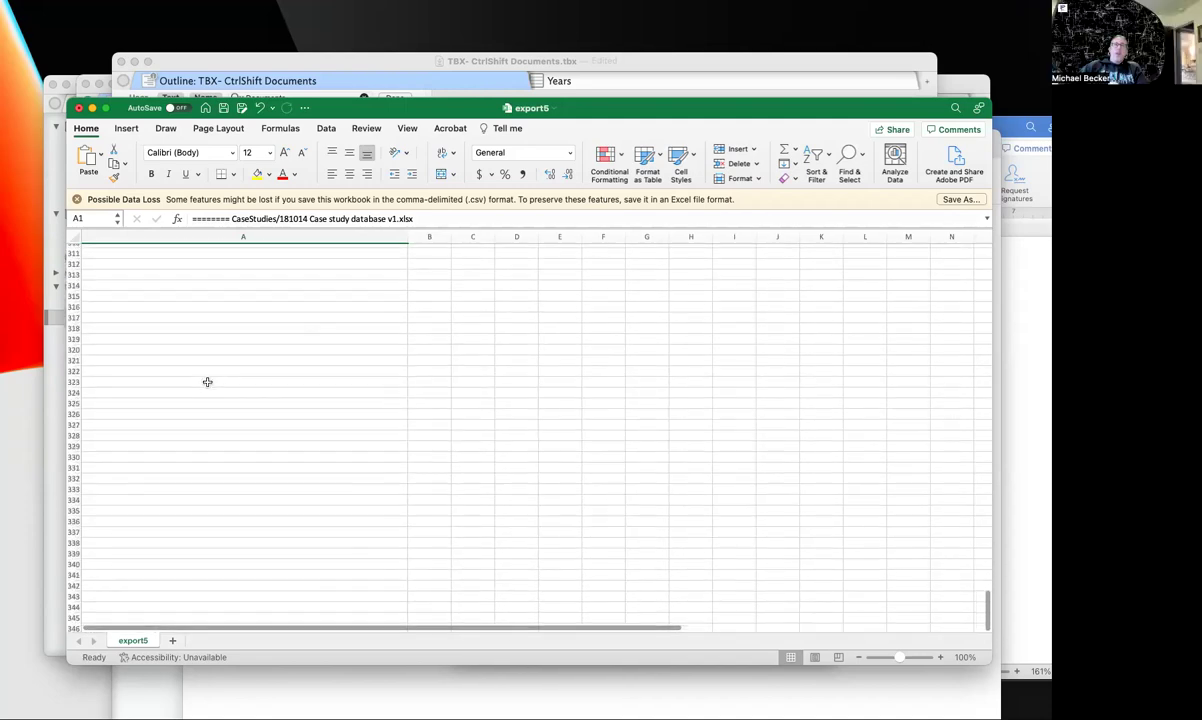
scroll(207, 382, "up", 7)
left_click(155, 381, "shift")
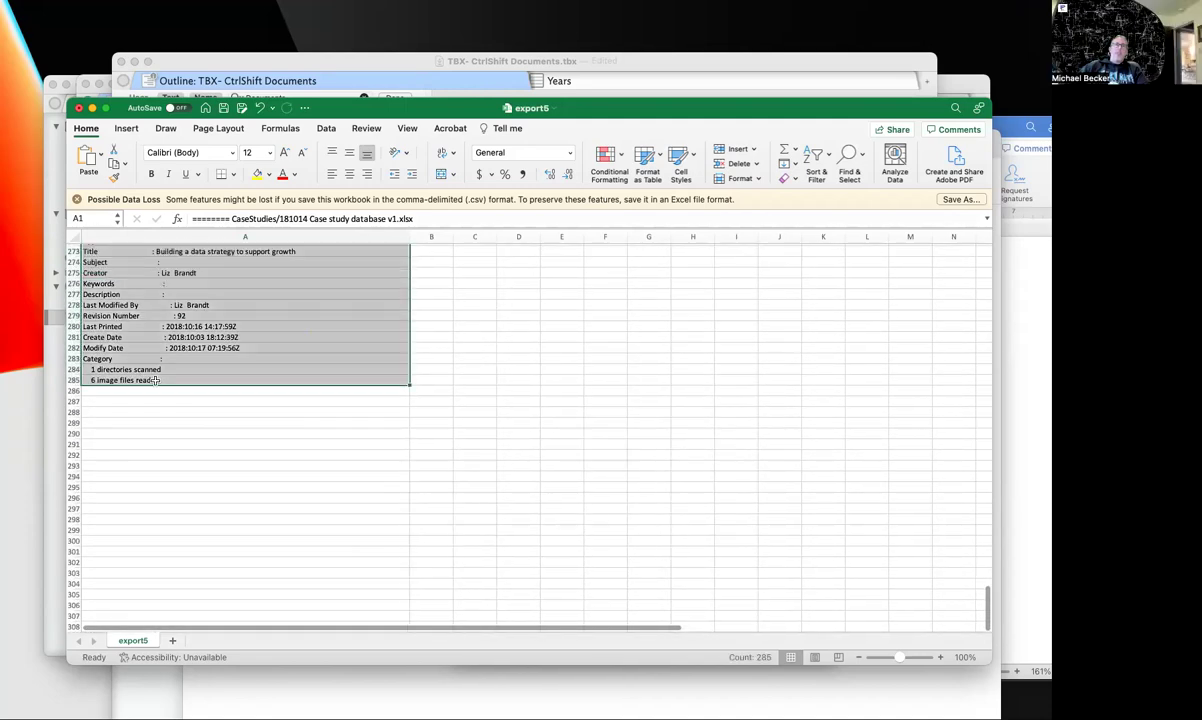
key("super+c")
scroll(170, 385, "up", 20)
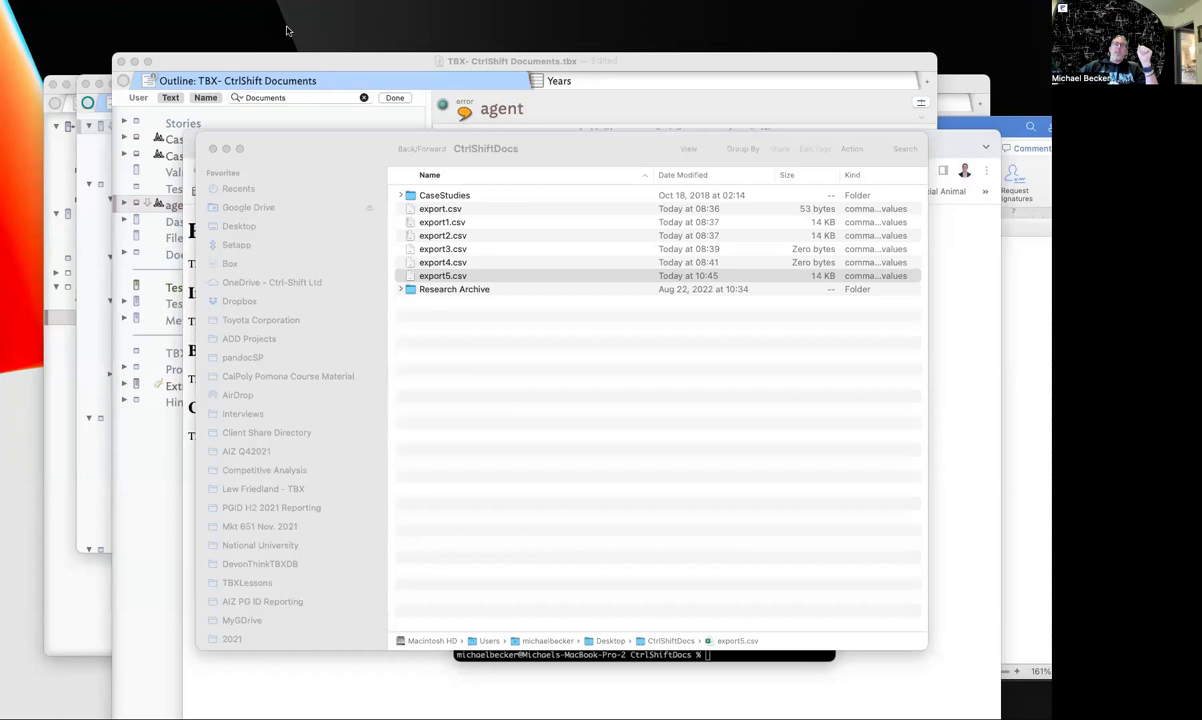
Add a note named 'test Doc' below Test and paste the exiftool metadata into it
left_click(301, 58)
left_click(181, 295)
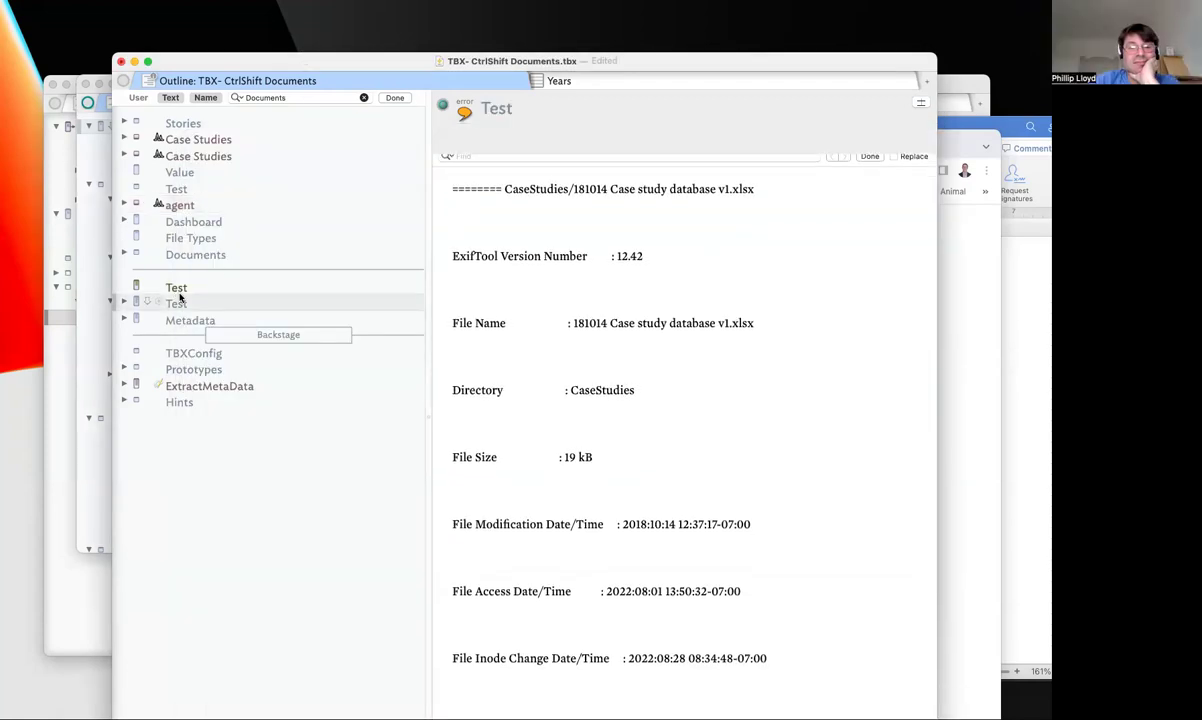
key("Return")
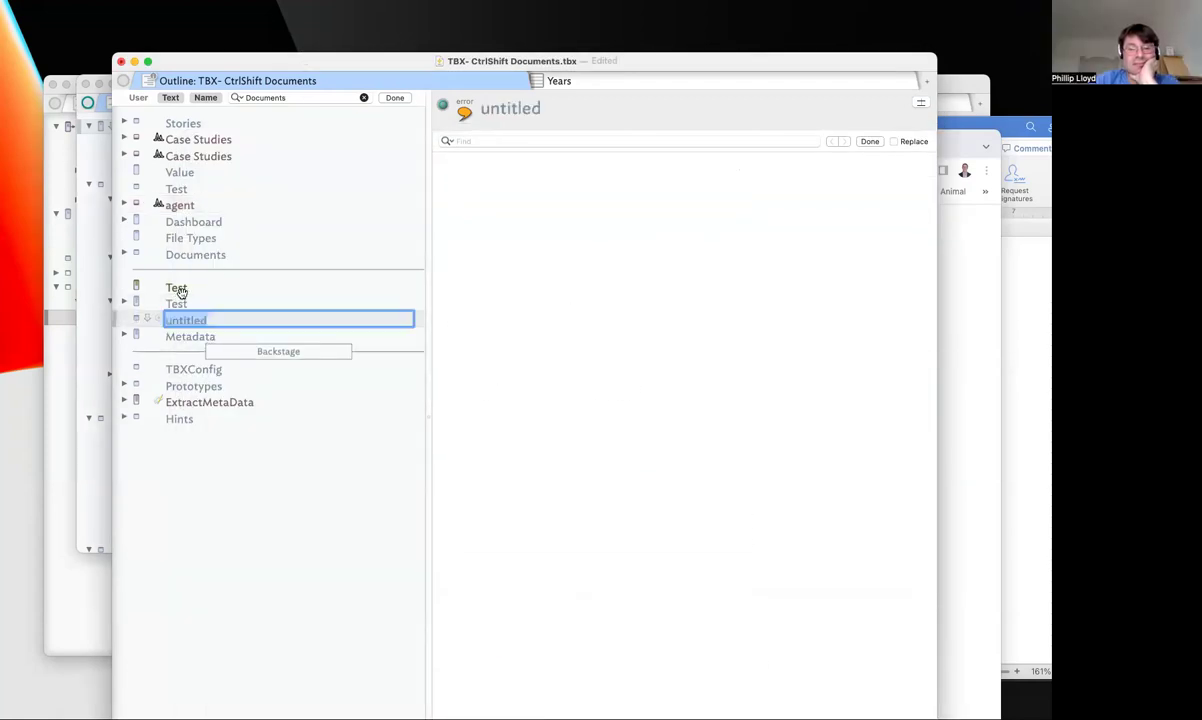
type("te")
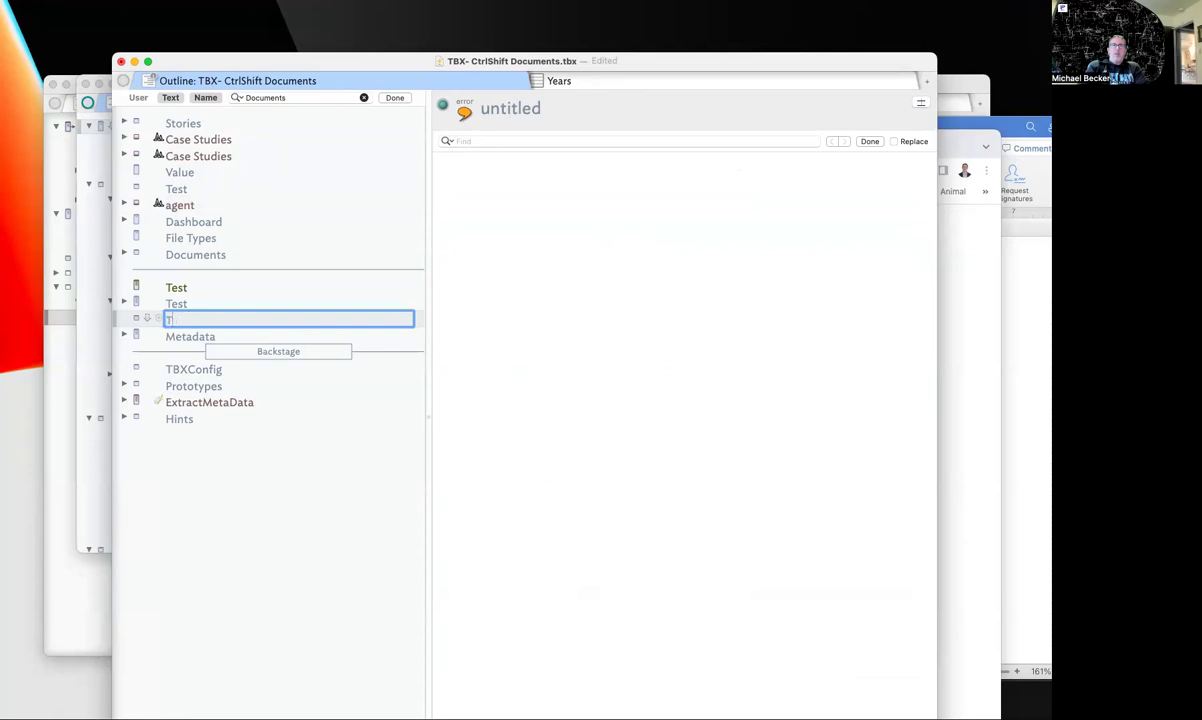
type("st Doc")
left_click(523, 305)
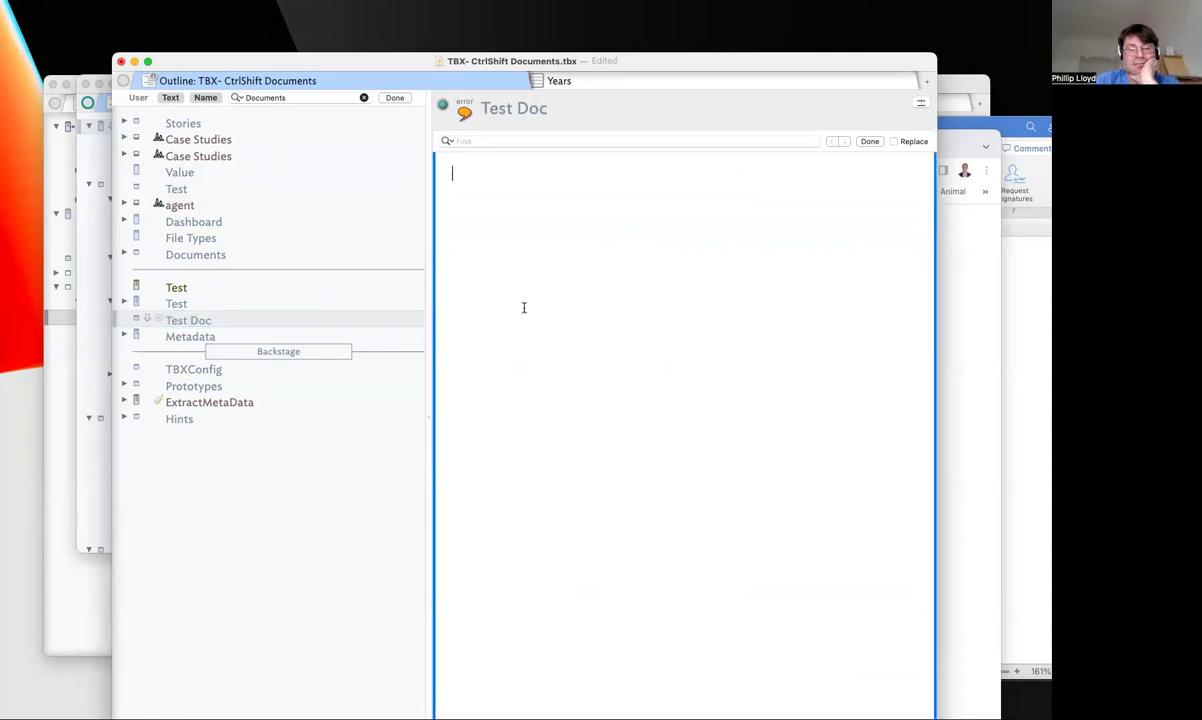
key("super+v")
key("super+z")
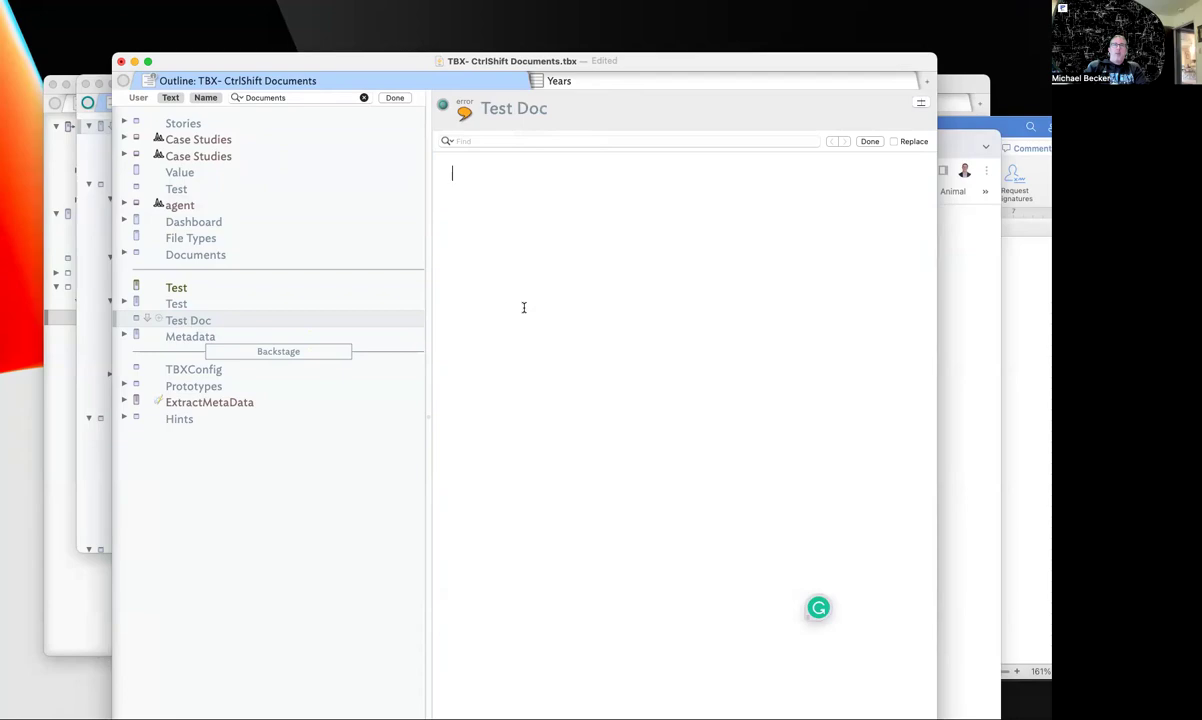
key("super+shift+z")
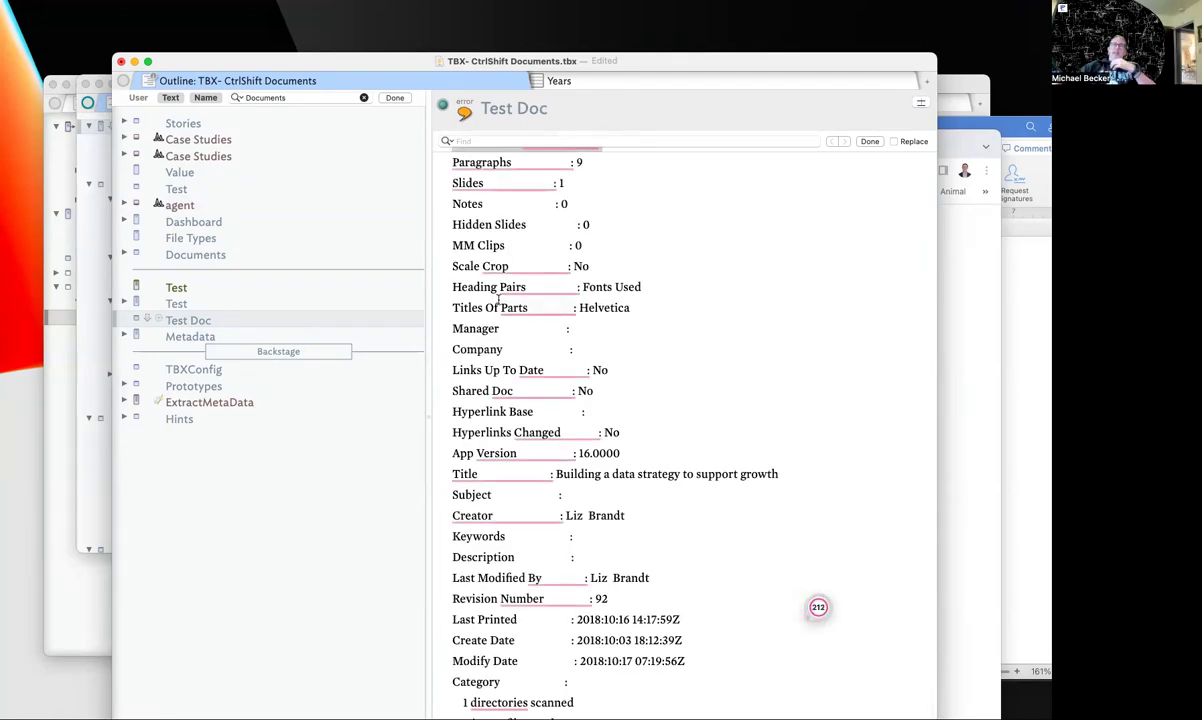
Select the ======== separator before the first CaseStudies file in the note's text
scroll(494, 308, "up", 10)
scroll(494, 308, "up", 10)
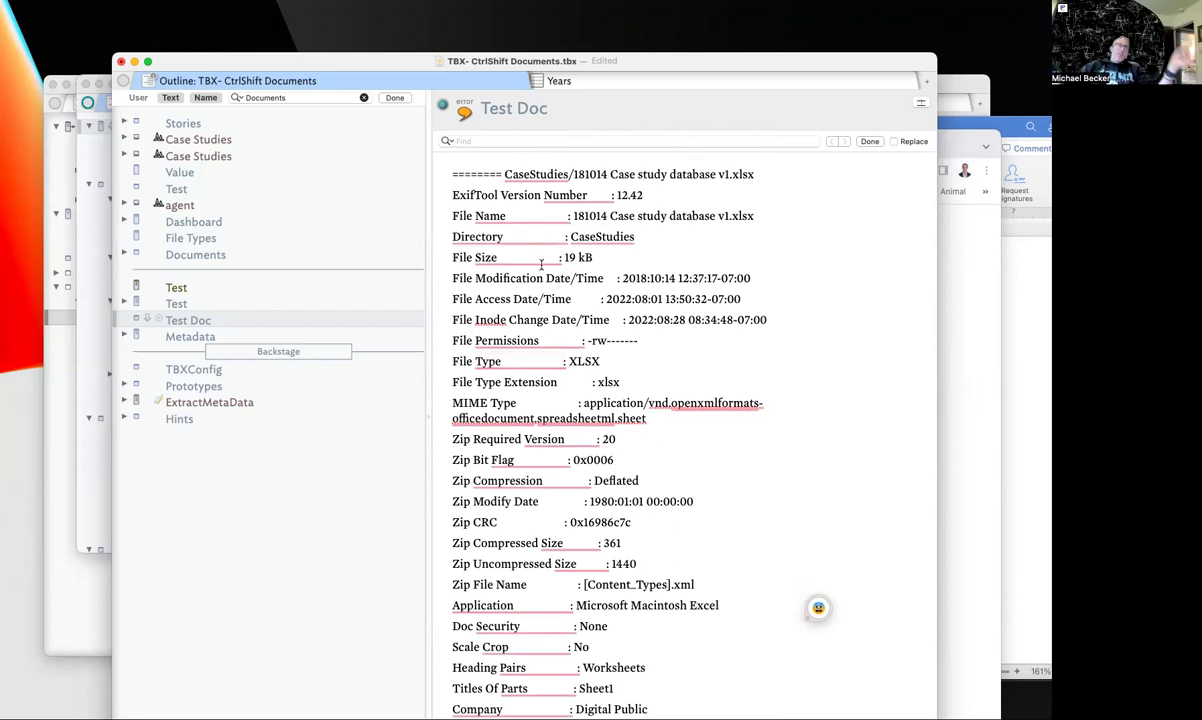
left_click(502, 174)
left_click_drag(502, 174, 424, 174)
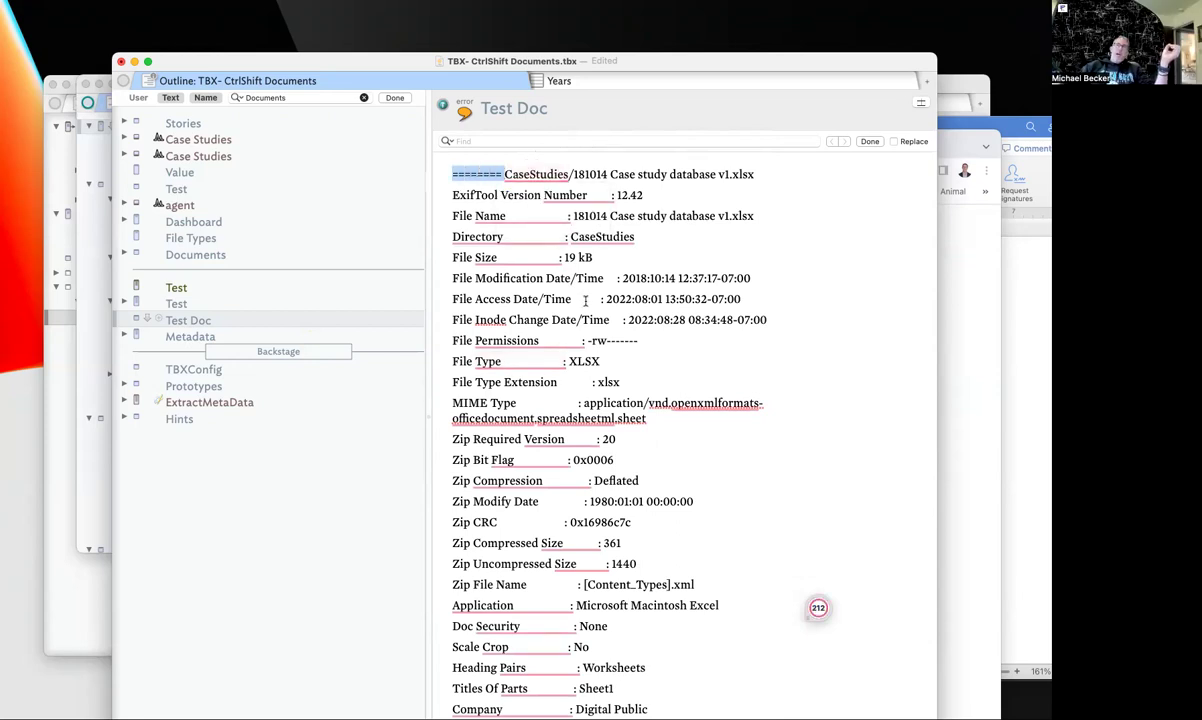
scroll(585, 300, "down", 15)
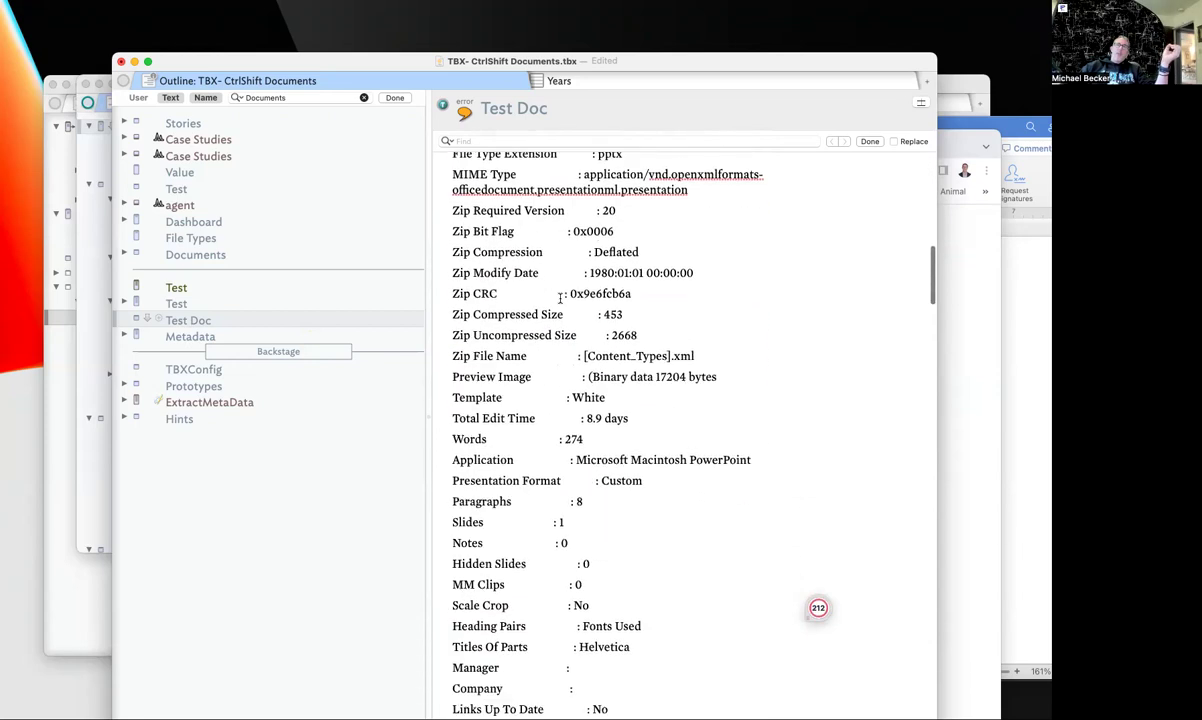
scroll(560, 297, "down", 10)
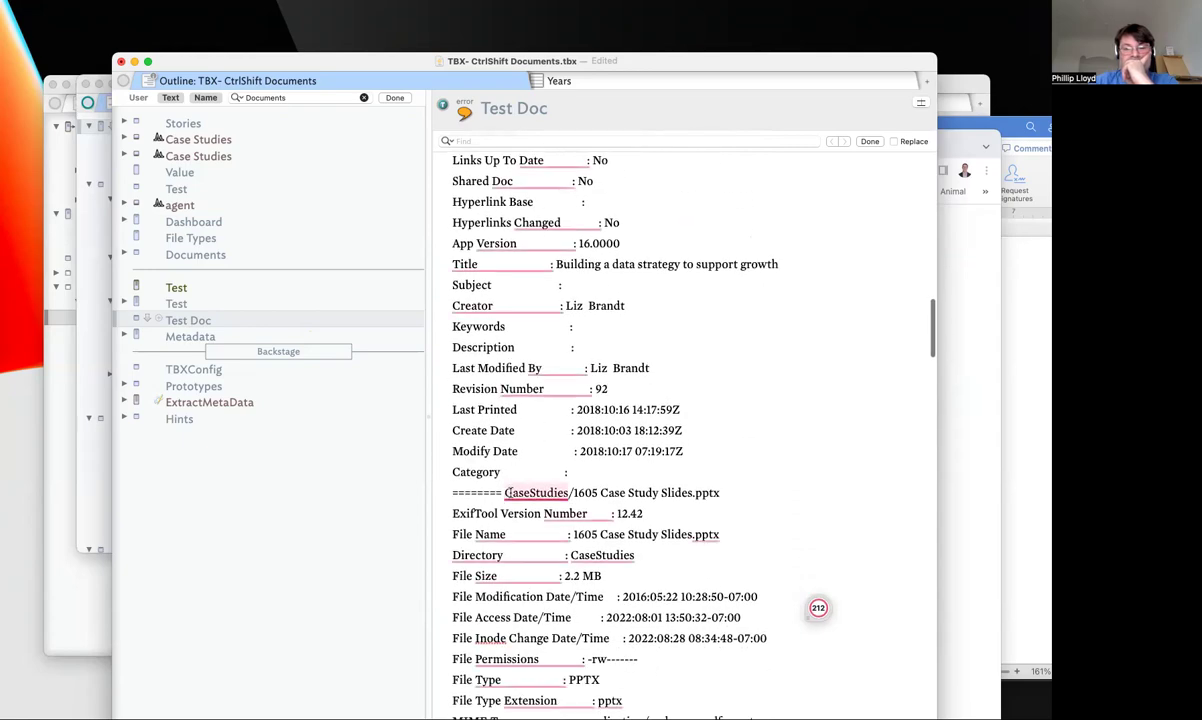
left_click_drag(505, 492, 426, 490)
scroll(633, 452, "up", 10)
scroll(633, 452, "up", 8)
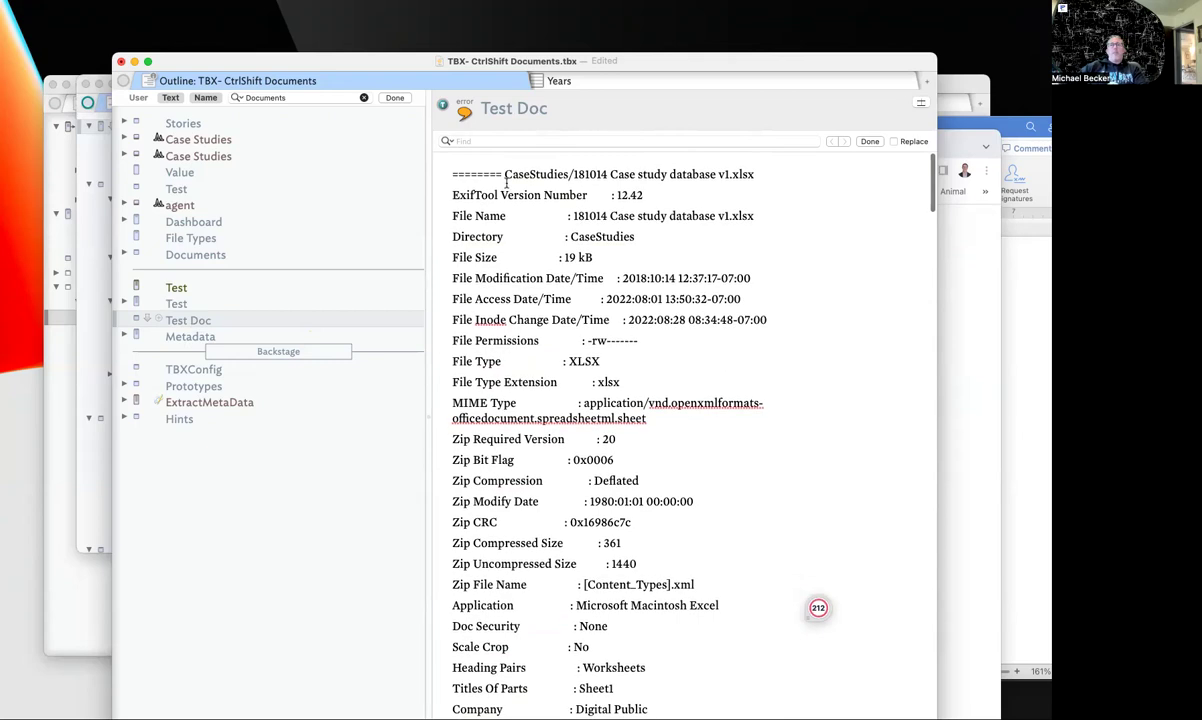
left_click_drag(502, 174, 417, 181)
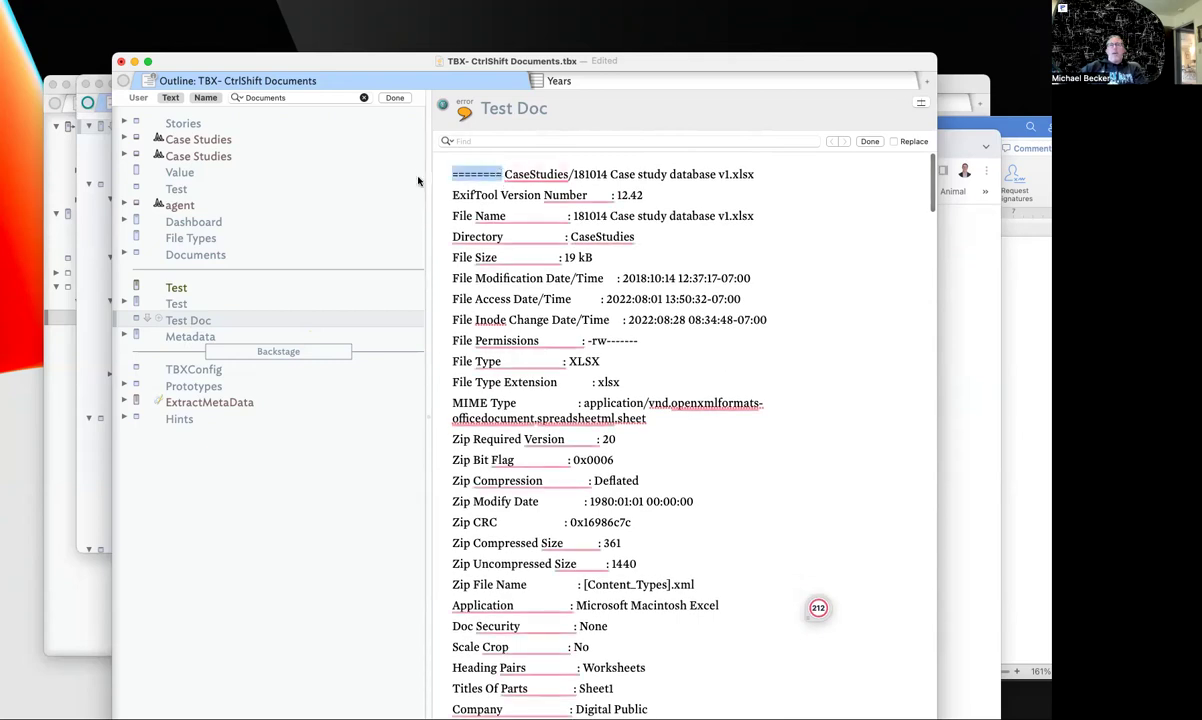
Explode Test Doc into separate notes, breaking at the ======== delimiter
key("super+shift+e")
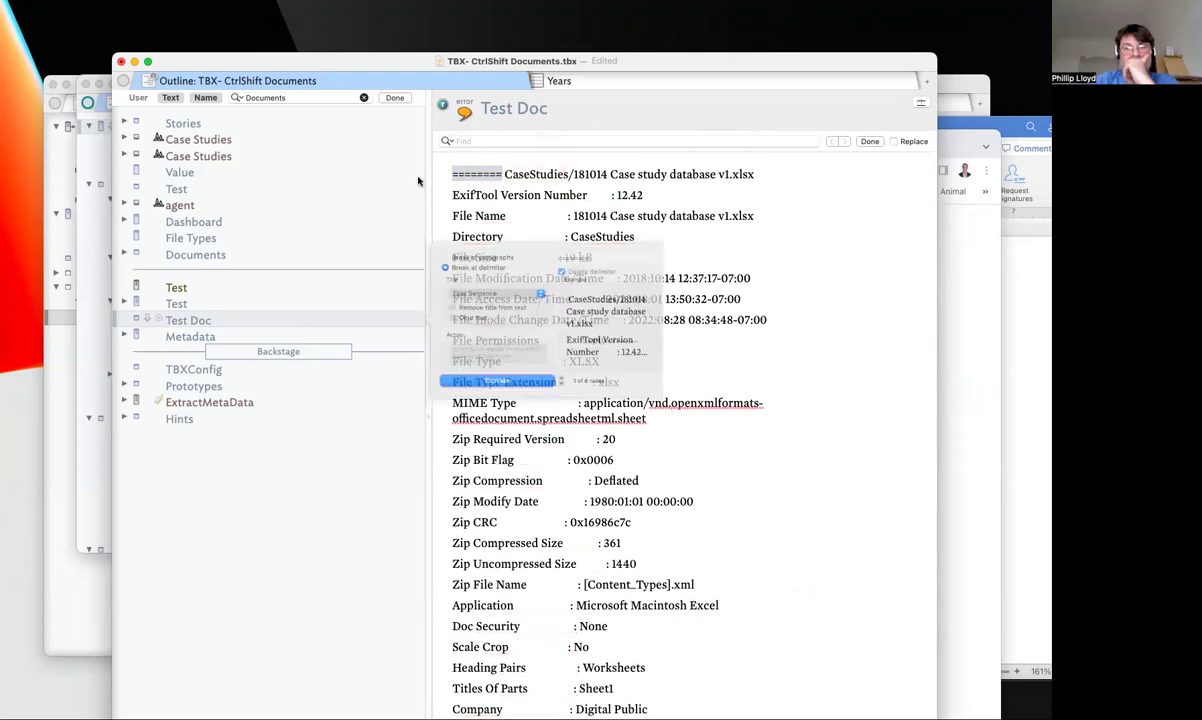
left_click(453, 250)
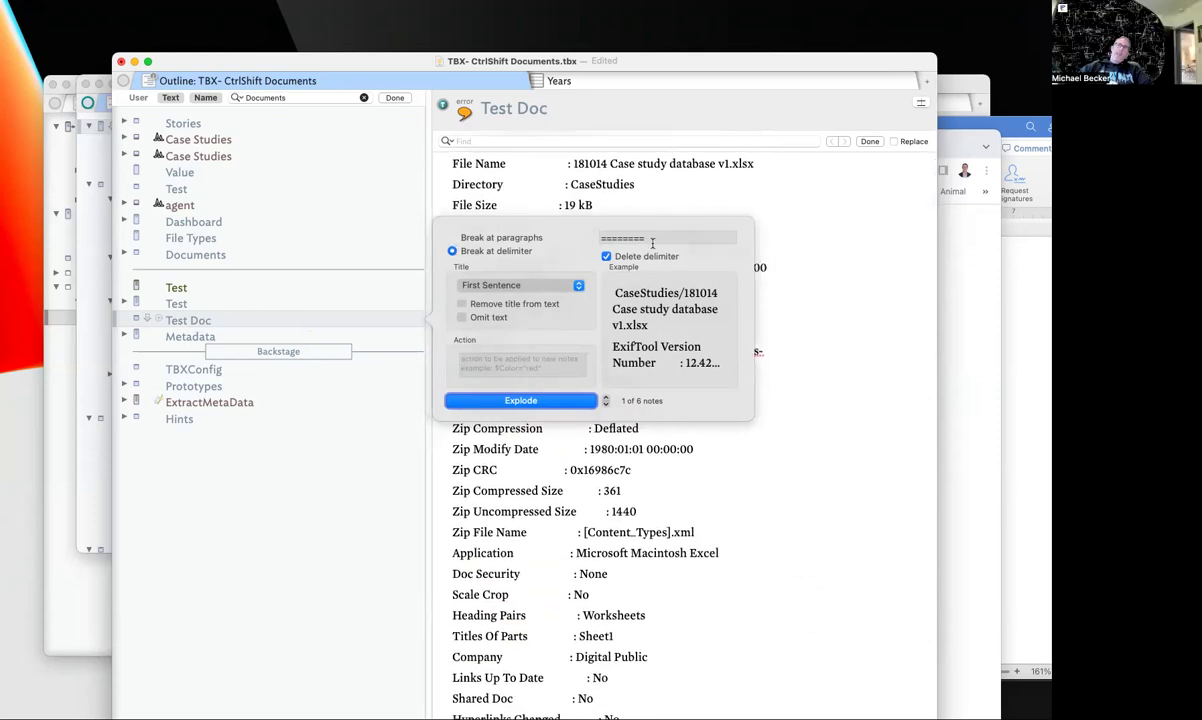
left_click(510, 400)
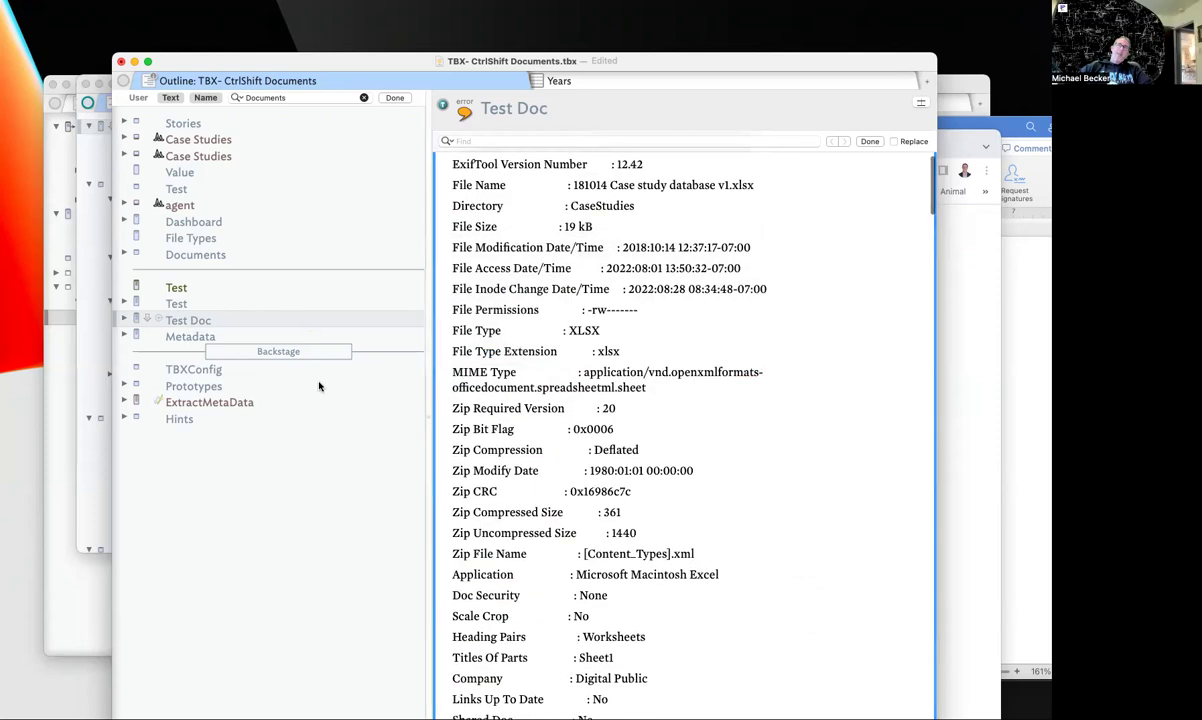
Expand exploded notes and review the O2, BBC Data Governance, 1605 and 181014 case study notes
left_click(124, 319)
left_click(146, 333)
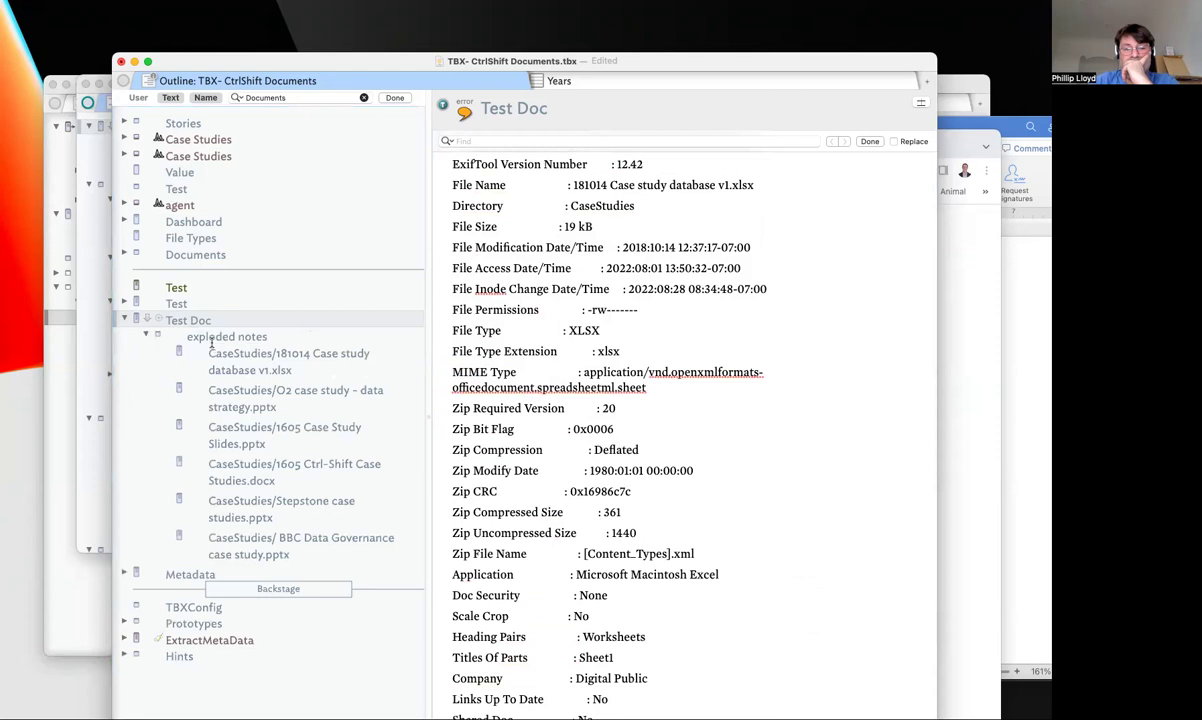
left_click(220, 337)
left_click(270, 392)
key("Down")
key("Down")
key("Down")
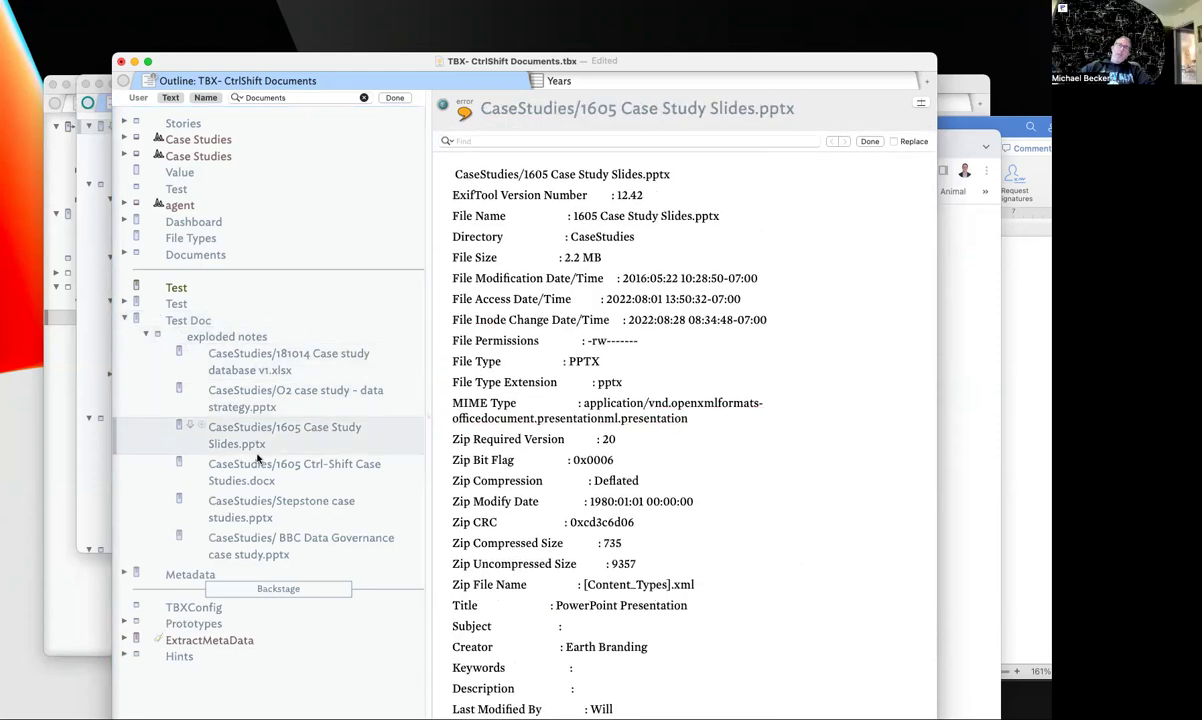
left_click(259, 543)
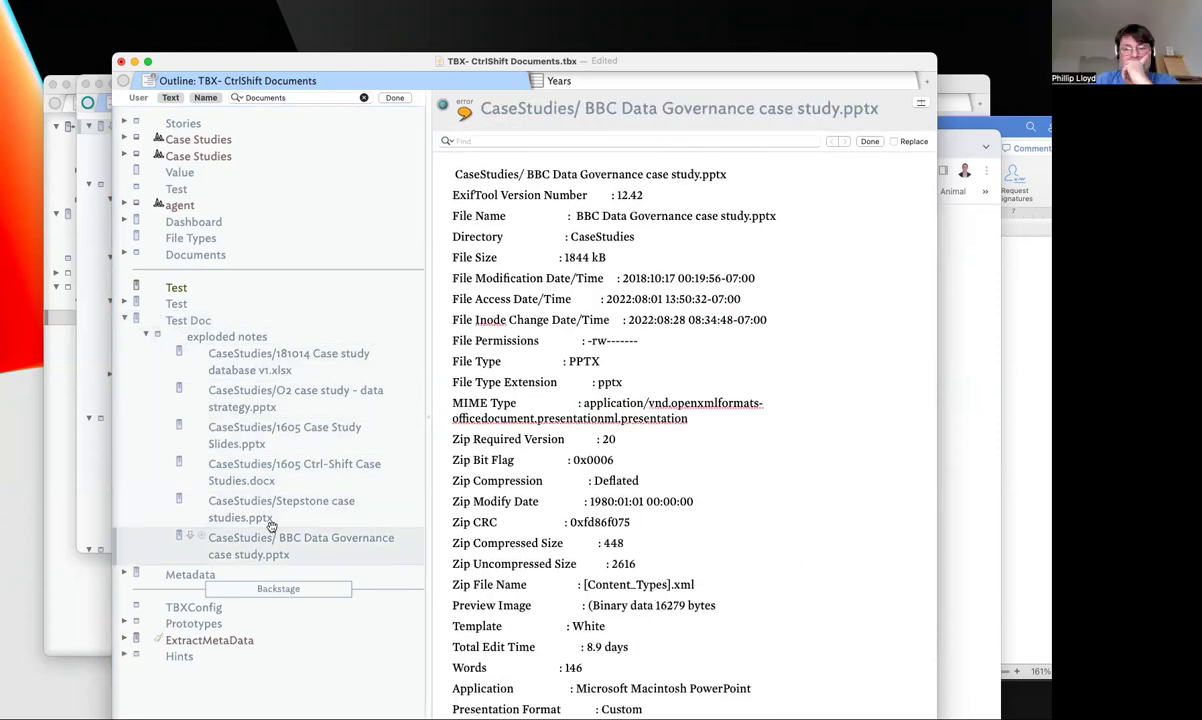
left_click(269, 472)
left_click(268, 390)
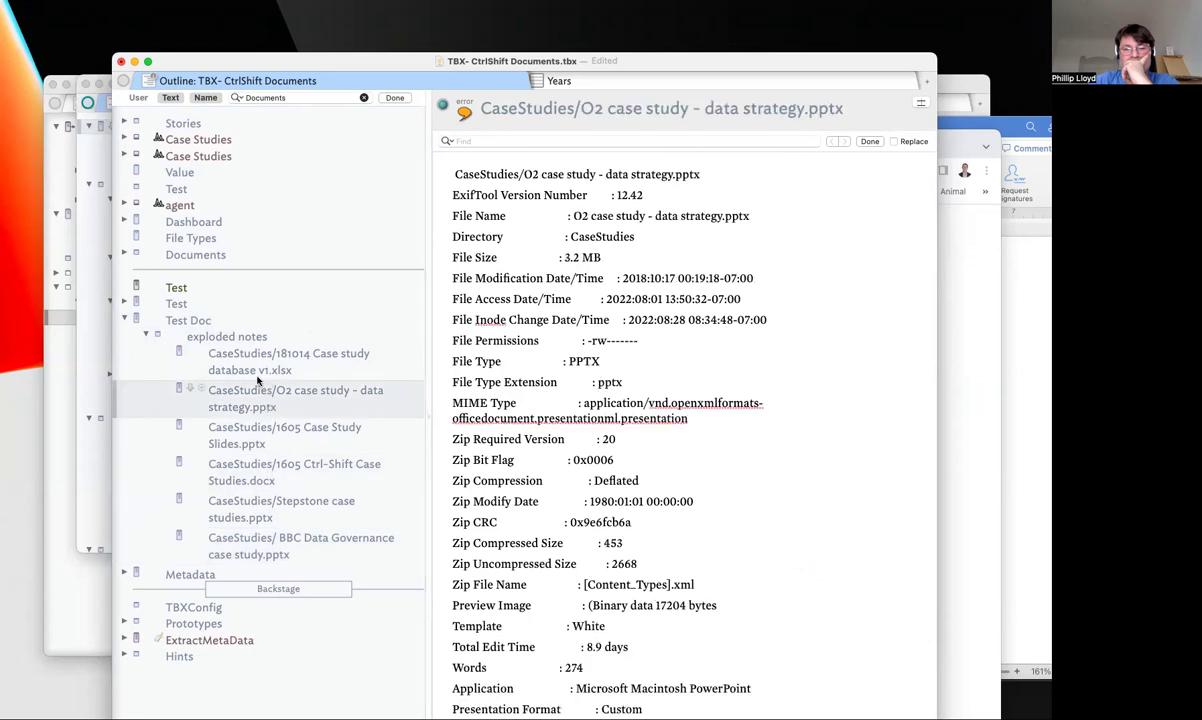
left_click(255, 368)
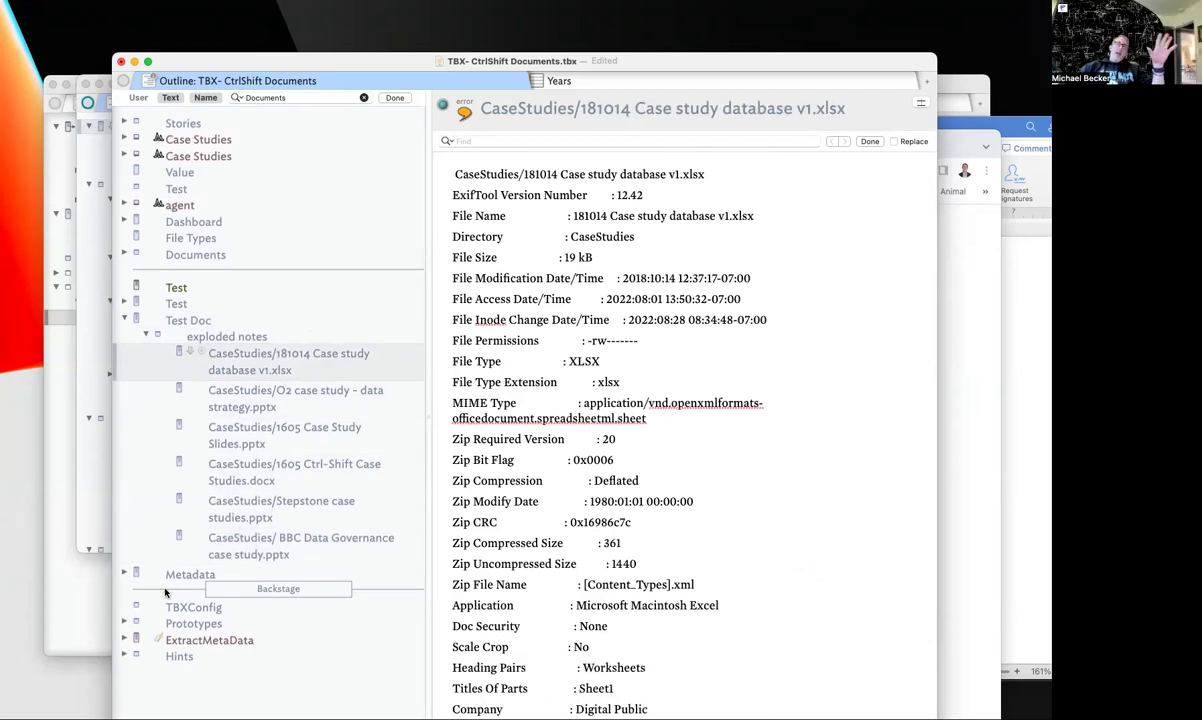
Peek into ExtractMetaData, expand Hints, and collapse its Stamps list
left_click(123, 641)
left_click(123, 641)
left_click(123, 656)
scroll(160, 620, "down", 5)
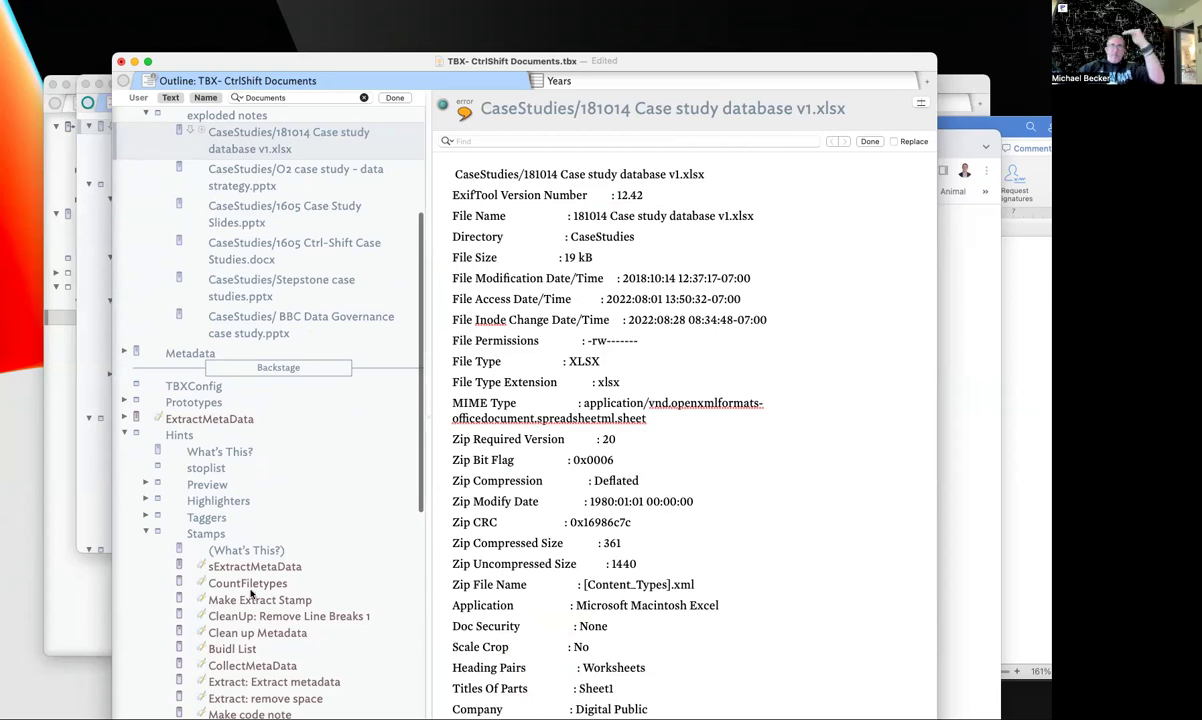
left_click(146, 533)
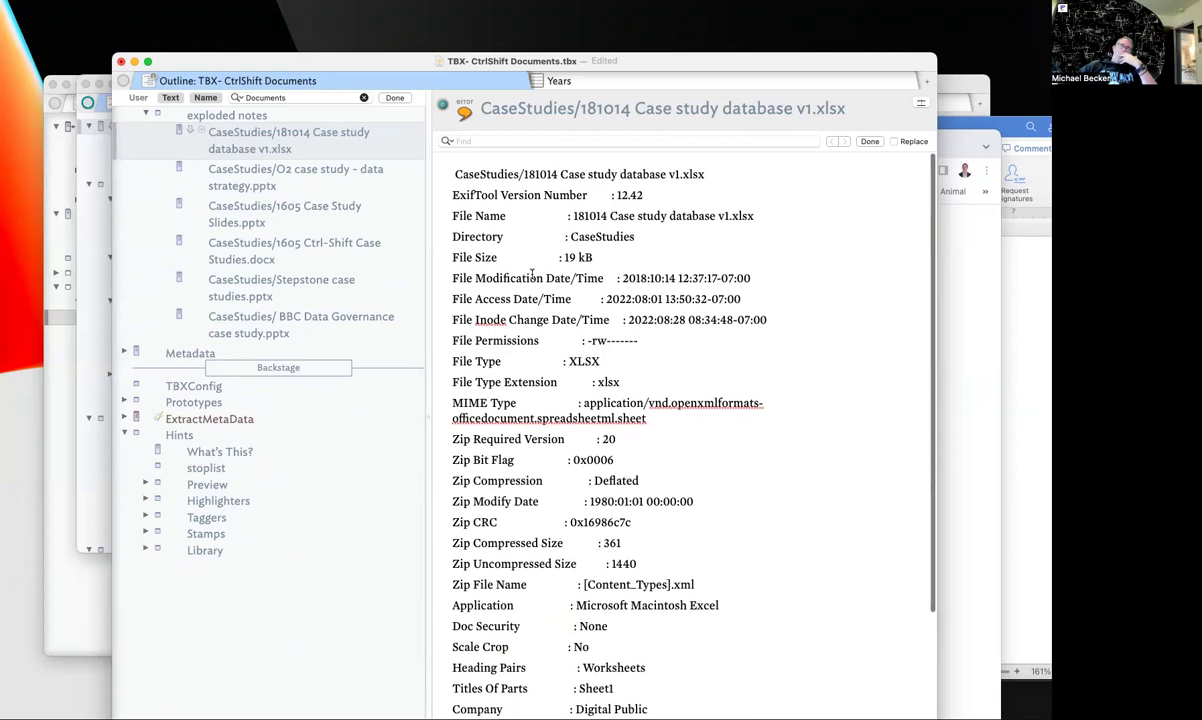
scroll(532, 274, "down", 5)
scroll(500, 220, "up", 5)
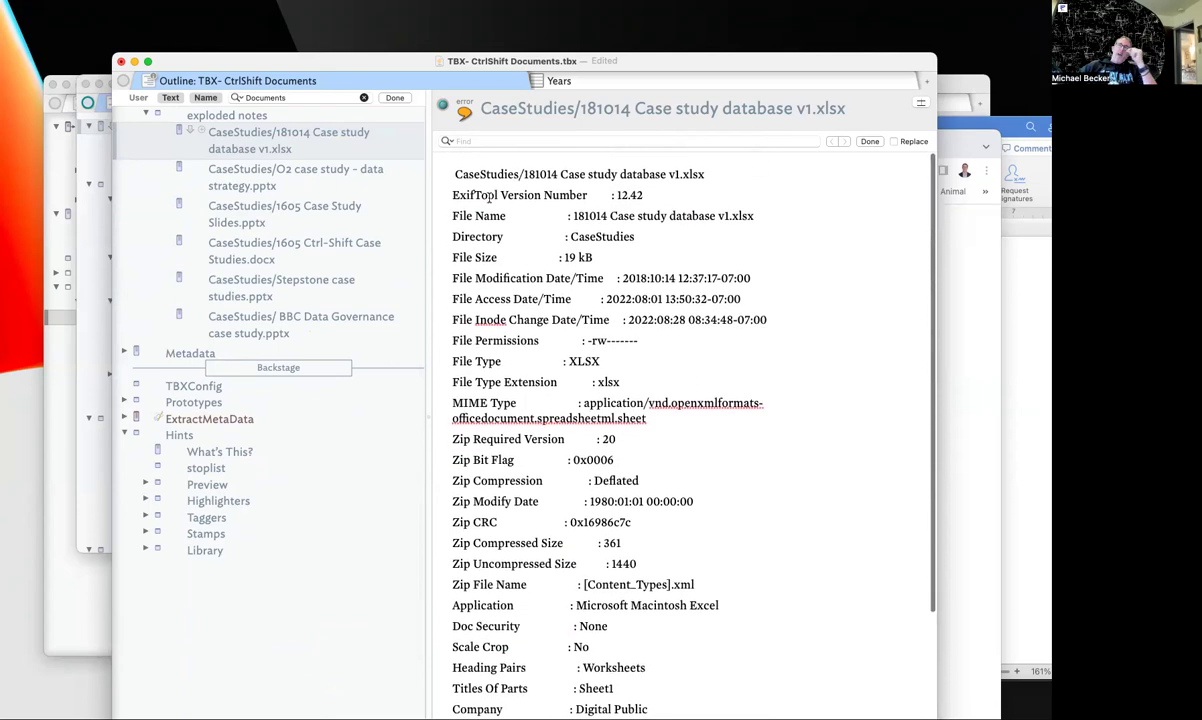